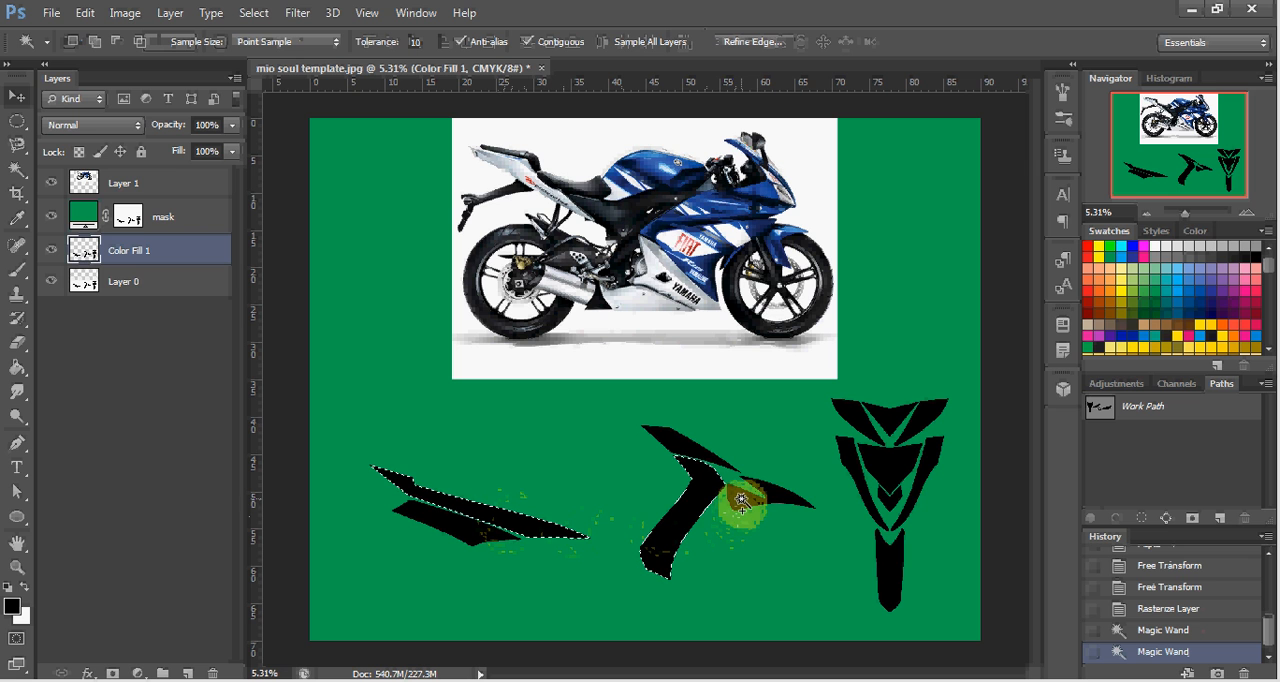
Add the middle decal's pointed side piece to the selection and fill the selected pieces with solid blue sampled from the motorcycle's bodywork.
shift+click(741, 500)
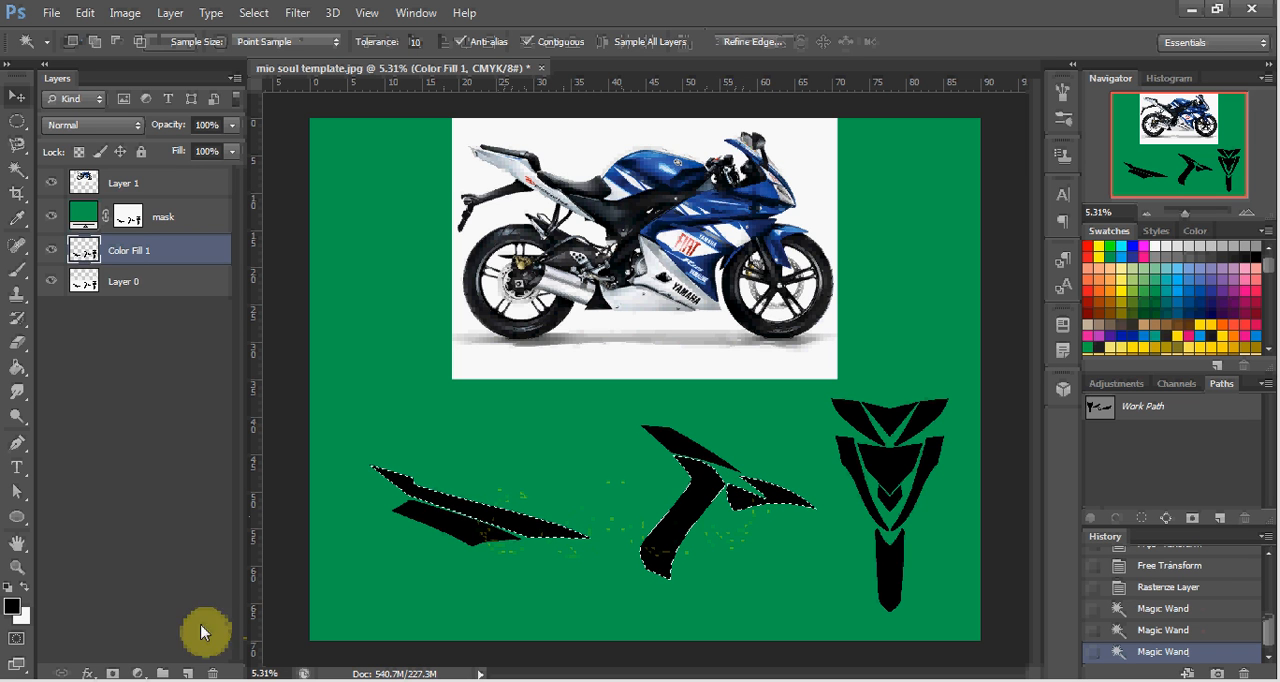
click(137, 673)
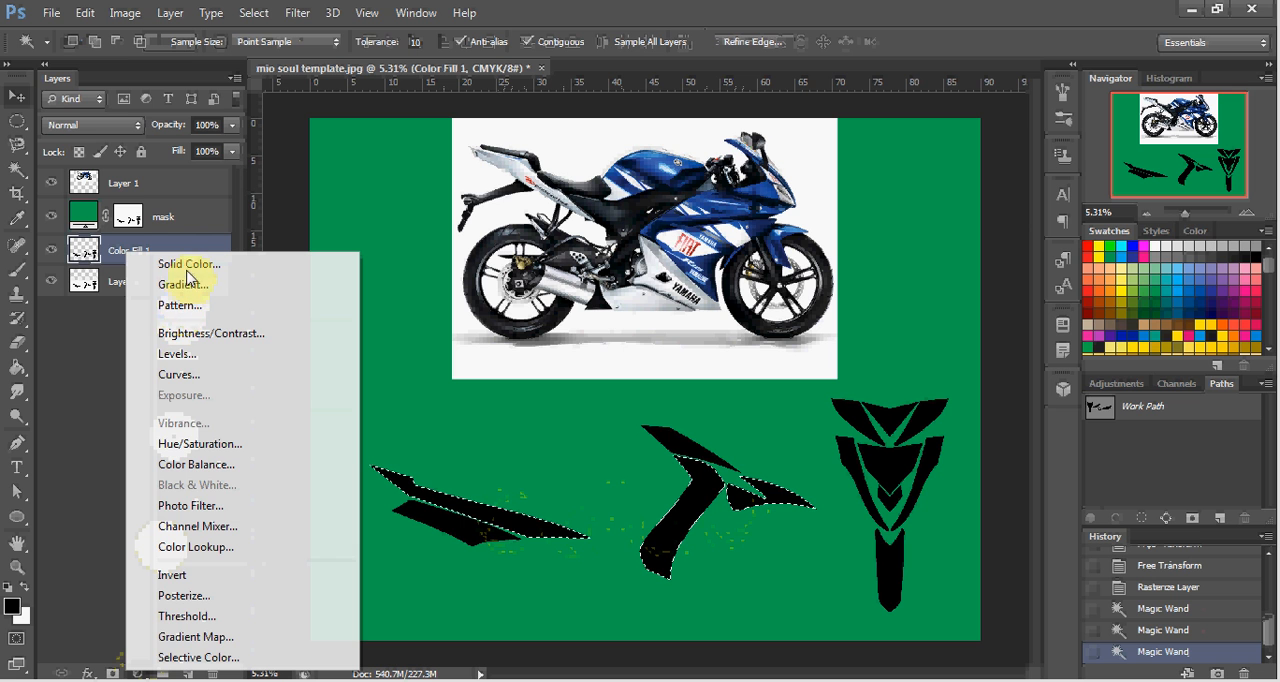
click(190, 264)
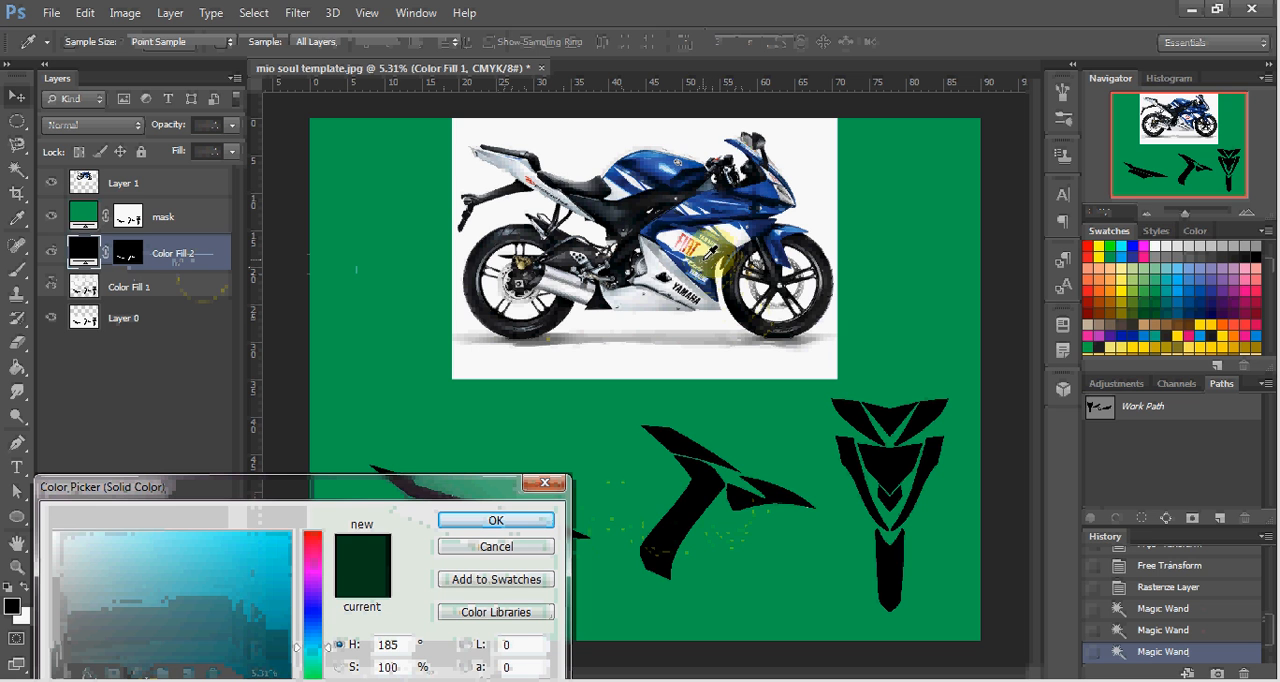
click(700, 262)
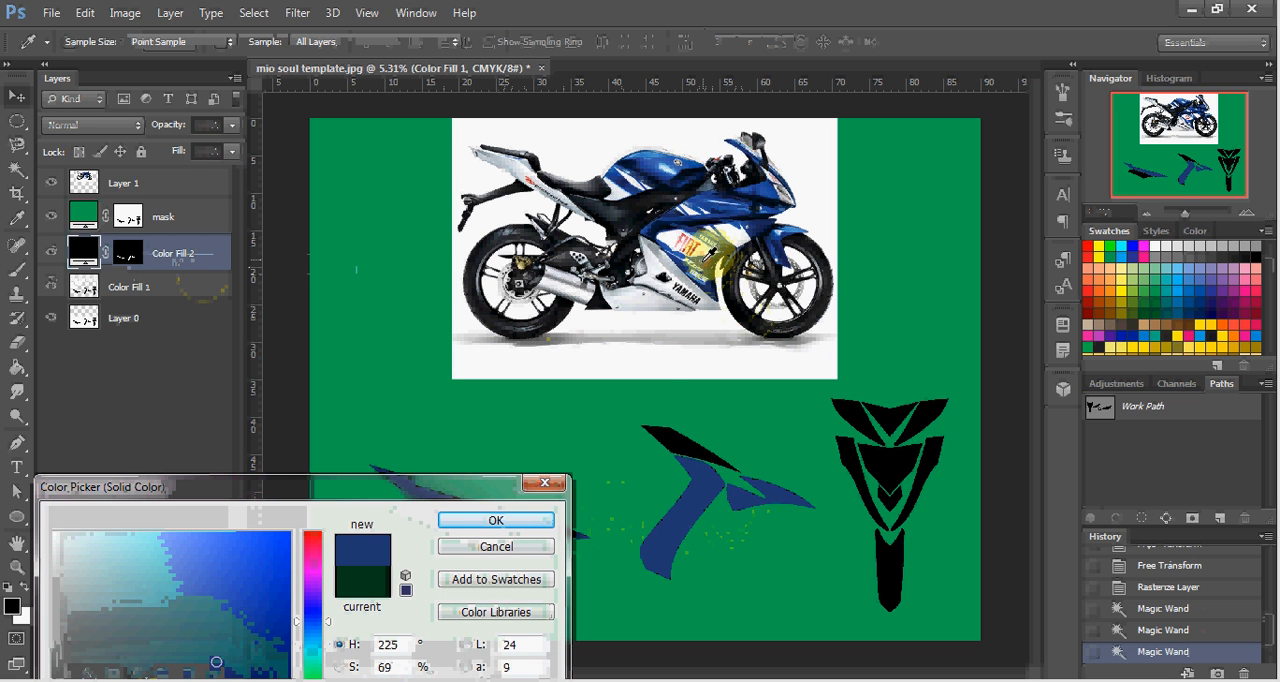
click(516, 530)
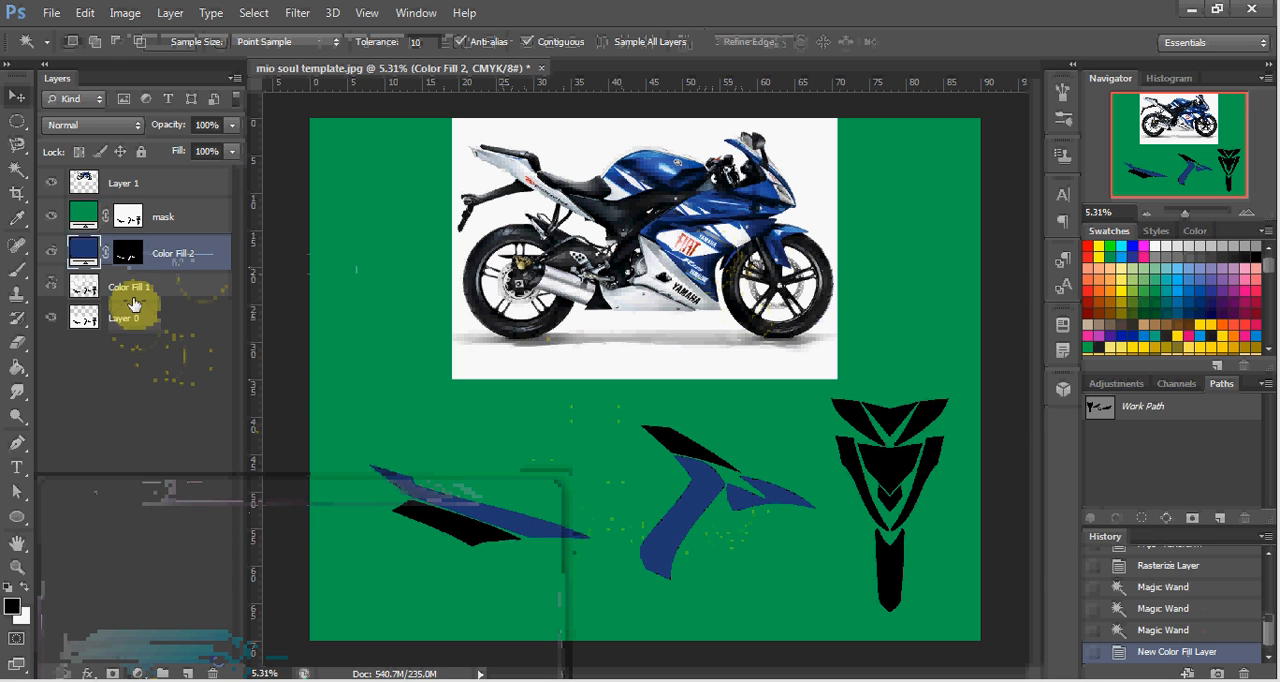
Select the left decal's lower stripe and the middle decal's upper stripe on the Color Fill 1 layer and fill them with solid white.
shift+click(135, 285)
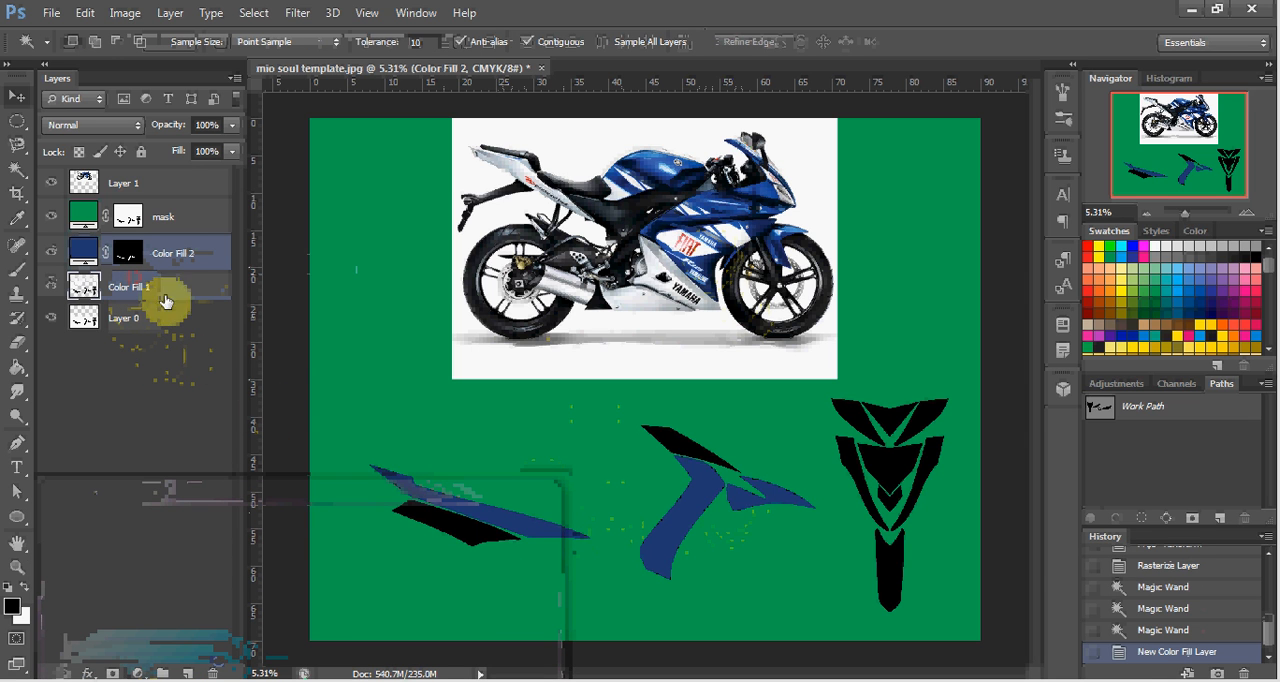
click(478, 534)
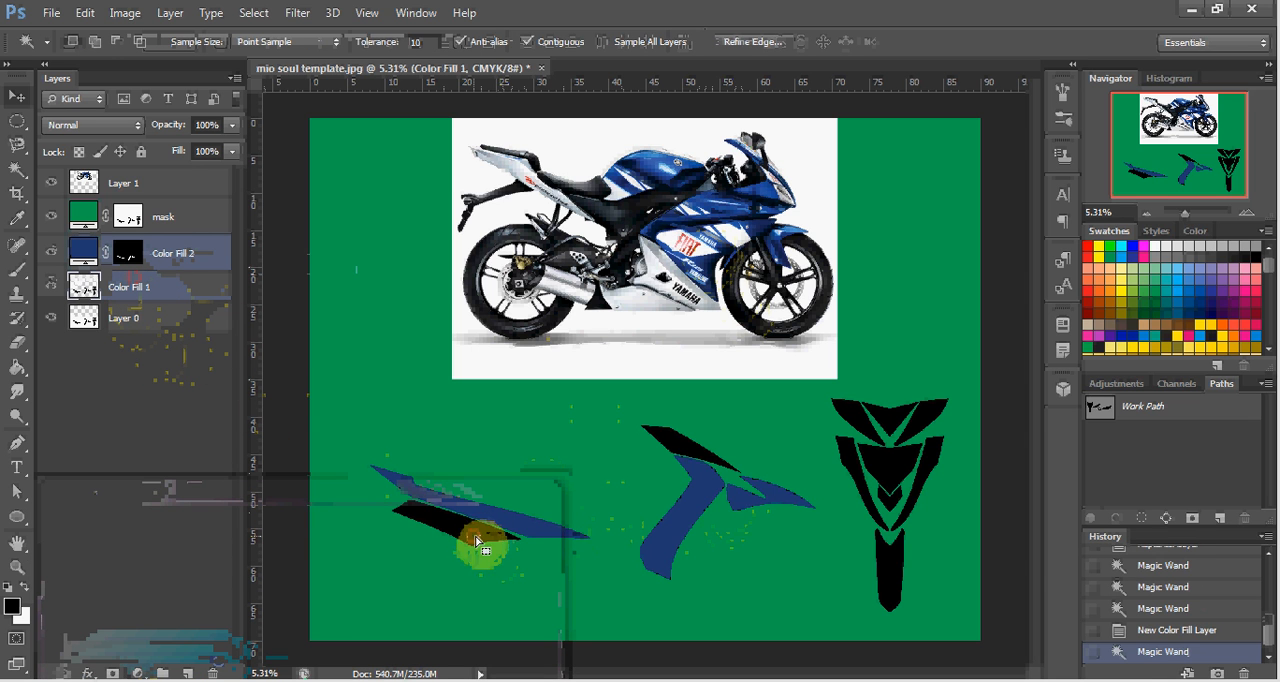
shift+click(692, 450)
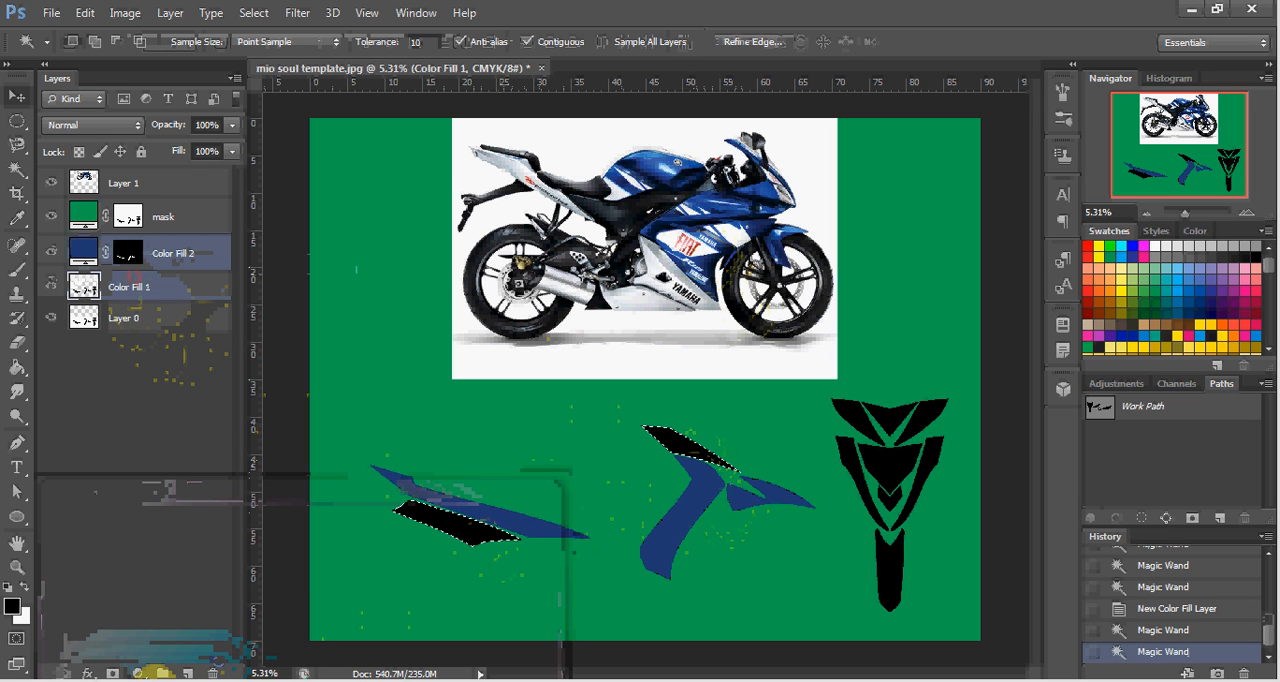
click(138, 673)
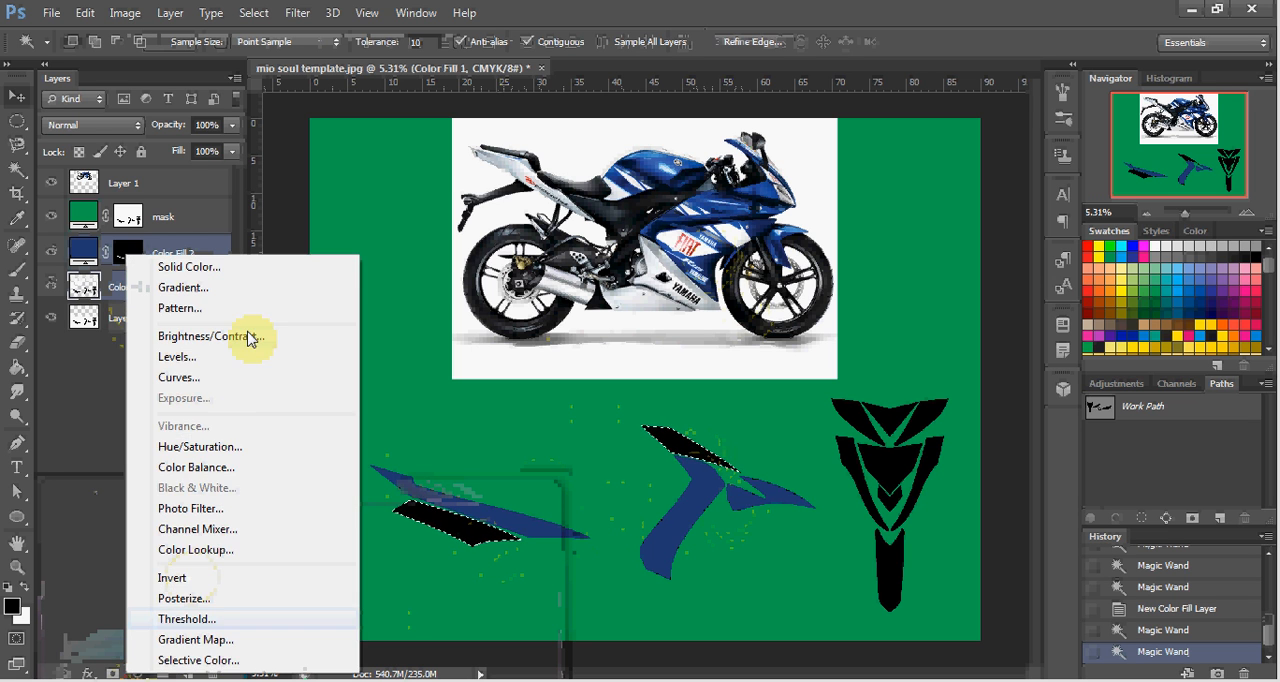
click(257, 266)
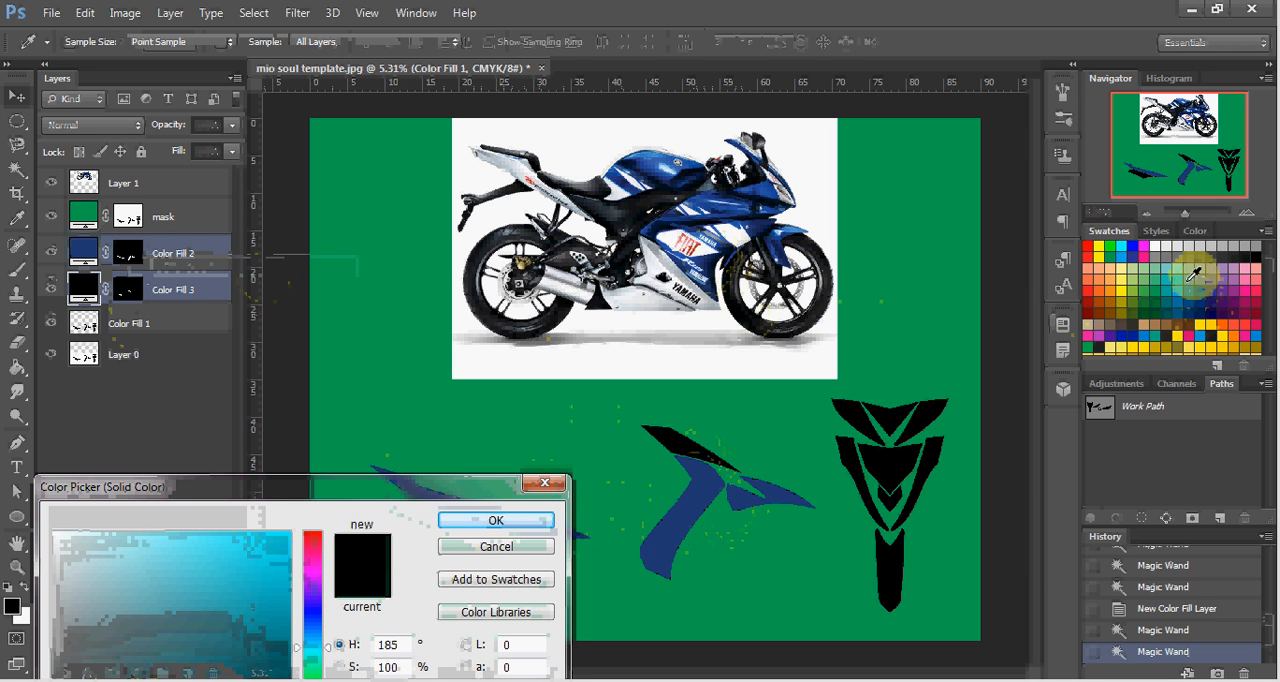
click(1155, 244)
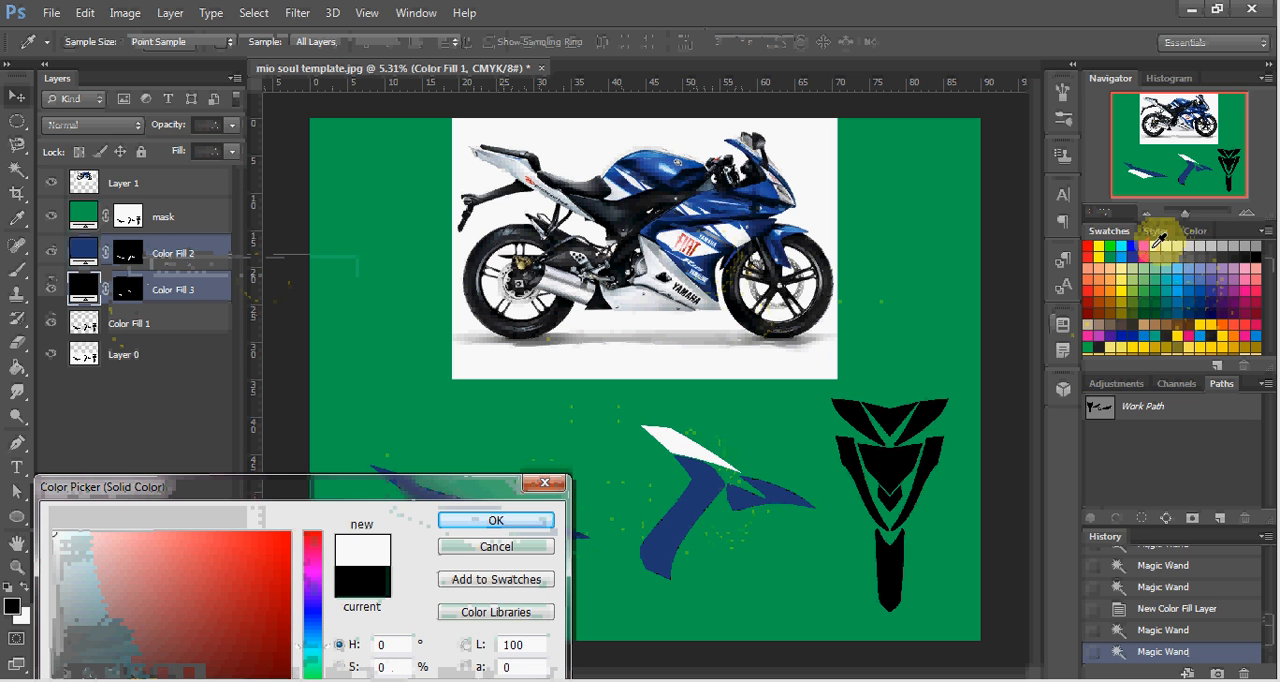
click(463, 523)
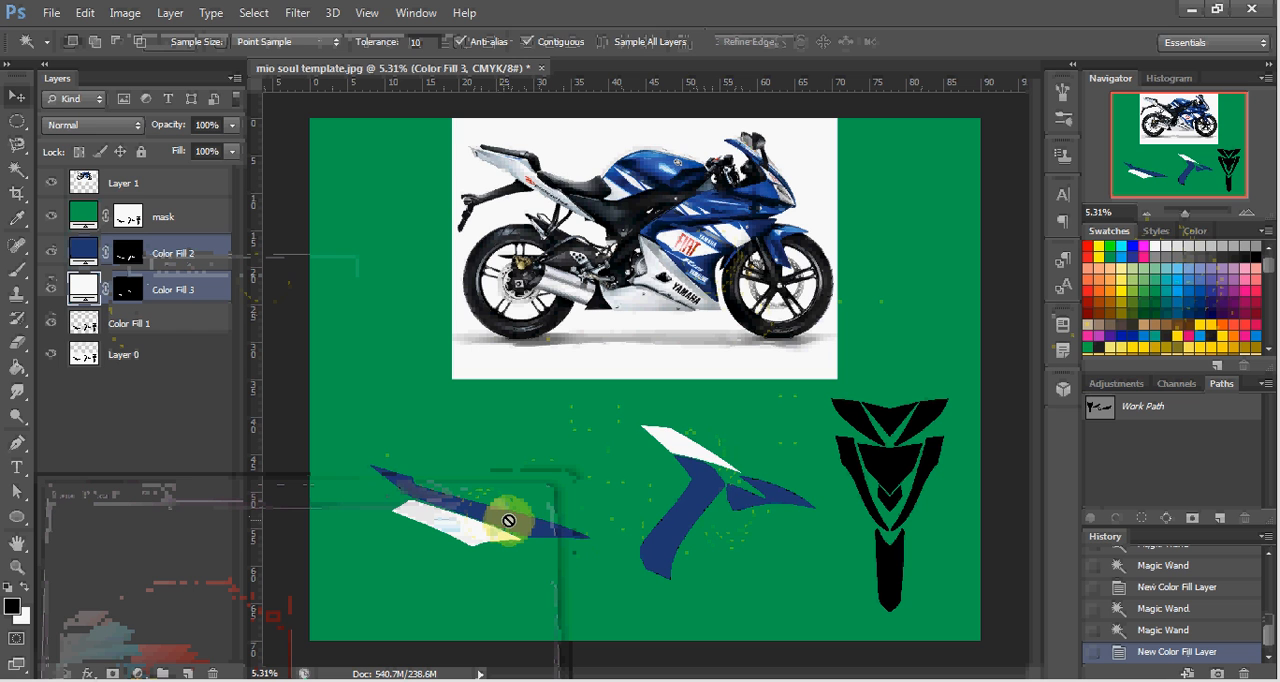
Draw a closed Pen path around the lower end of the middle decal's blue leg, with its upper edge slanting across the leg.
key(p)
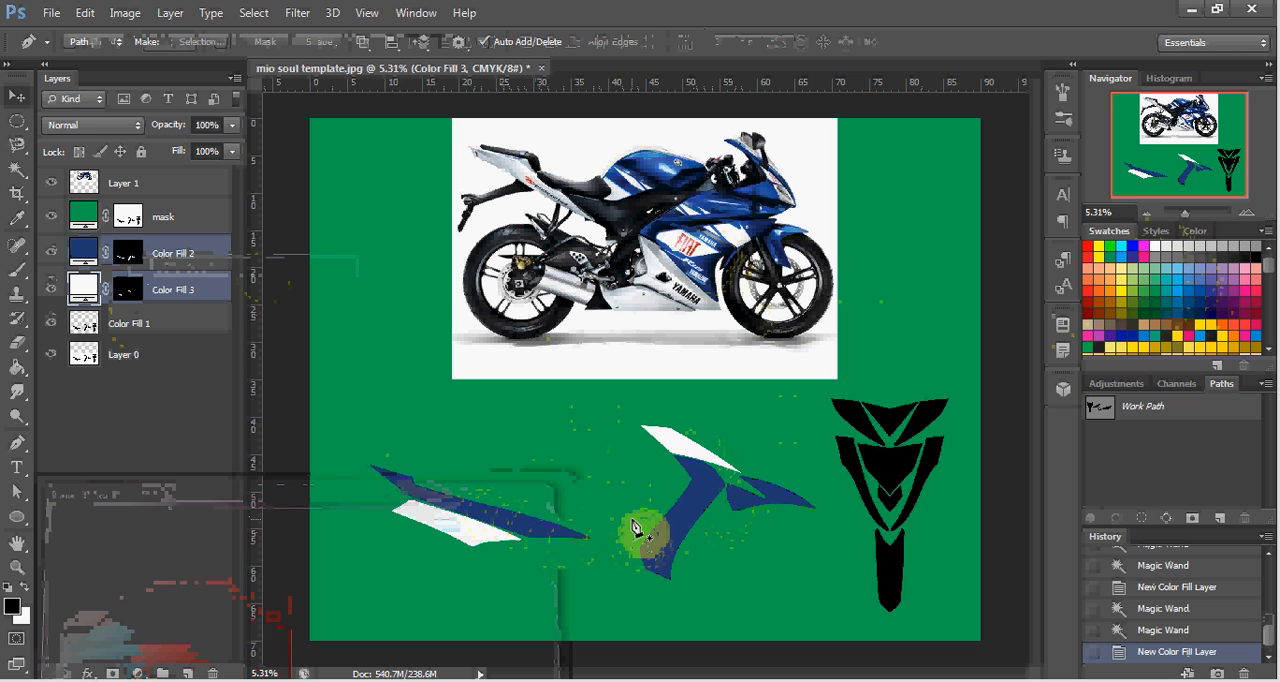
click(629, 518)
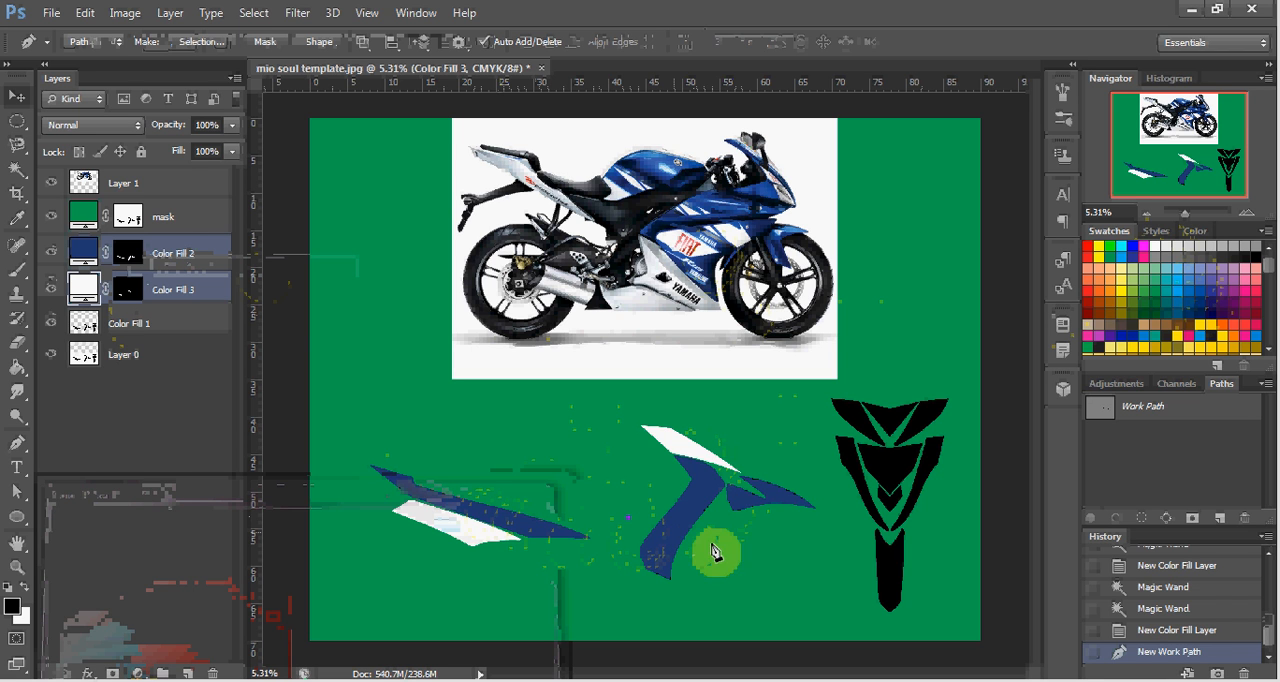
click(752, 556)
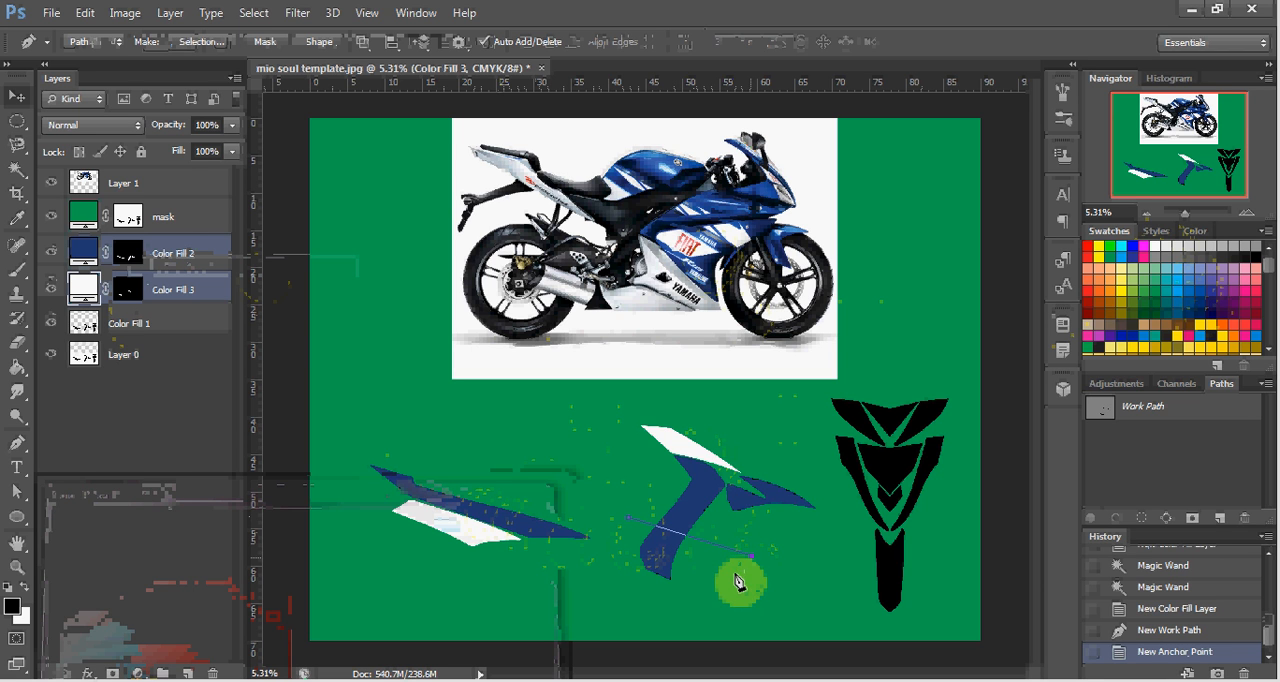
click(740, 592)
click(692, 602)
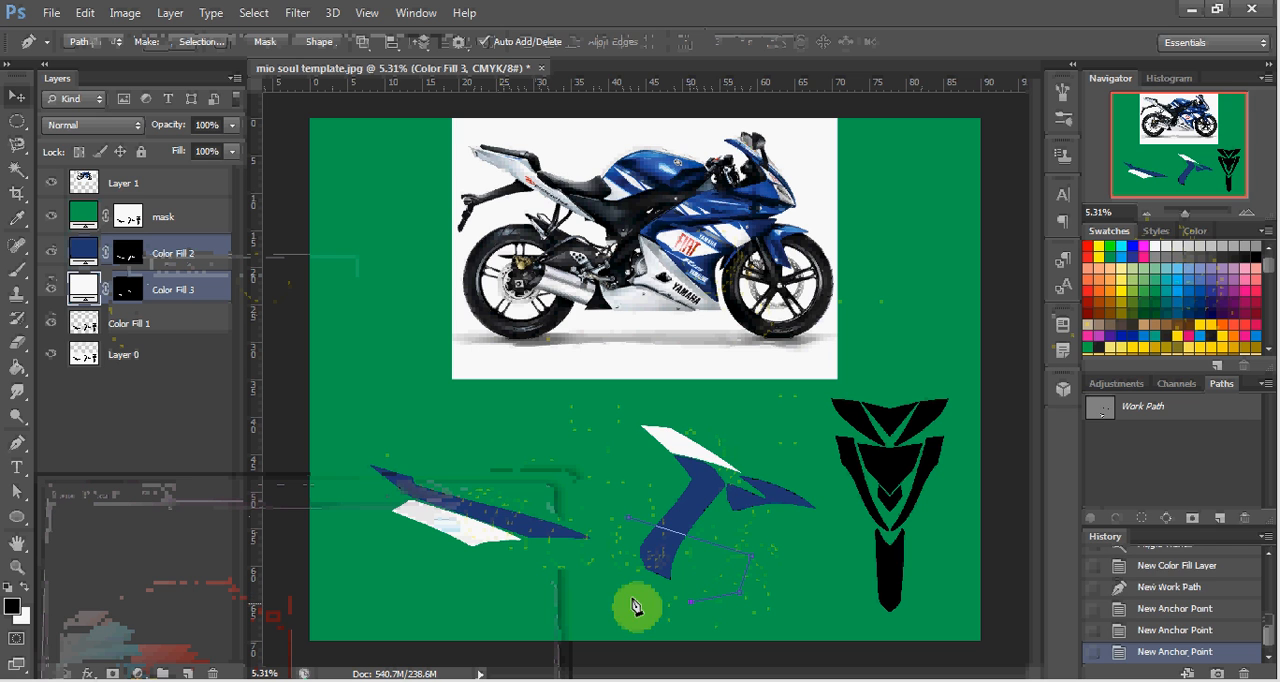
click(624, 598)
click(618, 550)
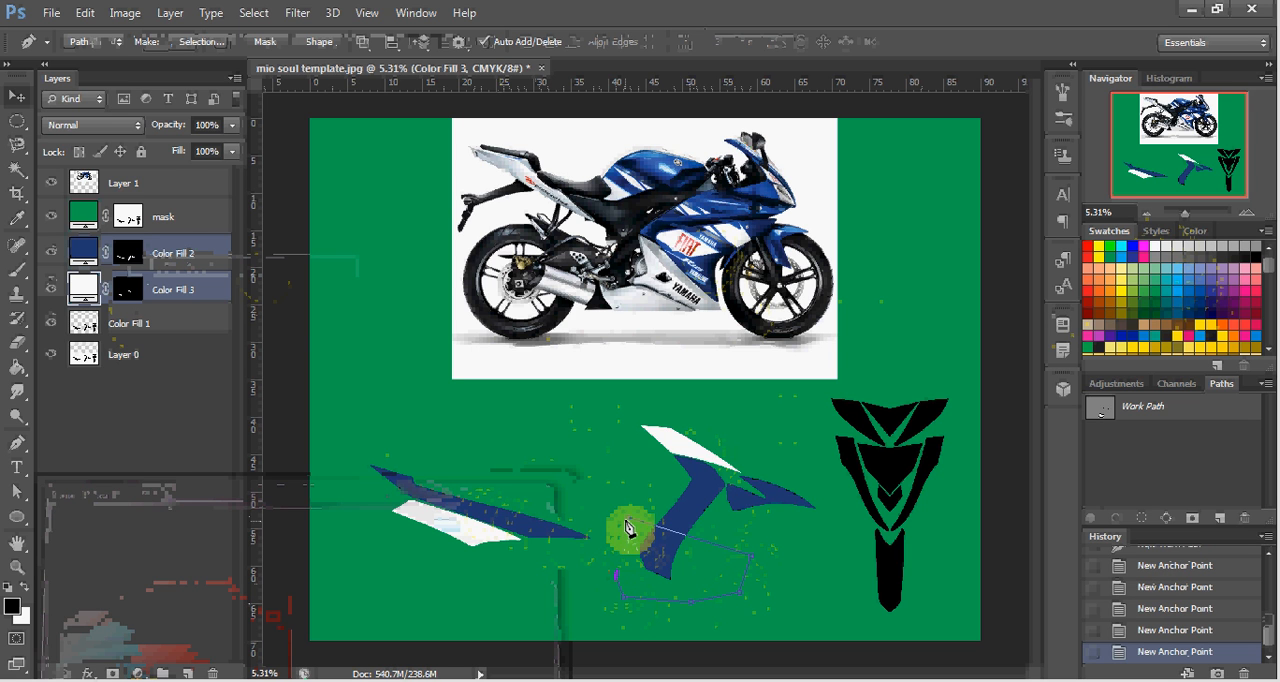
click(626, 527)
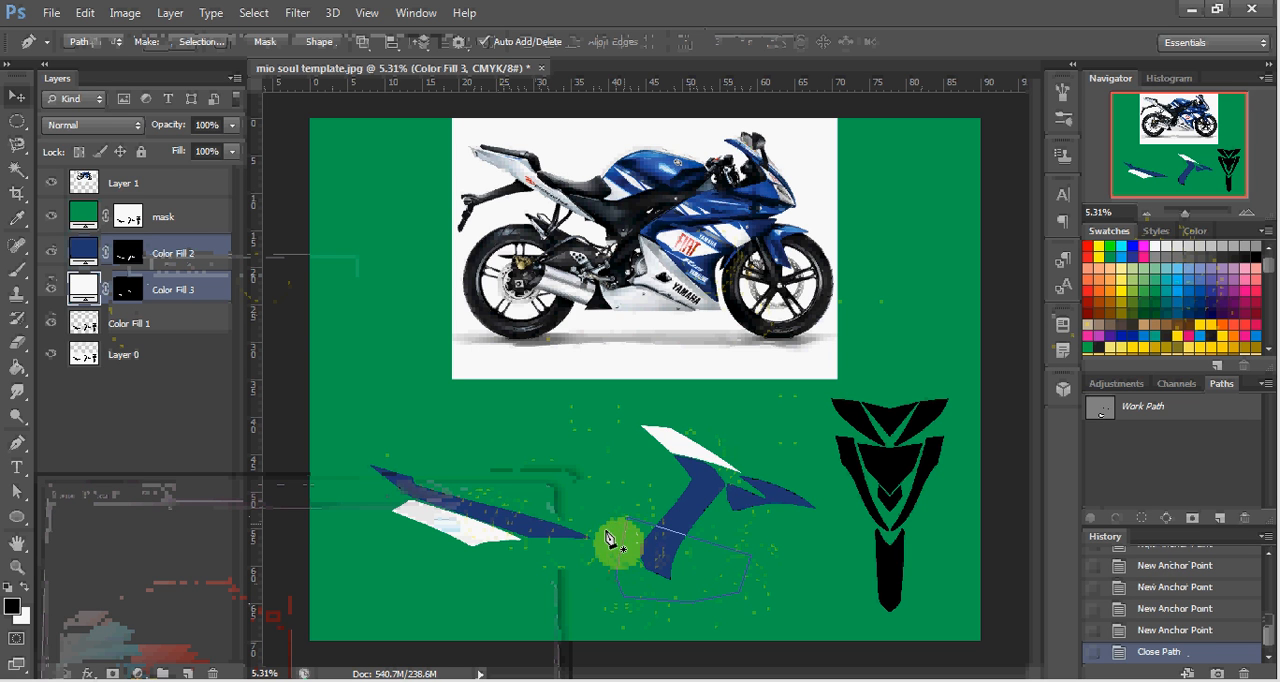
Fill the path with a white solid color layer sampled from the upper stripe and move it above the Color Fill 2 layer.
click(141, 673)
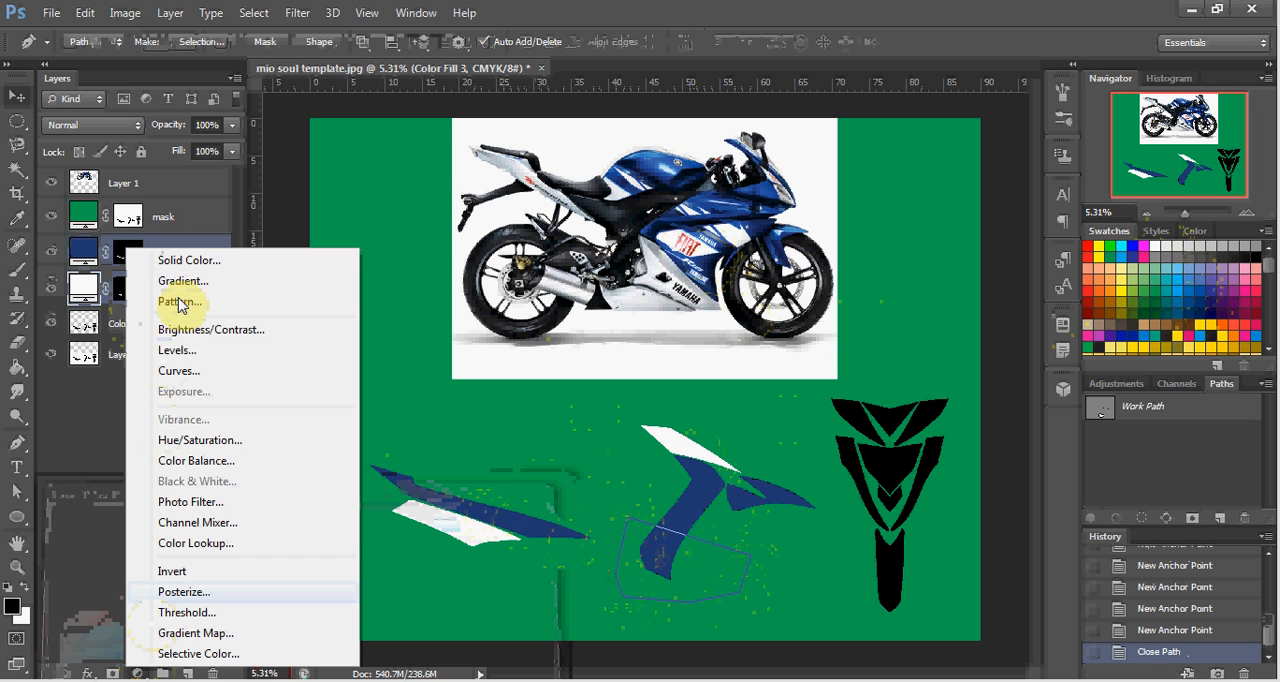
click(202, 264)
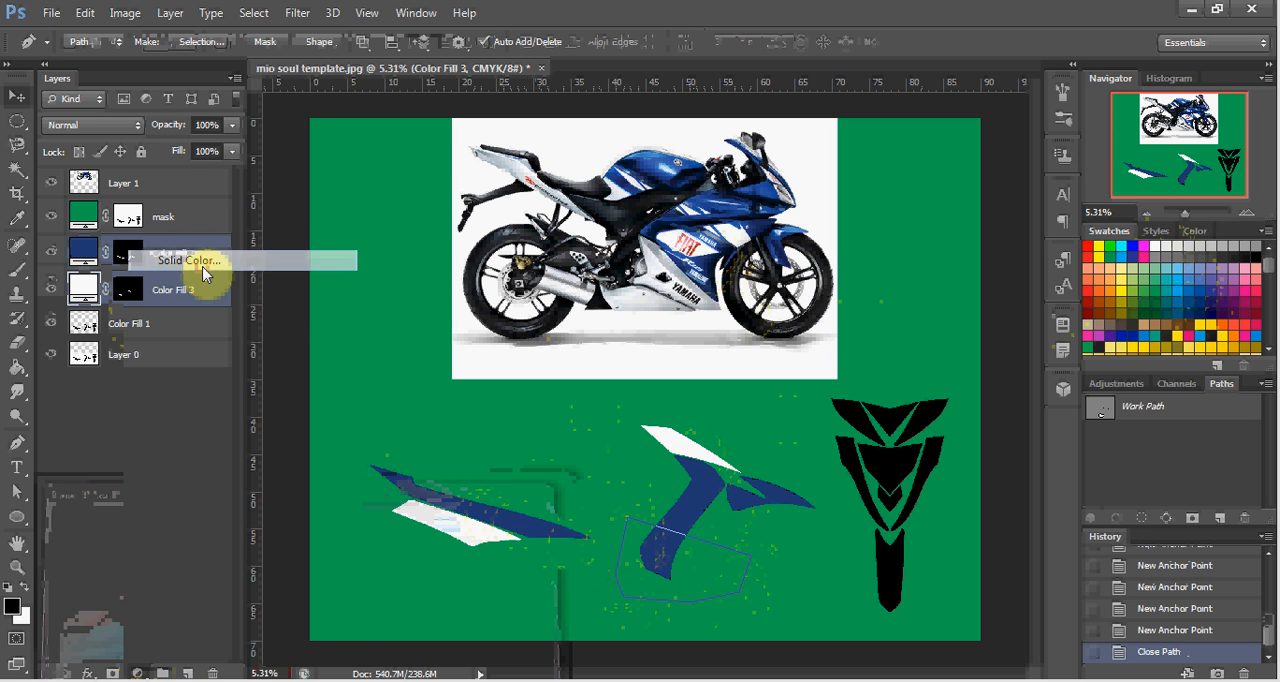
click(684, 446)
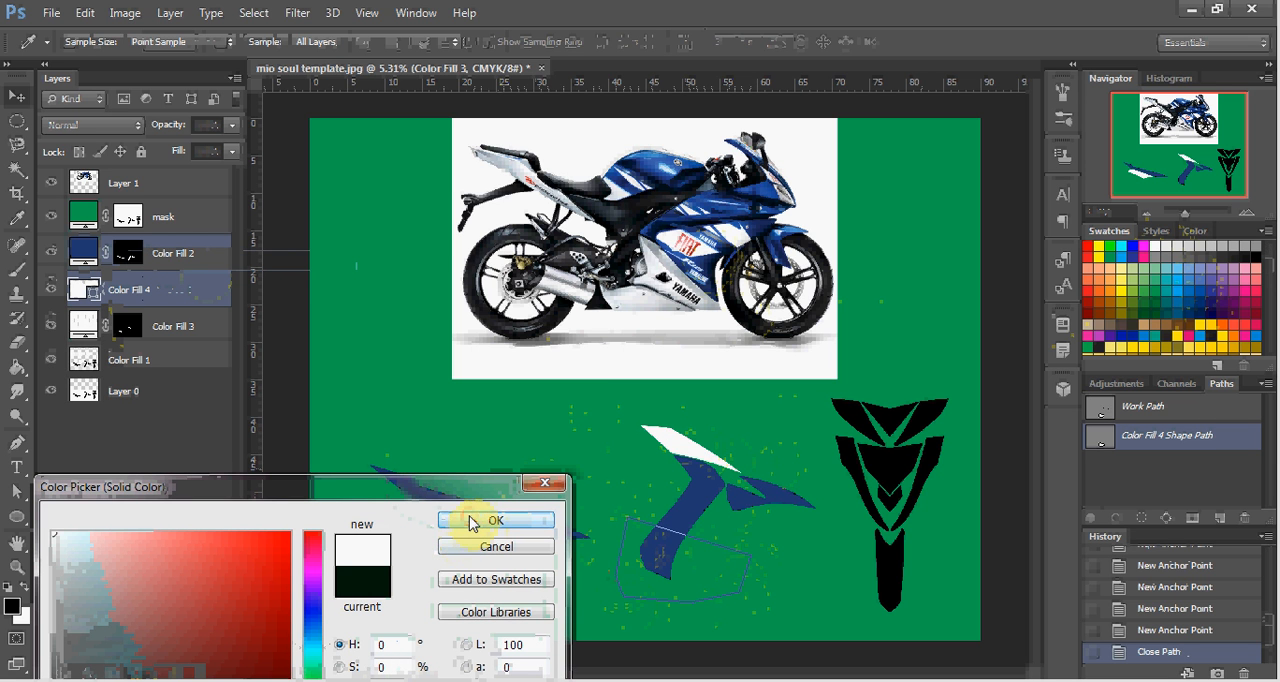
click(472, 522)
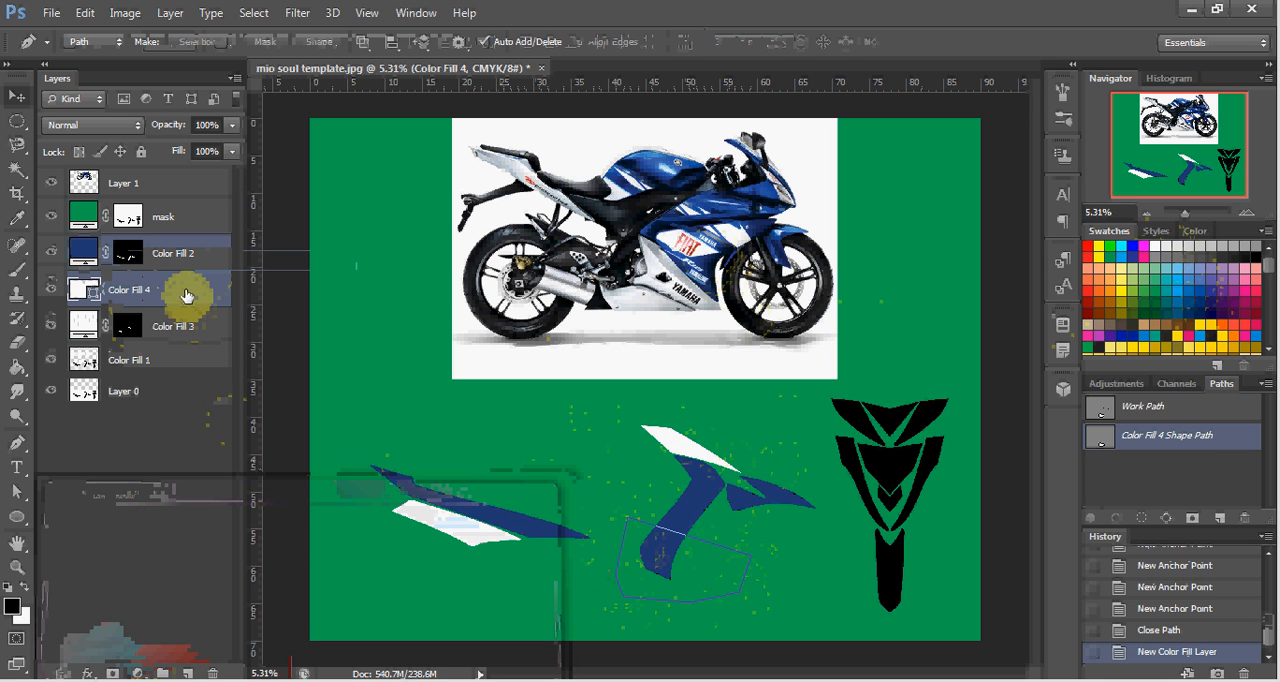
drag(186, 296, 186, 236)
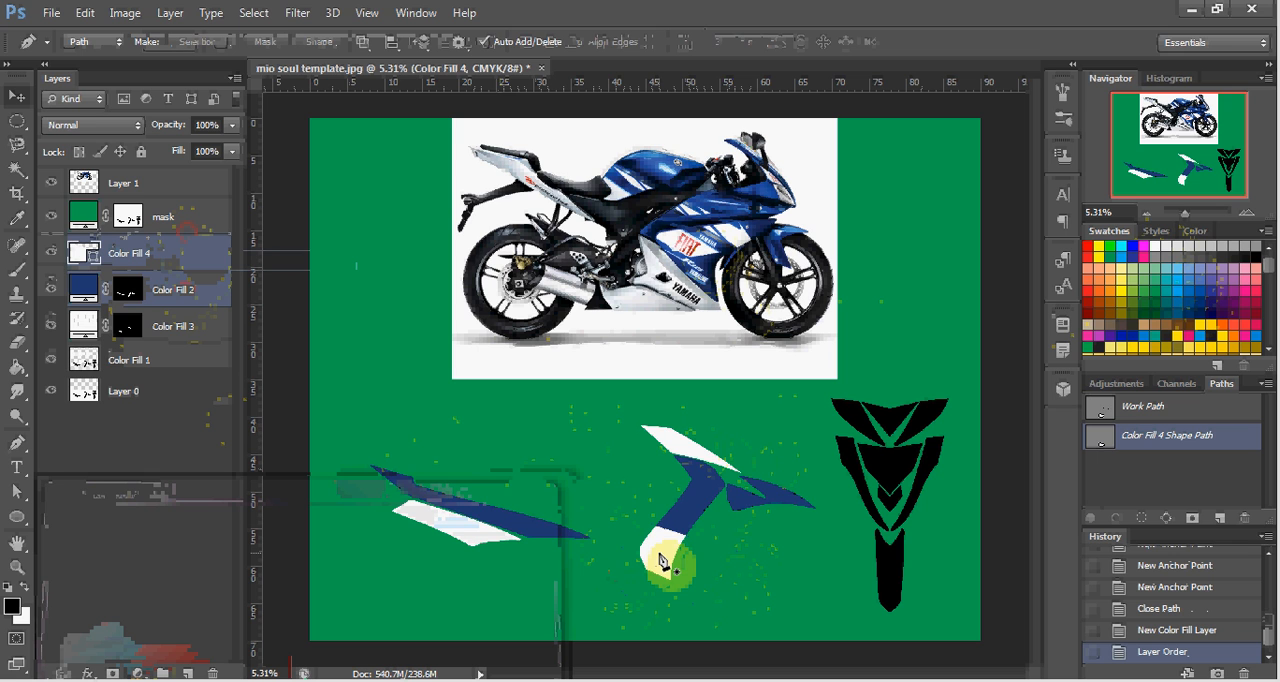
Examine the recolored middle decal up close against the motorcycle photo.
key(v)
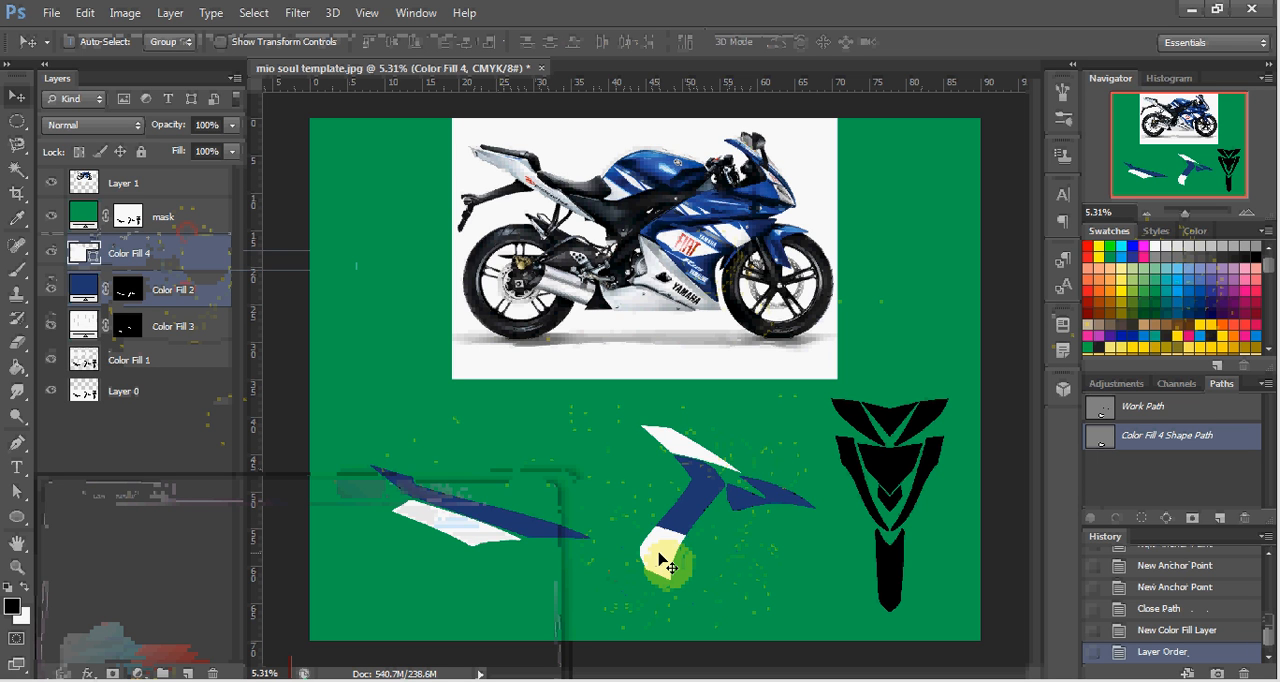
key(p)
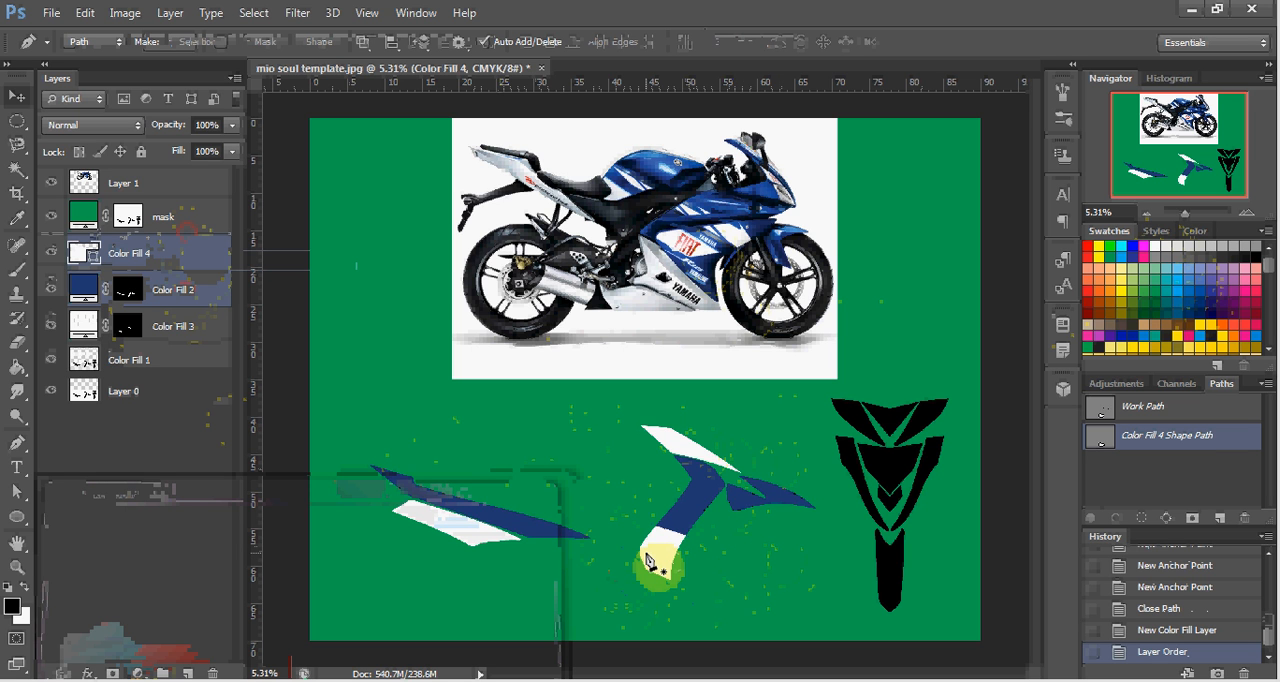
key(v)
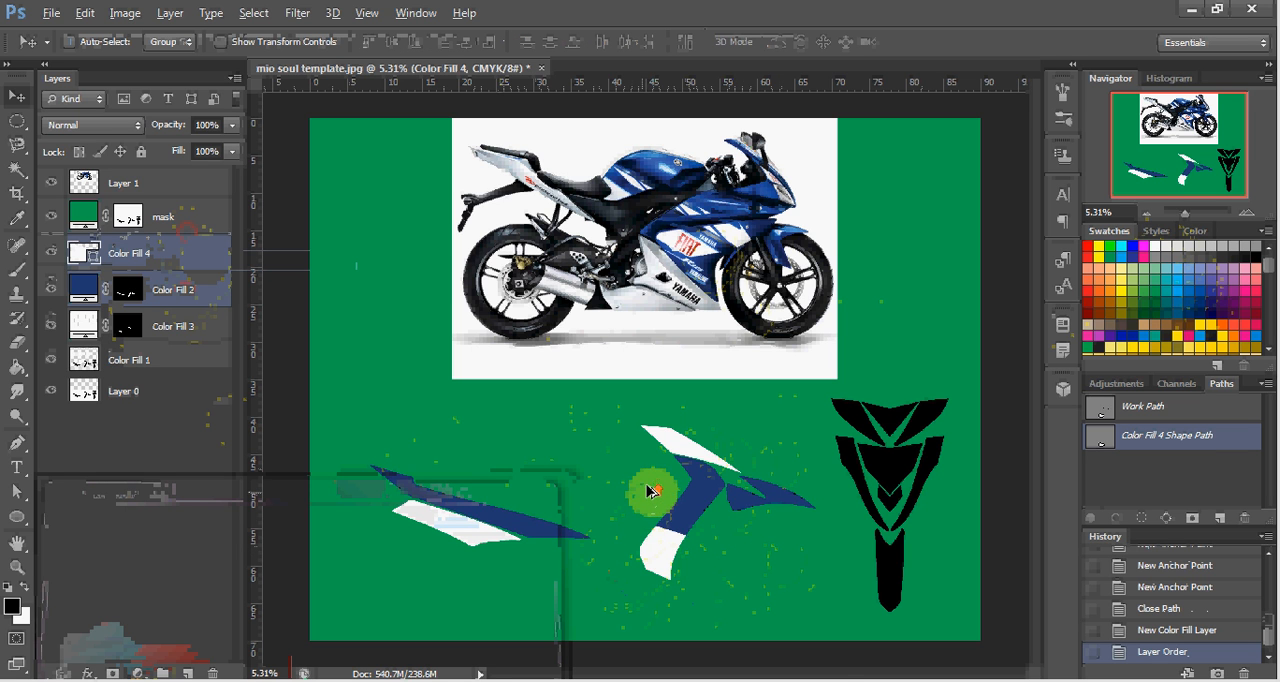
scroll(648, 490, up, 4)
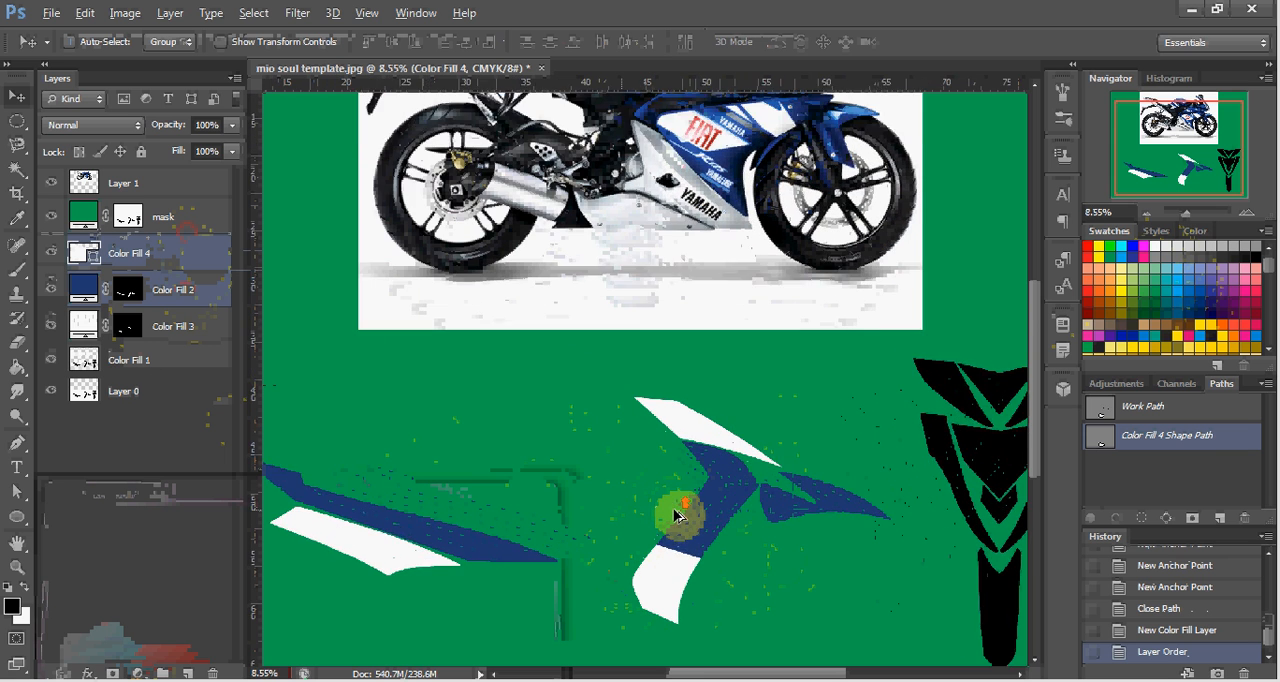
scroll(676, 516, up, 3)
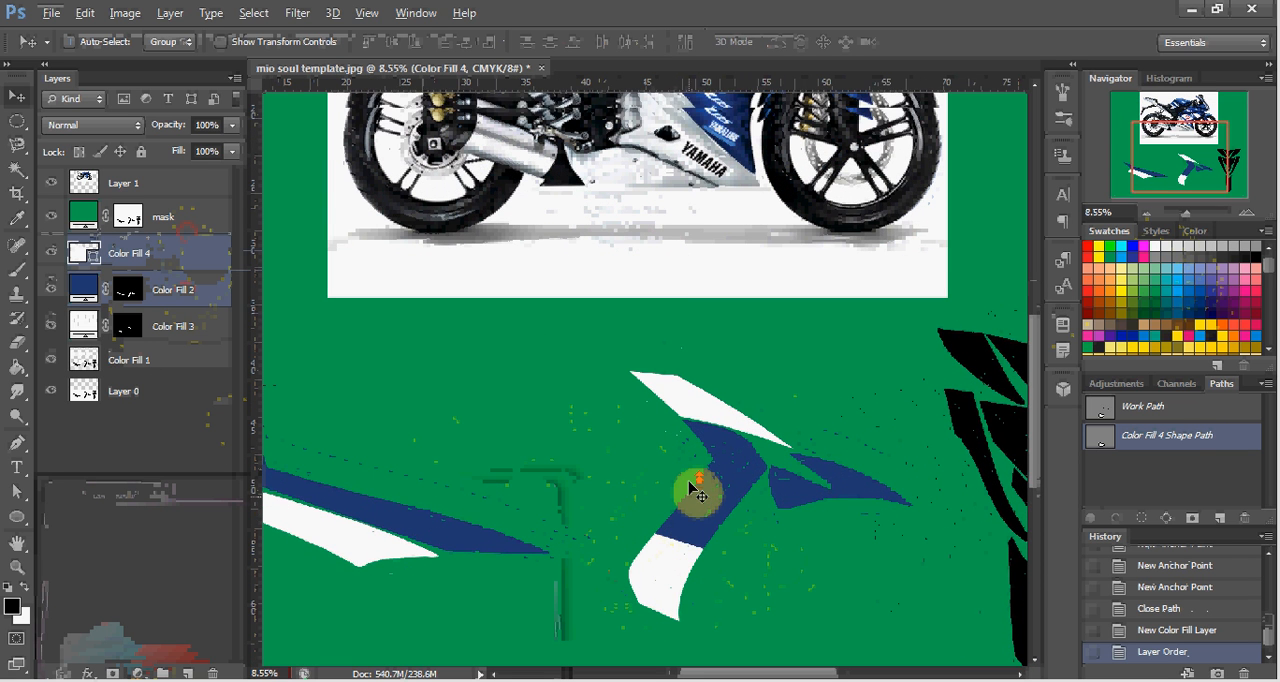
scroll(700, 495, up, 3)
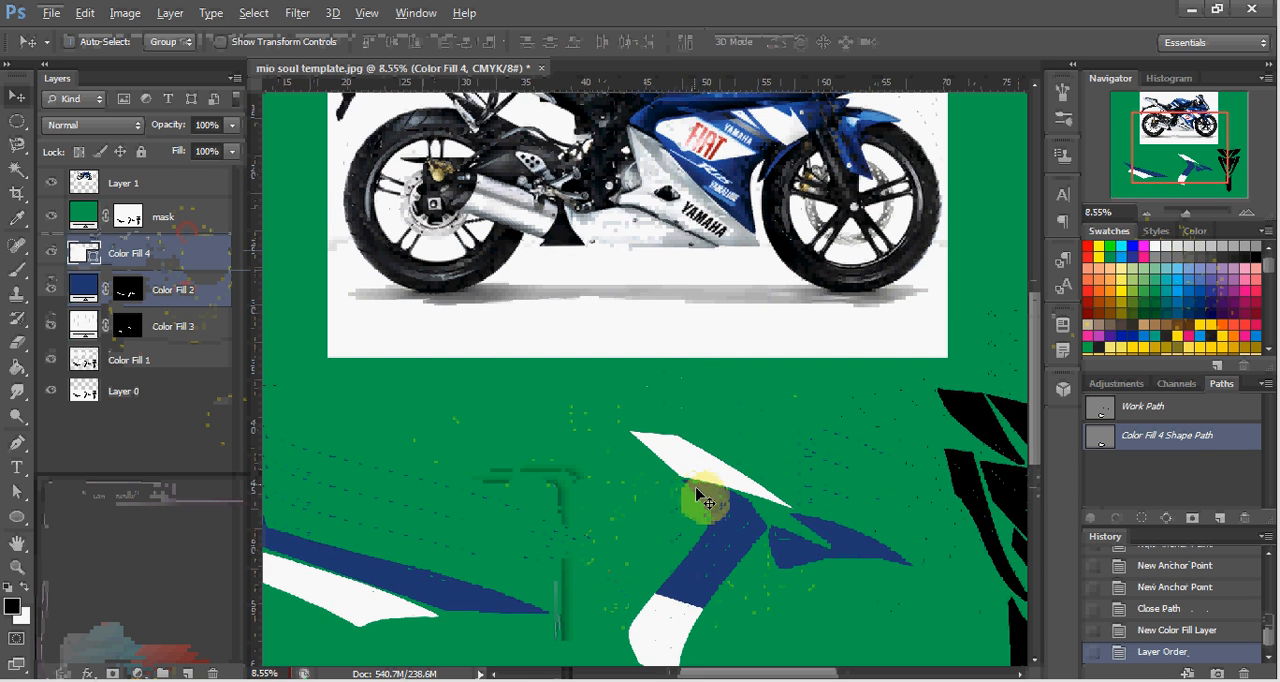
scroll(705, 500, down, 1)
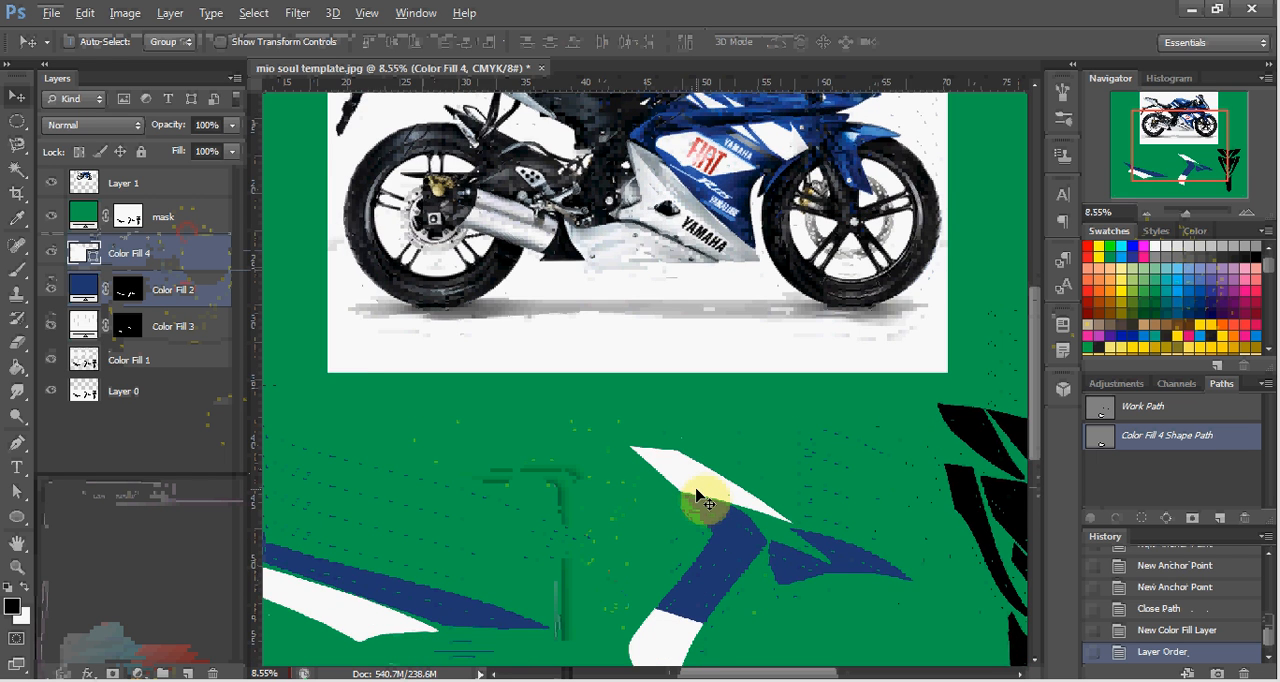
scroll(705, 500, down, 1)
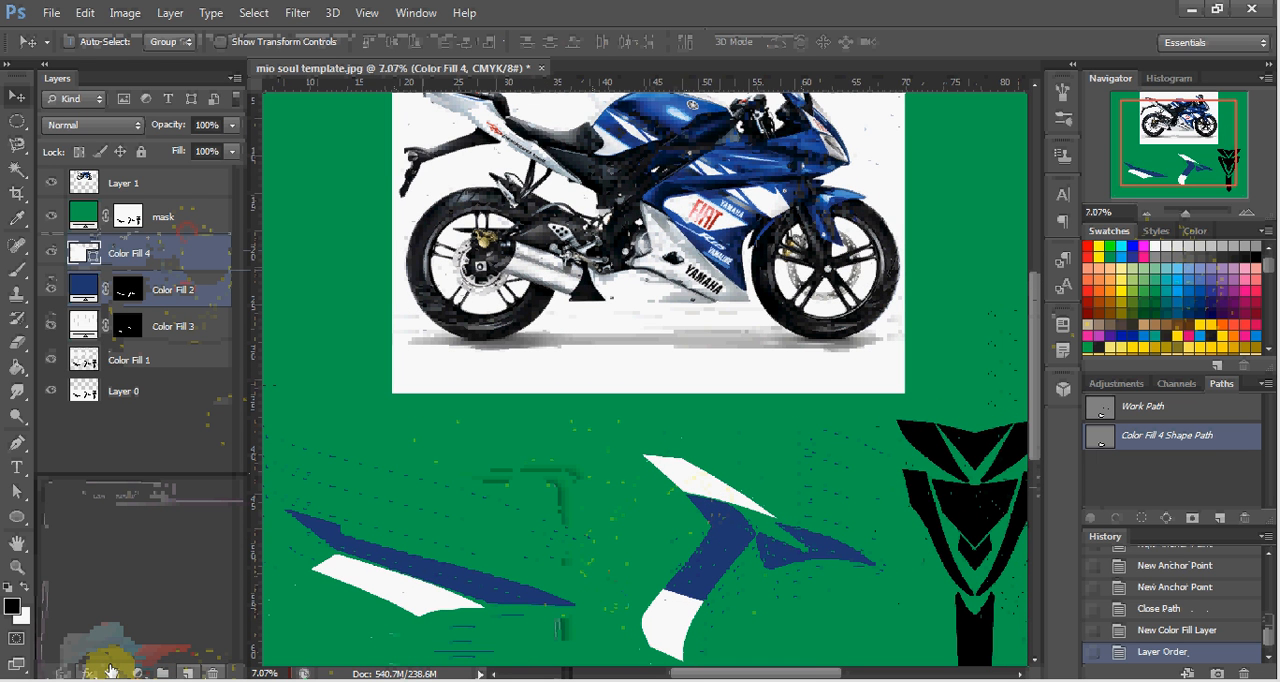
Search the computer for "yamaha" and return to the template document.
key(super)
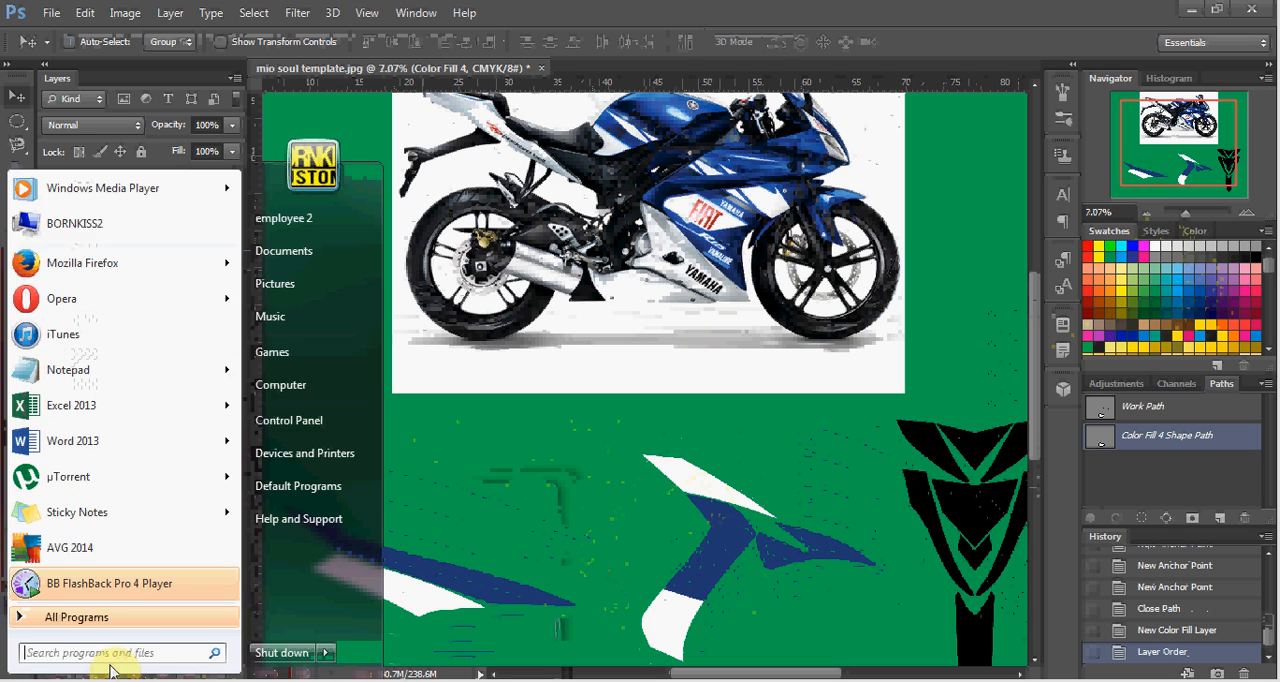
text(yamaha)
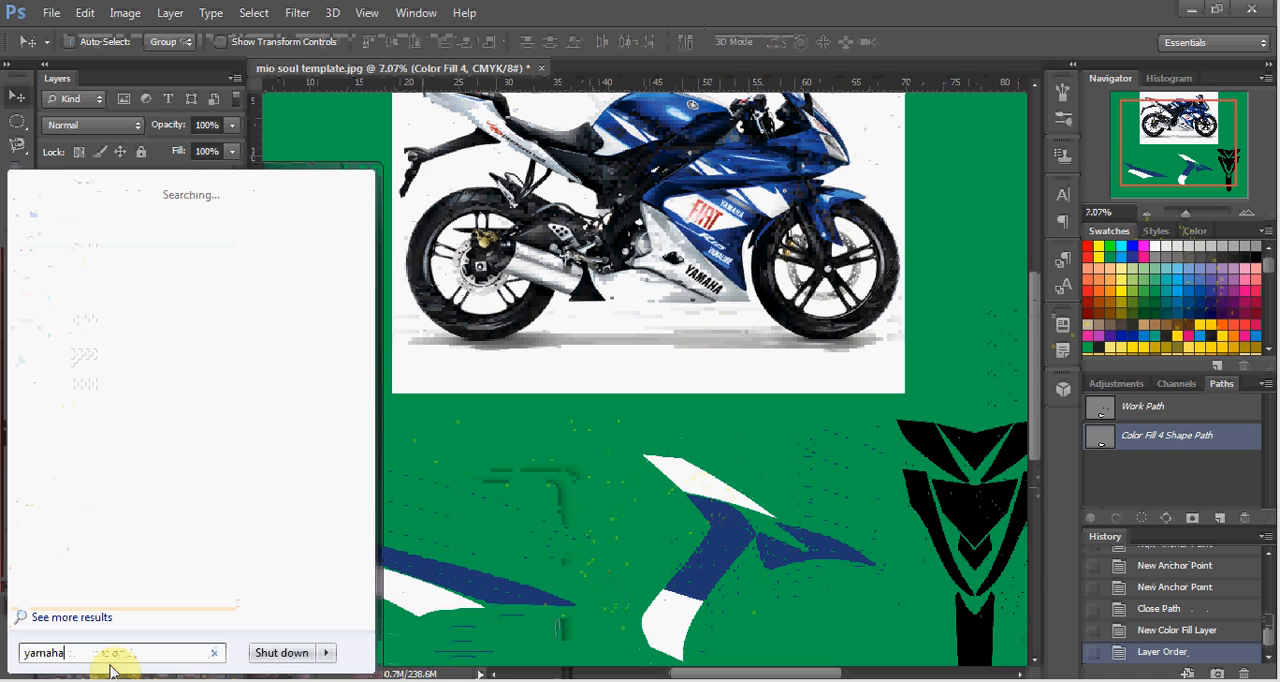
key(Escape)
click(111, 669)
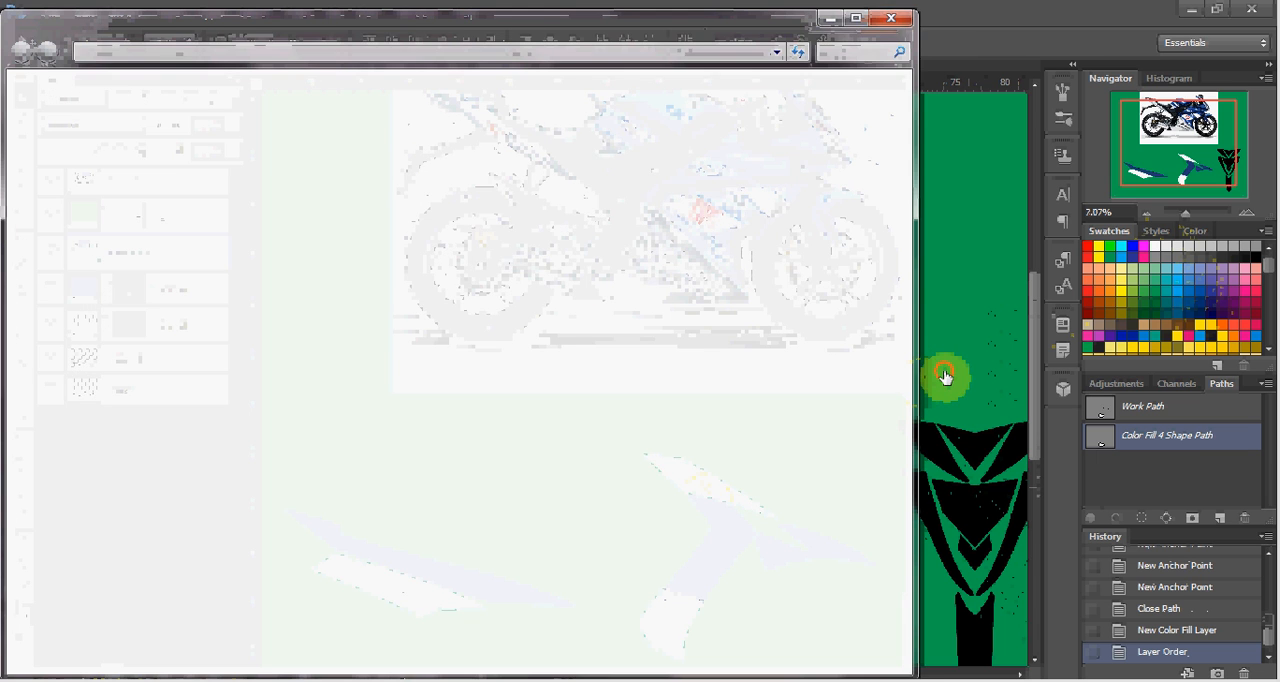
click(945, 376)
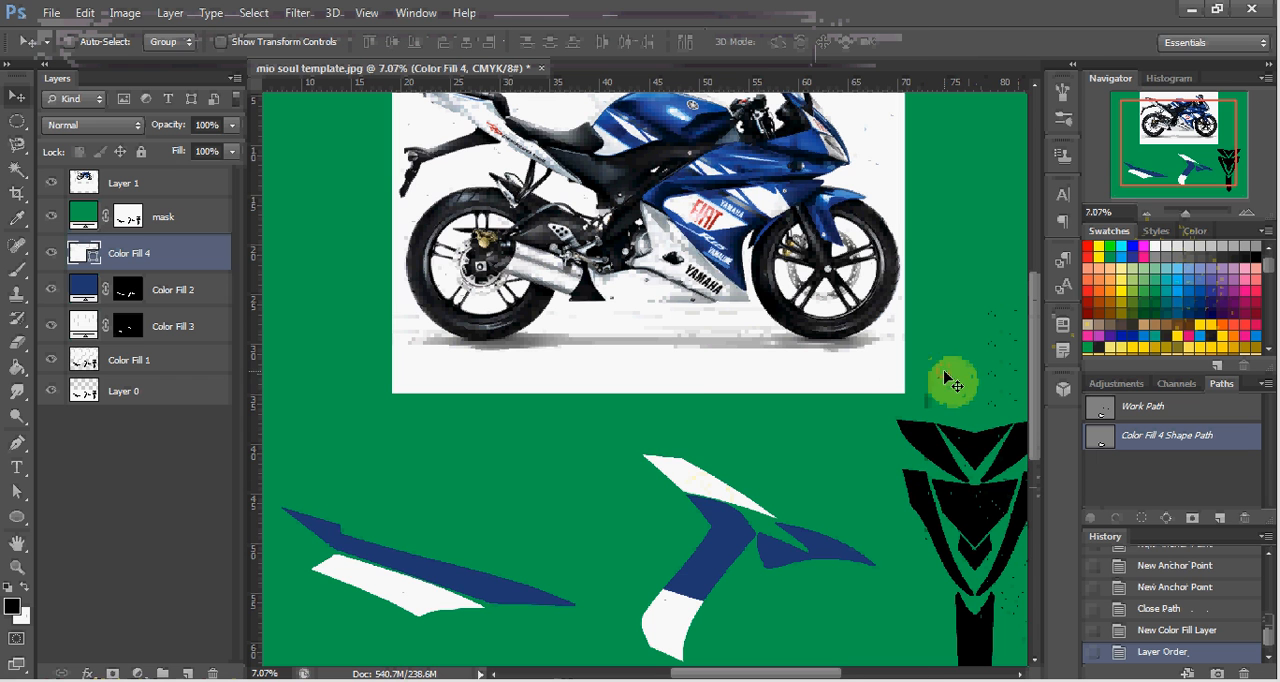
Locate the Packard Bell lettering on the motorcycle's tail and search the computer for that brand name.
scroll(695, 242, up, 5)
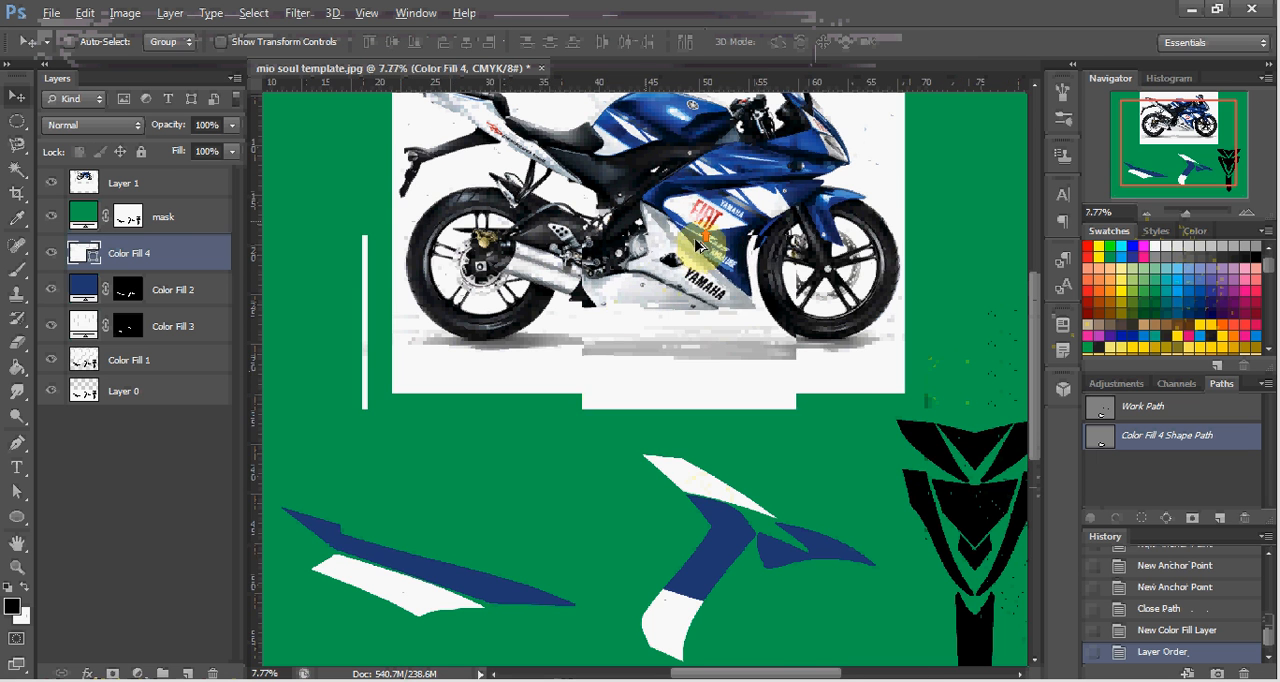
scroll(728, 283, up, 2)
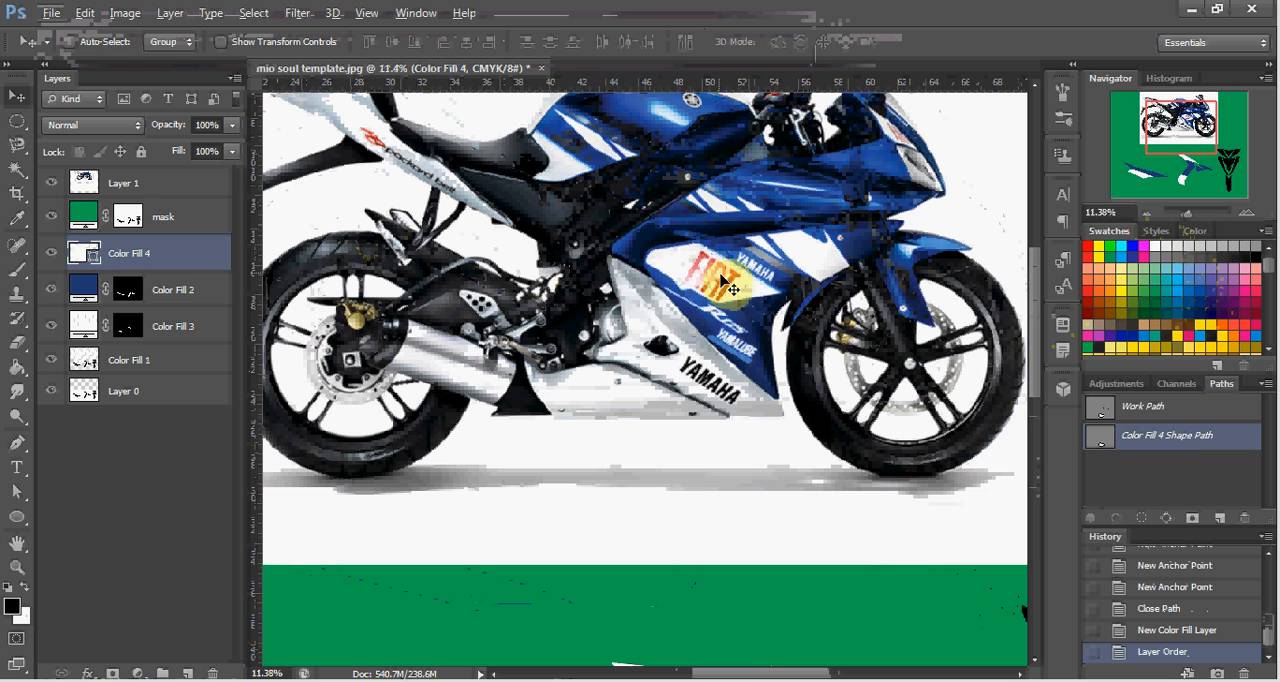
scroll(543, 234, up, 2)
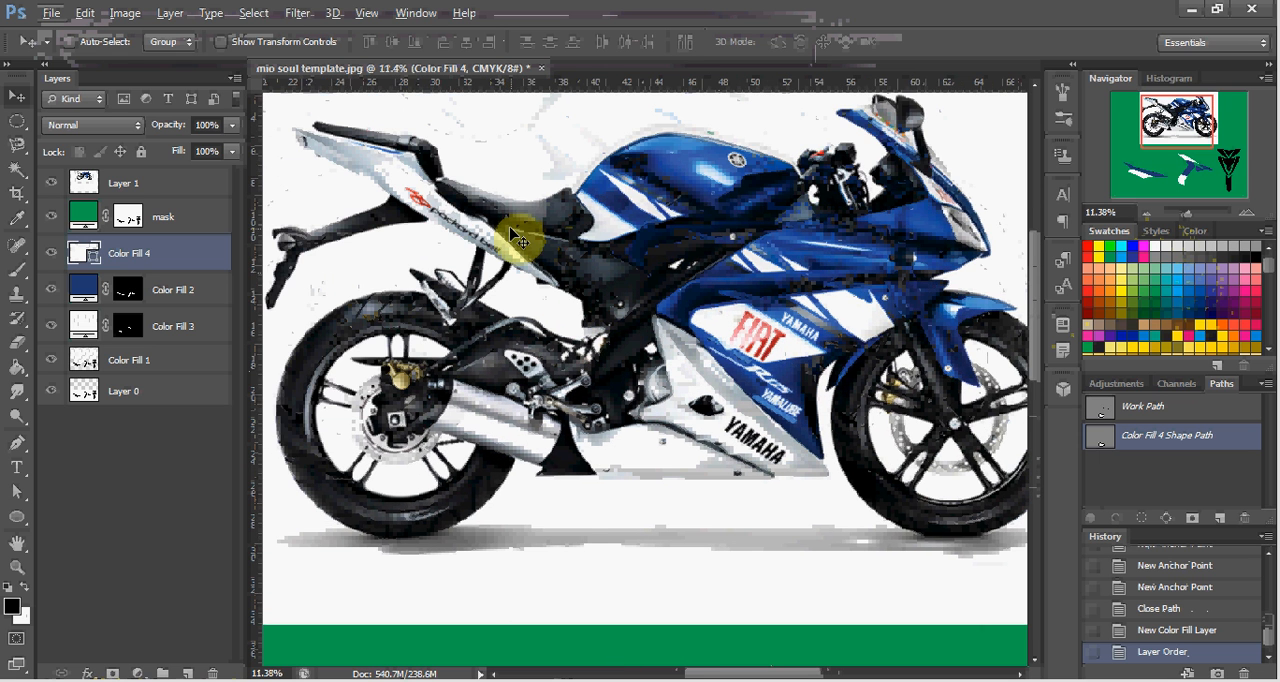
scroll(490, 243, up, 4)
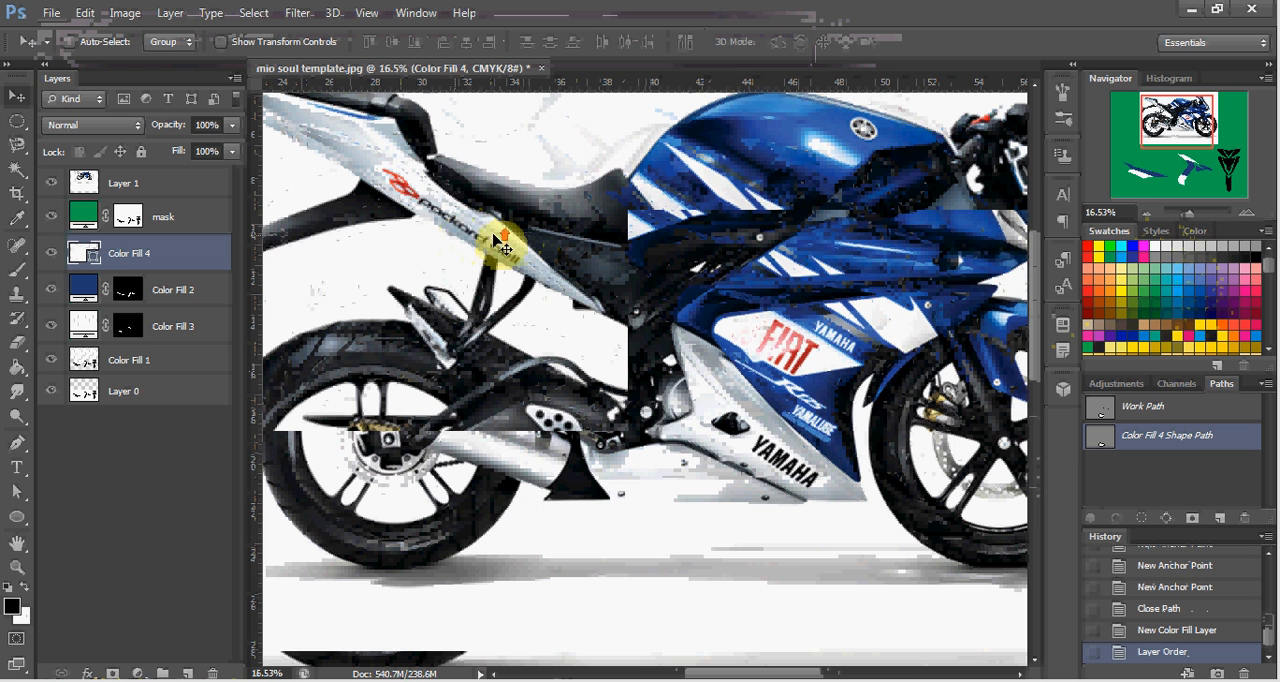
scroll(510, 255, up, 3)
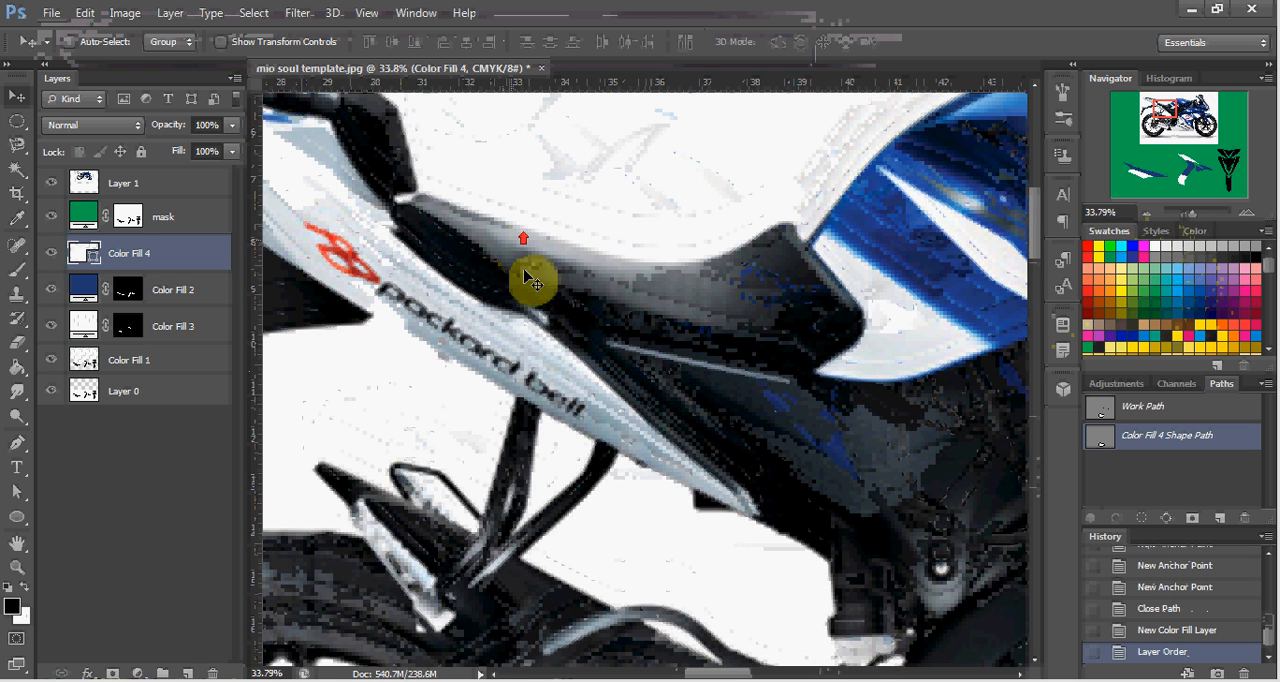
scroll(528, 306, left, 1)
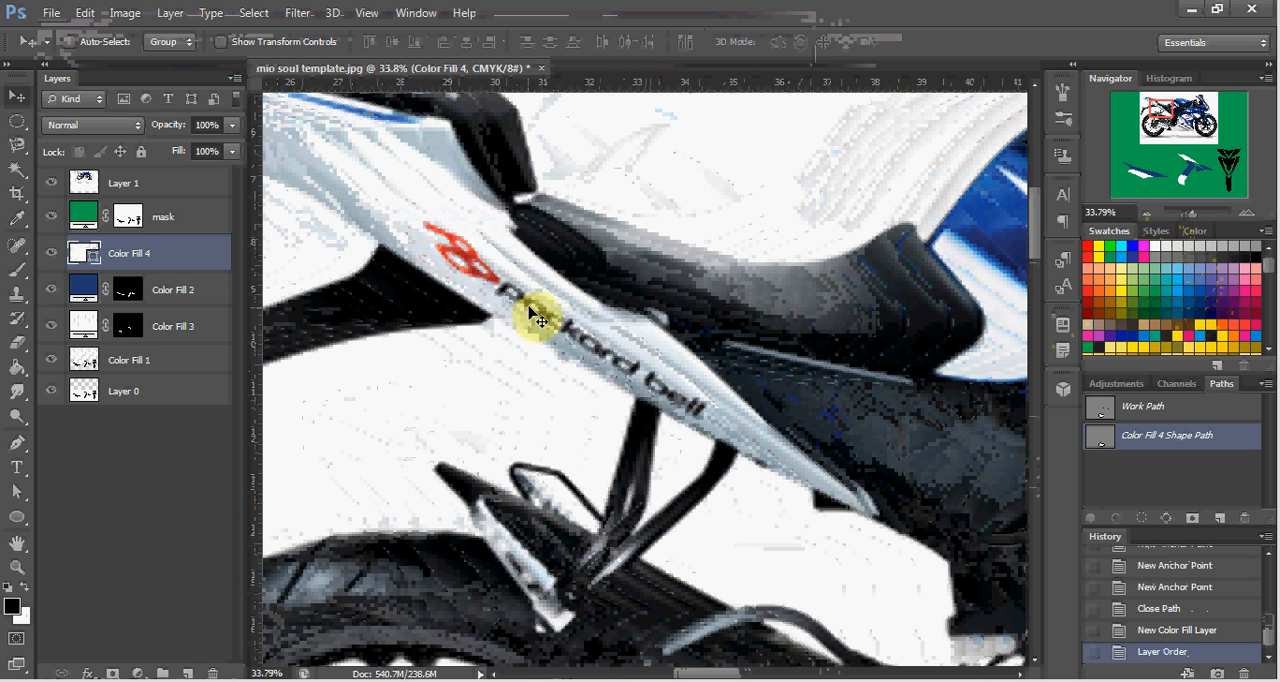
scroll(808, 495, left, 1)
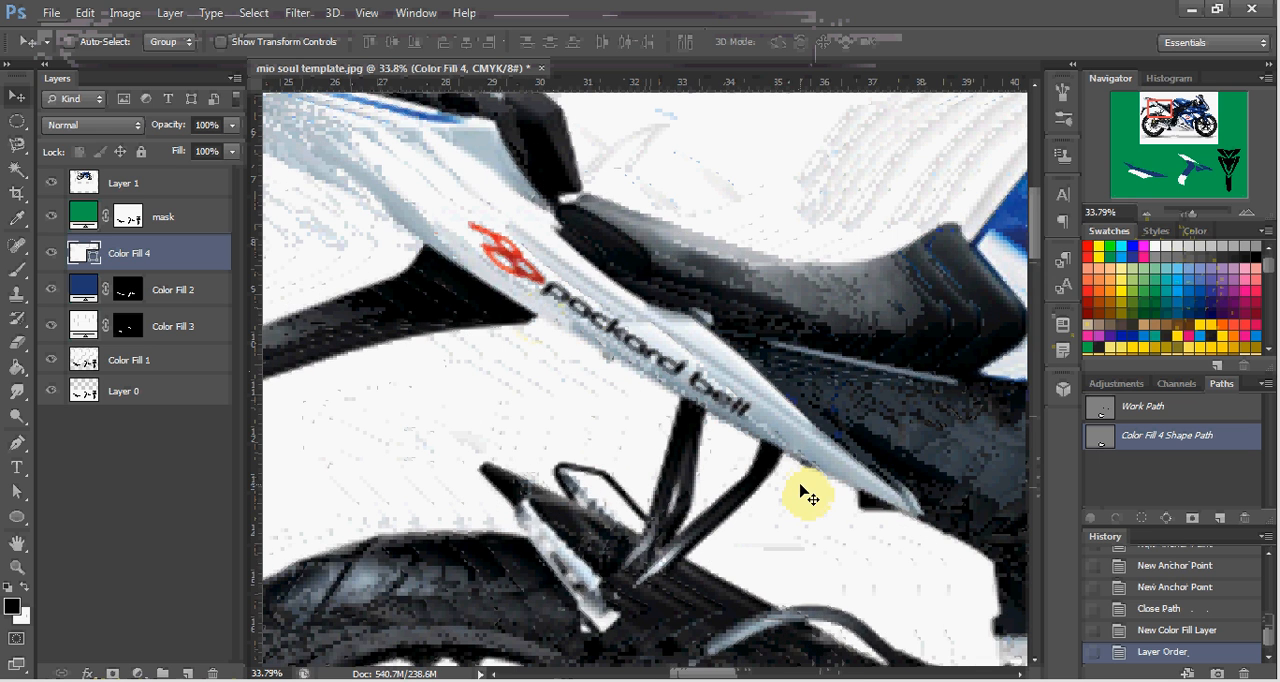
key(super)
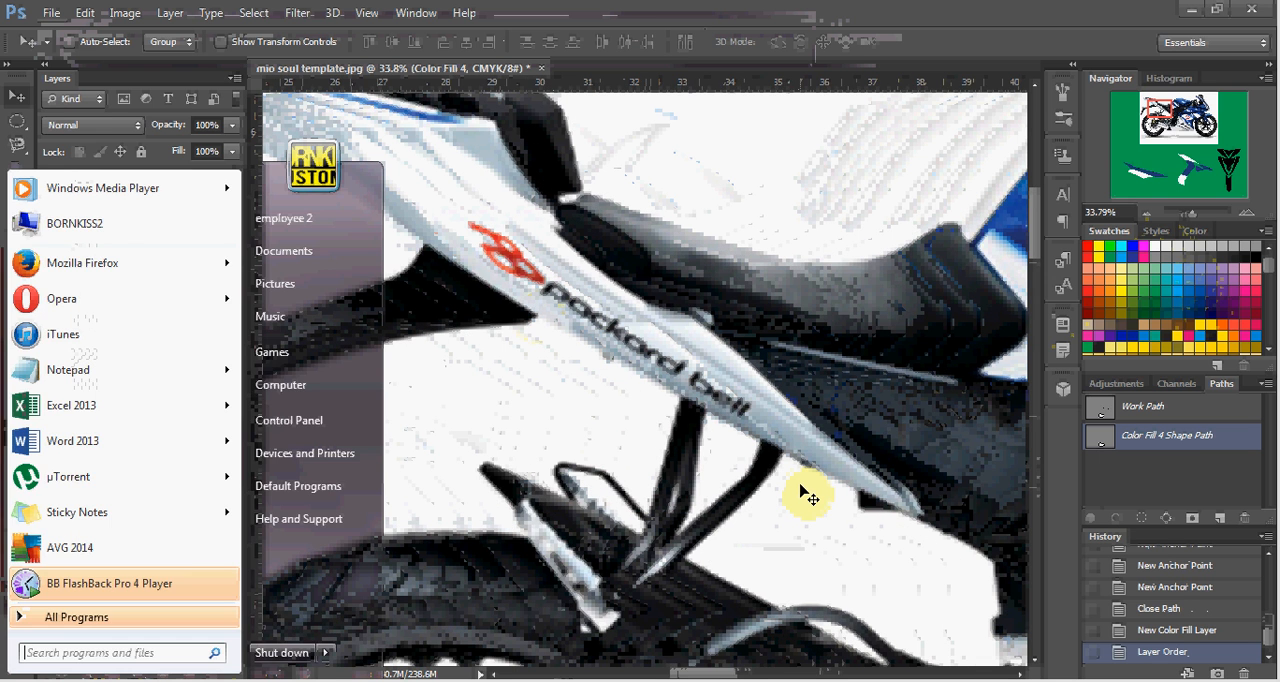
text(packard)
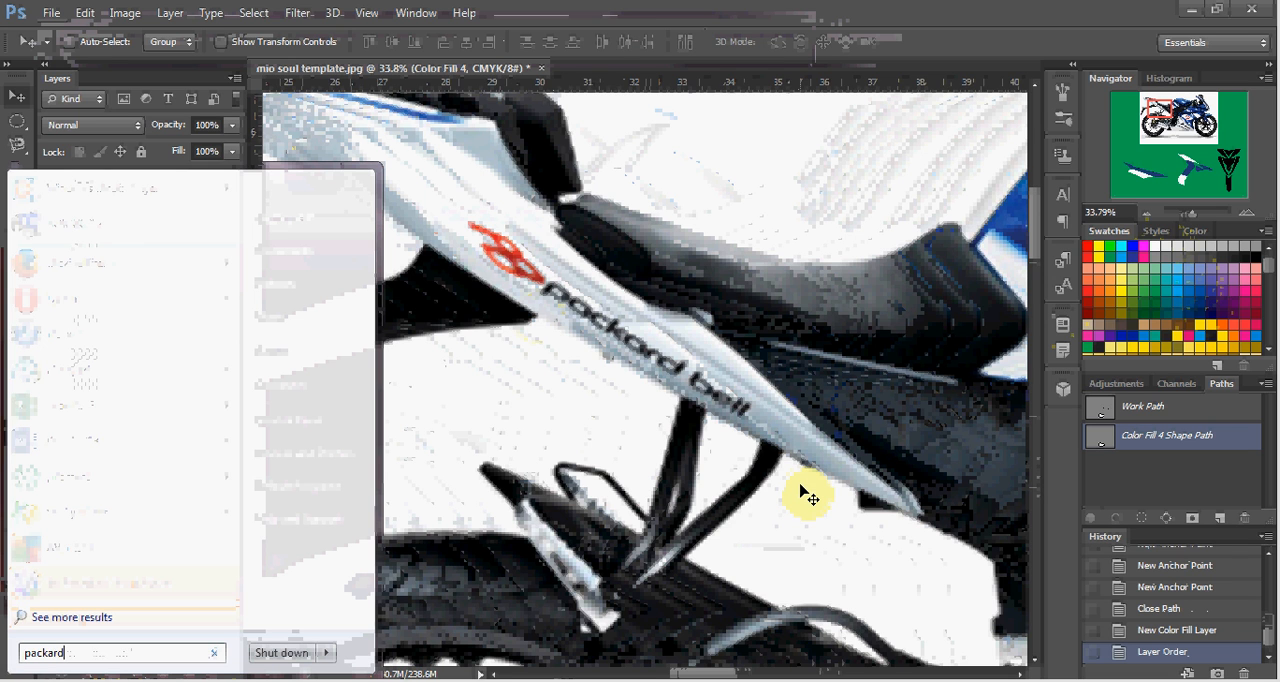
text( b)
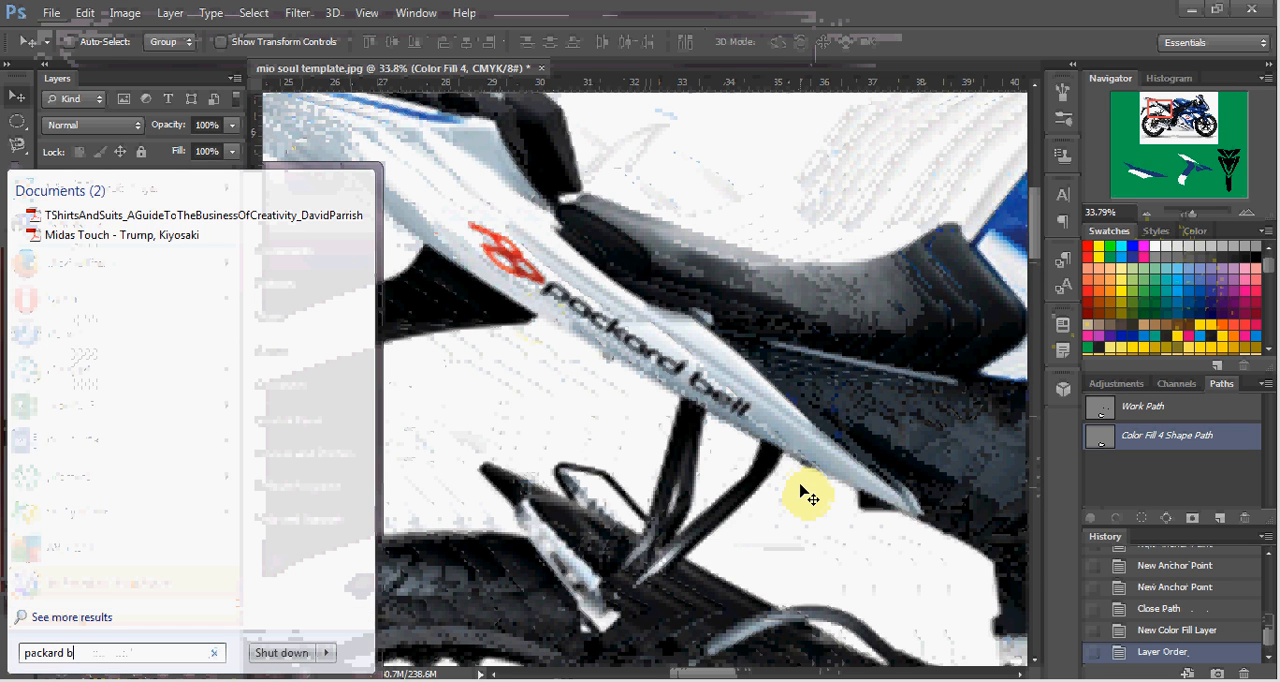
text(ell)
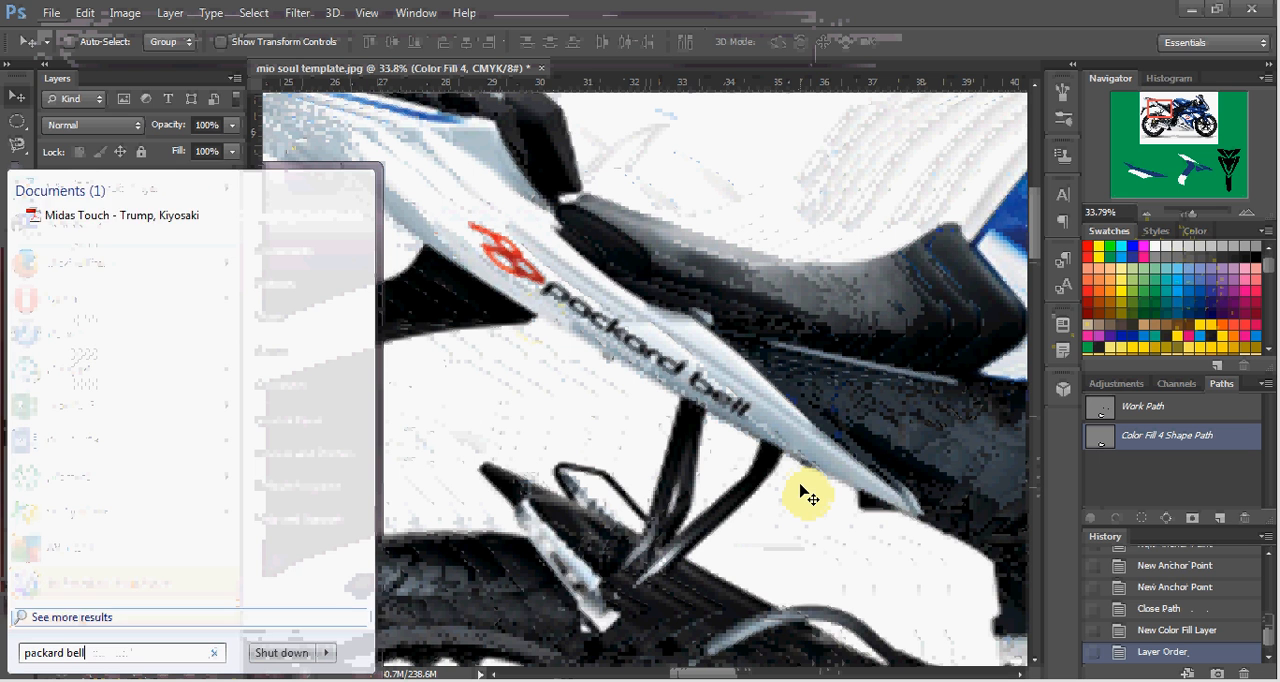
key(Escape)
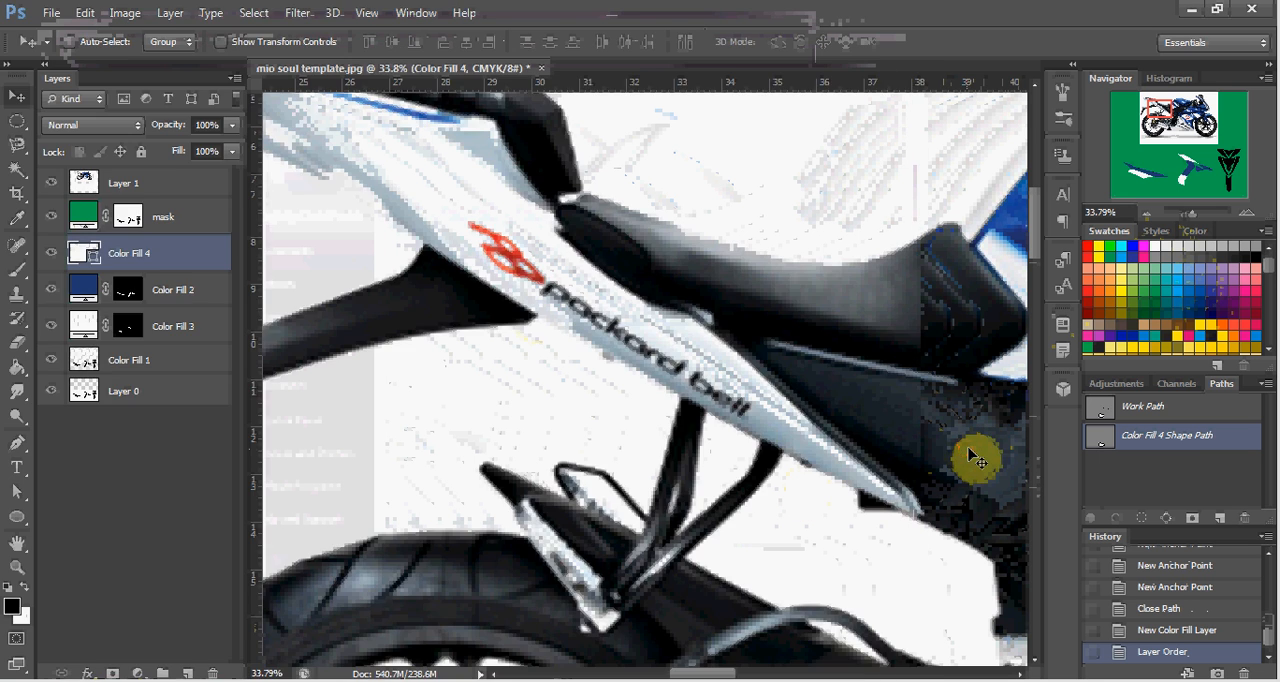
Locate the FIAT logo on the motorcycle's side fairing and search the computer for "fiat", viewing the full results.
scroll(893, 453, right, 5)
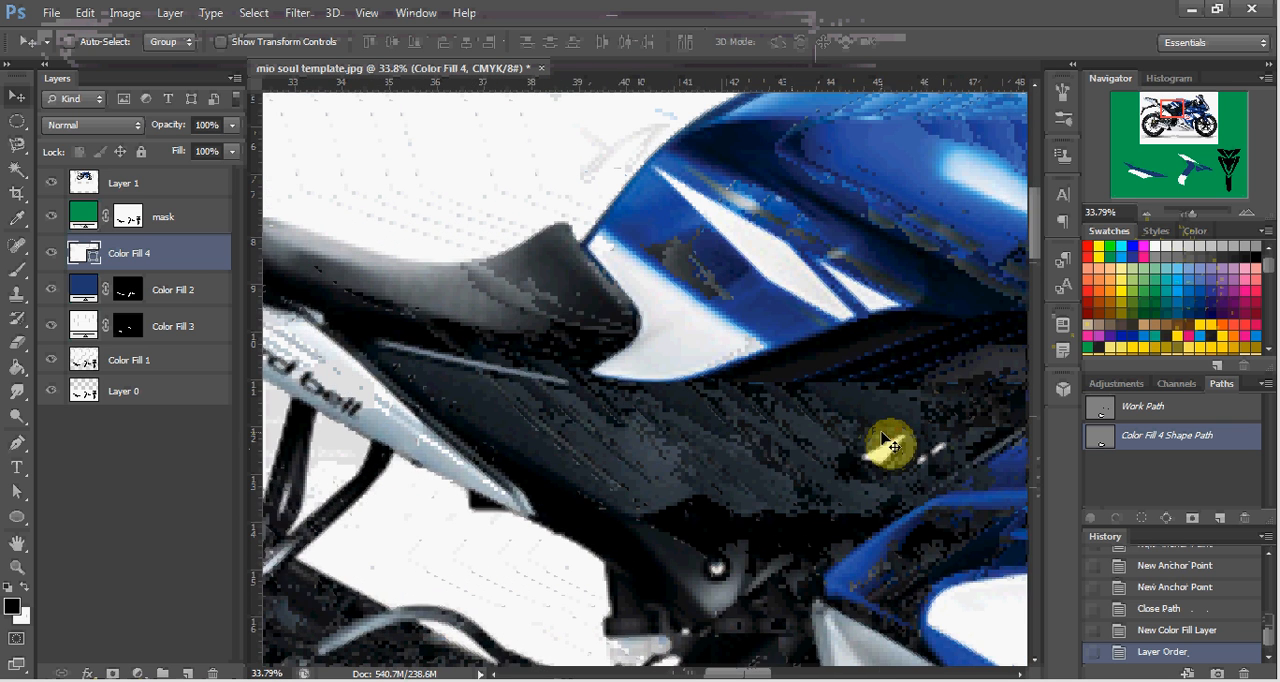
scroll(893, 447, right, 3)
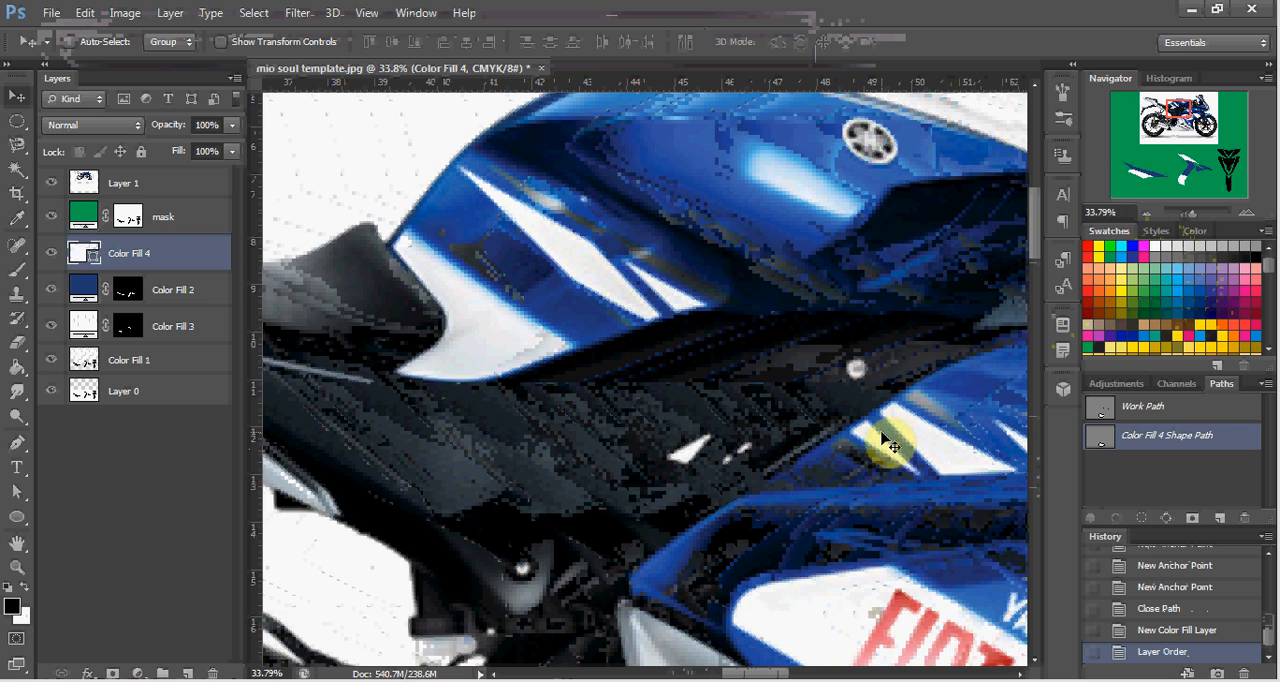
scroll(898, 455, up, 3)
scroll(900, 460, down, 4)
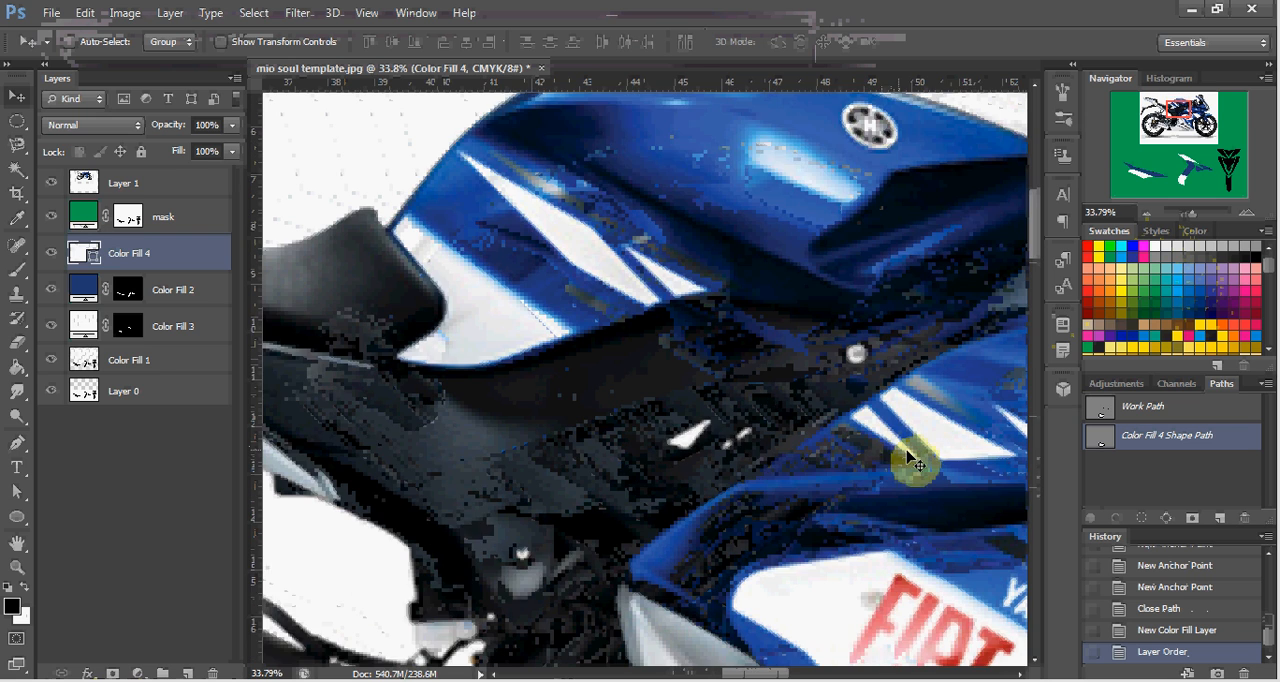
scroll(908, 448, right, 2)
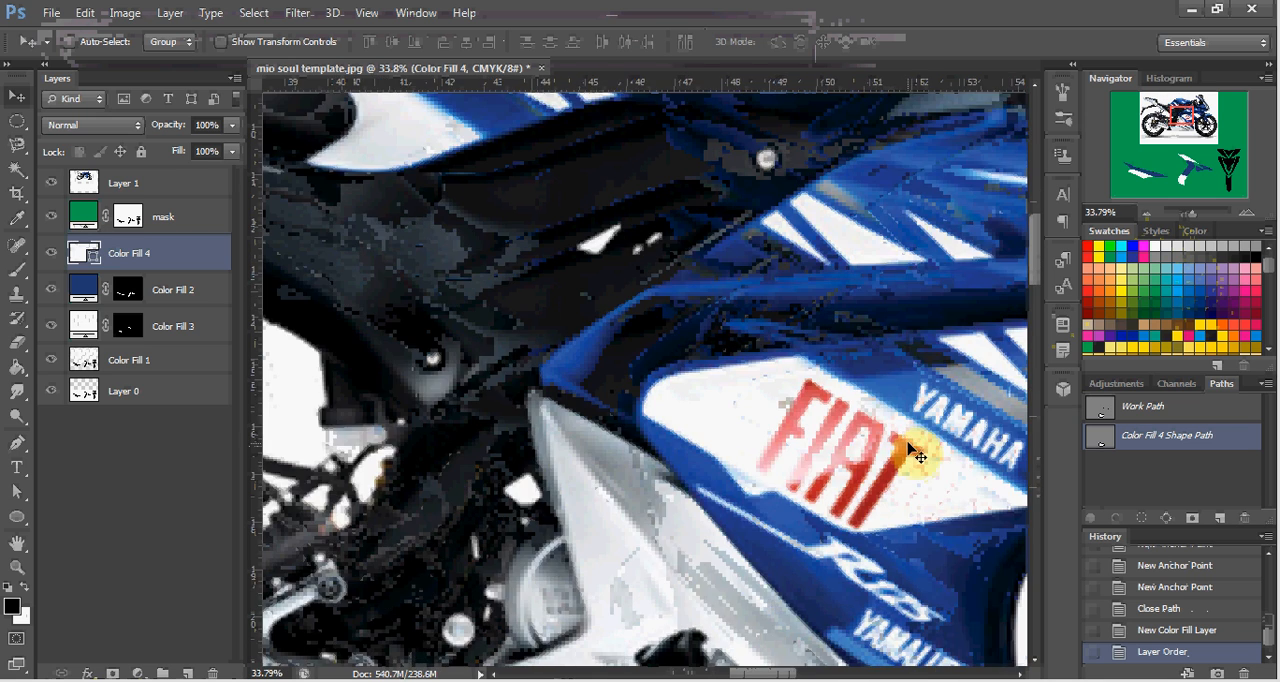
scroll(907, 440, right, 2)
scroll(905, 430, right, 2)
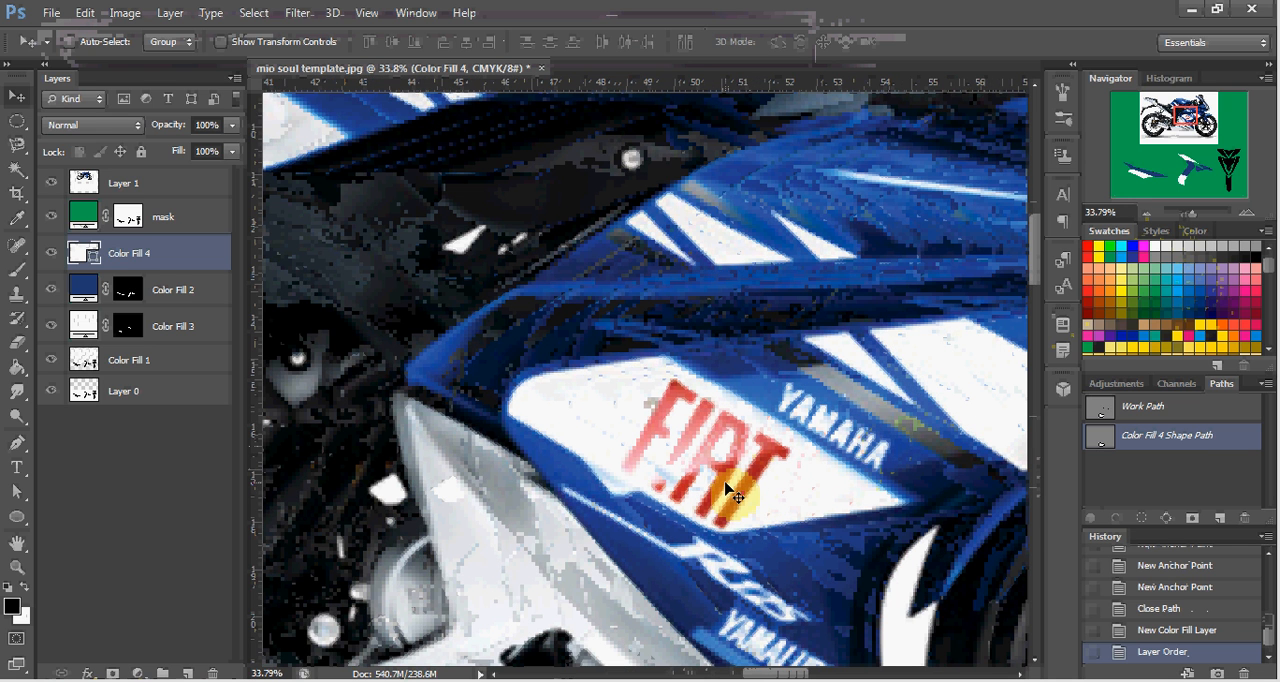
key(super)
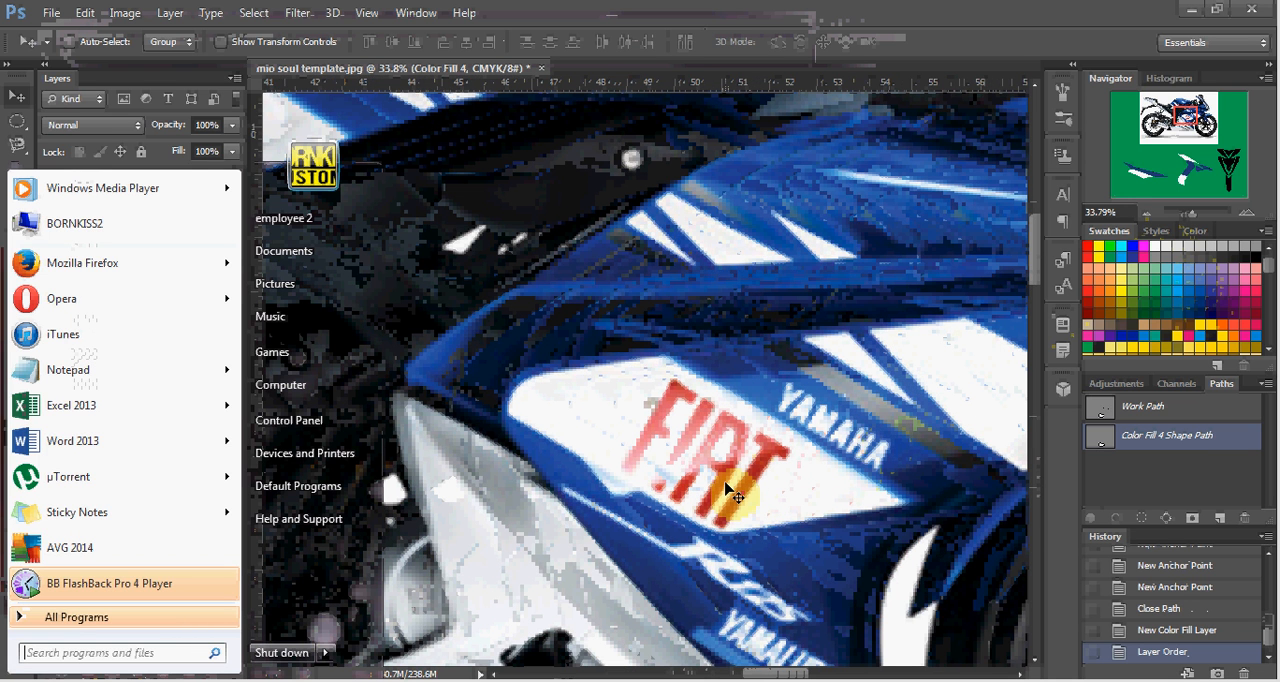
text(fiat)
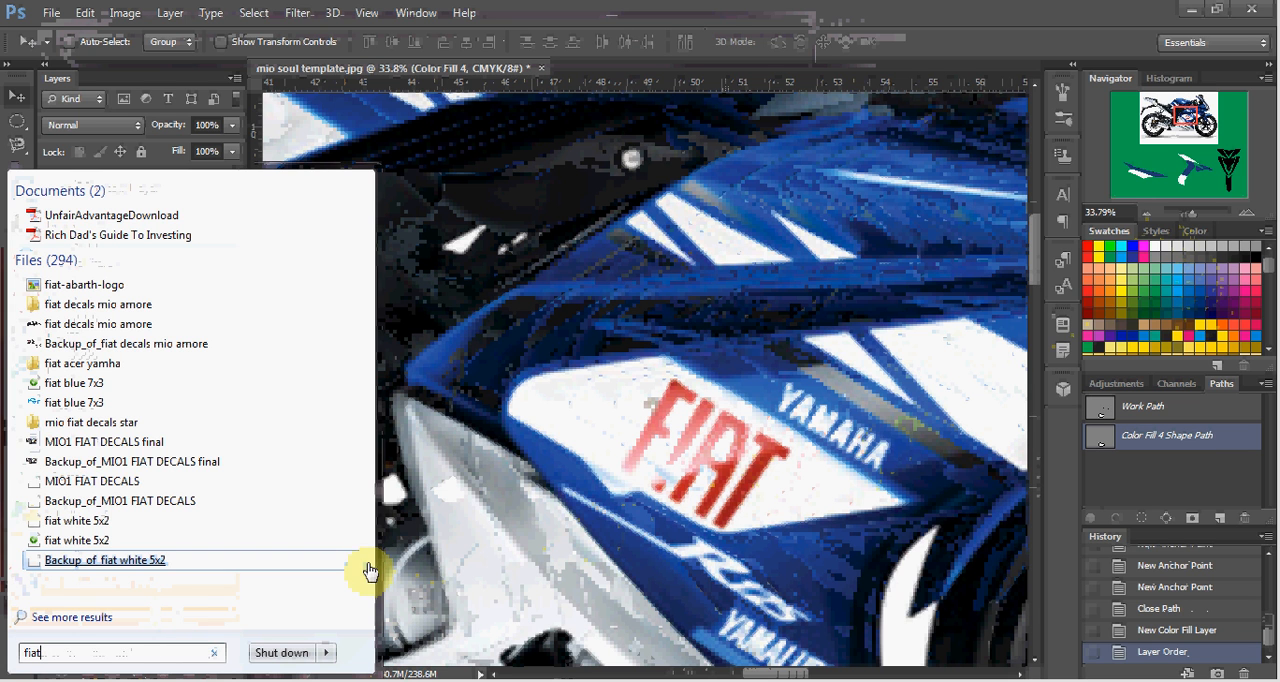
click(98, 623)
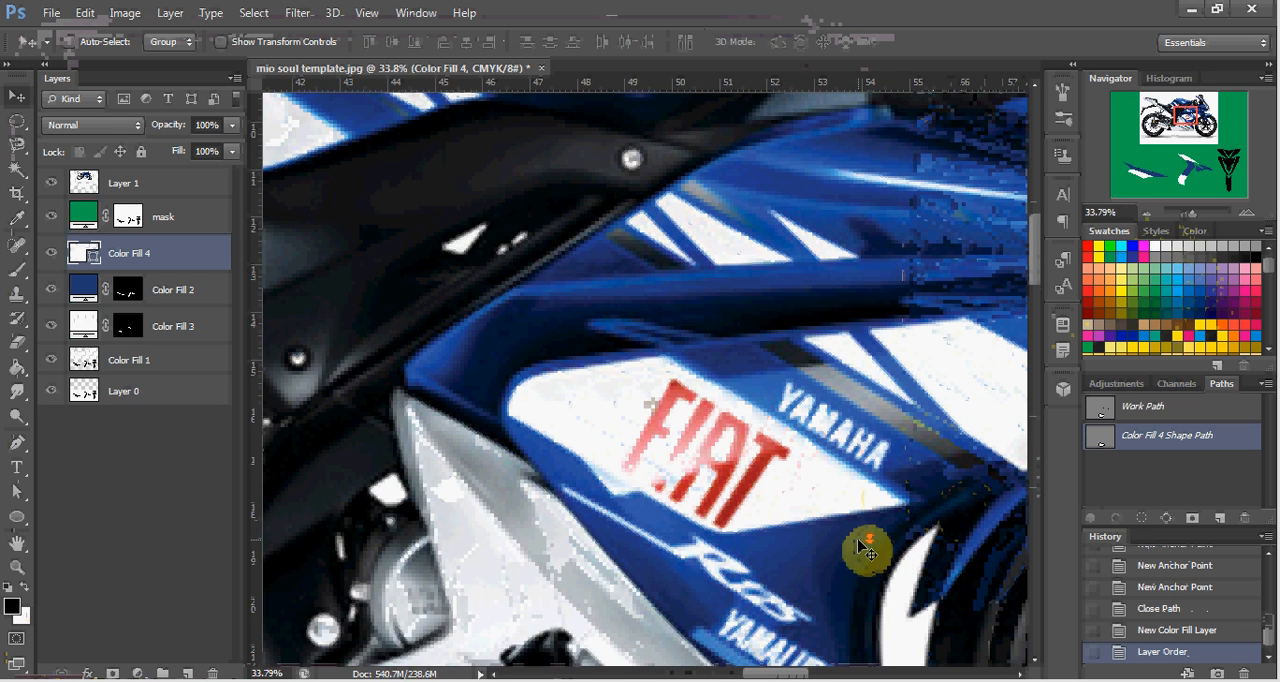
Locate the Yamalube logo on the lower fairing and search the computer for "yamalube".
scroll(872, 541, down, 2)
scroll(874, 539, down, 2)
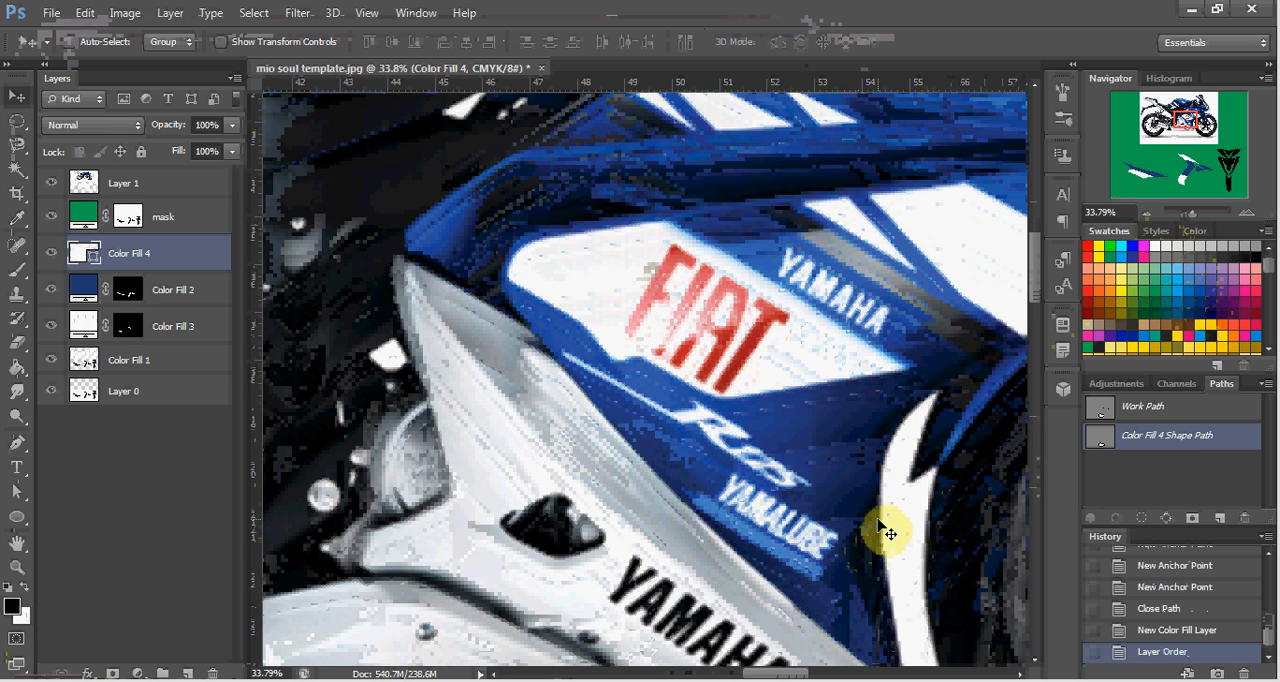
scroll(887, 532, down, 2)
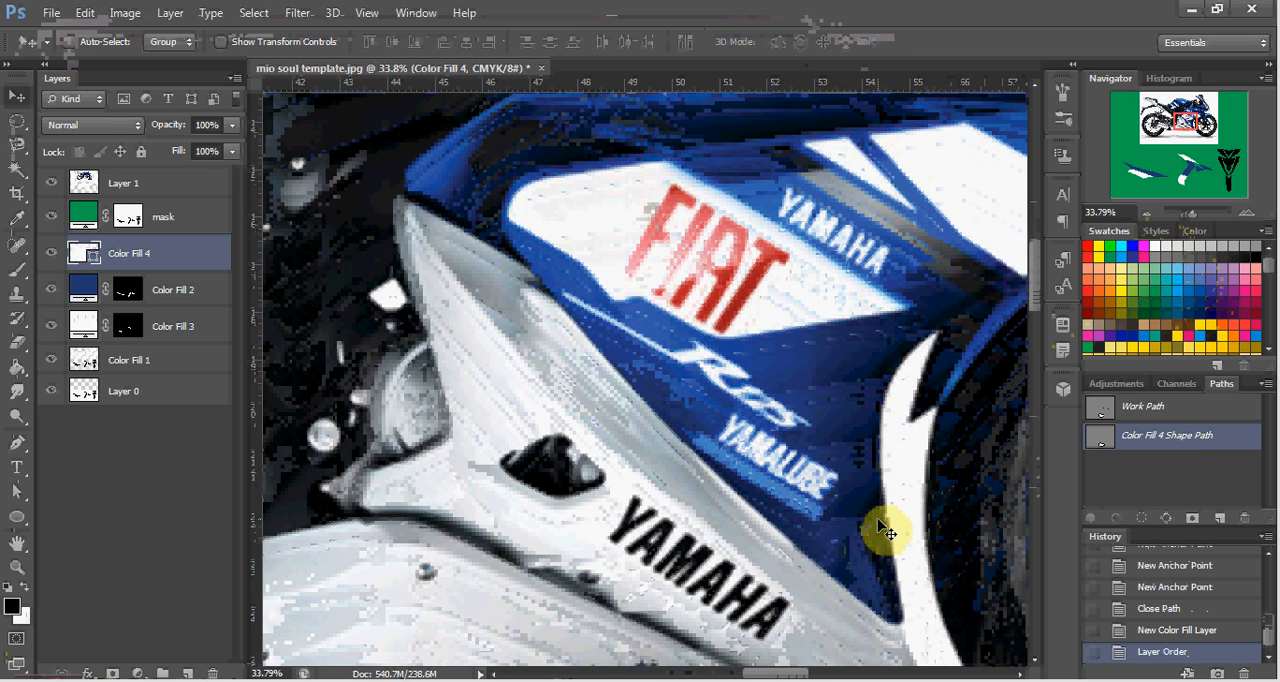
key(super)
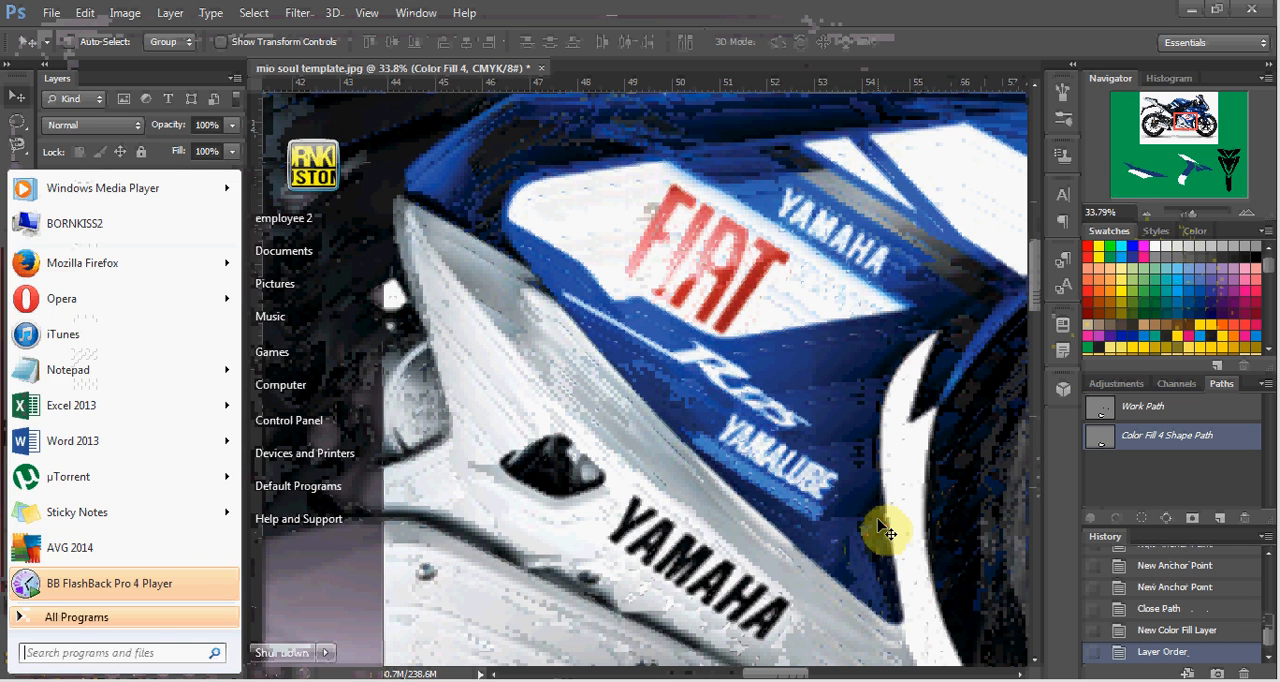
text(yamalube)
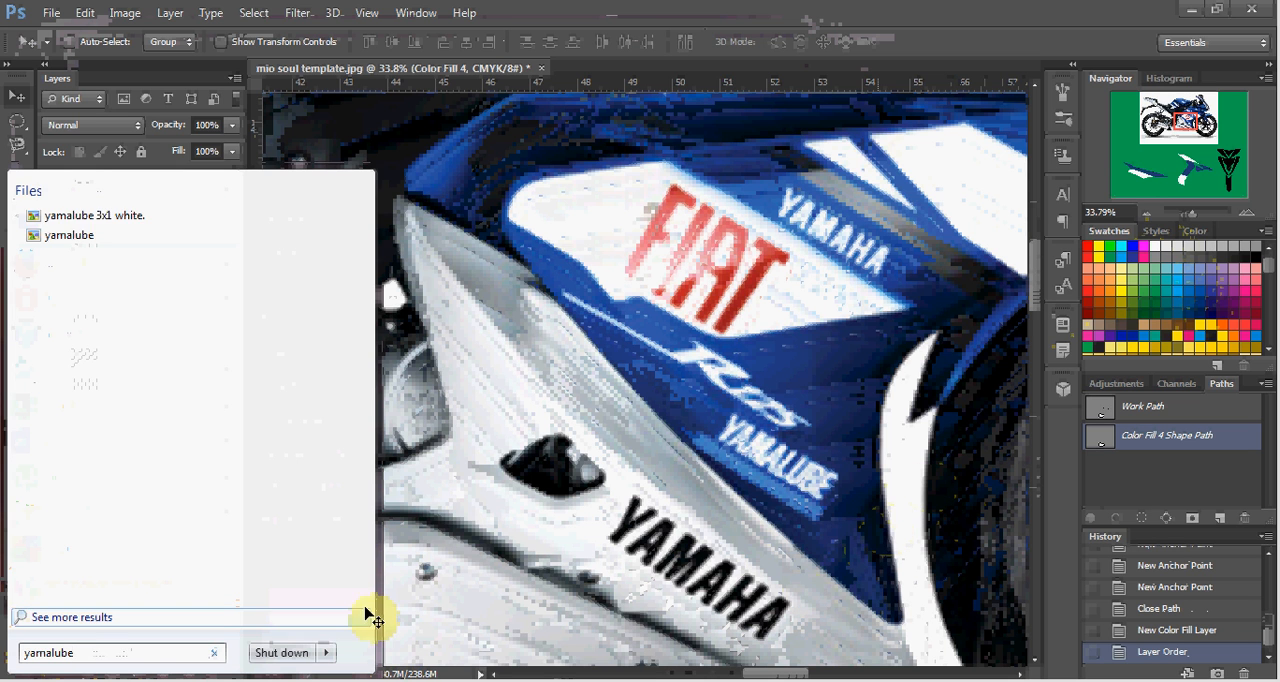
key(Escape)
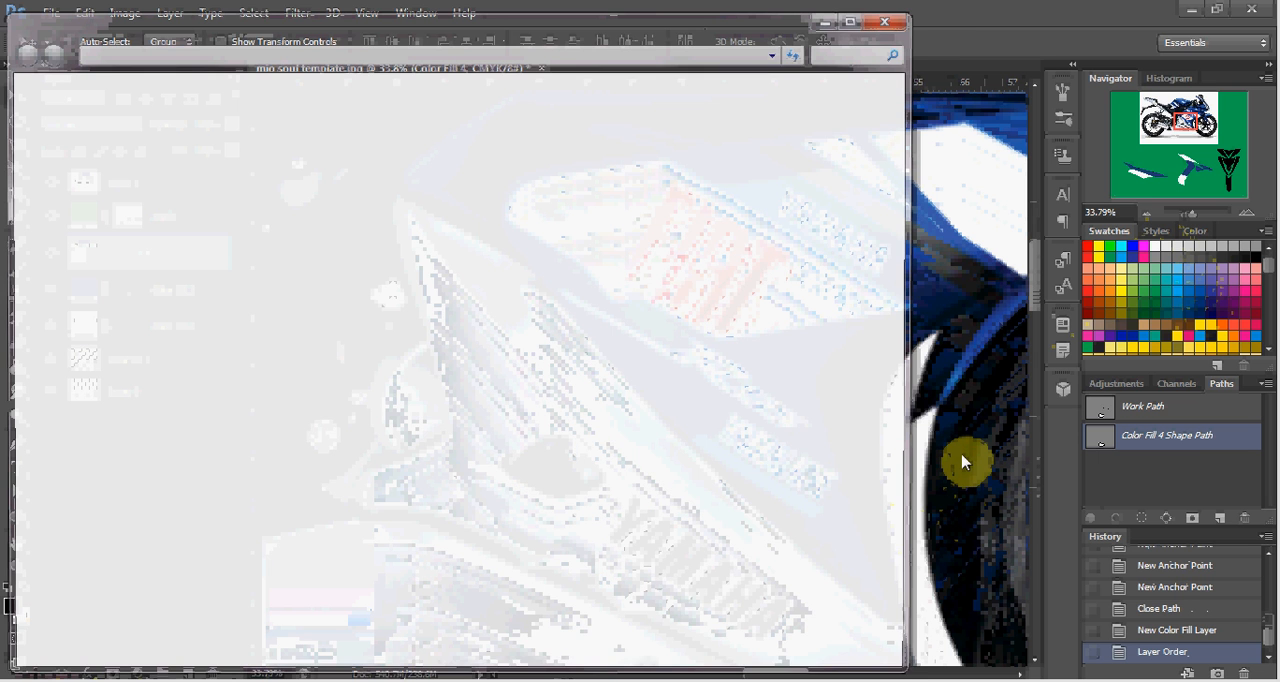
Examine the lettering on the lower fairing, search the computer for "mio", and return to the template document.
scroll(993, 480, down, 1)
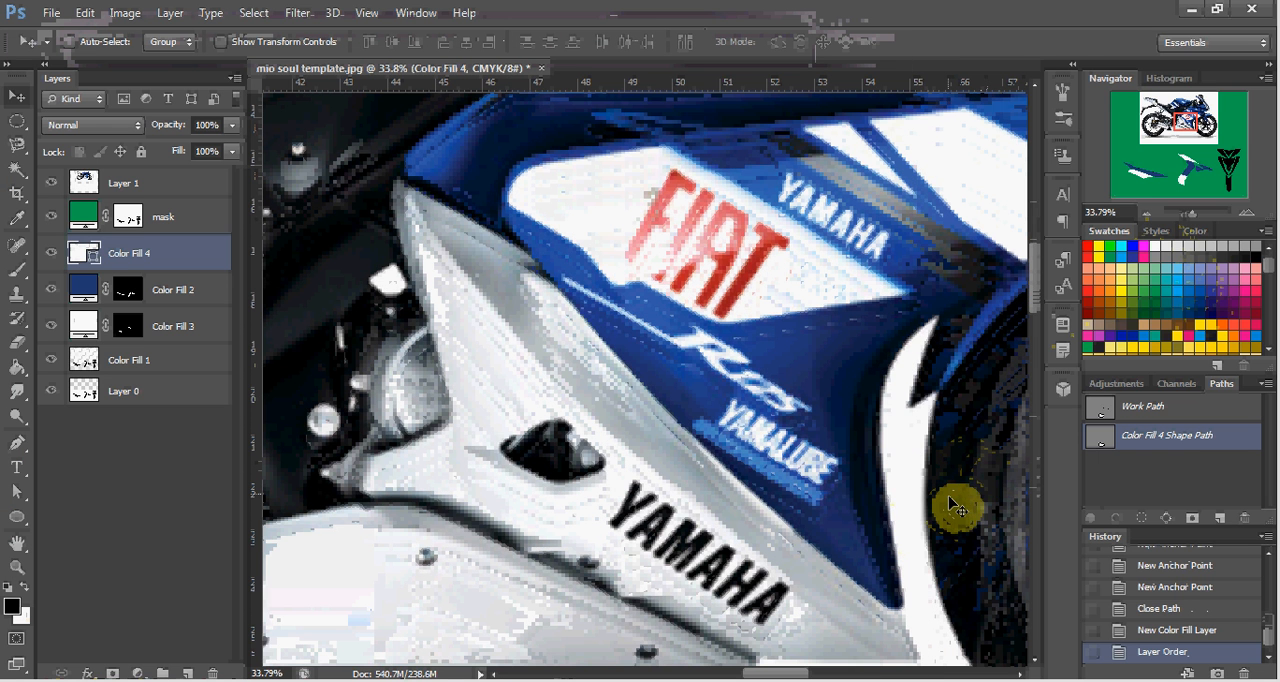
scroll(955, 503, down, 3)
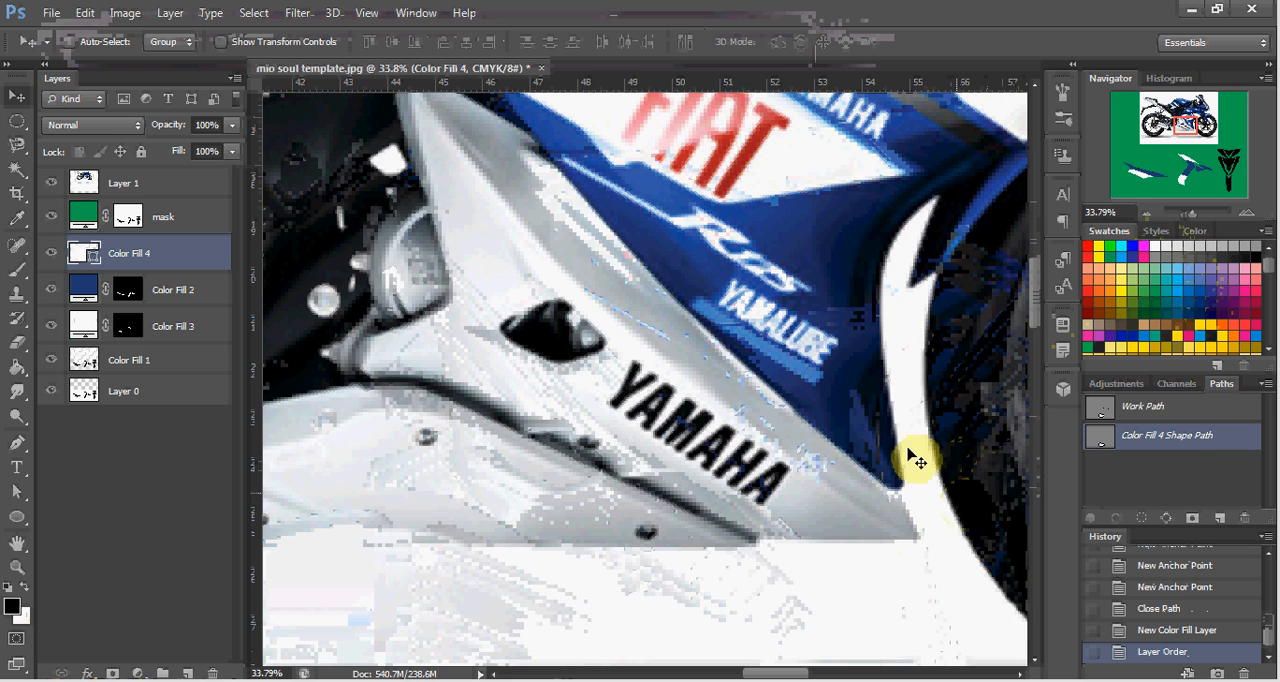
scroll(880, 450, right, 3)
scroll(830, 422, up, 2)
scroll(830, 422, right, 2)
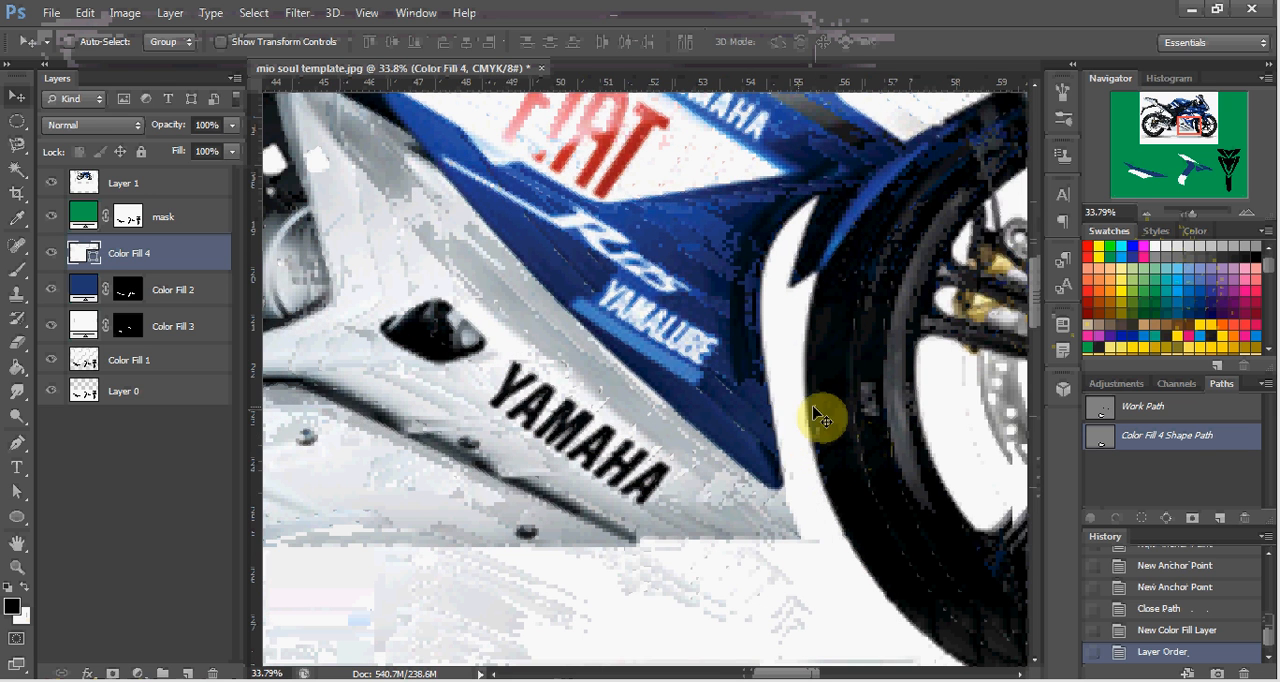
scroll(765, 425, up, 2)
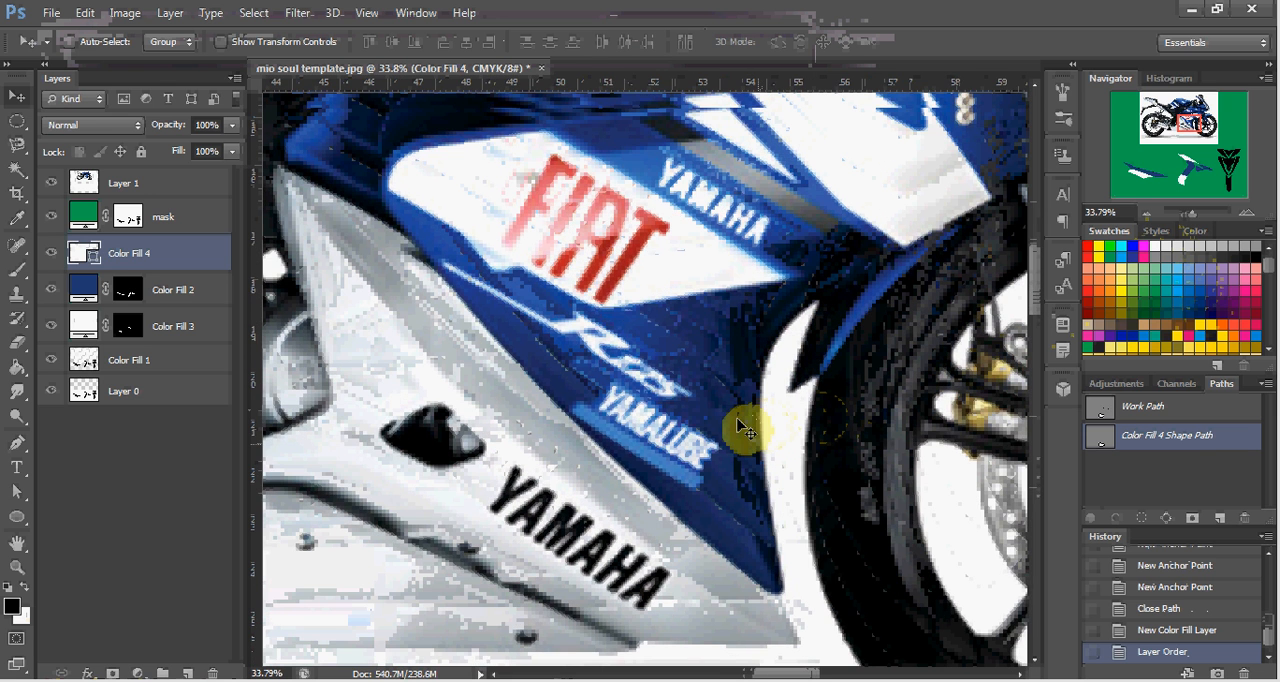
key(super)
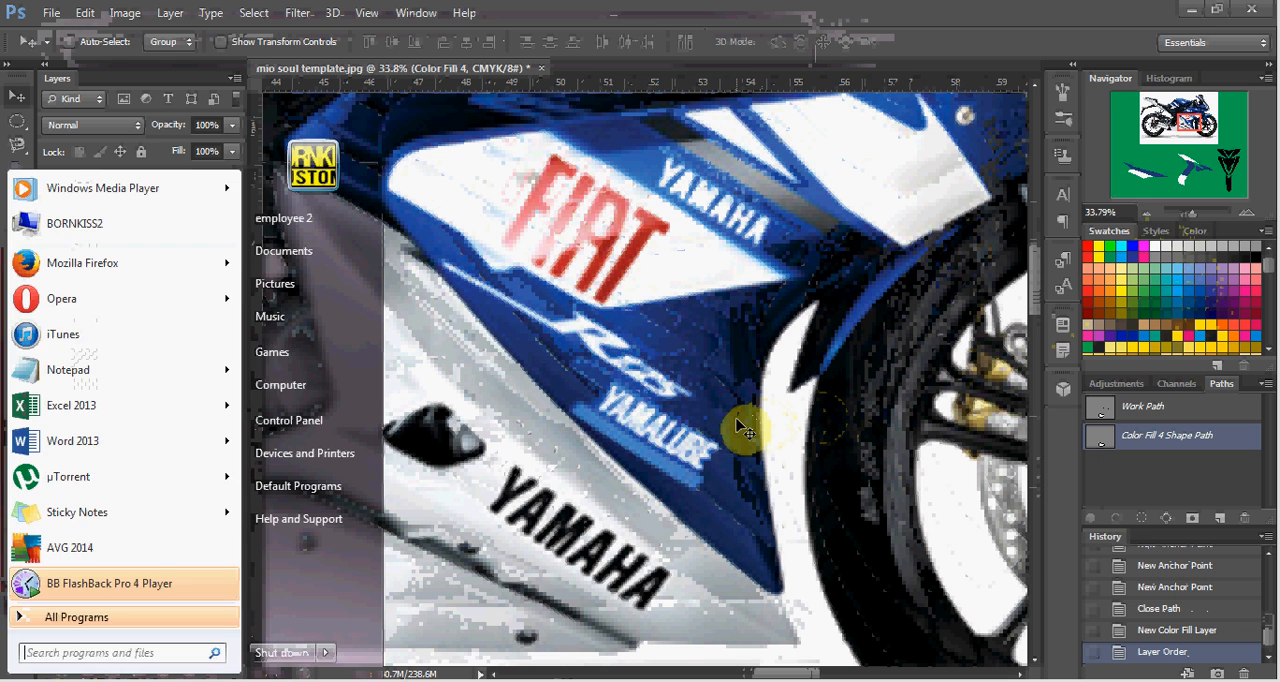
text(mio)
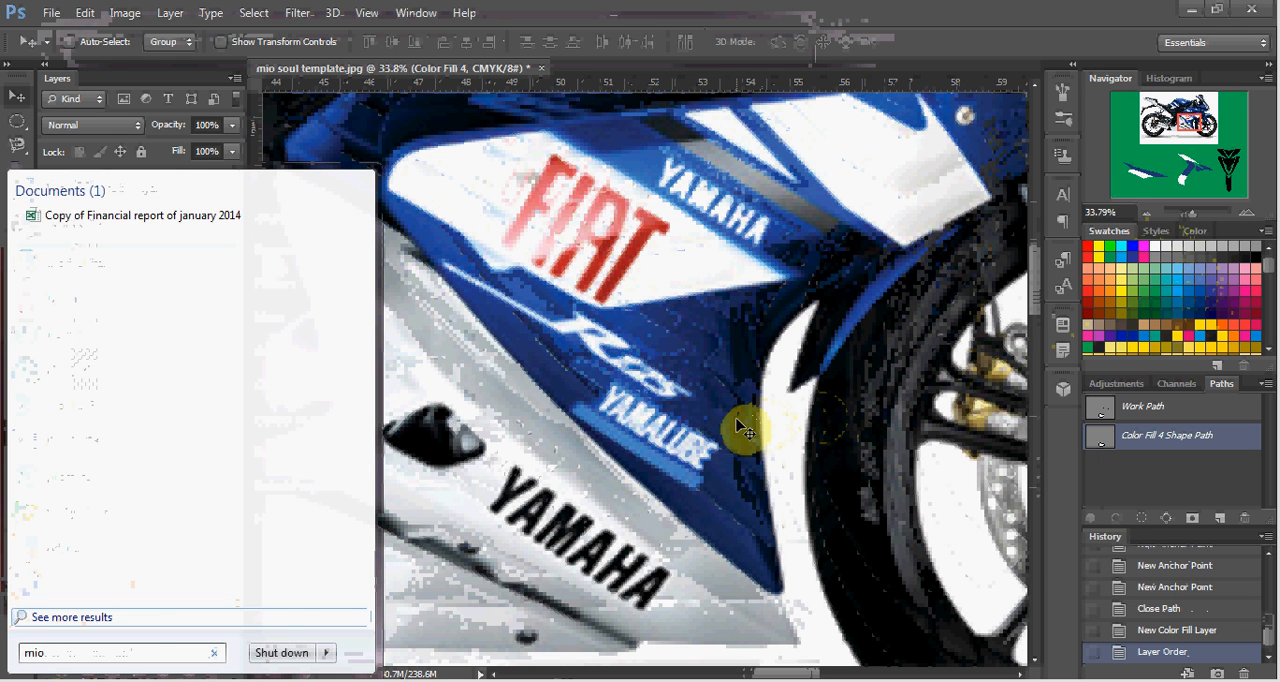
key(Escape)
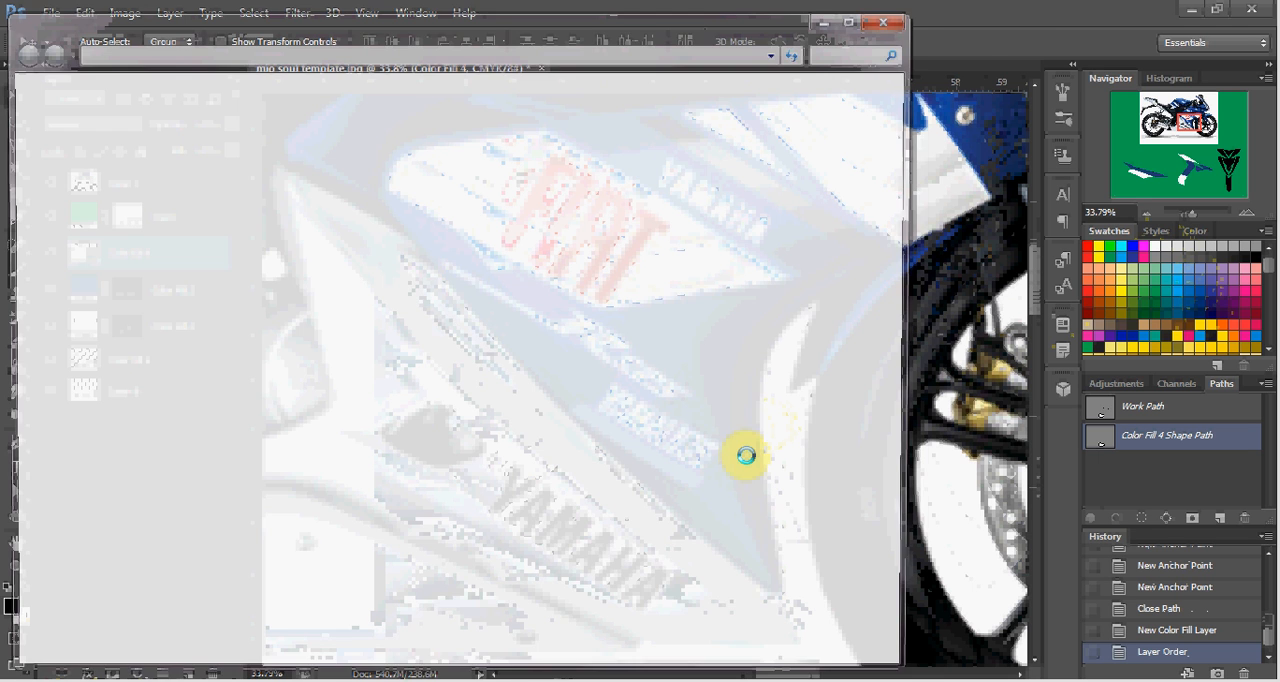
click(927, 388)
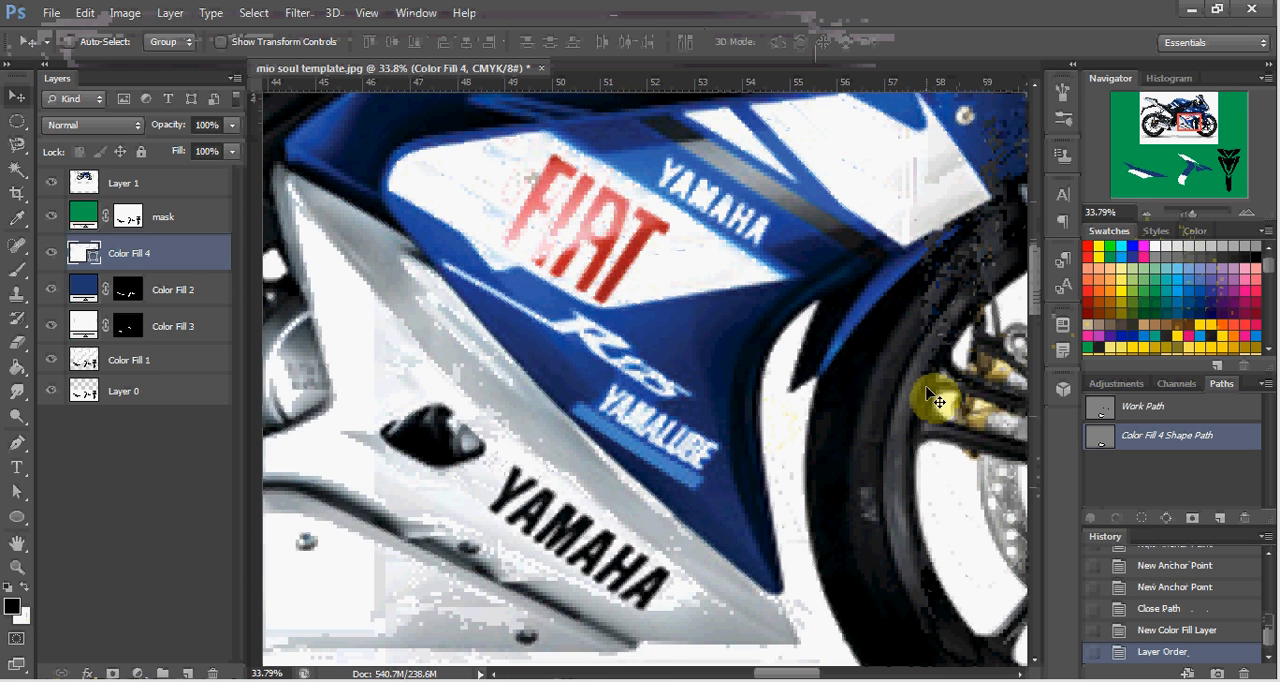
Examine the motorcycle photo's side fairing, nose, front wheel area and overall body for sponsor logos and their placement.
scroll(930, 486, up, 2)
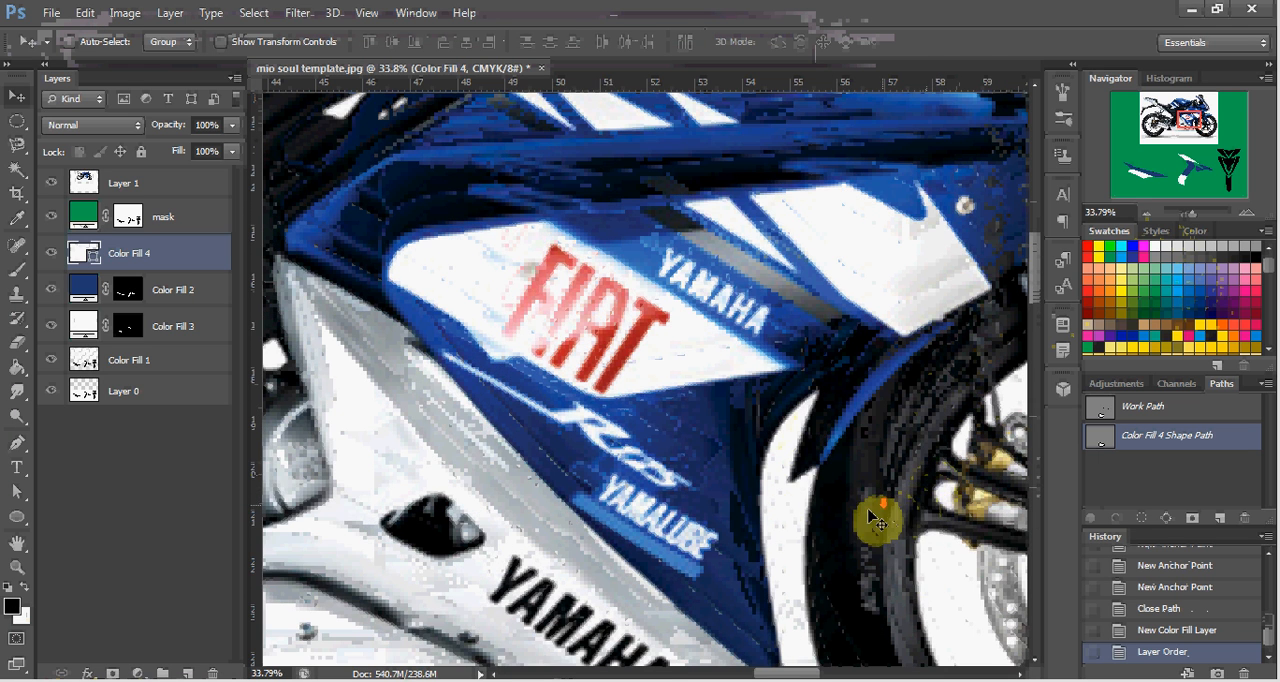
scroll(870, 518, right, 4)
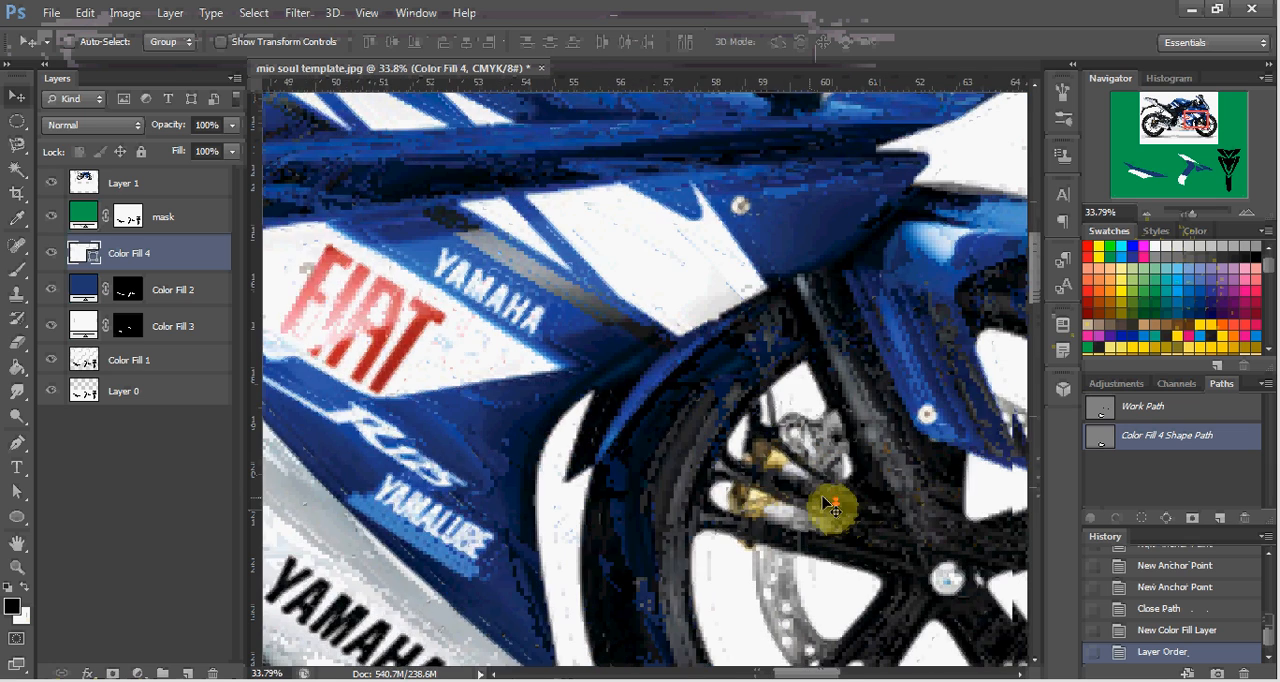
scroll(833, 508, right, 3)
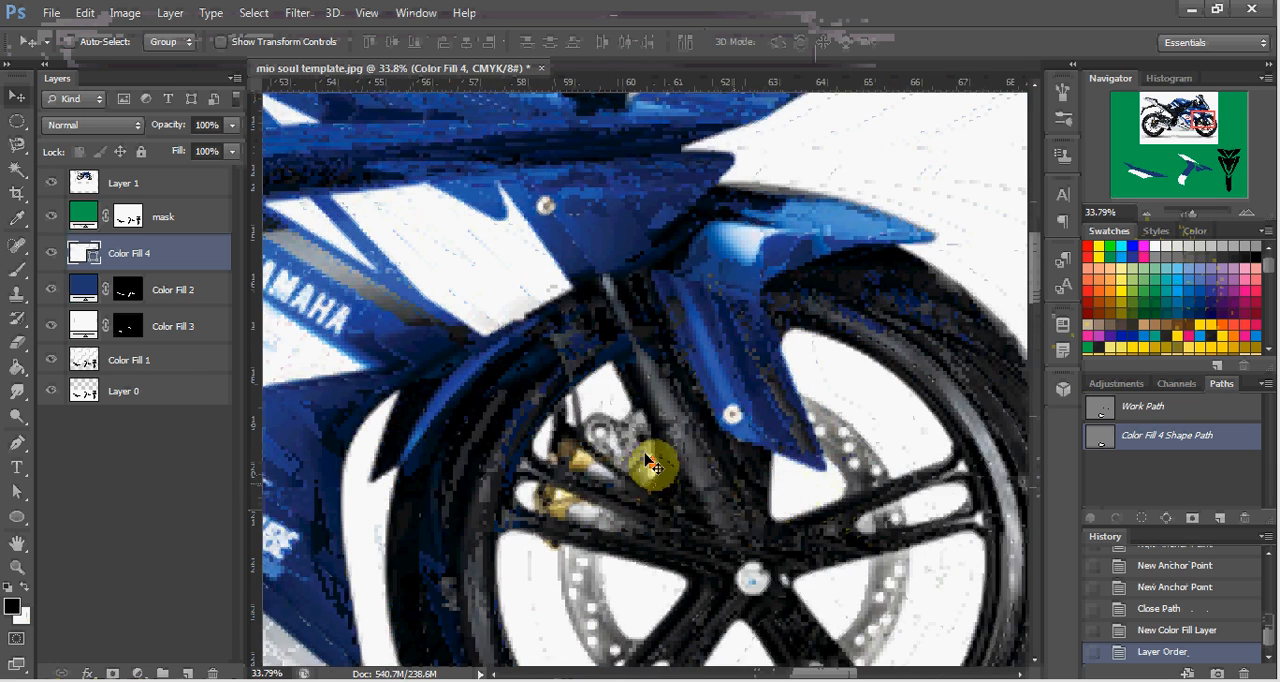
scroll(645, 465, up, 6)
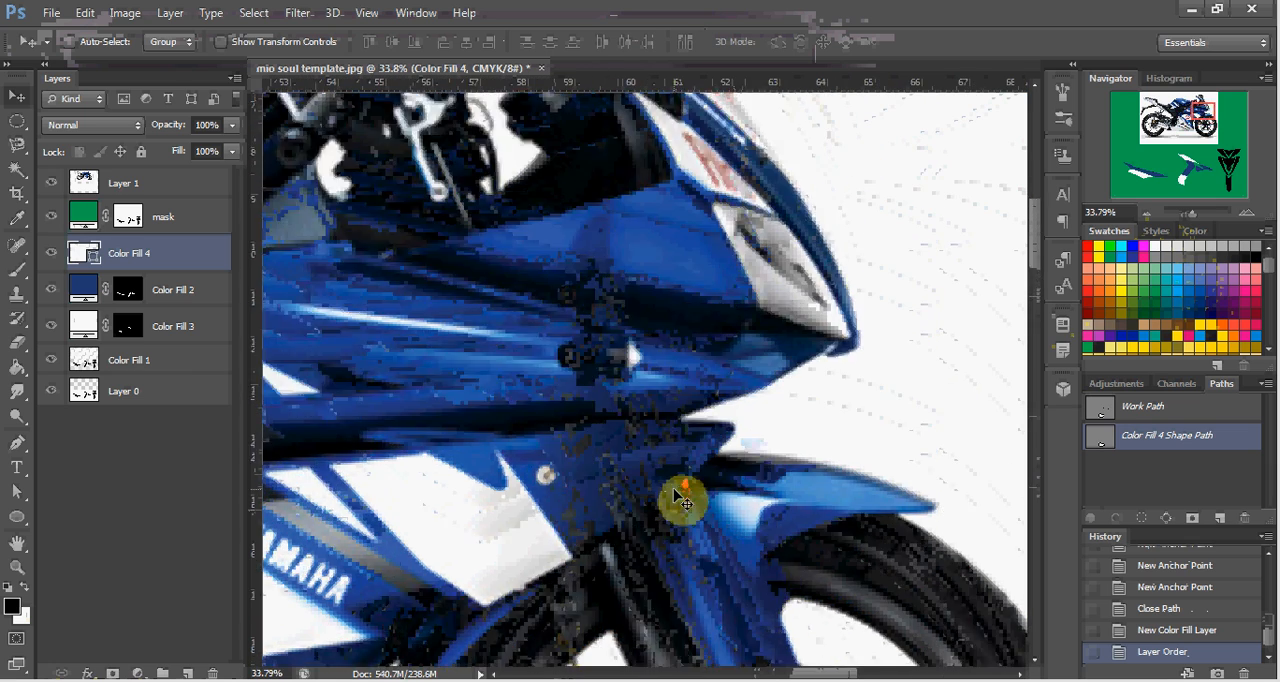
scroll(683, 500, down, 4)
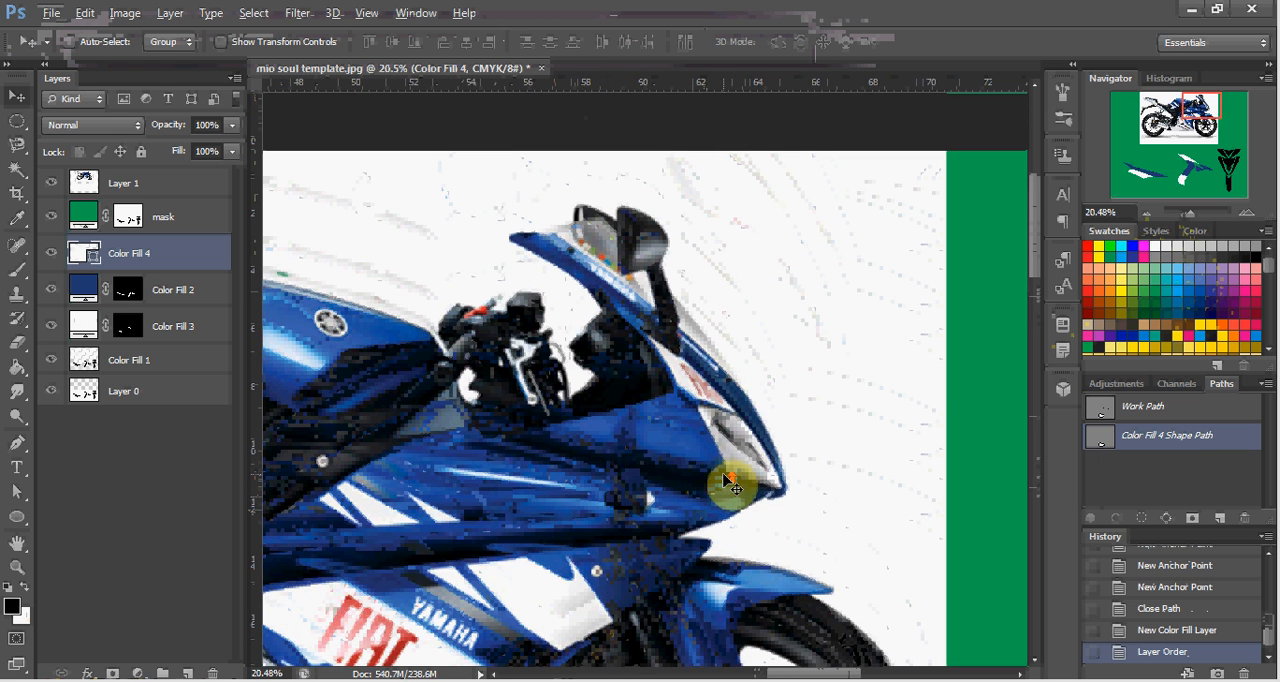
scroll(728, 490, down, 3)
scroll(716, 488, down, 1)
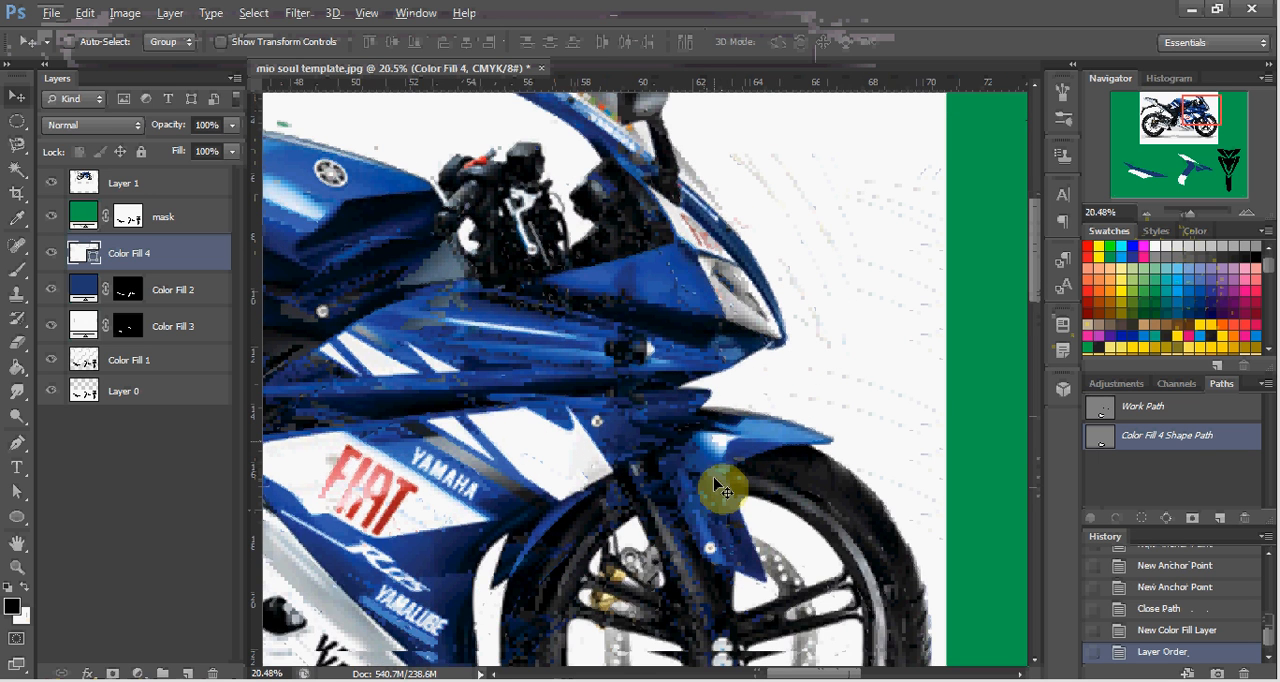
scroll(716, 478, down, 5)
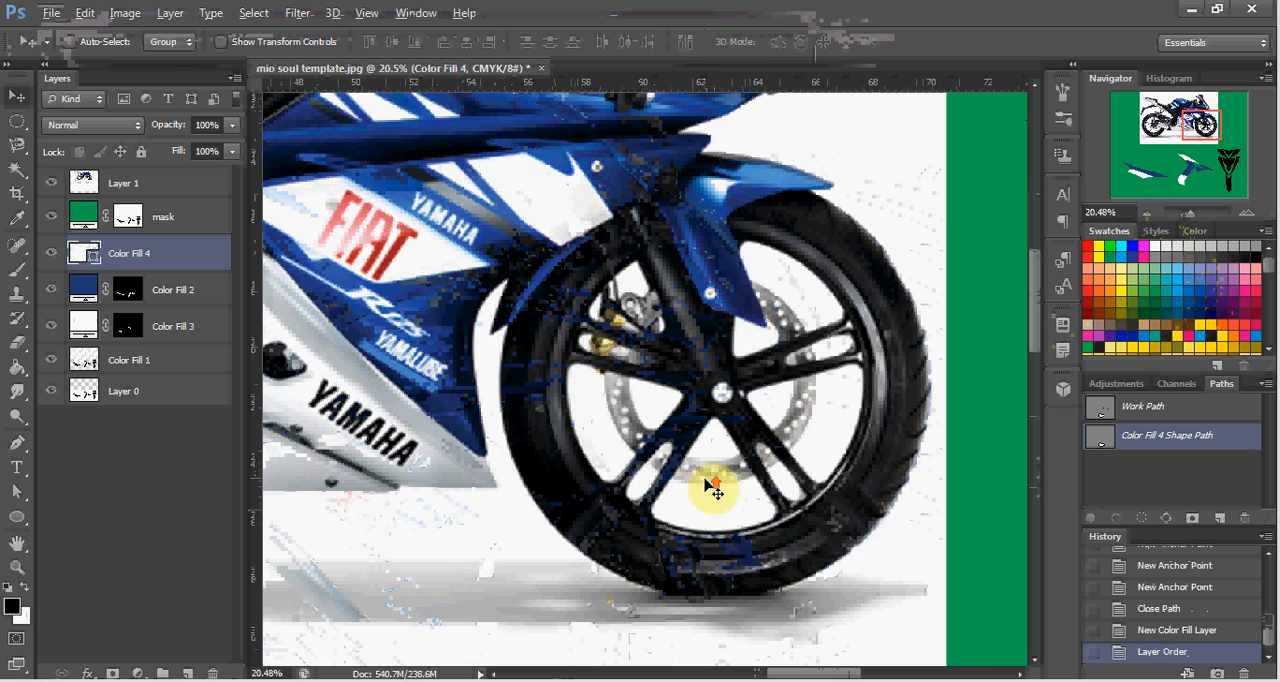
scroll(702, 472, left, 1)
scroll(710, 487, up, 2)
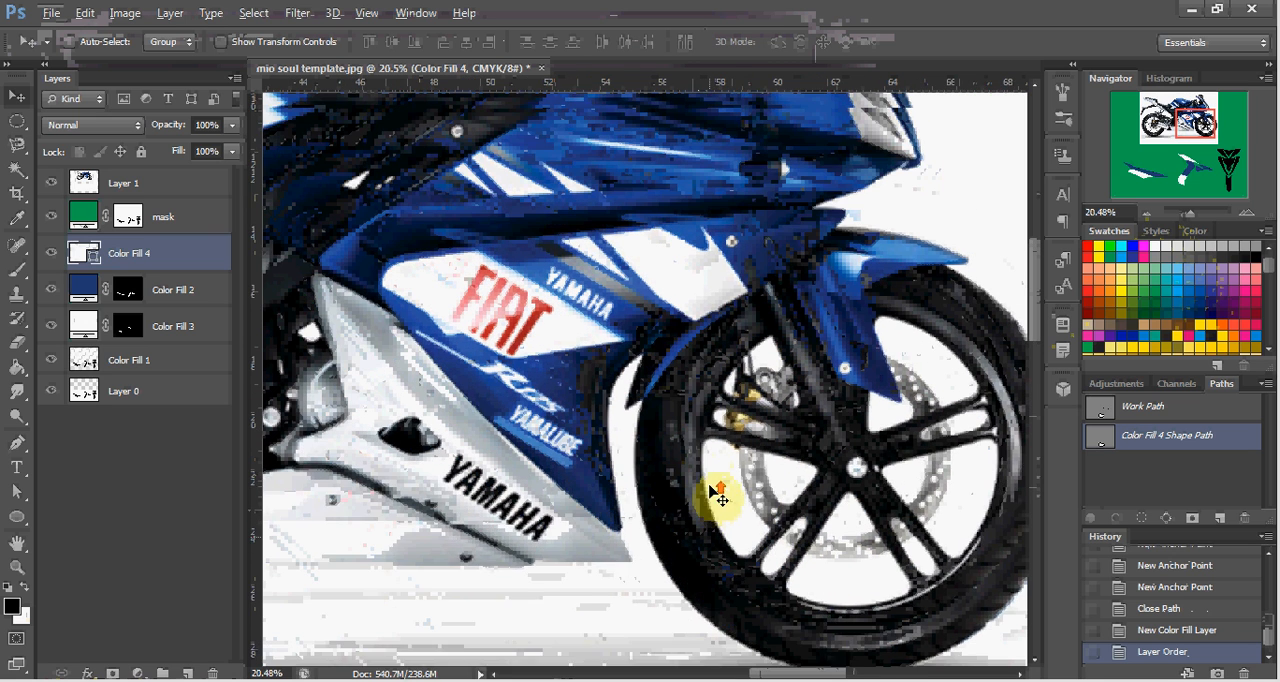
scroll(711, 490, down, 1)
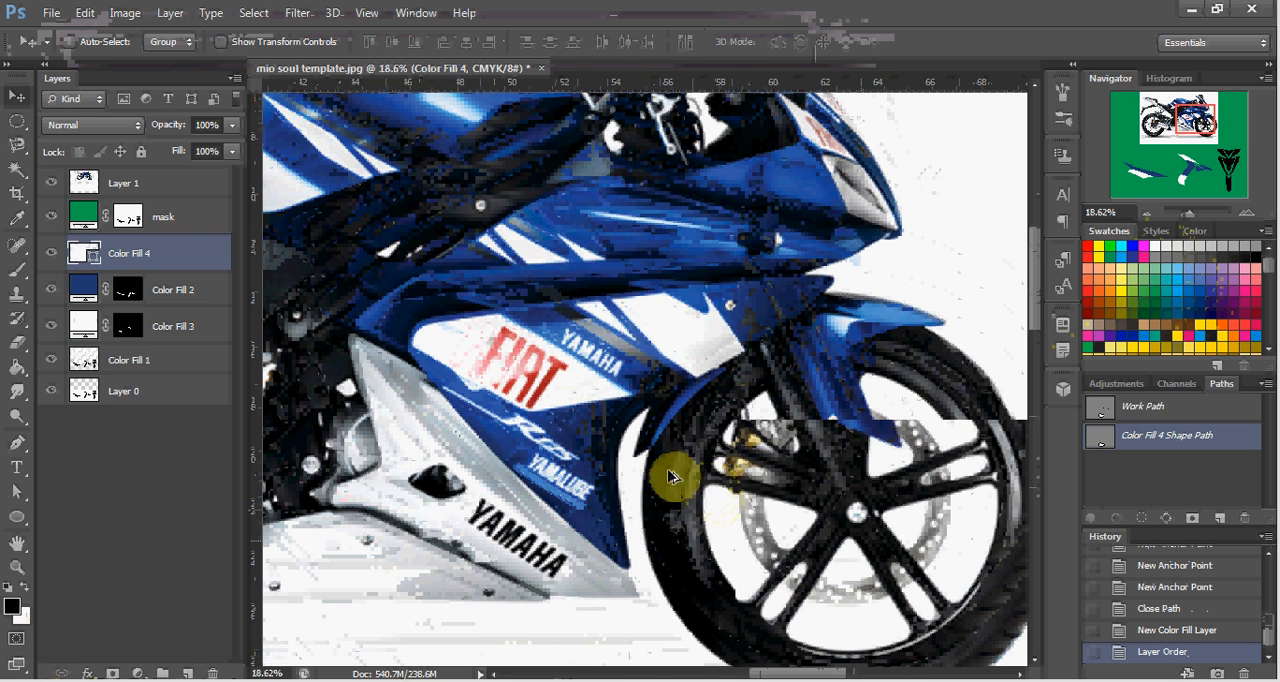
scroll(676, 472, down, 3)
scroll(690, 470, left, 1)
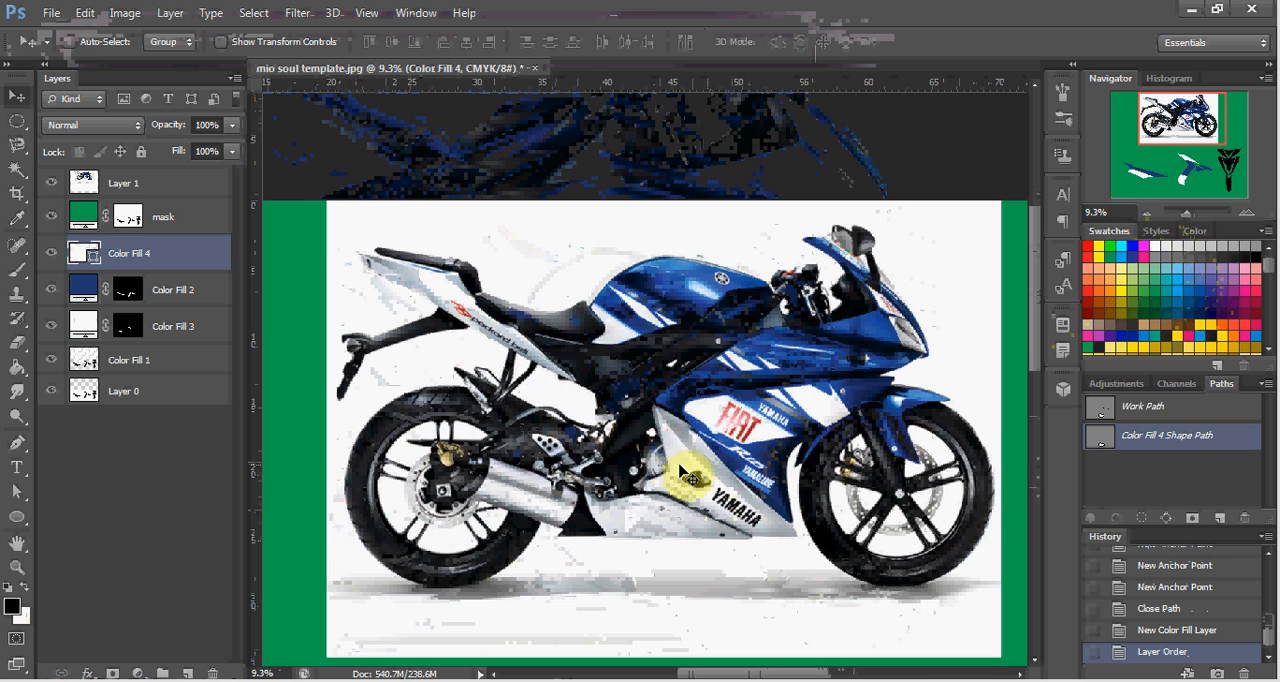
scroll(707, 472, up, 2)
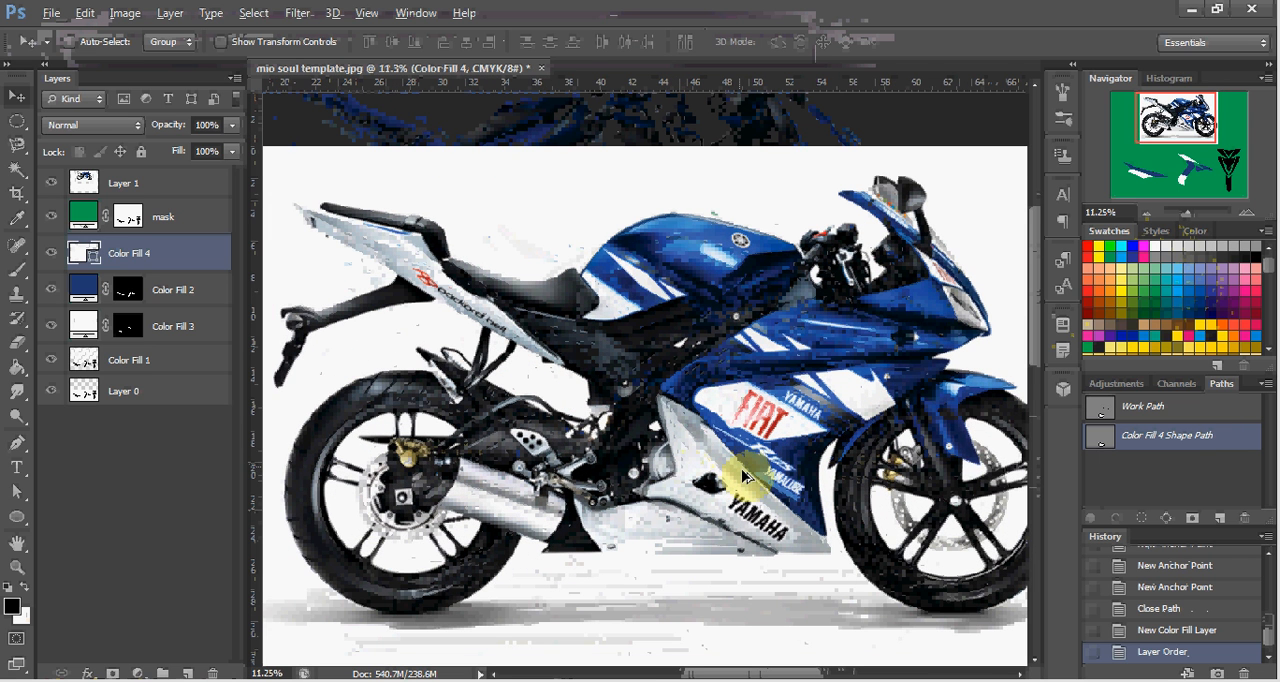
scroll(752, 484, right, 1)
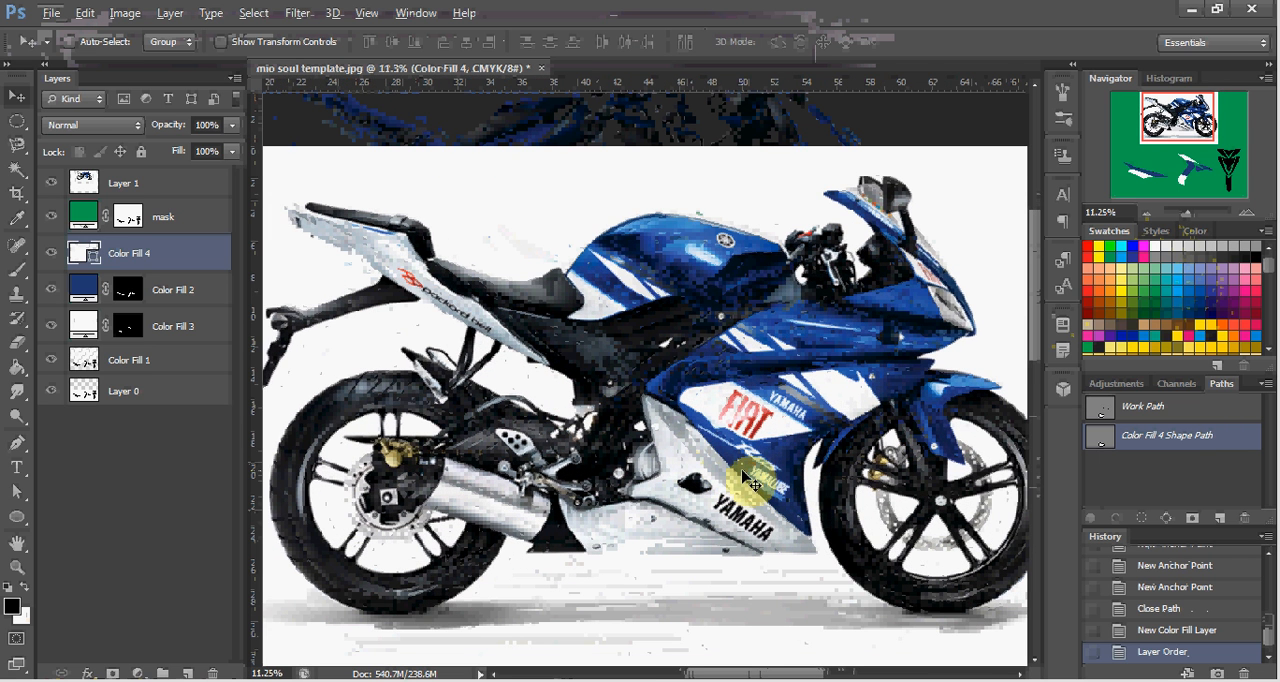
scroll(752, 484, left, 1)
scroll(617, 527, down, 3)
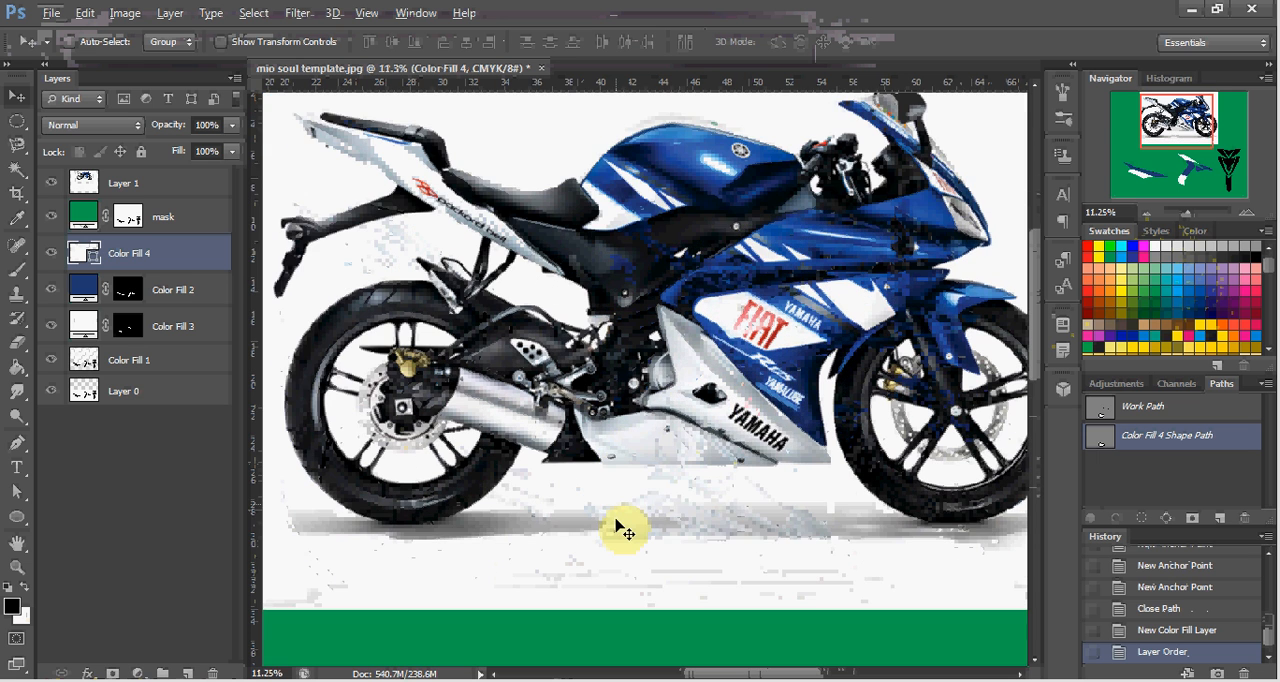
scroll(617, 527, down, 1)
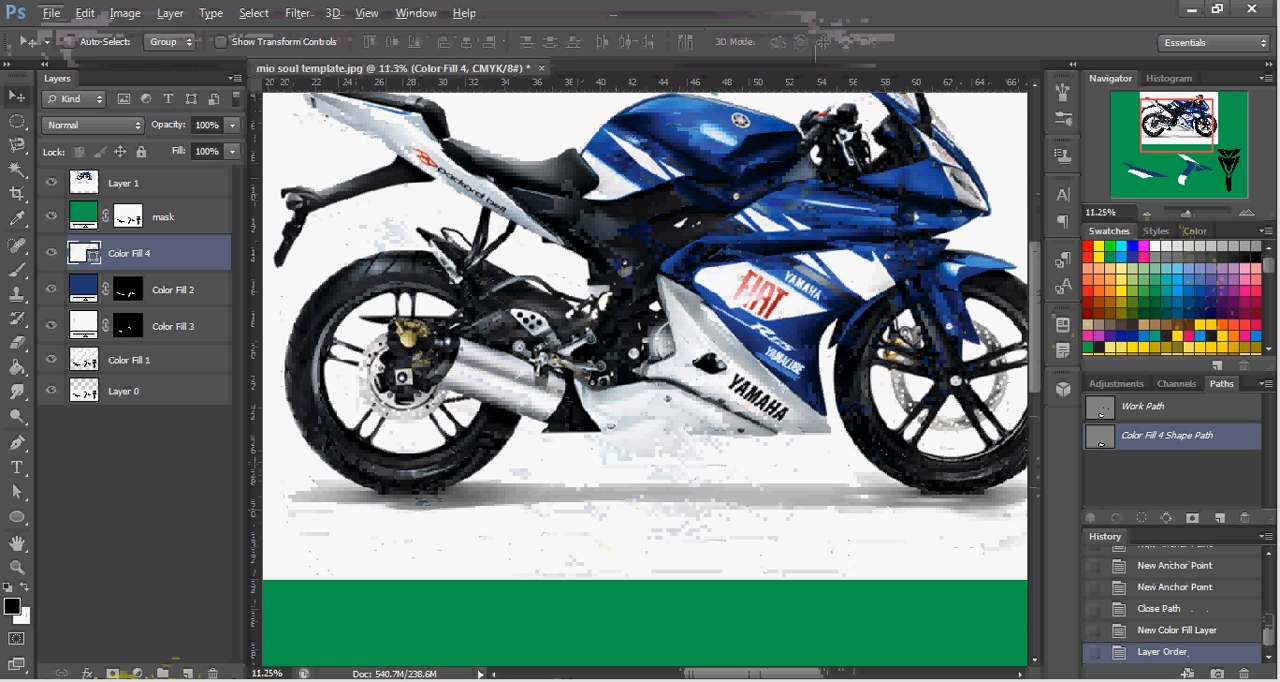
Place the 5ulzo-Yamaha_logo_psd51108 image from the yamaha search results into the template and move its layer above the mask layer.
mouse_move(84, 676)
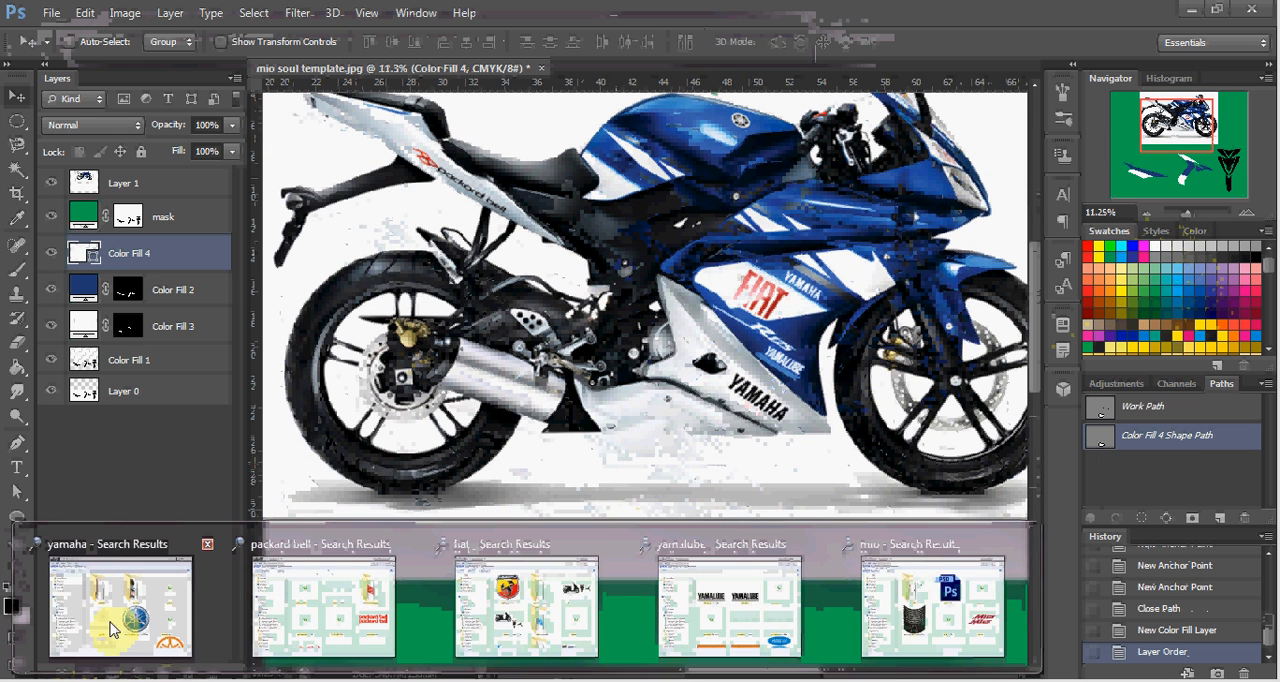
click(113, 615)
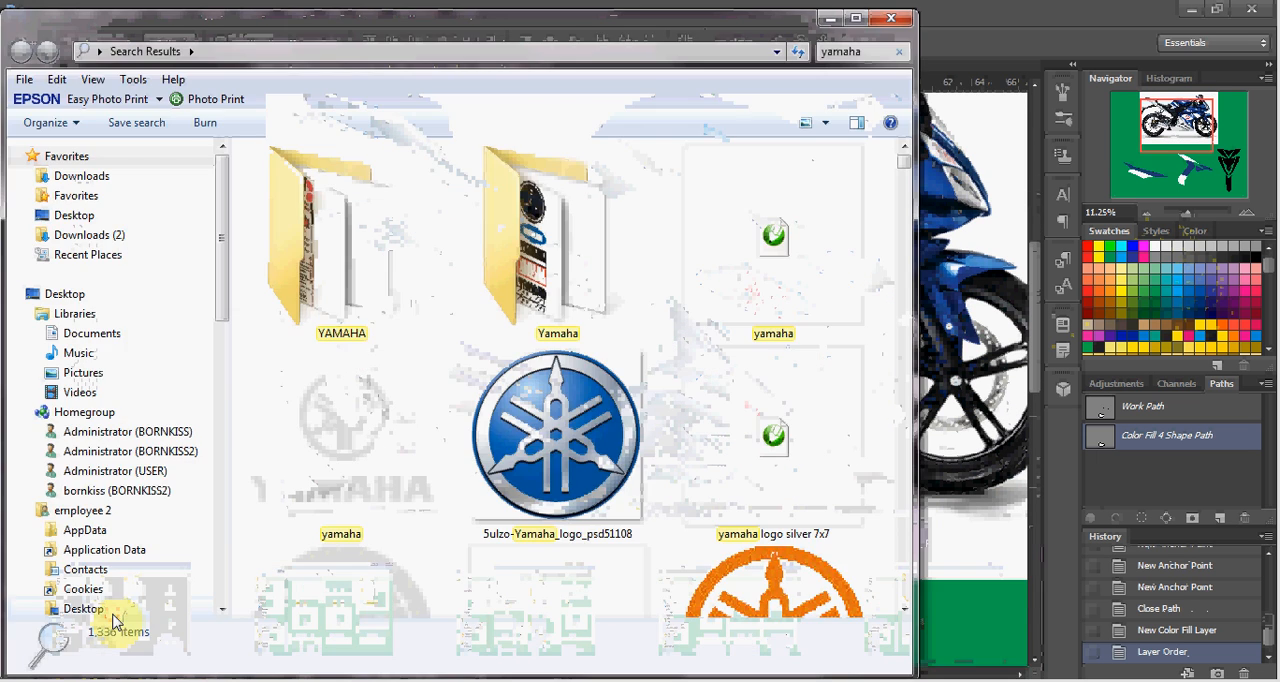
click(583, 494)
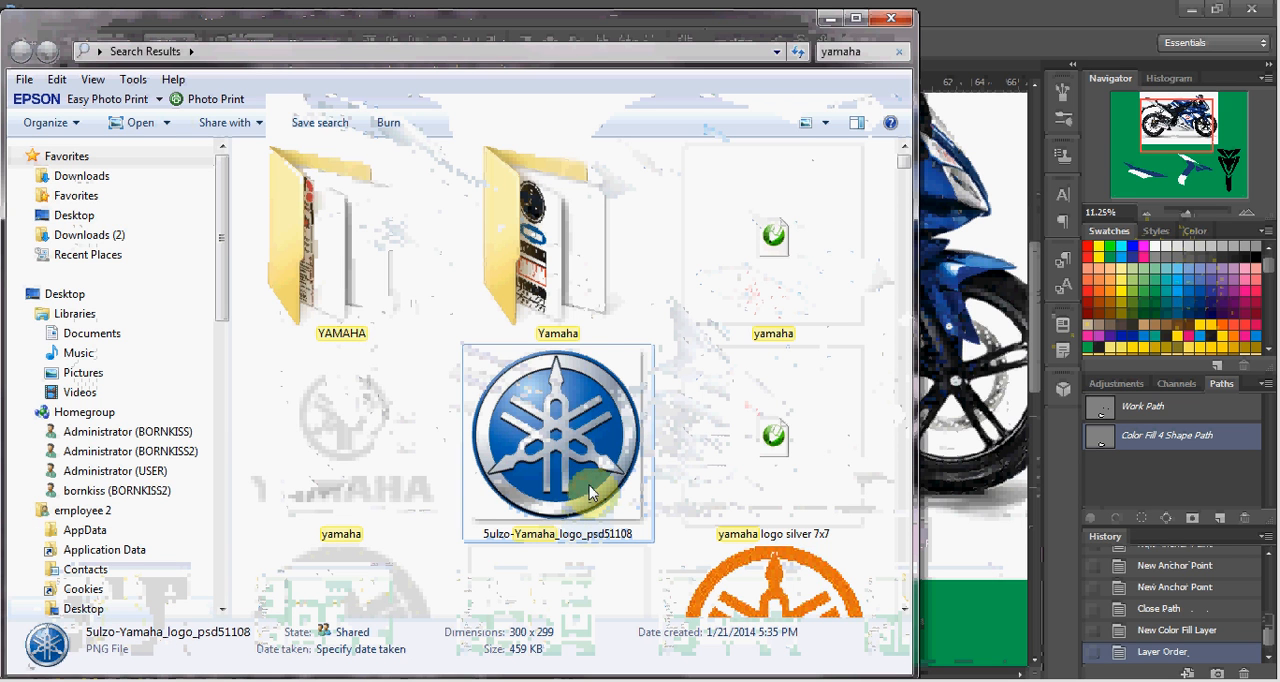
drag(576, 460, 942, 397)
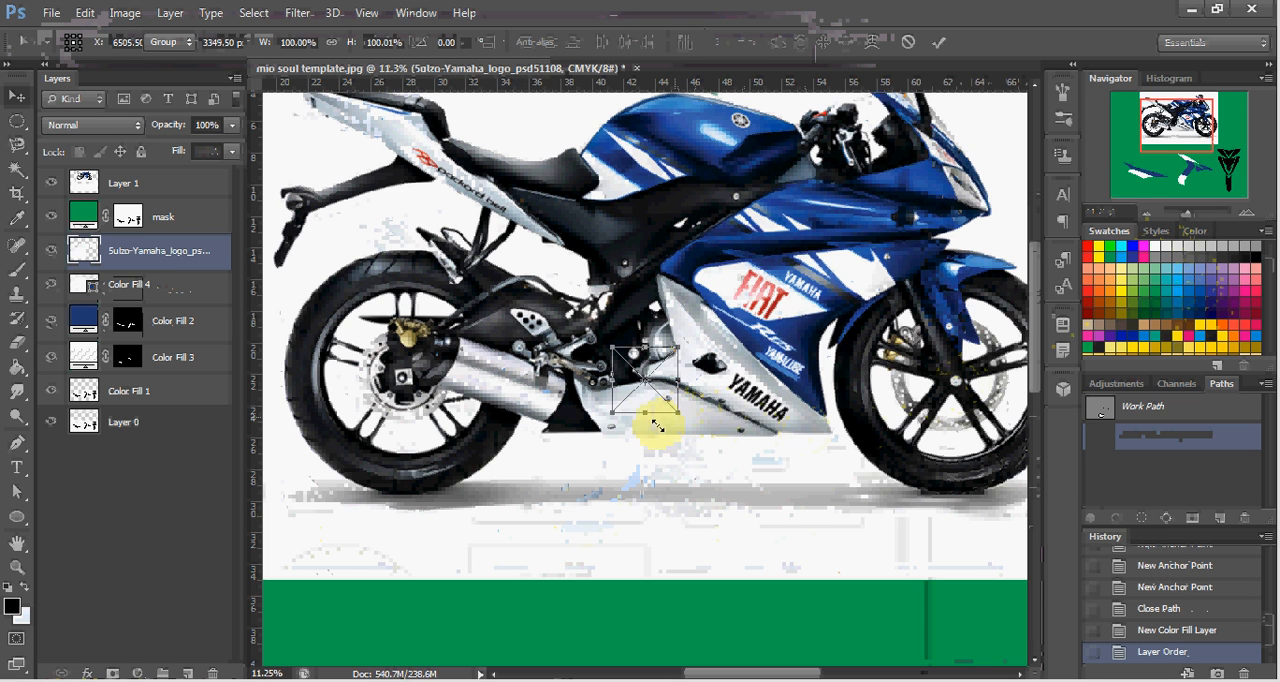
key(Return)
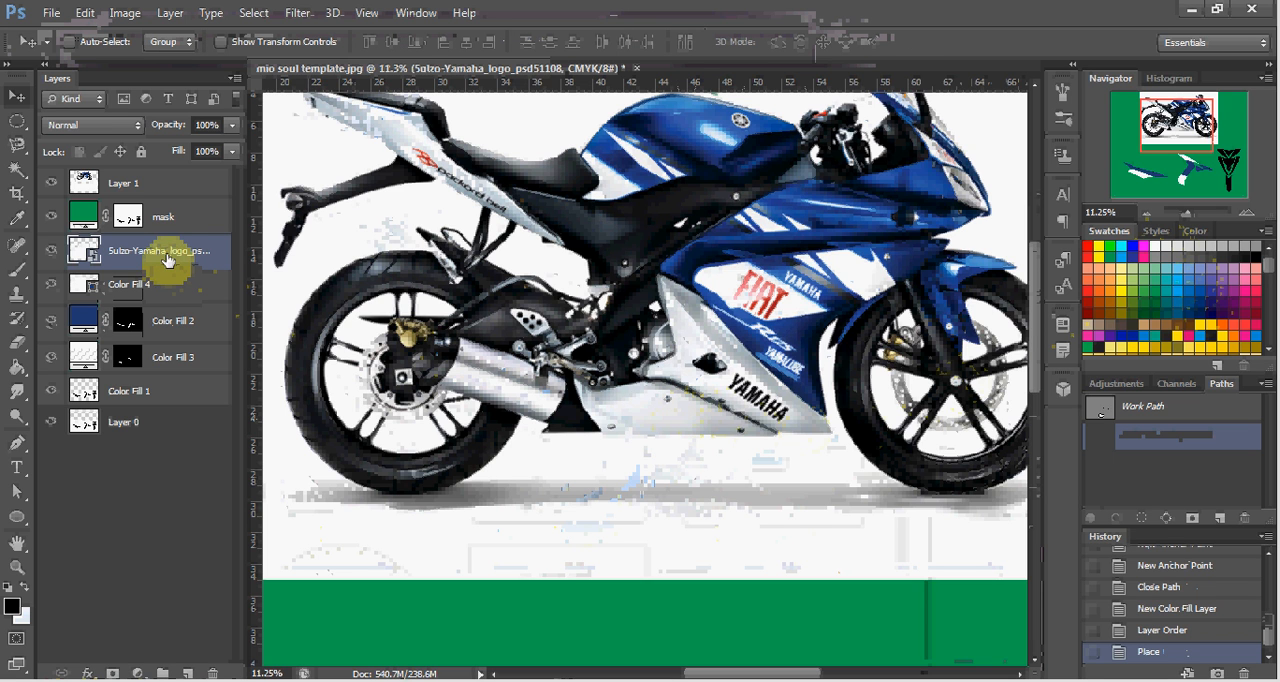
drag(167, 256, 167, 201)
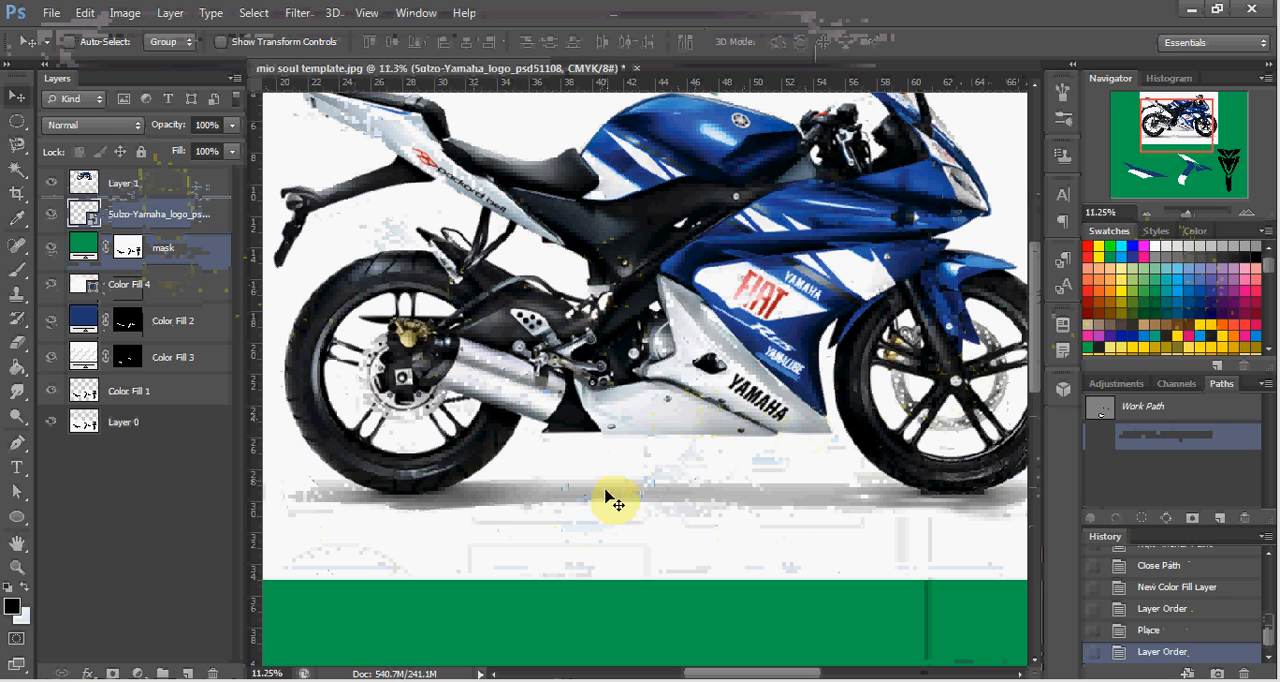
Move the round Yamaha emblem from the motorcycle photo onto the white upper section of the middle decal, keeping its size.
key(ctrl+t)
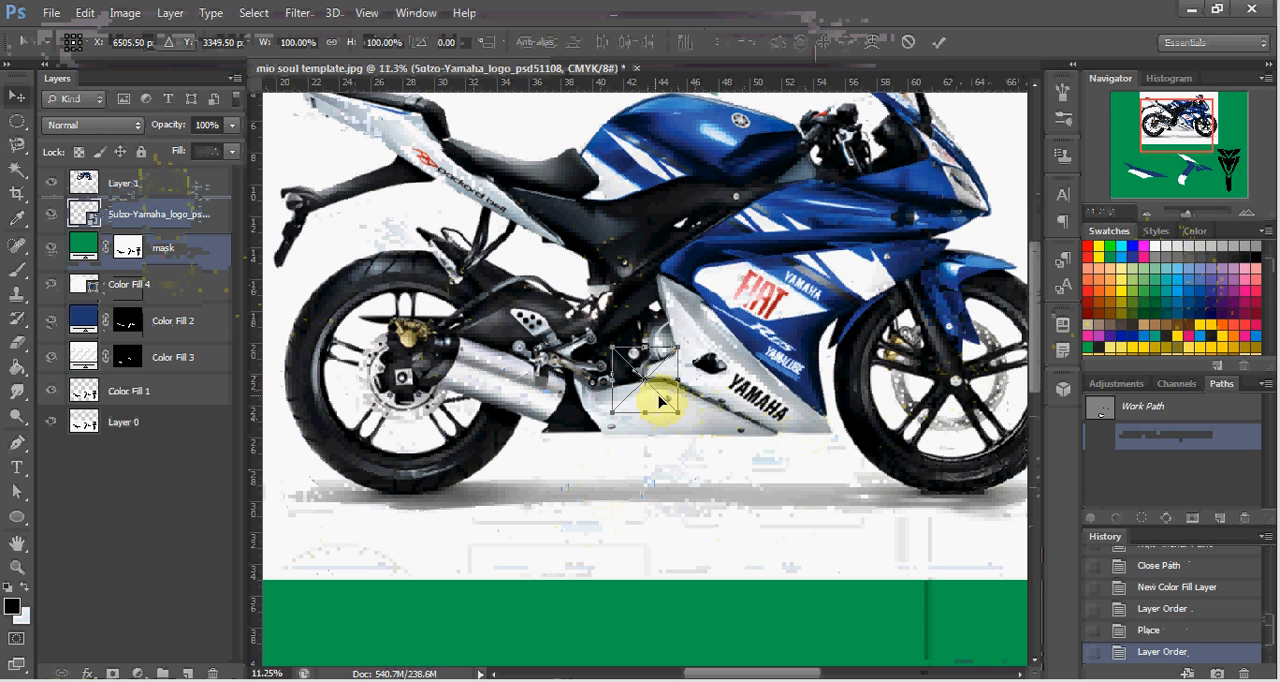
drag(660, 400, 657, 491)
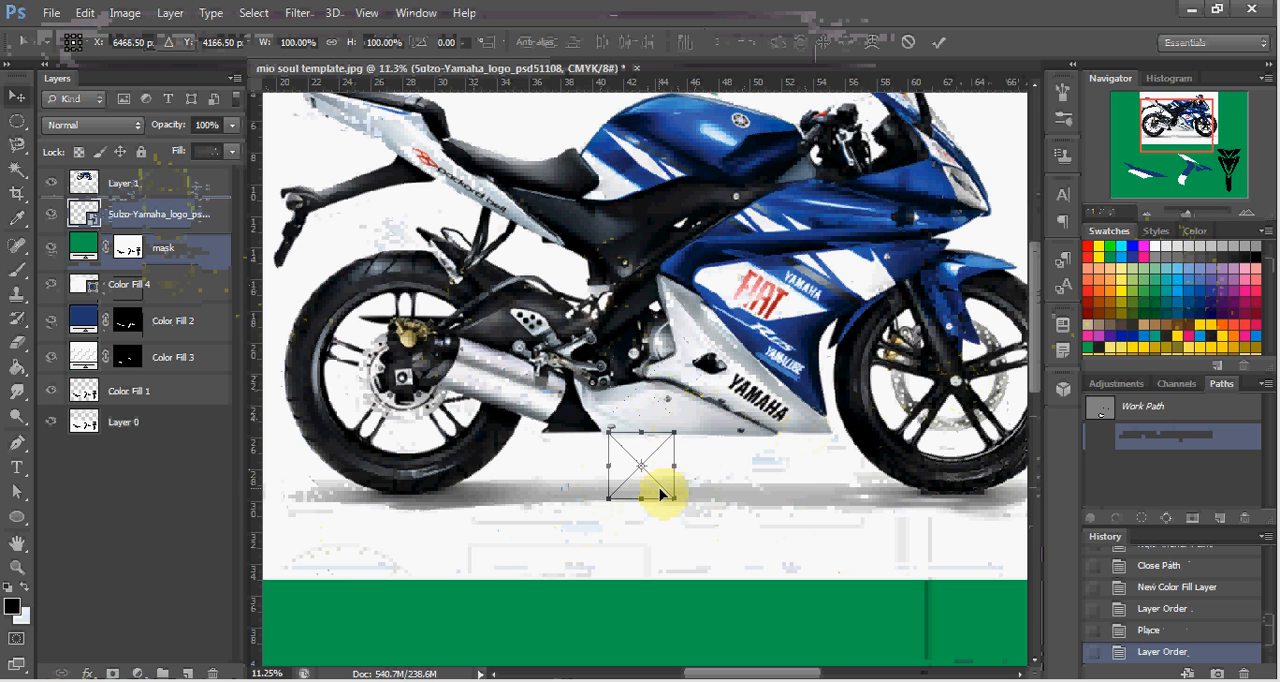
scroll(655, 490, down, 4)
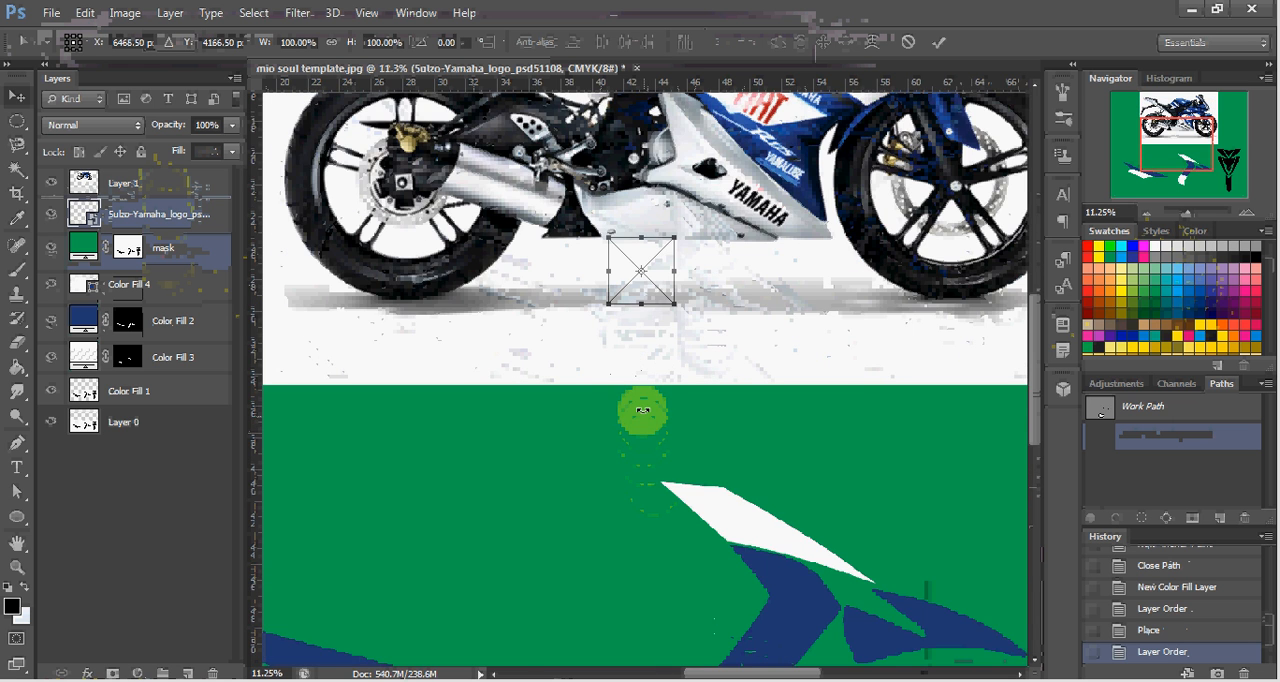
scroll(641, 411, down, 3)
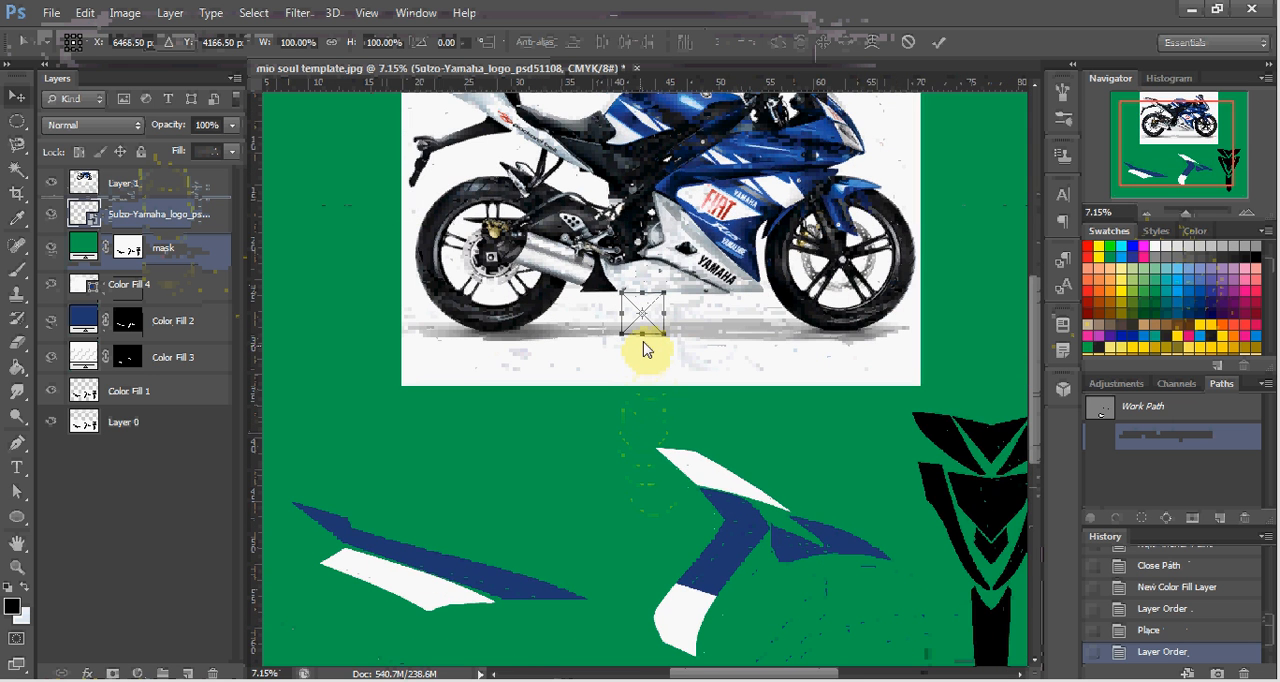
drag(648, 330, 703, 488)
scroll(720, 475, up, 3)
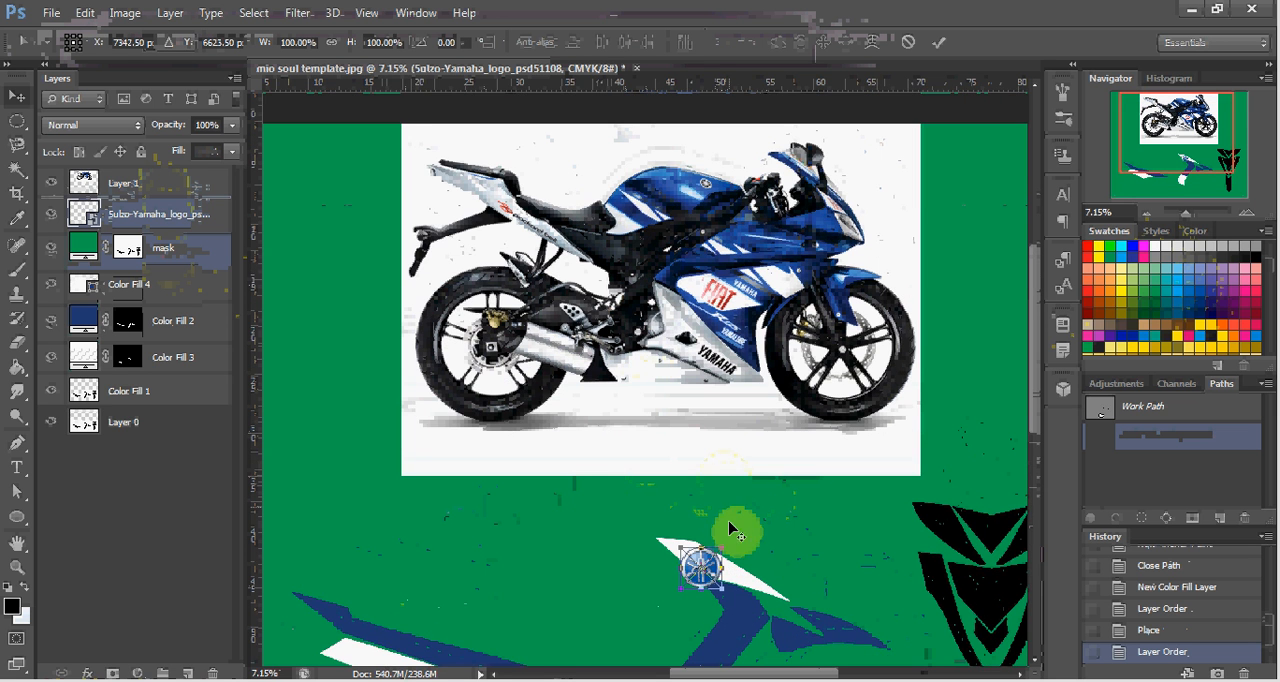
scroll(728, 530, up, 5)
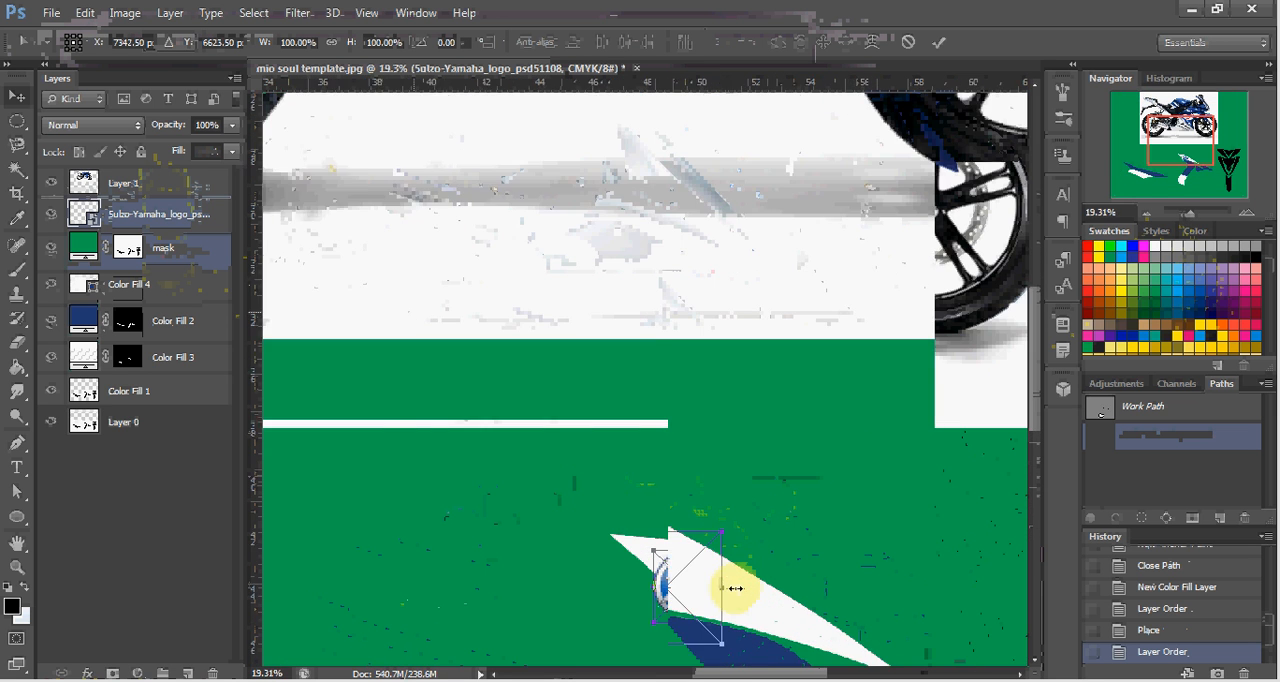
scroll(735, 588, up, 1)
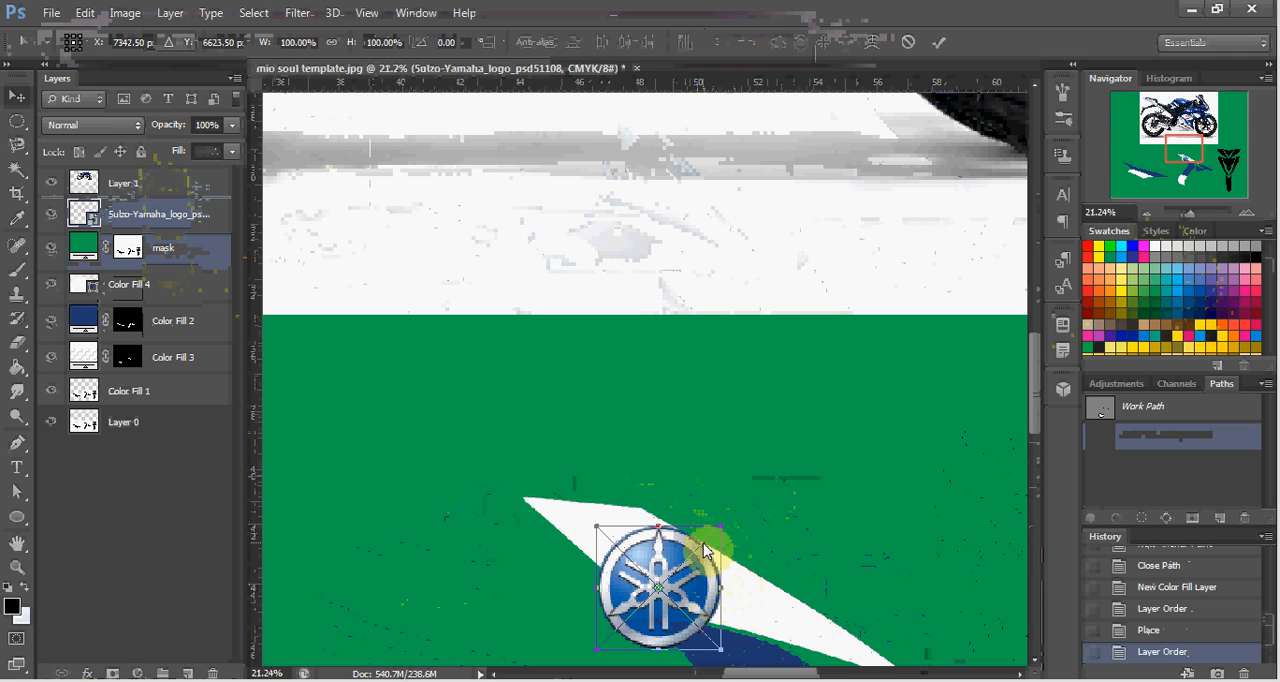
key(alt+space)
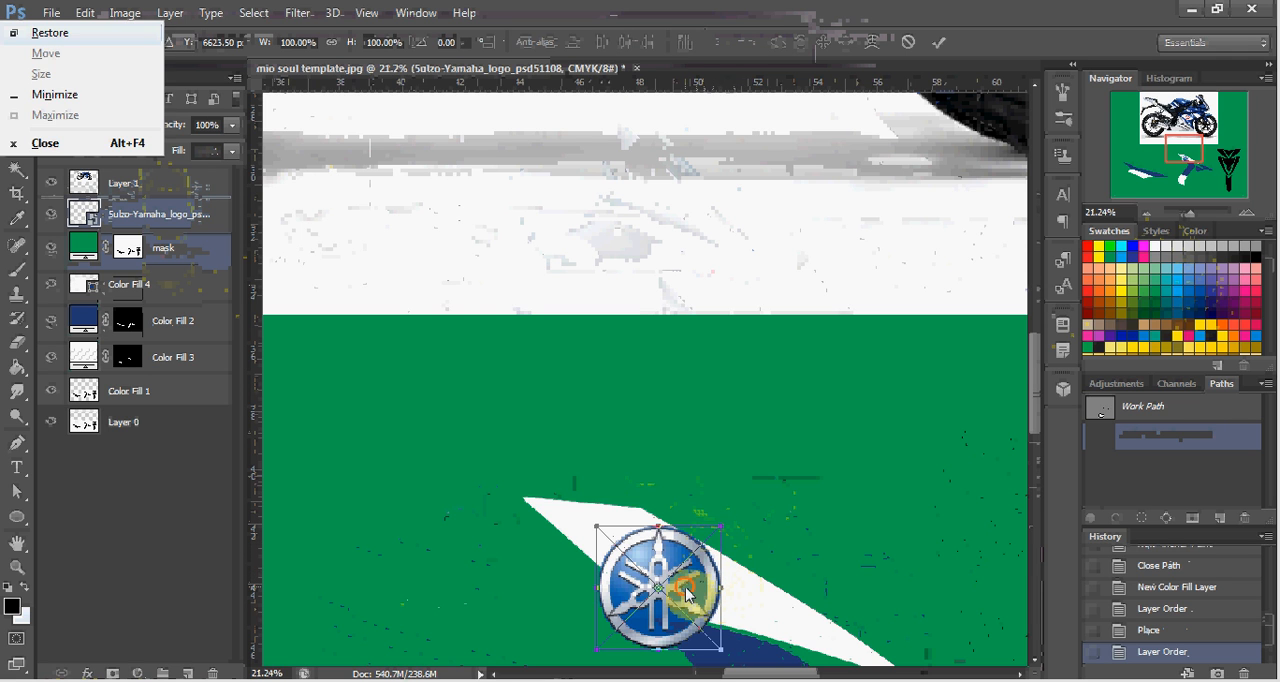
key(Escape)
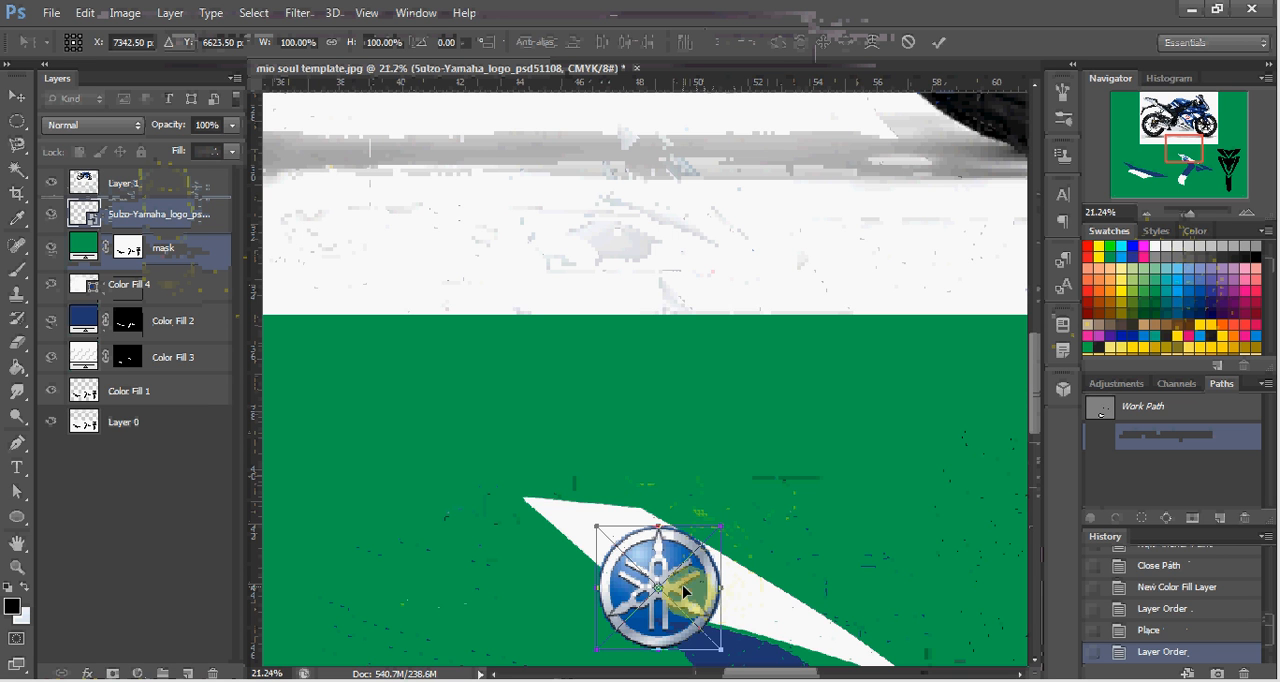
key(Return)
Compare the logo placement on the motorcycle's side fairing with the emblem placed on the middle decal.
scroll(690, 591, up, 3)
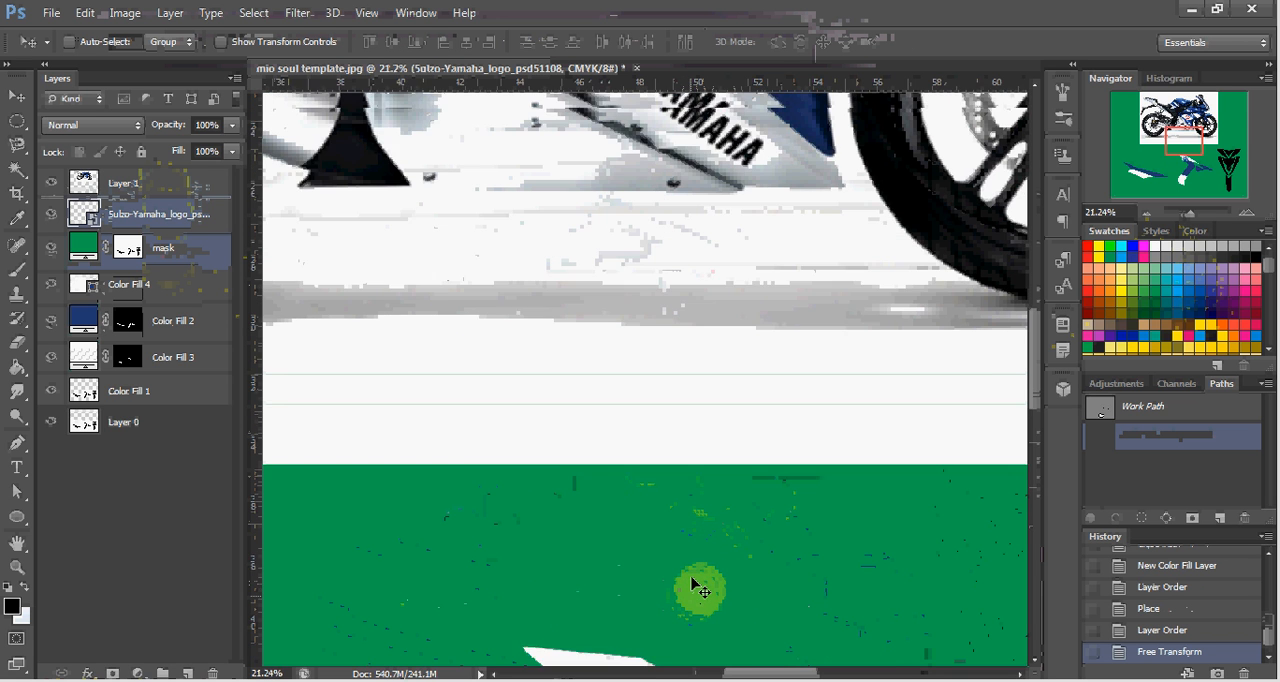
scroll(695, 585, up, 4)
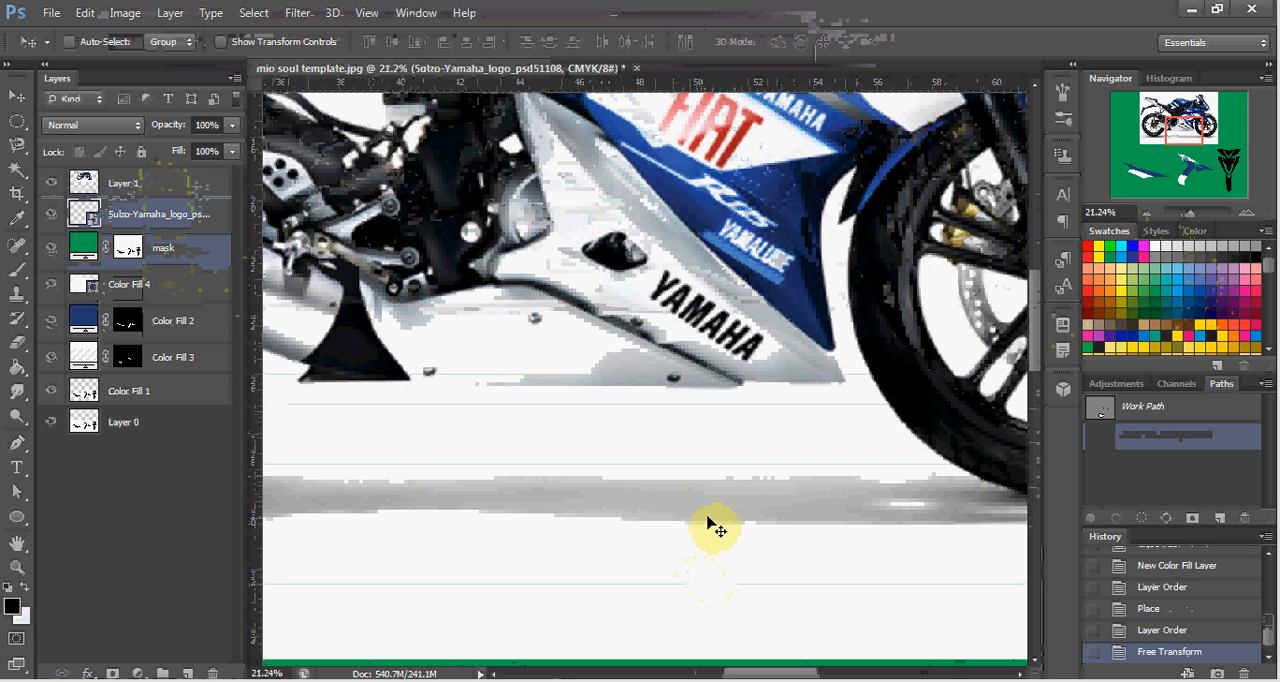
scroll(716, 528, up, 3)
scroll(728, 527, up, 3)
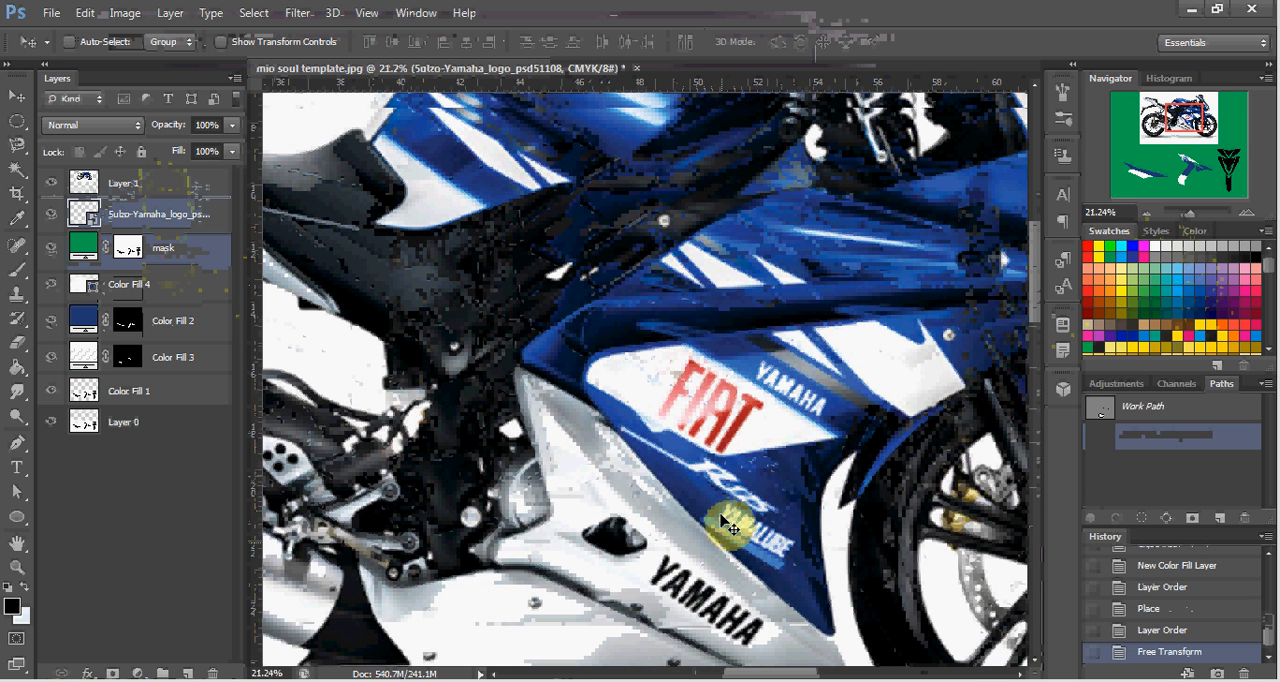
scroll(728, 522, down, 4)
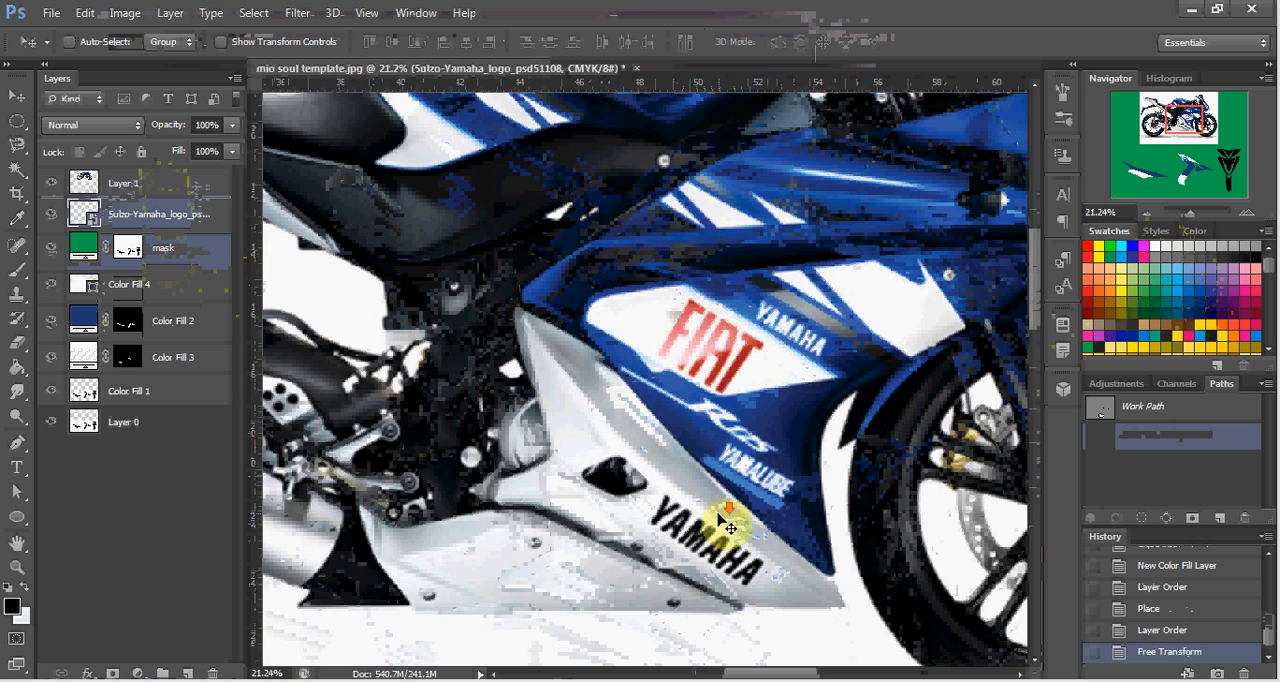
scroll(728, 530, down, 3)
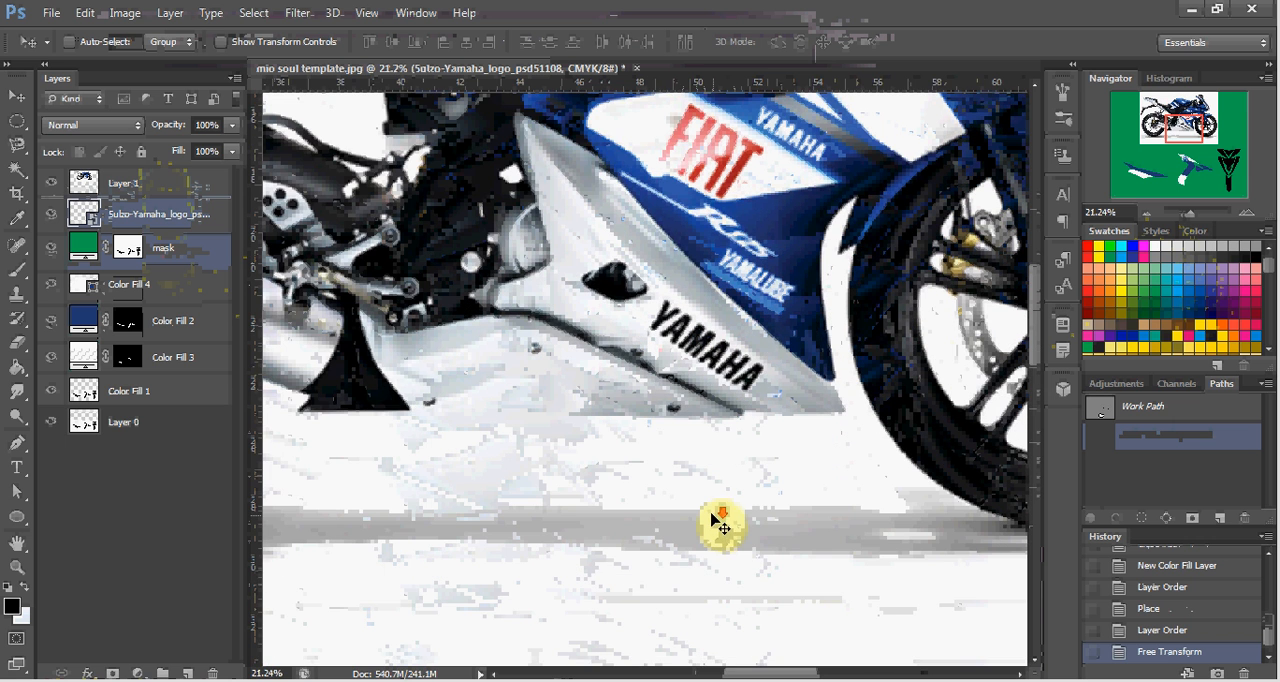
scroll(718, 527, down, 9)
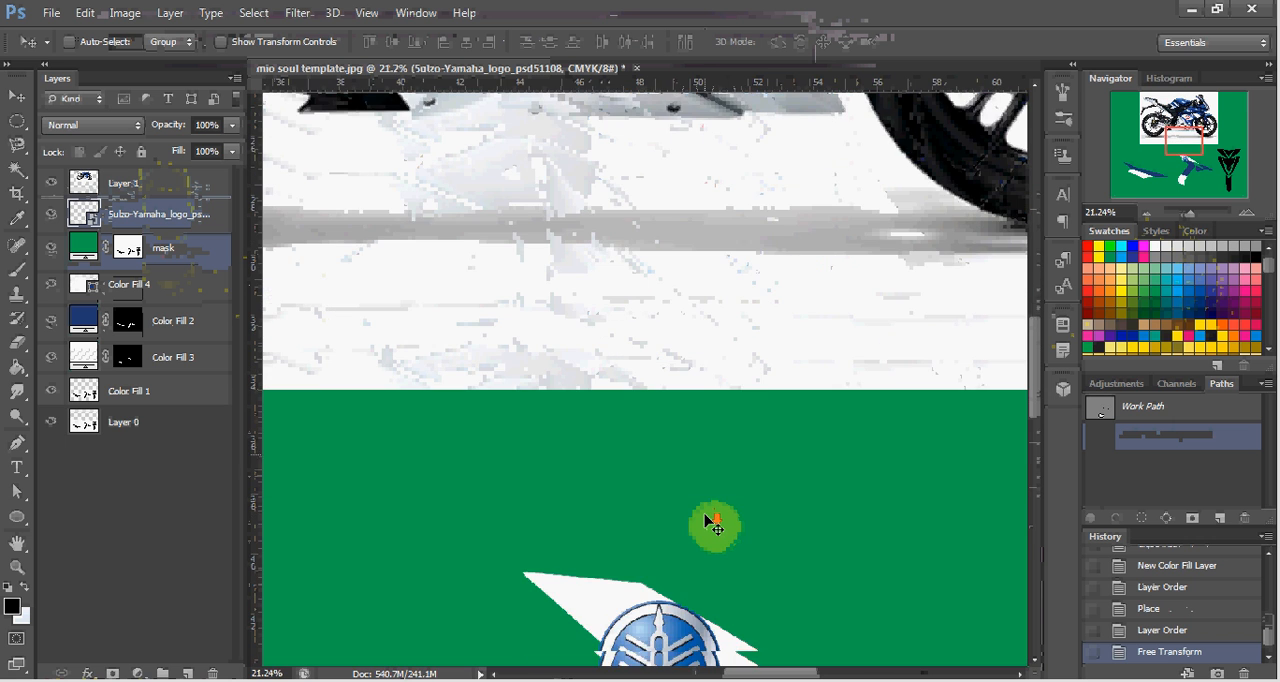
Scale the round Yamaha emblem on the middle decal's white upper section down to about 58%.
scroll(710, 524, down, 3)
scroll(709, 517, down, 3)
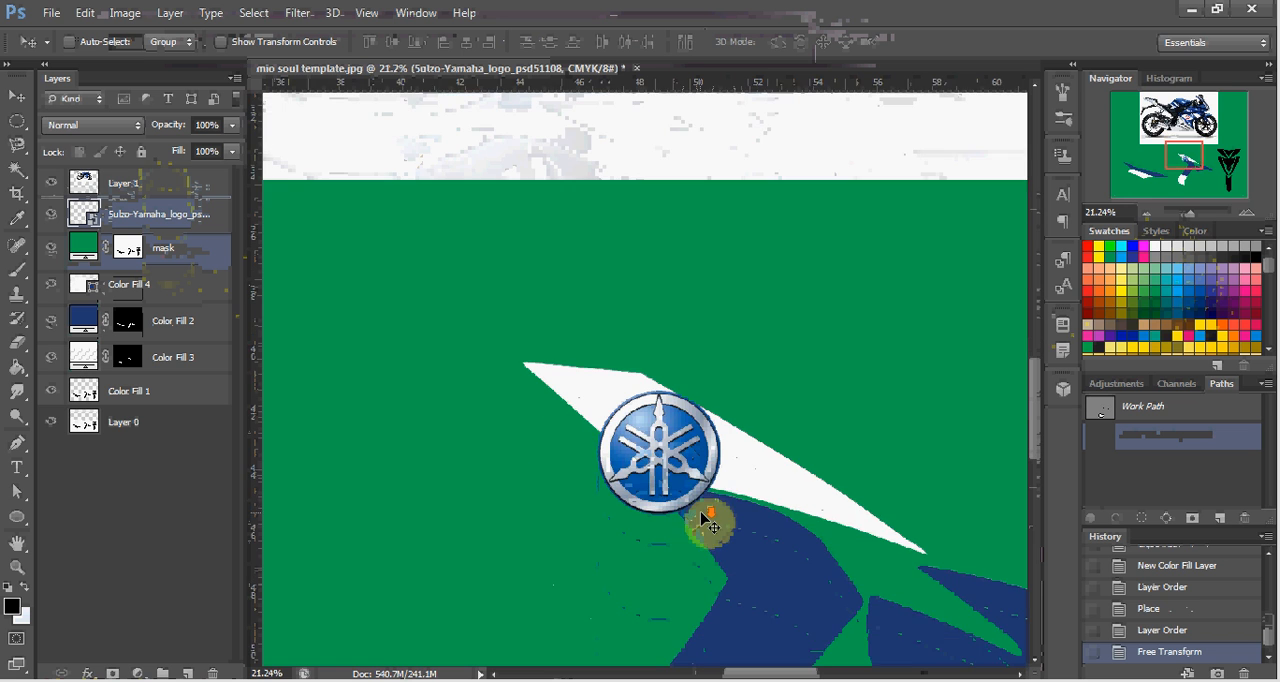
scroll(712, 508, down, 3)
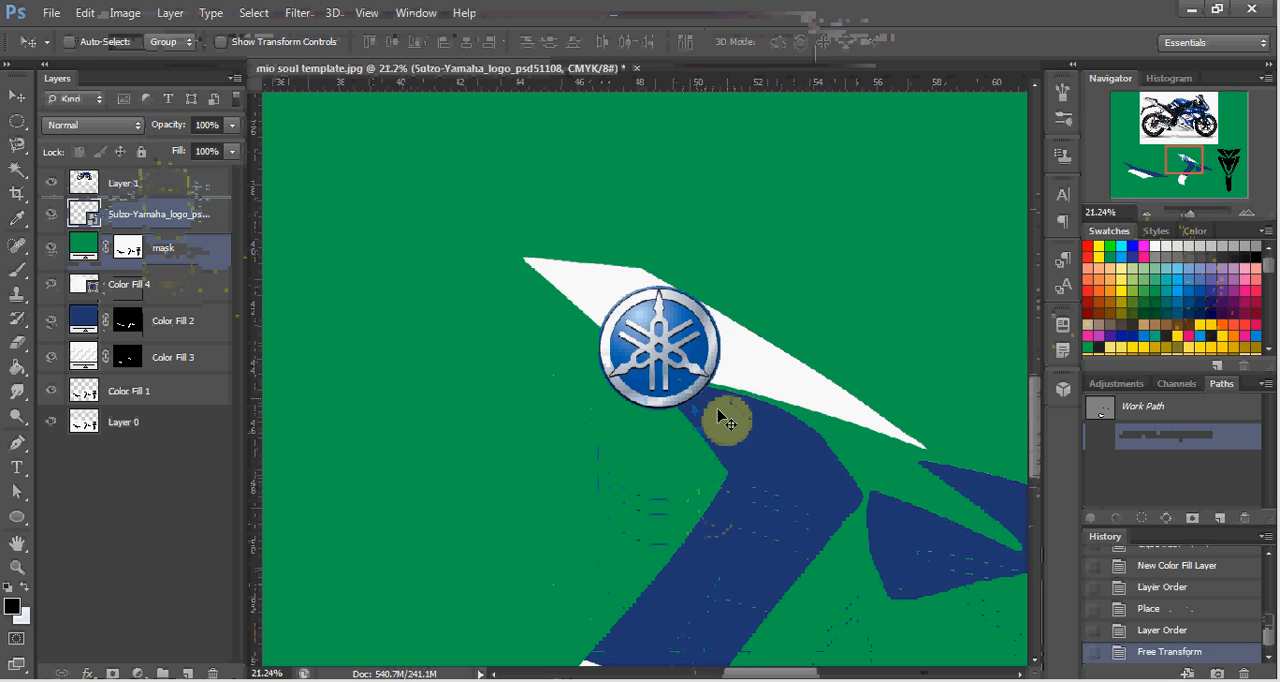
scroll(723, 421, down, 2)
scroll(728, 400, down, 3)
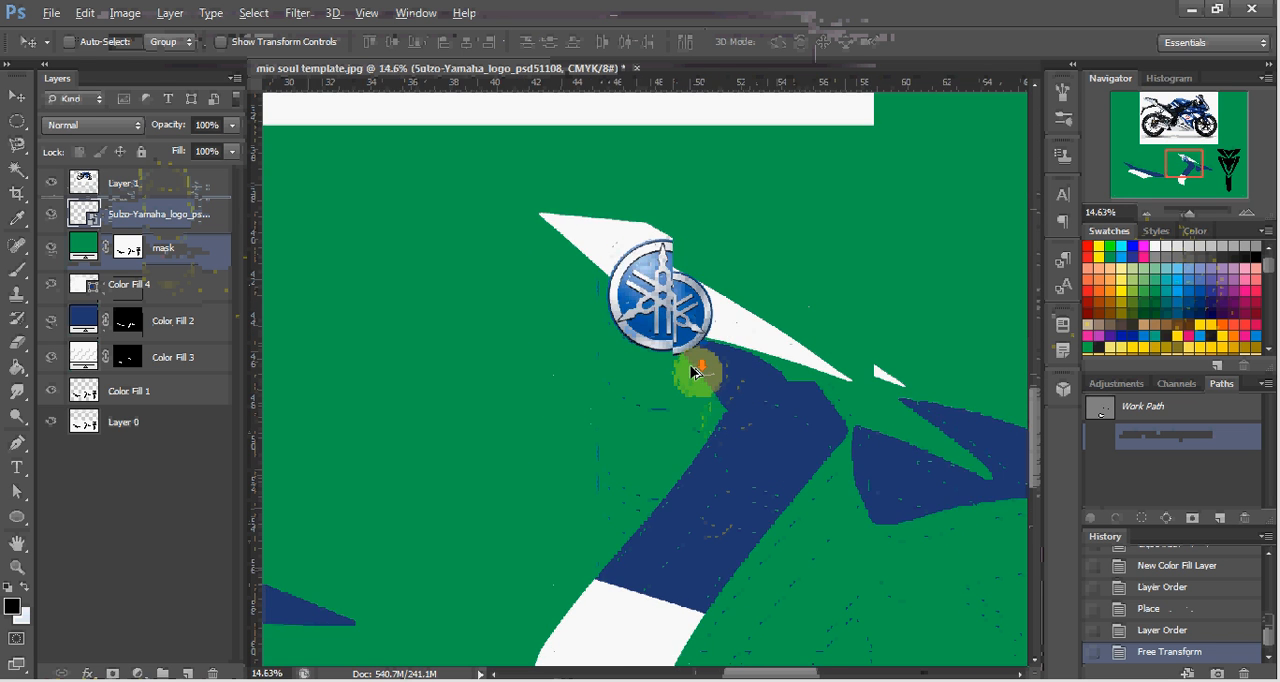
scroll(704, 366, down, 3)
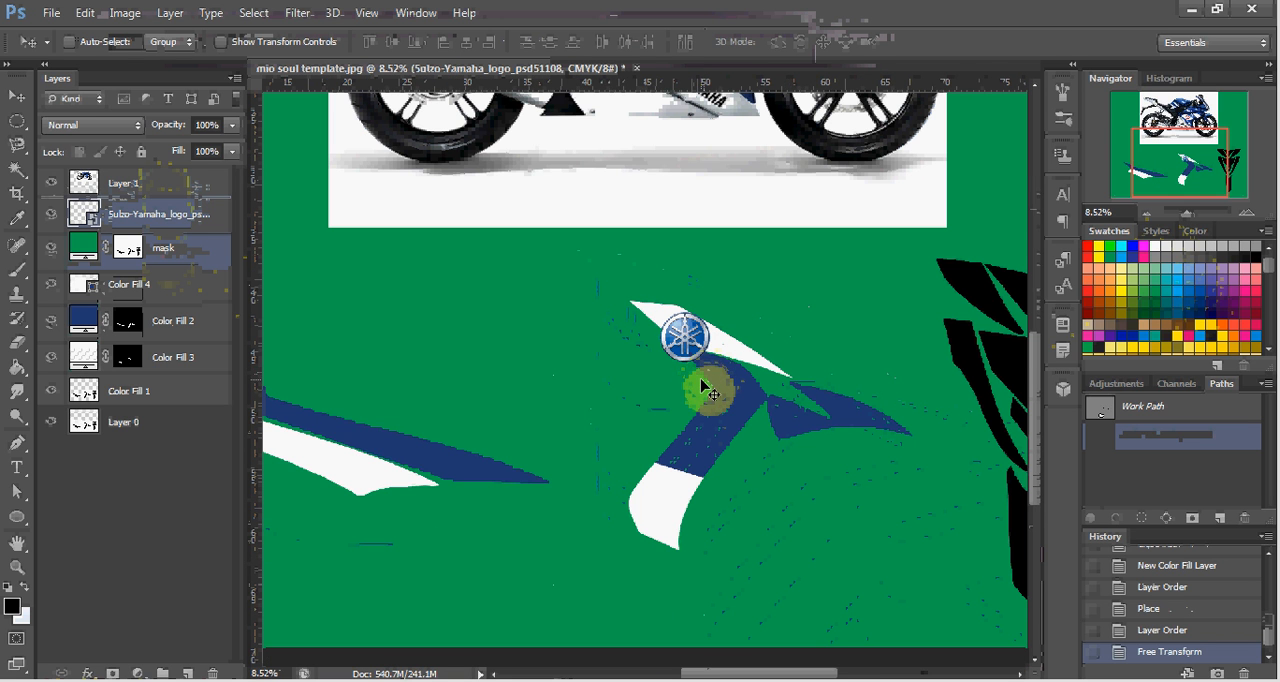
scroll(705, 387, up, 1)
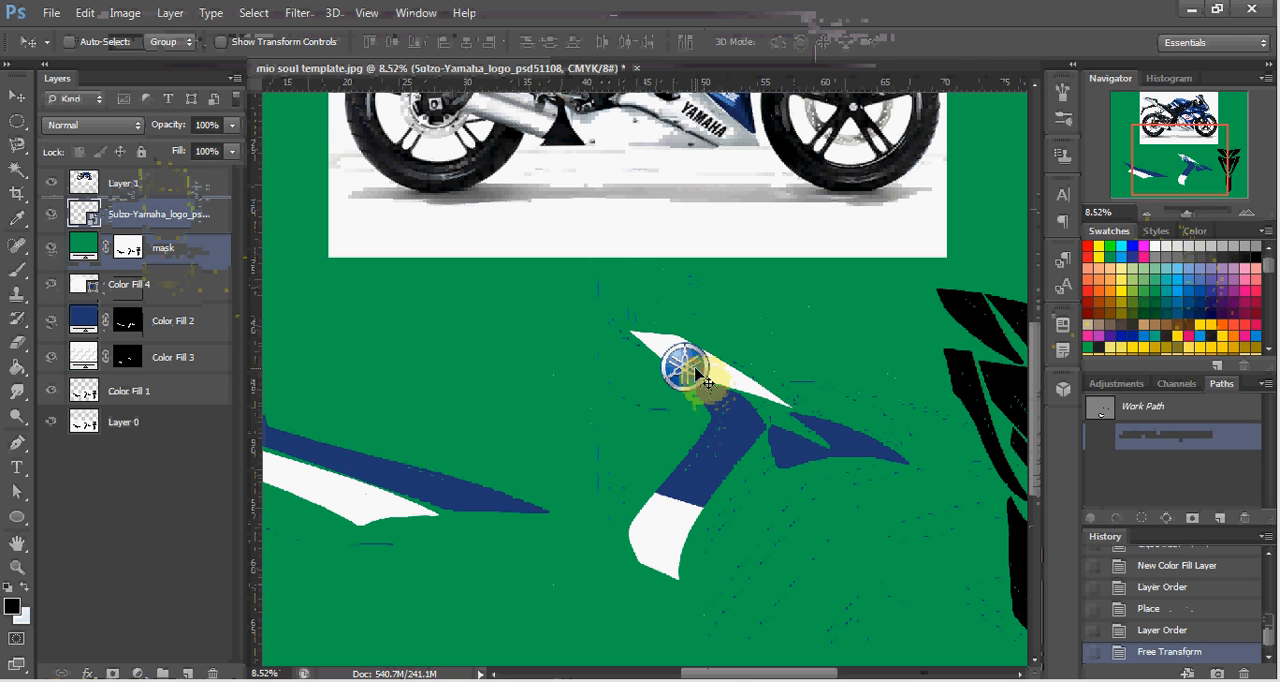
key(ctrl+t)
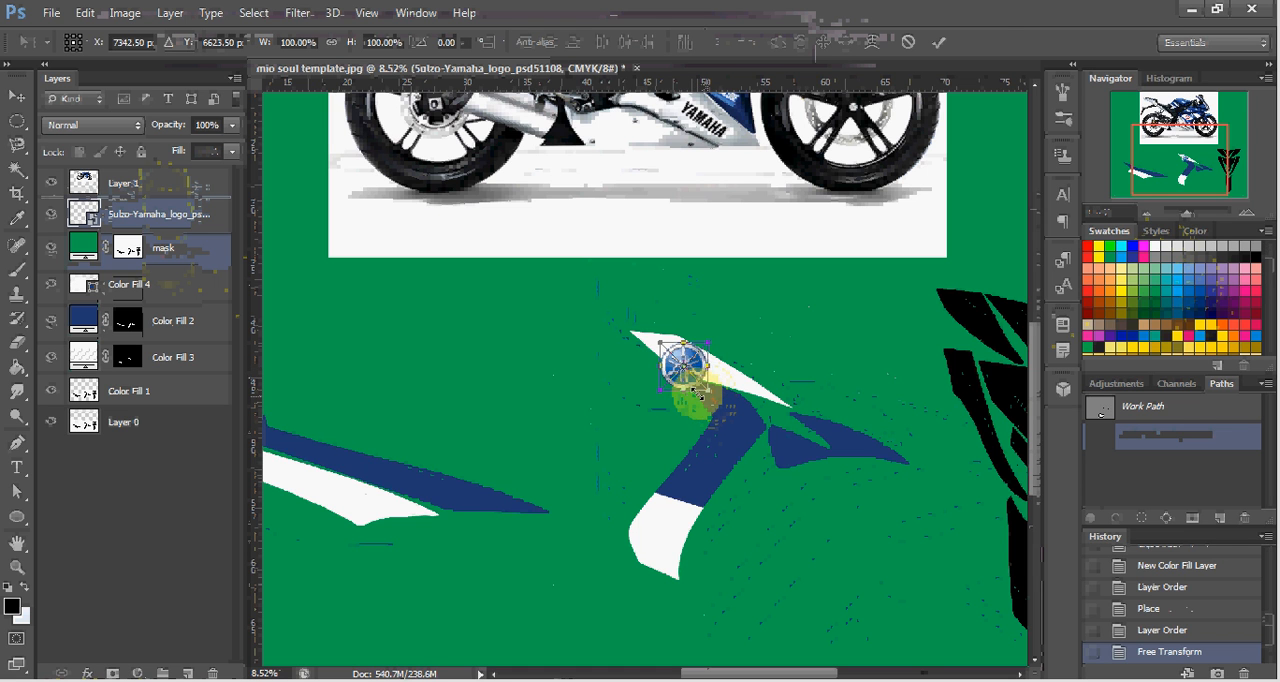
mouse_move(698, 390)
mouse_down()
mouse_move(688, 358)
mouse_move(694, 380)
mouse_up()
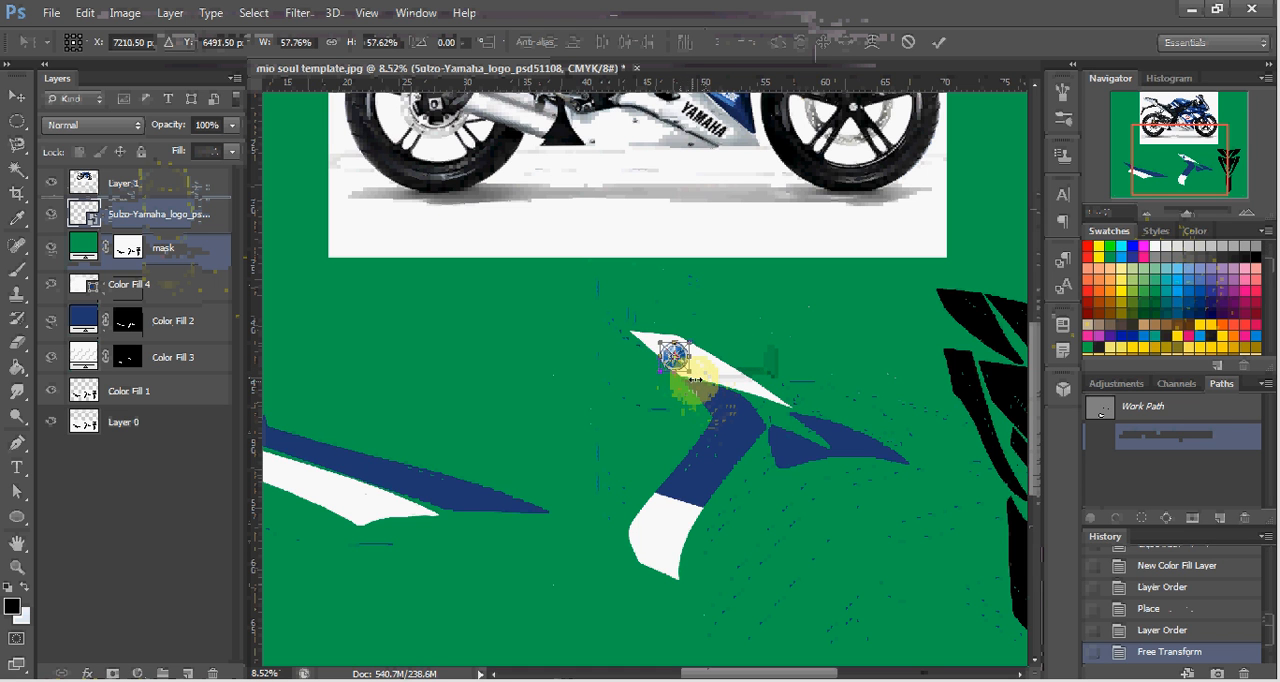
Reduce the Yamaha emblem further to about 43% and position it fully inside the white section, near its pointed upper end.
scroll(705, 375, up, 4)
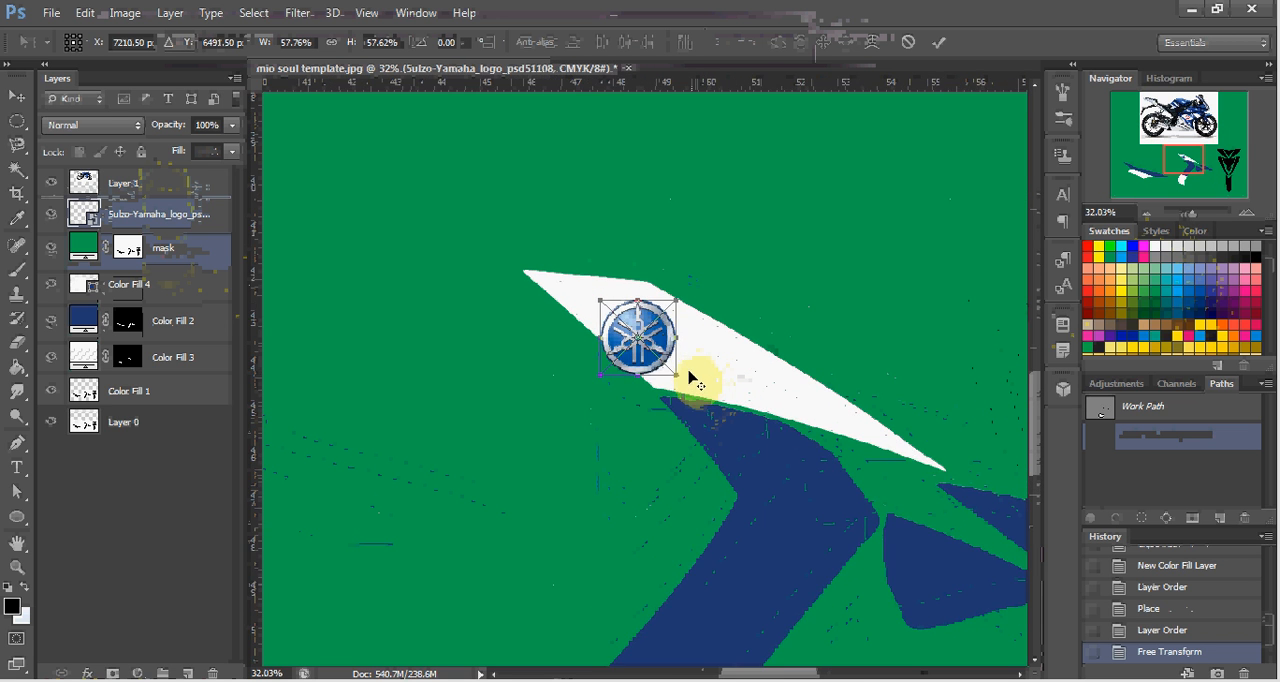
scroll(690, 375, up, 4)
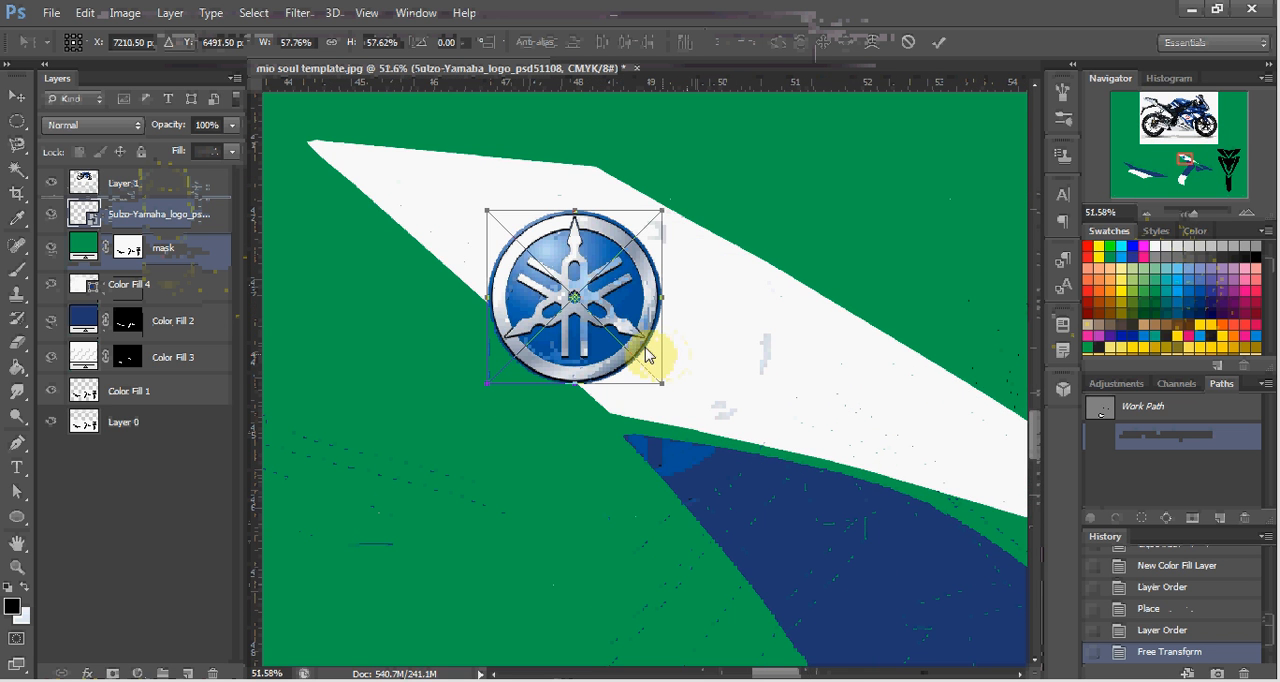
drag(641, 351, 713, 368)
drag(734, 410, 677, 375)
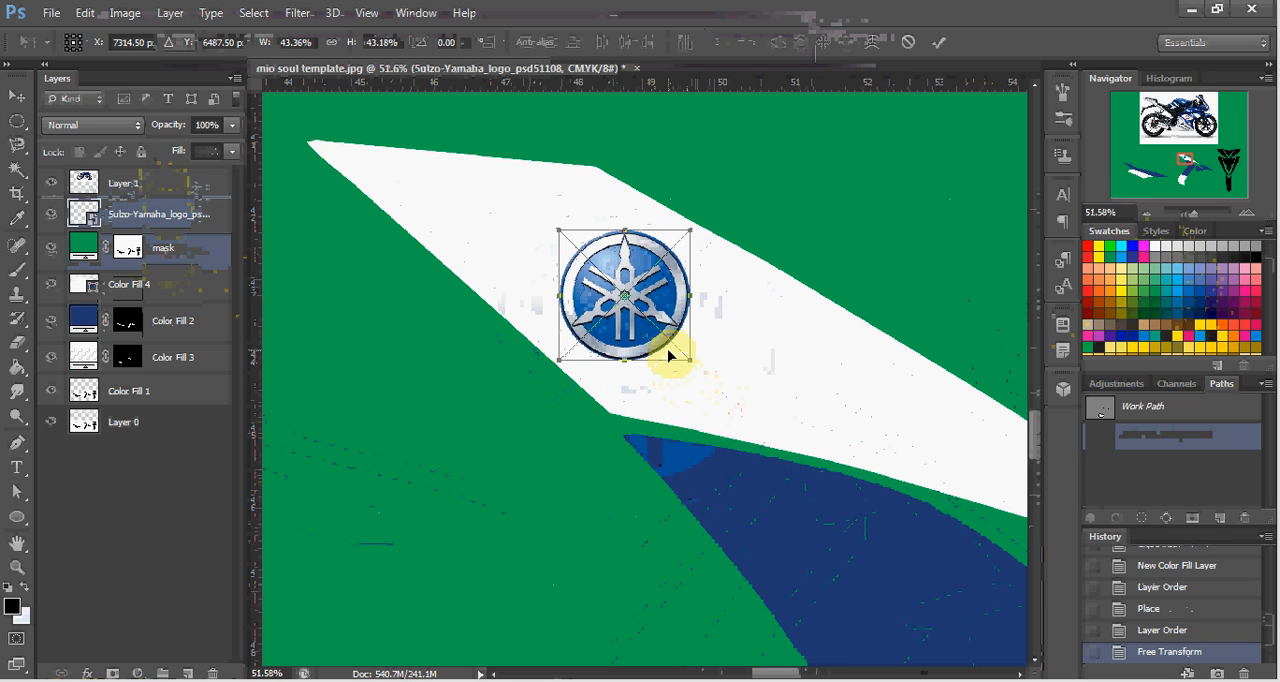
key(Return)
drag(665, 340, 600, 288)
Examine the FIAT, Yamaha and model lettering and the white panel on the motorcycle's side fairing.
scroll(611, 297, down, 5)
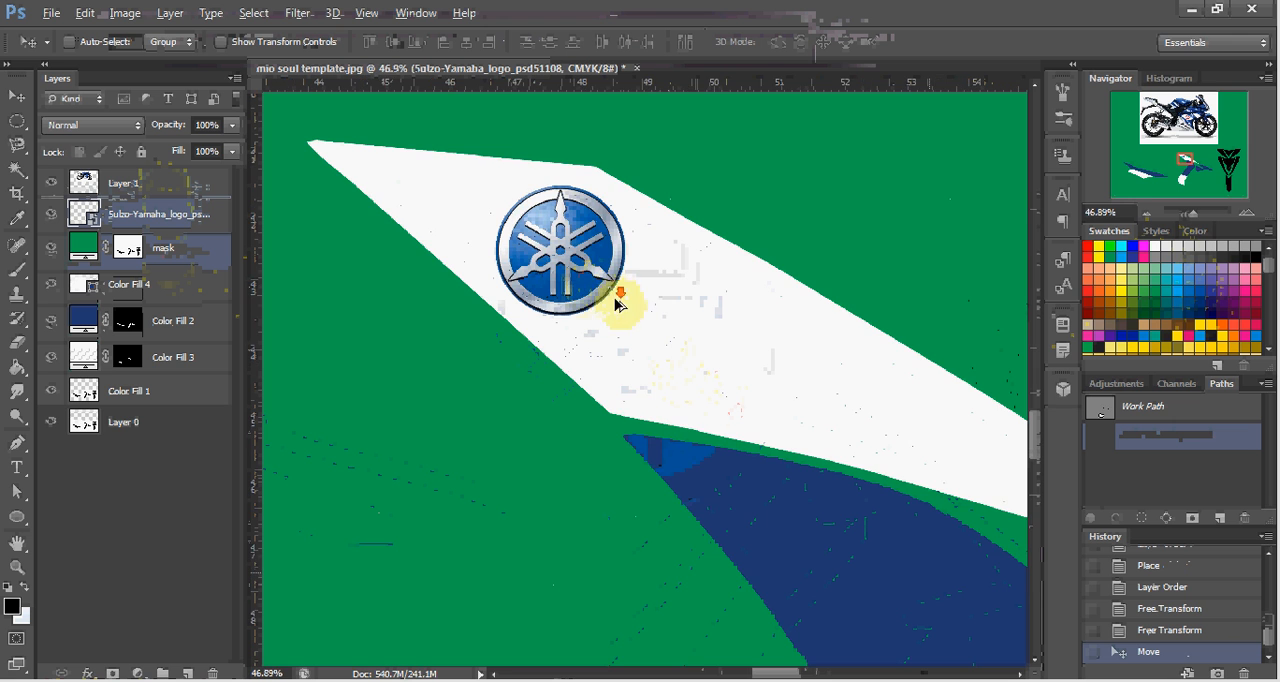
scroll(670, 354, down, 5)
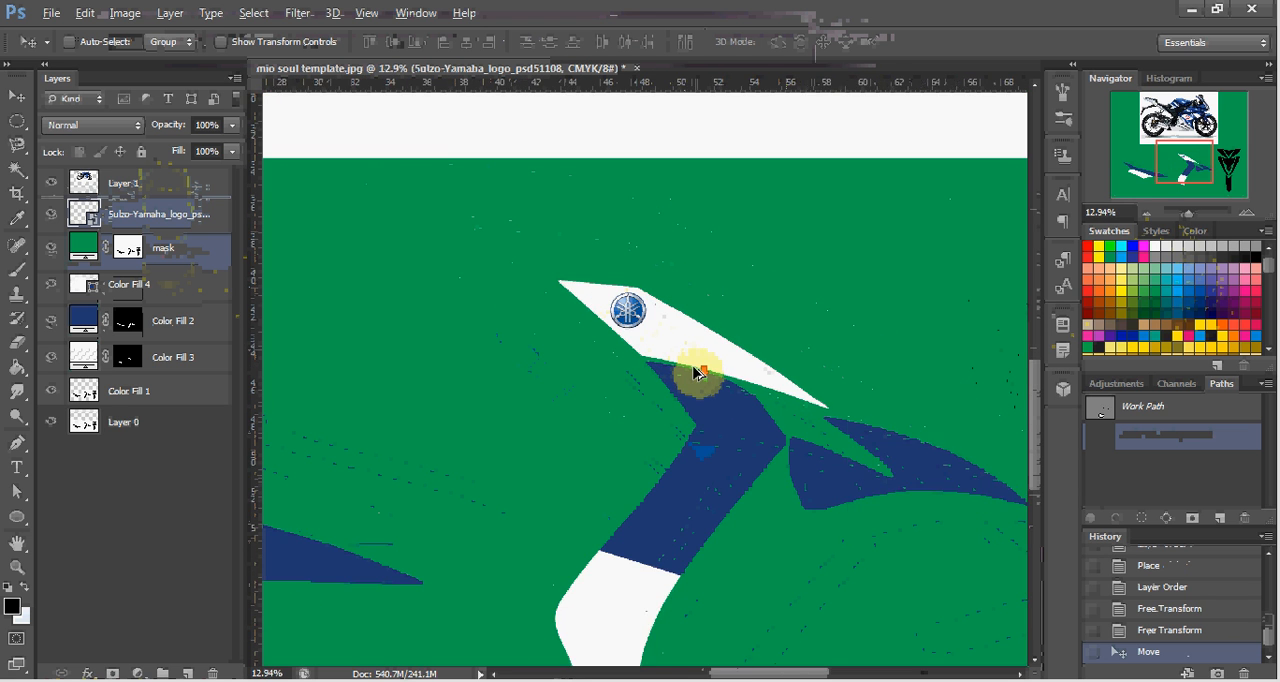
scroll(685, 360, down, 2)
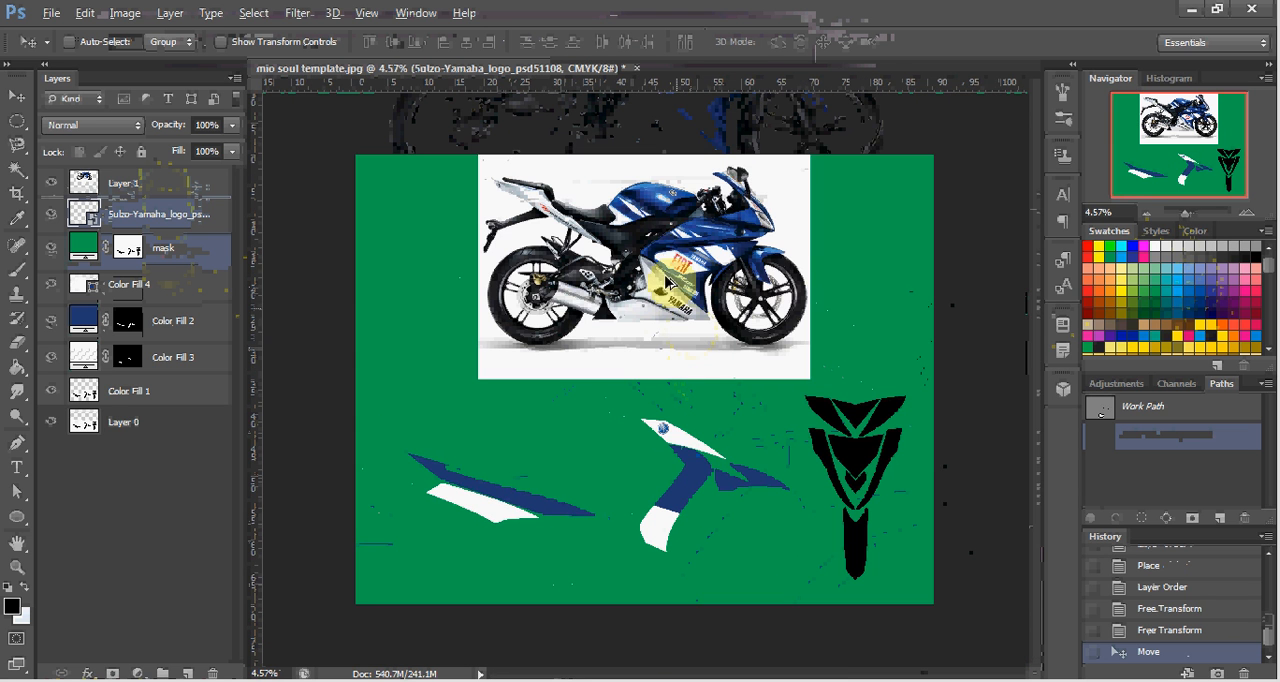
scroll(677, 326, up, 4)
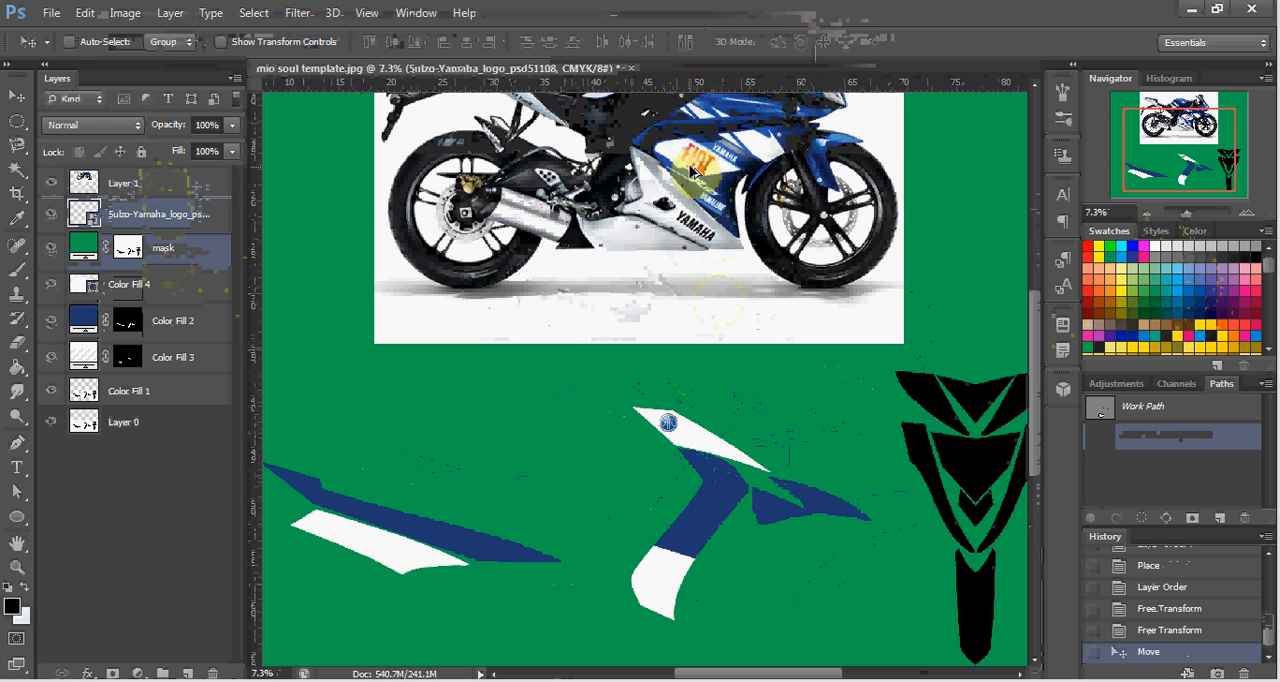
scroll(700, 160, up, 2)
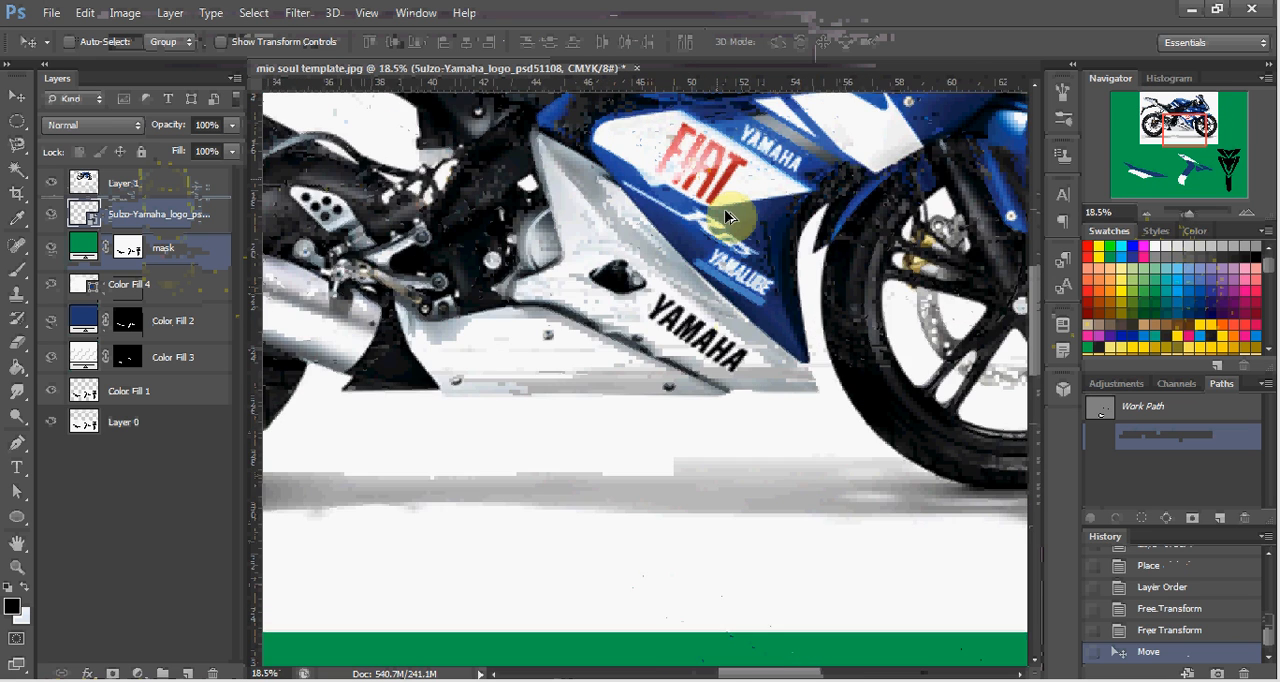
scroll(727, 210, up, 3)
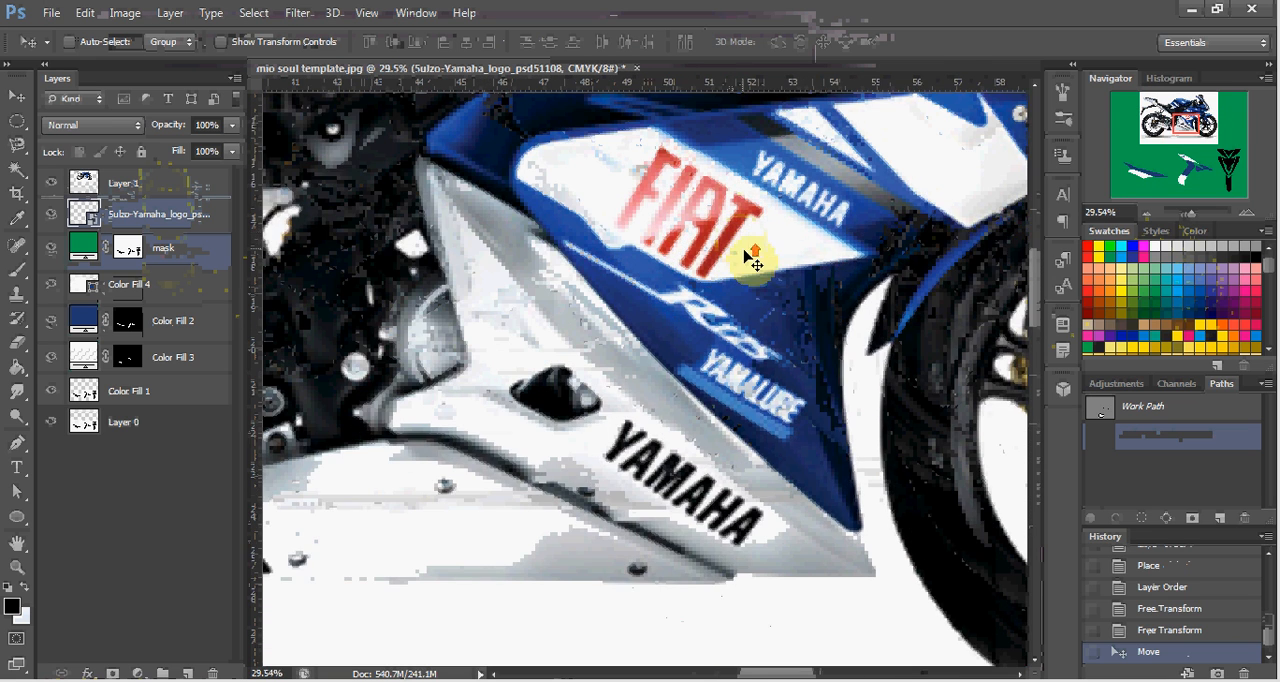
scroll(742, 258, up, 4)
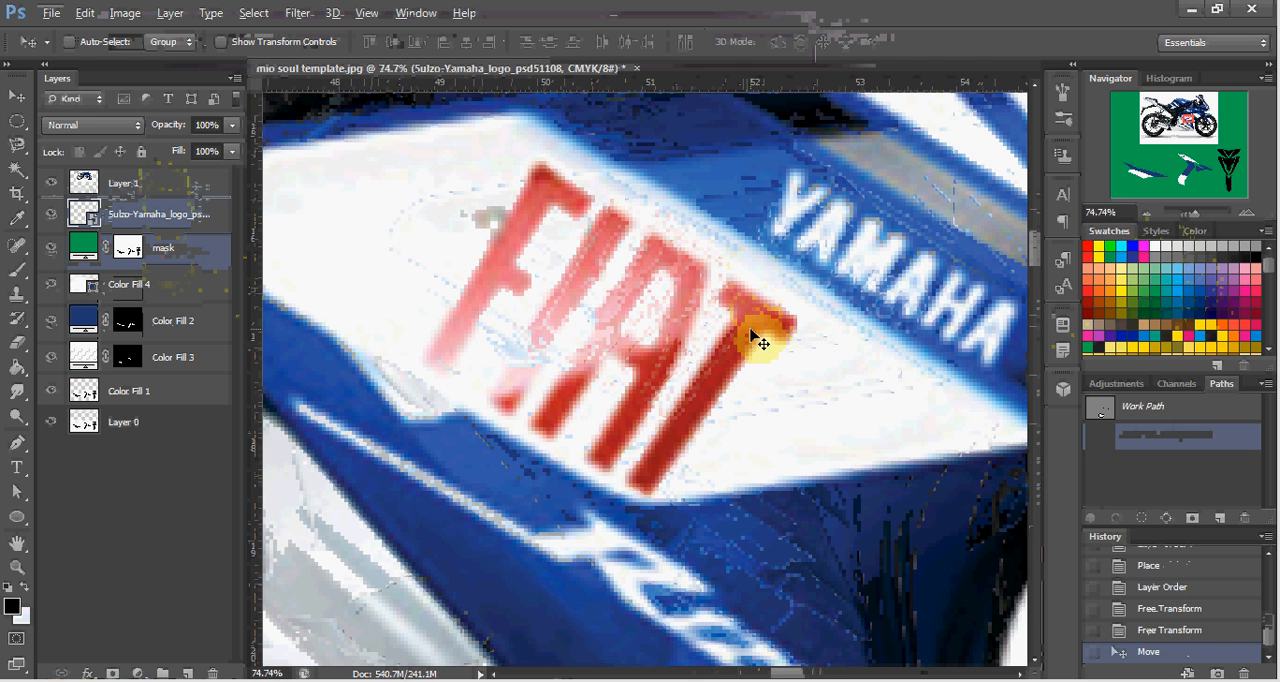
key(p)
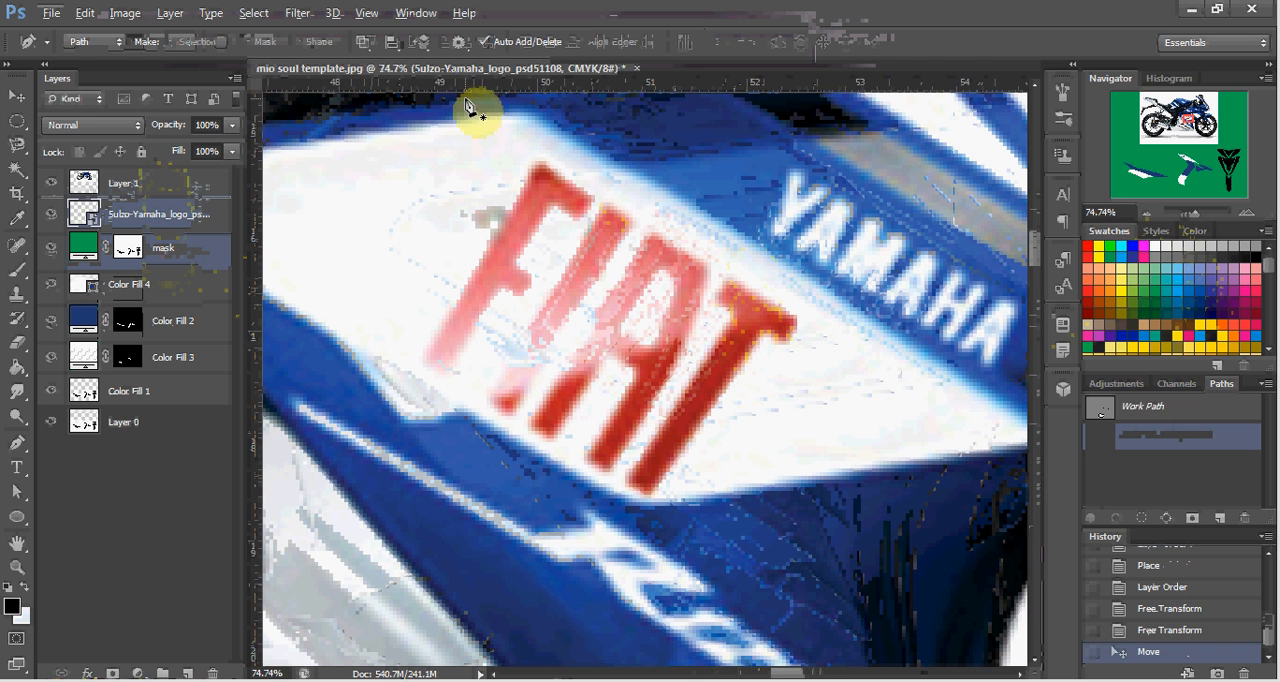
scroll(540, 168, down, 2)
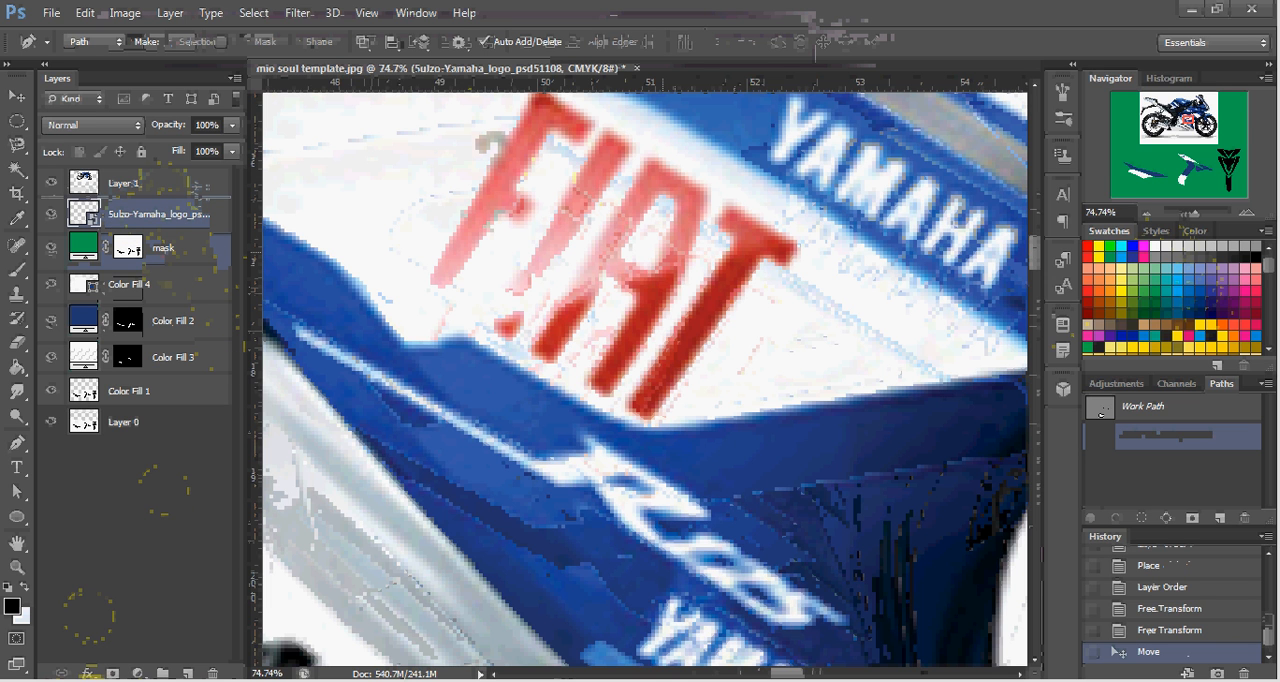
Look through the yamaha file results, search for "yamaha stripe", and return to the template.
mouse_move(163, 677)
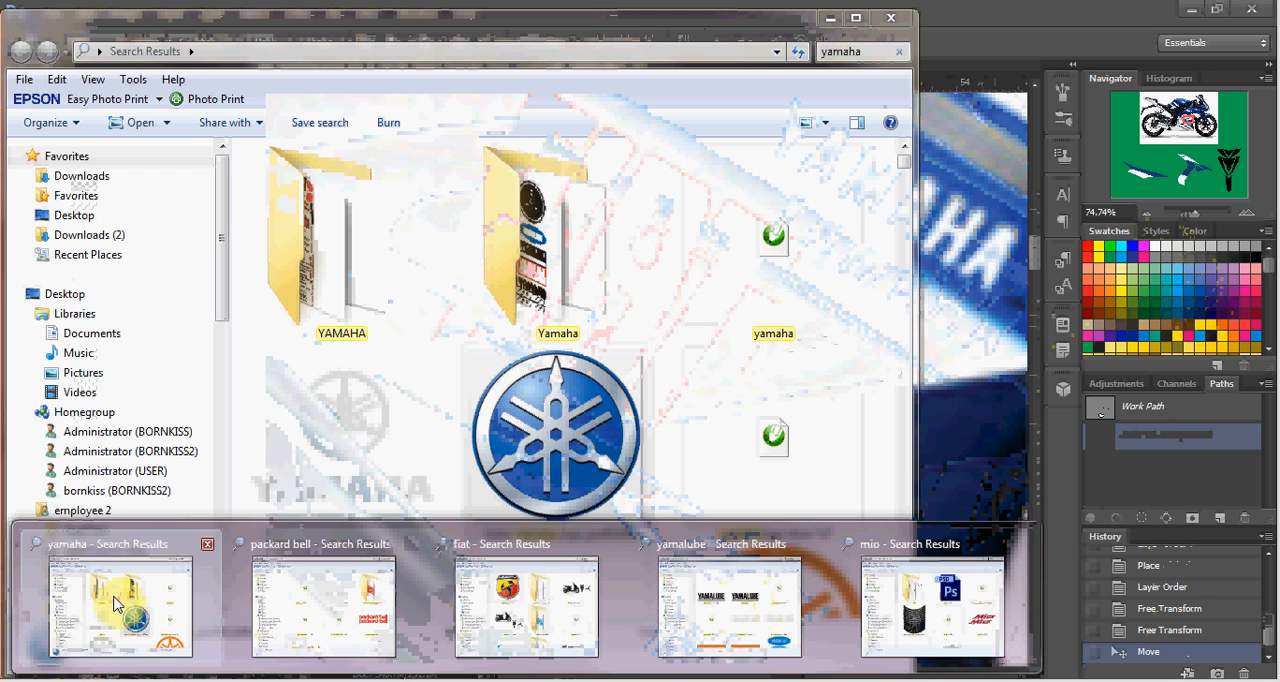
click(117, 600)
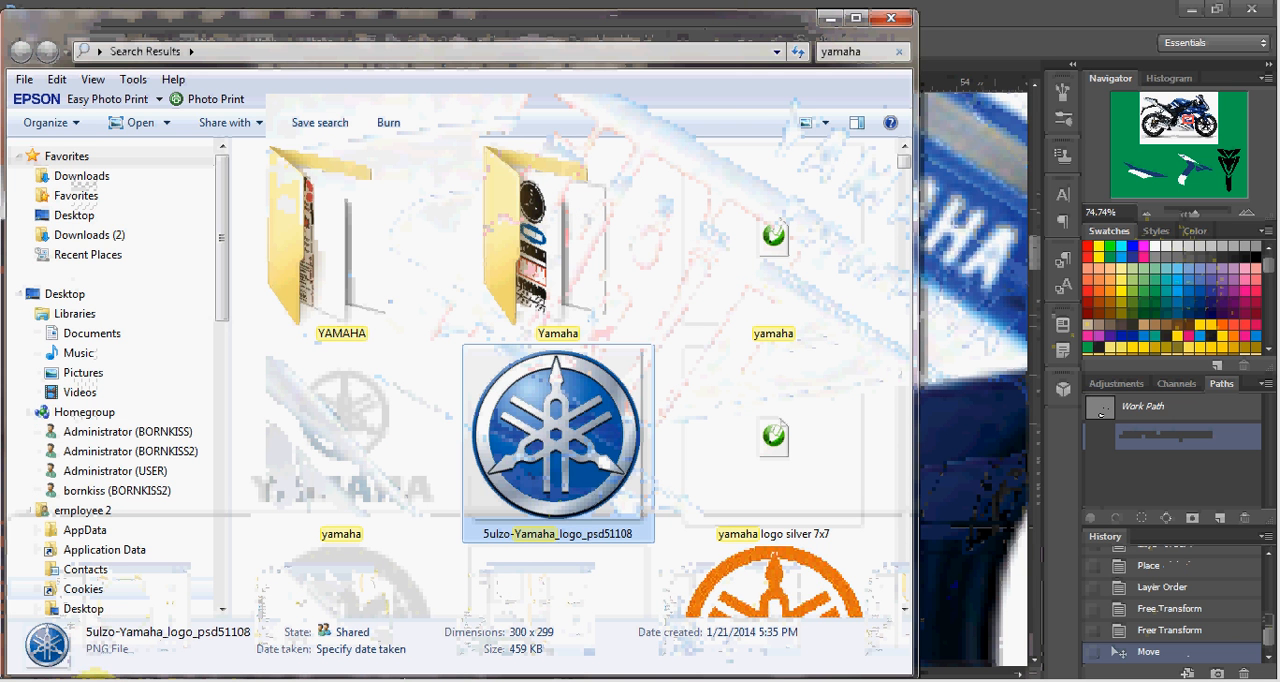
scroll(600, 461, down, 10)
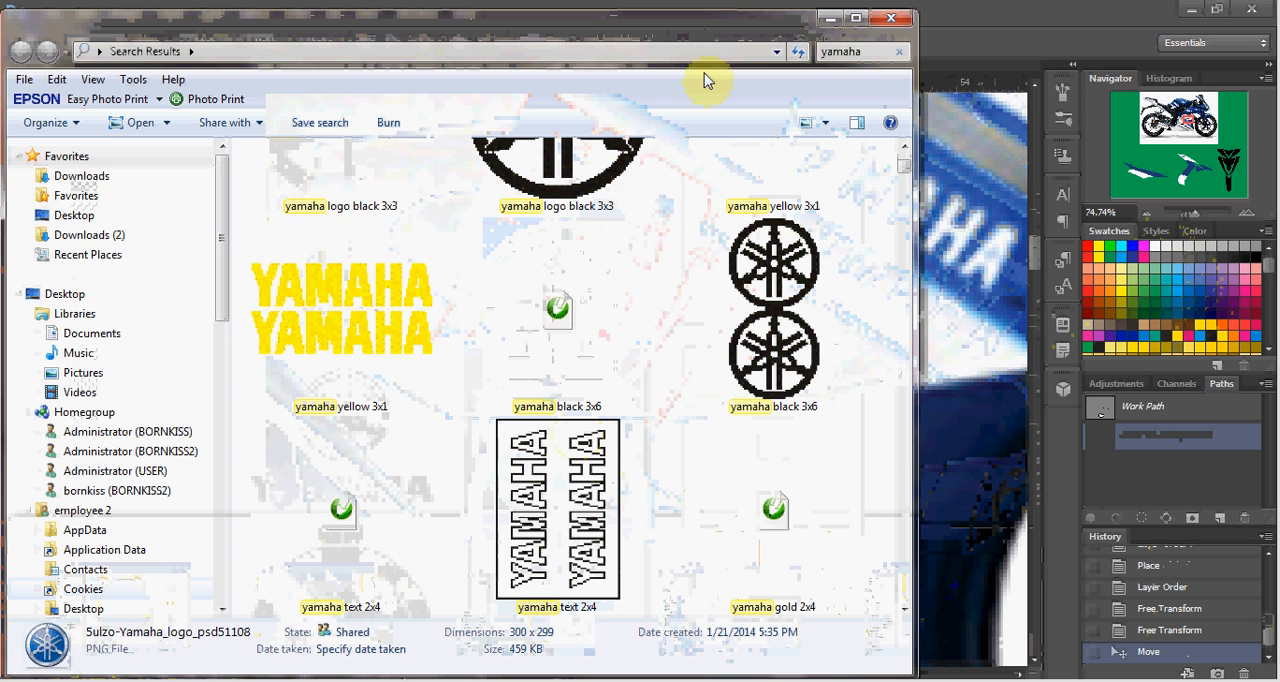
click(867, 52)
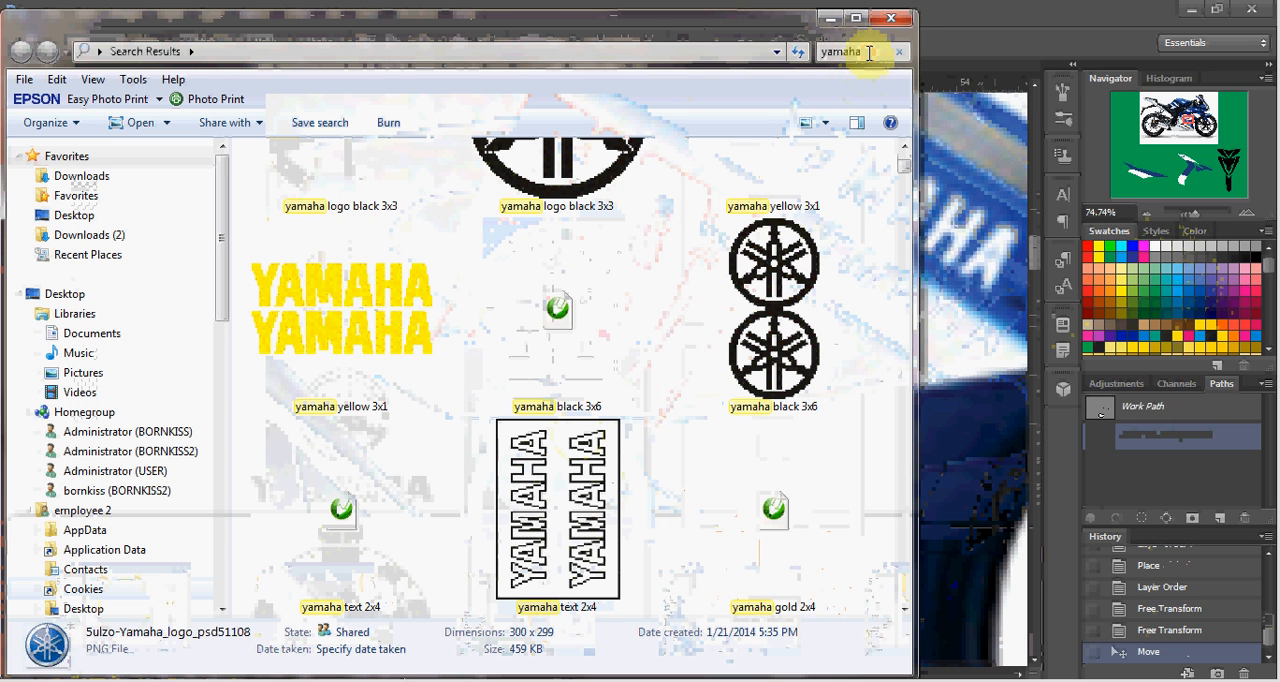
click(869, 53)
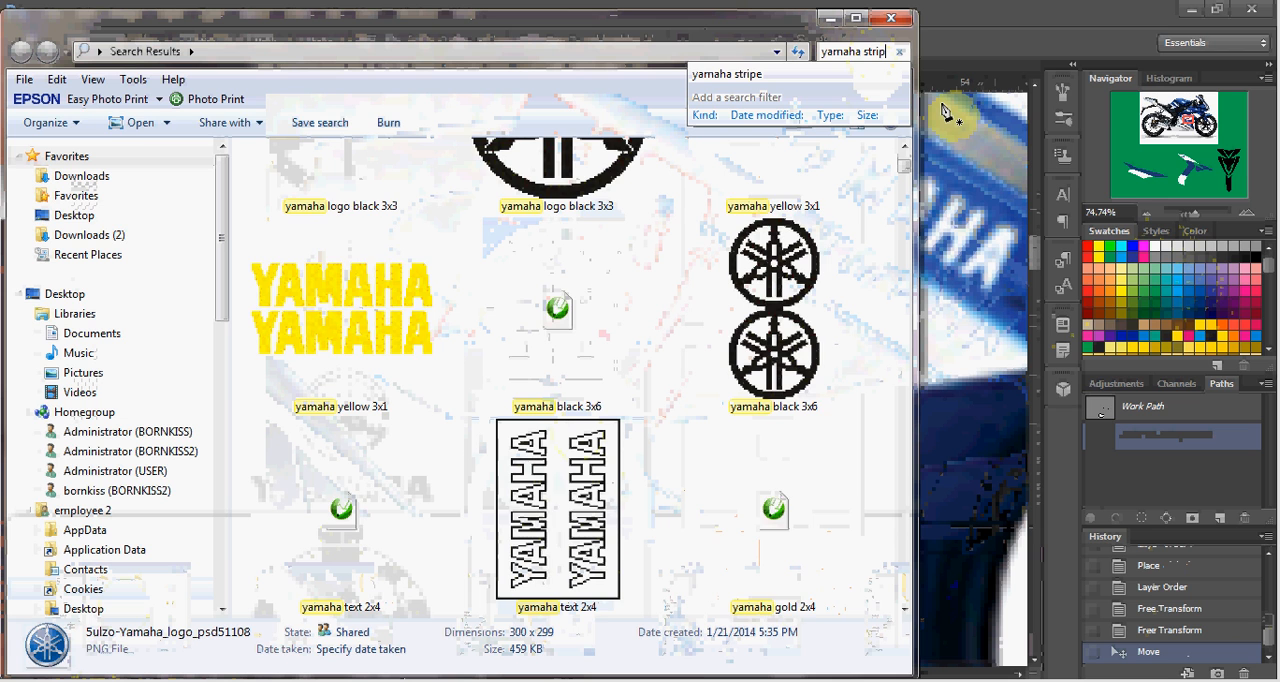
text(e)
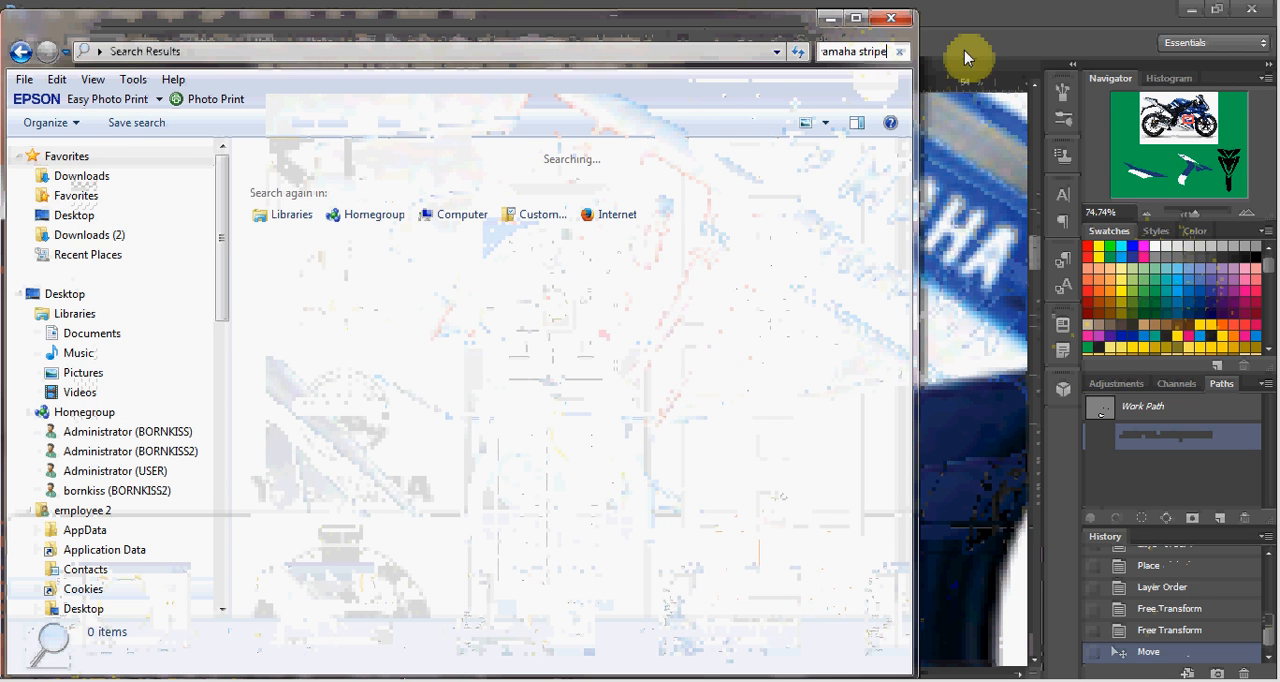
click(1016, 18)
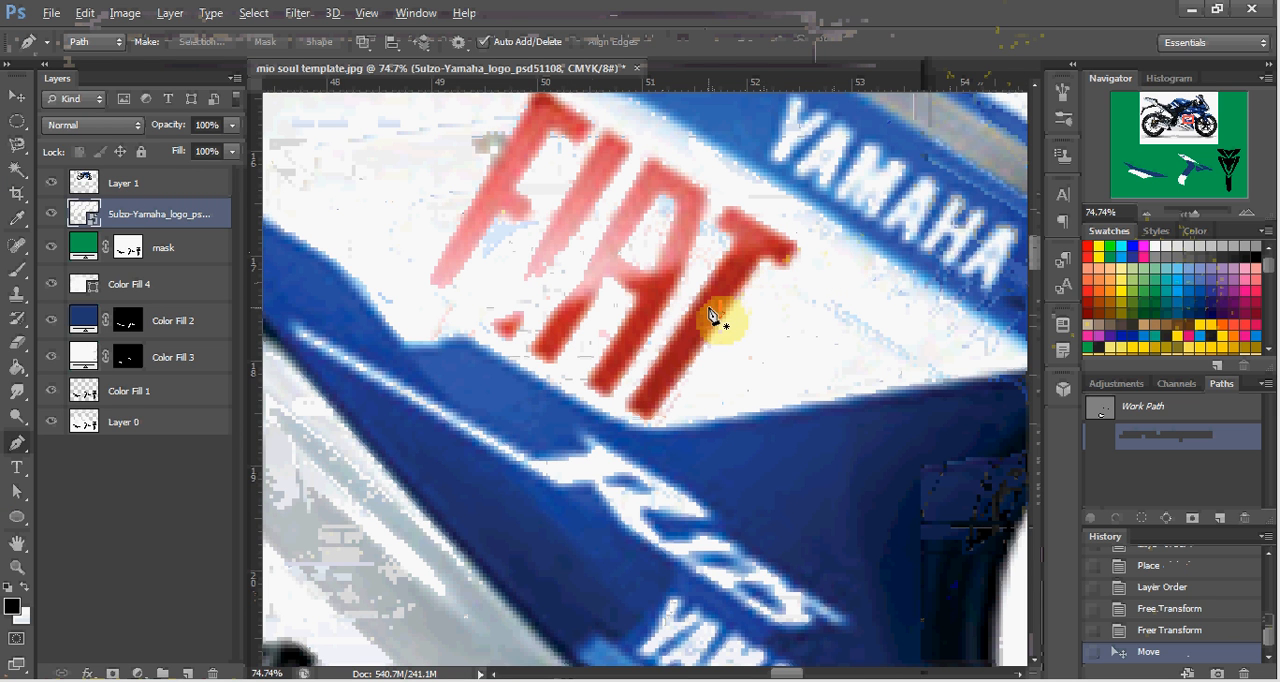
Trace a closed Pen tool path around the white FIAT panel on the motorcycle's side fairing, extending past its rounded rear end.
scroll(712, 316, down, 1)
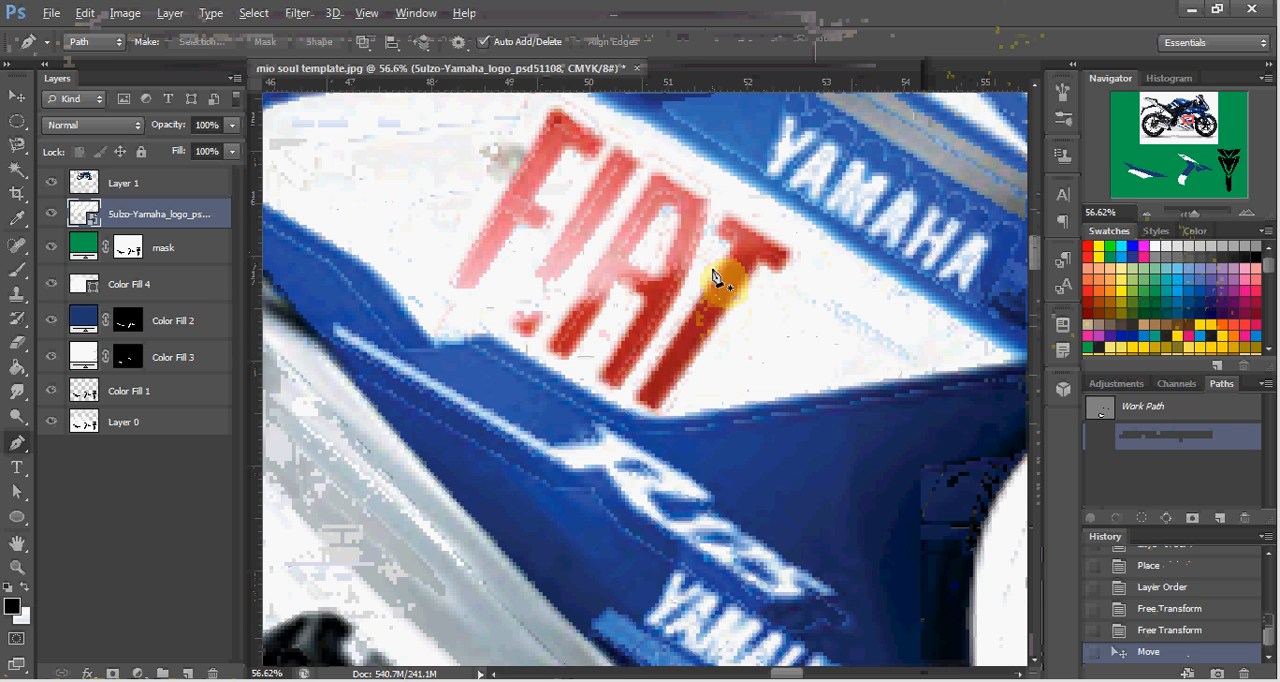
scroll(714, 280, down, 1)
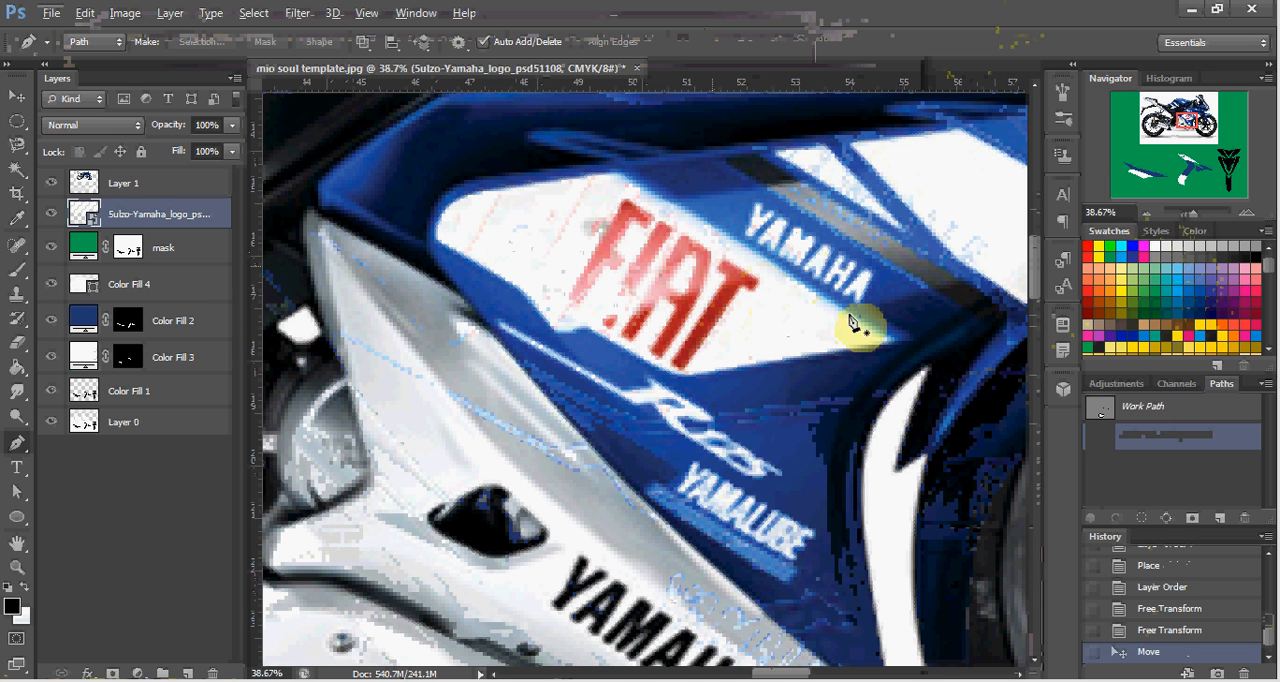
click(905, 347)
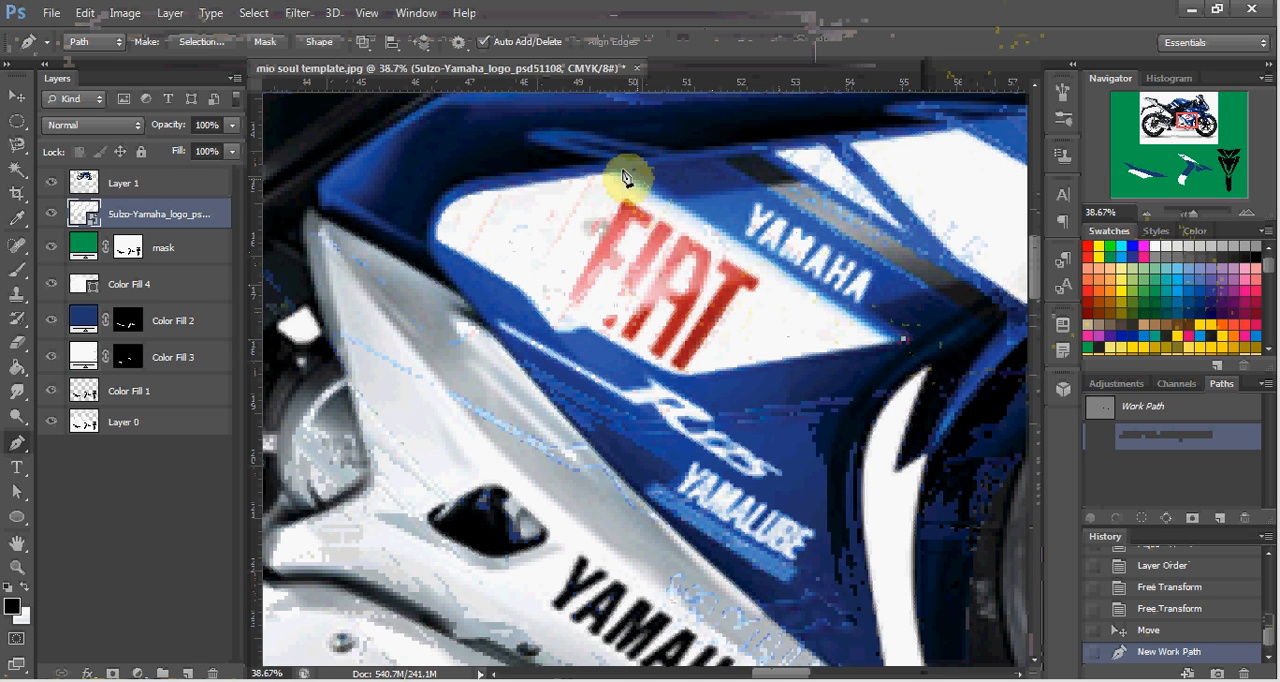
click(591, 155)
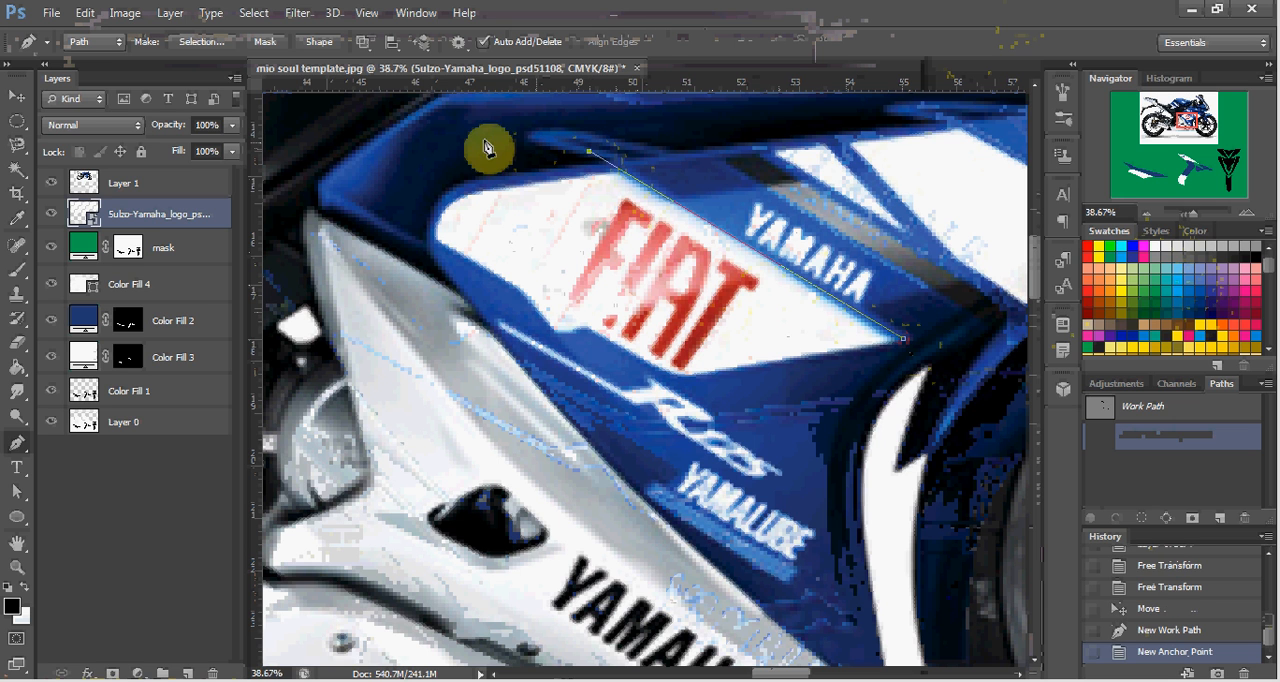
click(427, 143)
click(381, 207)
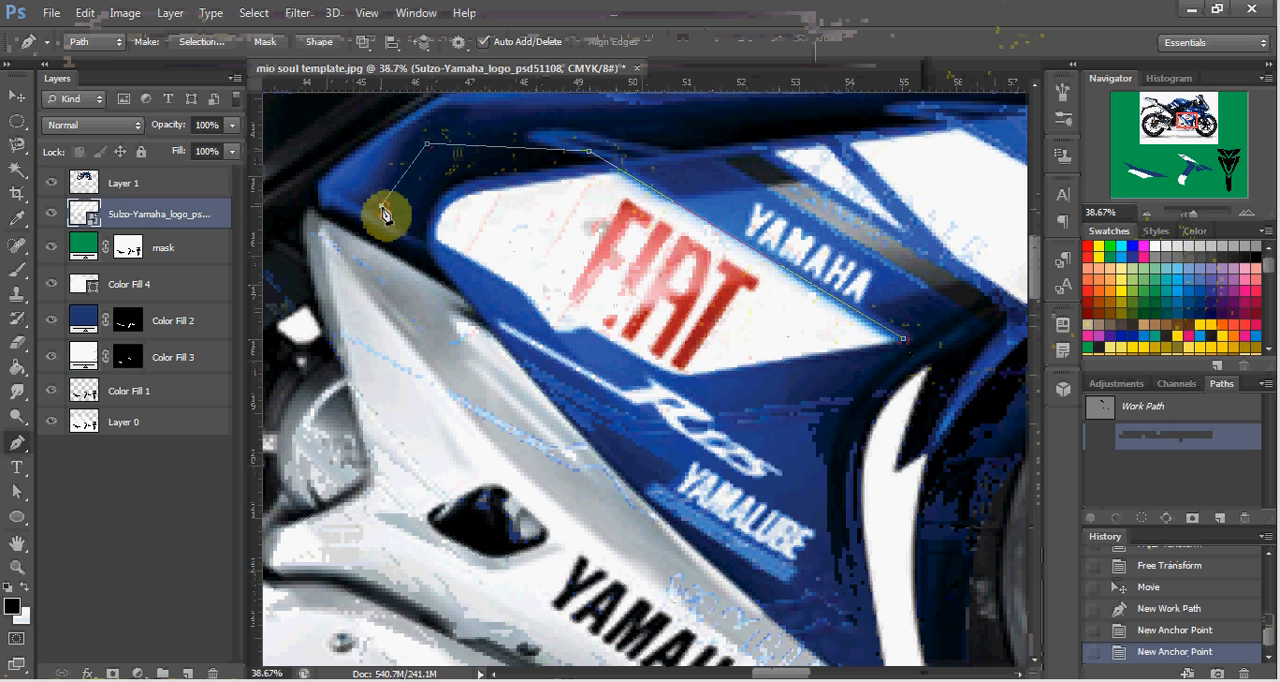
click(431, 238)
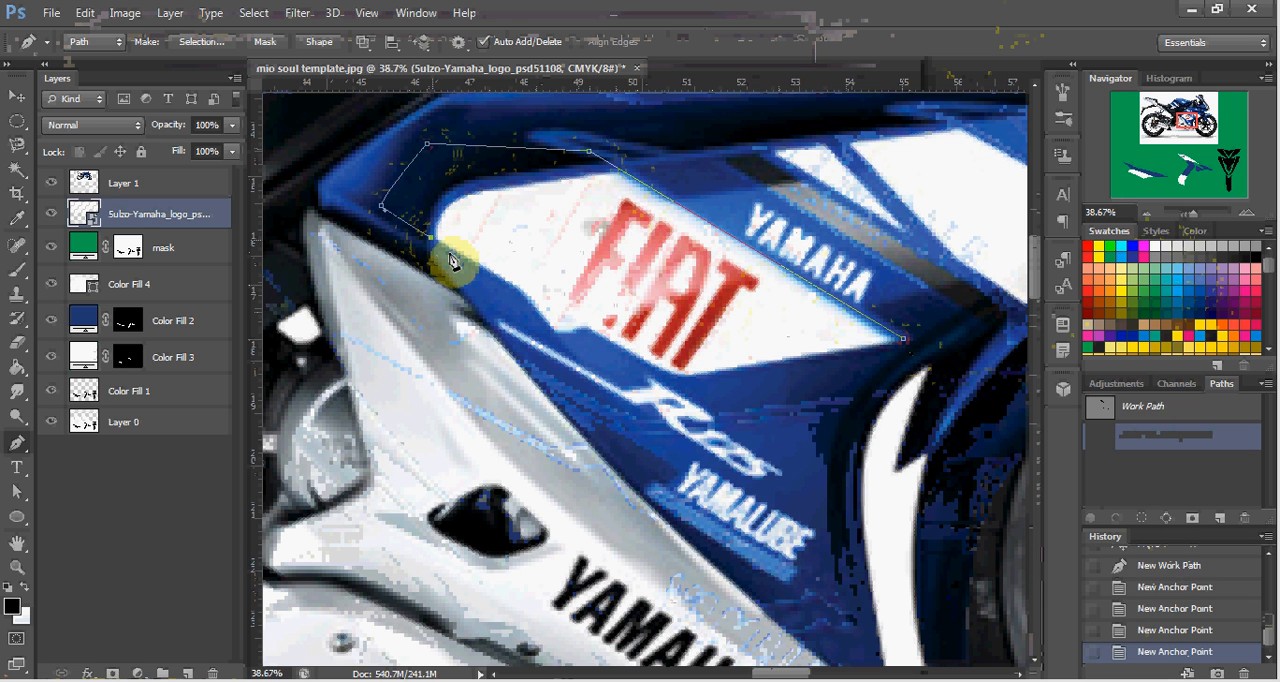
click(673, 380)
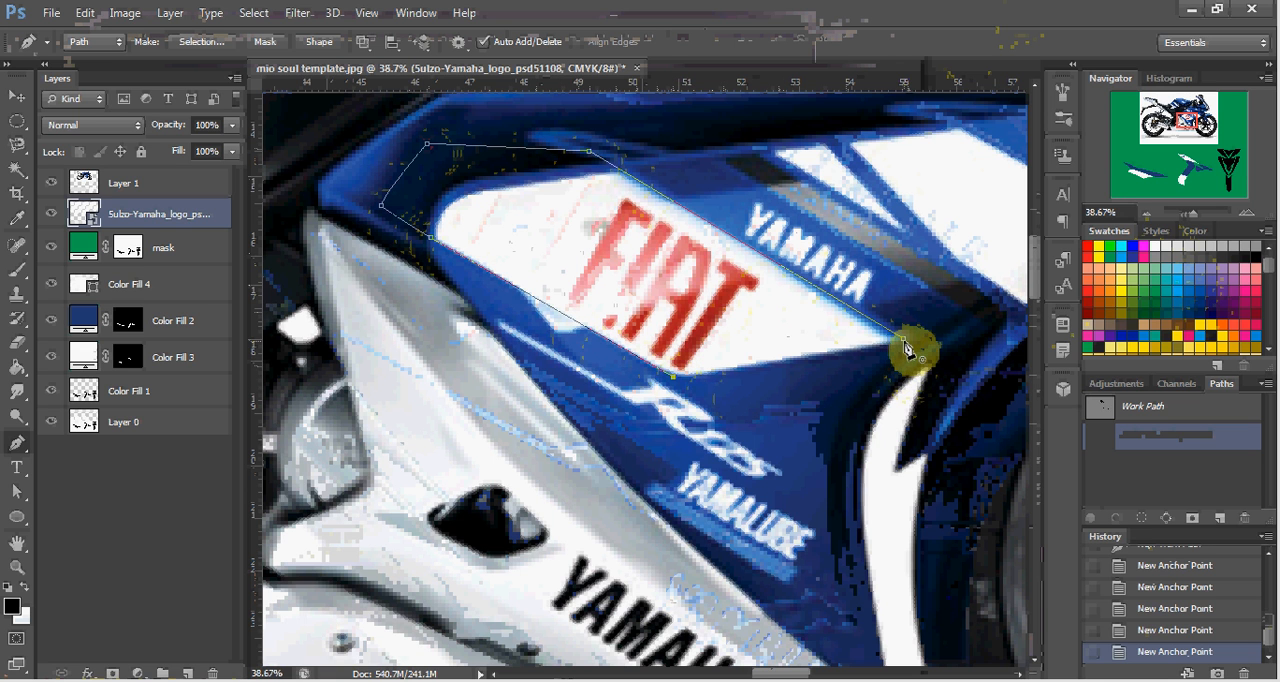
click(905, 347)
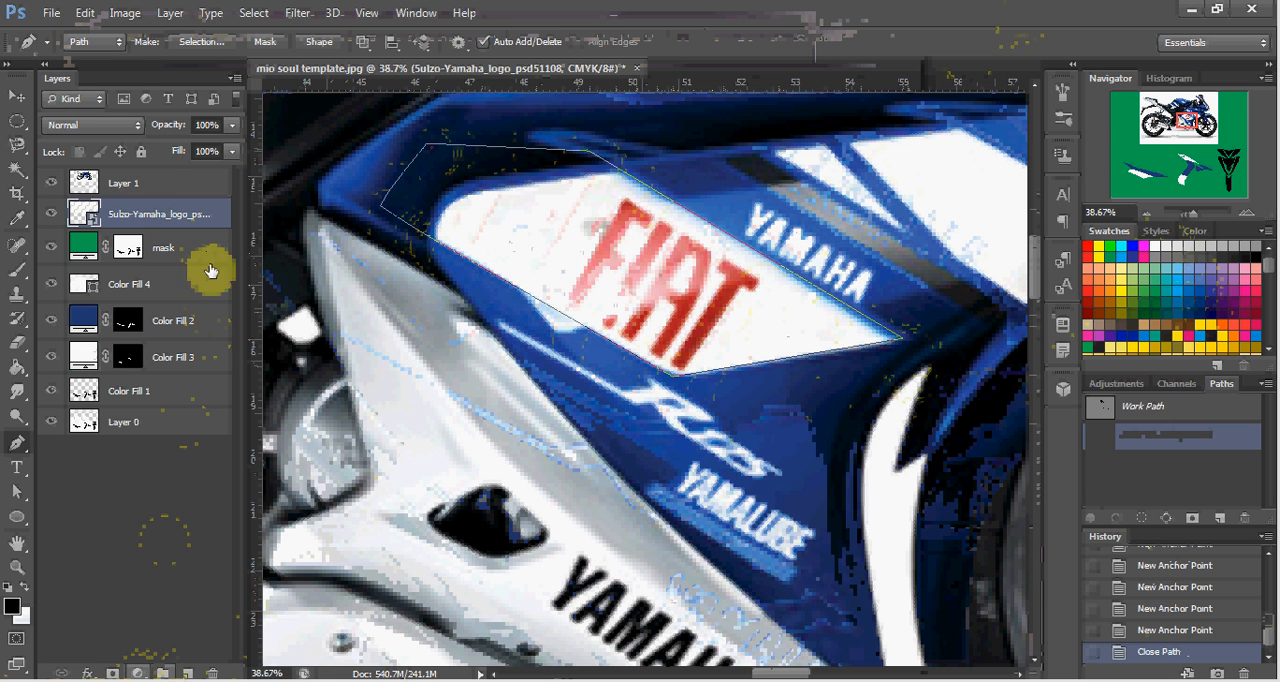
Create a solid color fill shape from the traced panel path and set its color to pure white.
click(137, 672)
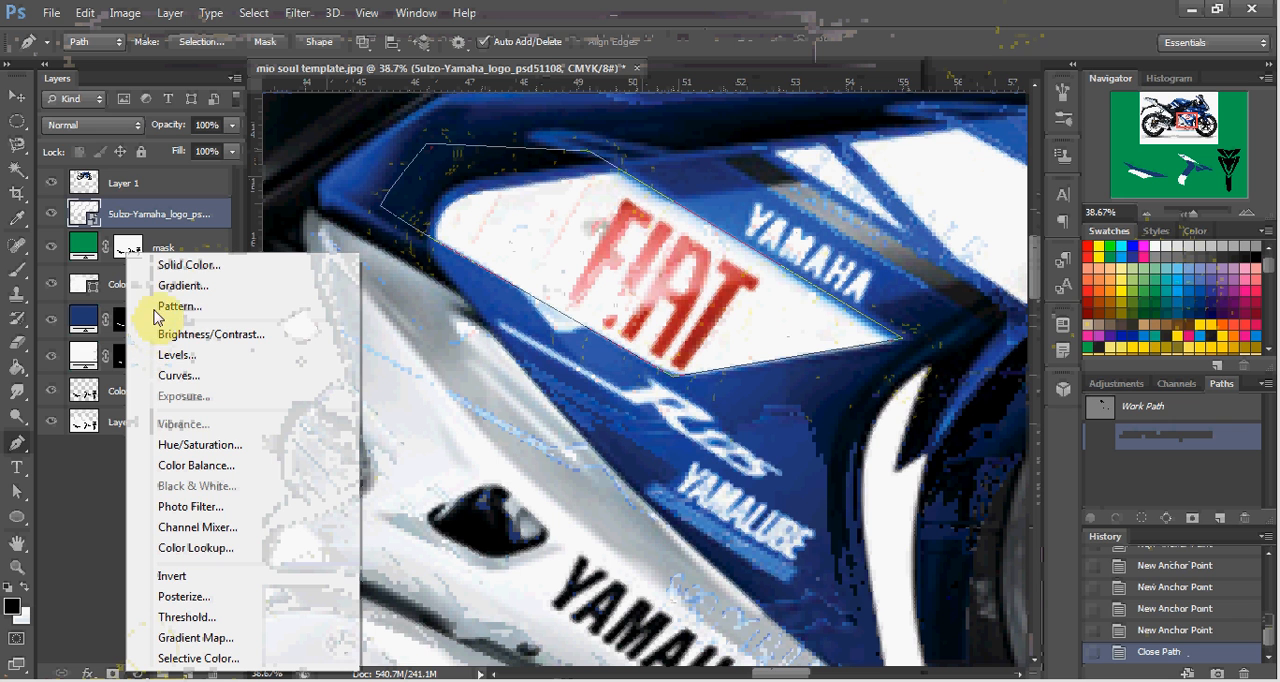
click(175, 268)
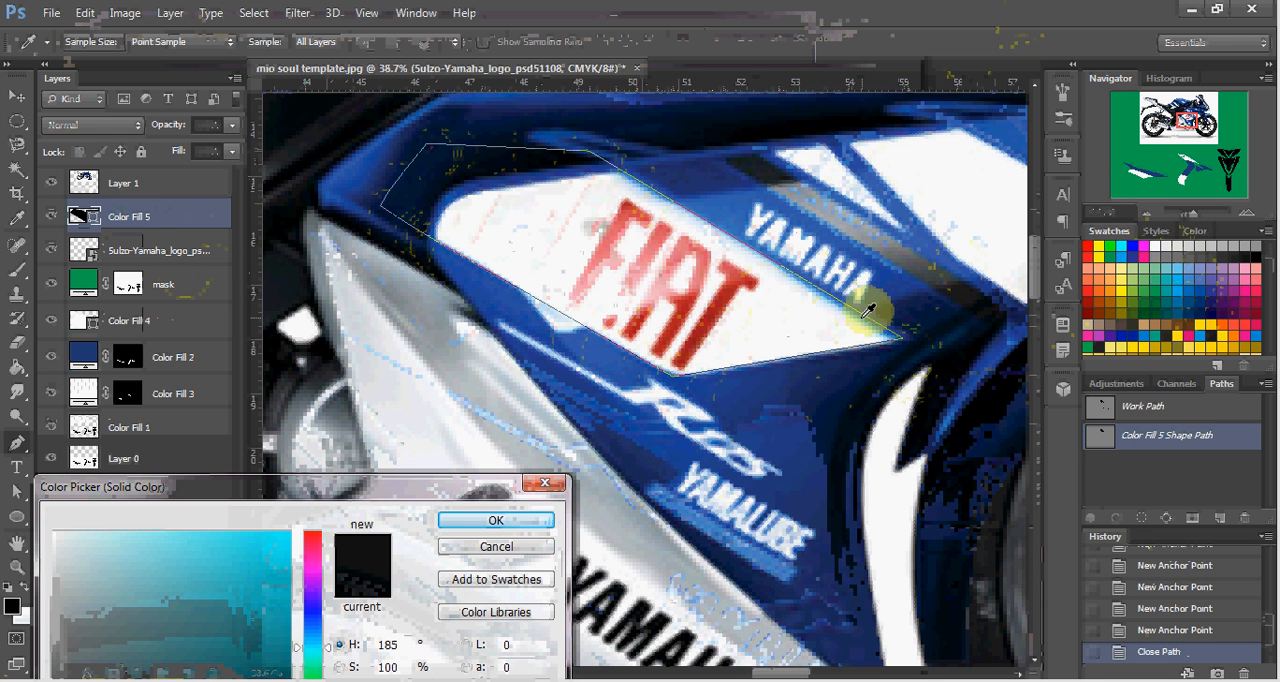
click(797, 325)
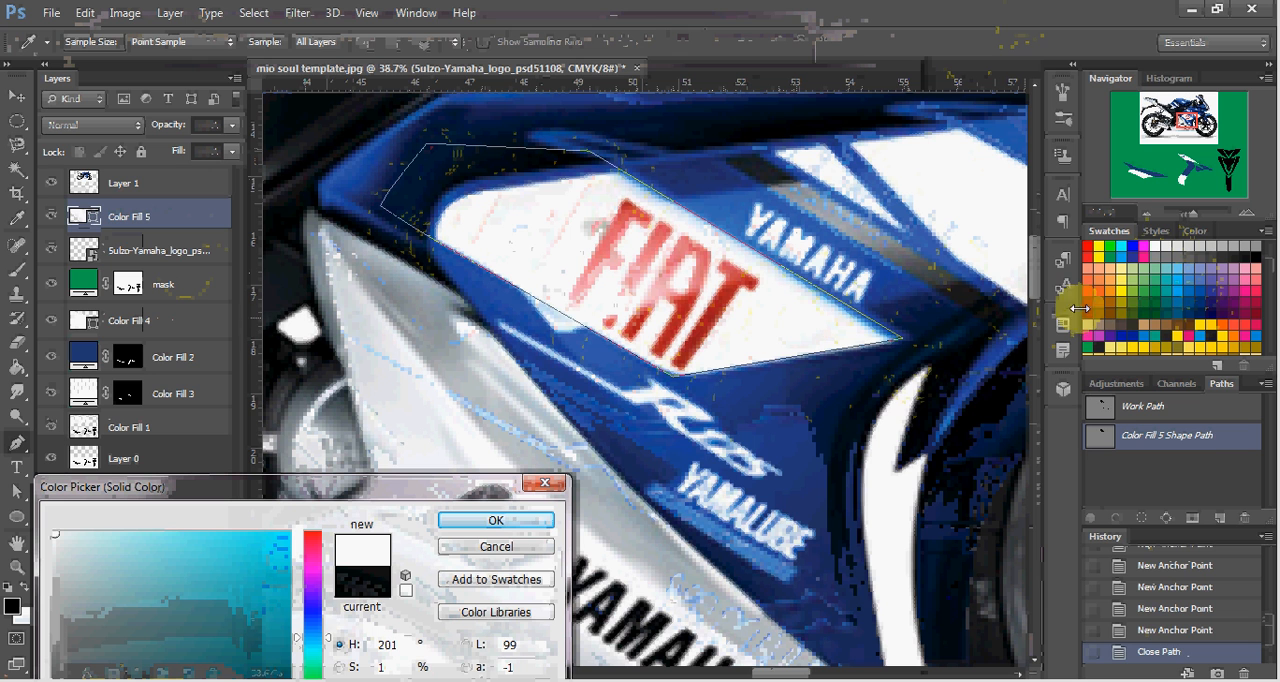
click(1155, 245)
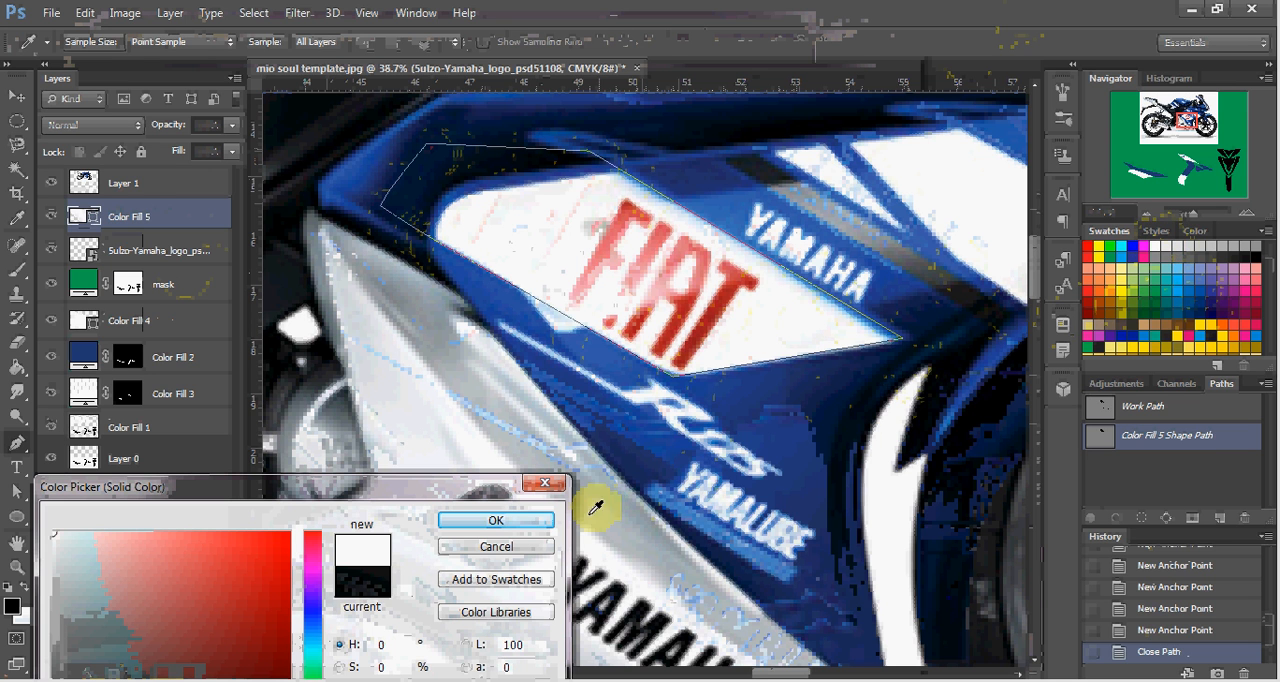
click(494, 524)
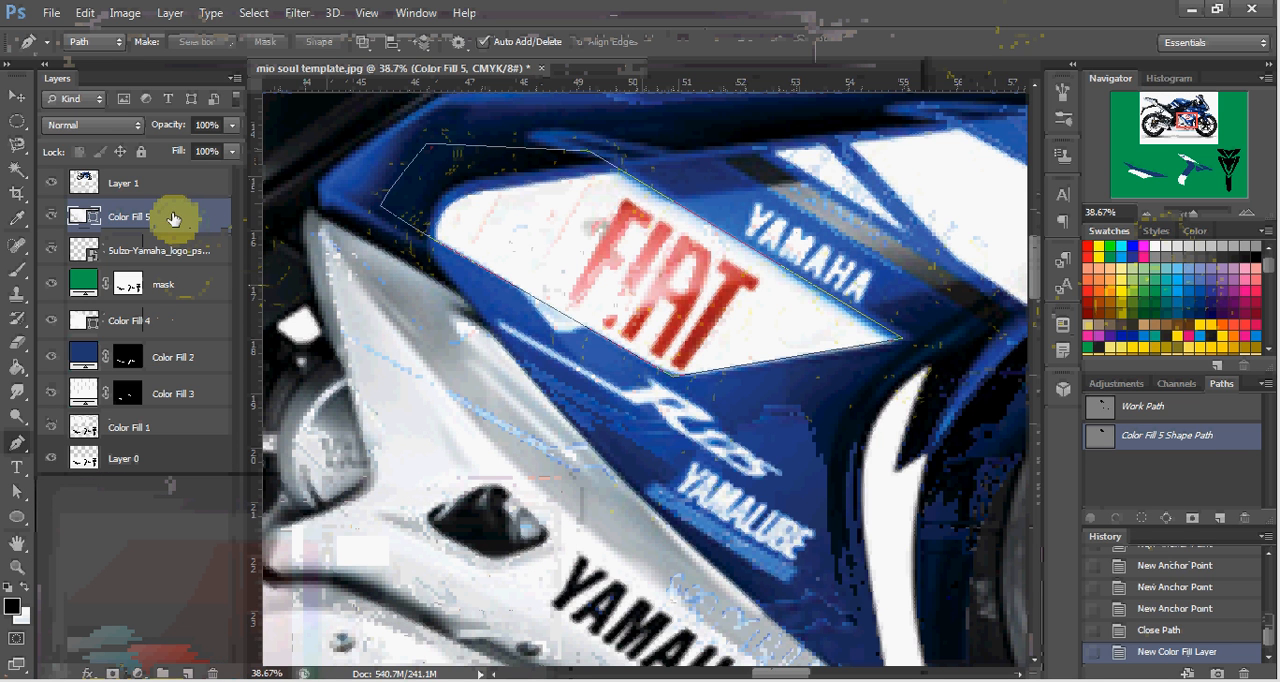
Move the white panel shape off the motorcycle photo onto the middle decal's blue band and place its layer beneath the mask layer.
key(v)
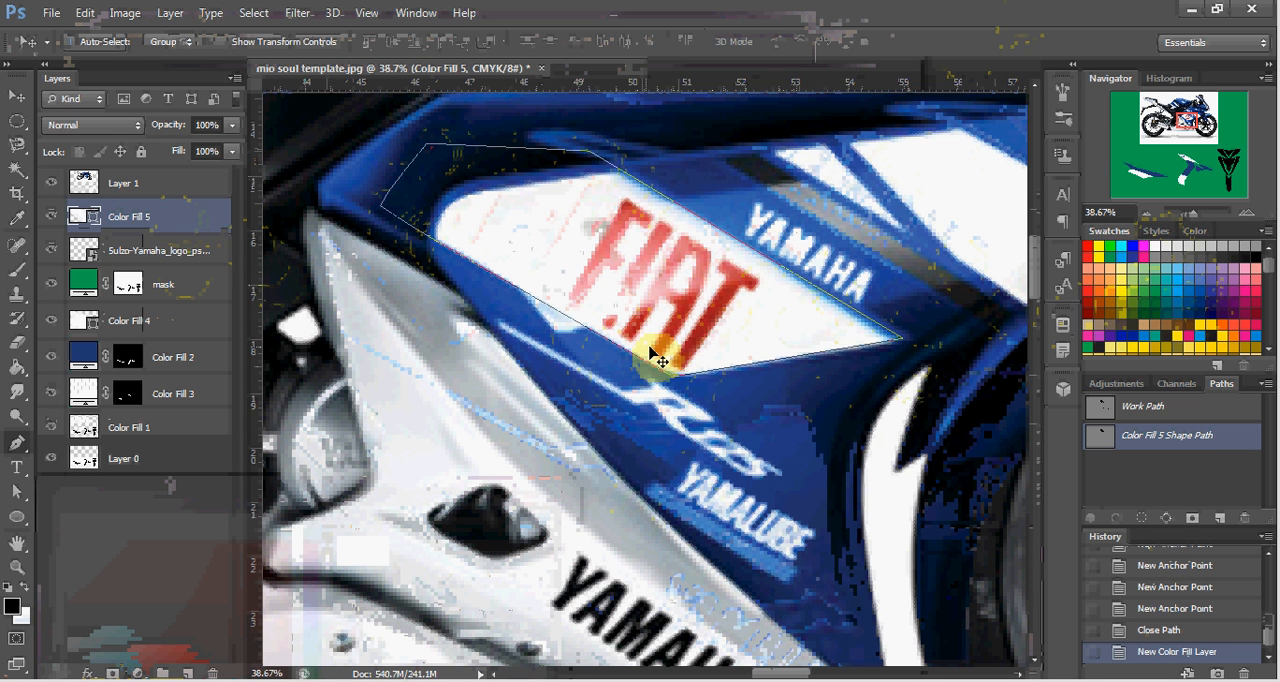
scroll(655, 355, down, 3)
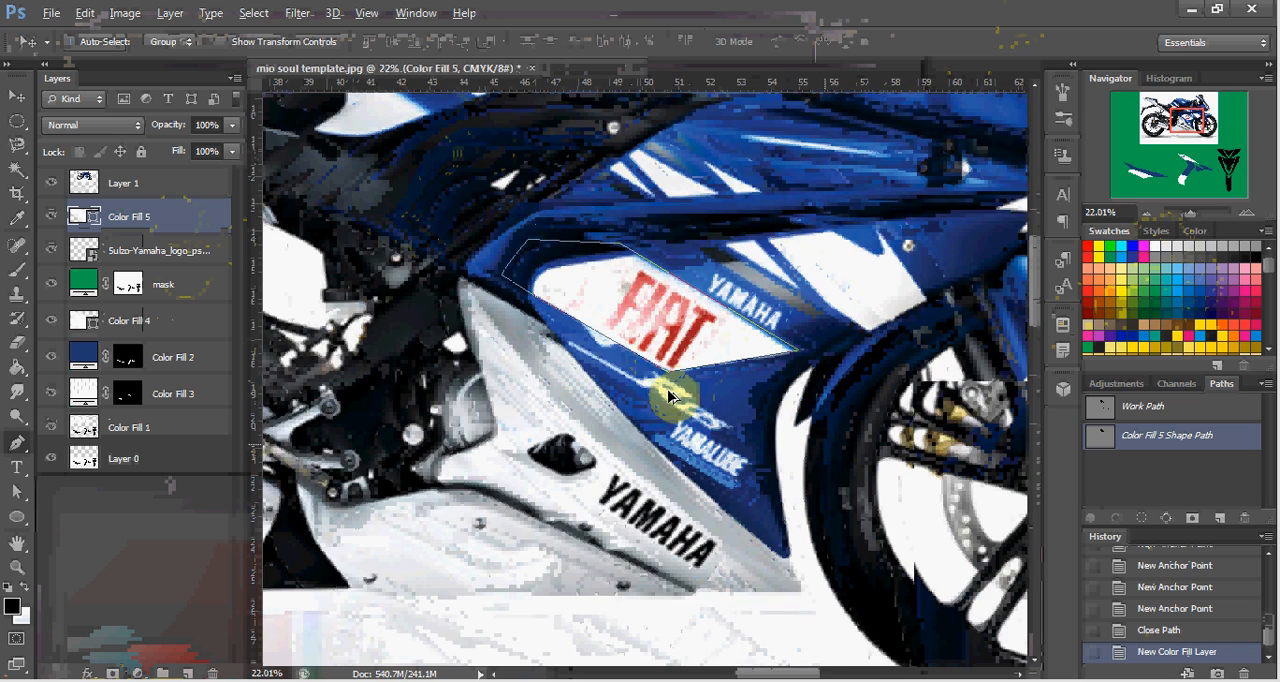
scroll(668, 397, down, 5)
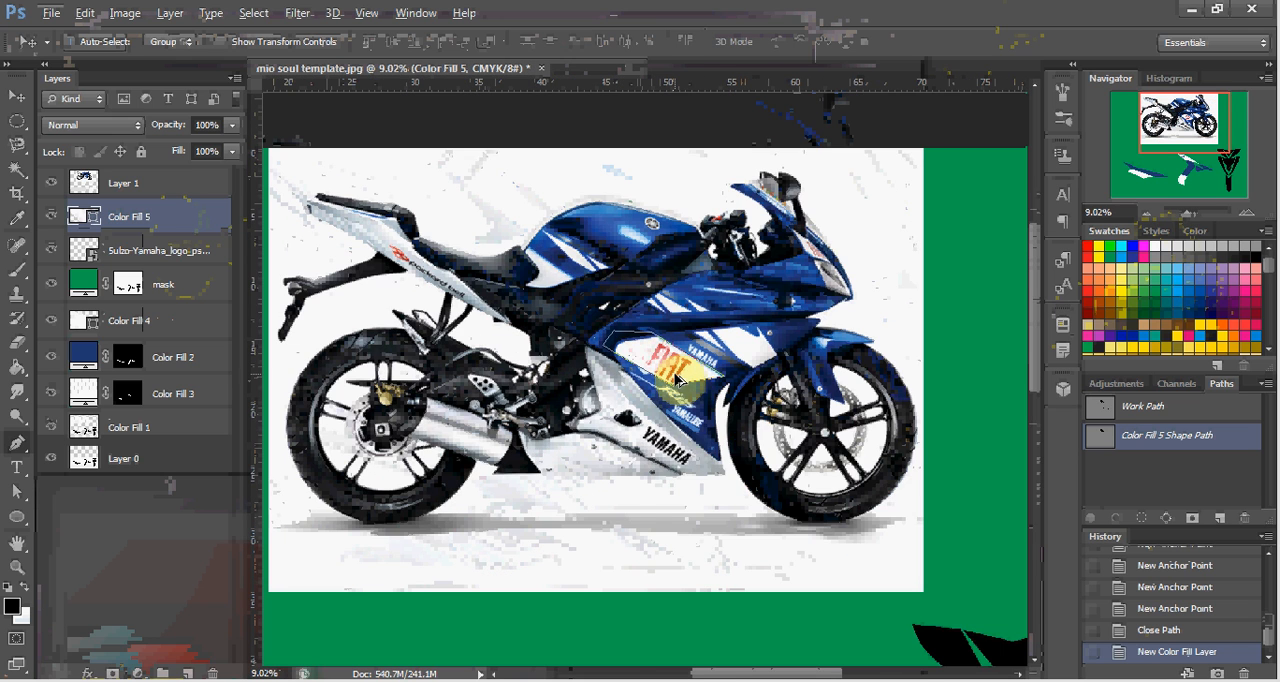
drag(677, 380, 627, 640)
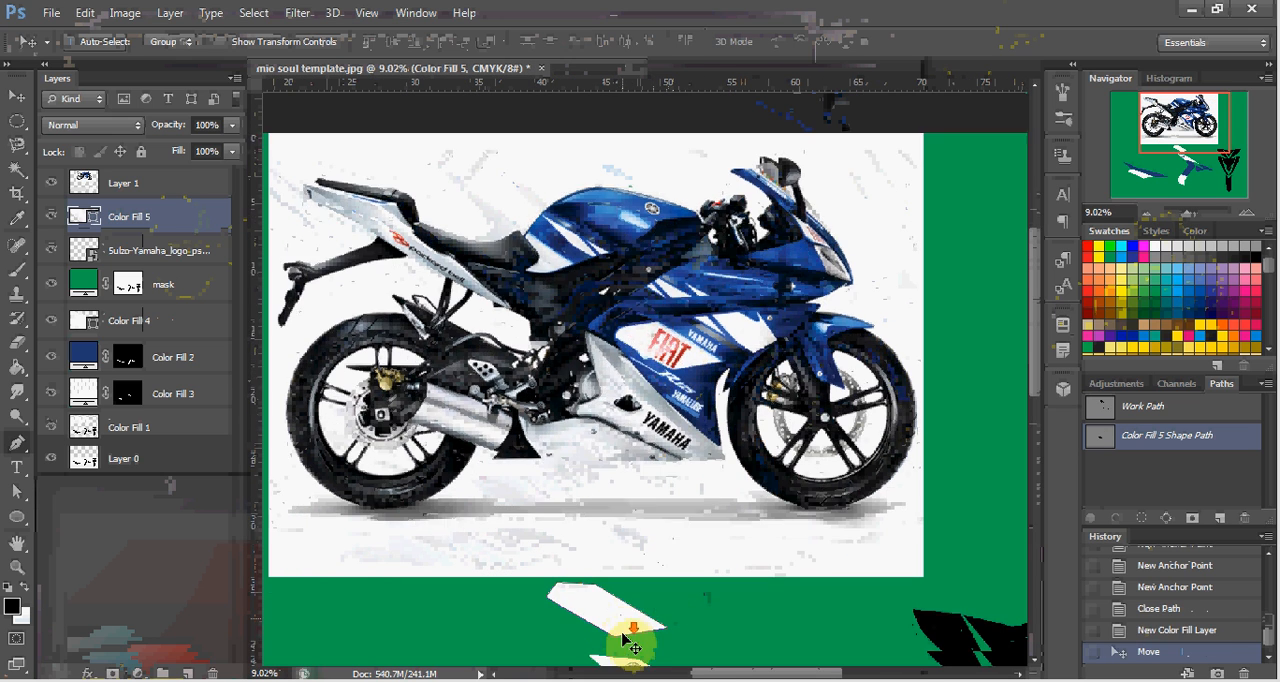
scroll(627, 640, down, 5)
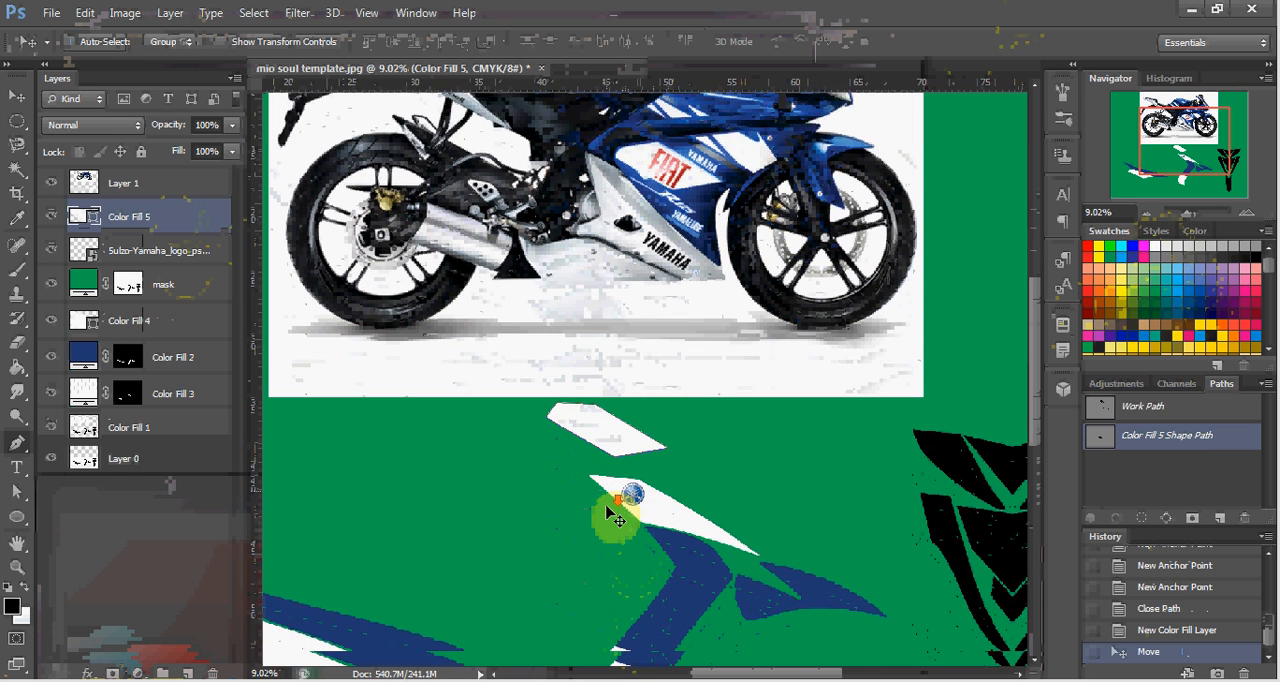
scroll(617, 517, down, 2)
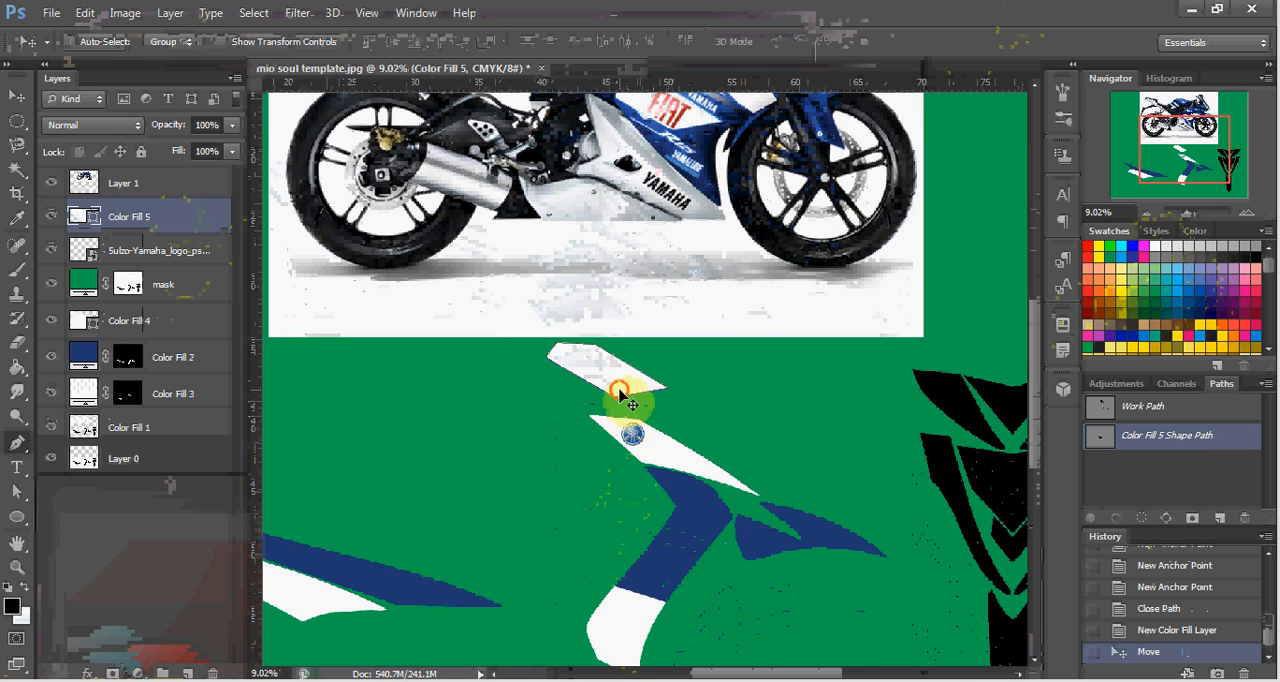
drag(620, 395, 668, 530)
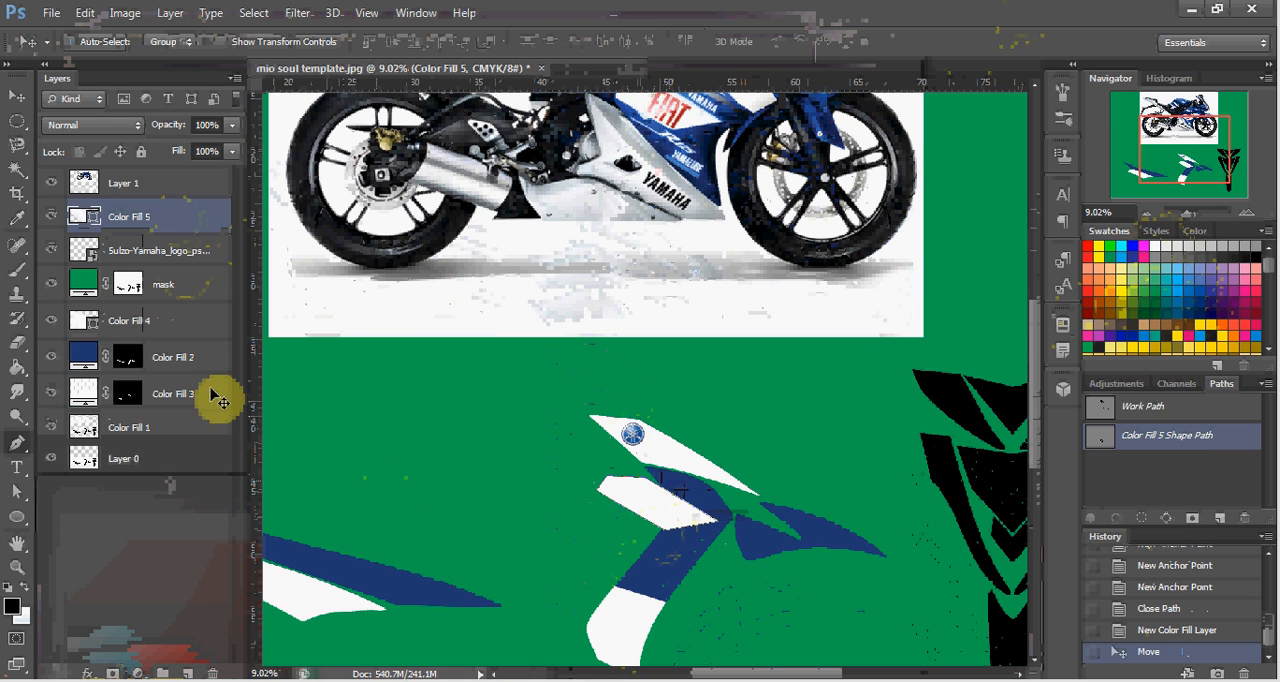
drag(160, 218, 158, 296)
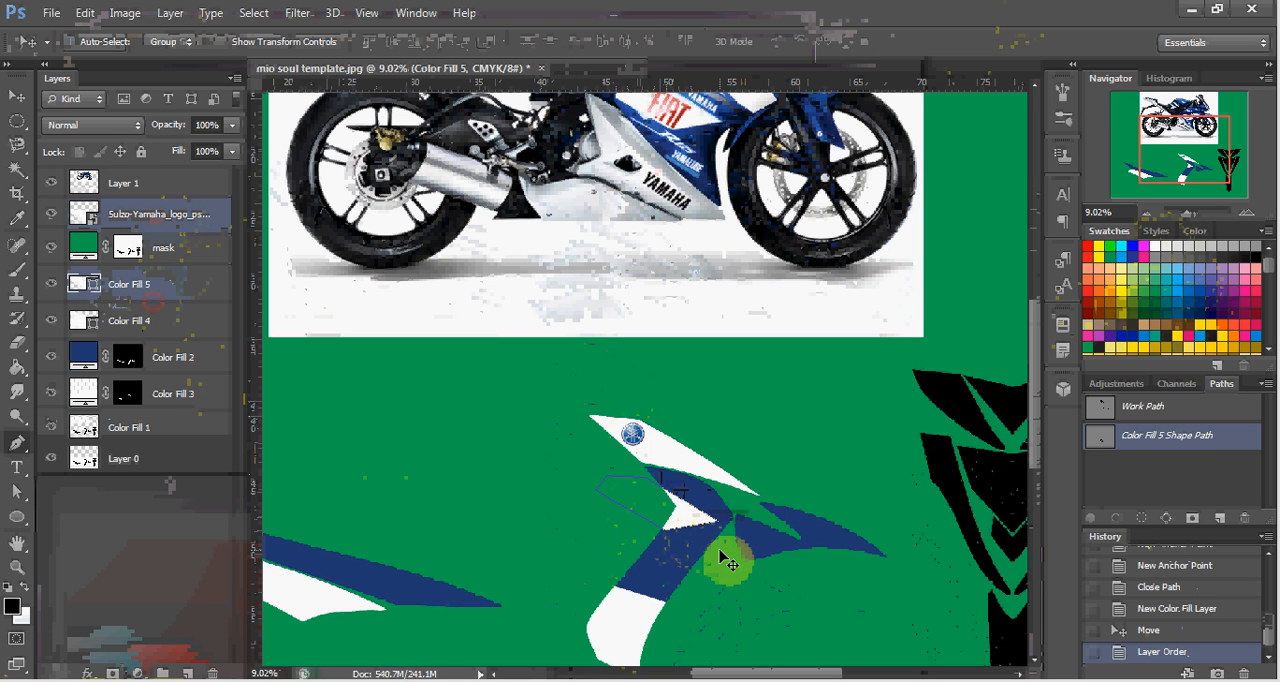
Rotate the white panel shape by about -16.6° and position it across the blue band, overlapping the adjacent fin section.
key(ctrl+t)
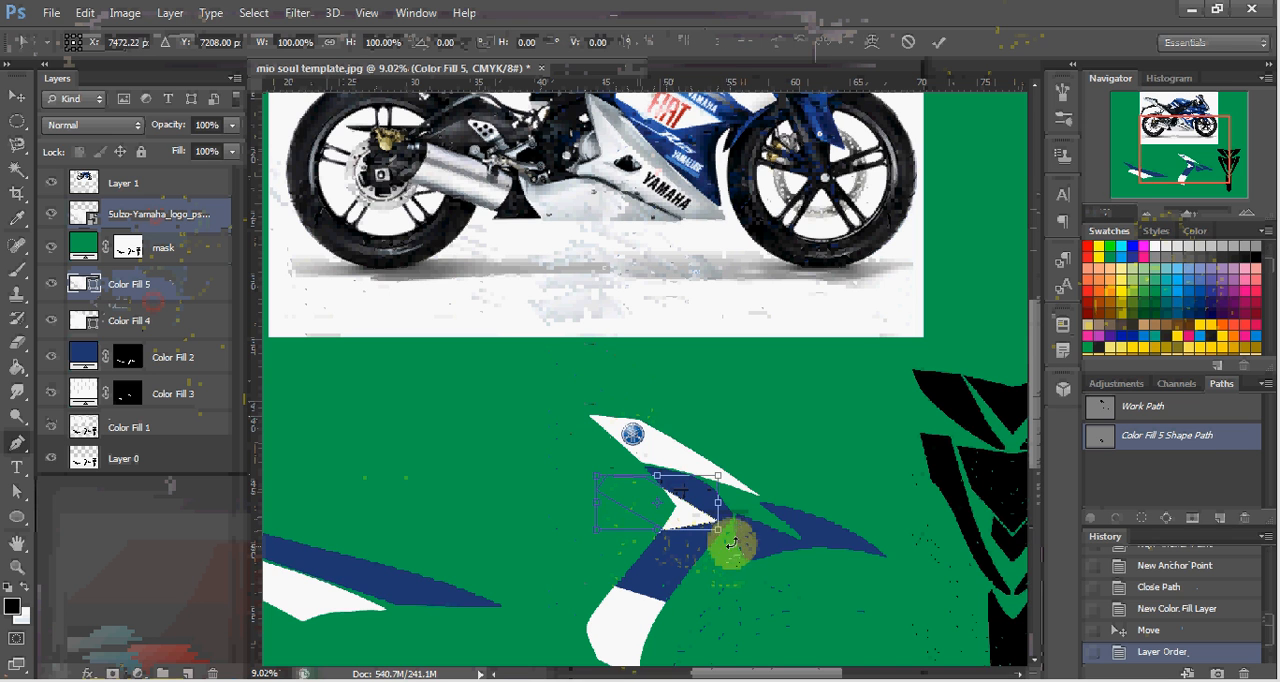
drag(750, 532, 751, 509)
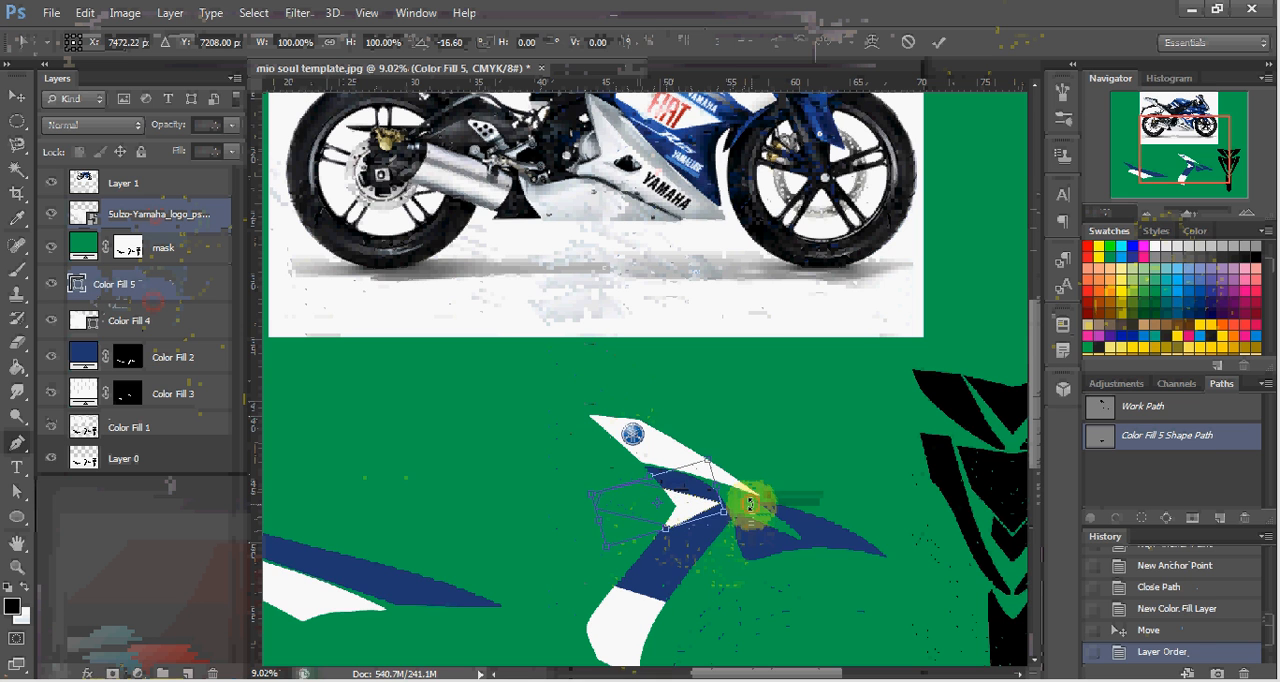
key(Return)
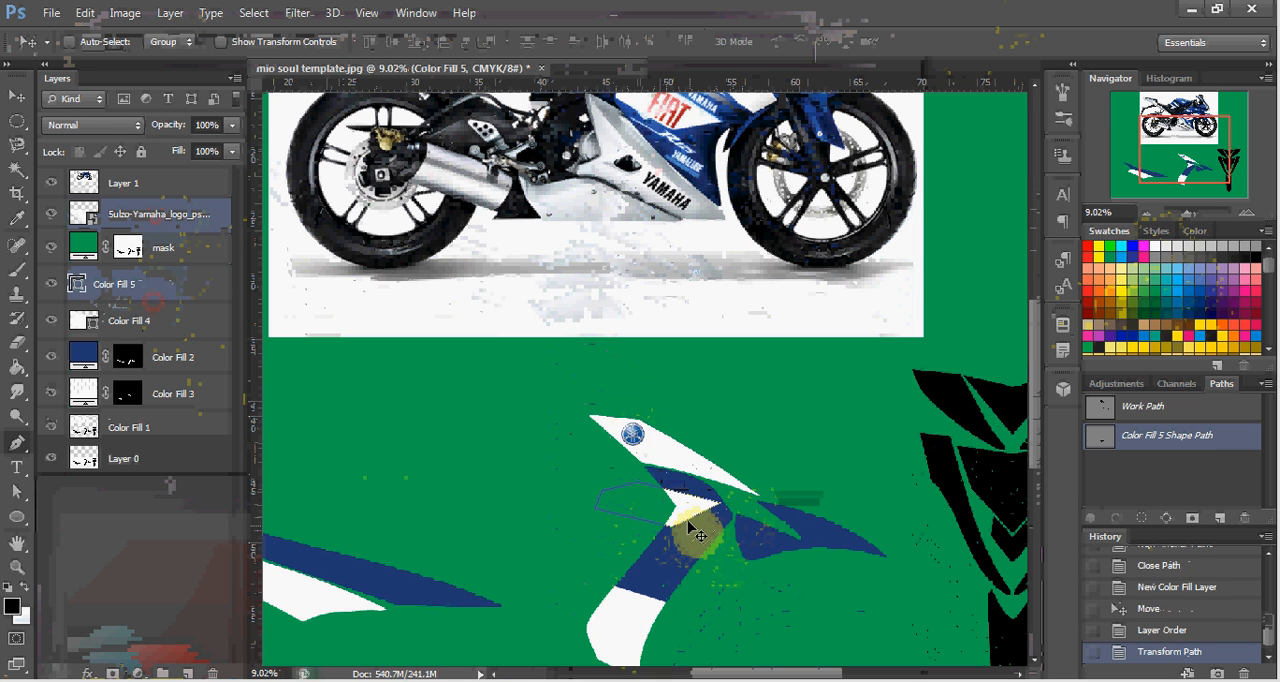
drag(683, 522, 714, 546)
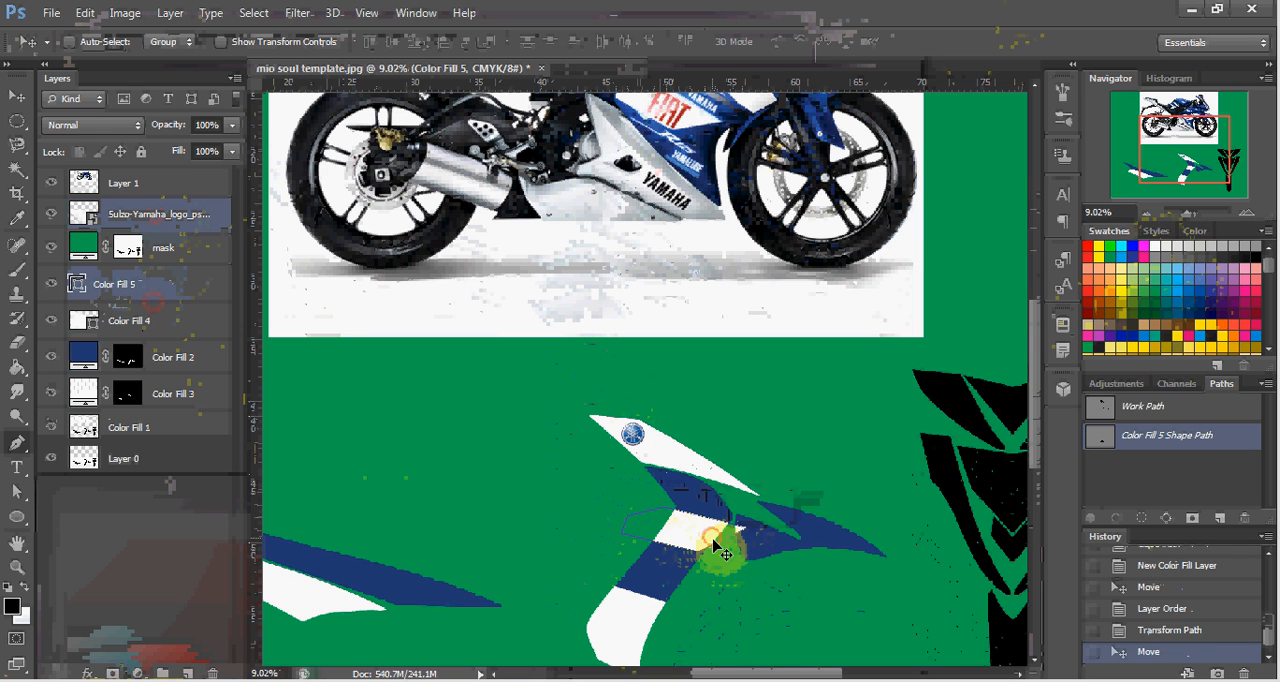
scroll(726, 556, up, 5)
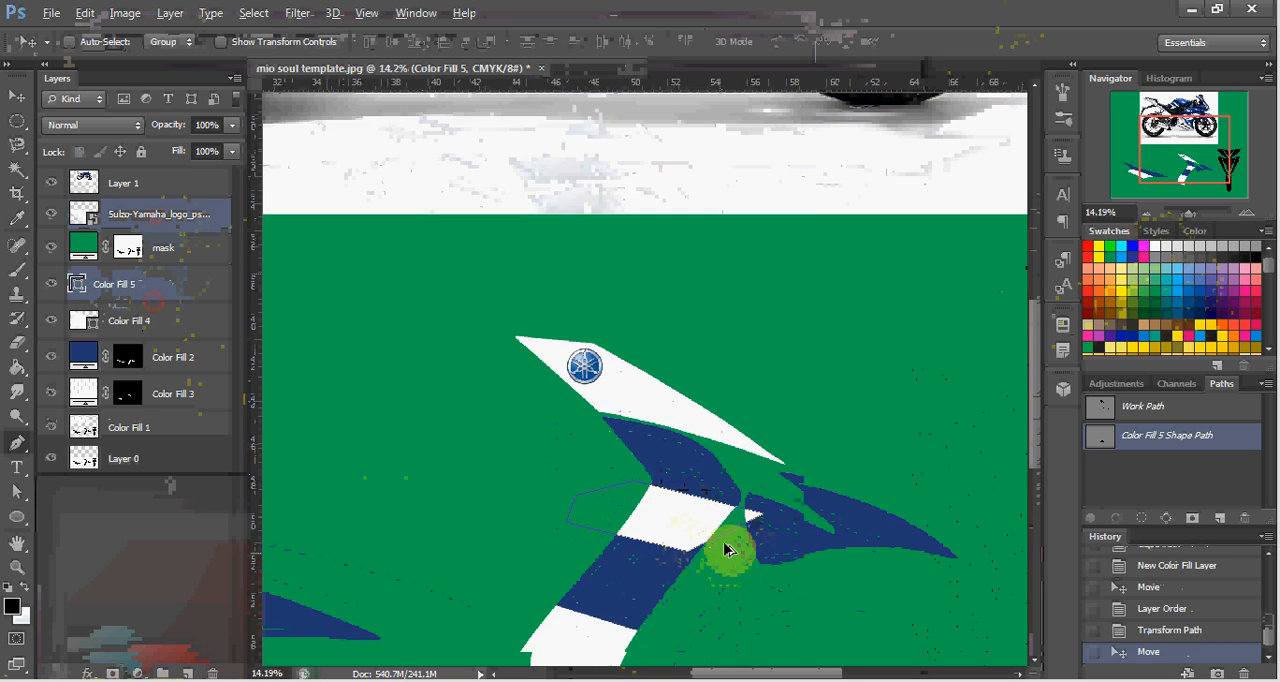
scroll(722, 545, down, 3)
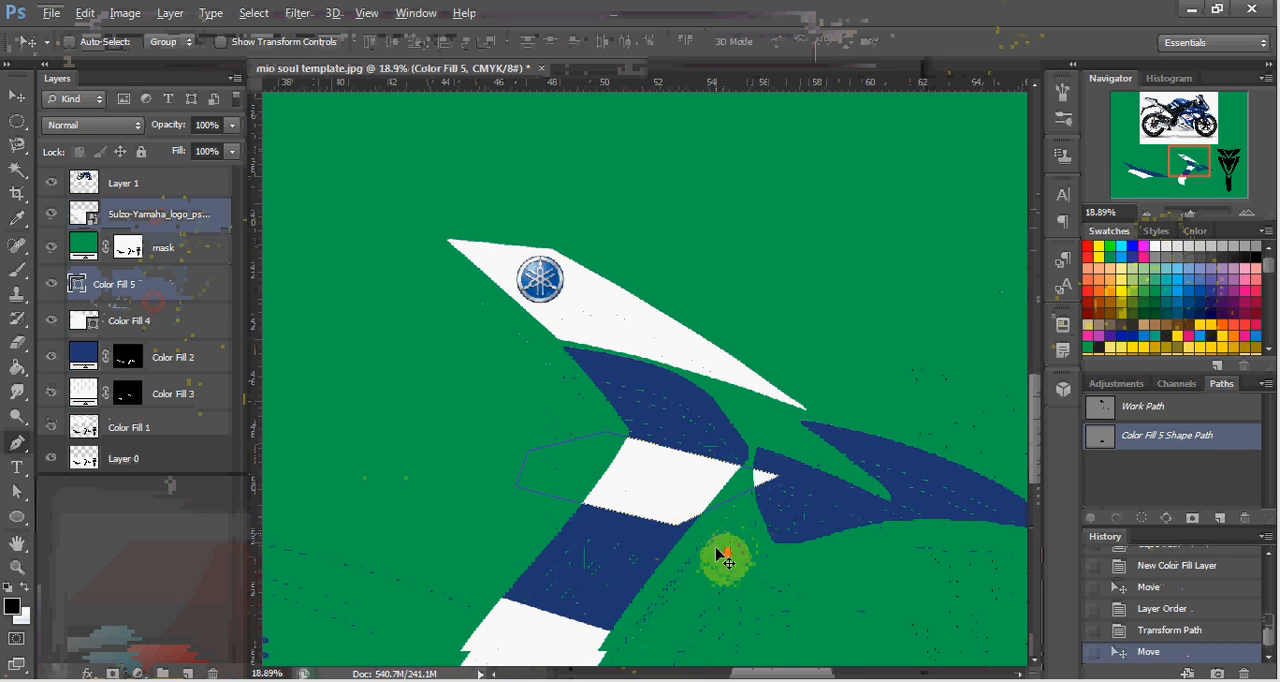
mouse_move(686, 462)
mouse_down()
mouse_move(662, 449)
mouse_move(735, 463)
mouse_move(704, 462)
mouse_up()
Stretch the white panel shape to about 123.5% width, extending its pointed end further into the blue fin section.
key(ctrl+t)
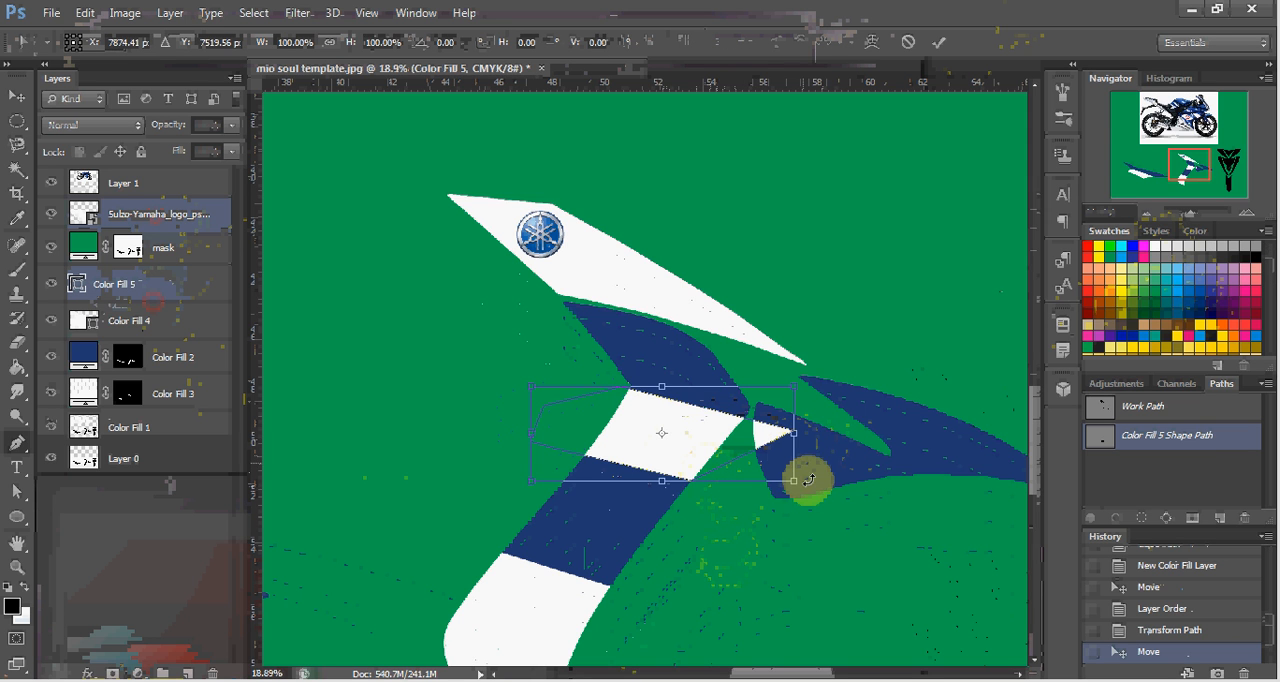
drag(796, 481, 857, 485)
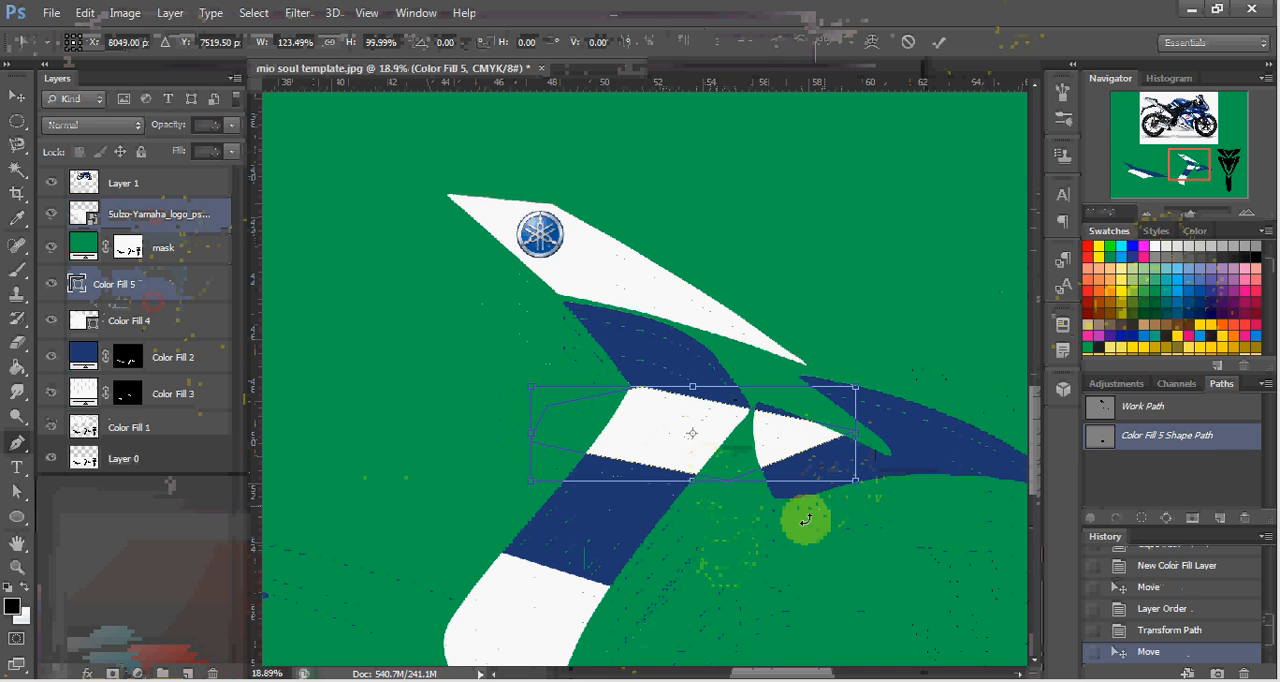
key(Return)
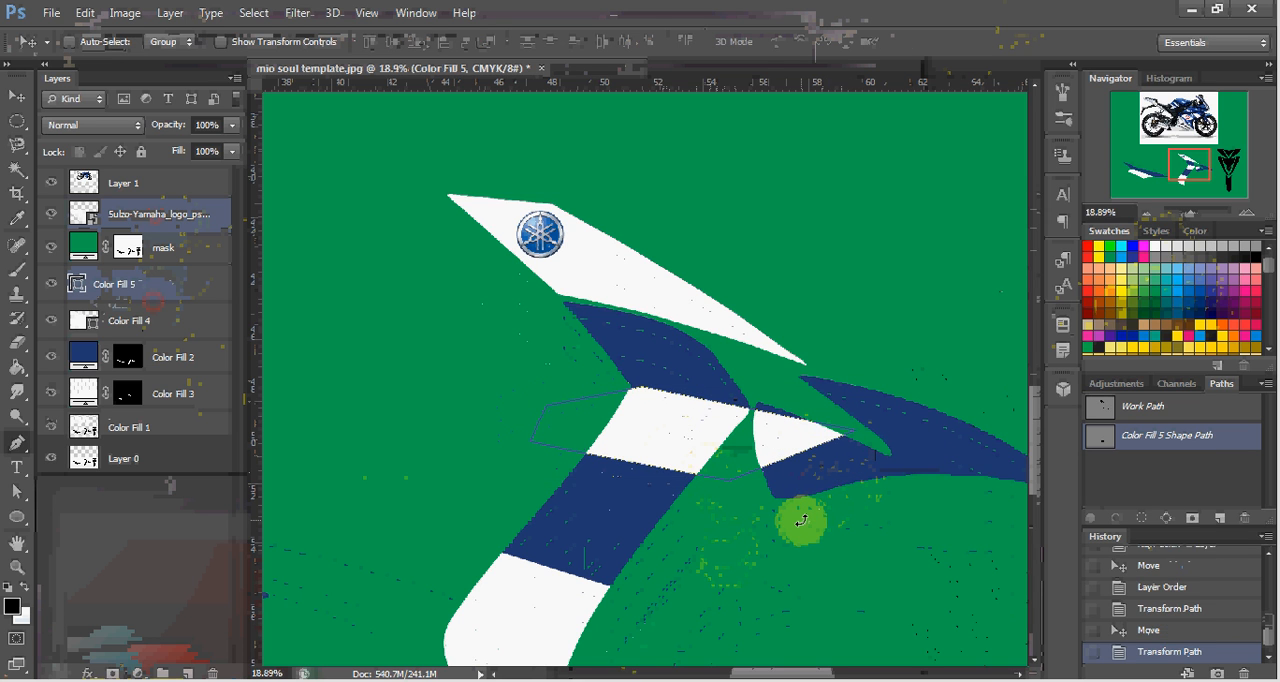
Trace a closed Pen tool path around the fin section holding the white shape's pointed end, and convert the path into a selection.
scroll(678, 516, down, 1)
scroll(673, 500, down, 1)
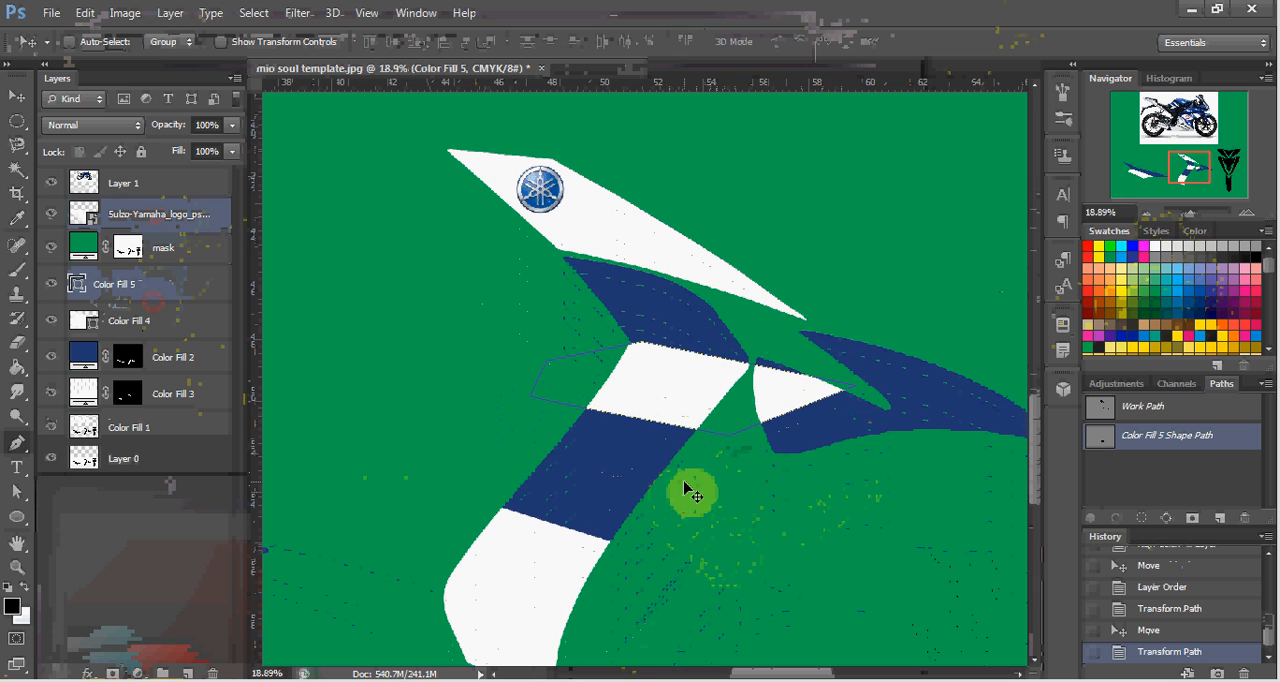
key(p)
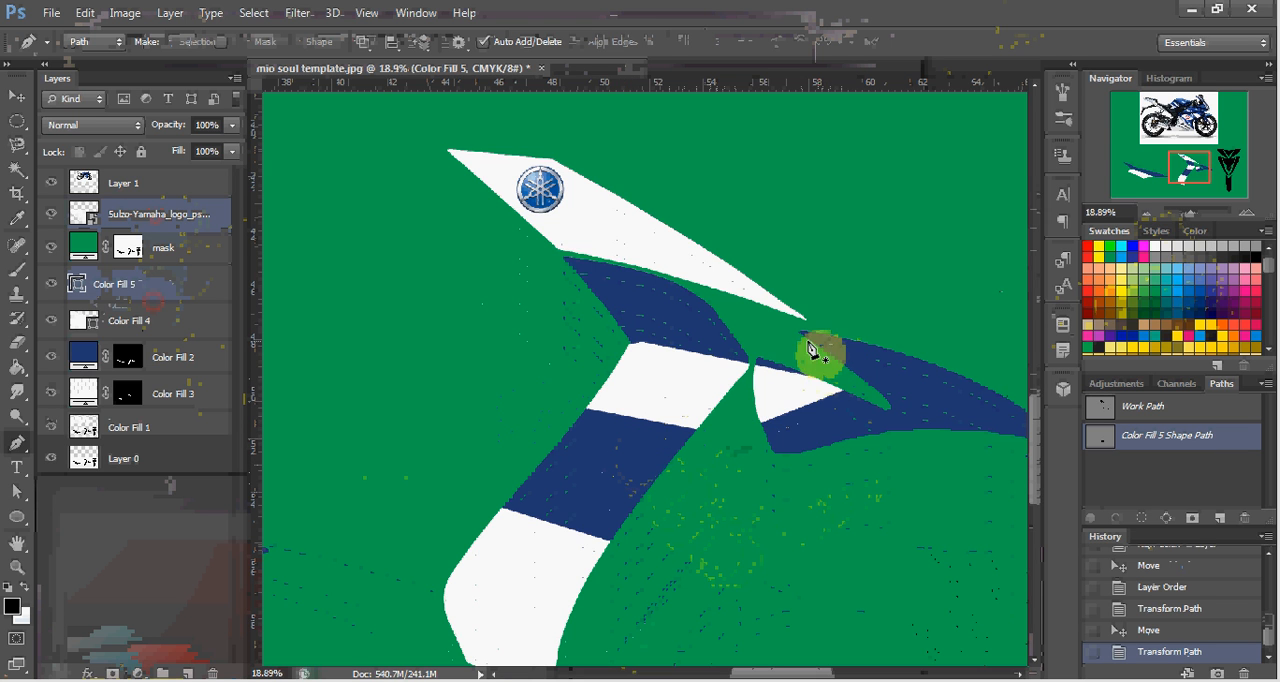
scroll(758, 393, up, 5)
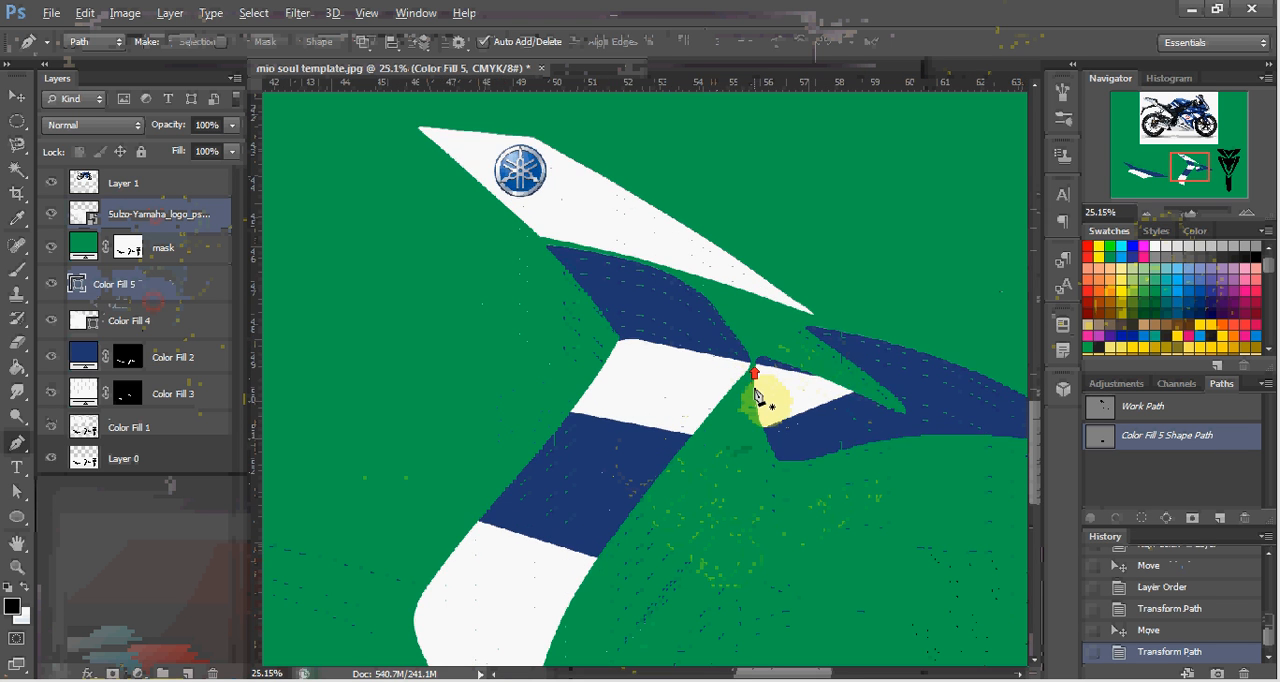
scroll(758, 396, up, 1)
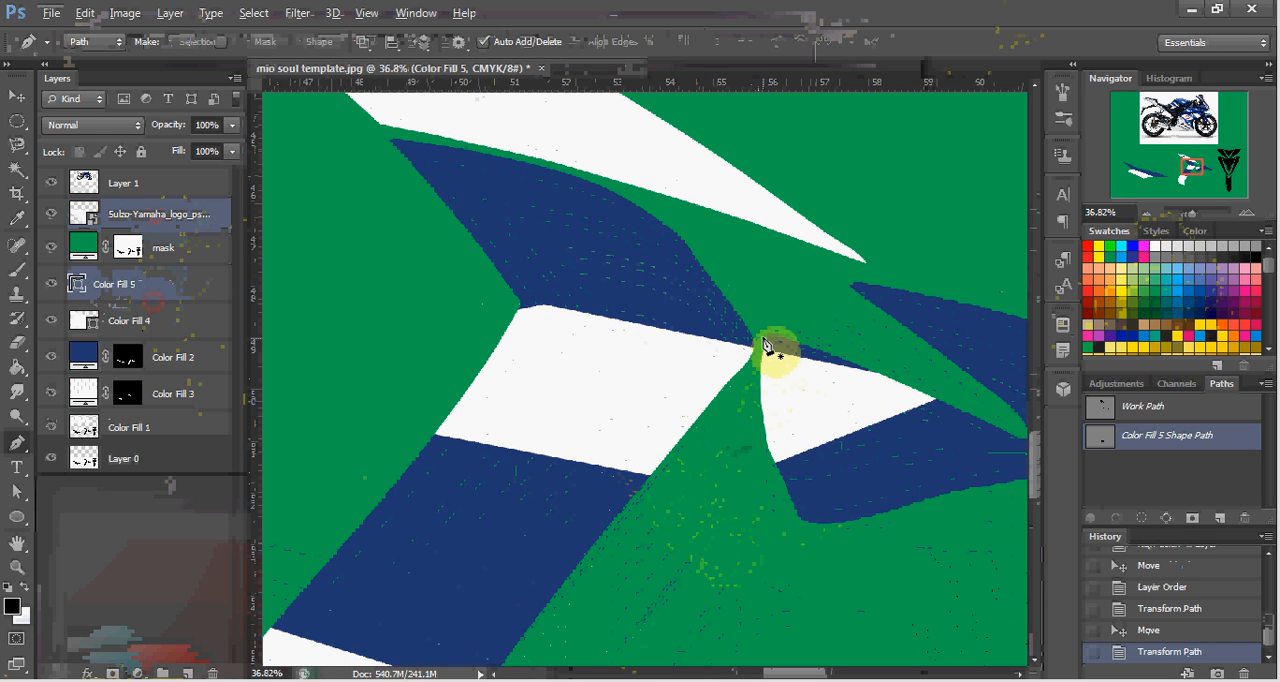
click(755, 322)
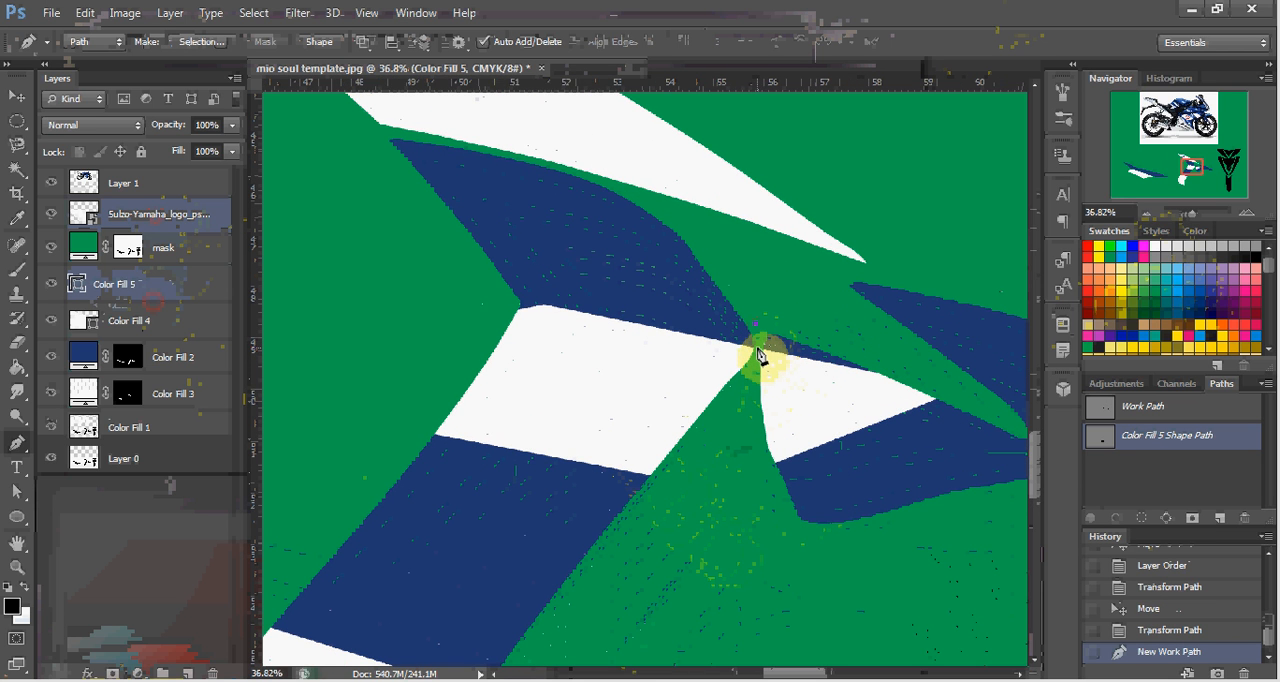
click(748, 516)
click(807, 564)
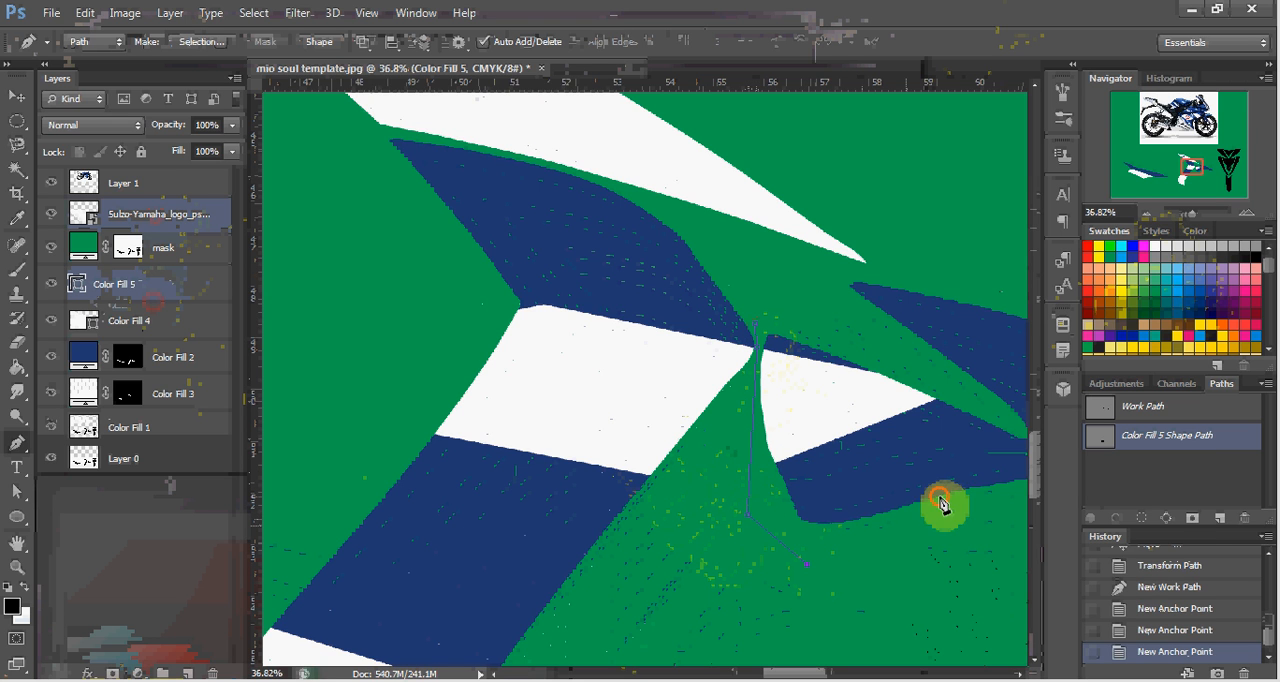
click(937, 494)
click(956, 453)
click(981, 388)
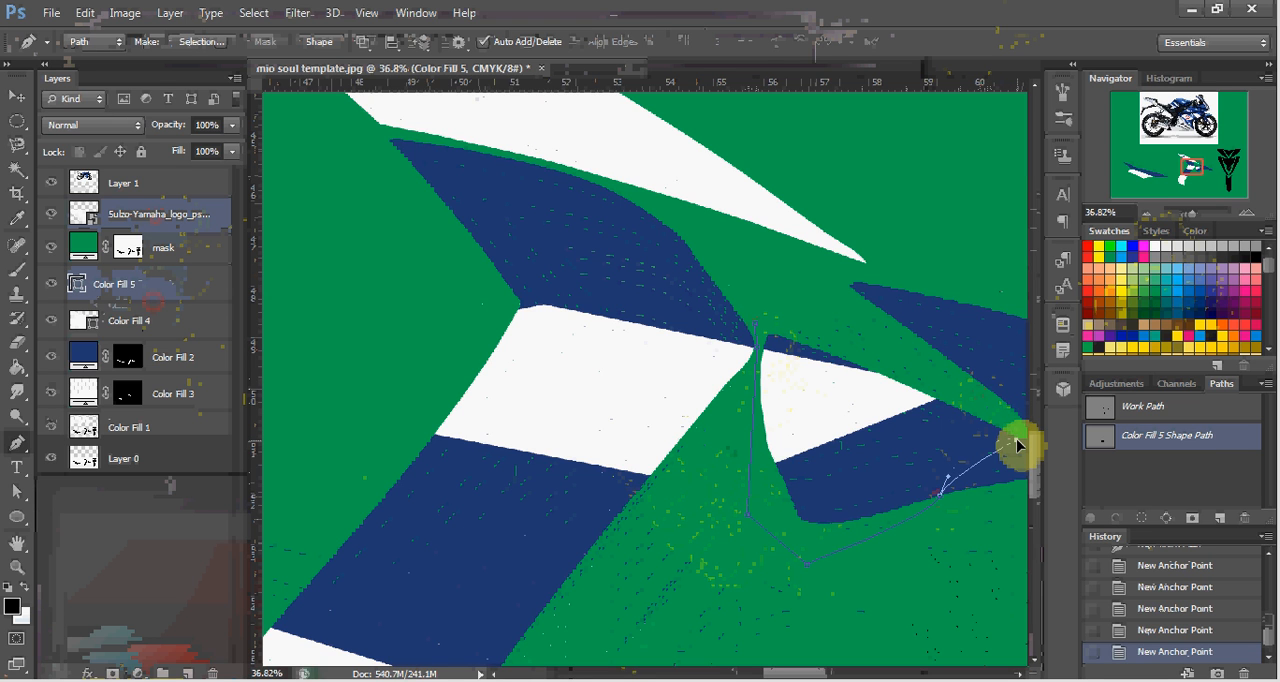
drag(1017, 440, 1018, 440)
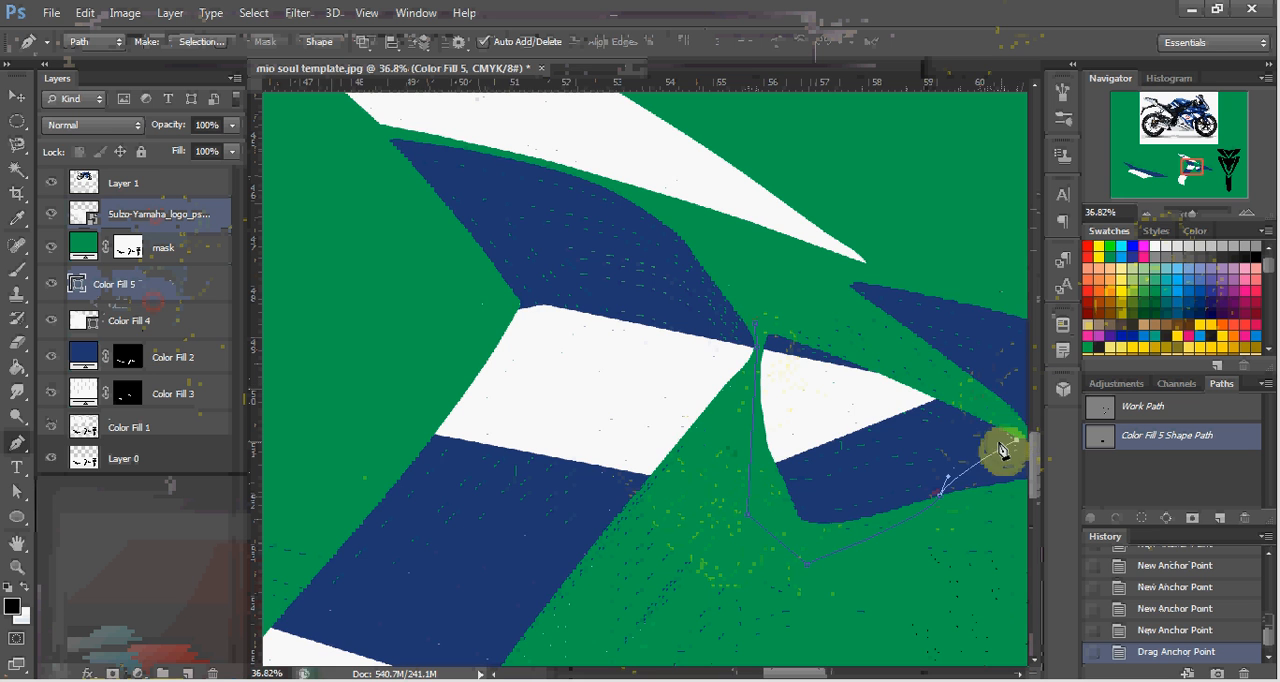
scroll(990, 445, right, 4)
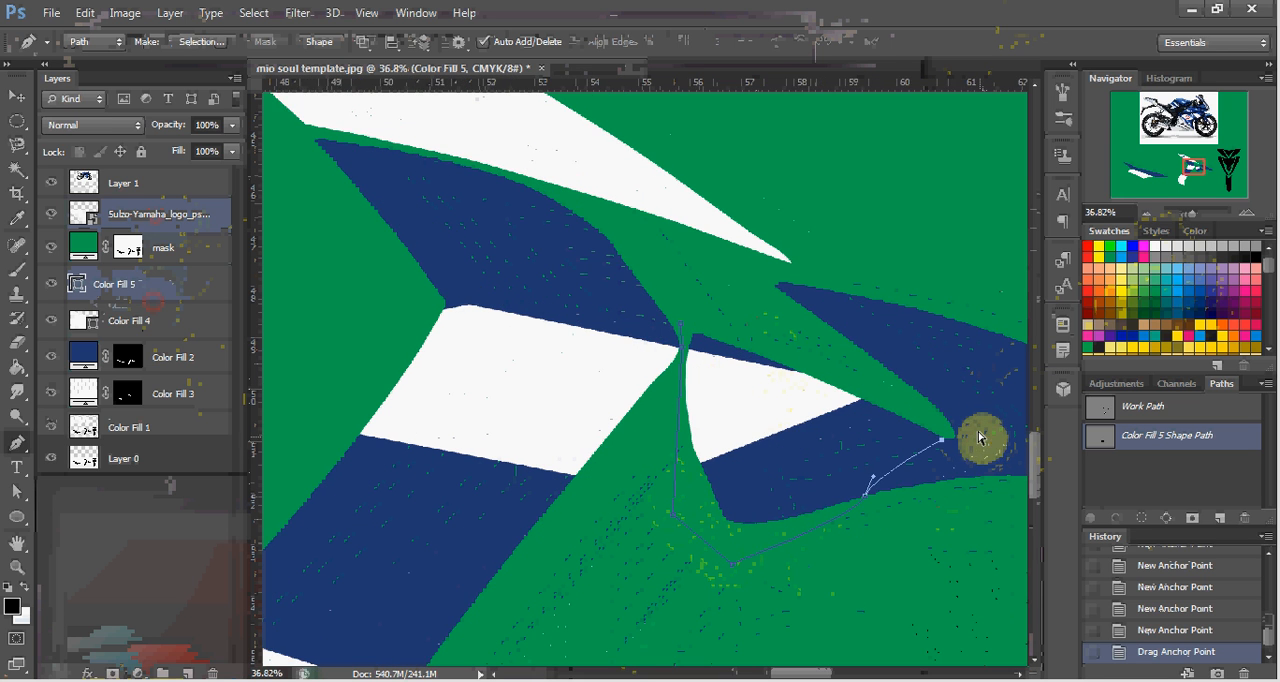
click(963, 362)
click(808, 266)
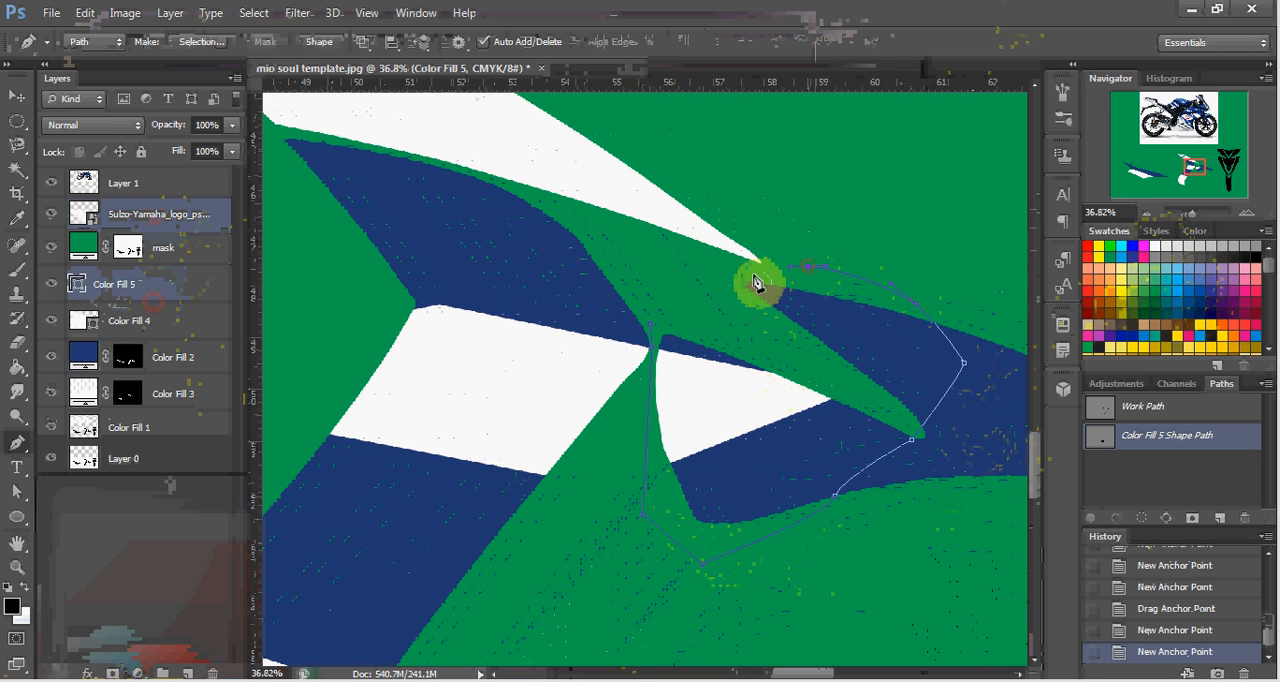
click(753, 279)
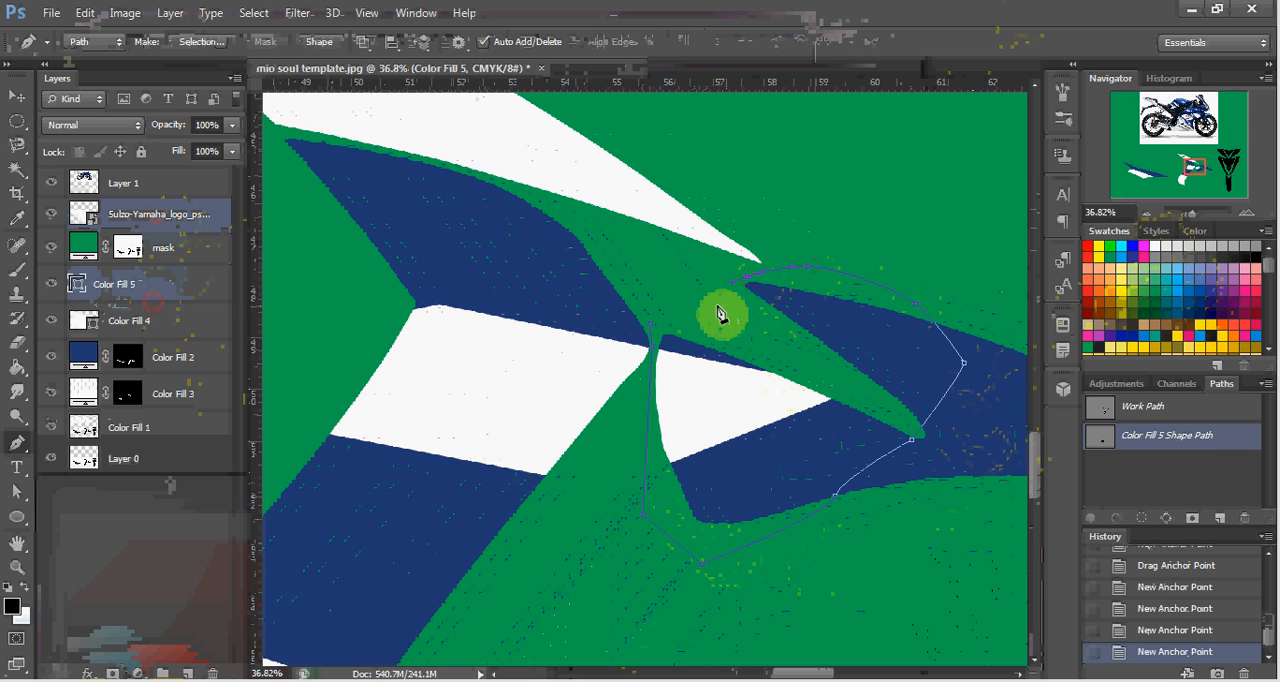
click(651, 333)
right_click(689, 334)
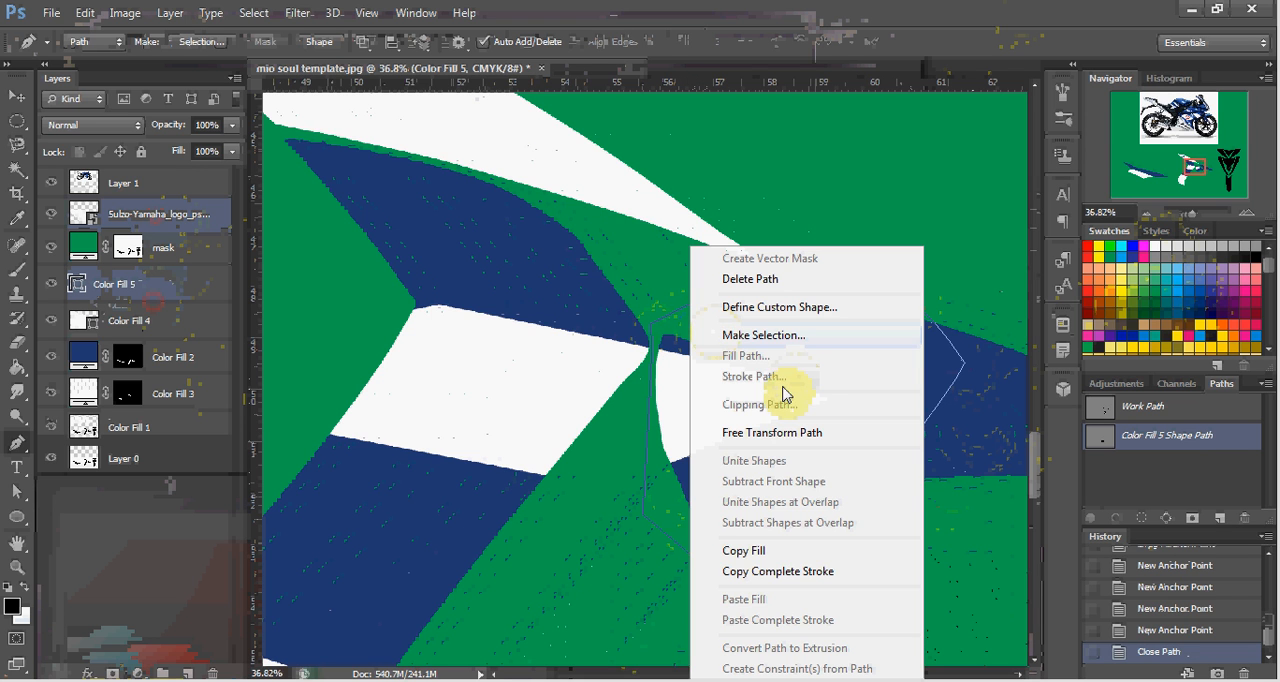
click(763, 337)
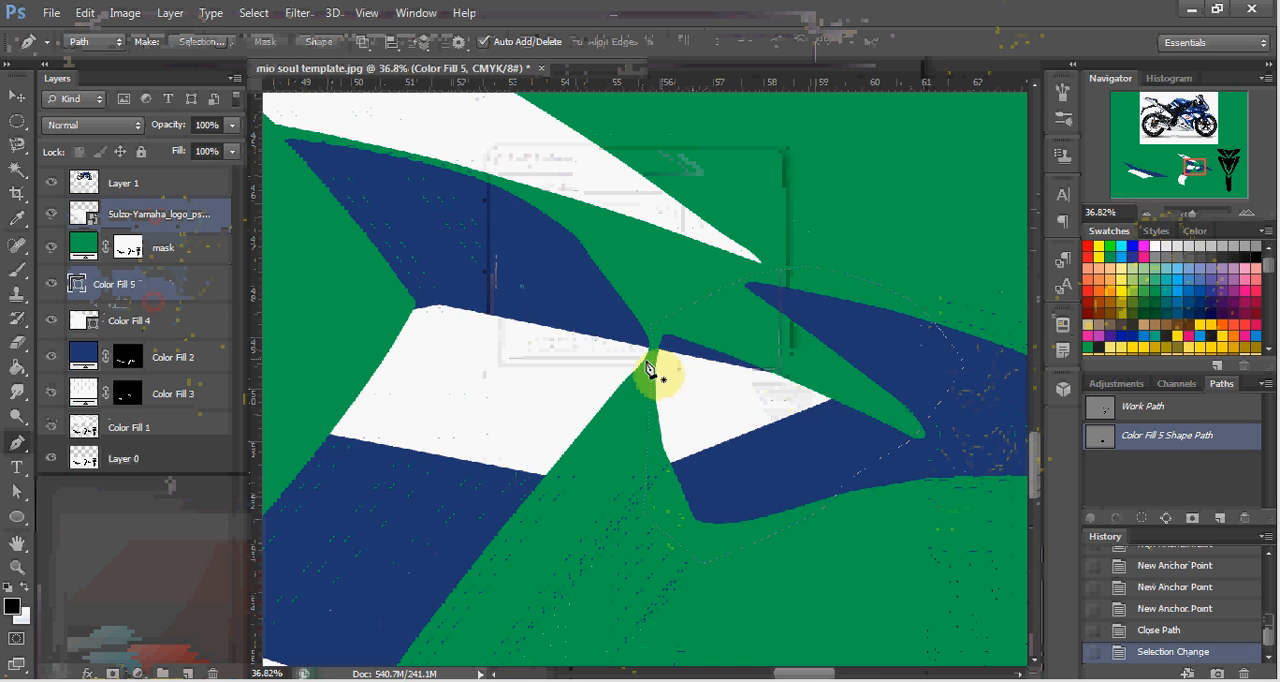
Rasterize the Color Fill 5 layer, clear its white part inside the selection around the fin section, and deselect.
click(163, 321)
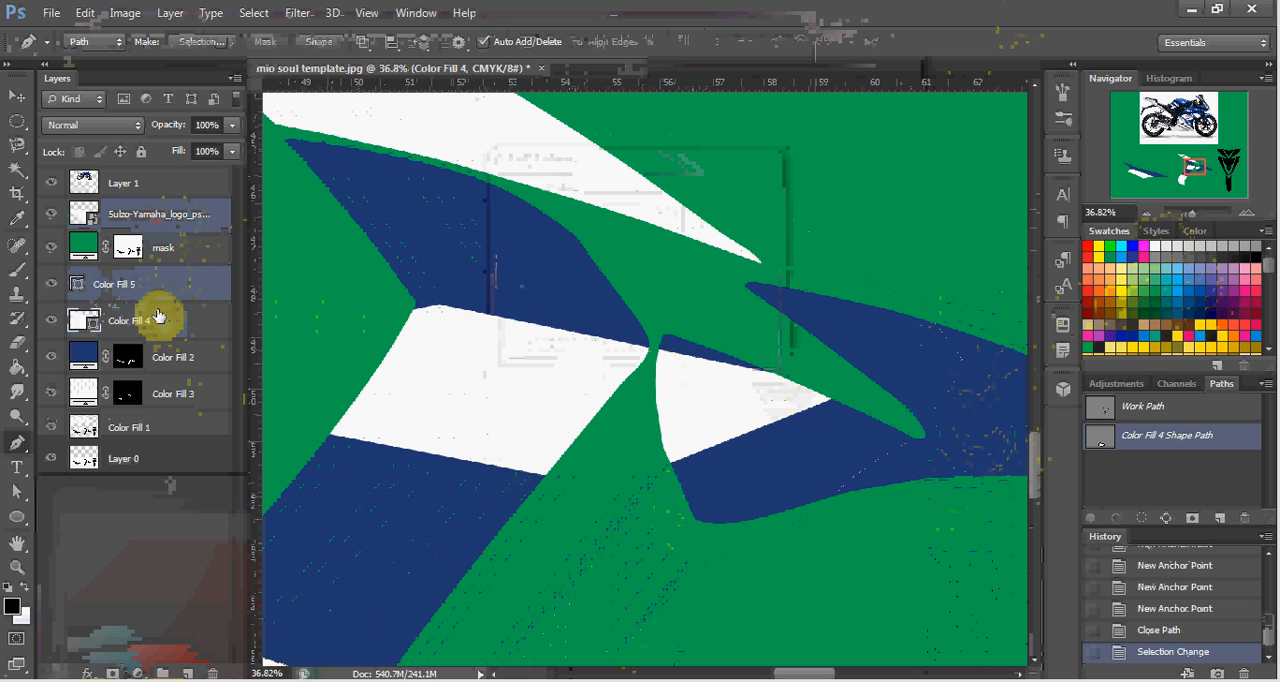
click(128, 297)
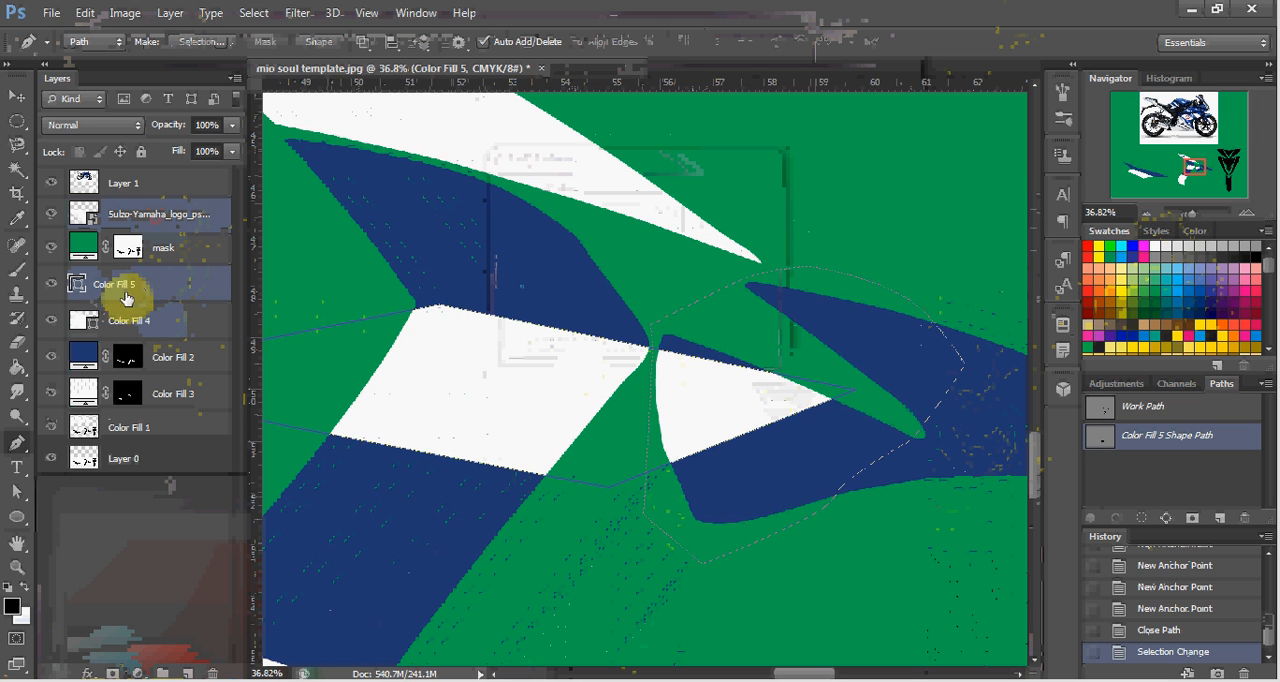
click(51, 288)
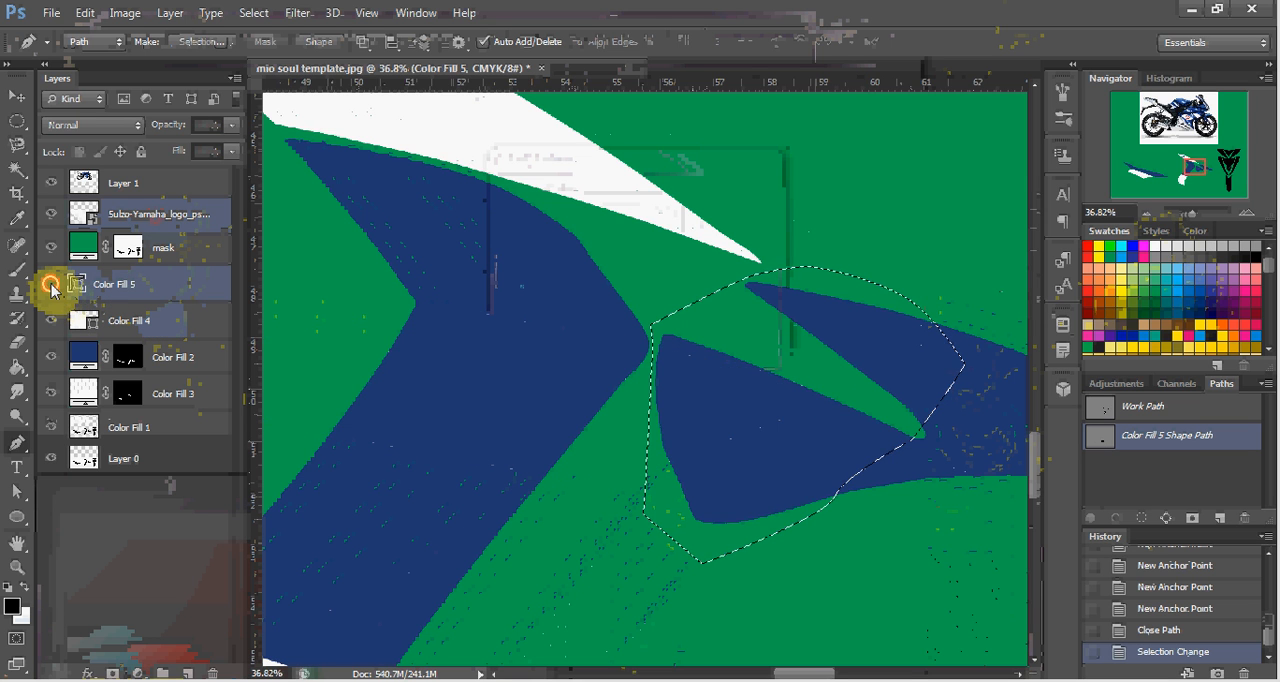
click(51, 288)
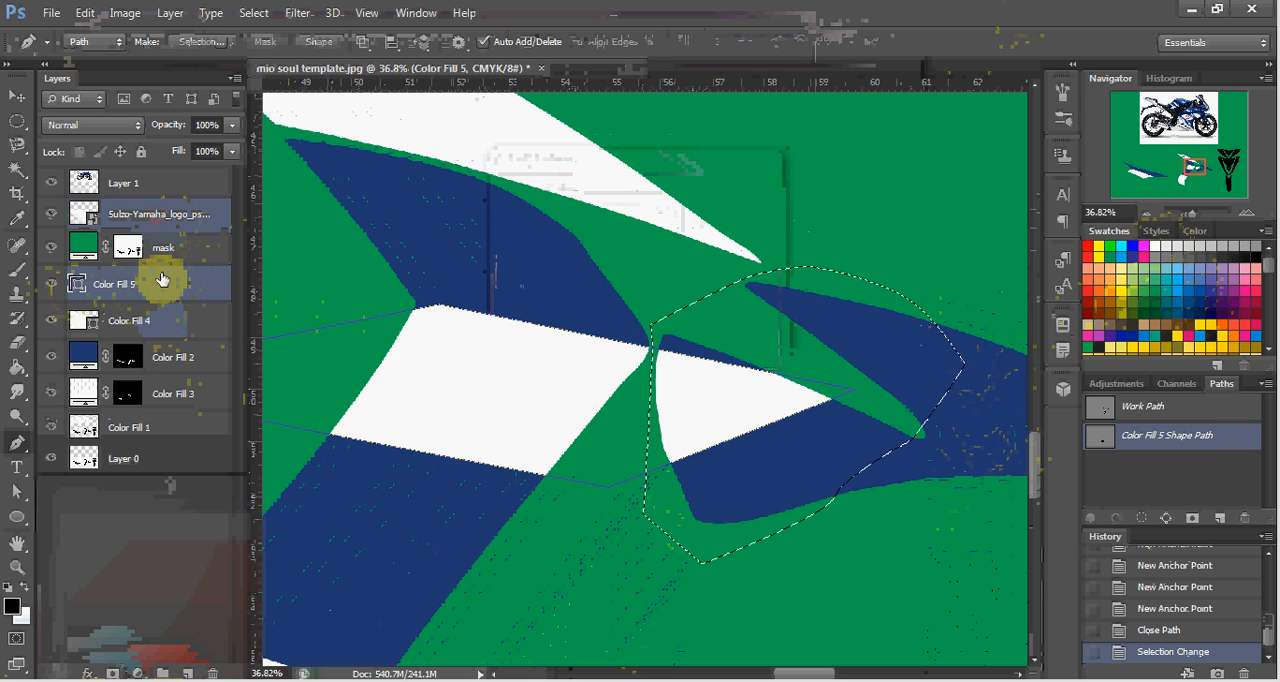
right_click(162, 280)
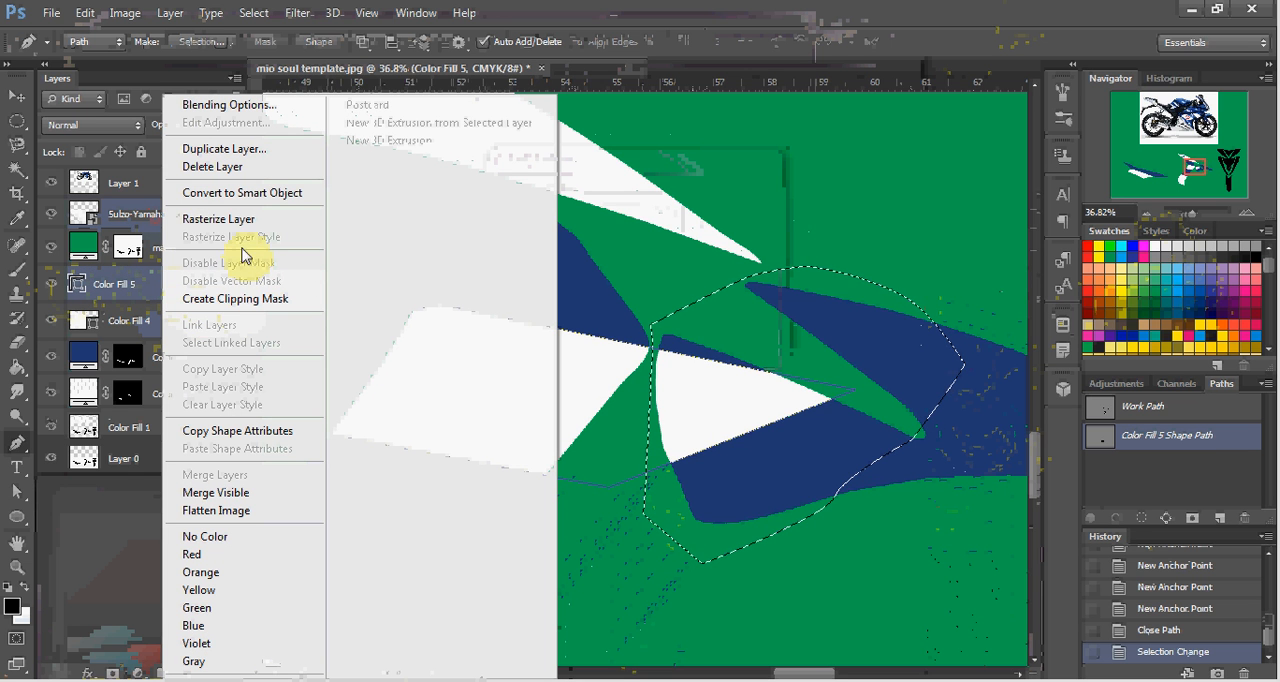
click(245, 228)
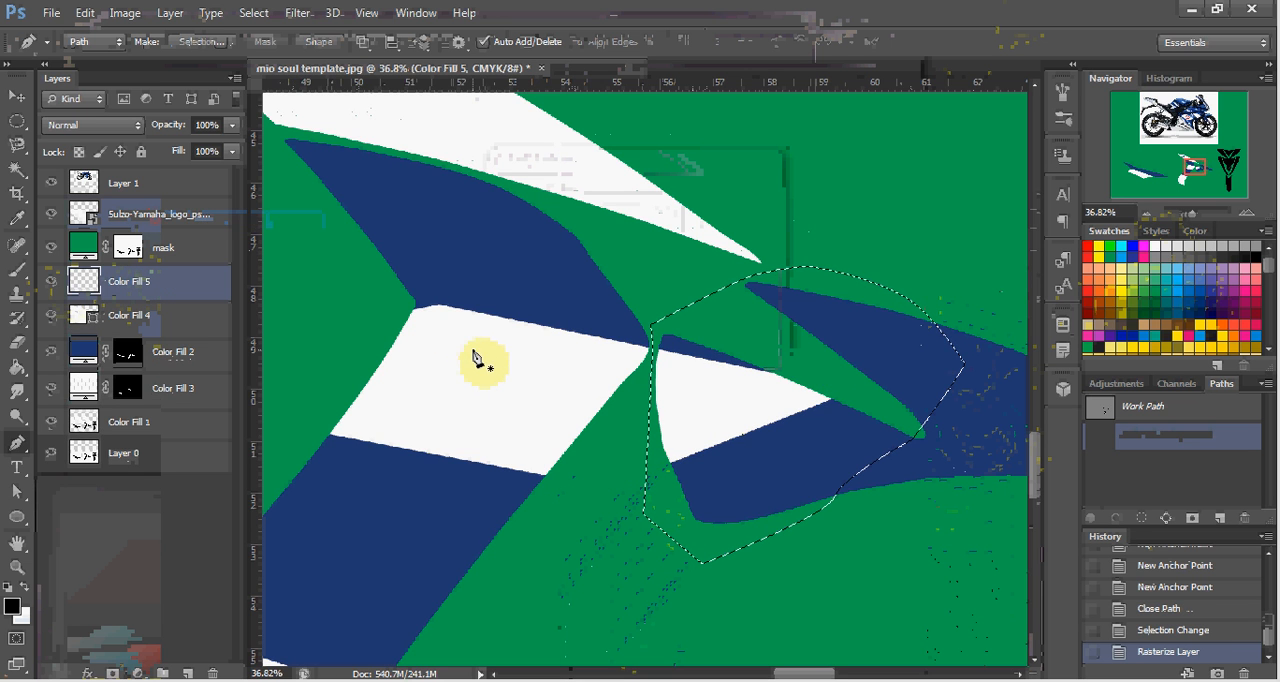
key(Delete)
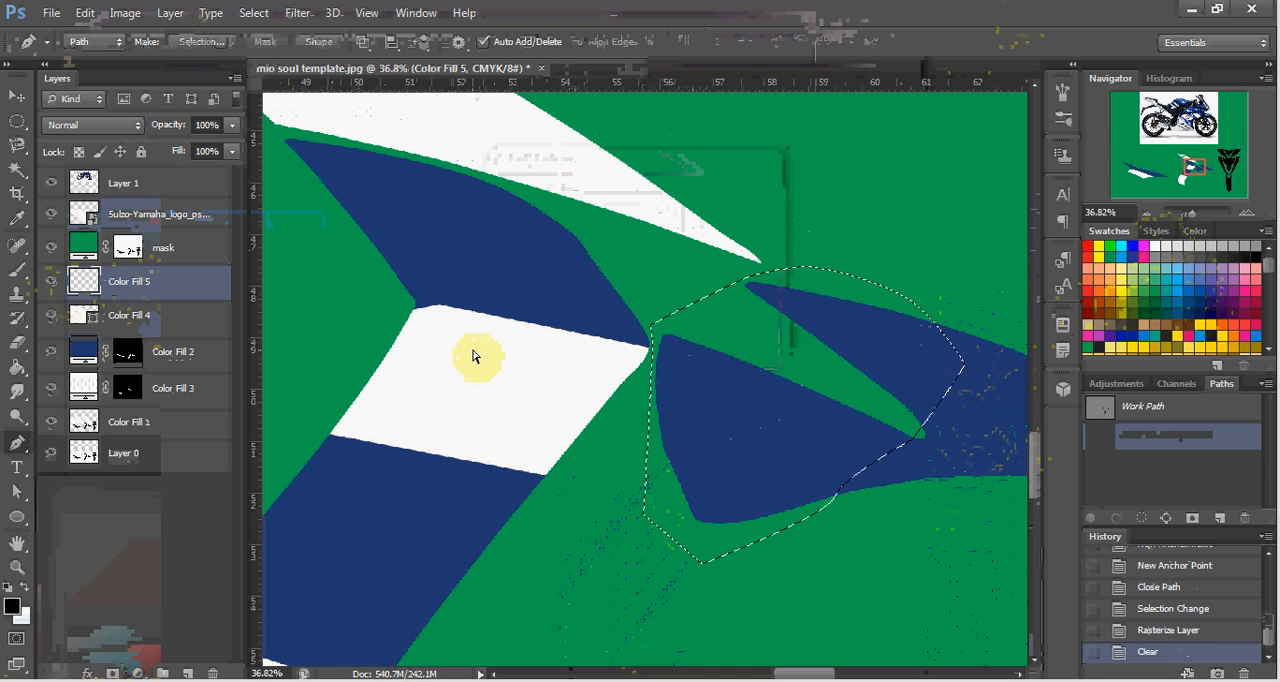
key(ctrl+d)
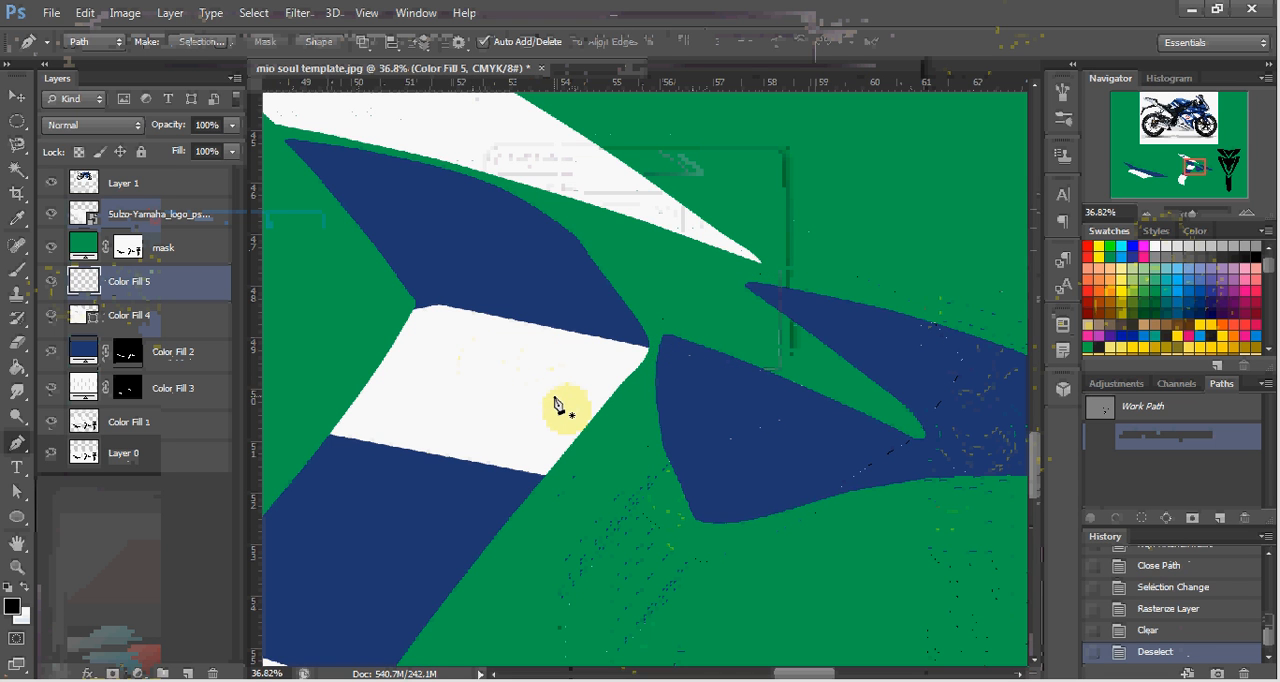
Switch to the Windows Explorer search results for fiat, find the black FIAT logo file "fiat black 3x2", and open it.
key(v)
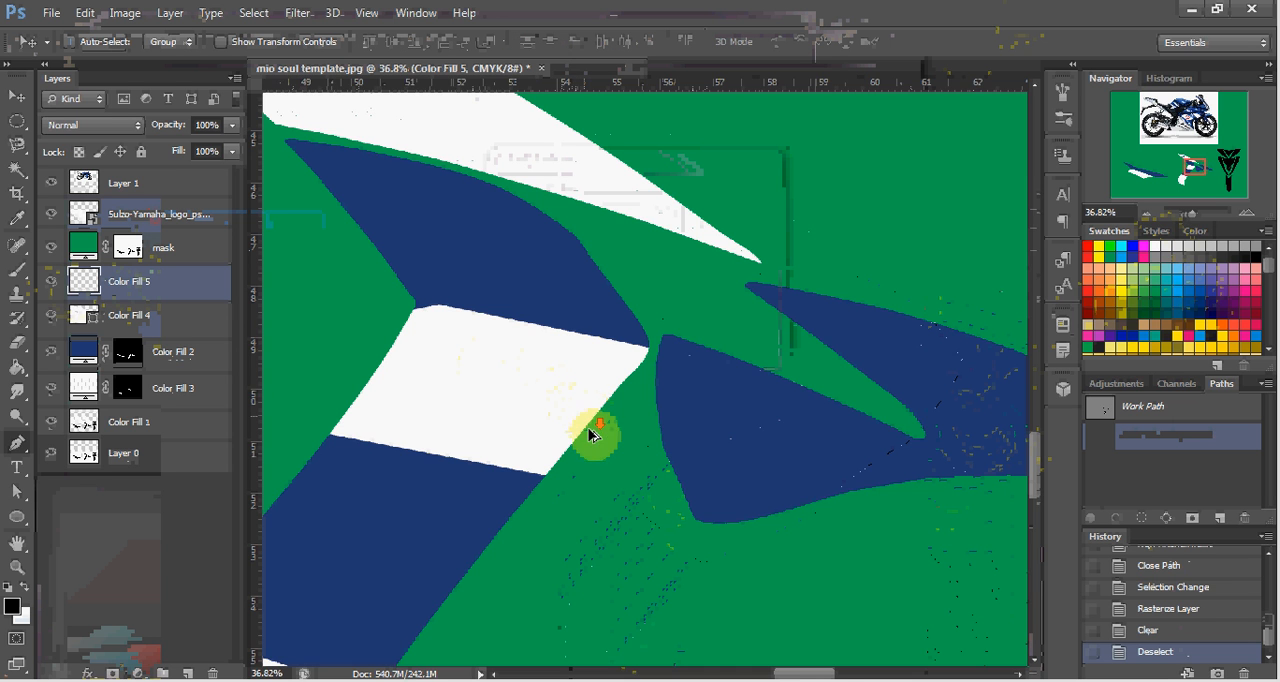
scroll(585, 440, down, 5)
scroll(572, 474, down, 3)
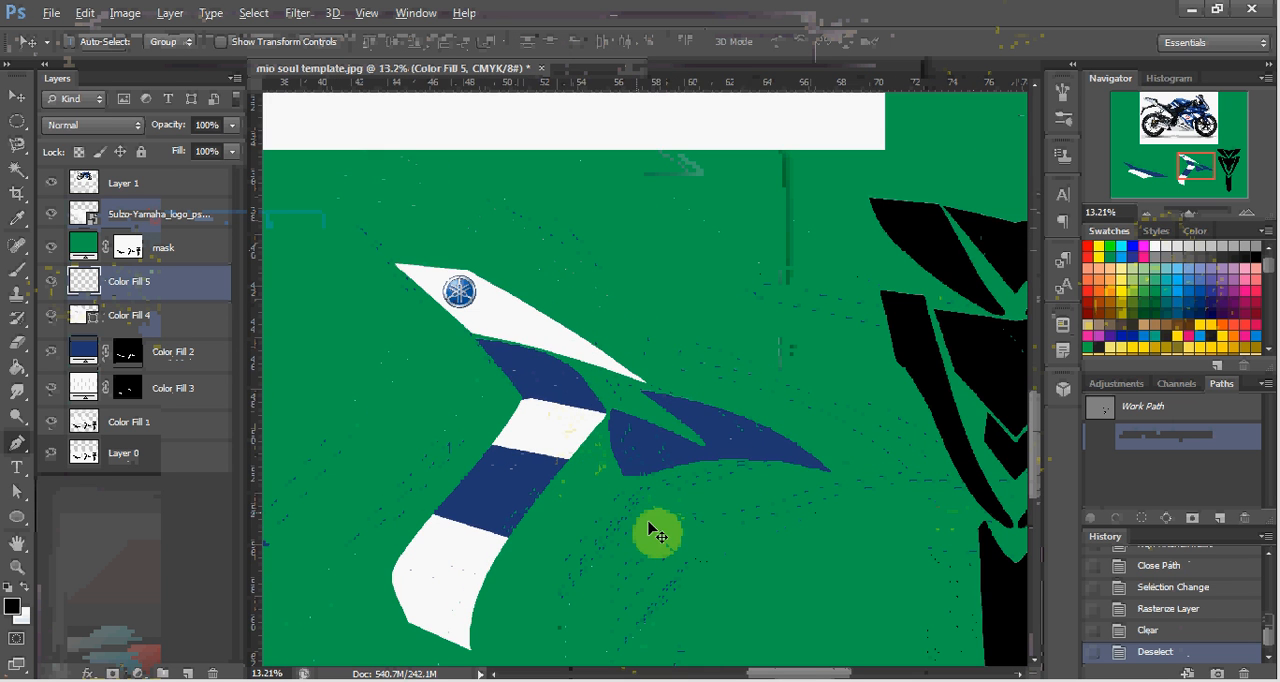
scroll(648, 513, down, 1)
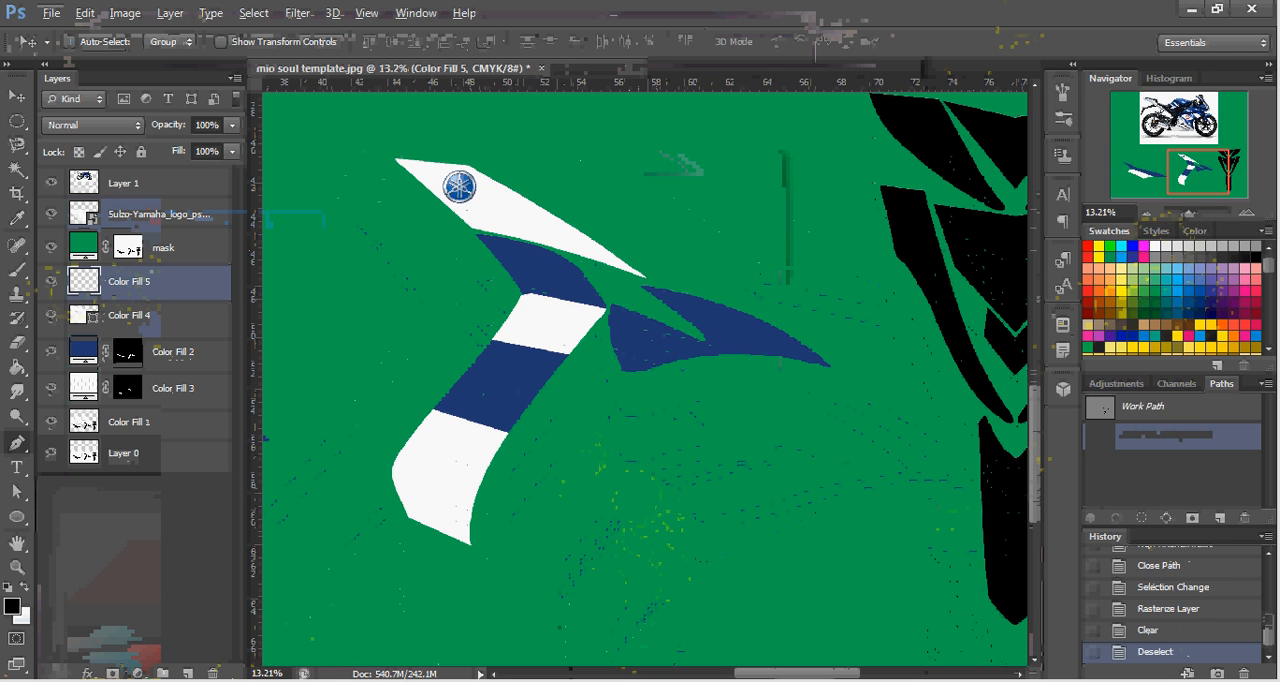
mouse_move(212, 670)
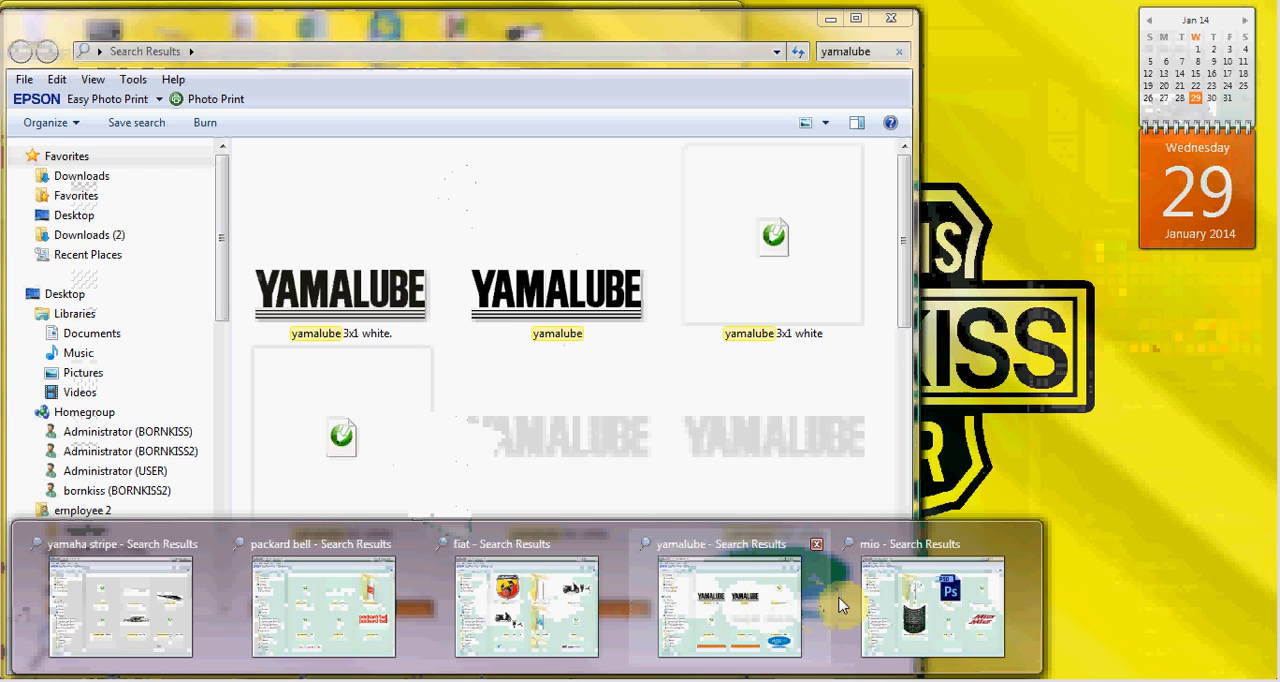
mouse_move(845, 605)
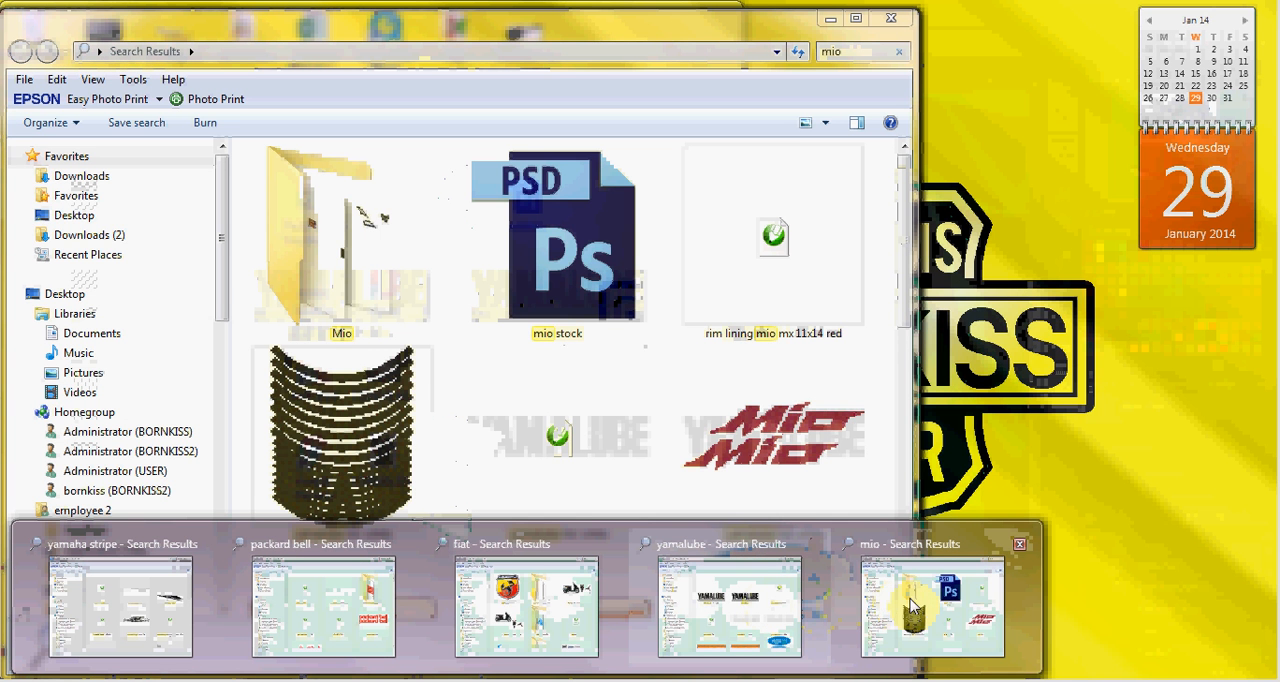
click(503, 614)
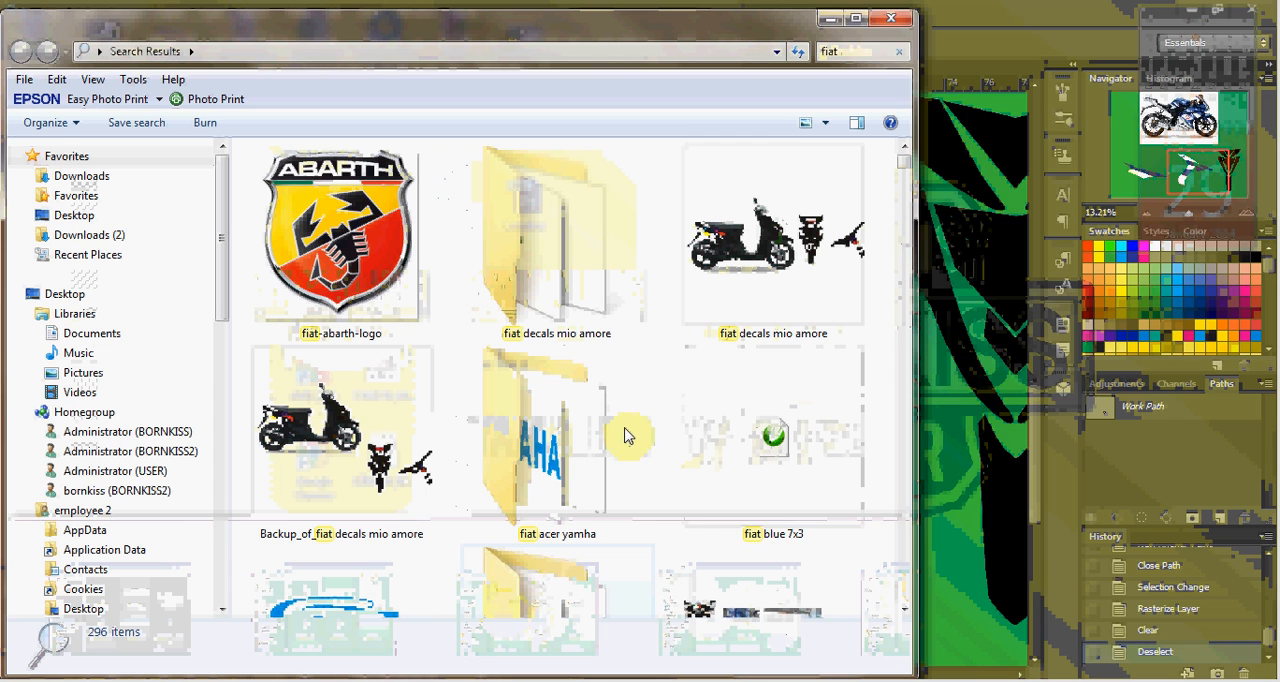
scroll(625, 435, down, 8)
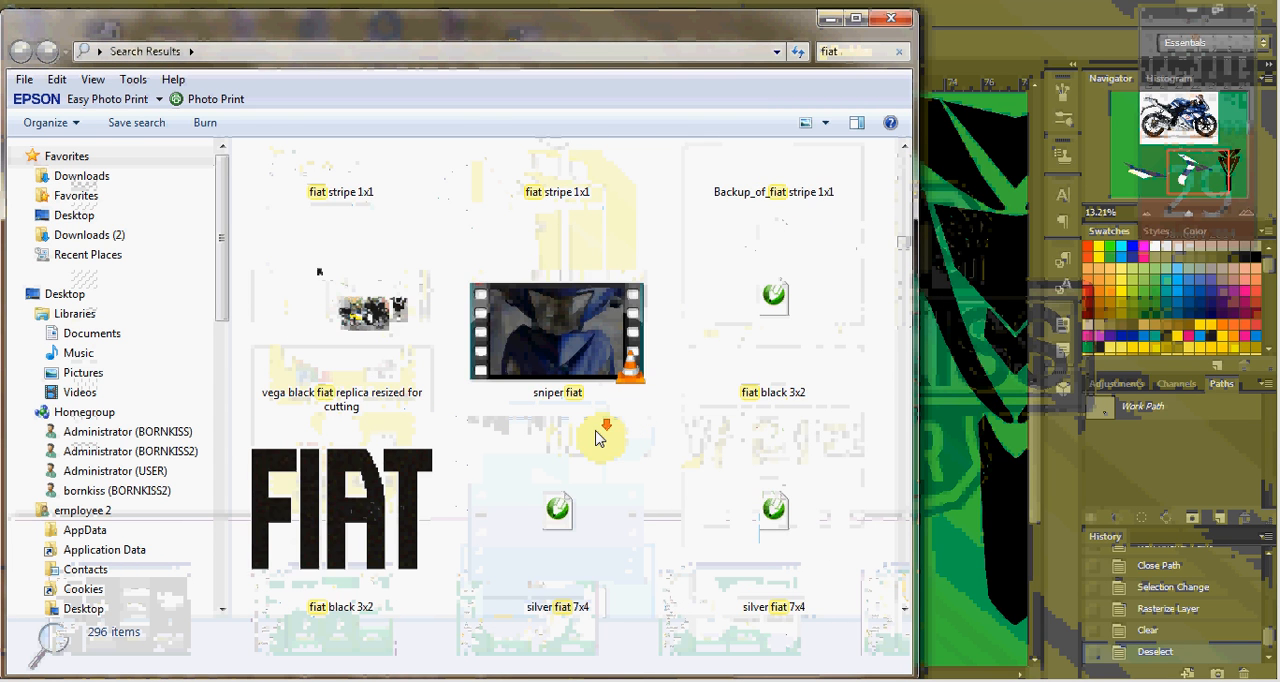
scroll(597, 437, down, 3)
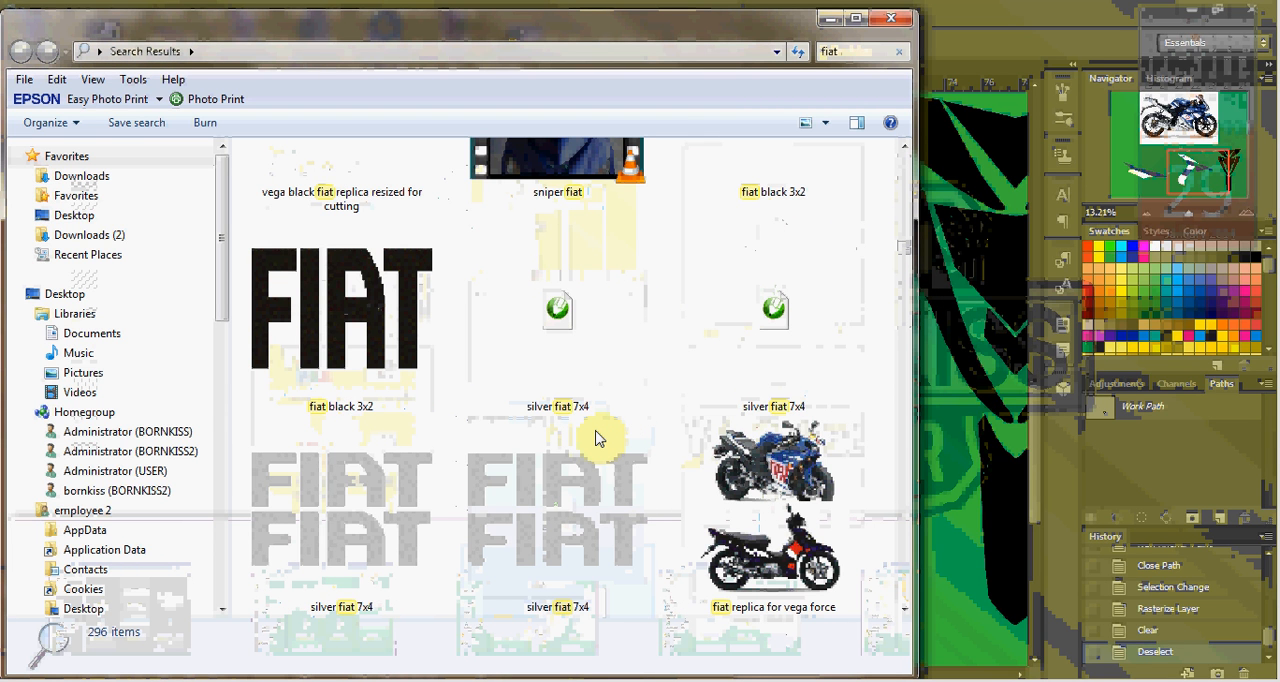
click(402, 385)
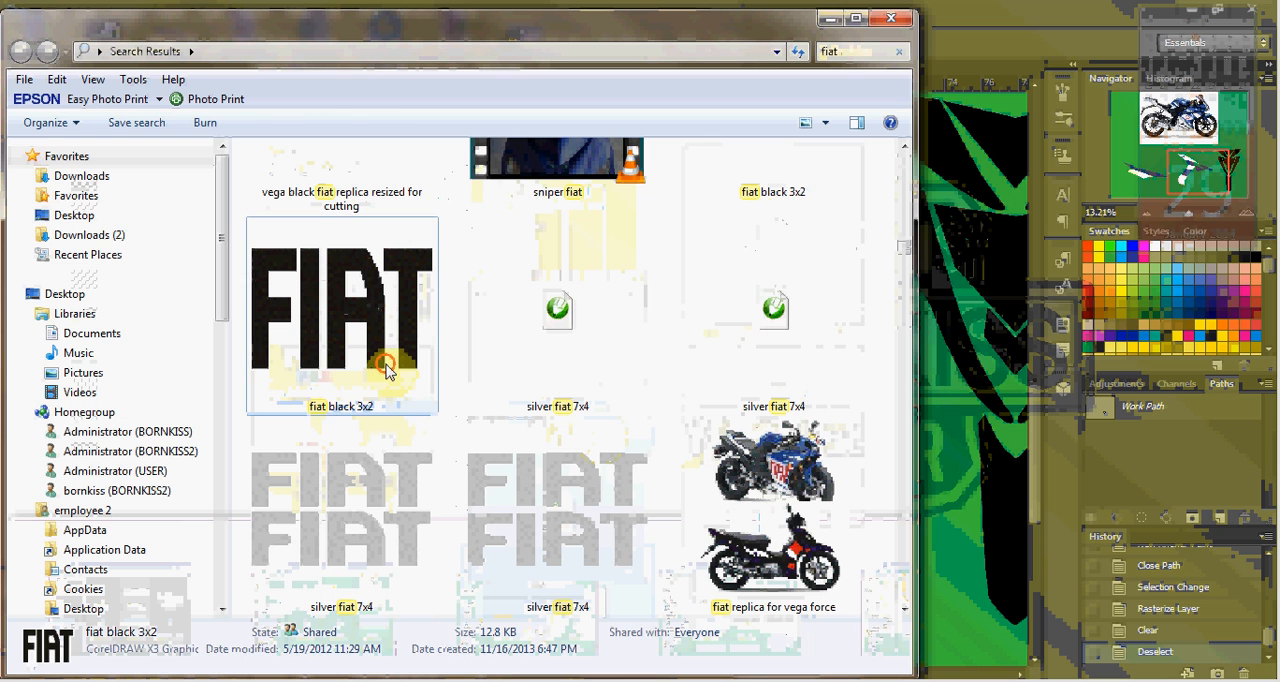
double_click(325, 376)
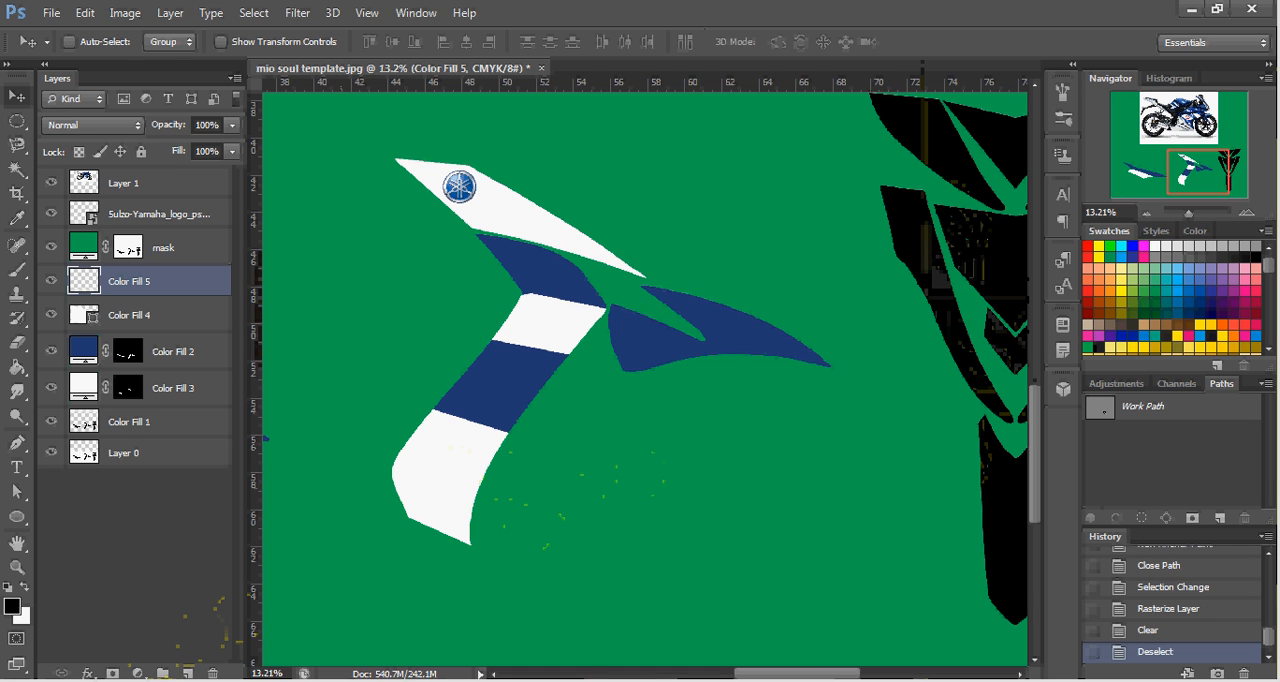
From the Windows Explorer search results for yamaha stripe, place the "yamaha stripe" artwork into the Mio Soul template in Photoshop.
scroll(584, 321, up, 3)
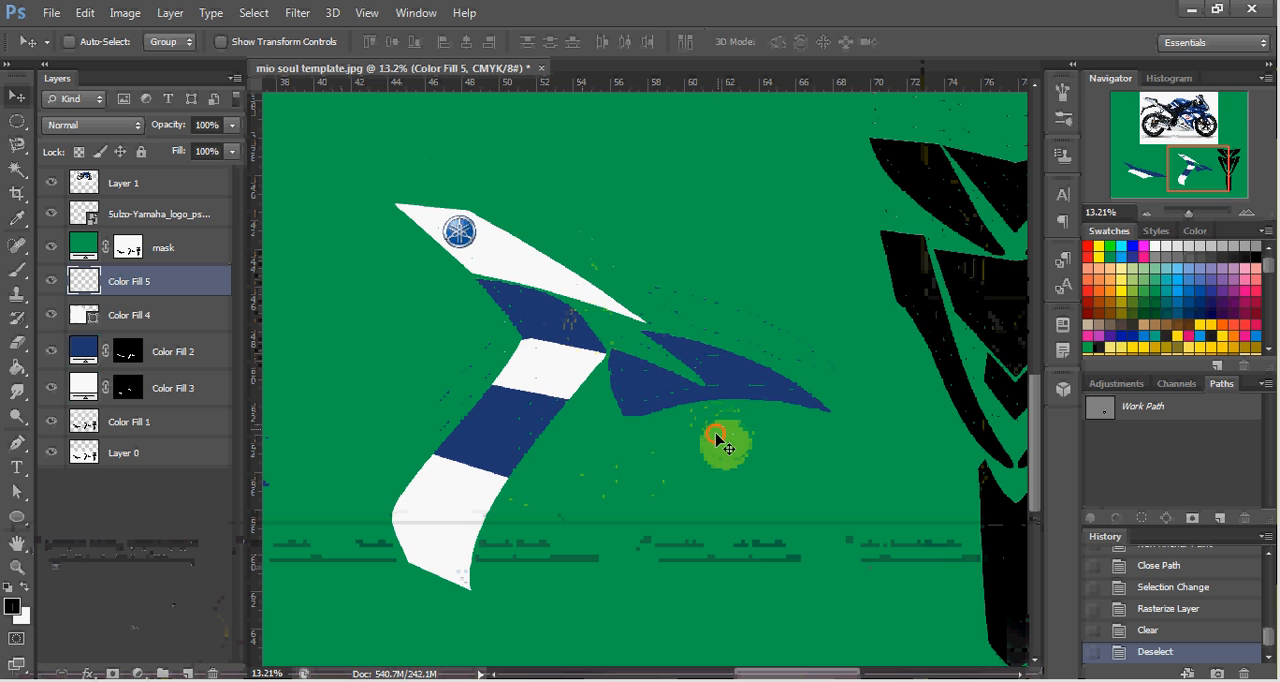
scroll(620, 400, up, 10)
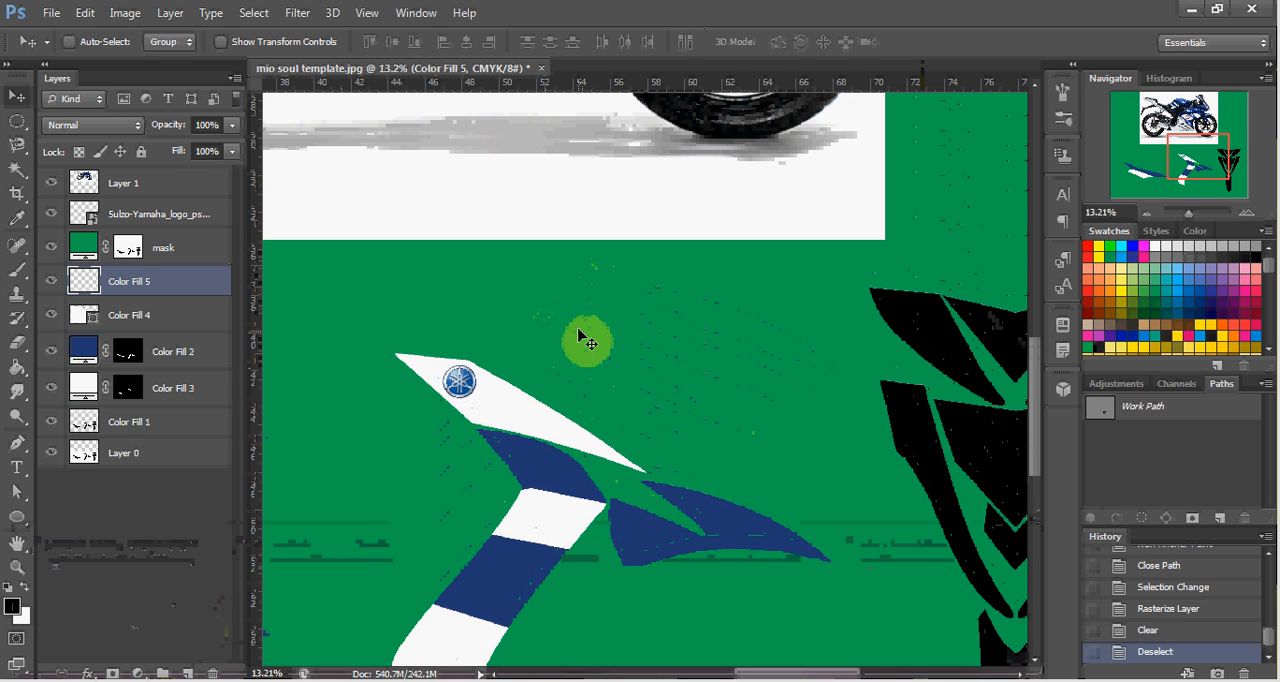
scroll(597, 340, down, 2)
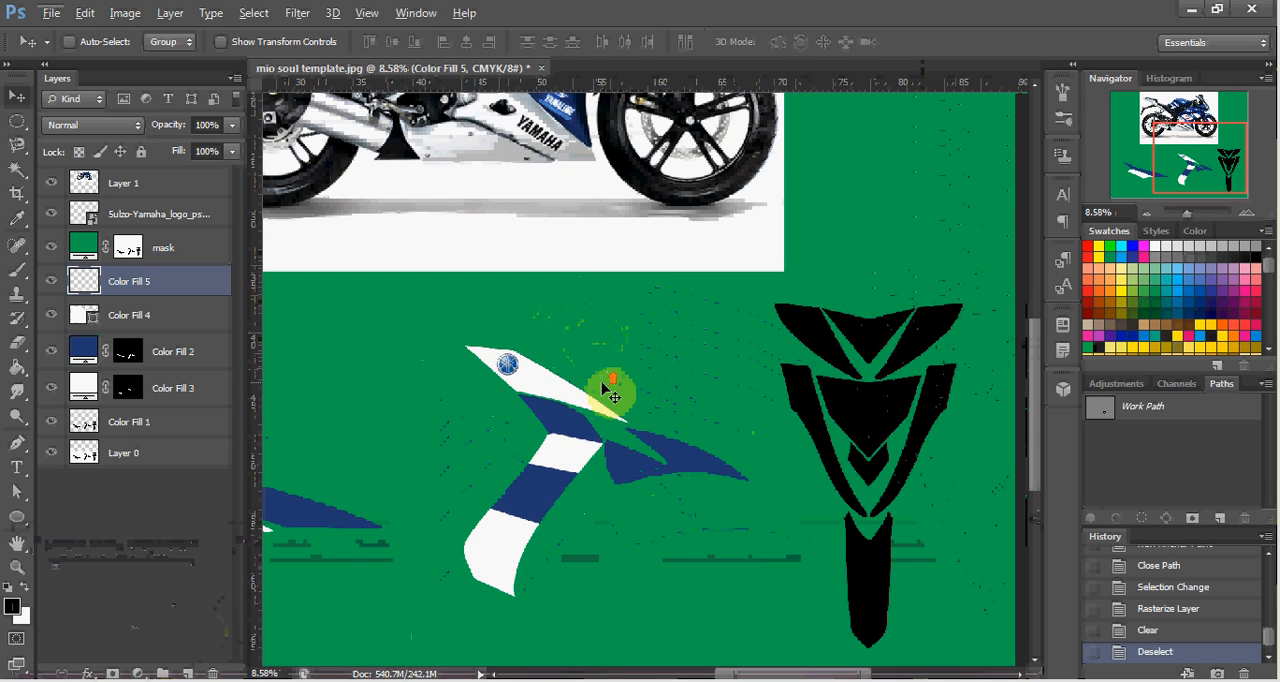
scroll(606, 390, up, 2)
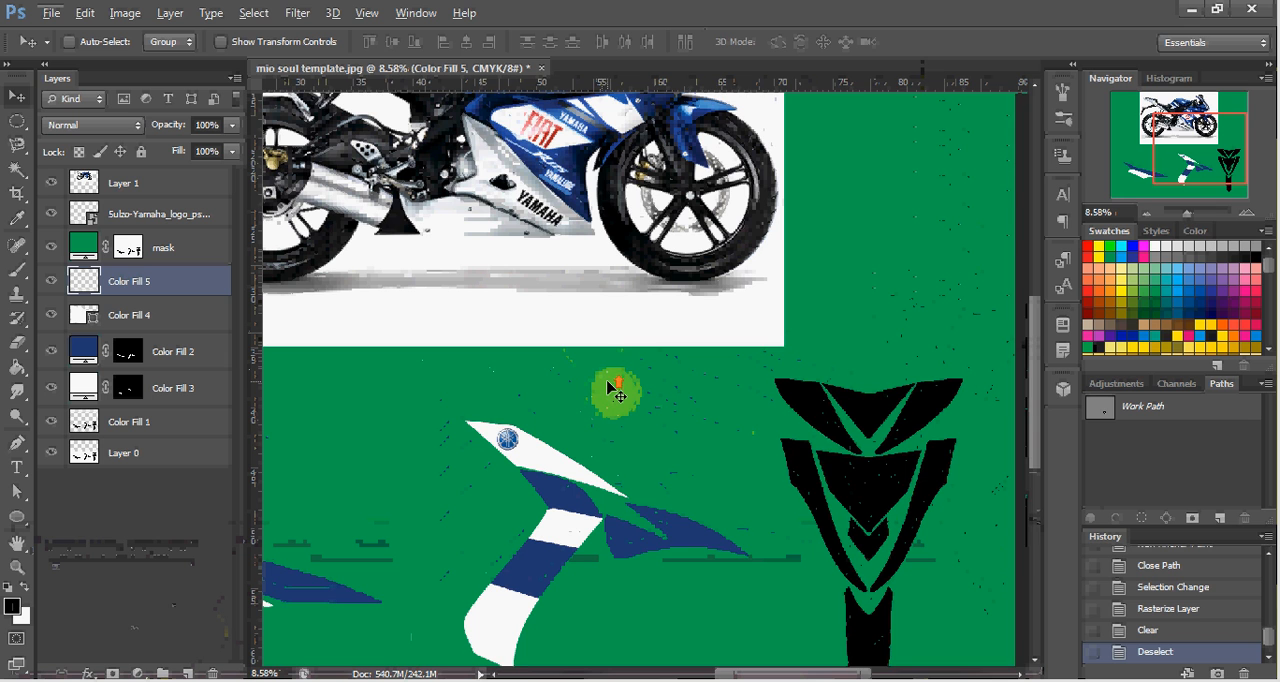
scroll(615, 390, left, 1)
scroll(612, 390, left, 1)
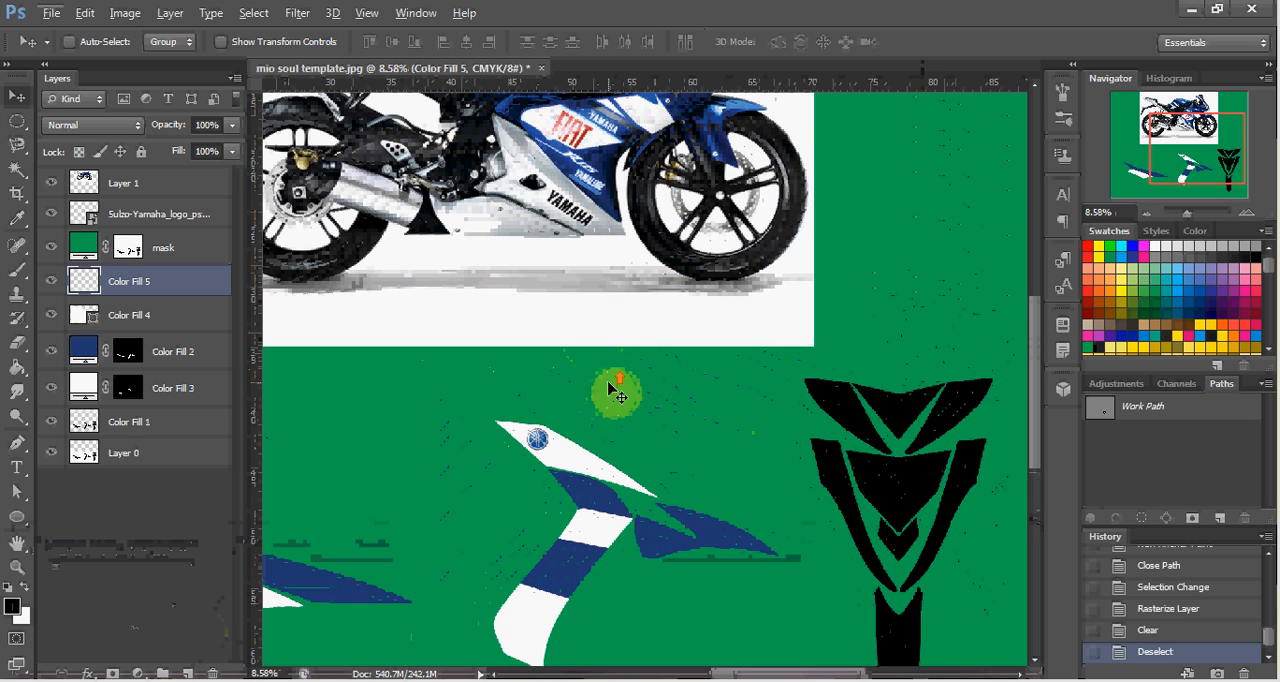
scroll(612, 390, left, 1)
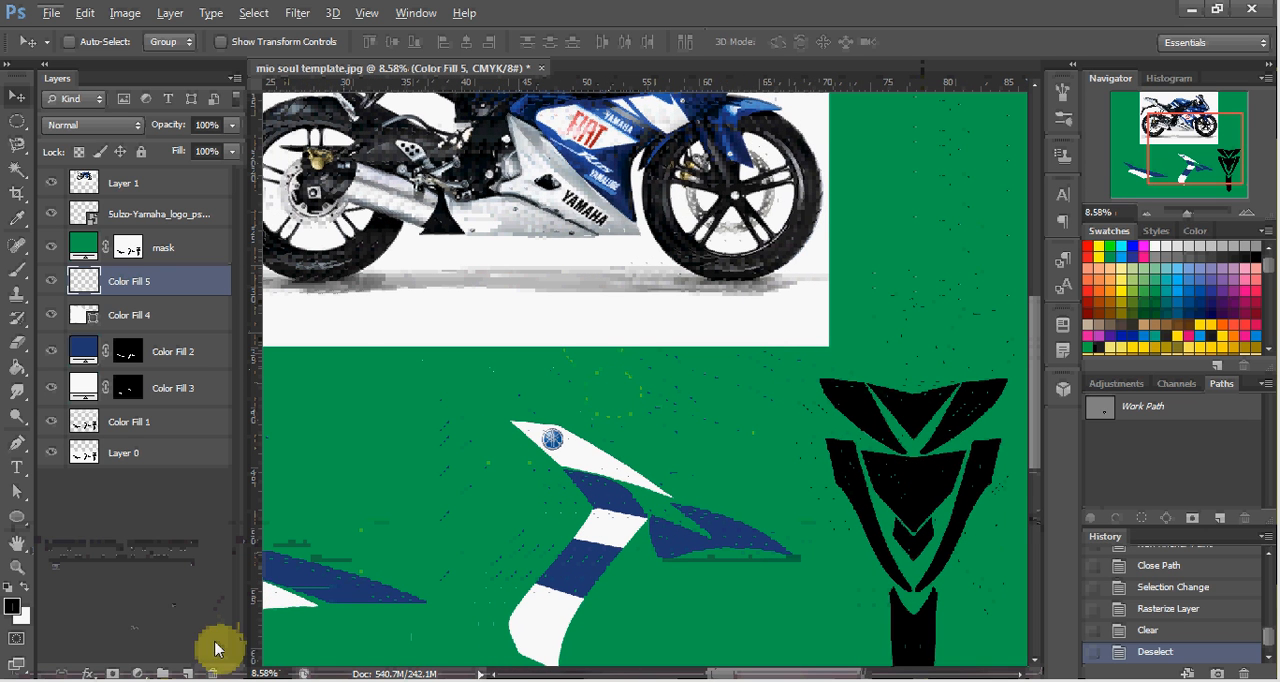
mouse_move(94, 670)
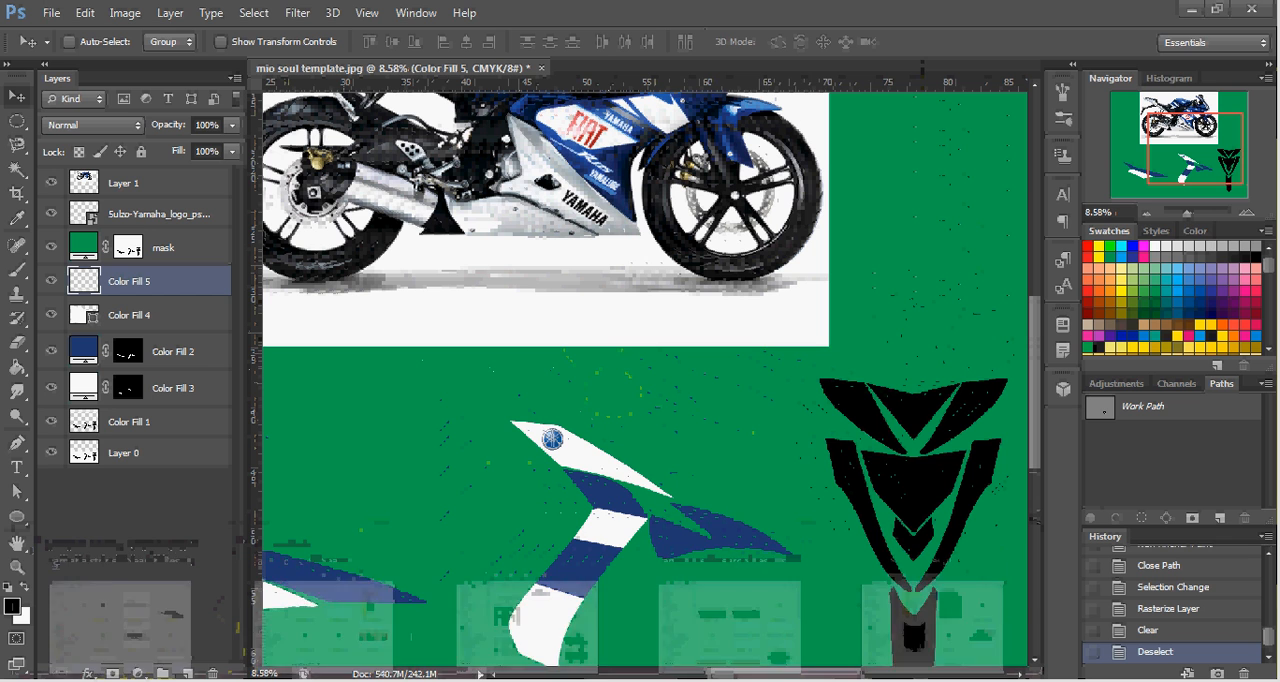
click(115, 625)
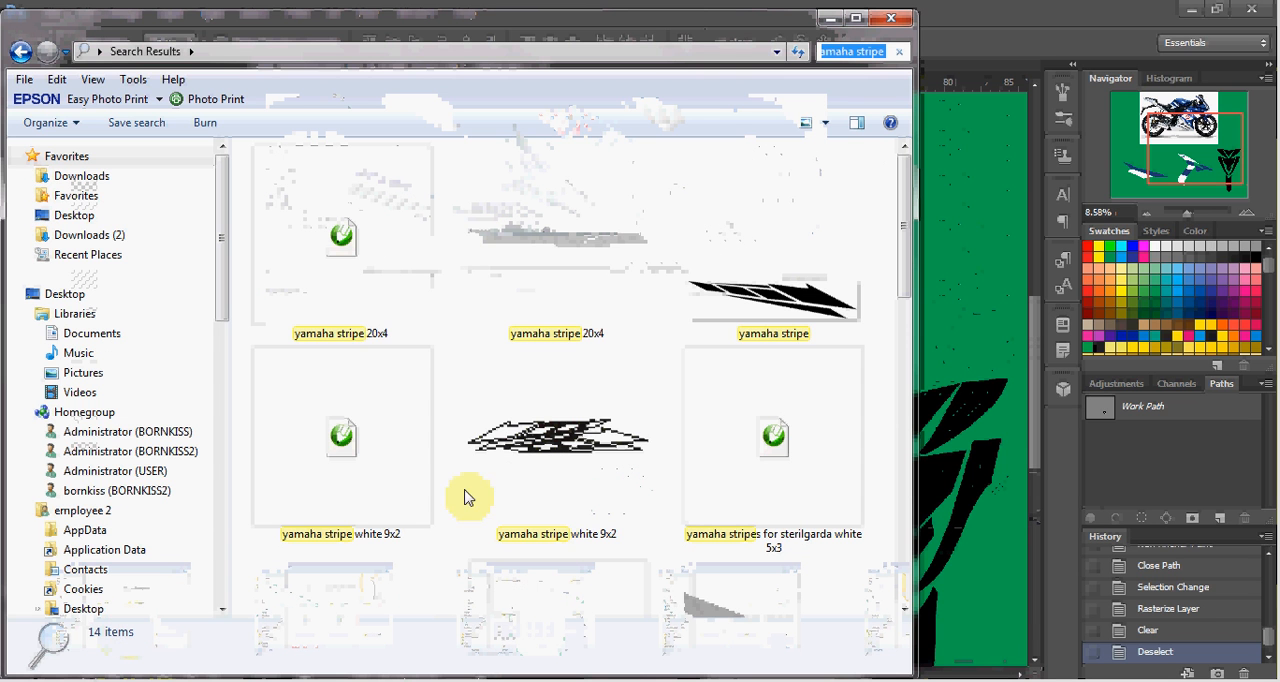
click(768, 342)
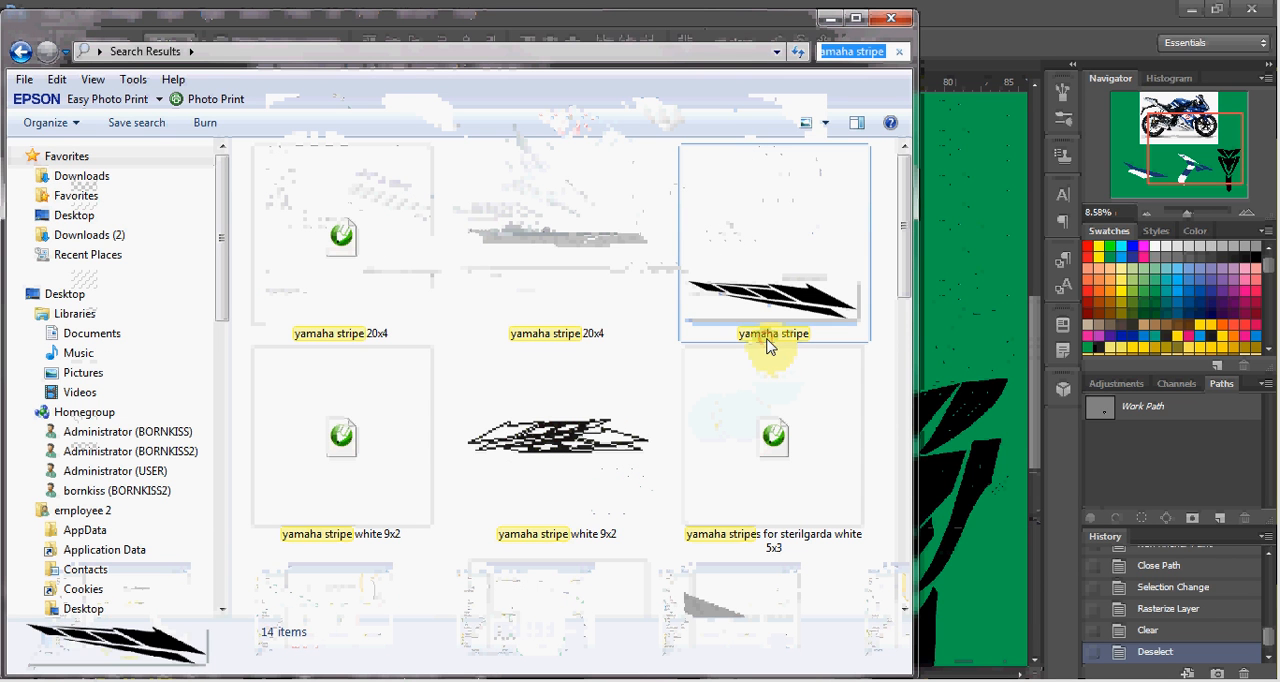
drag(851, 311, 924, 271)
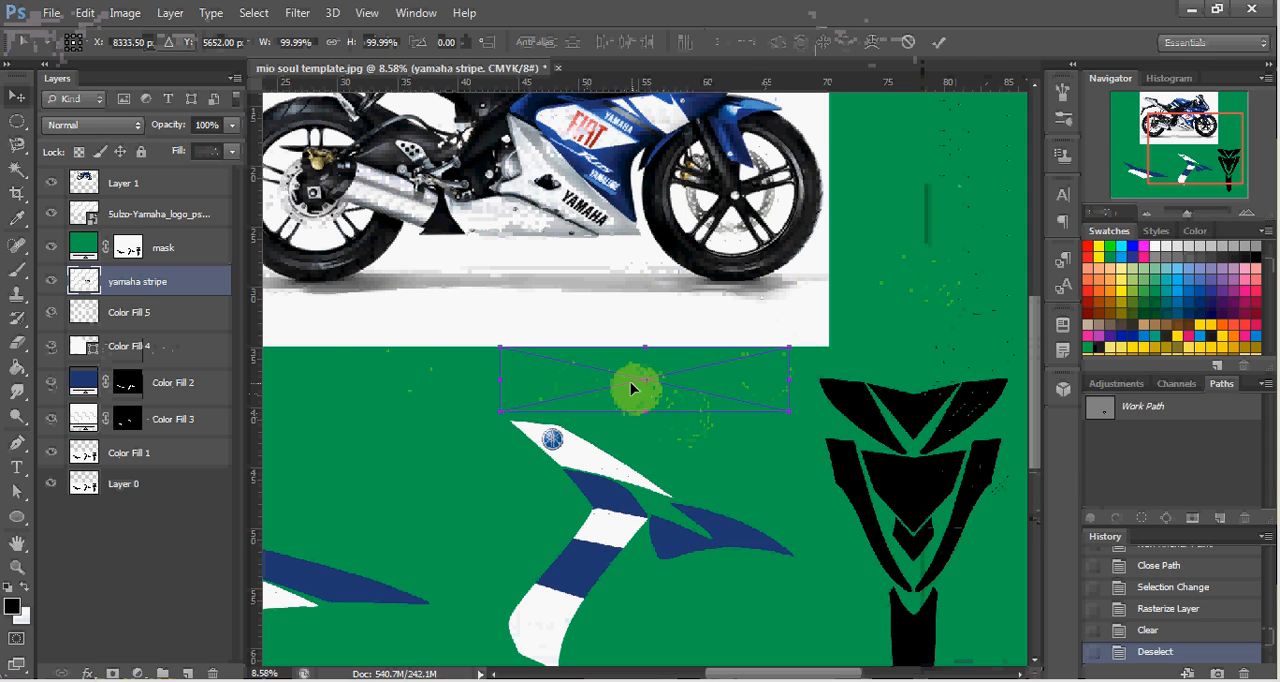
key(Return)
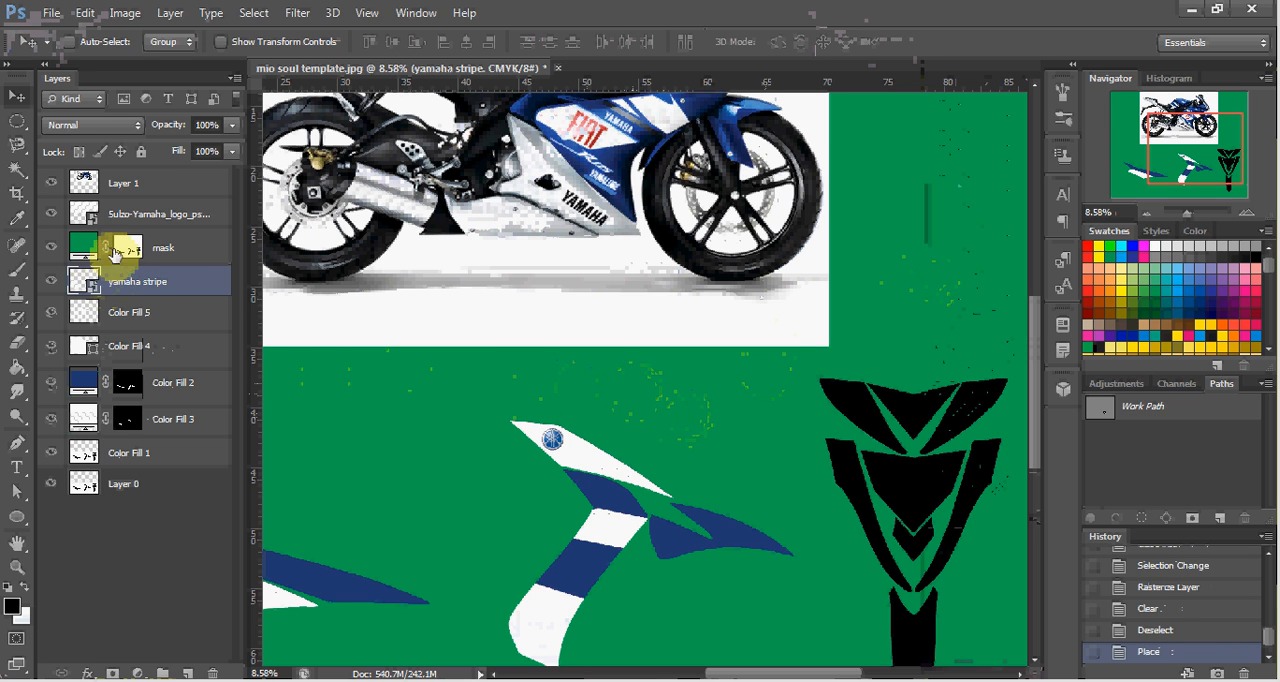
Raise the yamaha stripe layer above the mask layer and position the stripe just above the middle decal.
drag(153, 288, 157, 232)
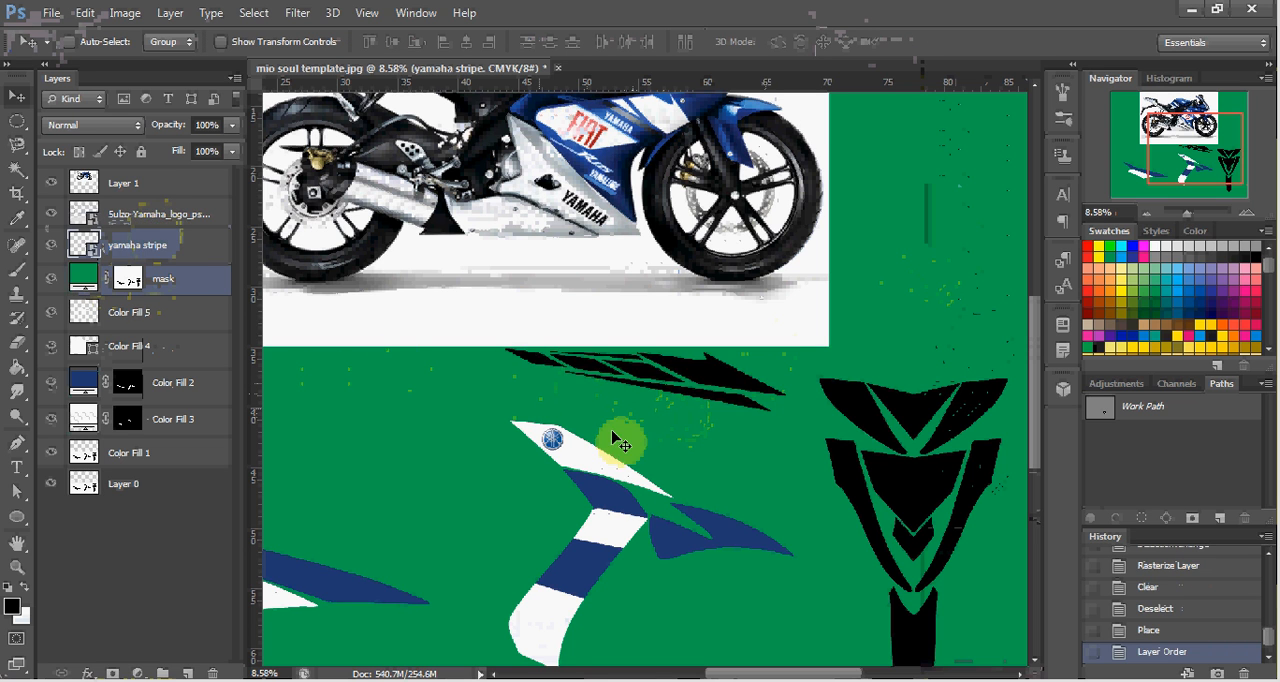
drag(675, 392, 652, 411)
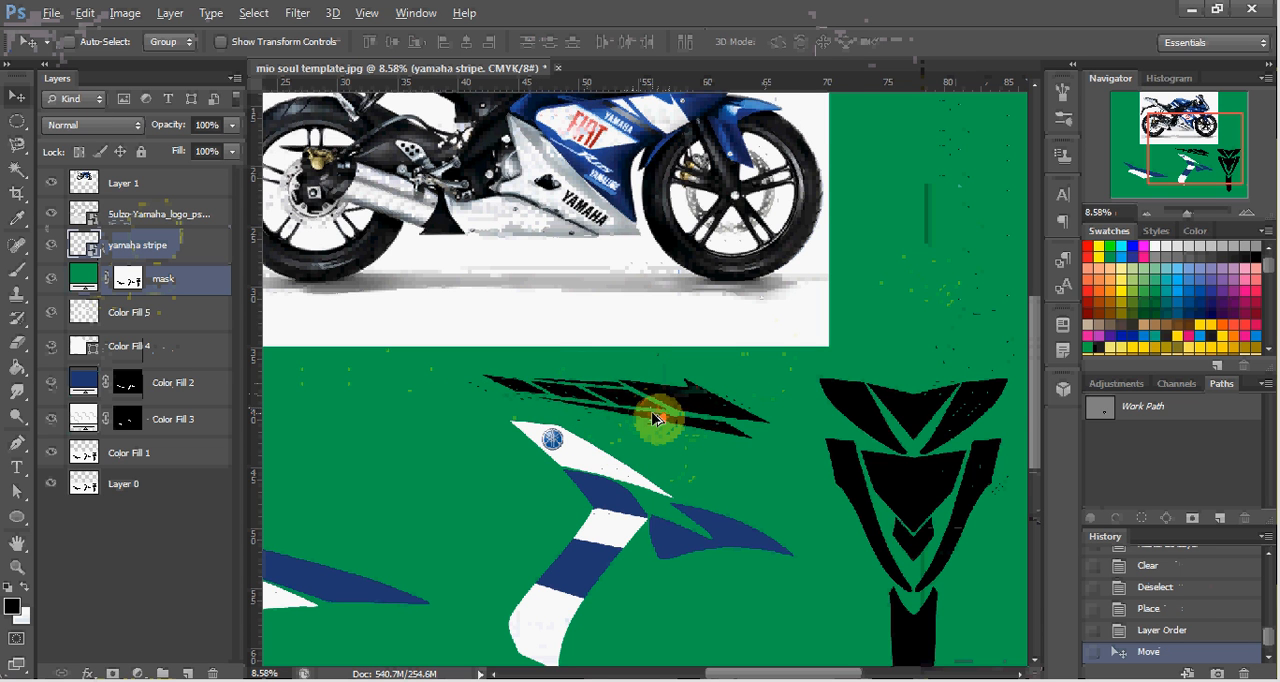
Select the long thin lower piece of the yamaha stripe with the Magic Wand tool.
scroll(655, 418, up, 5)
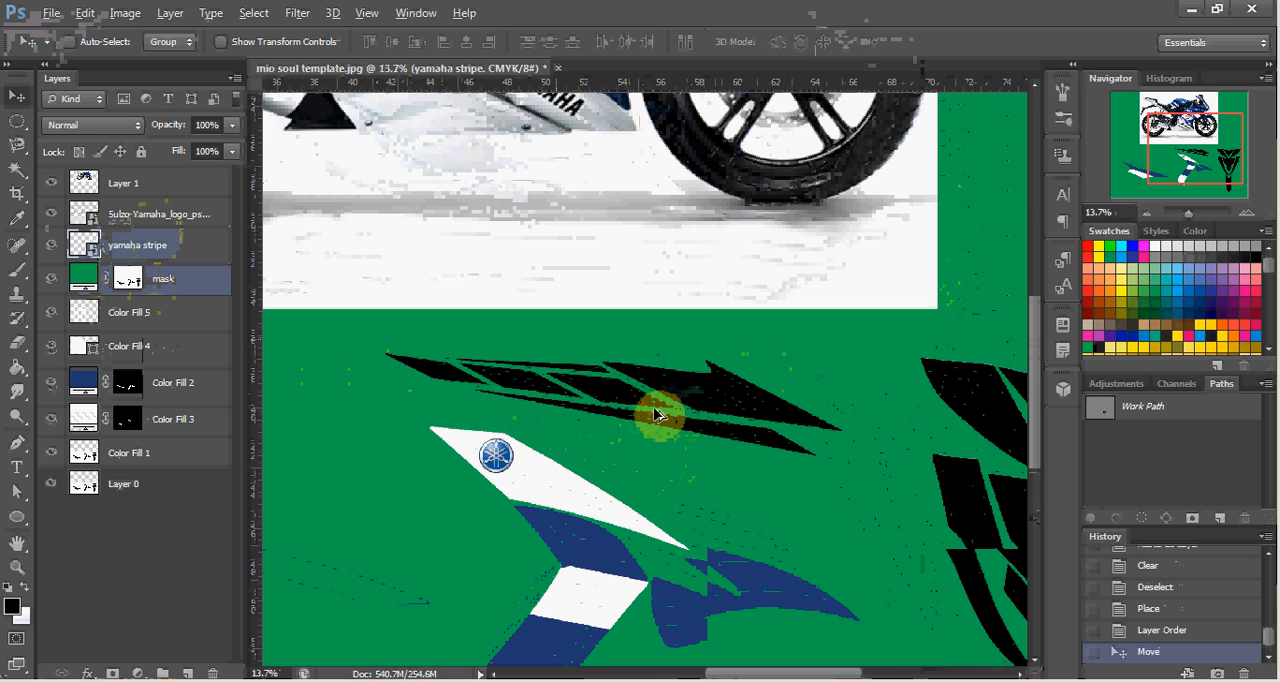
scroll(655, 418, up, 1)
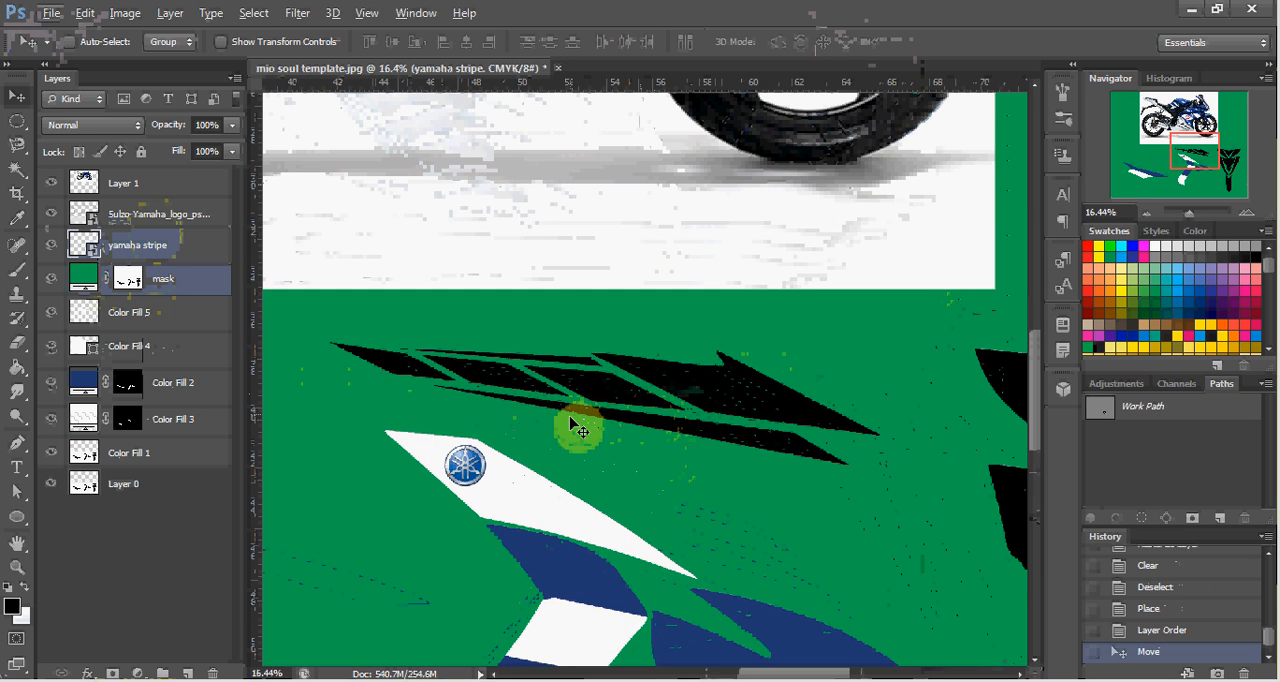
key(w)
key(alt+w)
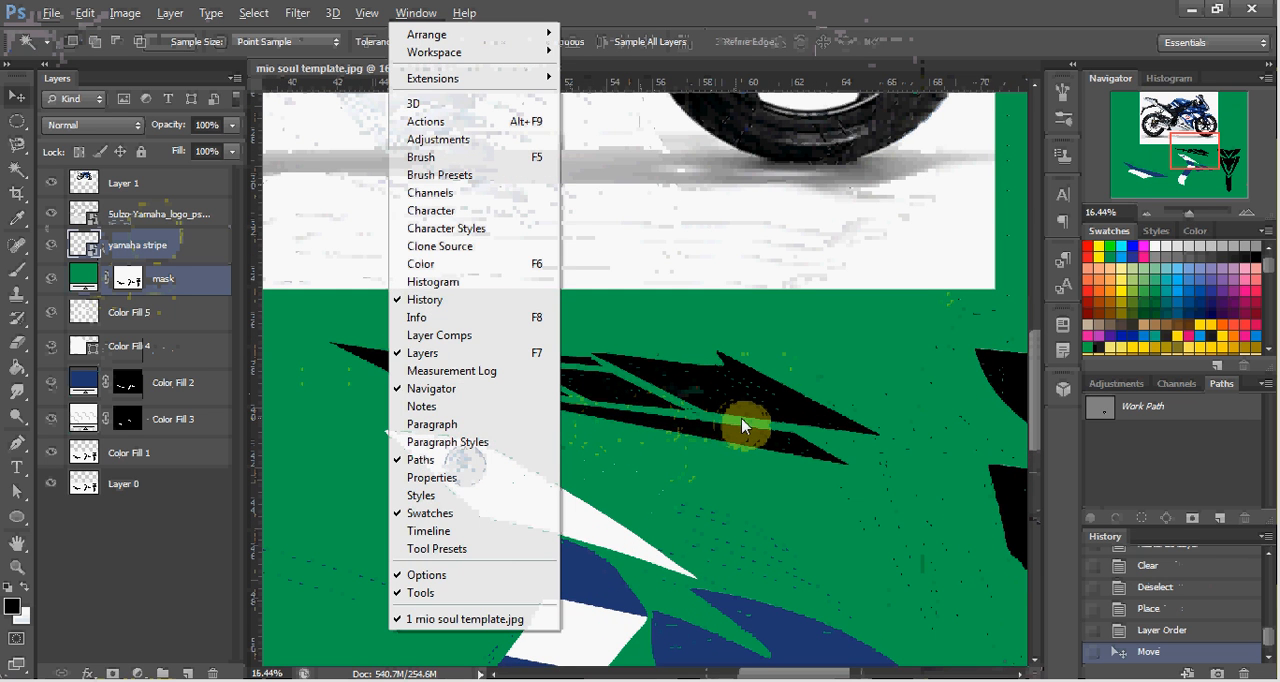
click(743, 440)
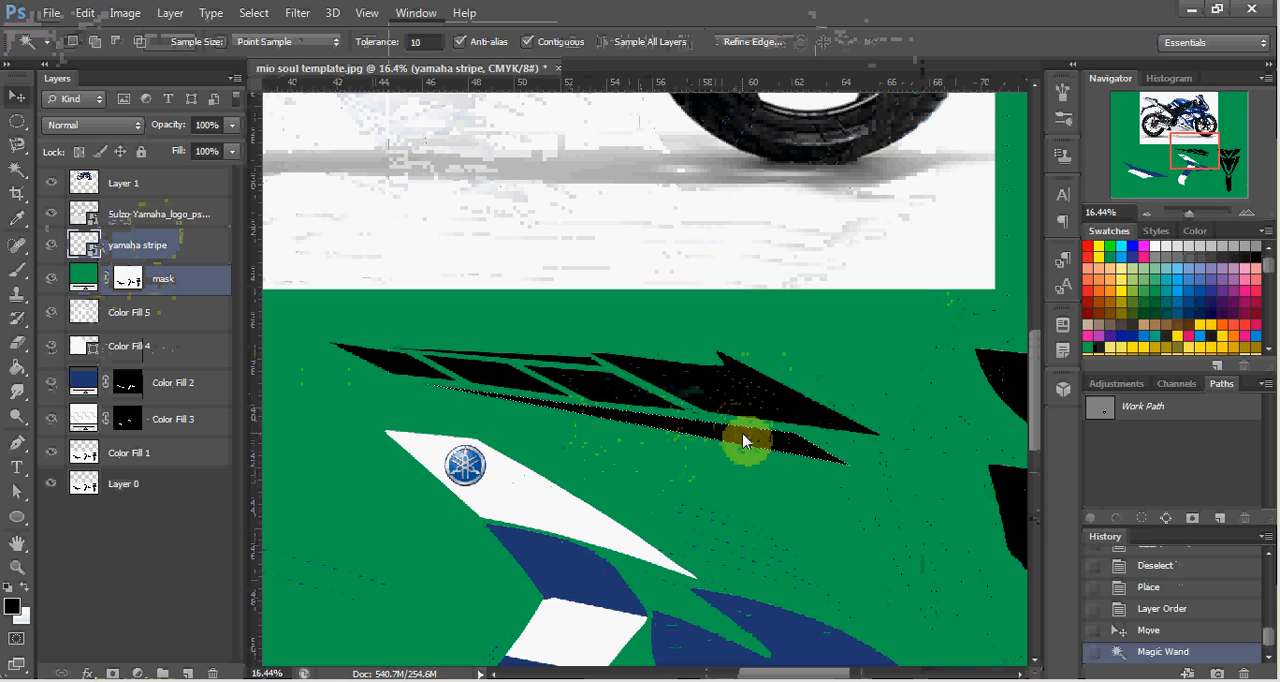
Add the thin upper piece of the yamaha stripe to the selection and fill both thin pieces with a gray solid color fill layer.
shift+click(557, 362)
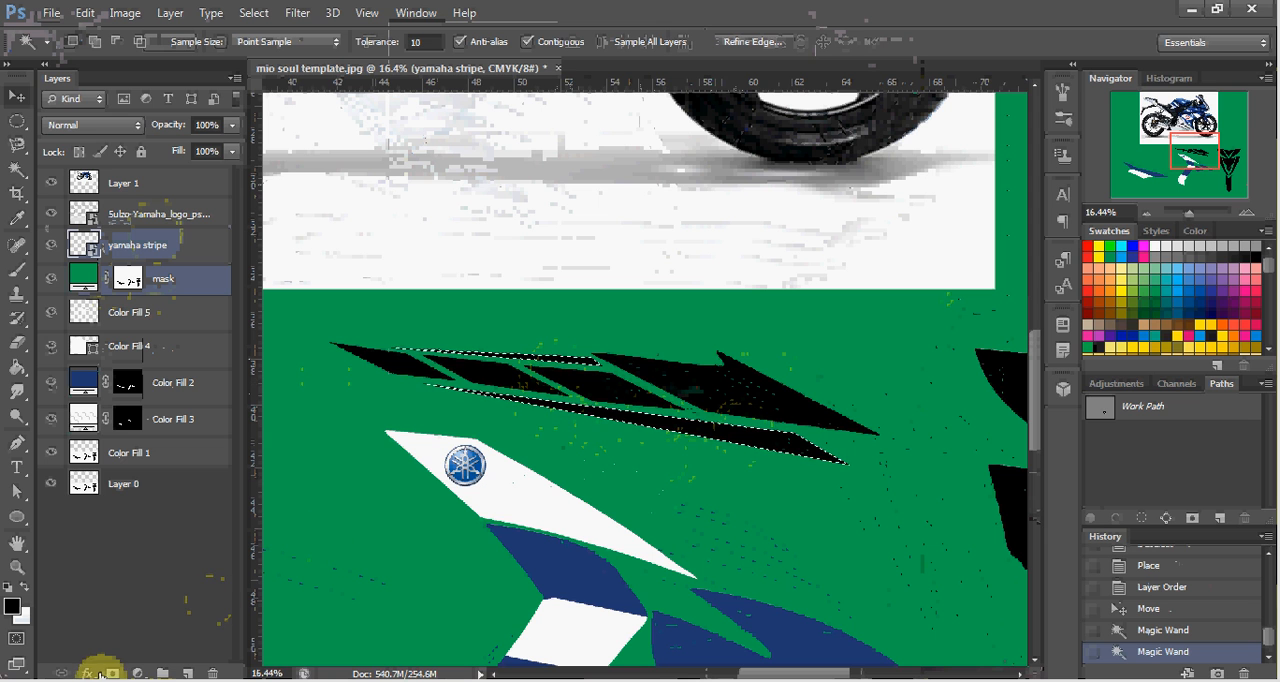
click(135, 672)
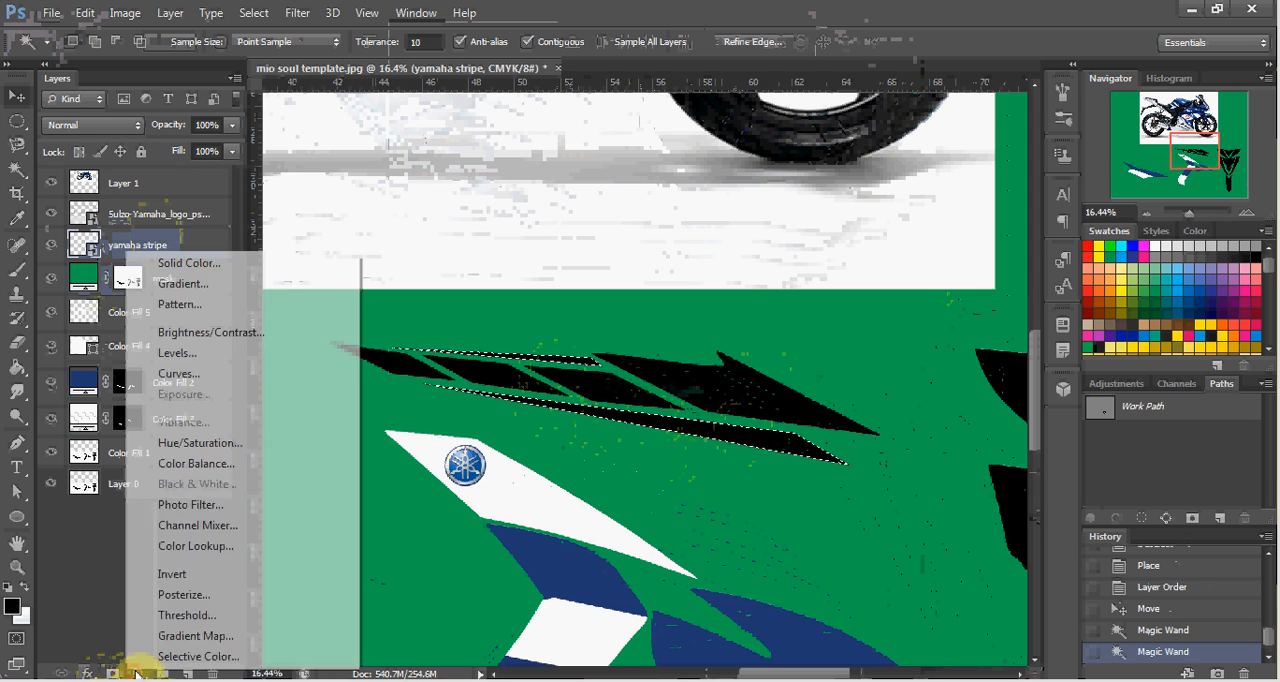
click(182, 263)
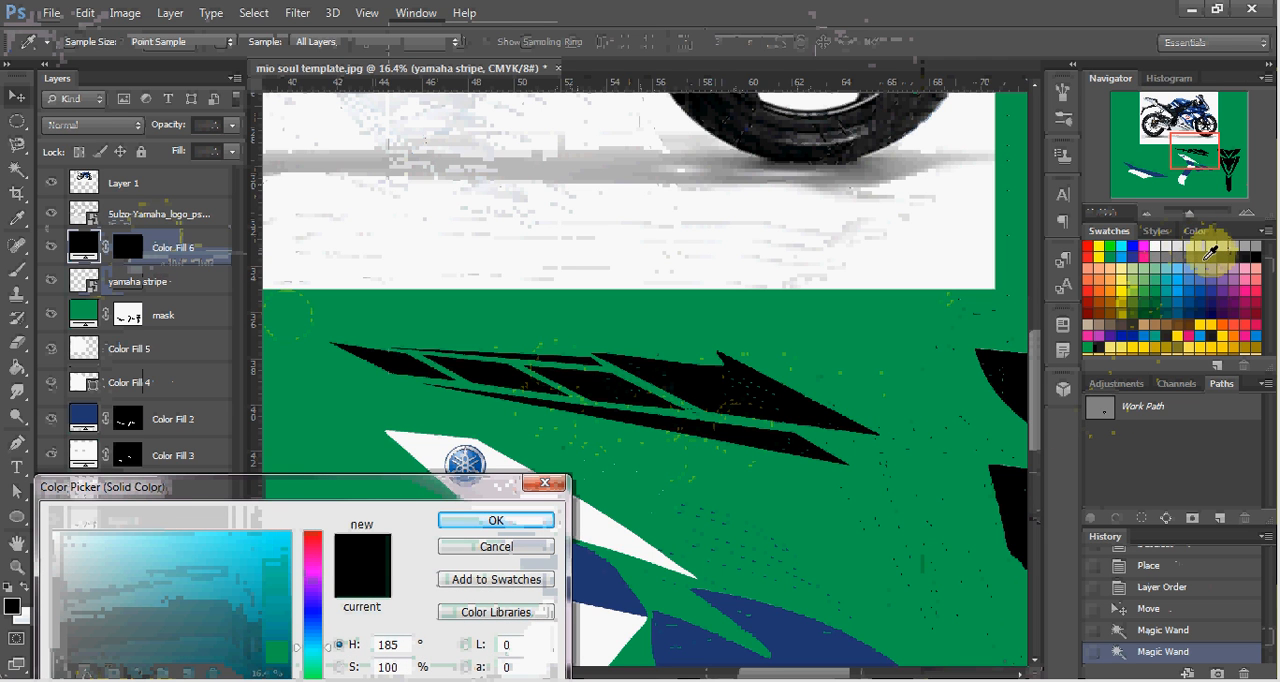
click(1184, 256)
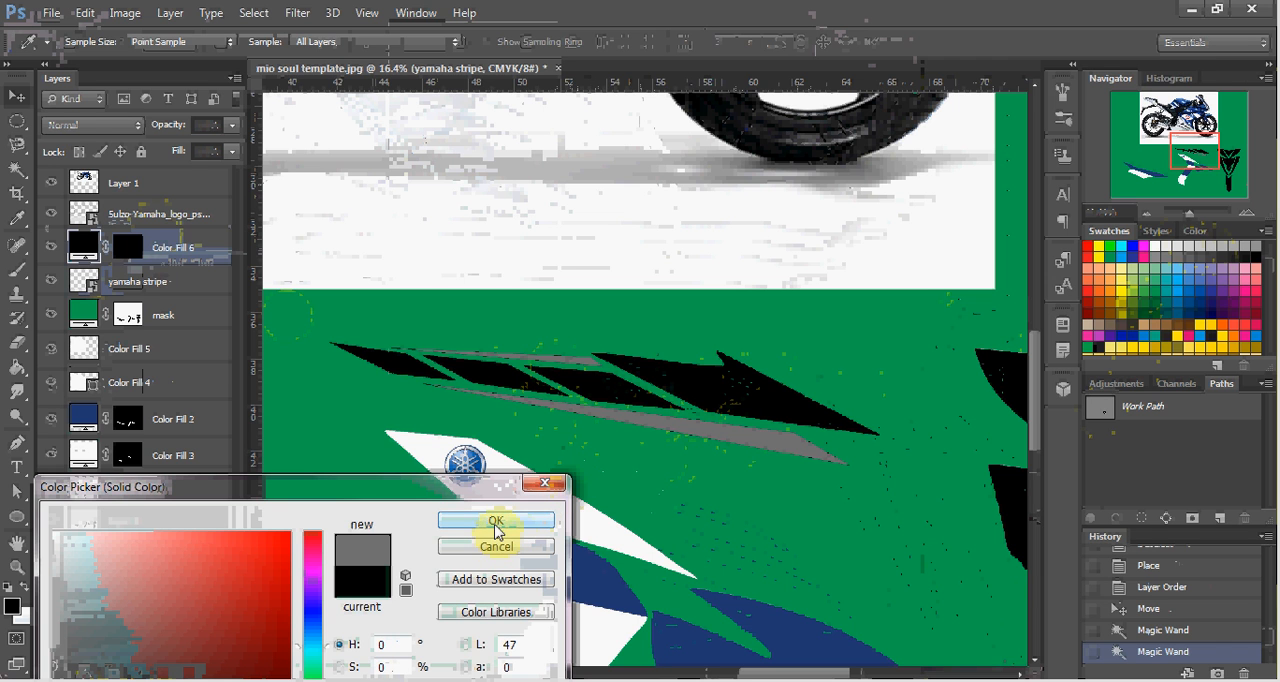
click(496, 524)
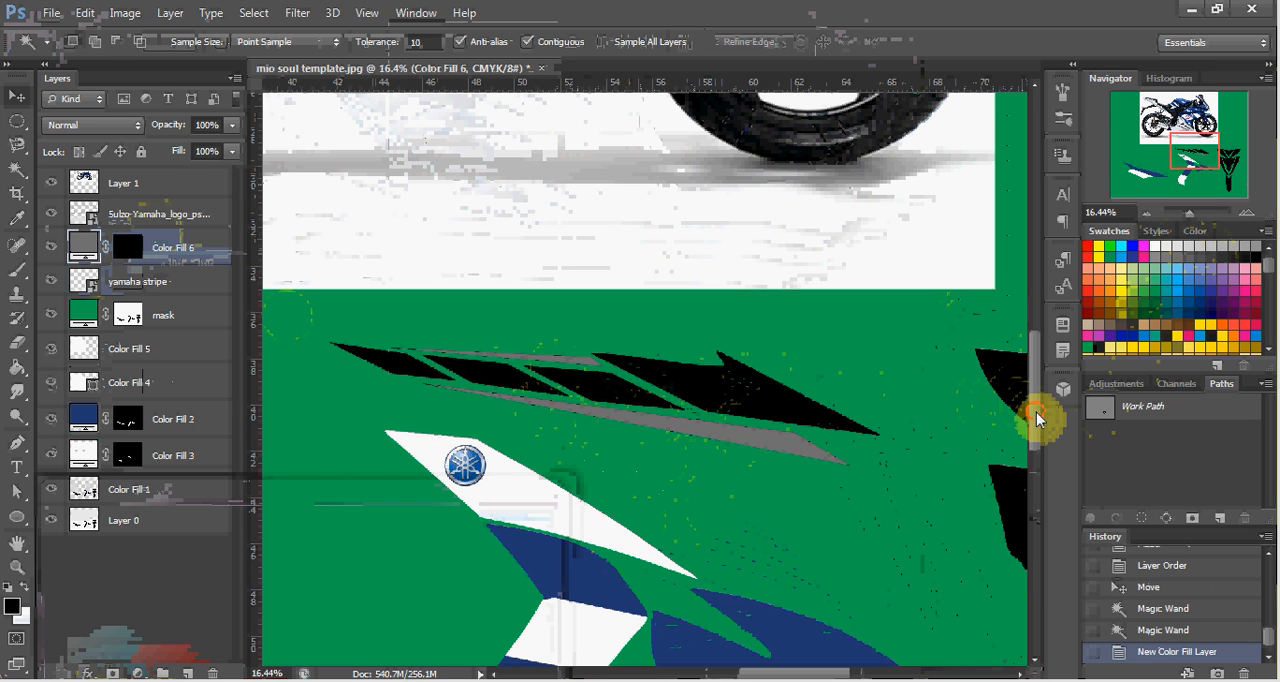
Apply a white Color Overlay in Normal mode at 100% opacity to the yamaha stripe layer.
drag(1036, 418, 1018, 382)
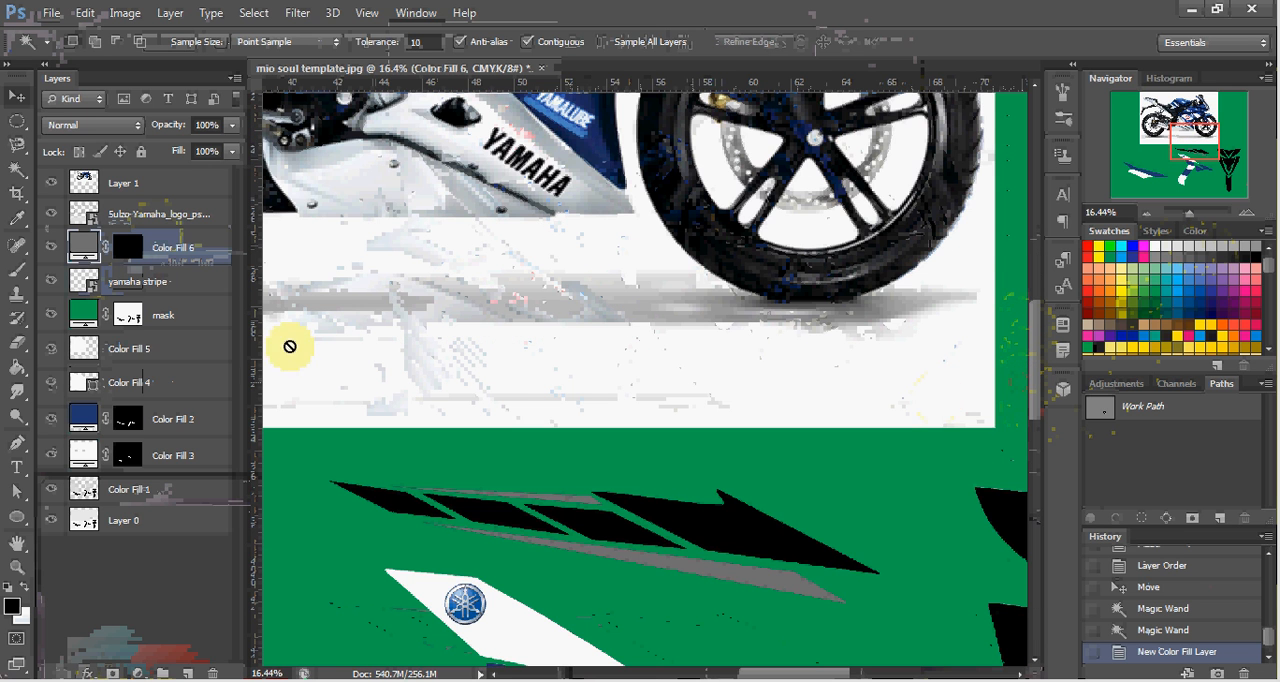
click(125, 285)
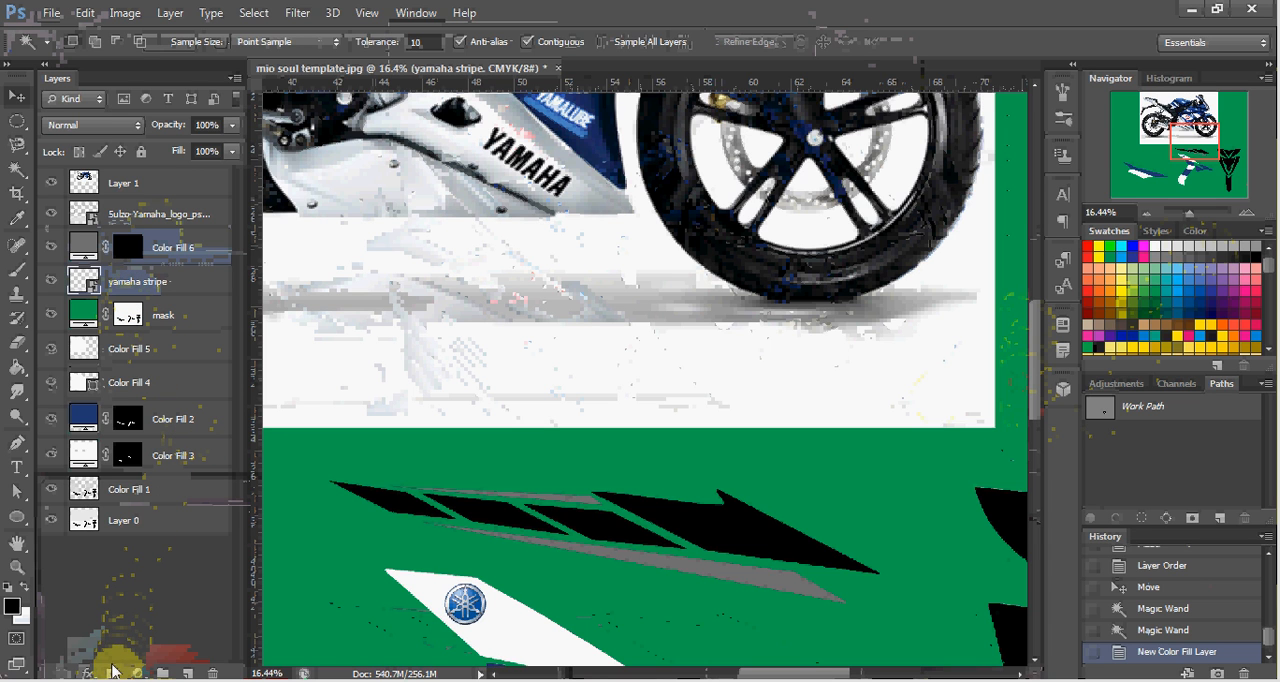
click(85, 672)
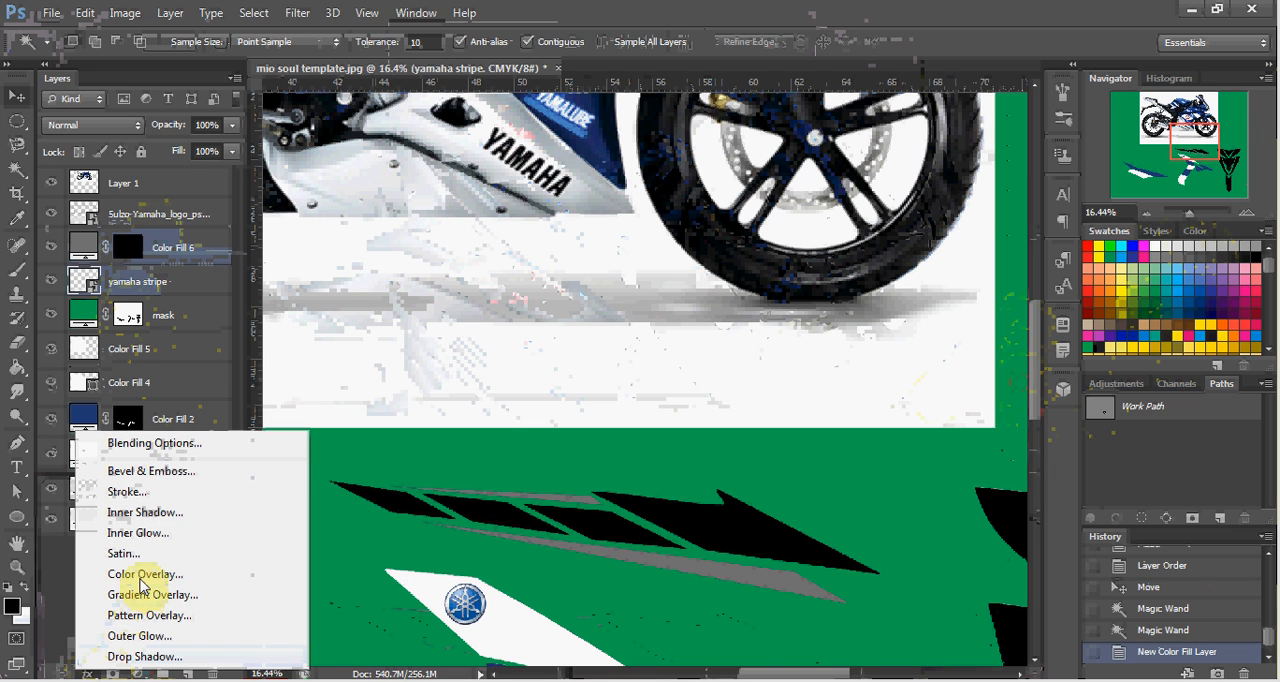
click(143, 580)
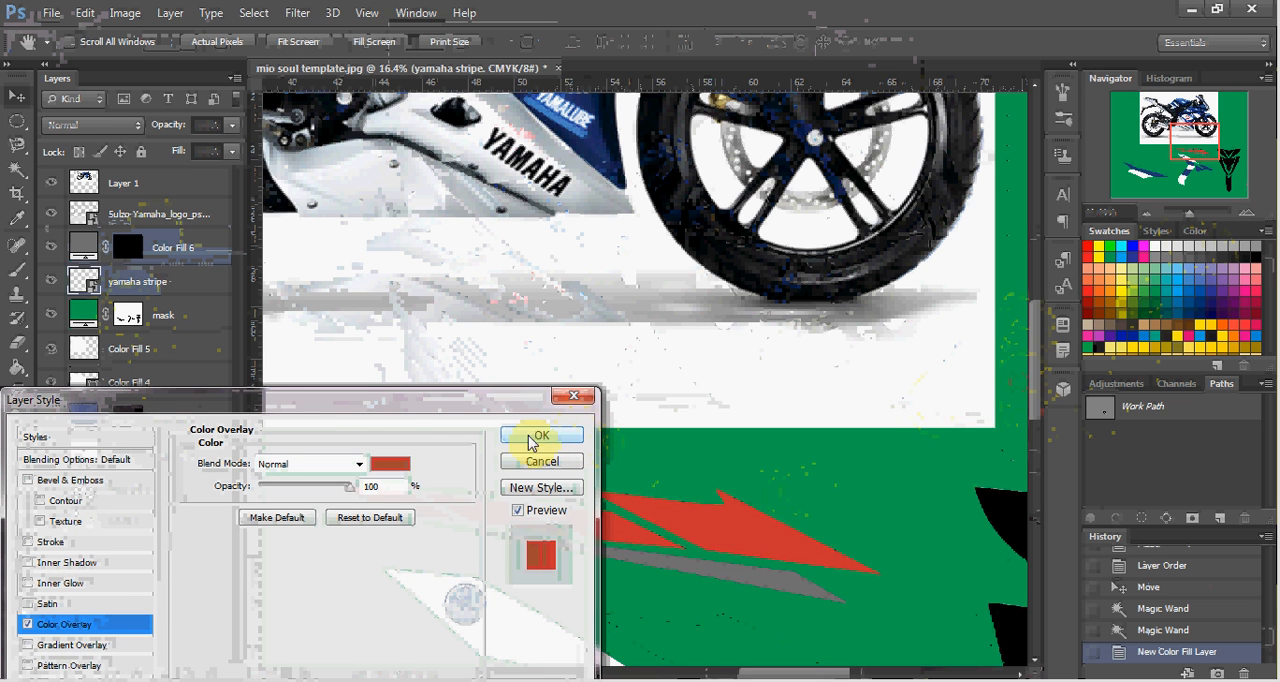
click(389, 464)
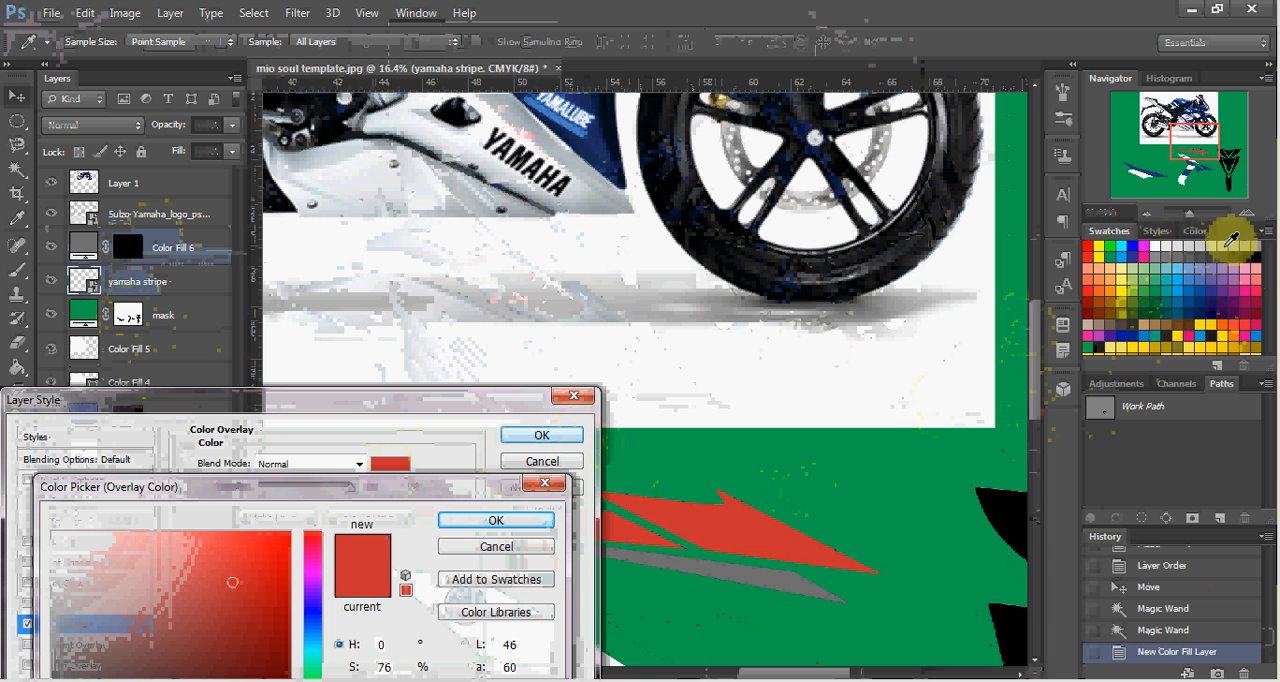
click(1158, 238)
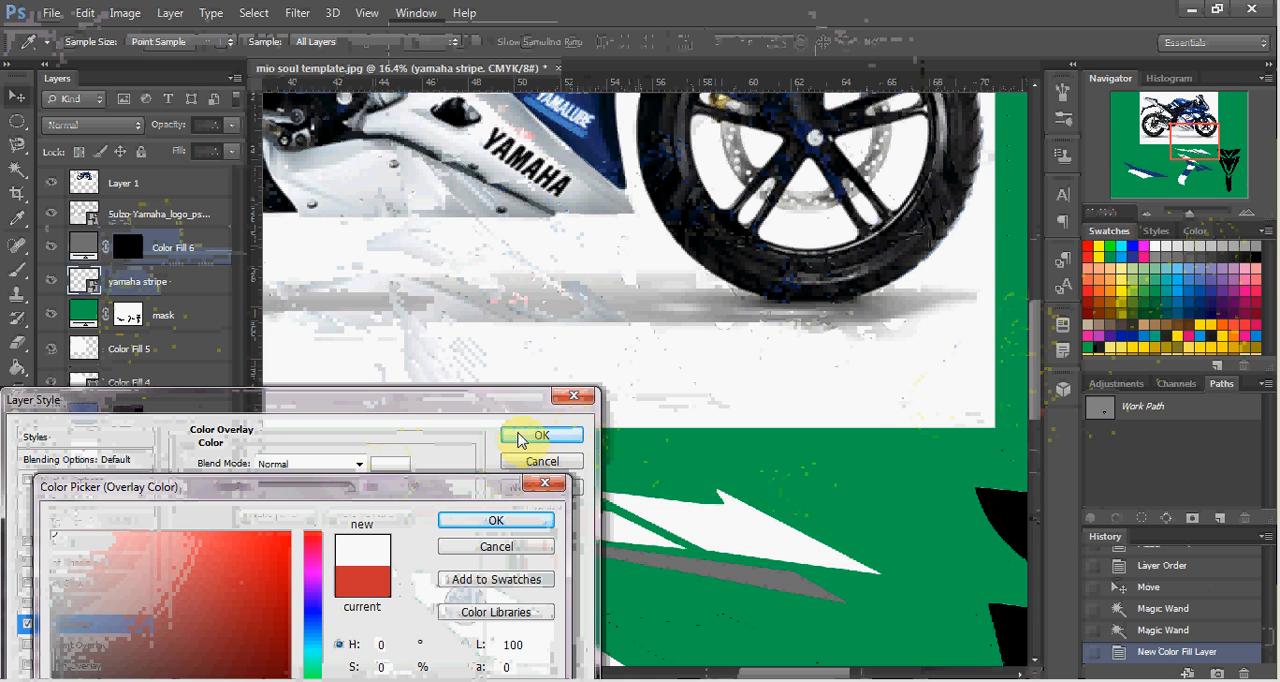
click(505, 518)
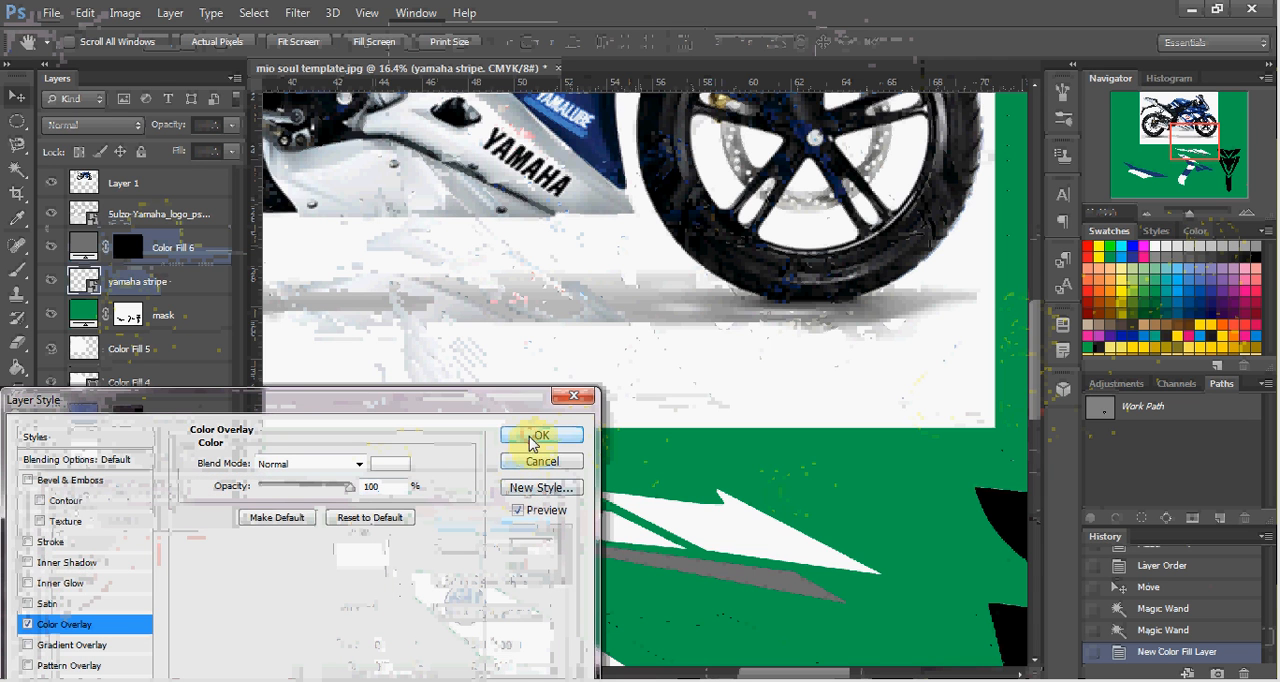
click(533, 438)
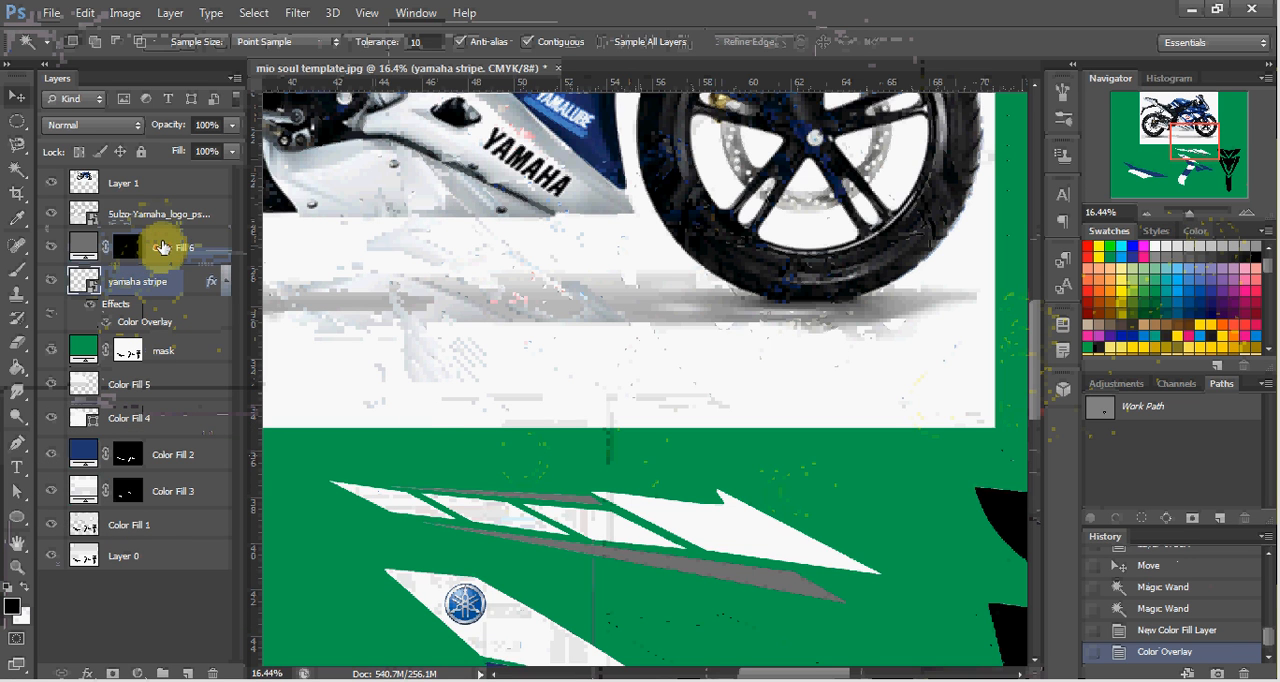
Try merging the gray fill layer with the yamaha stripe layer, and undo the merge.
drag(162, 247, 166, 278)
shift+click(165, 286)
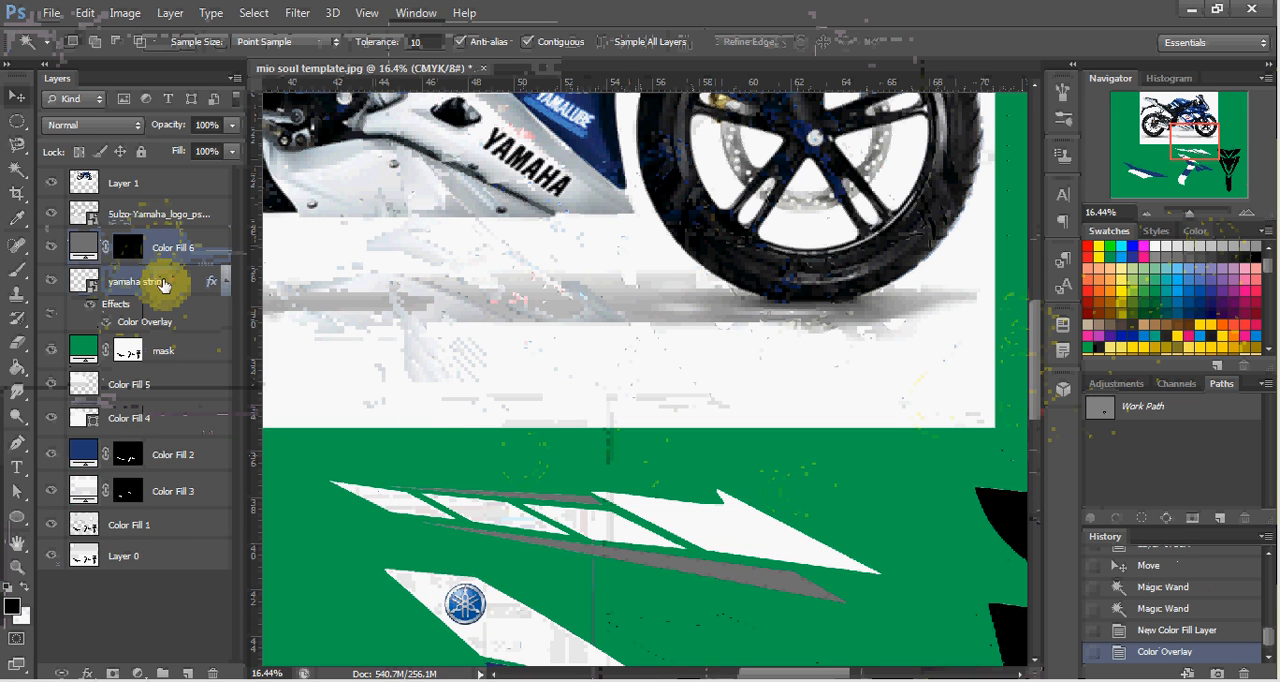
key(ctrl+e)
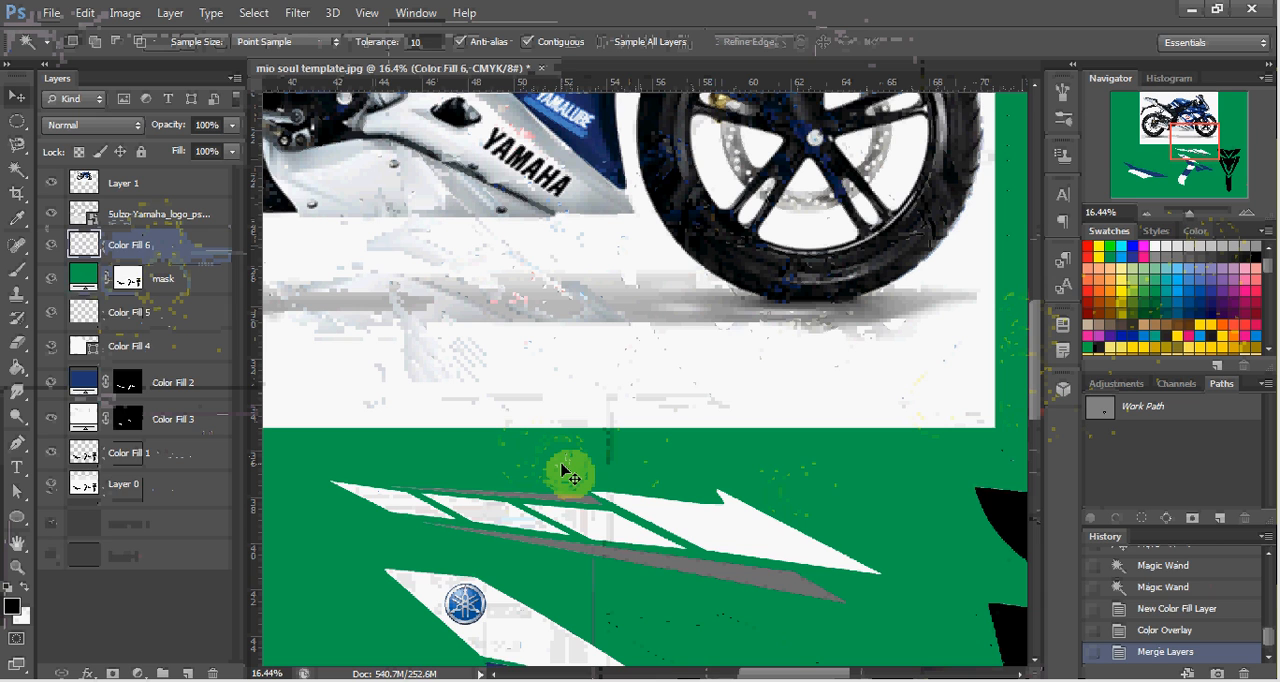
key(ctrl+z)
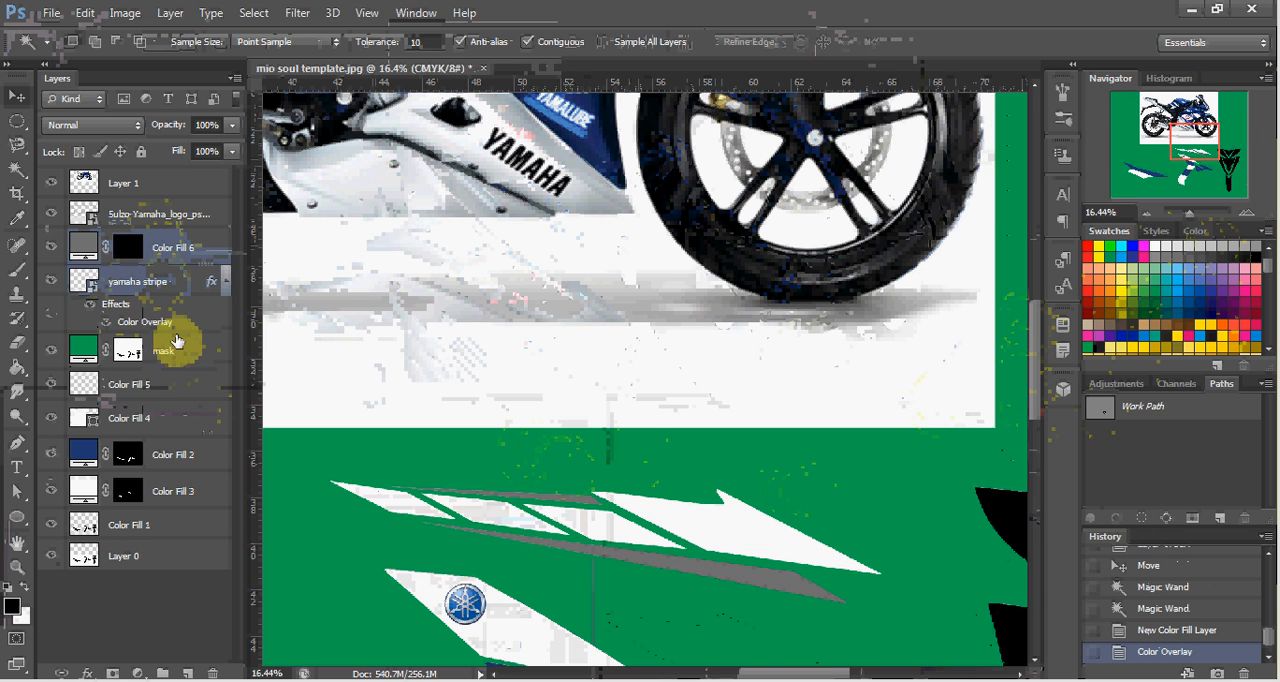
Apply a linear Gradient Overlay at 90° and 100% opacity to the gray fill layer of the thin stripe pieces.
click(186, 258)
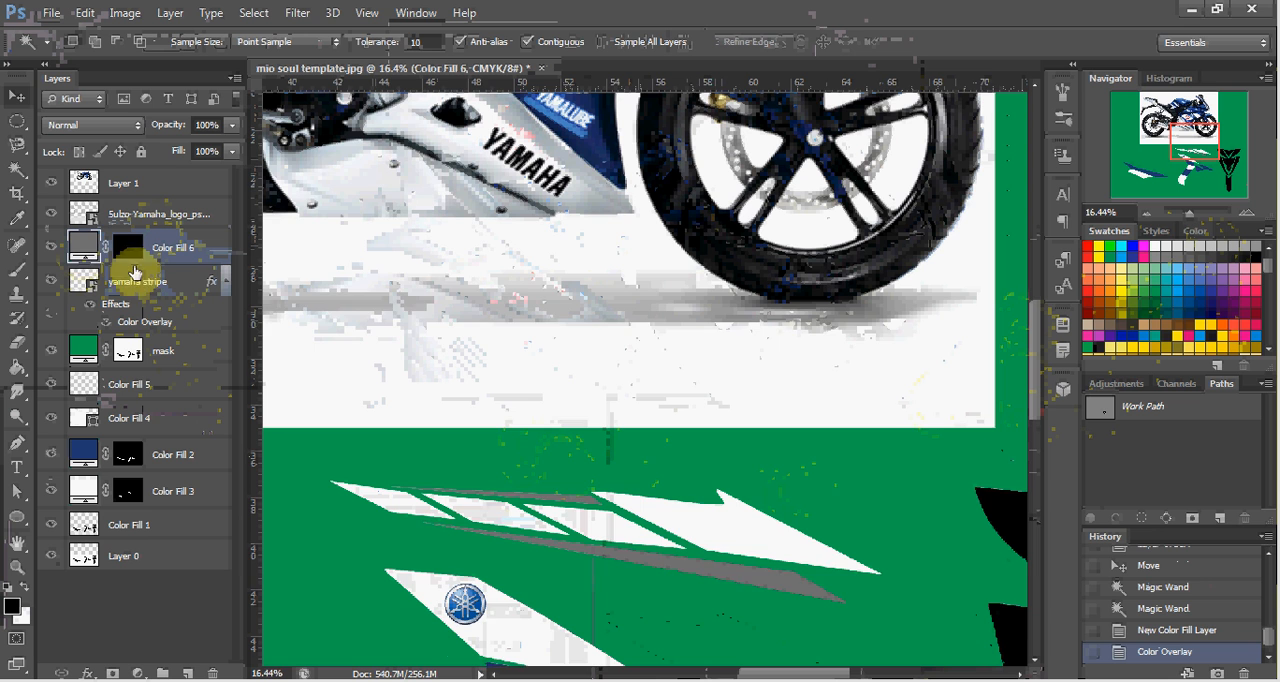
scroll(820, 512, up, 1)
scroll(640, 380, down, 1)
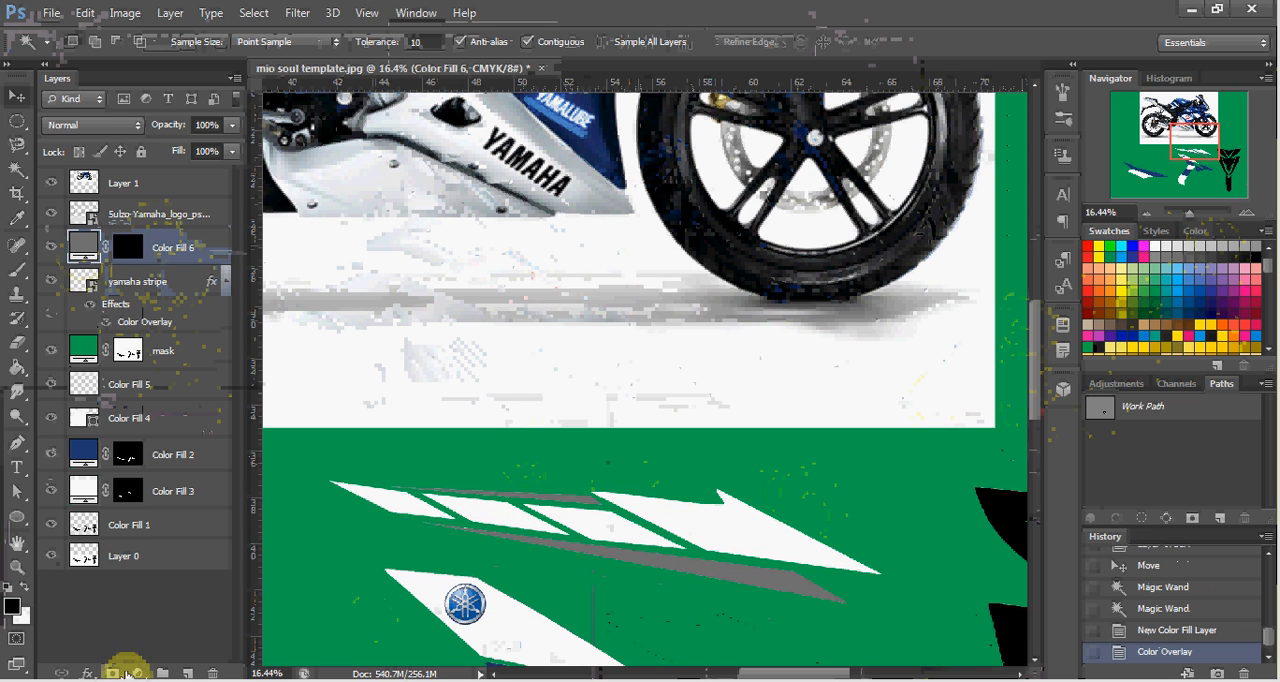
click(88, 672)
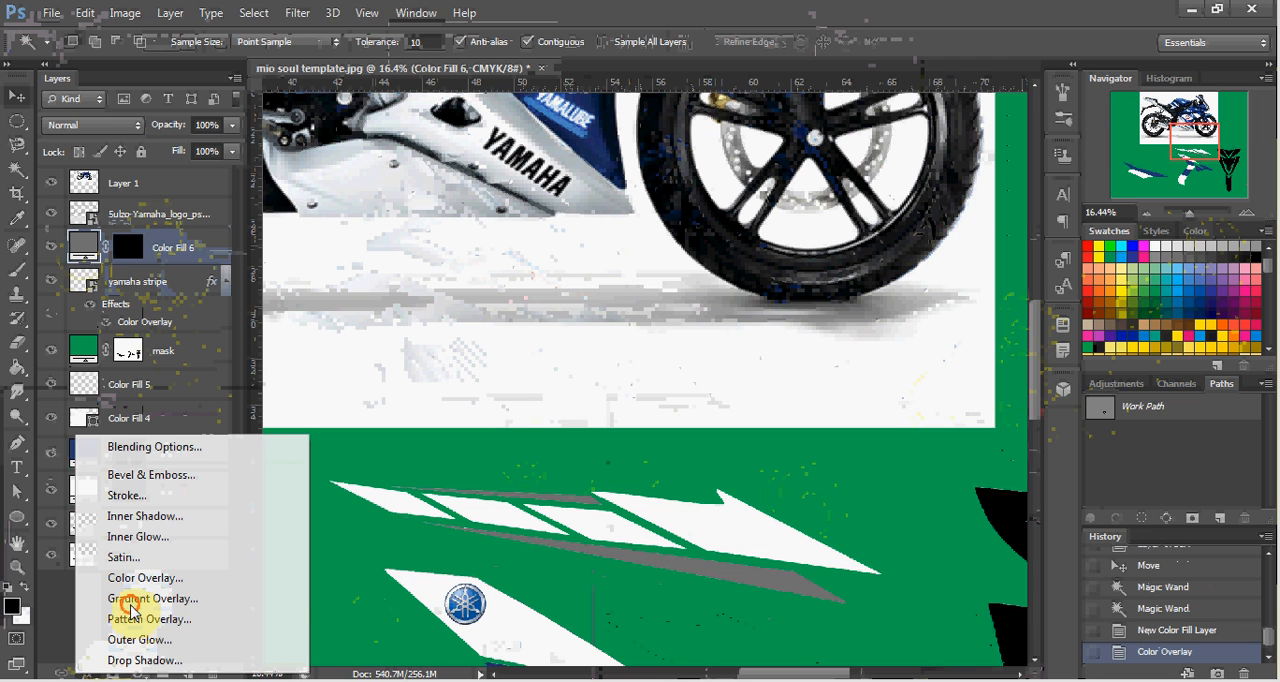
click(134, 600)
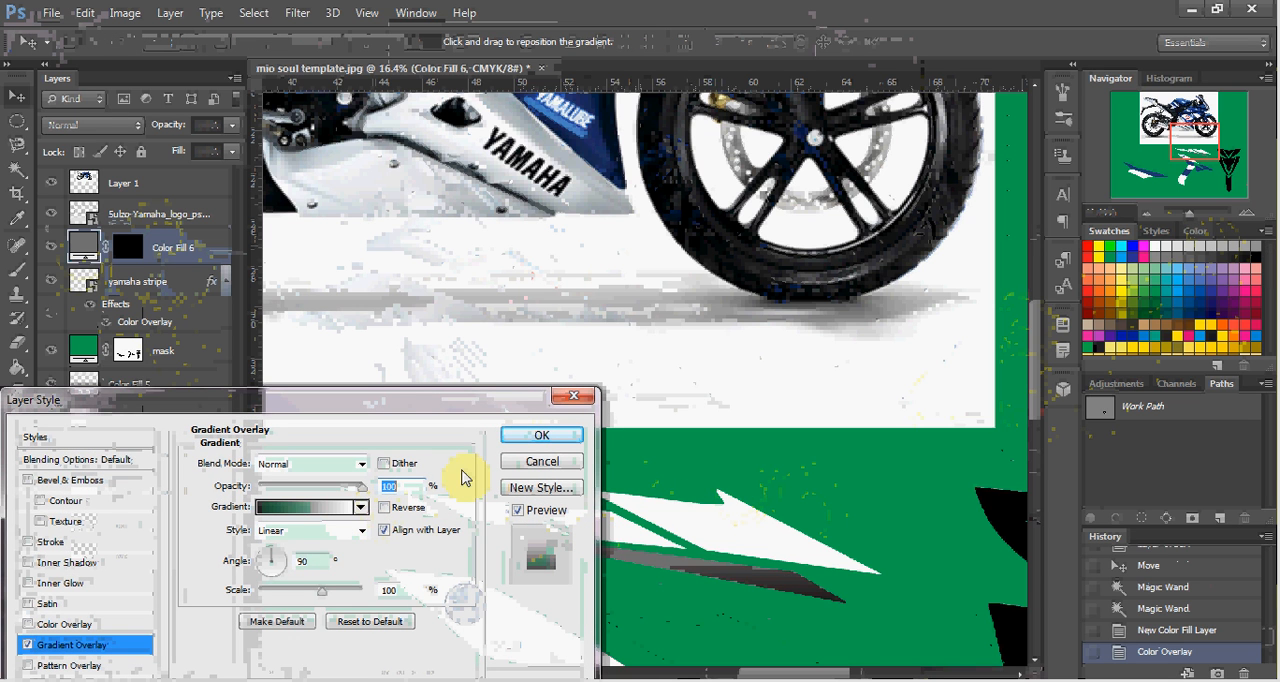
click(530, 443)
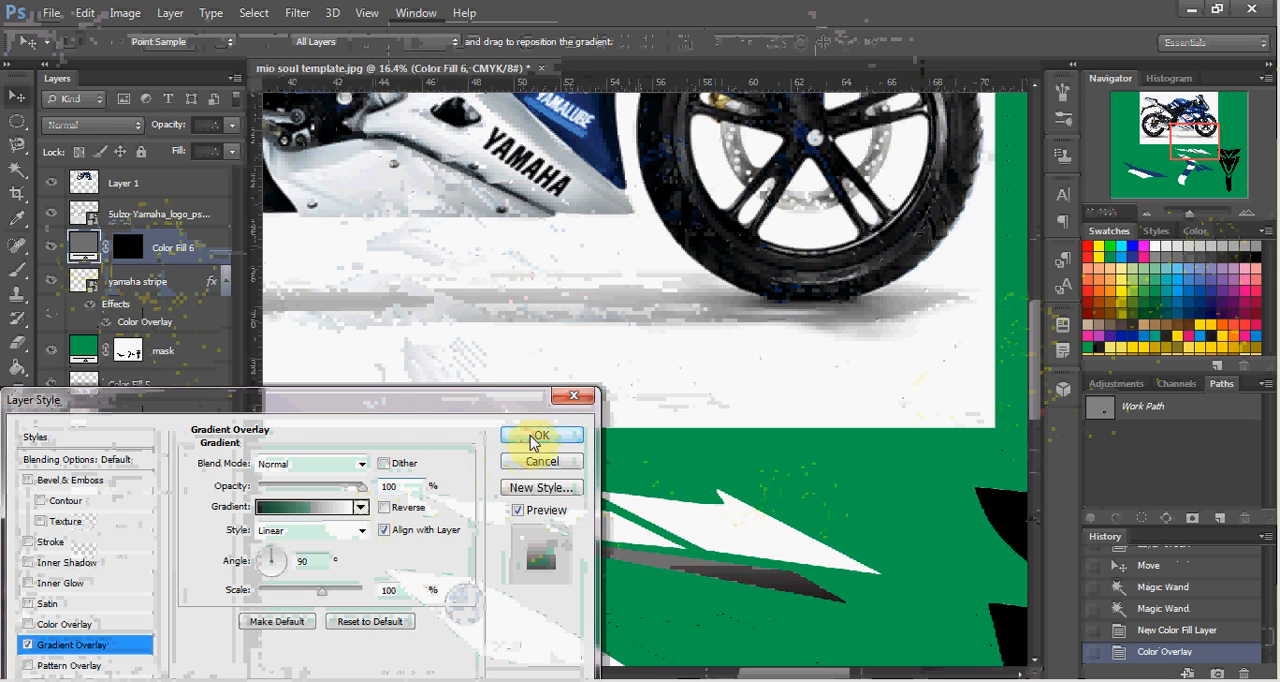
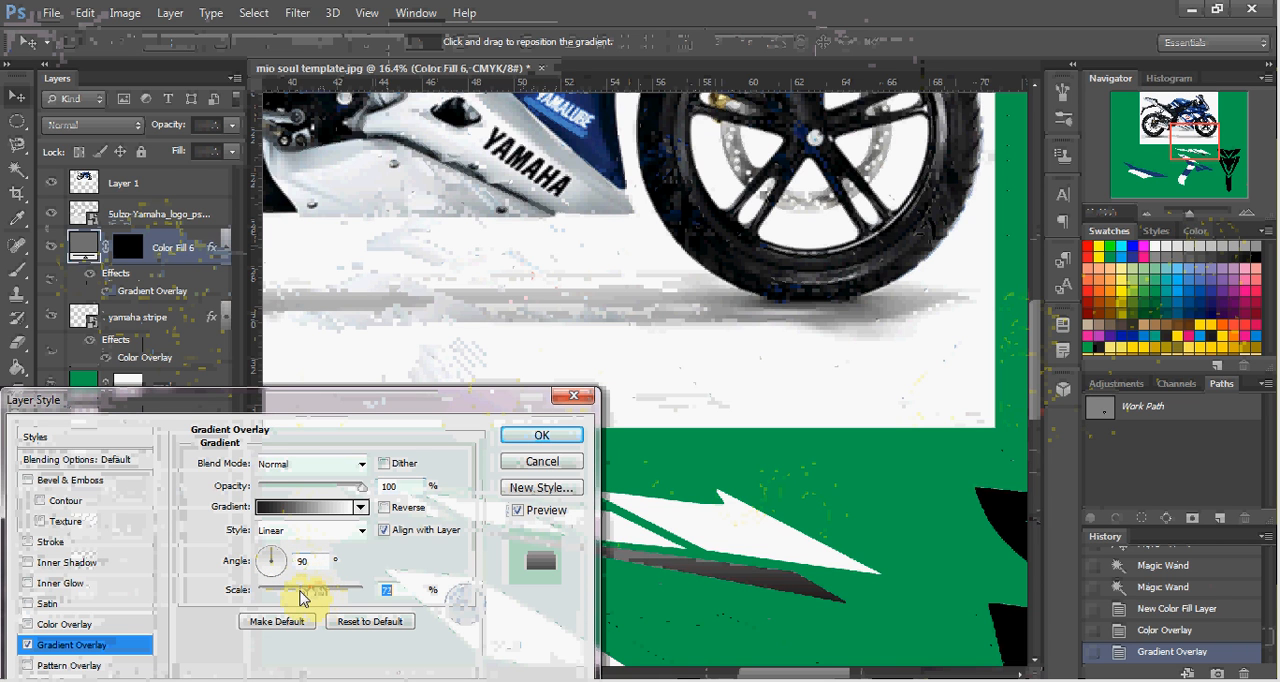
Set the Gradient Overlay's angle to 143° and its scale to 112% on the gray fill layer.
drag(297, 591, 295, 591)
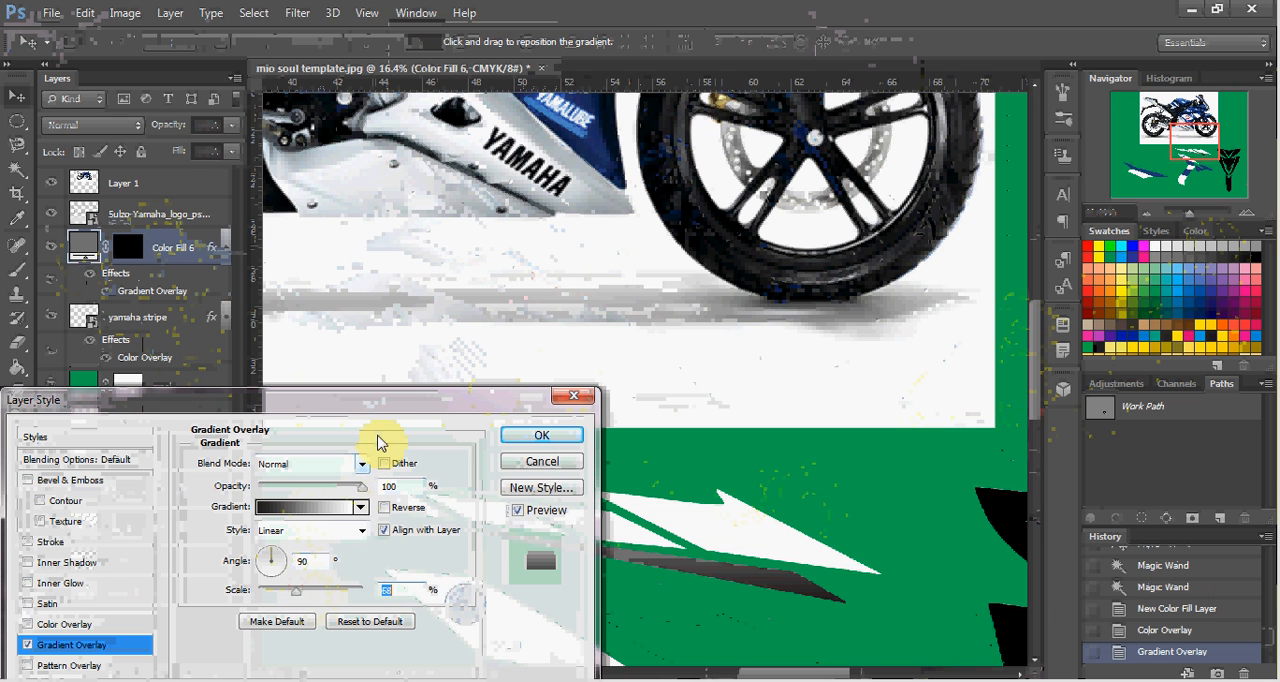
drag(389, 398, 237, 284)
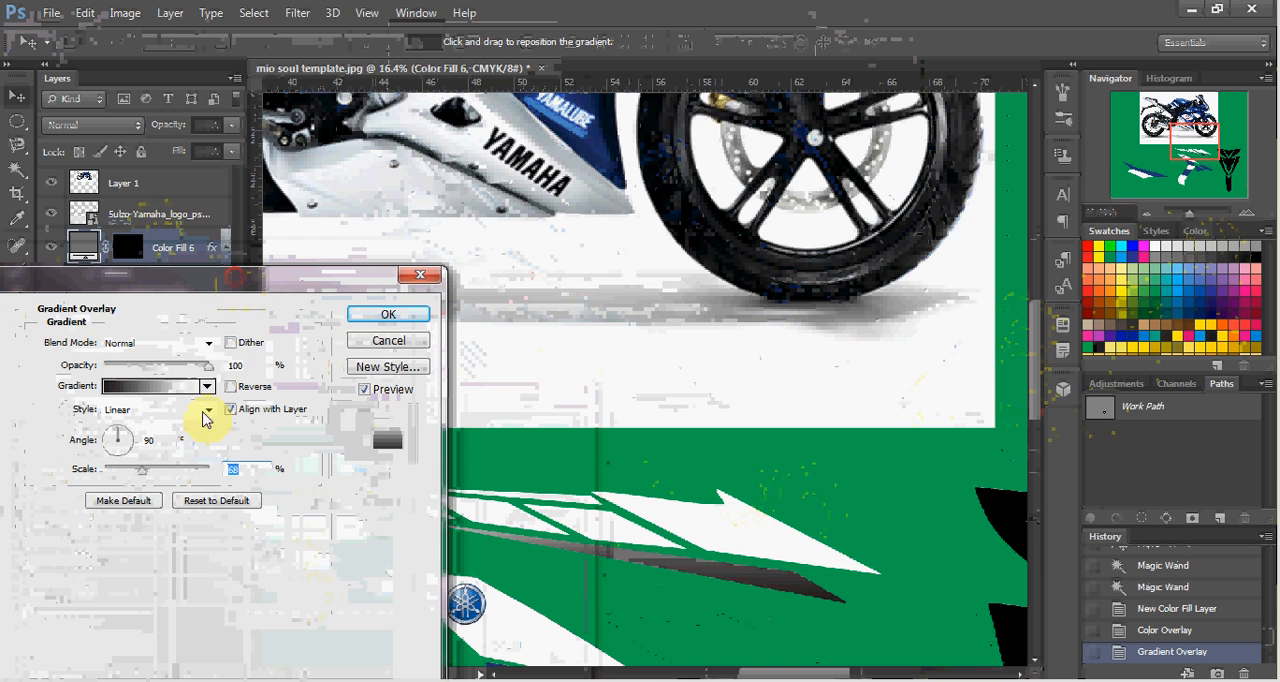
click(112, 442)
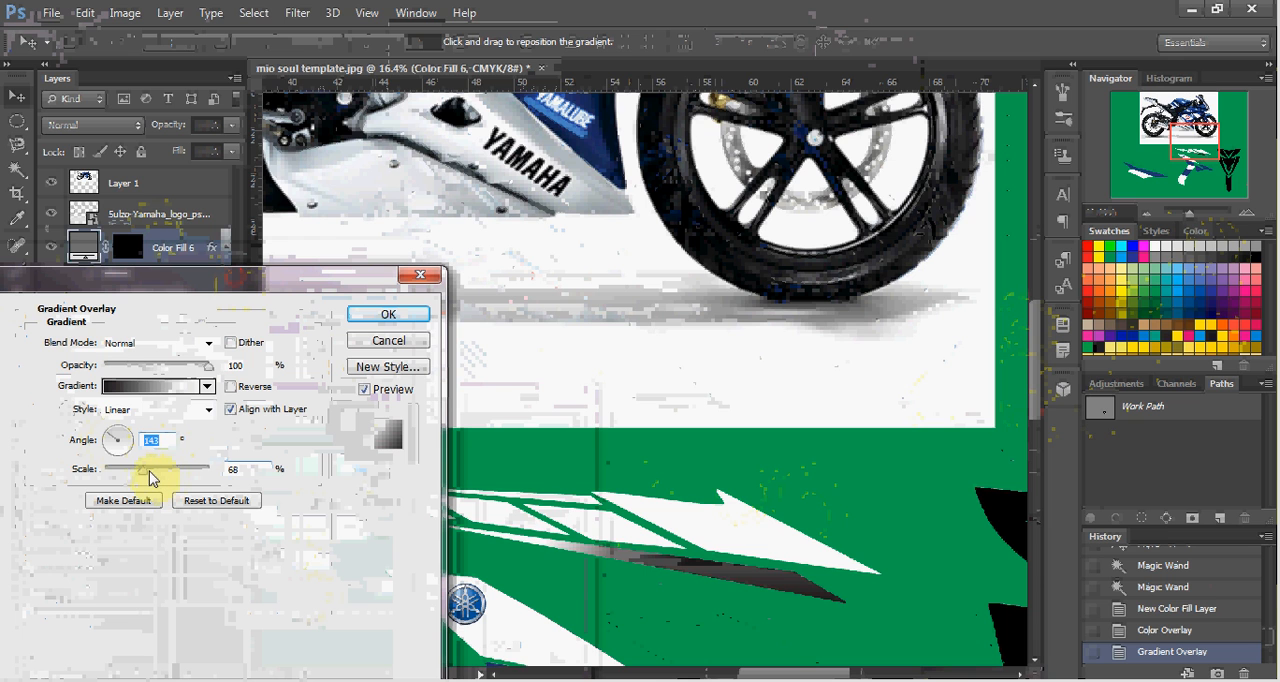
drag(176, 471, 179, 472)
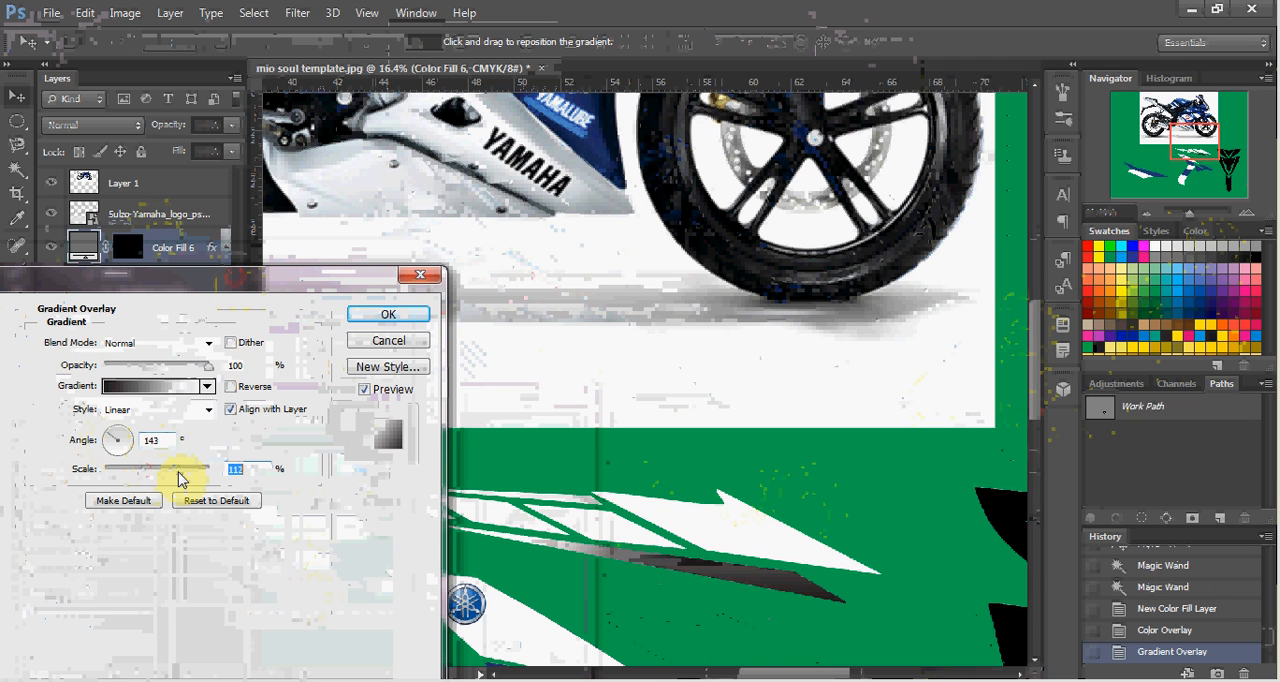
Edit the overlay's gradient and recolor its white end stop with the medium gray sampled from the thin stripe piece.
click(155, 397)
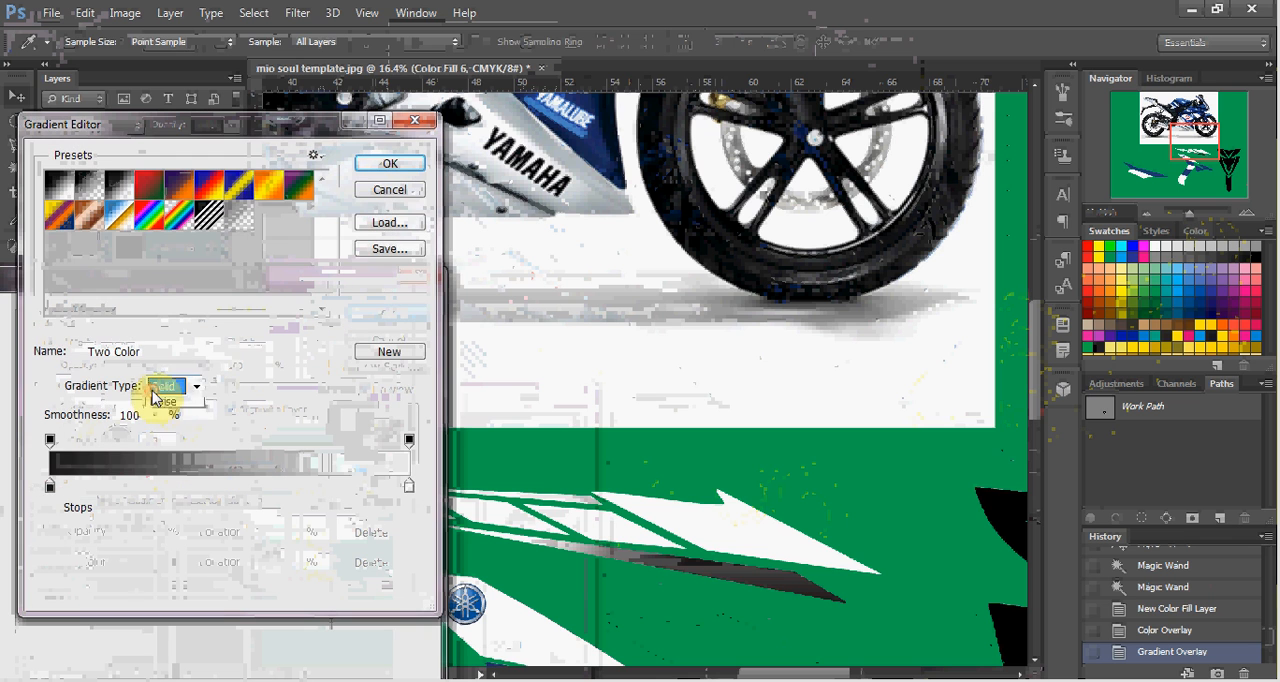
click(165, 386)
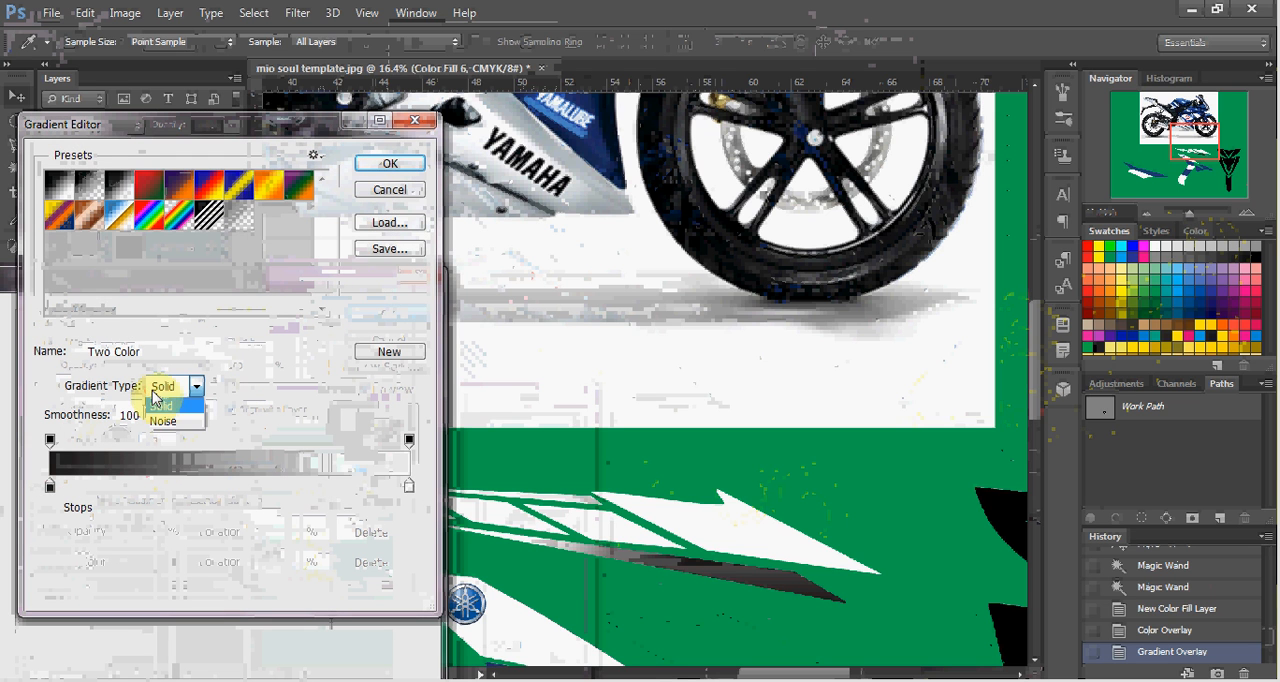
click(408, 488)
click(408, 488)
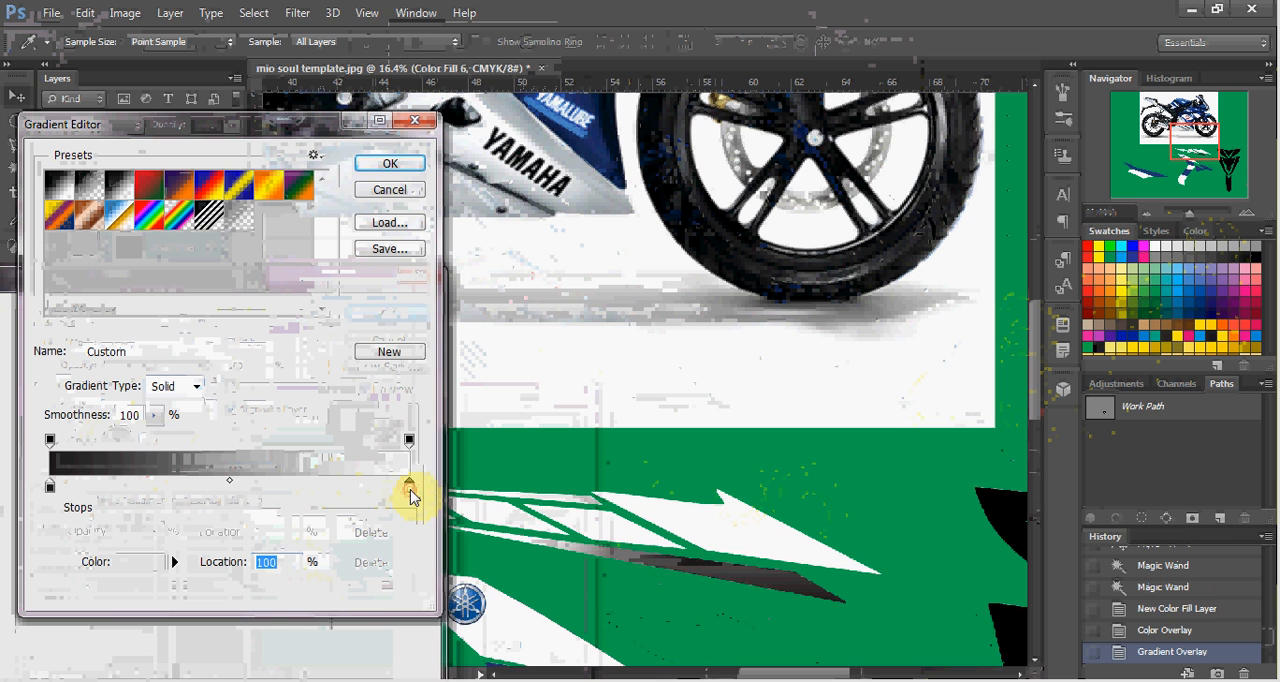
double_click(409, 490)
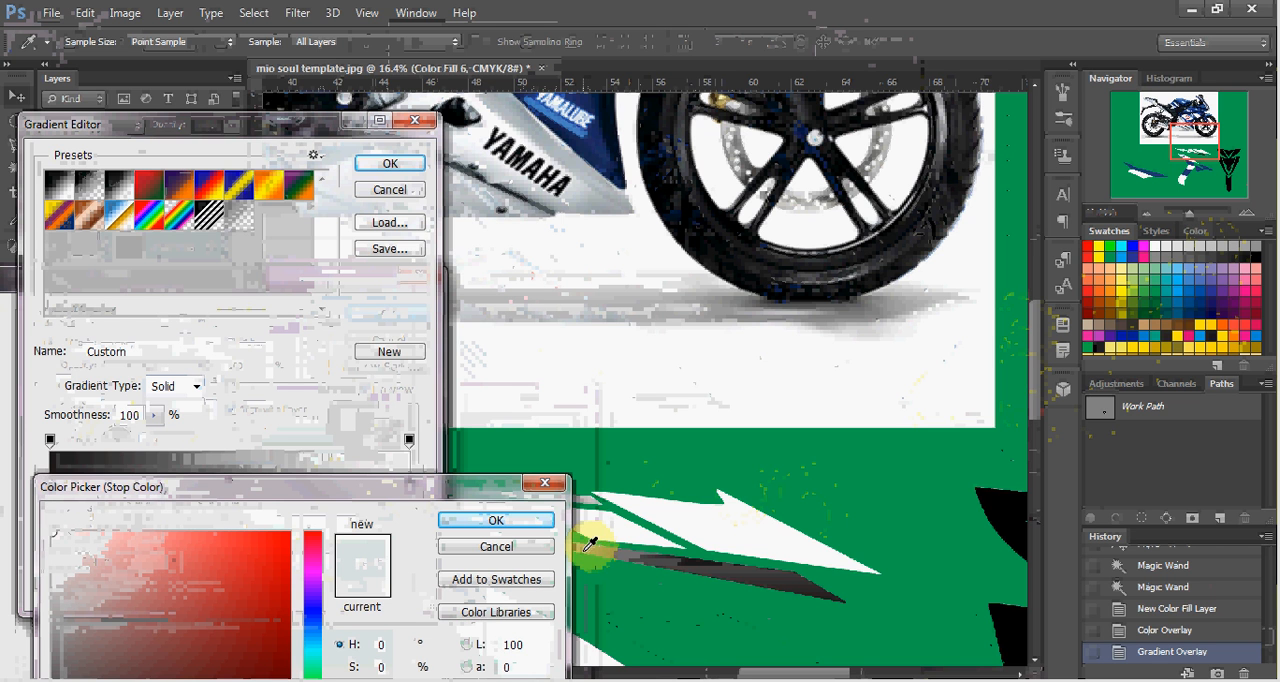
drag(480, 490, 377, 452)
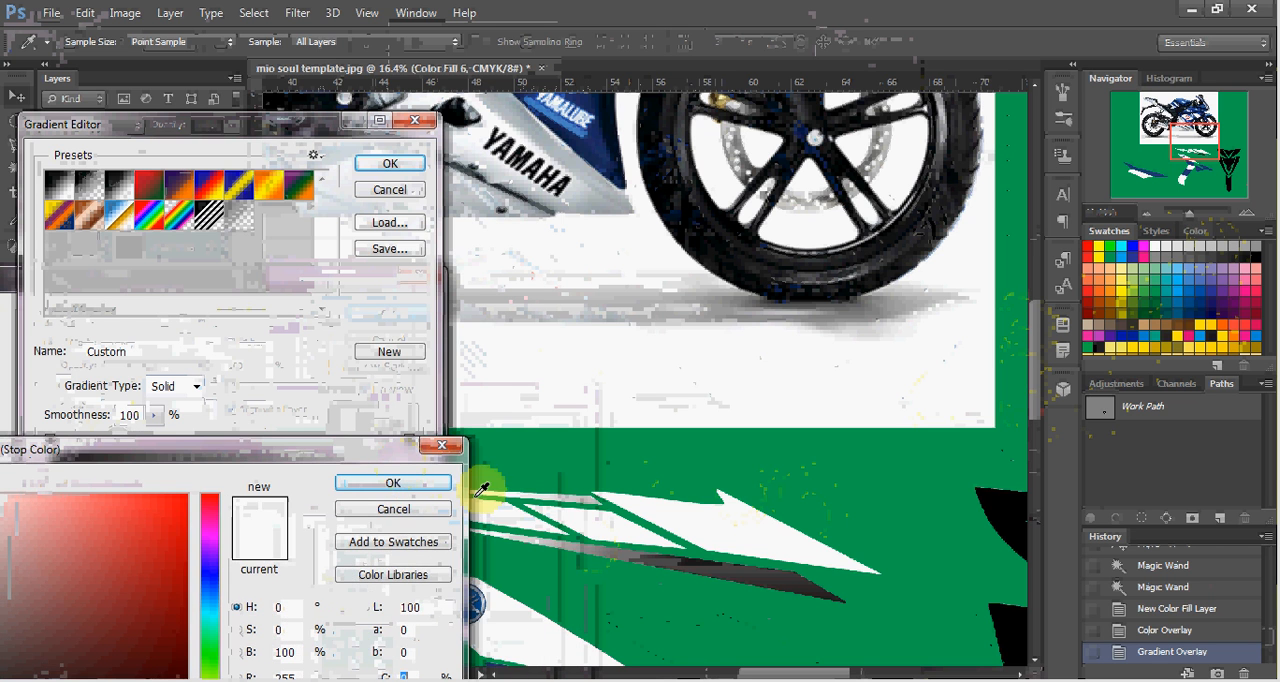
click(590, 541)
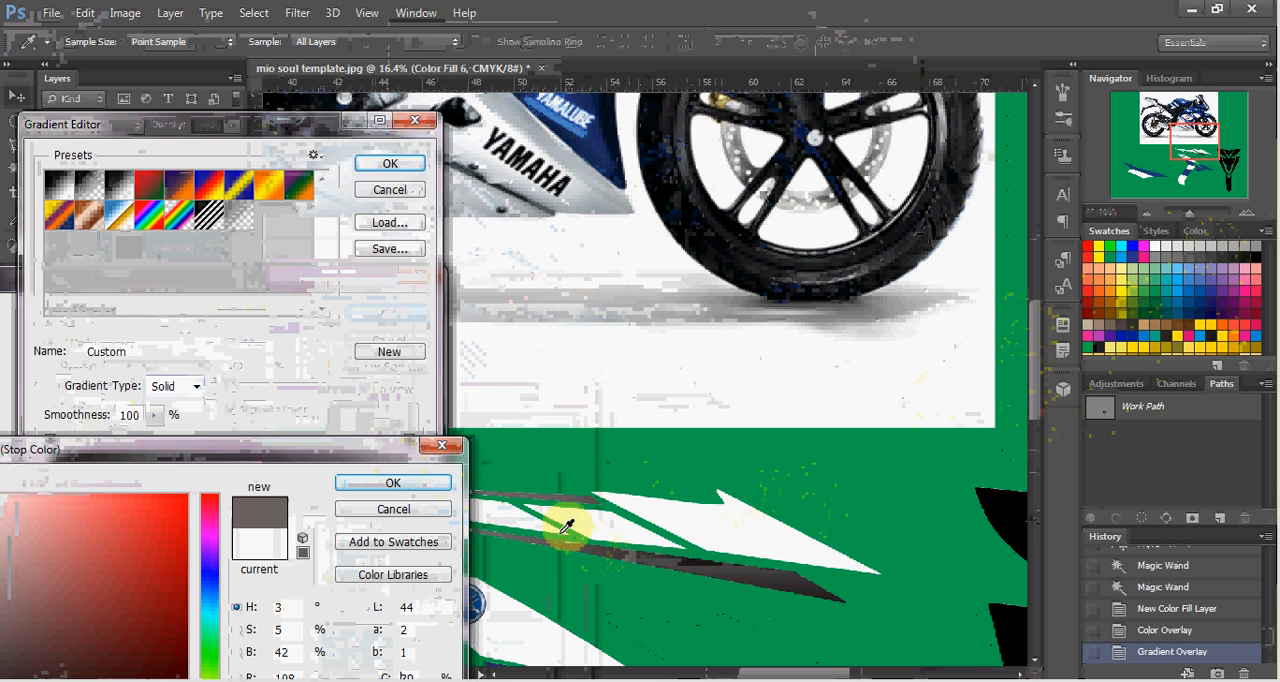
click(412, 484)
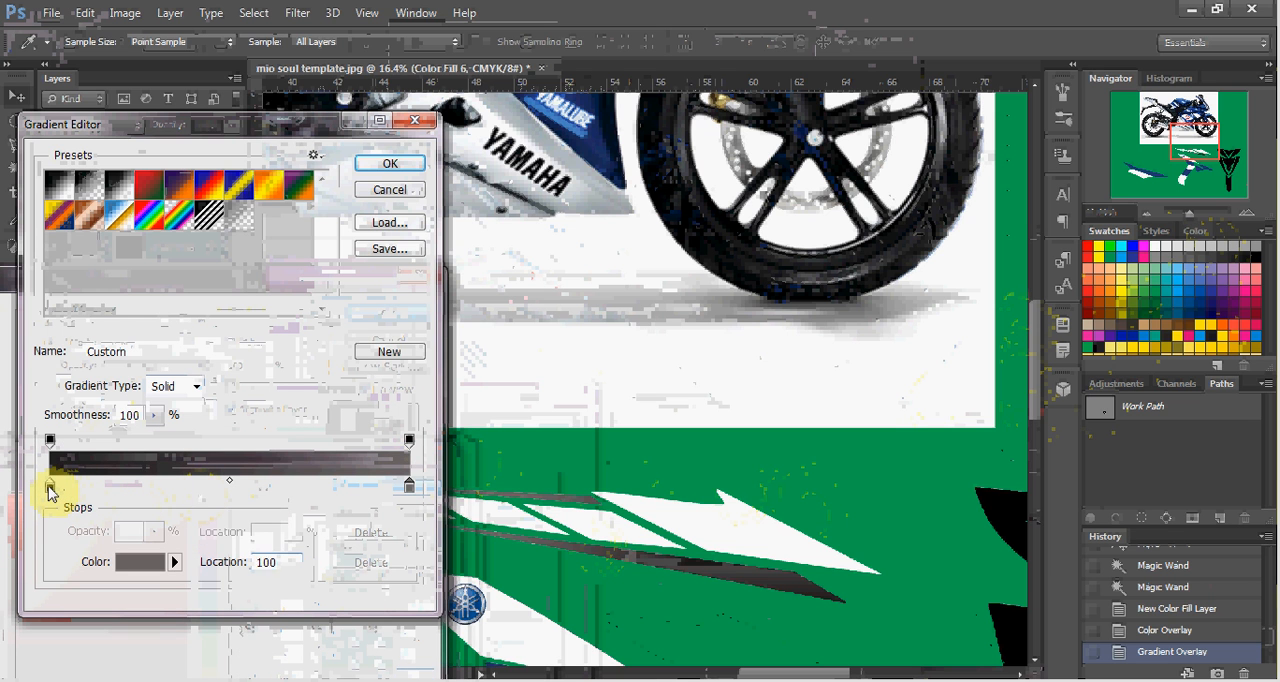
Recolor the gradient's black start stop with gray #6a6565 sampled from the thin stripe piece.
click(50, 486)
double_click(50, 486)
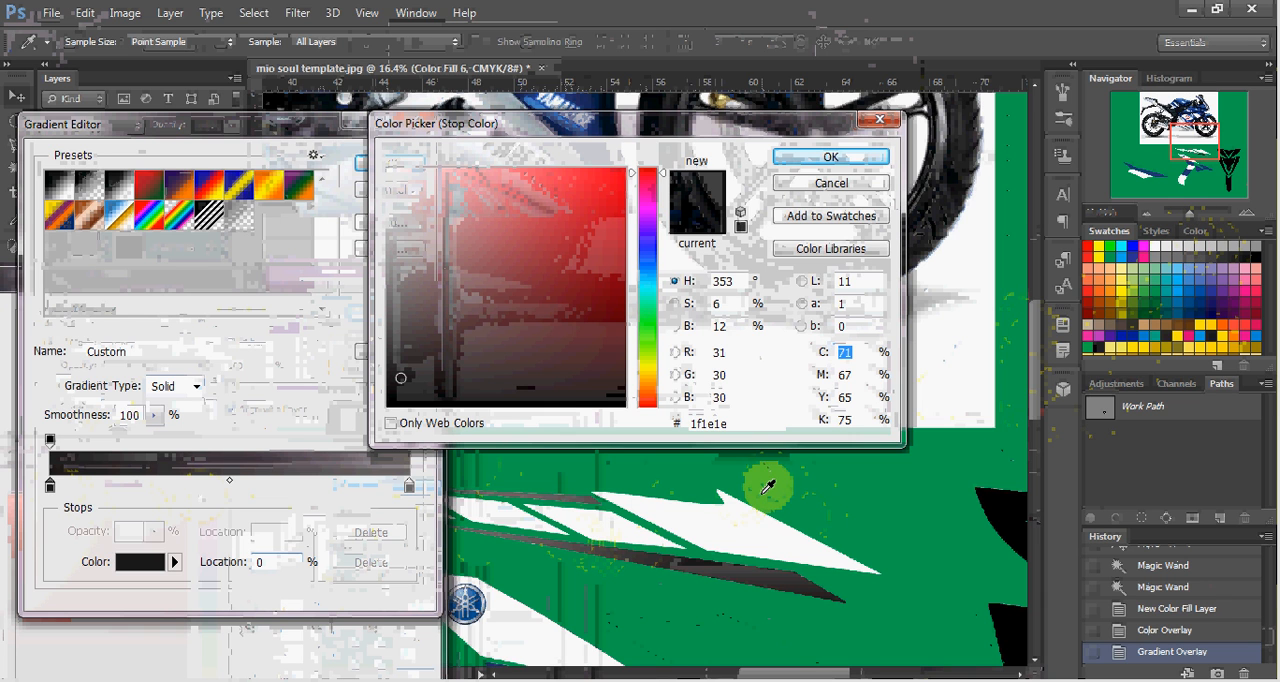
click(596, 545)
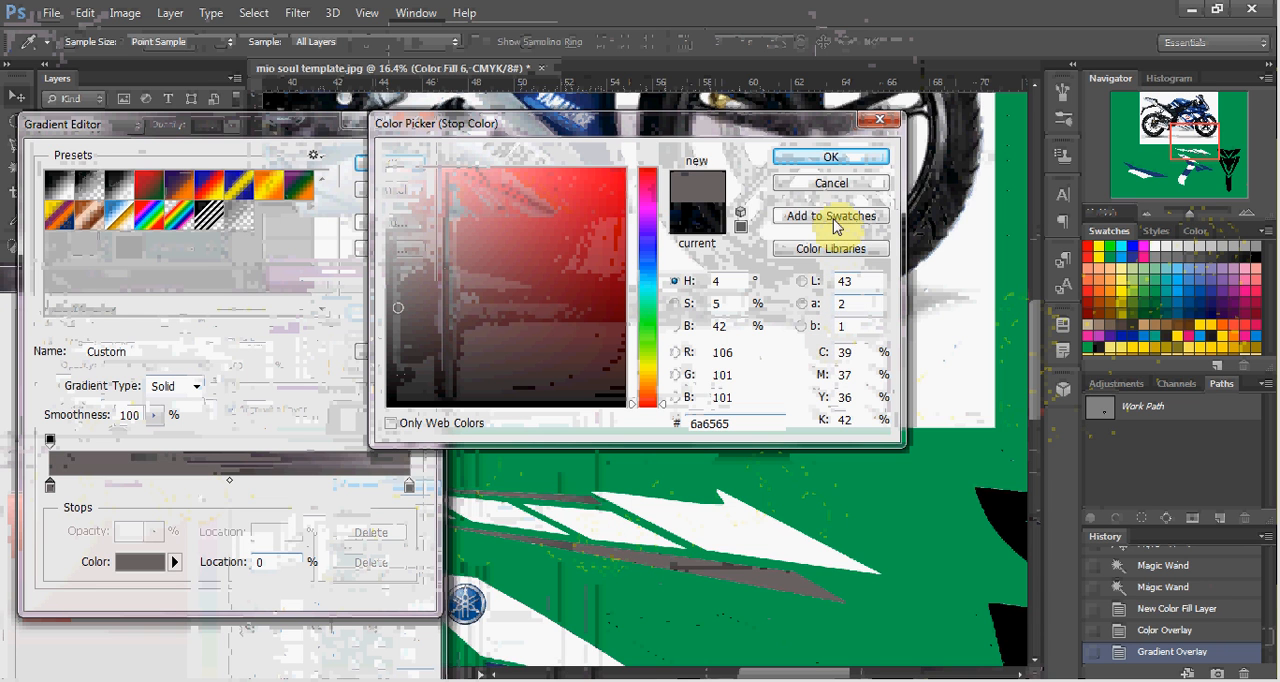
click(812, 160)
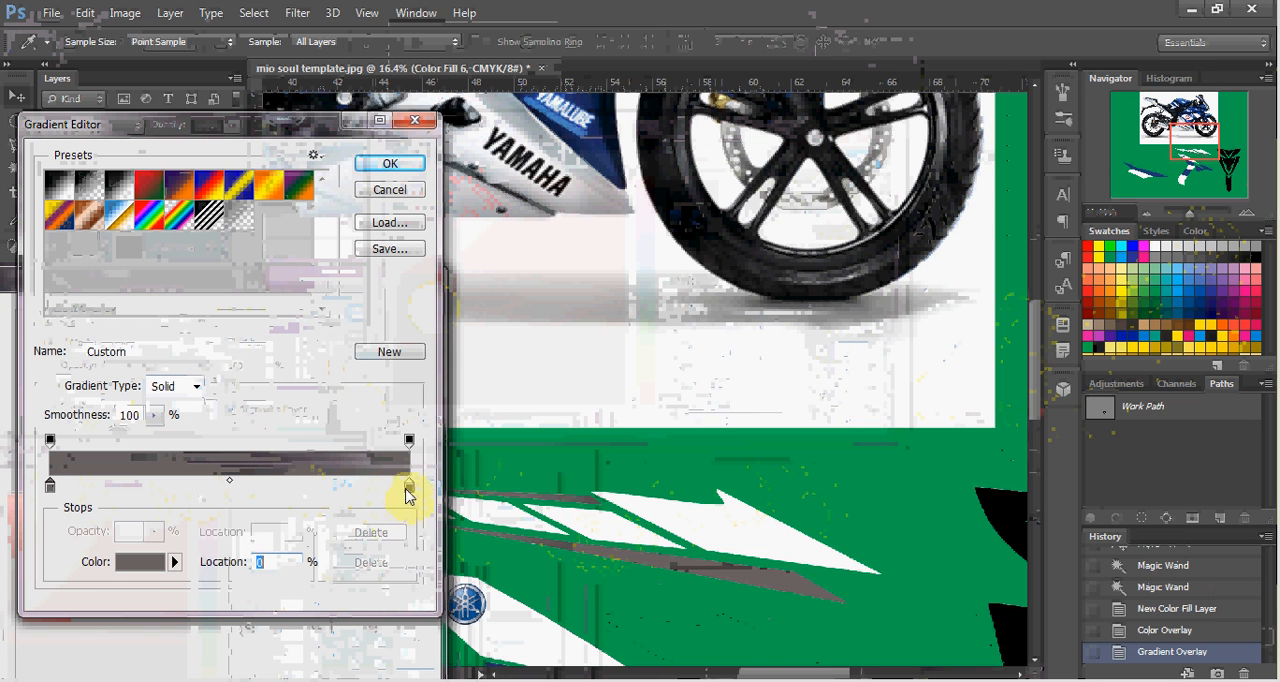
Add a dark gray #363636 color stop between the two gray gradient ends and apply the edited Gradient Overlay.
double_click(187, 485)
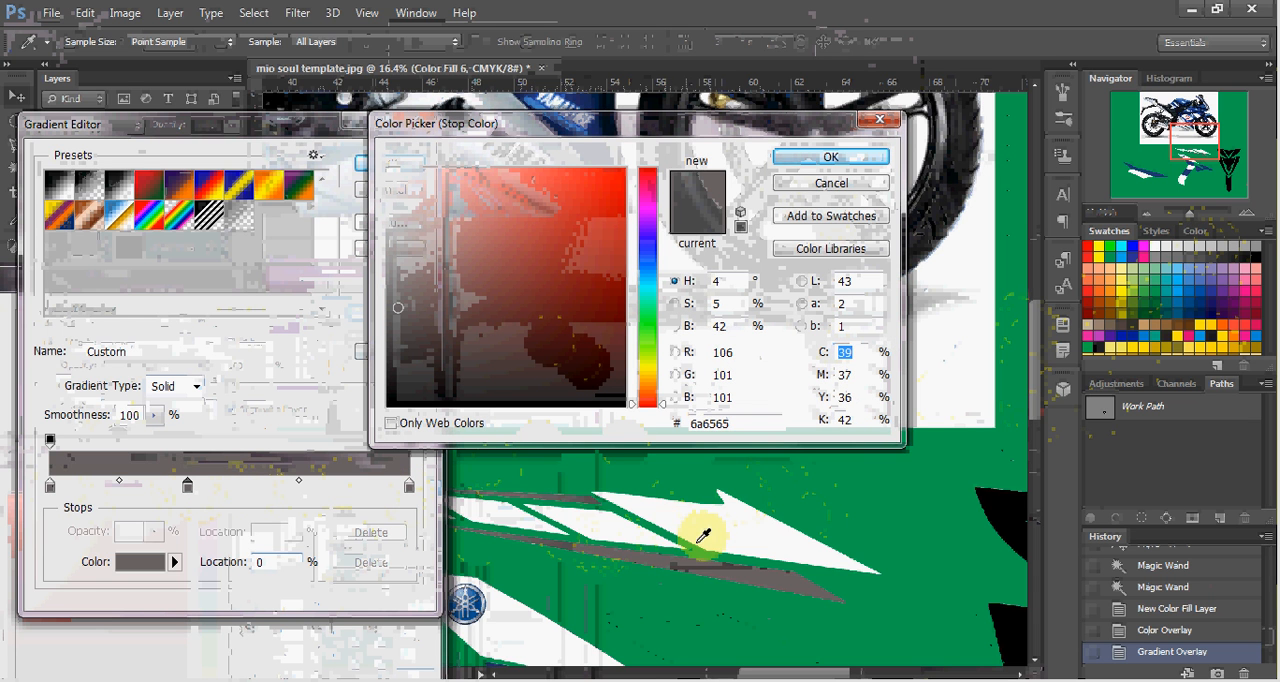
click(731, 566)
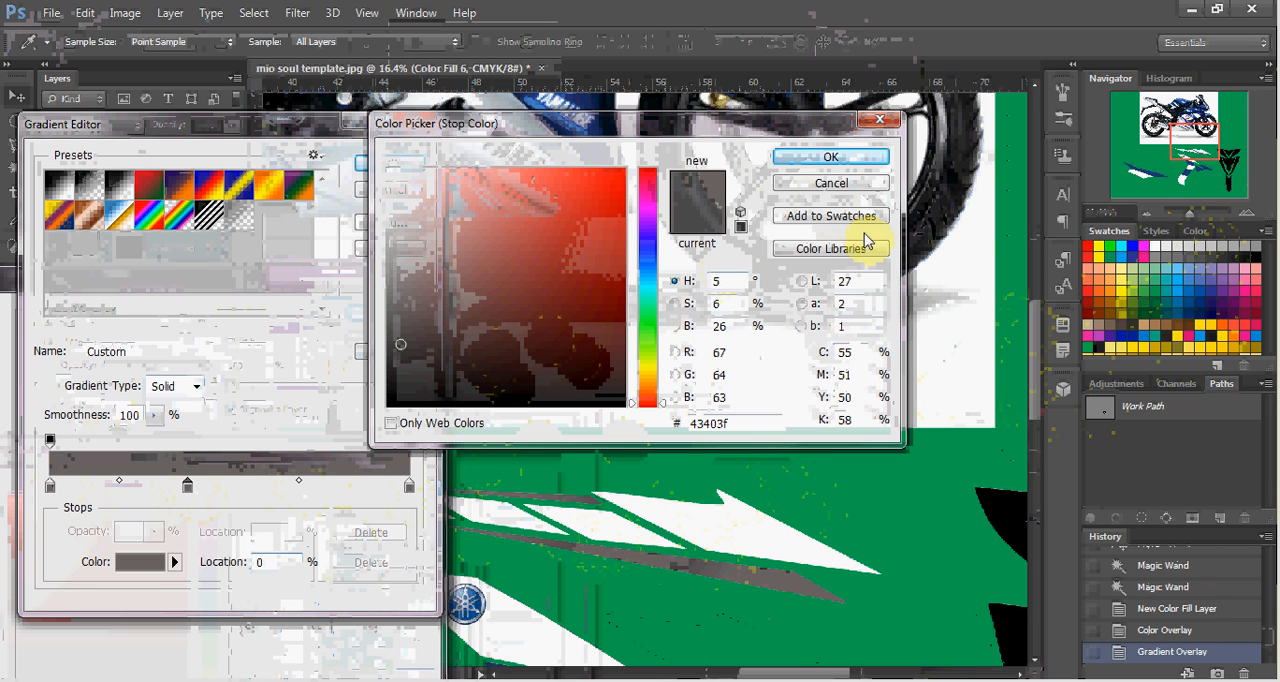
click(1230, 249)
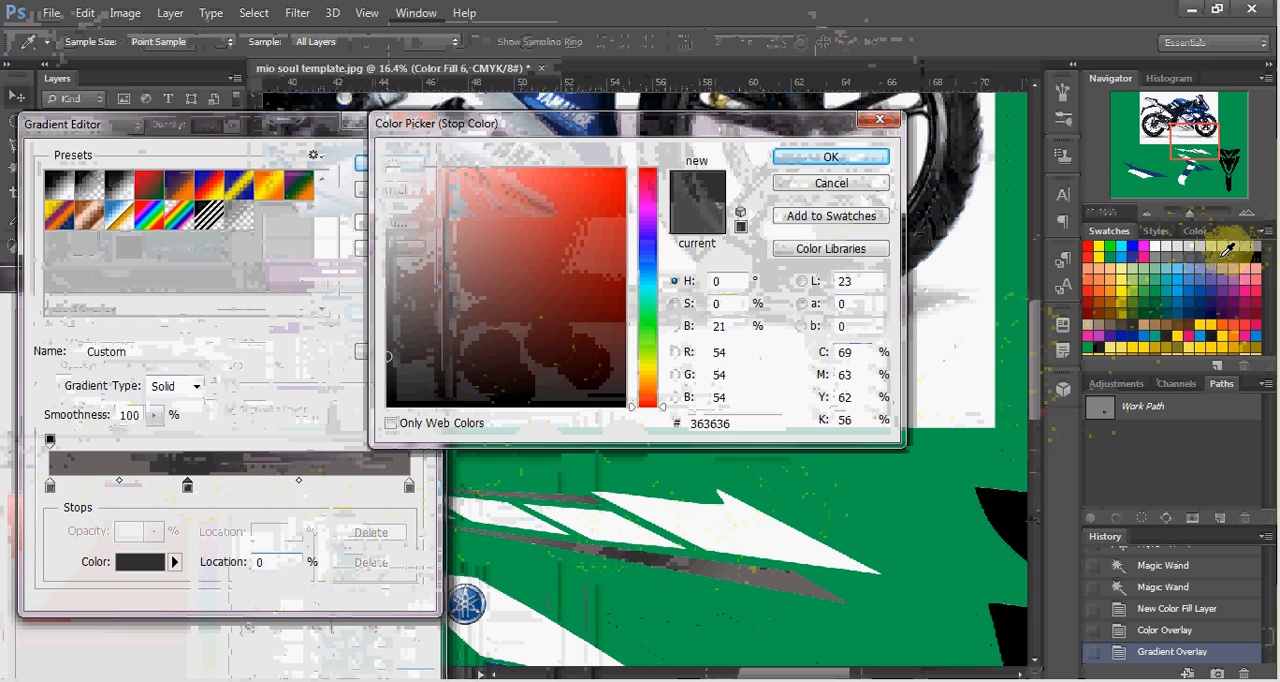
click(849, 162)
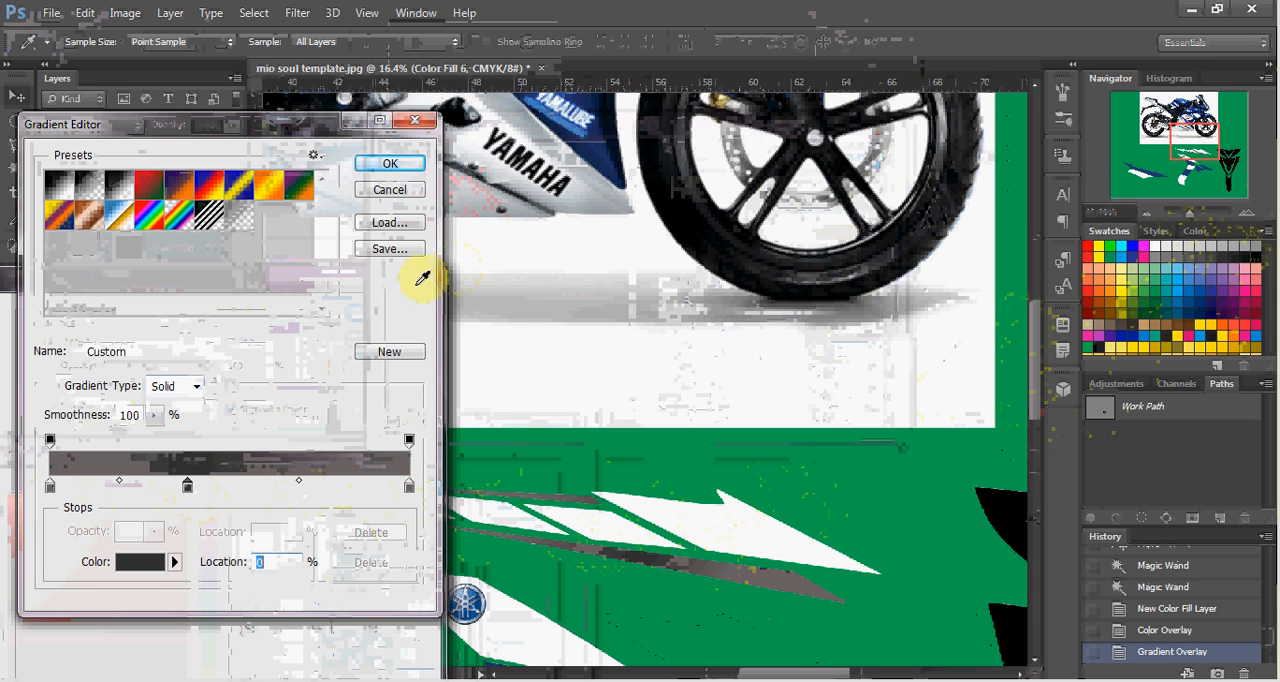
click(408, 163)
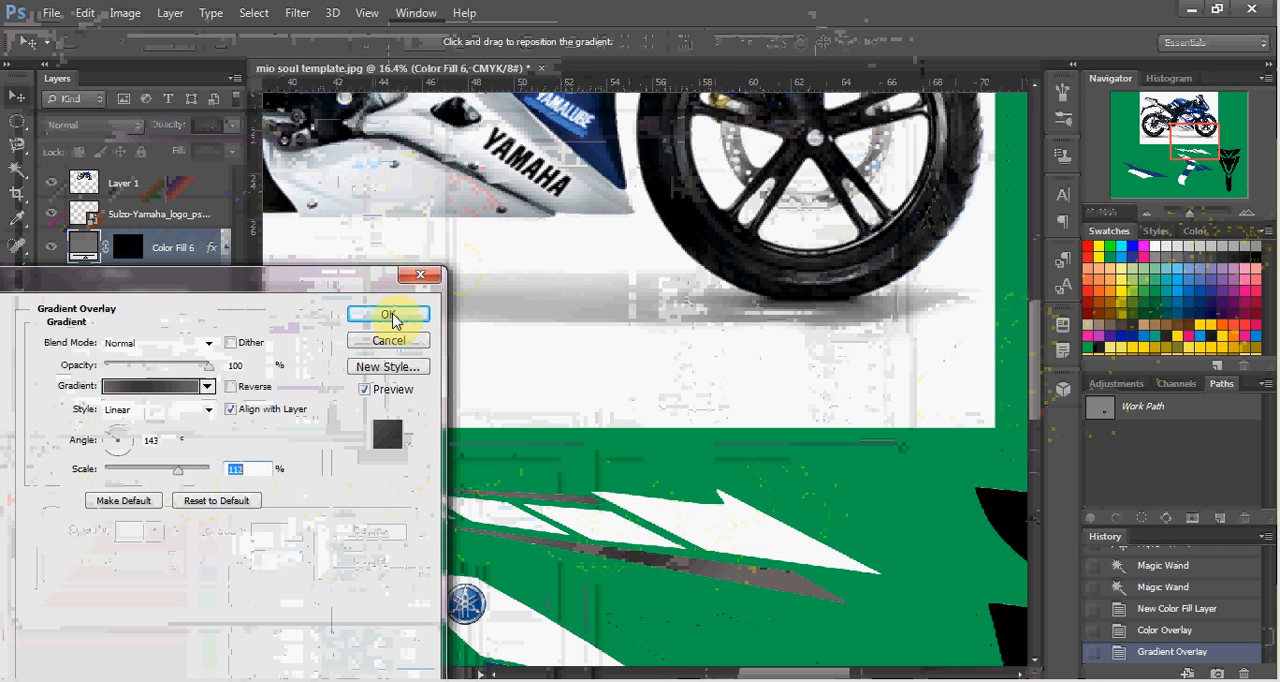
click(391, 316)
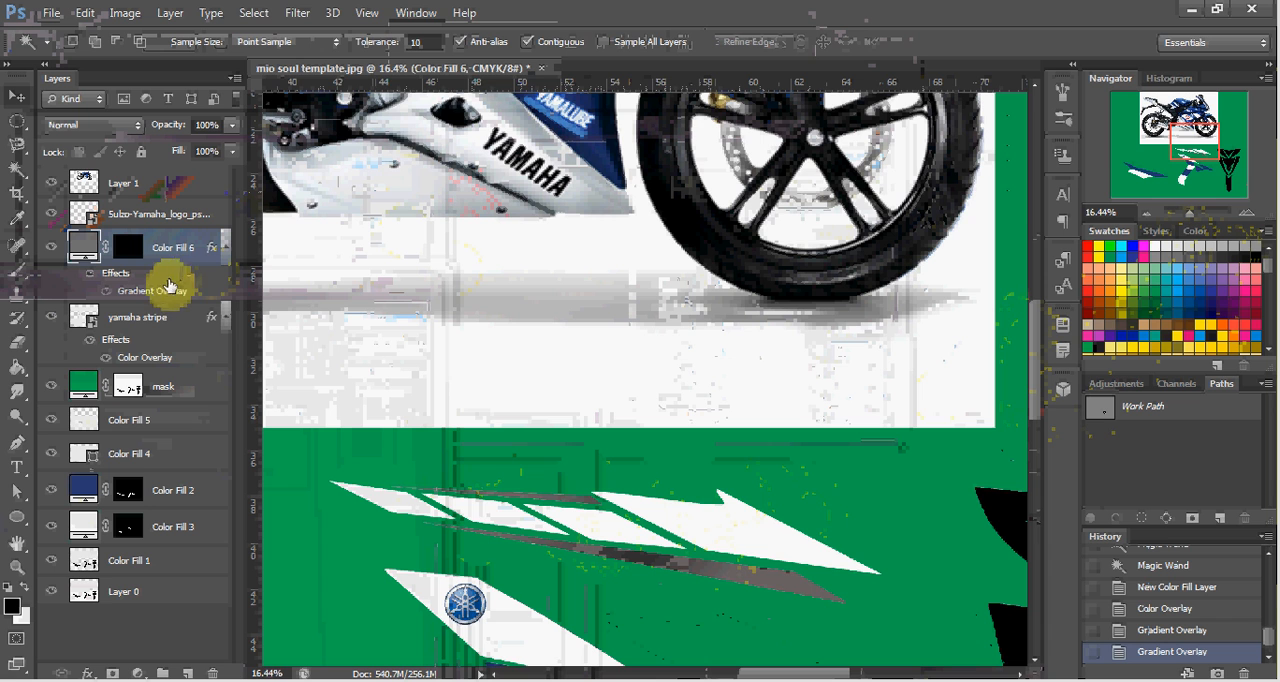
Merge the gray fill layer with the yamaha stripe layer and clear any selection.
ctrl+click(178, 324)
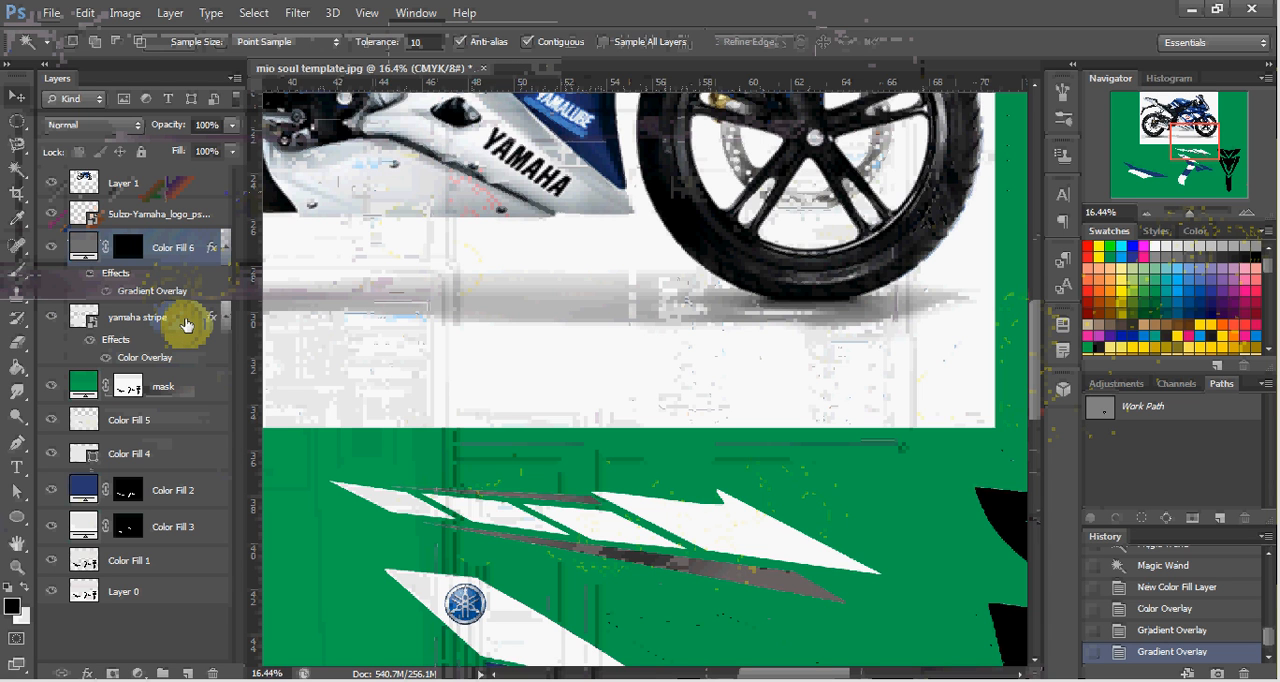
key(ctrl+e)
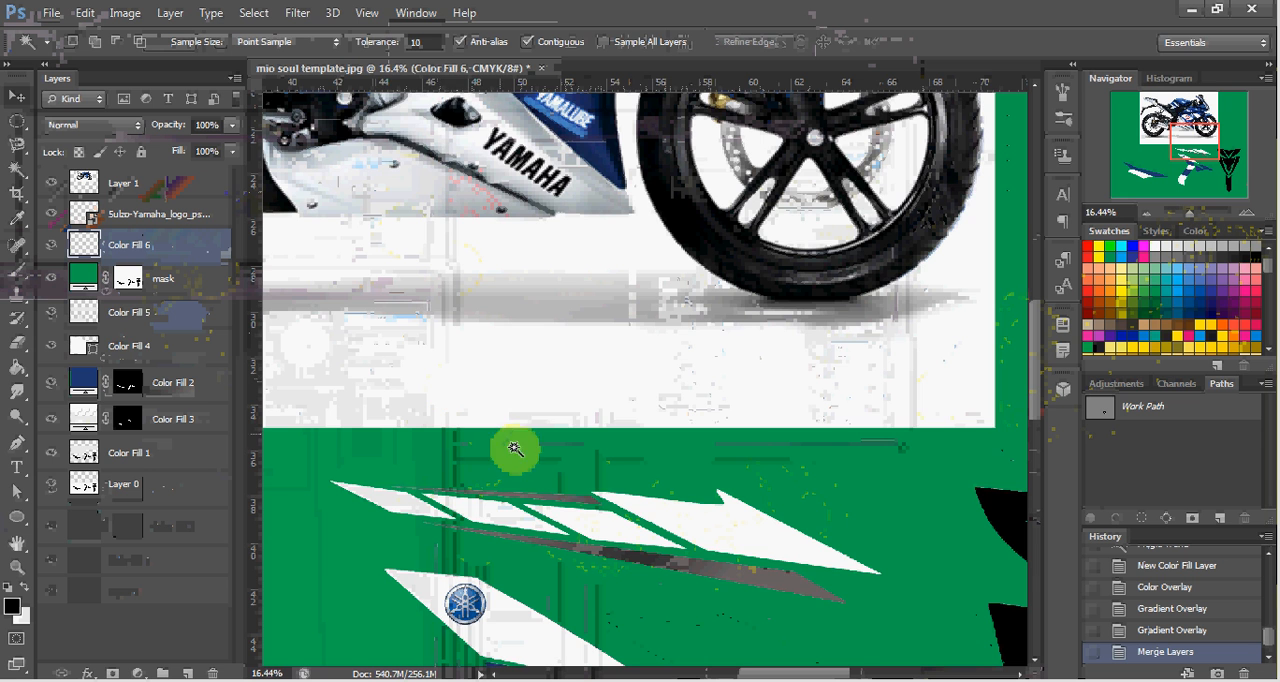
scroll(605, 500, down, 3)
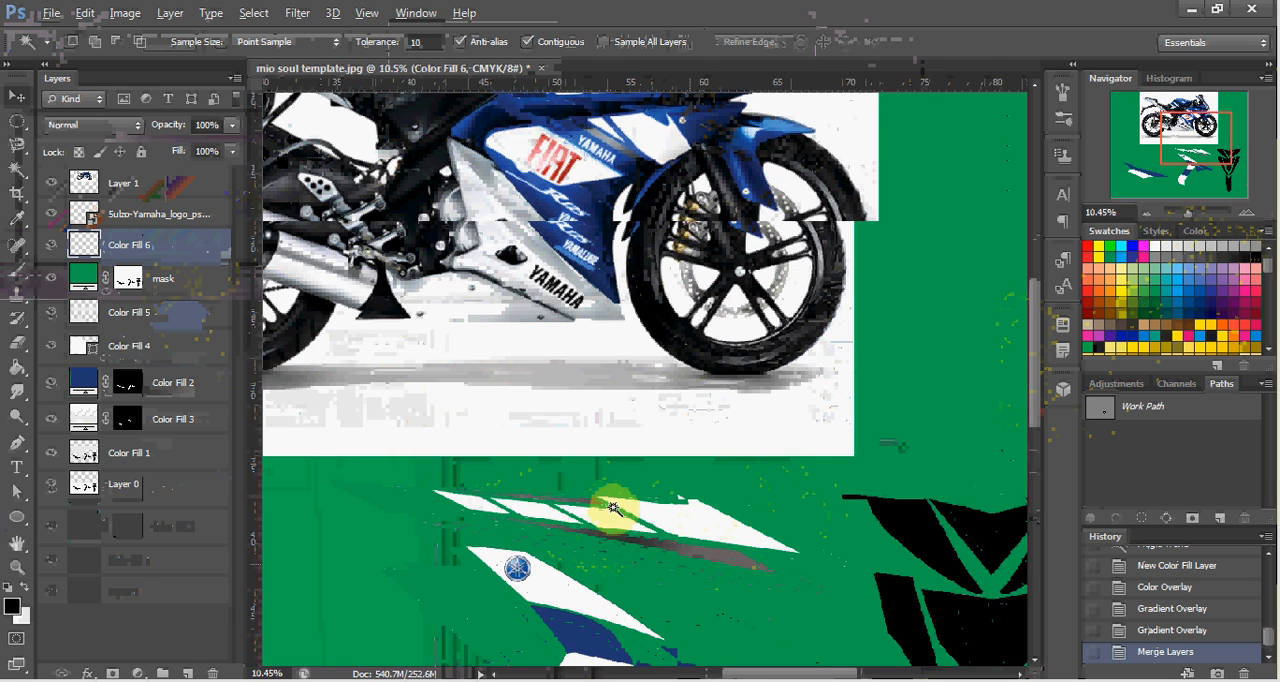
click(622, 515)
key(ctrl+d)
Rotate the merged stripe by about 22.9° and place it in the empty green area below the center decal's blue wing.
key(v)
drag(629, 520, 665, 490)
scroll(645, 545, down, 3)
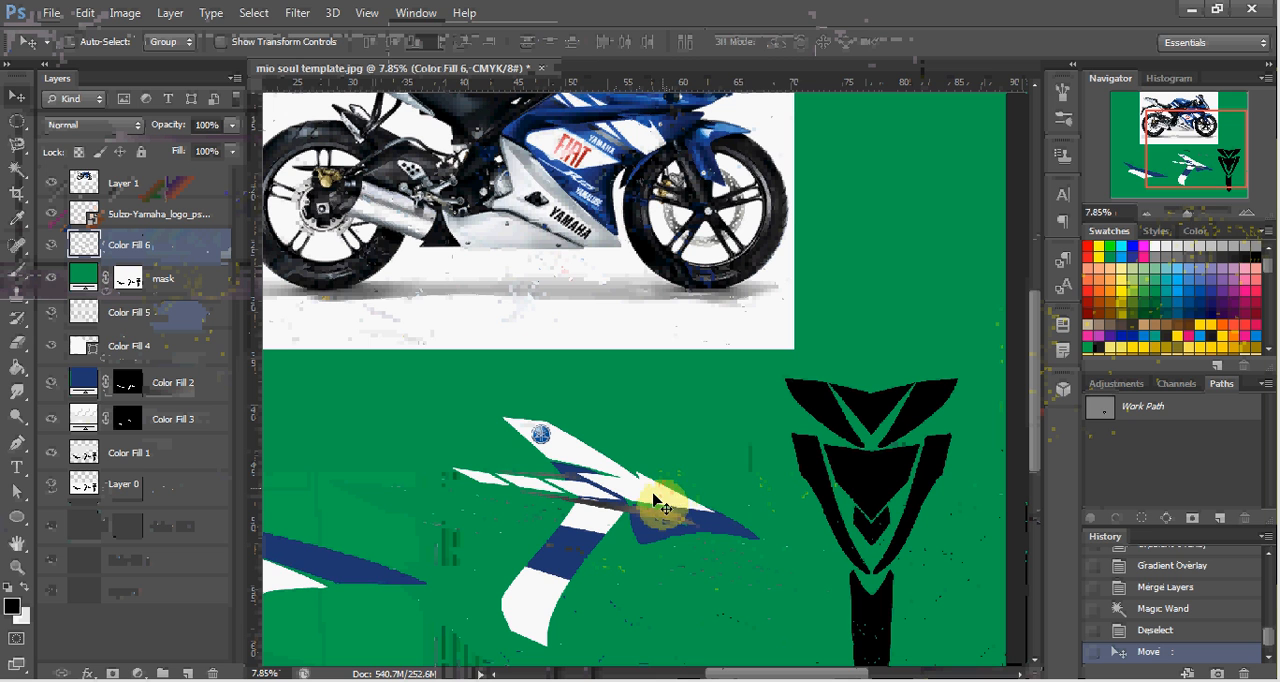
key(ctrl+t)
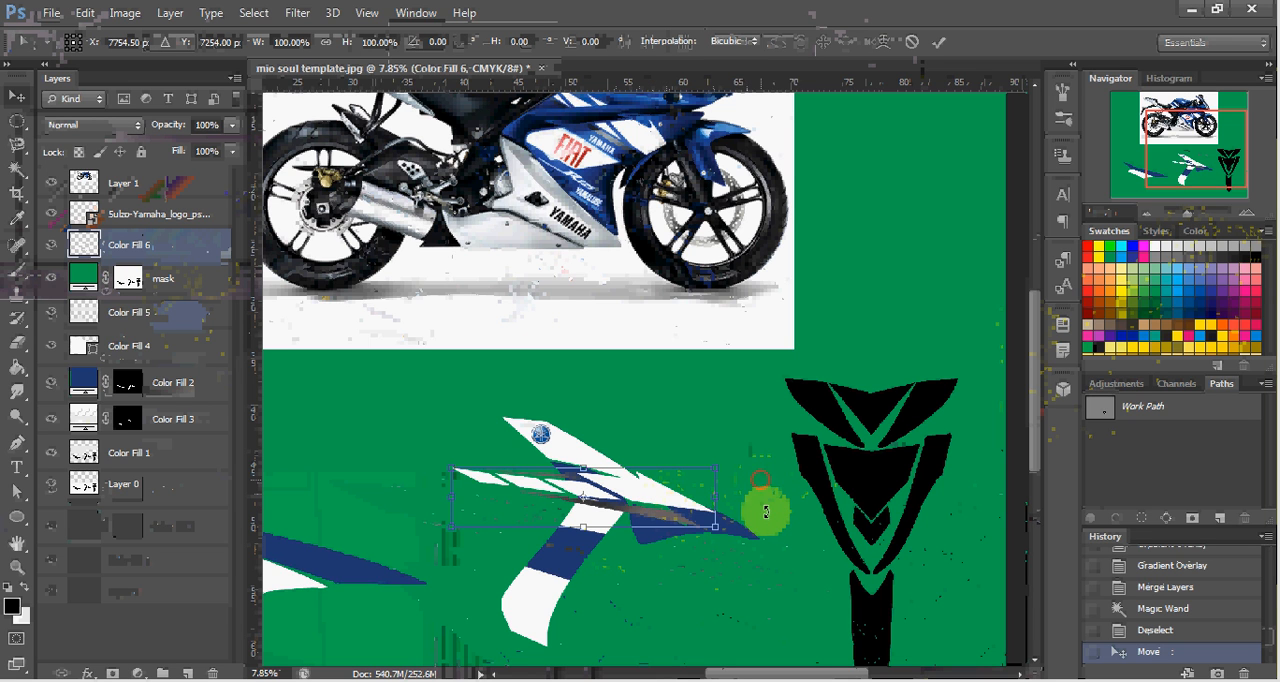
drag(760, 509, 712, 564)
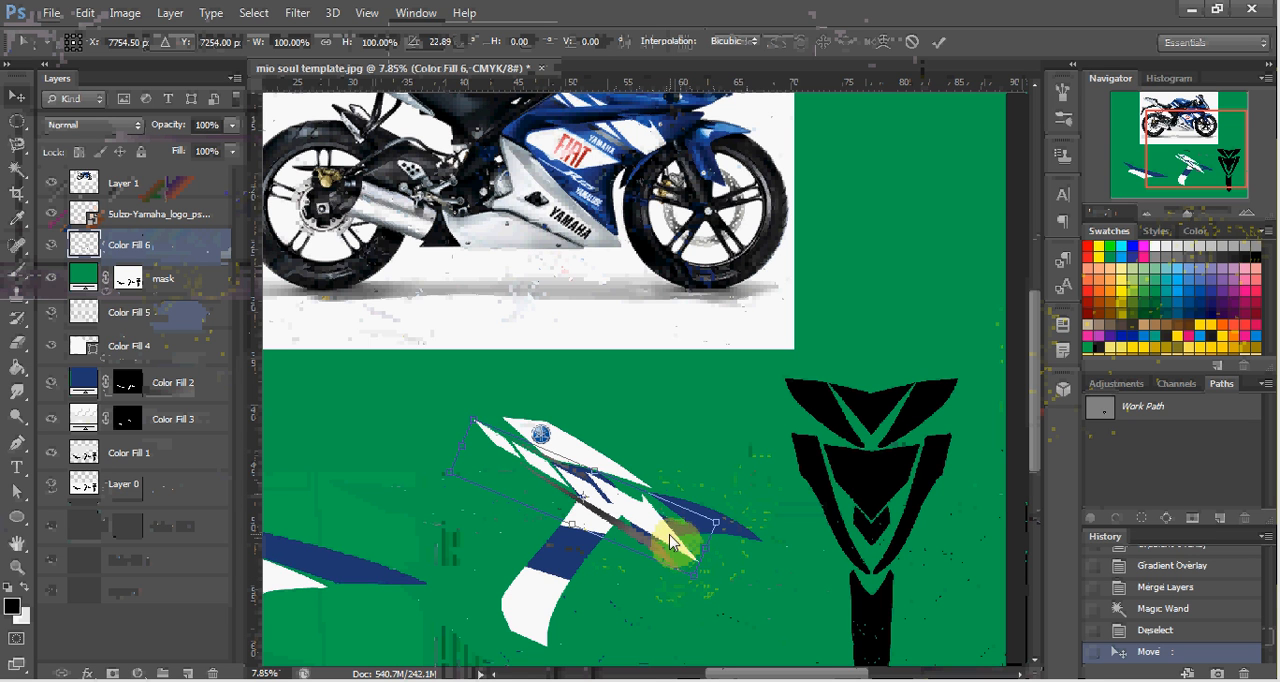
drag(660, 540, 708, 589)
scroll(708, 589, down, 3)
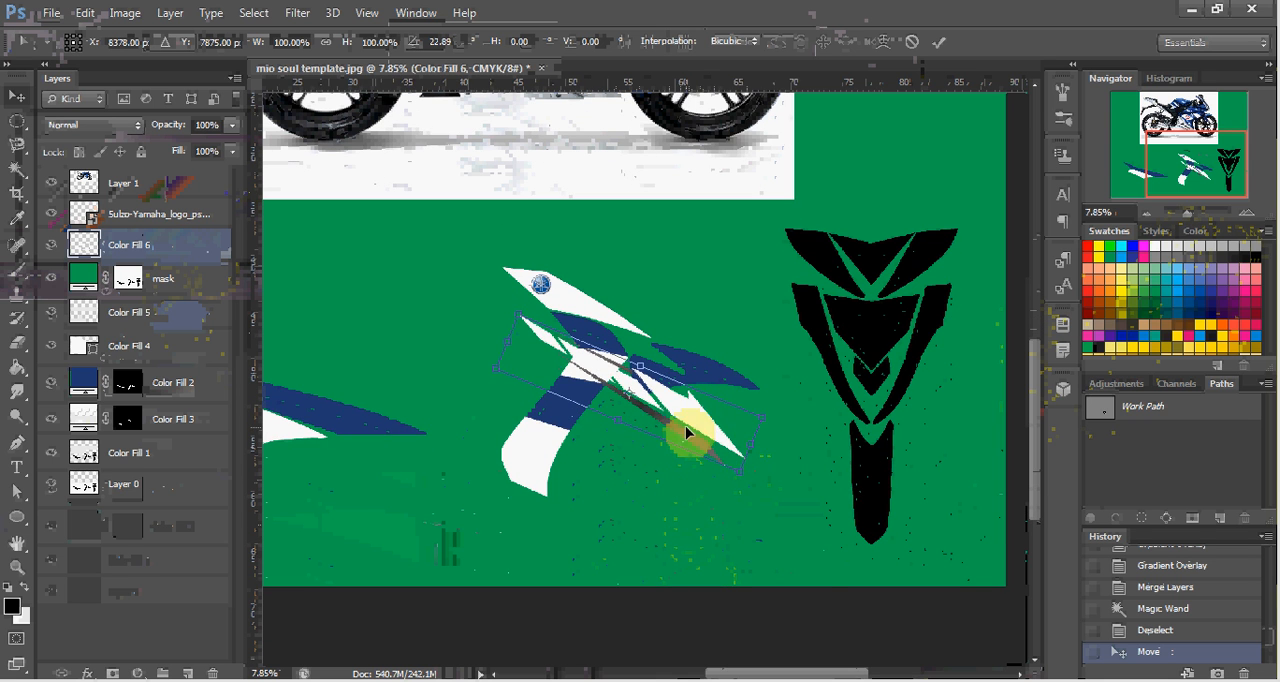
drag(686, 434, 782, 525)
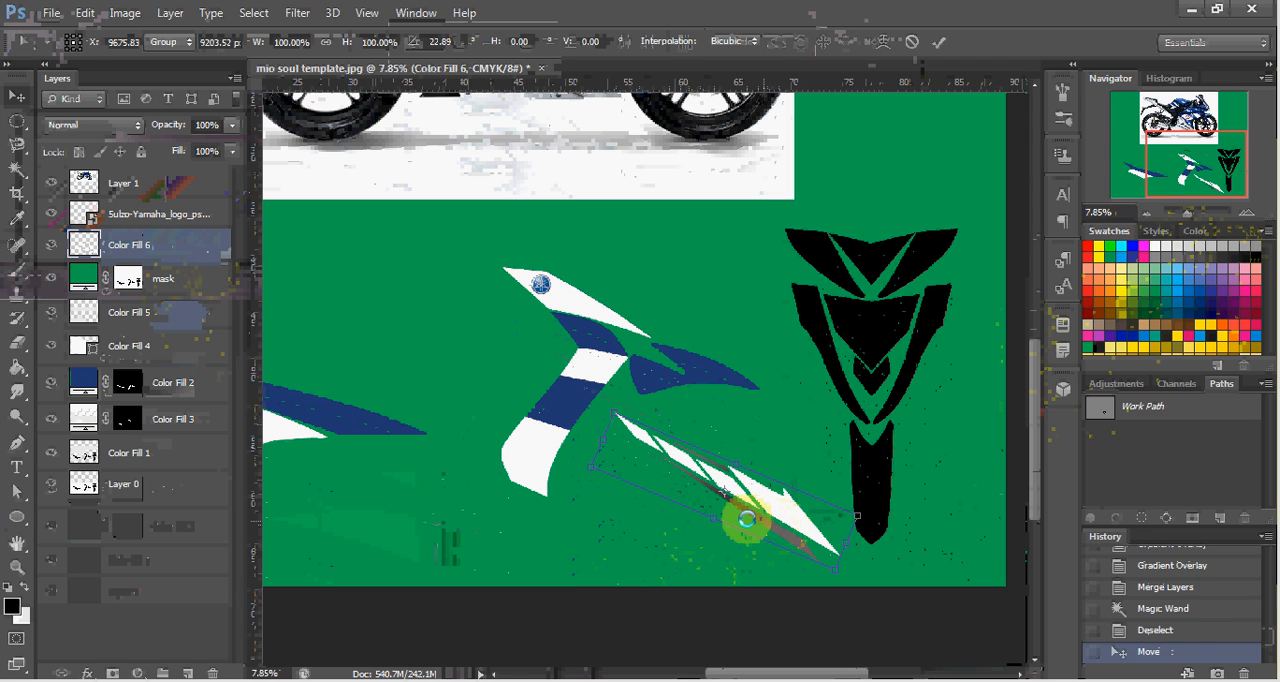
key(Return)
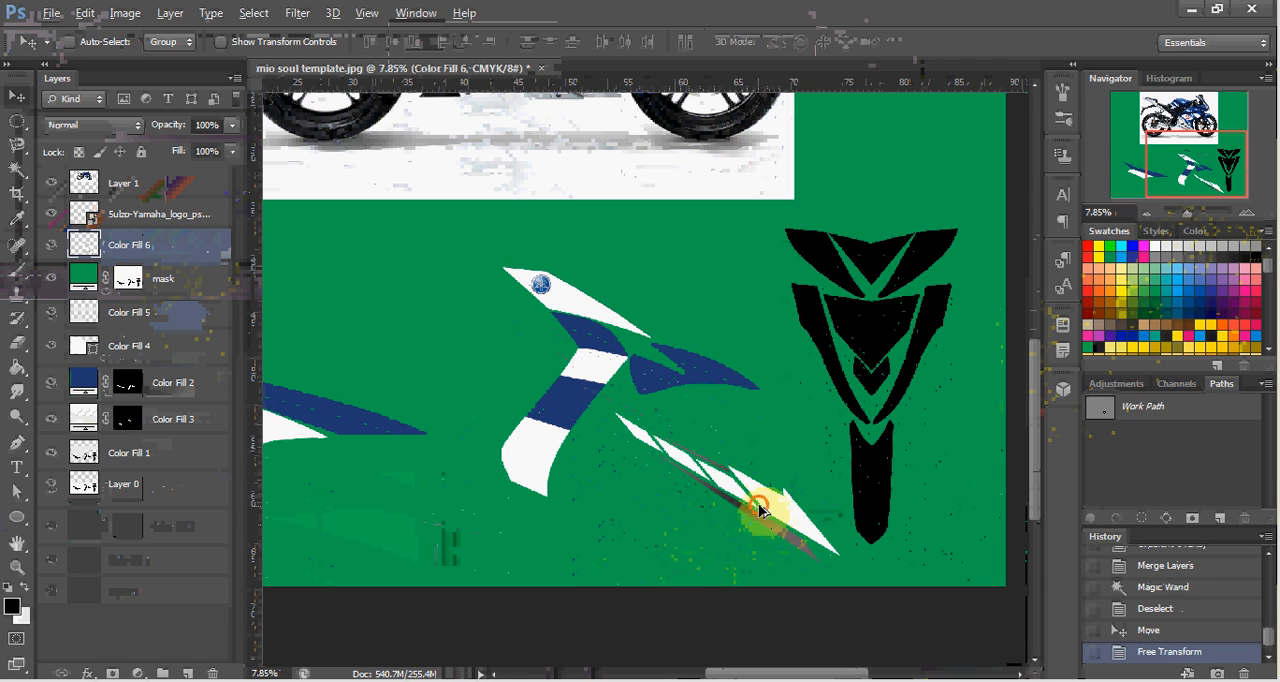
Duplicate the gray-and-white stripe, scale the copy to about 31%, rotate it about -12° and place it on the blue panel below the Yamaha logo.
drag(763, 514, 657, 381)
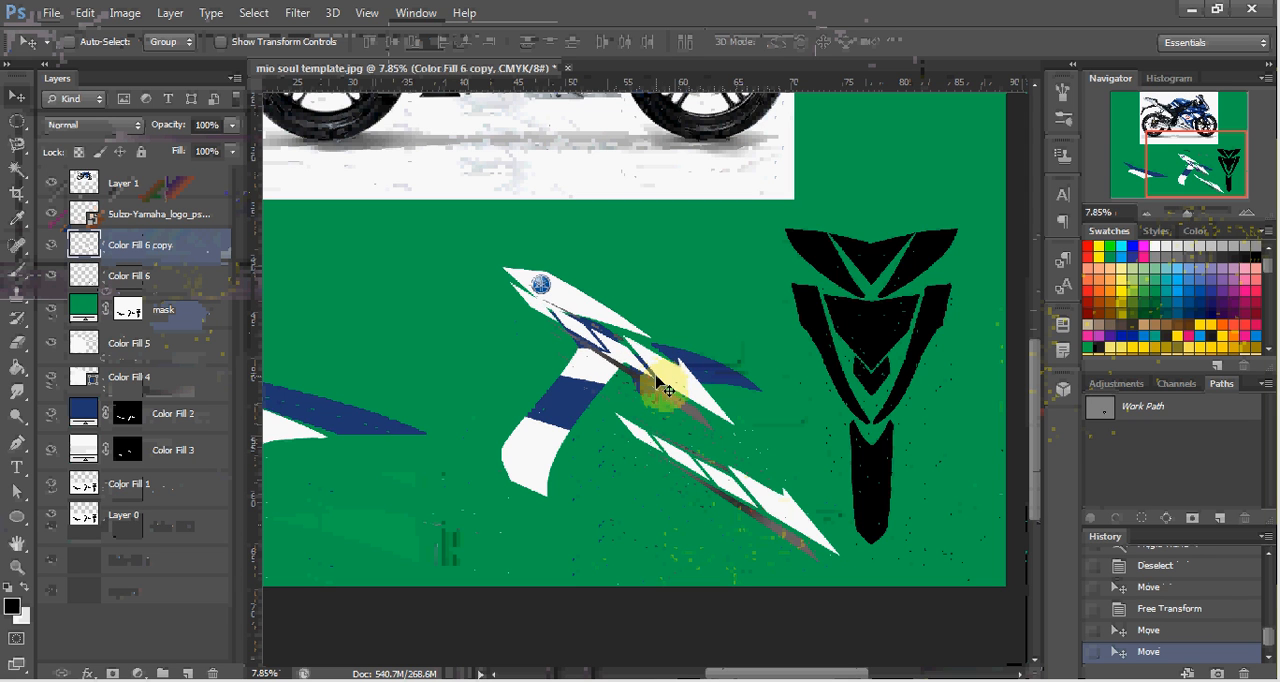
key(ctrl+t)
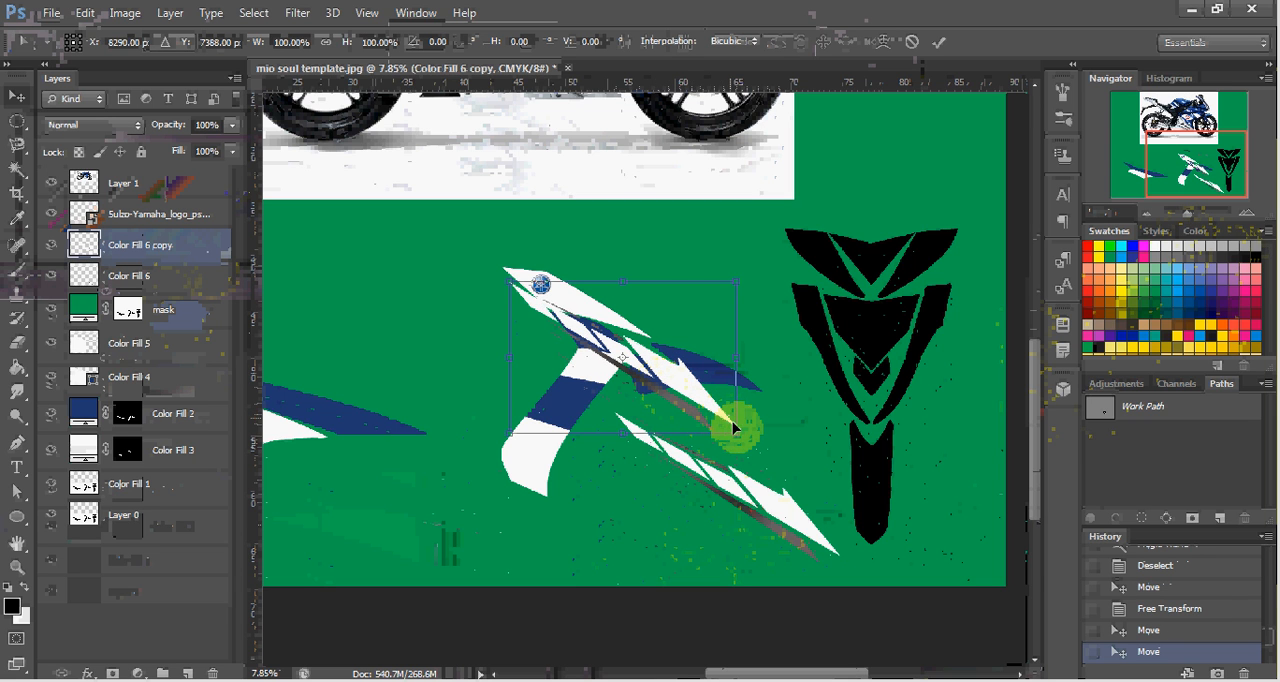
drag(737, 432, 579, 326)
scroll(593, 357, up, 8)
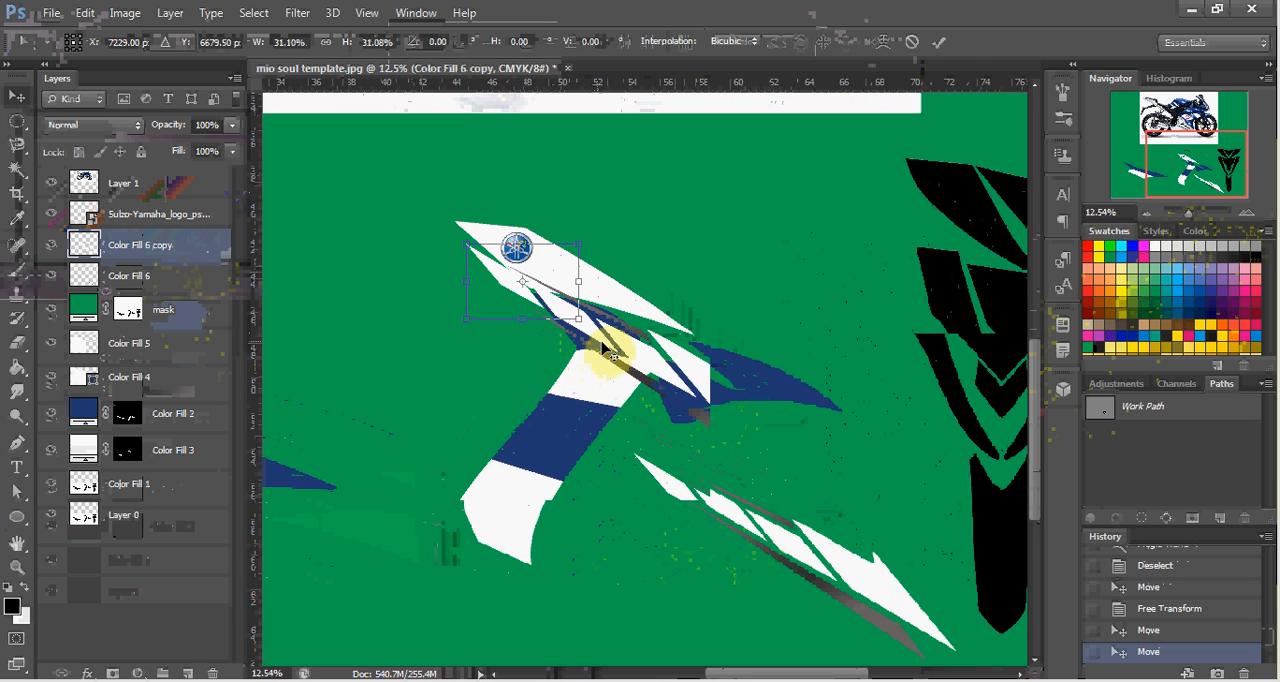
drag(623, 318, 617, 271)
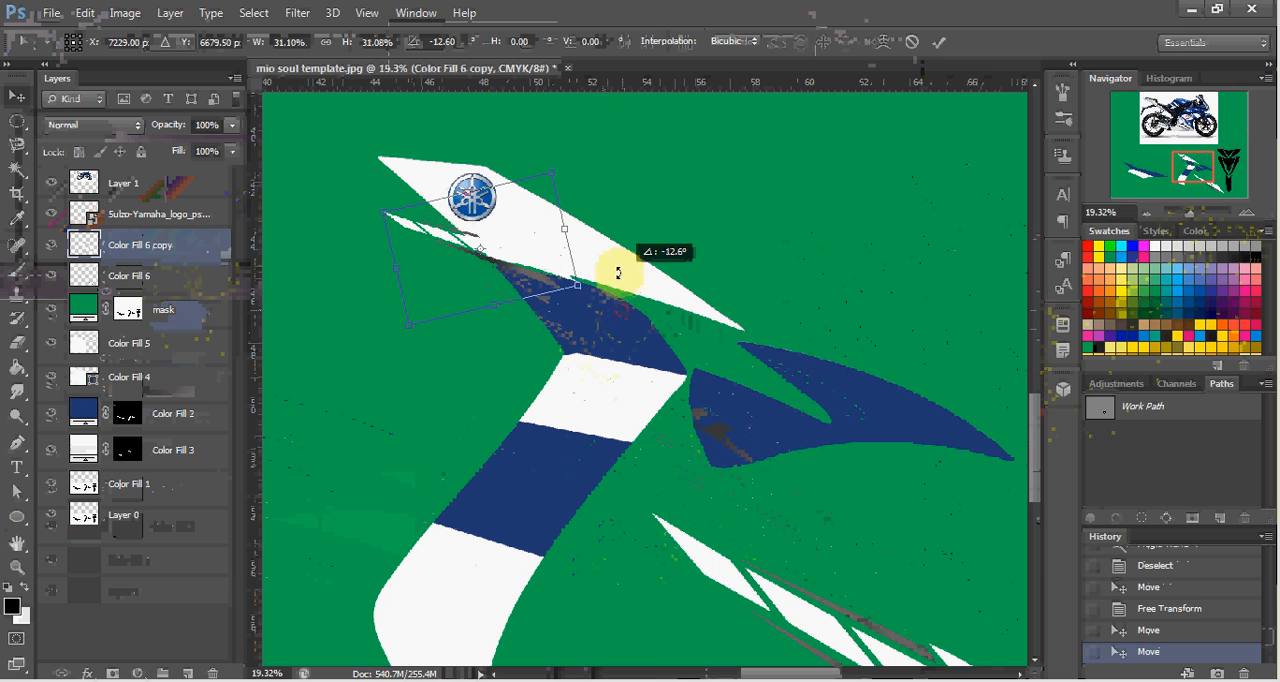
drag(536, 277, 645, 356)
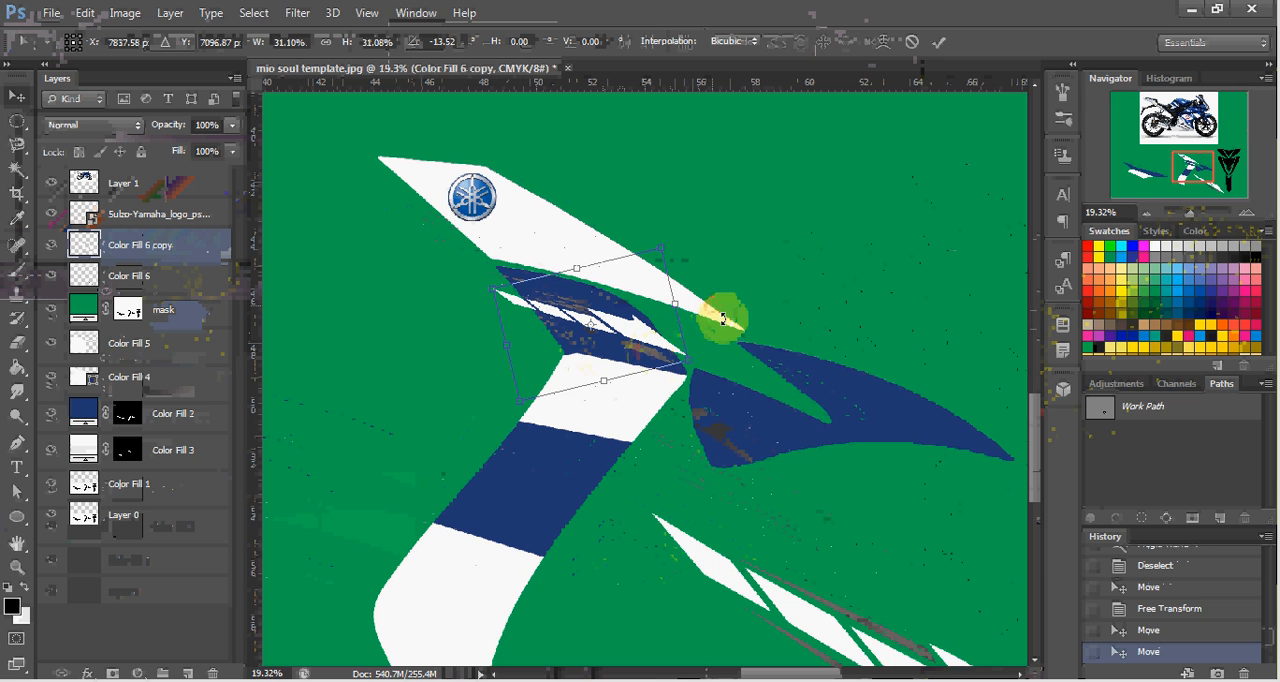
mouse_move(720, 303)
mouse_down()
mouse_move(725, 337)
mouse_move(732, 306)
mouse_move(720, 297)
mouse_move(716, 308)
mouse_up()
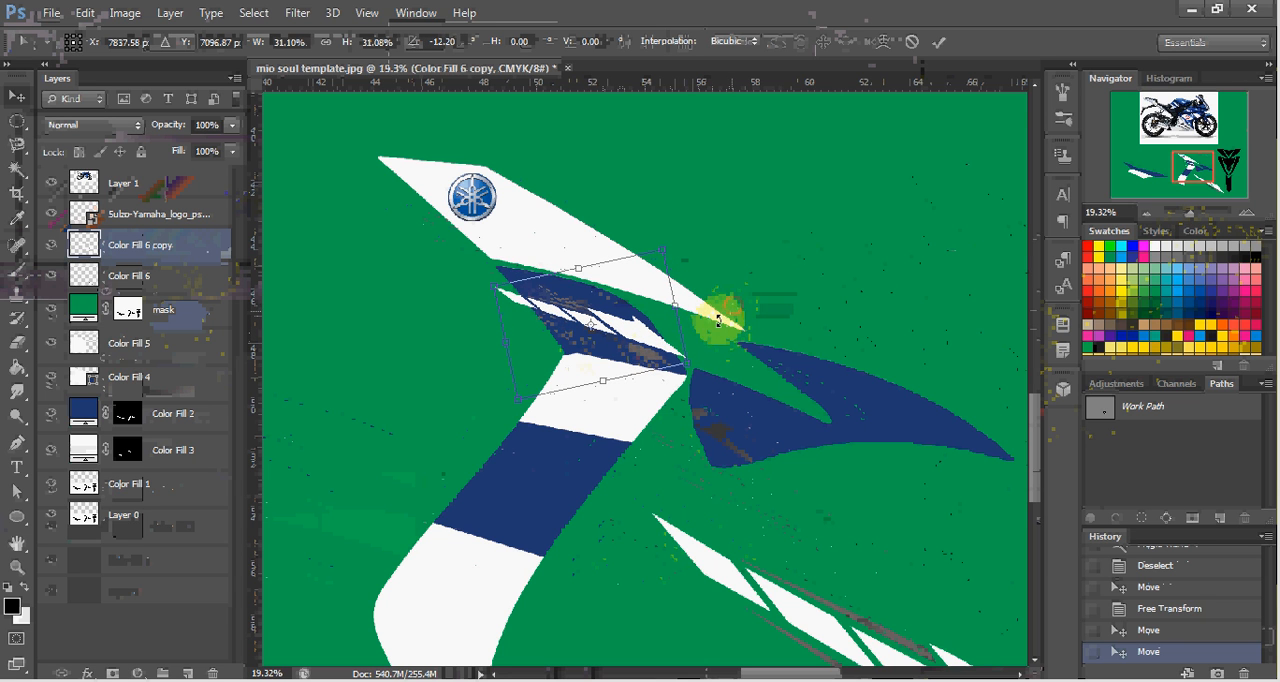
Adjust the small stripe's rotation to about -7.5°, skew it about -13.4° horizontally at about 28% height, and position it inside the blue panel.
scroll(663, 348, up, 5)
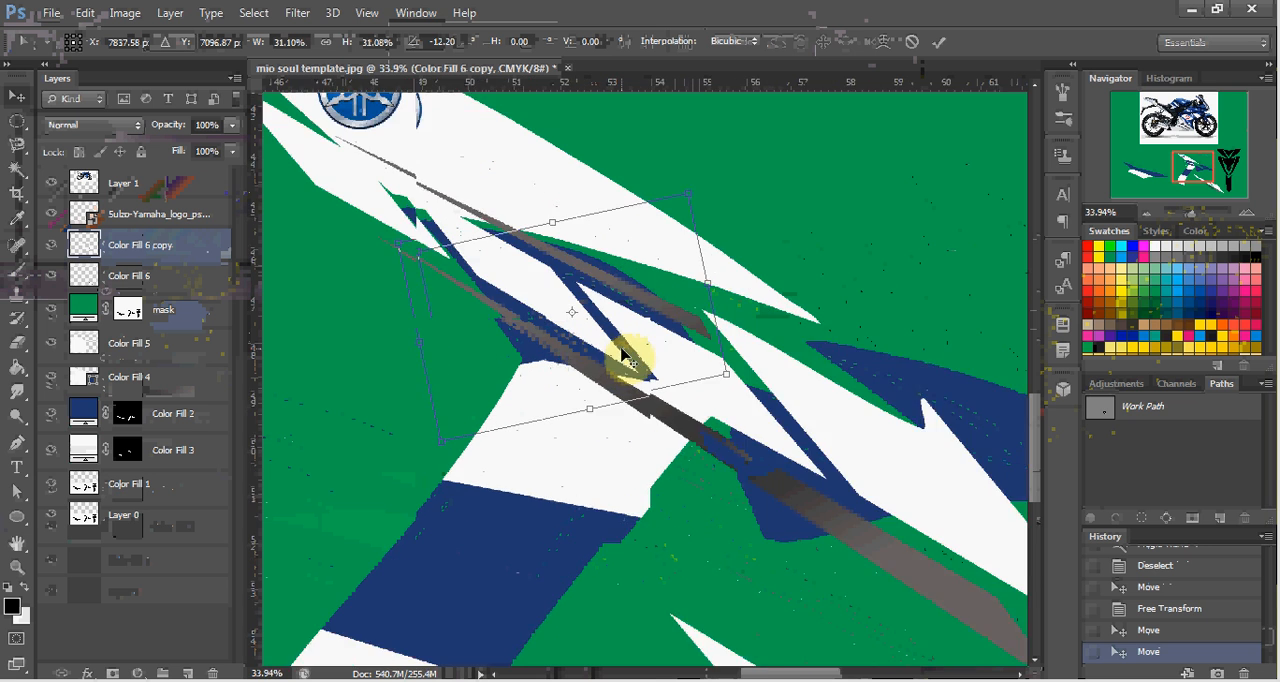
drag(651, 340, 666, 337)
drag(787, 297, 792, 316)
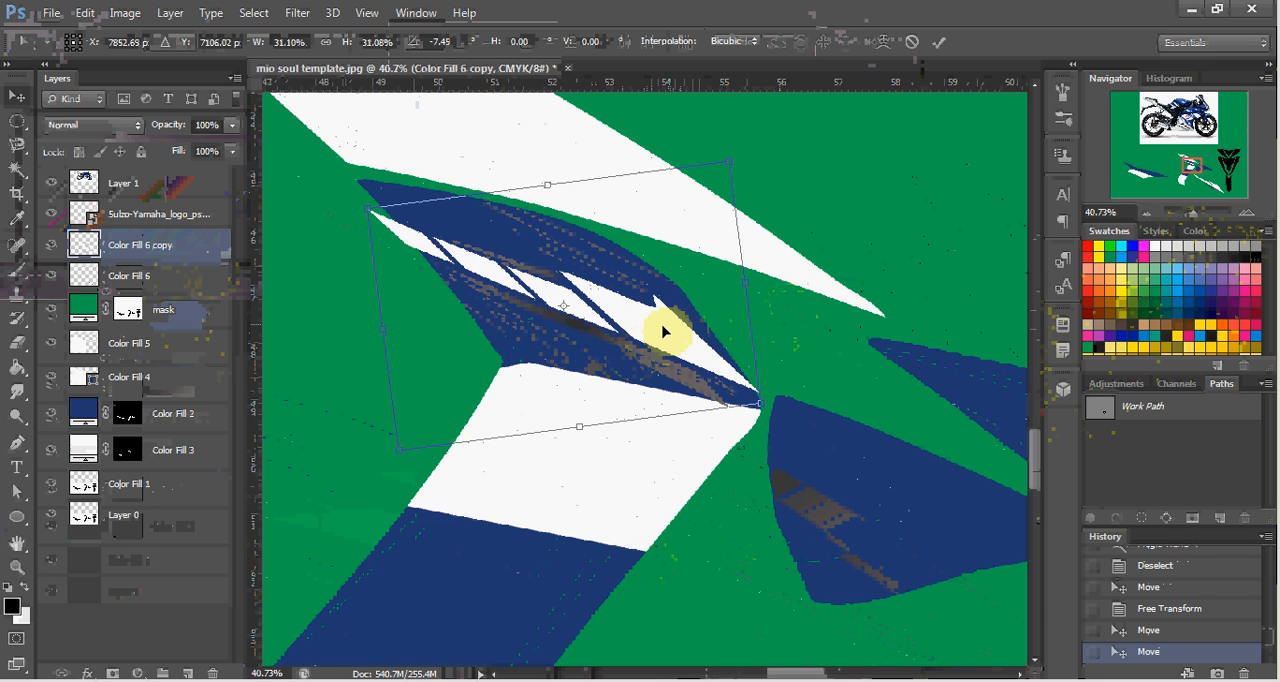
drag(662, 323, 668, 323)
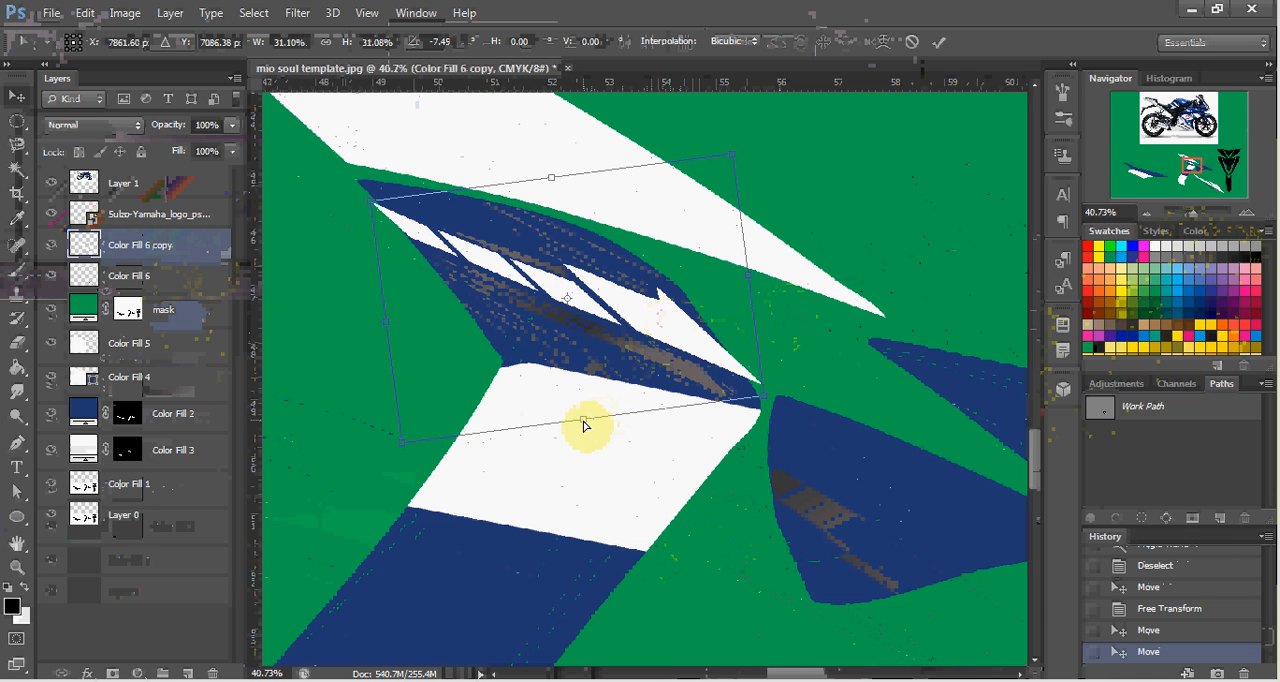
drag(584, 425, 527, 407)
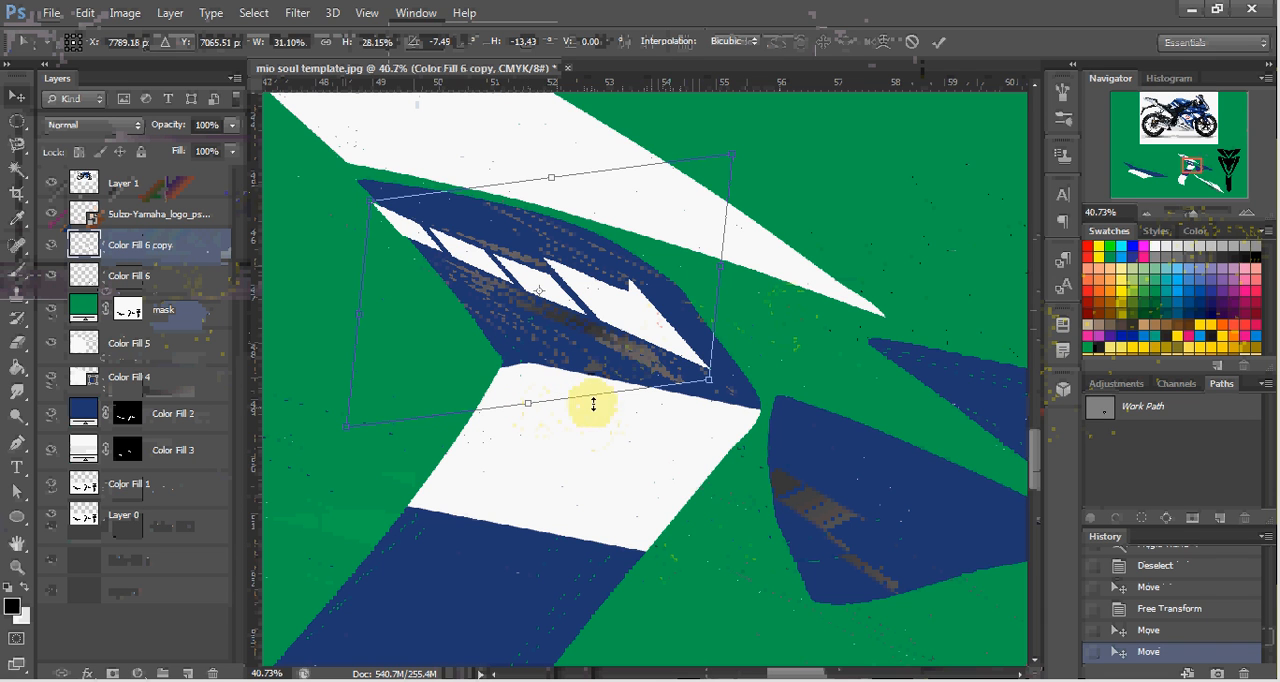
key(Return)
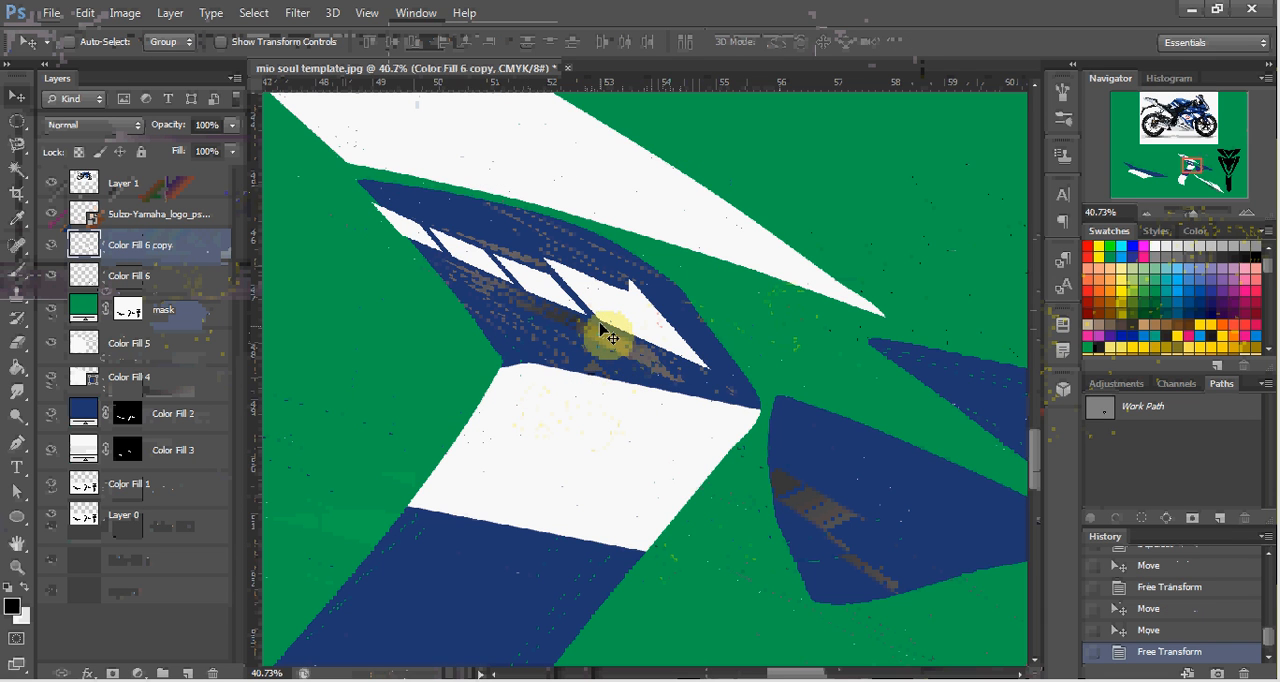
mouse_move(601, 325)
mouse_down()
mouse_move(624, 328)
mouse_move(614, 323)
mouse_up()
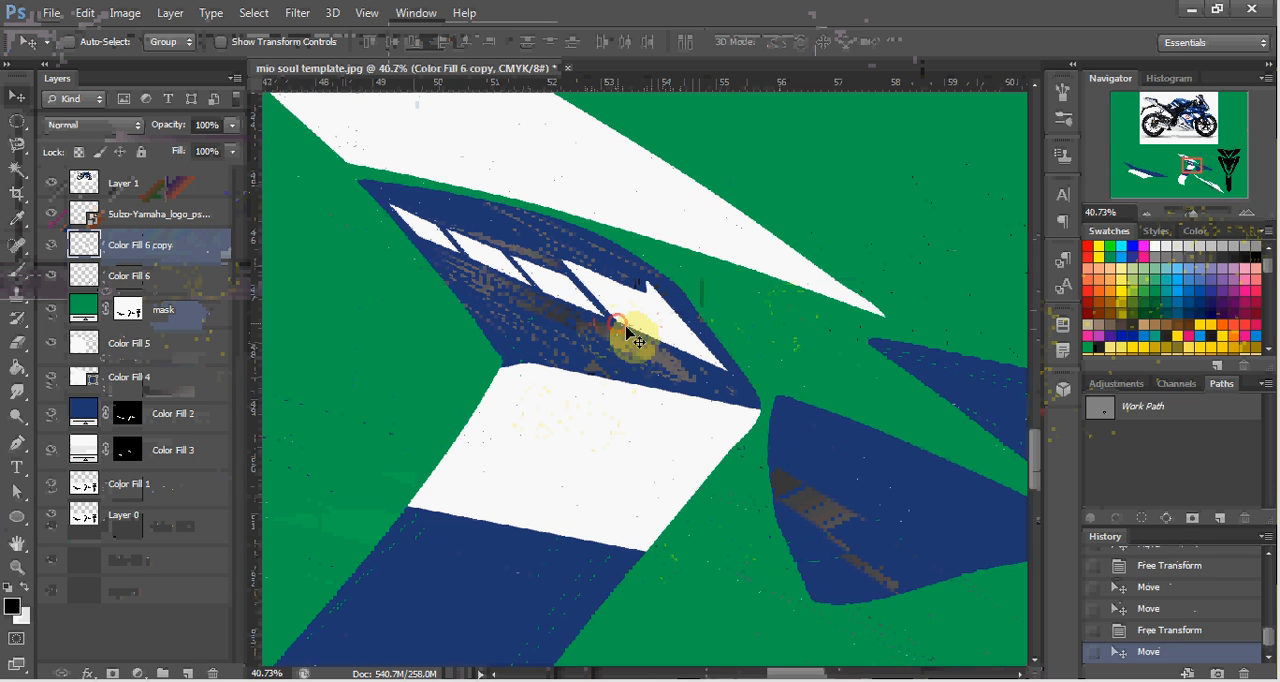
scroll(630, 360, down, 5)
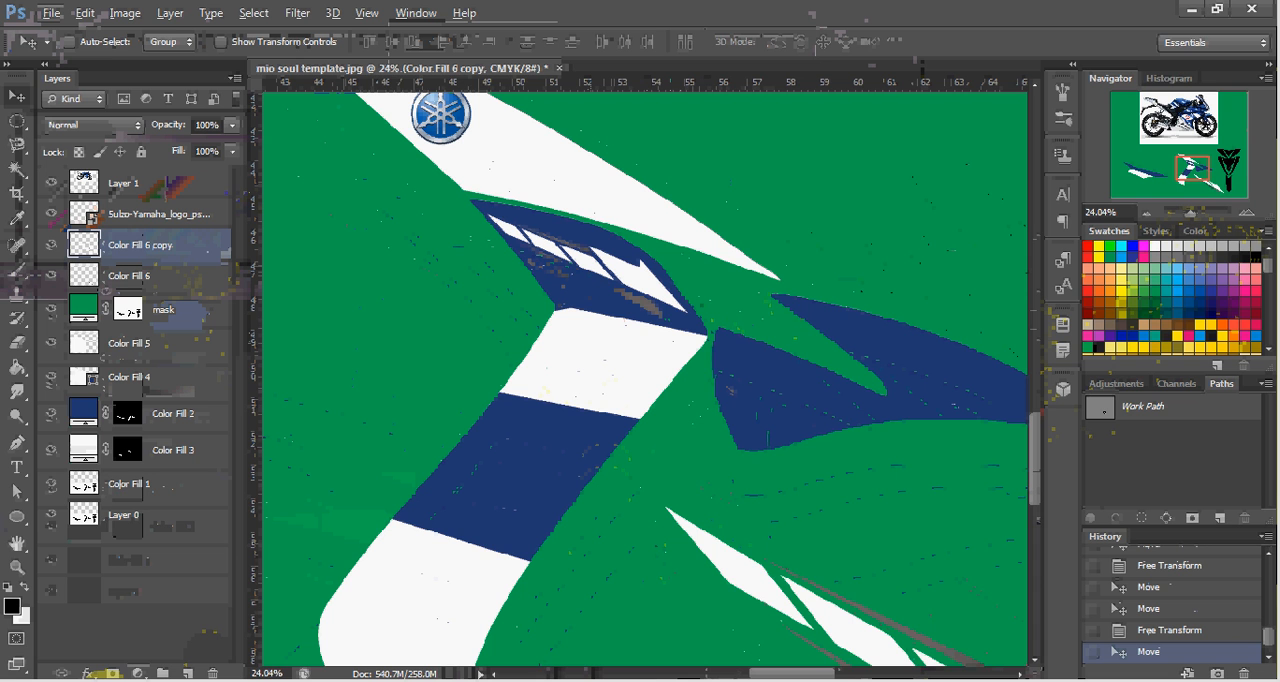
Switch to CorelDRAW and fill the FIAT lettering in fiat black 3x2.cdr with red C33 M99 Y75 K1.
mouse_move(280, 665)
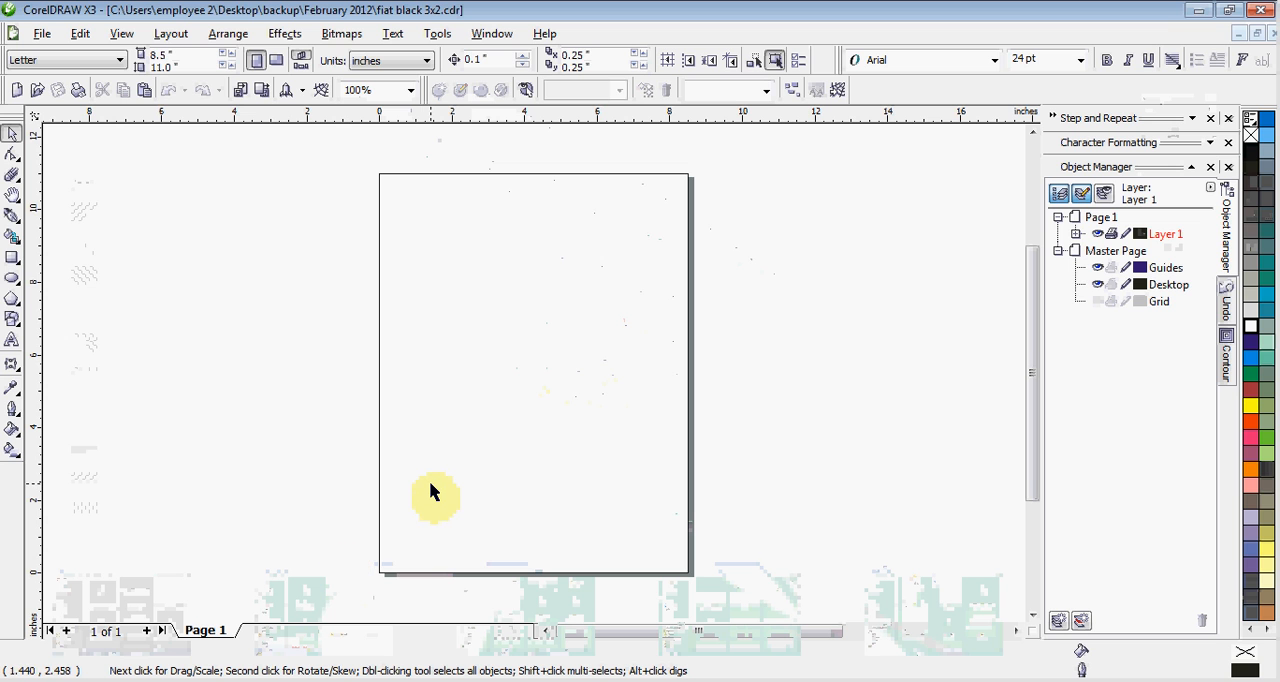
key(F4)
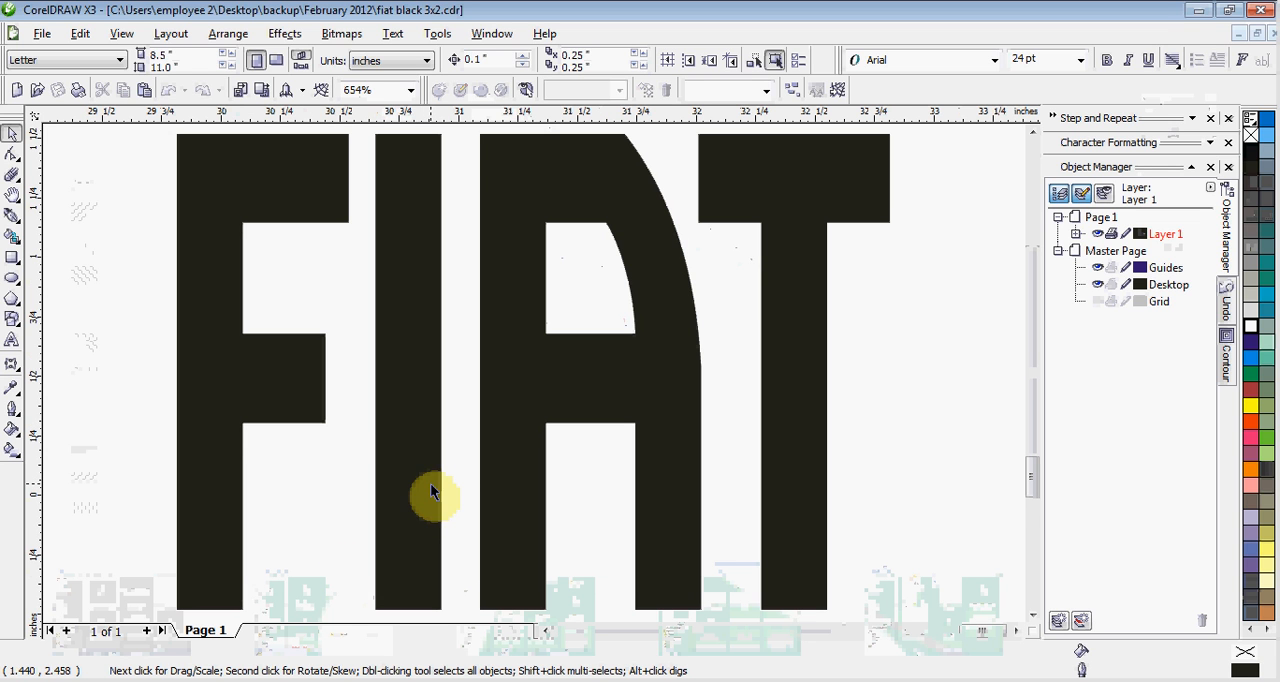
click(585, 425)
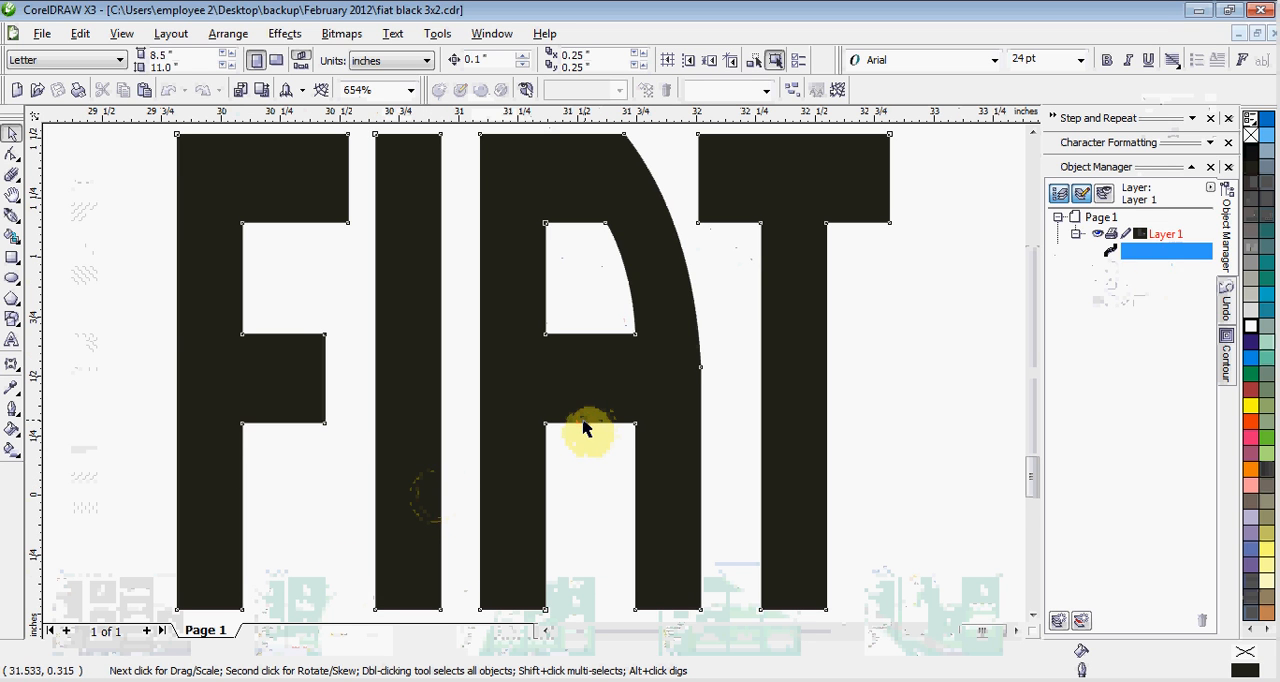
click(1256, 393)
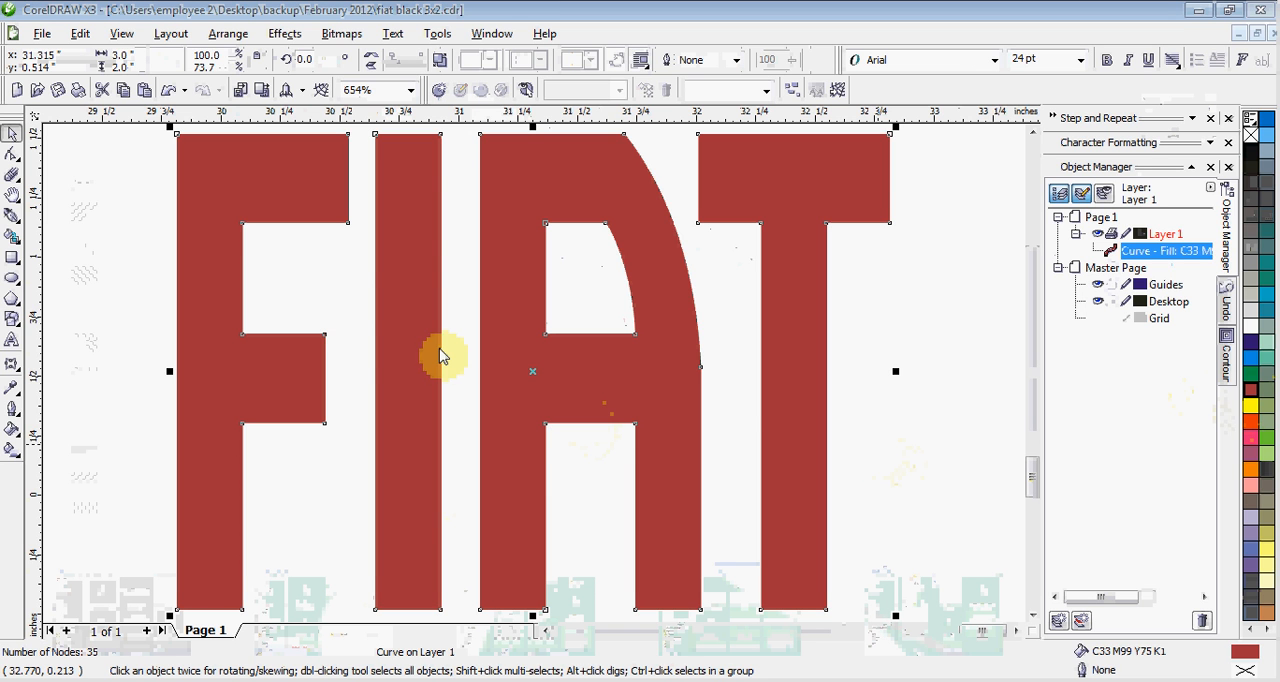
Export only the selected FIAT lettering to the Desktop as a PNG named fiat, using RGB Color (24-bit), 150 dpi and a transparent background.
key(ctrl+e)
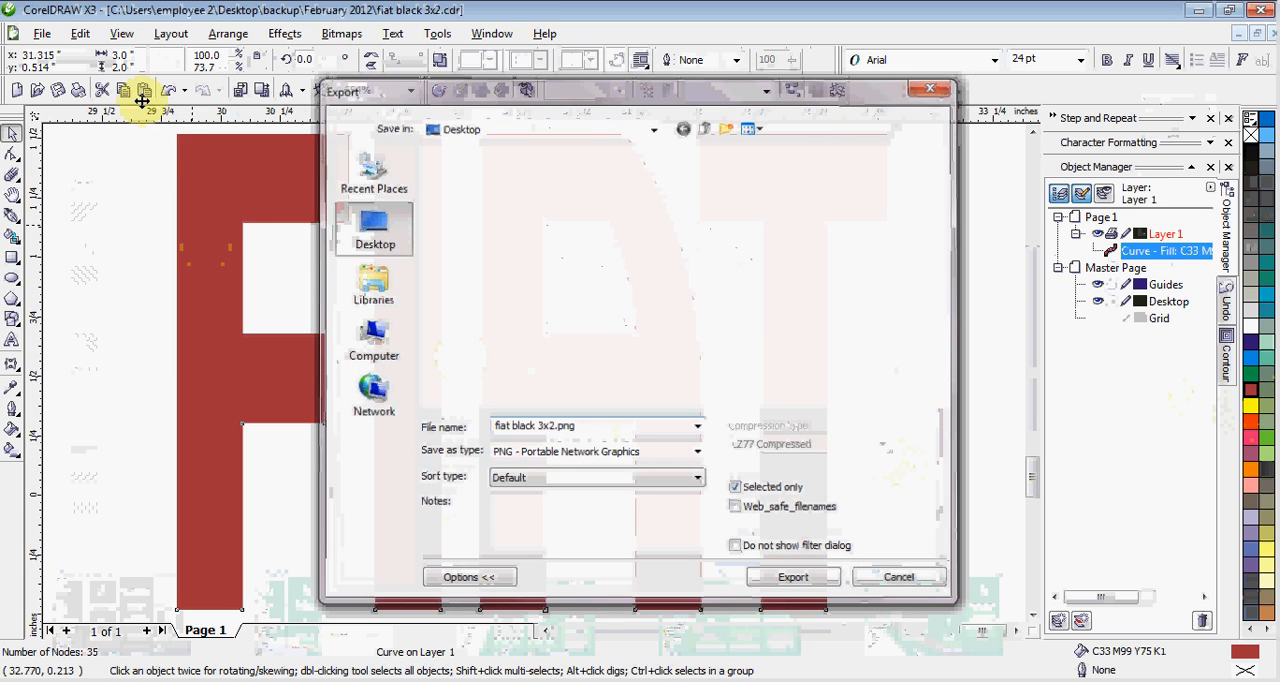
key(Escape)
click(42, 36)
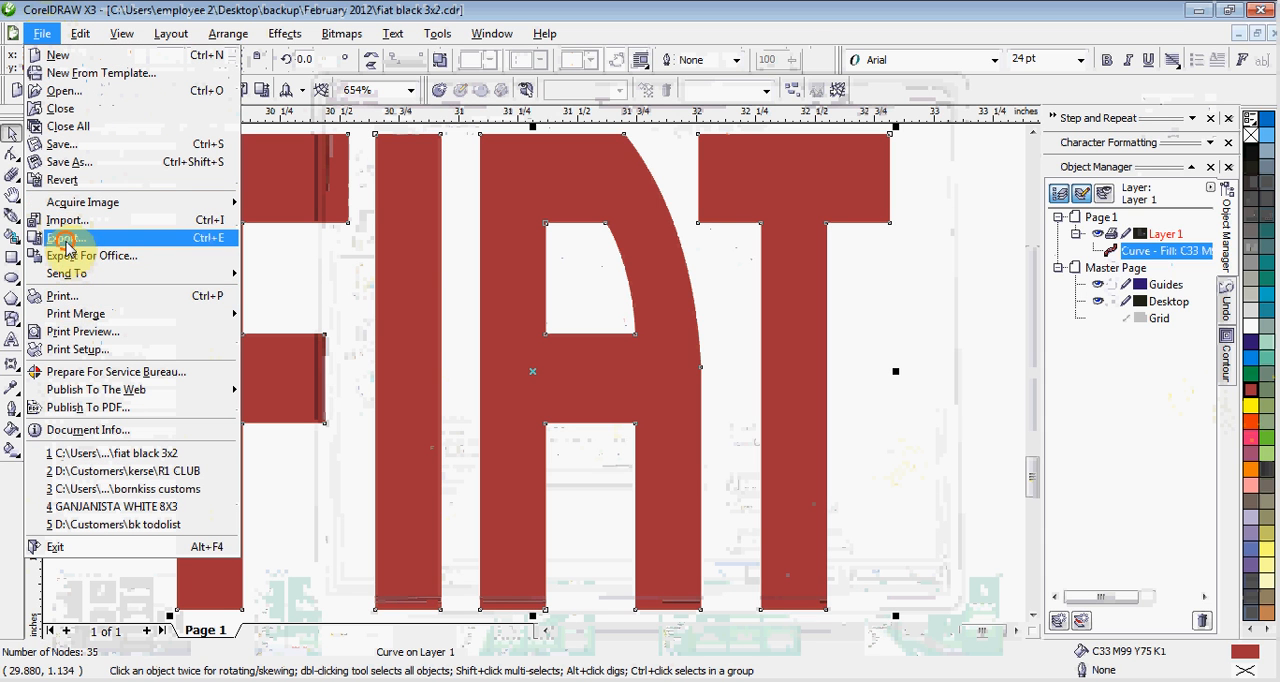
click(65, 241)
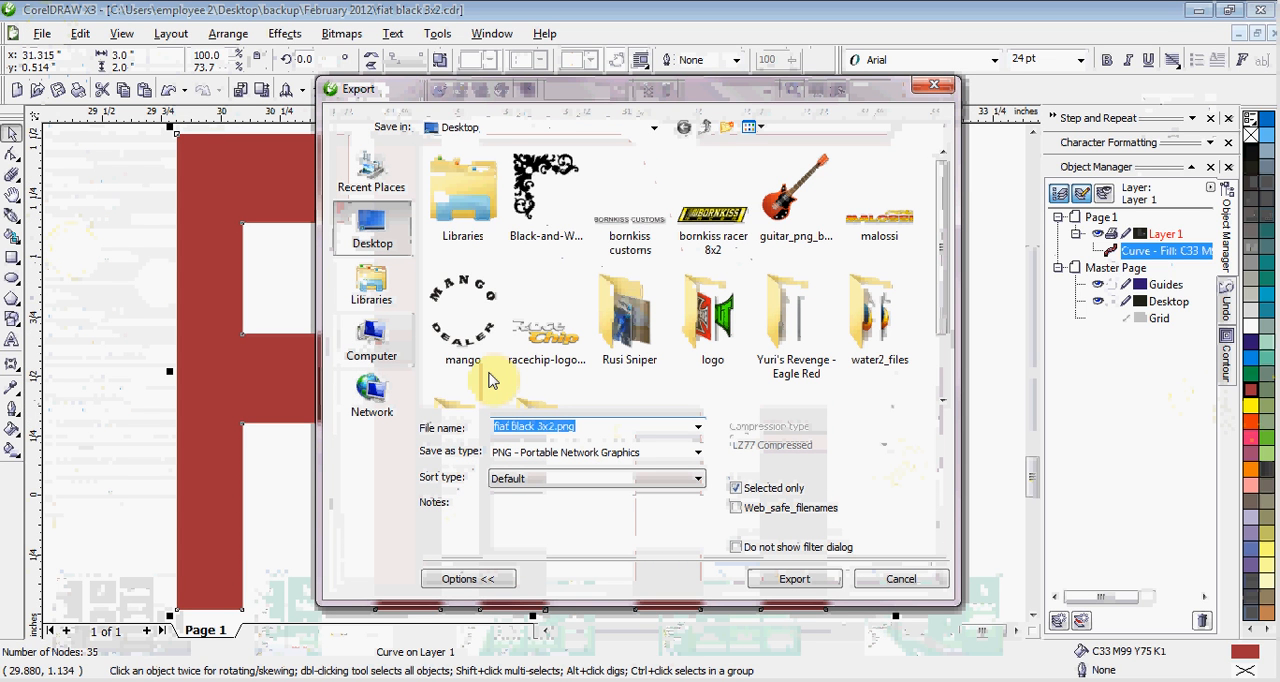
text(f)
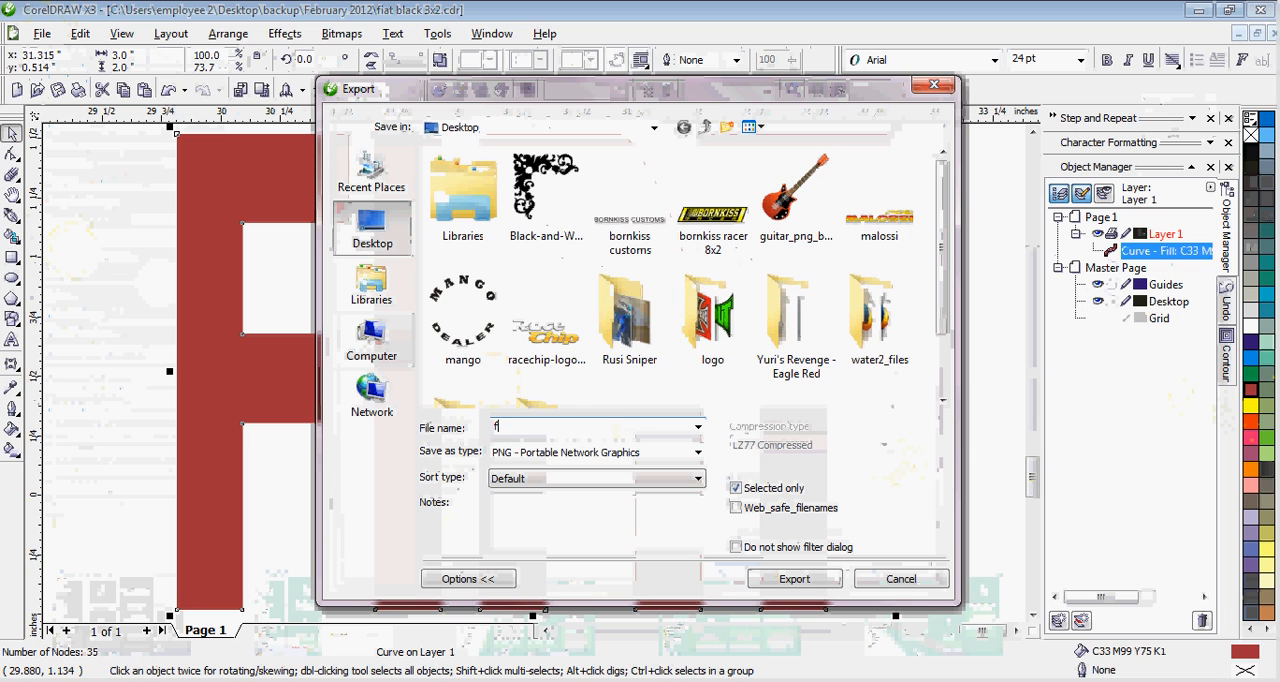
text(iat)
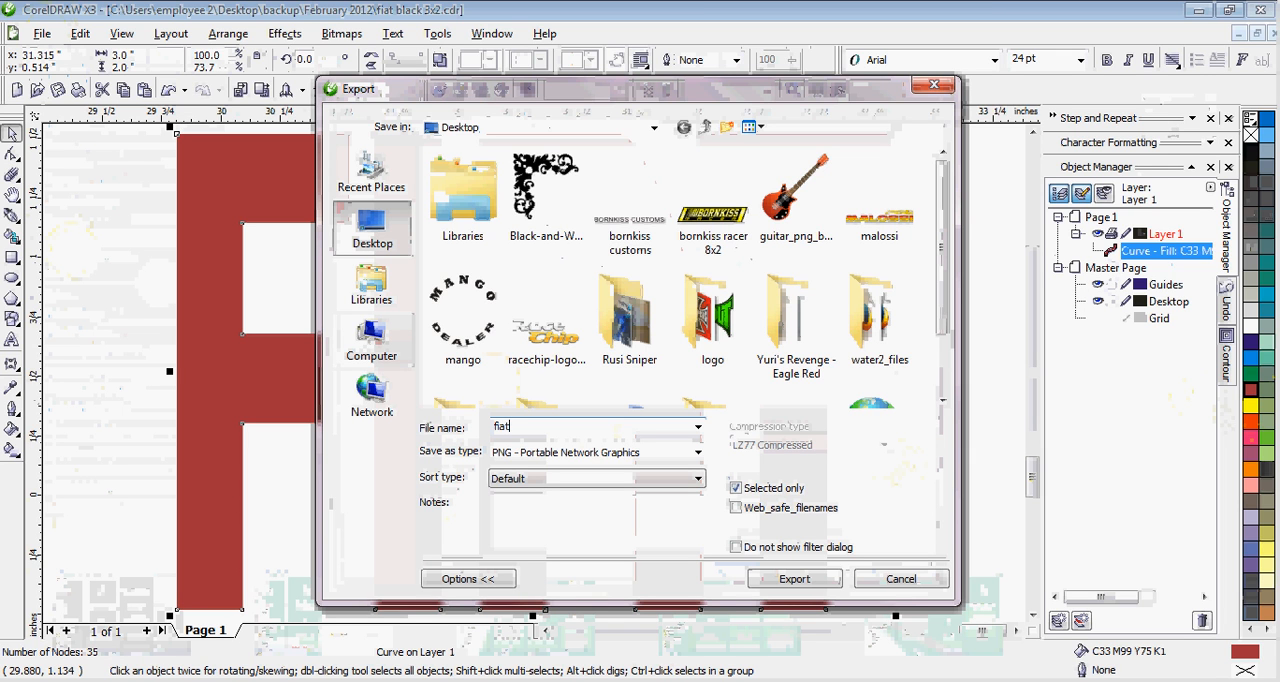
click(779, 580)
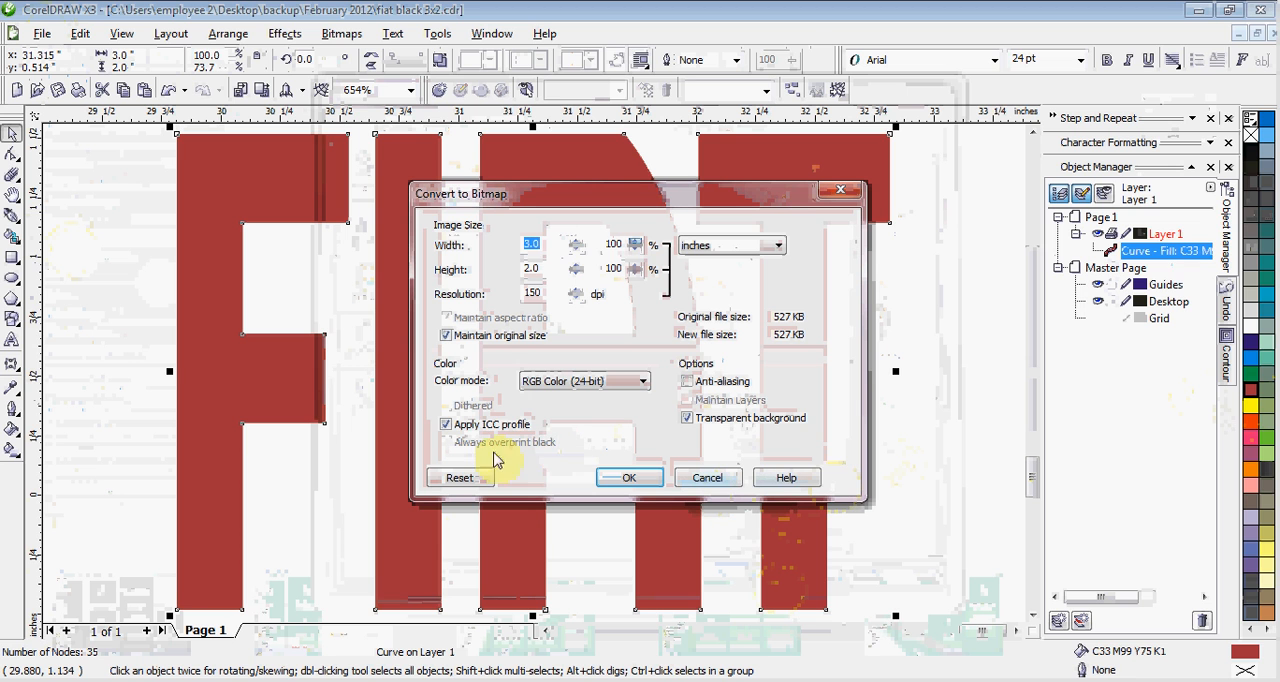
click(612, 480)
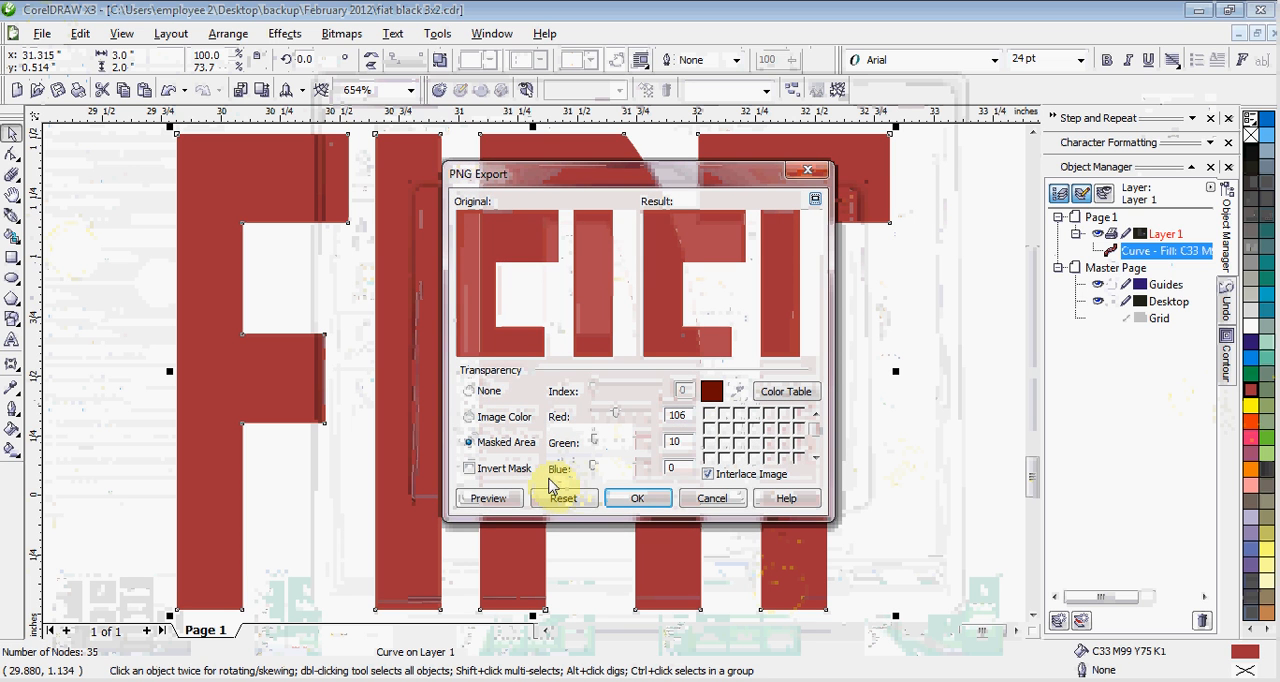
click(659, 500)
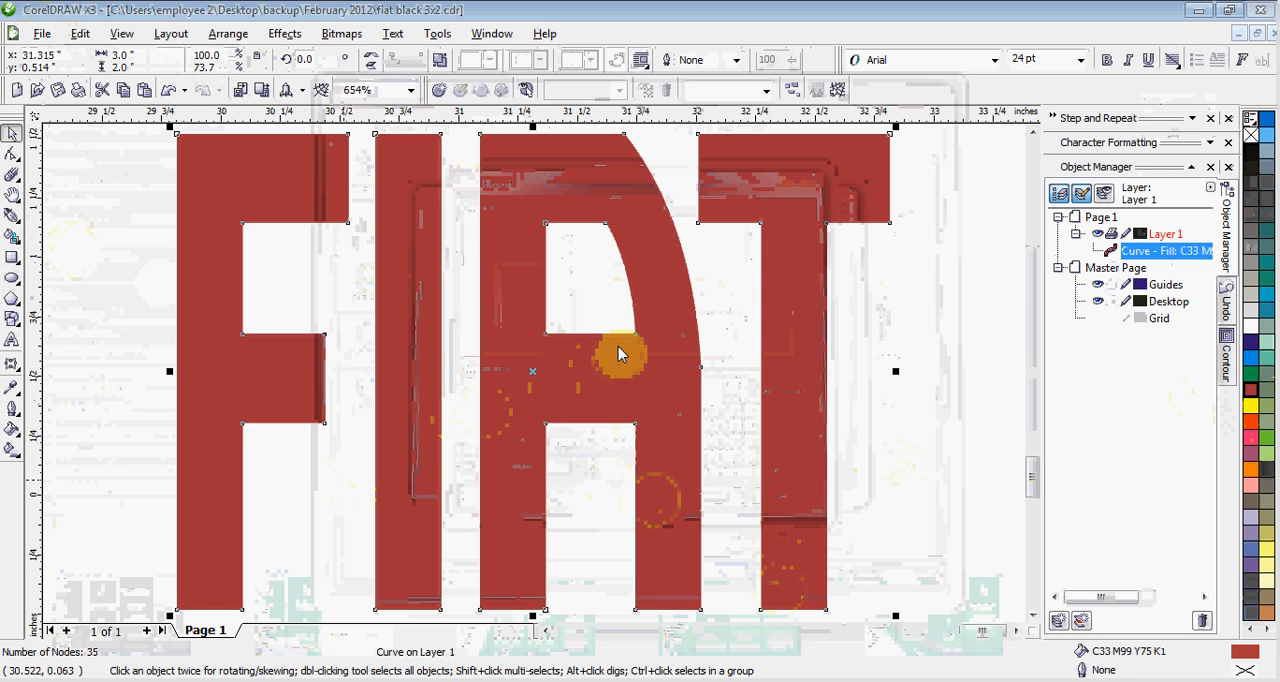
Place the exported fiat PNG from the Desktop into the Photoshop template beside the center decal's upper white band.
key(ctrl+e)
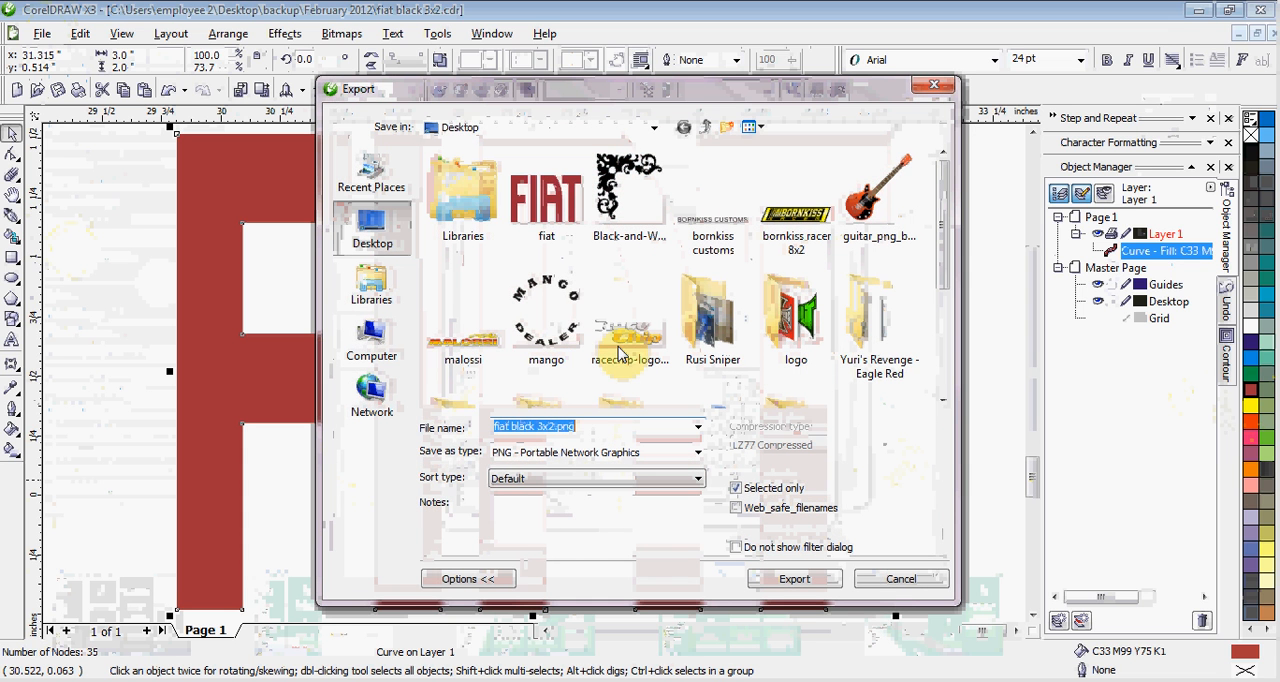
click(545, 225)
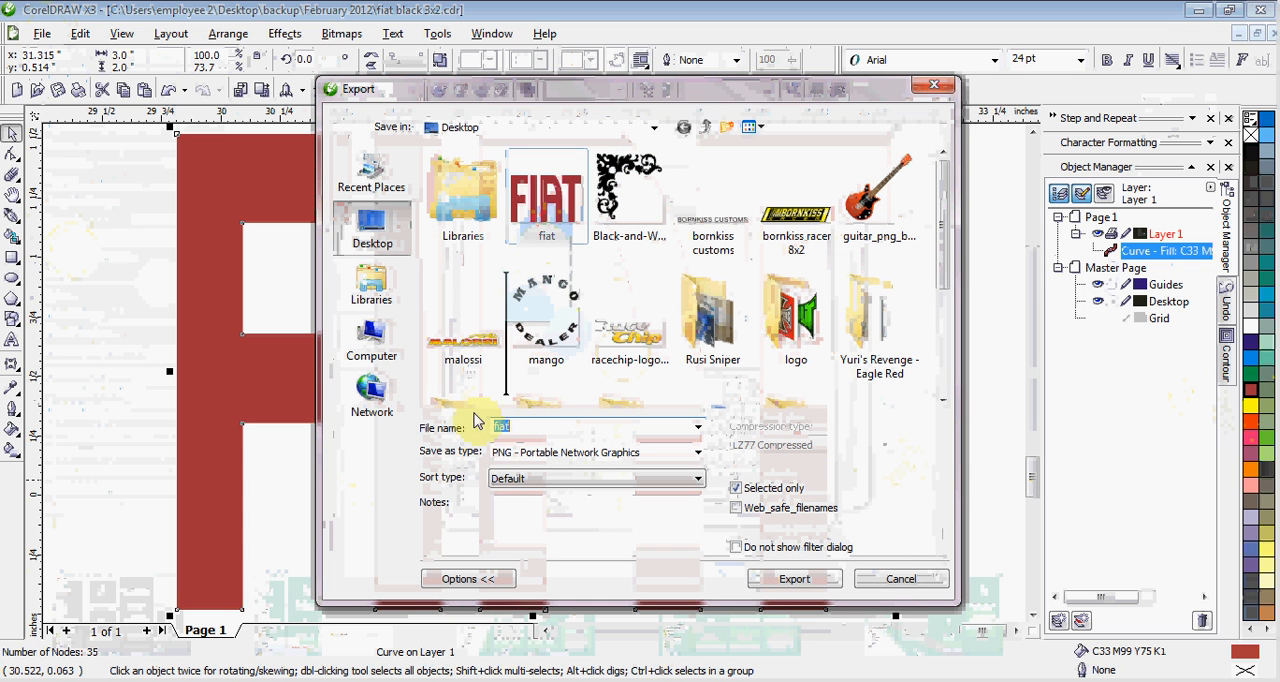
drag(358, 560, 535, 472)
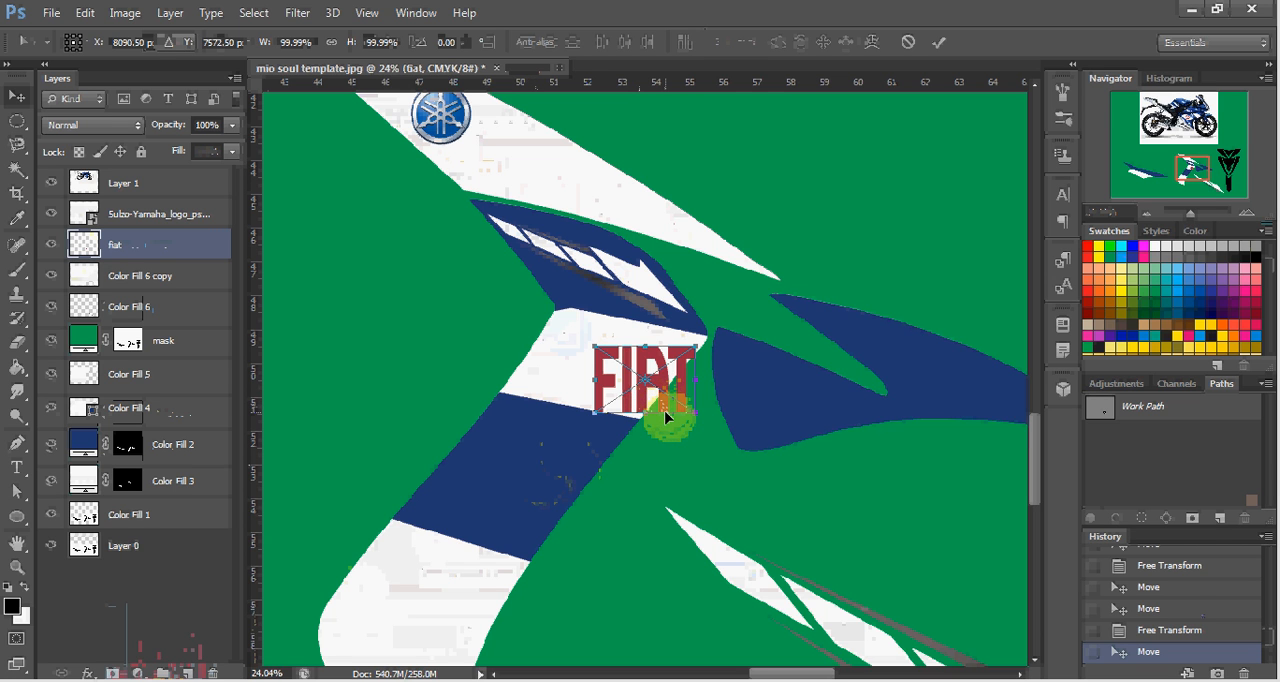
double_click(657, 385)
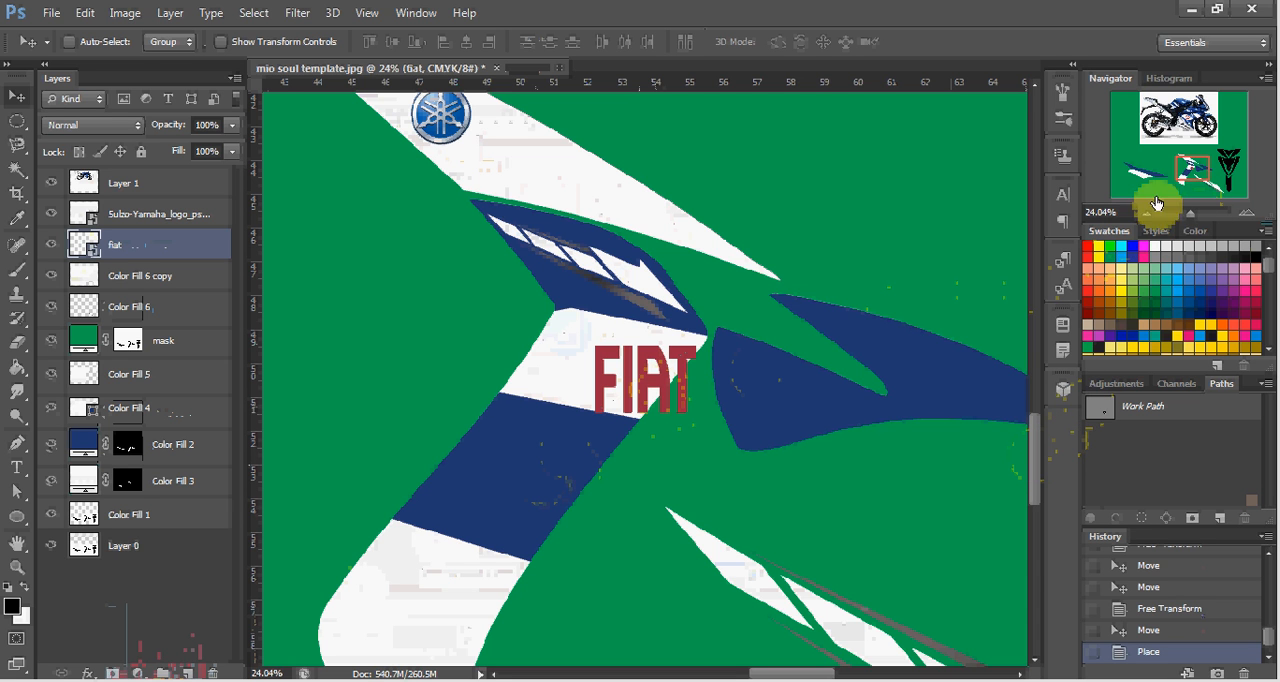
Compare with the motorcycle's FIAT logo, then rotate the template's FIAT logo about 10.6°, scale it to about 110%, and place it inside the upper white band.
drag(1190, 160, 1184, 112)
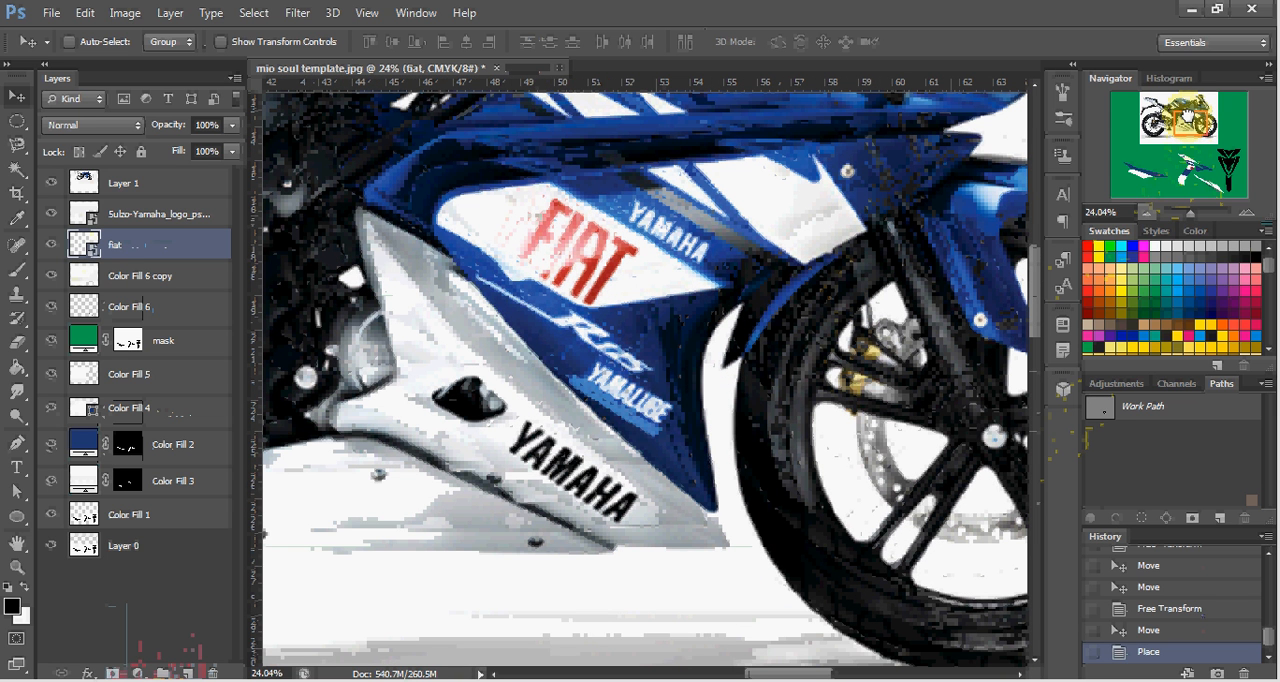
drag(1187, 117, 1190, 119)
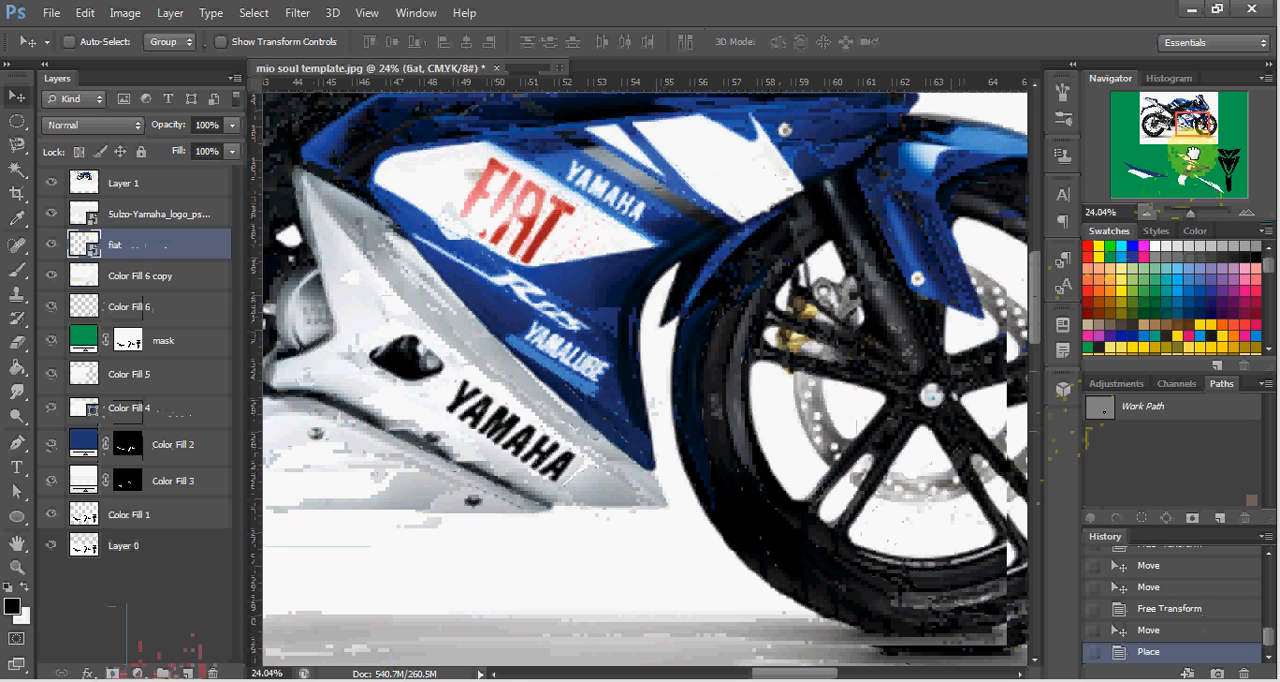
drag(1189, 161, 1185, 167)
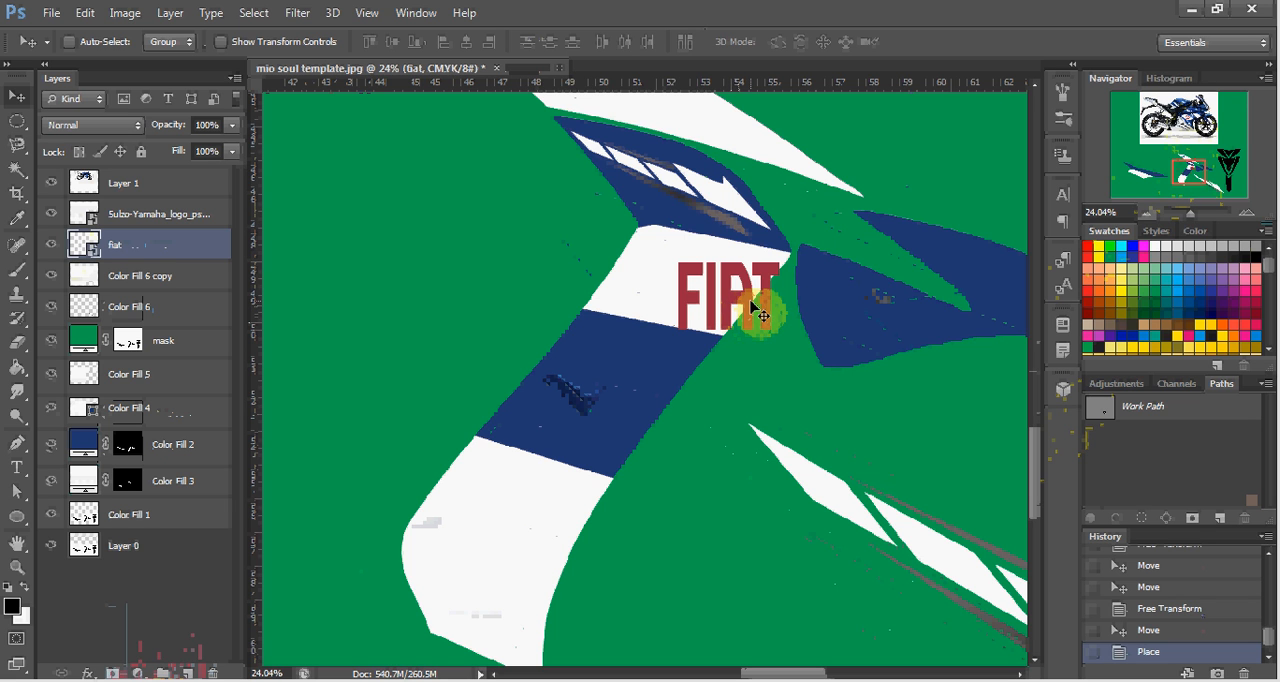
key(ctrl+t)
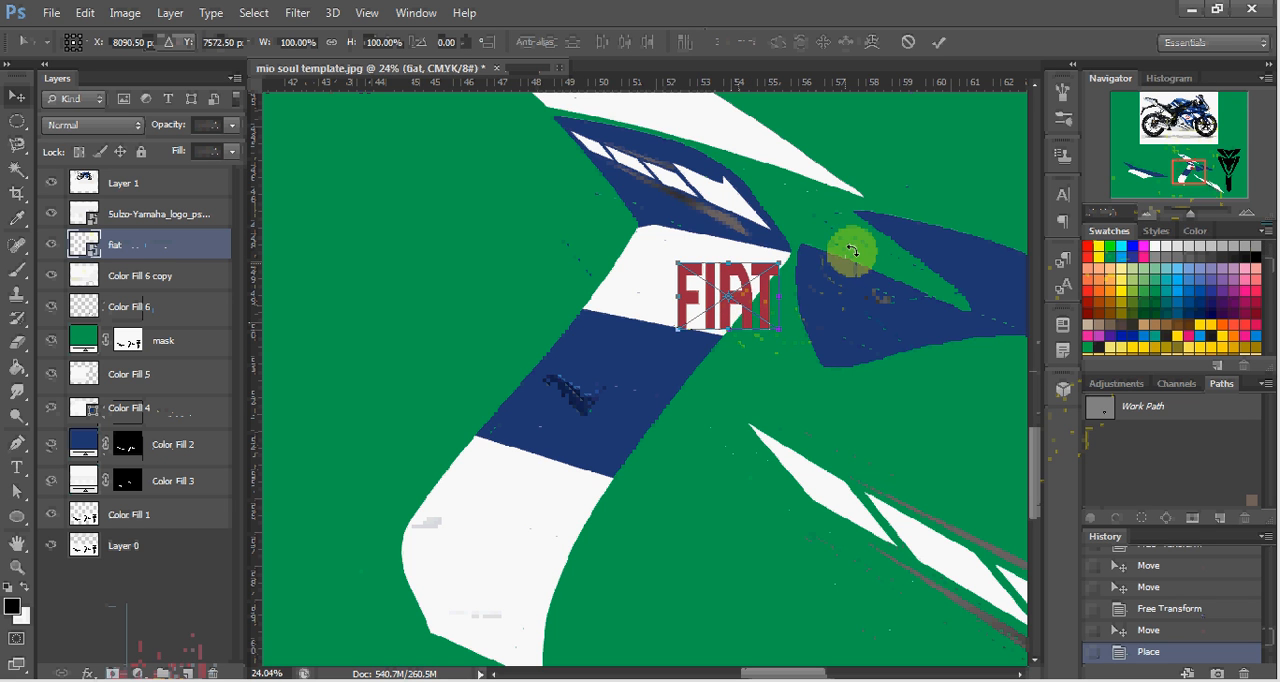
mouse_move(851, 251)
mouse_down()
mouse_move(851, 283)
mouse_move(851, 270)
mouse_up()
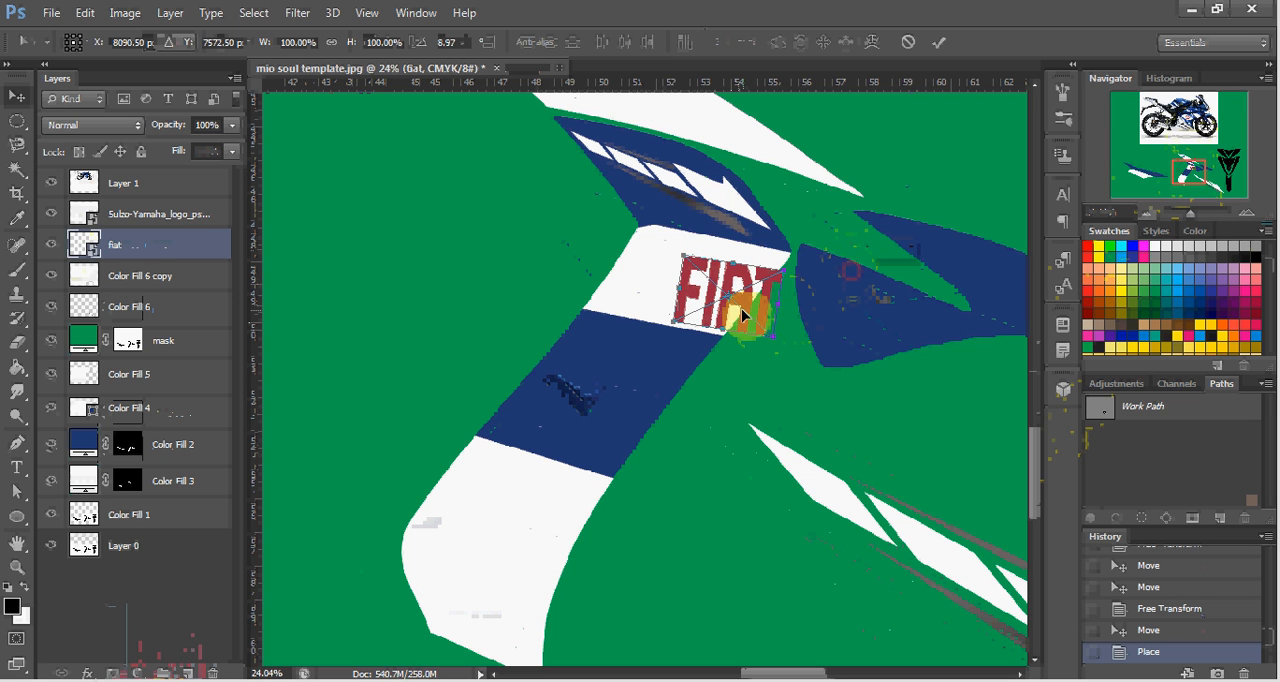
mouse_move(743, 308)
mouse_down()
mouse_move(699, 298)
mouse_move(765, 315)
mouse_up()
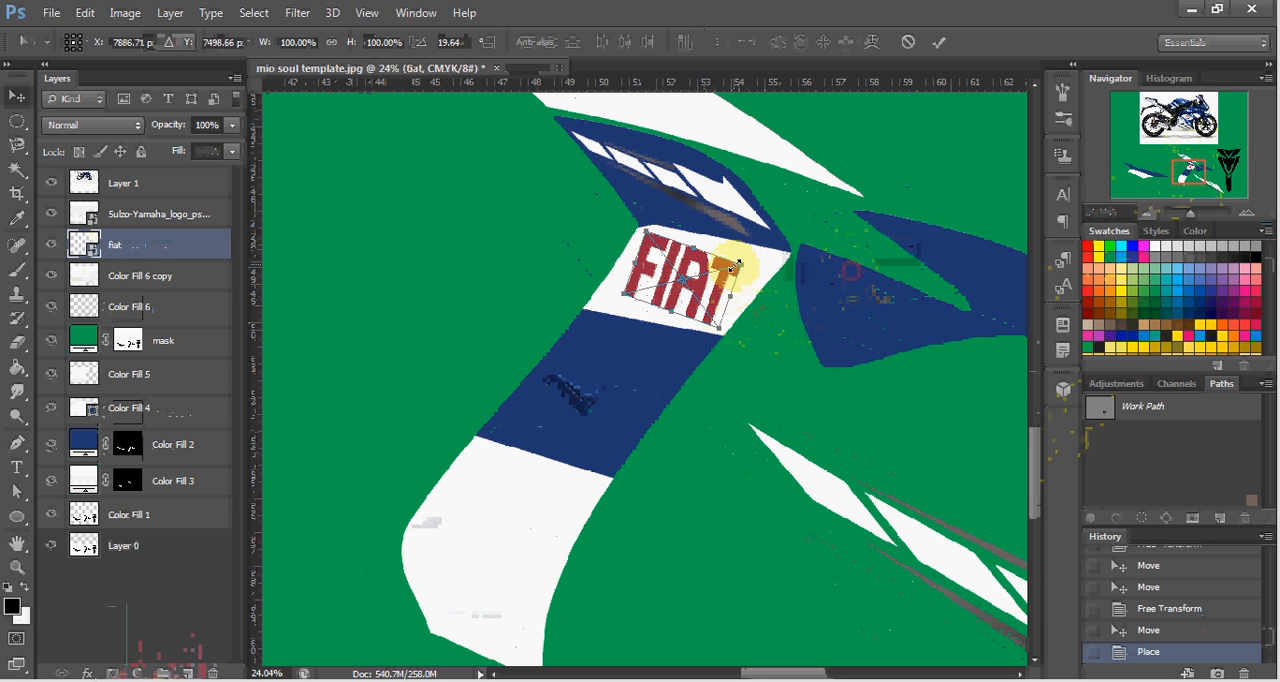
drag(737, 271, 787, 281)
key(Return)
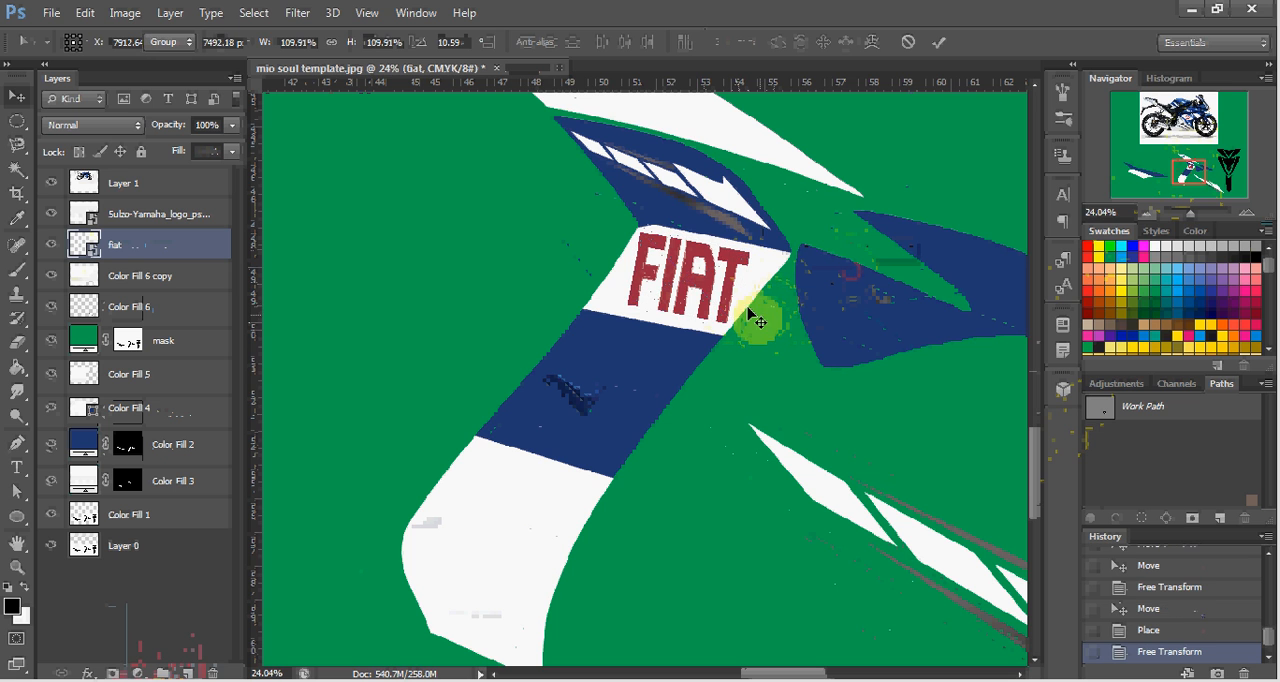
Fine-tune the FIAT logo's position so it sits centered within the center decal's upper white band.
drag(722, 298, 718, 304)
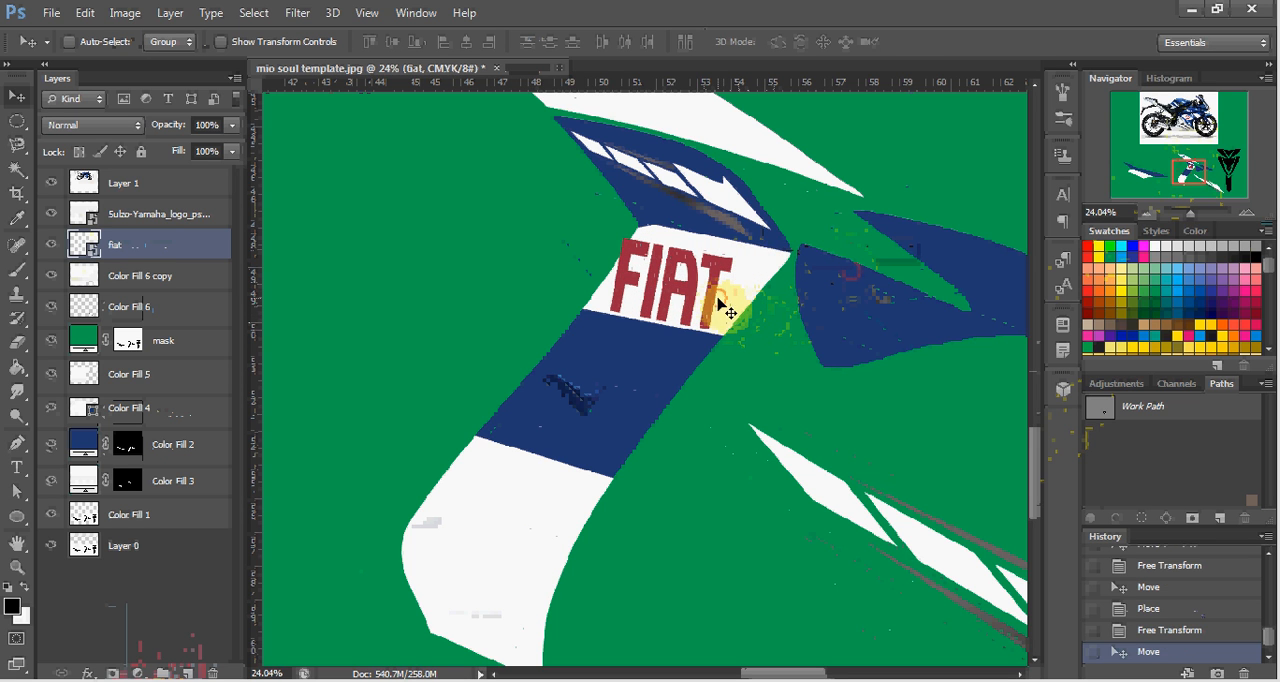
key(Right)
key(Right)
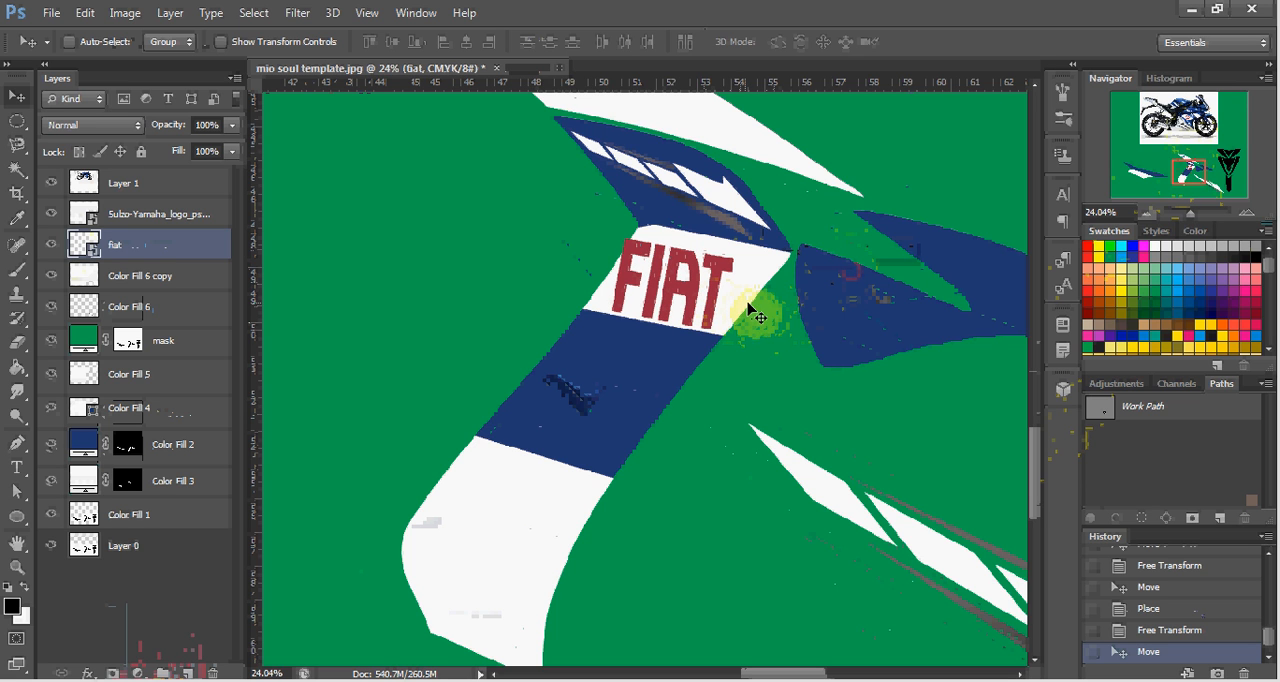
key(Right)
key(Right)
key(Right)
key(Right)
key(Right)
key(Right)
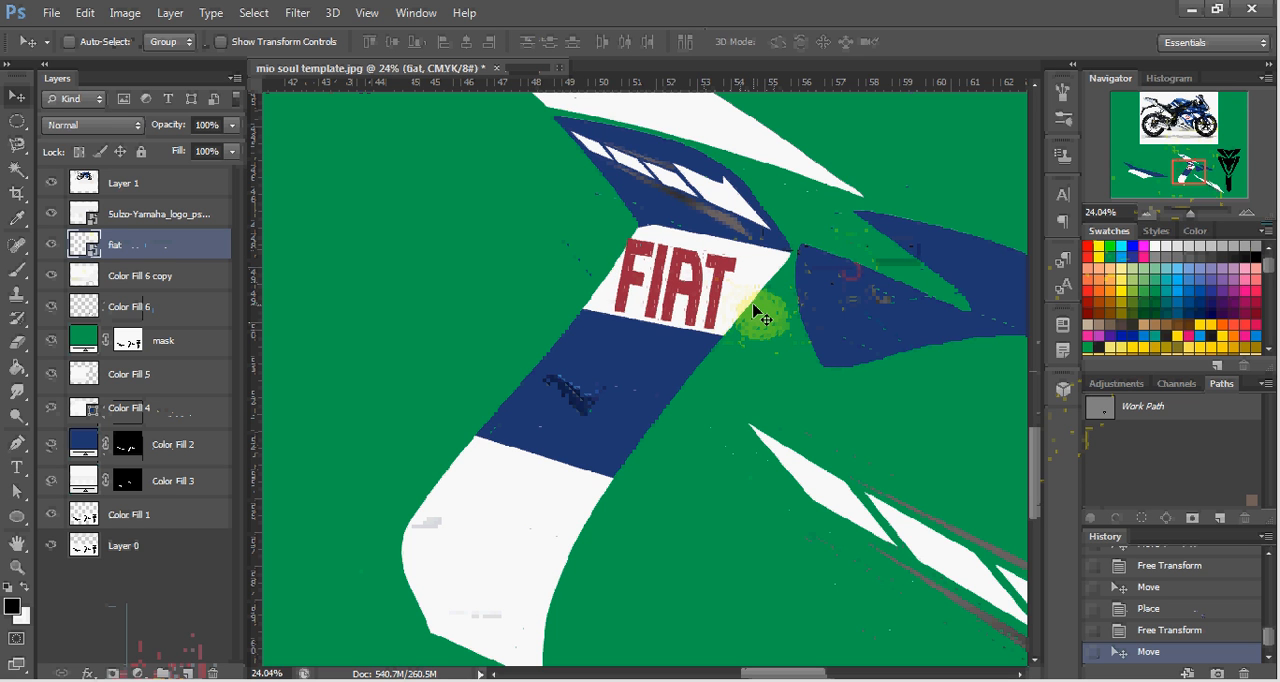
key(Right)
key(Right)
key(Right)
key(Right)
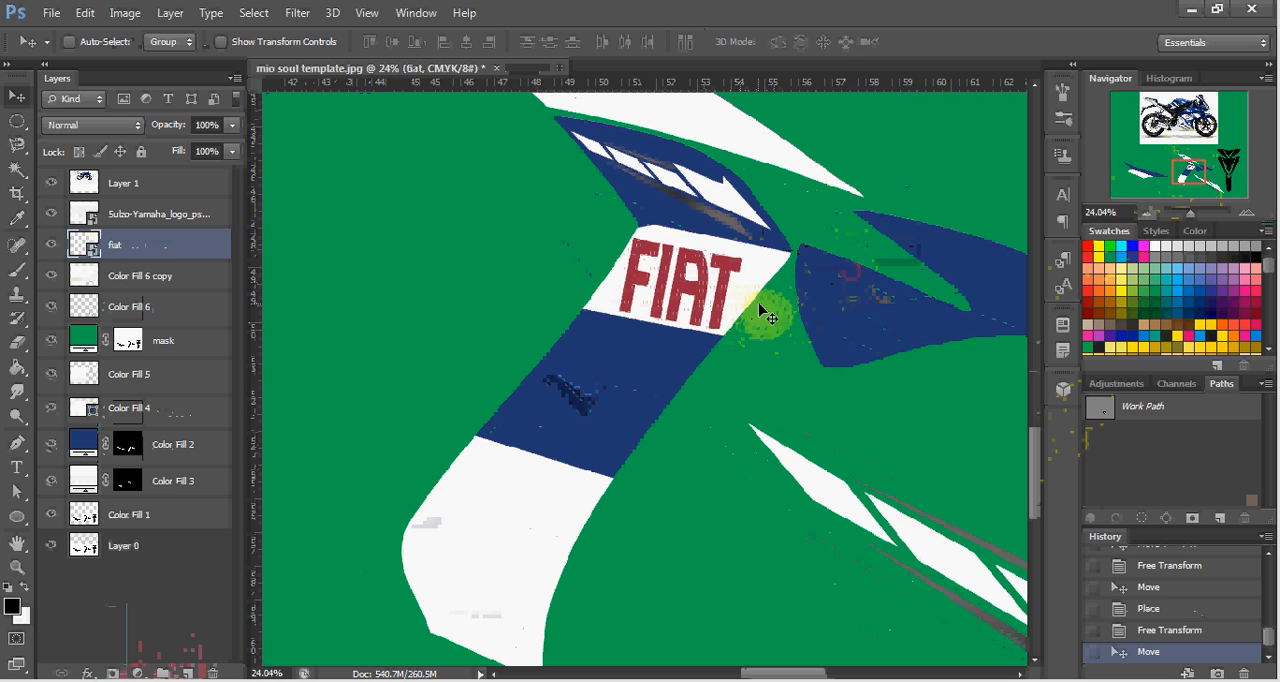
key(Right)
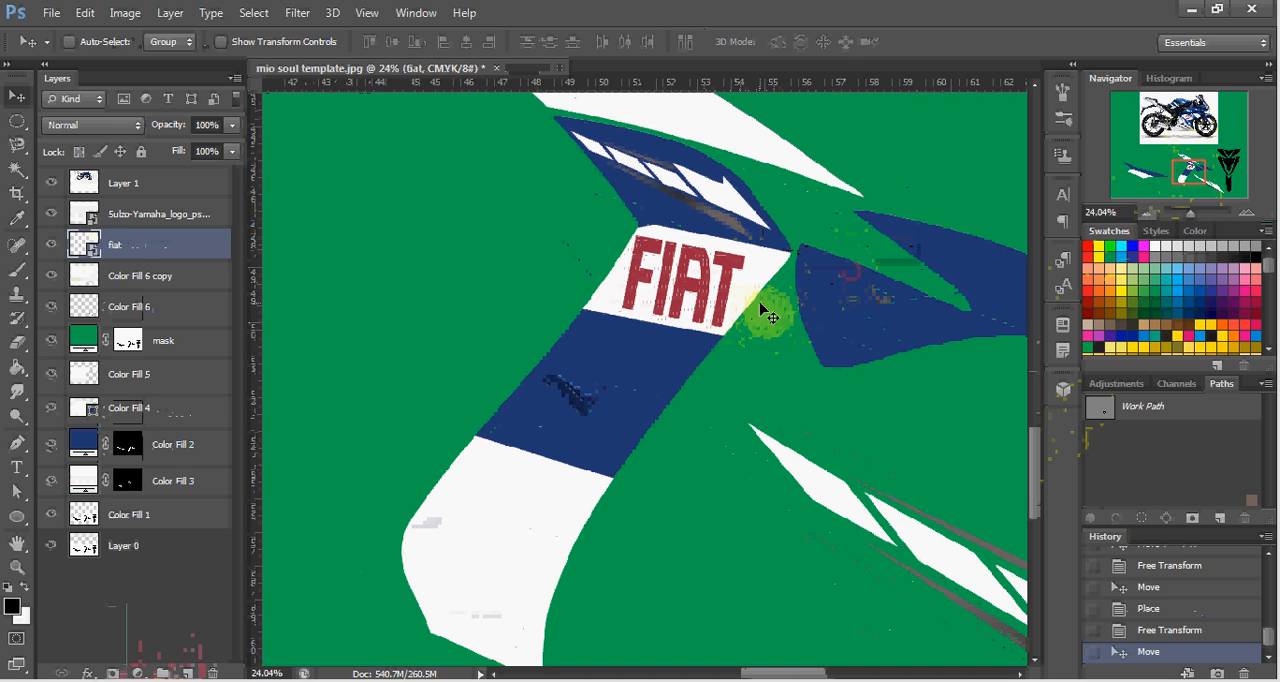
key(Right)
key(Right)
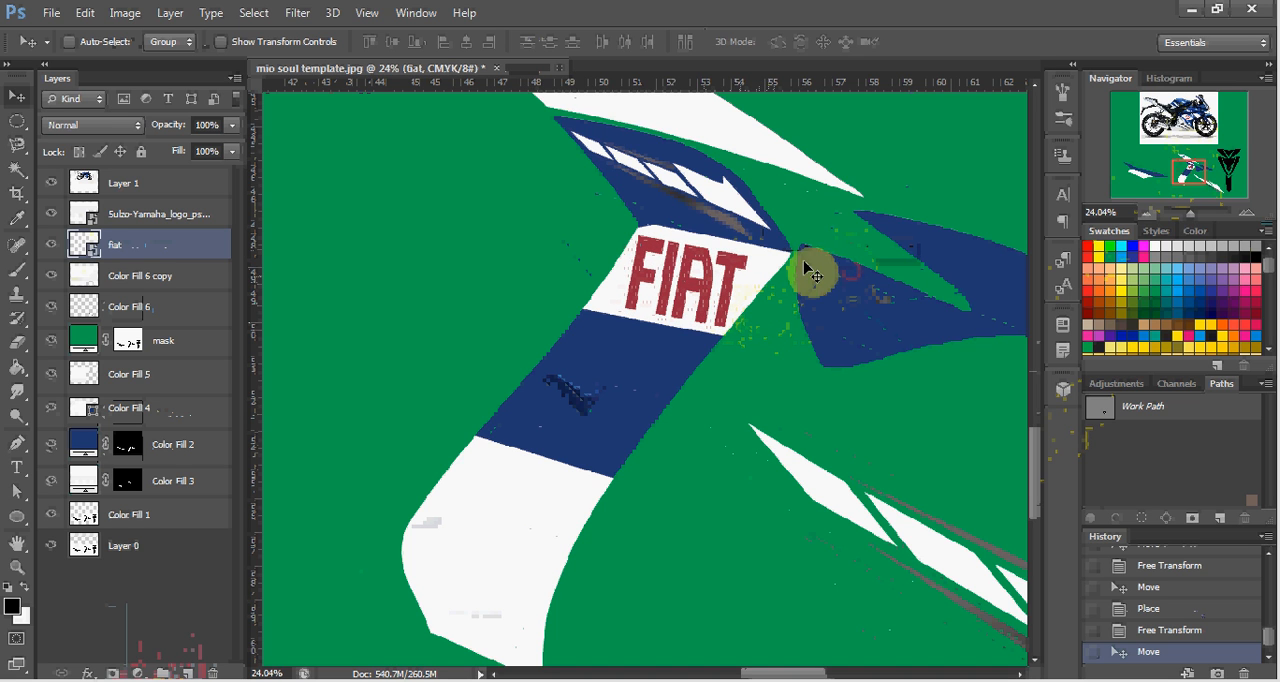
Check the logos on the motorcycle photo, then switch to Windows Explorer and search for yamaha.png.
drag(1186, 174, 1183, 127)
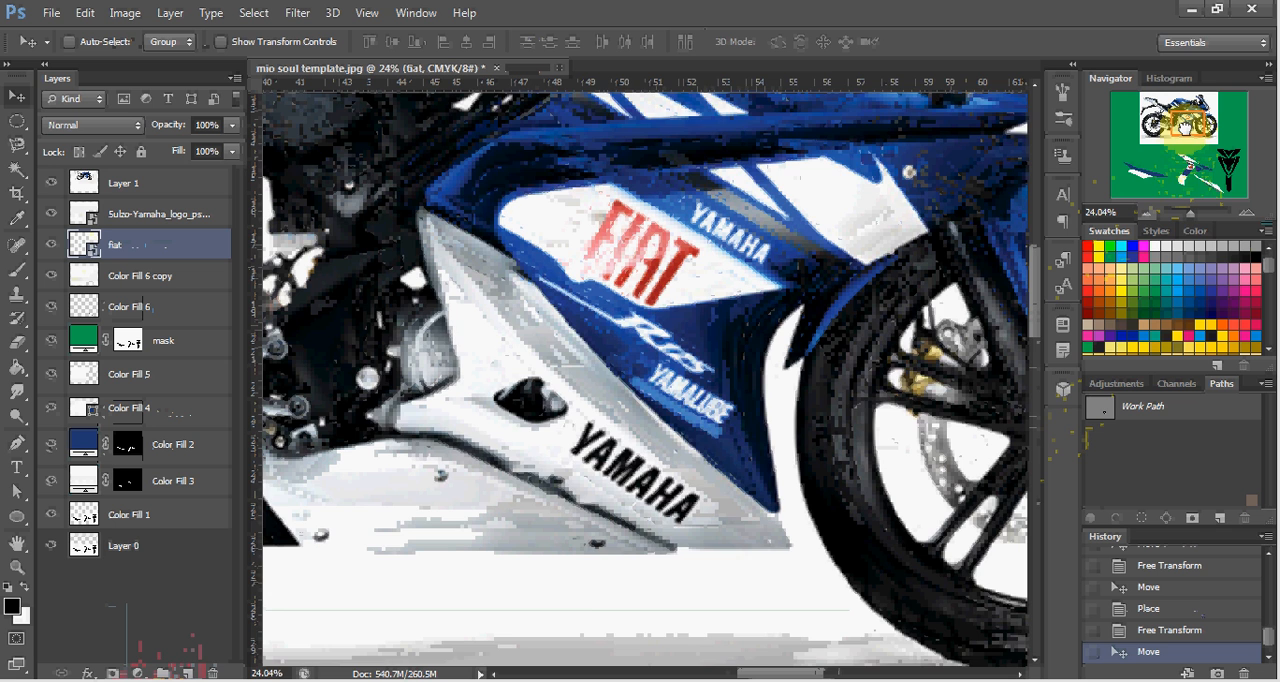
drag(1185, 127, 1181, 167)
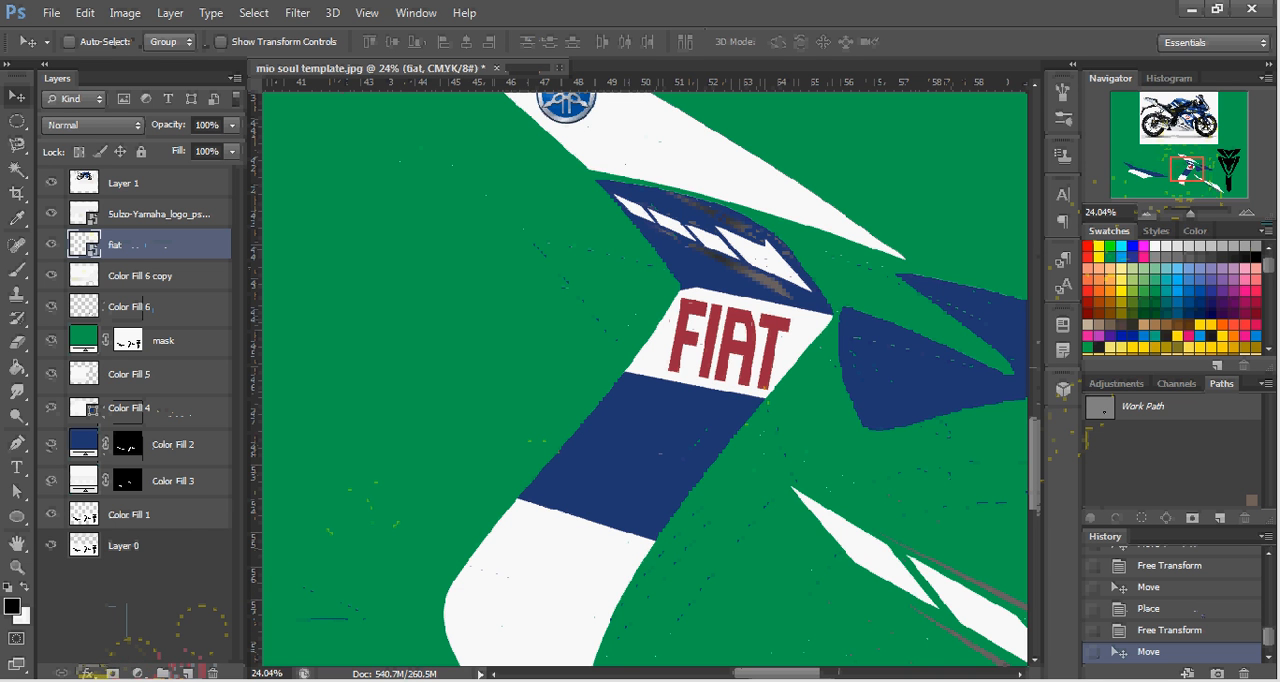
mouse_move(90, 672)
click(195, 655)
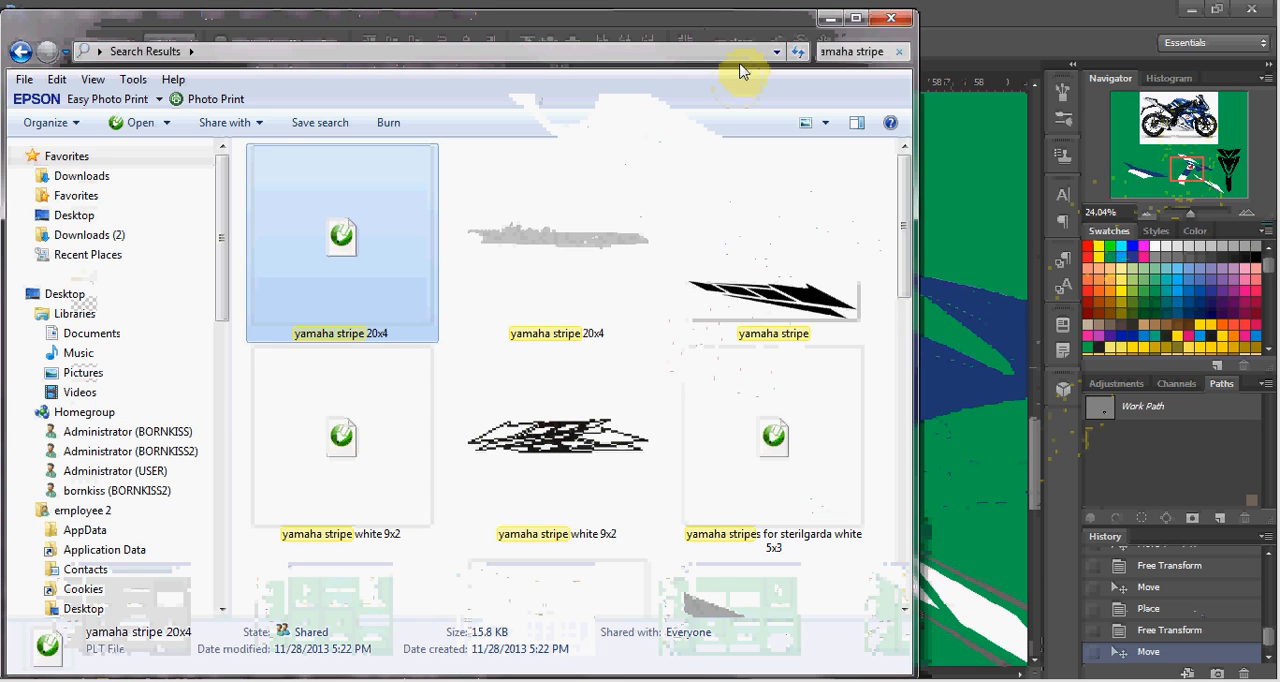
click(851, 52)
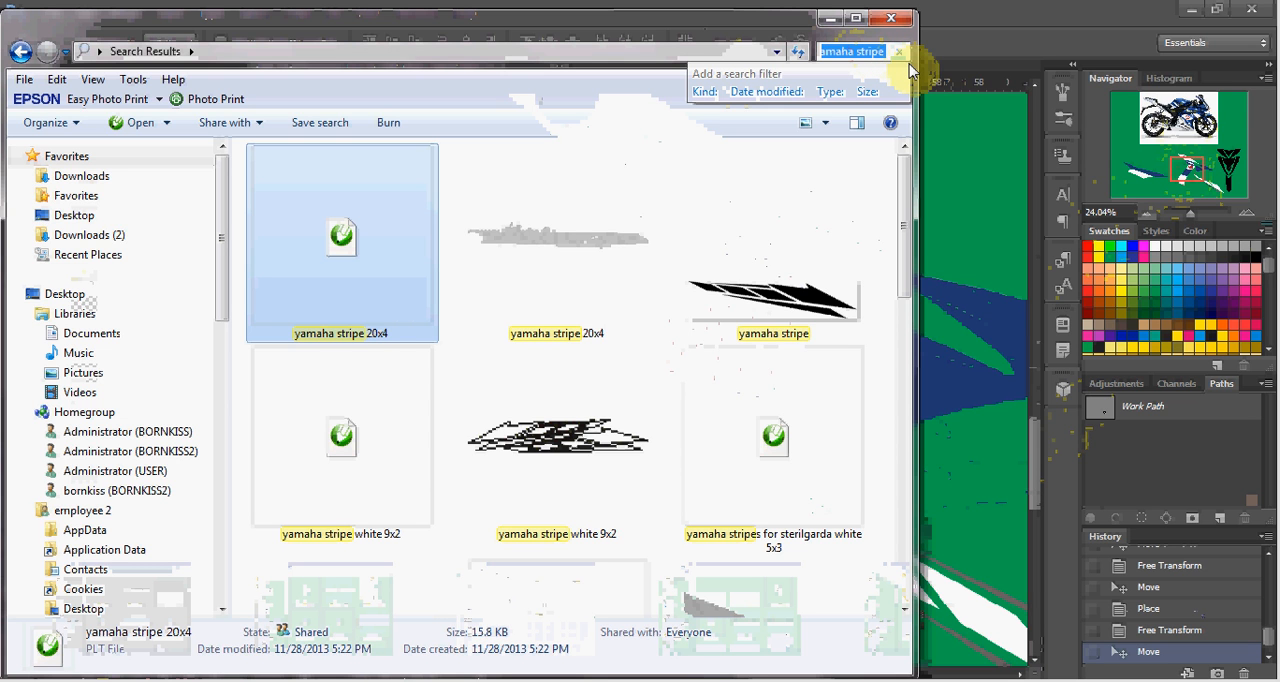
key(End)
key(BackSpace)
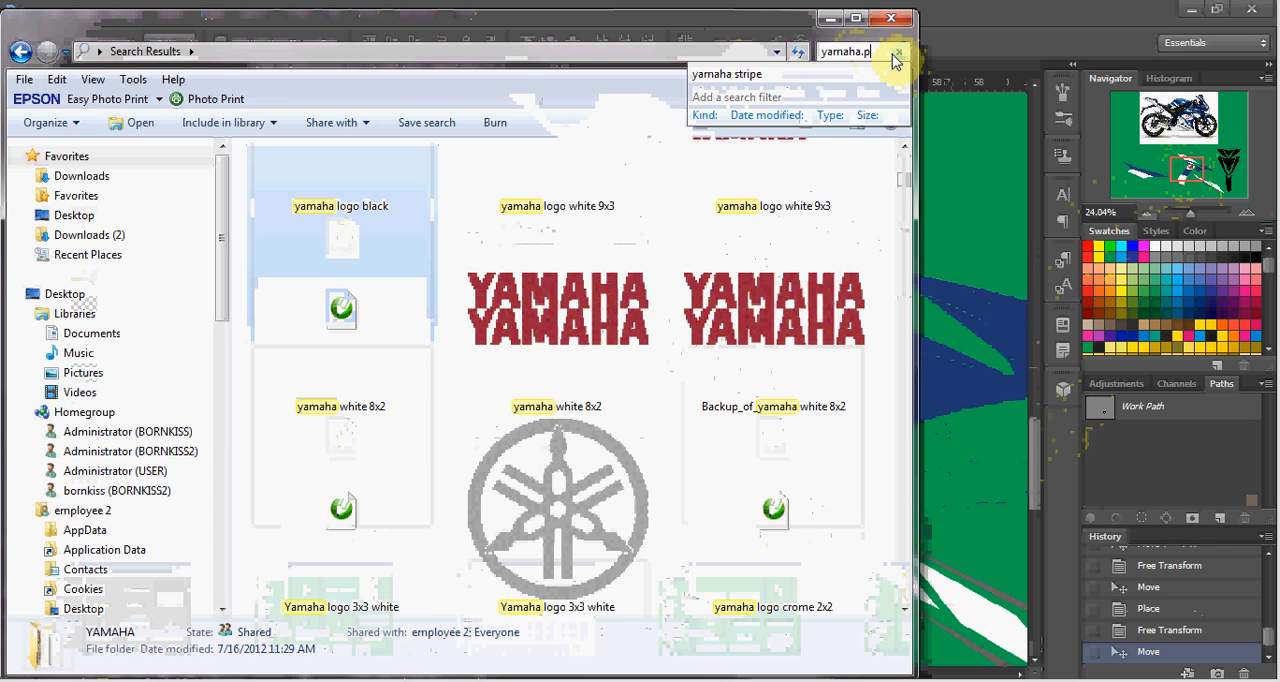
text(ng)
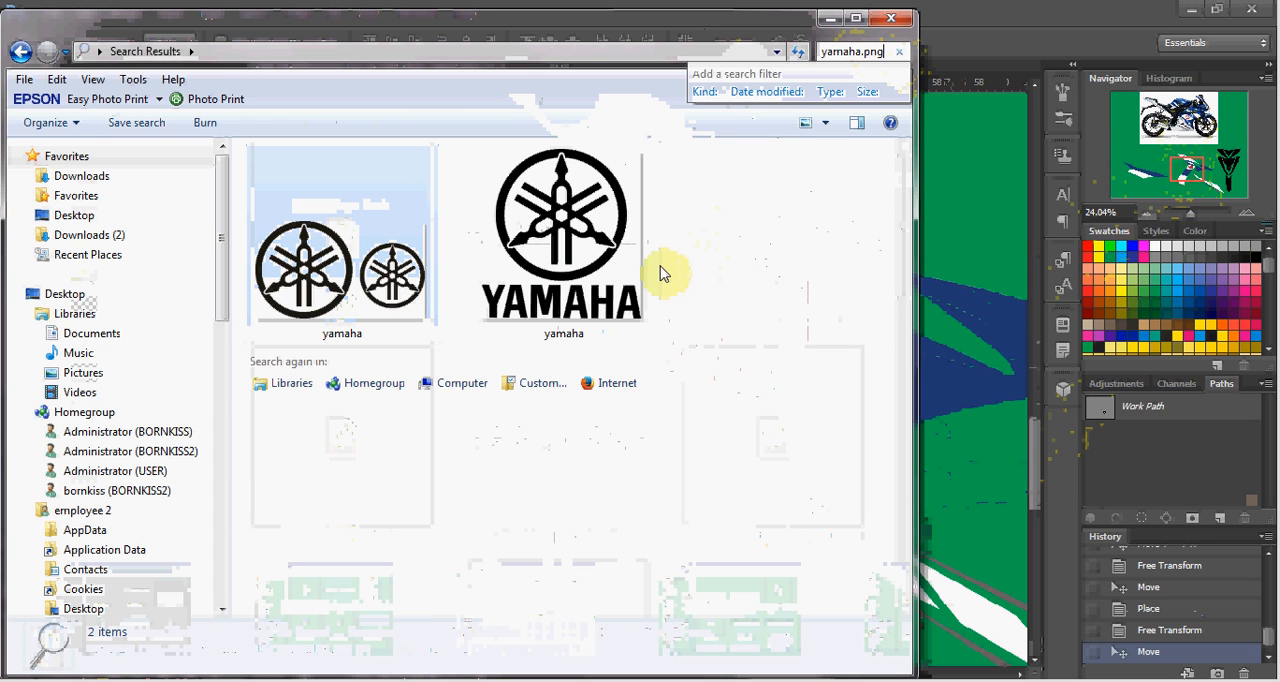
Place the yamaha image with emblem and wordmark into the Photoshop template and move it onto the green area beside the center decal.
drag(585, 260, 982, 264)
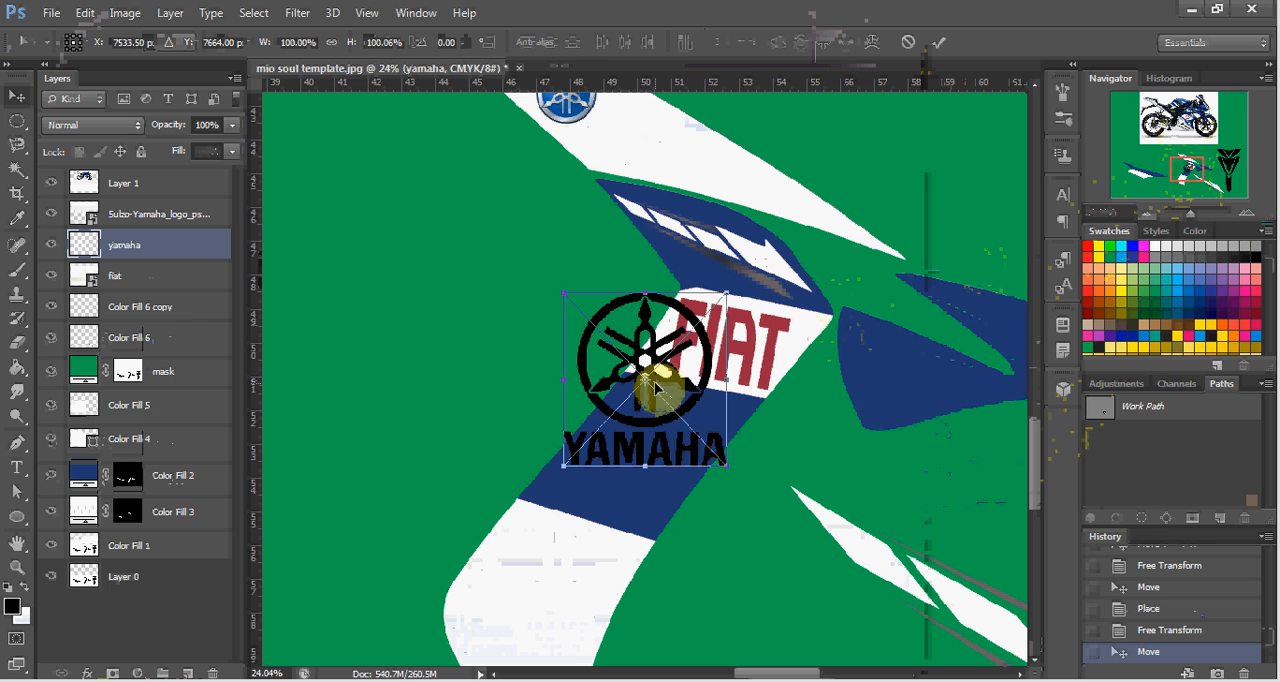
double_click(657, 392)
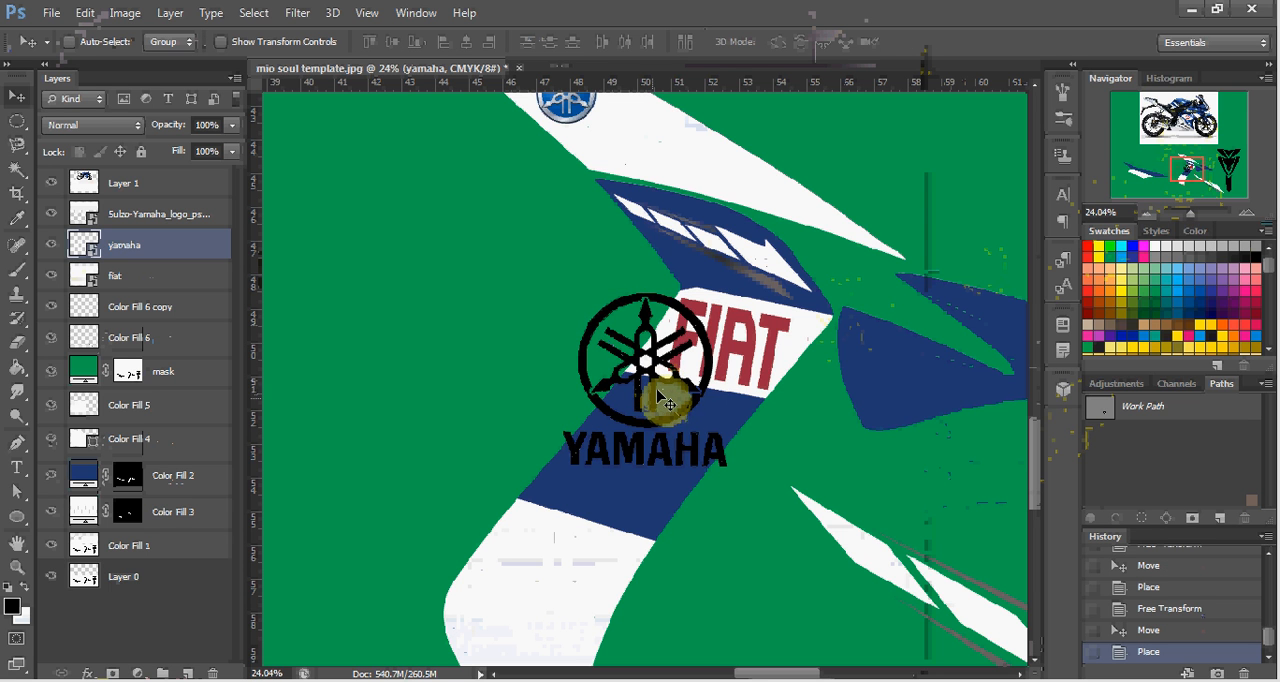
drag(620, 392, 447, 322)
Select the YAMAHA wordmark below the black emblem with the Rectangular Marquee Tool.
right_click(17, 120)
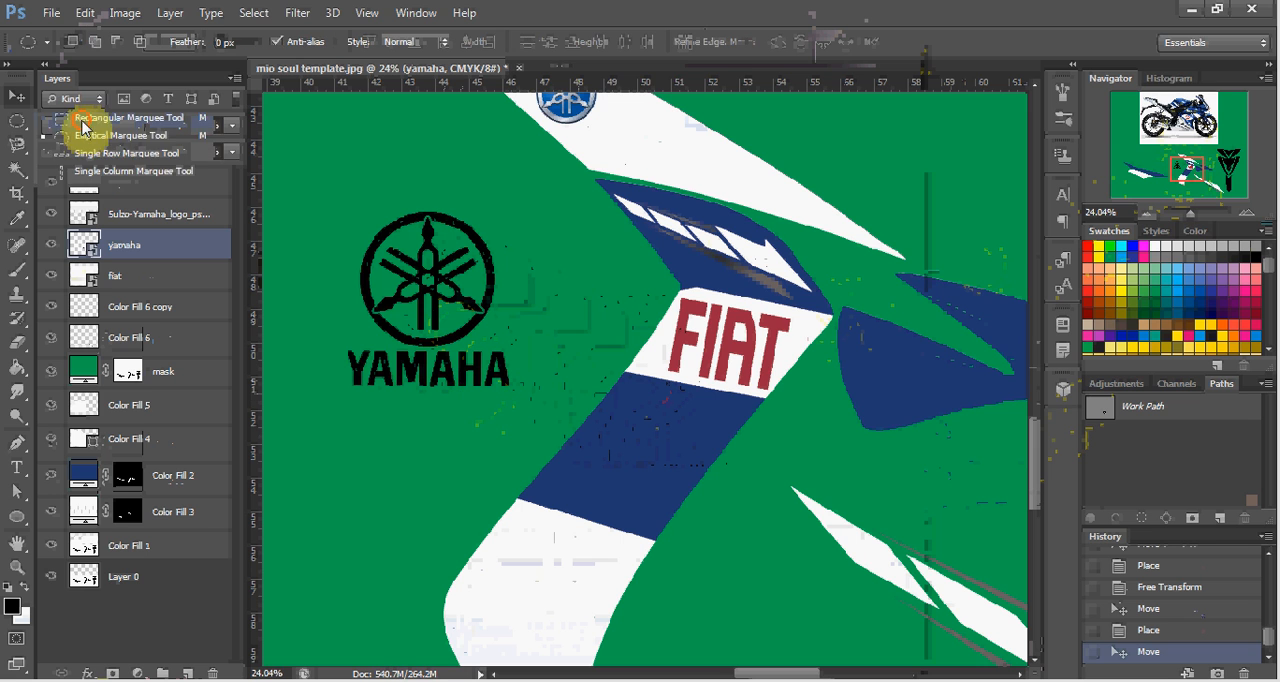
click(88, 127)
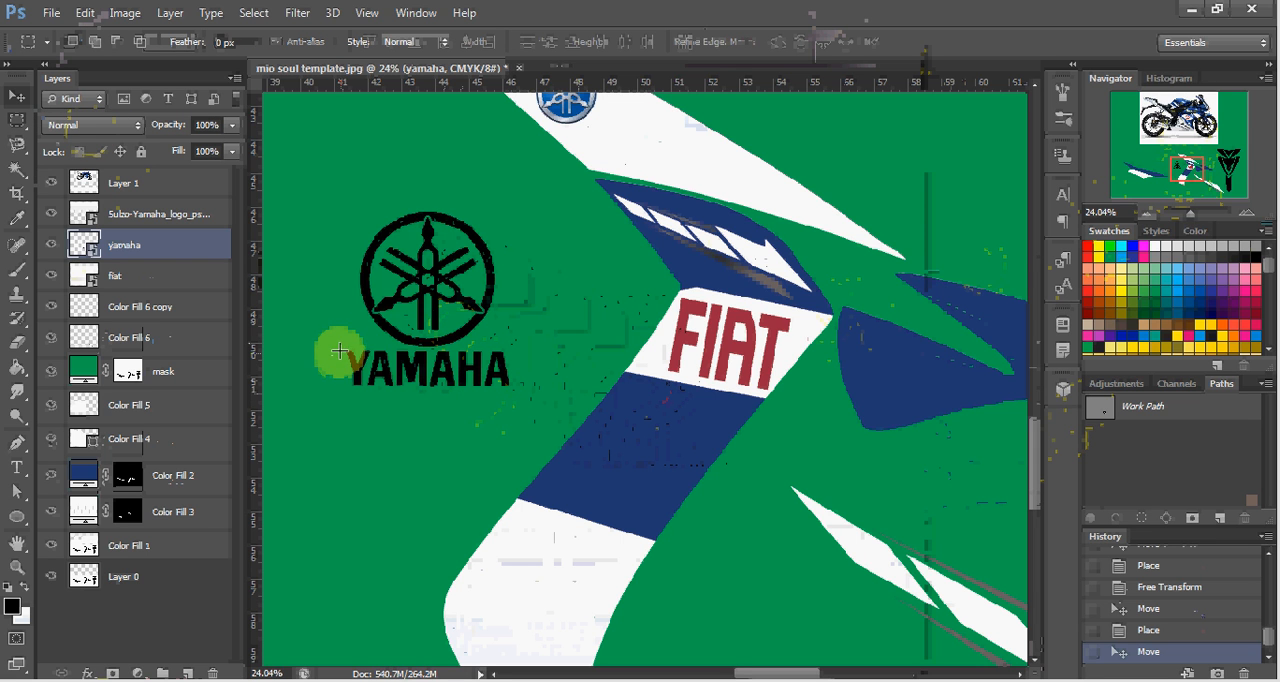
drag(341, 347, 535, 412)
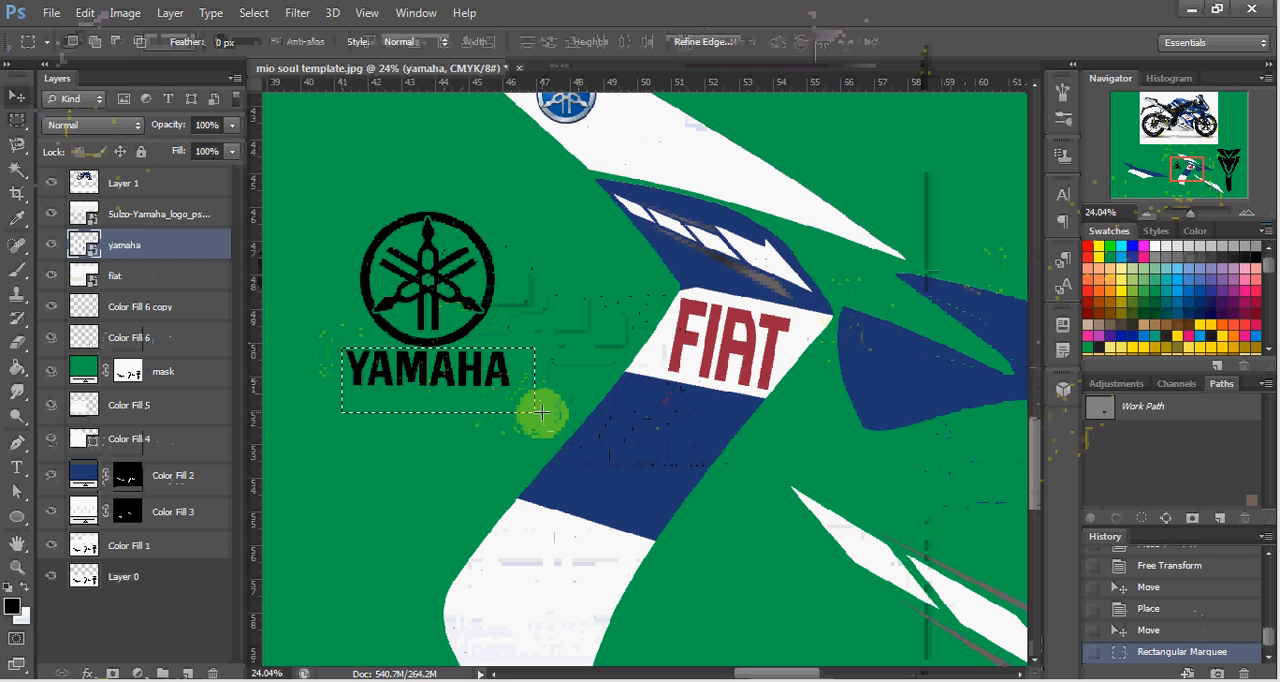
key(Down)
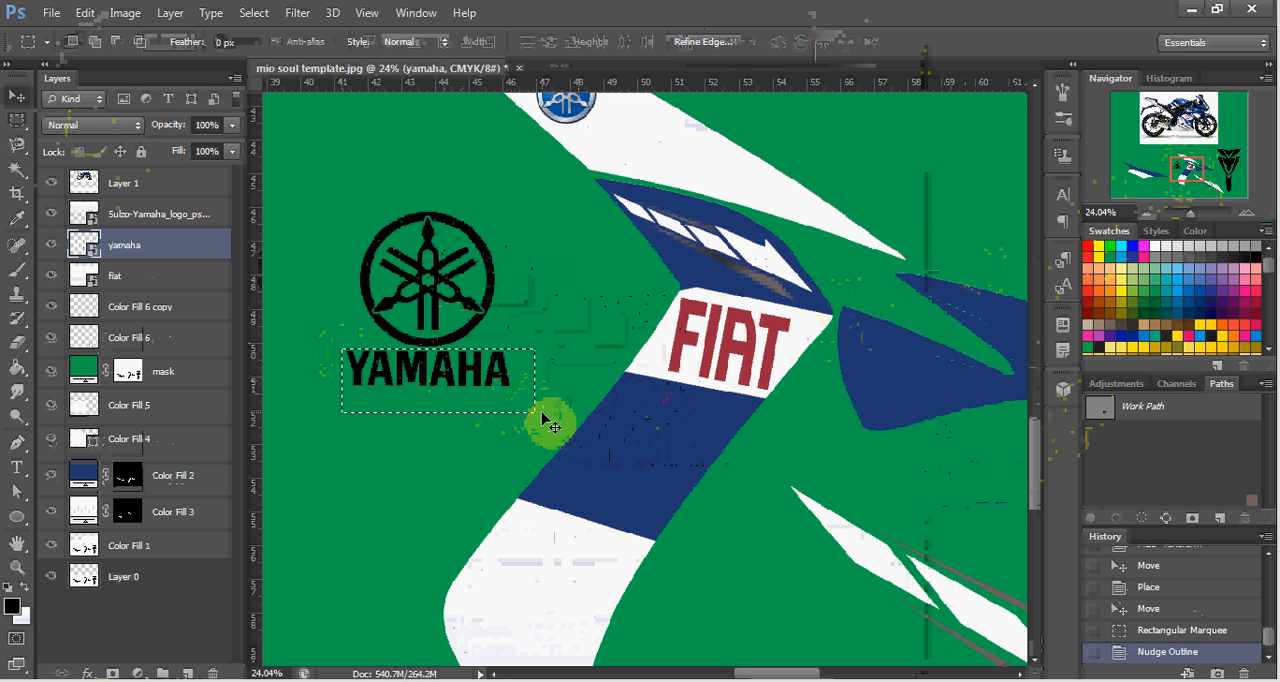
Undo the pasted motorcycle picture and rasterize the yamaha logo layer, keeping the wordmark selected.
key(ctrl+v)
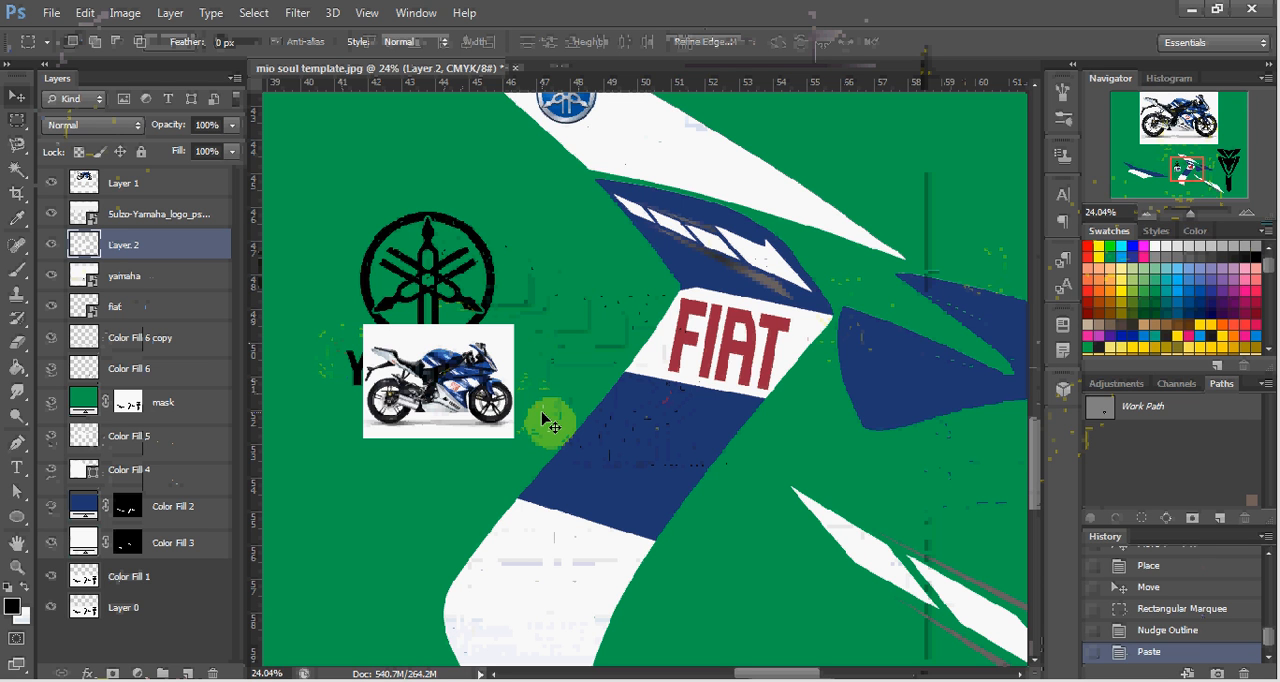
key(ctrl+z)
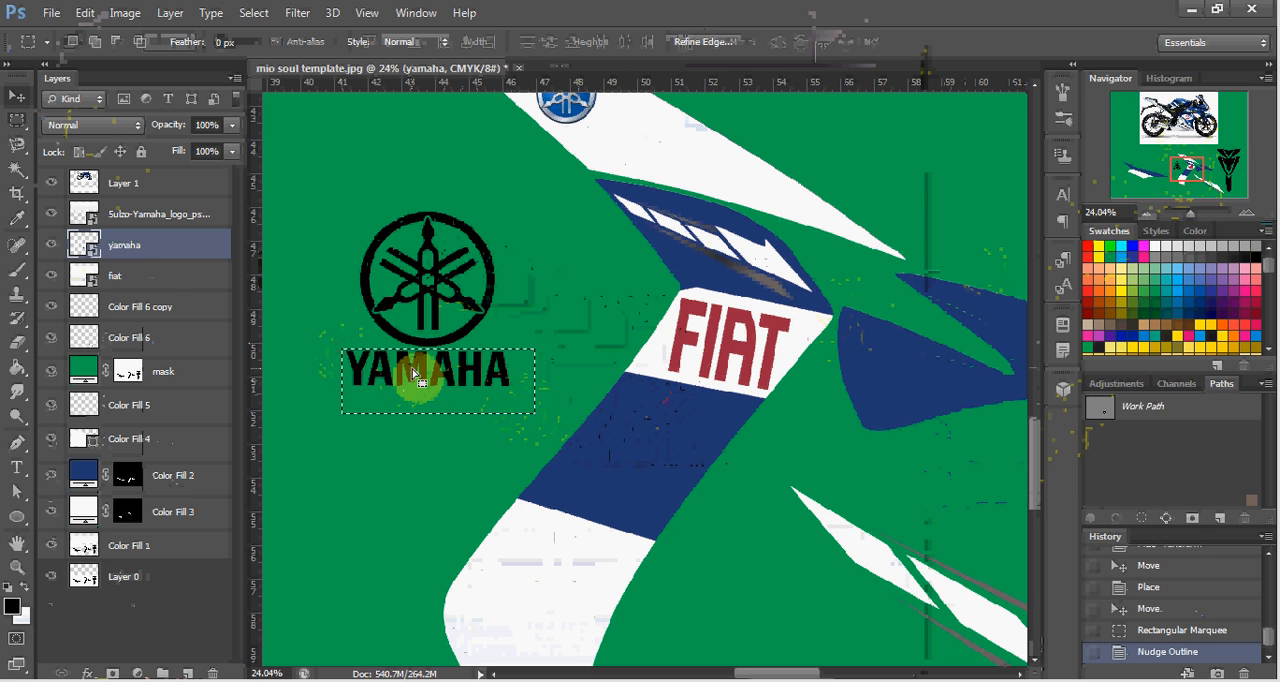
right_click(148, 258)
click(222, 266)
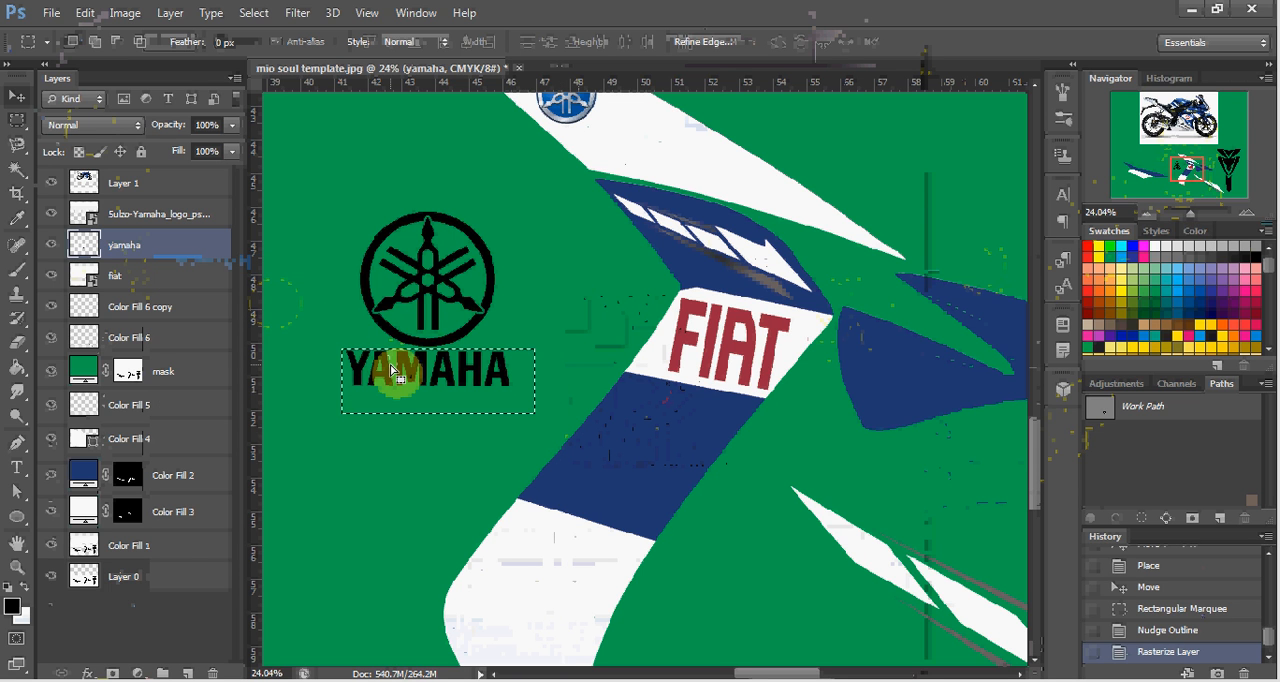
Paste a copy of the selected YAMAHA wordmark as a new layer and move it onto the blue band below the FIAT logo.
key(ctrl+v)
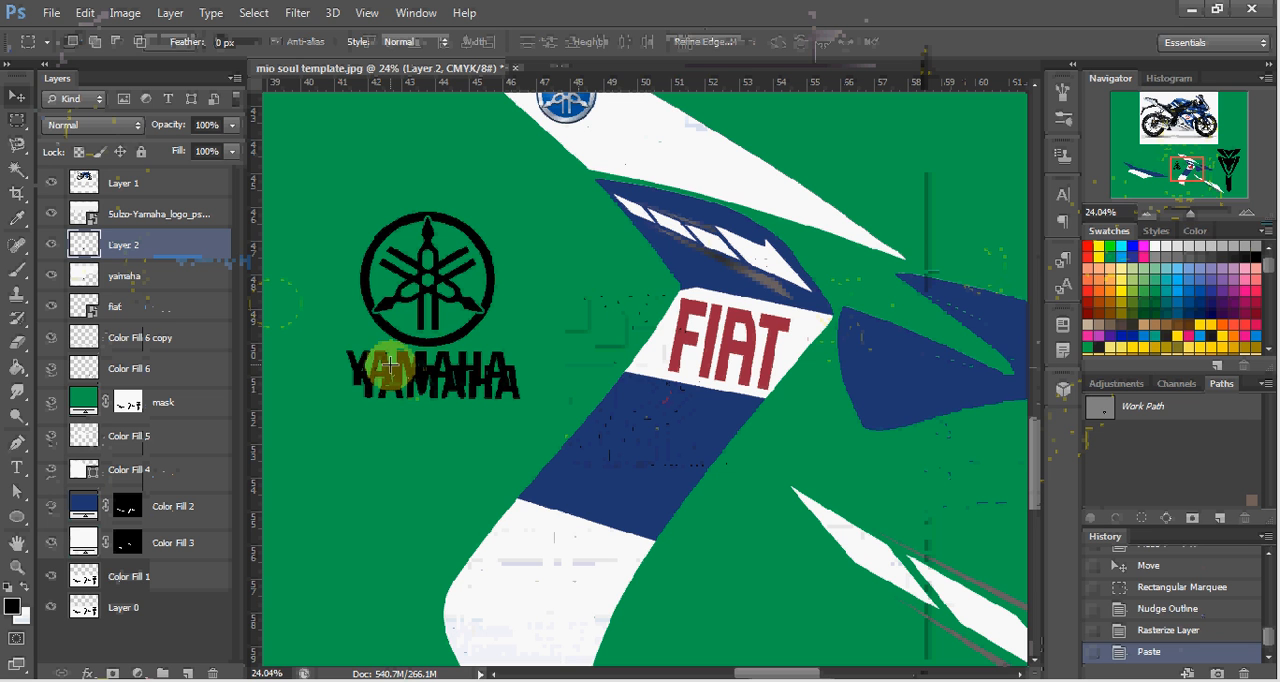
key(v)
drag(392, 369, 640, 428)
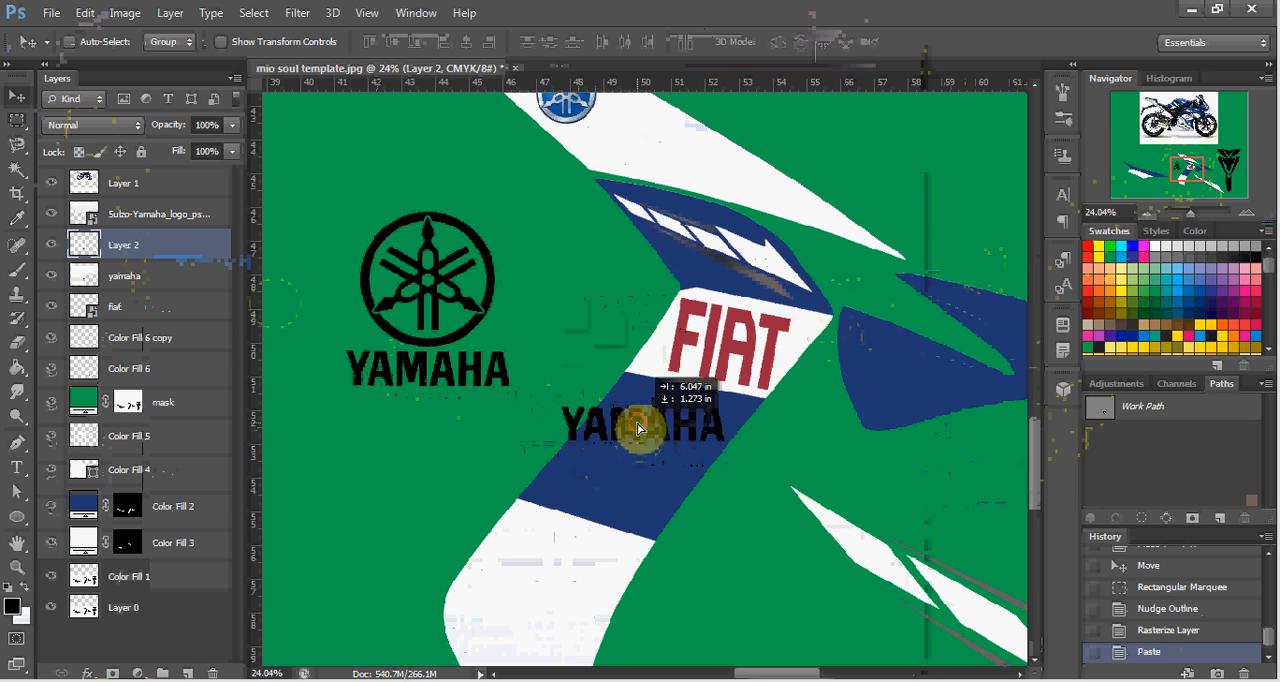
Apply a white (ffffff) Color Overlay to the YAMAHA wordmark copy on the blue band.
drag(1186, 170, 1182, 167)
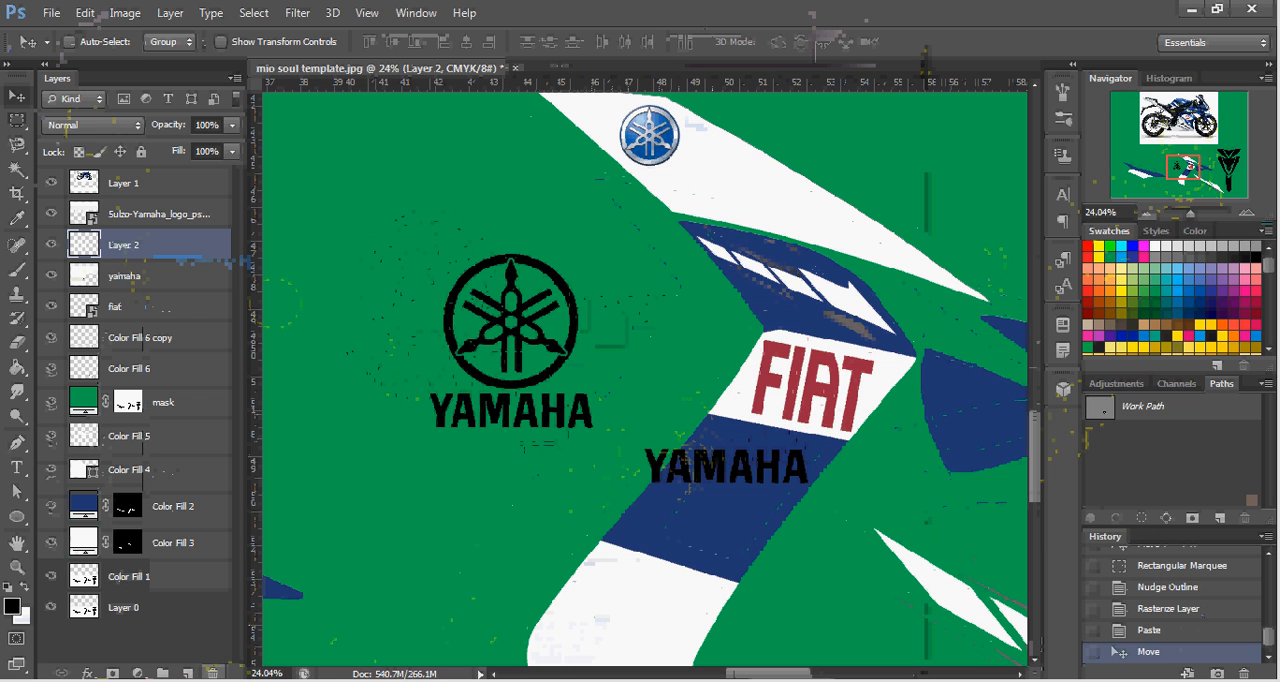
click(87, 673)
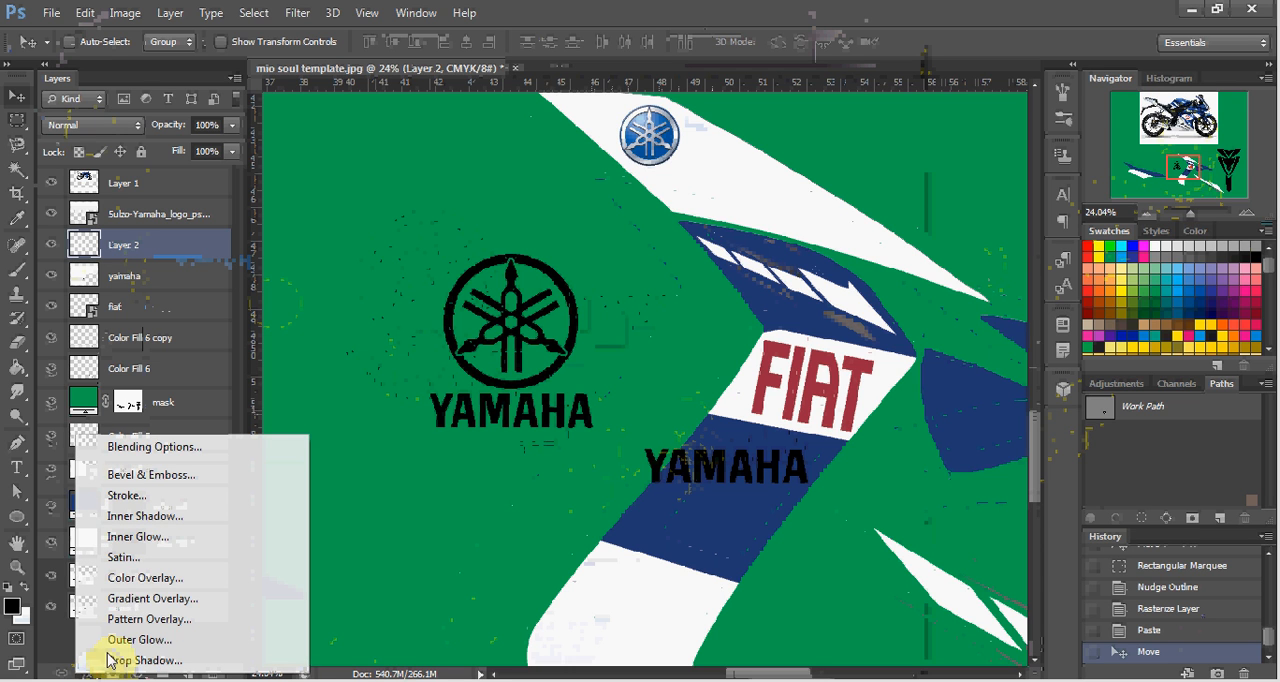
click(142, 580)
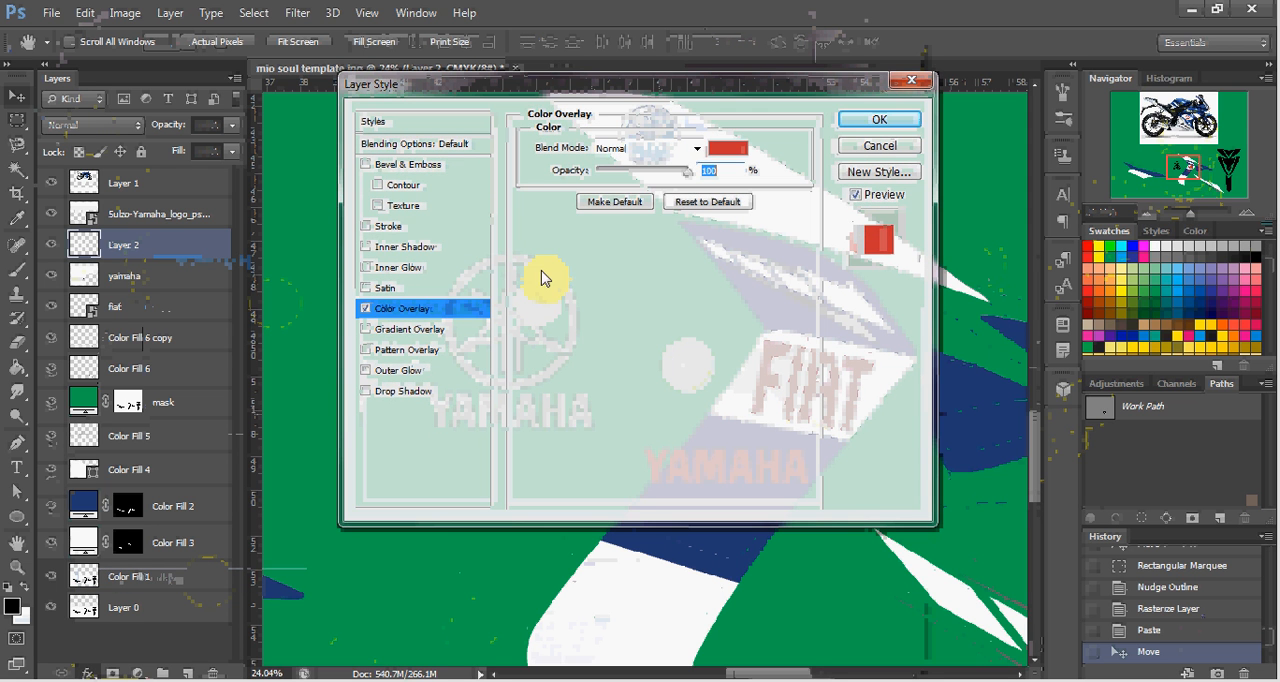
click(733, 150)
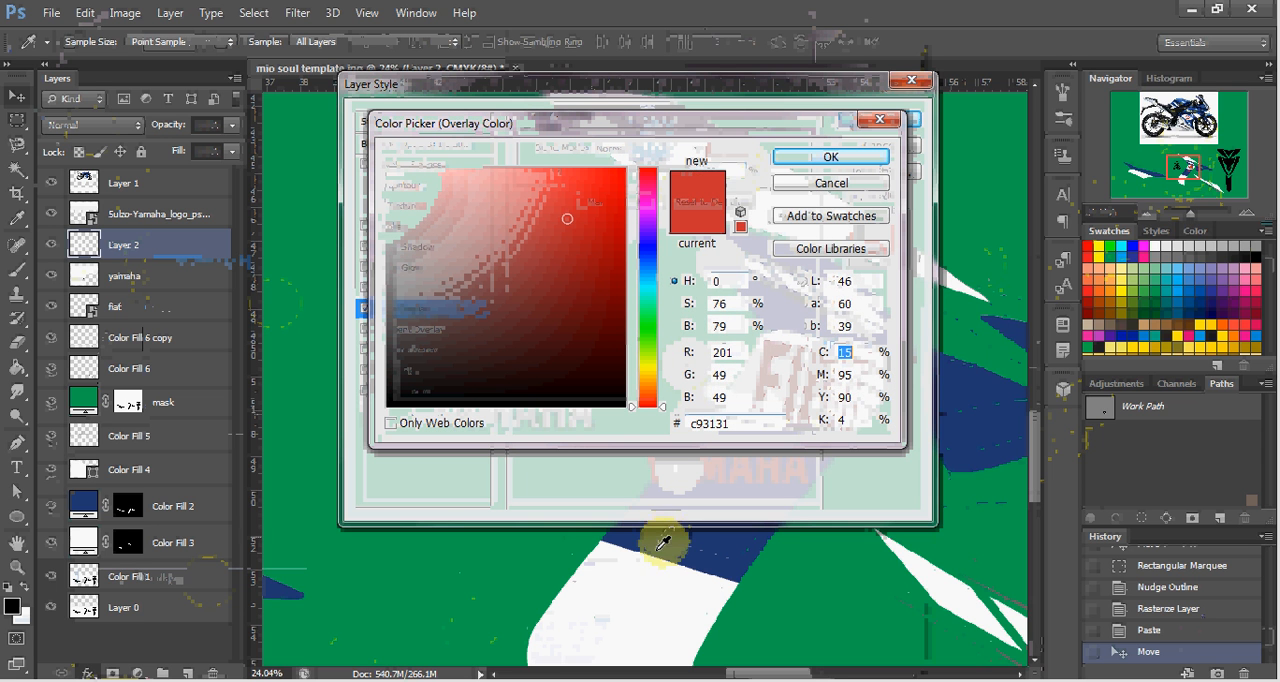
click(625, 590)
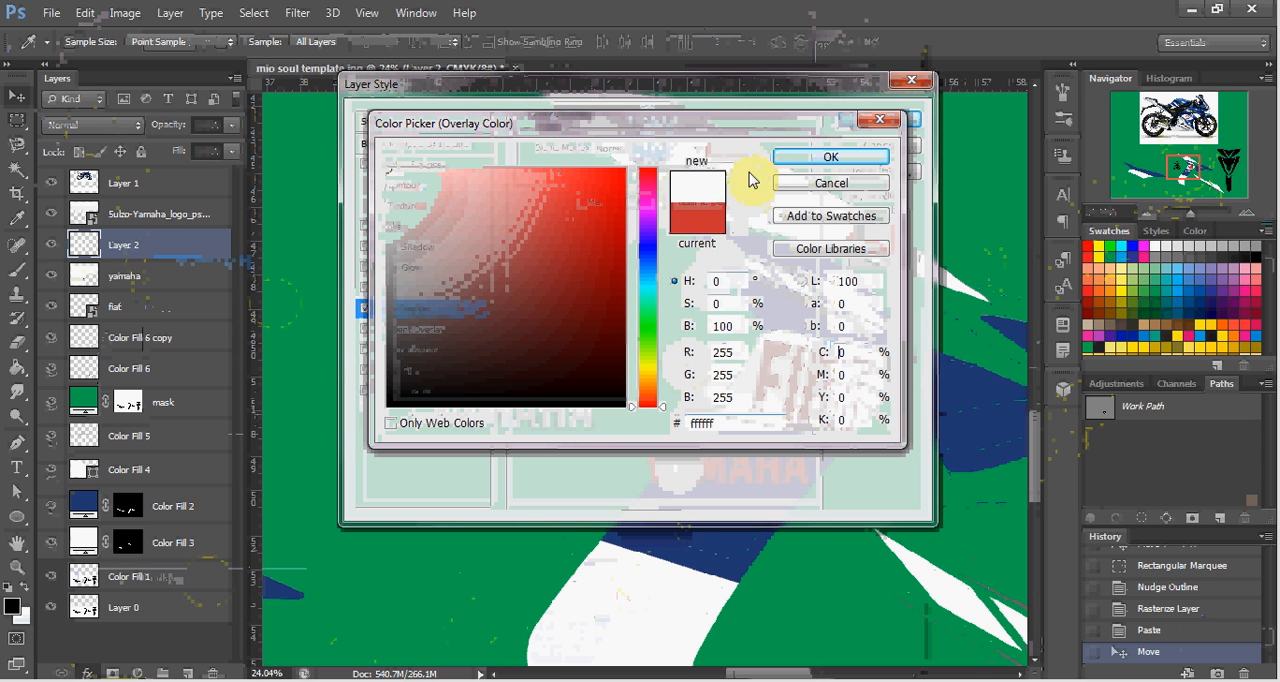
click(782, 157)
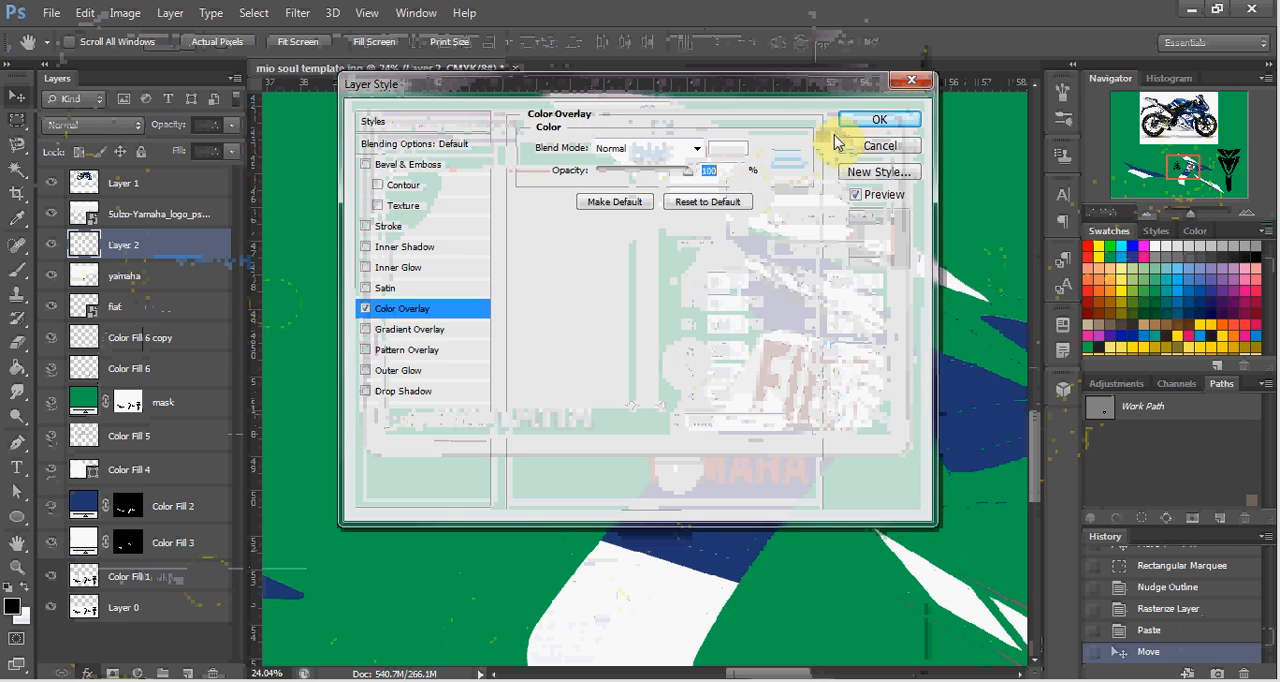
click(866, 122)
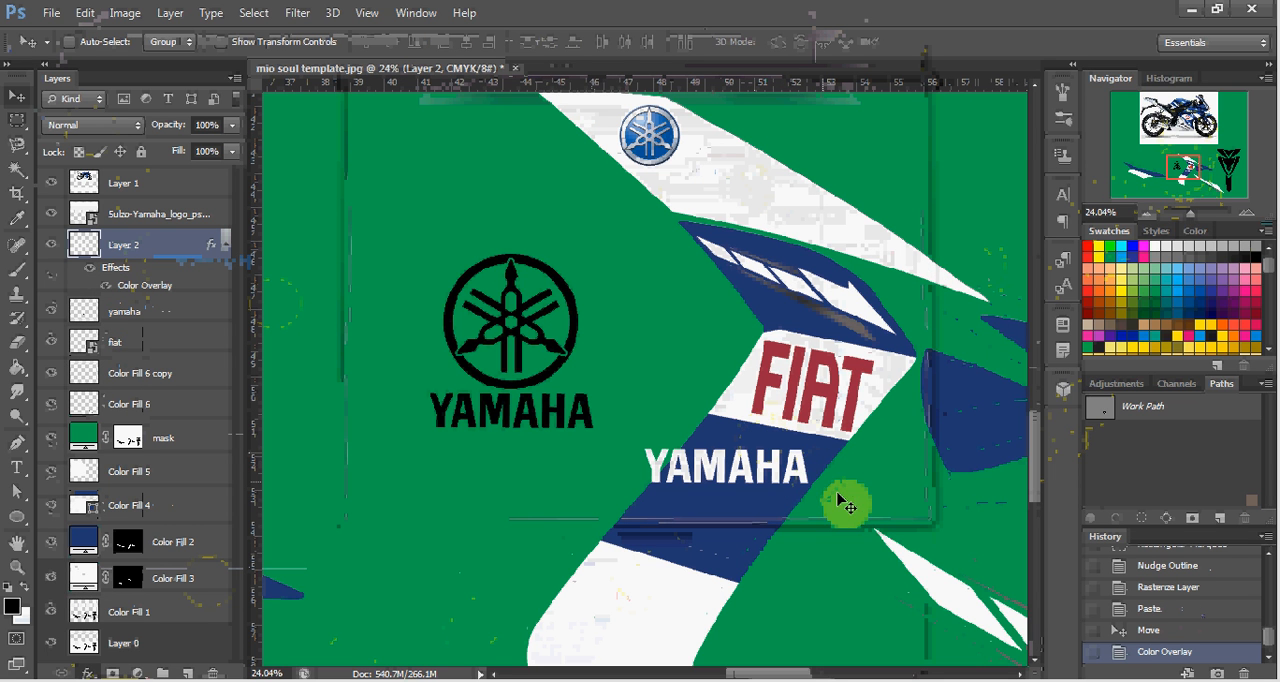
Rotate the white YAMAHA wordmark about 10.2° clockwise and scale it to about 75% to suit the slanted blue band.
key(ctrl+t)
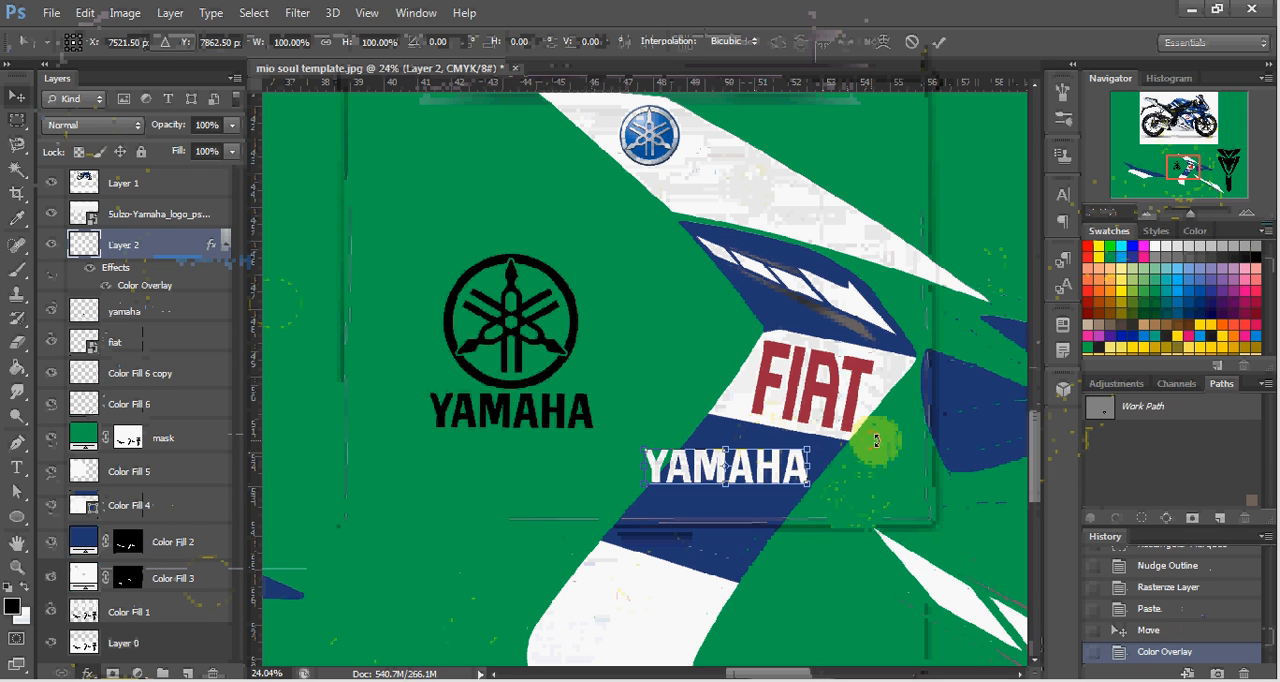
drag(876, 440, 885, 460)
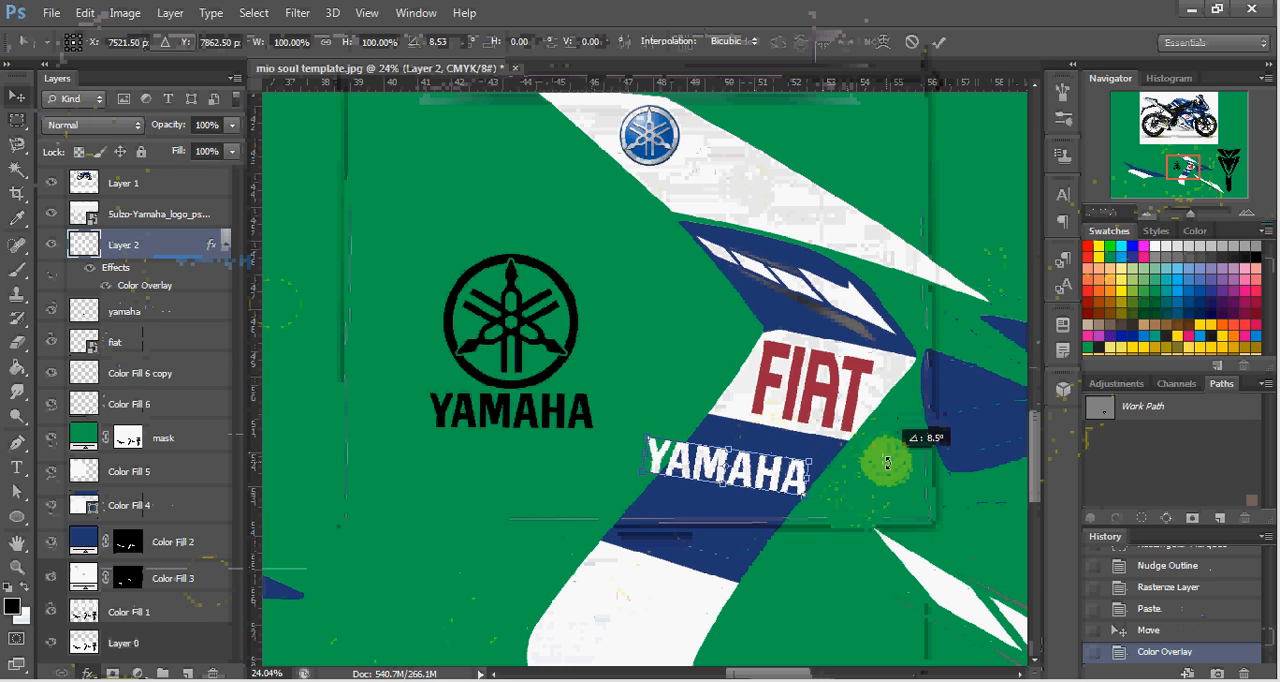
drag(889, 466, 889, 467)
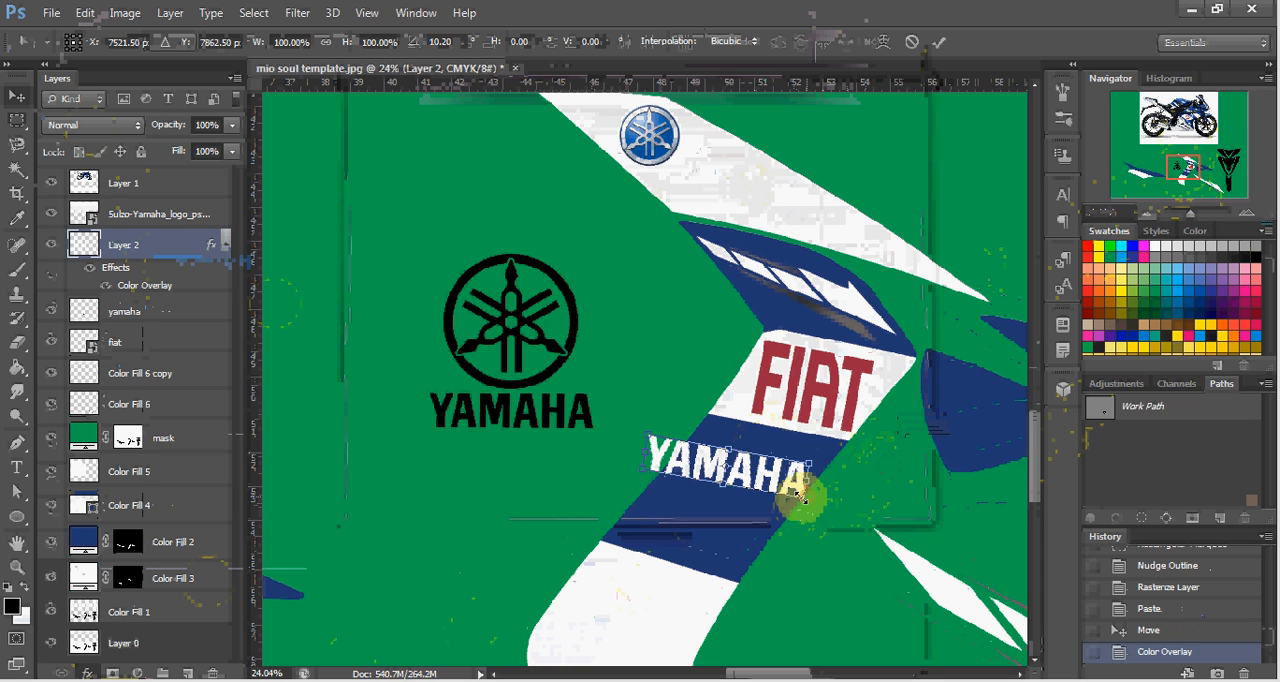
drag(800, 492, 783, 489)
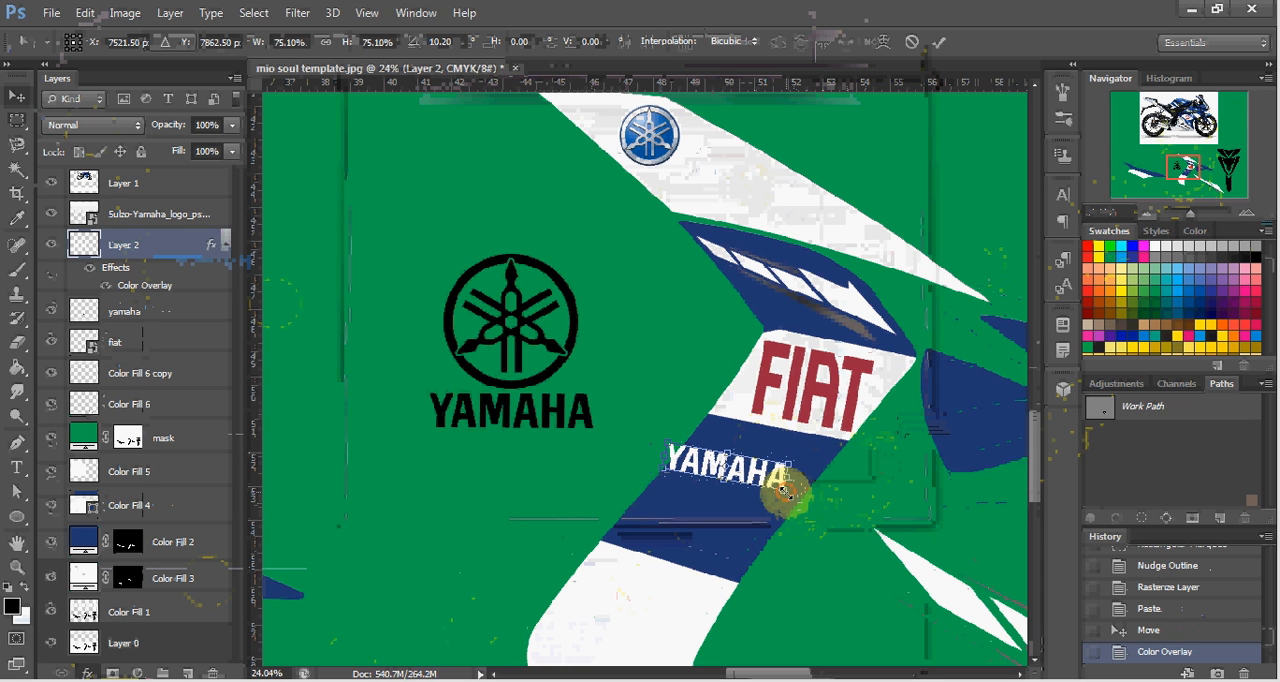
key(Return)
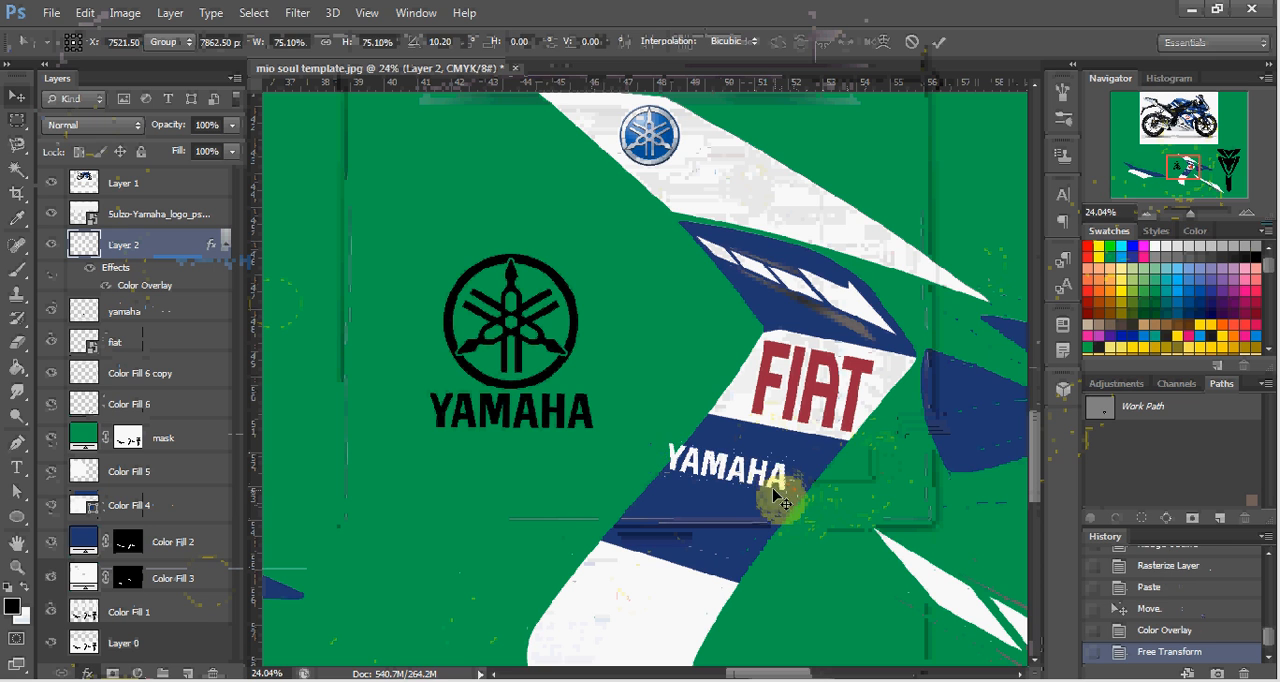
Move the white YAMAHA wordmark directly below the FIAT logo, scale it to about 93% and nudge it up slightly.
drag(766, 478, 827, 496)
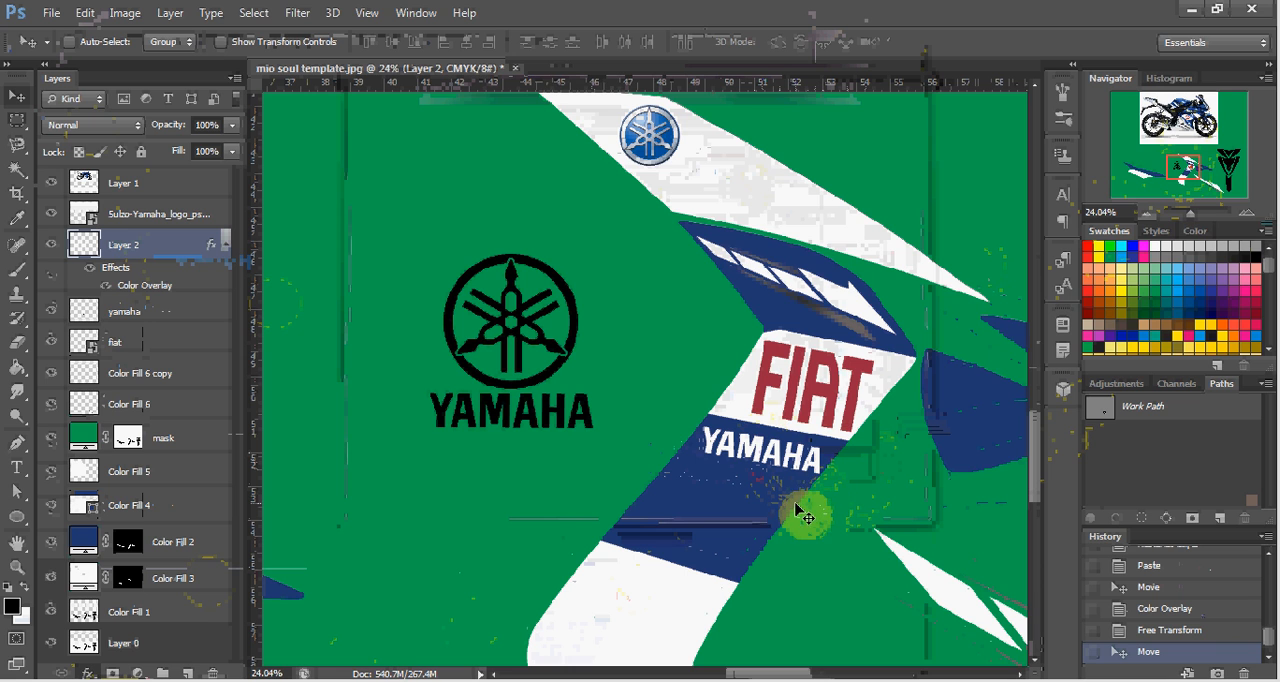
key(ctrl+t)
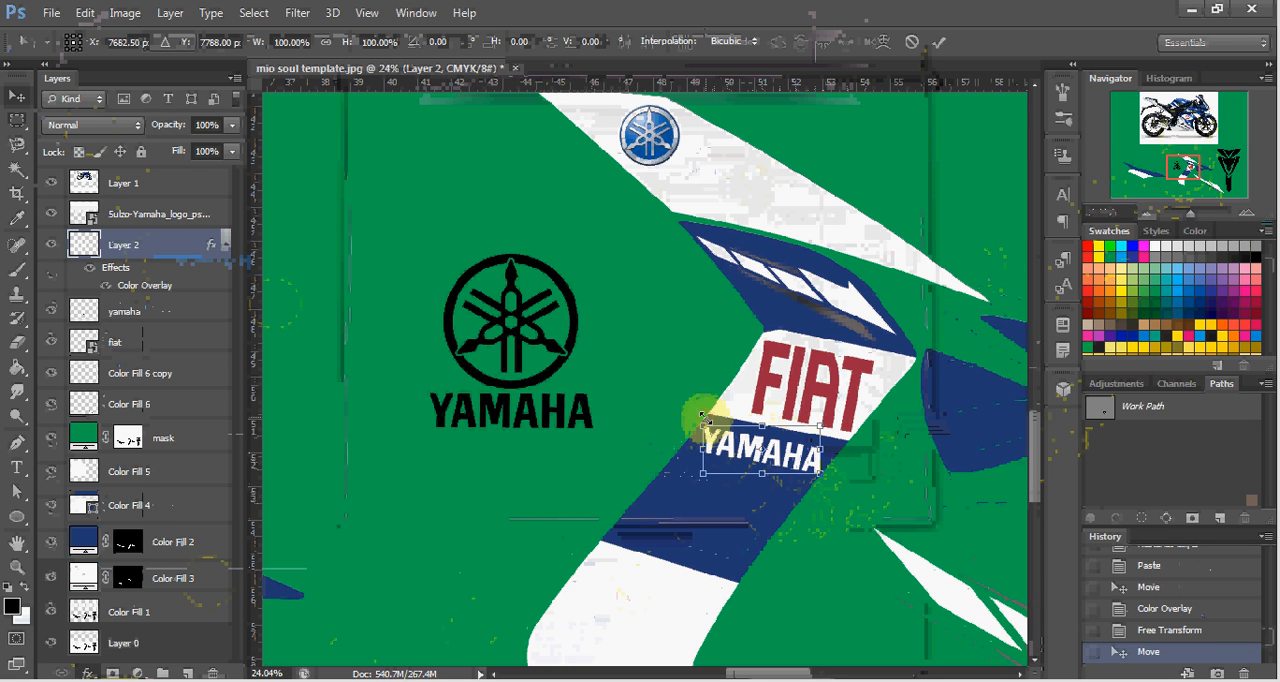
drag(703, 425, 706, 425)
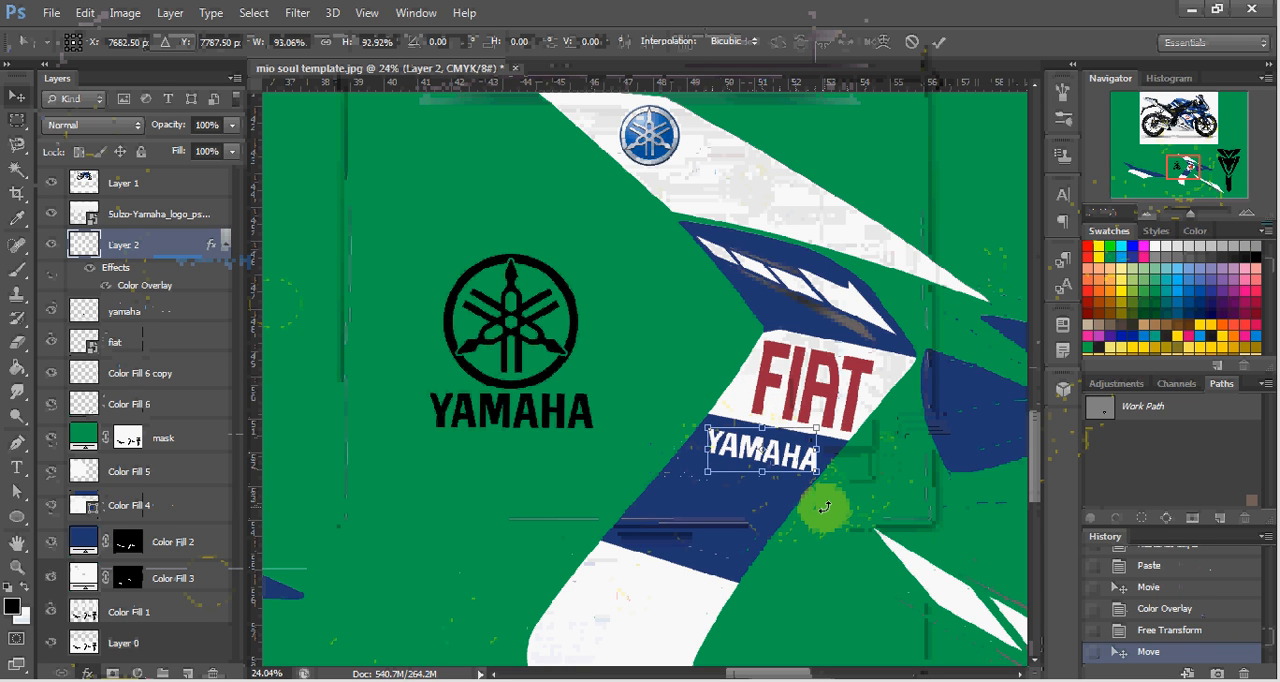
key(Return)
key(Up)
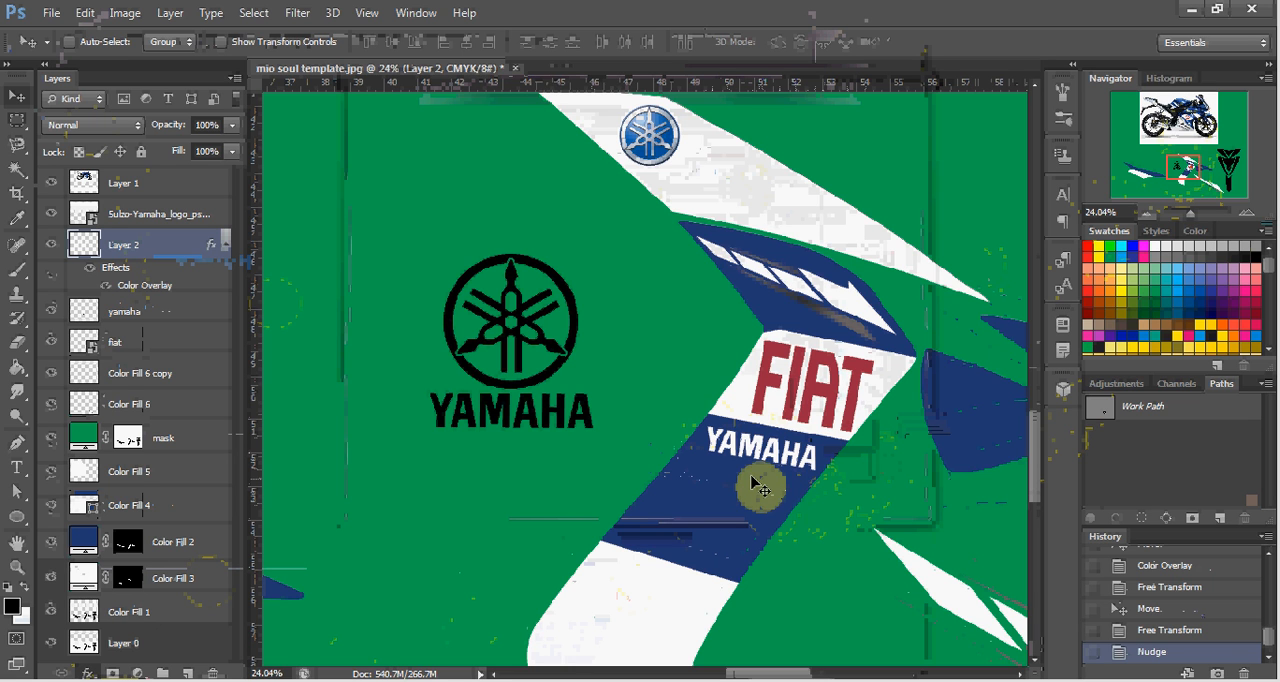
Compare the logos on the center decal with those on the motorcycle photo's fairing.
scroll(722, 447, down, 1)
scroll(722, 447, down, 3)
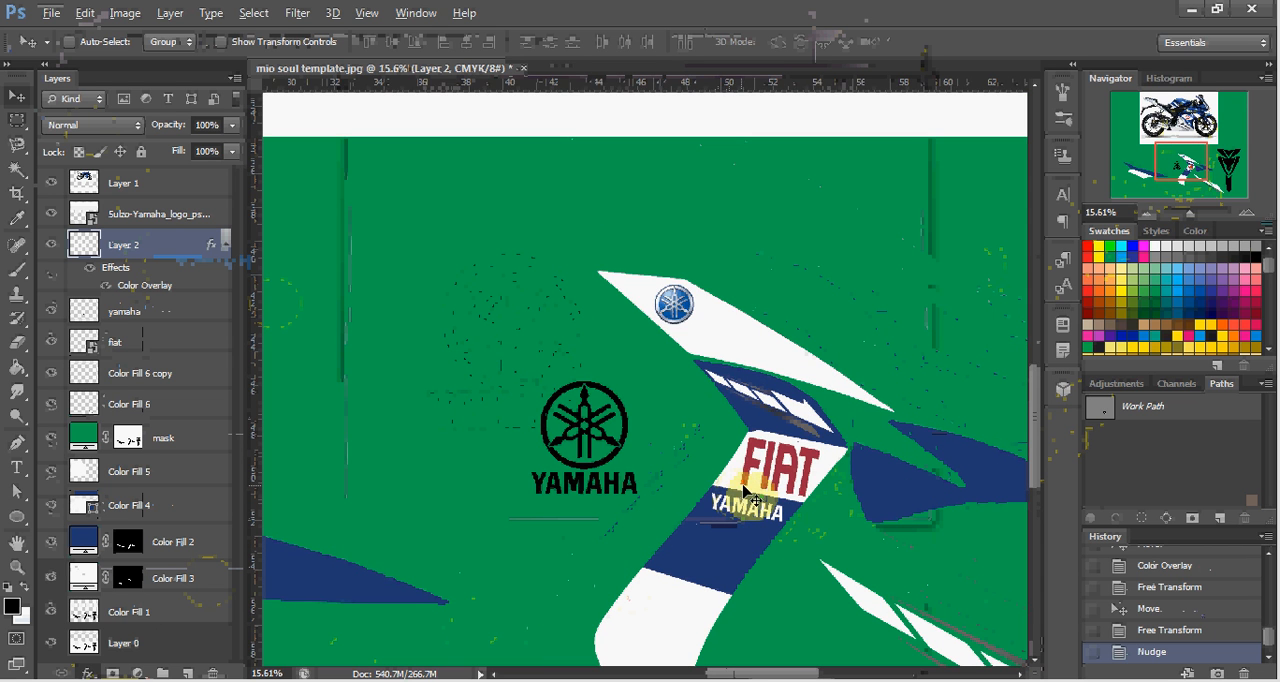
scroll(744, 484, down, 3)
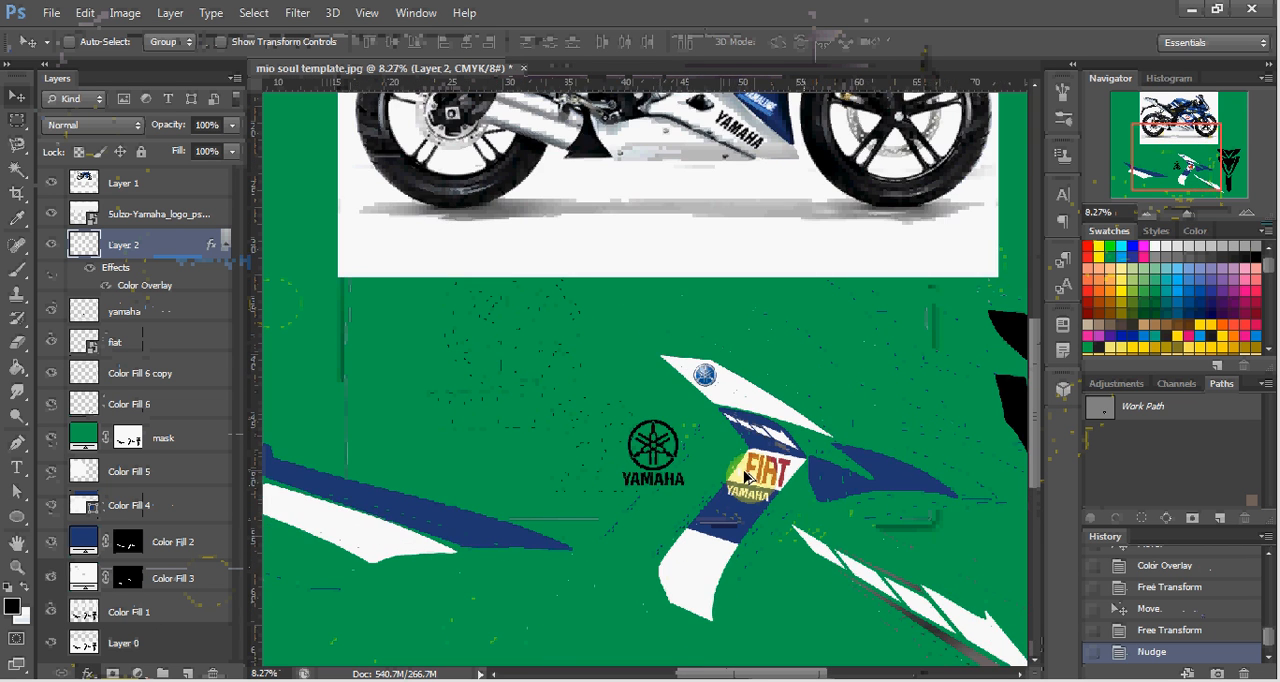
scroll(744, 477, down, 2)
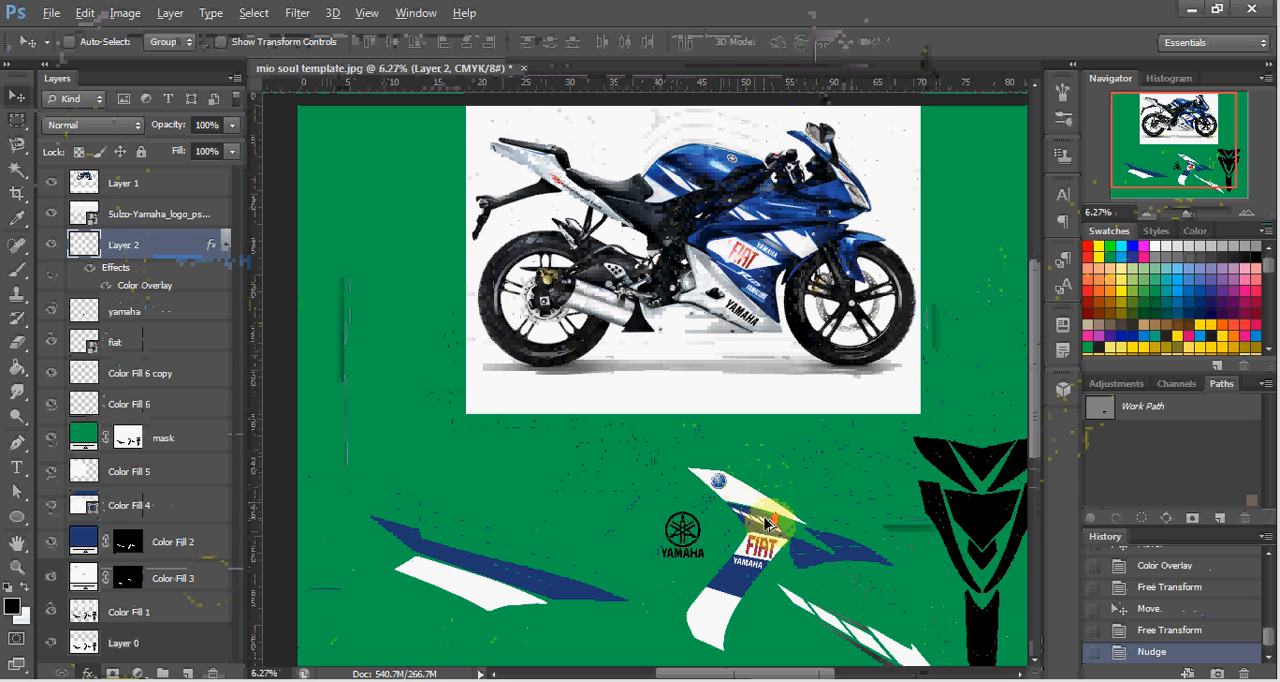
scroll(765, 522, up, 2)
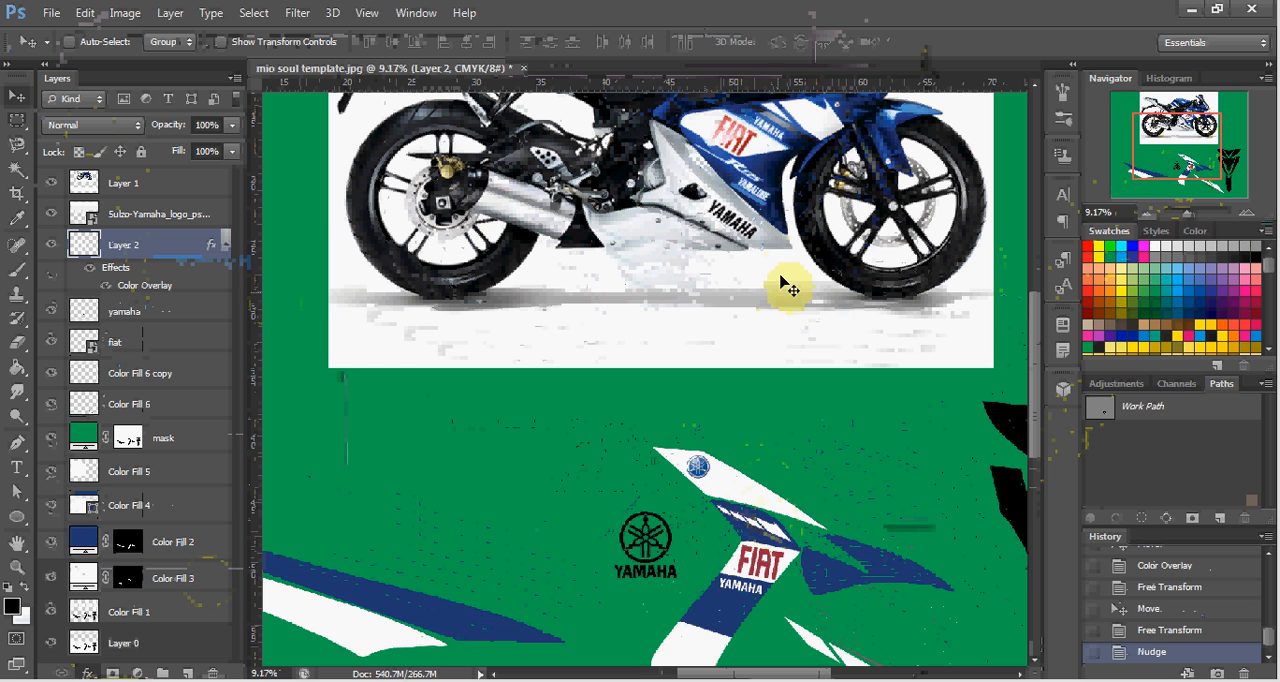
scroll(790, 408, up, 2)
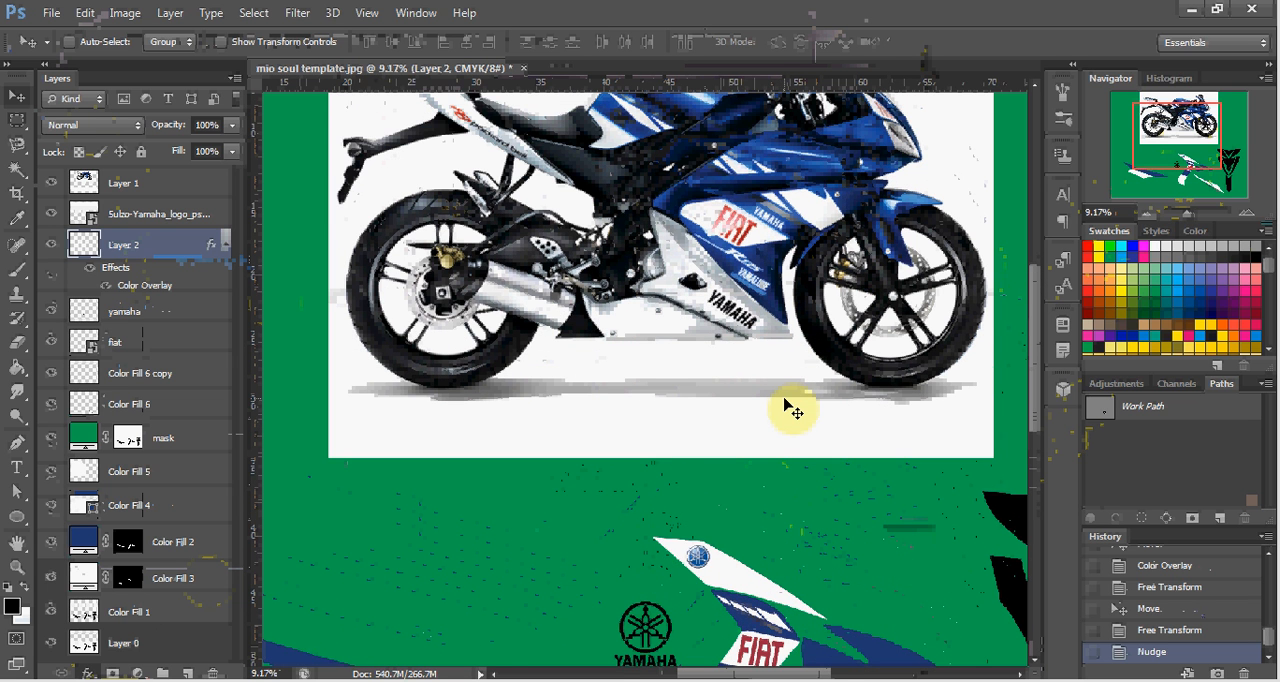
scroll(794, 408, down, 3)
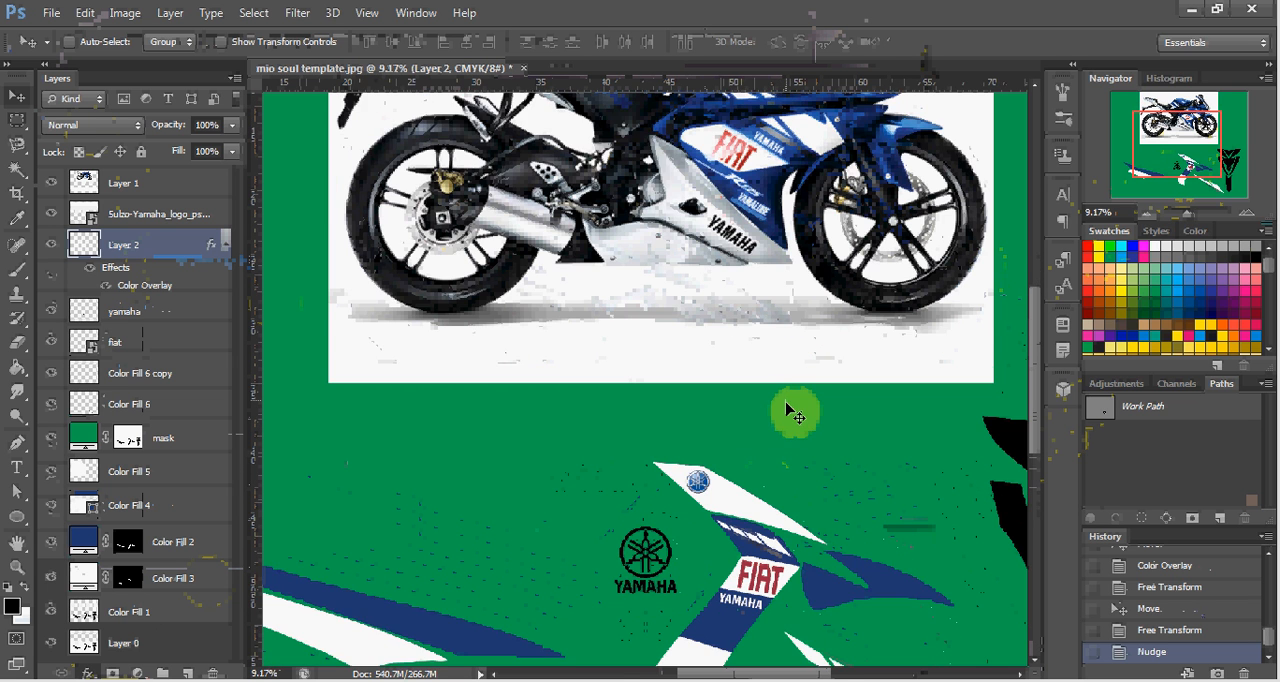
scroll(794, 415, down, 1)
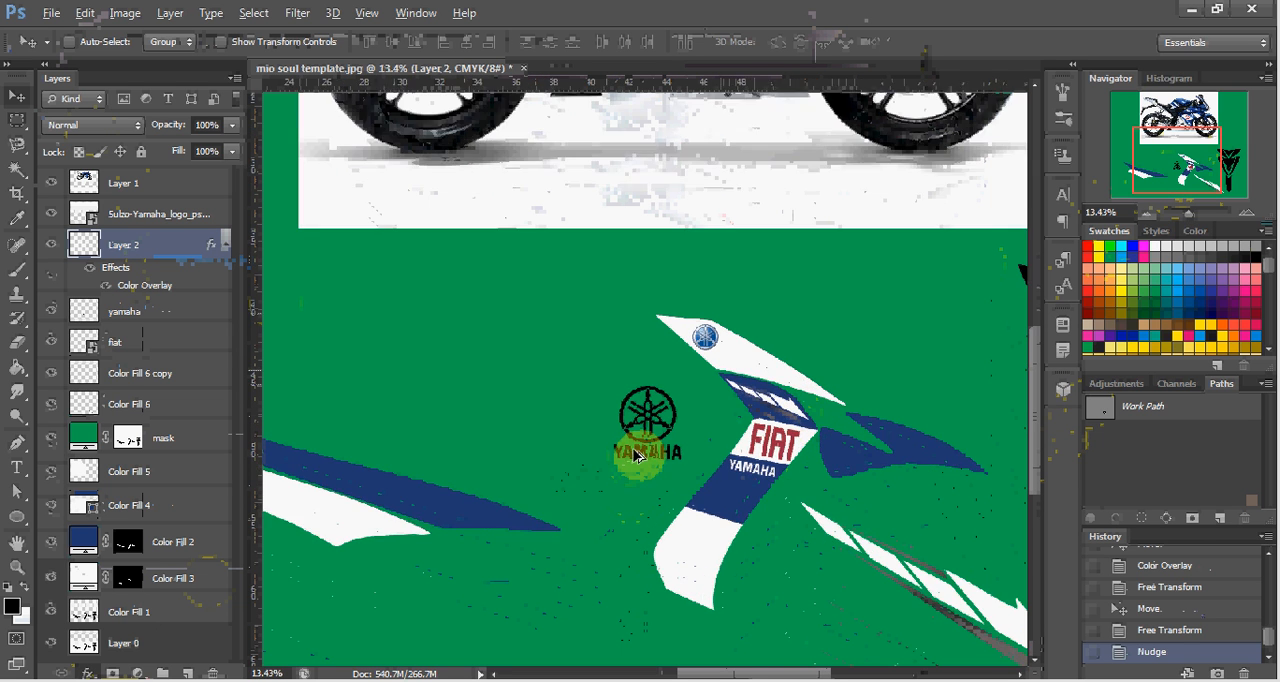
scroll(630, 455, up, 2)
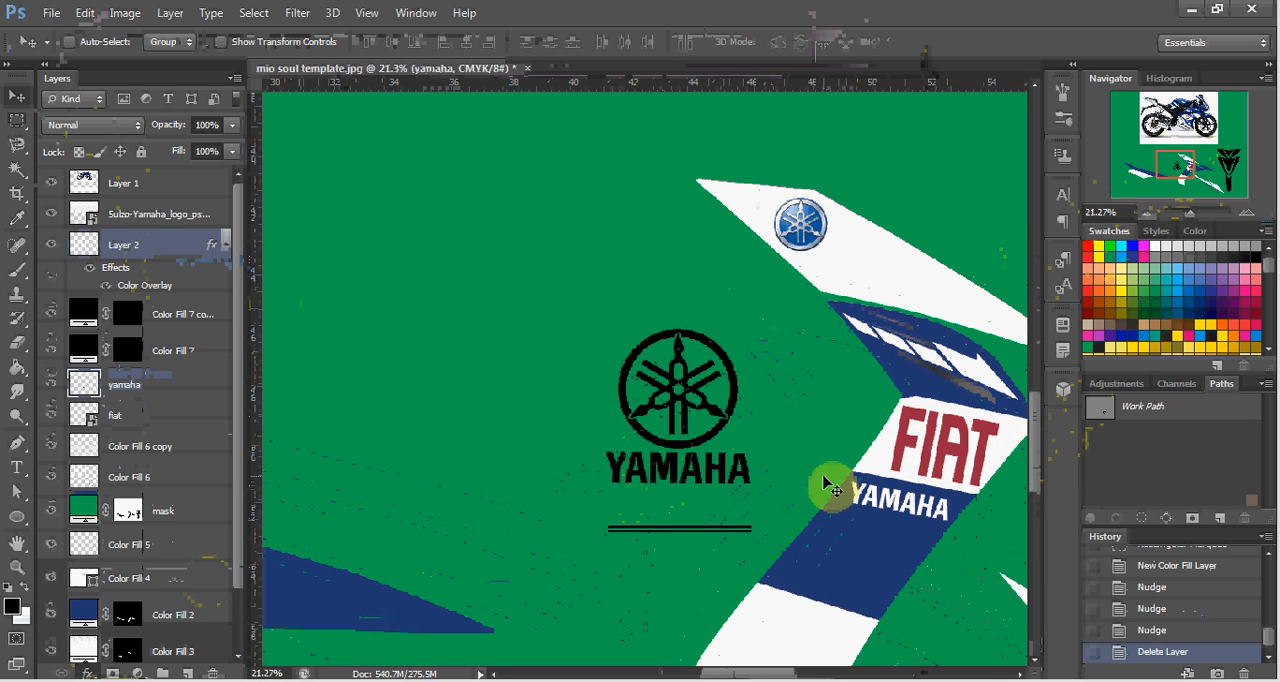
Switch to the file search results and place the "yamalube 3x1 white." image into the Photoshop template.
key(alt+Tab)
click(385, 293)
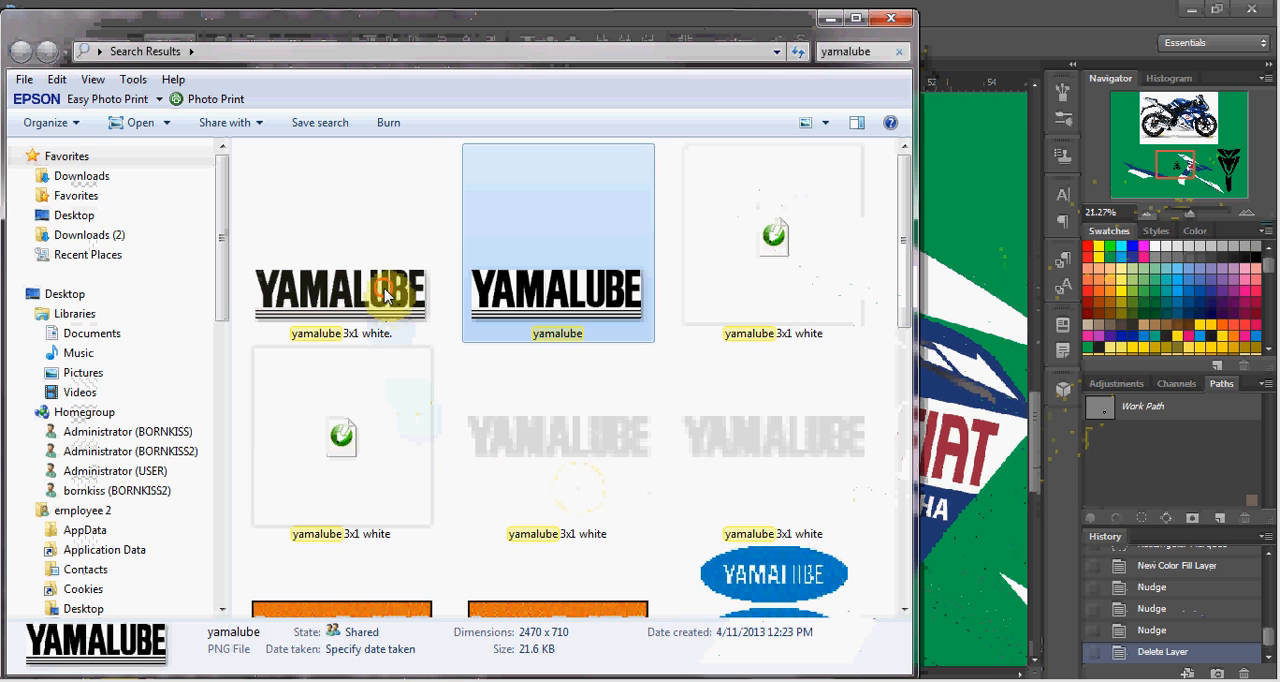
drag(385, 293, 646, 266)
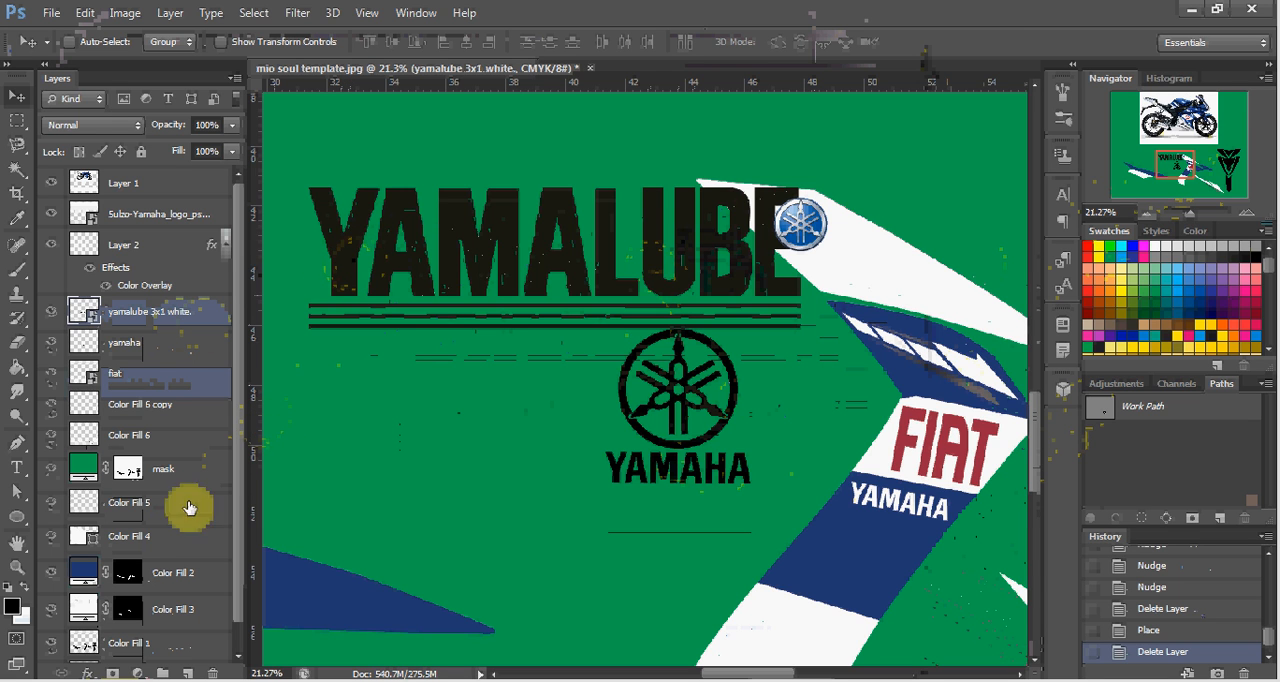
Apply a white (ffffff) Color Overlay to the placed YAMALUBE logo.
click(88, 672)
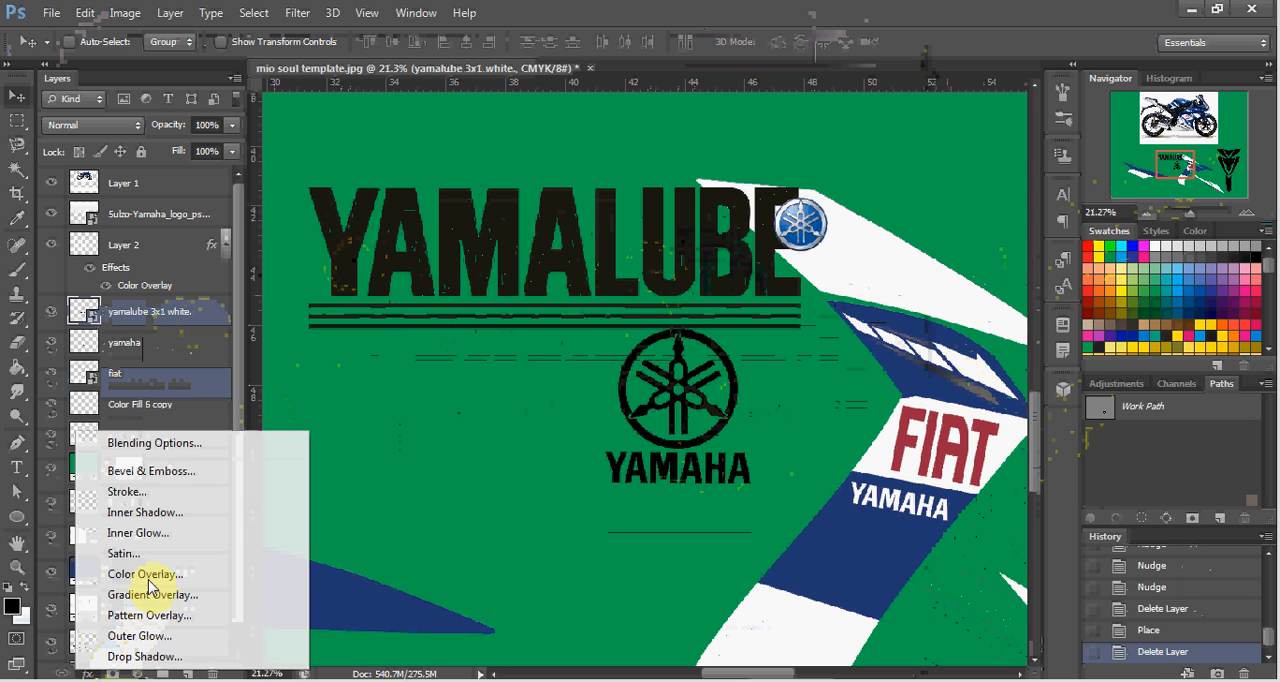
click(148, 579)
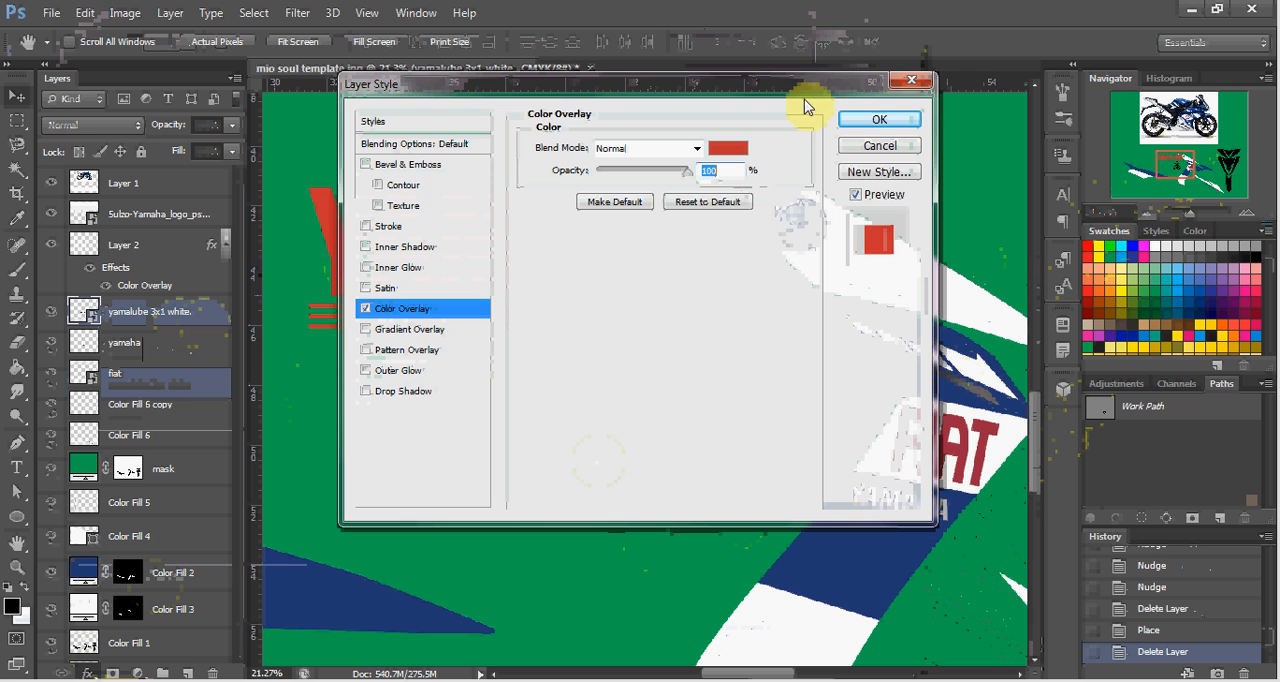
click(733, 151)
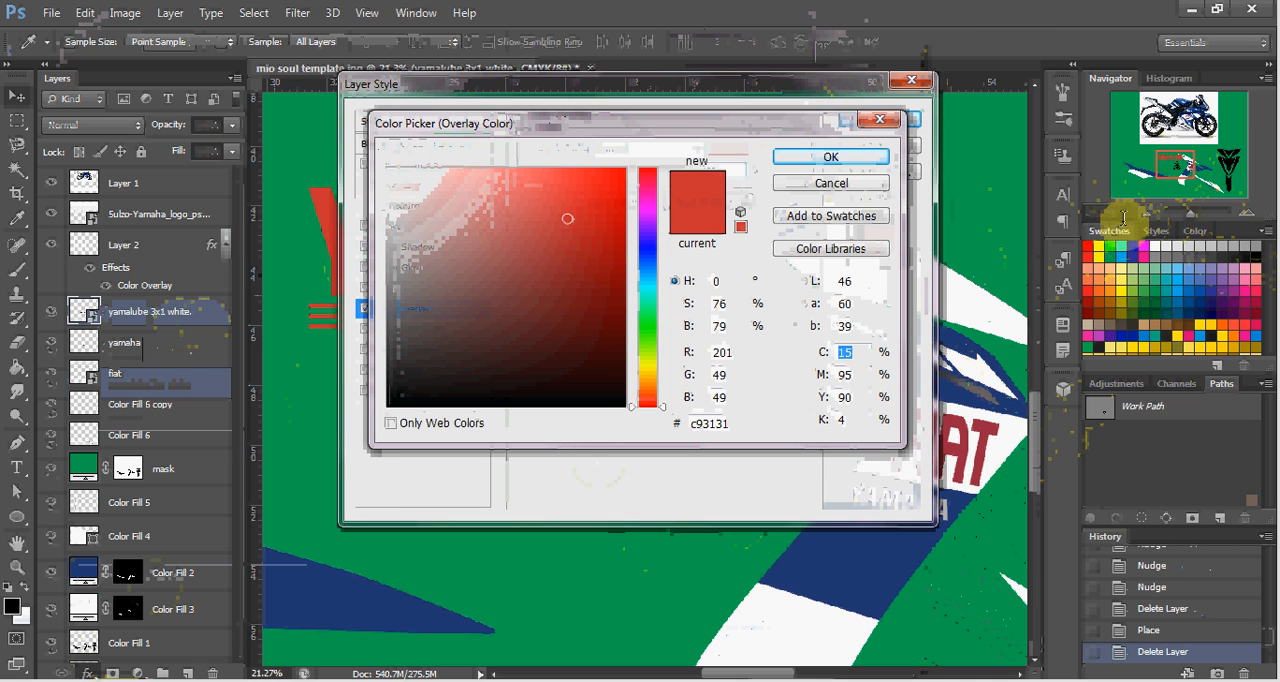
click(1168, 246)
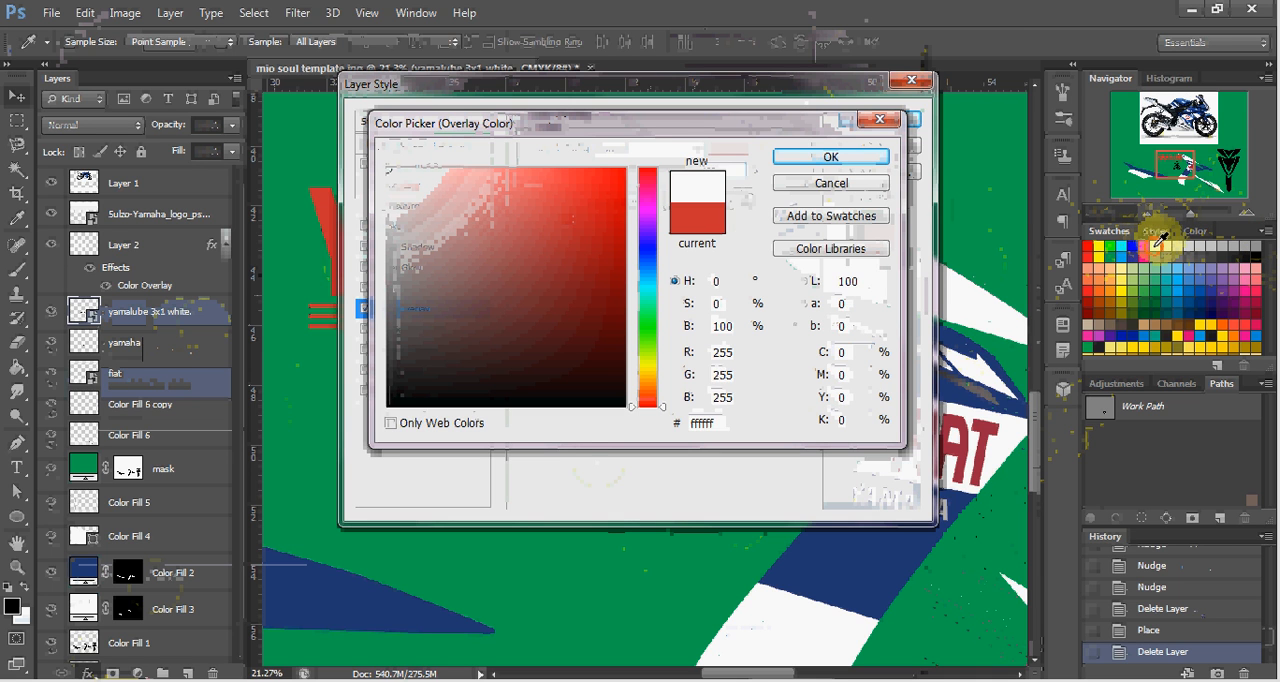
click(847, 160)
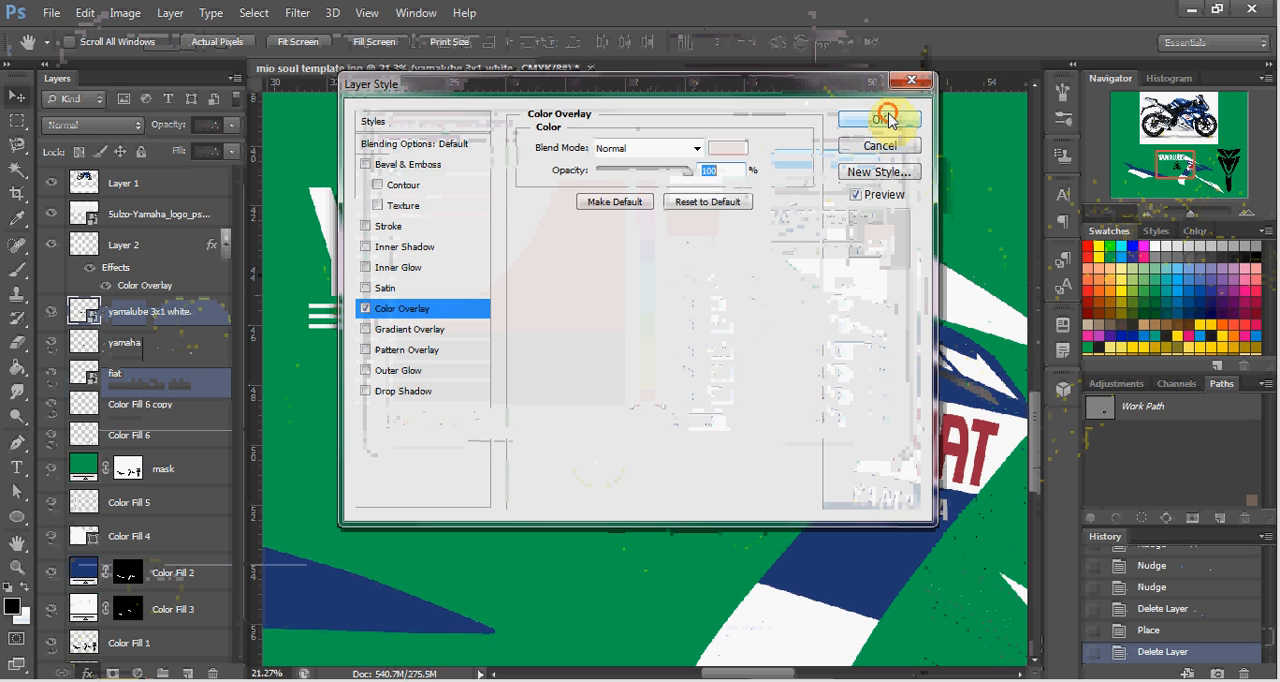
click(886, 118)
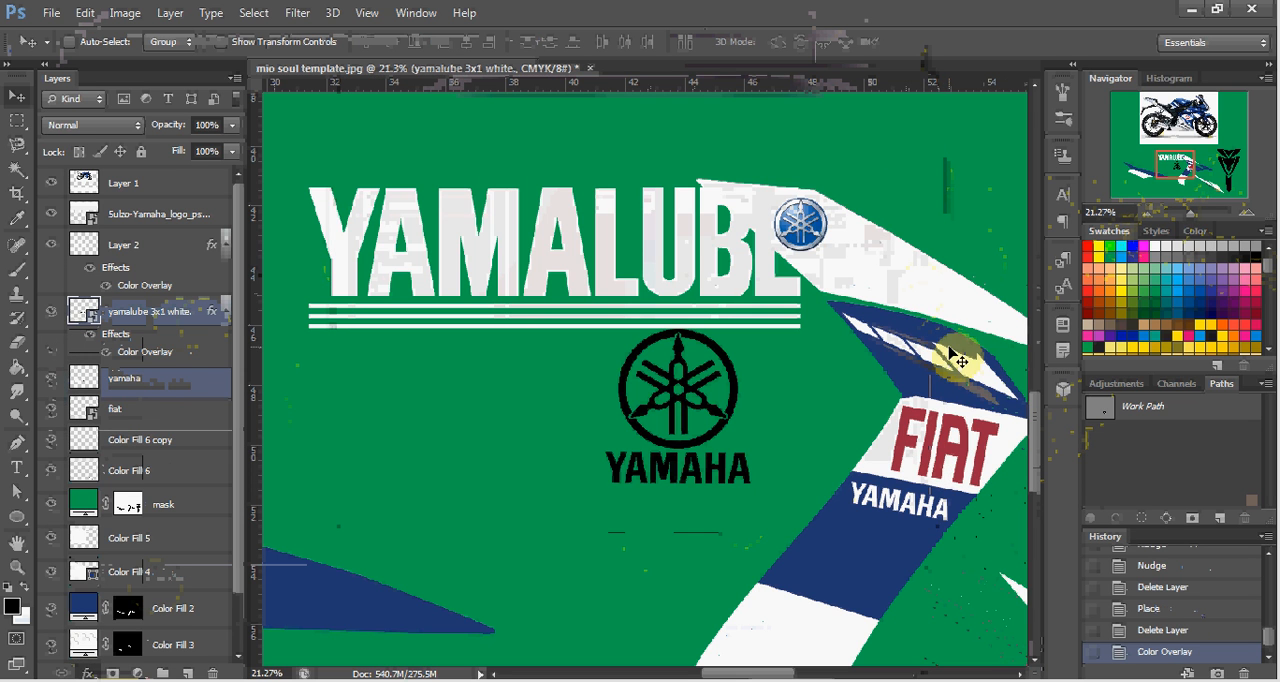
Scale the white YAMALUBE logo proportionally down to about 37% with Free Transform.
mouse_move(1166, 162)
mouse_down()
mouse_move(1166, 116)
mouse_move(1148, 175)
mouse_move(1164, 157)
mouse_up()
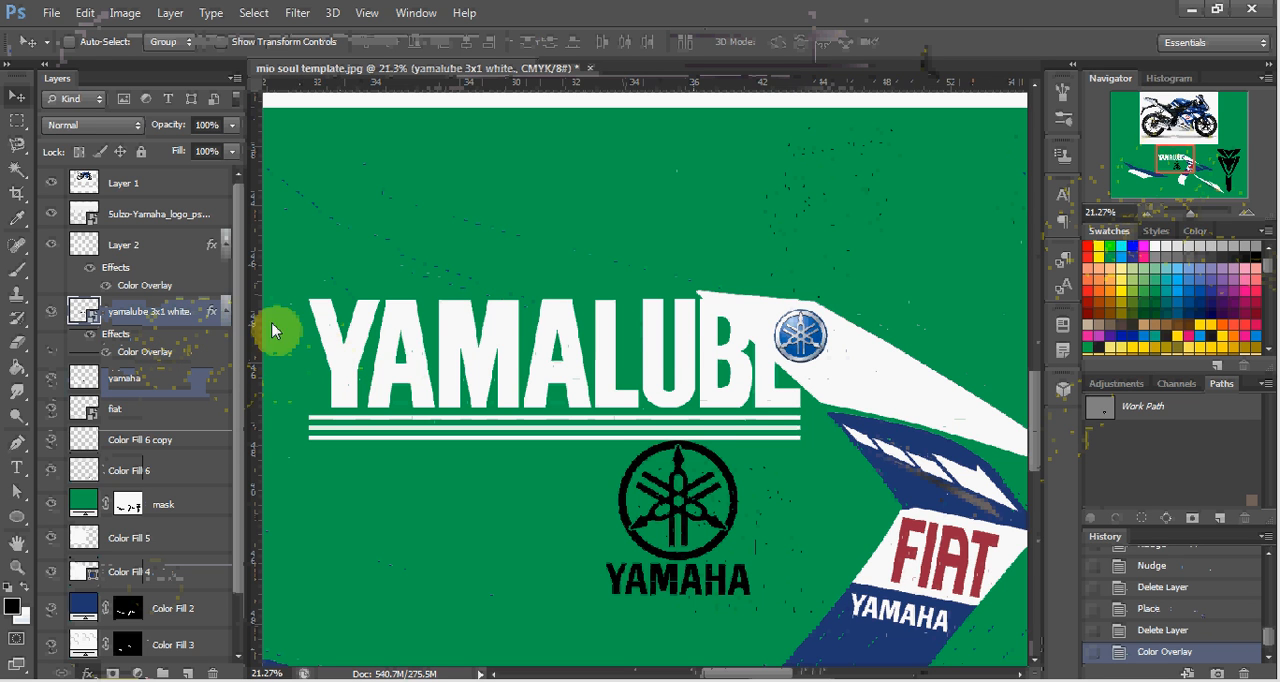
key(ctrl+r)
key(ctrl+t)
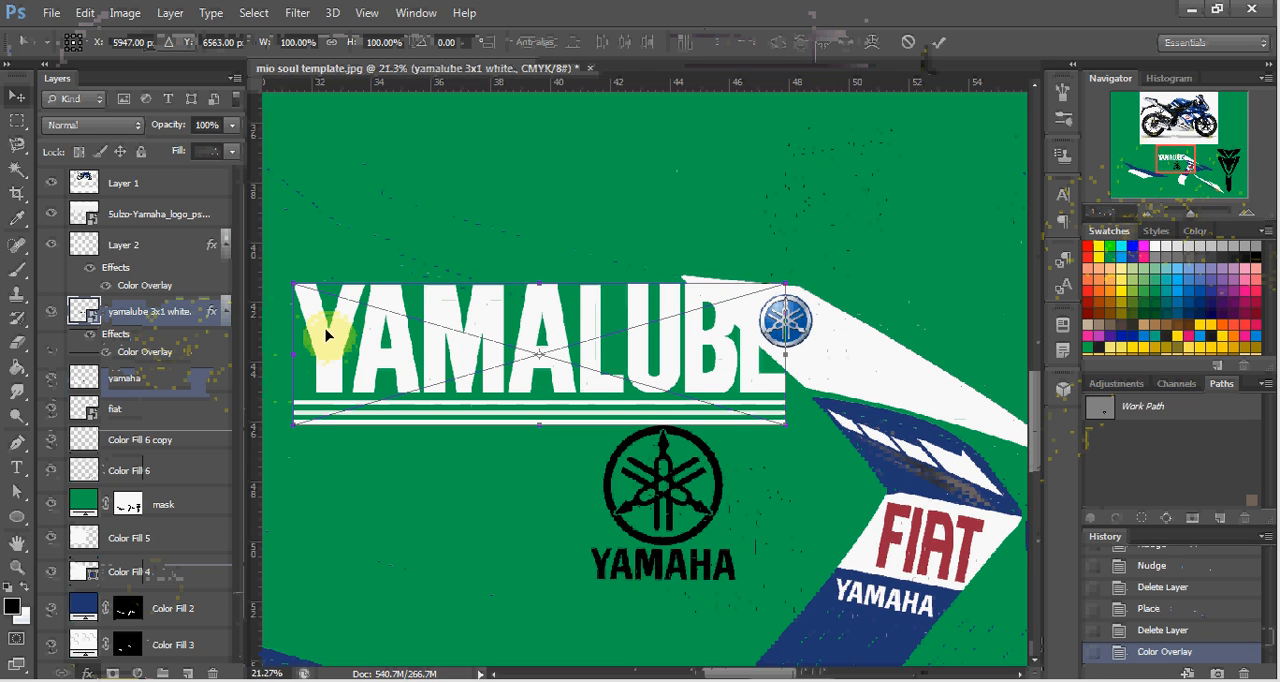
key(ctrl+r)
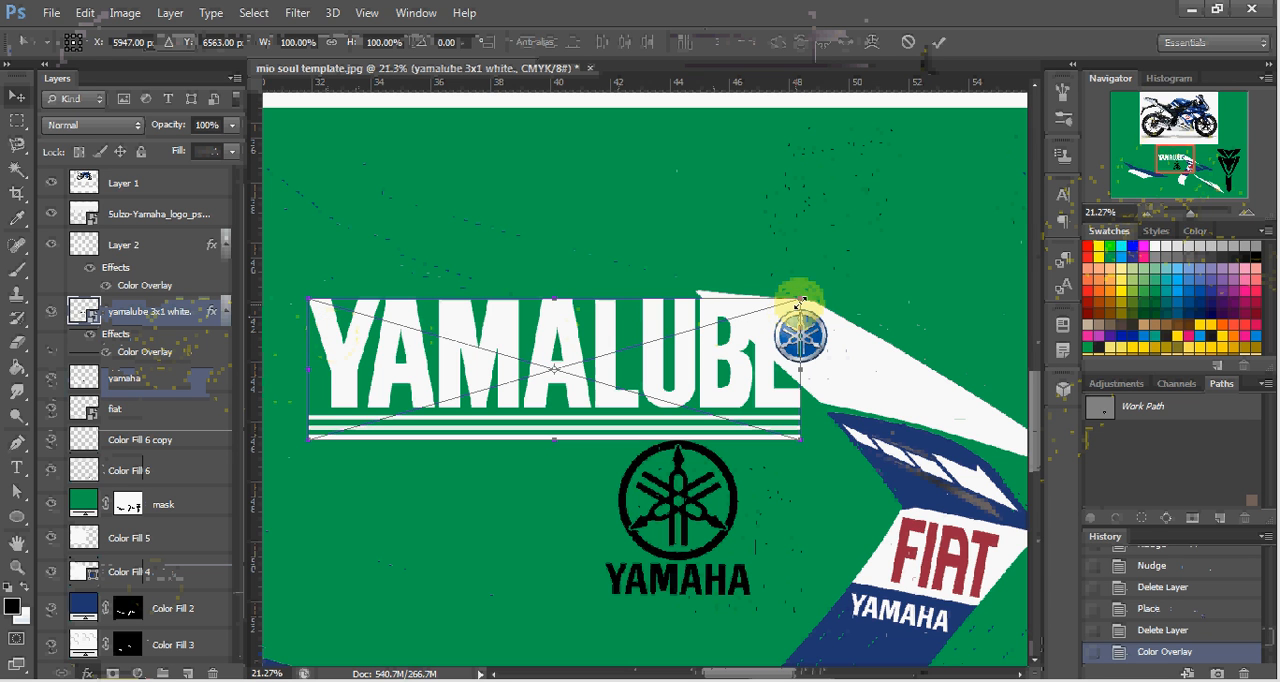
drag(802, 299, 495, 370)
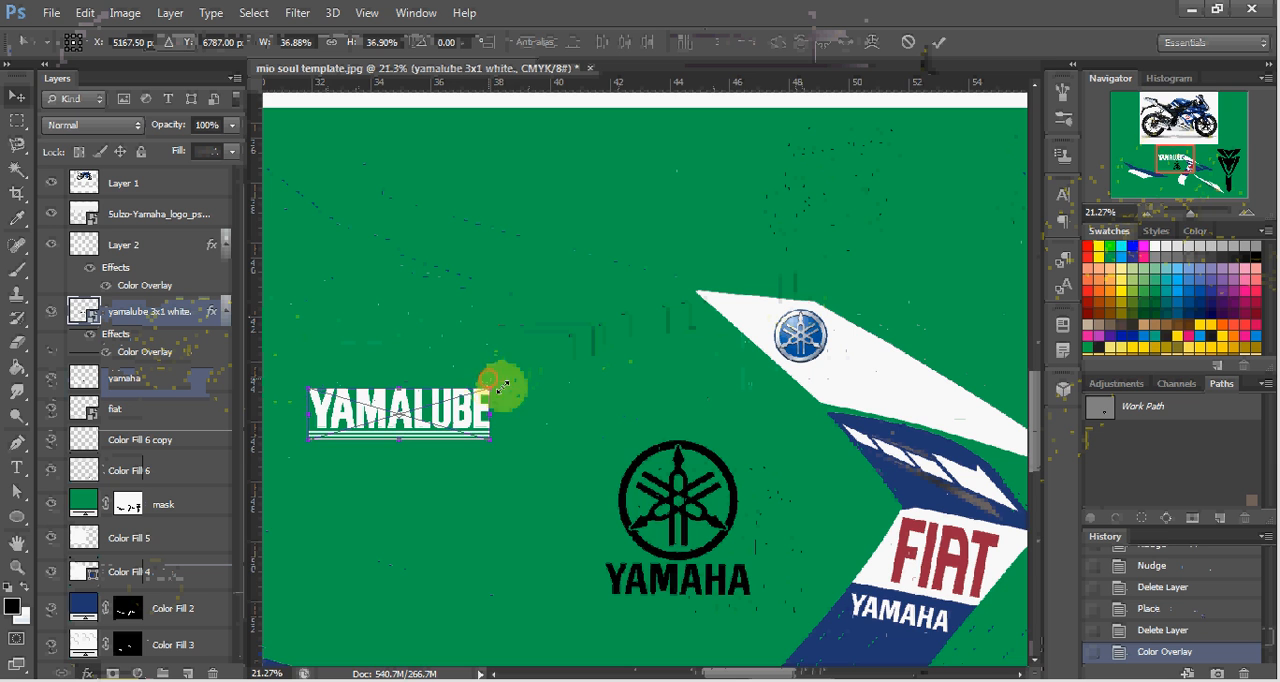
Try the YAMALUBE logo on the blue band below the white YAMAHA wordmark, rotated about 10°.
scroll(588, 463, down, 2)
scroll(590, 465, down, 2)
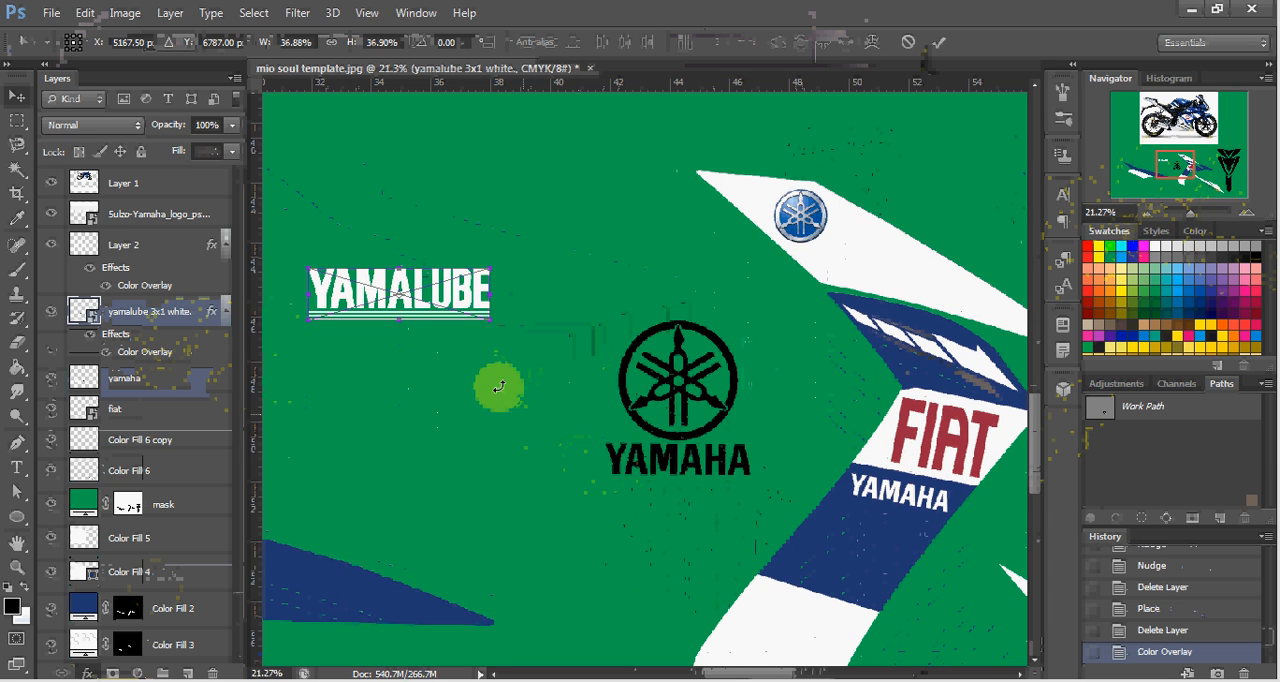
drag(447, 309, 903, 553)
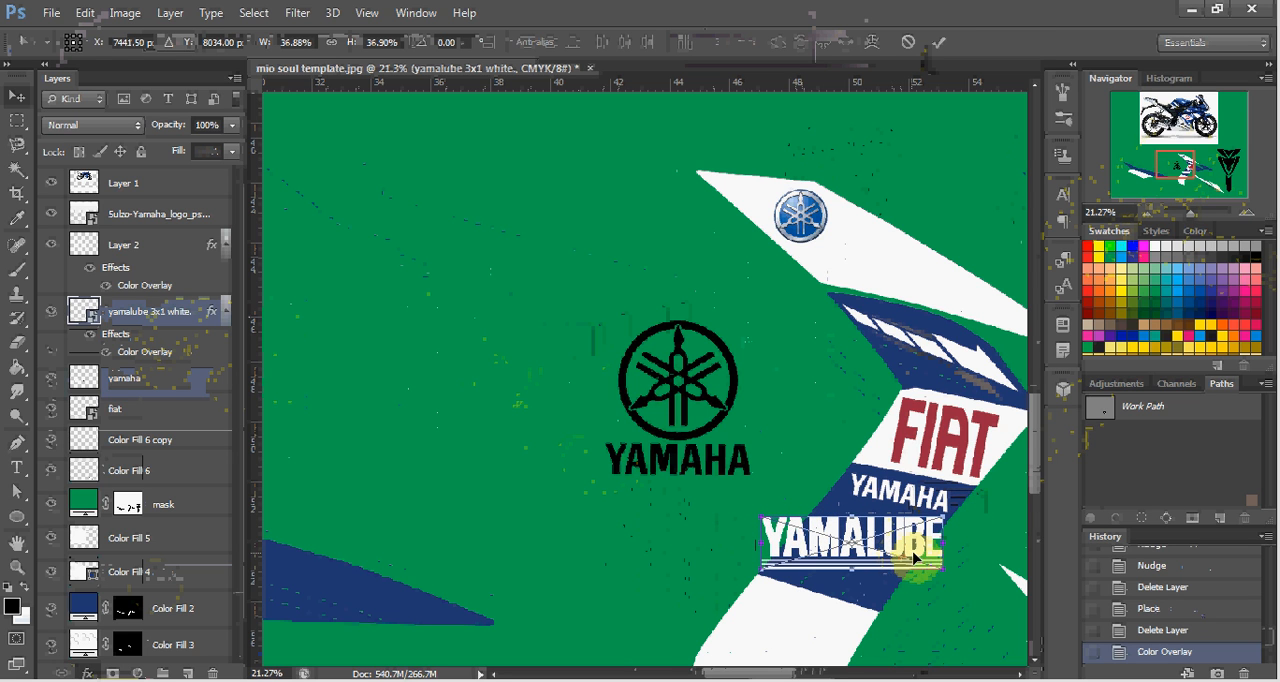
scroll(913, 557, down, 3)
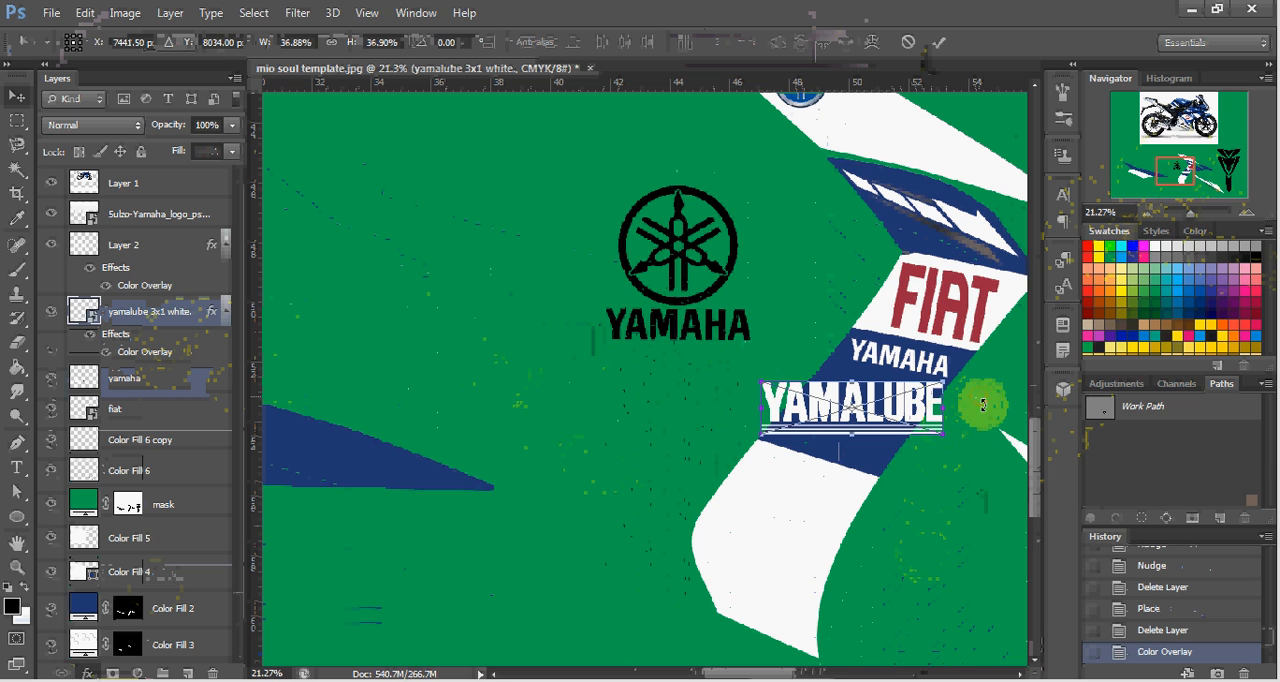
mouse_move(983, 405)
mouse_down()
mouse_move(986, 421)
mouse_move(986, 405)
mouse_up()
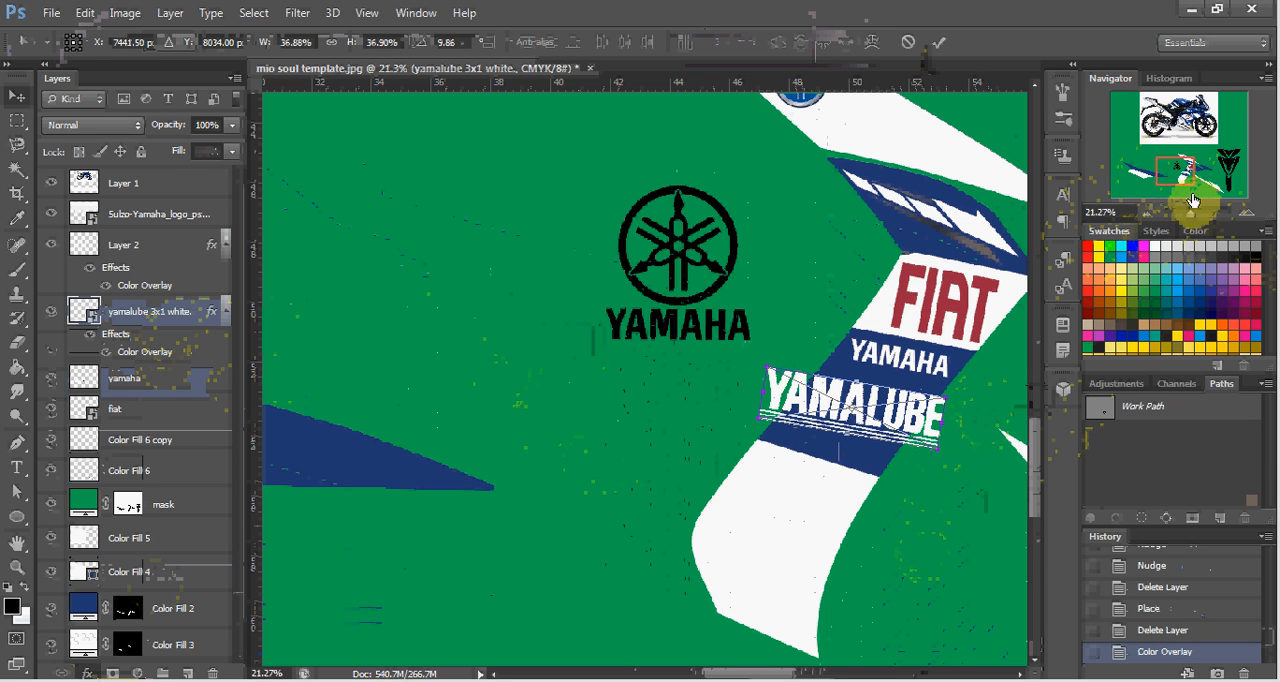
Move the YAMALUBE logo onto the white lower end of the center decal, straightened and scaled to about 26%.
drag(1192, 201, 1191, 130)
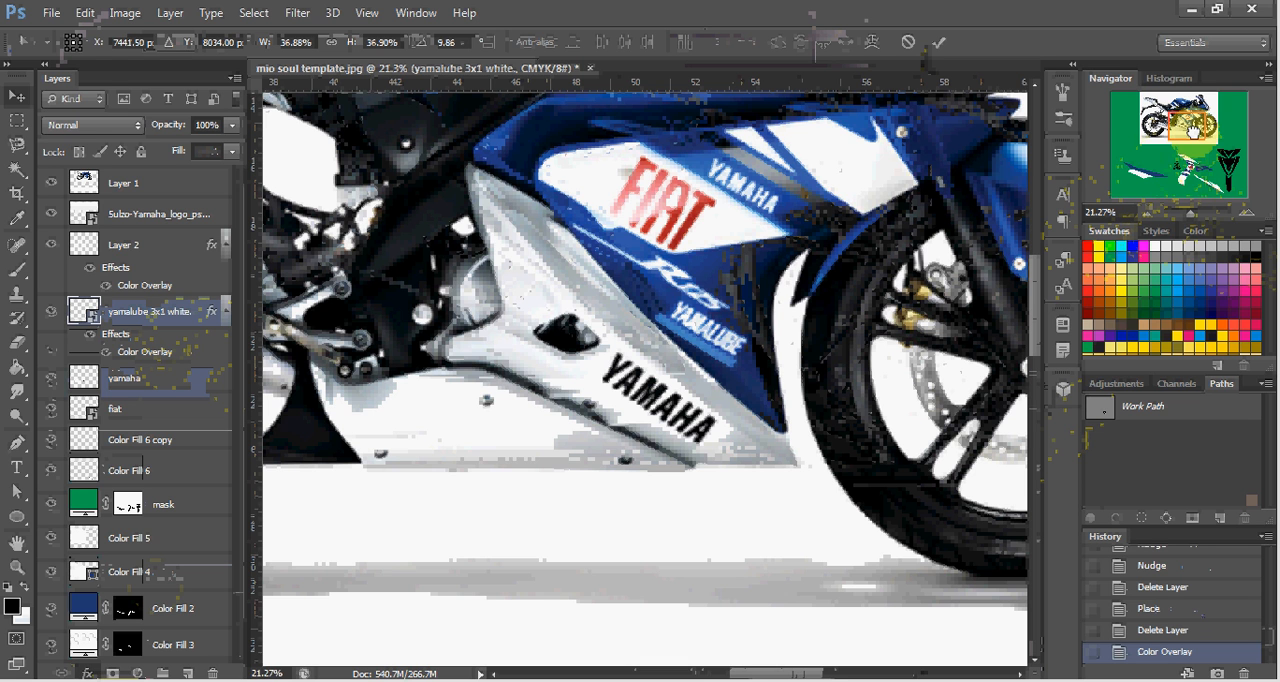
drag(1191, 131, 1184, 176)
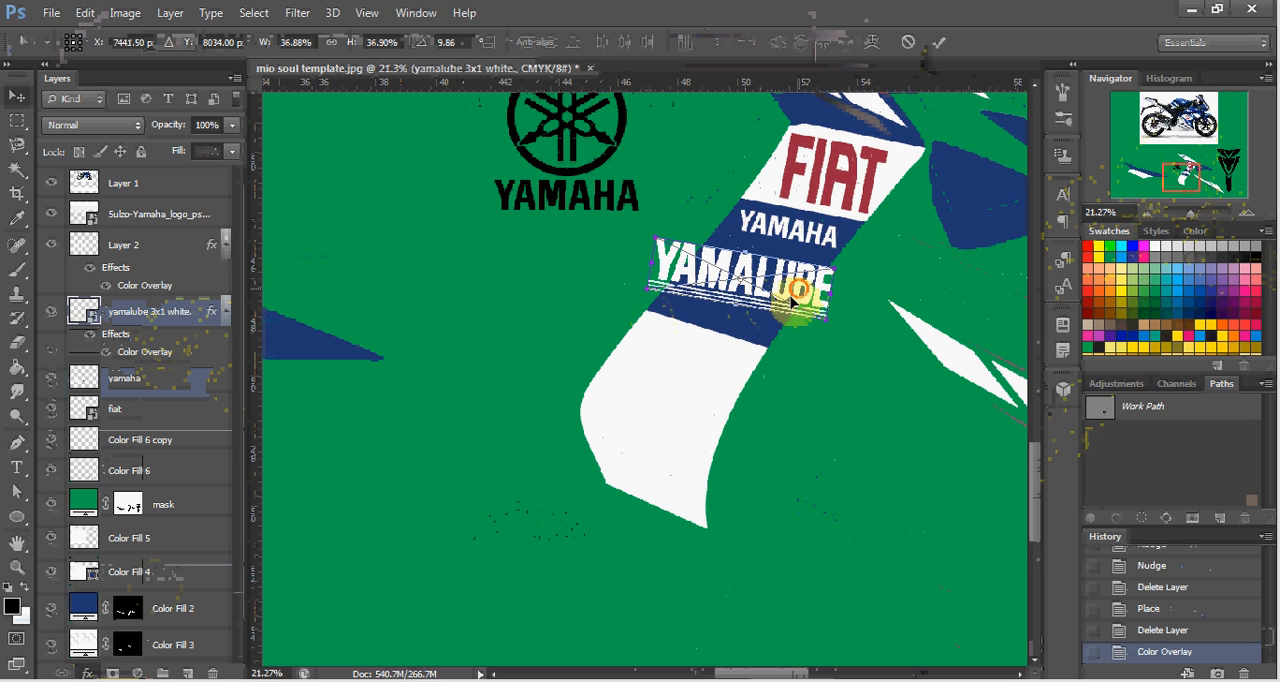
drag(790, 310, 730, 418)
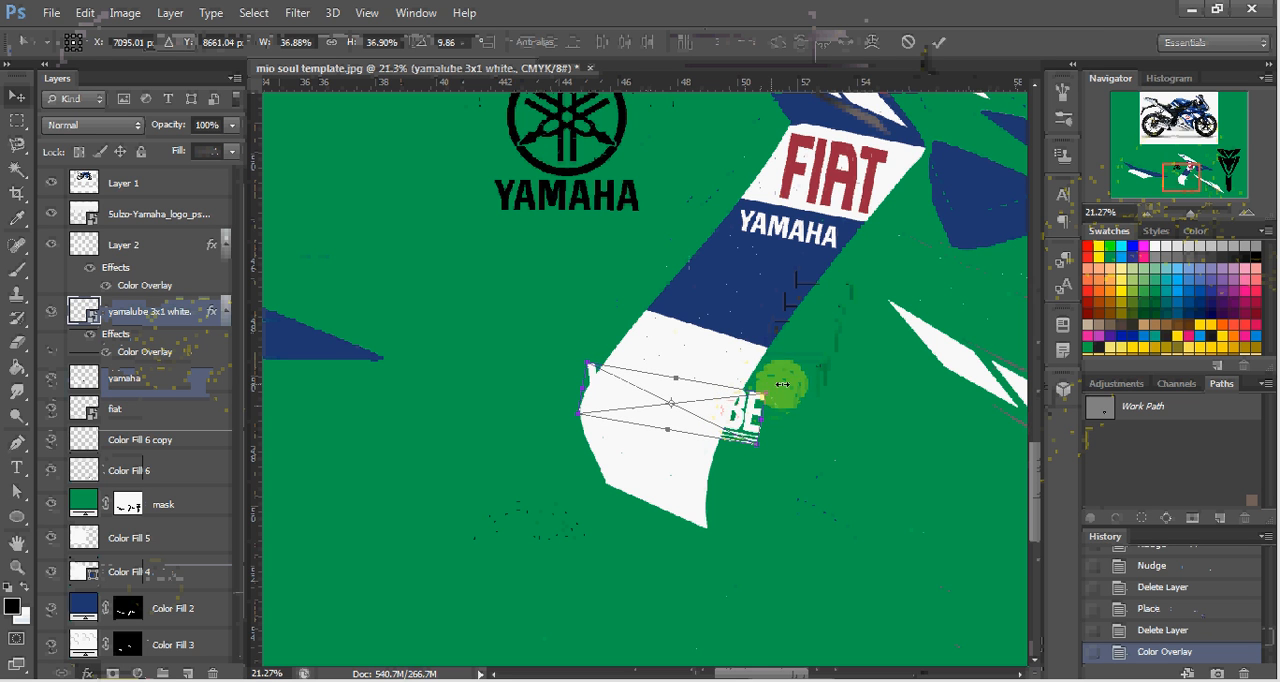
drag(796, 395, 736, 382)
drag(725, 384, 707, 386)
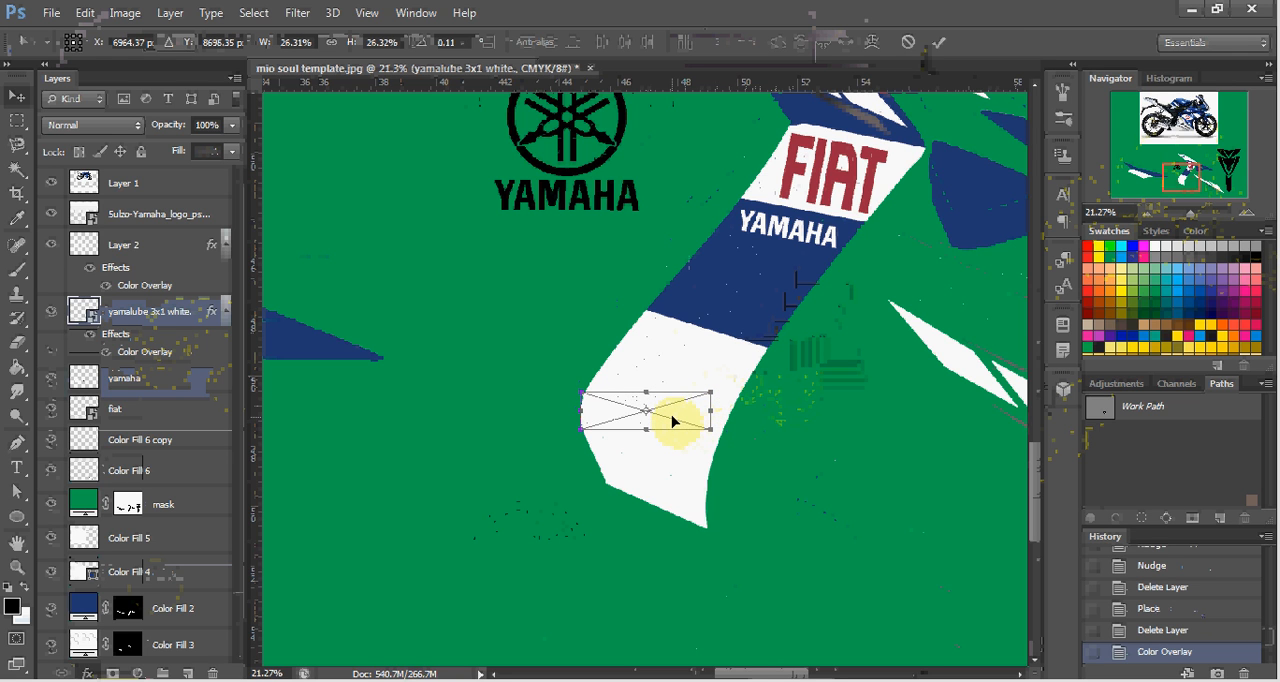
key(Return)
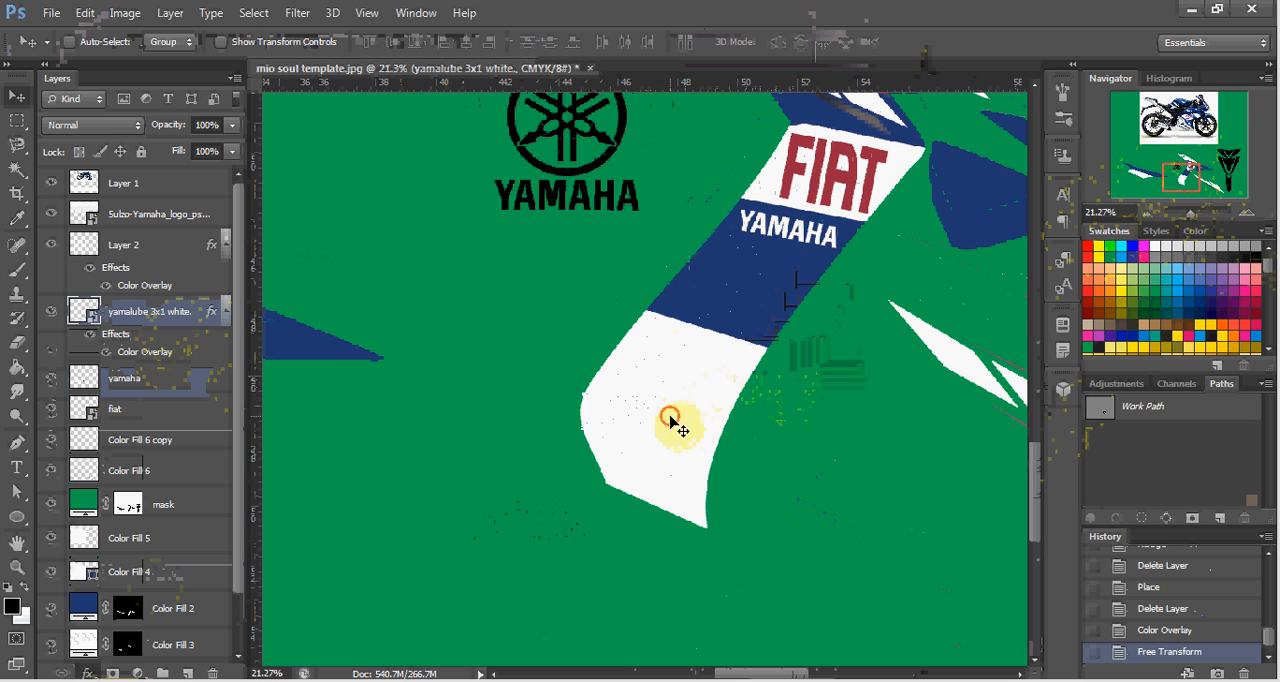
mouse_move(676, 425)
mouse_down()
mouse_move(677, 414)
mouse_move(700, 418)
mouse_up()
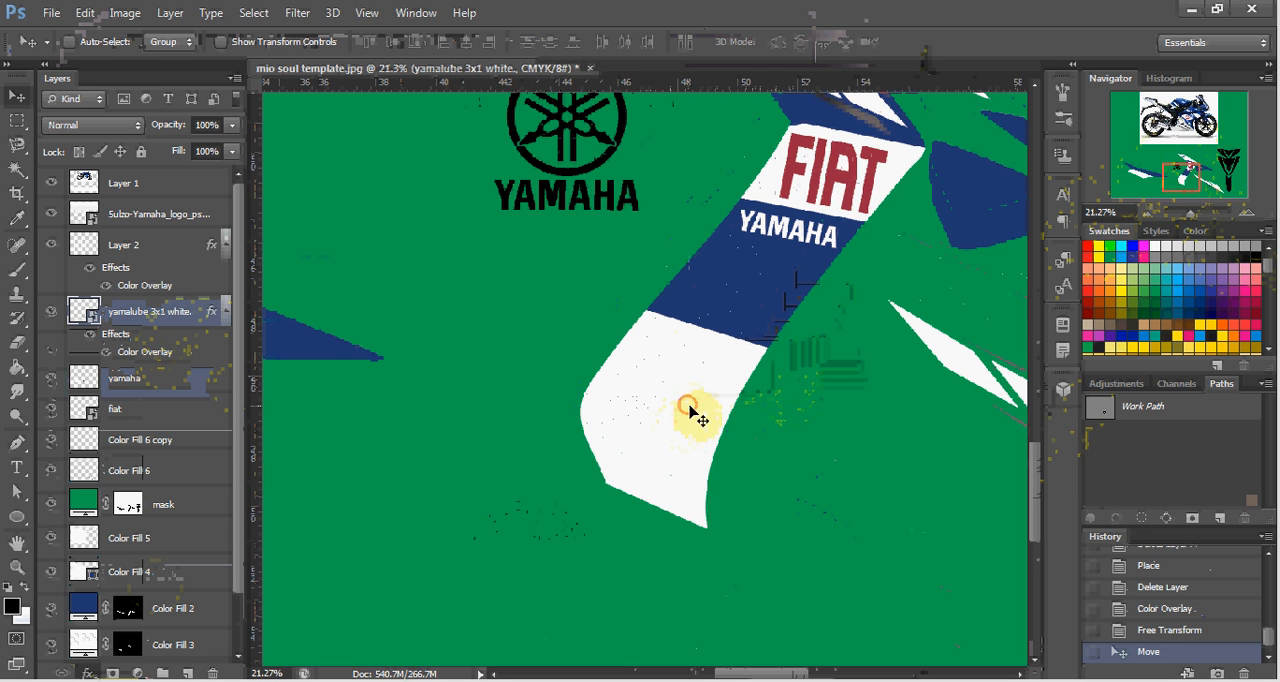
Change the YAMALUBE logo's Color Overlay to black (000000).
mouse_move(1182, 178)
mouse_down()
mouse_move(1183, 135)
mouse_move(1180, 179)
mouse_up()
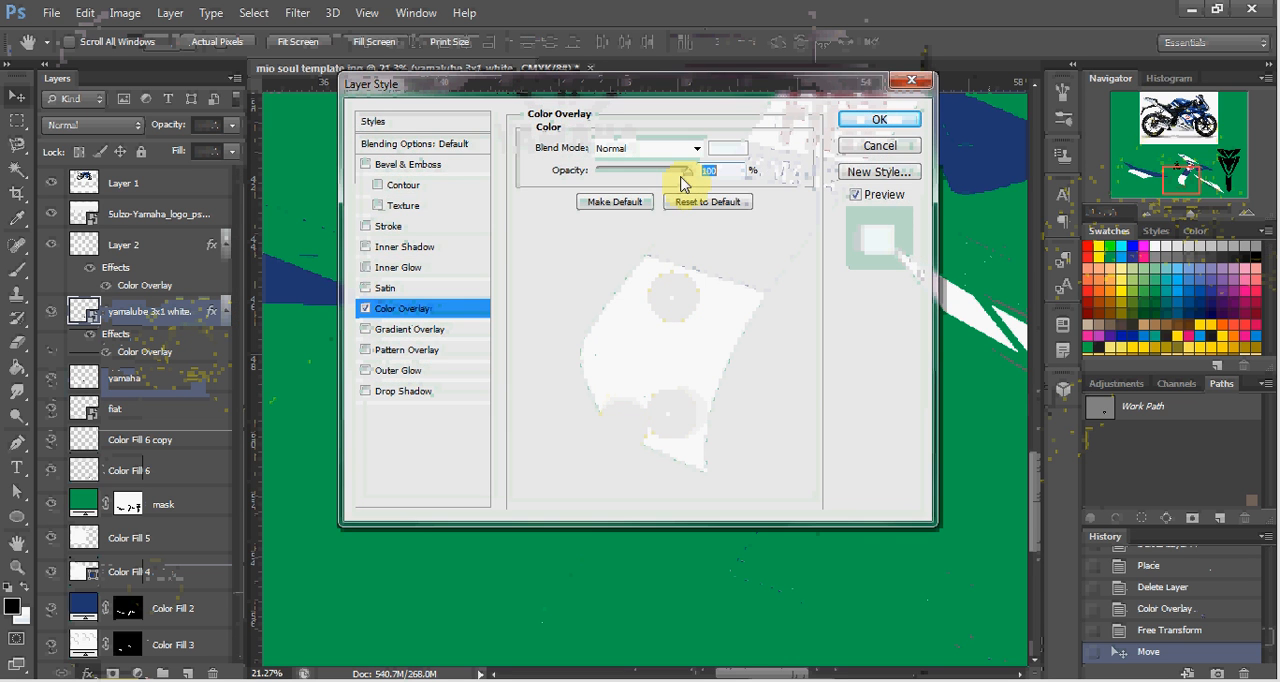
click(731, 148)
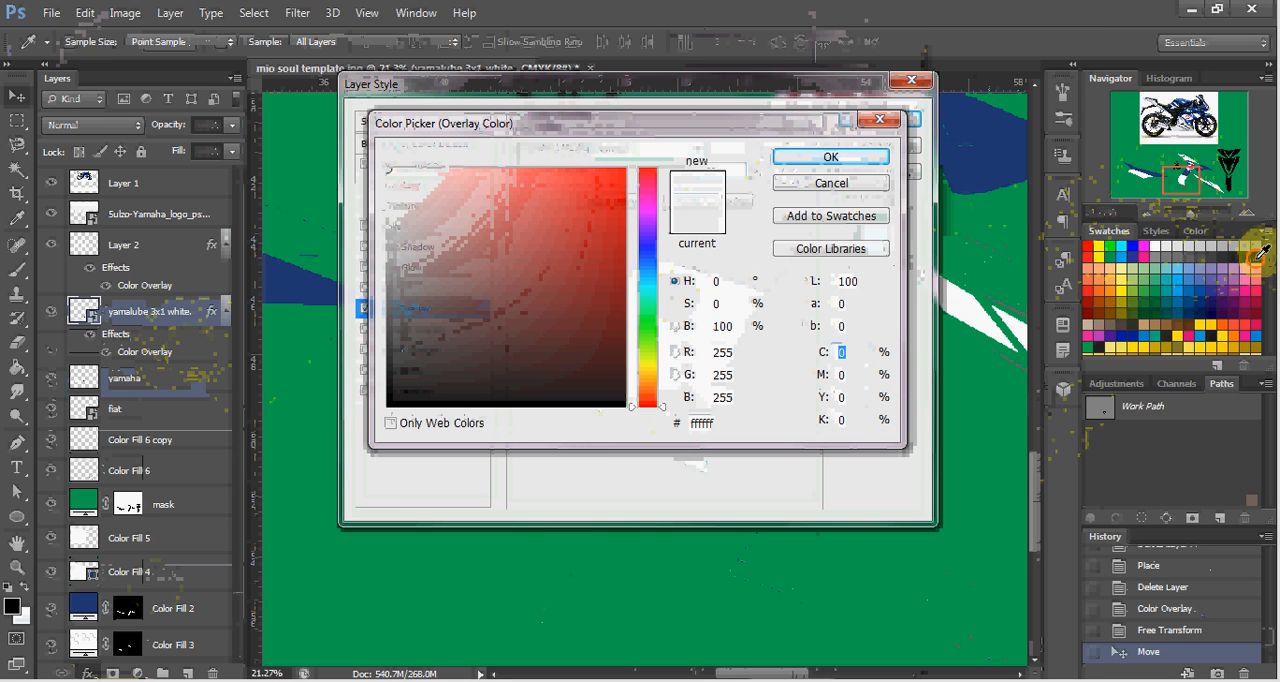
click(1258, 254)
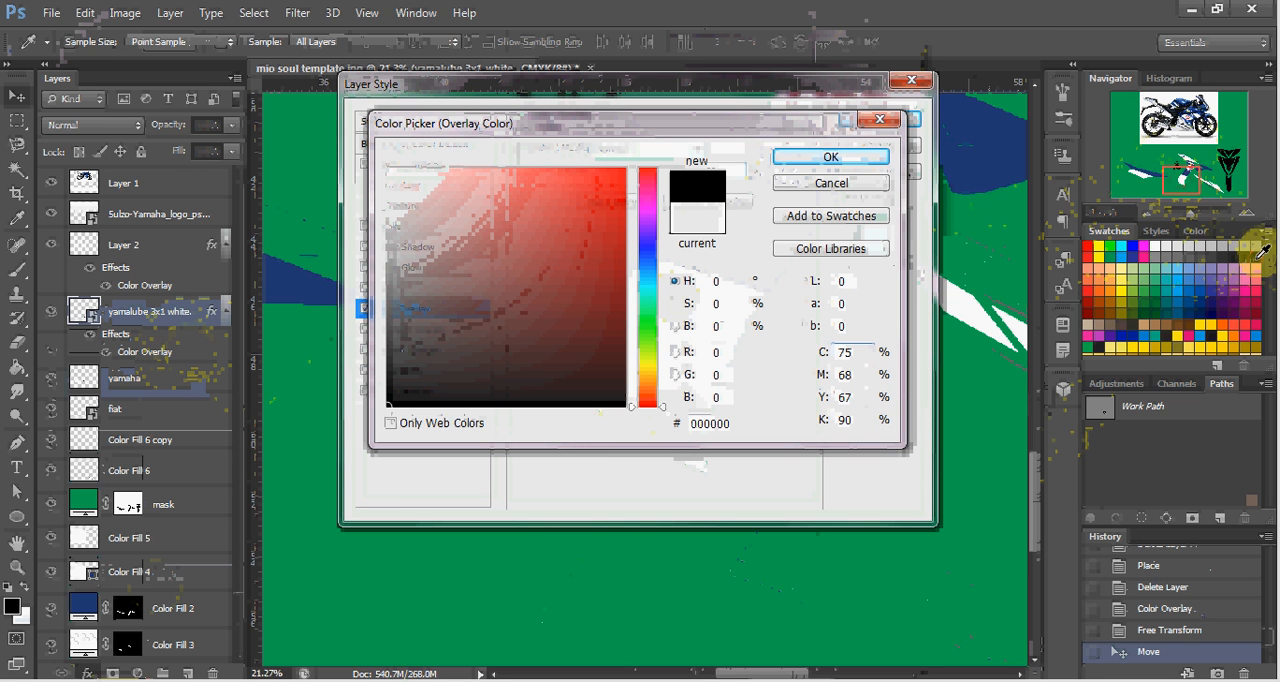
click(853, 160)
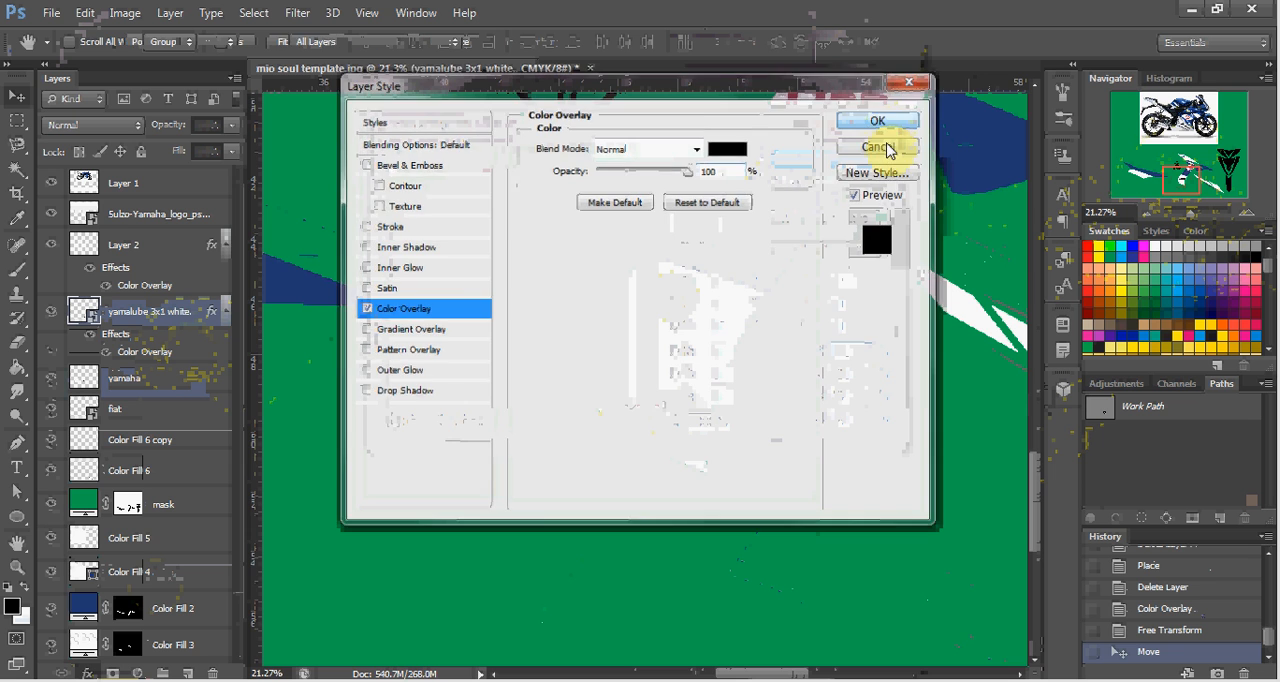
key(Return)
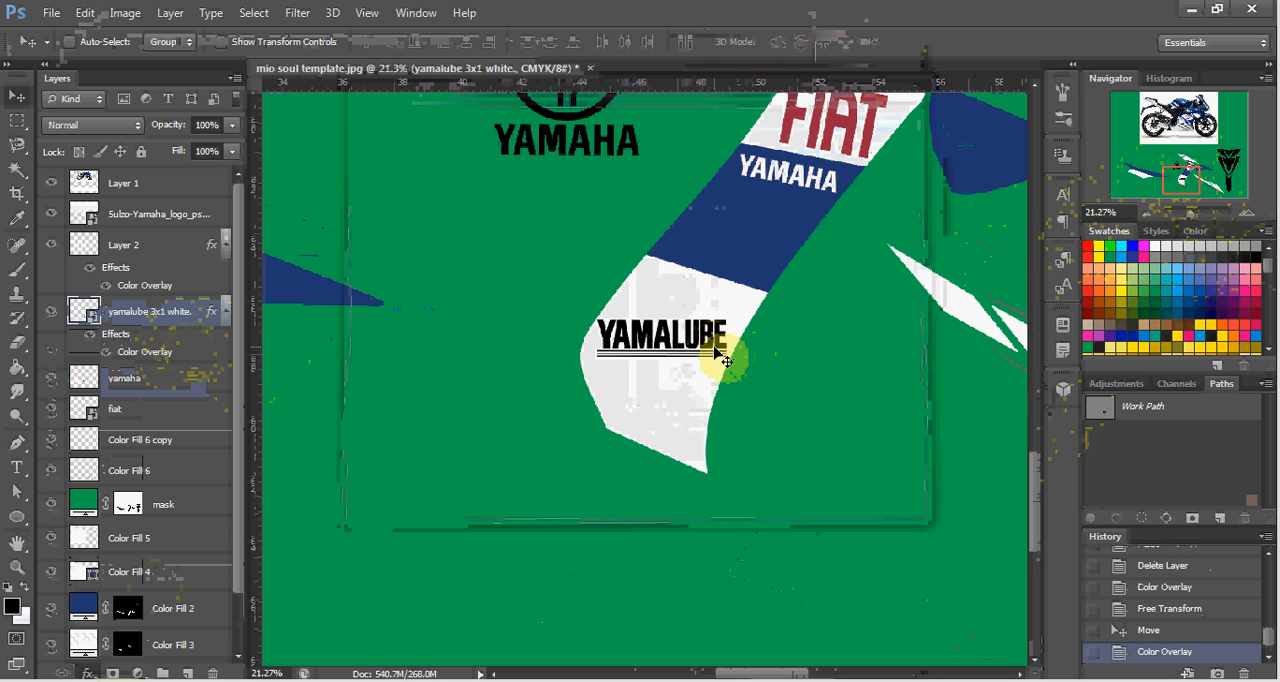
Move the black YAMALUBE logo slightly down and nudge it left within the white section.
drag(702, 346, 704, 356)
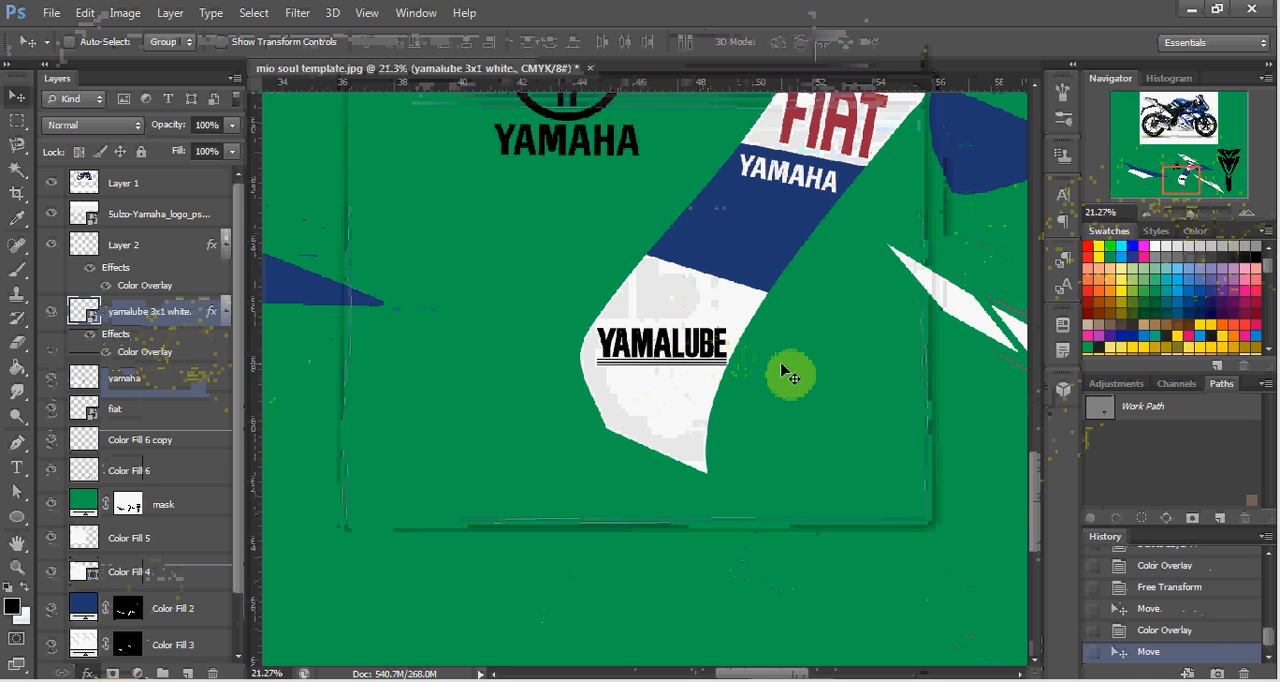
key(Left)
key(Left)
key(Left)
key(Left)
key(Left)
key(Left)
key(Left)
key(Left)
key(Left)
key(Left)
key(Left)
key(Left)
key(Left)
key(Left)
key(Left)
key(Left)
key(Left)
key(Left)
key(Left)
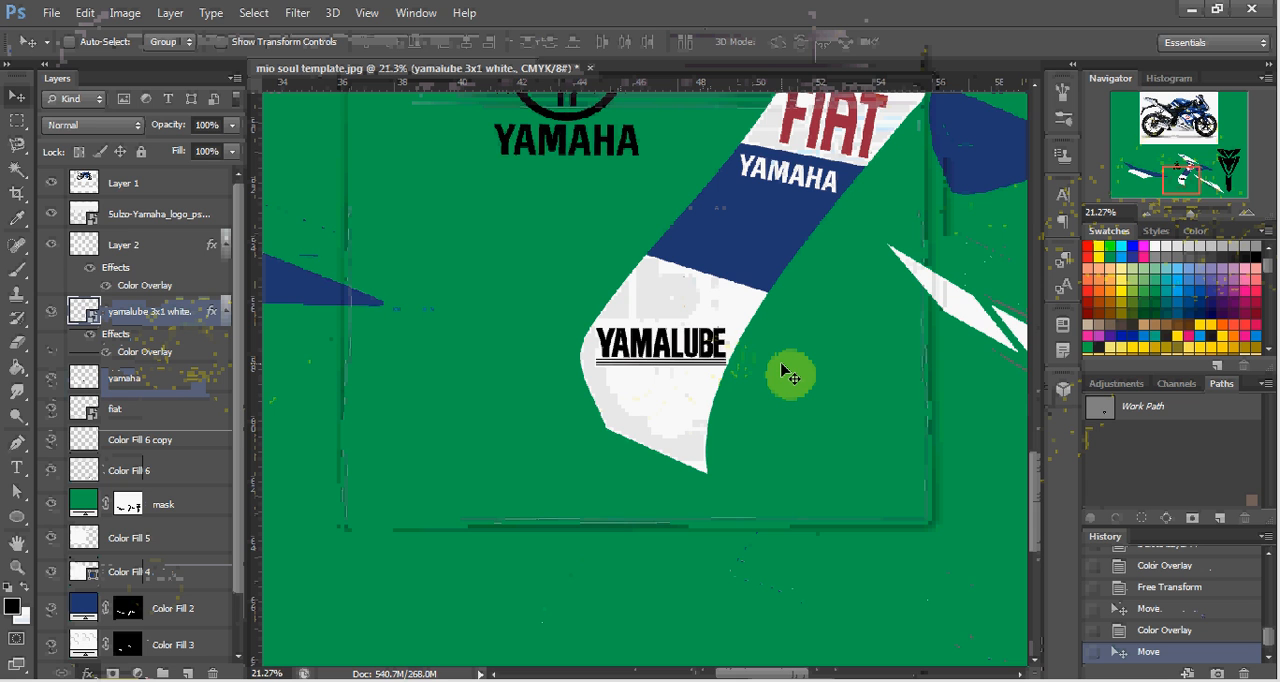
key(Left)
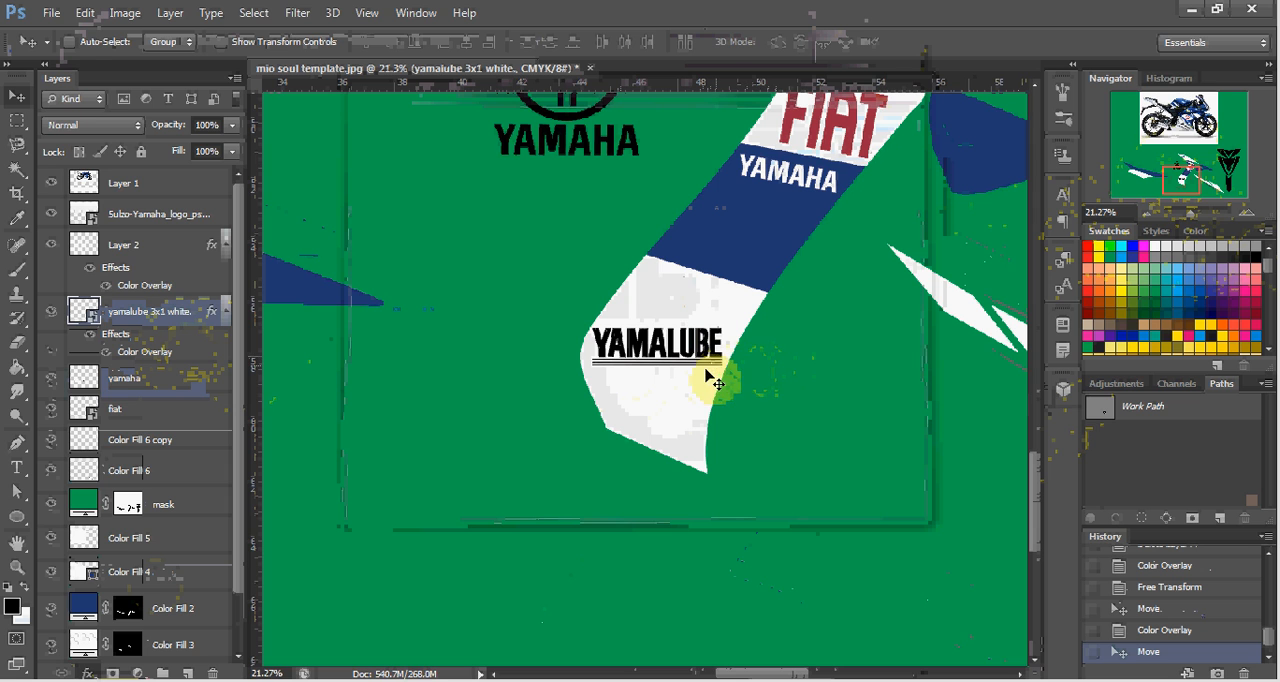
Rotate the black YAMALUBE logo to about 10.6° so it follows the slant of the center decal.
key(ctrl+t)
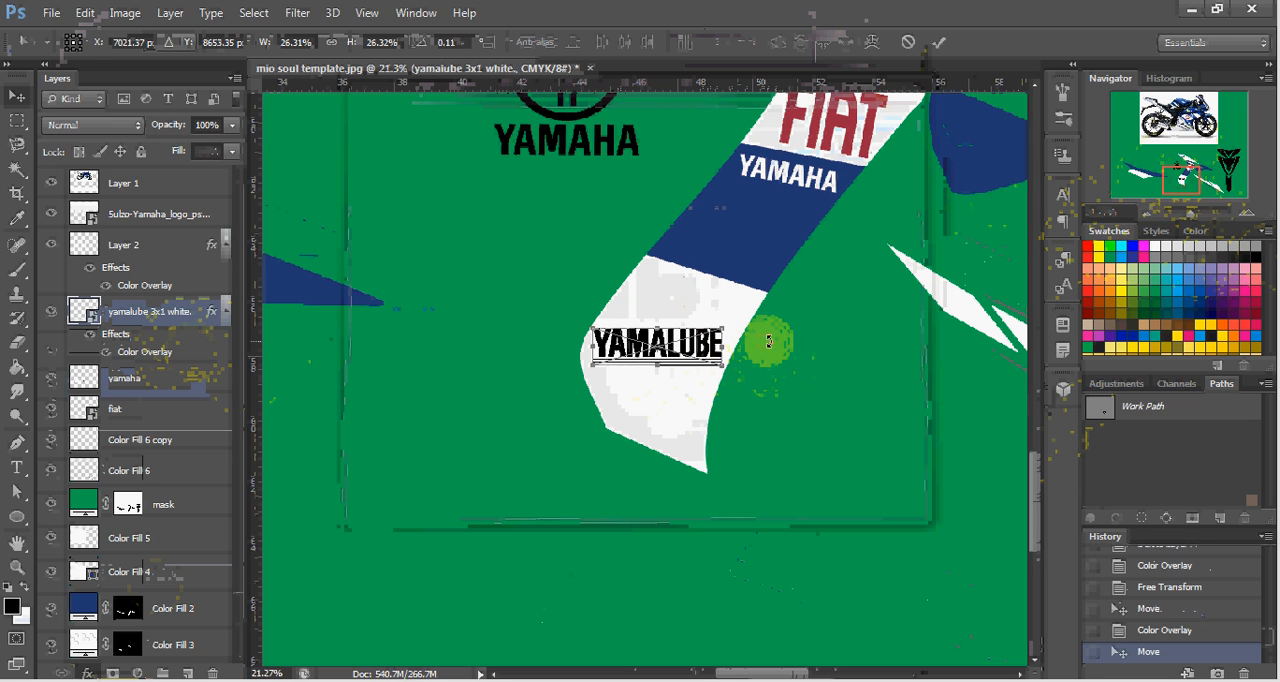
drag(768, 342, 771, 362)
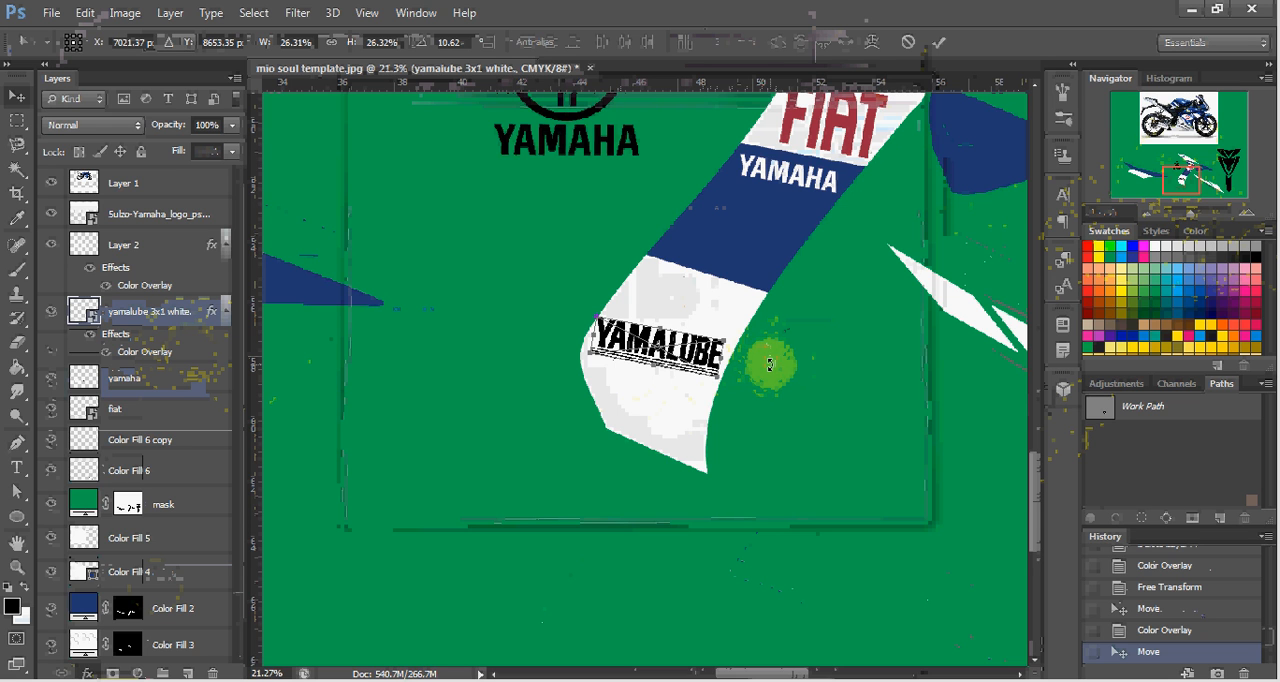
key(Return)
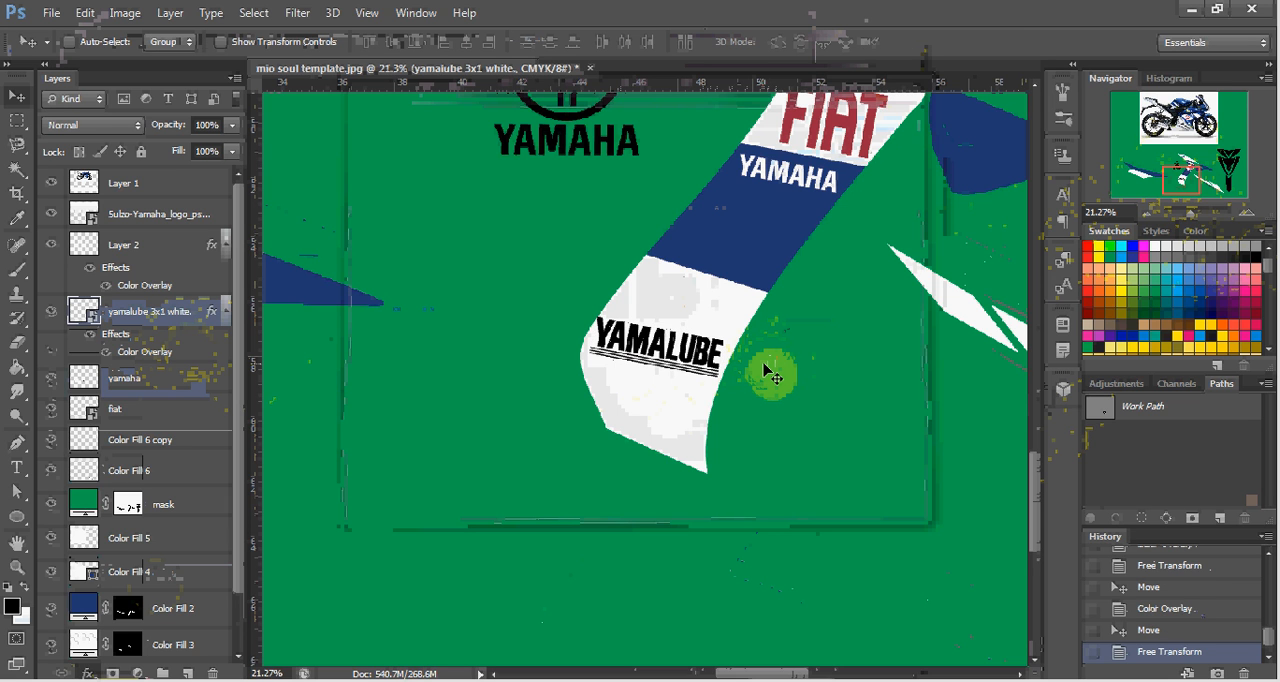
Nudge the tilted YAMALUBE logo down and slightly left to center it between the white section's edges.
key(Right)
key(Down)
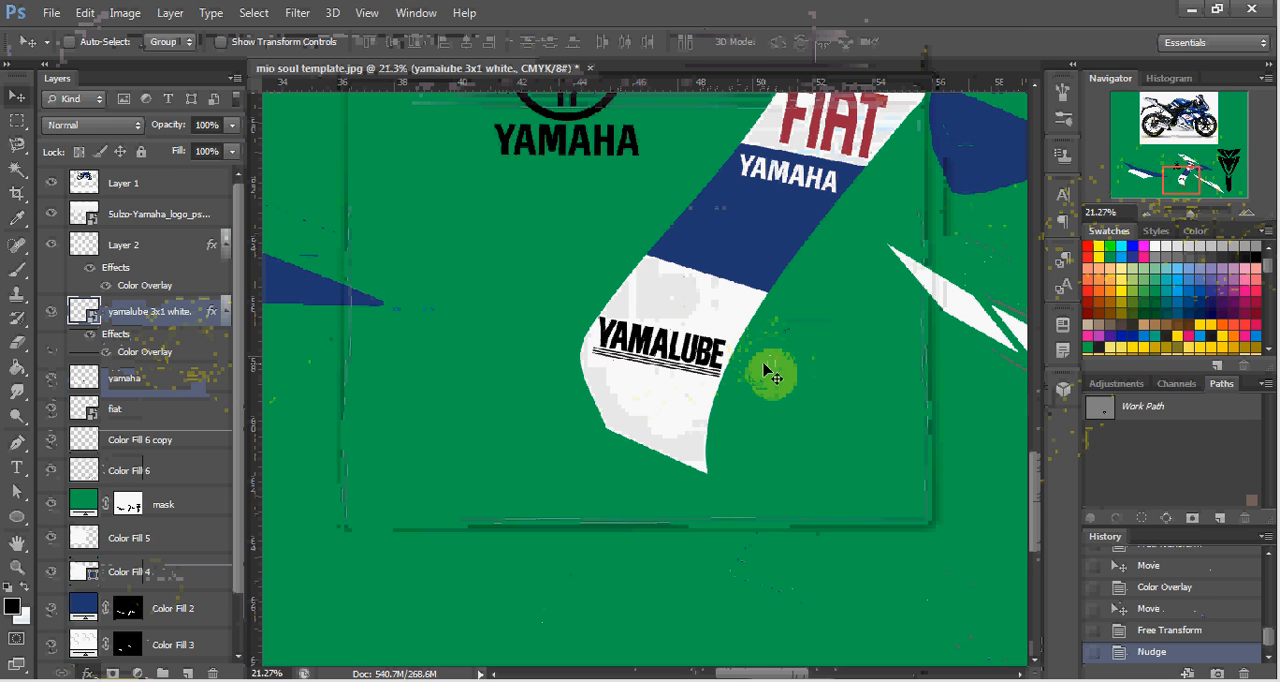
key(Down)
key(Right)
key(Down)
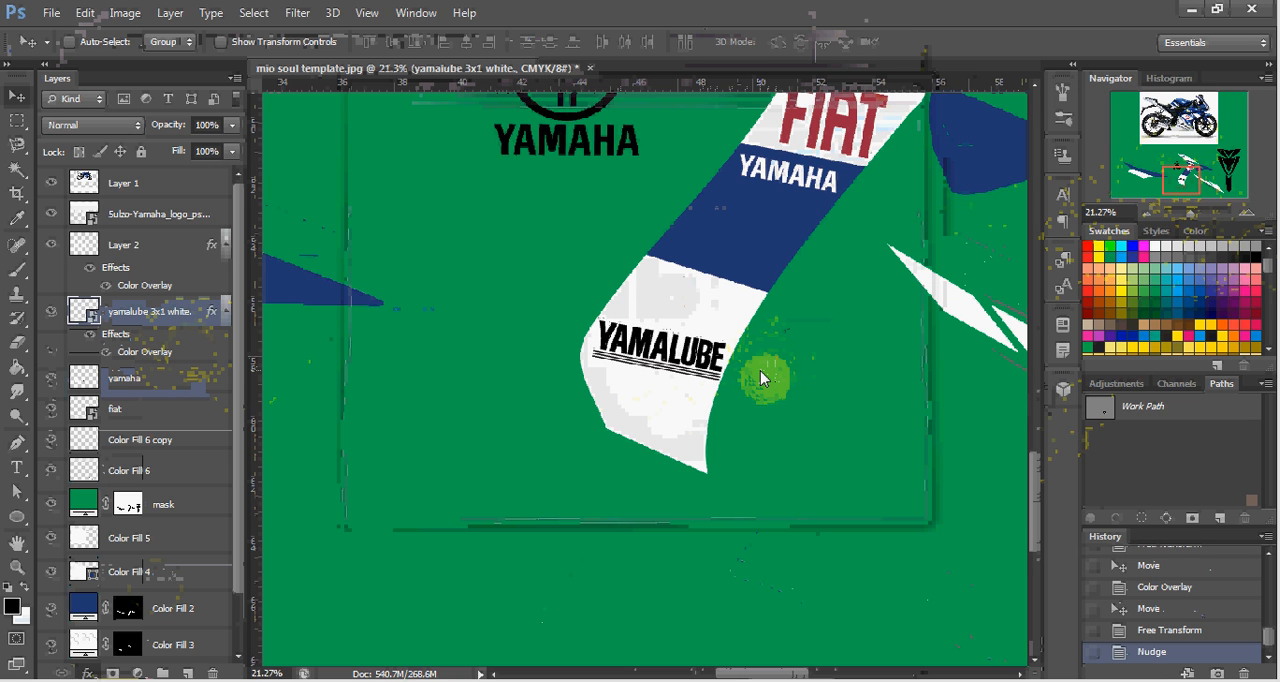
key(Down)
key(Down)
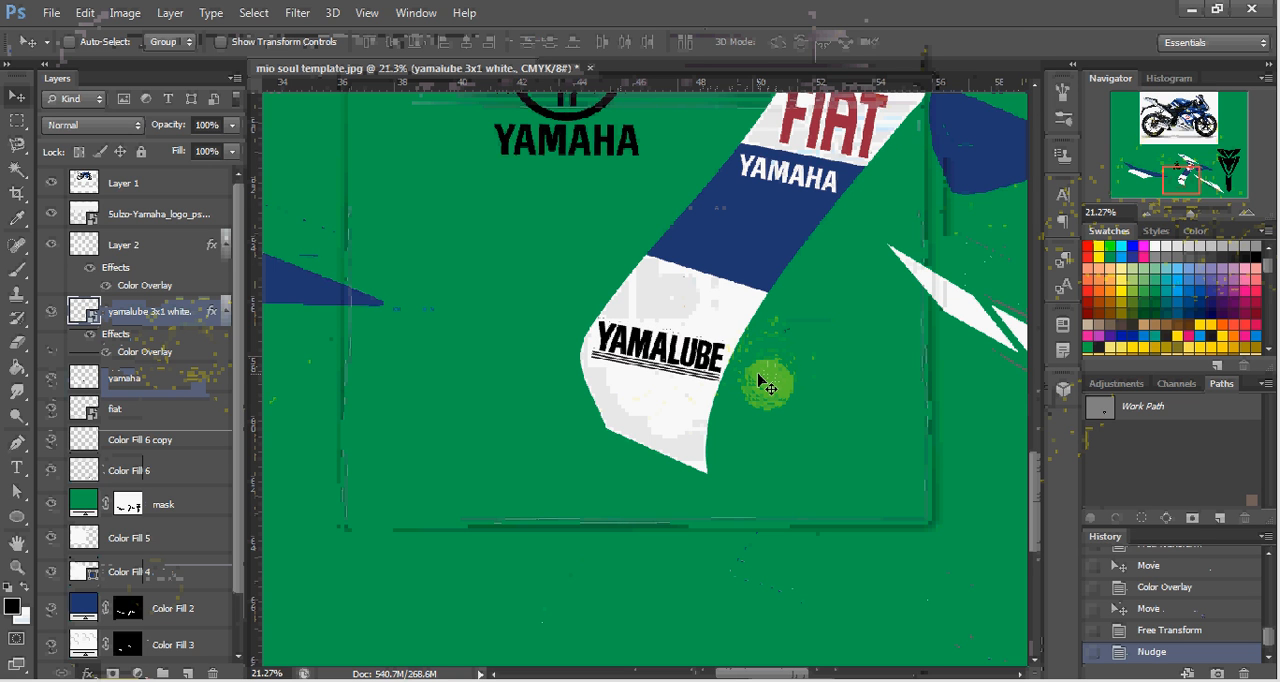
key(Down)
key(Down)
key(Down)
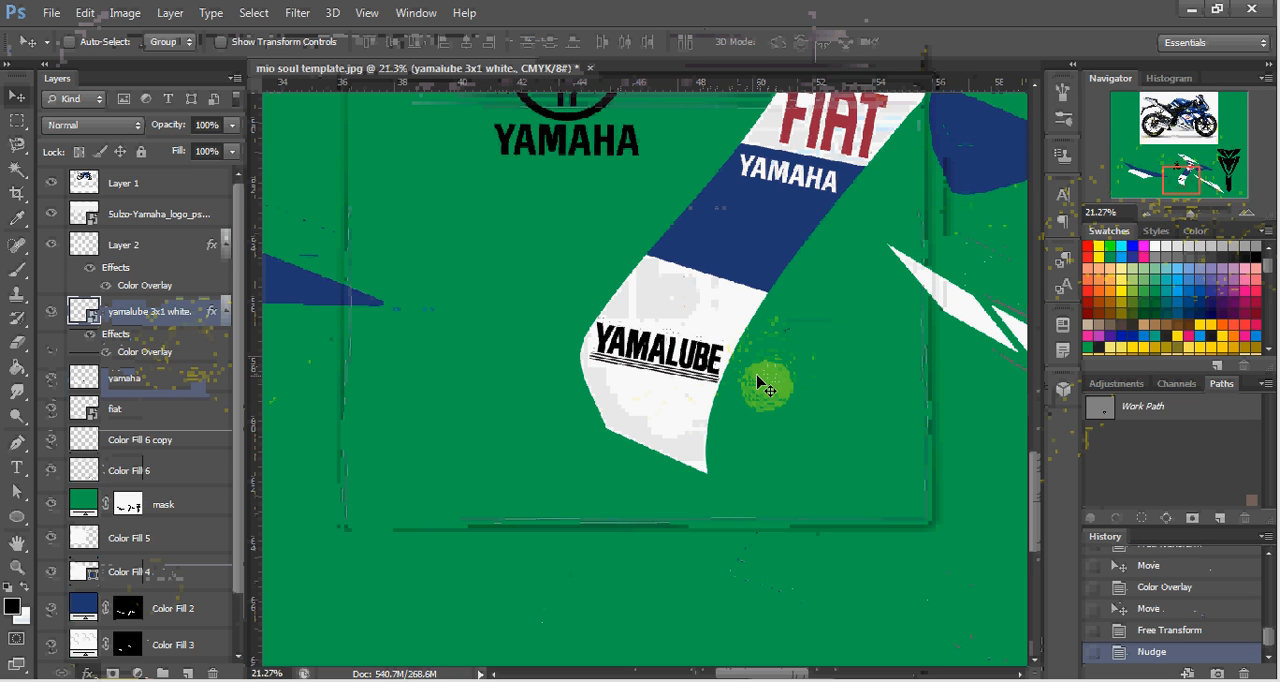
key(Left)
key(Left)
key(Left)
key(Left)
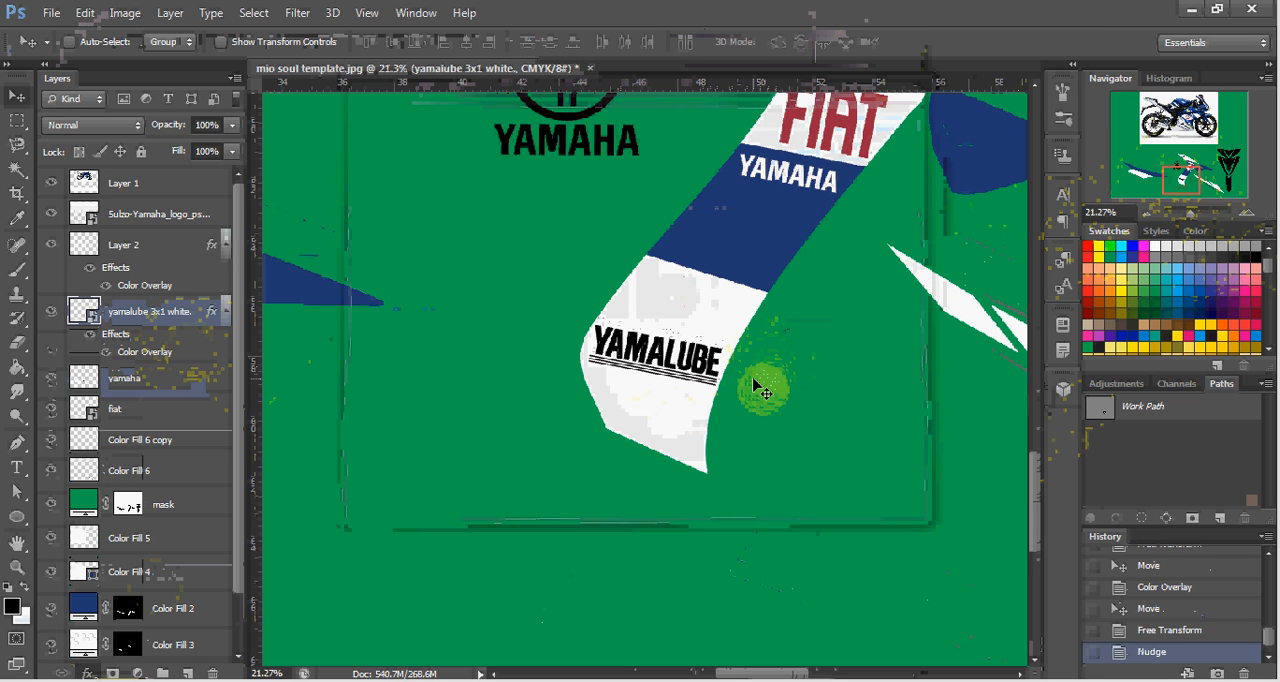
key(Down)
key(Down)
key(Down)
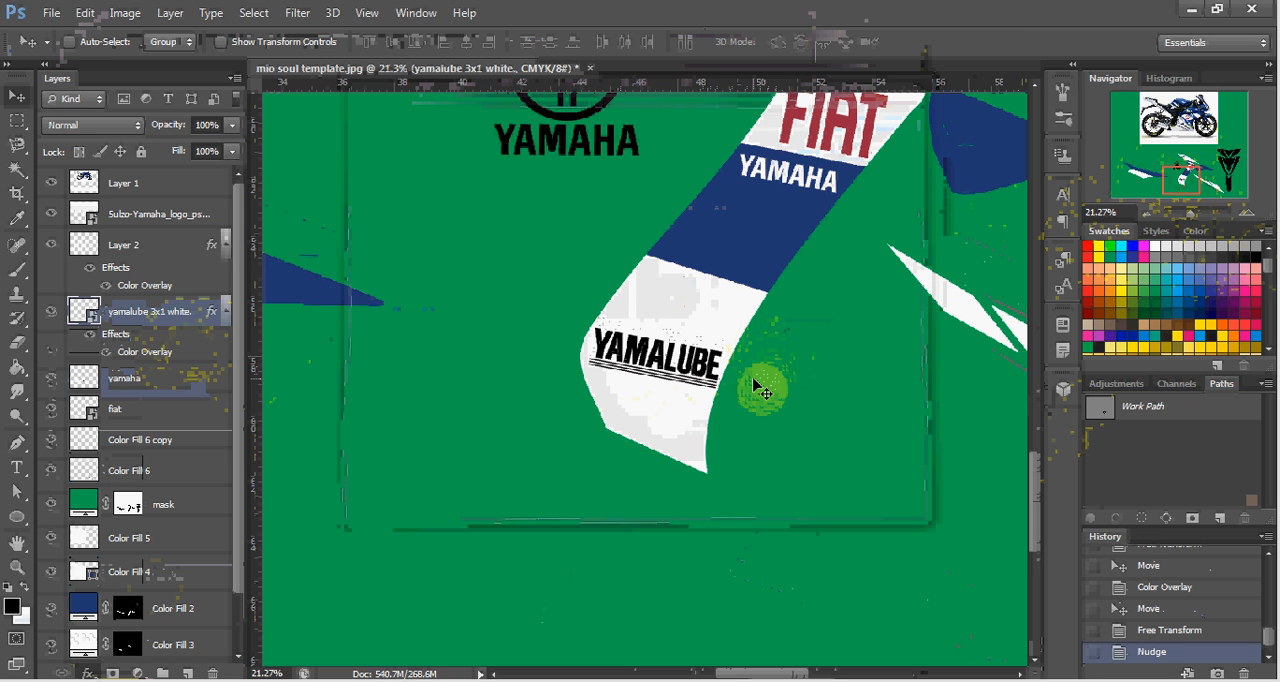
key(Left)
key(Left)
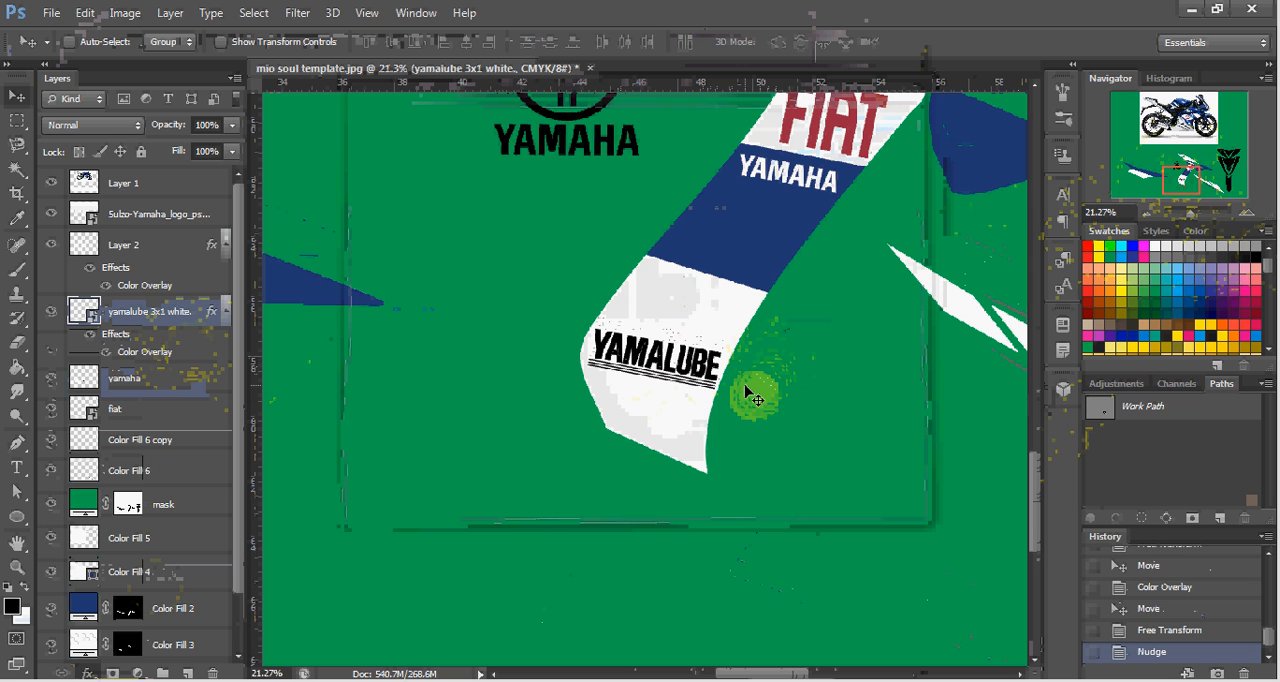
key(Left)
key(Left)
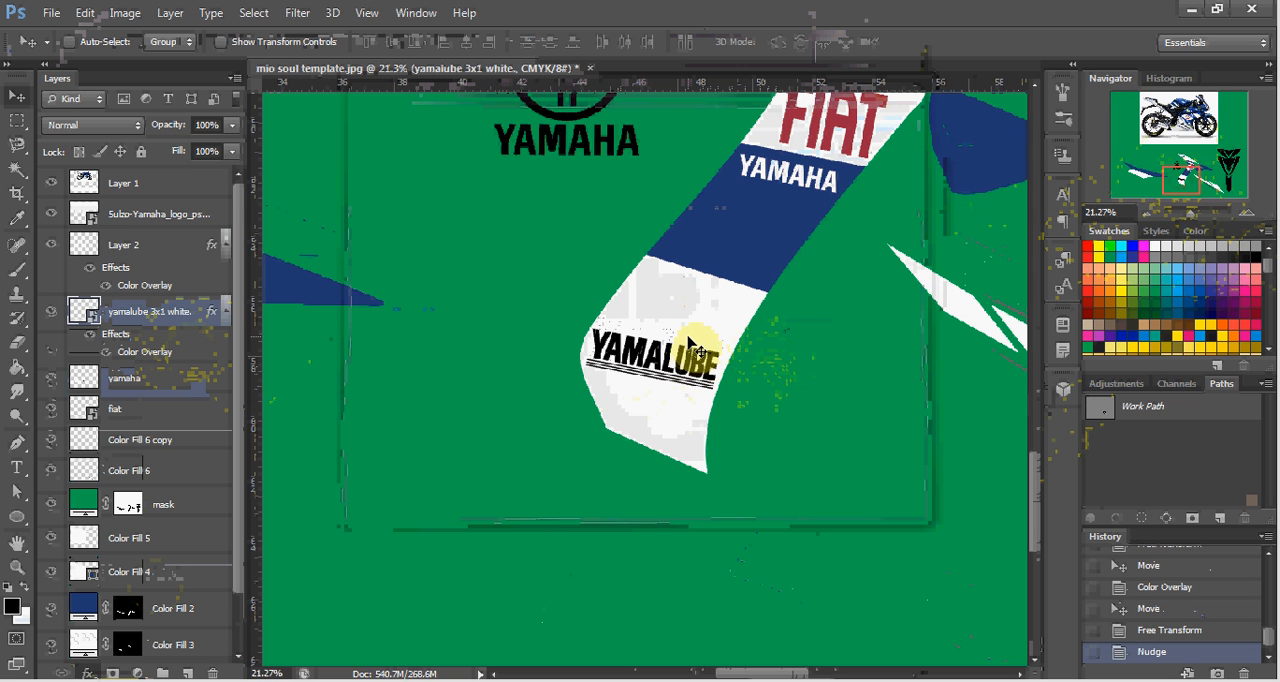
scroll(697, 347, down, 5)
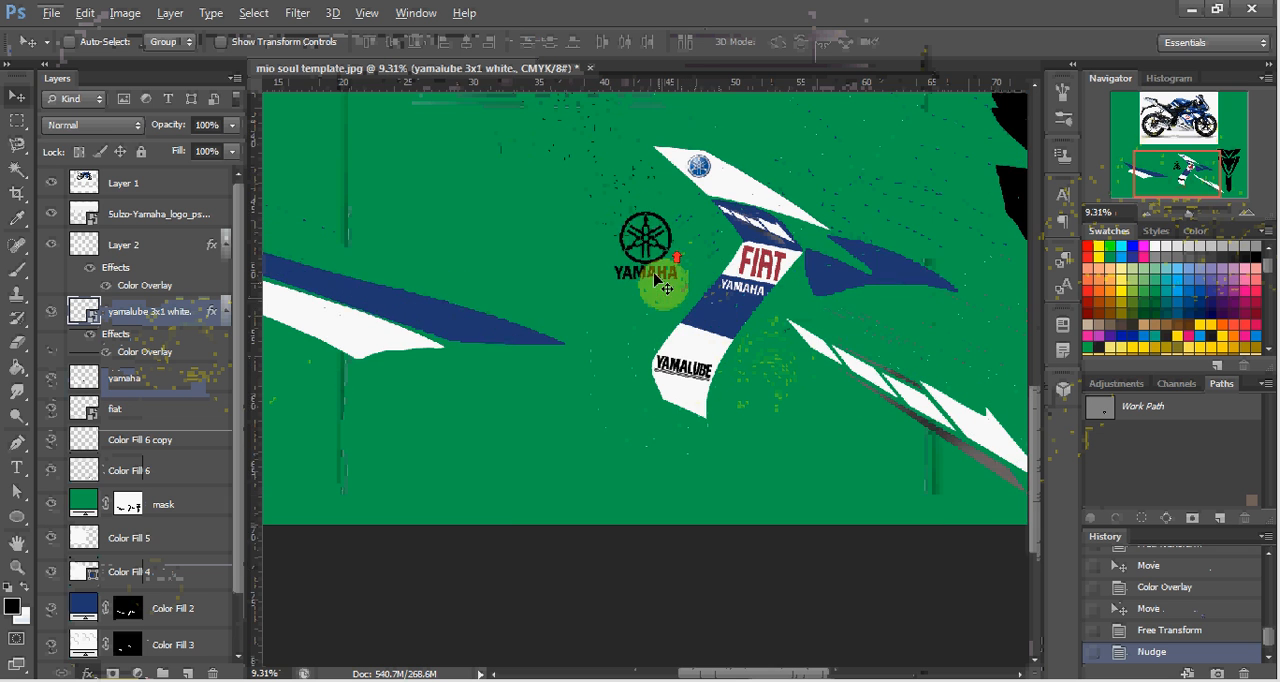
drag(655, 278, 735, 345)
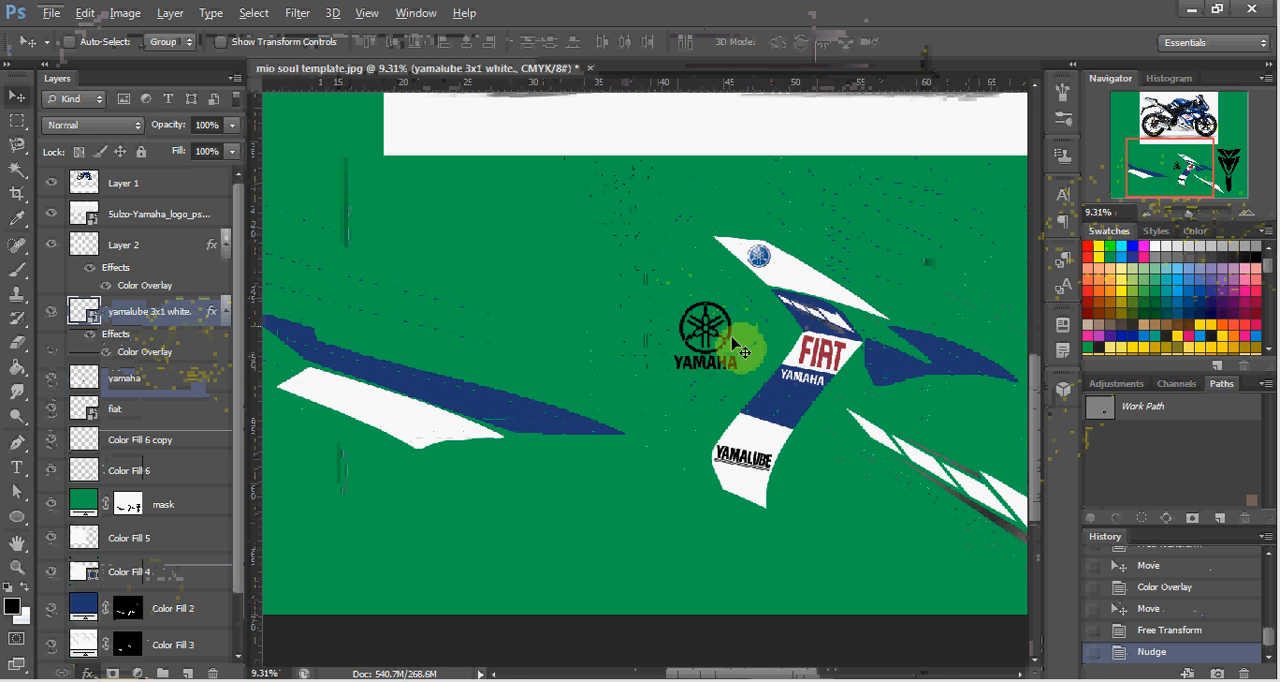
Delete the blue round Yamaha emblem layer from the white upper section of the center decal.
scroll(734, 341, left, 4)
scroll(797, 338, up, 5)
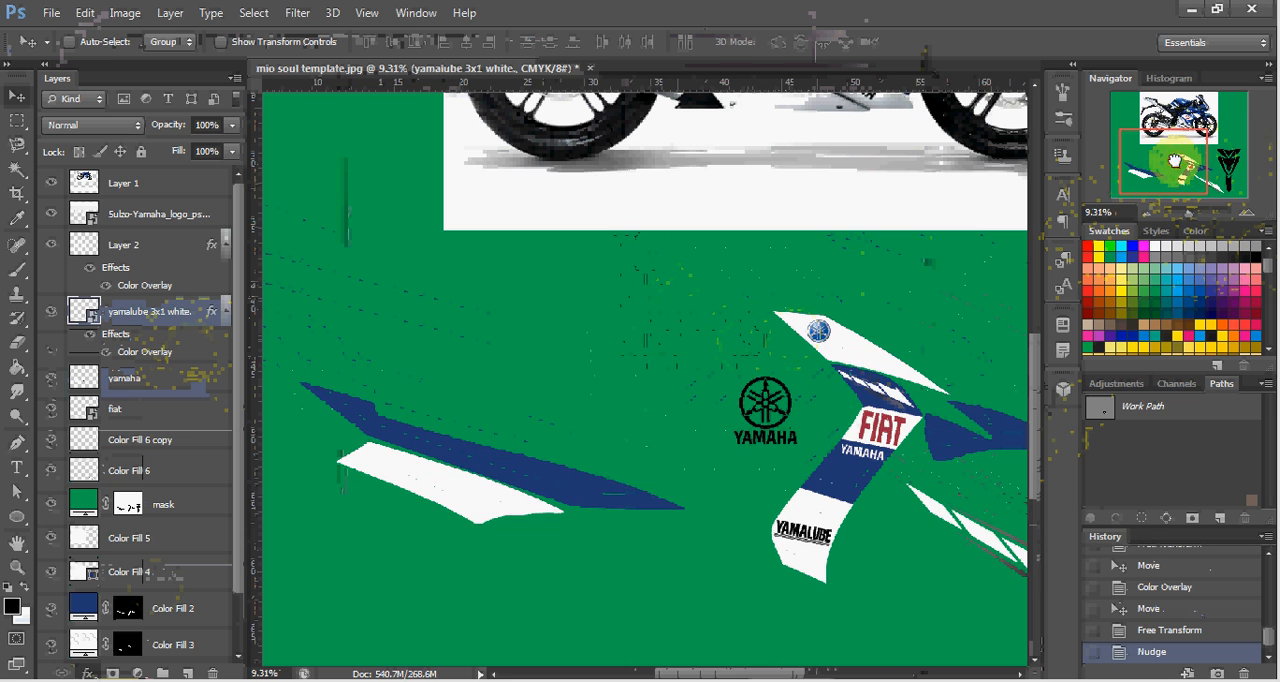
mouse_move(1175, 160)
mouse_down()
mouse_move(1187, 124)
mouse_move(1182, 160)
mouse_up()
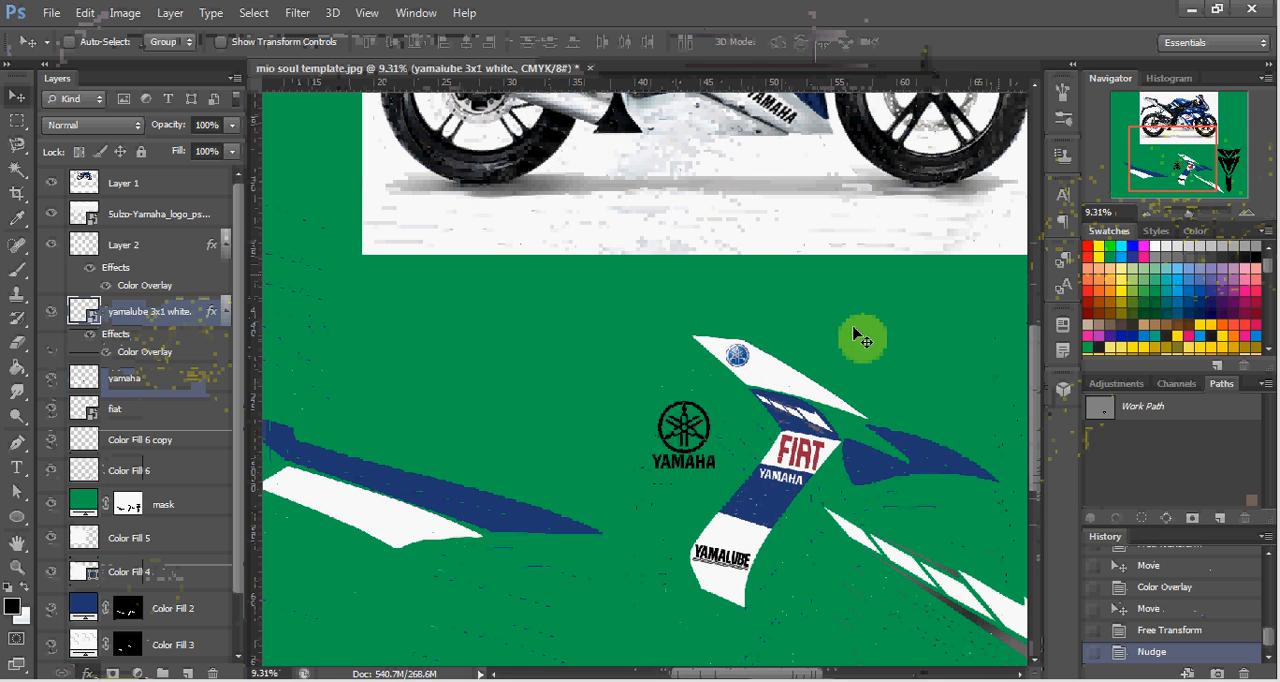
scroll(728, 392, up, 8)
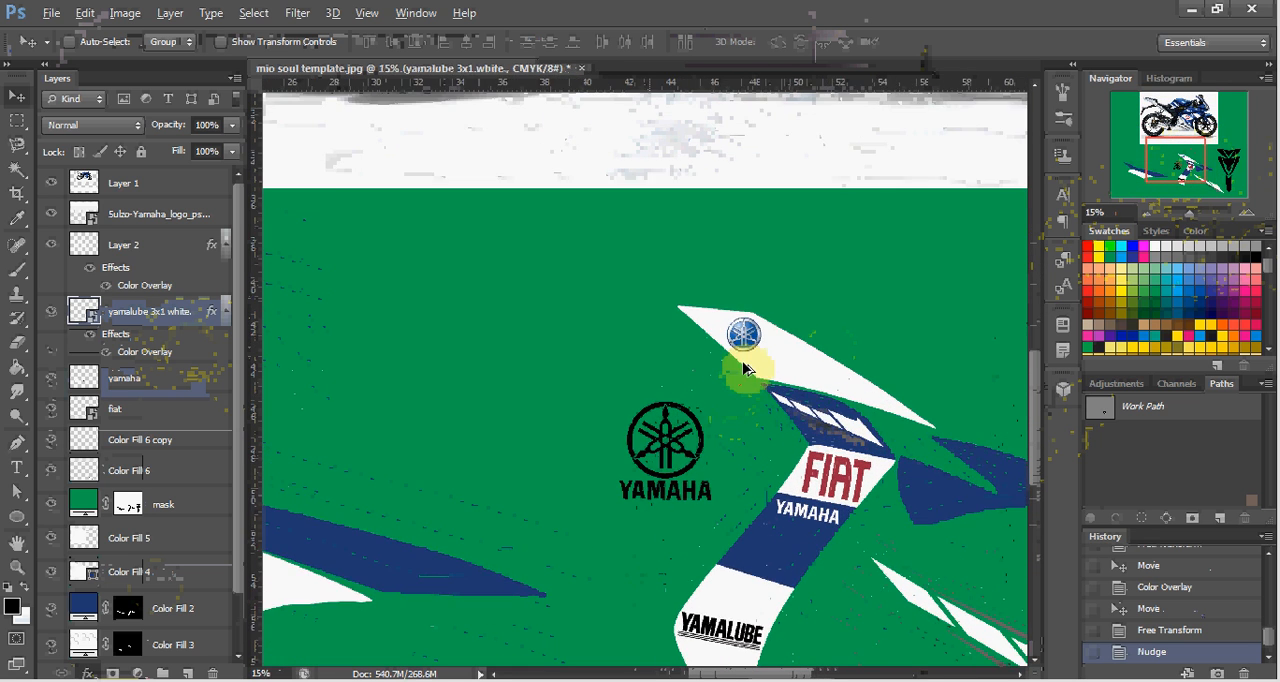
scroll(750, 362, up, 3)
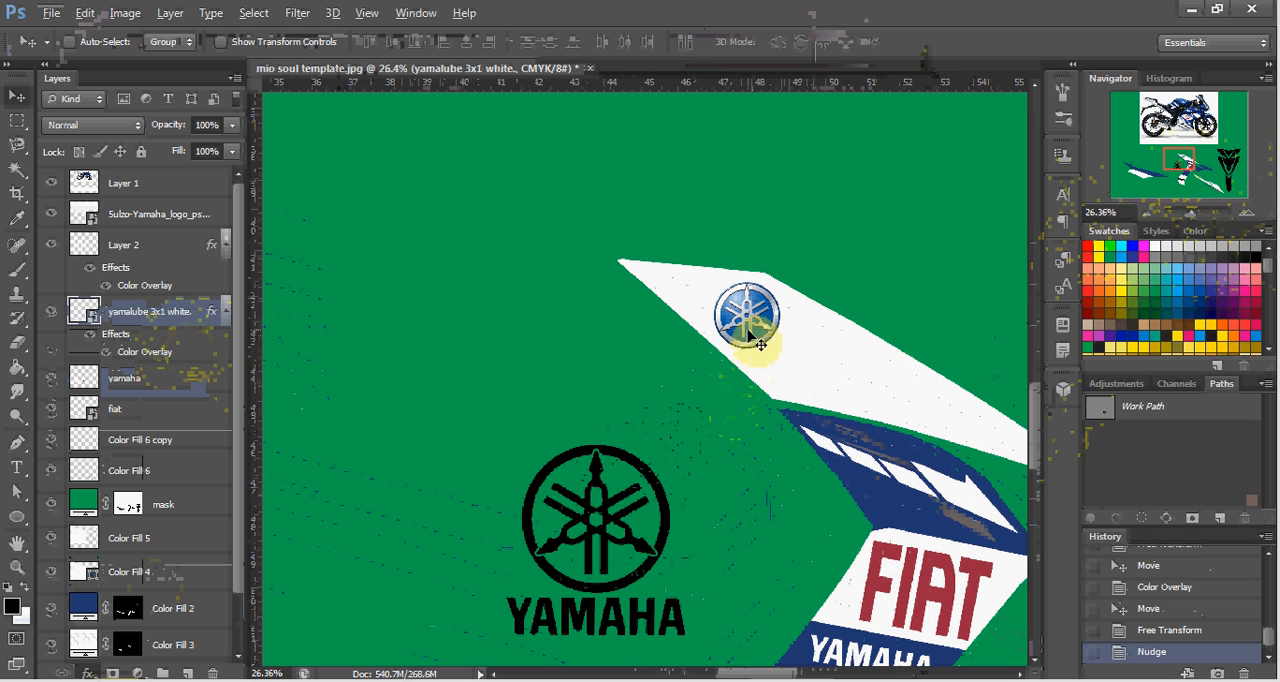
click(750, 336)
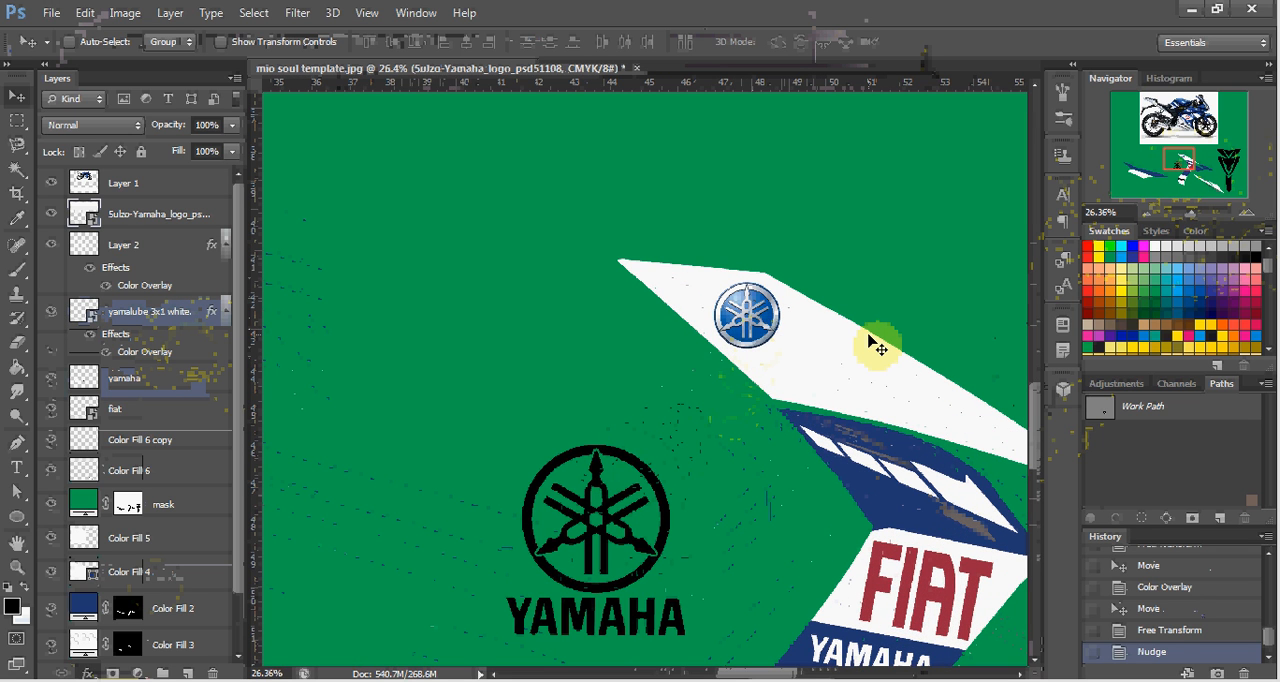
key(Delete)
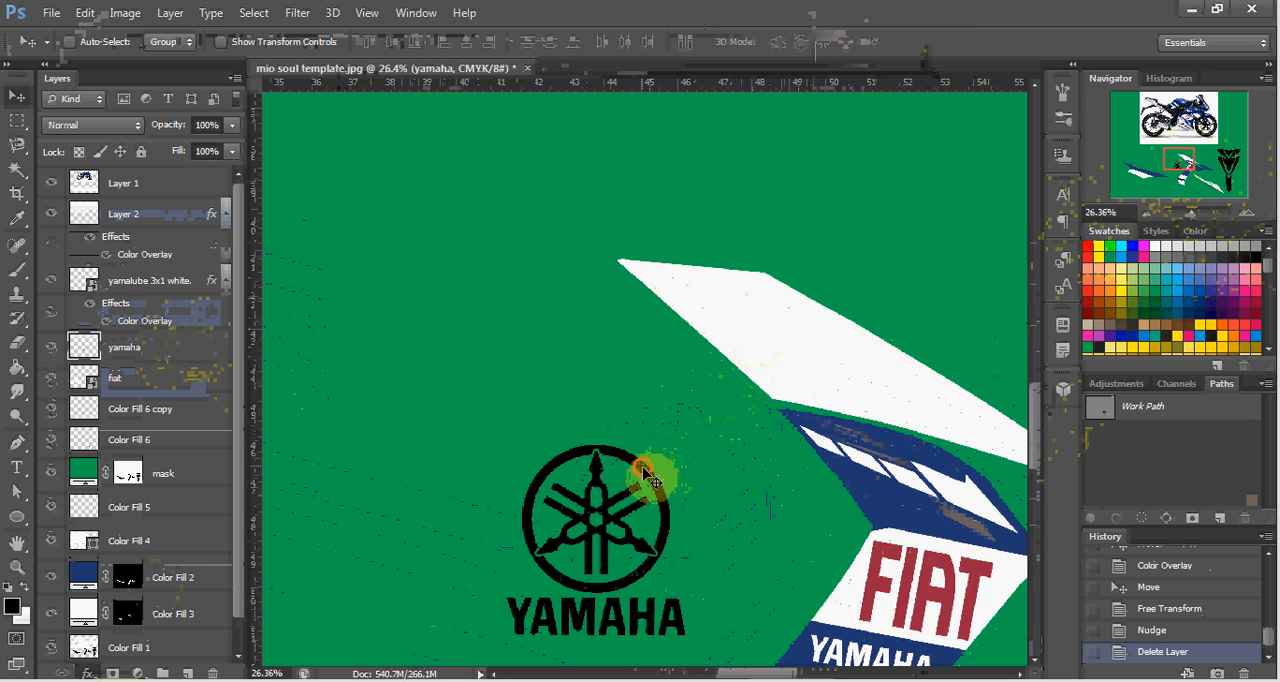
Move the black Yamaha logo slightly up, then copy only its round emblem, without the wordmark, onto a new layer.
drag(645, 478, 630, 432)
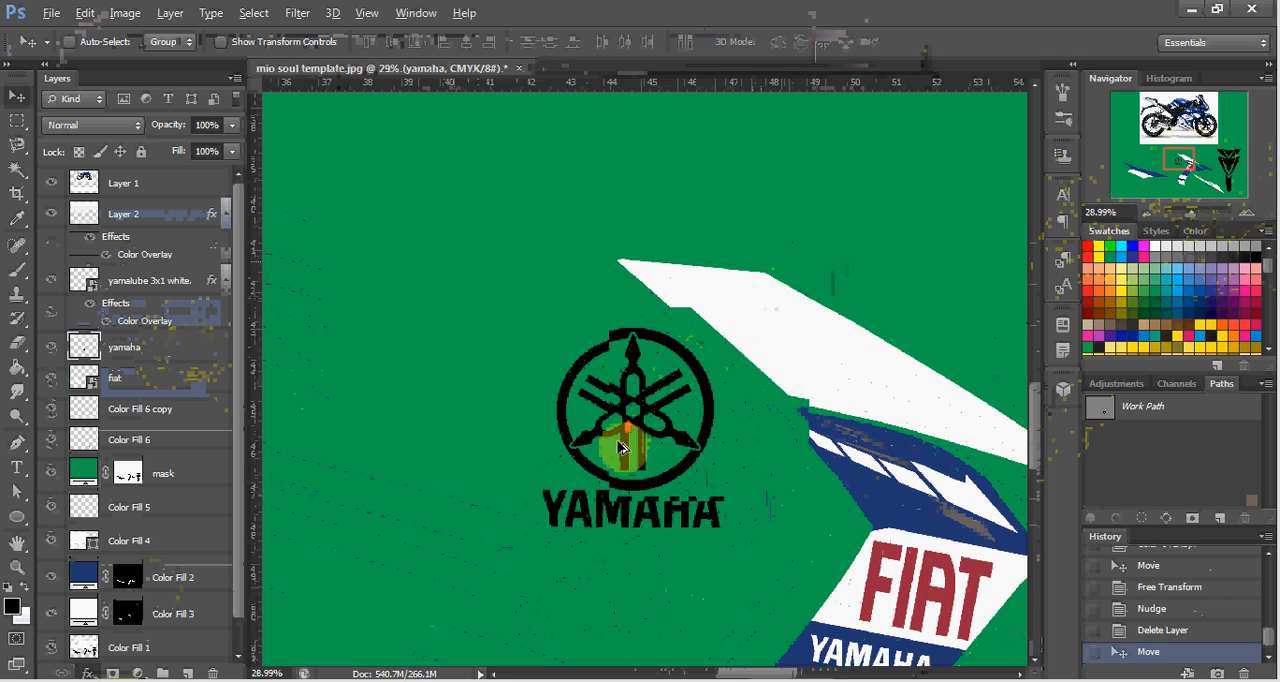
scroll(636, 440, up, 6)
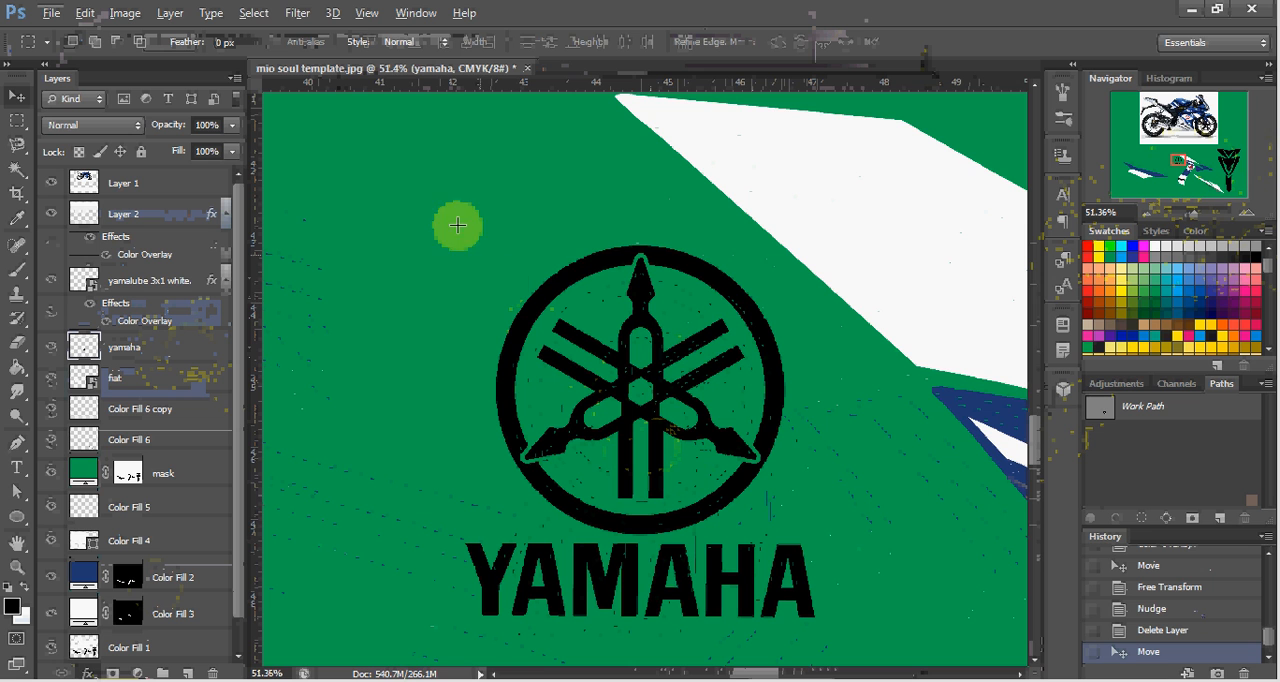
key(m)
drag(561, 265, 813, 540)
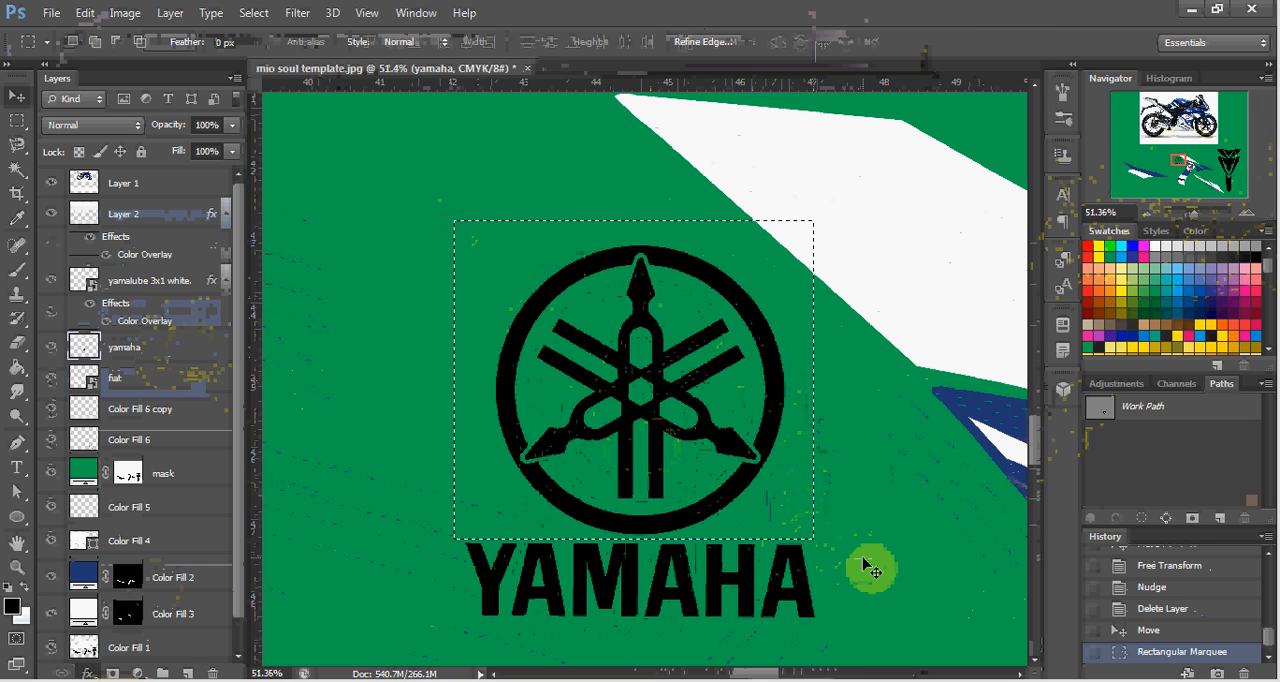
key(ctrl+v)
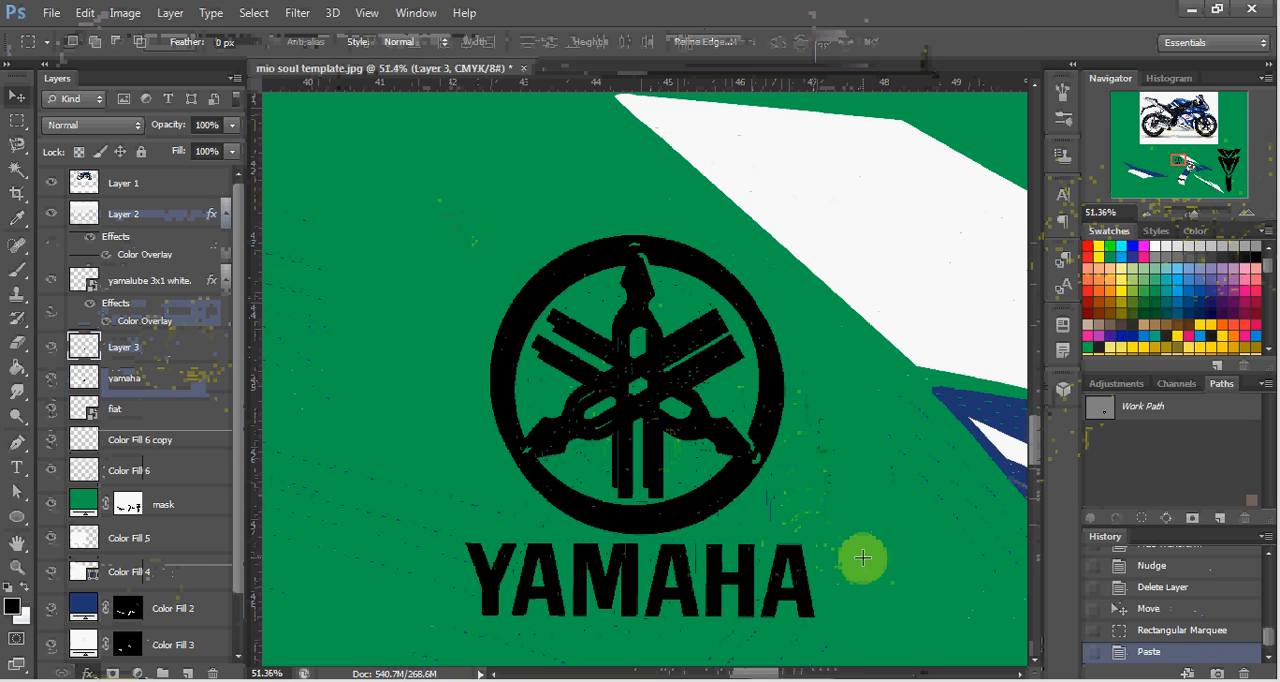
Move the copied round emblem onto the white upper section of the decal, clear of the original logo.
key(v)
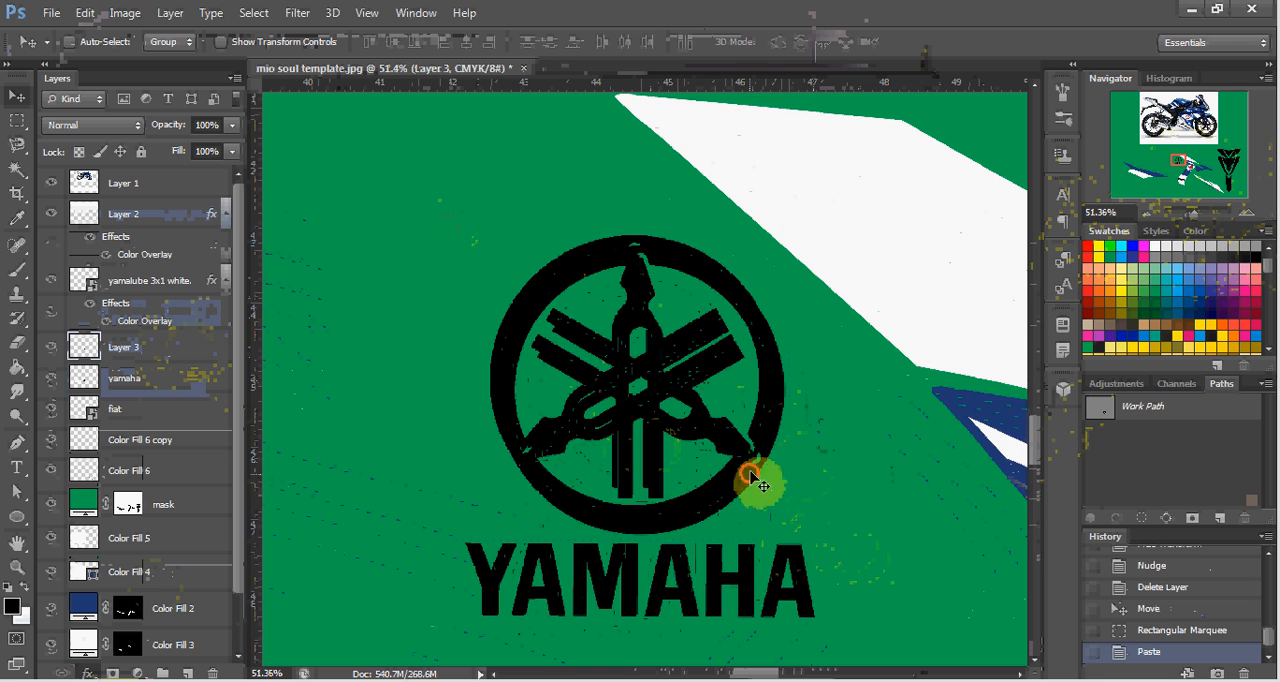
drag(752, 478, 908, 352)
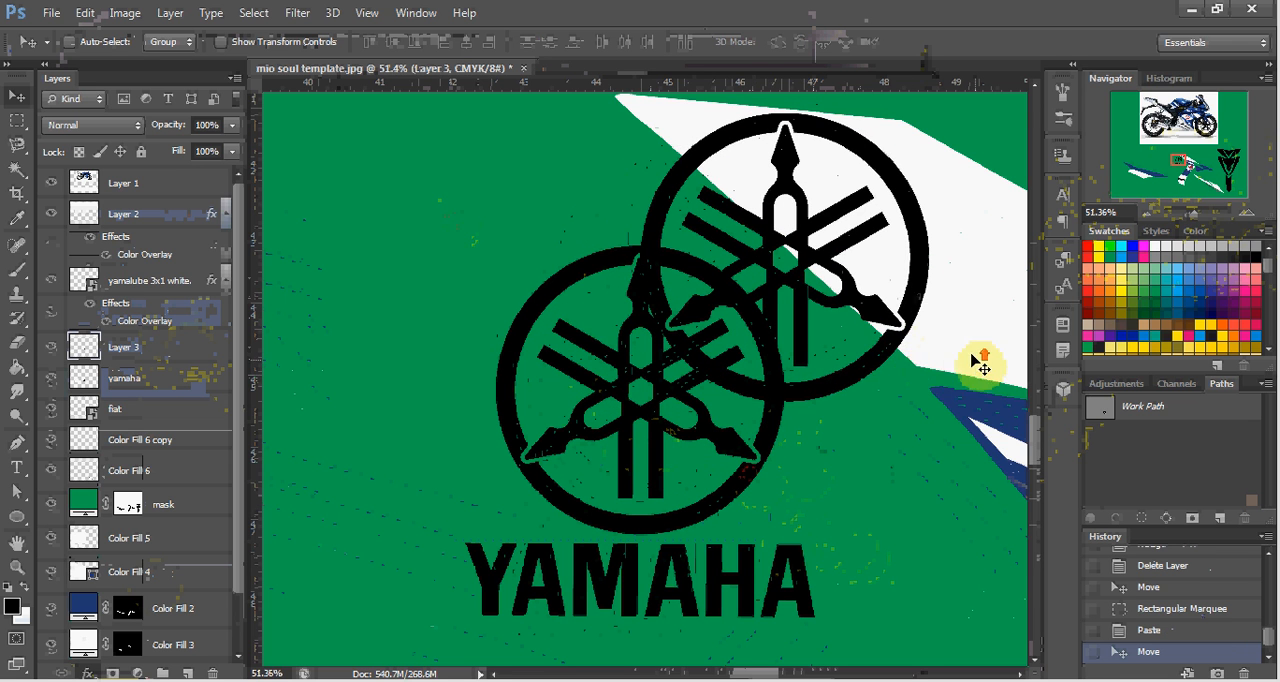
scroll(975, 358, up, 2)
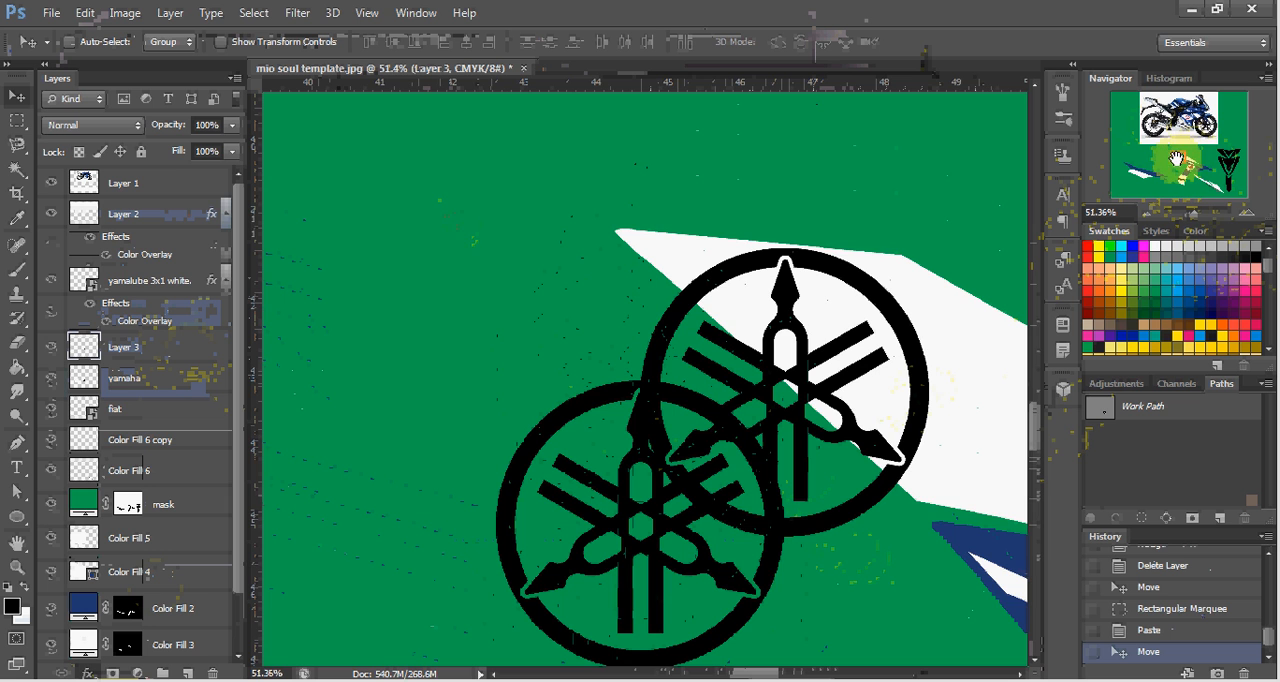
mouse_move(1177, 157)
mouse_down()
mouse_move(1193, 110)
mouse_move(1181, 102)
mouse_move(1179, 164)
mouse_up()
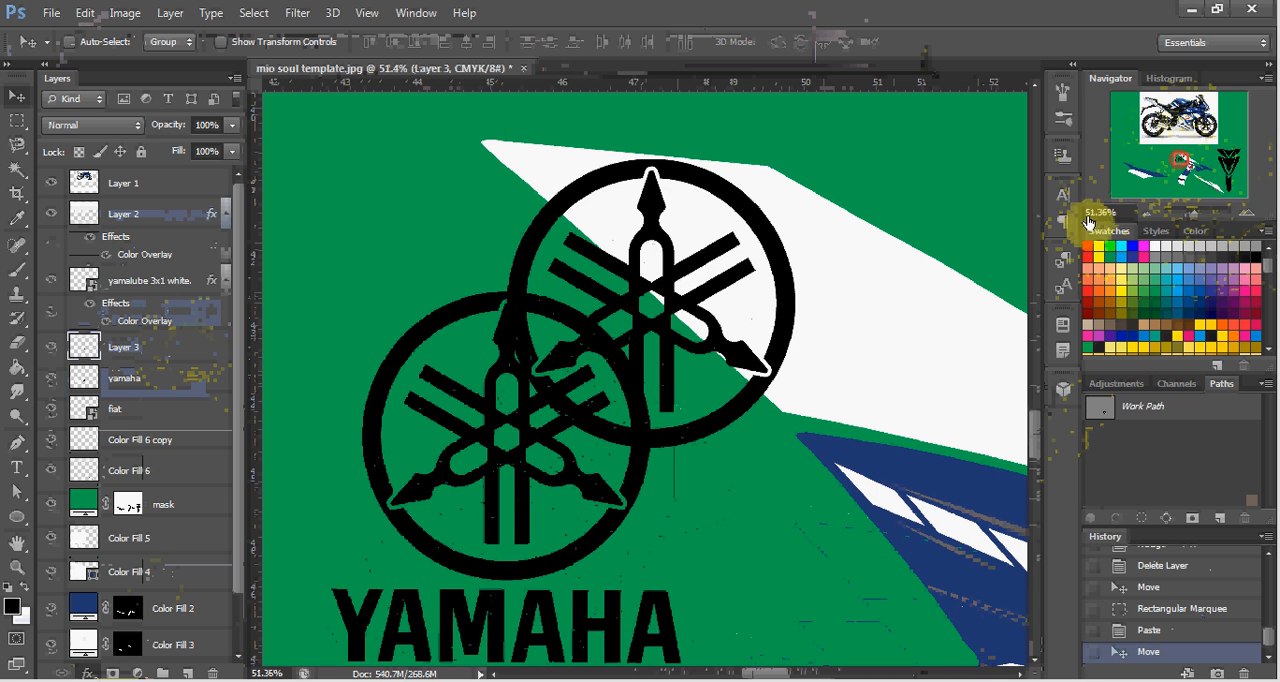
drag(800, 355, 966, 329)
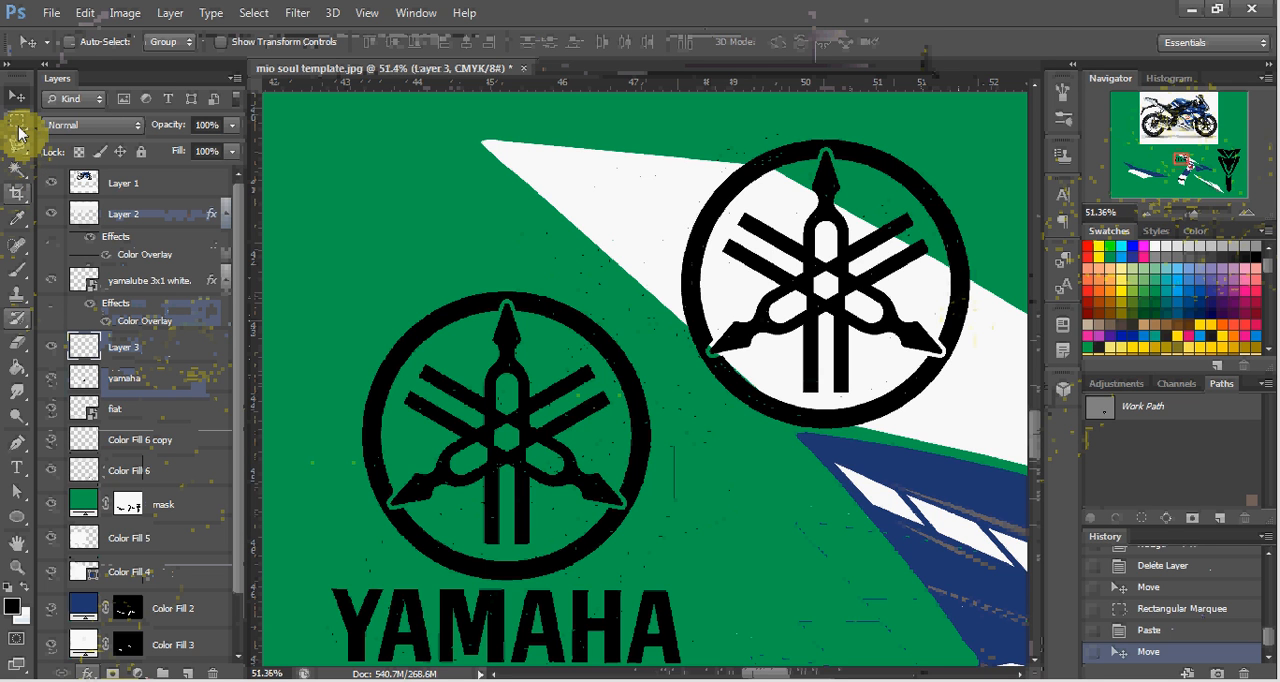
Fill an elliptical selection around the copied emblem with a black (000000) Solid Color layer and place it beneath the emblem's layer.
drag(18, 130, 74, 140)
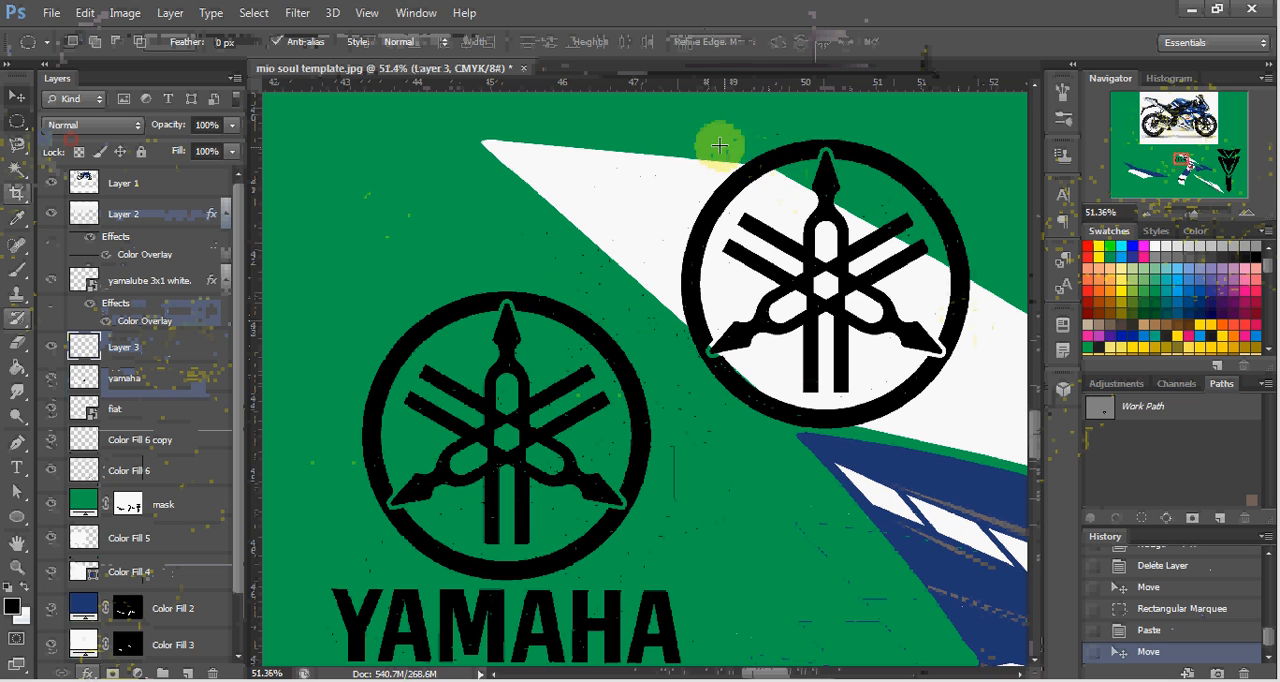
drag(686, 129, 976, 505)
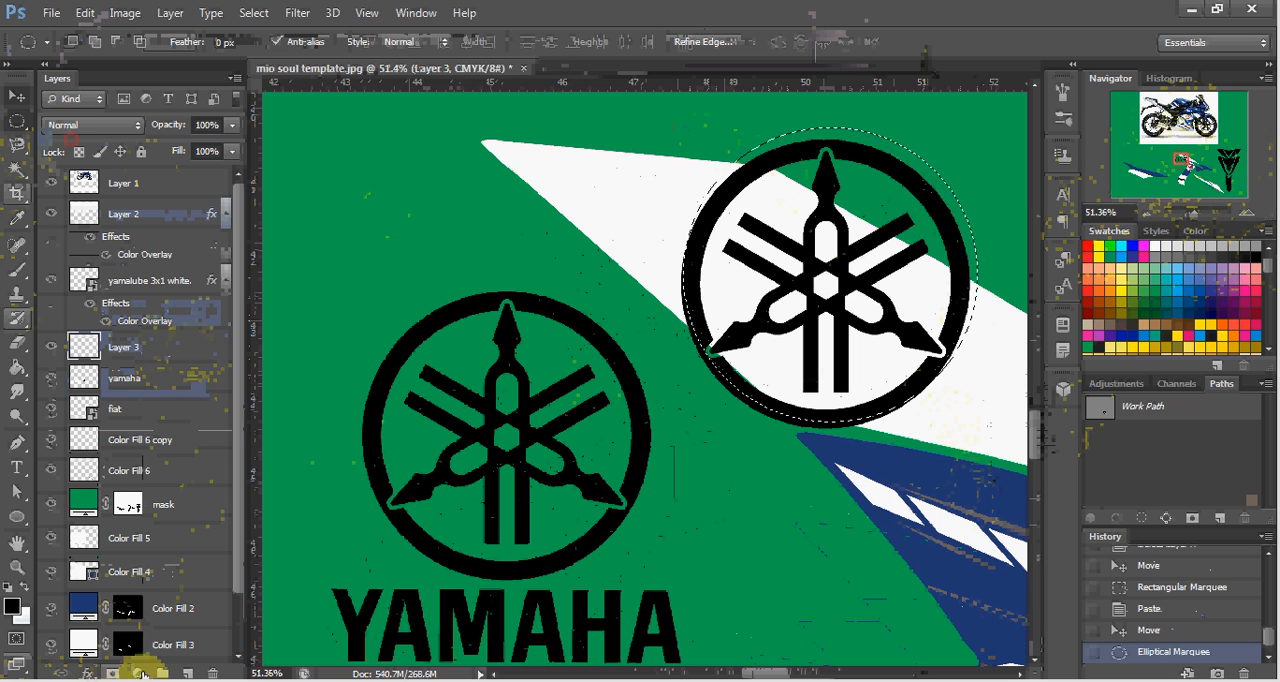
click(140, 674)
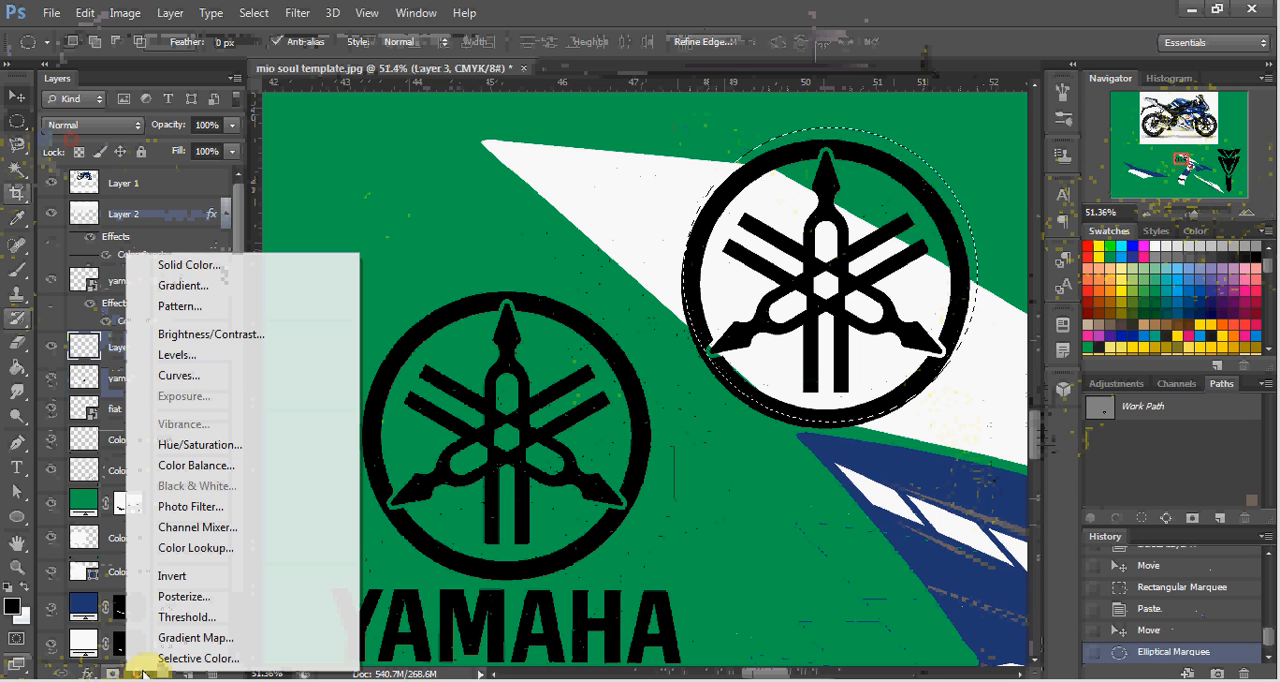
click(199, 266)
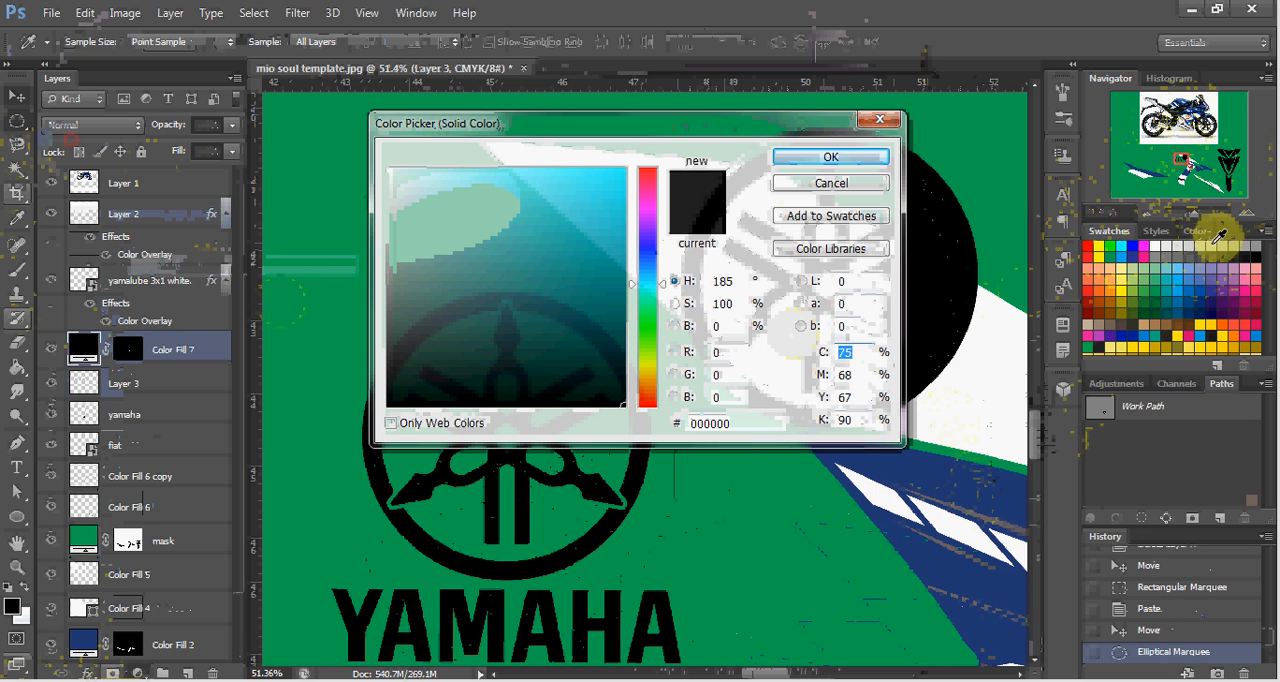
click(832, 157)
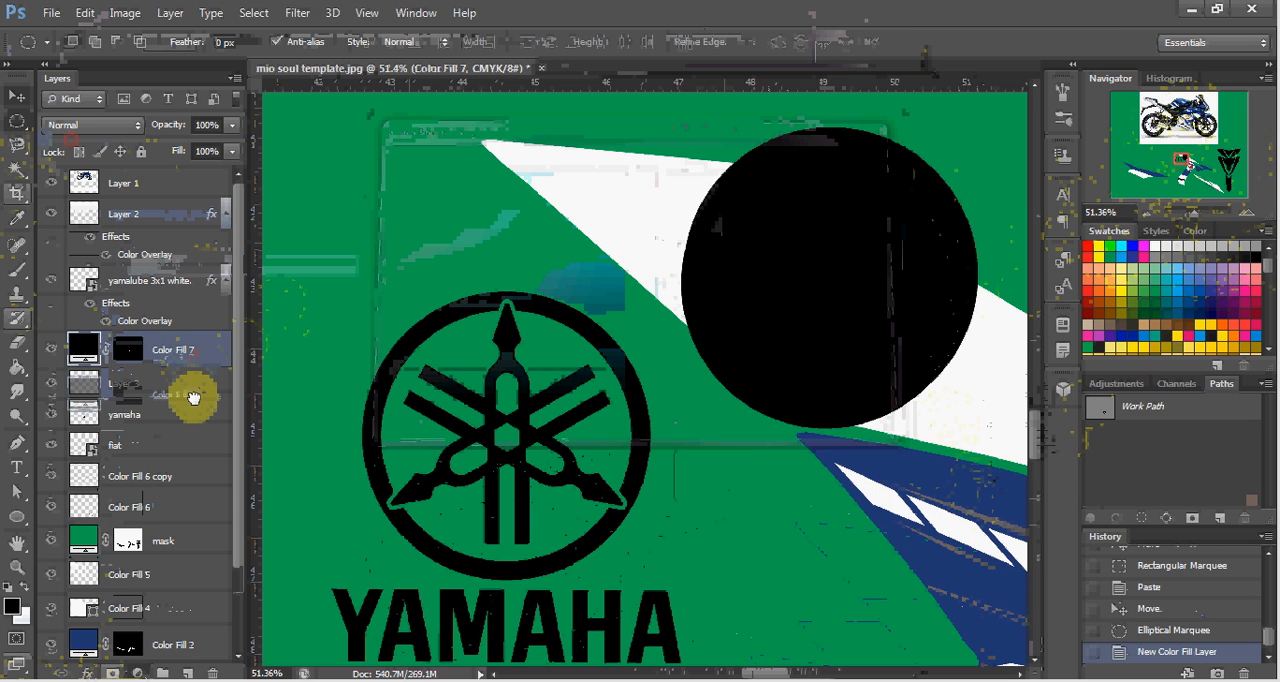
drag(193, 397, 190, 393)
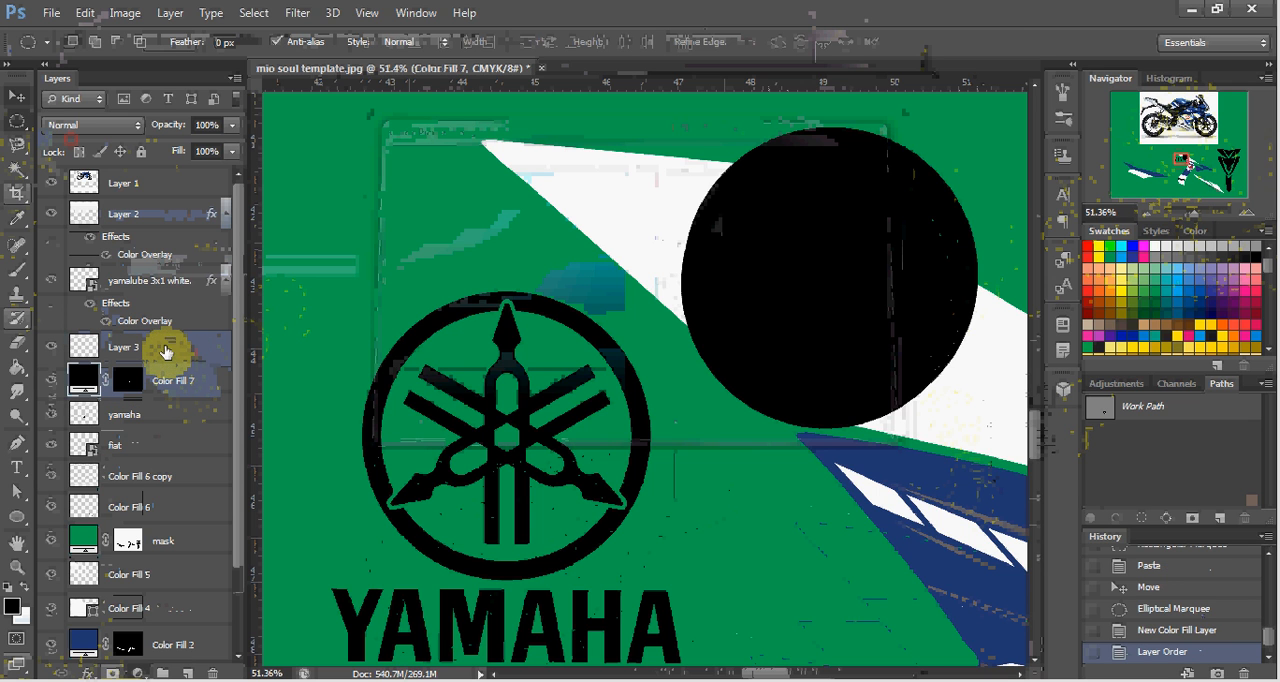
Add a Gradient Overlay to the copied emblem's layer, keeping the emblem in view beside the effect settings.
click(166, 350)
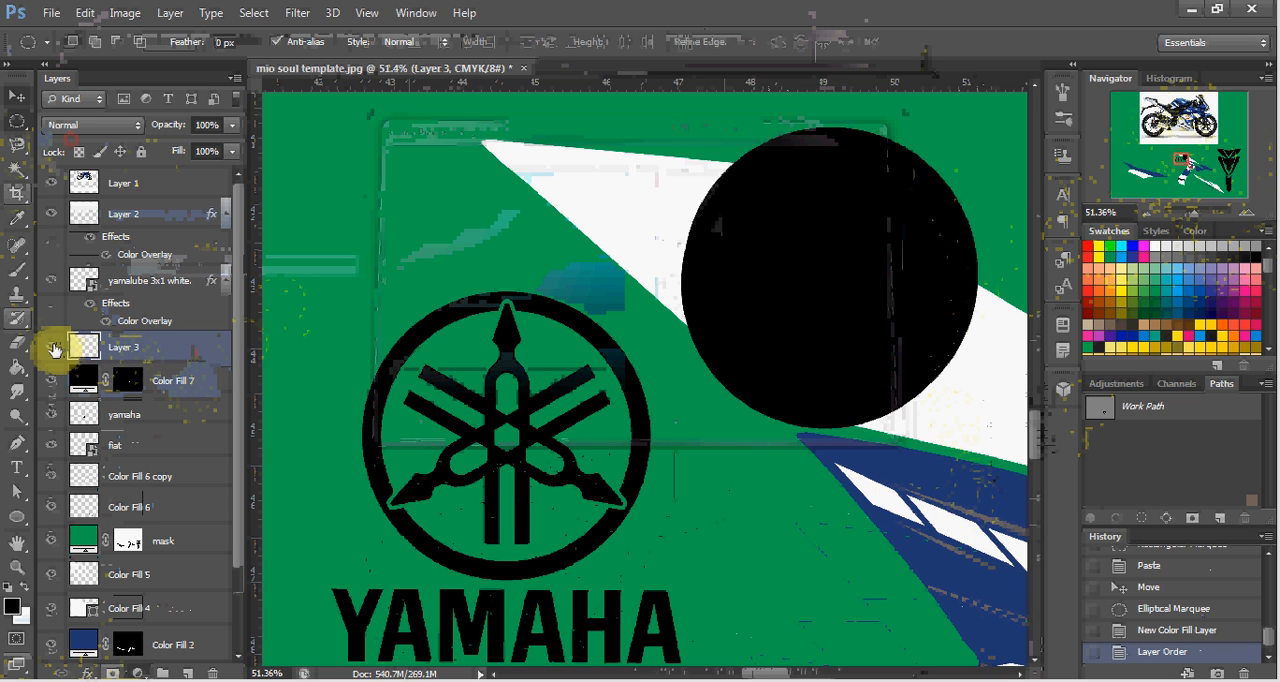
key(ctrl+t)
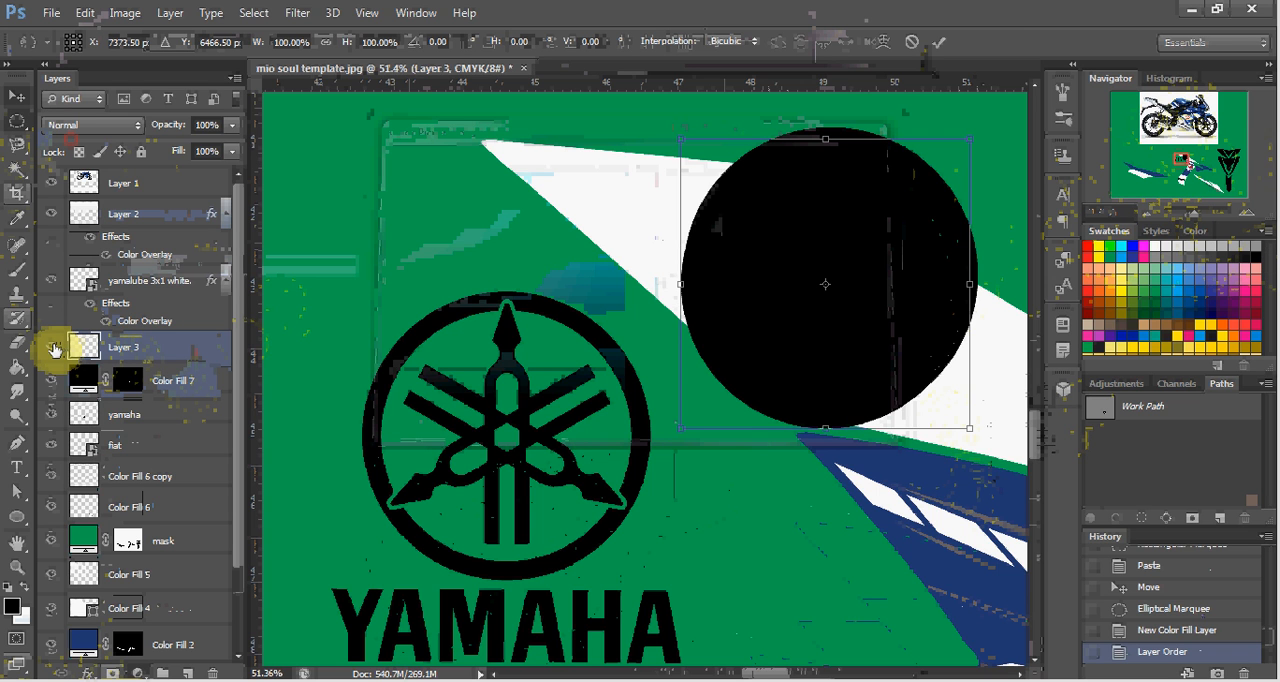
key(Escape)
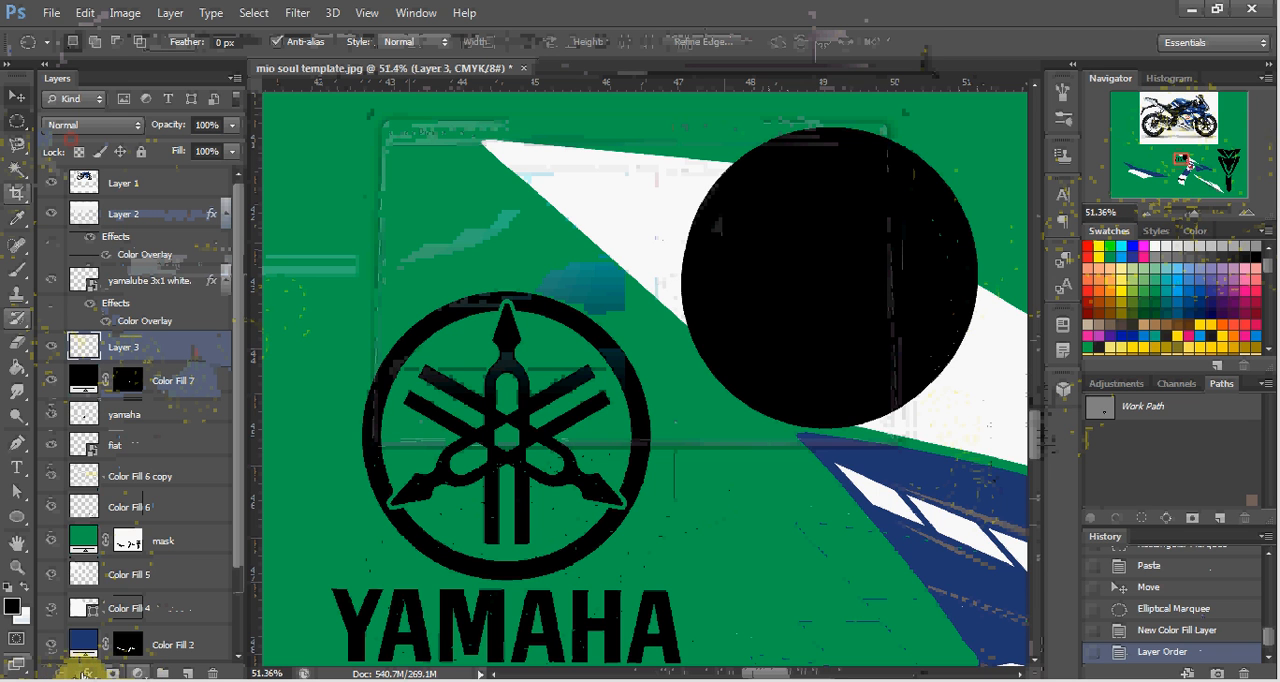
click(86, 672)
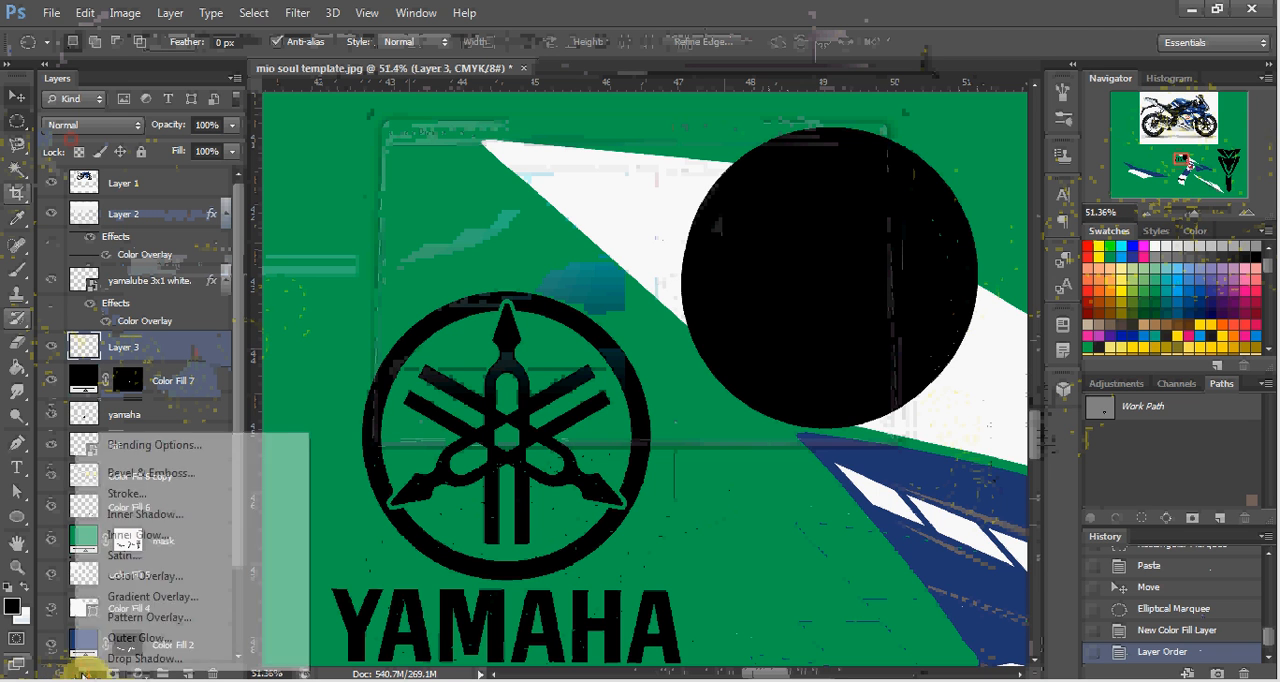
click(140, 596)
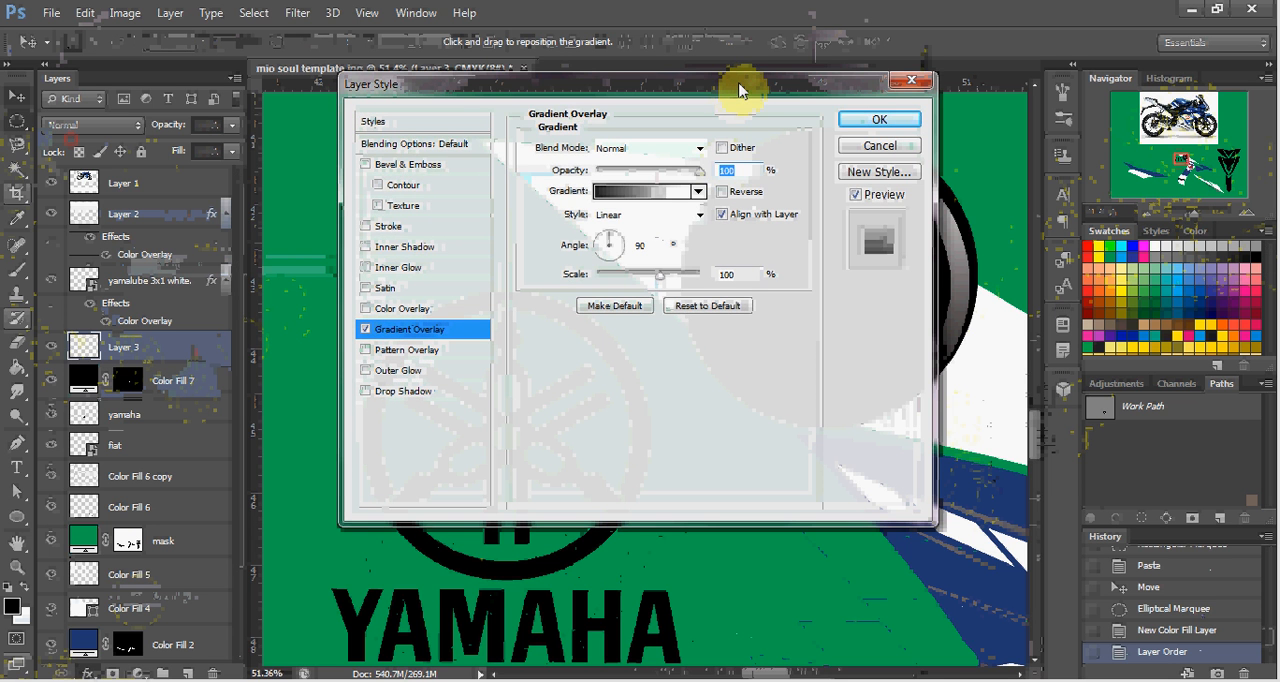
drag(739, 90, 287, 152)
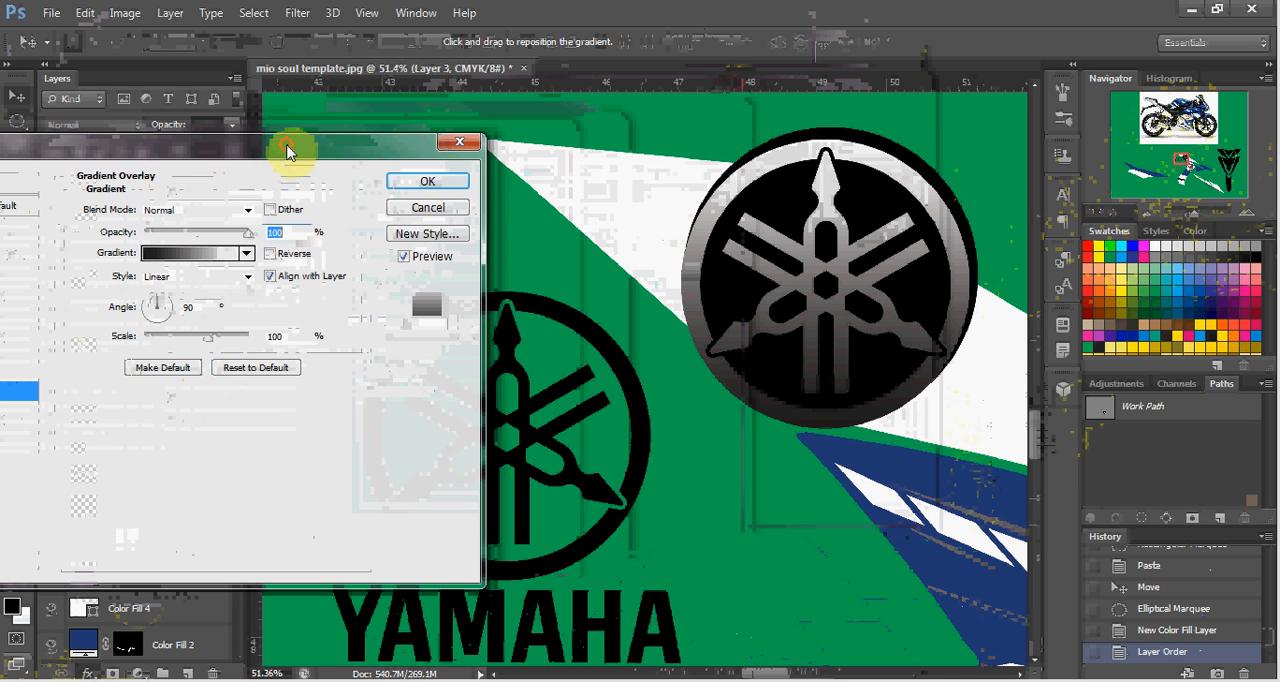
Set the starting color stop of the emblem's overlay gradient to gray (7d7d7d).
click(200, 266)
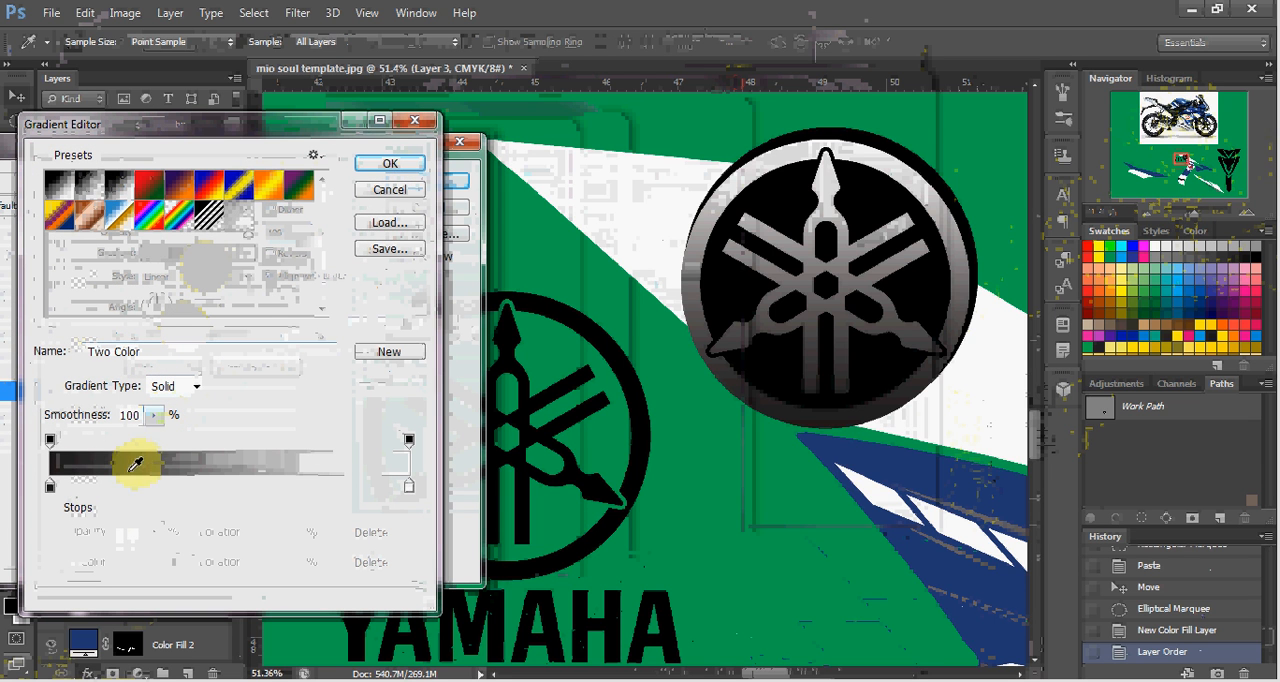
click(50, 487)
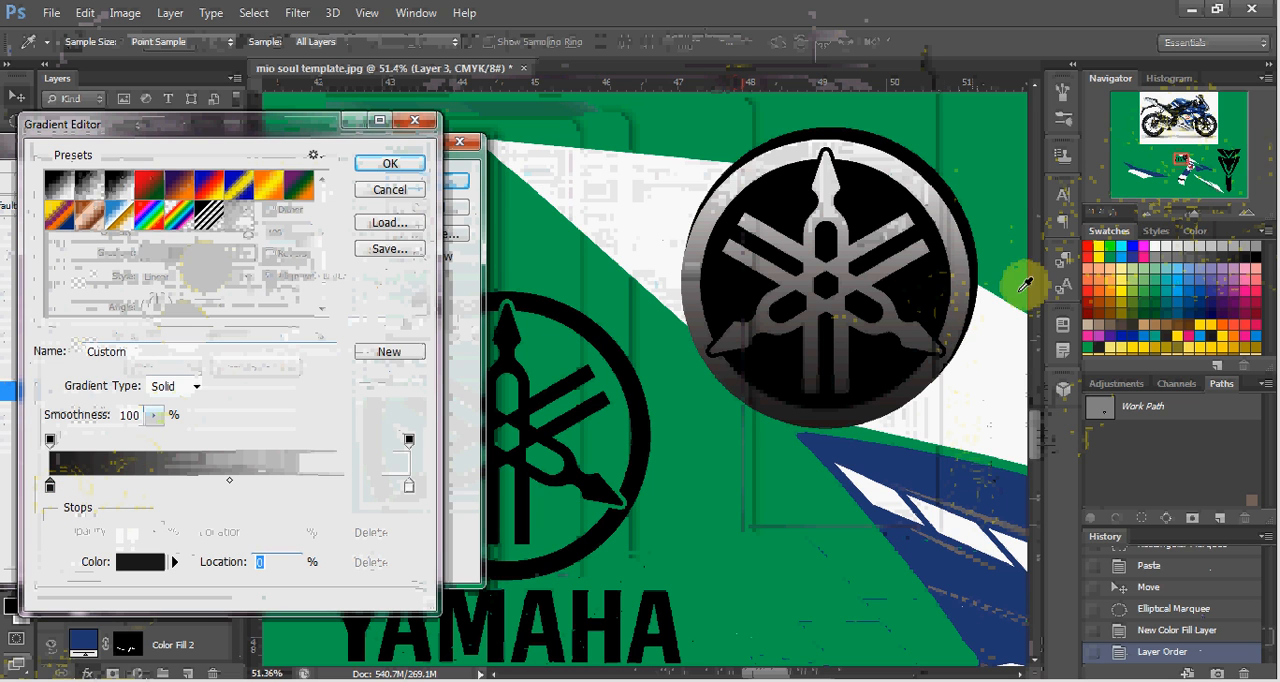
double_click(50, 487)
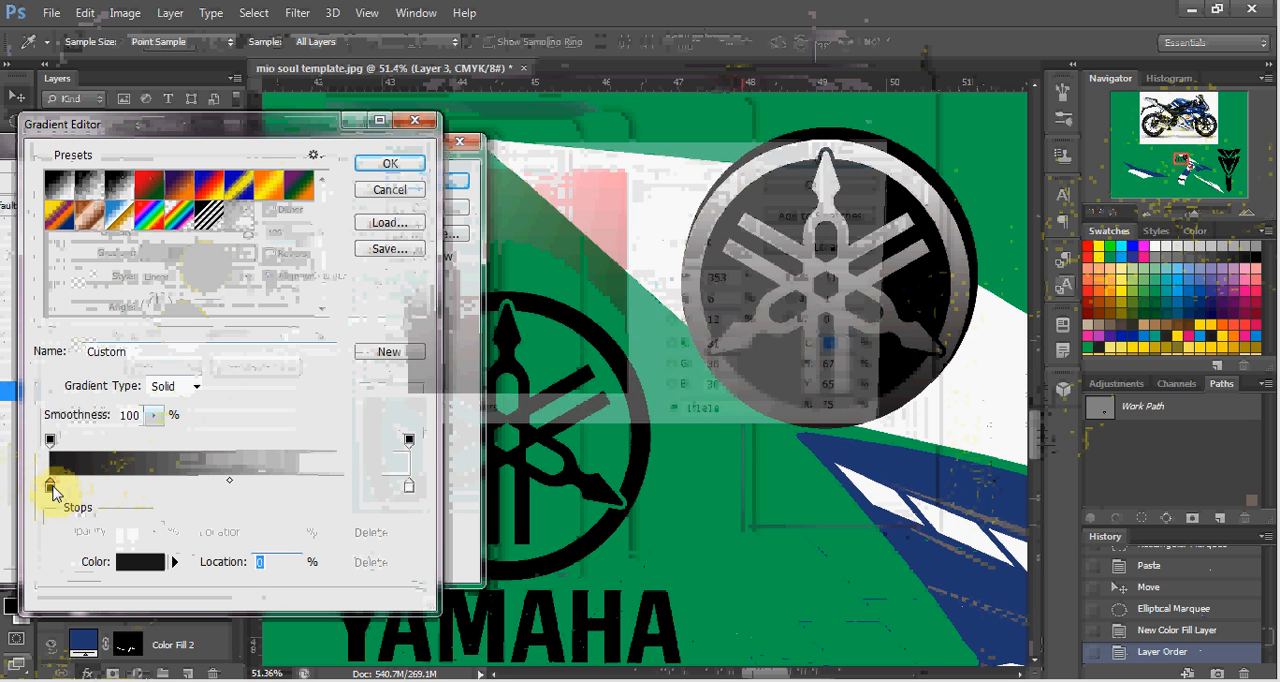
click(1165, 254)
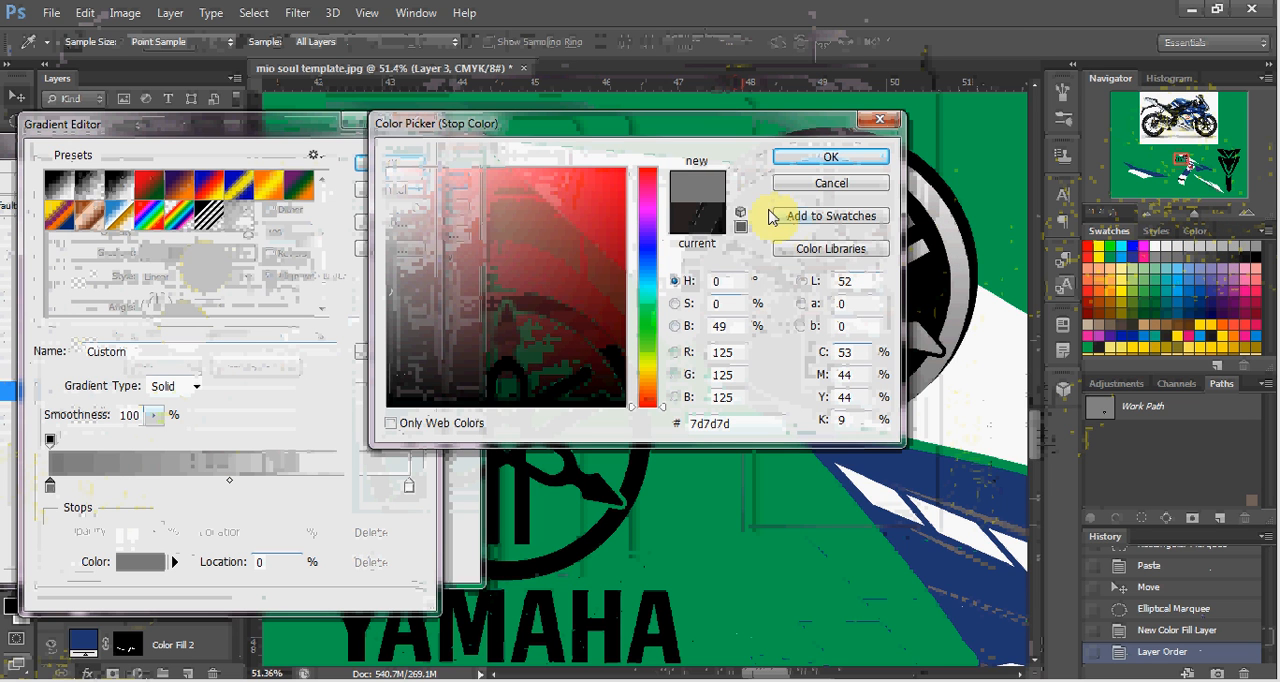
click(799, 160)
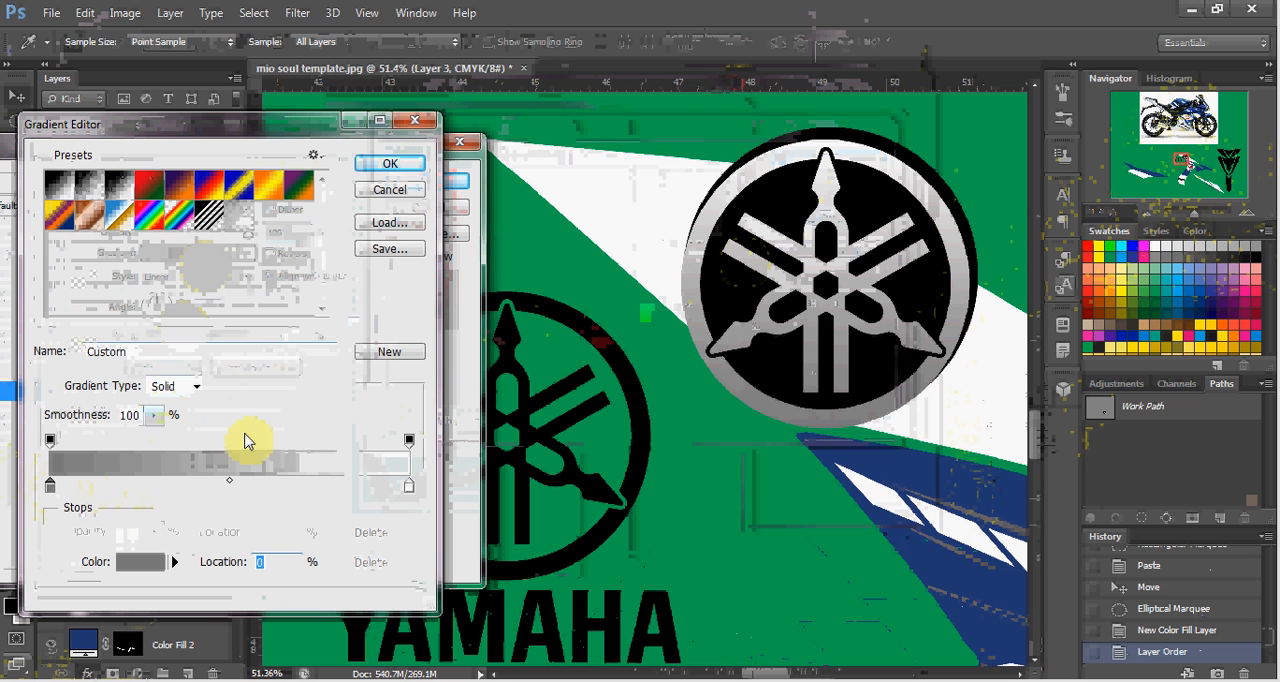
Add a color stop near the middle of the gradient and set it to white (ffffff).
double_click(217, 486)
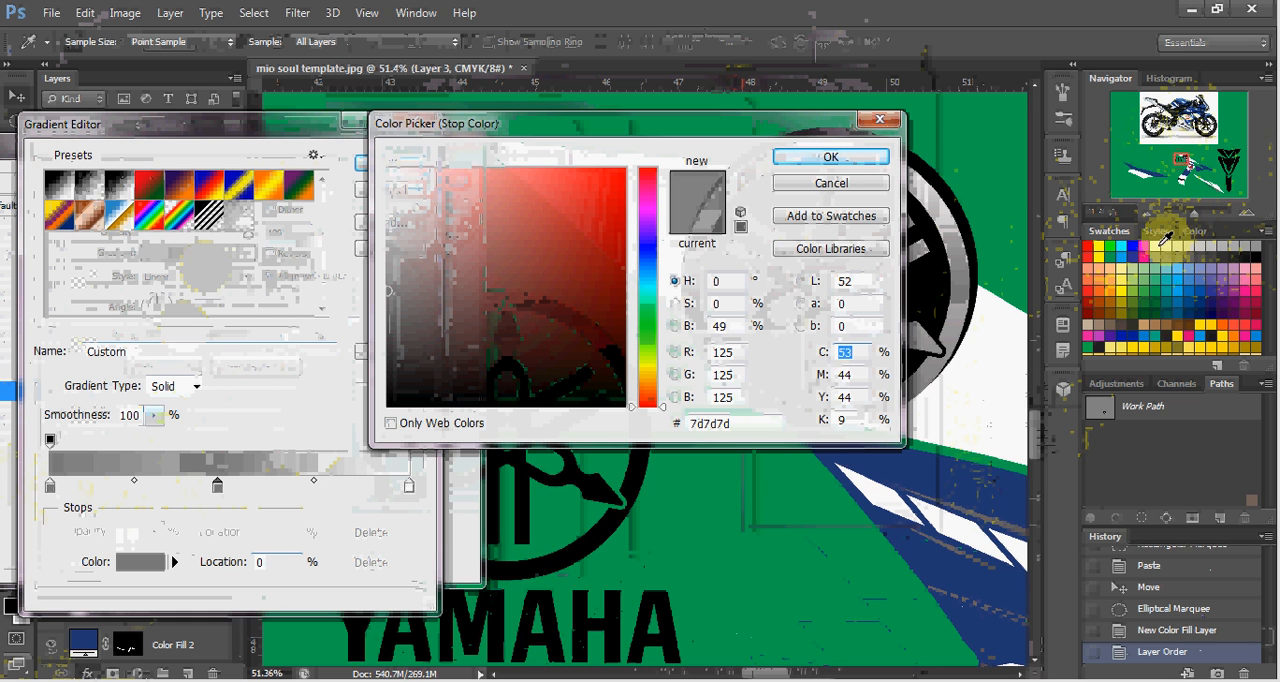
click(1159, 246)
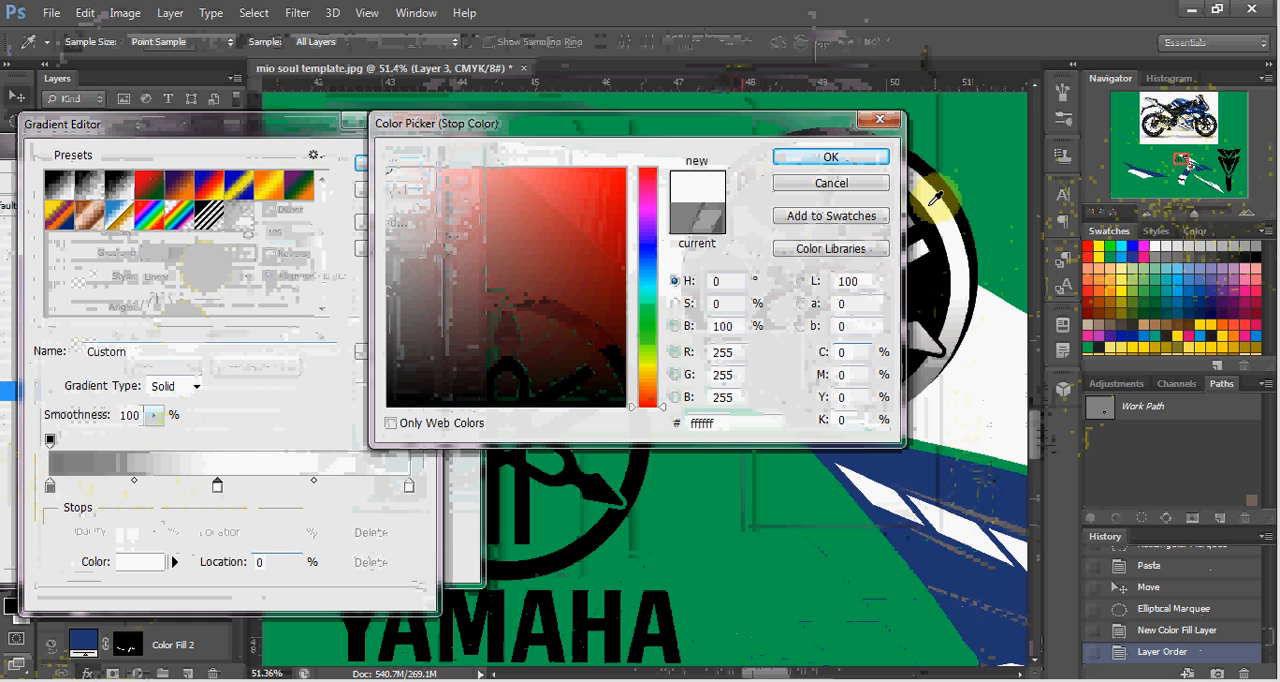
click(831, 158)
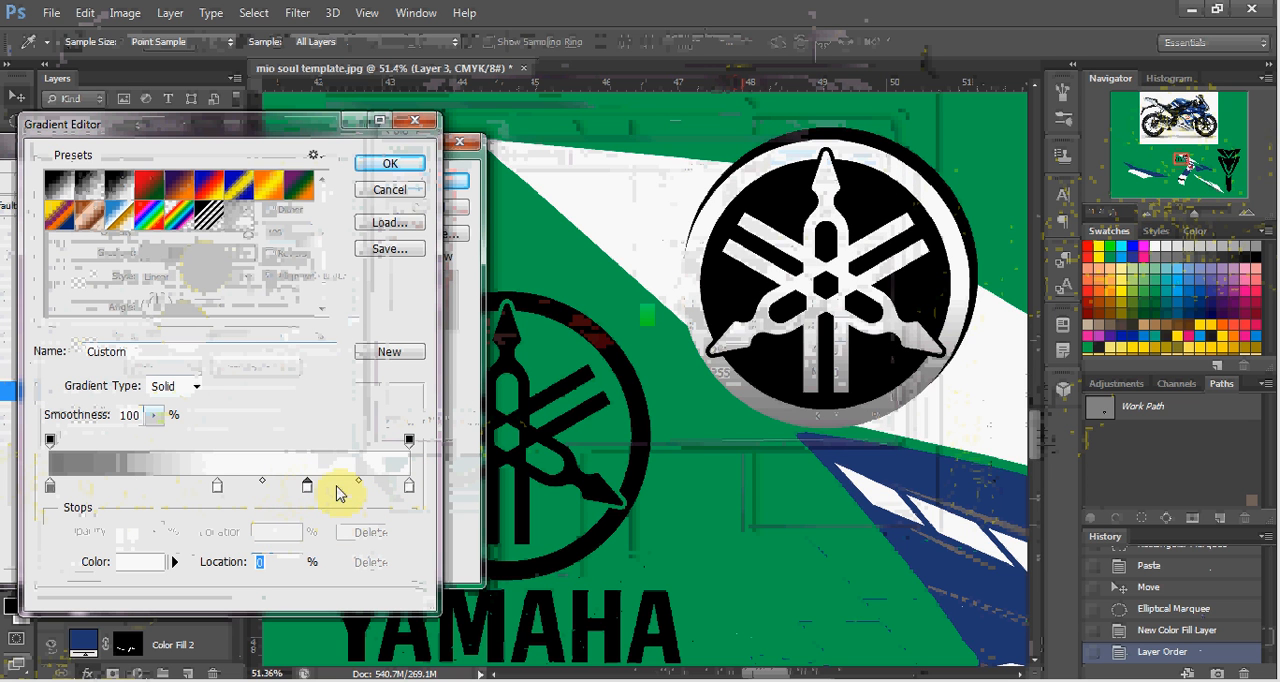
Change the added color stop near the right end of the emblem's gradient to gray (898989).
double_click(307, 487)
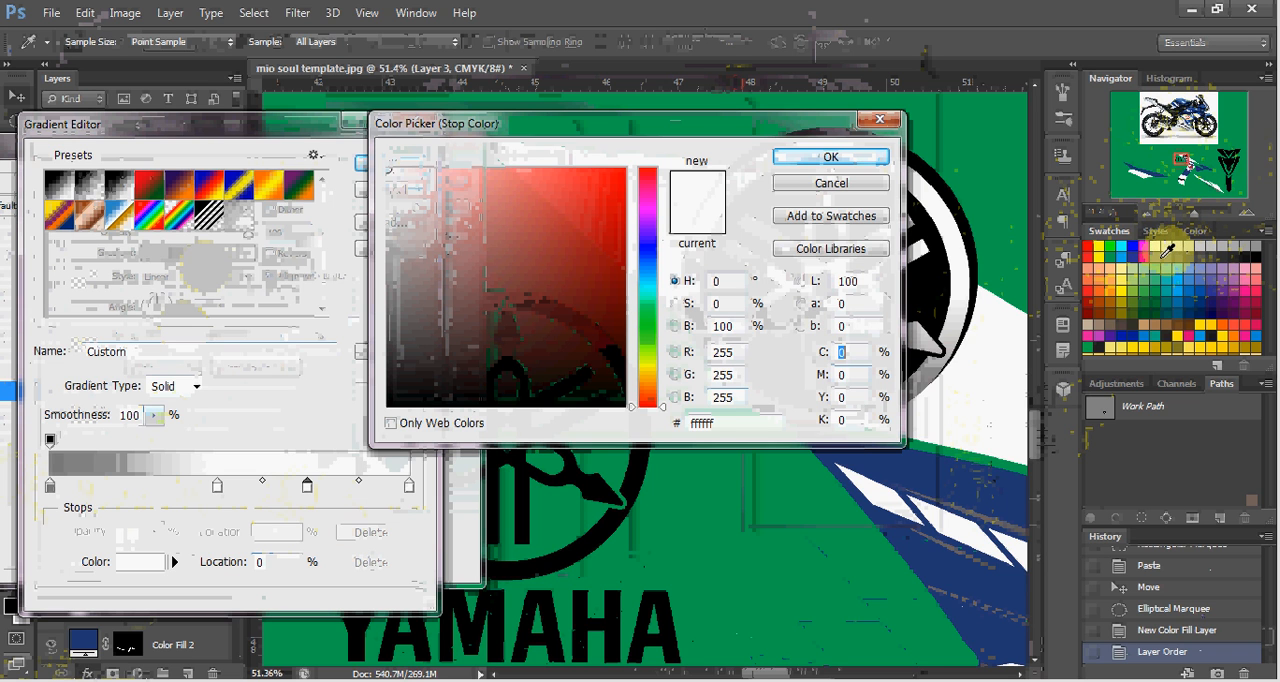
click(1155, 255)
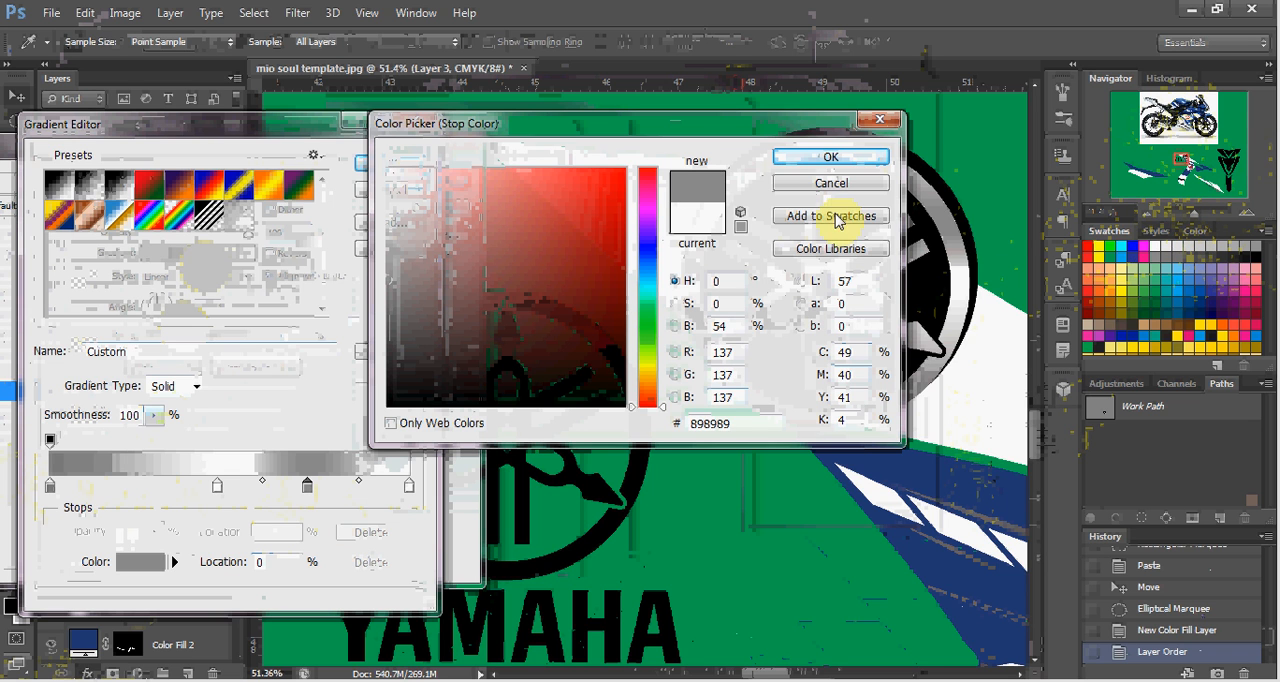
click(836, 162)
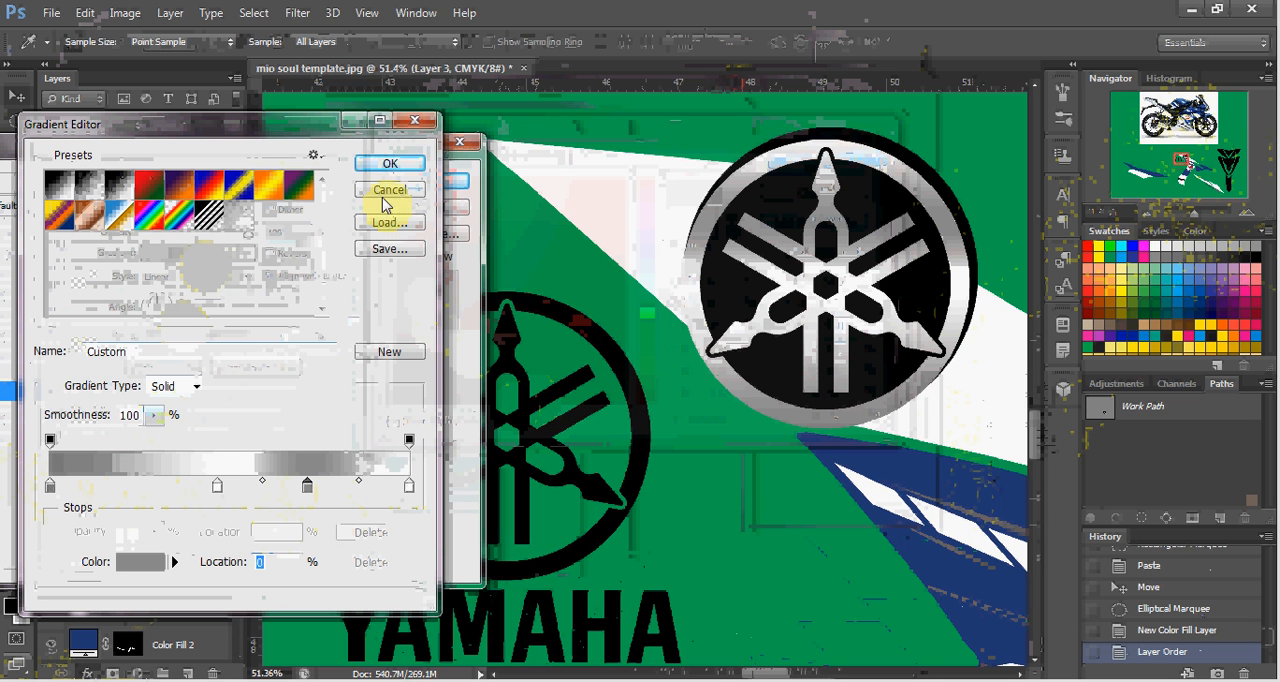
Accept the edited gradient, set the emblem's Gradient Overlay angle to 45°, and apply the layer style.
click(389, 166)
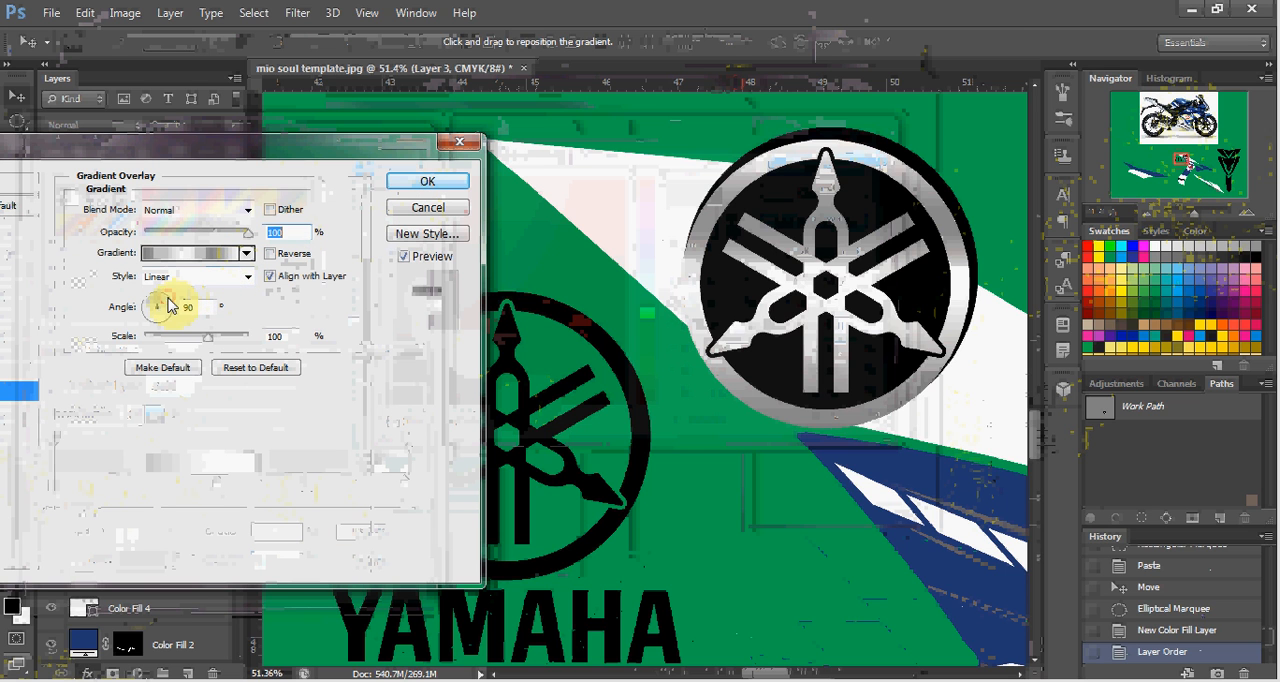
drag(168, 306, 171, 297)
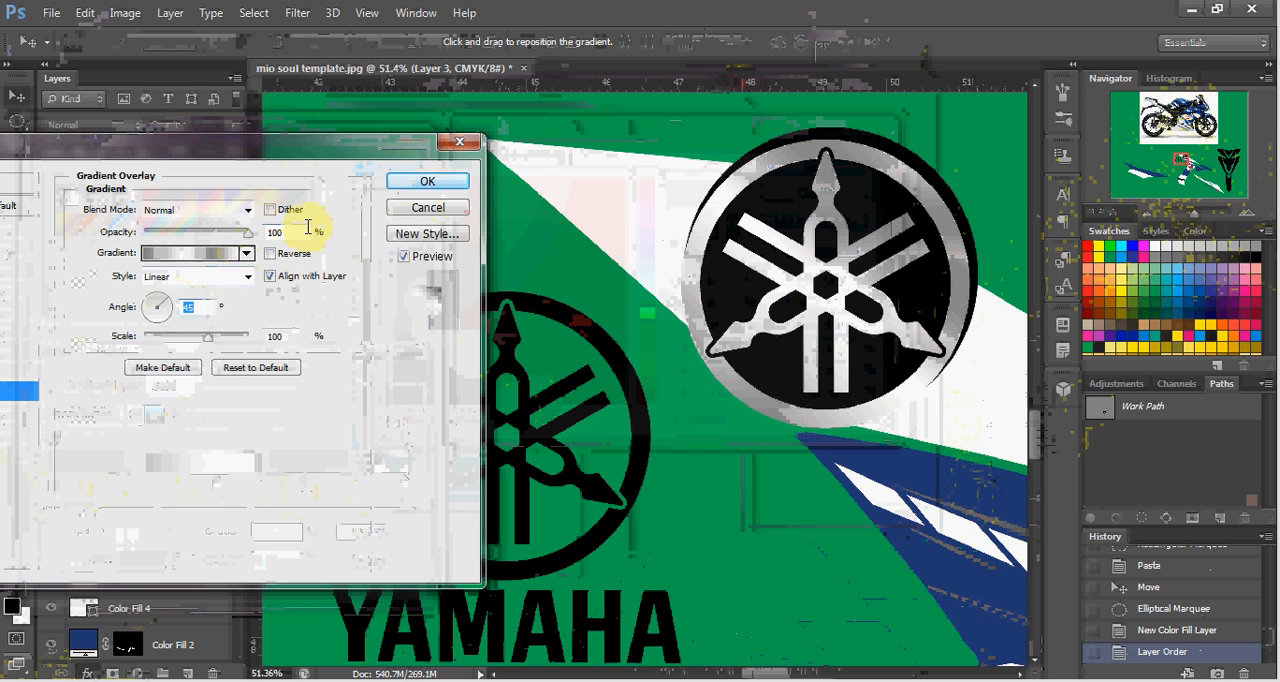
click(417, 181)
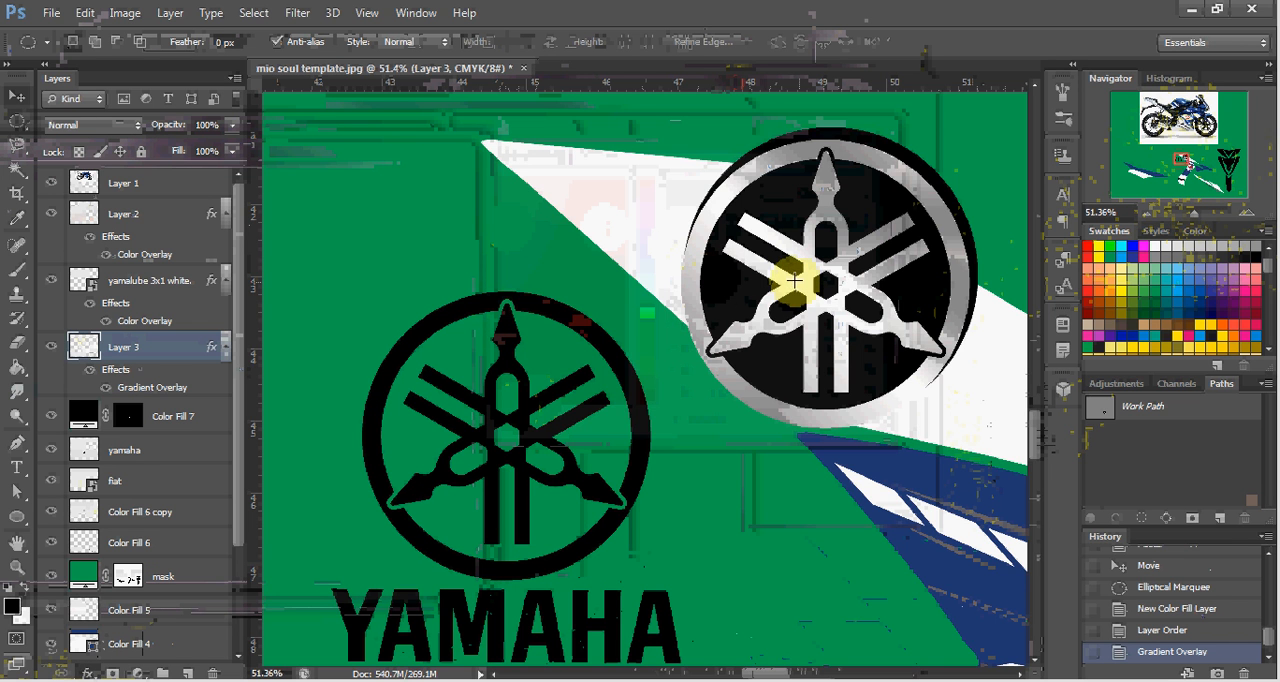
Nudge the metallic emblem's layer up and to the right until it is centered over its black circle.
key(v)
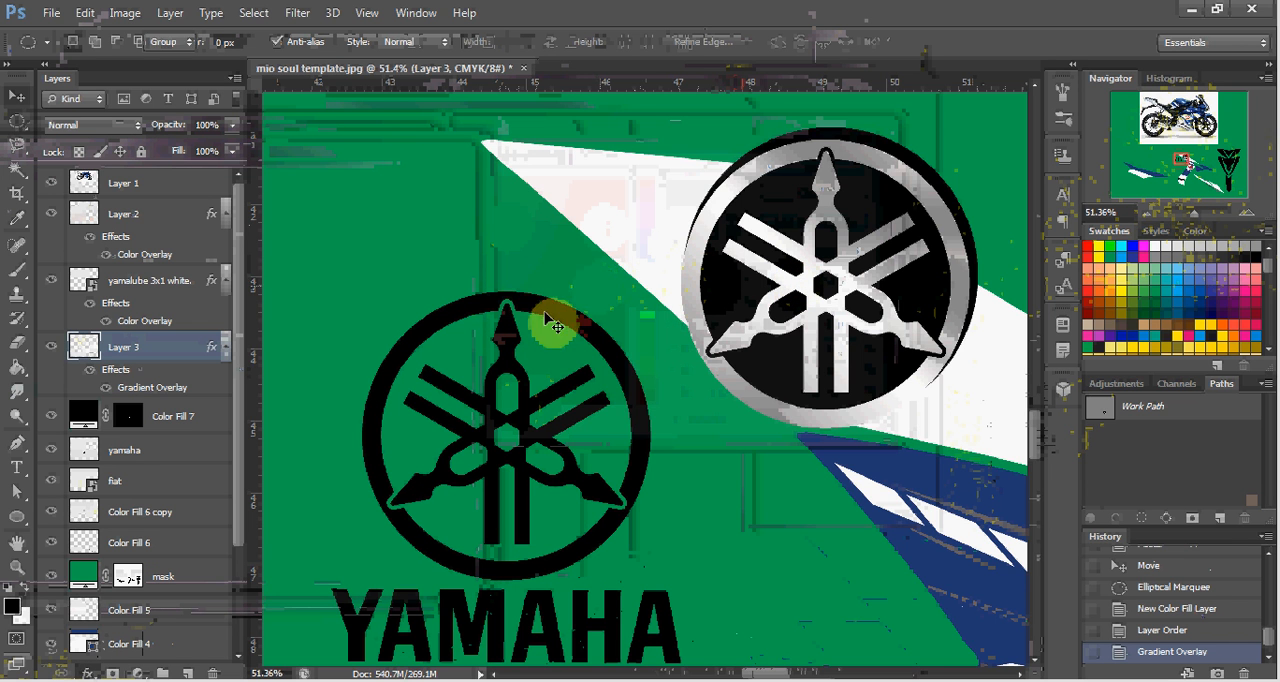
shift+click(178, 416)
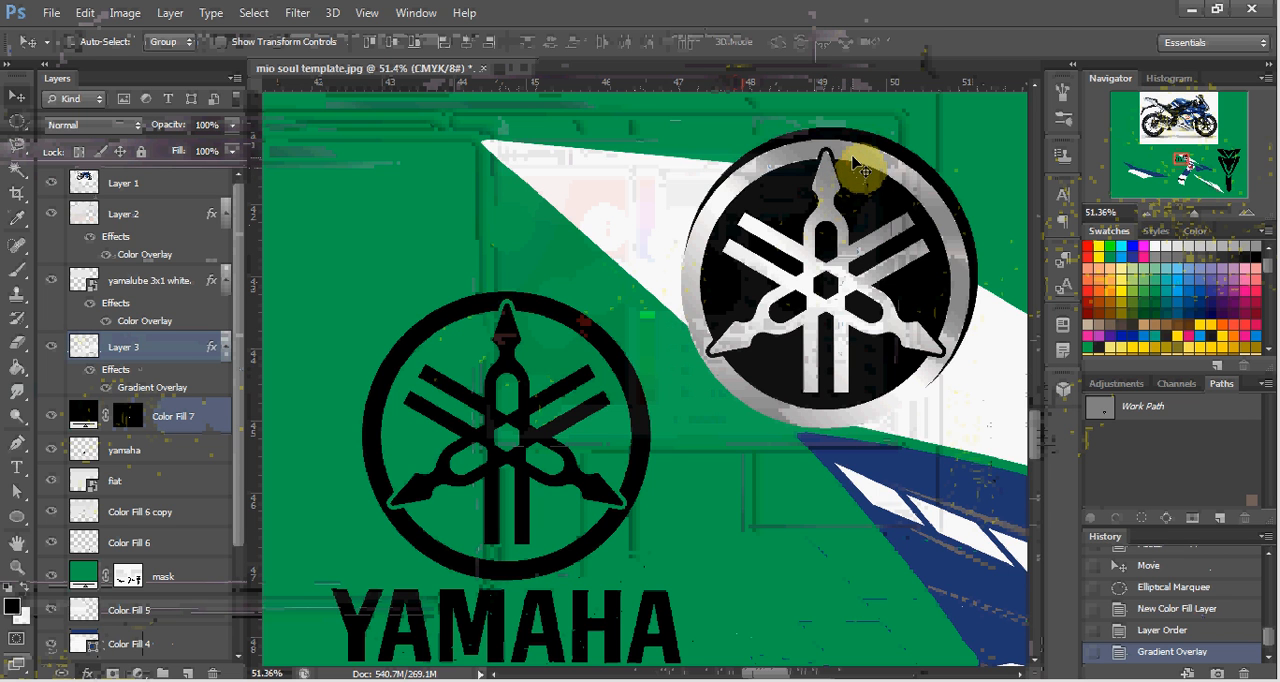
click(688, 188)
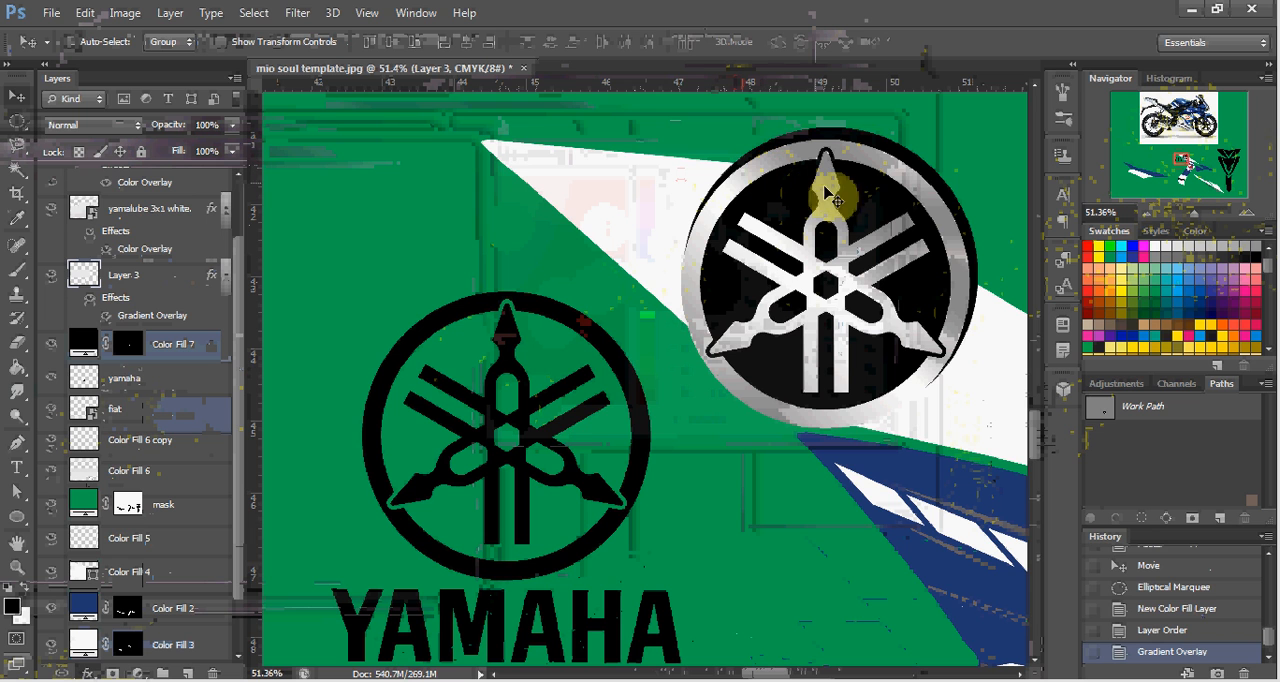
key(Up)
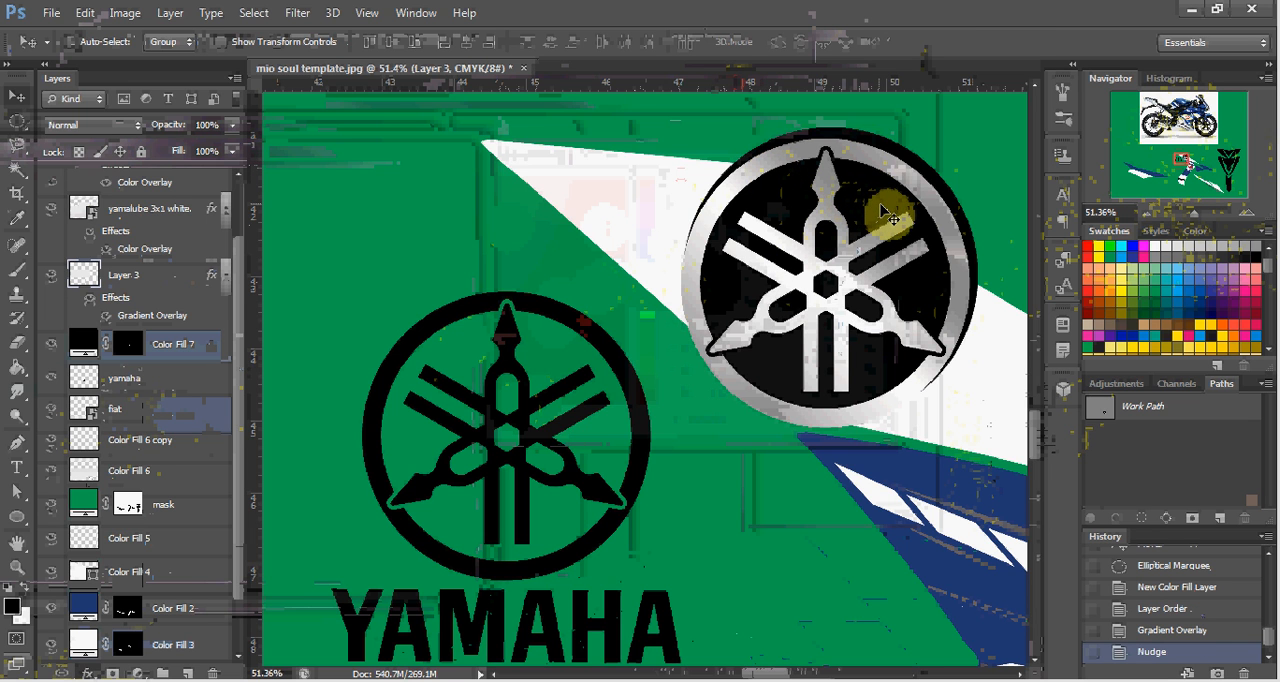
key(Up)
key(Up)
key(Up)
key(Up)
key(Up)
key(Up)
key(Up)
key(Up)
key(Up)
key(Up)
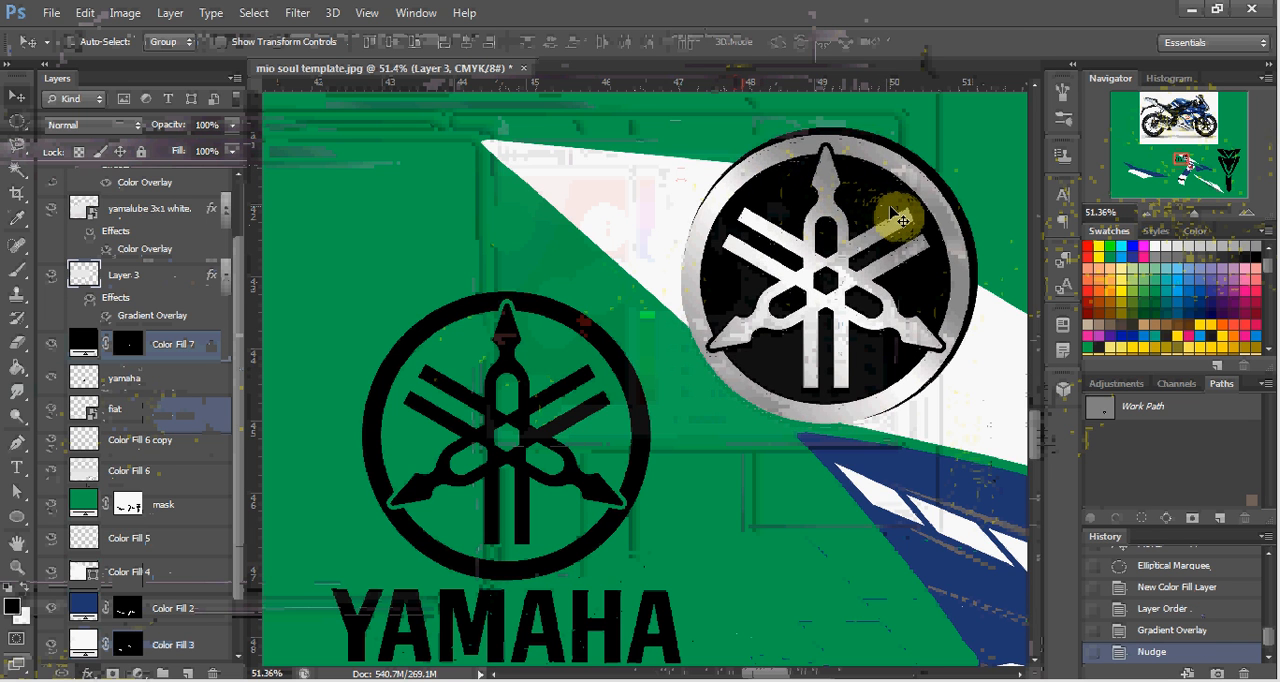
key(Right)
key(Right)
key(Right)
key(Right)
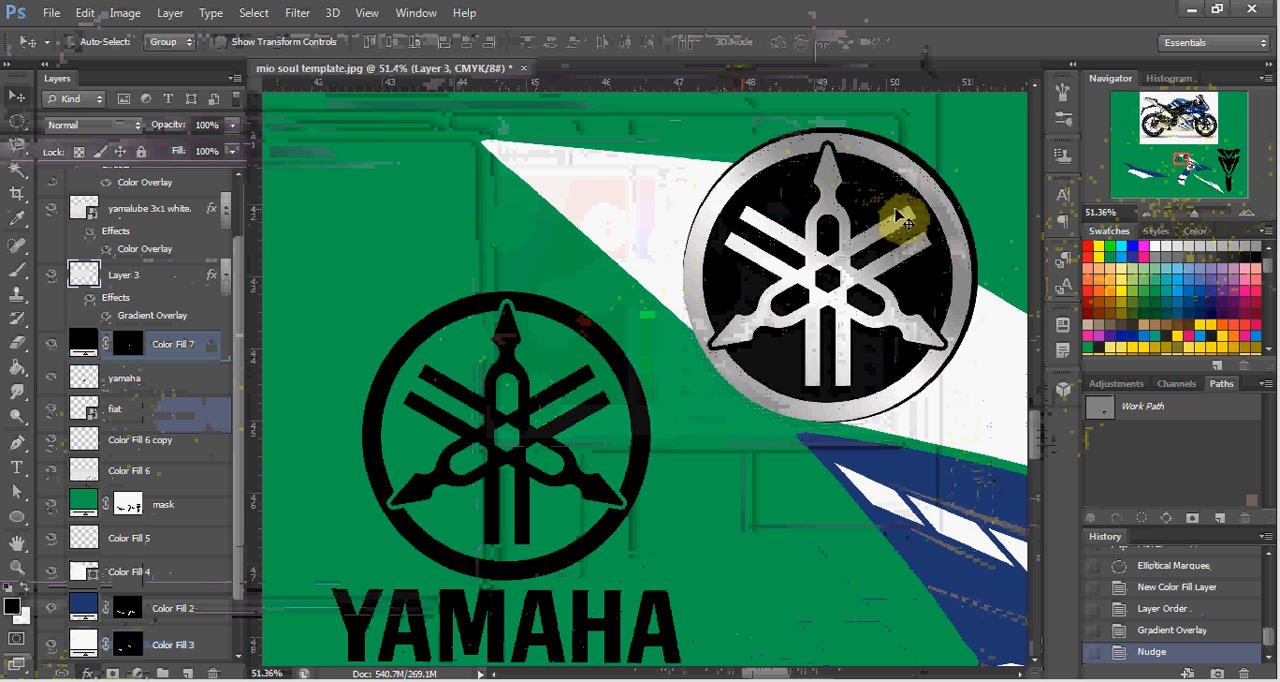
key(Up)
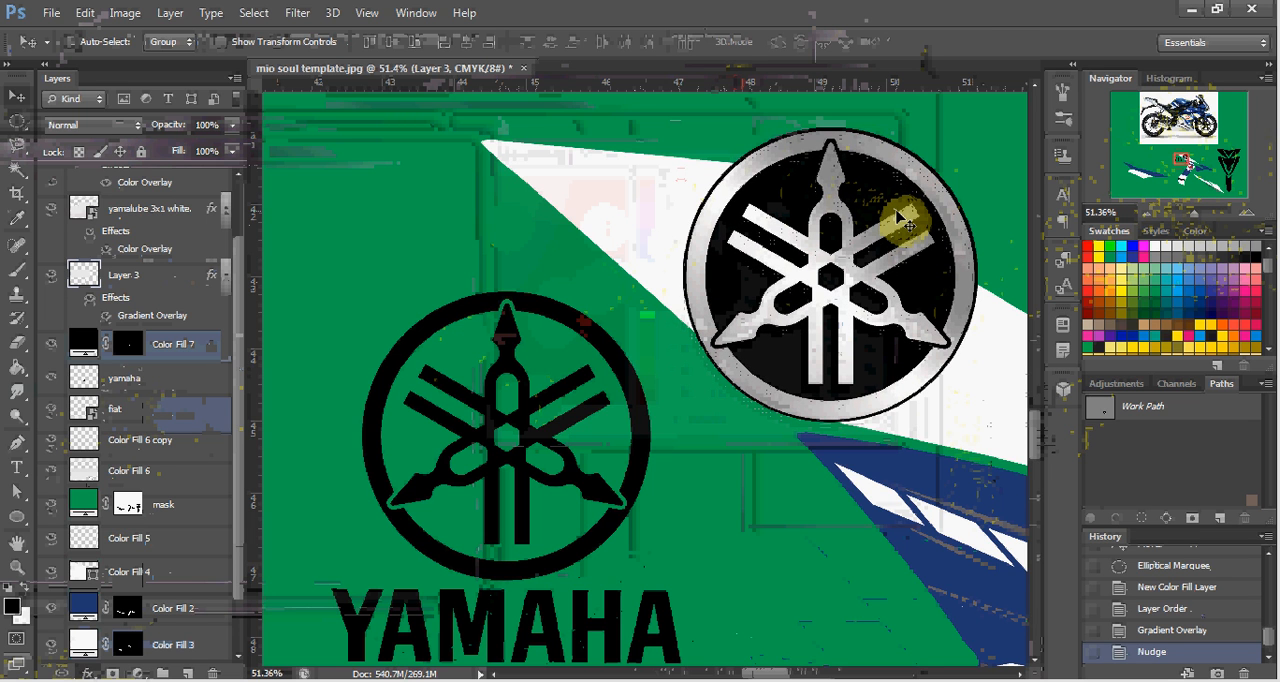
key(Down)
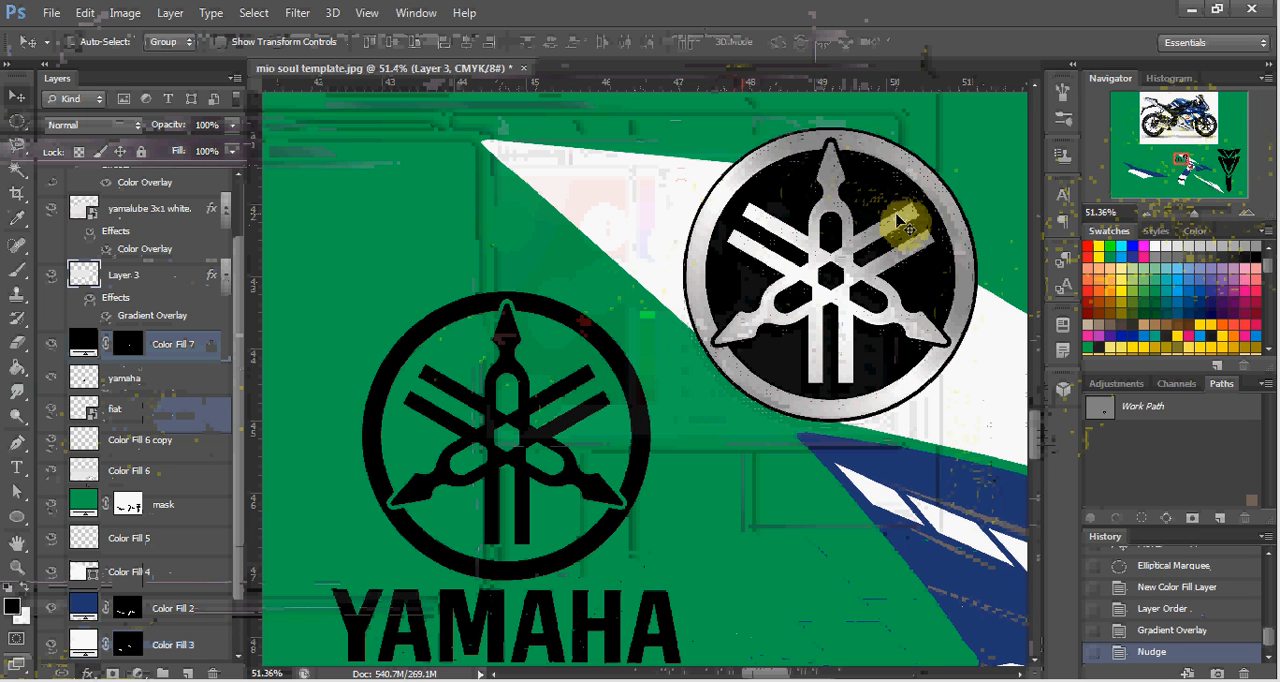
key(Down)
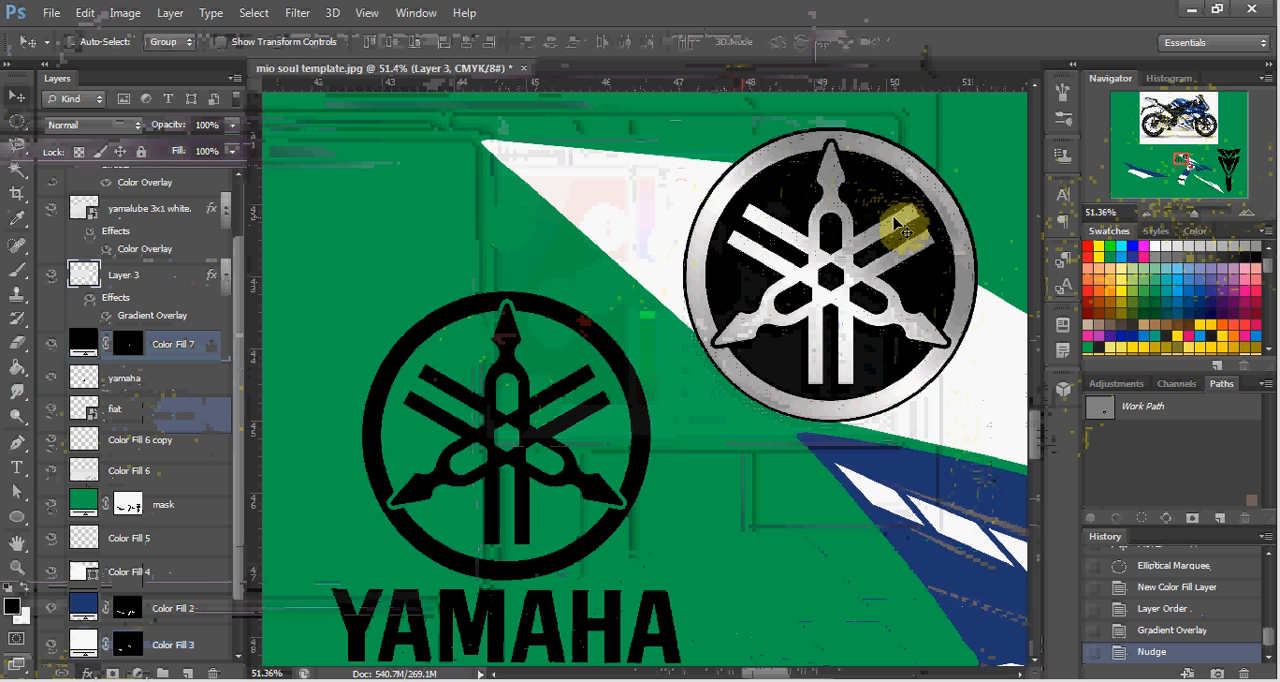
key(Down)
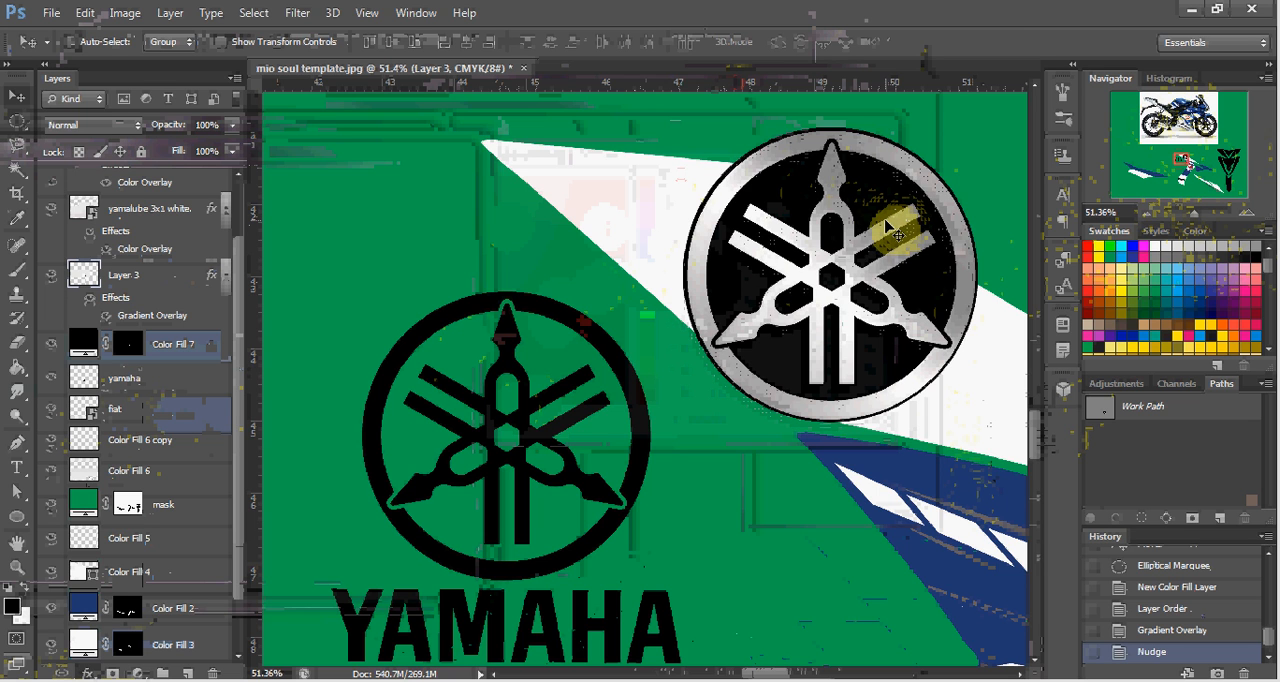
key(Left)
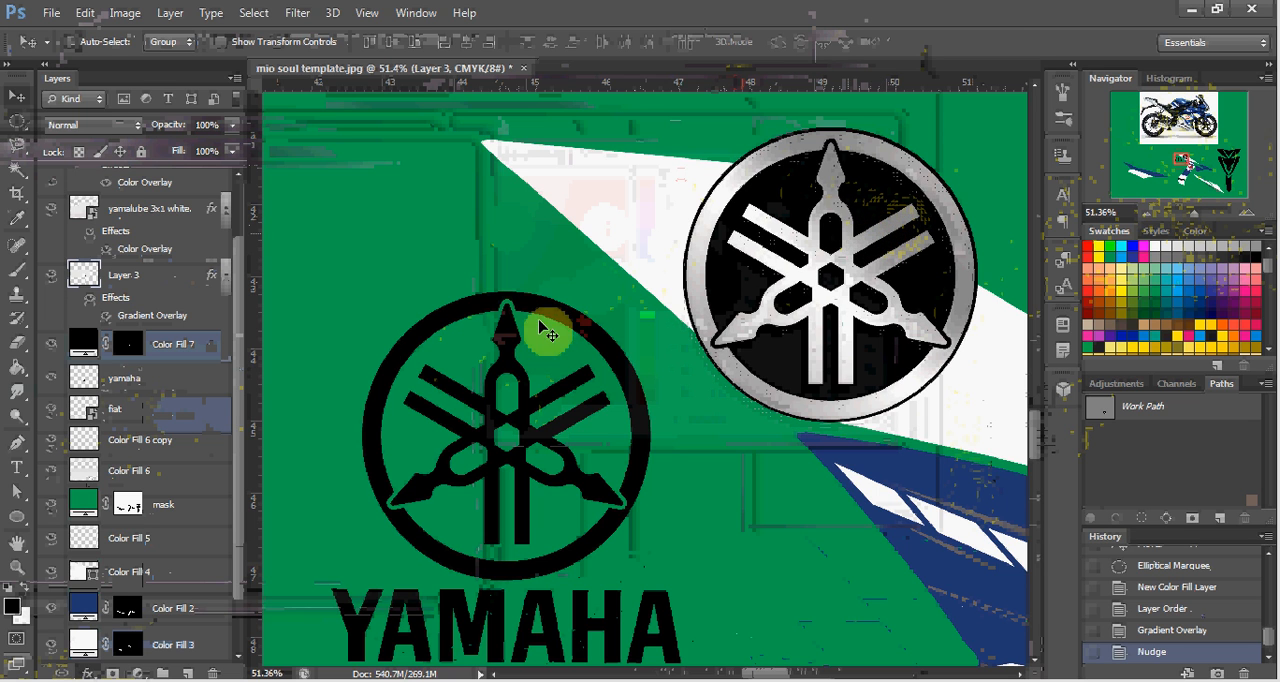
Merge the metallic emblem with its black circle layer and scale it to about 48% on the white upper decal panel.
click(200, 344)
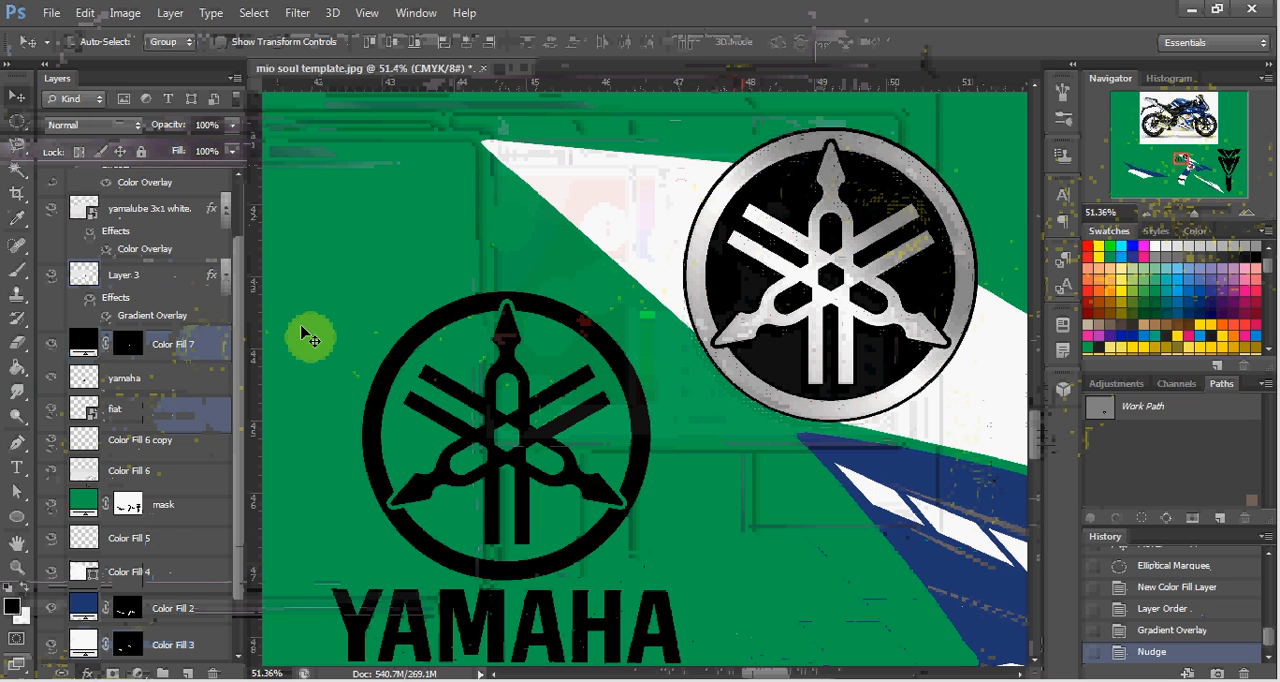
key(ctrl+e)
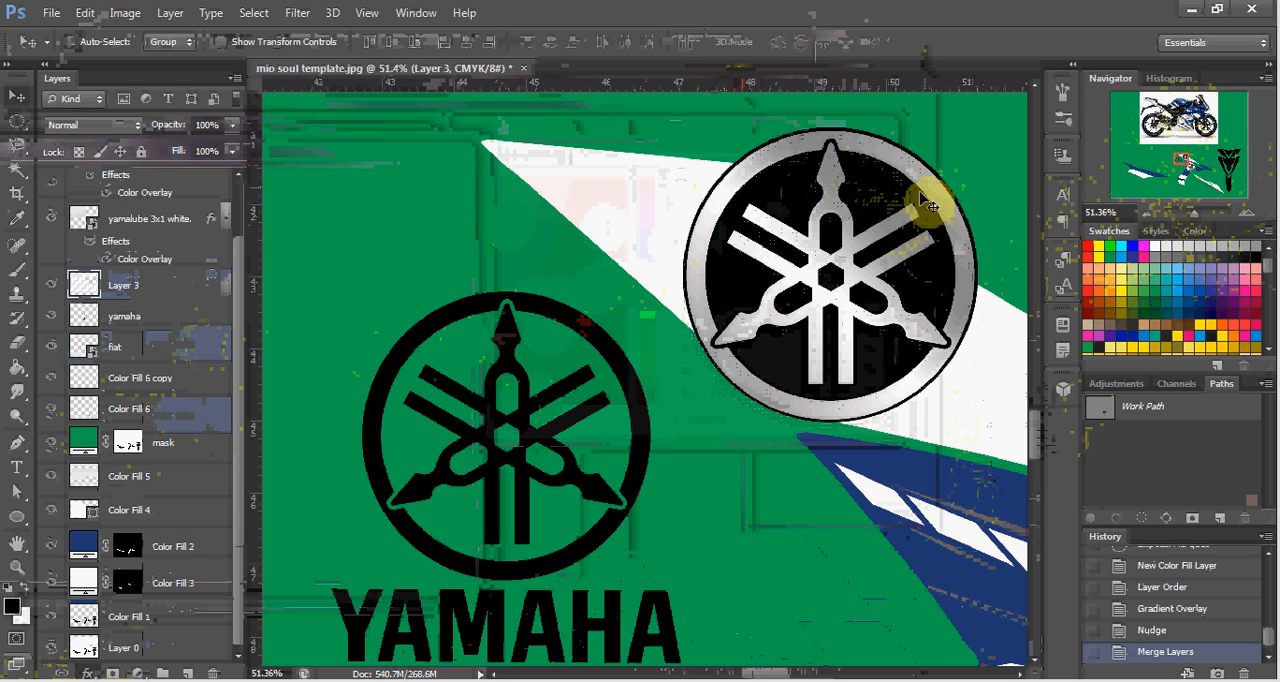
key(ctrl+t)
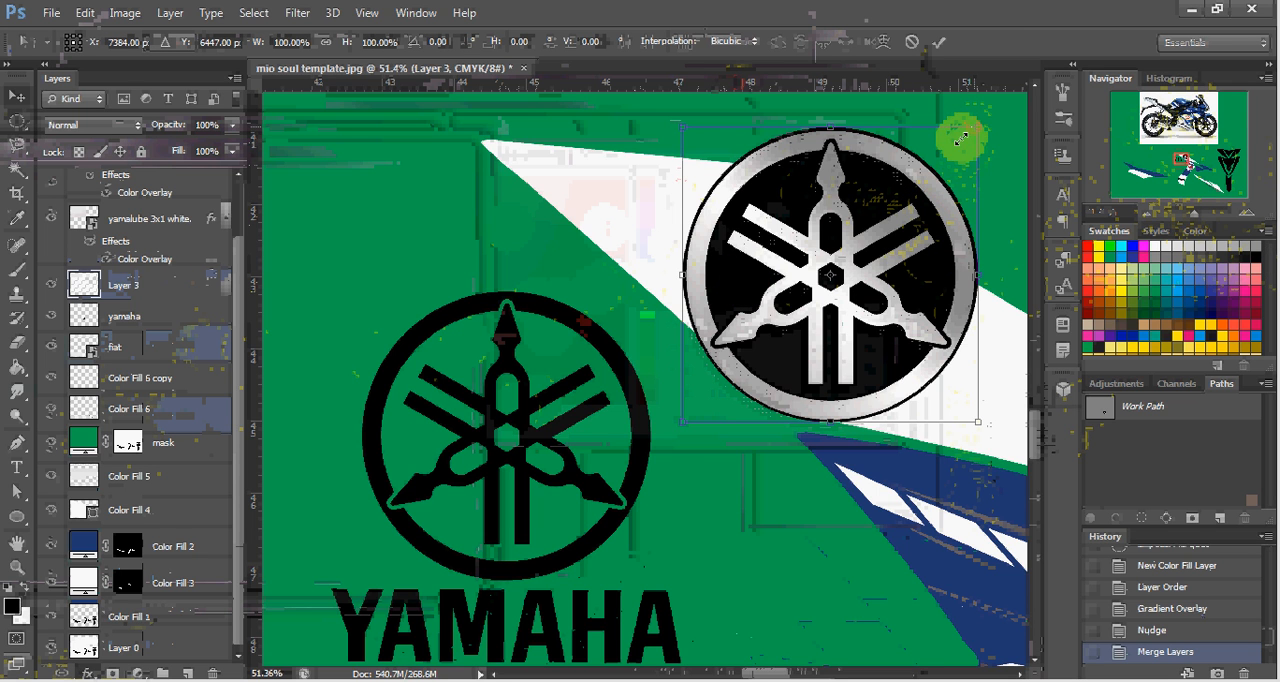
drag(960, 131, 810, 272)
drag(785, 328, 781, 258)
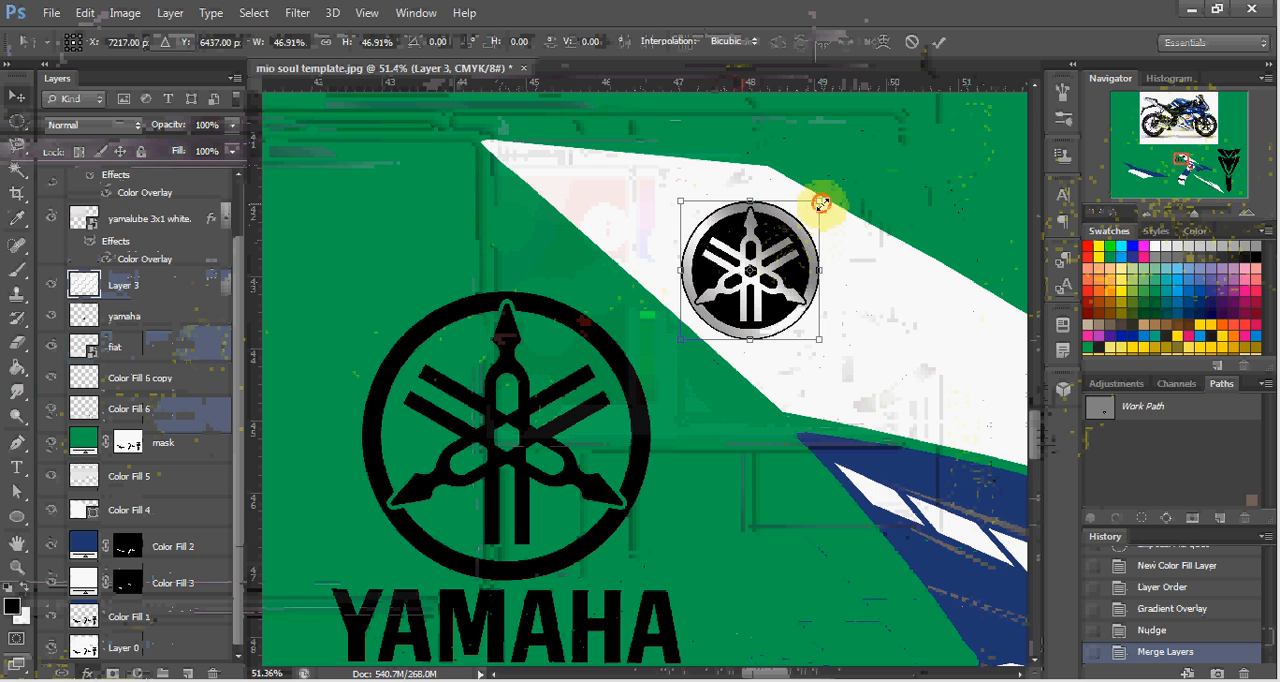
drag(820, 204, 823, 199)
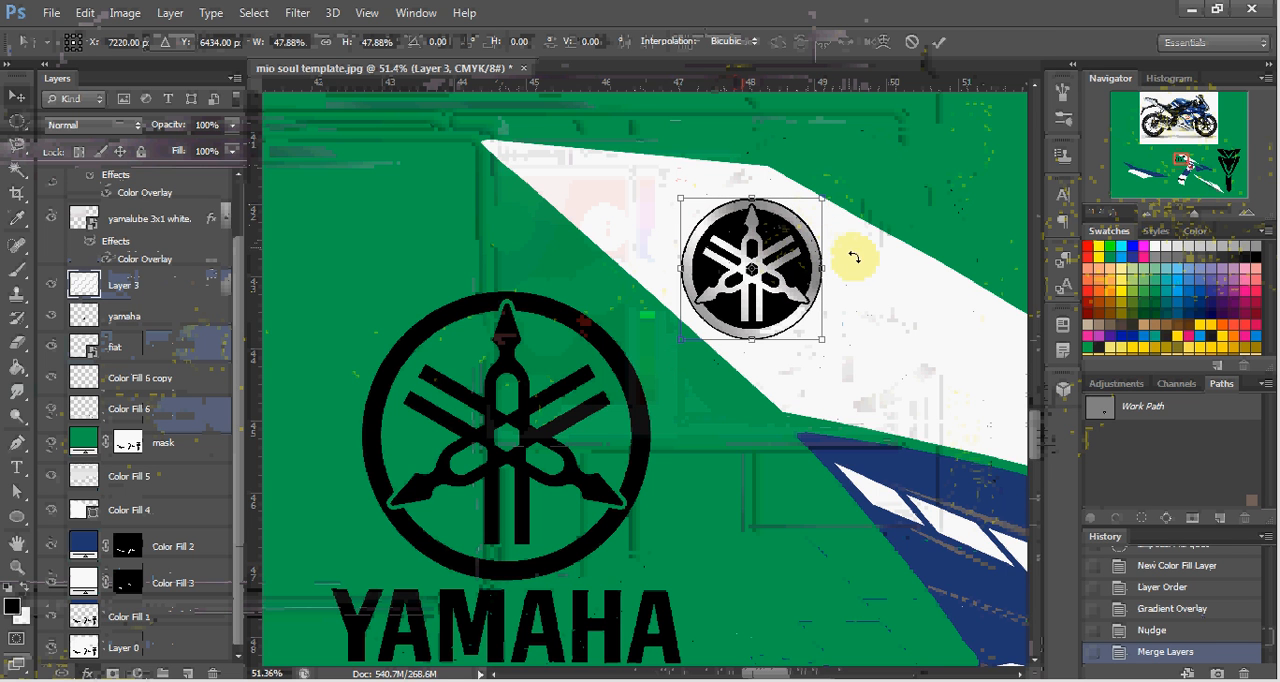
key(Return)
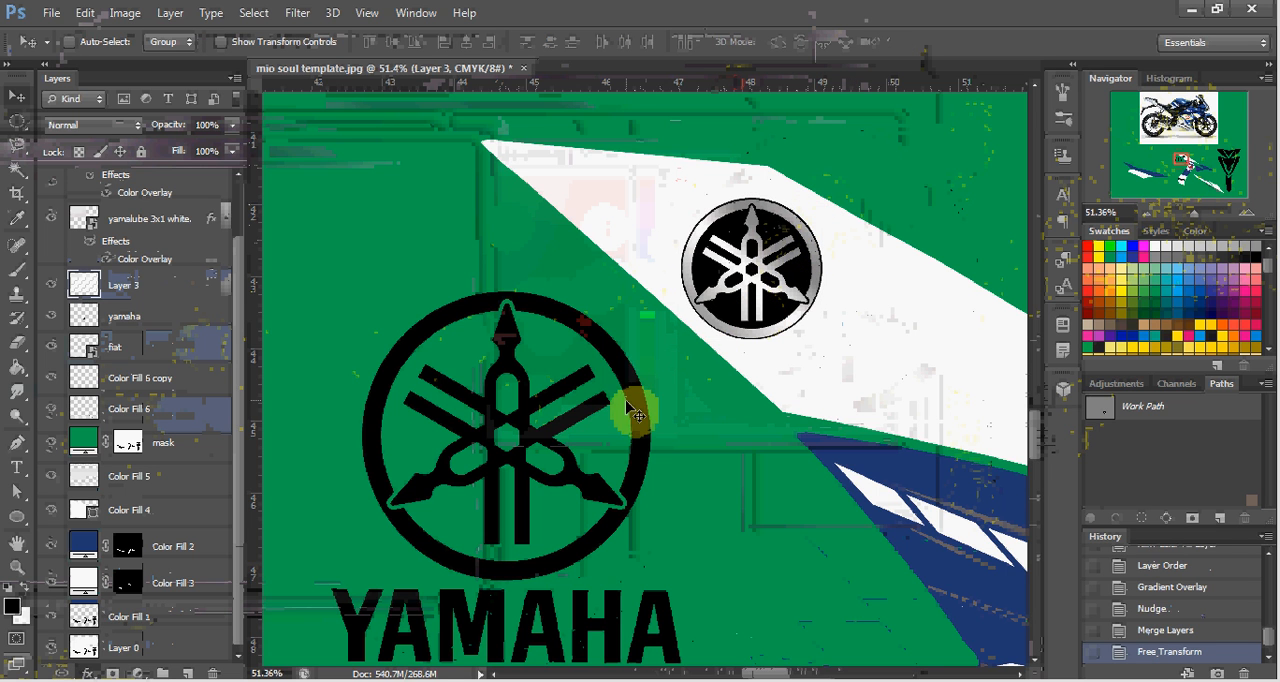
Examine the whole decal template against the motorcycle photo to compare their logos.
scroll(656, 390, down, 4)
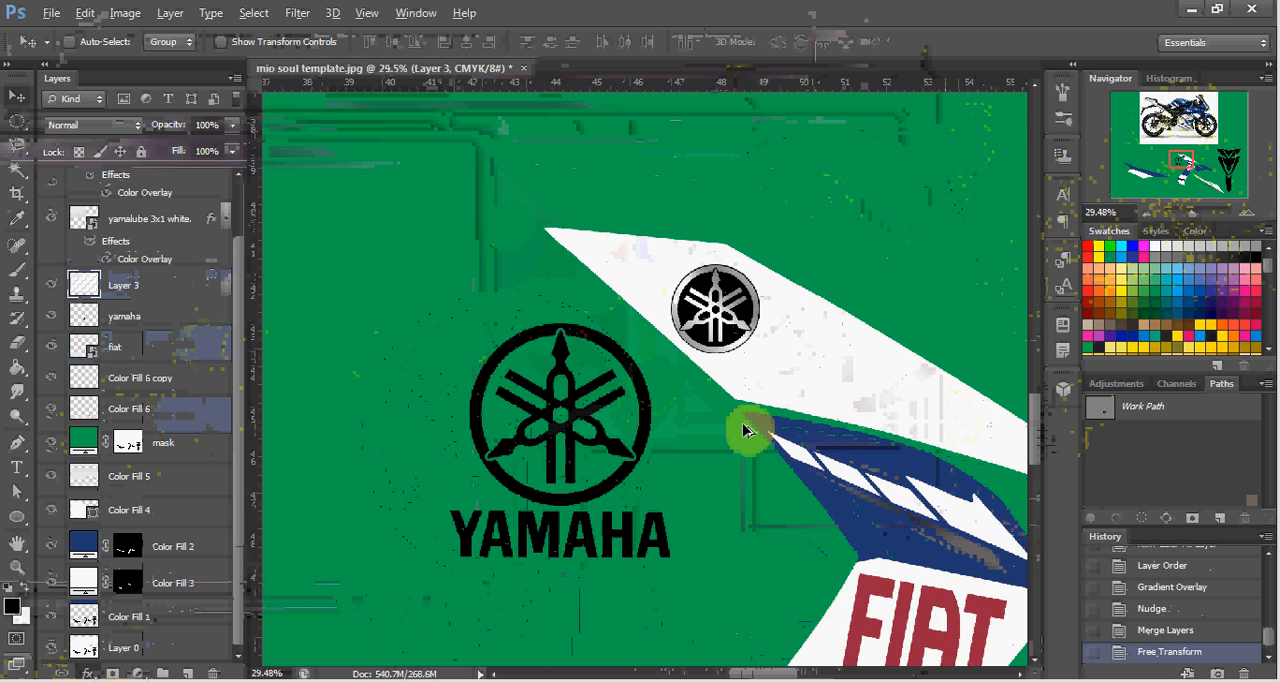
scroll(740, 440, down, 1)
scroll(766, 449, down, 2)
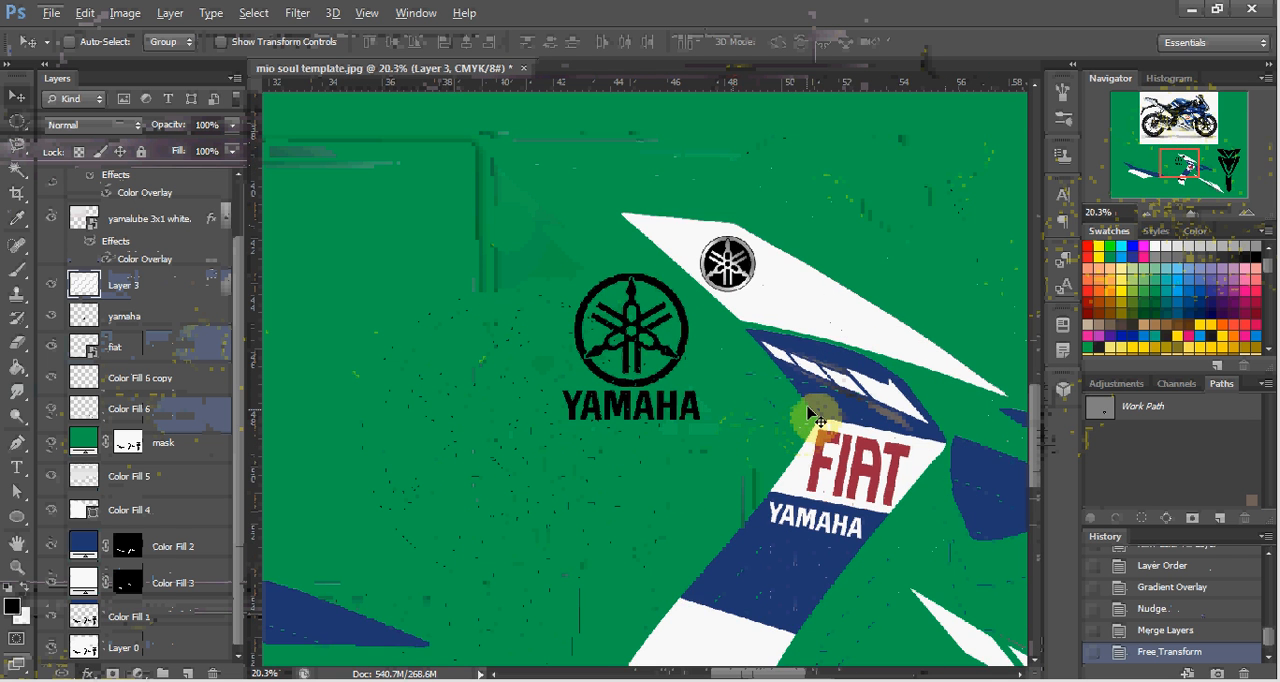
scroll(815, 410, down, 1)
scroll(815, 410, down, 3)
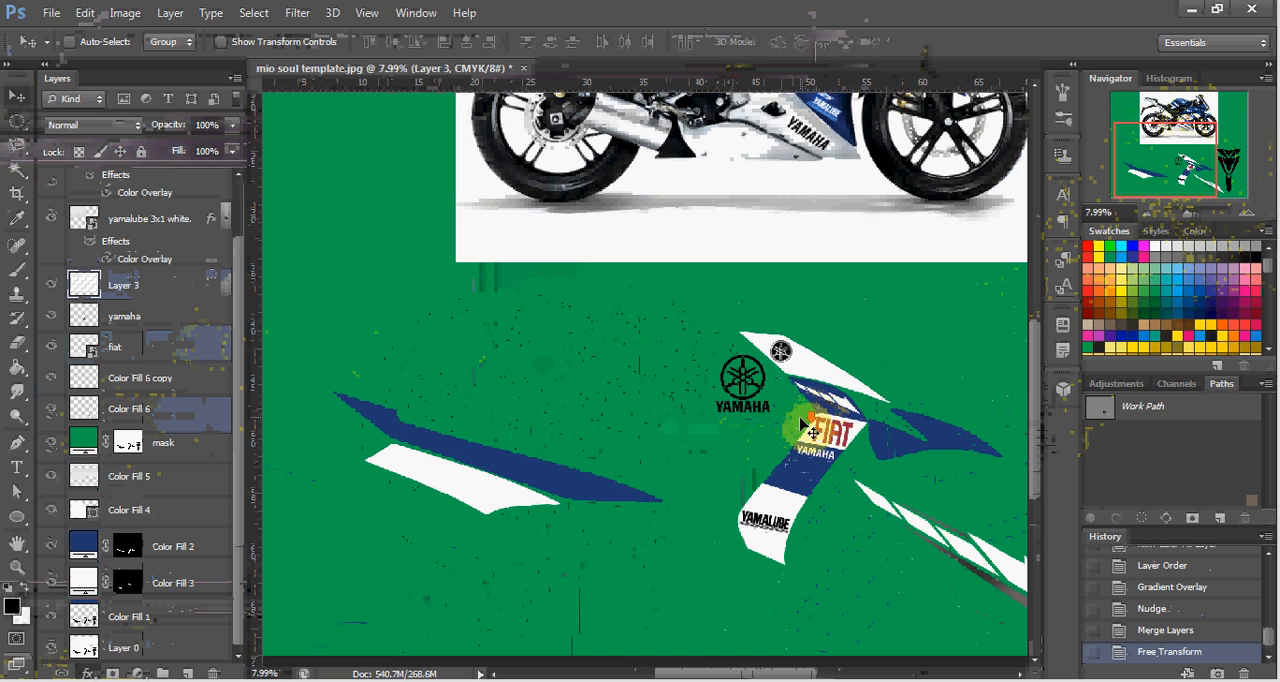
scroll(810, 420, down, 2)
scroll(820, 390, left, 2)
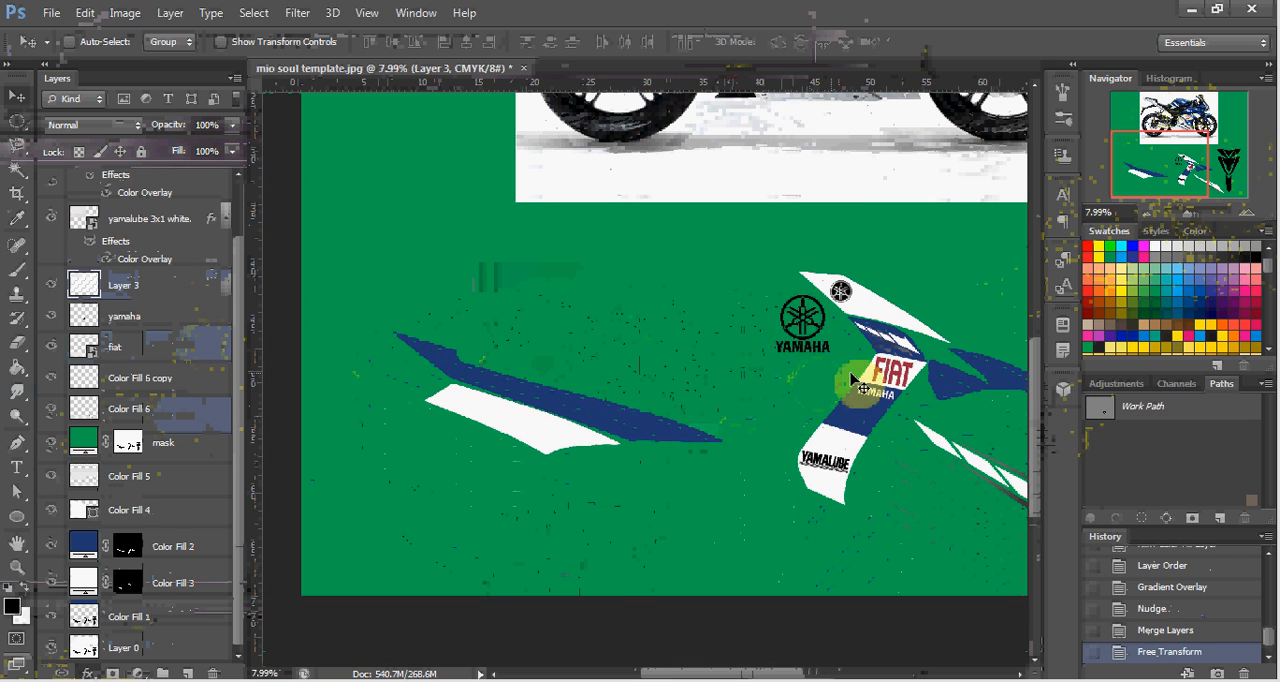
scroll(855, 383, up, 5)
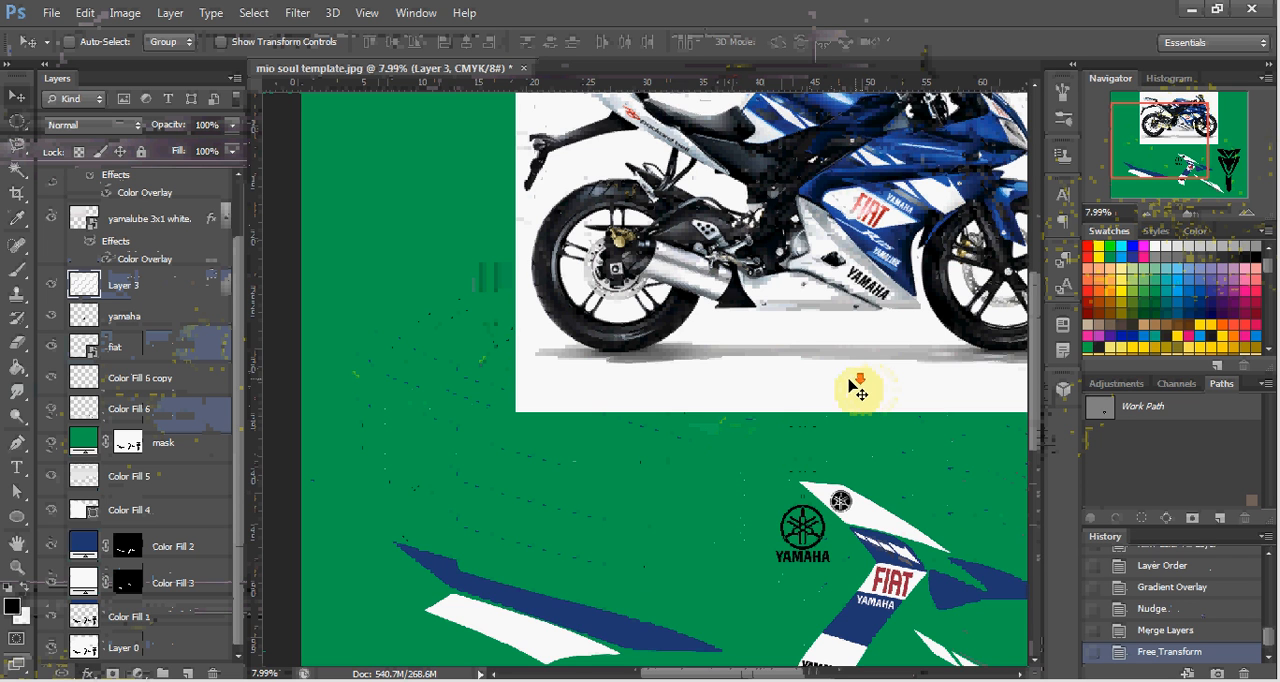
scroll(858, 390, down, 2)
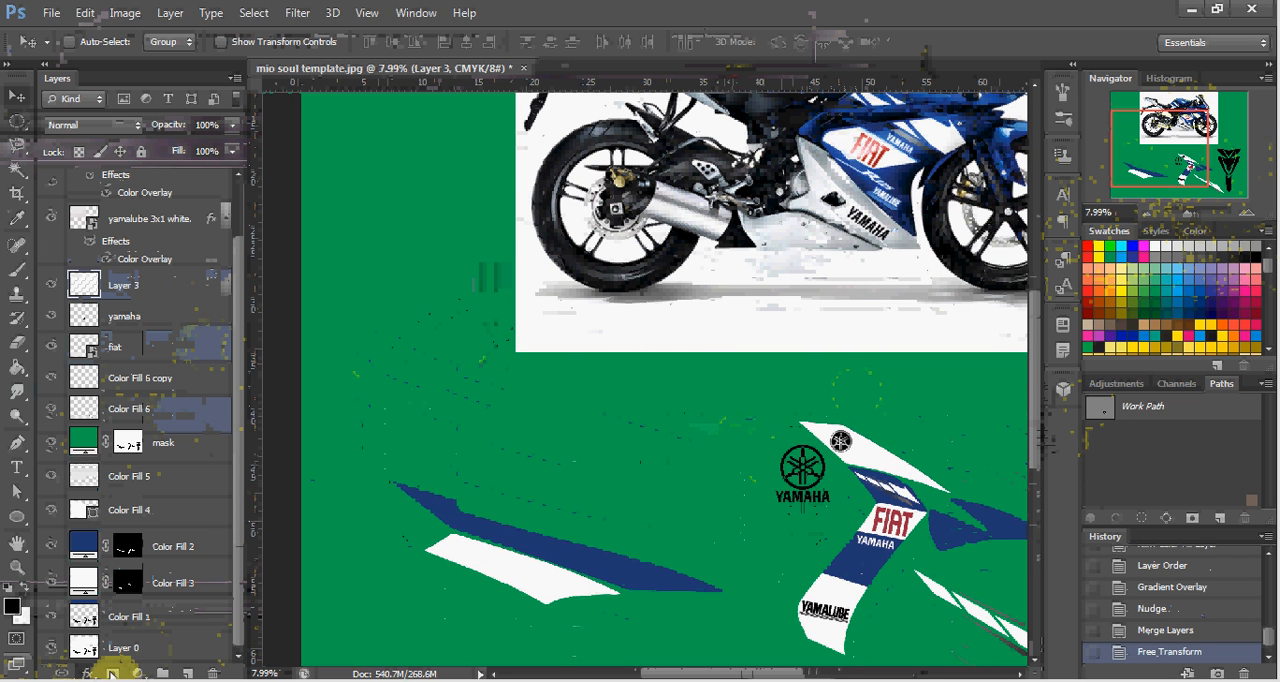
Place 482px-Packard_Bell_2009_logo.svg from the packard bell search results into the template, enlarged to about 363% just below the motorcycle's wheels.
mouse_move(205, 680)
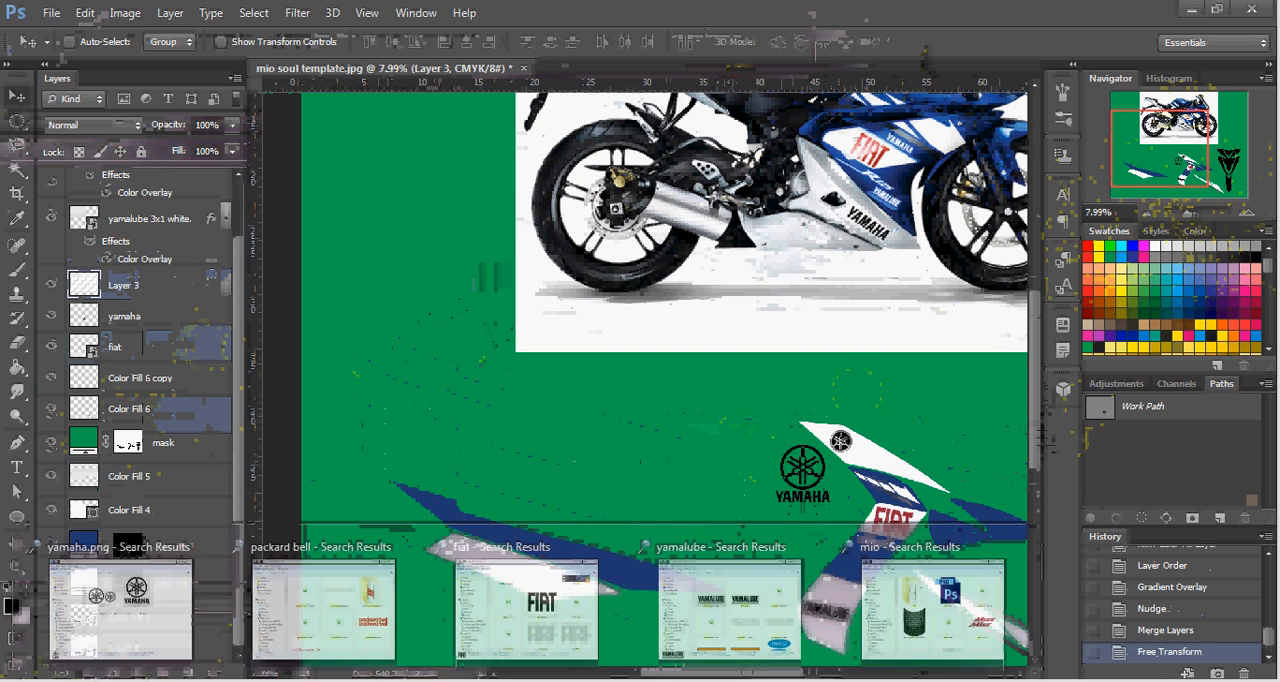
click(365, 582)
click(728, 422)
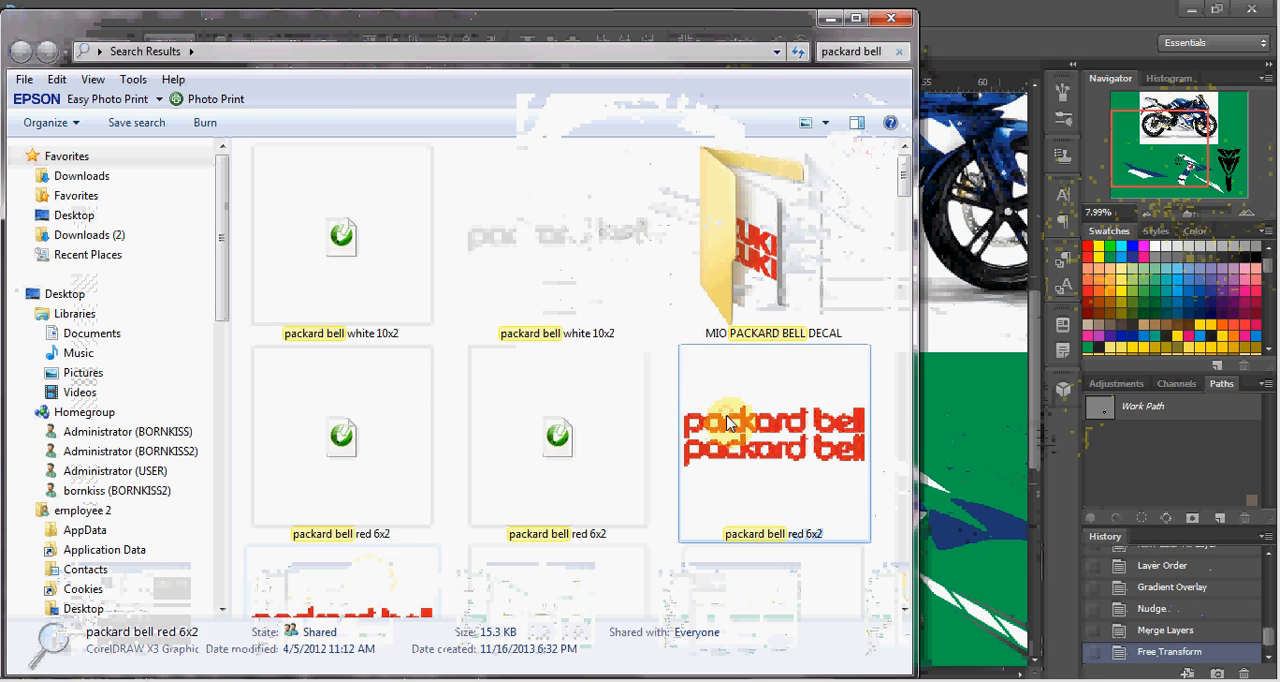
scroll(640, 422, down, 5)
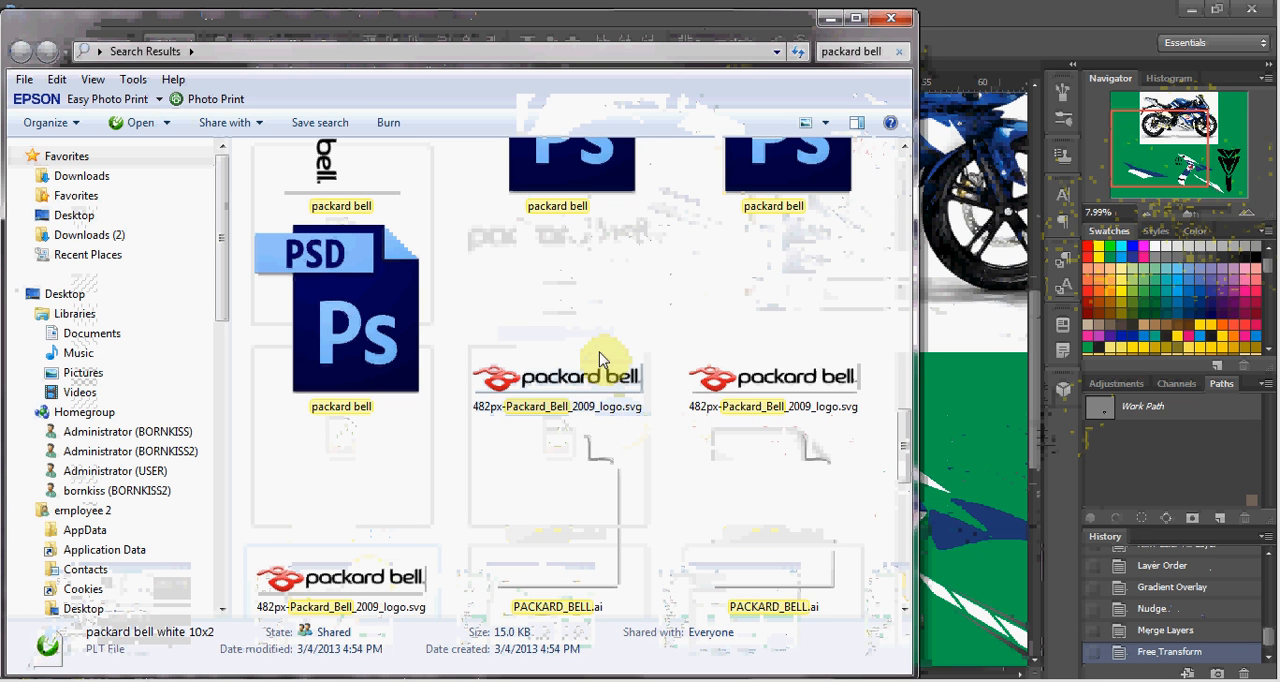
drag(600, 358, 973, 329)
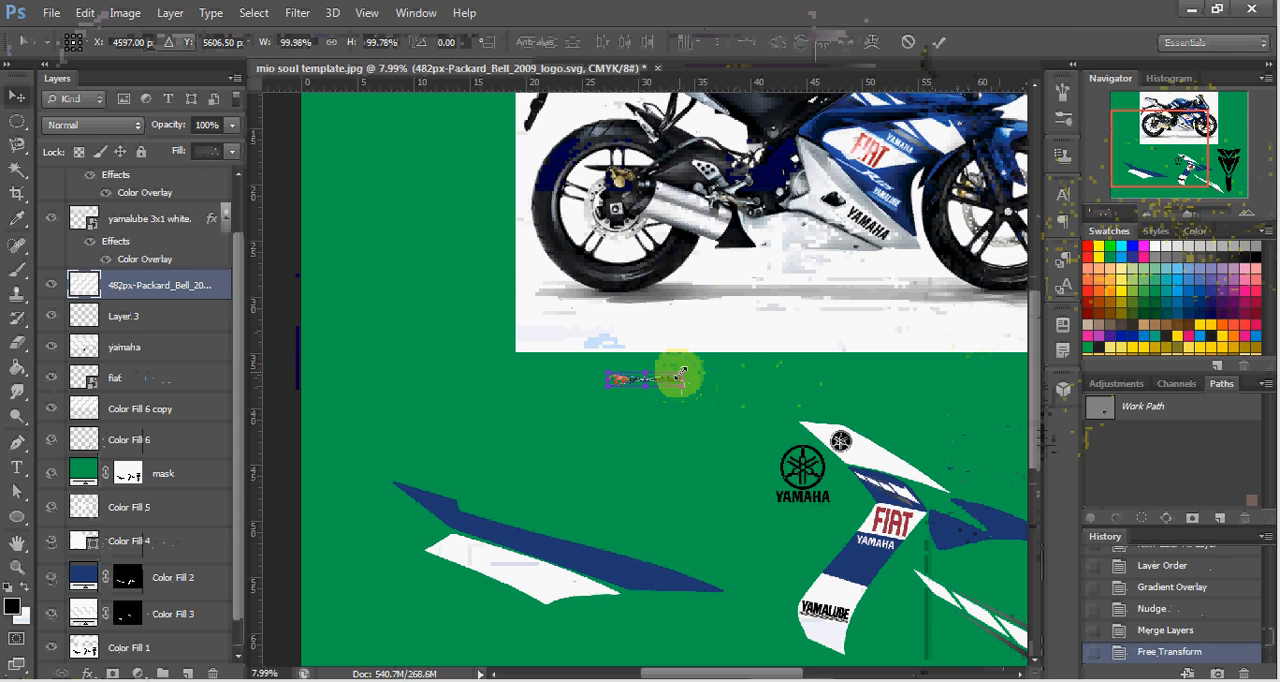
drag(686, 374, 877, 315)
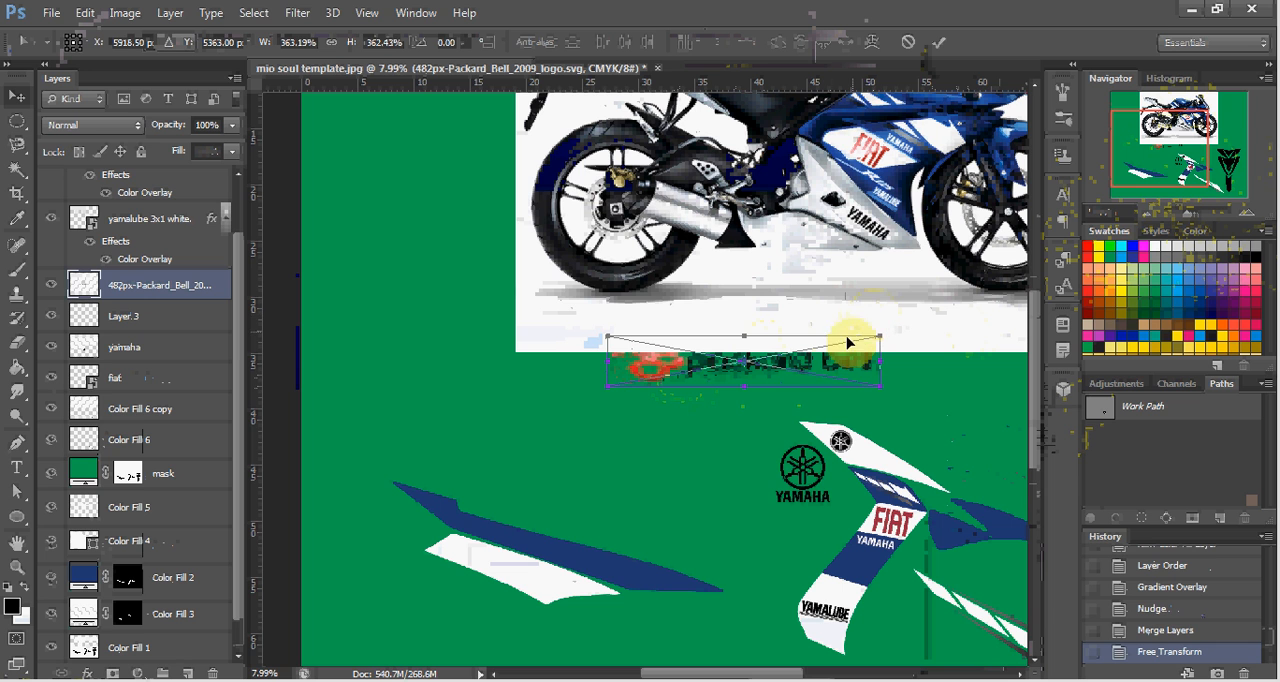
key(Return)
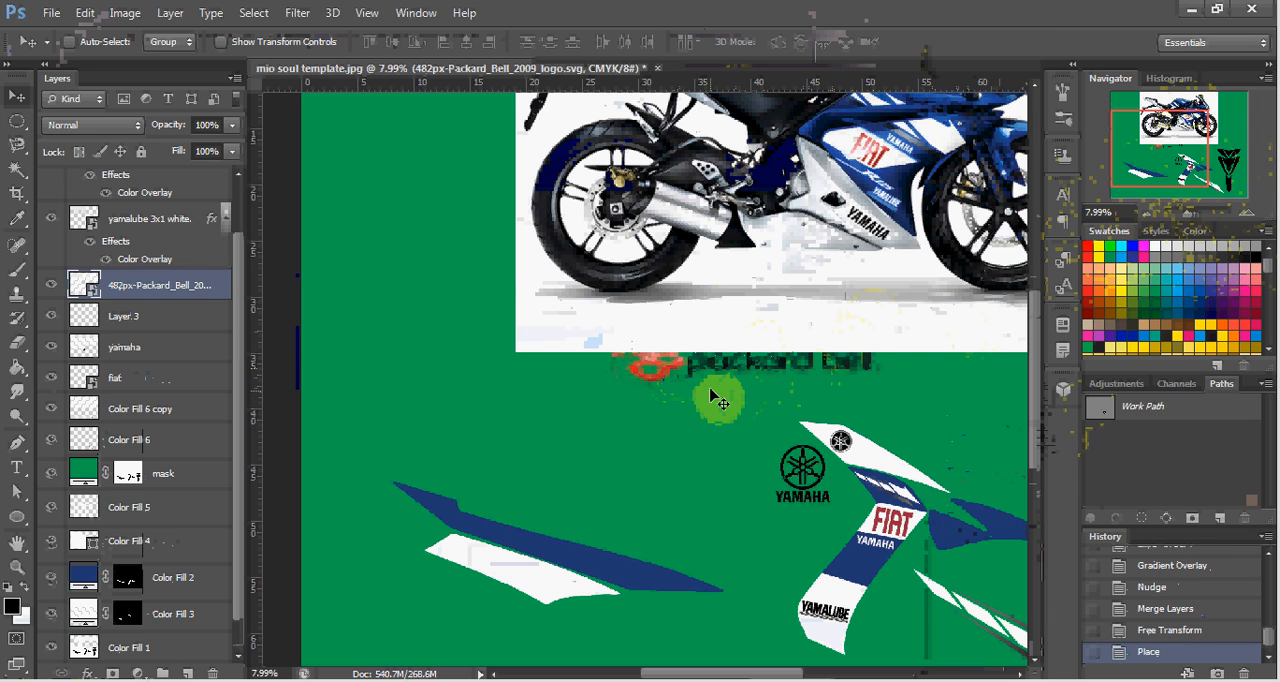
Scale the Packard Bell logo to about 207%, rotate it about 21.7°, and move it onto the left decal's white panel.
drag(740, 378, 565, 558)
scroll(726, 412, up, 3)
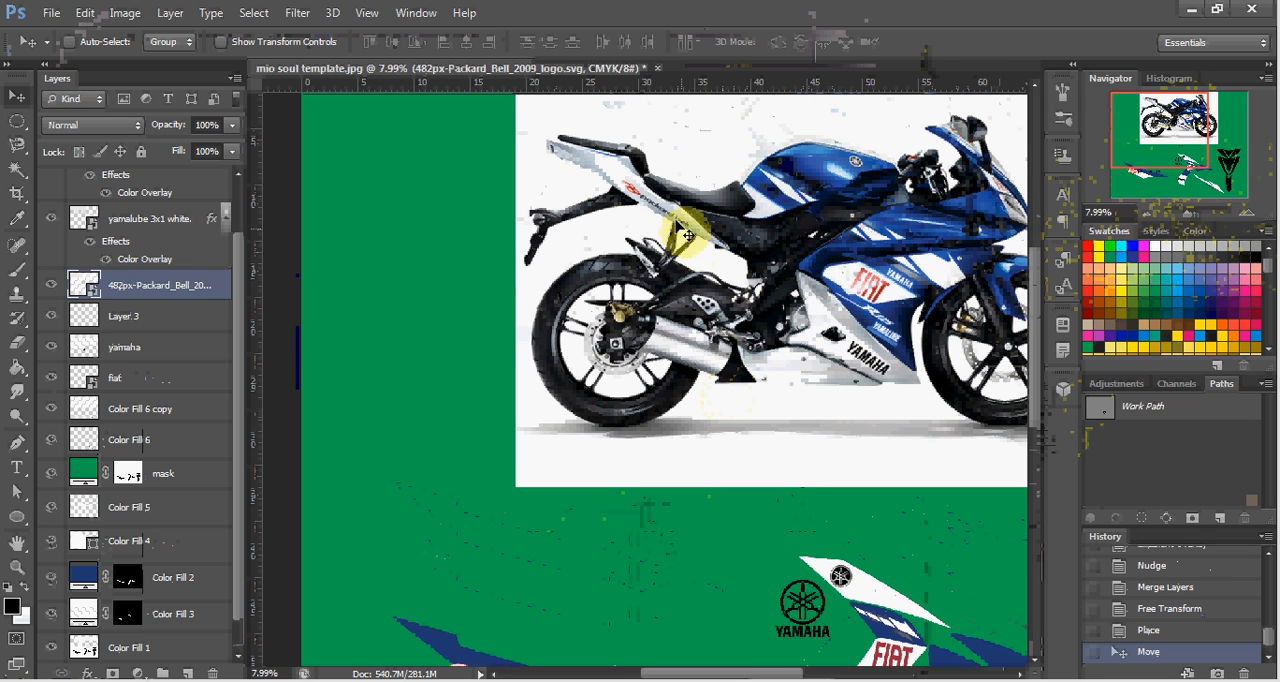
scroll(666, 218, up, 4)
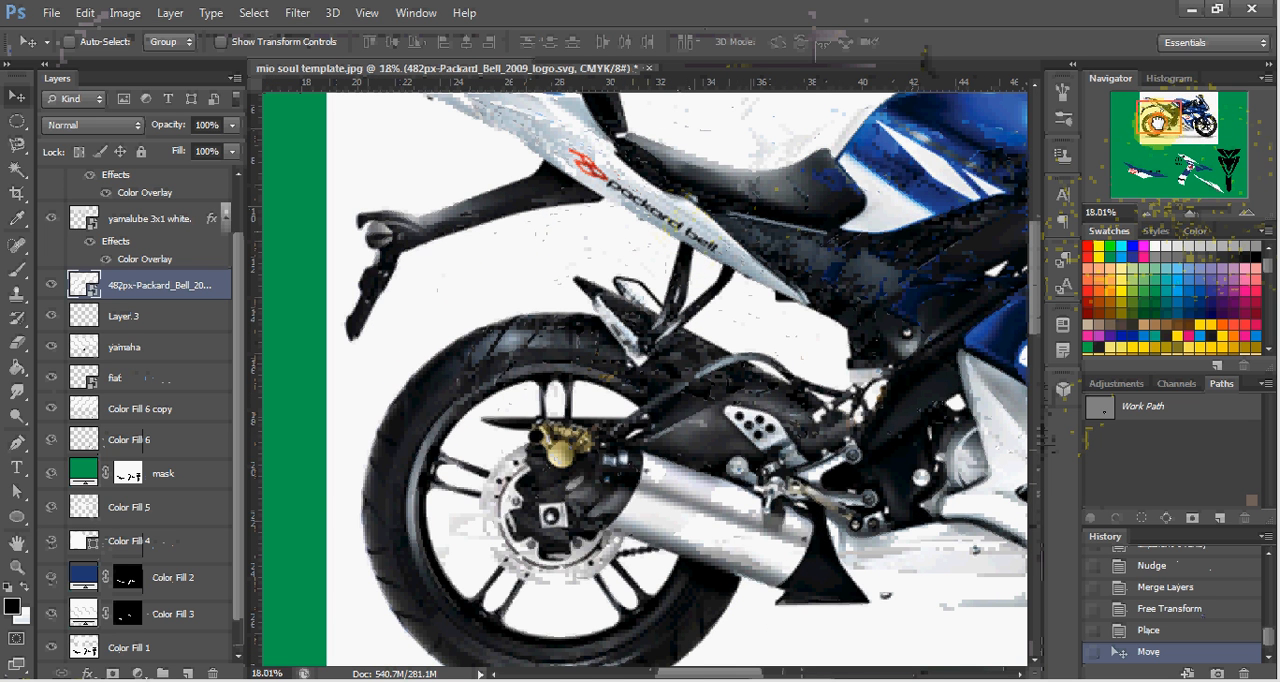
drag(1158, 122, 1147, 176)
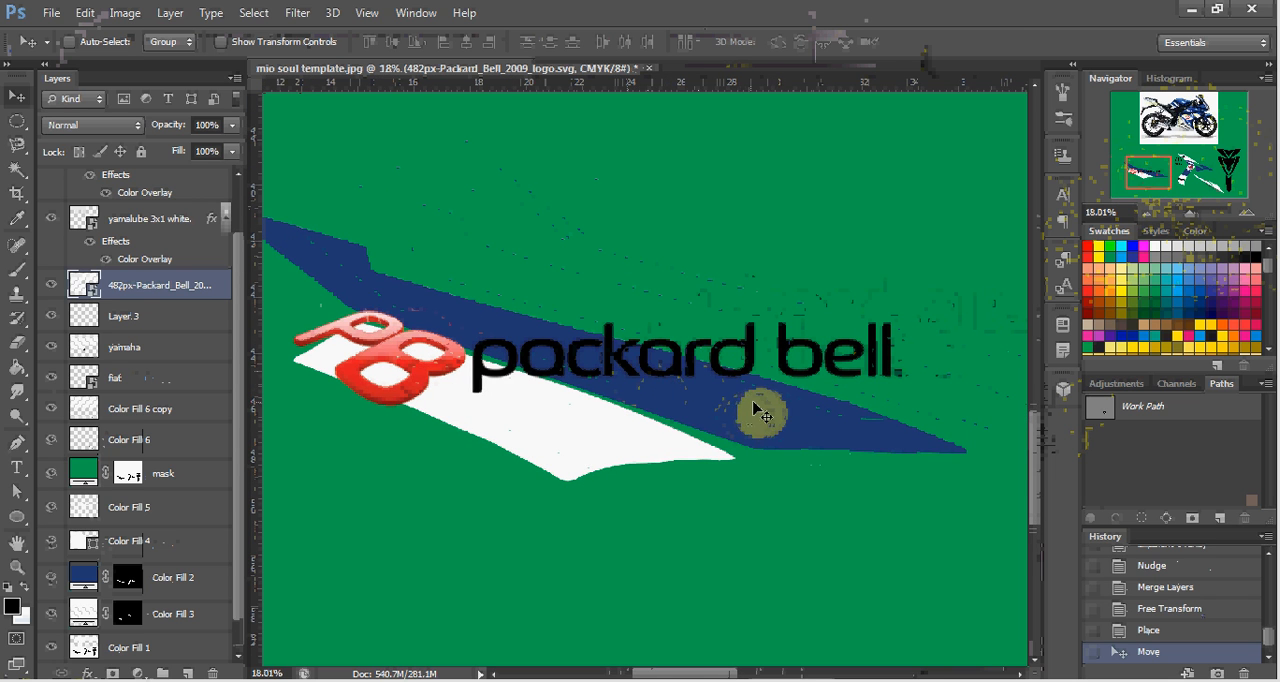
key(ctrl+t)
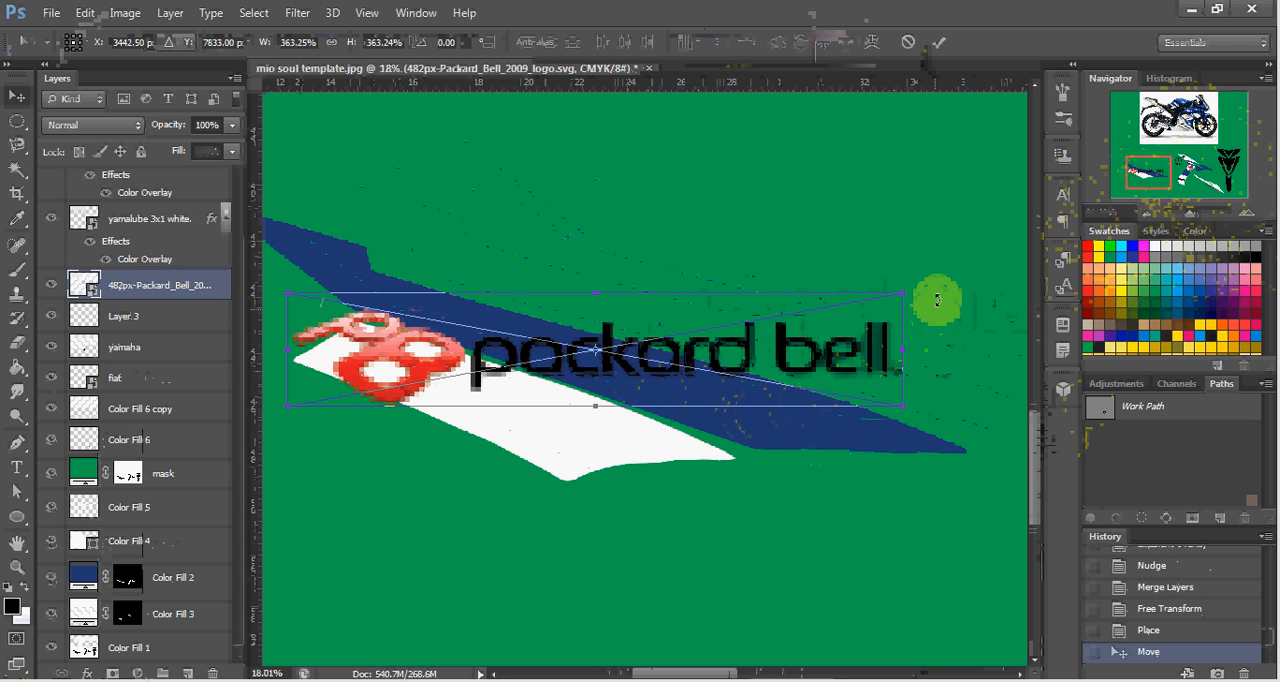
drag(937, 284, 762, 406)
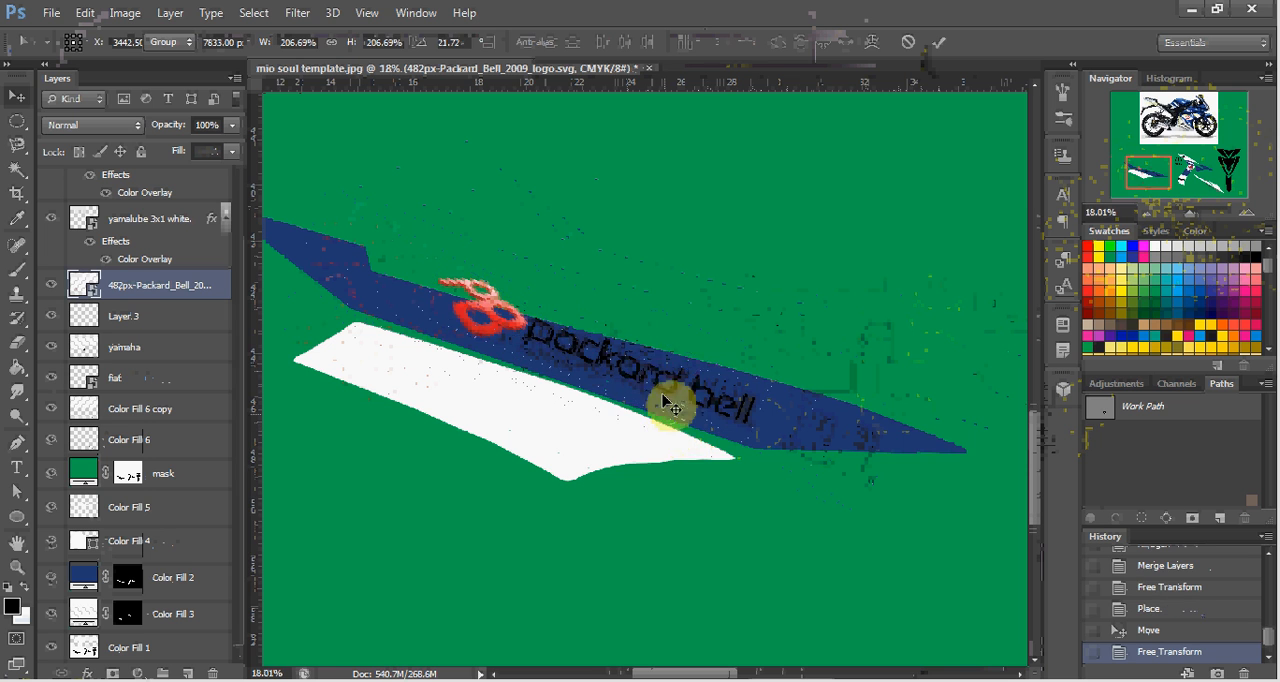
key(Return)
drag(674, 366, 579, 429)
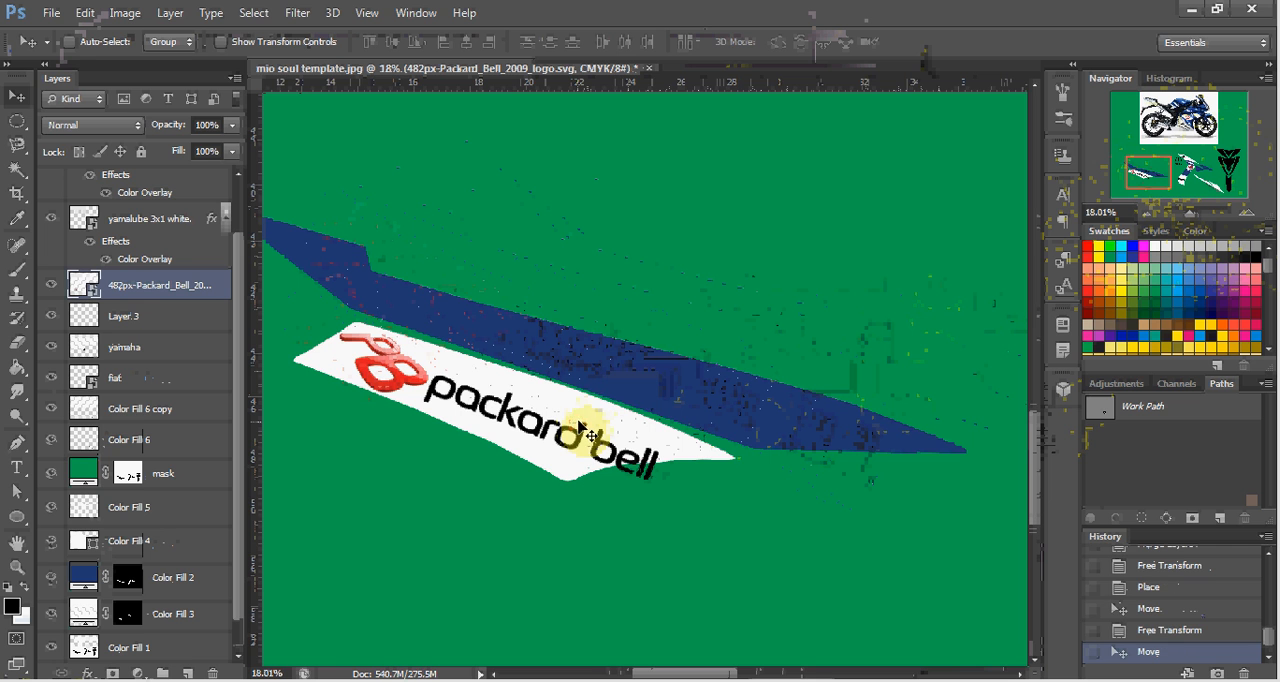
Reduce the Packard Bell logo to about 160% and reposition it to fit inside the white panel.
key(ctrl+t)
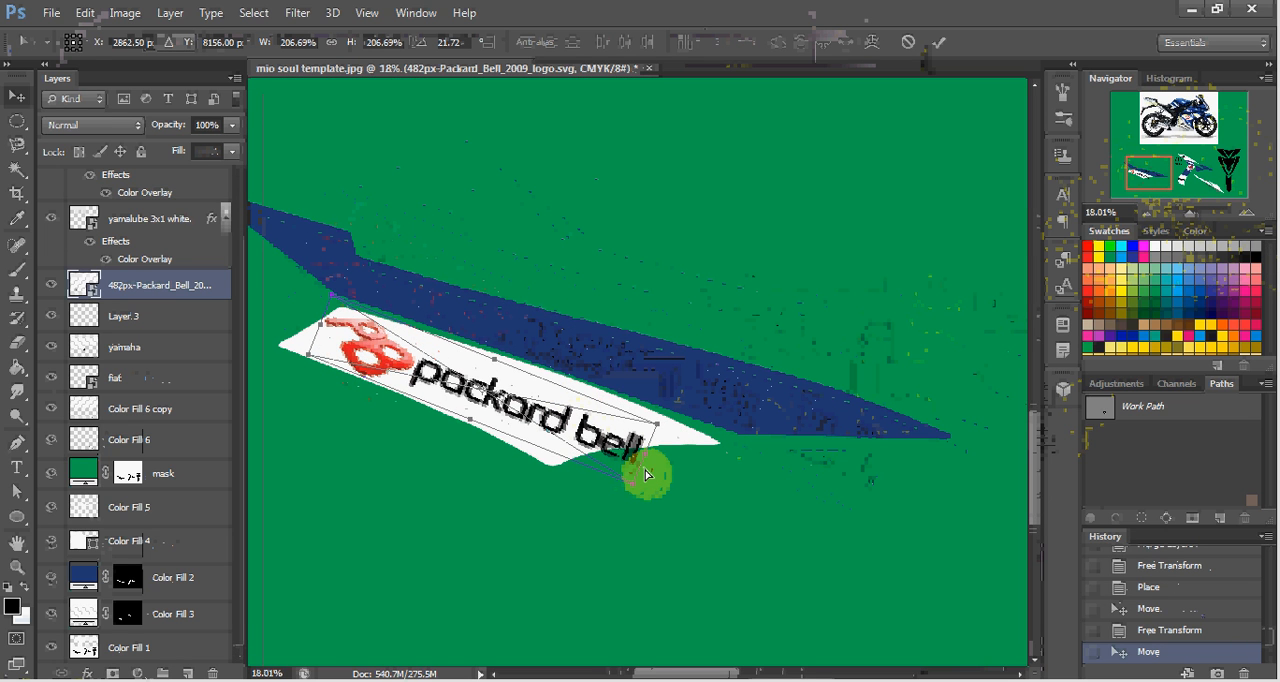
key(ctrl+r)
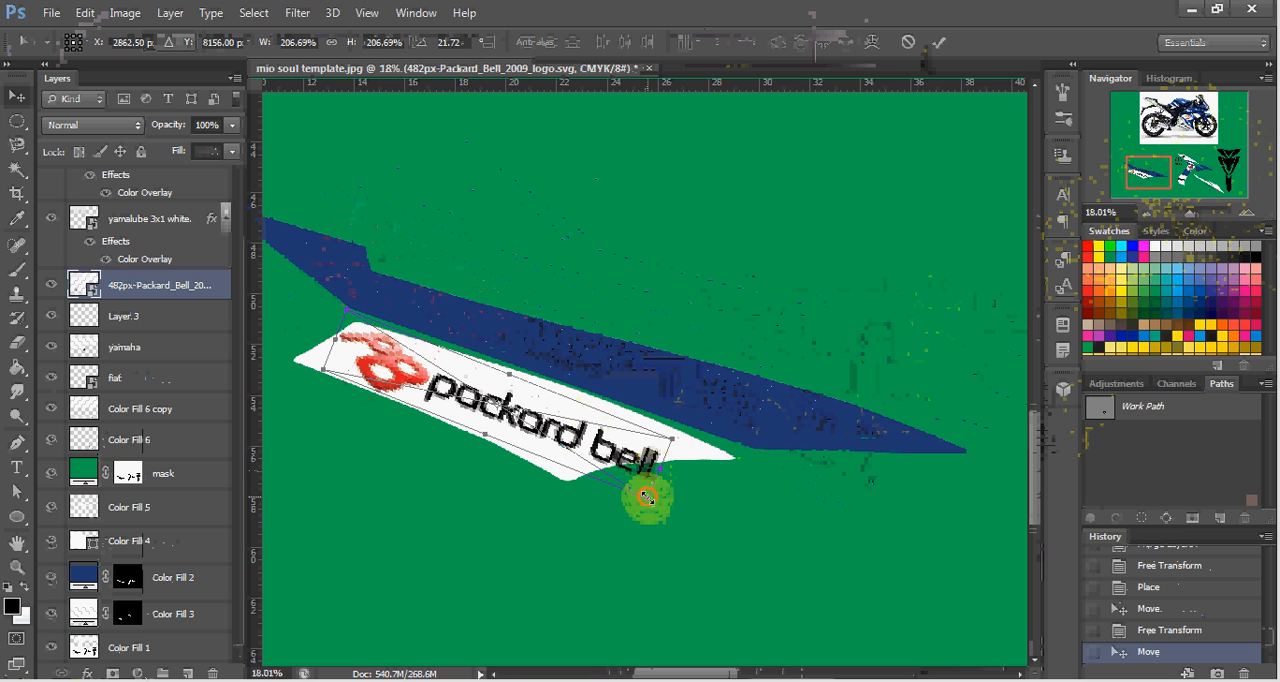
drag(645, 497, 616, 476)
double_click(563, 440)
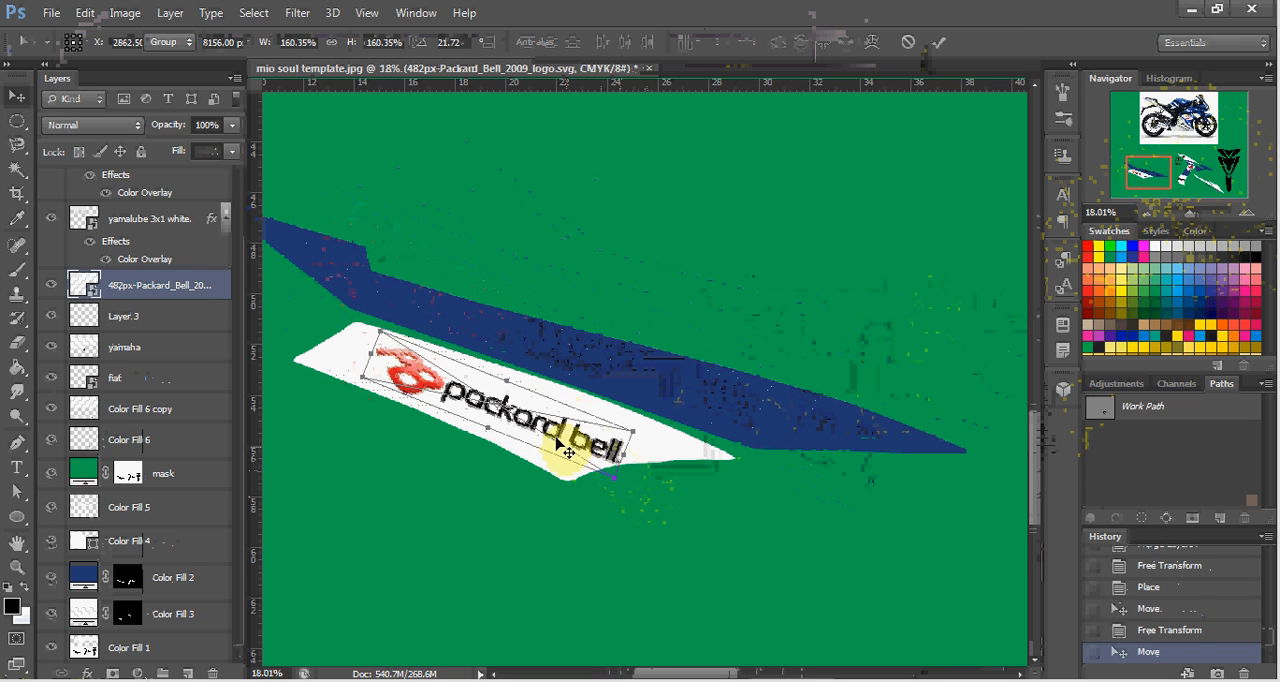
drag(567, 440, 543, 428)
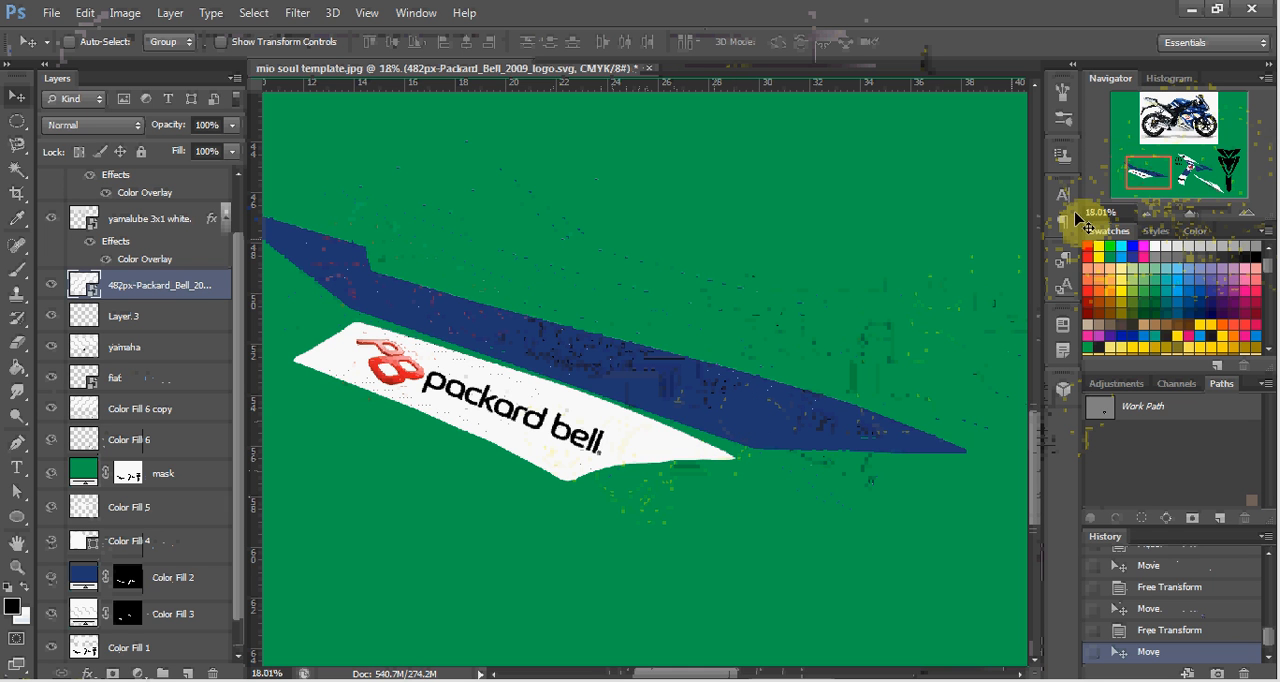
Duplicate the white-and-grey arrow stripes from the Color Fill 6 layer and place the copy over the left decal's blue panel.
drag(1134, 180, 1163, 140)
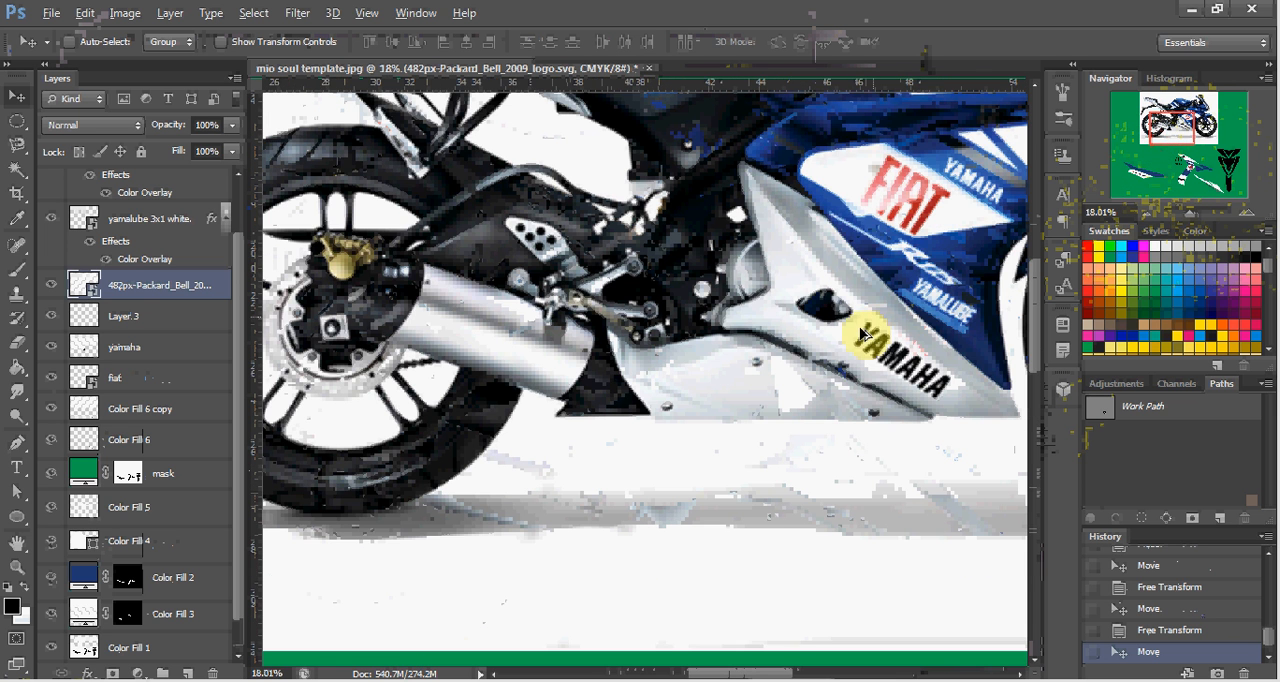
scroll(700, 522, down, 3)
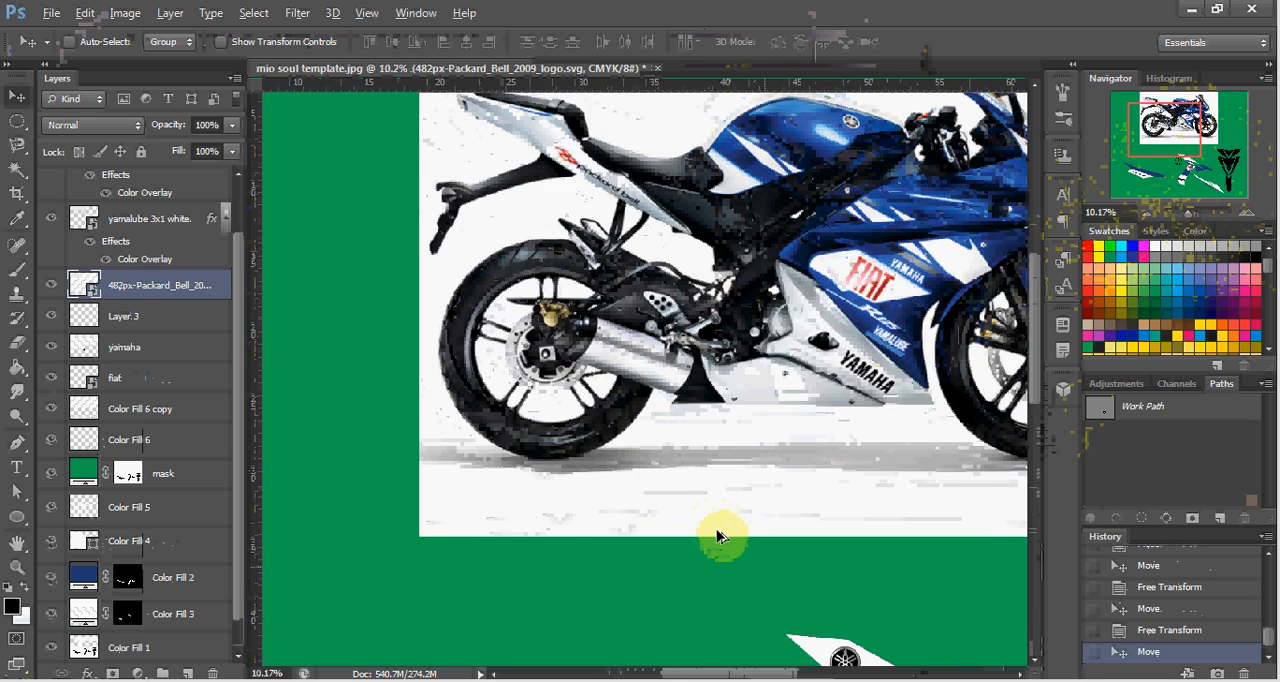
scroll(718, 537, down, 2)
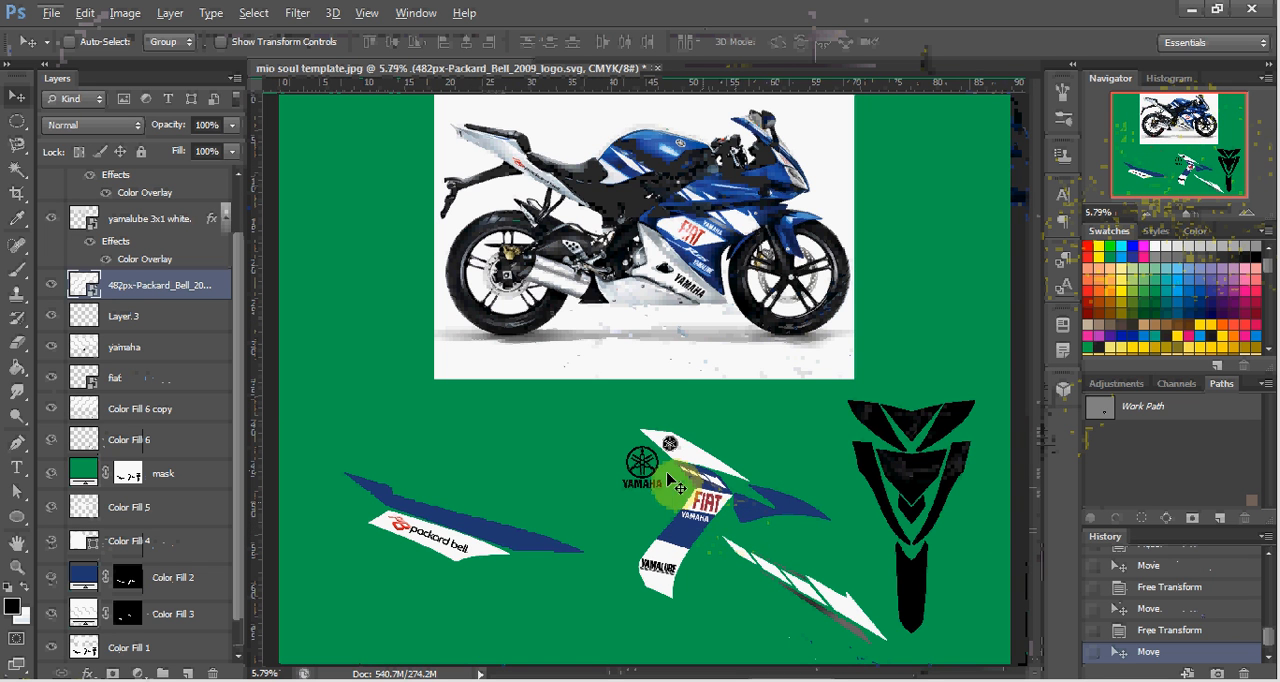
scroll(685, 515, up, 2)
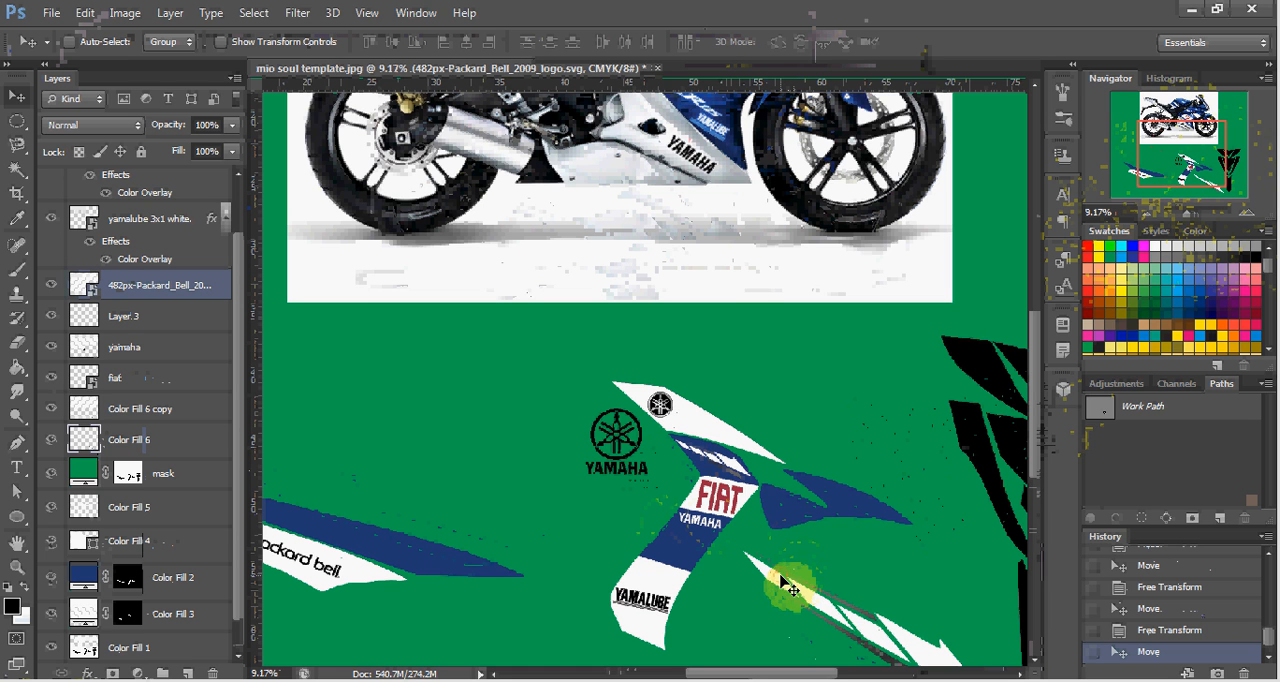
ctrl+click(782, 589)
drag(778, 590, 626, 570)
mouse_move(421, 546)
mouse_down()
mouse_move(386, 534)
mouse_move(422, 563)
mouse_up()
scroll(417, 555, down, 1)
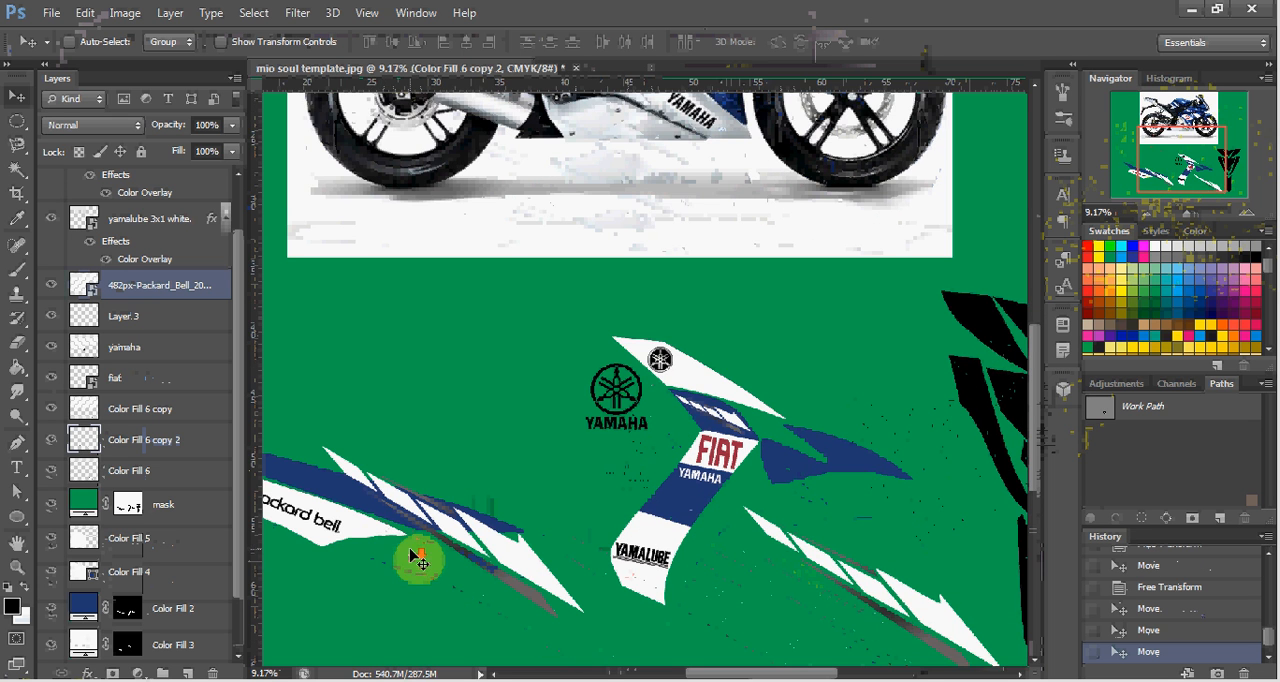
scroll(418, 530, down, 1)
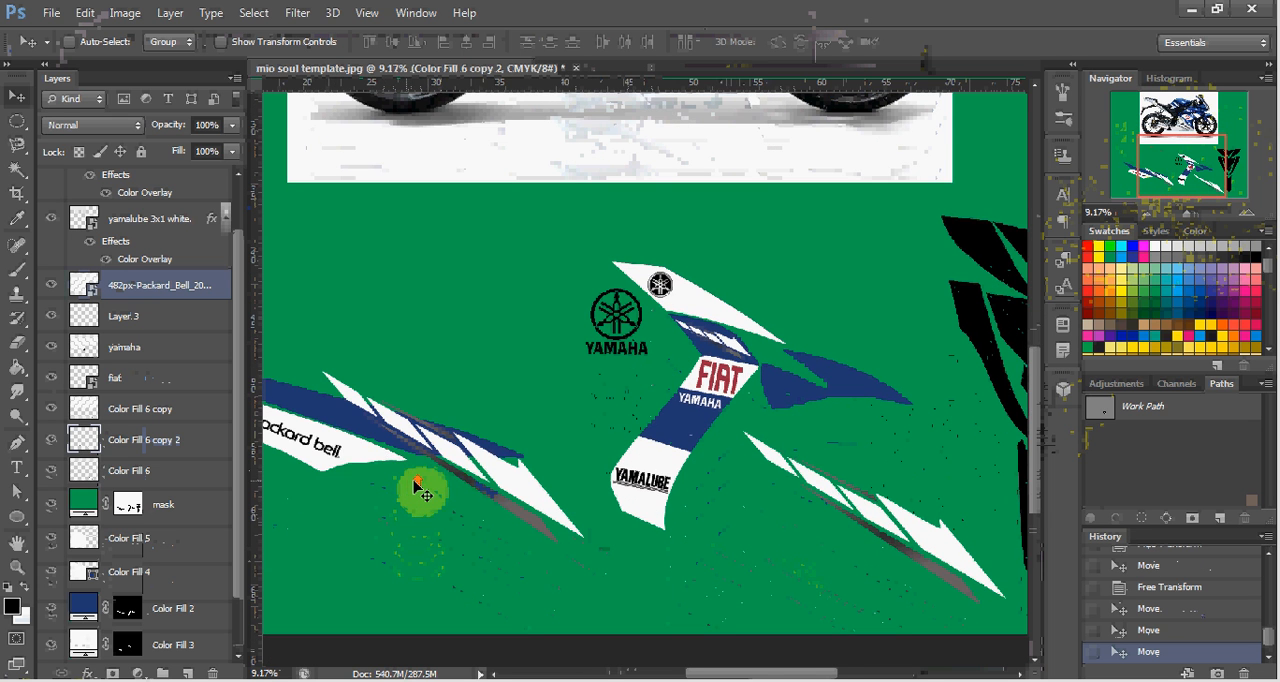
scroll(430, 487, left, 4)
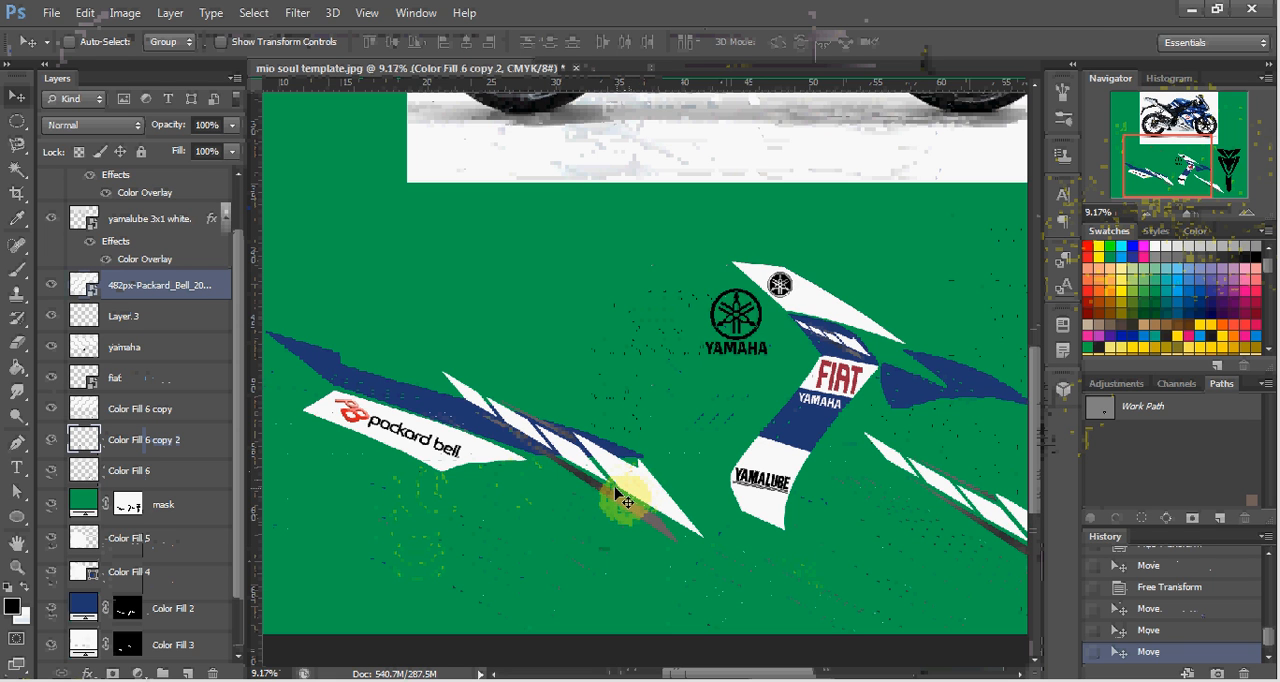
Rotate the copied arrow stripes about -12.7° and align them along the upper edge of the left blue panel.
key(ctrl+t)
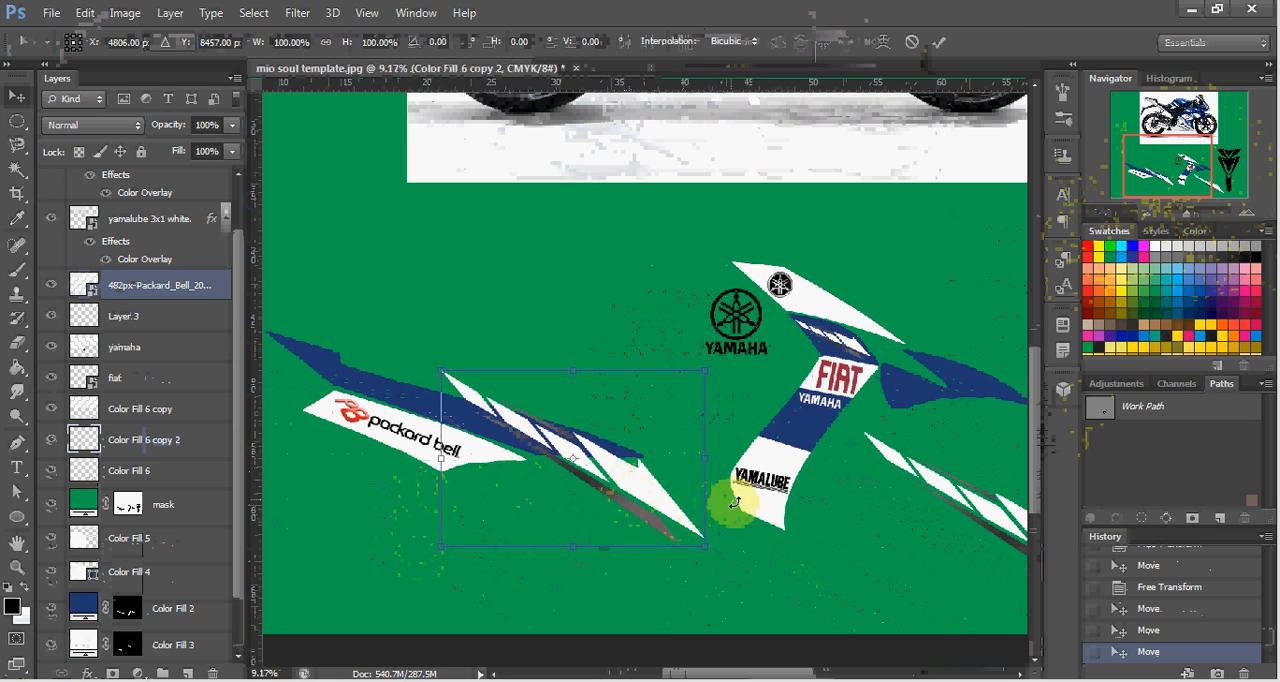
mouse_move(739, 501)
mouse_down()
mouse_move(738, 455)
mouse_move(749, 482)
mouse_up()
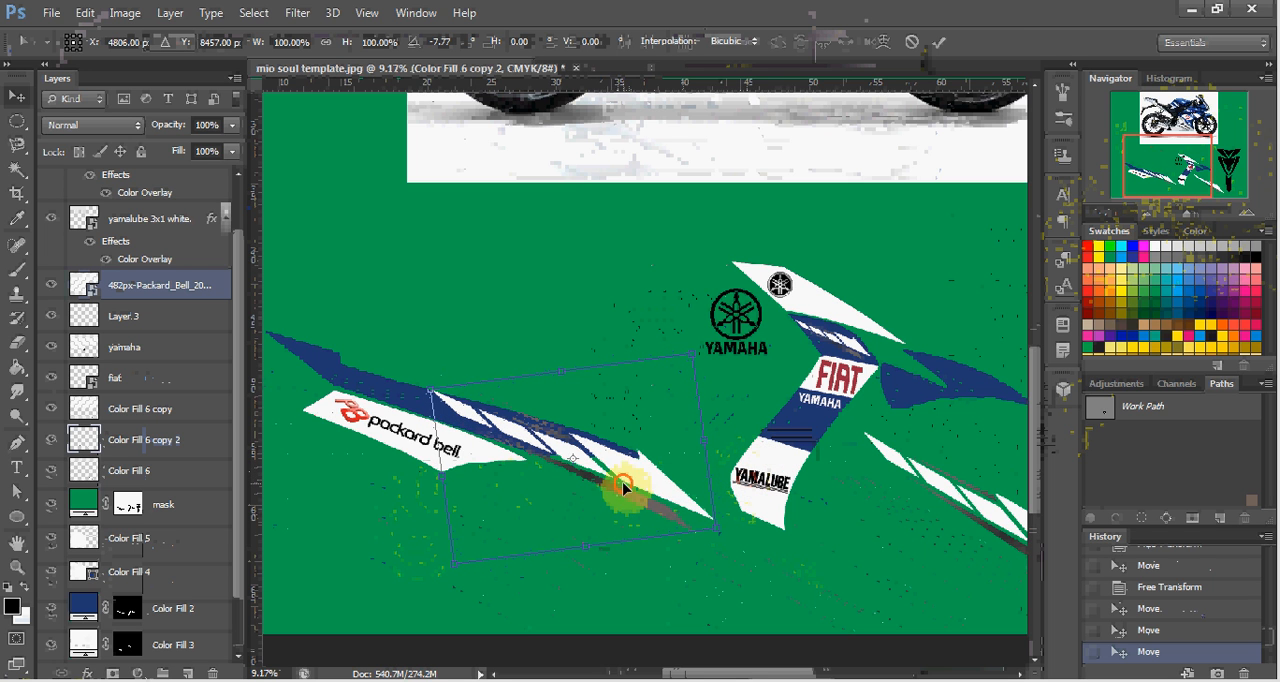
drag(622, 487, 538, 441)
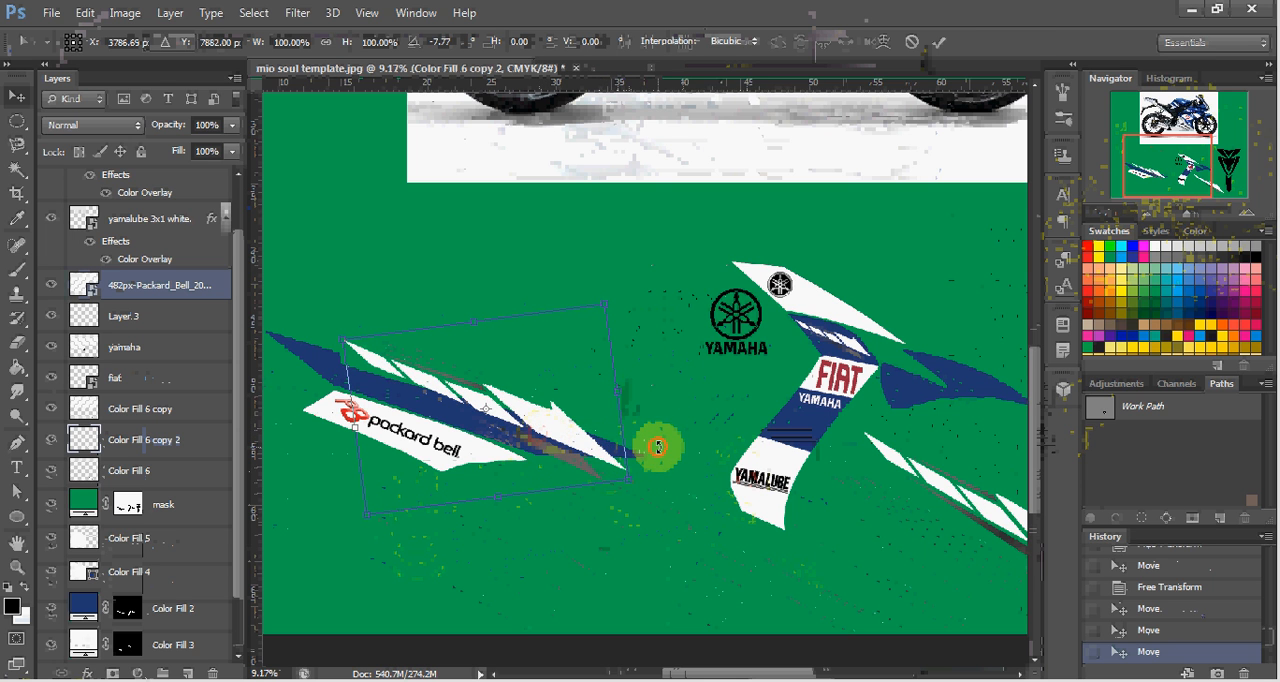
drag(657, 447, 556, 436)
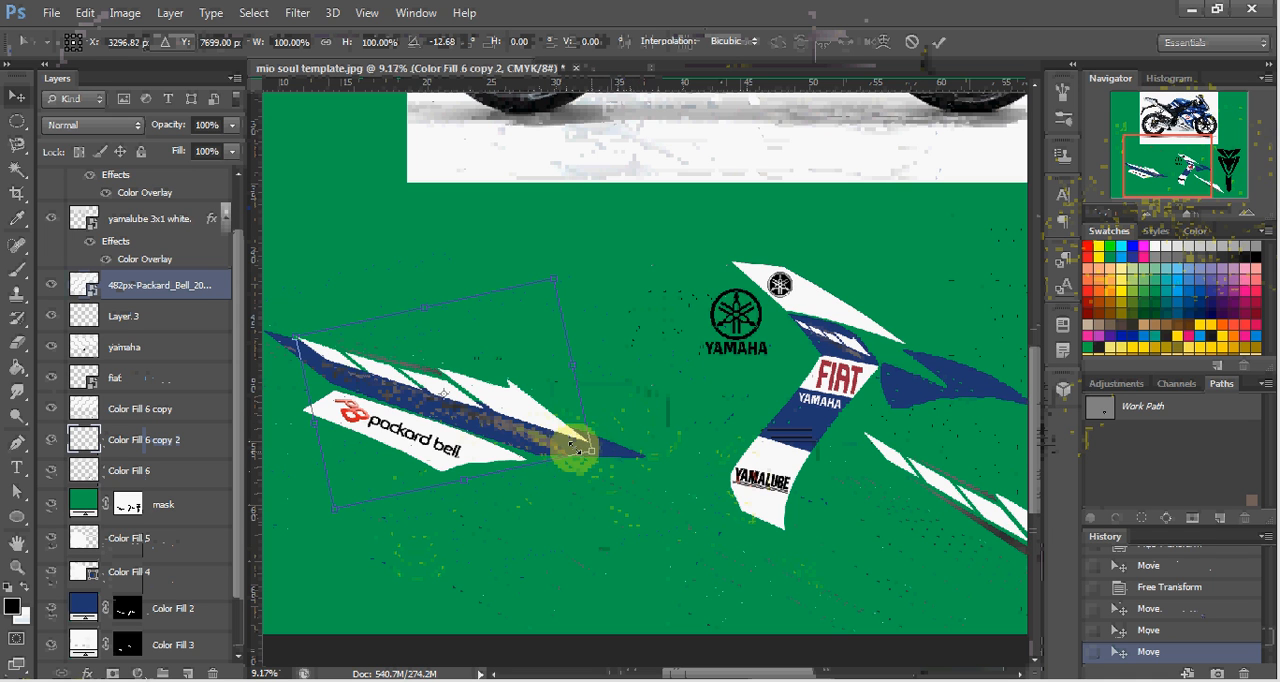
drag(551, 438, 560, 437)
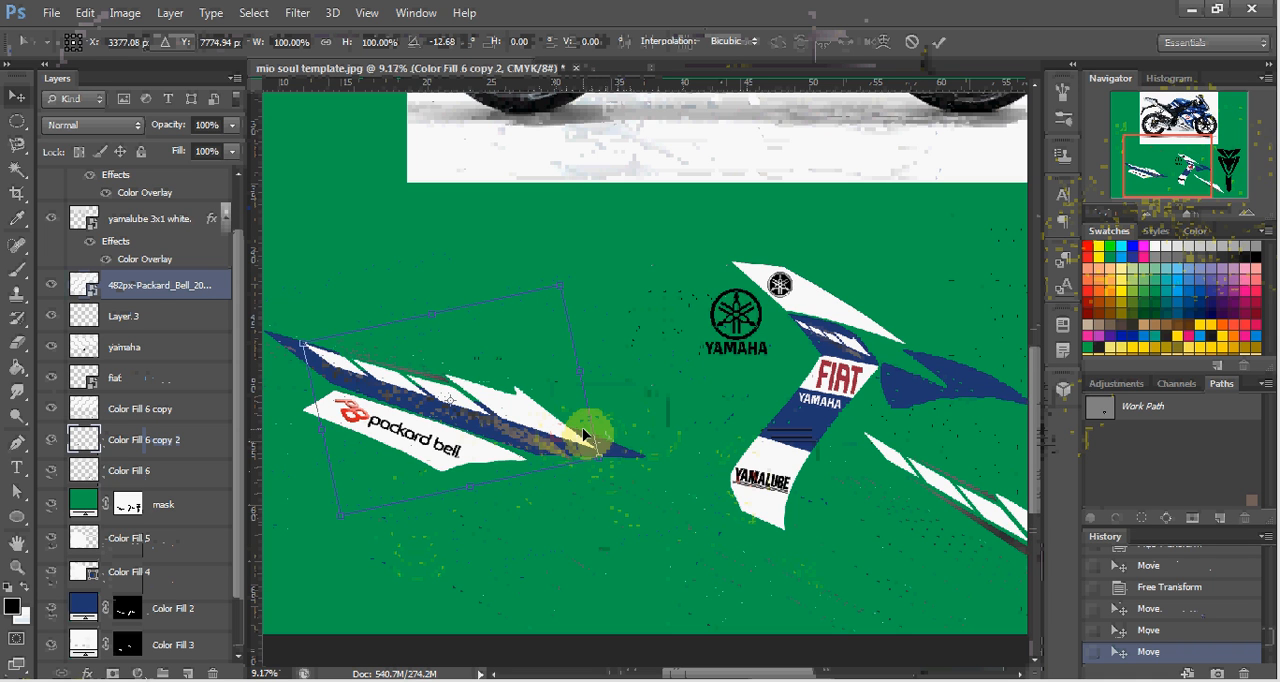
key(Return)
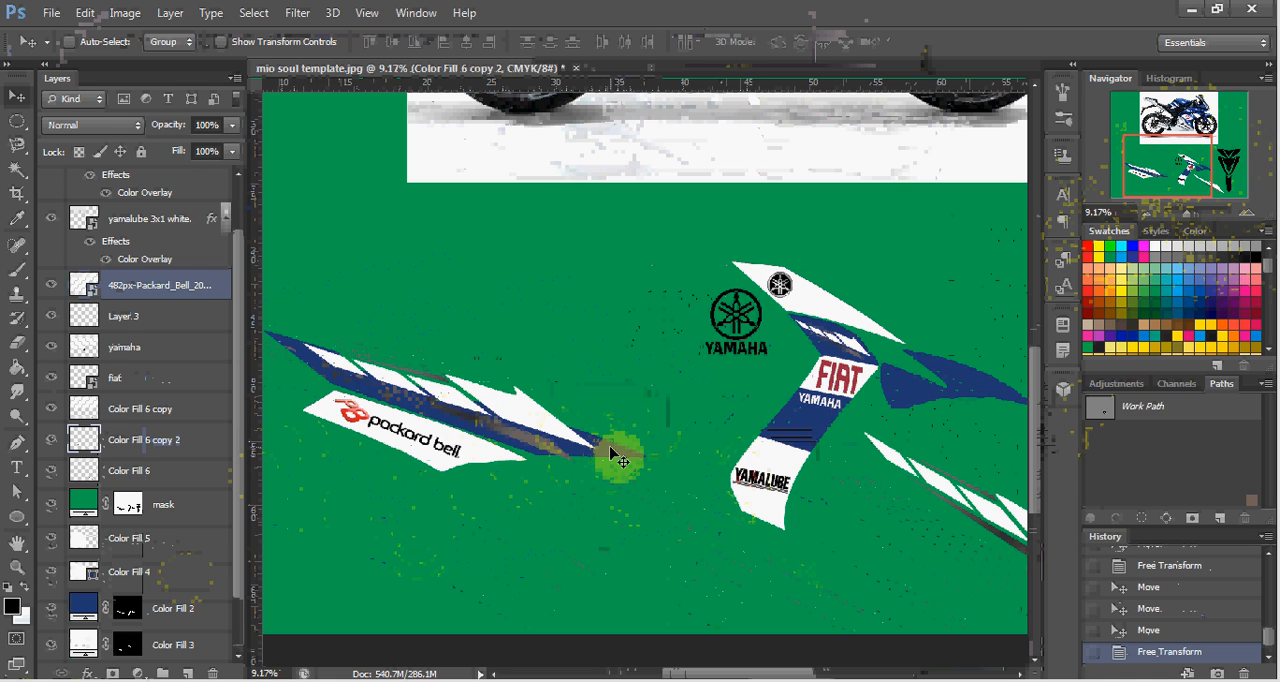
Load the Color Fill 2 mask as a selection and paste the part of the copied stripes inside it as a new layer.
click(178, 607)
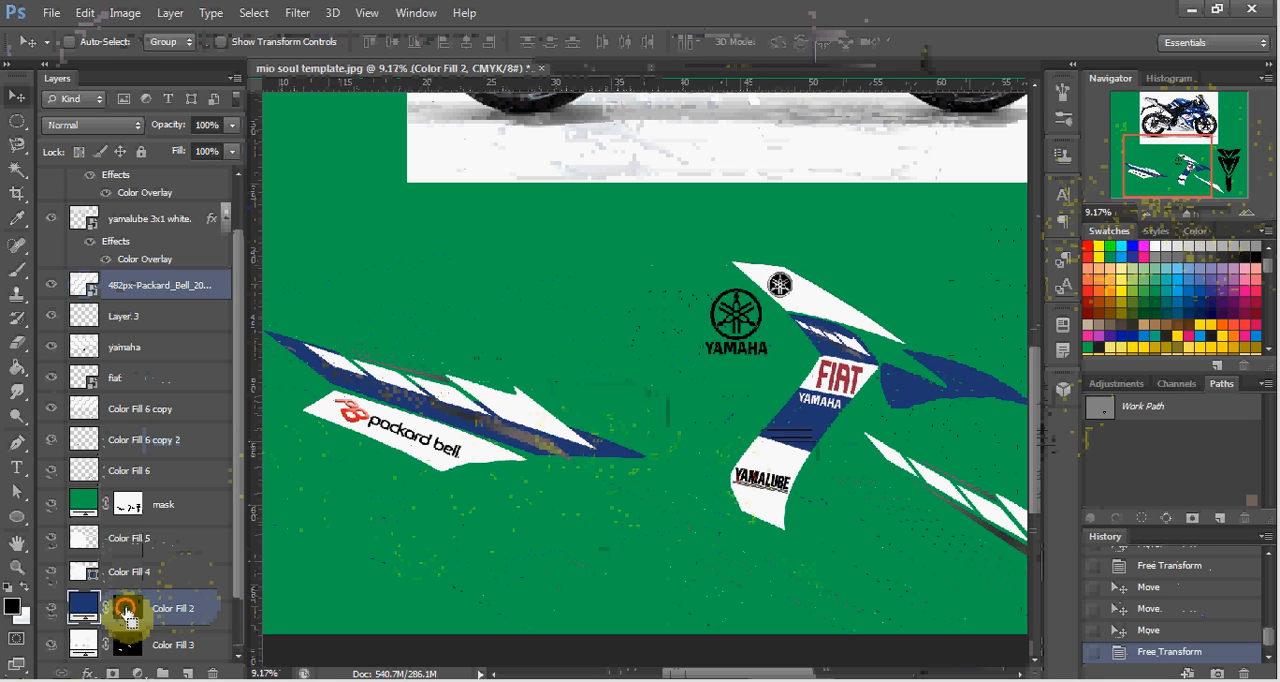
ctrl+click(127, 610)
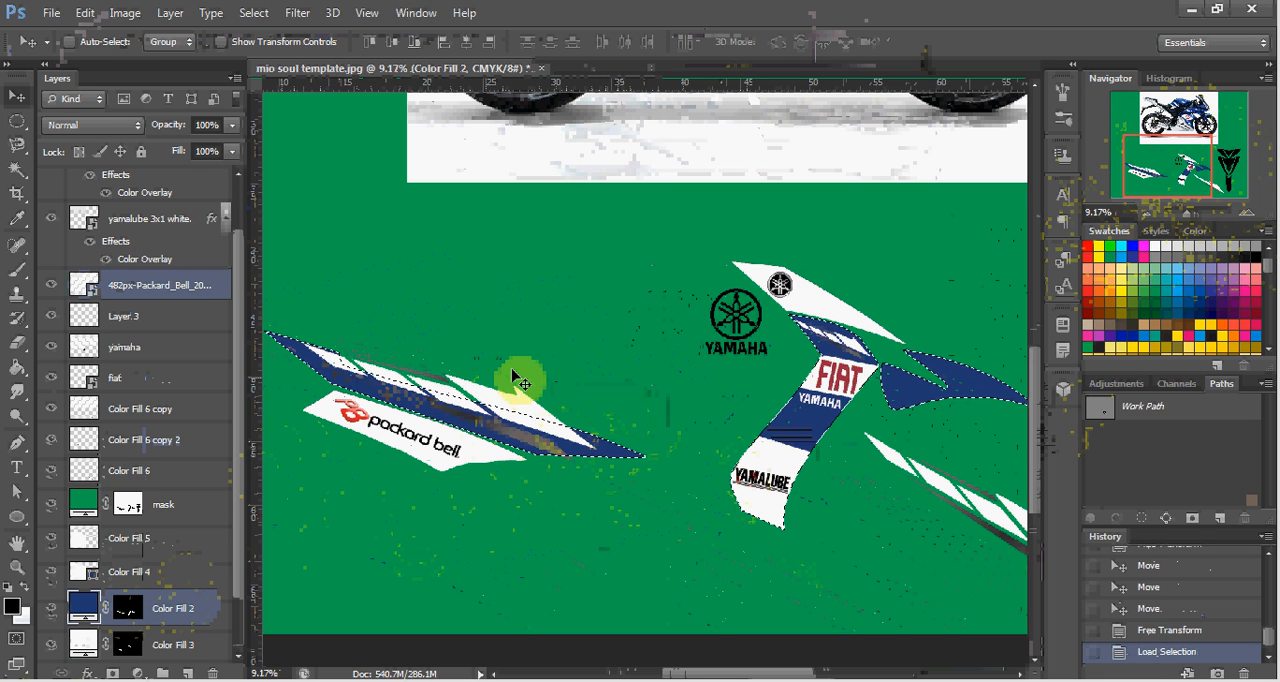
ctrl+click(541, 413)
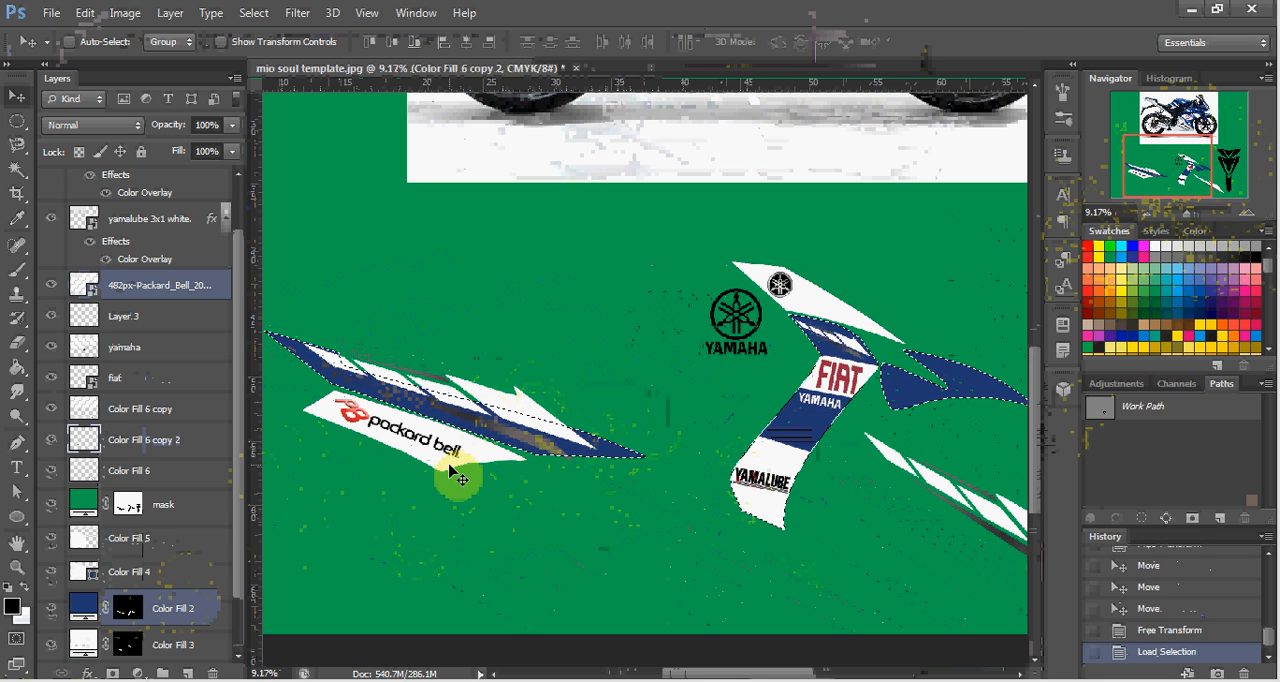
key(ctrl+v)
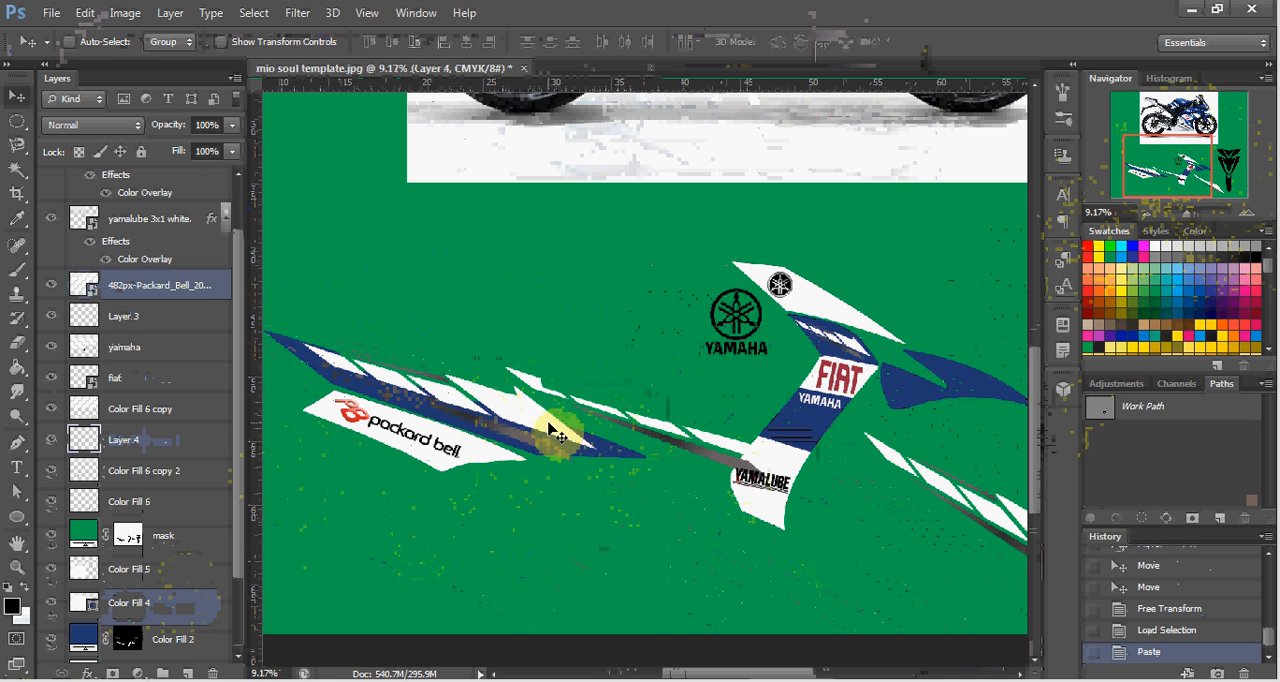
Move the untrimmed stripe copy below the decals and fit the trimmed stripes inside the left blue panel.
drag(550, 430, 730, 567)
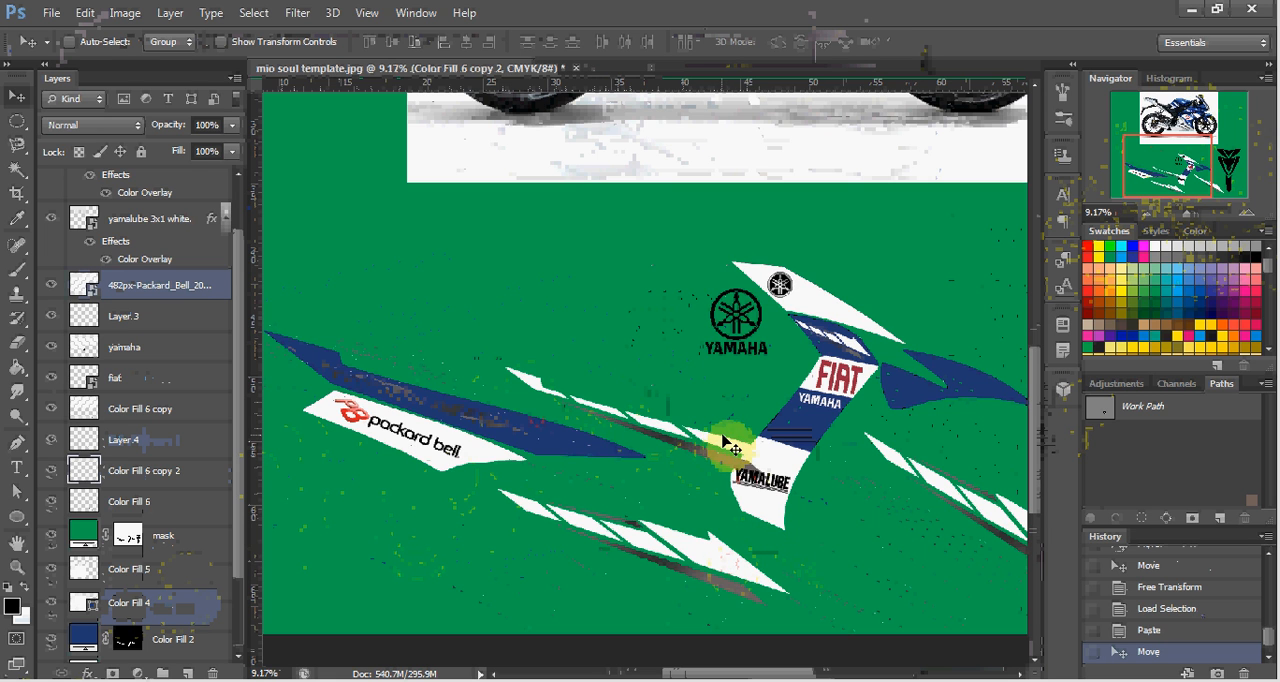
click(673, 432)
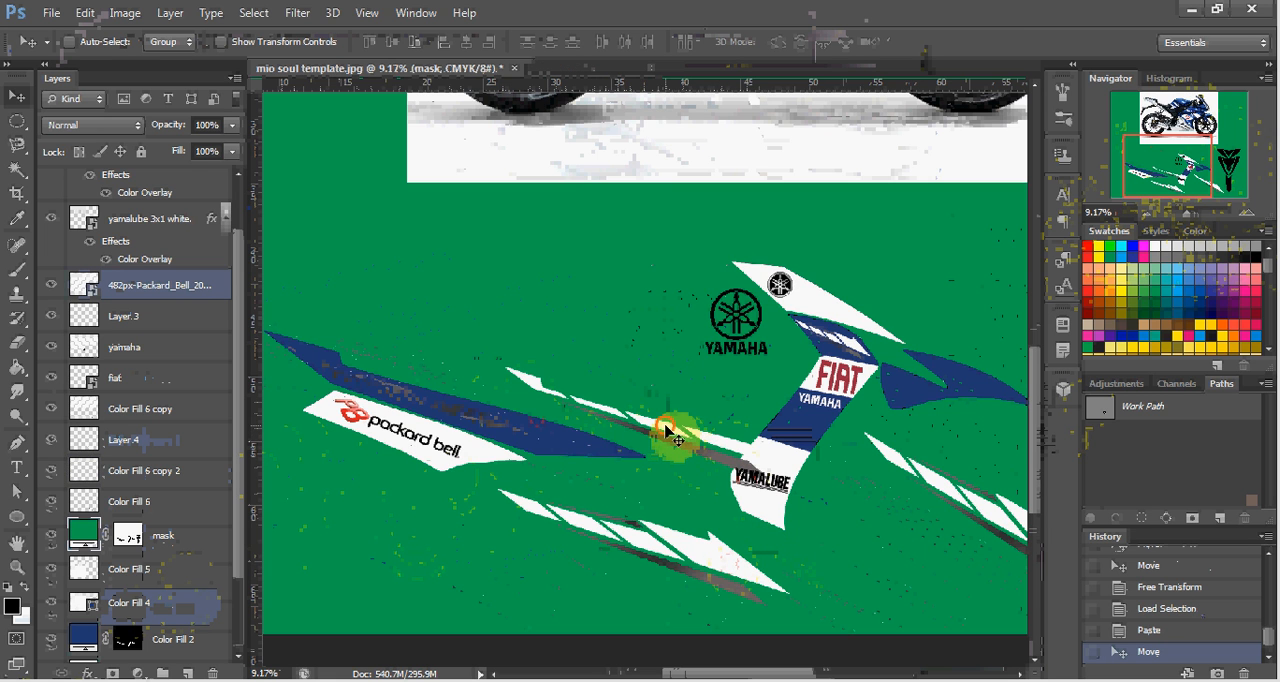
drag(668, 432, 414, 406)
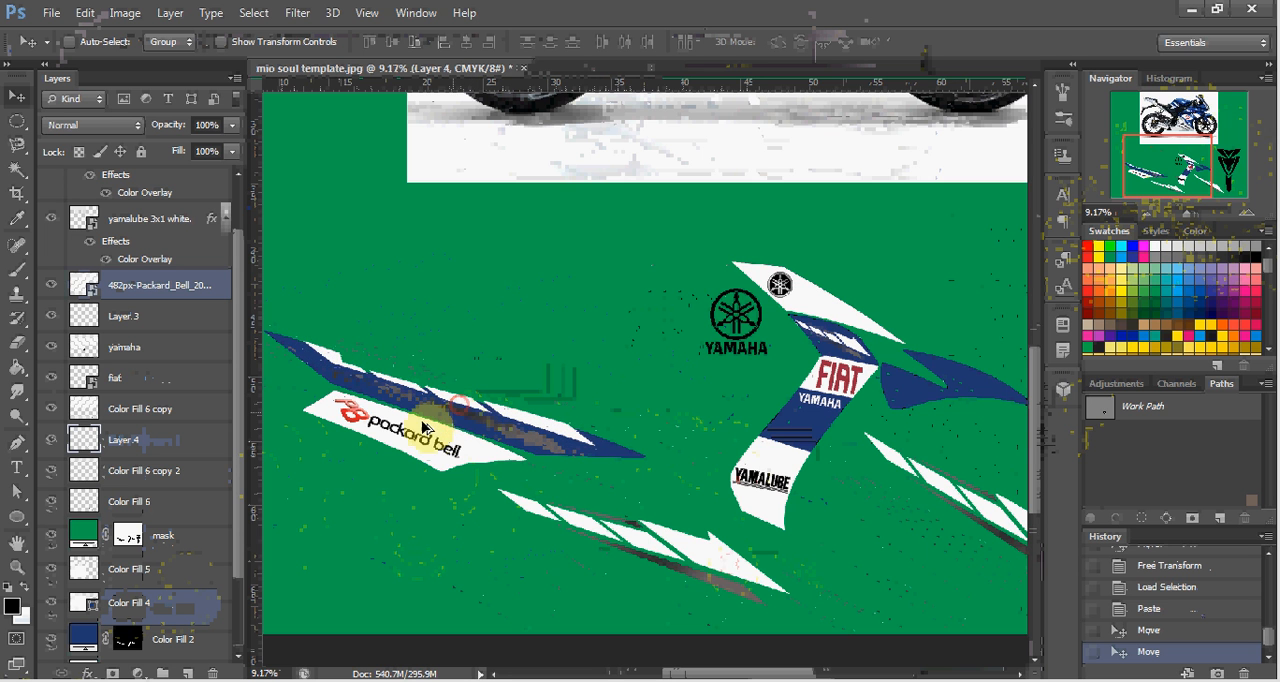
scroll(397, 402, up, 4)
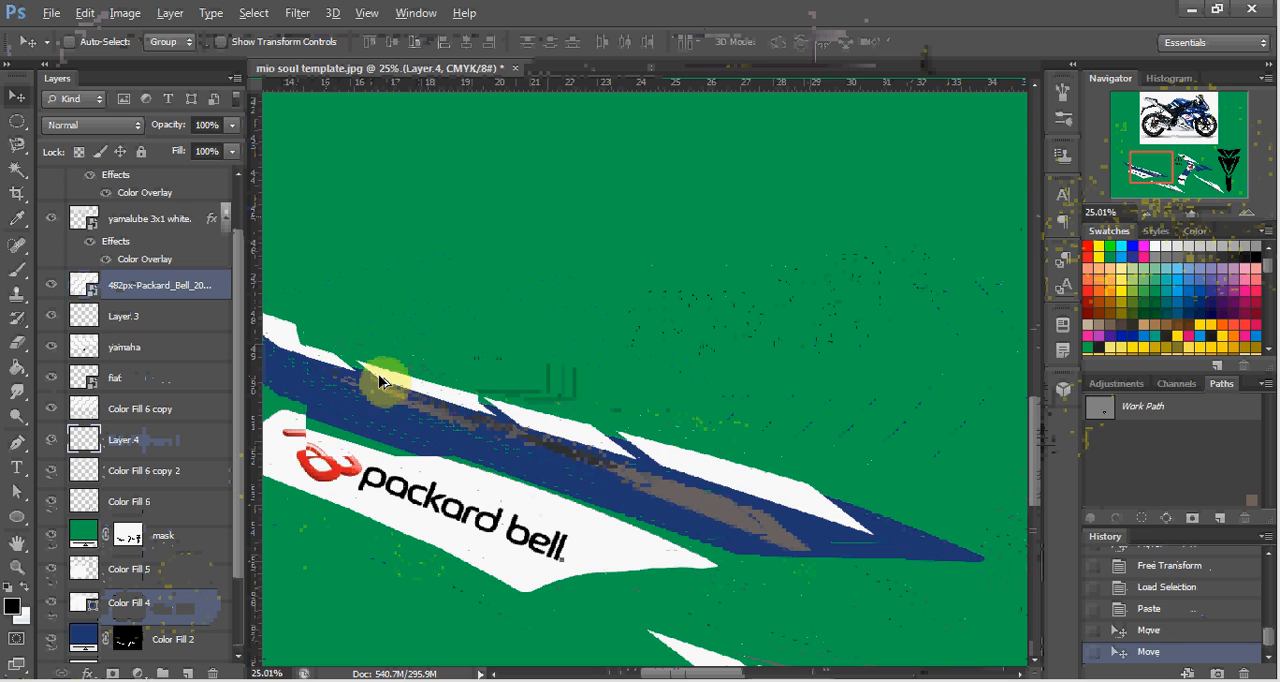
scroll(390, 385, up, 1)
drag(400, 393, 465, 397)
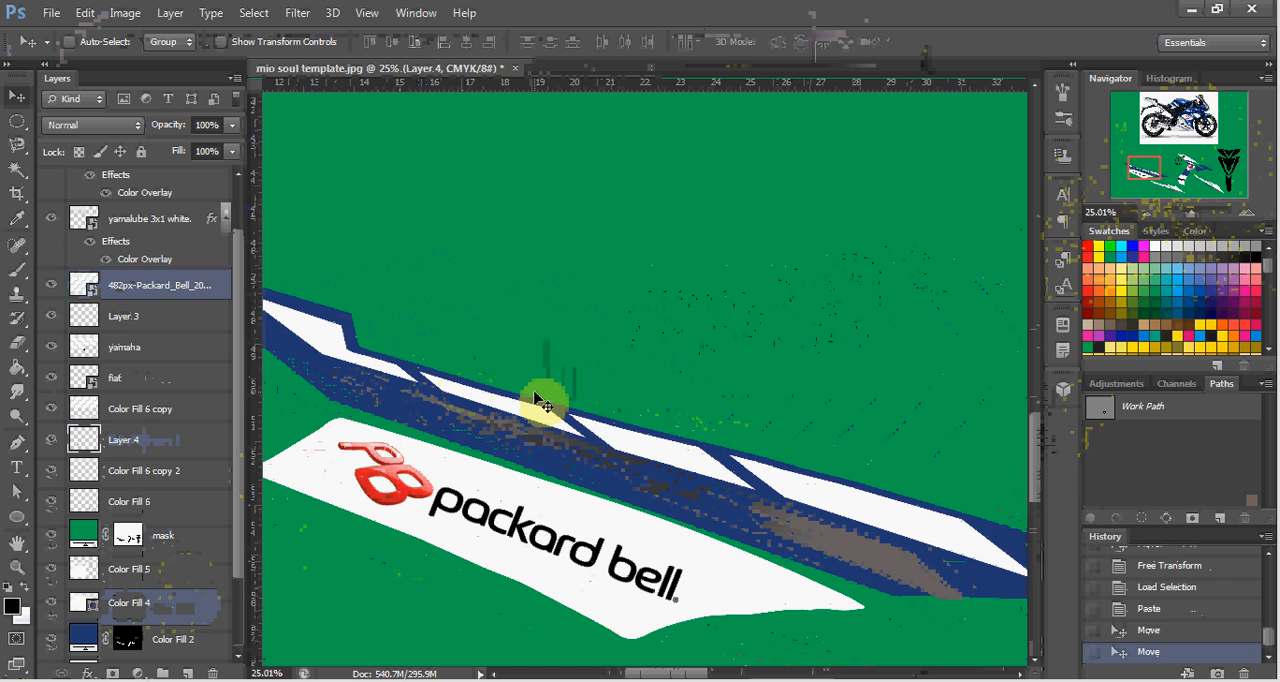
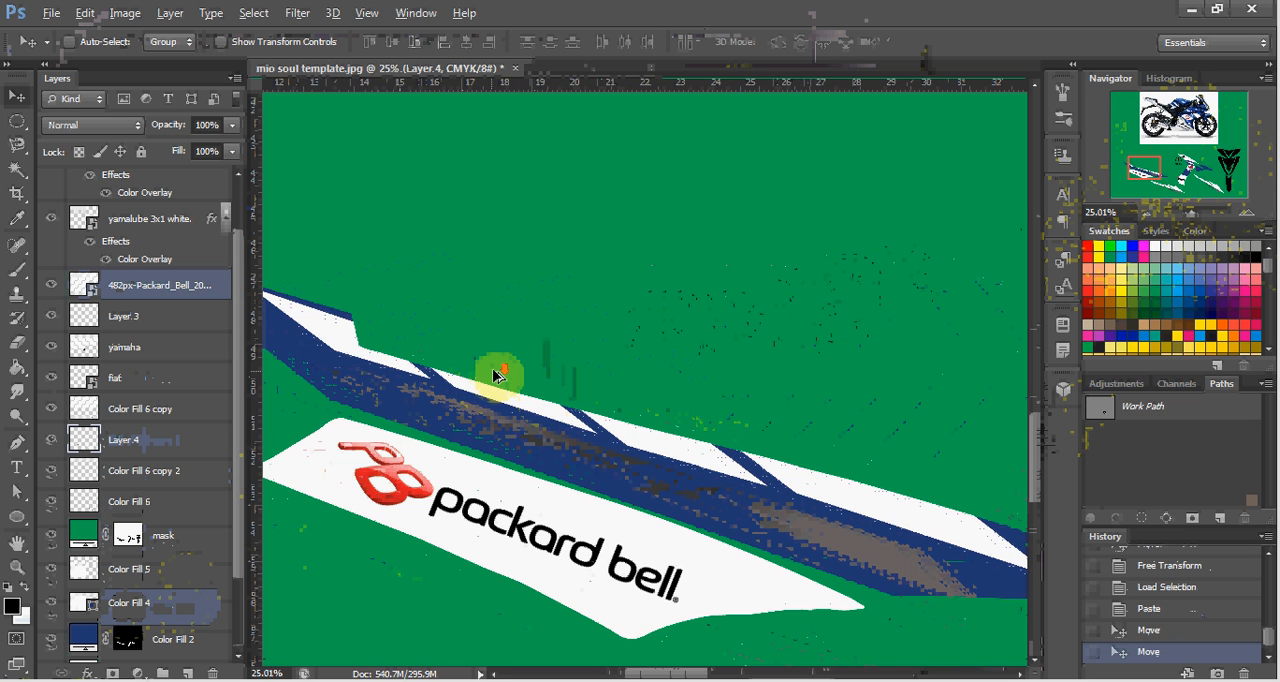
Delete the untrimmed copy of the arrow stripes lying below the decals.
scroll(491, 371, down, 3)
scroll(628, 402, down, 3)
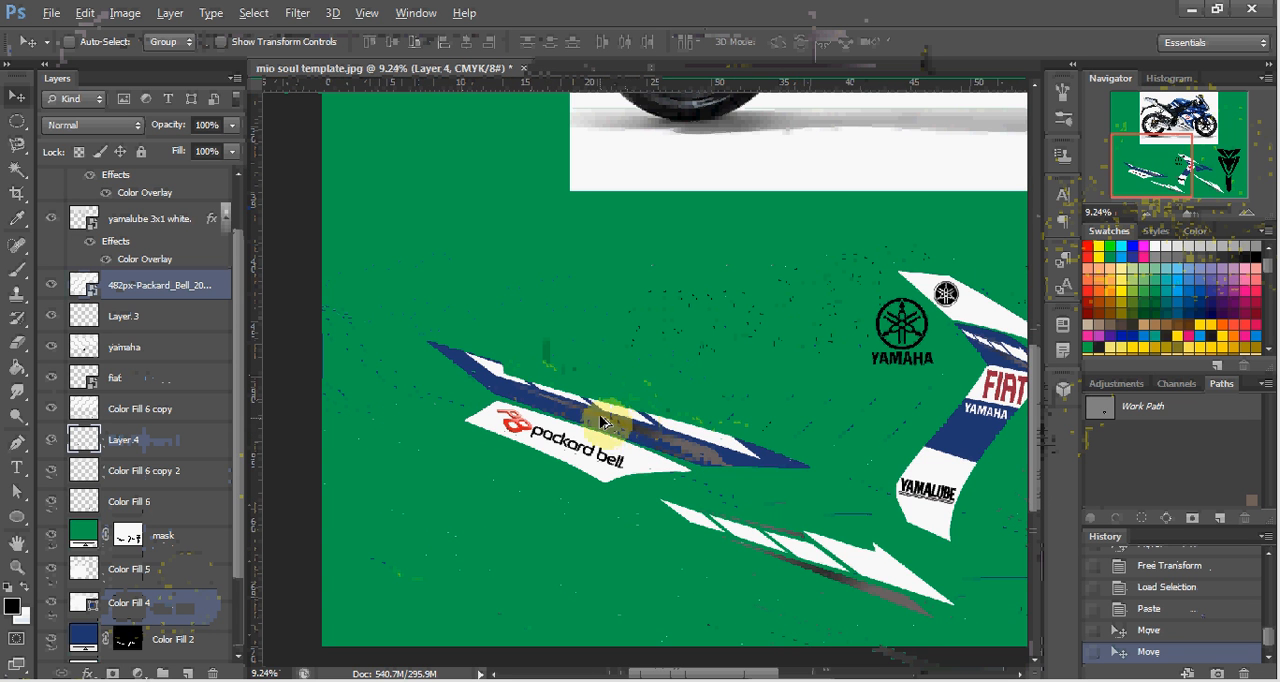
scroll(600, 421, up, 1)
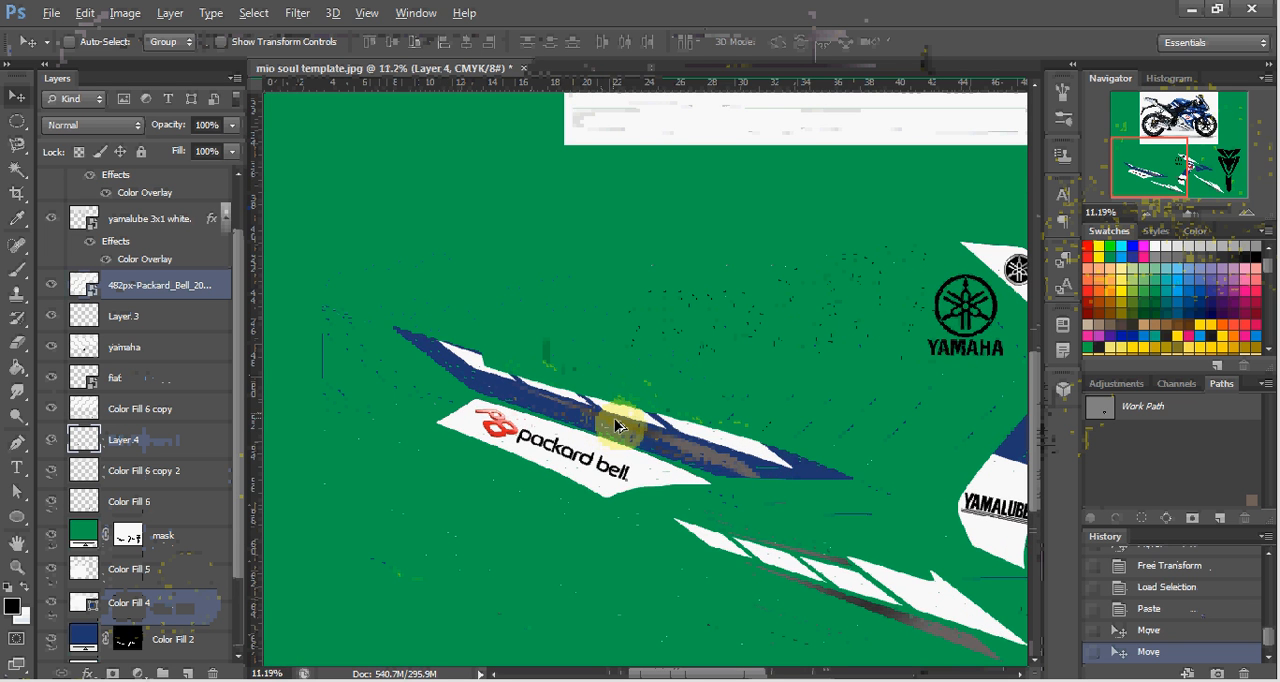
scroll(766, 418, down, 3)
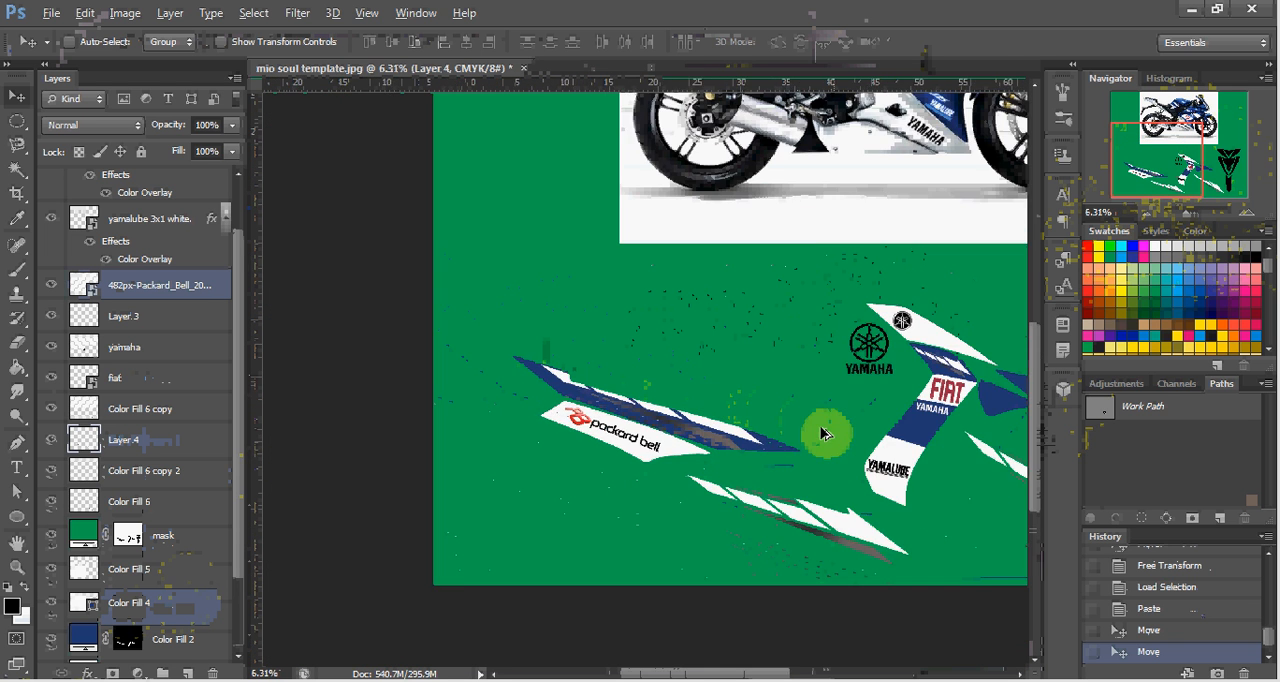
scroll(821, 433, down, 1)
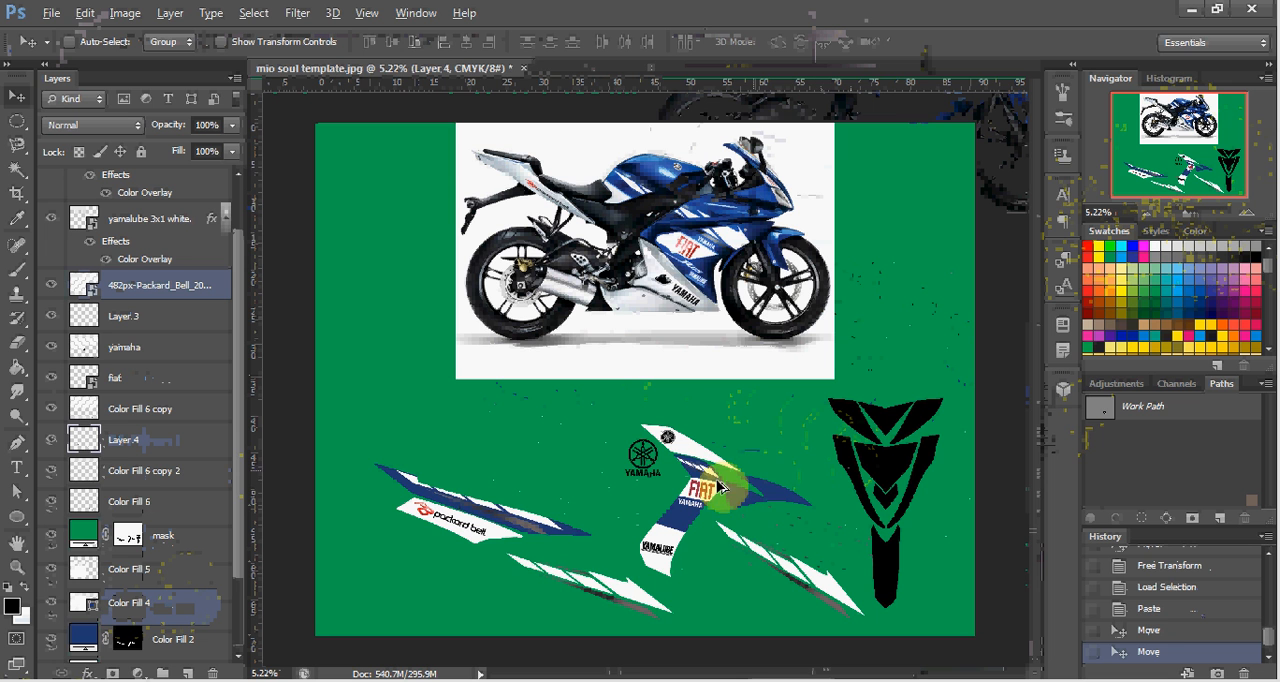
key(Delete)
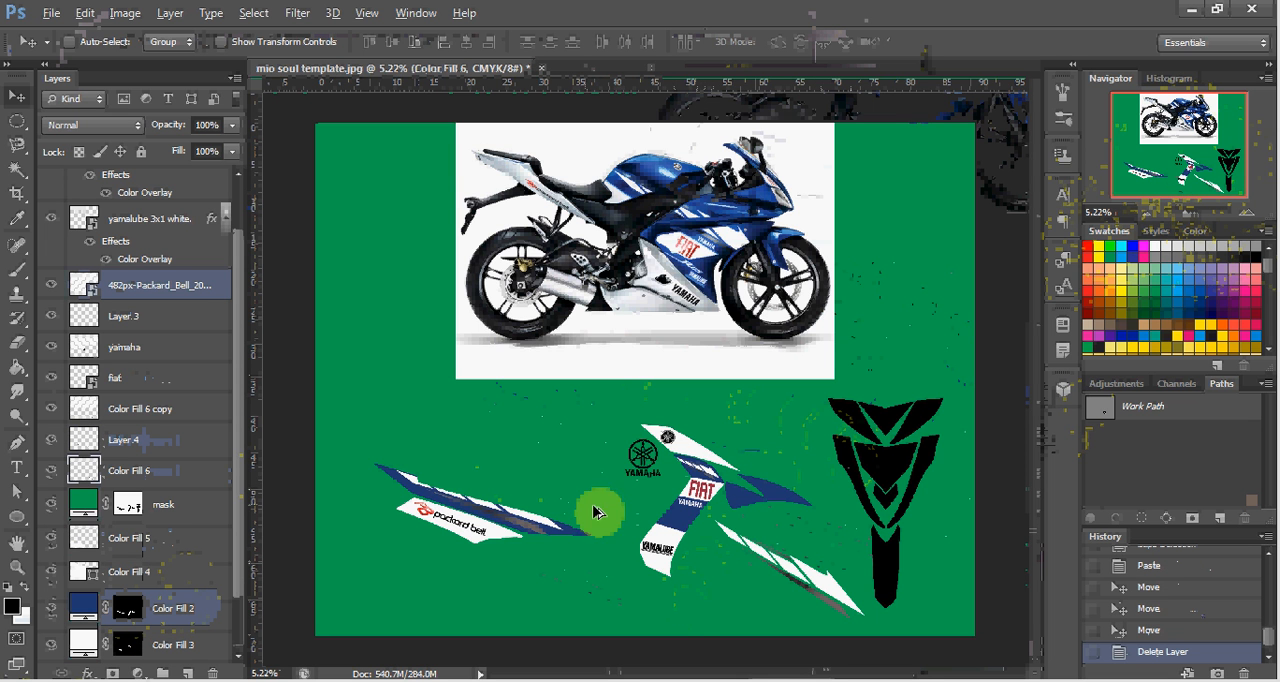
Switch to the mio search results window and open the mio red 8x2 logo file in CorelDRAW.
scroll(697, 545, up, 2)
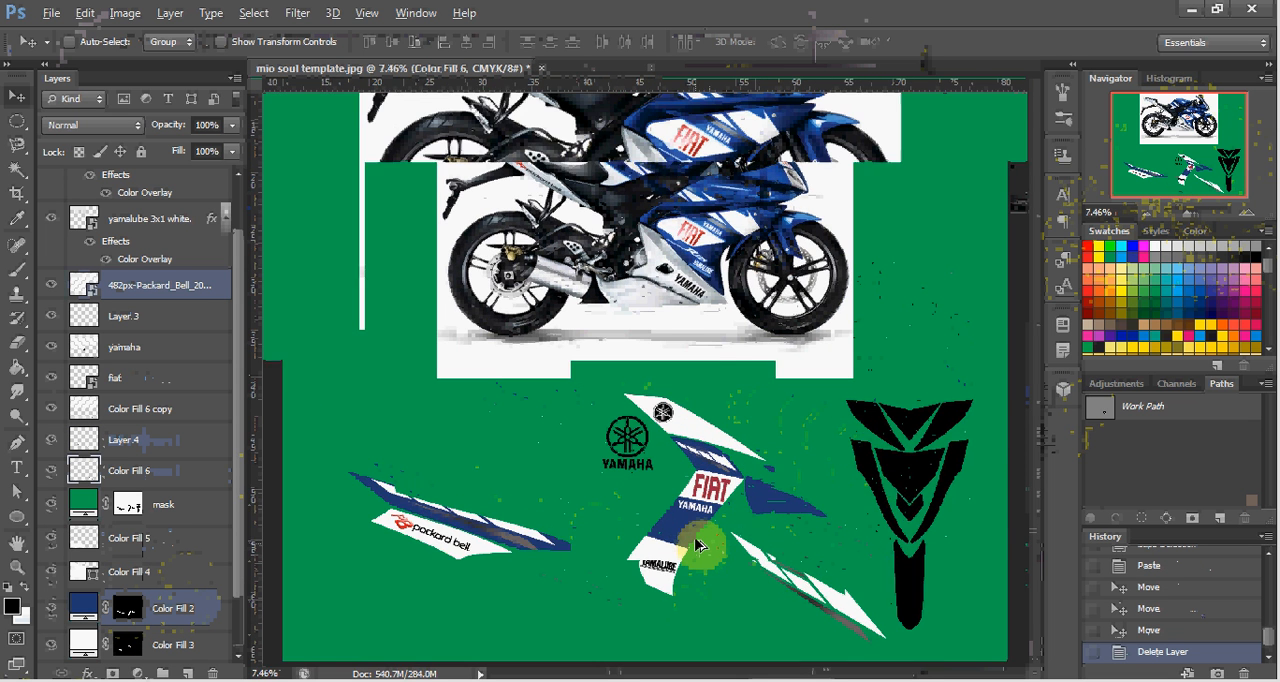
scroll(697, 545, up, 1)
scroll(688, 526, down, 1)
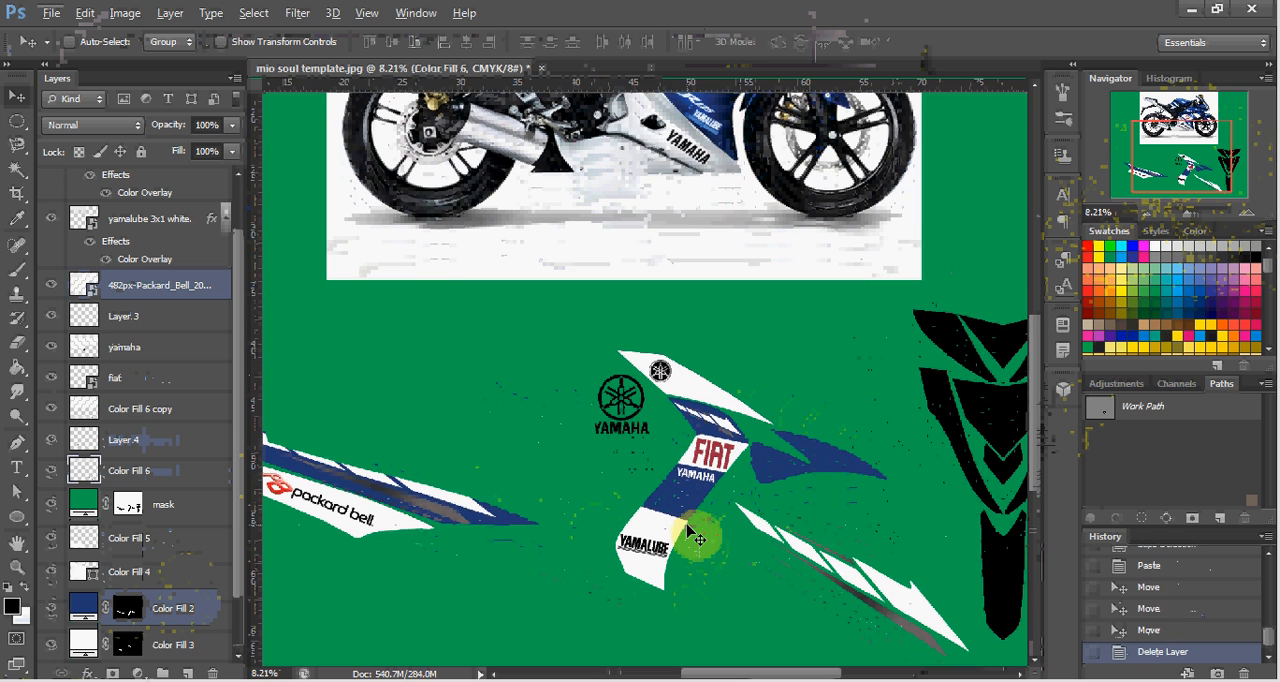
scroll(707, 485, up, 2)
scroll(710, 487, up, 4)
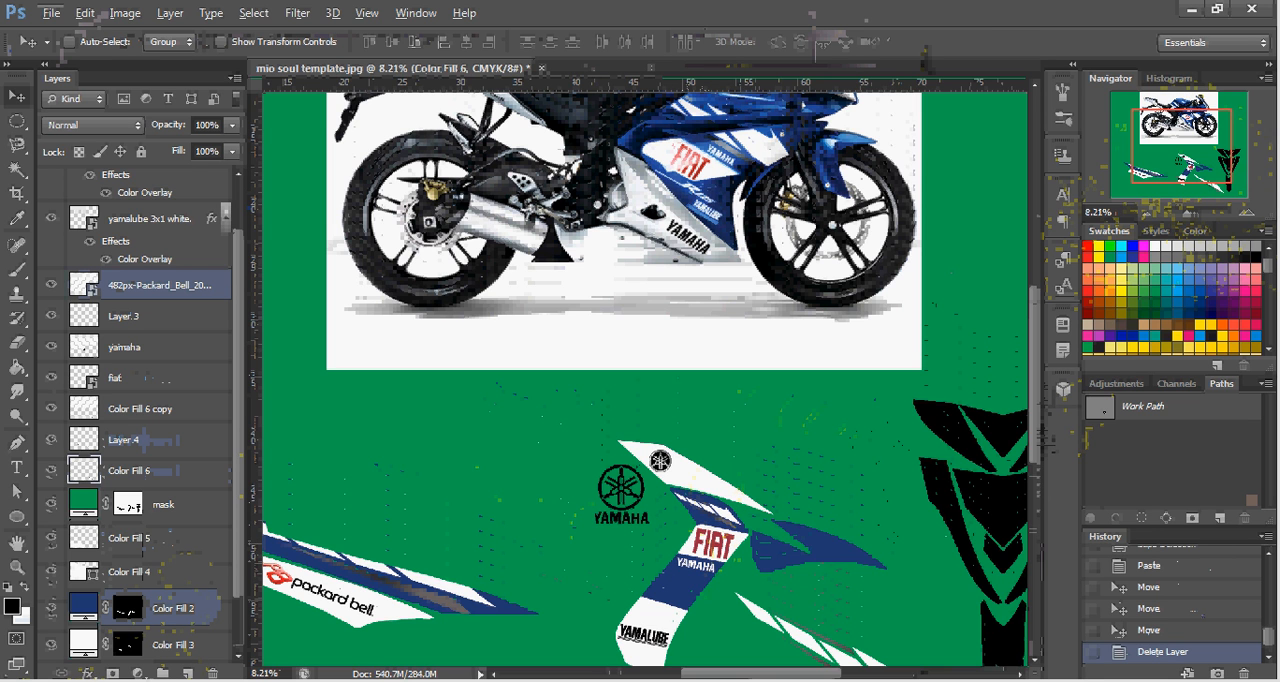
click(102, 680)
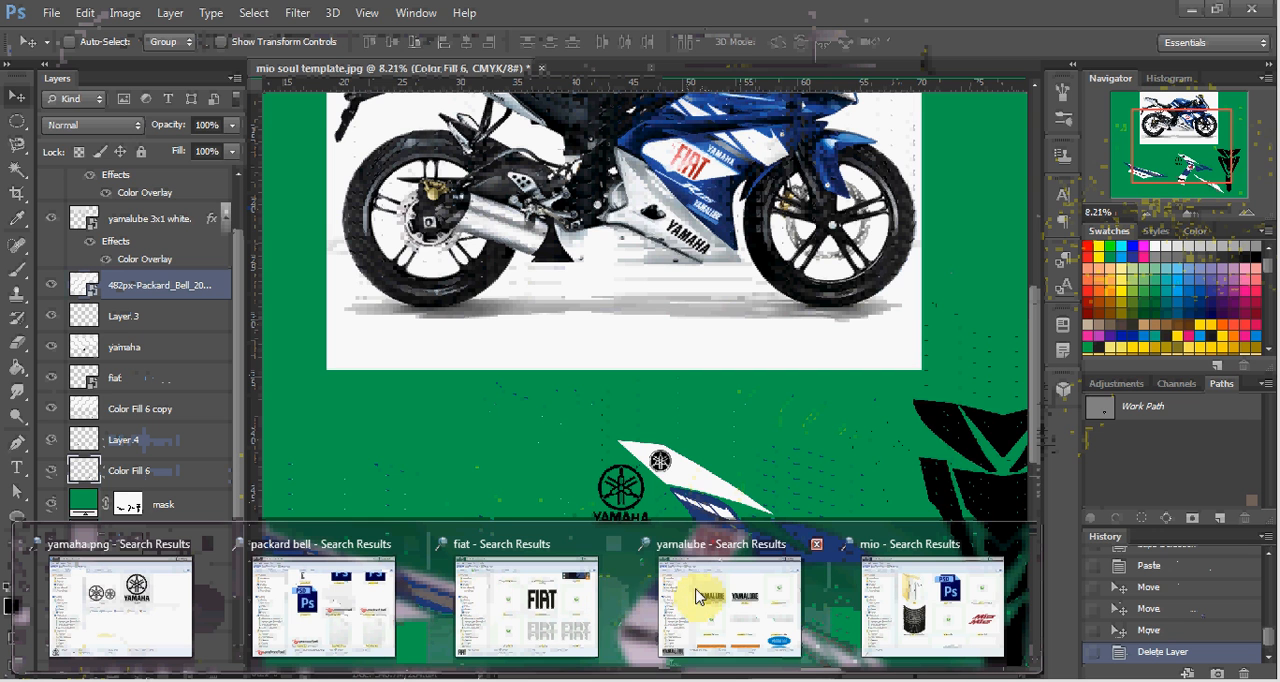
mouse_move(700, 600)
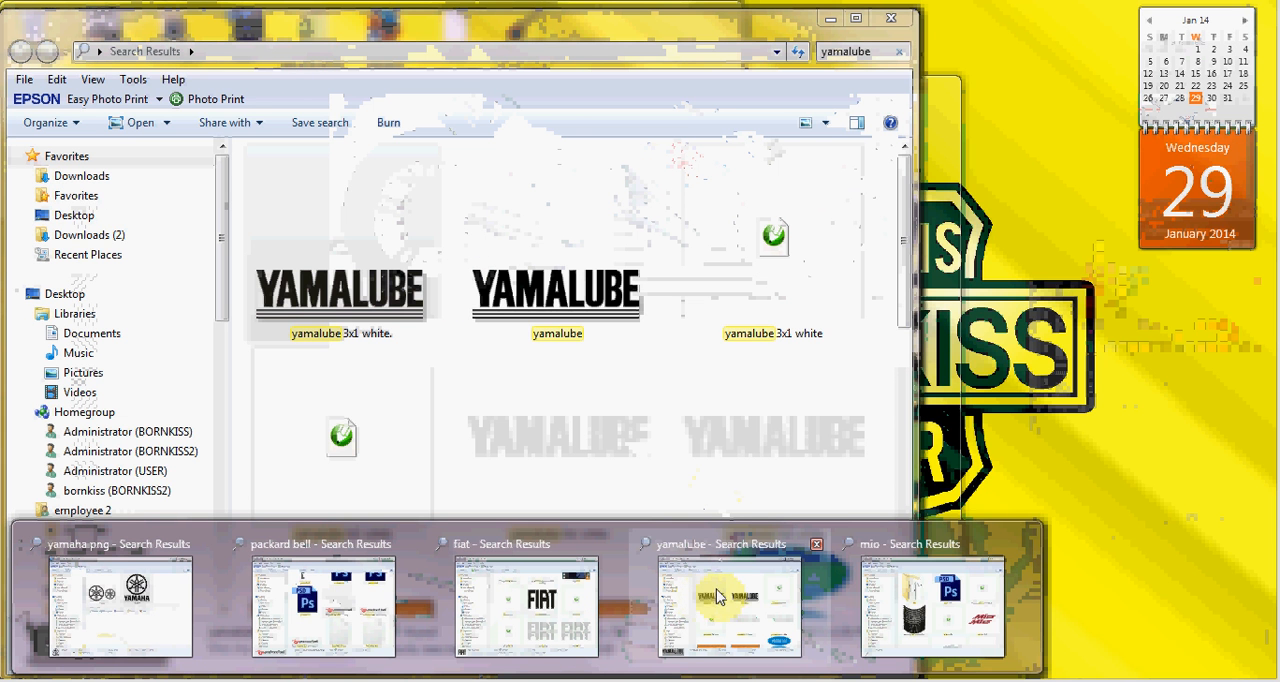
click(910, 592)
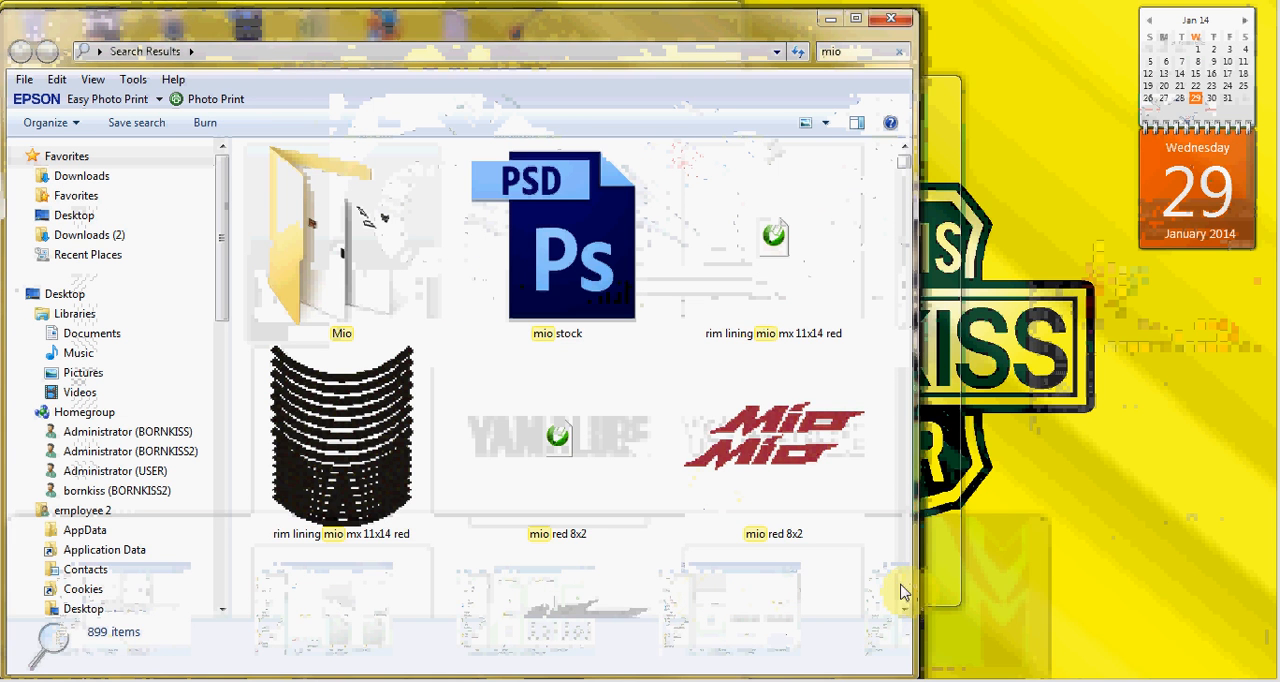
click(751, 465)
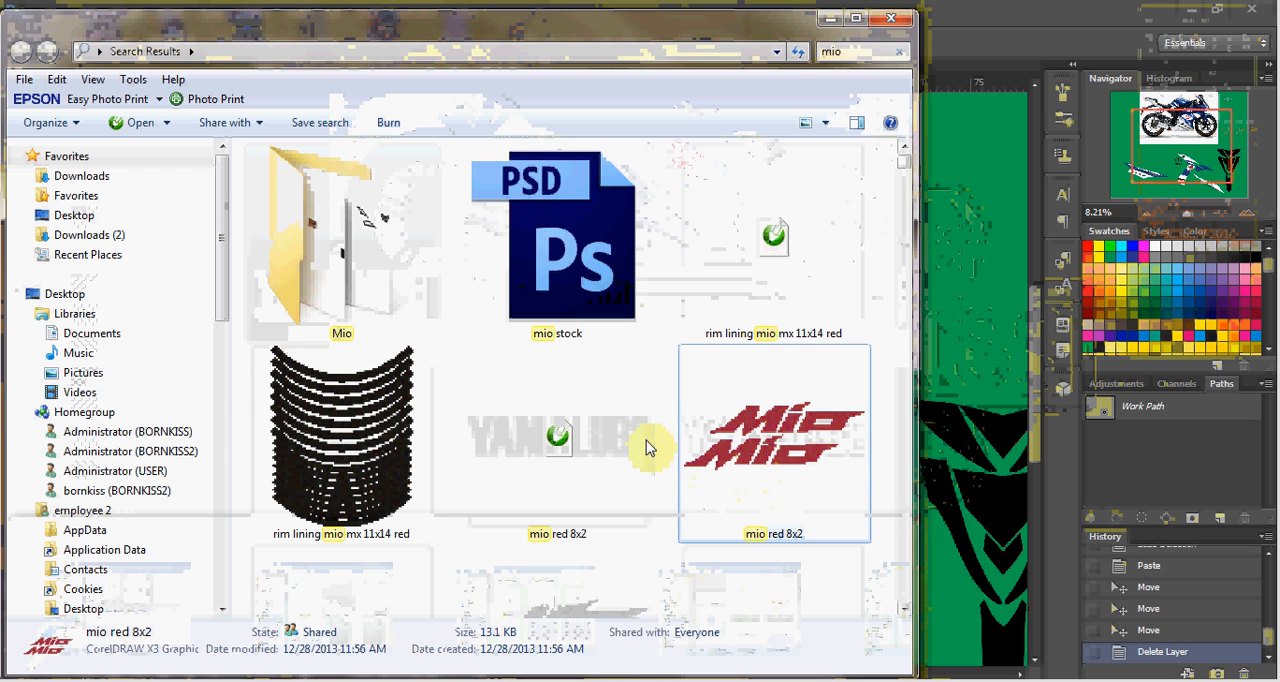
double_click(766, 458)
Ungroup the two red Mio logos and delete the lower one.
click(696, 486)
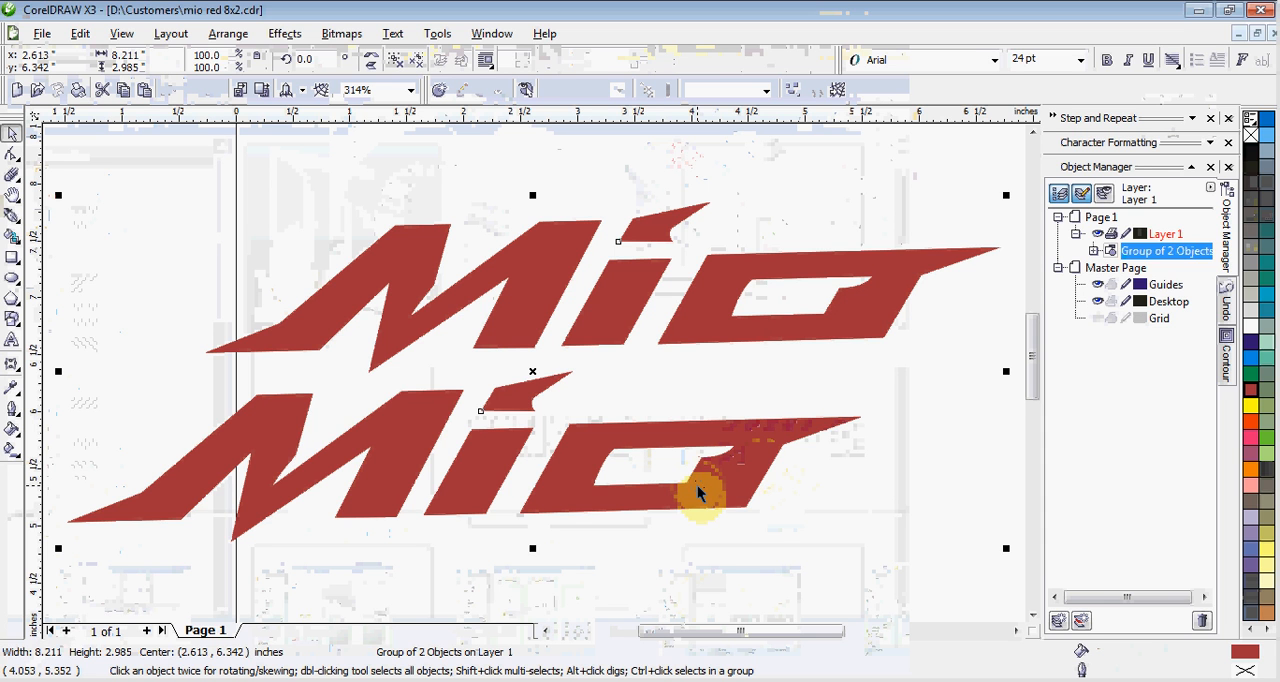
key(ctrl+u)
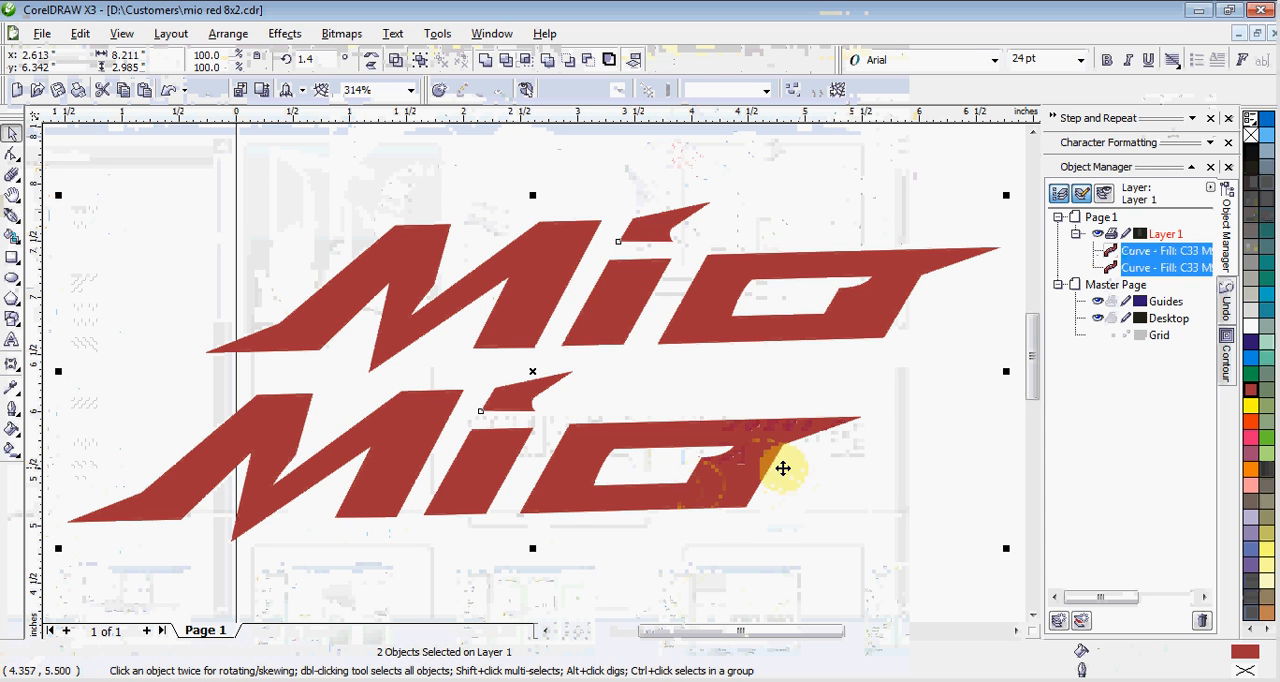
key(Escape)
click(742, 470)
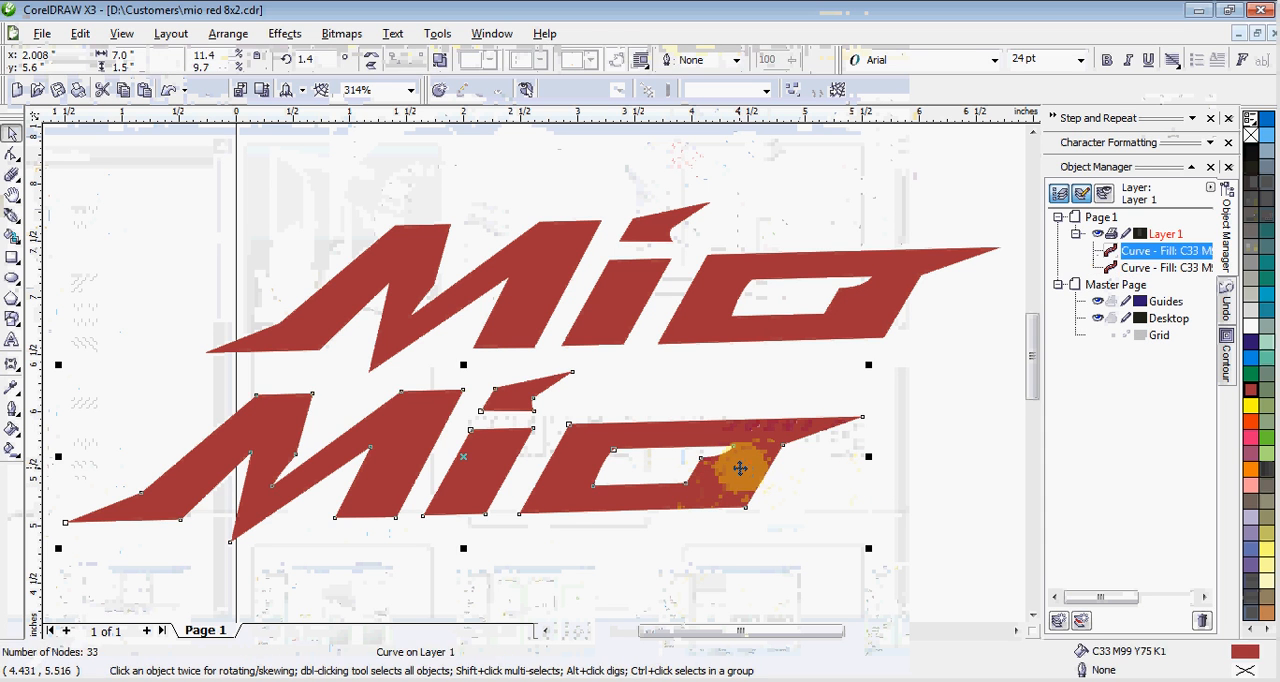
key(Delete)
Fill the remaining Mio logo with black, 100C100M100Y100K.
click(778, 340)
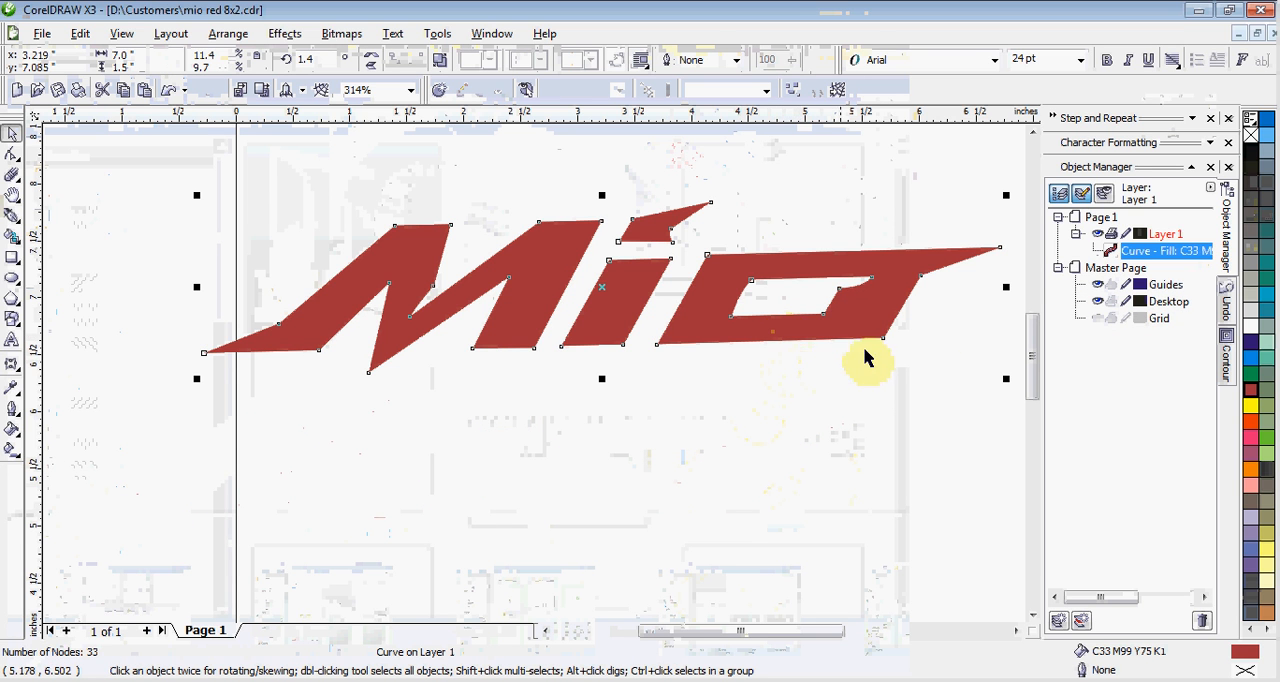
key(shift+F2)
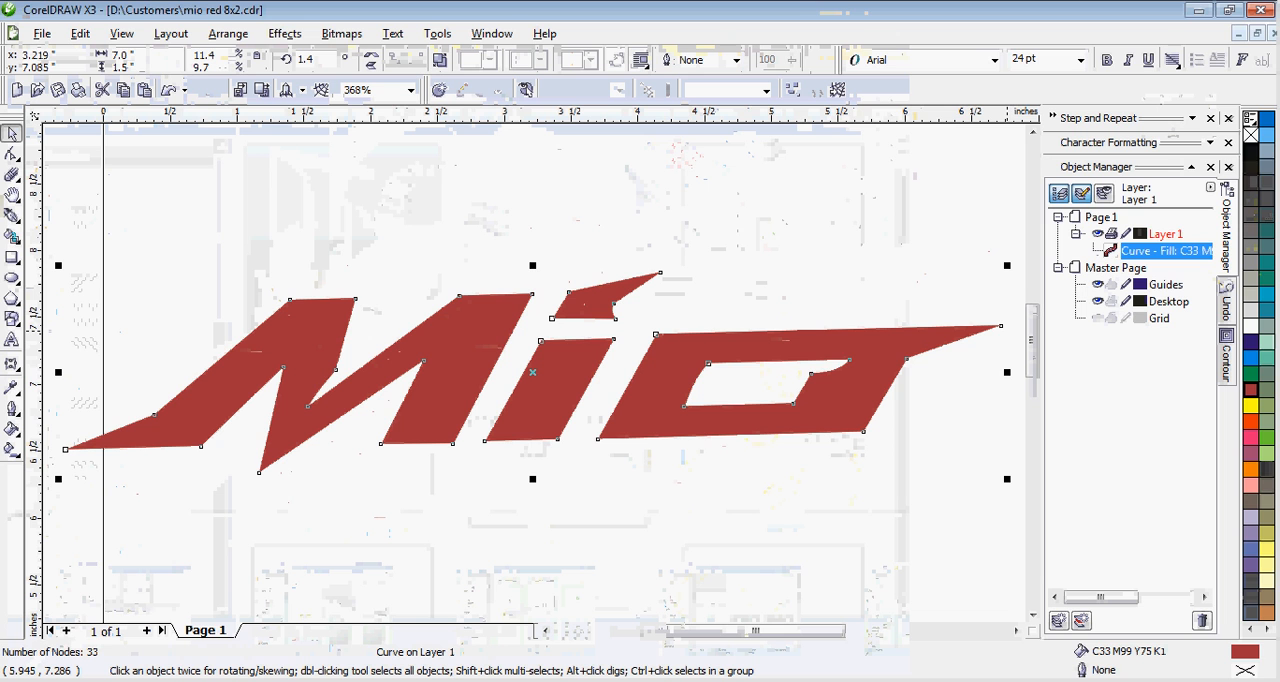
click(1251, 145)
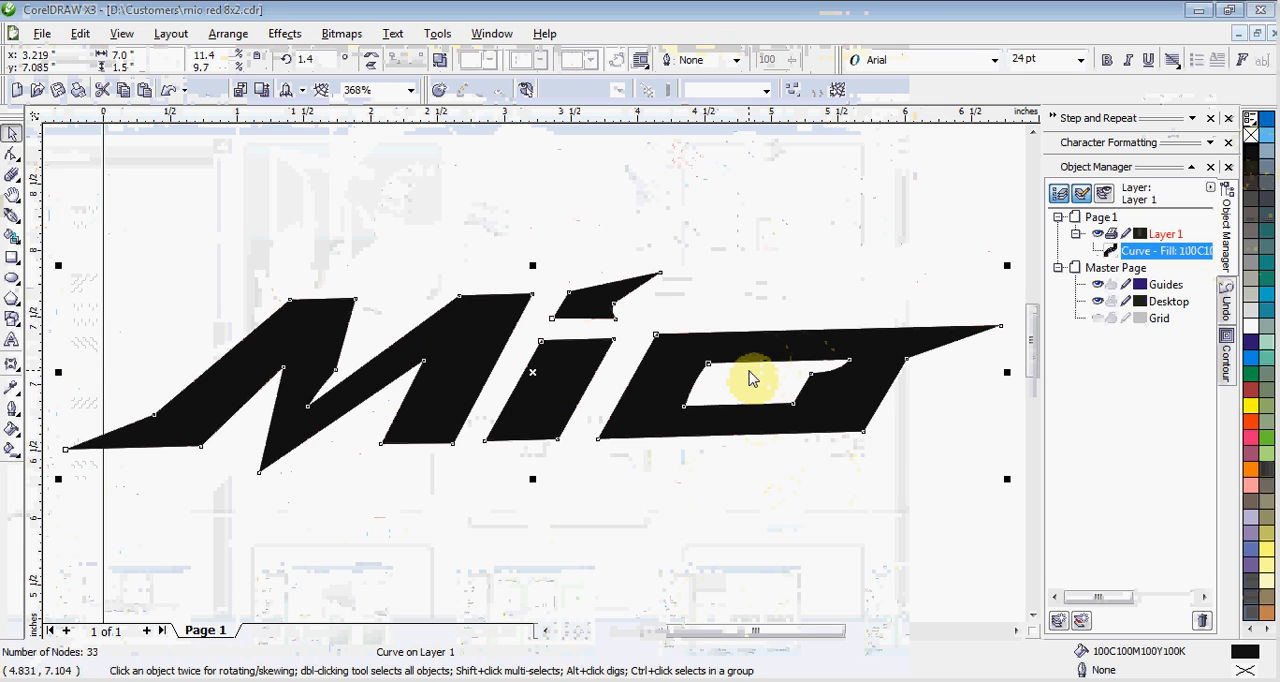
Export only the selected Mio logo to the Desktop as a transparent-background PNG named mio, at 150 dpi.
key(ctrl+e)
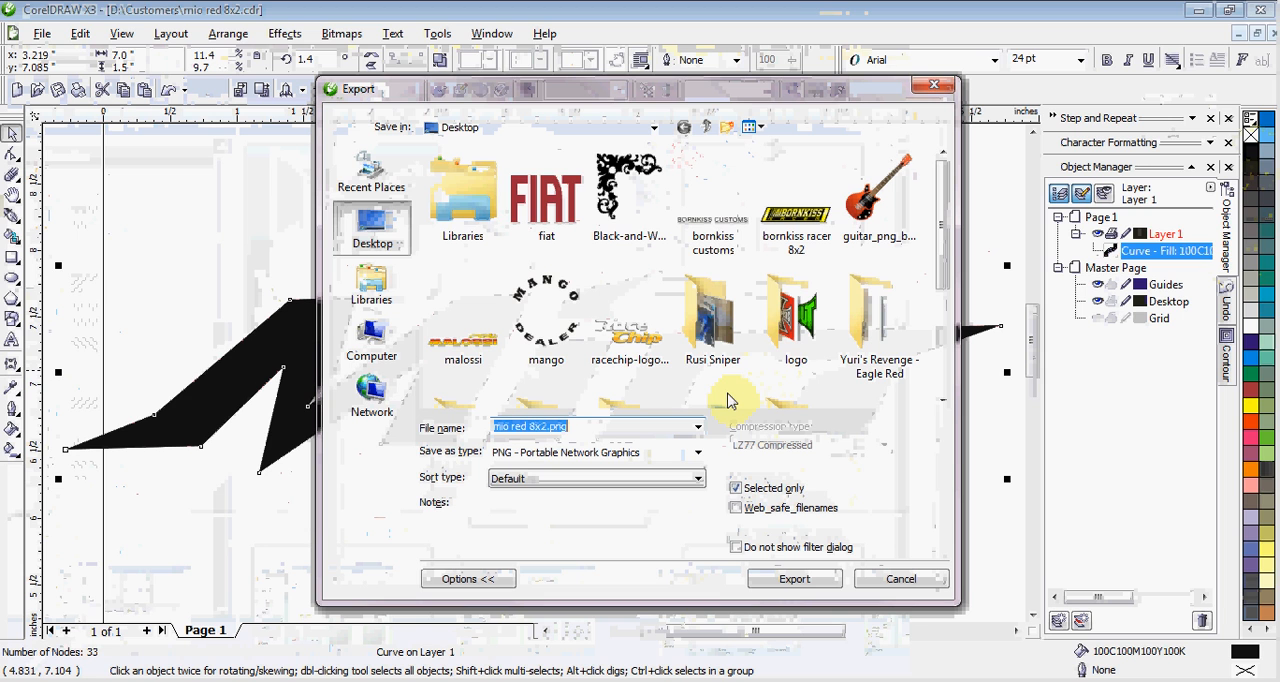
text(mio)
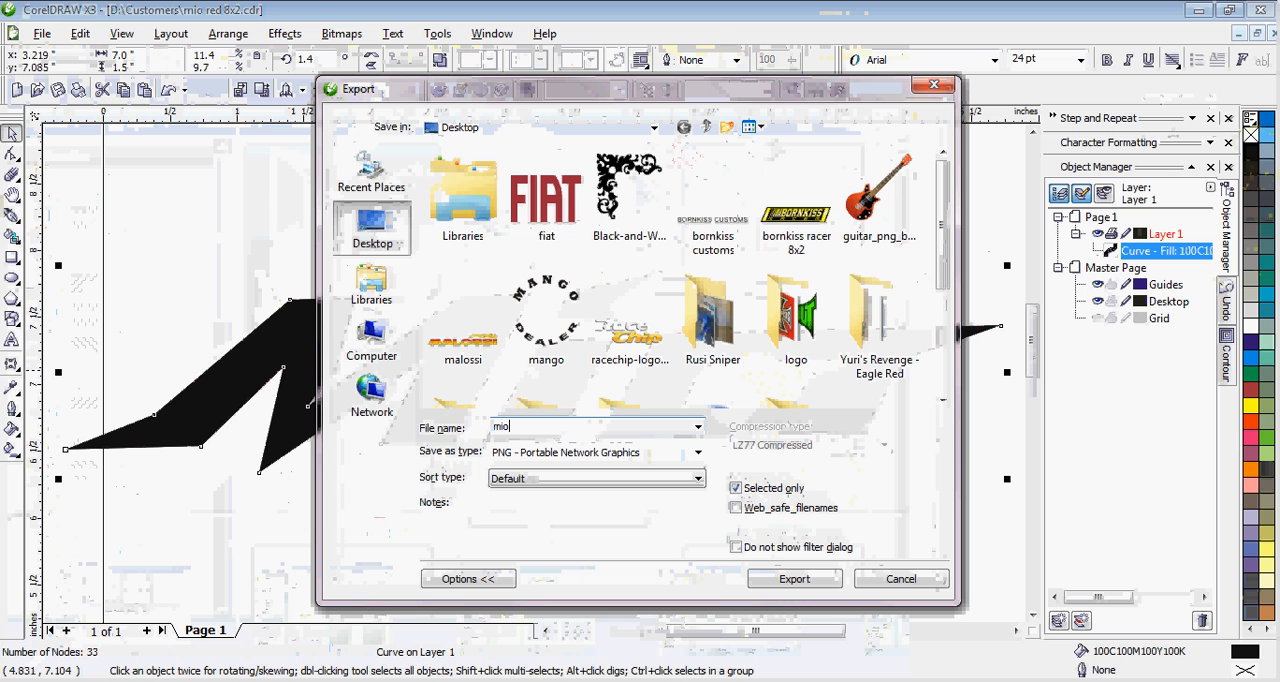
key(Return)
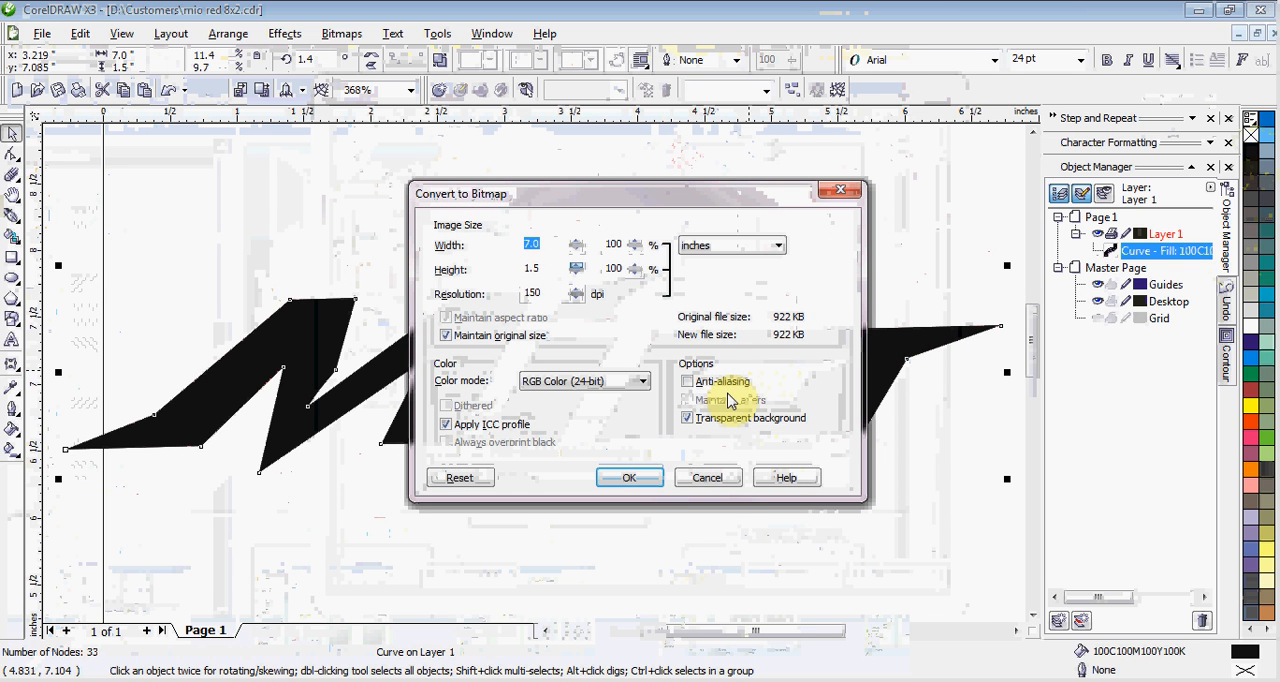
key(Return)
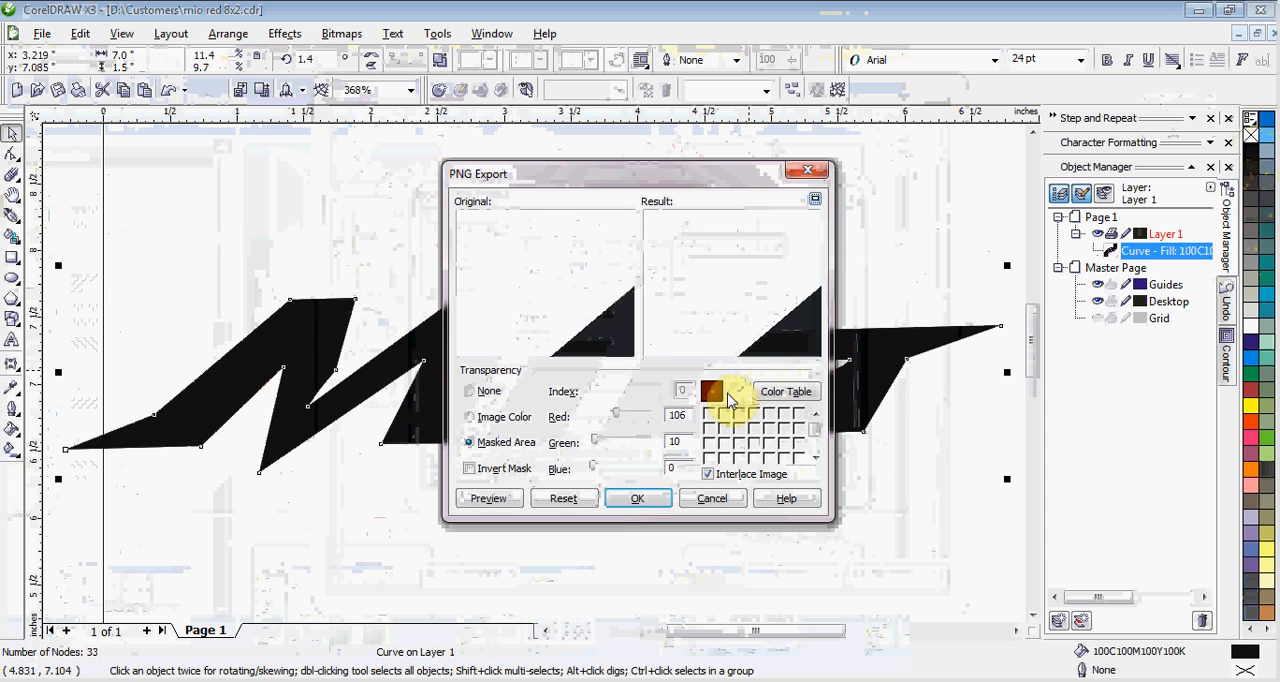
key(Return)
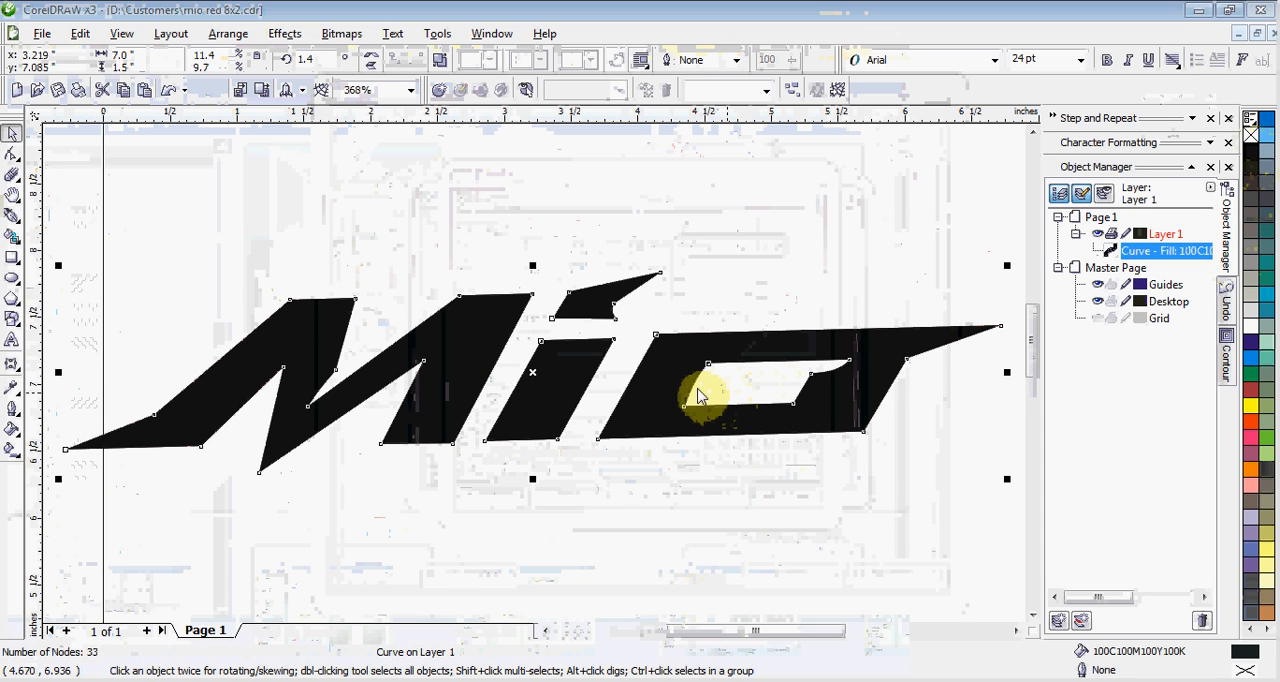
Place the exported mio PNG in the Photoshop template document and move it onto the middle decal's blue panel, below the YAMAHA text.
key(ctrl+e)
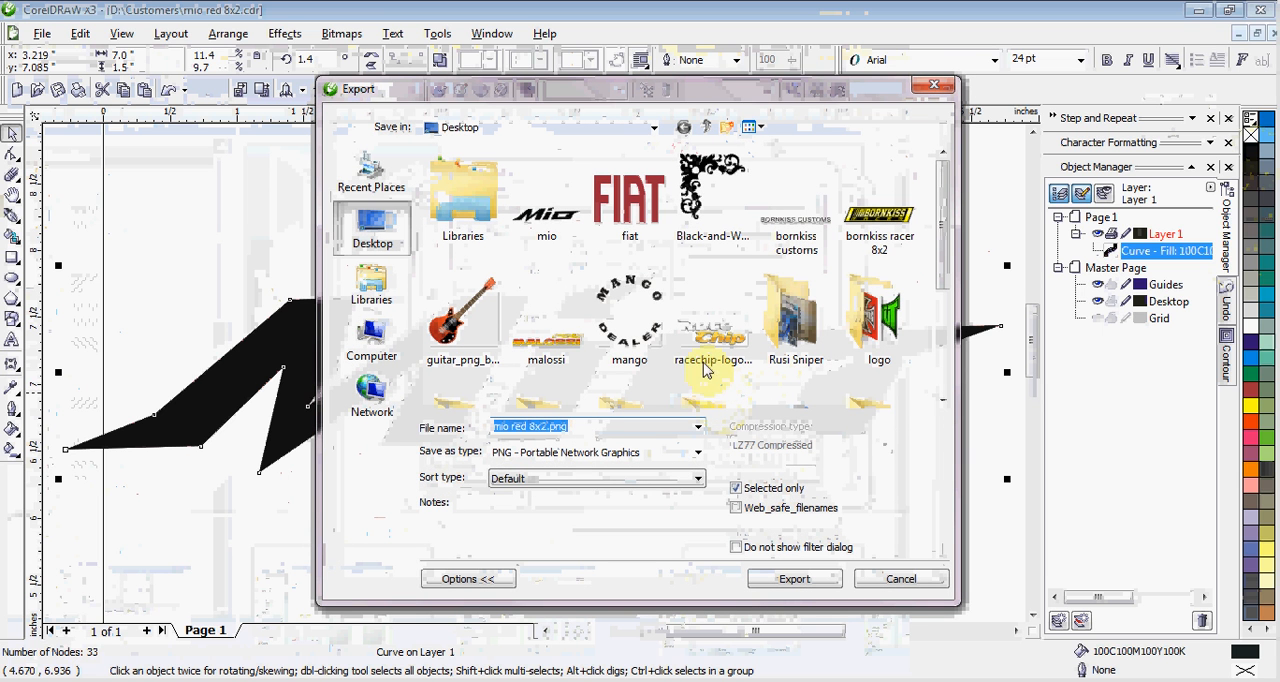
click(530, 228)
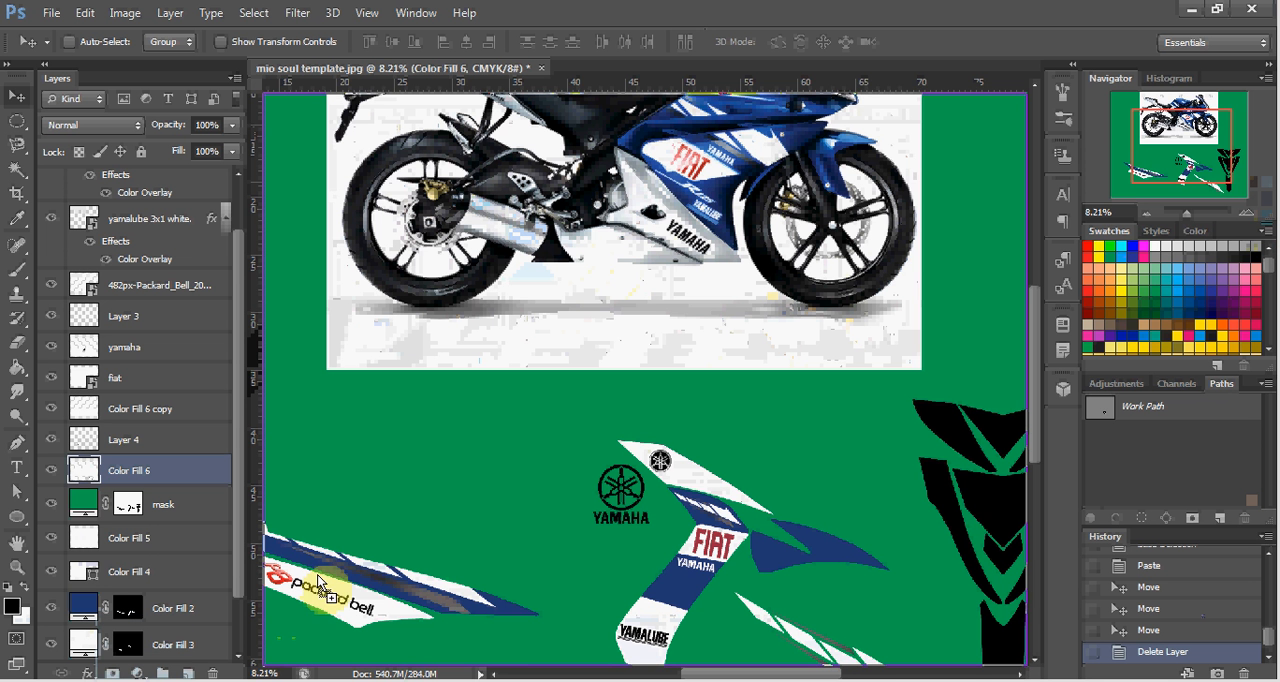
drag(430, 500, 447, 541)
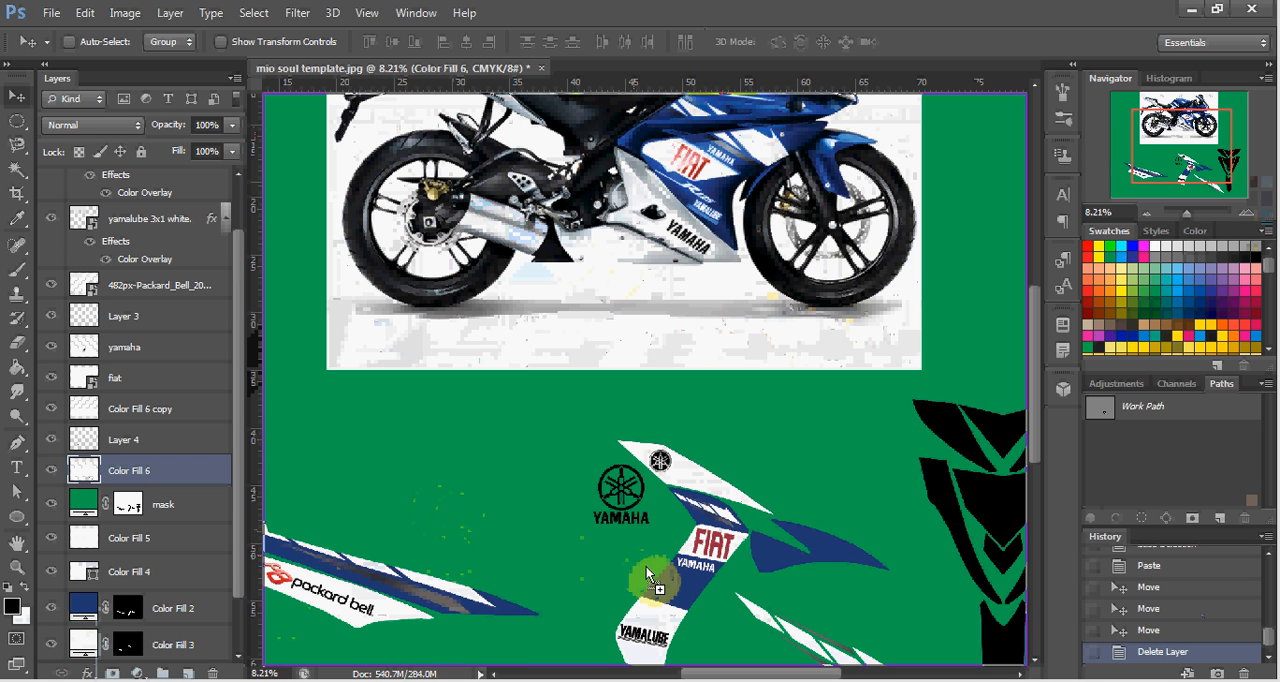
drag(675, 579, 675, 579)
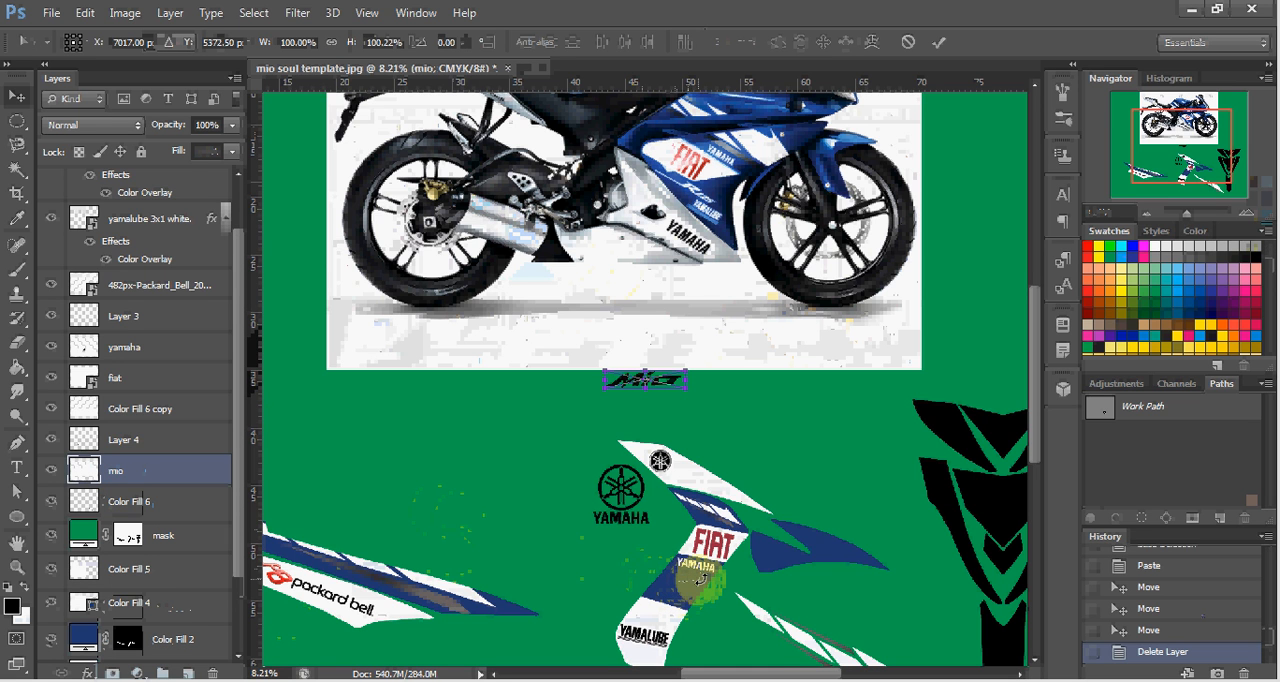
key(Return)
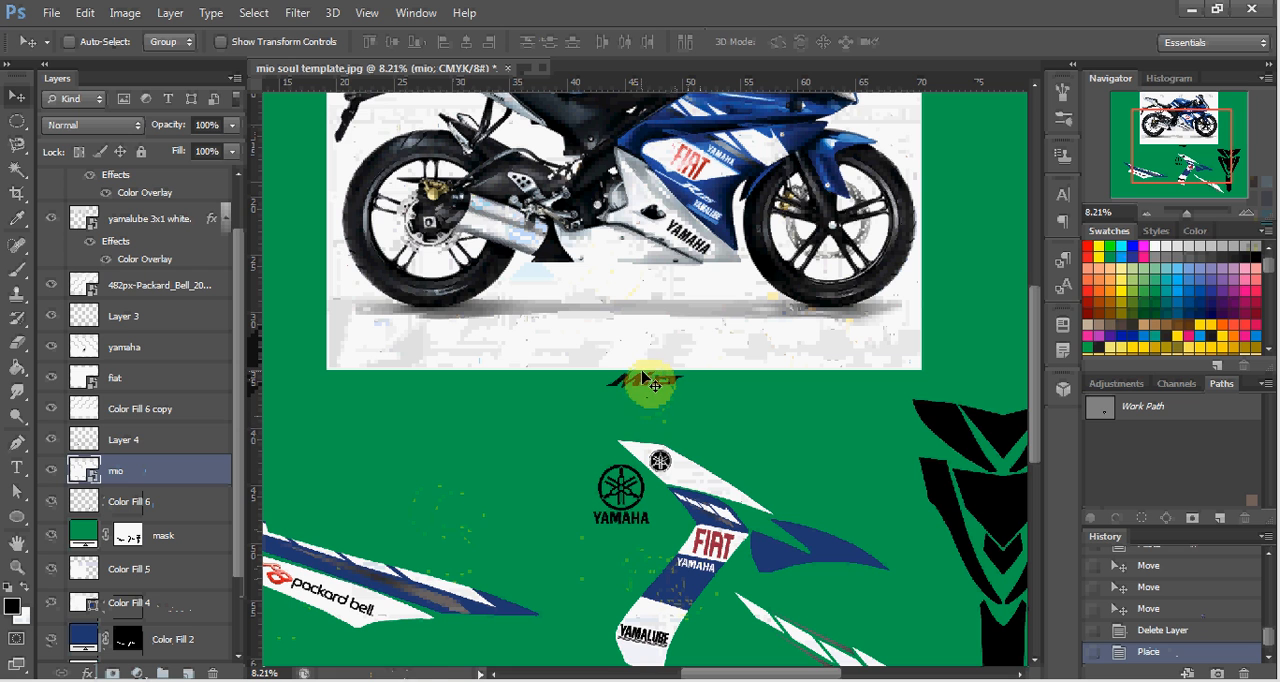
drag(651, 383, 684, 583)
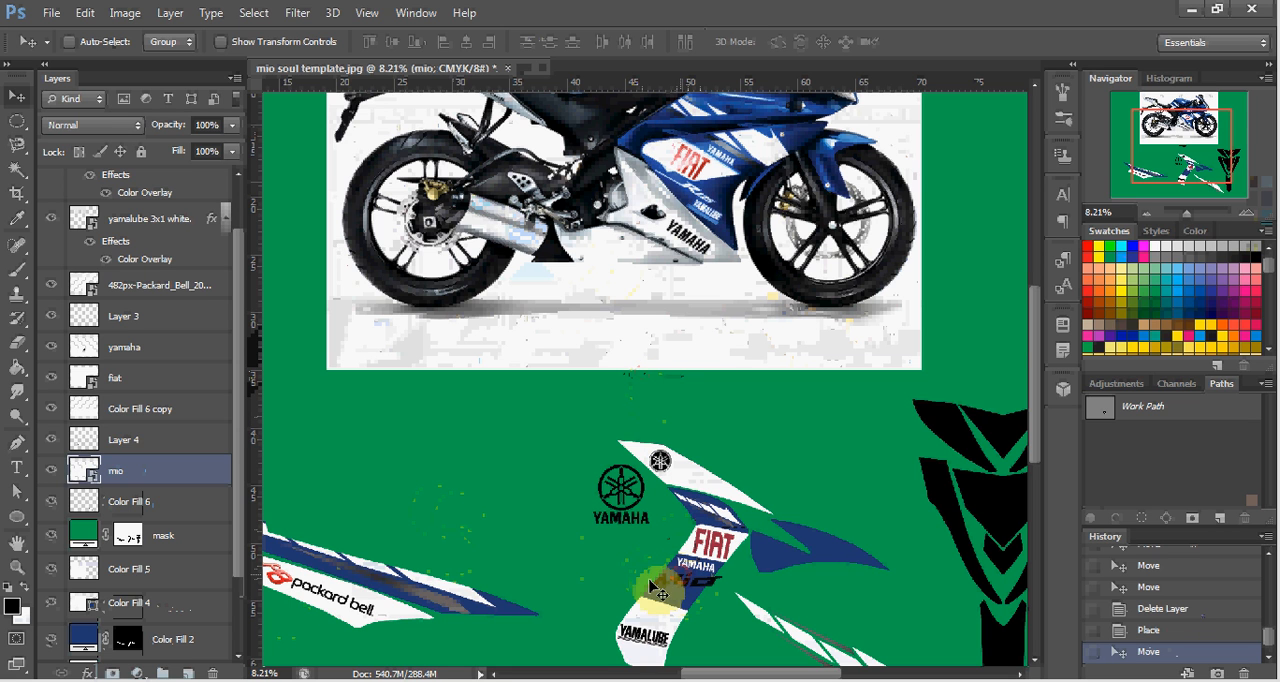
Apply a Color Overlay to the mio layer, using white (ffffff) sampled from the Packard Bell decal.
click(88, 672)
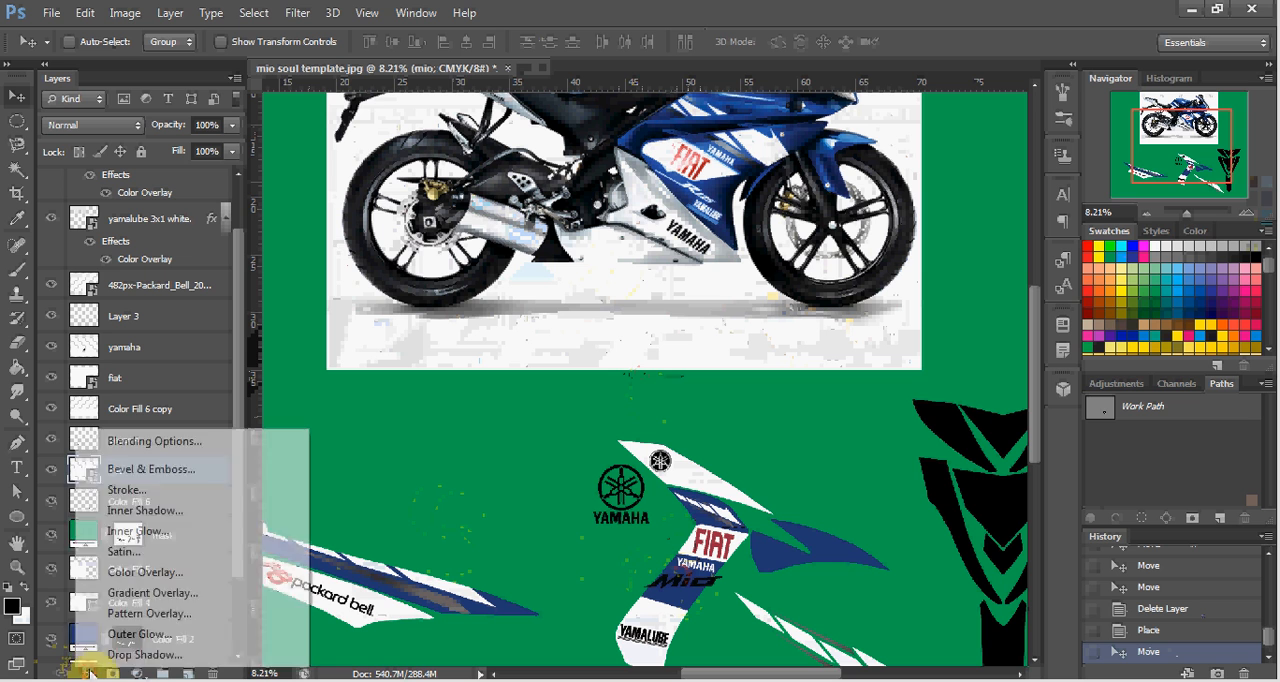
click(145, 577)
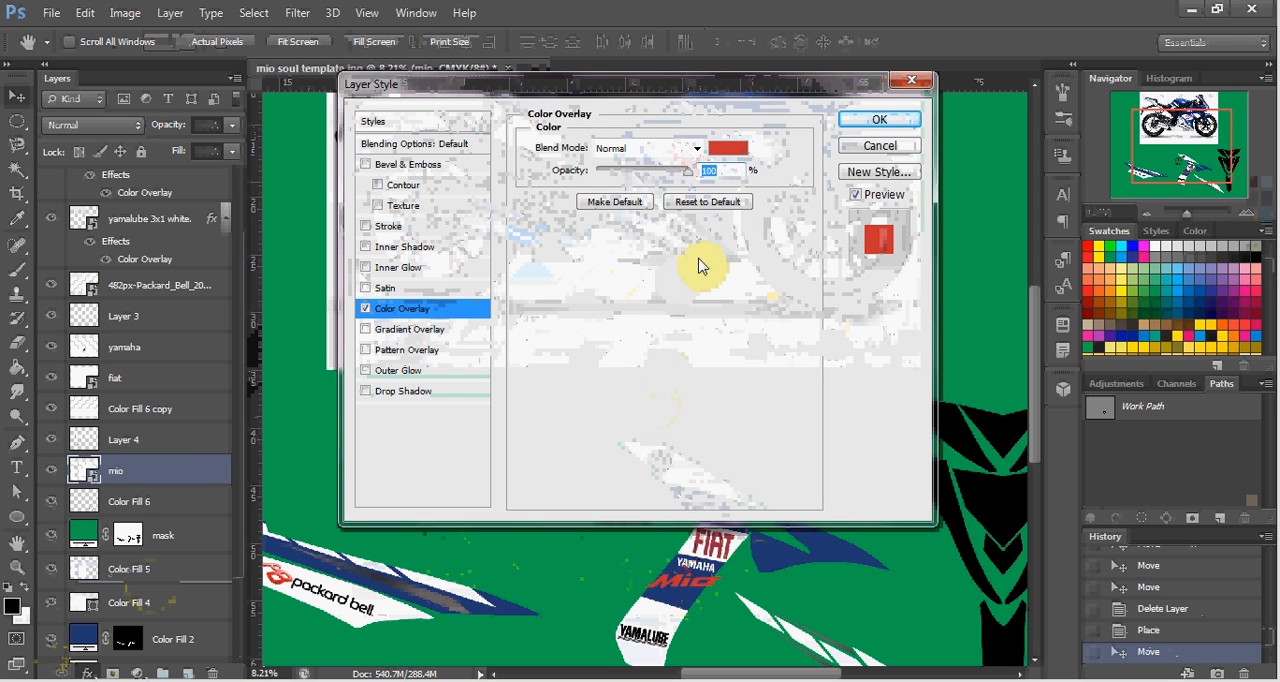
click(729, 150)
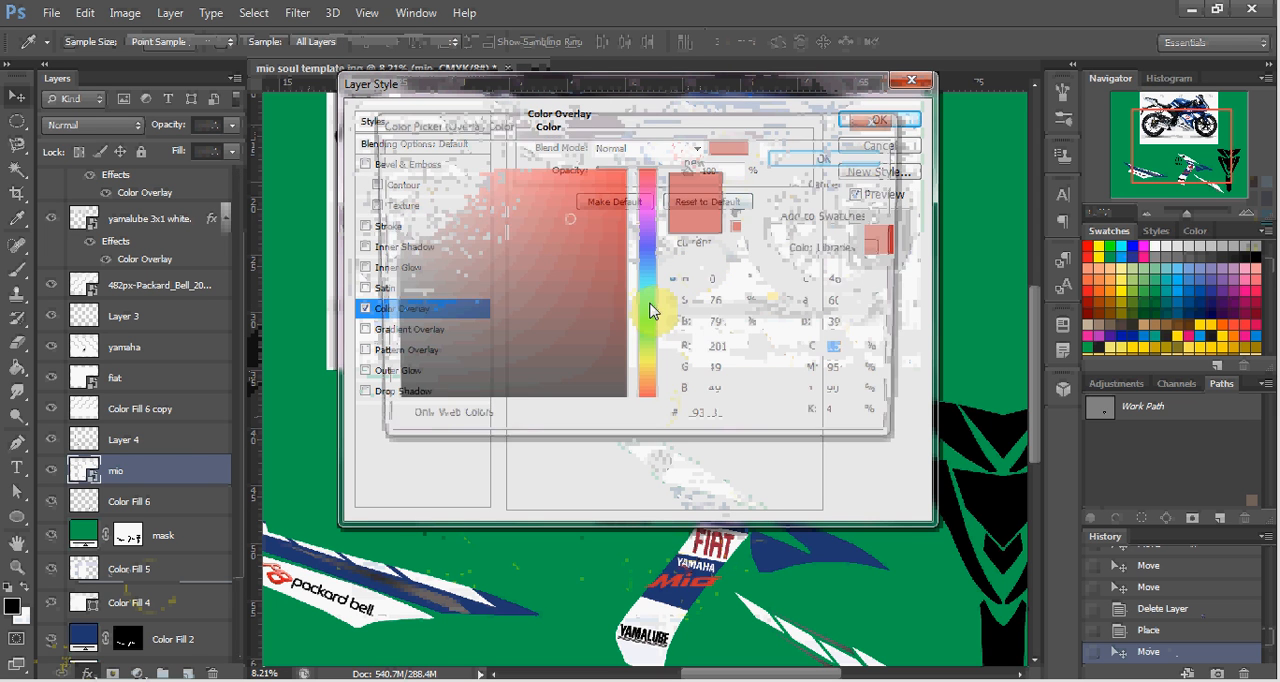
click(386, 606)
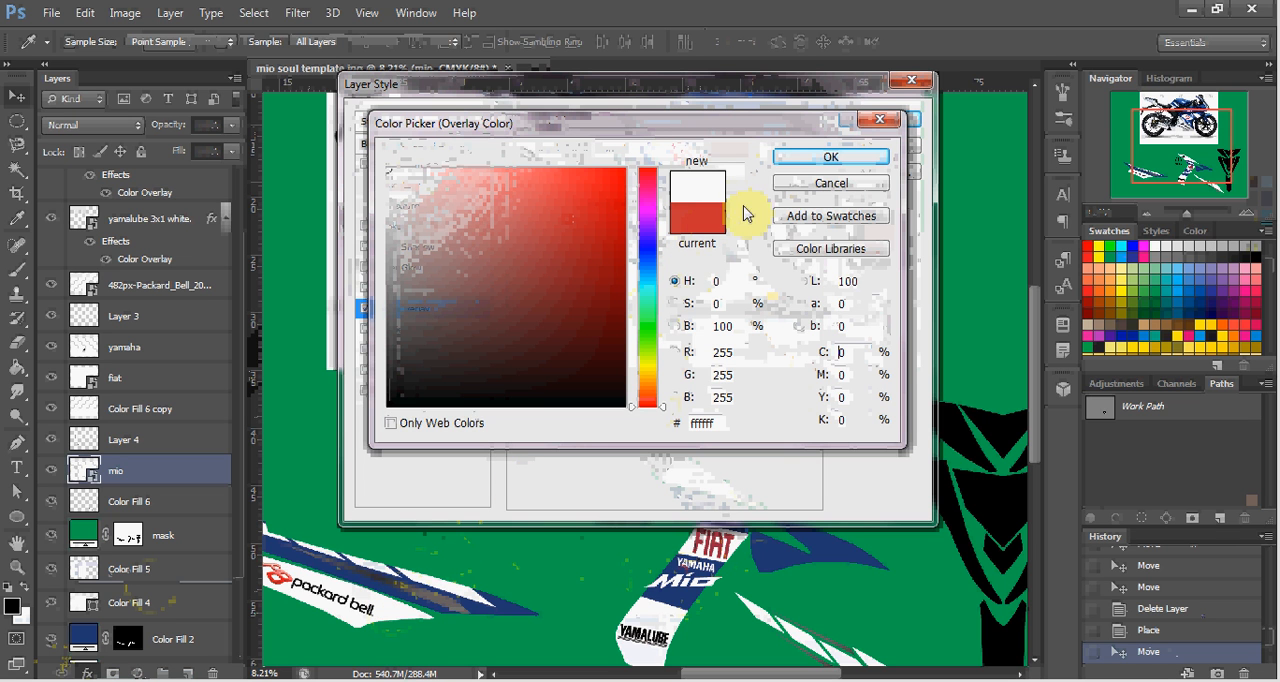
click(806, 164)
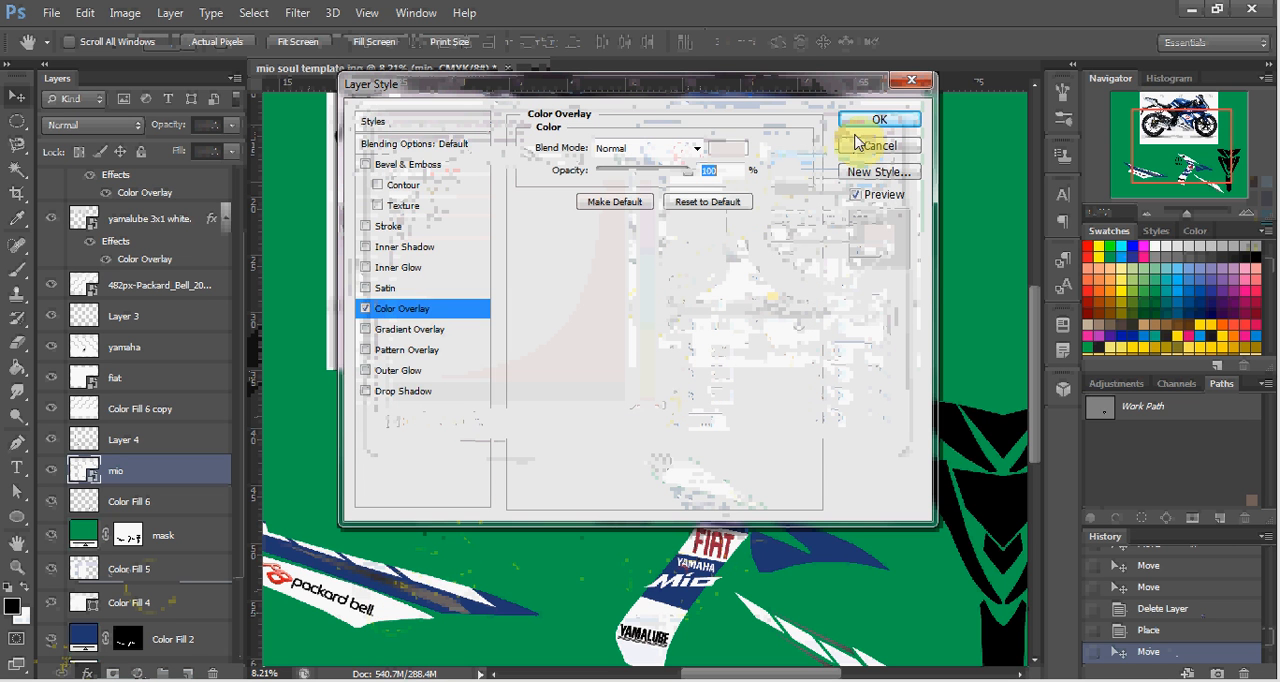
click(868, 122)
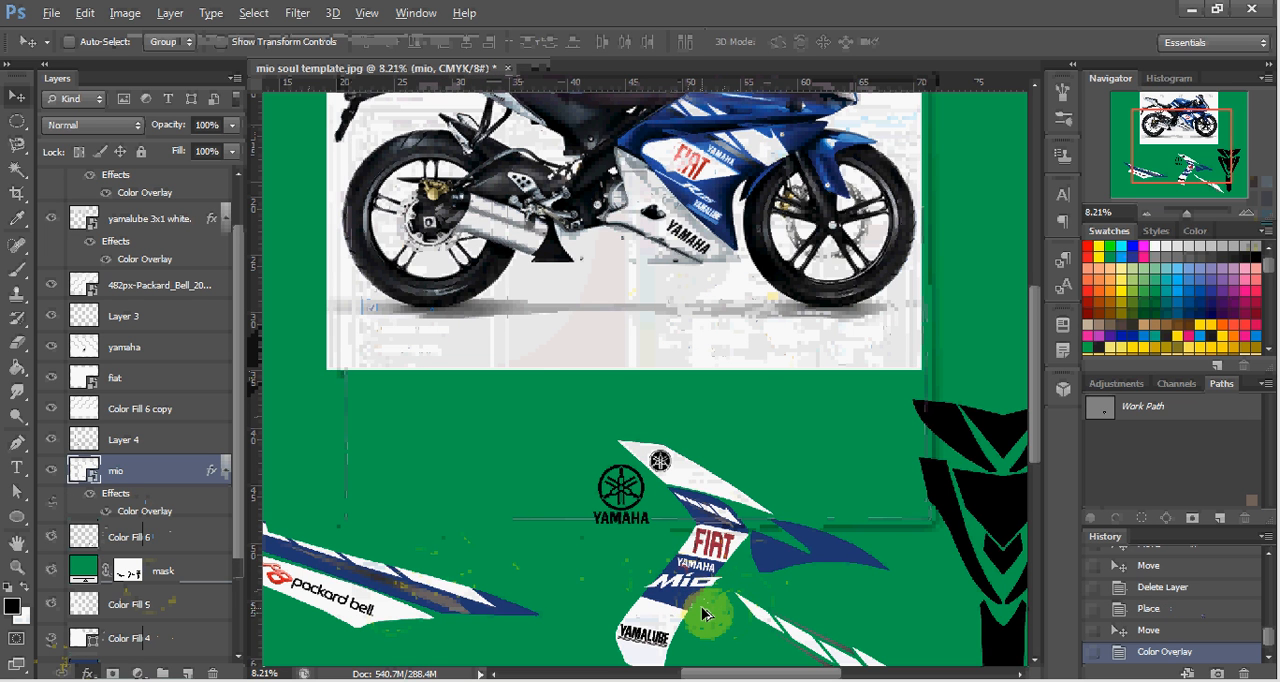
Rotate the Mio logo about 11.3° counterclockwise and fit it within the middle decal's blue panel, just below the YAMAHA text.
scroll(702, 614, up, 3)
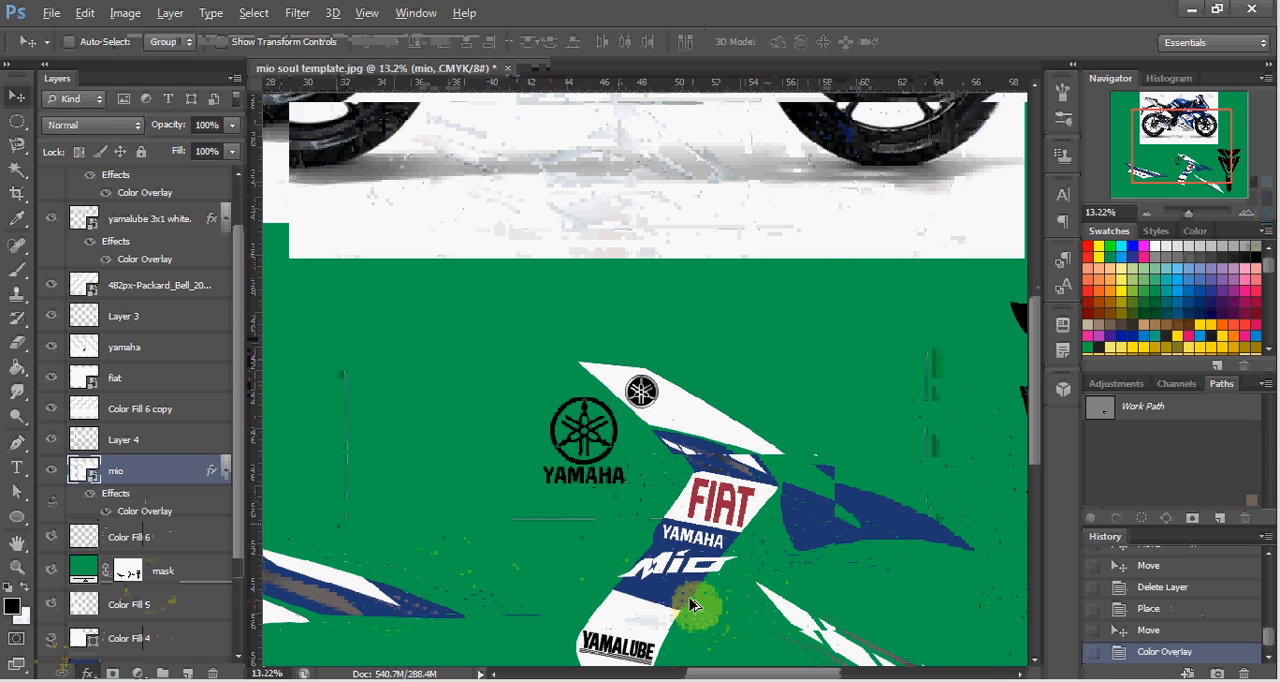
scroll(690, 603, up, 3)
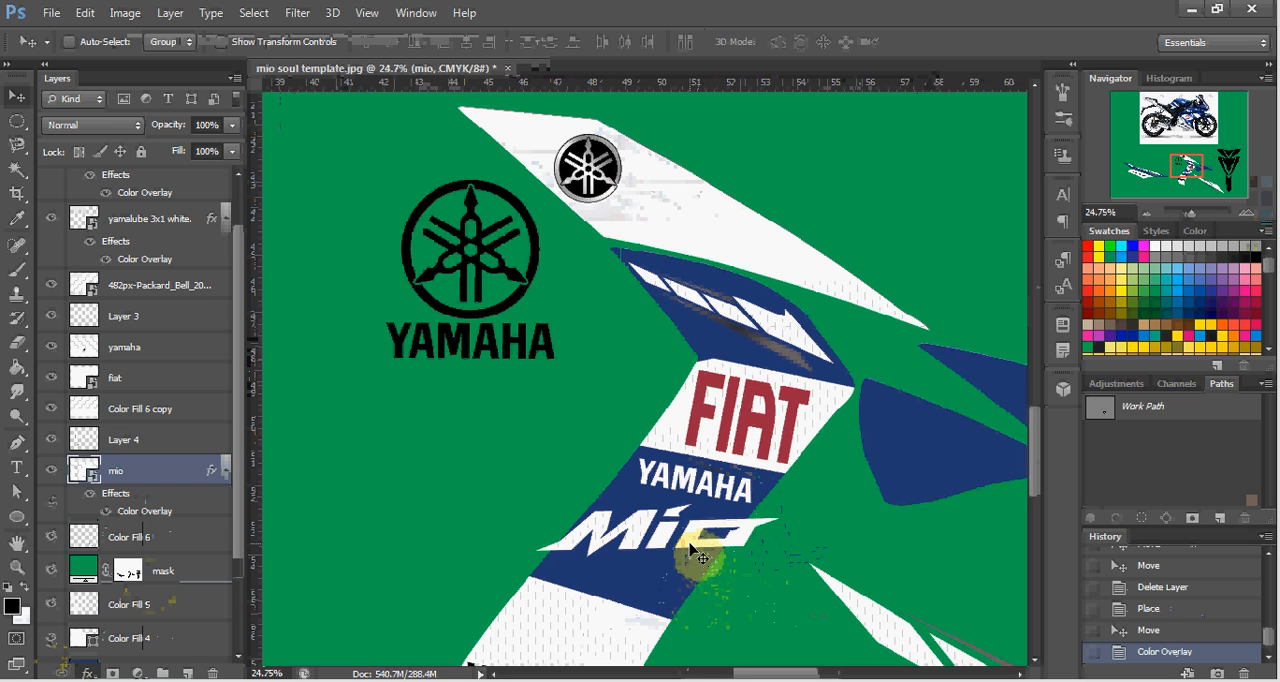
key(ctrl+t)
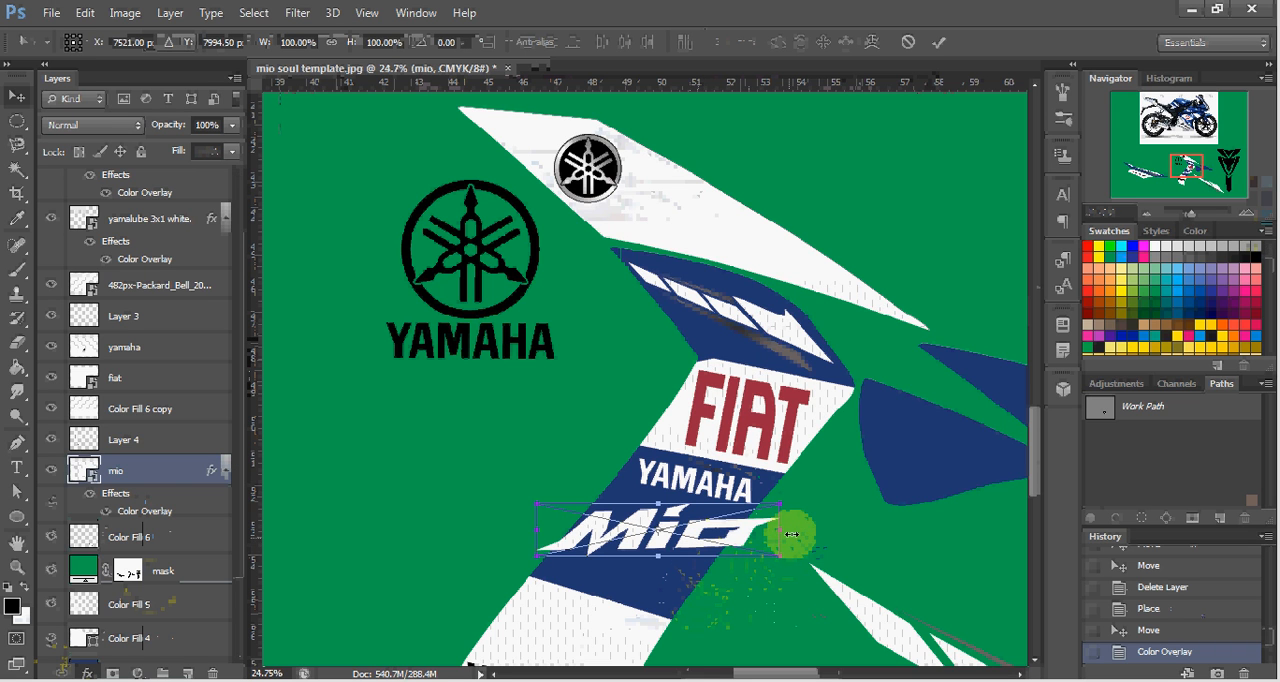
drag(804, 520, 793, 494)
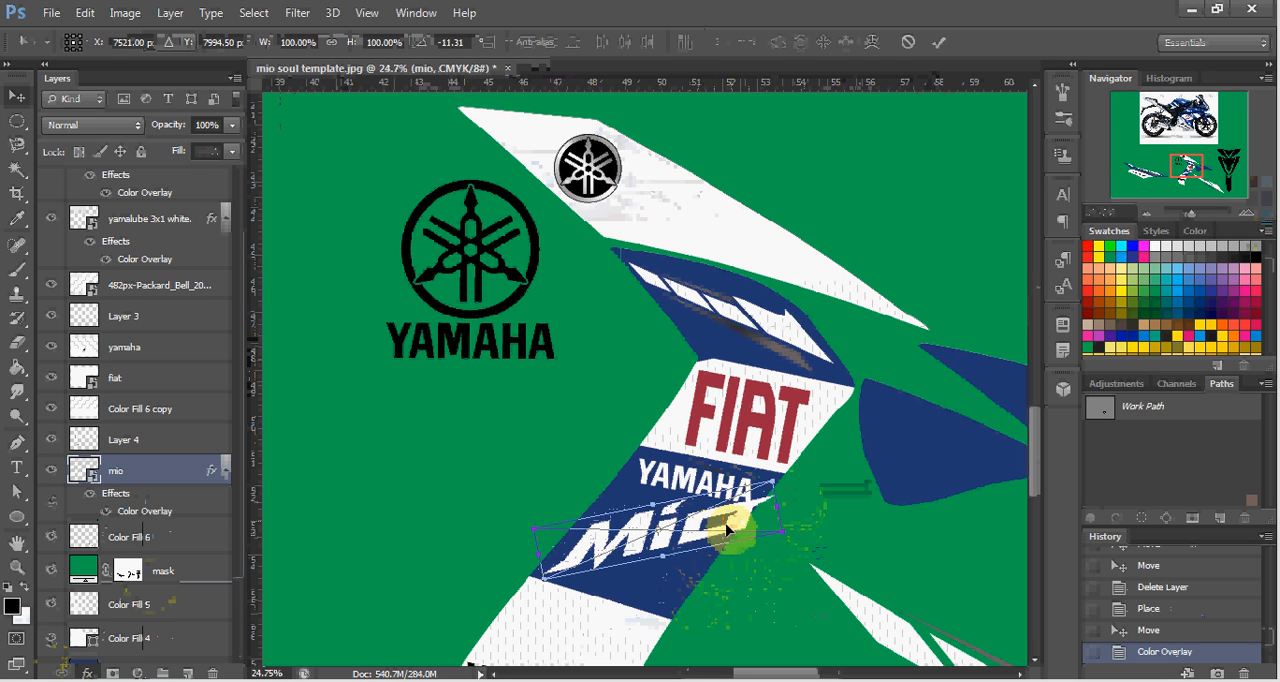
drag(727, 530, 710, 535)
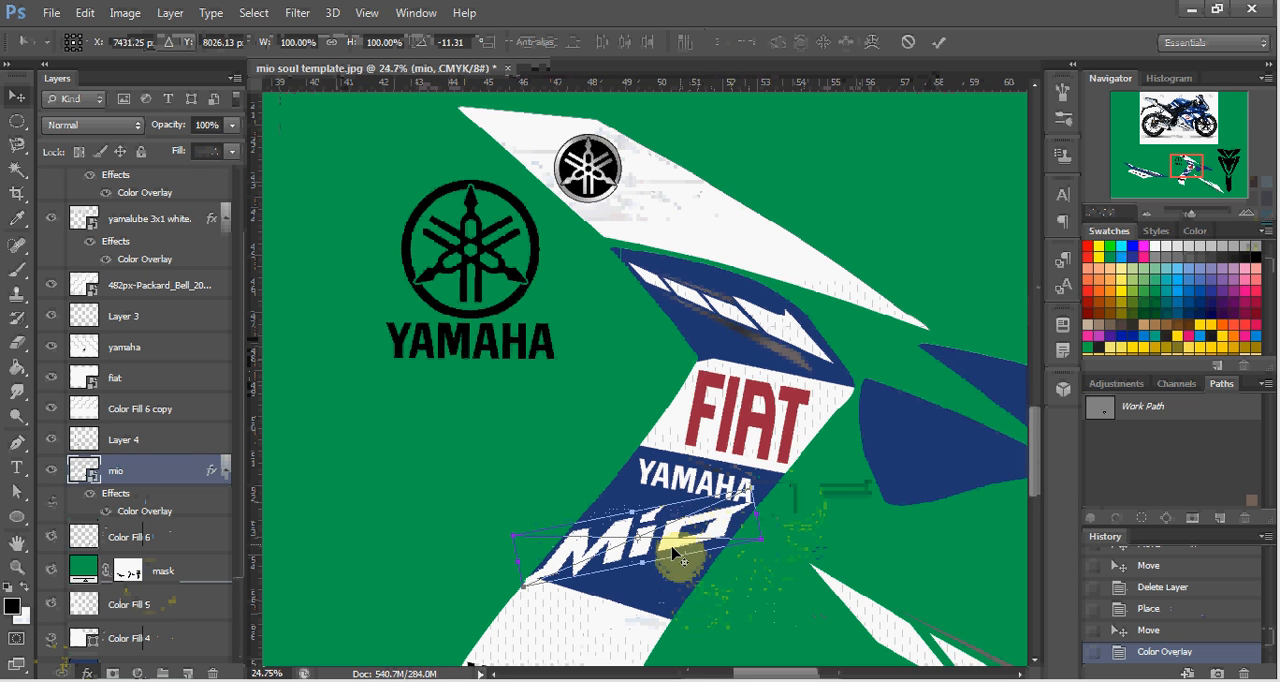
scroll(675, 560, up, 1)
scroll(750, 528, up, 1)
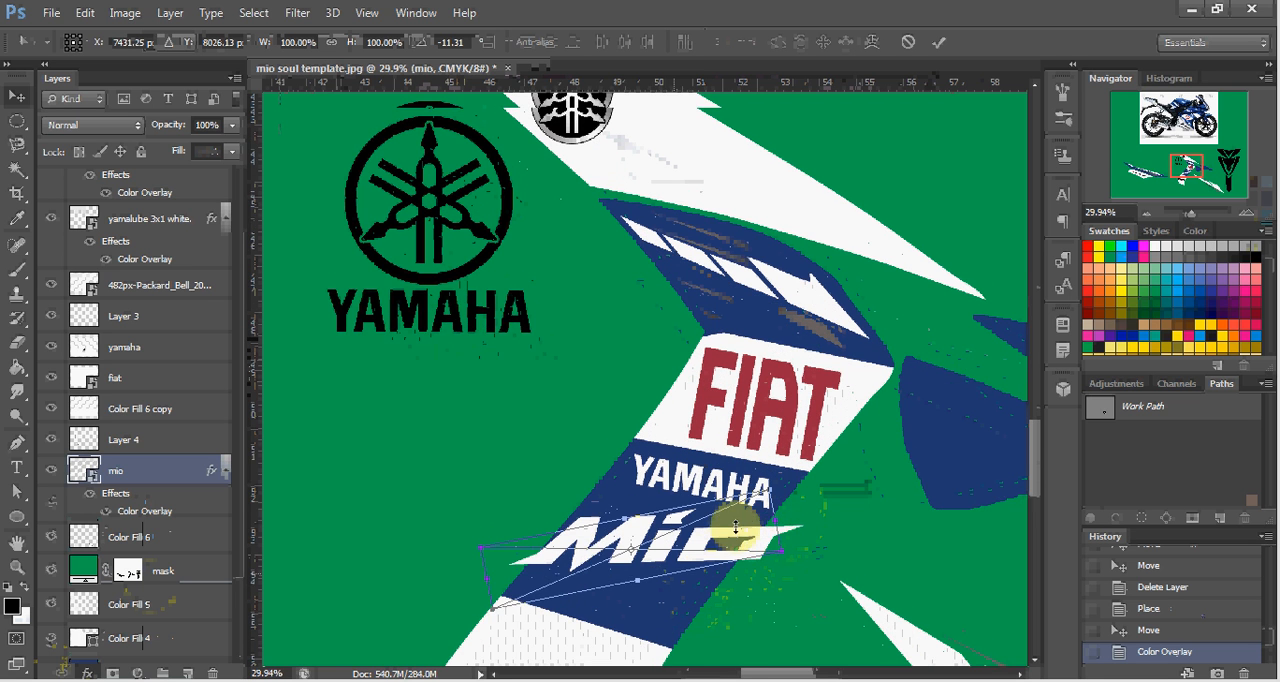
scroll(745, 536, up, 1)
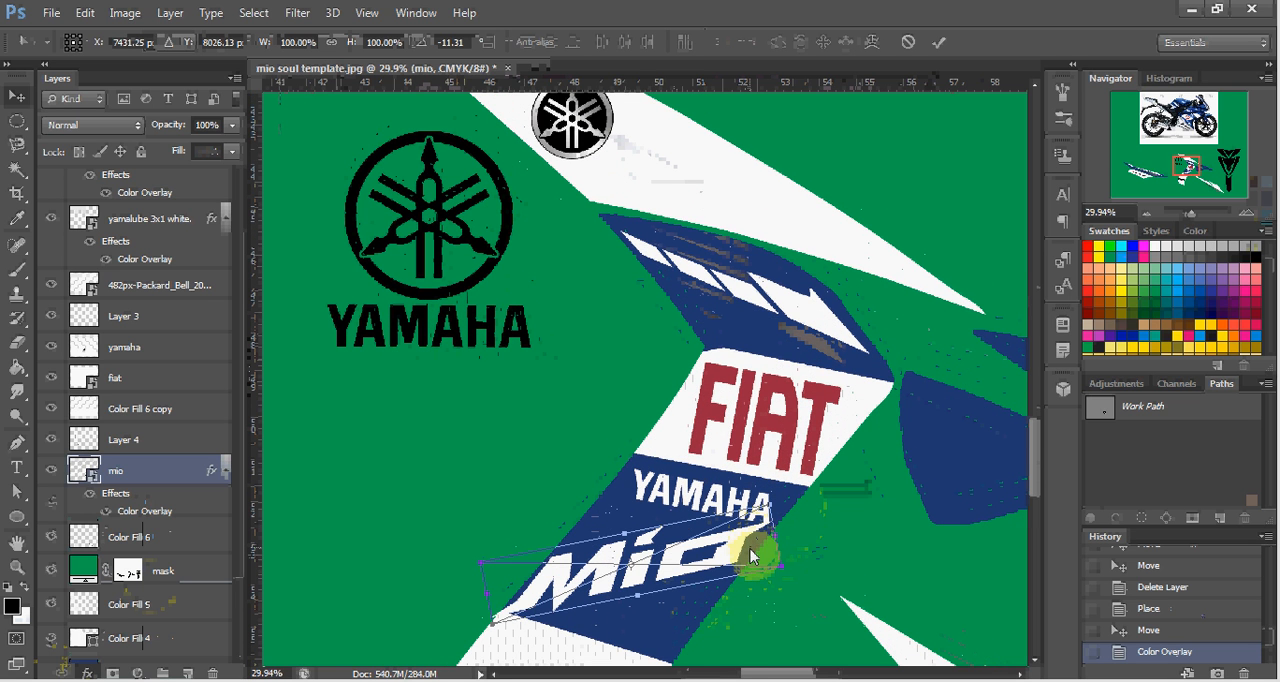
drag(750, 553, 755, 558)
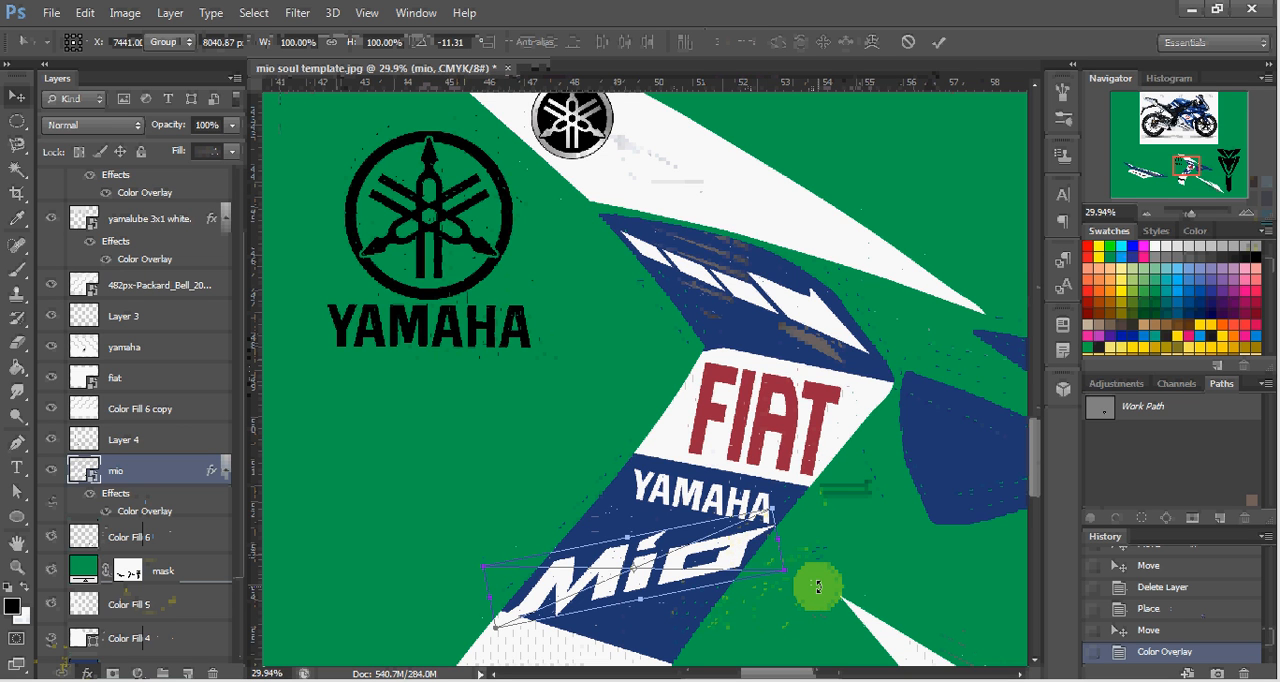
key(Return)
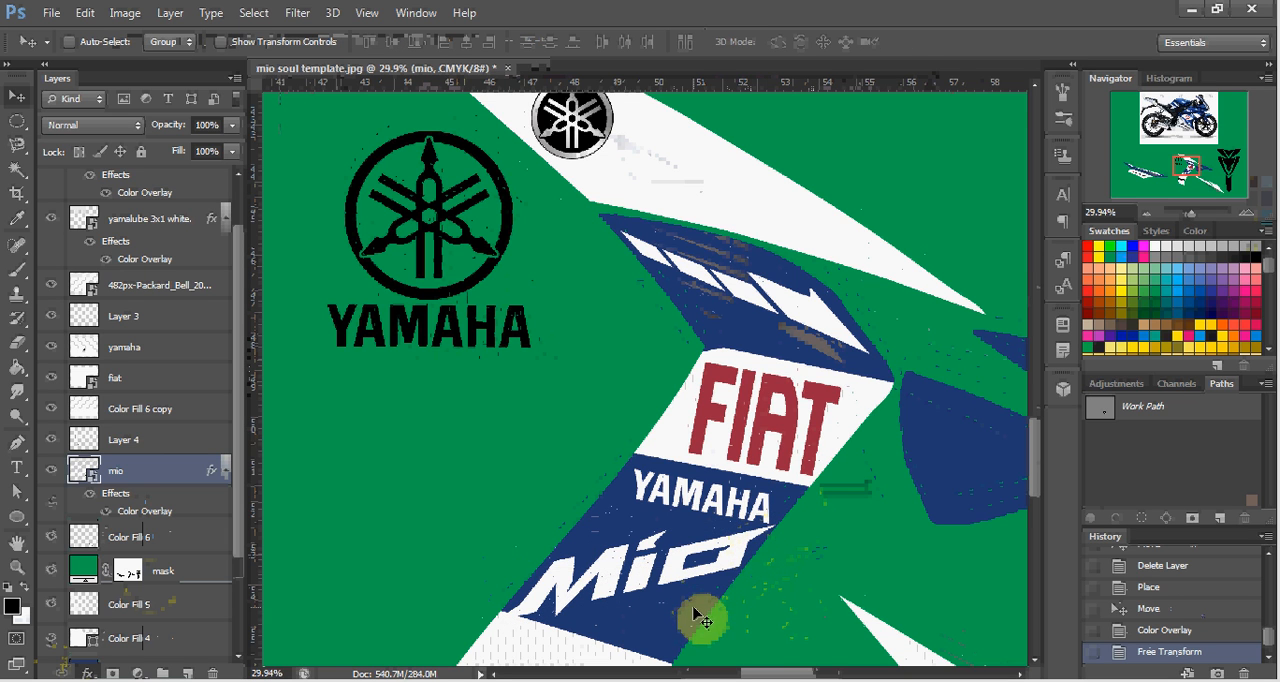
Compare the decals with the motorcycle photo, examining the fairing, tank and tail graphics and logo placement.
scroll(697, 612, down, 5)
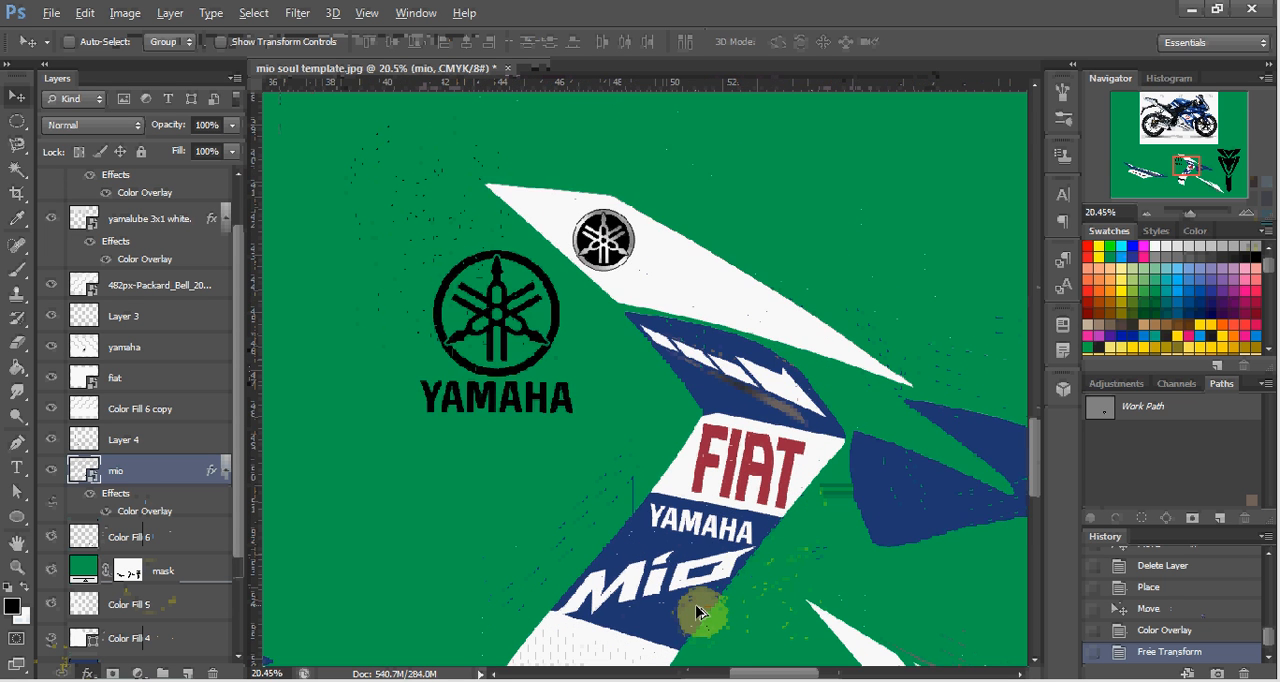
scroll(697, 612, down, 3)
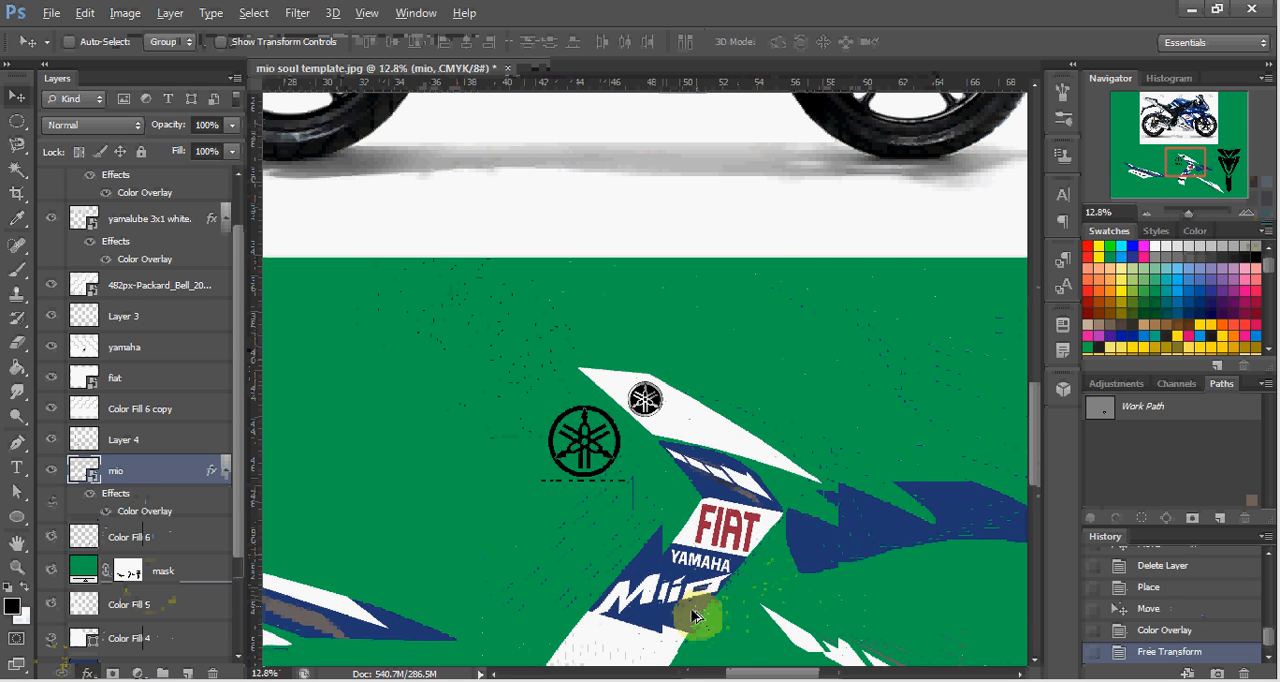
scroll(677, 622, down, 3)
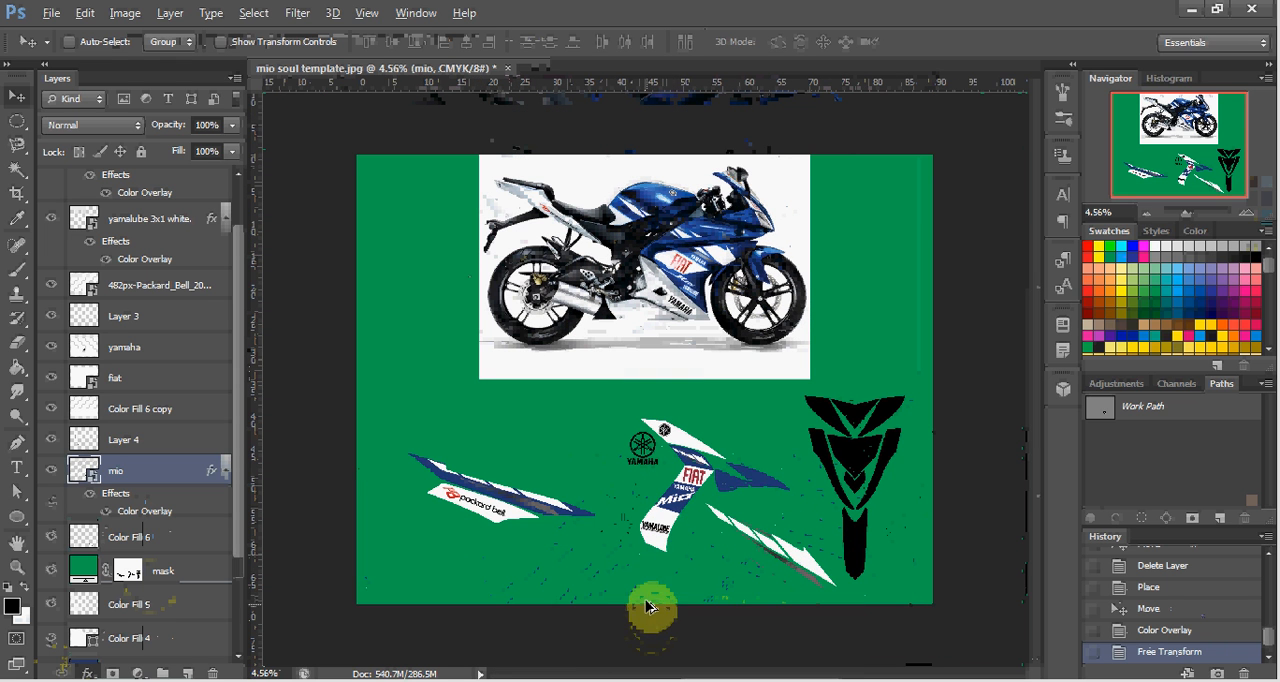
scroll(663, 548, up, 1)
scroll(749, 522, up, 1)
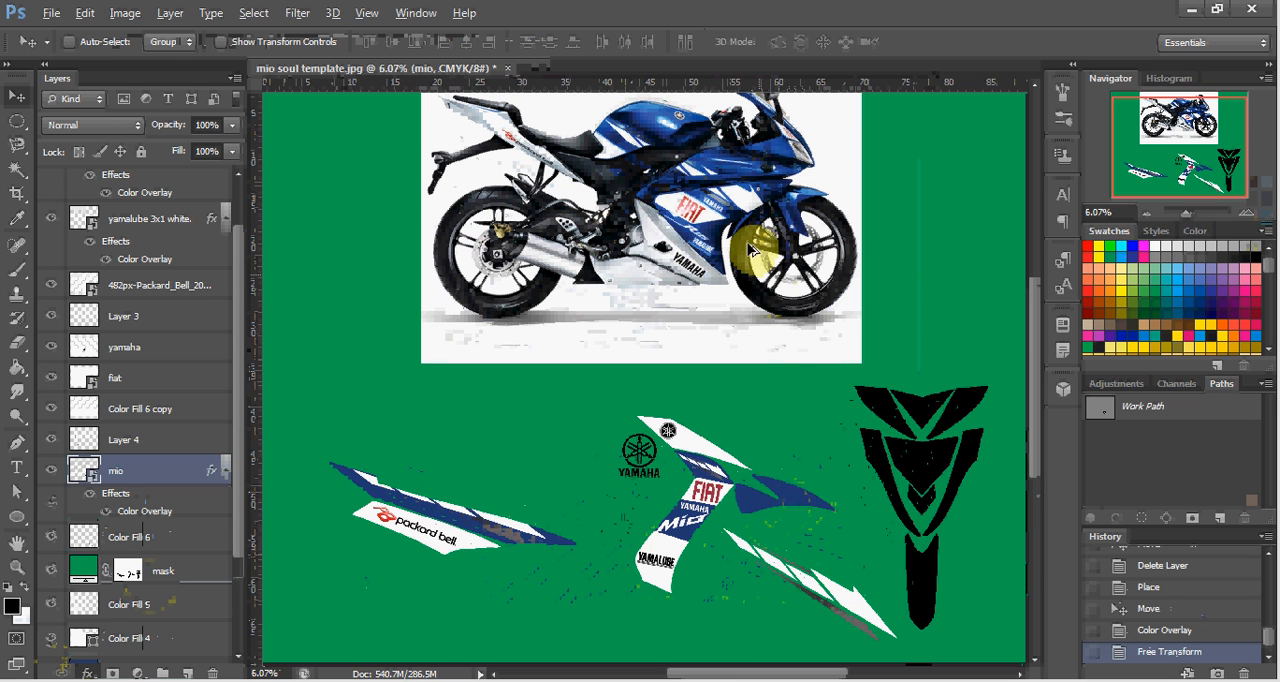
scroll(764, 218, up, 9)
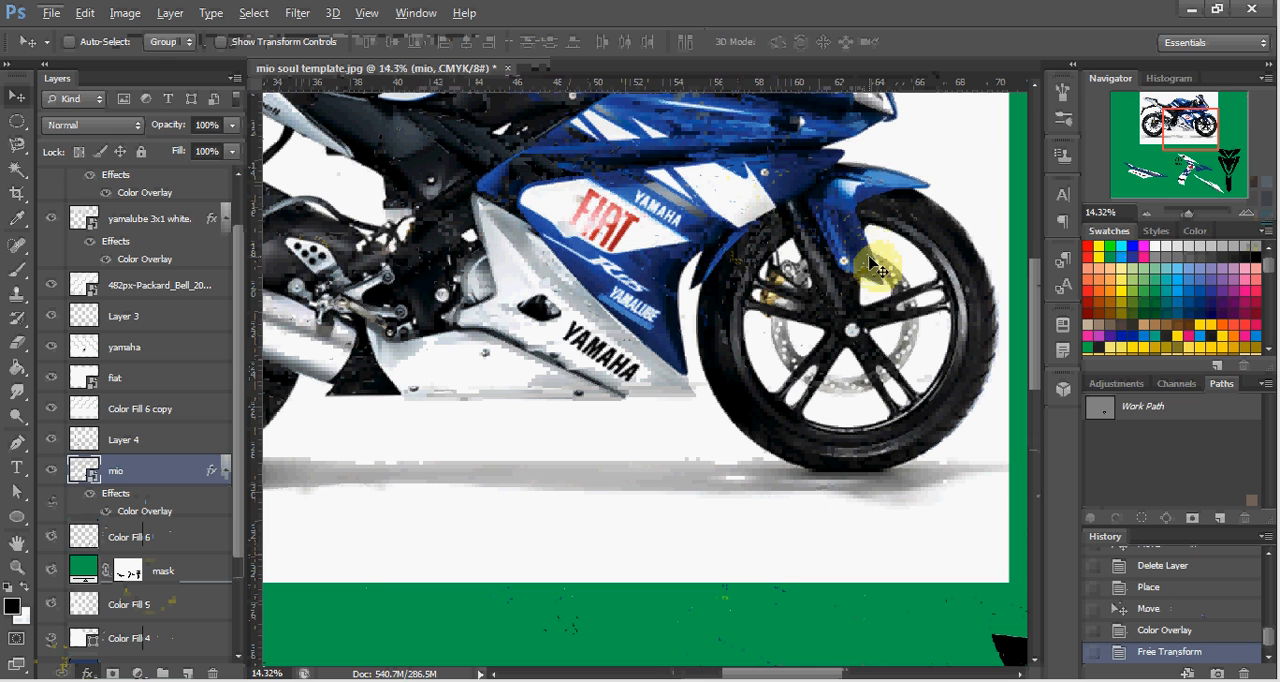
scroll(880, 275, up, 3)
scroll(884, 280, up, 7)
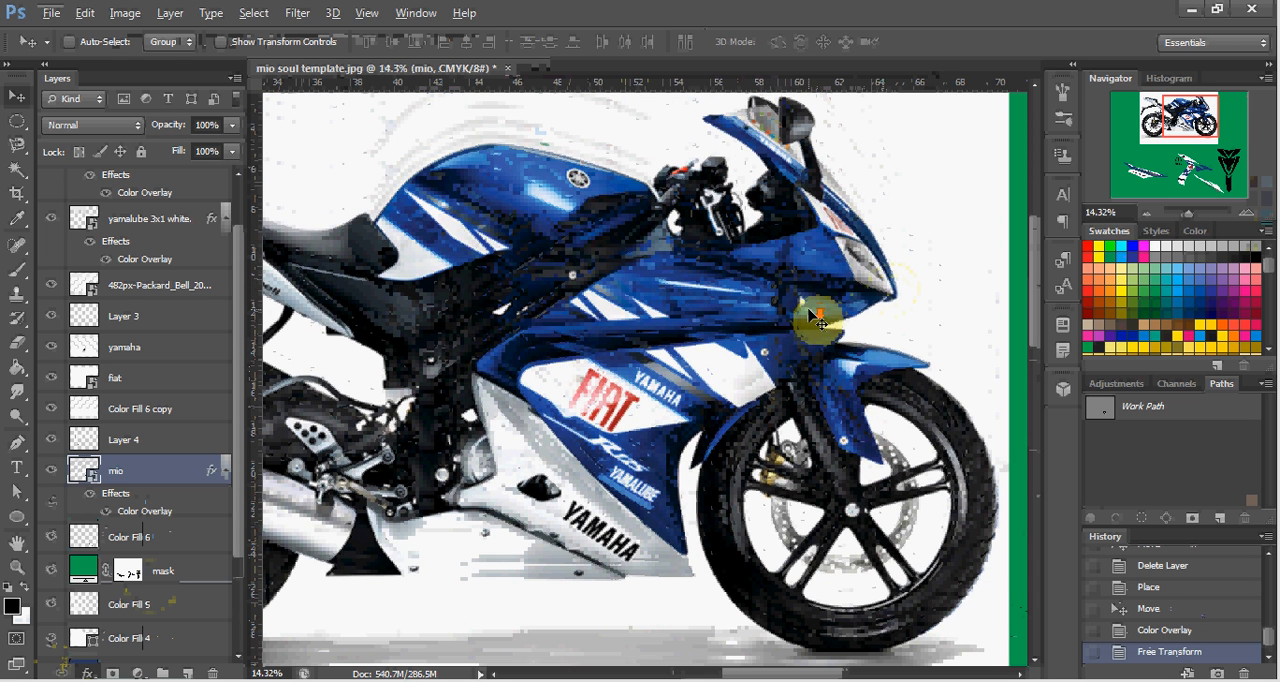
scroll(813, 309, down, 1)
scroll(829, 326, left, 3)
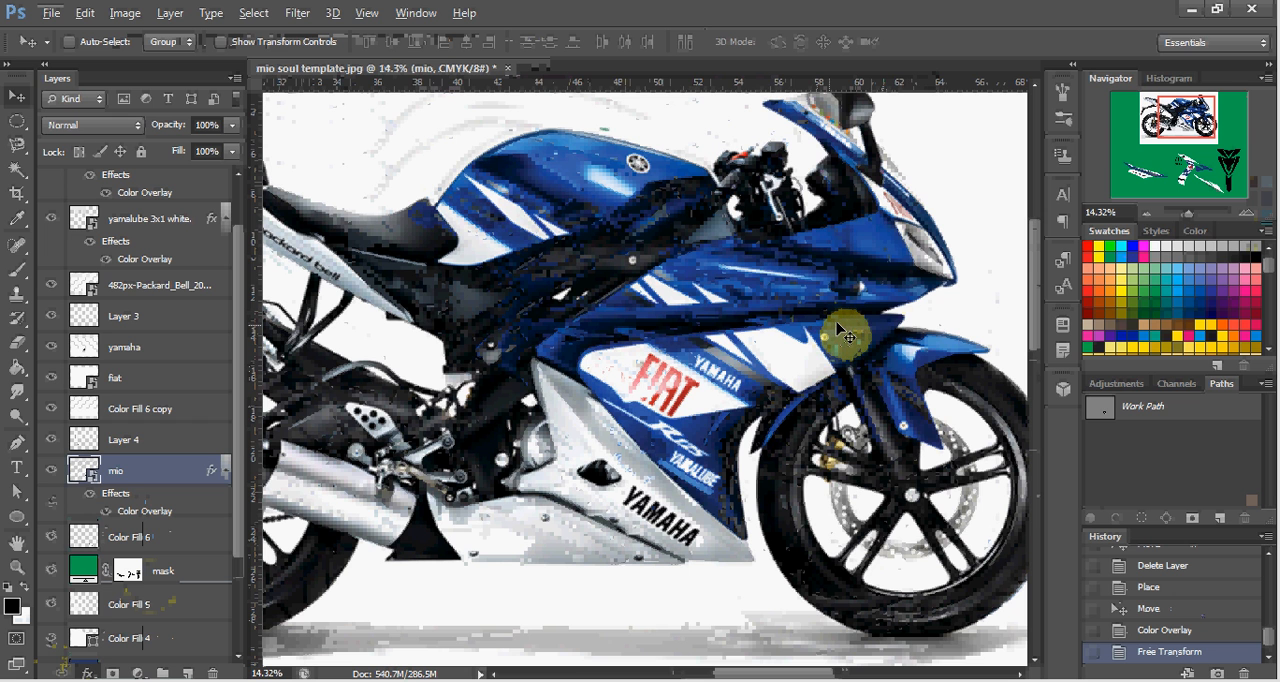
scroll(845, 335, left, 7)
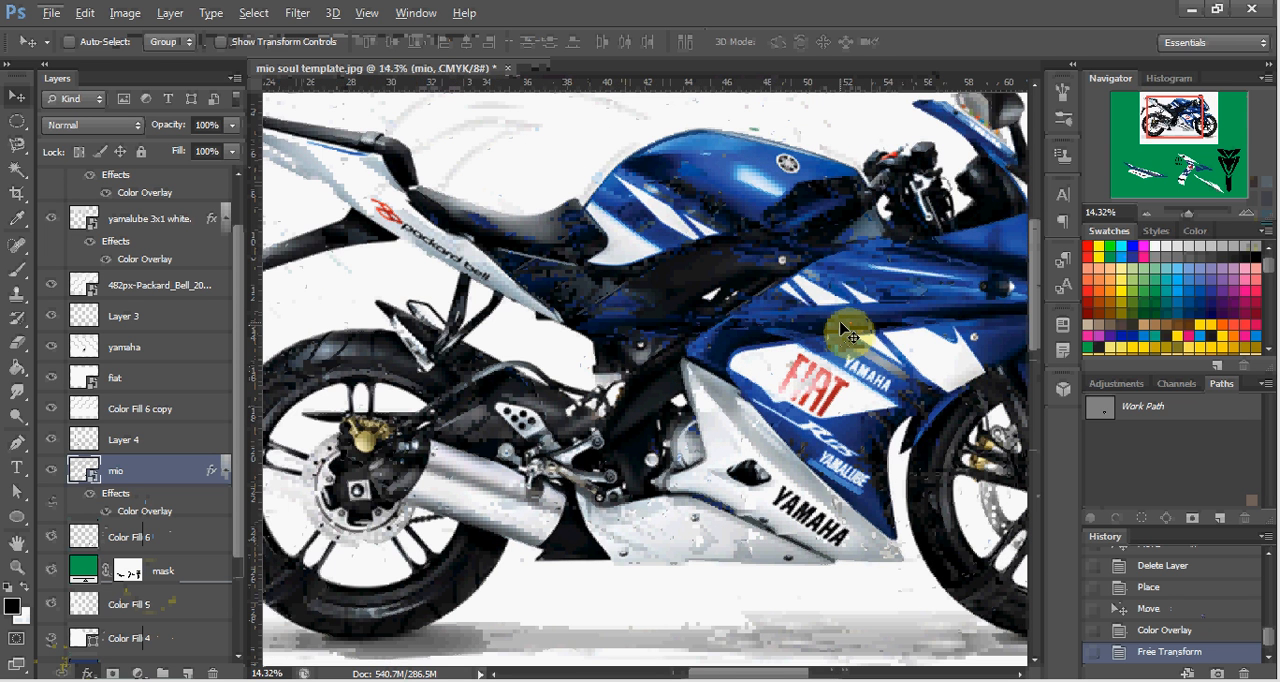
scroll(850, 335, right, 1)
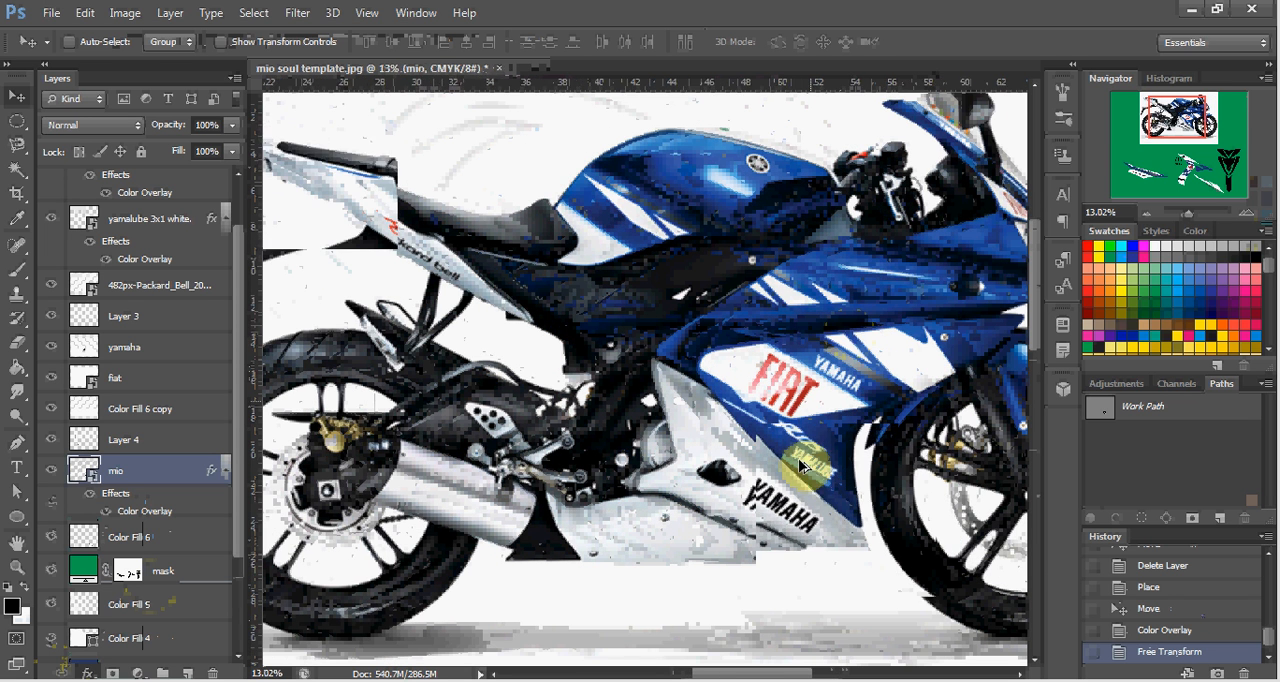
scroll(812, 490, down, 2)
scroll(812, 490, down, 5)
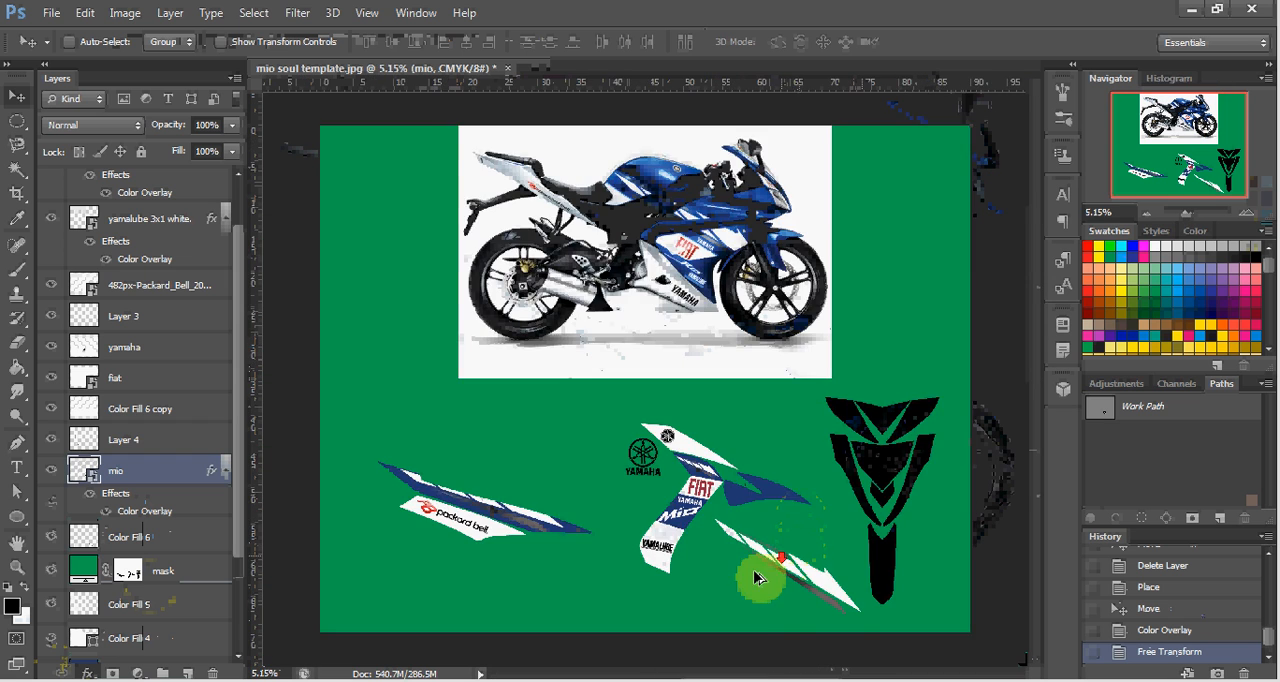
Delete the Color Fill 6 layer holding the separate striped decal piece below the middle decal.
scroll(672, 508, up, 4)
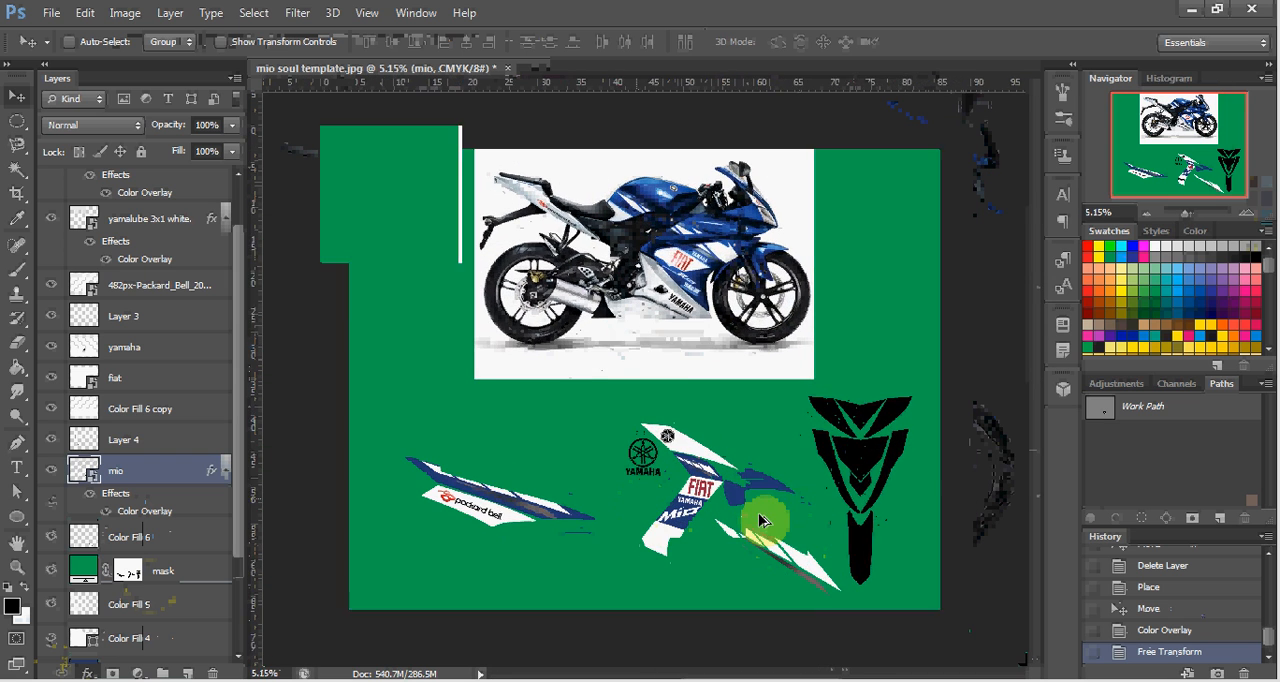
scroll(778, 590, up, 2)
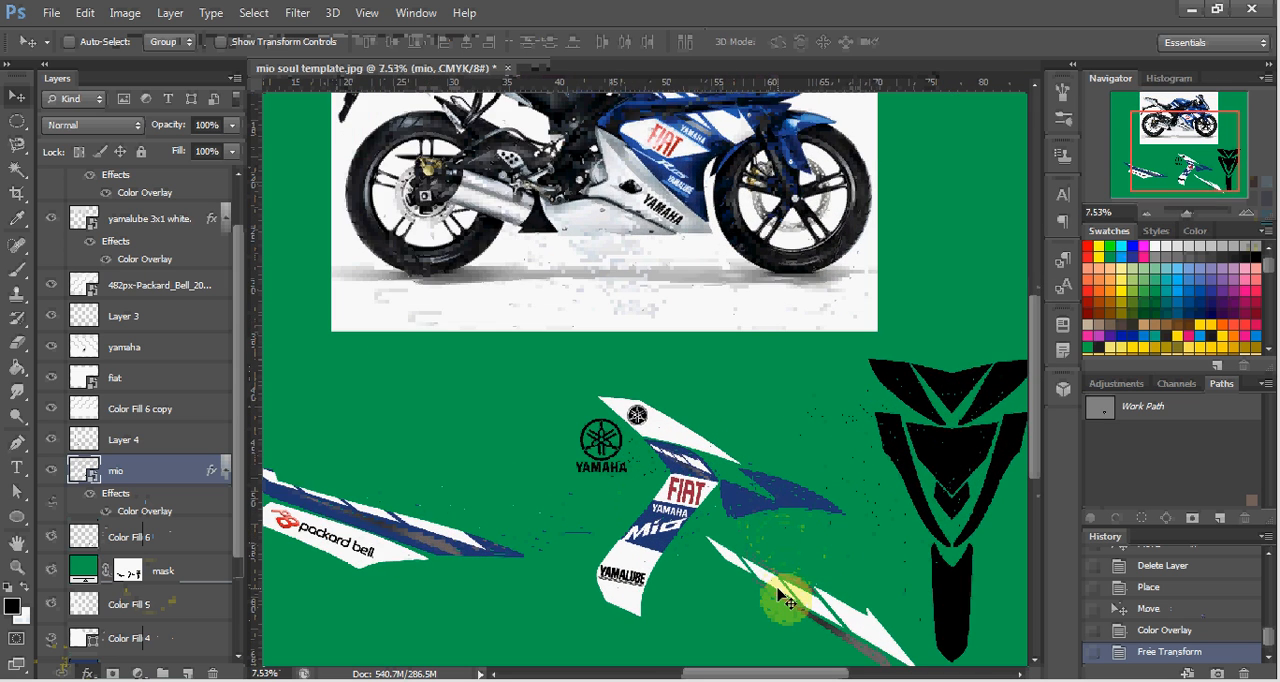
ctrl+click(782, 592)
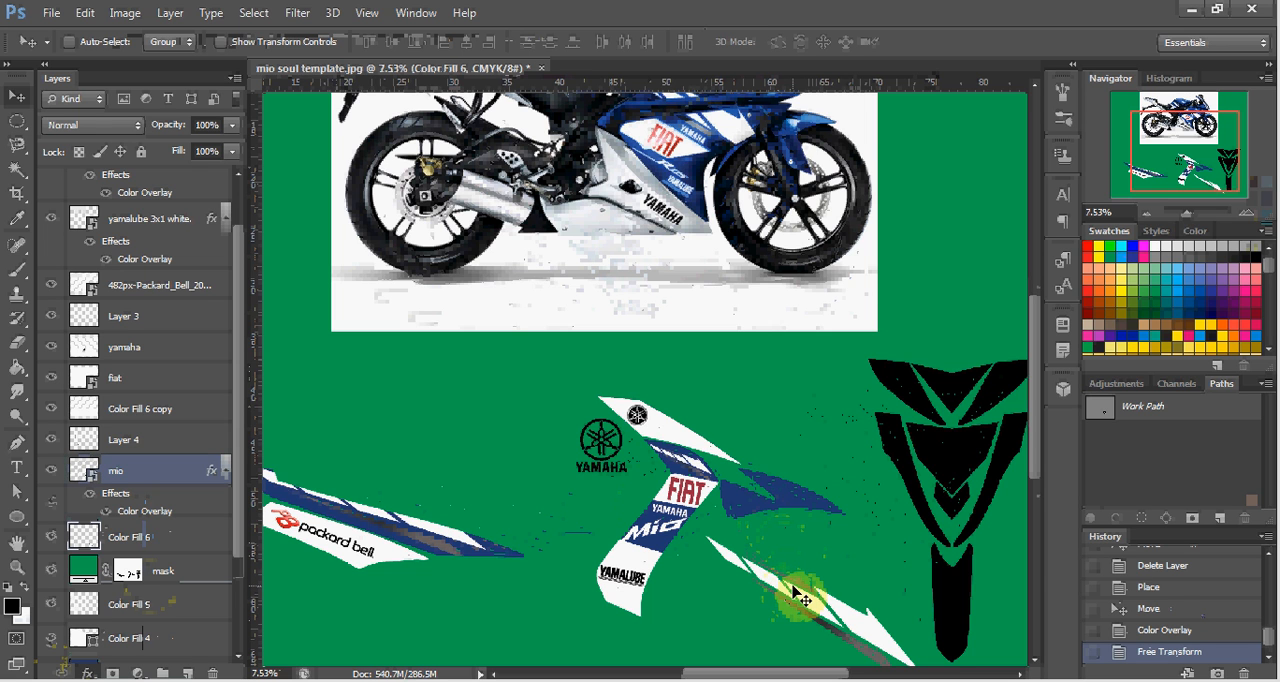
key(Delete)
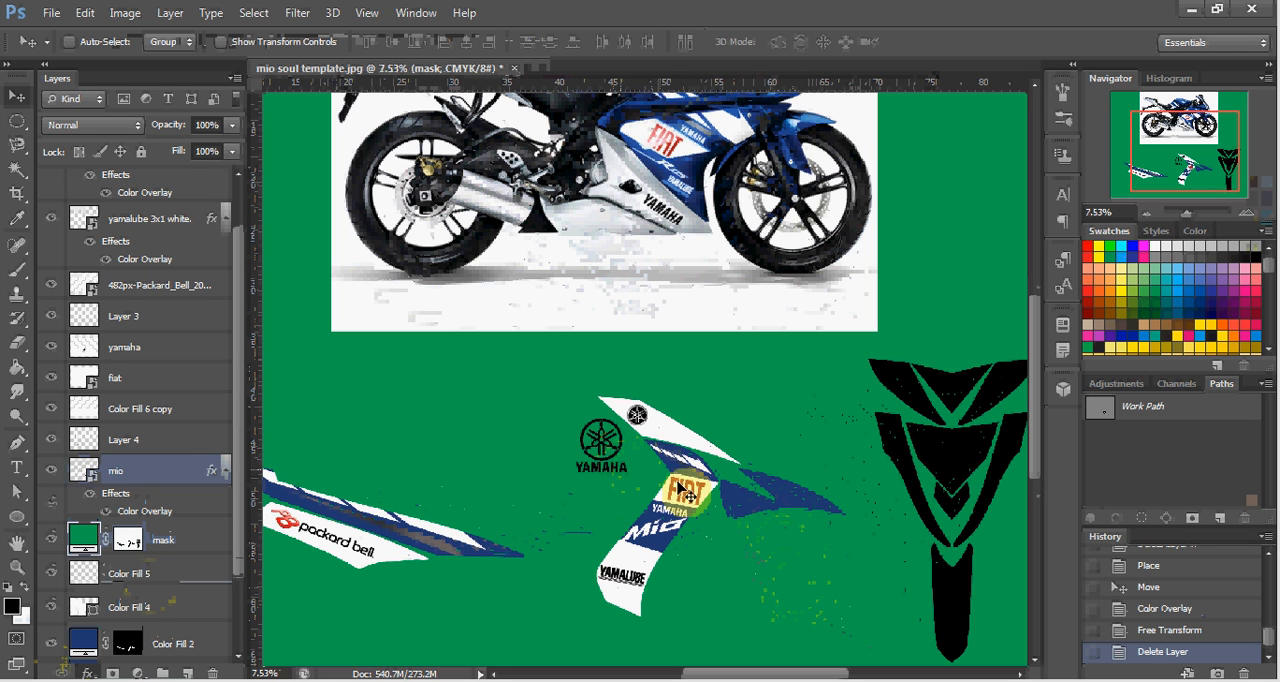
Delete the yamaha layer with the loose black emblem and YAMAHA text beside the middle decal.
scroll(706, 528, up, 1)
scroll(706, 528, up, 2)
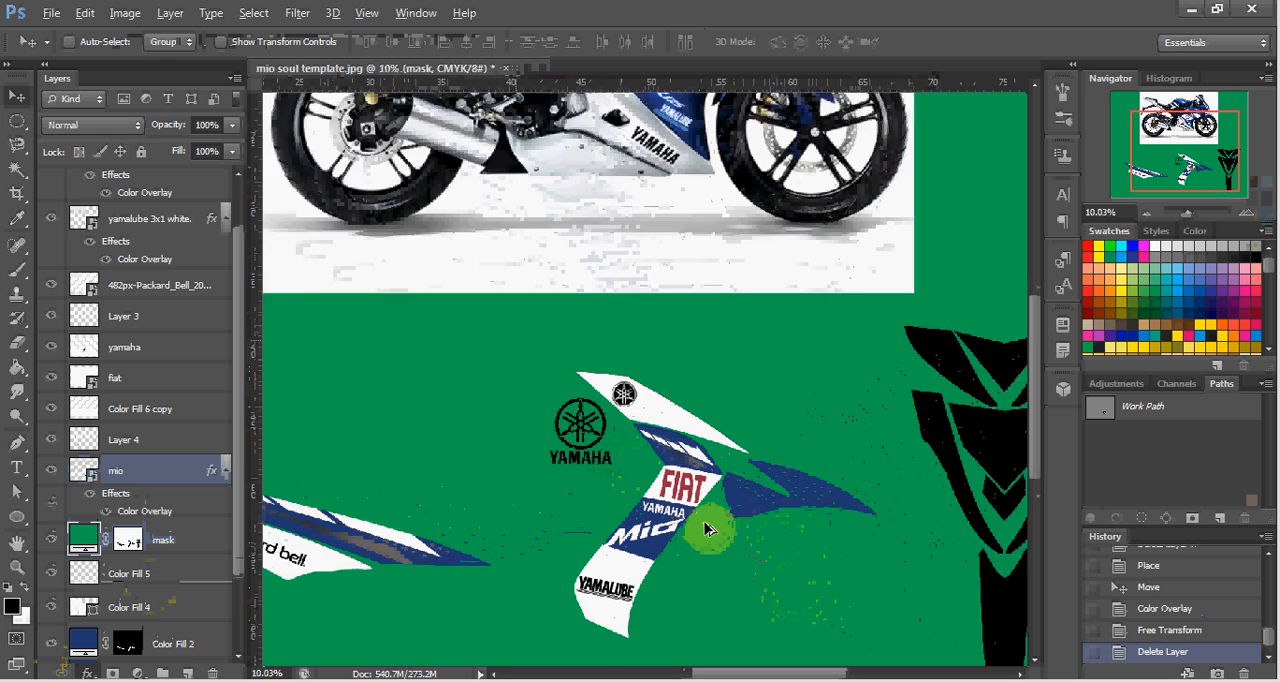
scroll(567, 463, up, 1)
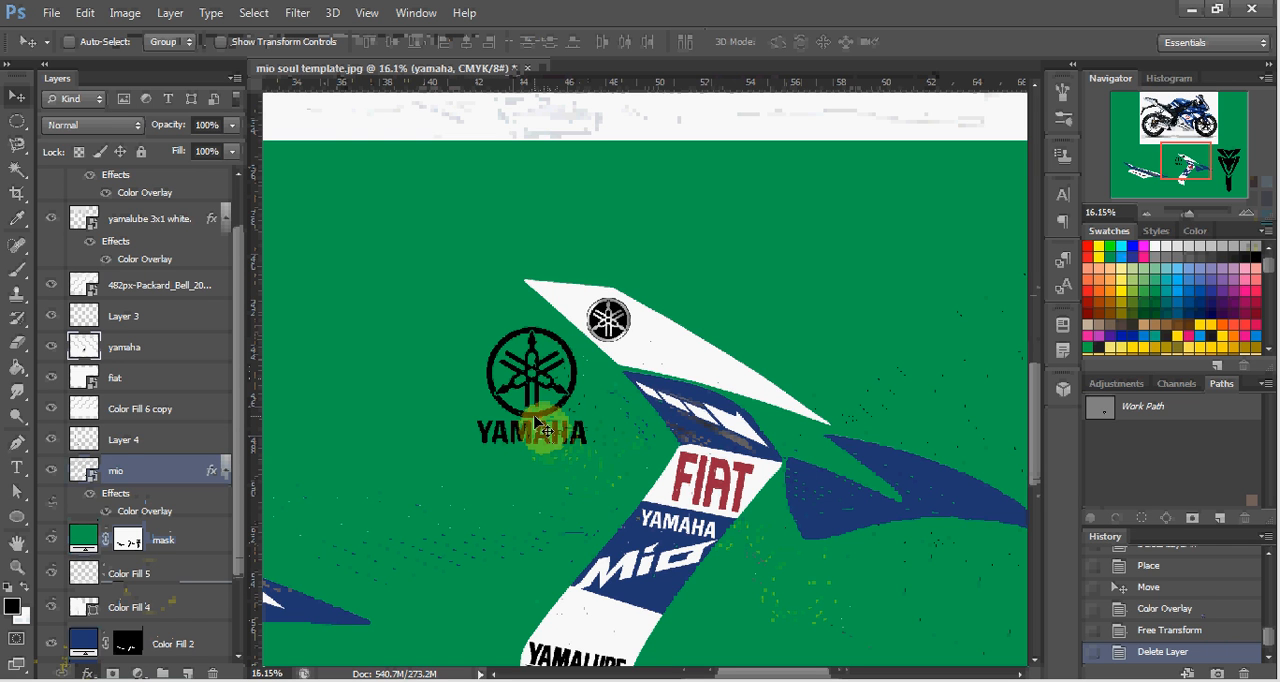
key(Delete)
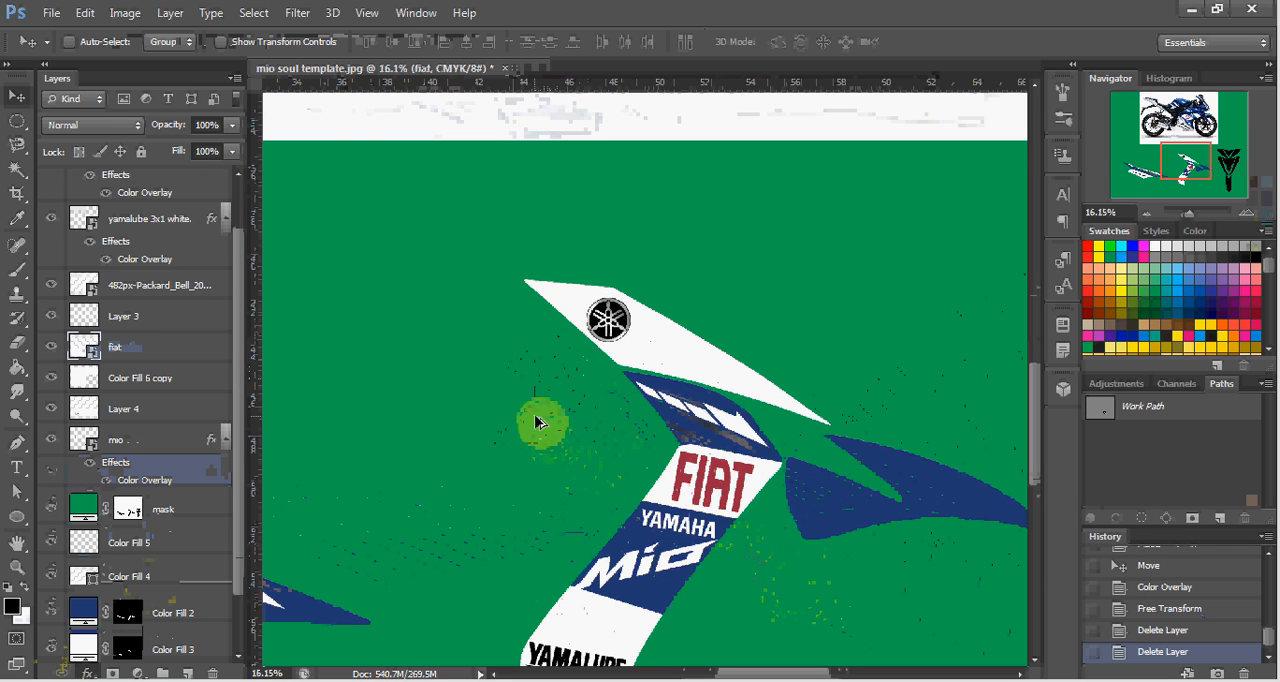
Examine the windshield and front fairing graphics in the motorcycle photo and compare them with the whole decal template.
scroll(625, 443, down, 5)
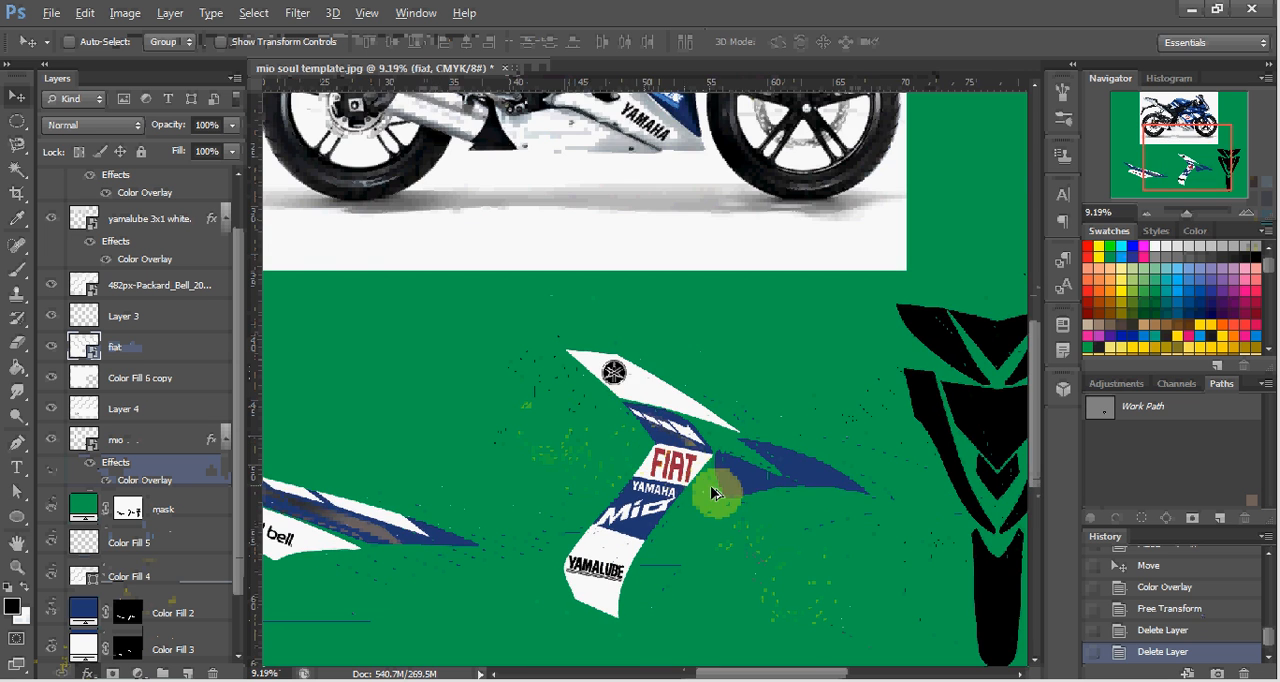
scroll(733, 503, down, 1)
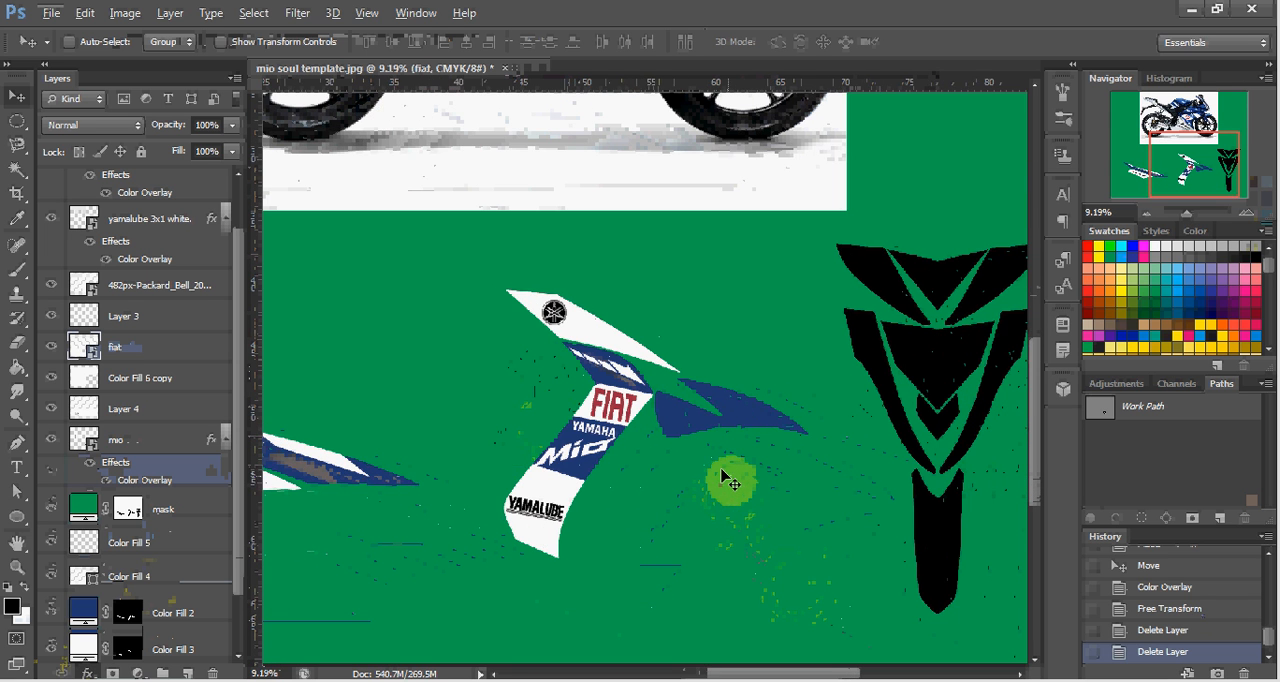
scroll(670, 465, down, 4)
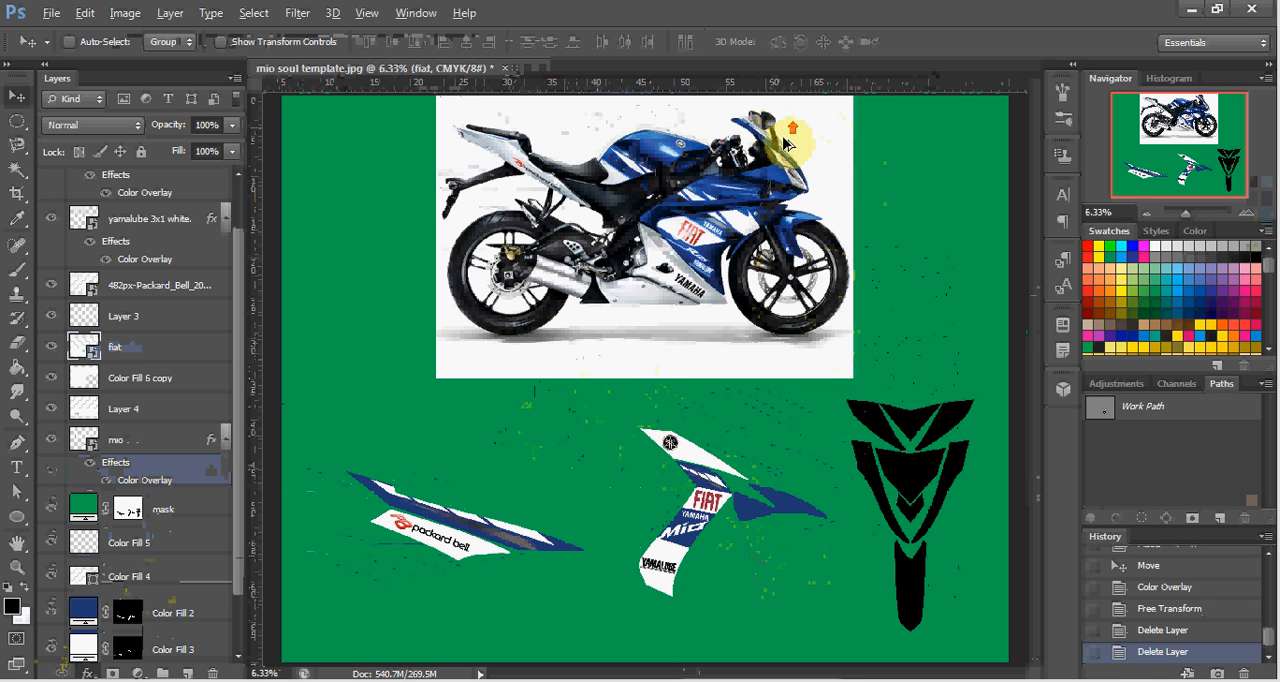
scroll(771, 128, up, 4)
scroll(775, 170, up, 5)
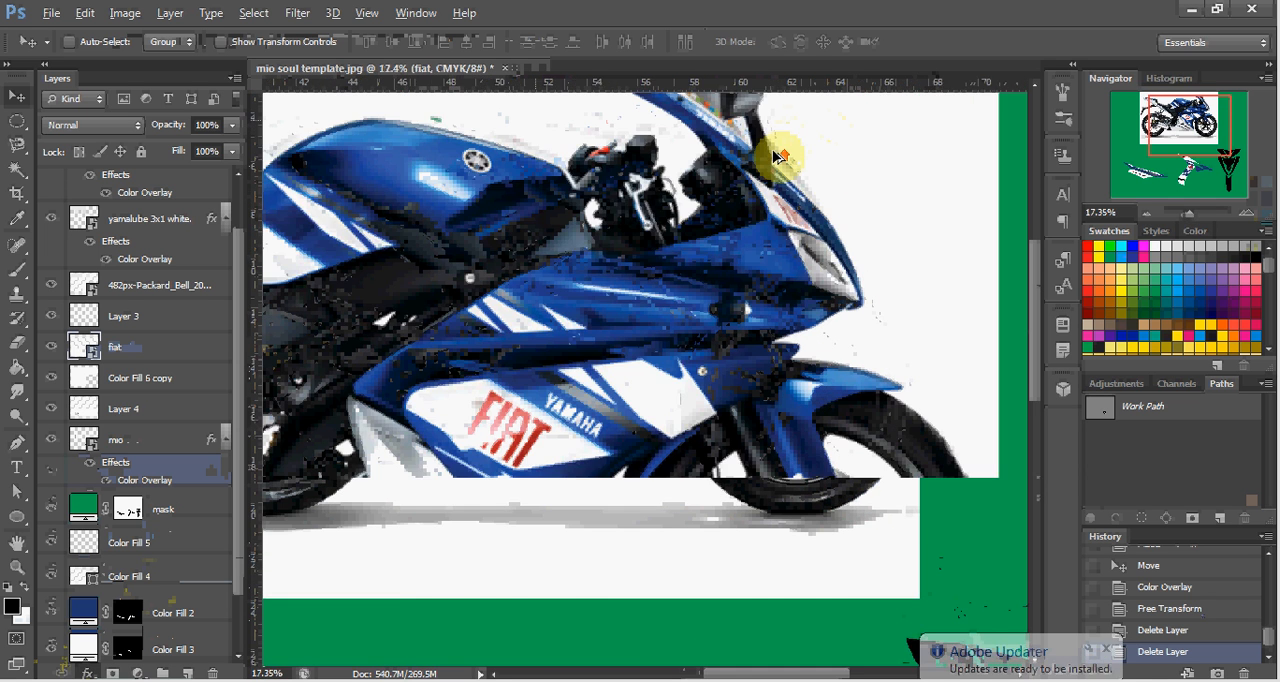
scroll(760, 193, up, 5)
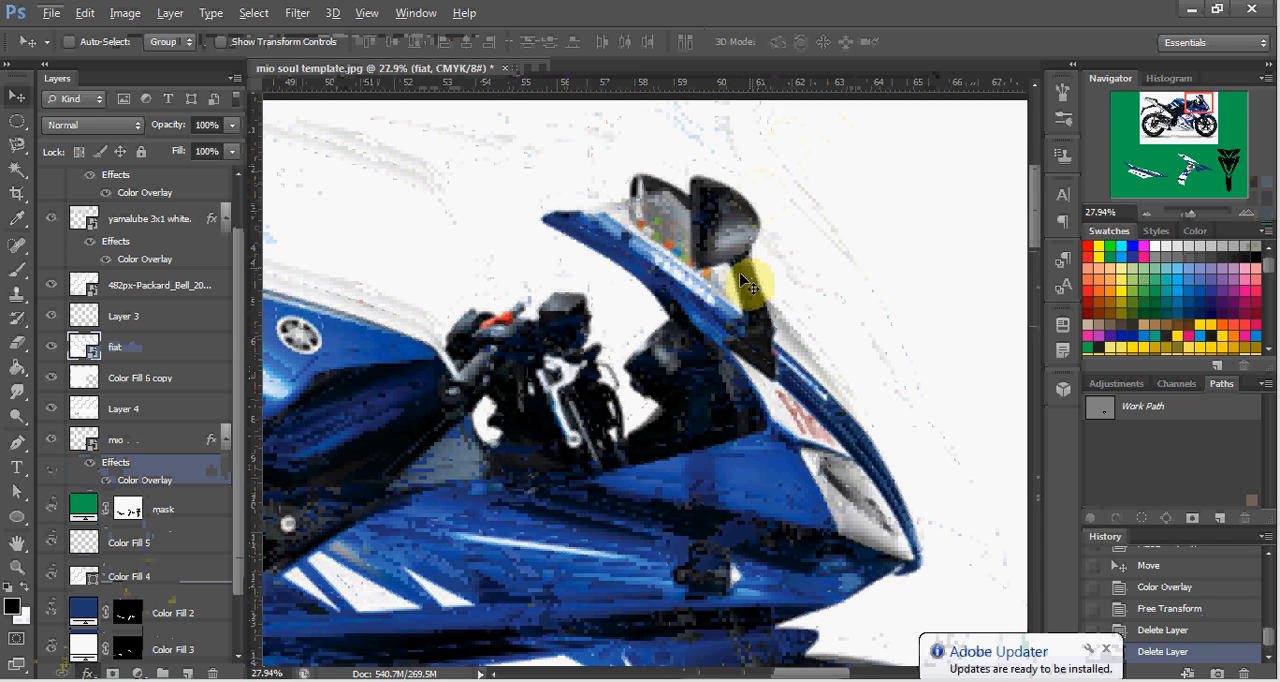
scroll(728, 292, up, 3)
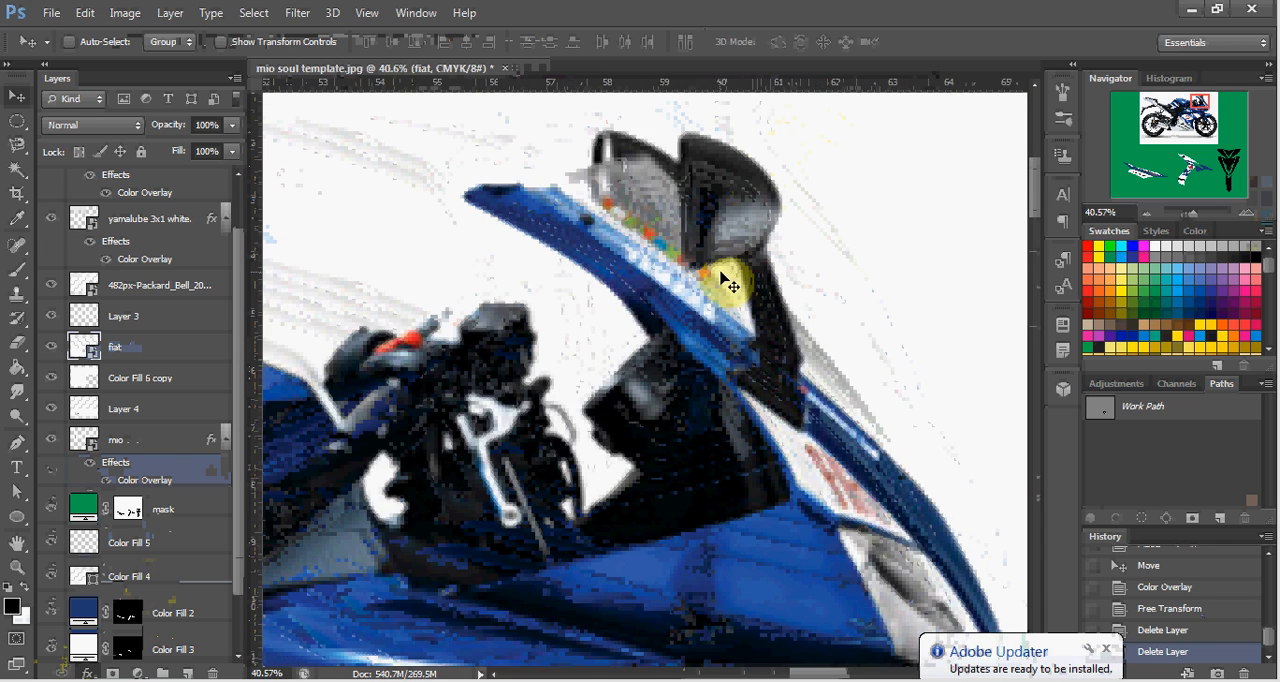
scroll(745, 290, down, 4)
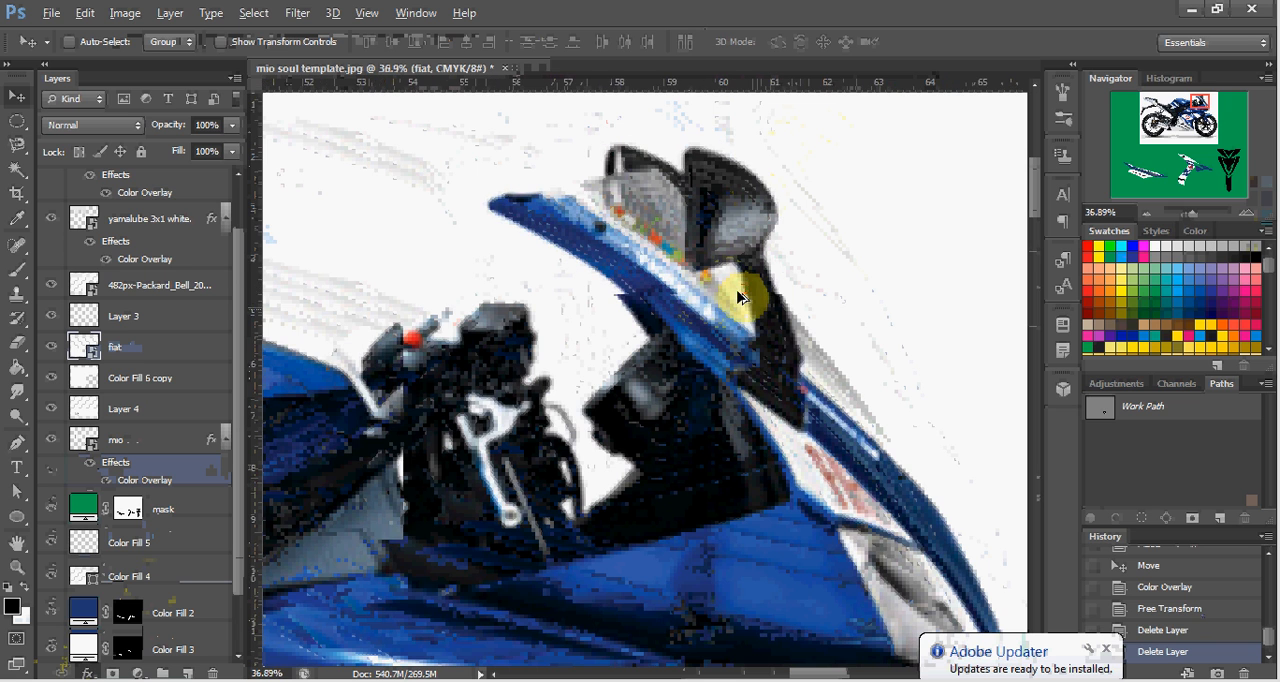
scroll(724, 378, down, 6)
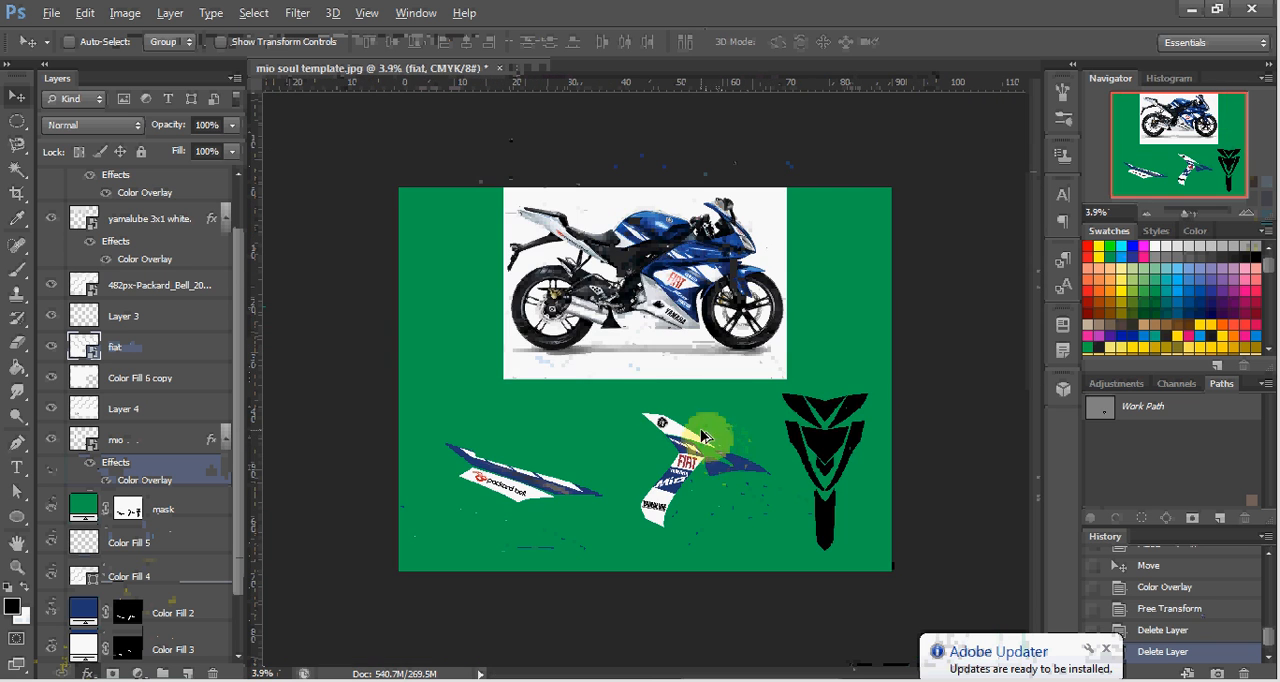
scroll(718, 450, down, 1)
scroll(705, 436, up, 2)
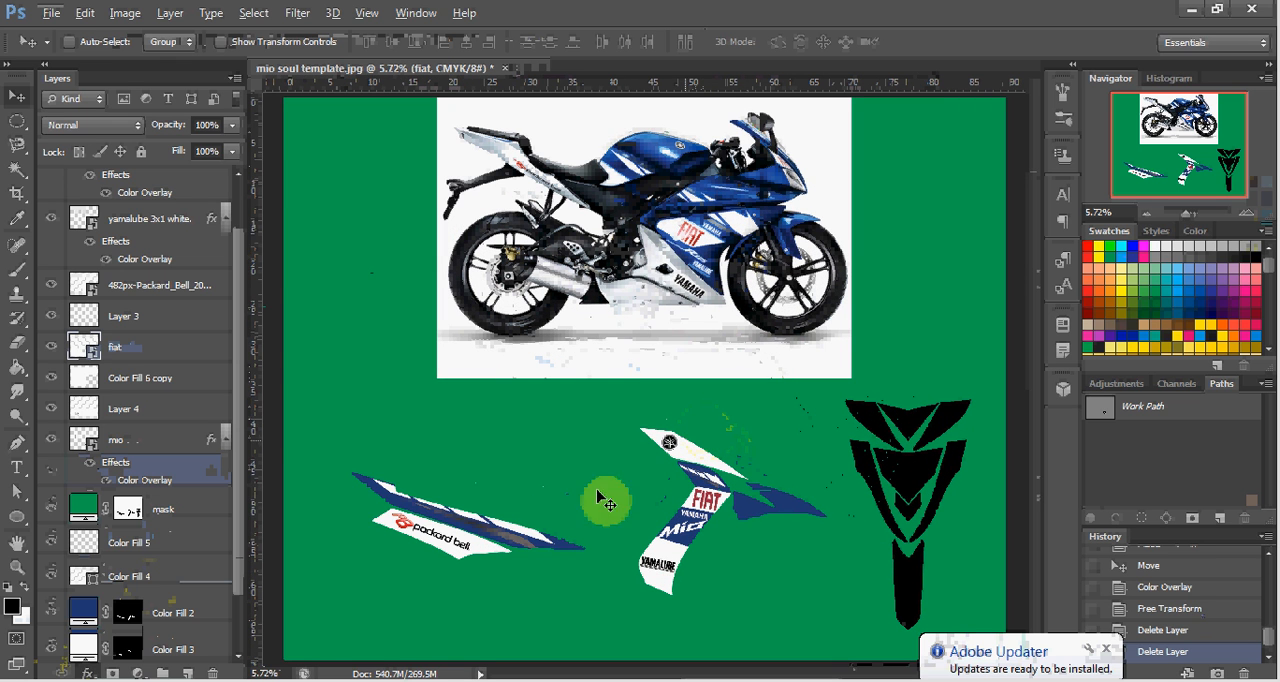
Search the computer for "the doctor" and open the full list of results.
click(24, 680)
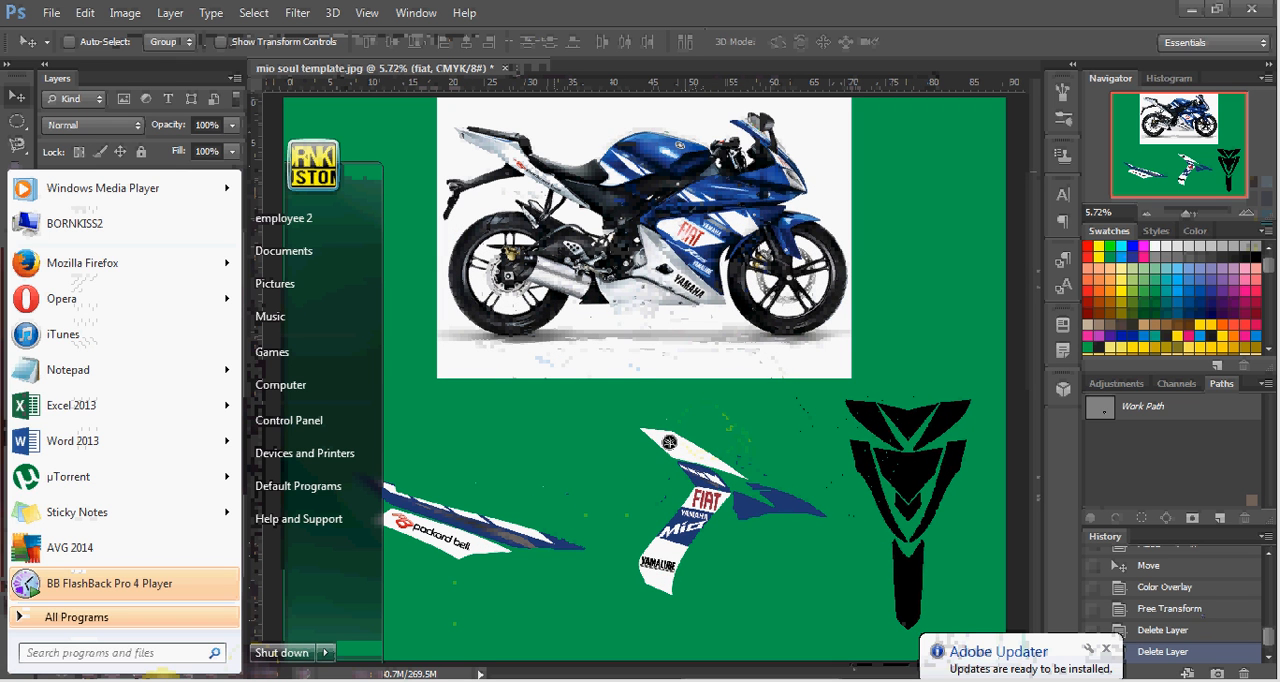
text(the d)
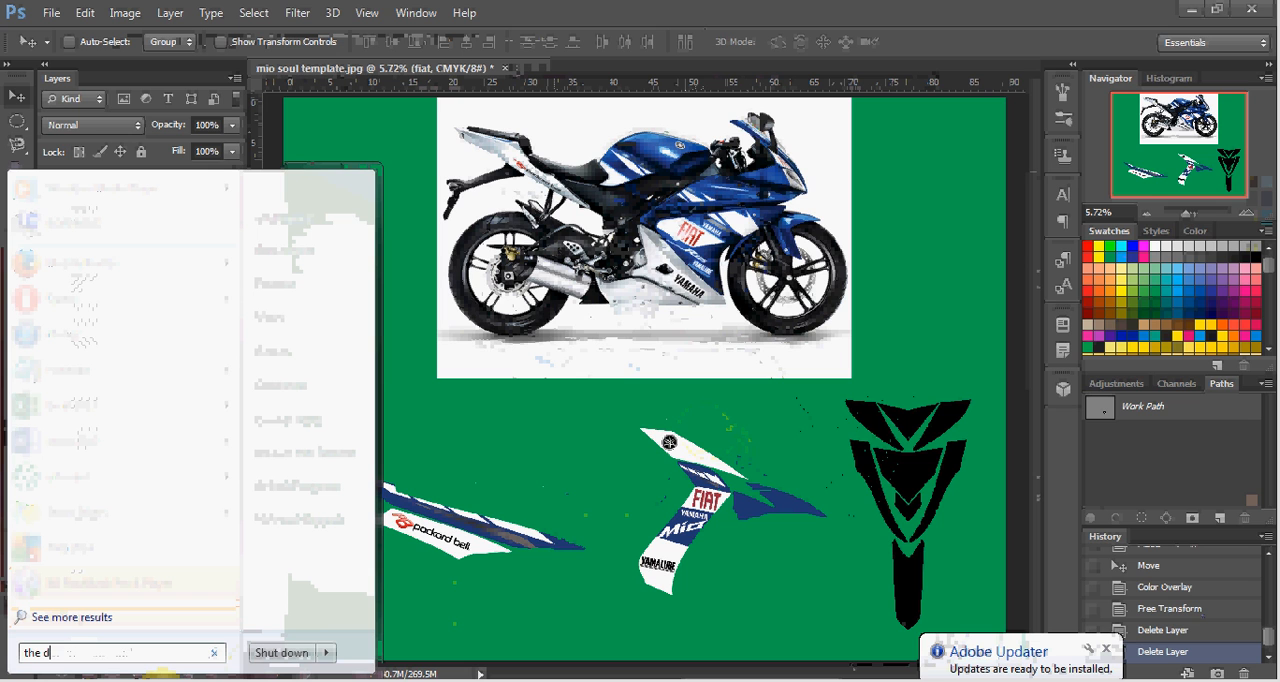
text(octor)
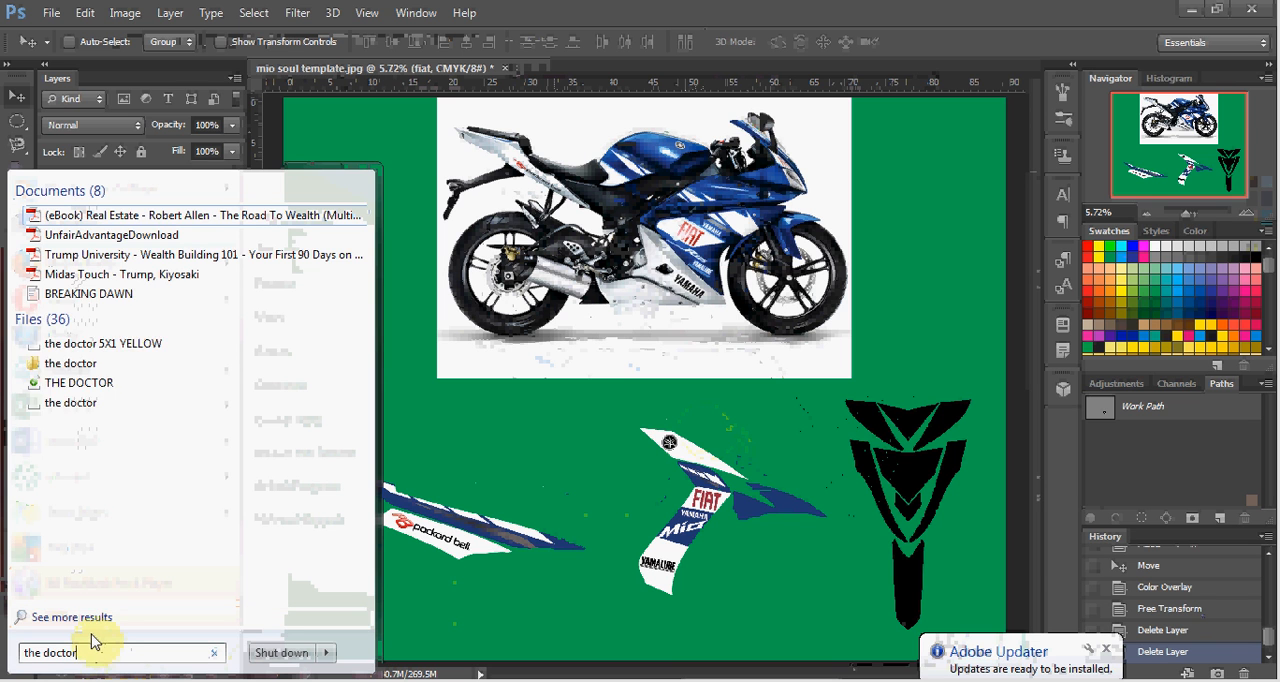
click(92, 622)
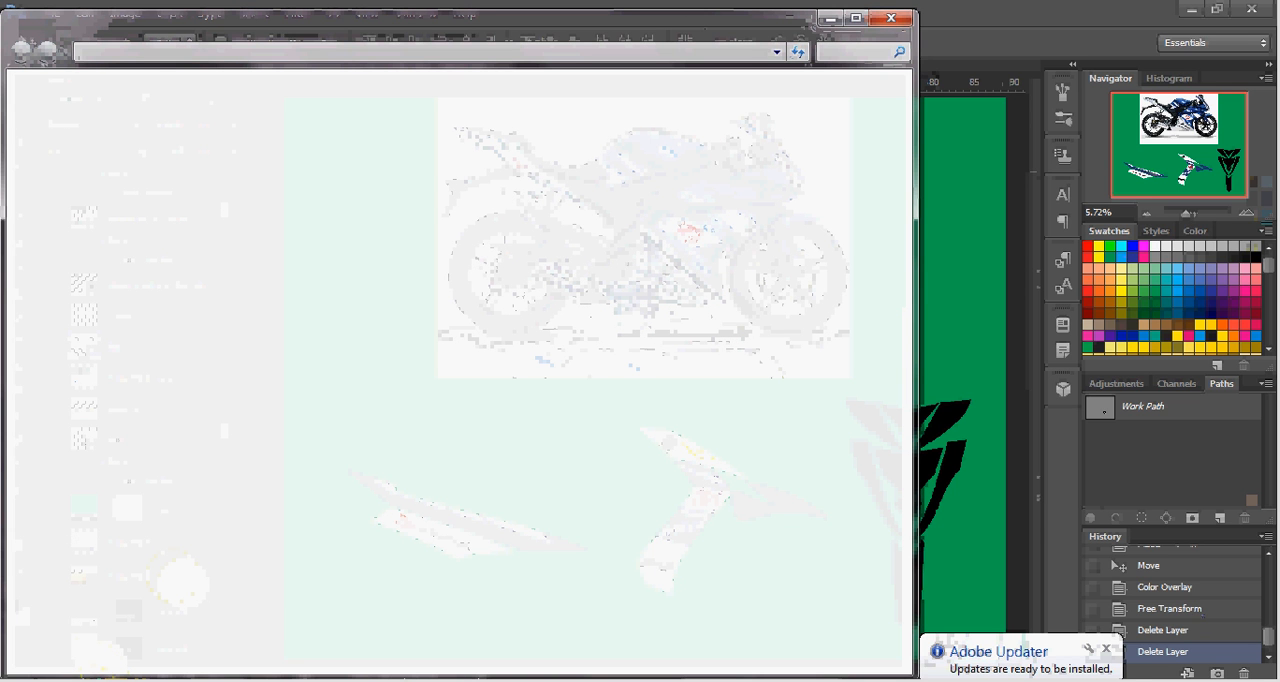
Close the older yamaha.png, packard bell, fiat, yamalube and mio search windows, keeping only the "the doctor" results.
click(108, 664)
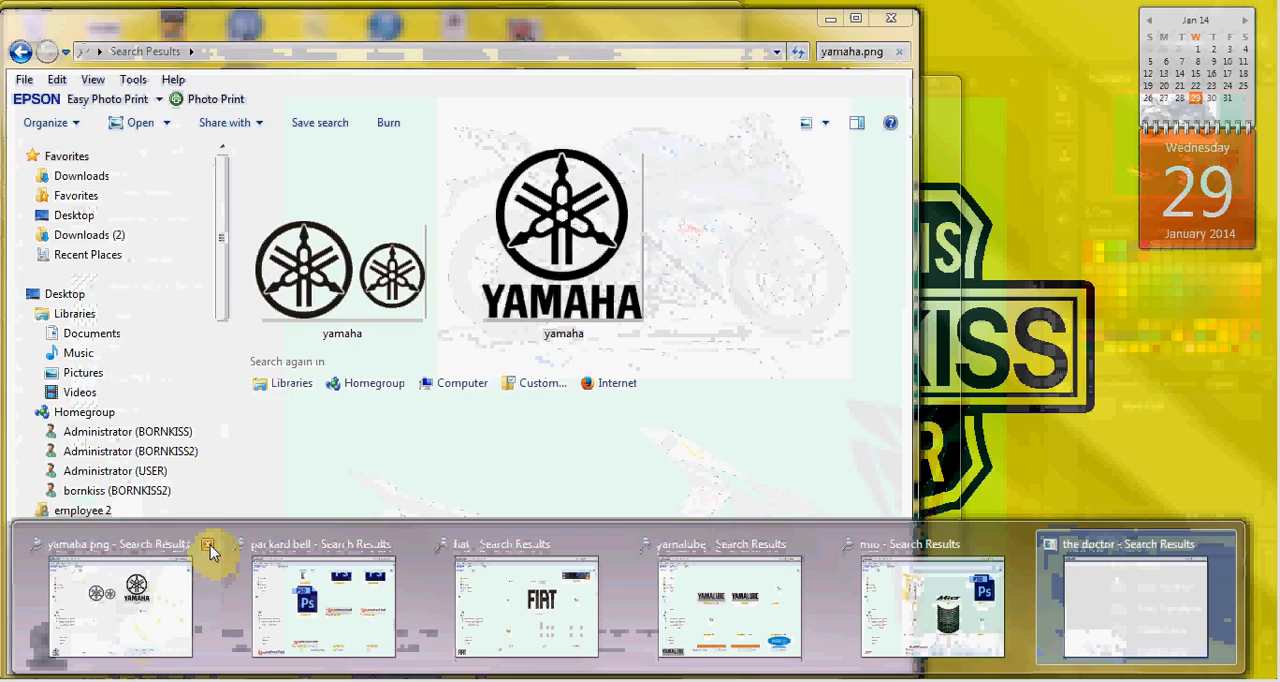
click(208, 546)
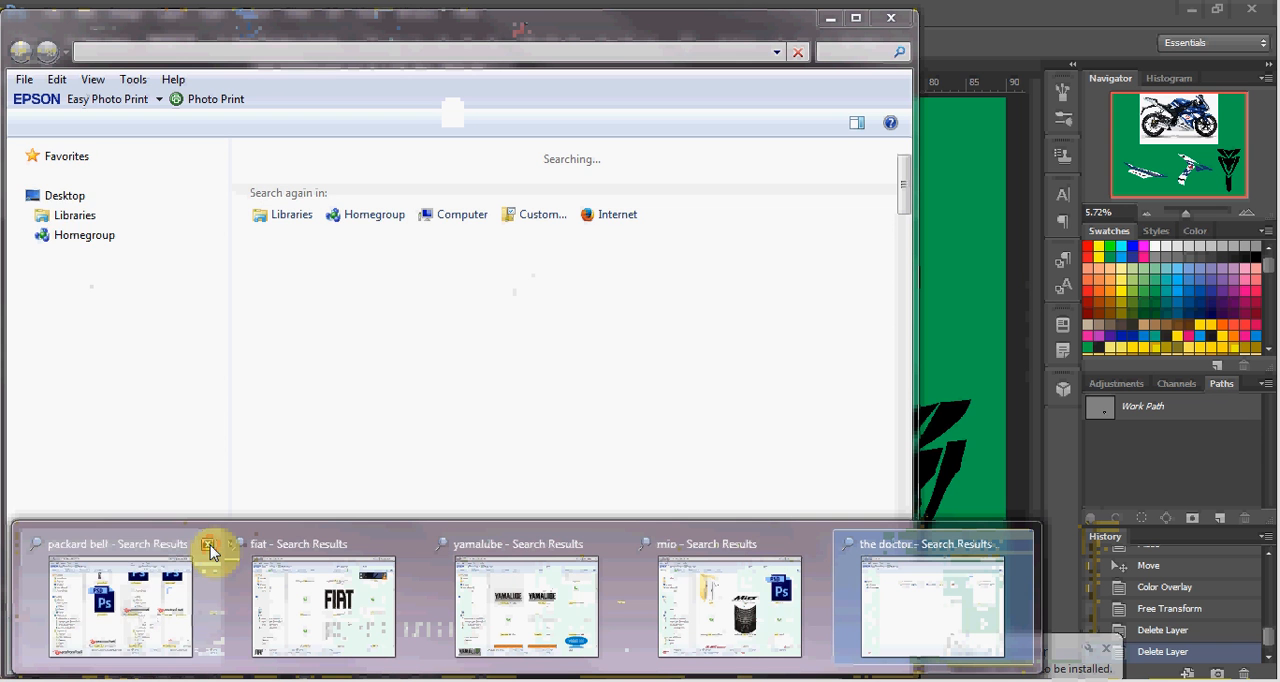
click(208, 546)
click(208, 546)
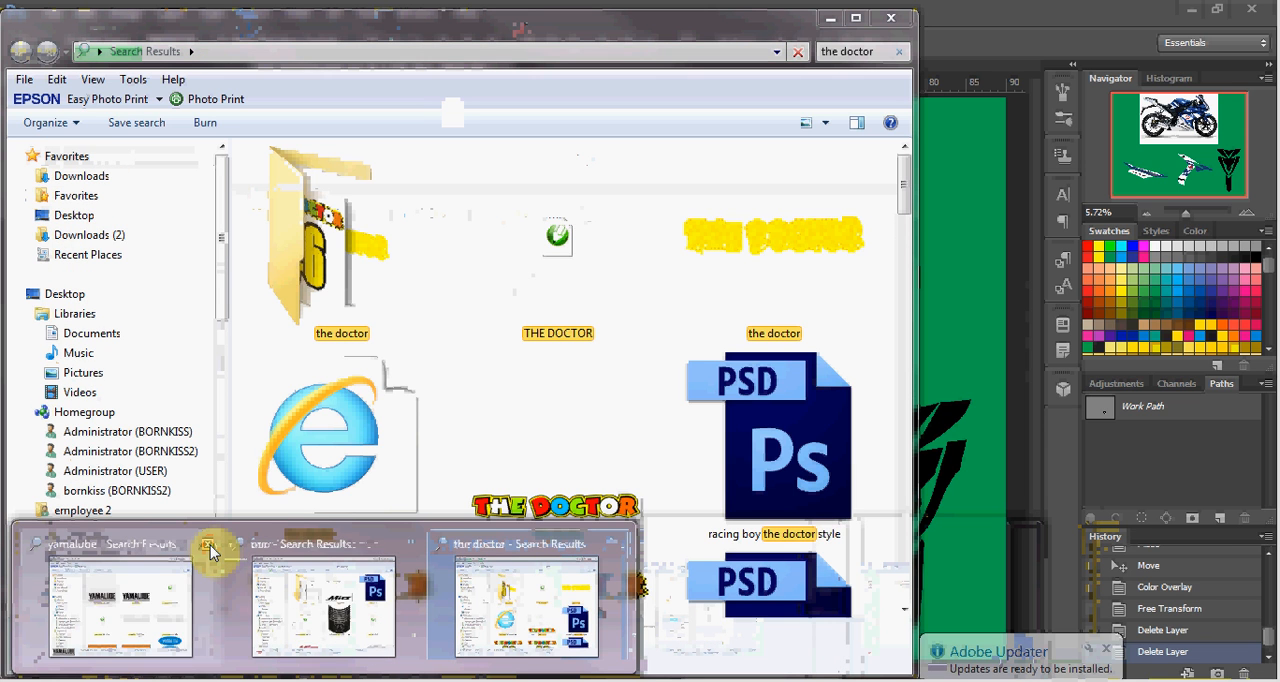
click(208, 546)
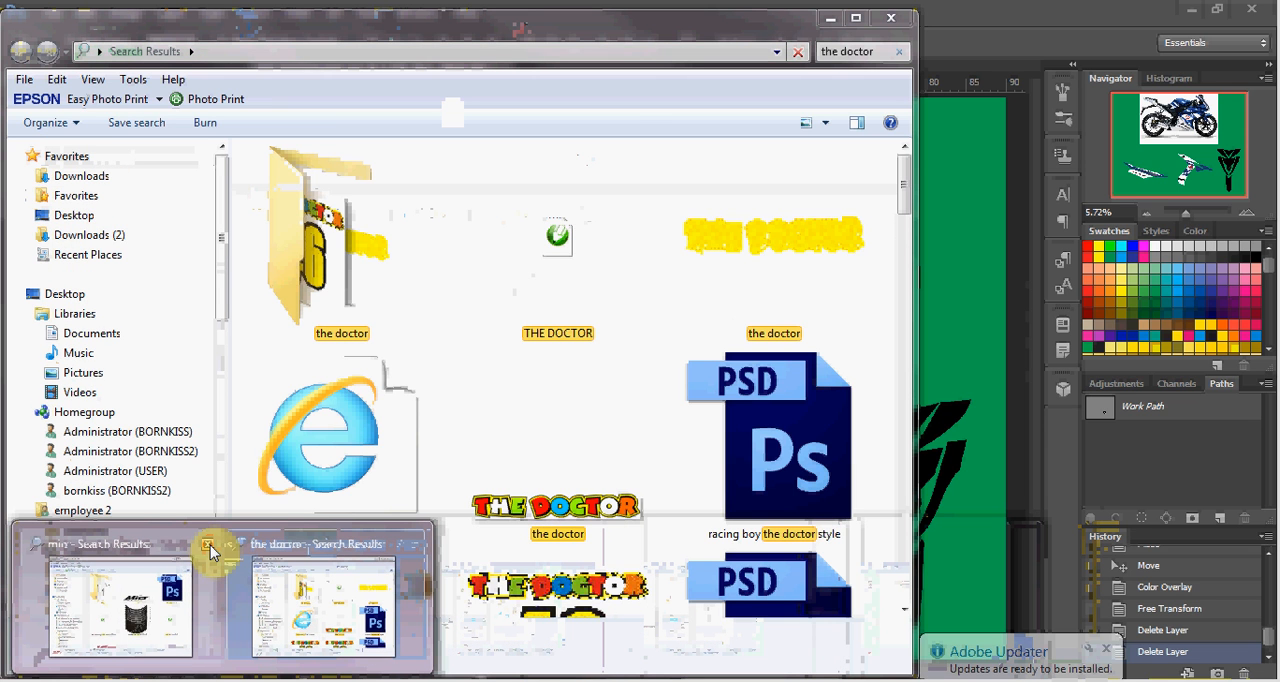
click(209, 546)
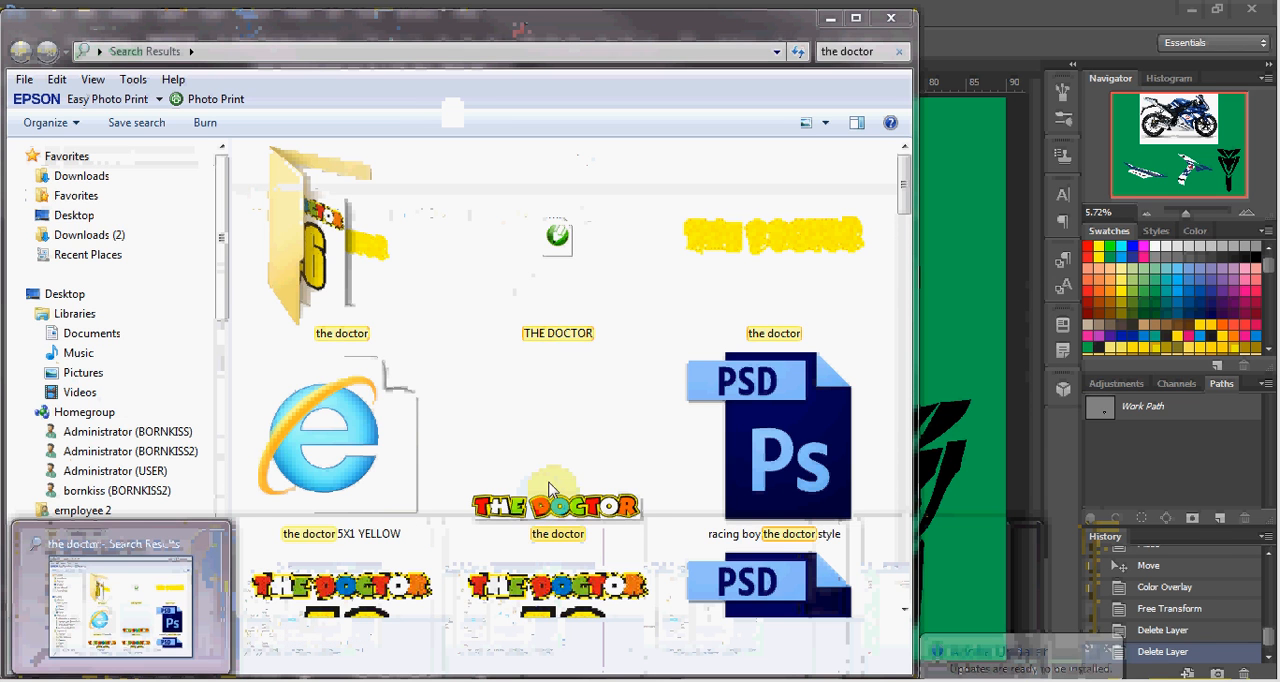
Place the multicoloured "the doctor" PNG logo in the Mio Soul template and move it beside the black front decal.
click(630, 540)
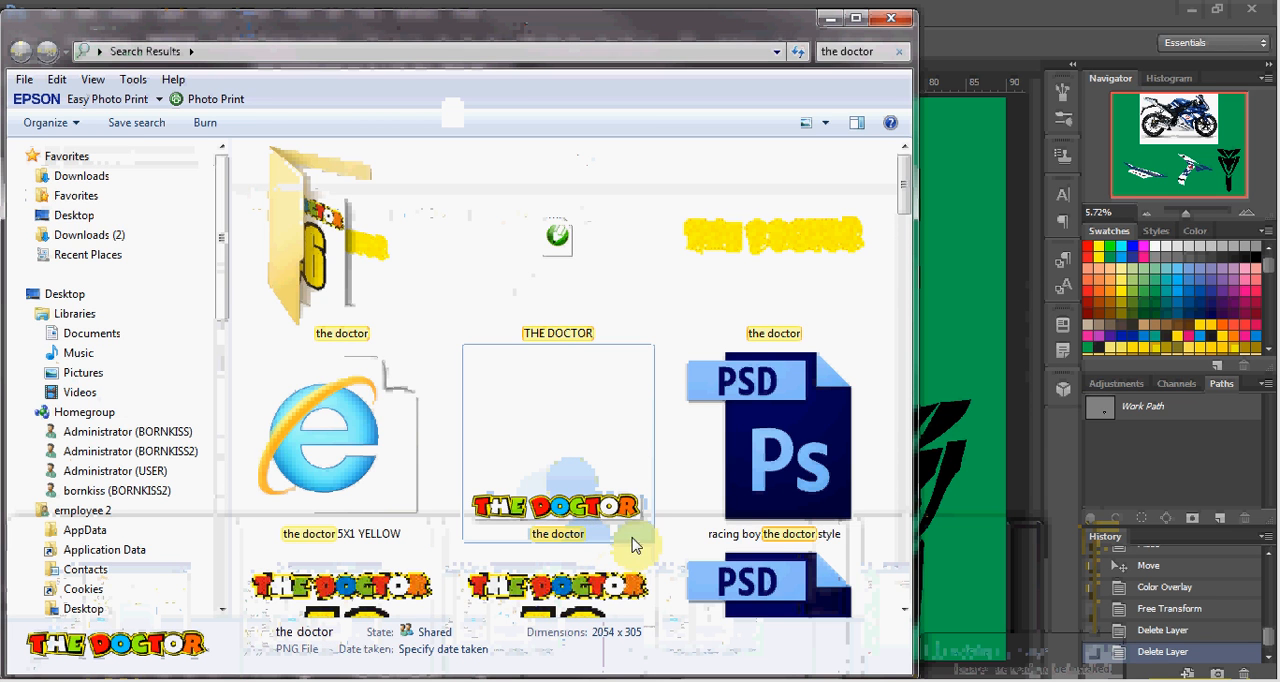
drag(569, 505, 943, 372)
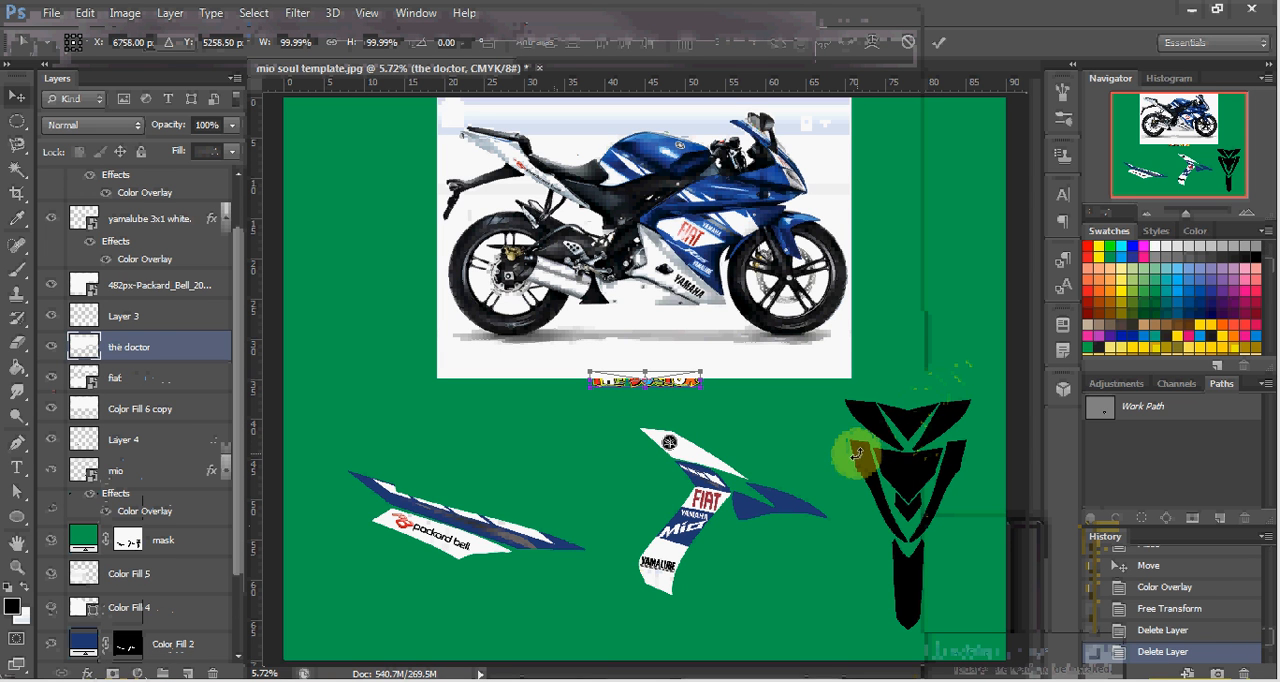
key(Return)
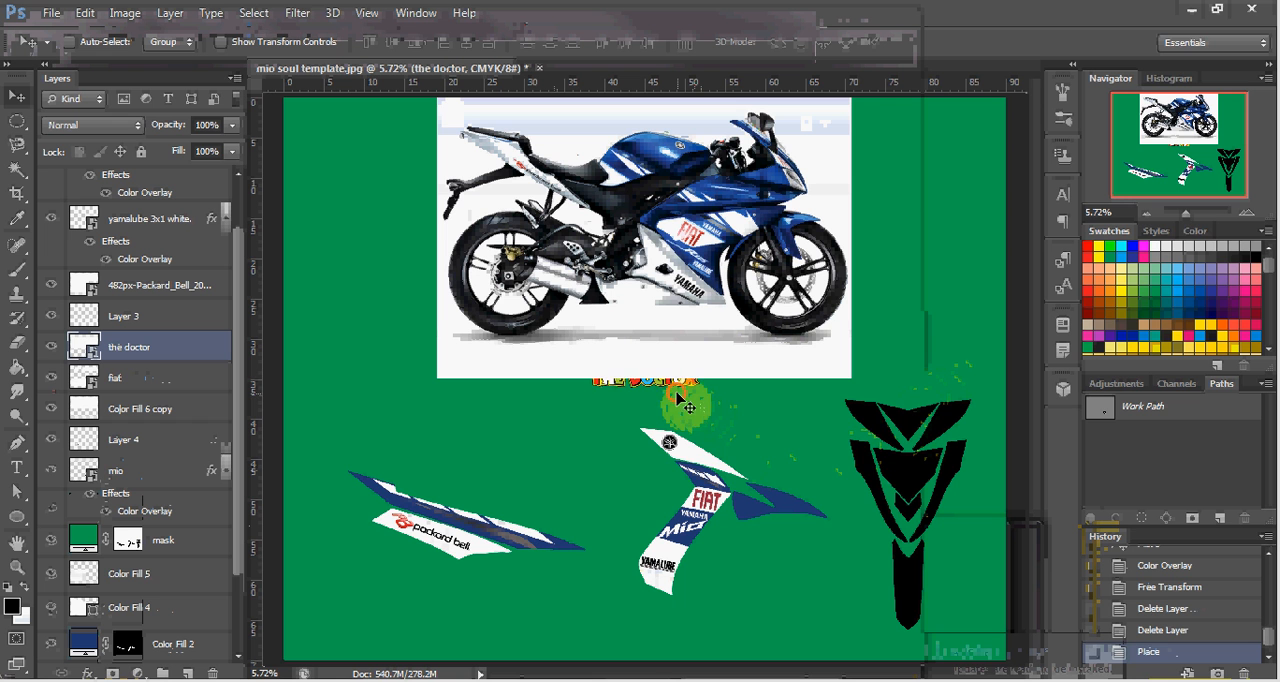
drag(678, 398, 882, 478)
Rotate THE DOCTOR logo to about 77.1° and scale it proportionally to about 60.74%.
scroll(882, 470, up, 3)
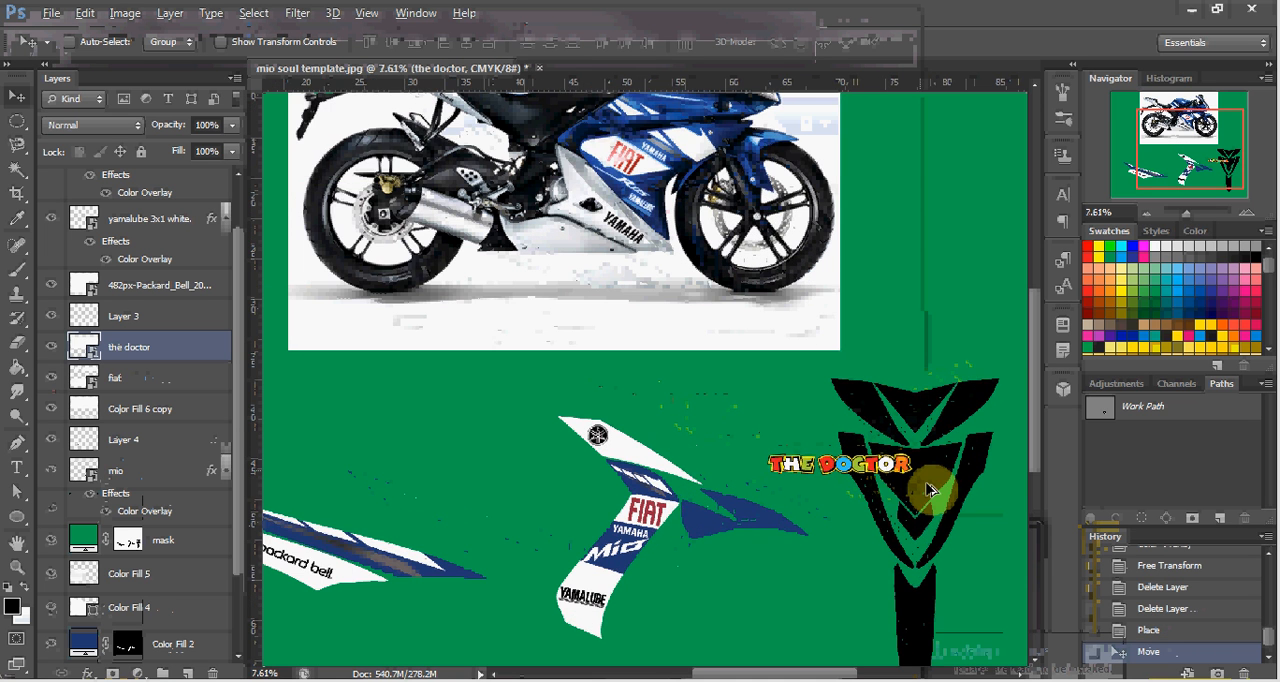
scroll(930, 490, up, 4)
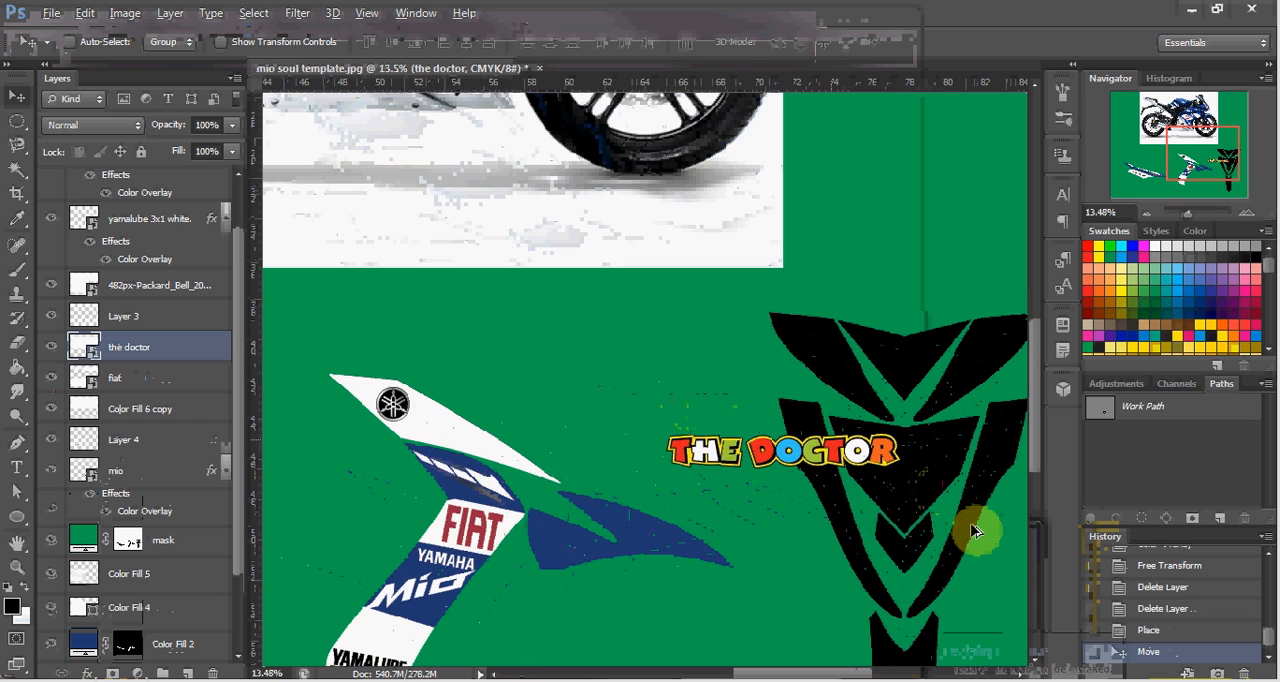
scroll(975, 532, up, 2)
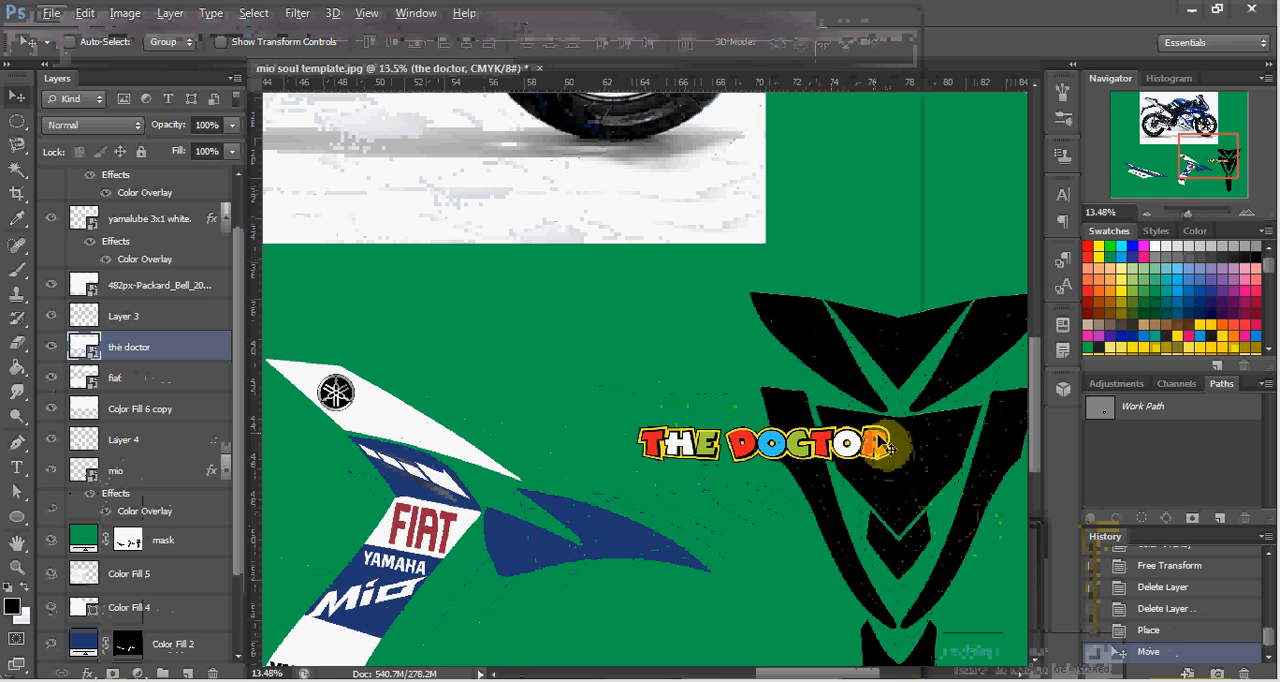
key(ctrl+t)
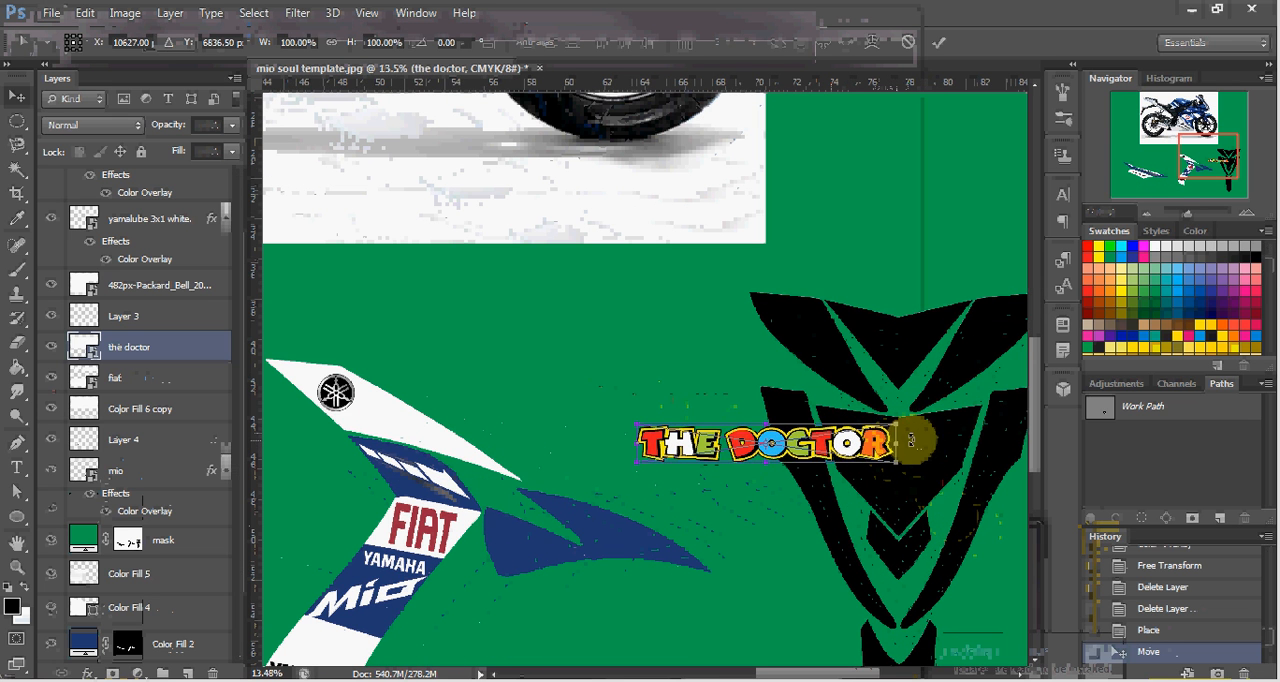
drag(932, 428, 818, 602)
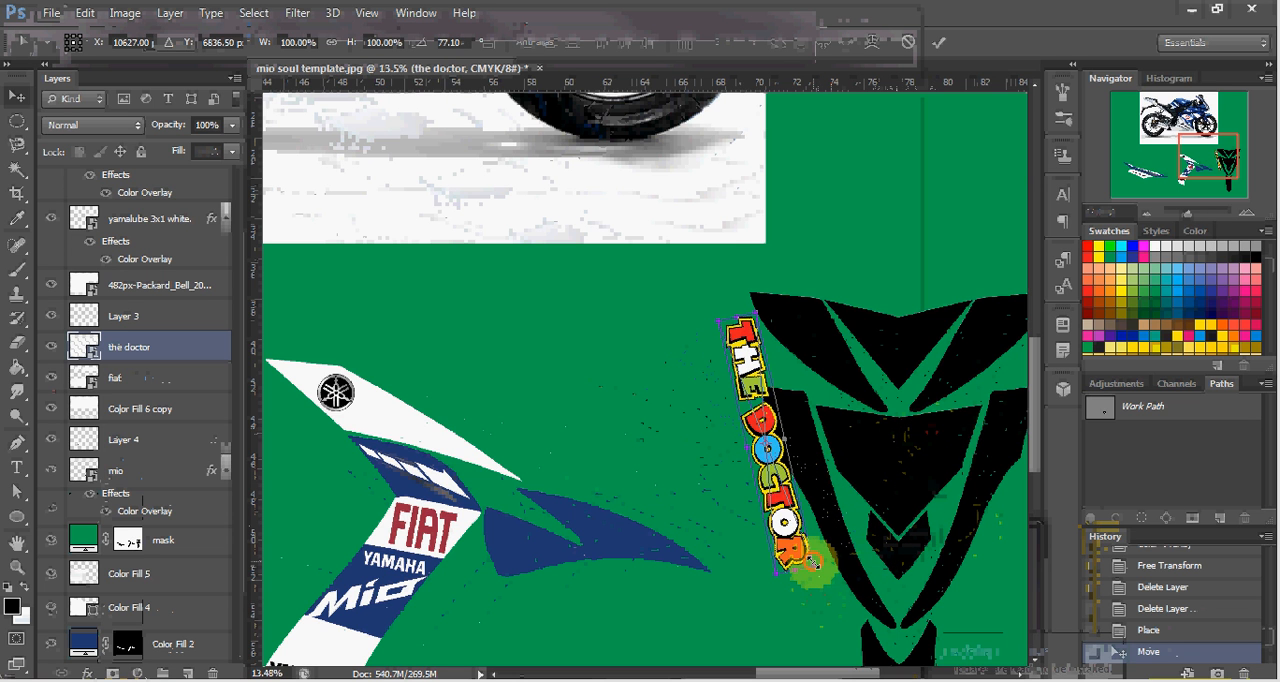
drag(810, 560, 748, 476)
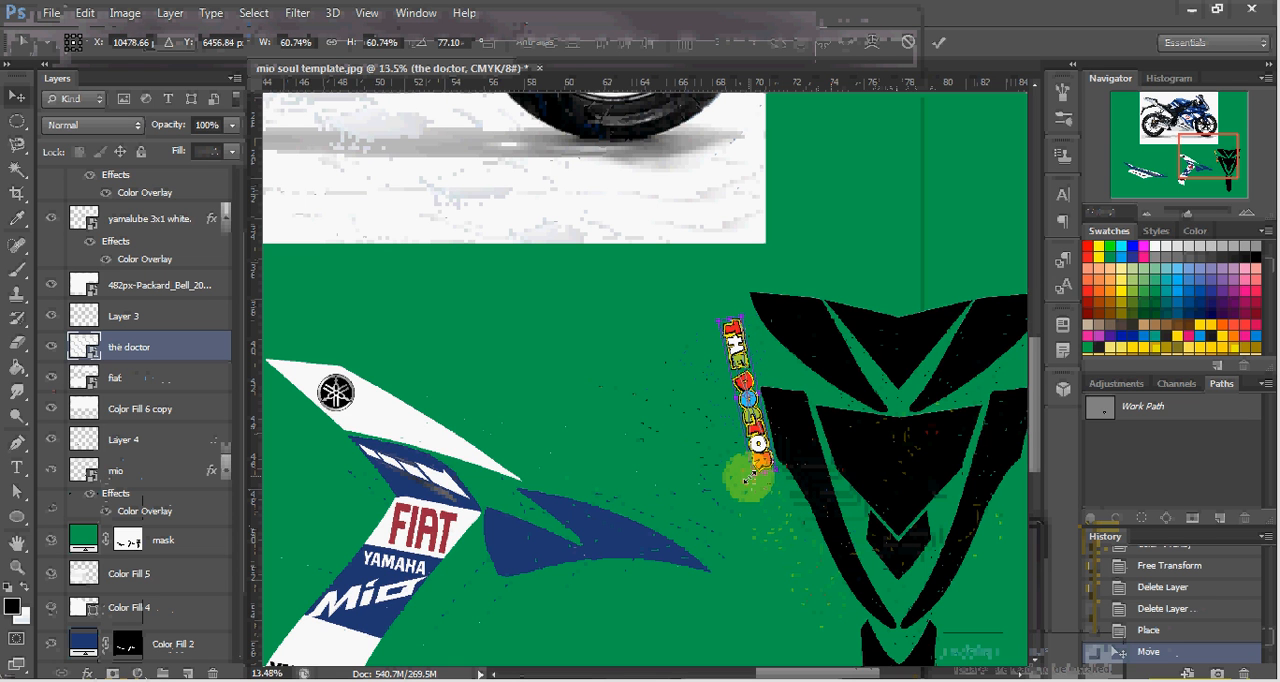
key(Return)
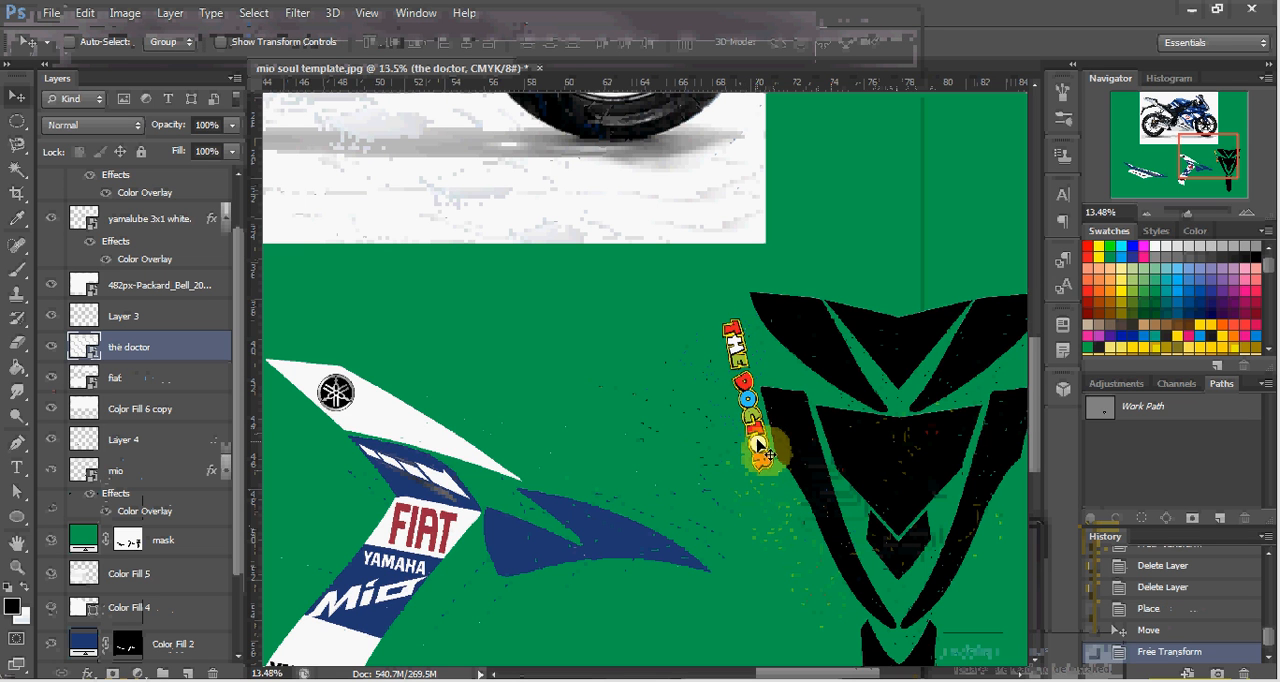
Fit THE DOCTOR logo inside the front decal's left side strip, scaling it to about 41.19% and rotating it to about 74.08°.
drag(779, 455, 848, 538)
scroll(850, 540, up, 3)
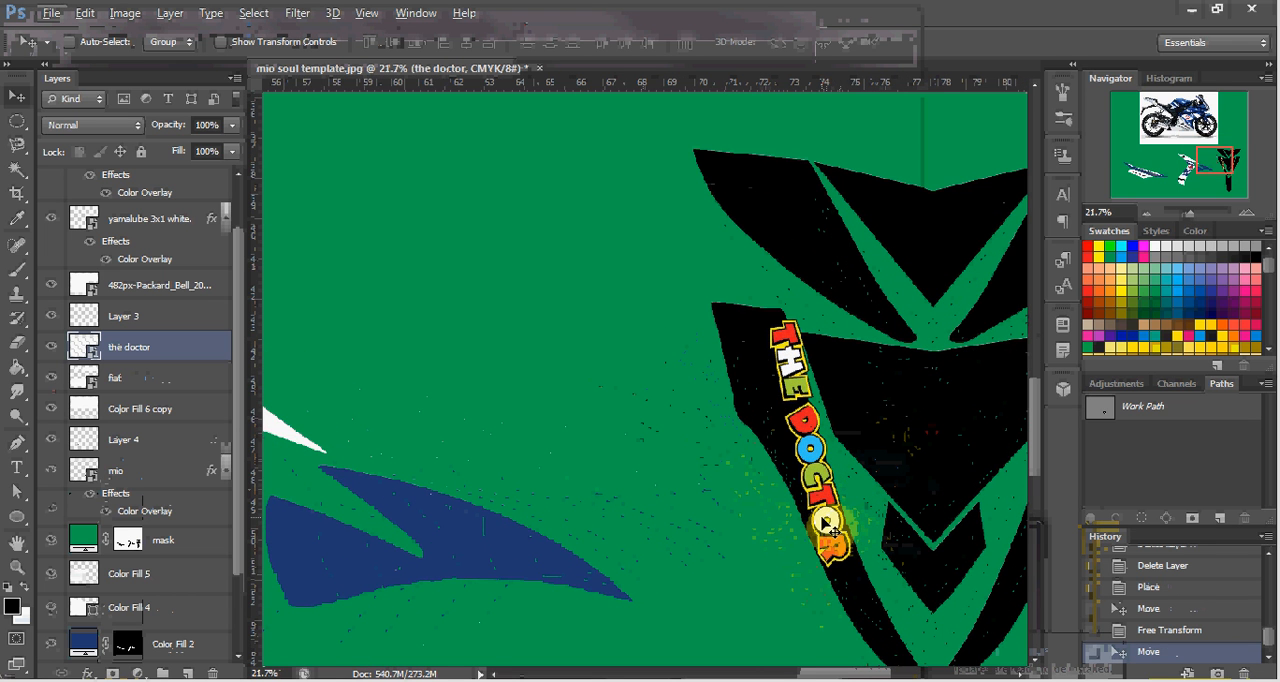
key(ctrl+t)
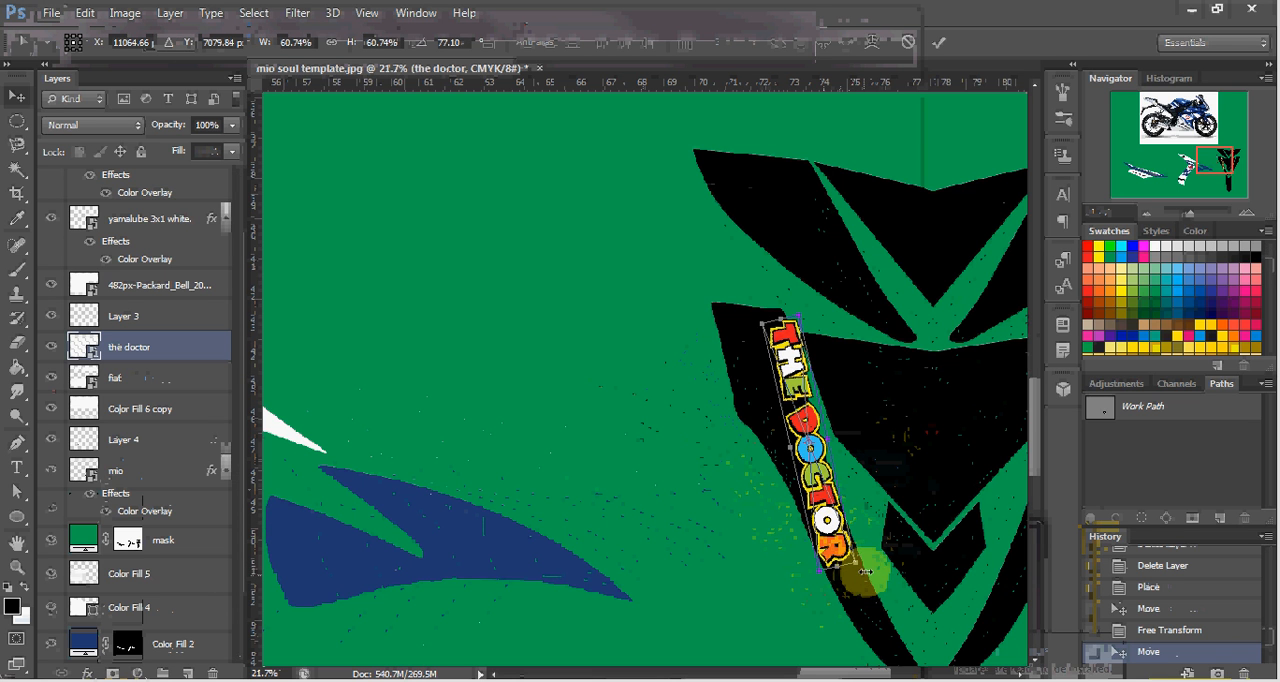
drag(858, 556, 802, 493)
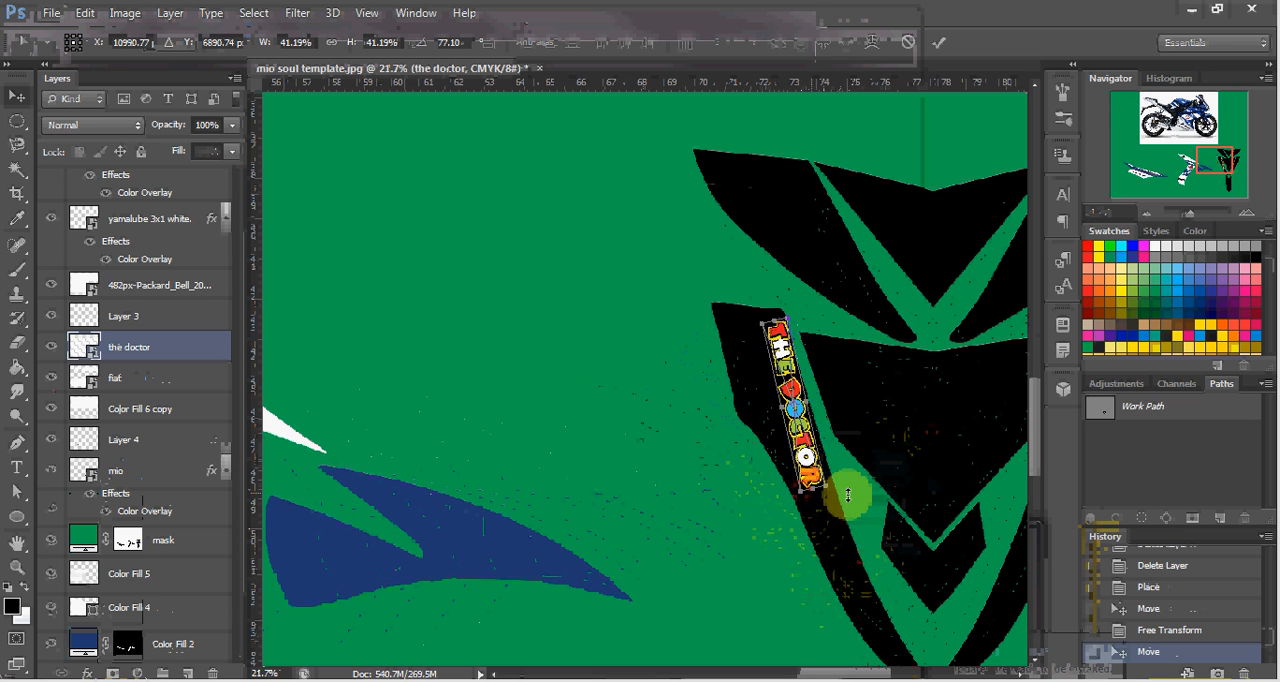
drag(889, 492, 891, 488)
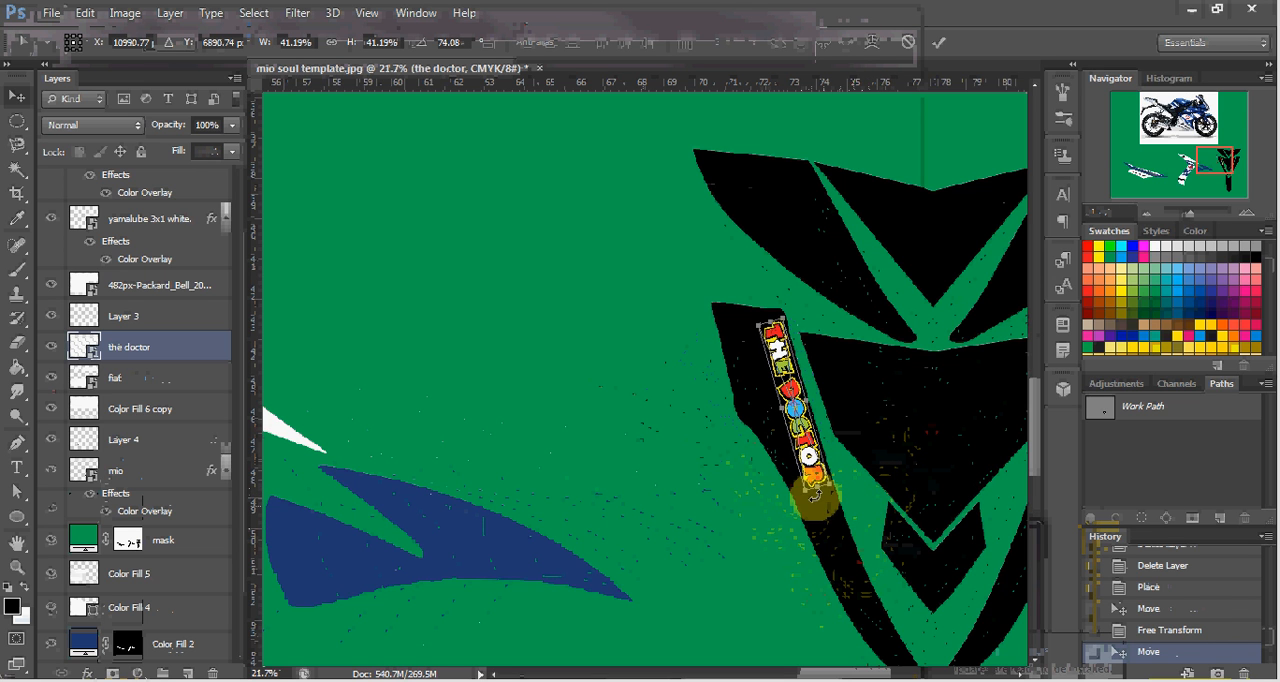
double_click(810, 480)
drag(827, 469, 812, 459)
Duplicate THE DOCTOR logo onto the front decal's right side strip and rotate the copy to about -71.38°.
scroll(832, 480, right, 4)
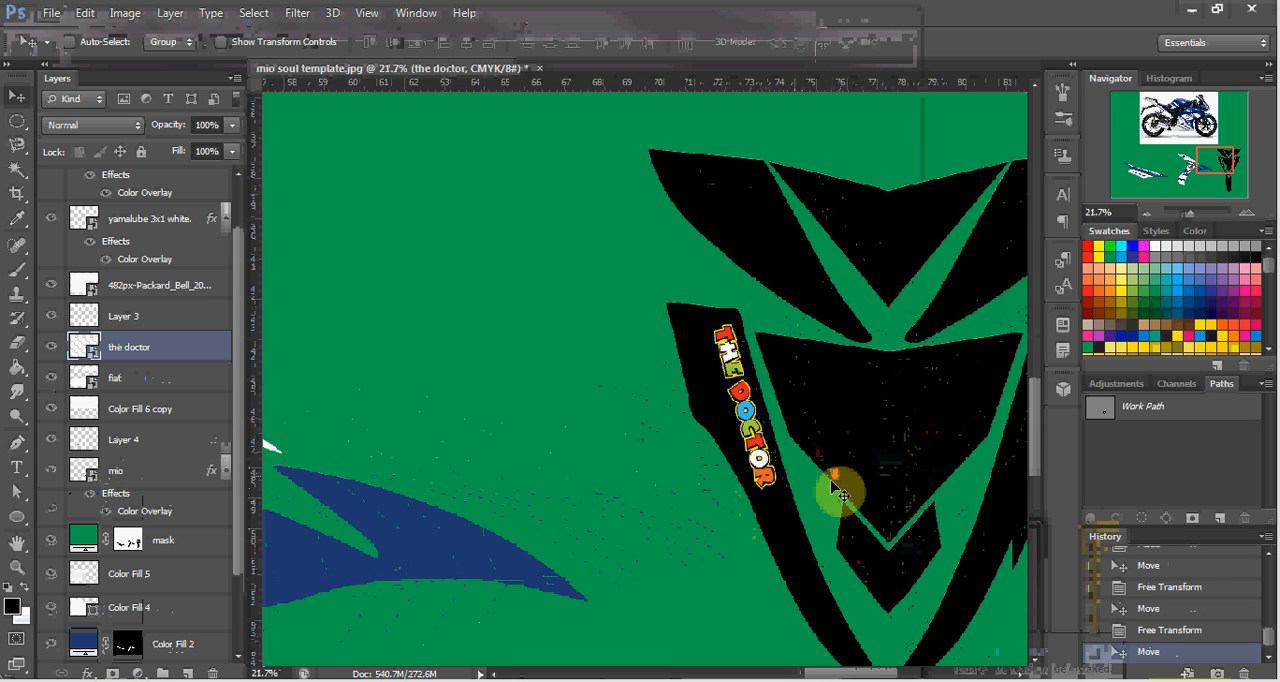
drag(850, 512, 960, 449)
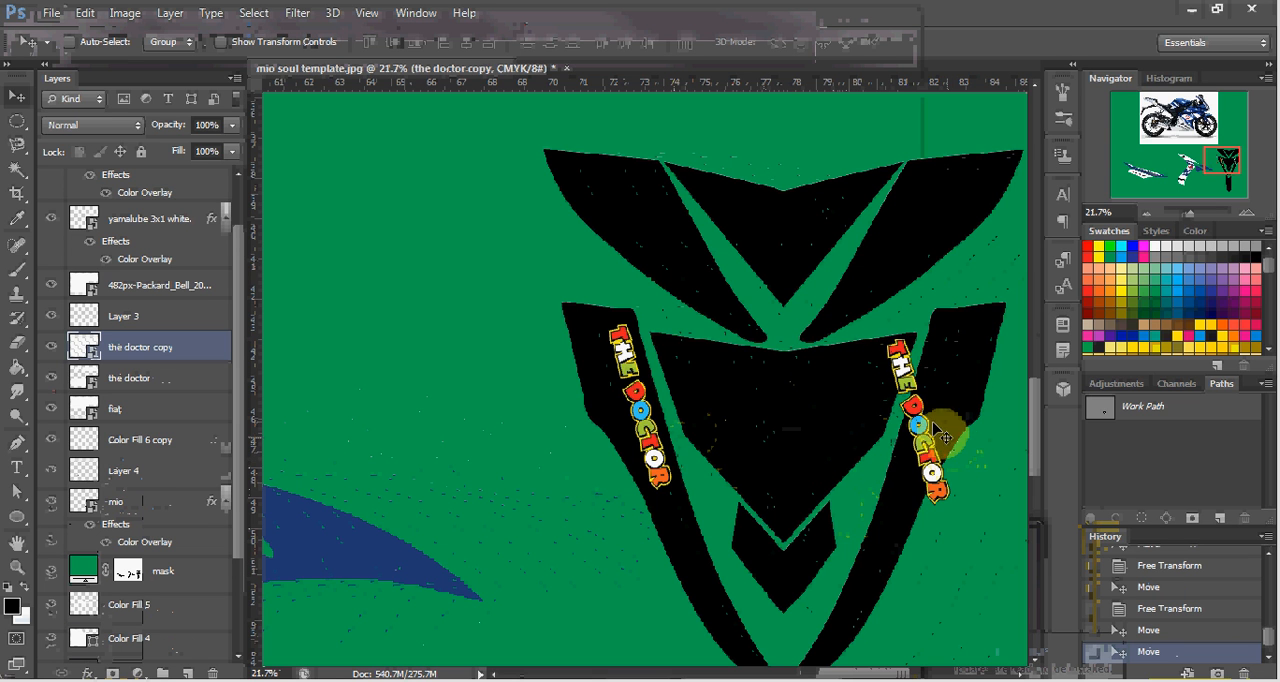
key(ctrl+t)
drag(794, 444, 971, 620)
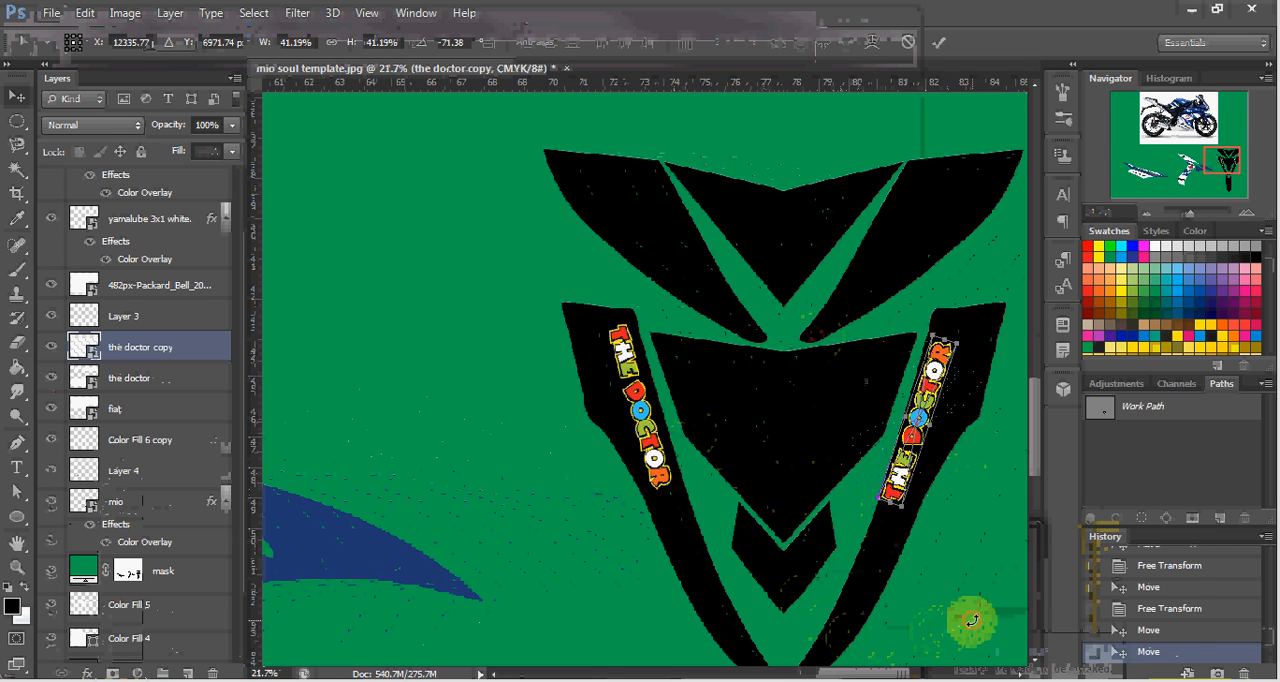
key(Return)
Nudge the copied THE DOCTOR logo up and to the right within its strip, level with the original.
key(Right)
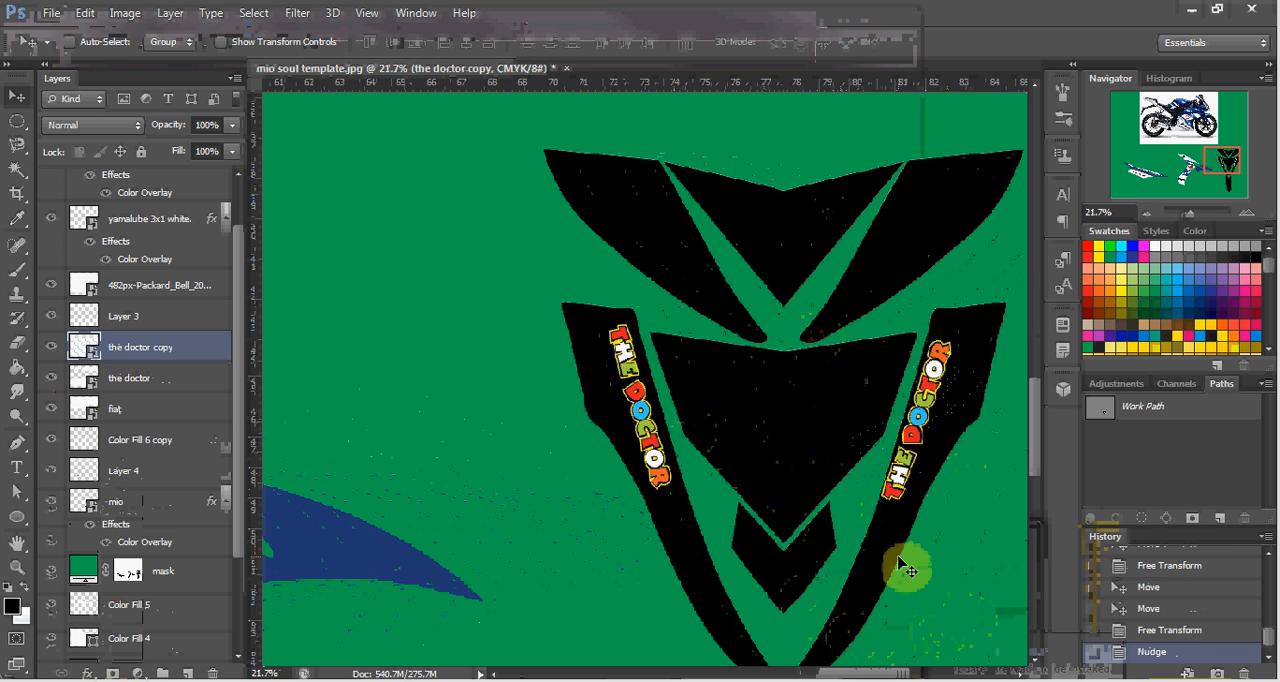
key(Up)
key(Up)
key(Up)
key(Up)
key(Up)
key(Up)
key(Up)
key(Up)
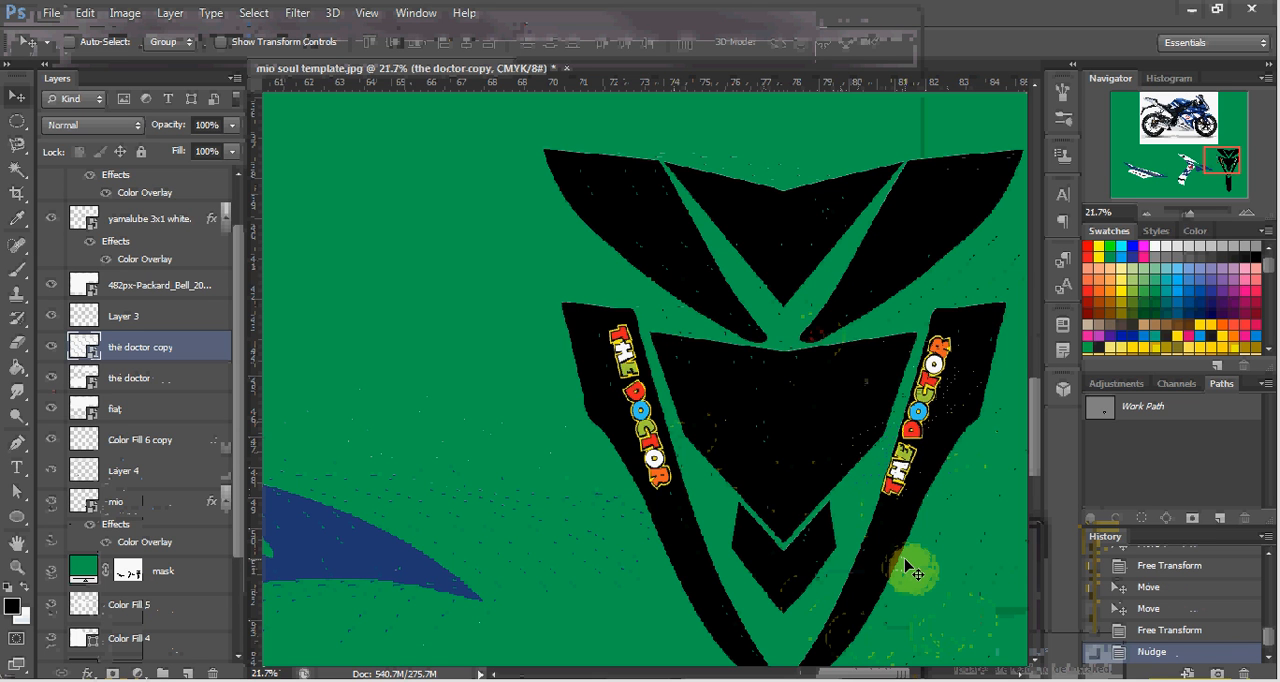
key(Up)
key(Up)
key(Up)
key(Up)
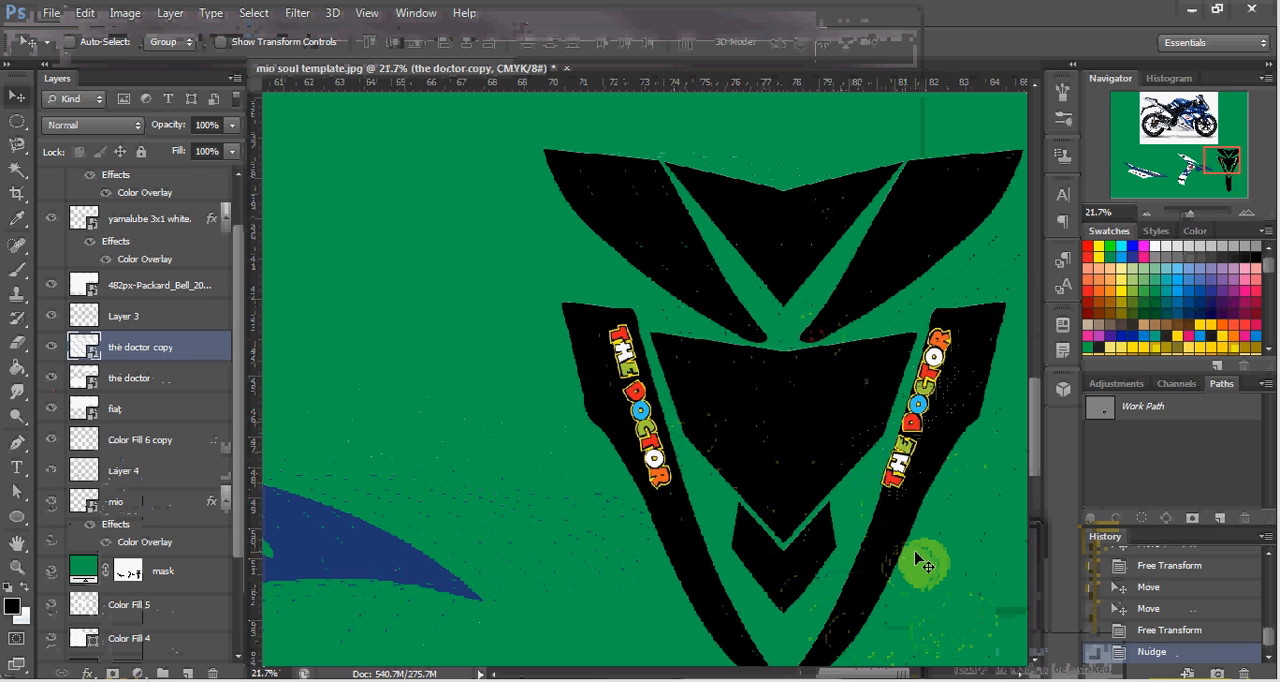
key(Right)
key(Right)
key(Right)
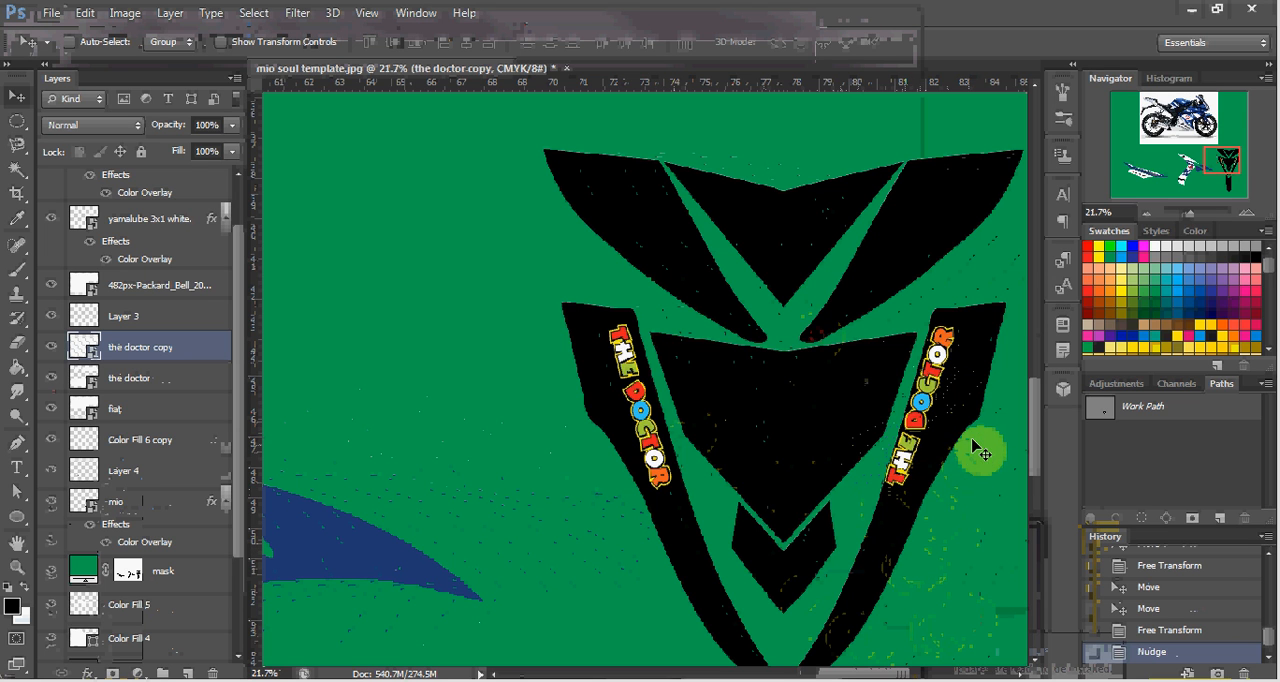
Rotate the copied THE DOCTOR logo to about -75.21° and nudge it slightly upward in the right strip.
key(ctrl+t)
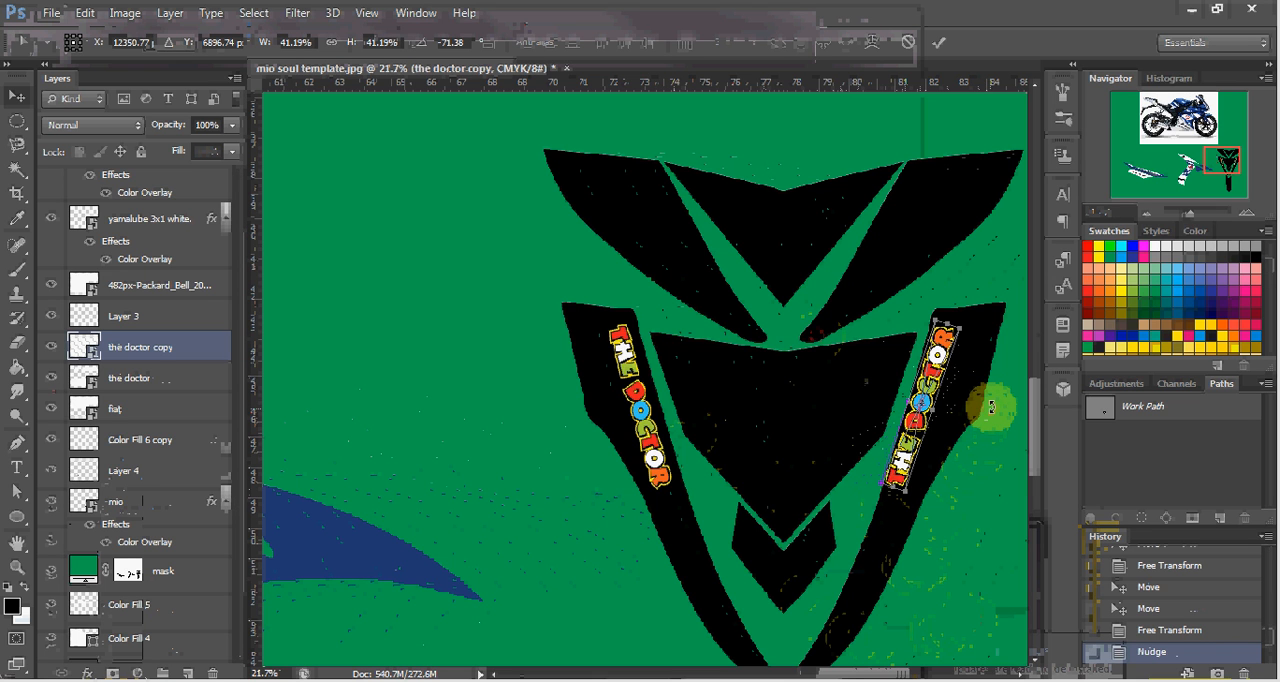
drag(991, 407, 991, 403)
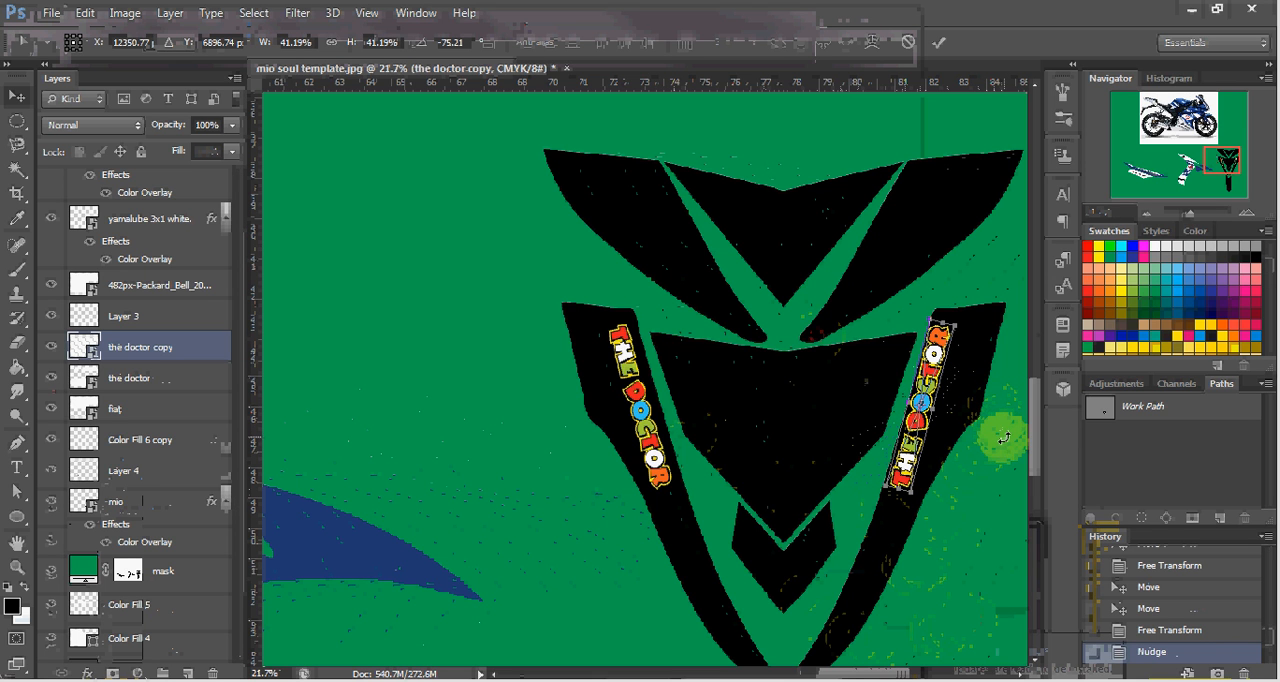
key(Return)
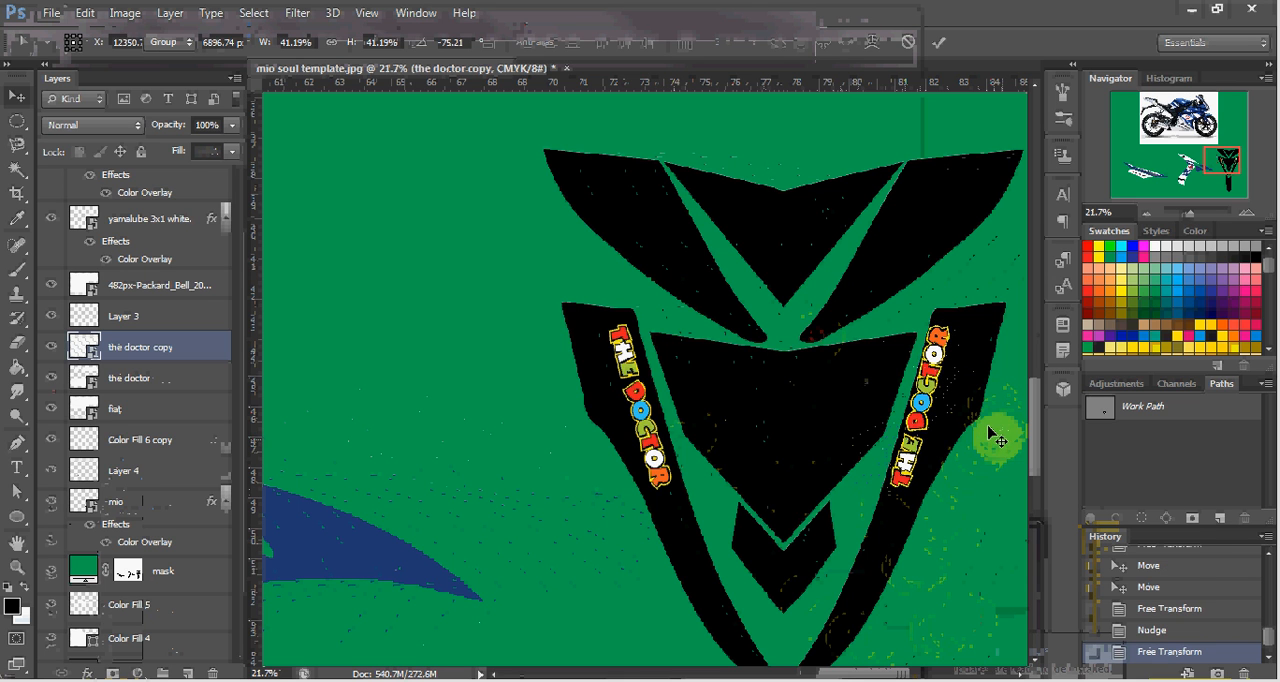
key(Up)
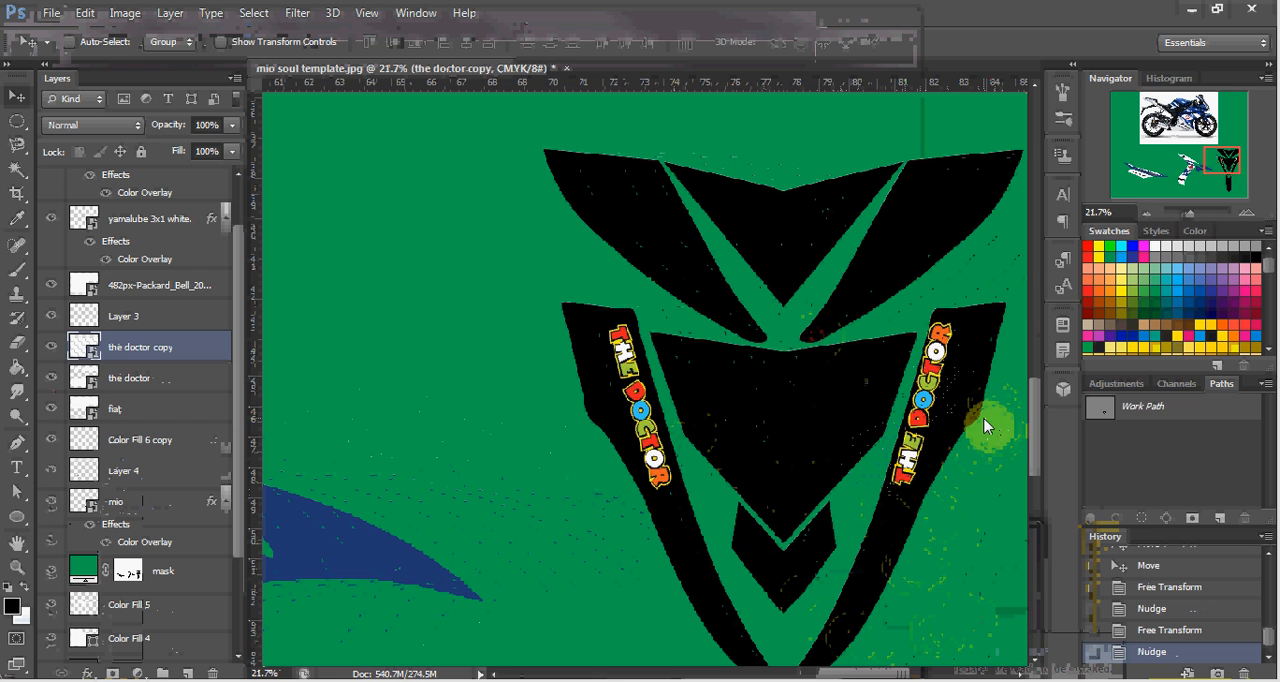
key(Up)
Rotate the copied THE DOCTOR logo to about -74.56° and nudge it slightly up and to the right in the right strip.
key(Up)
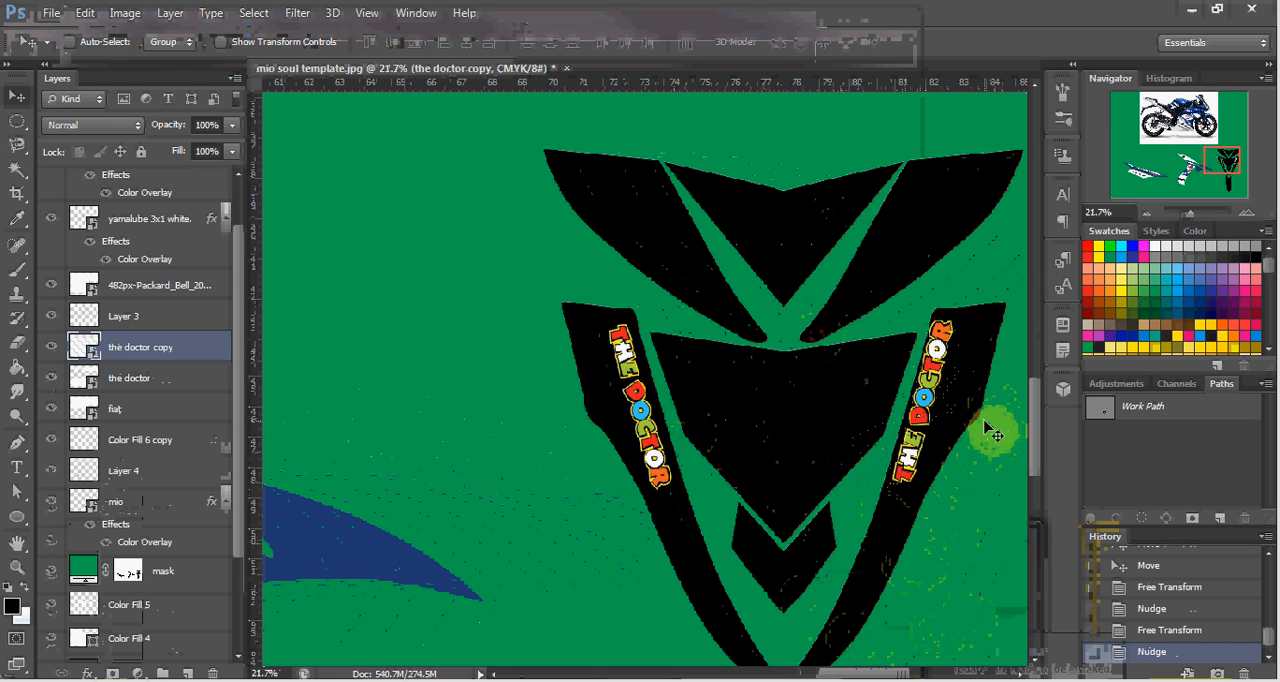
key(Up)
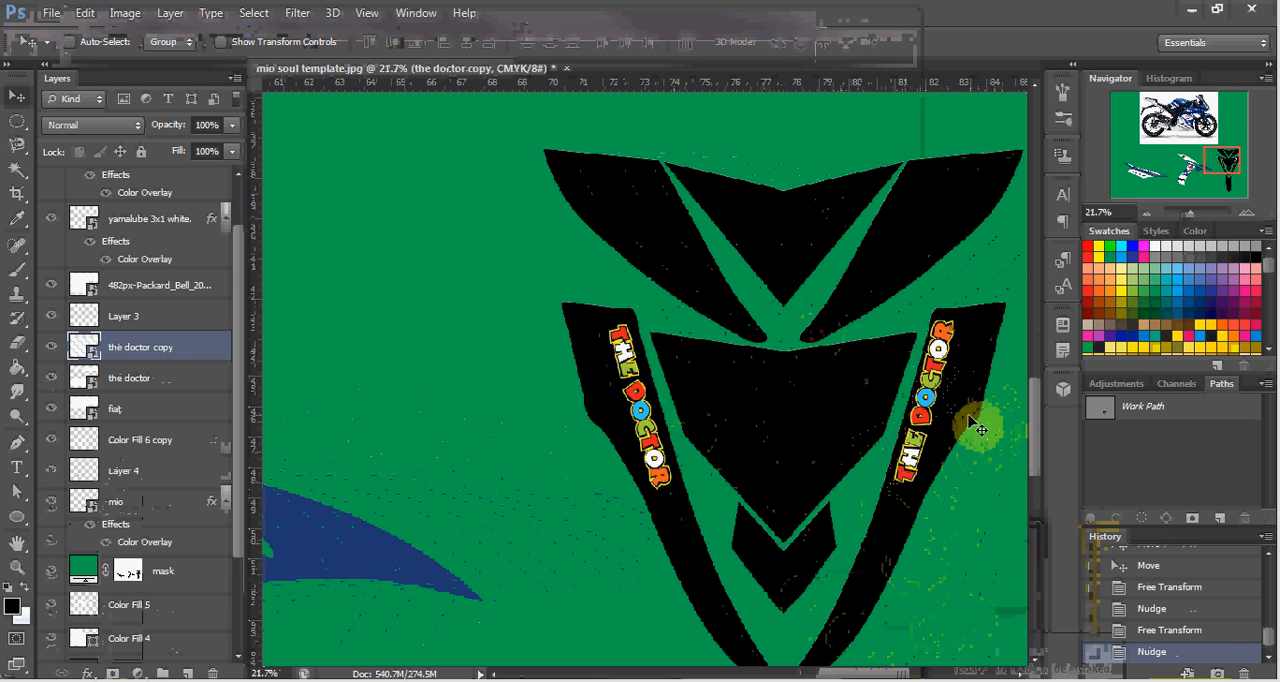
key(ctrl+t)
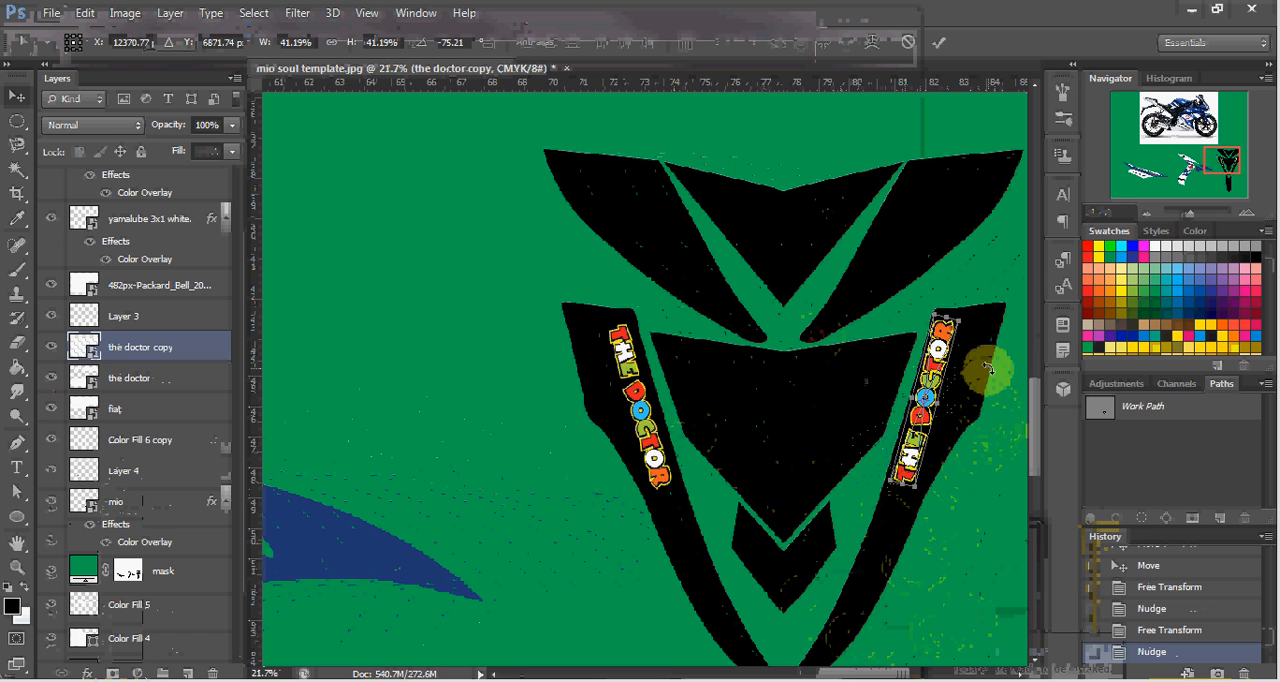
drag(990, 367, 991, 368)
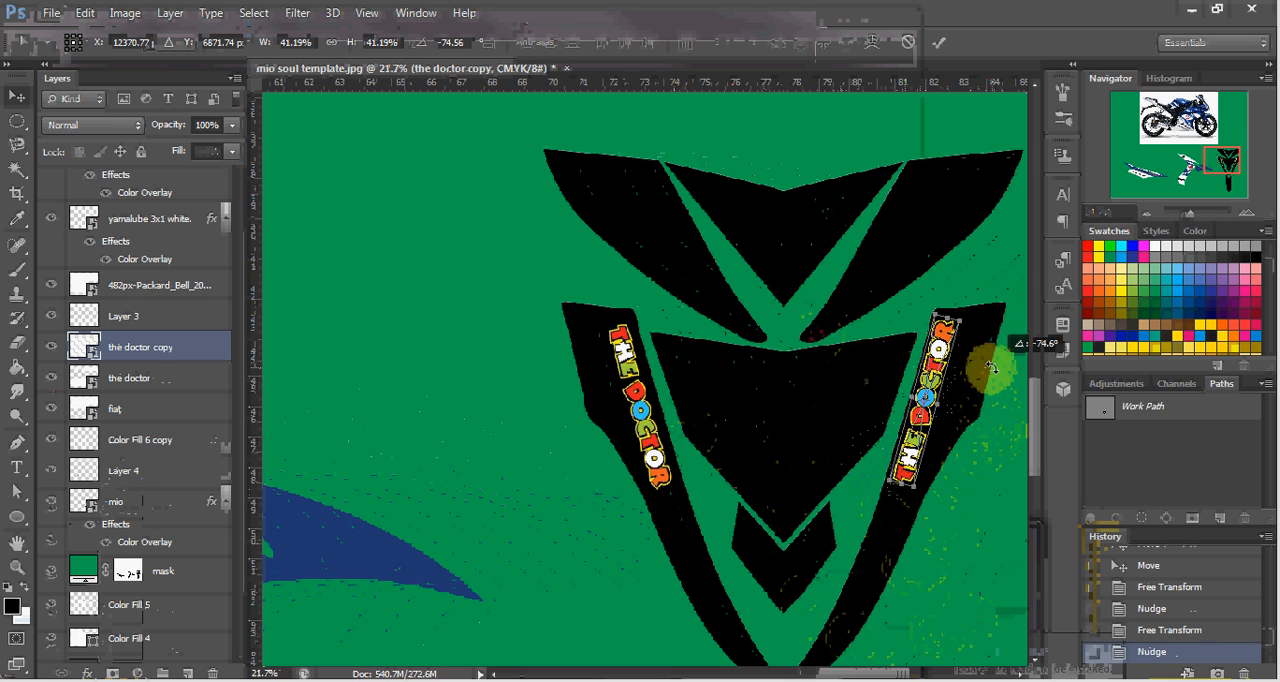
key(Return)
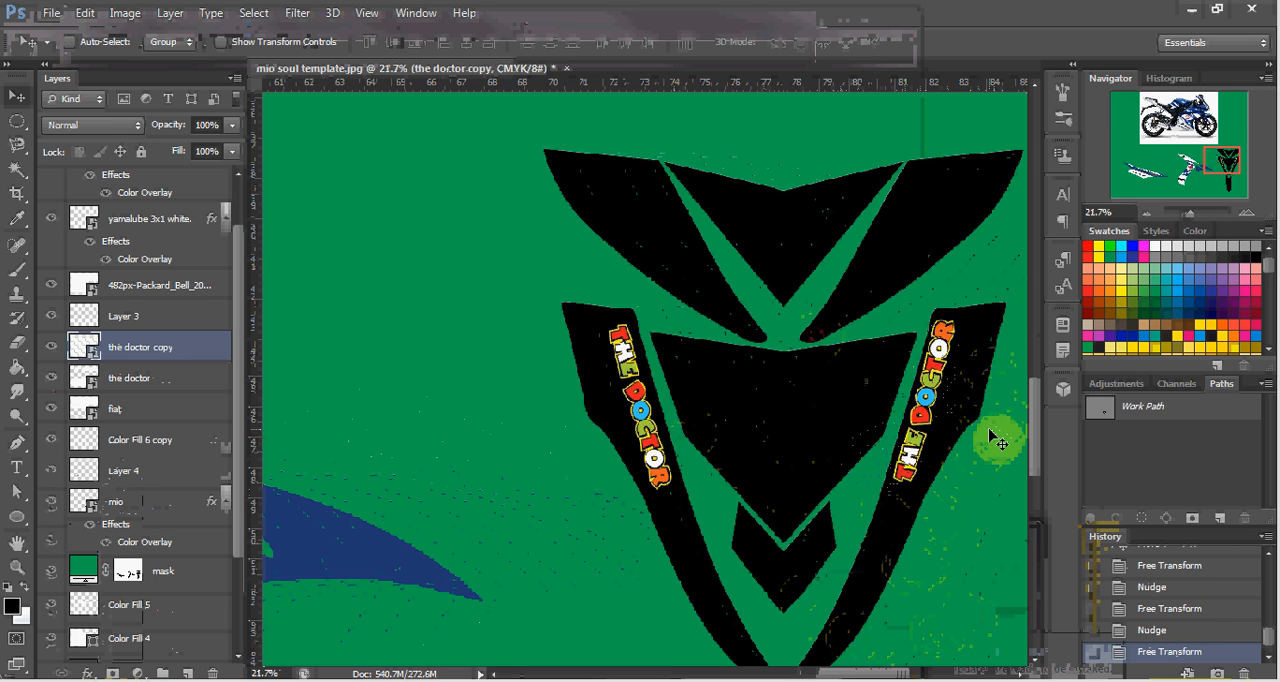
key(Up)
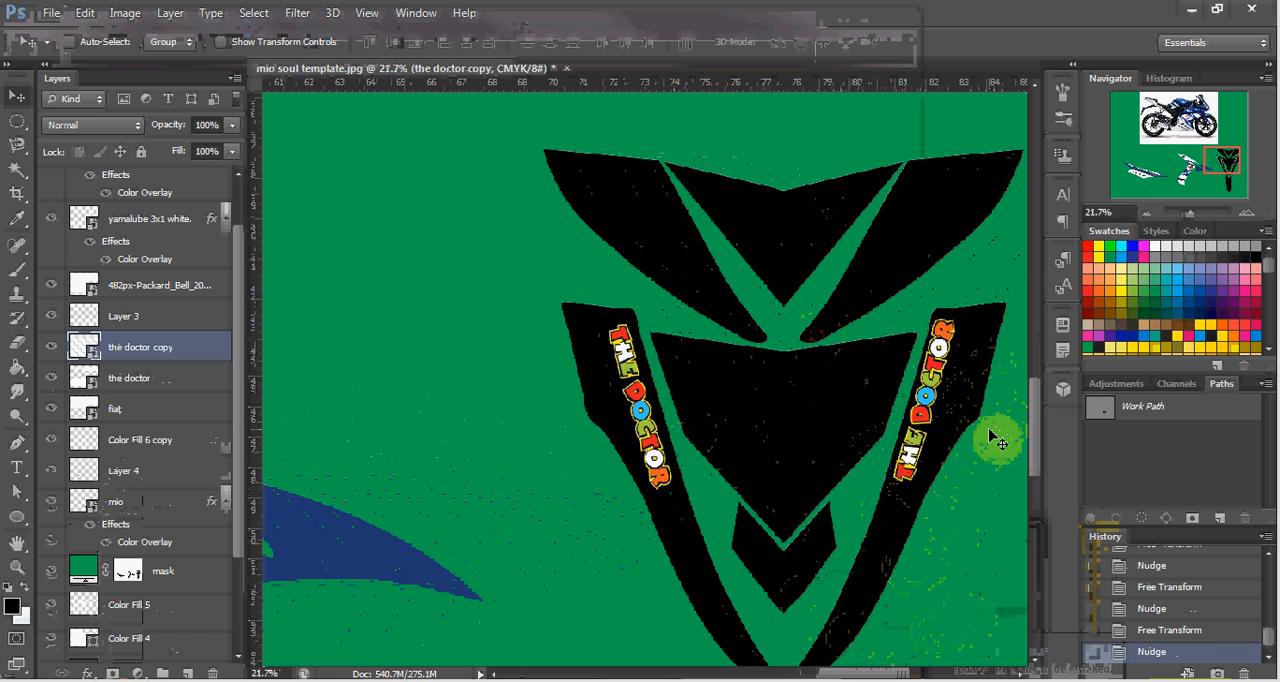
key(Right)
key(Right)
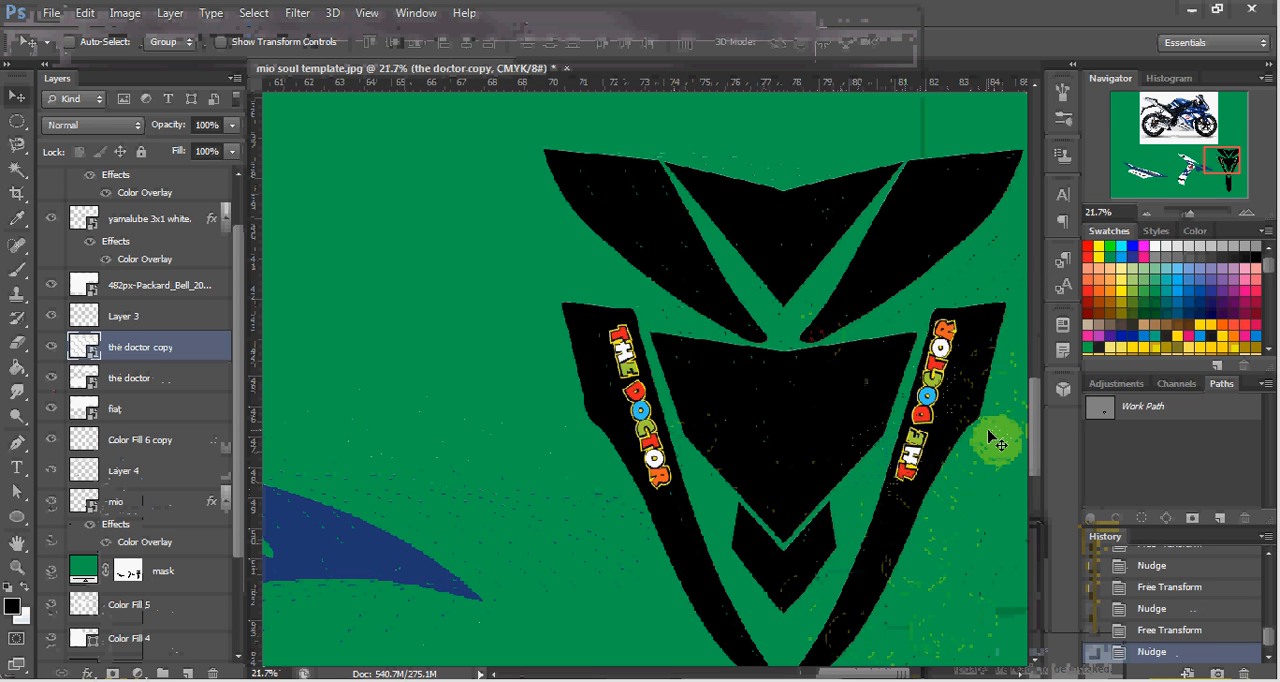
key(Right)
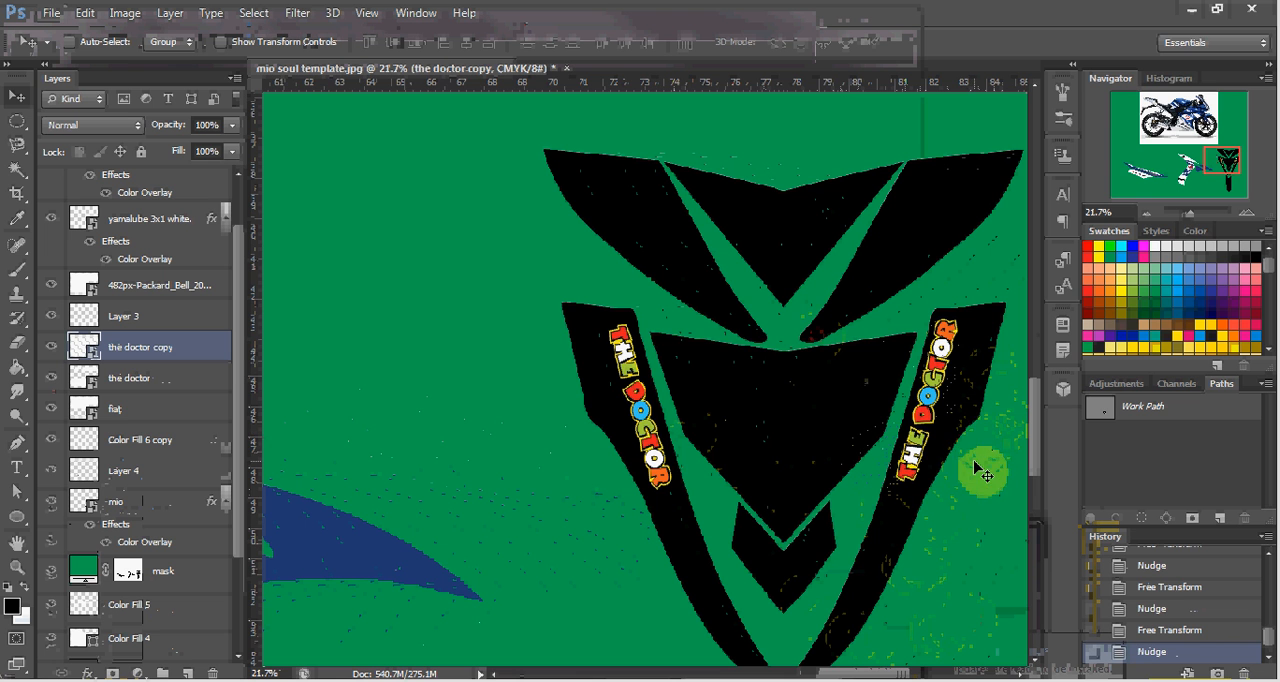
On the Color Fill 1 layer, Magic Wand select the front decal's side strips, central shapes, long lower piece and upper middle triangle together.
scroll(838, 460, down, 1)
scroll(838, 460, down, 4)
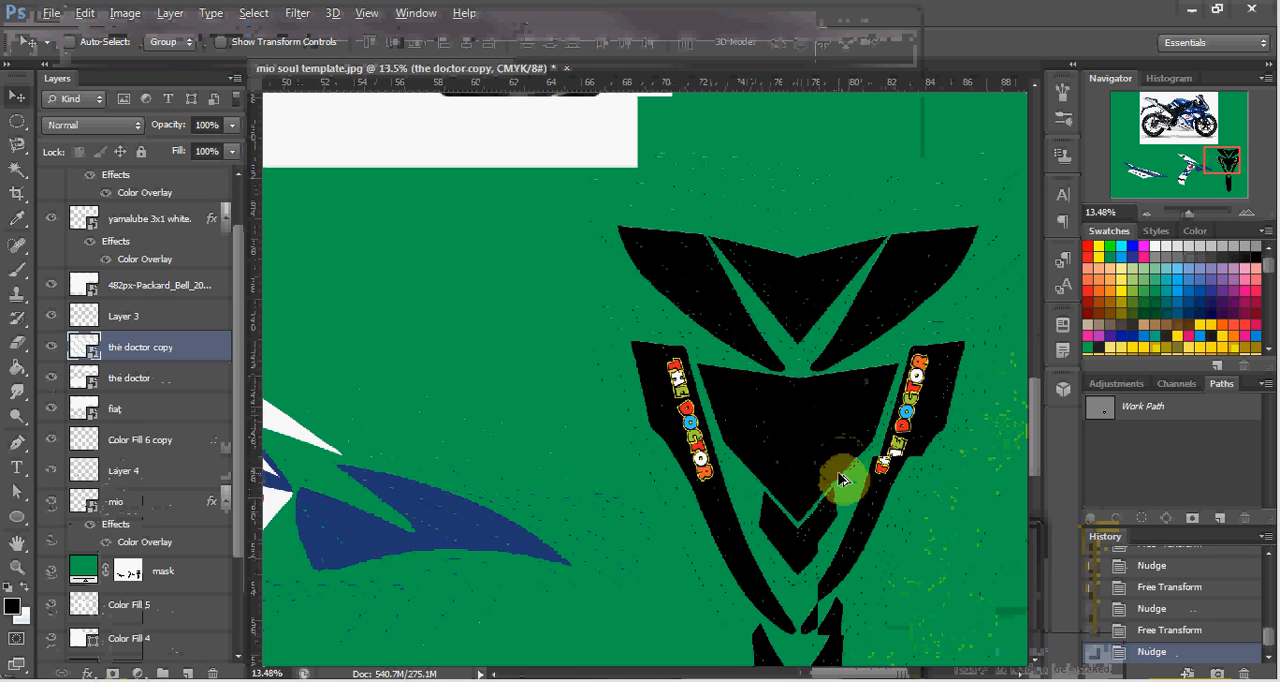
scroll(852, 477, down, 2)
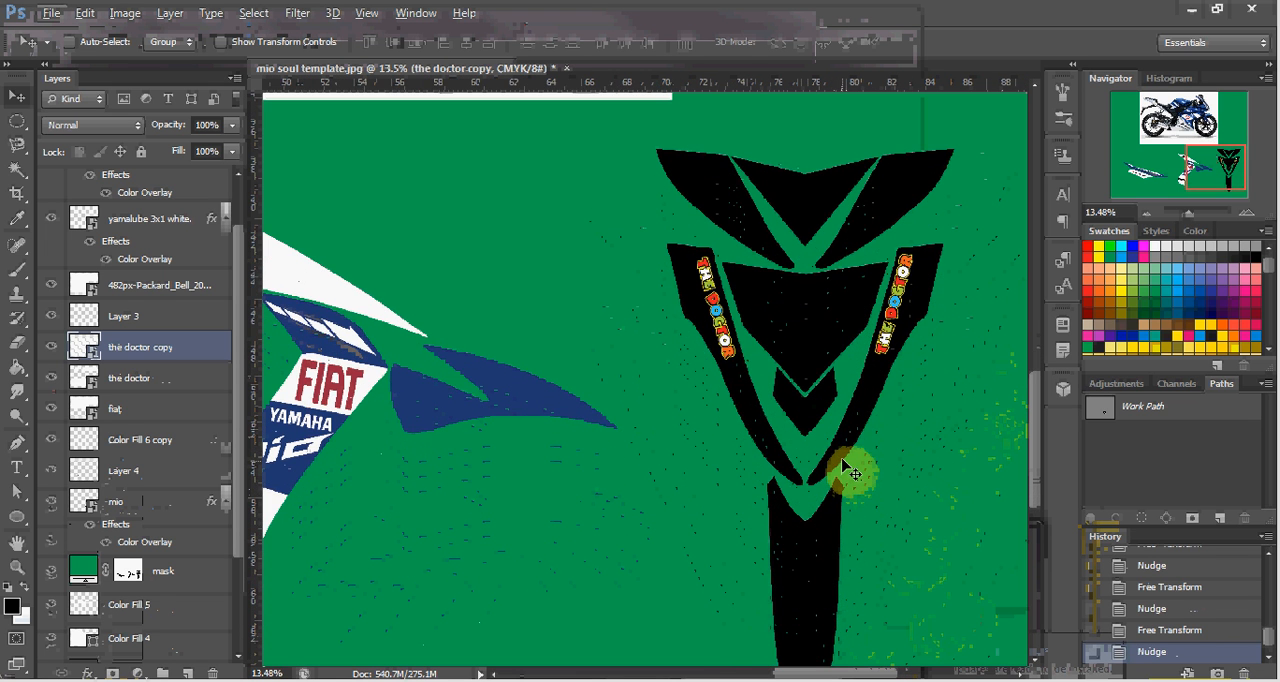
click(742, 393)
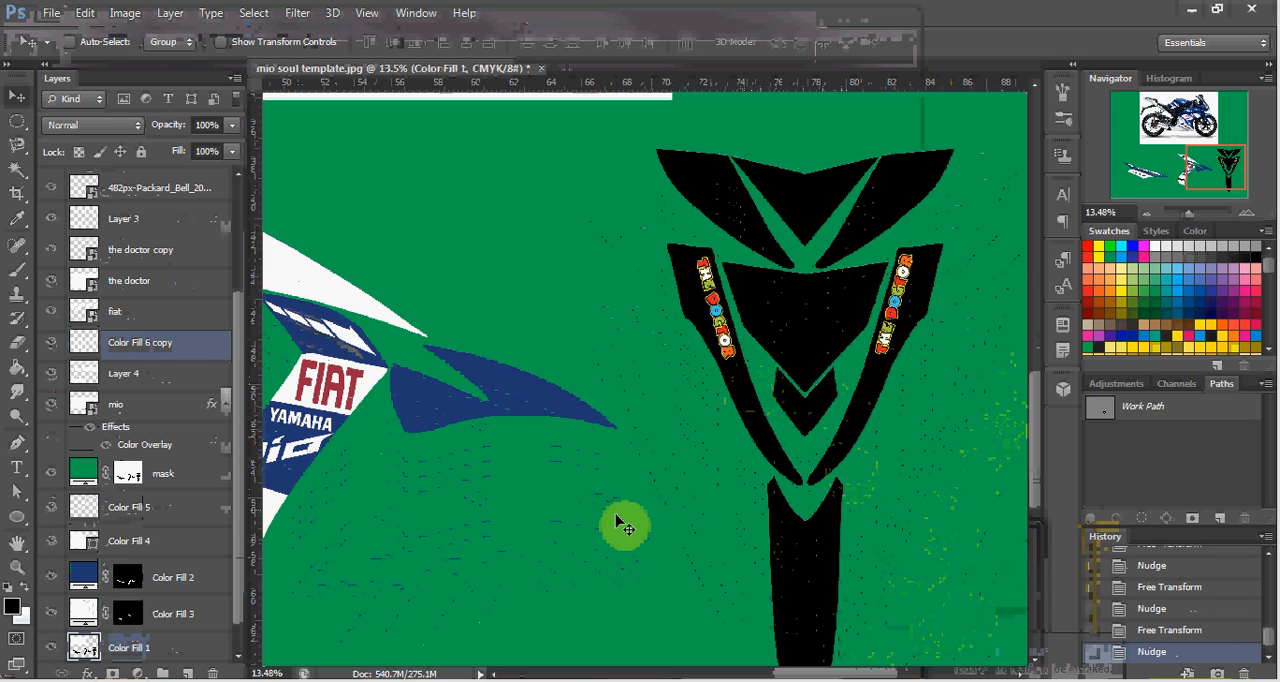
scroll(508, 451, down, 2)
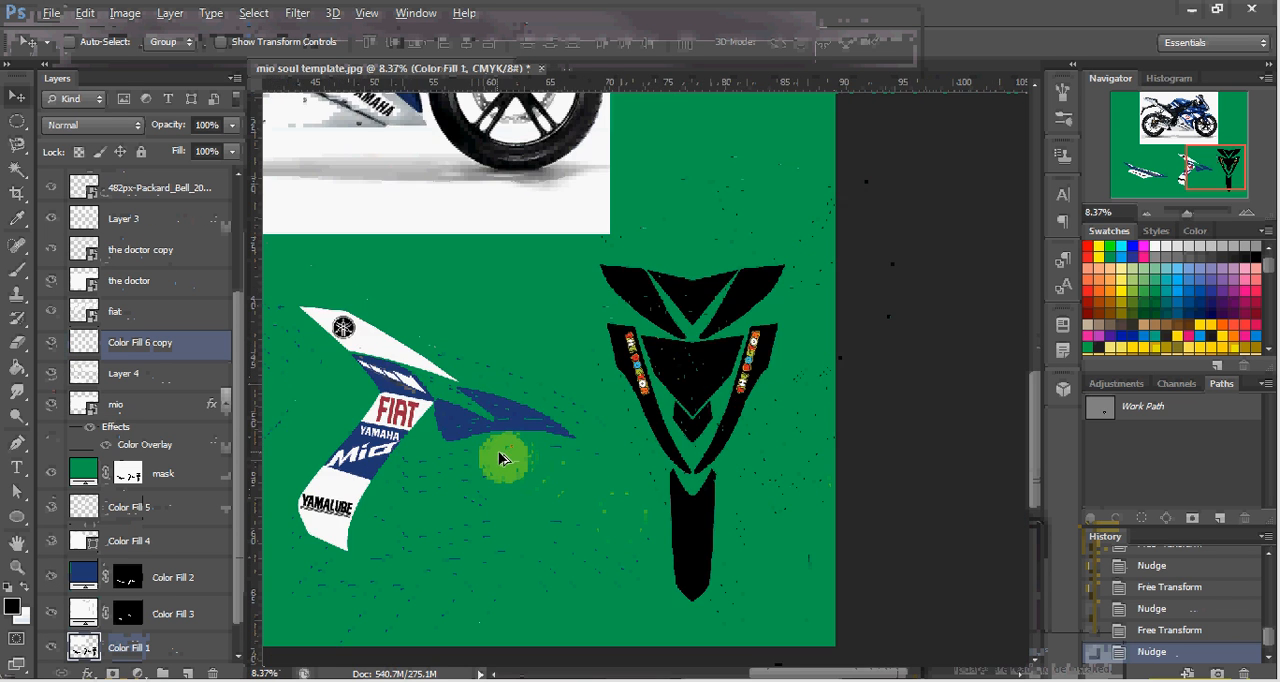
scroll(616, 440, up, 3)
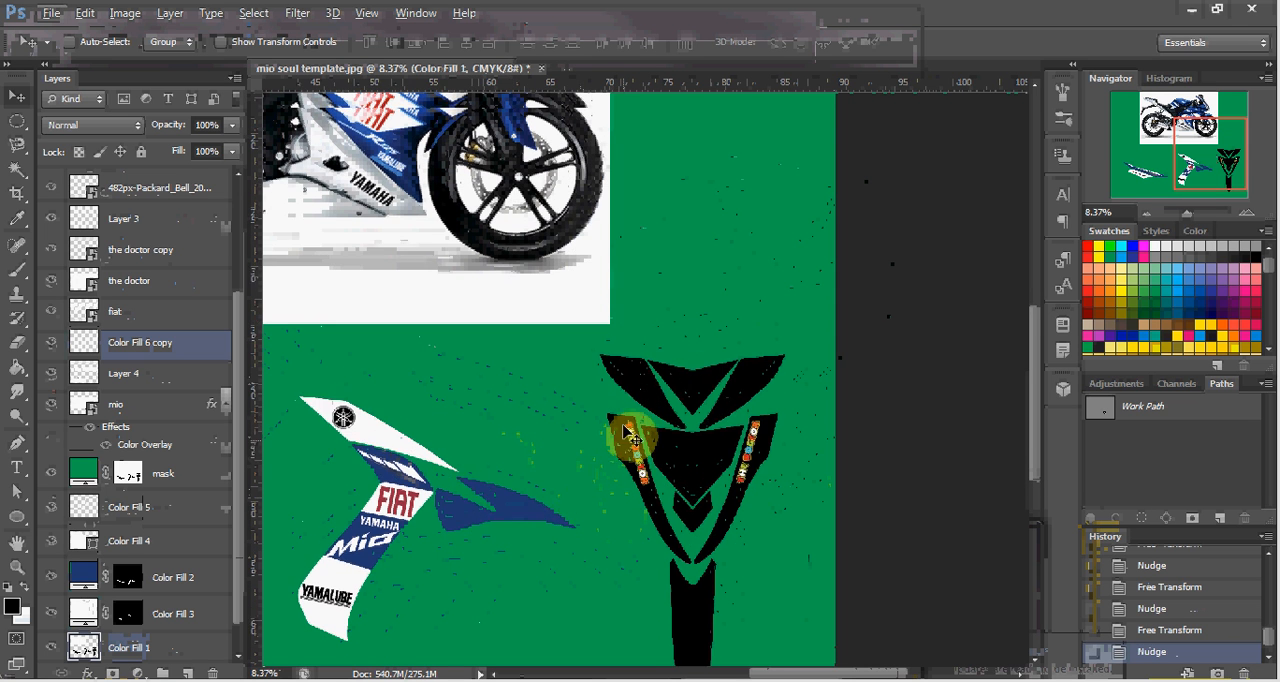
drag(548, 237, 528, 330)
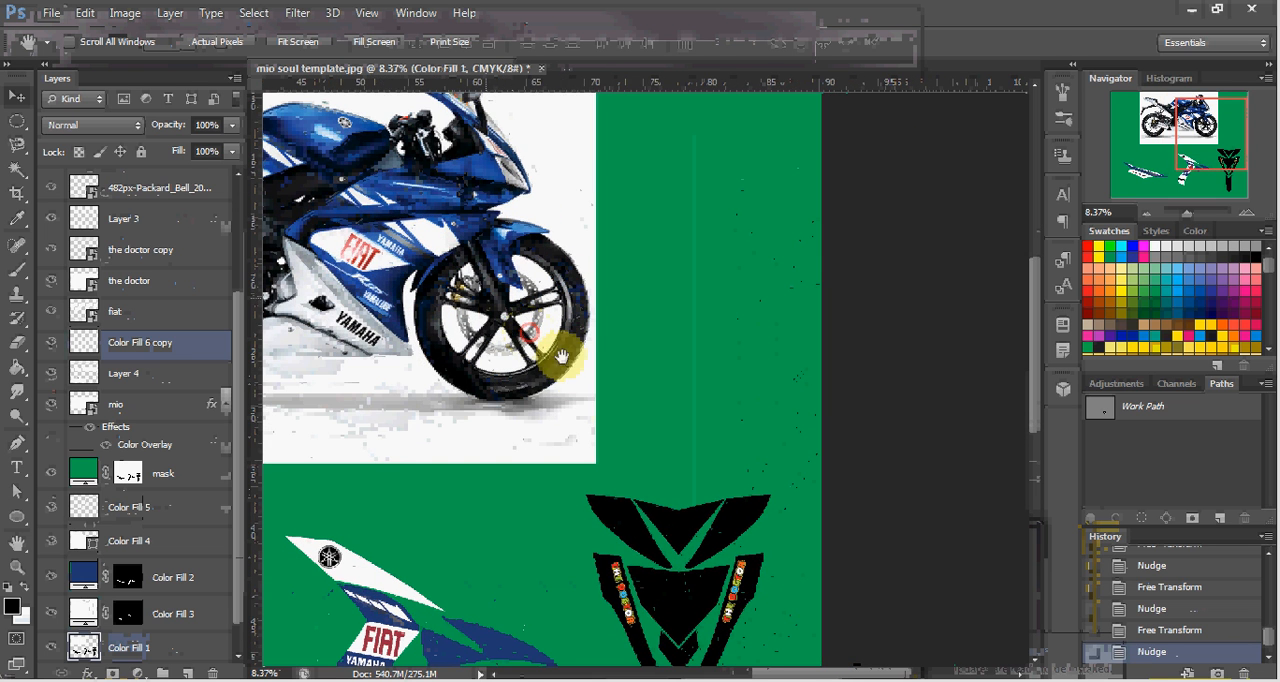
drag(691, 515, 637, 329)
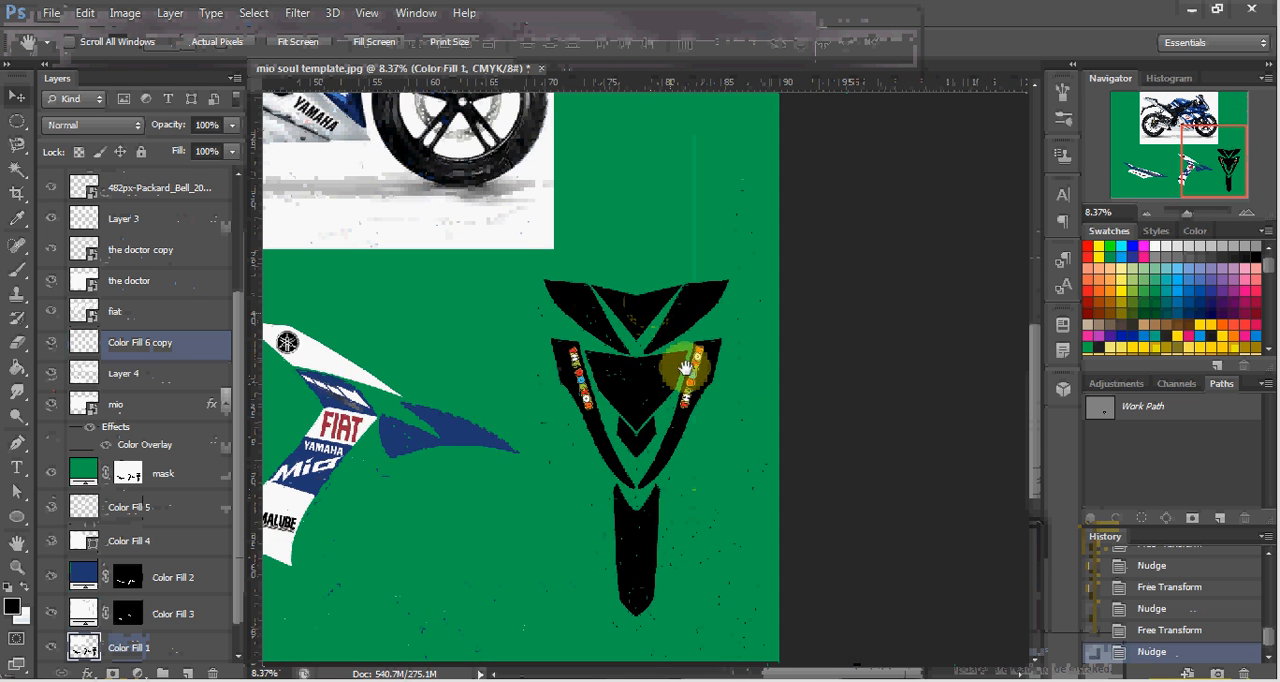
drag(693, 428, 788, 415)
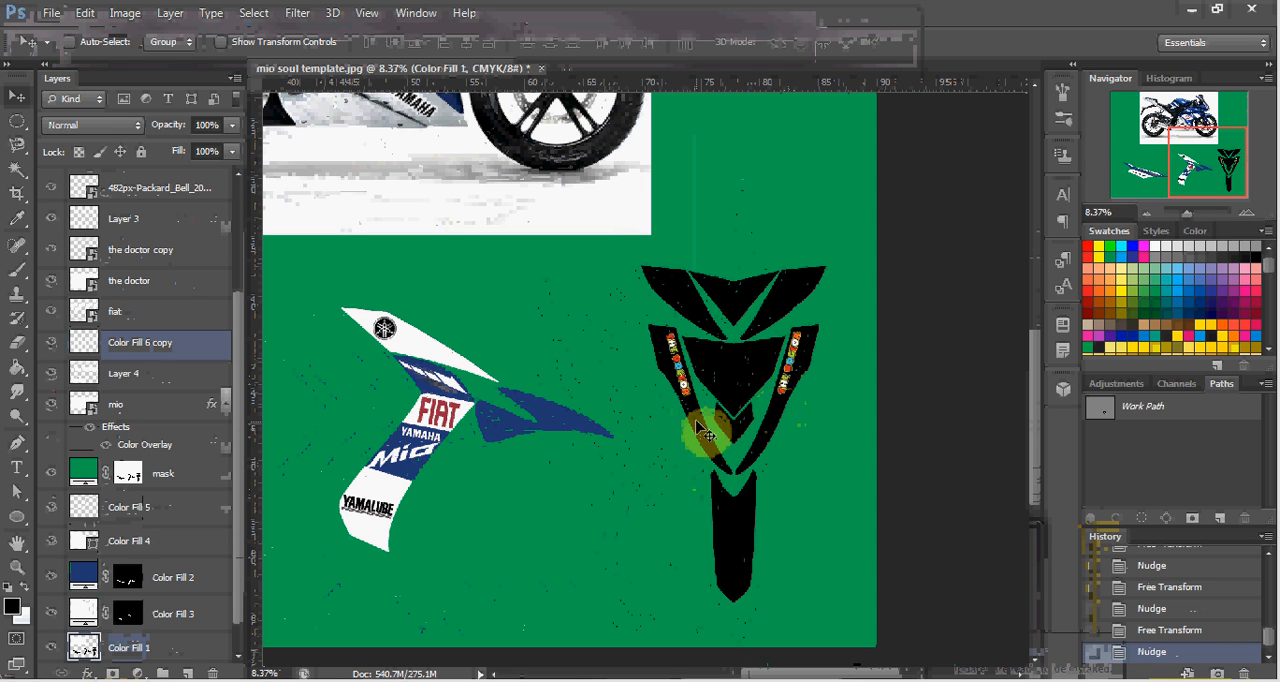
key(w)
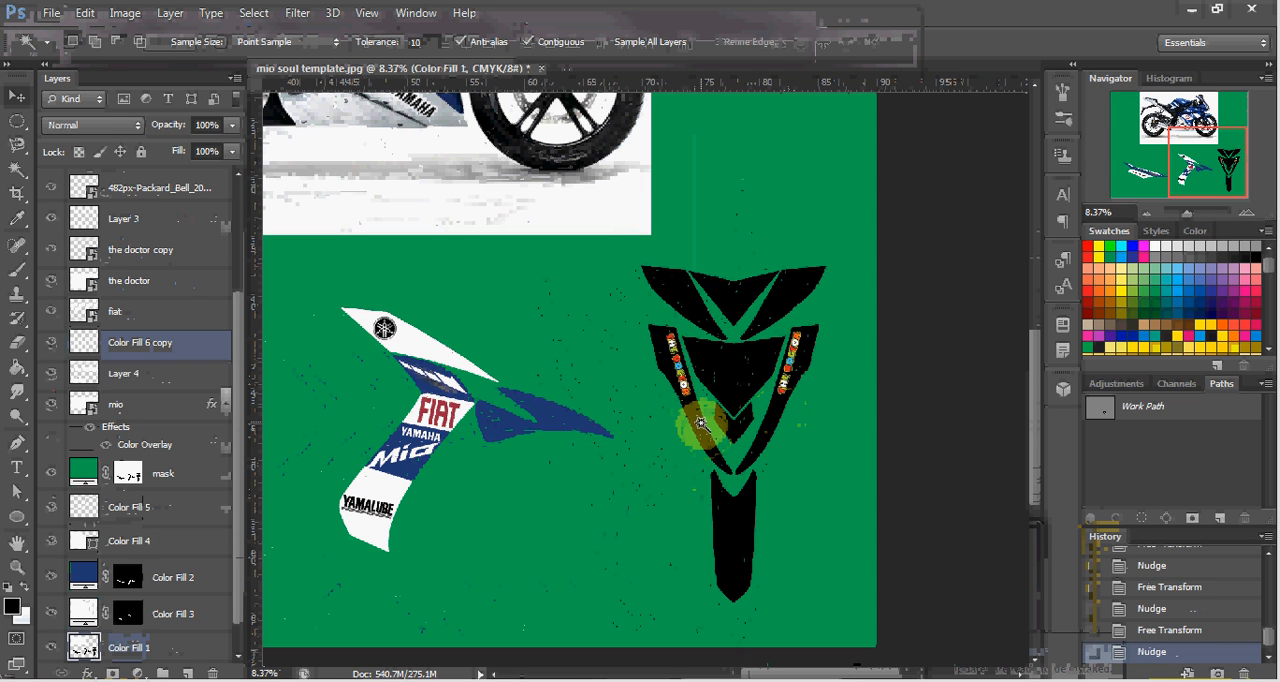
click(700, 424)
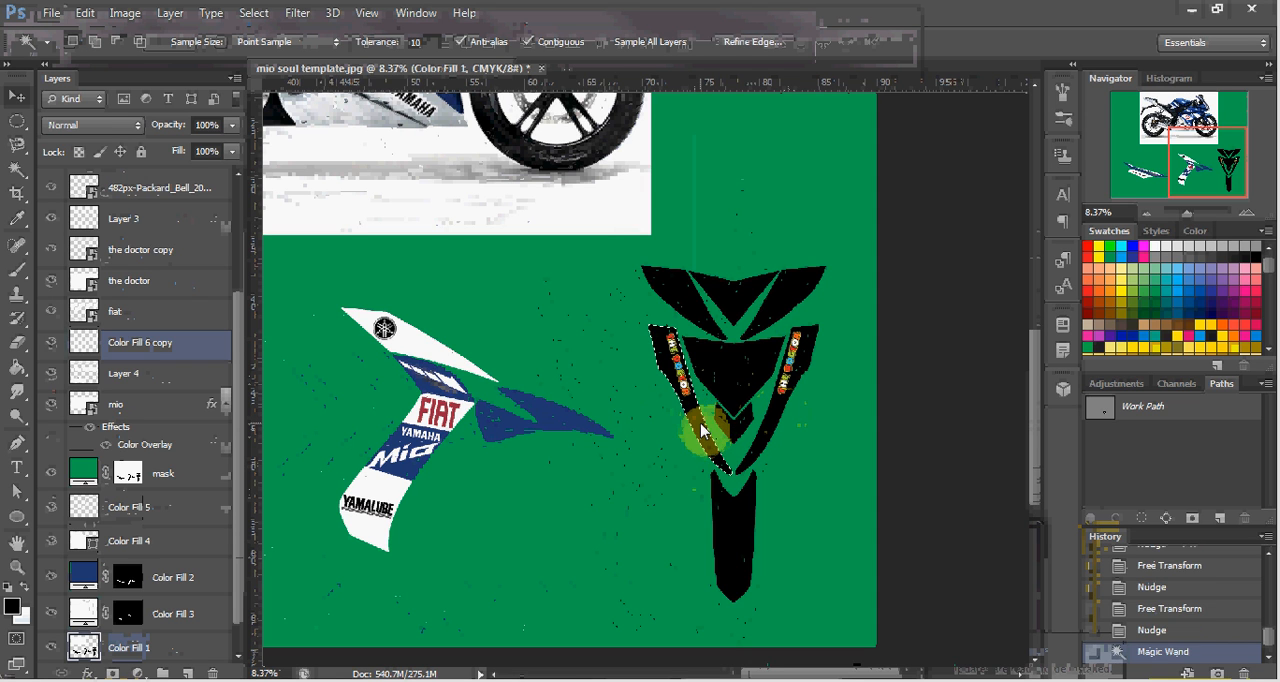
shift+click(773, 428)
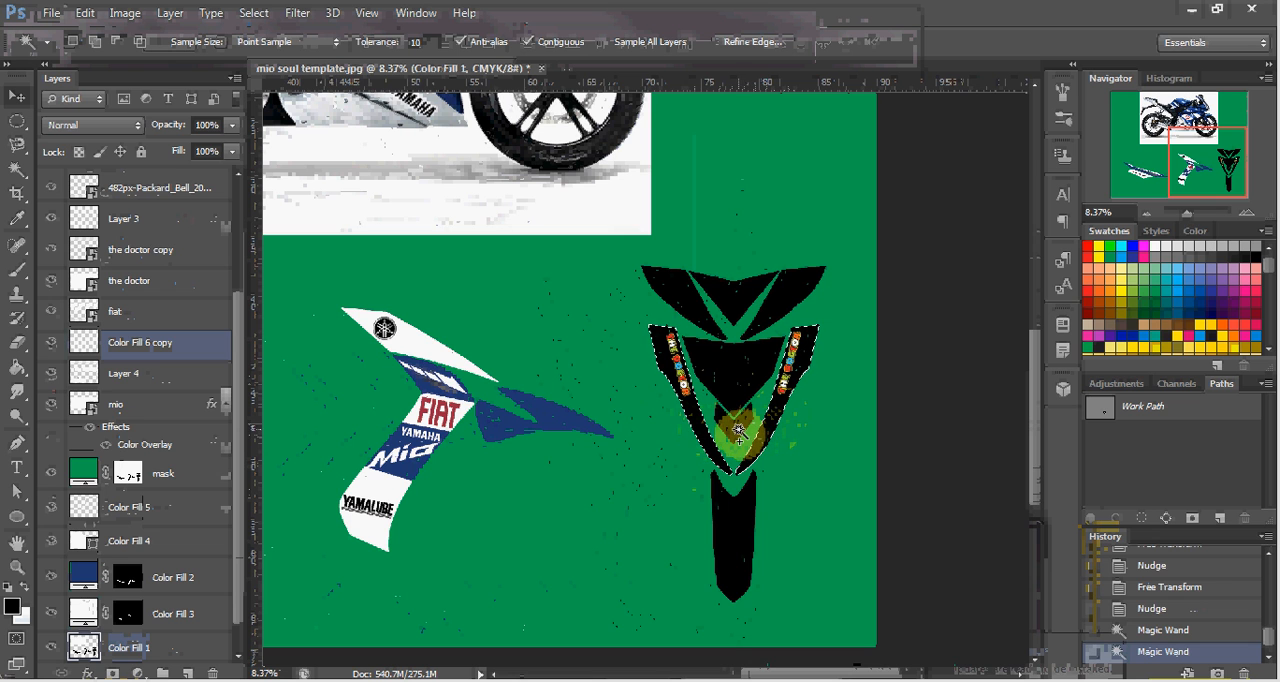
shift+click(738, 430)
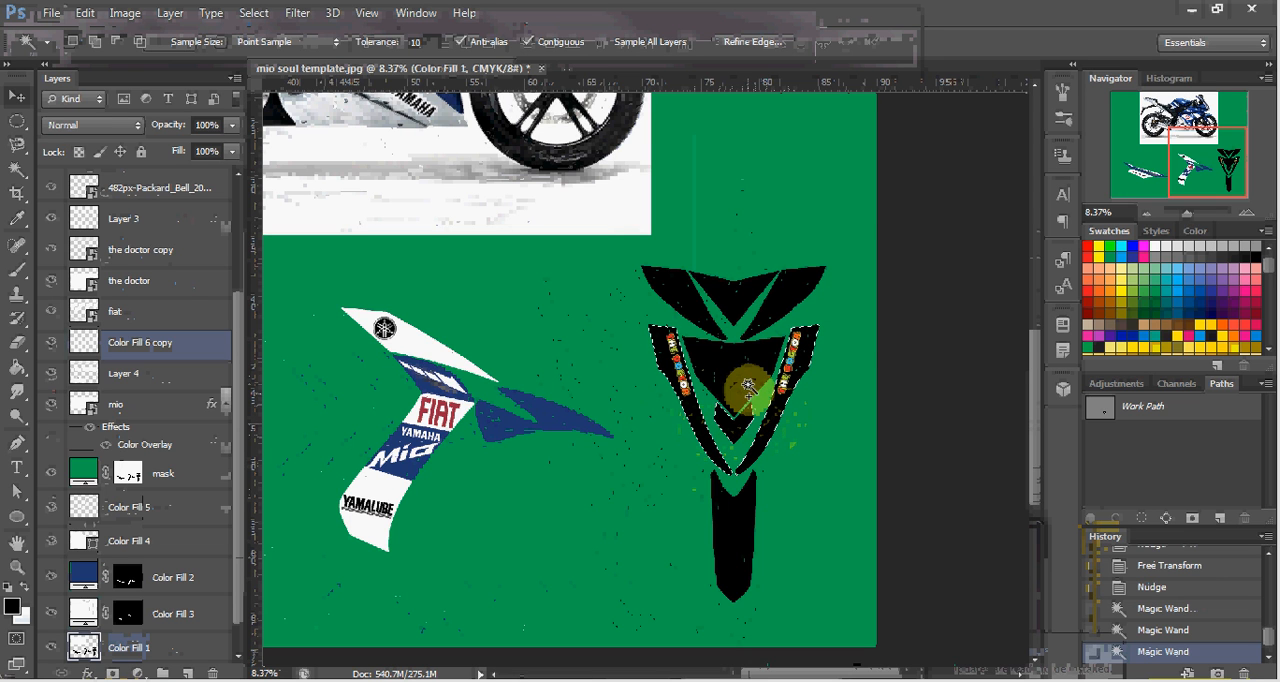
shift+click(748, 383)
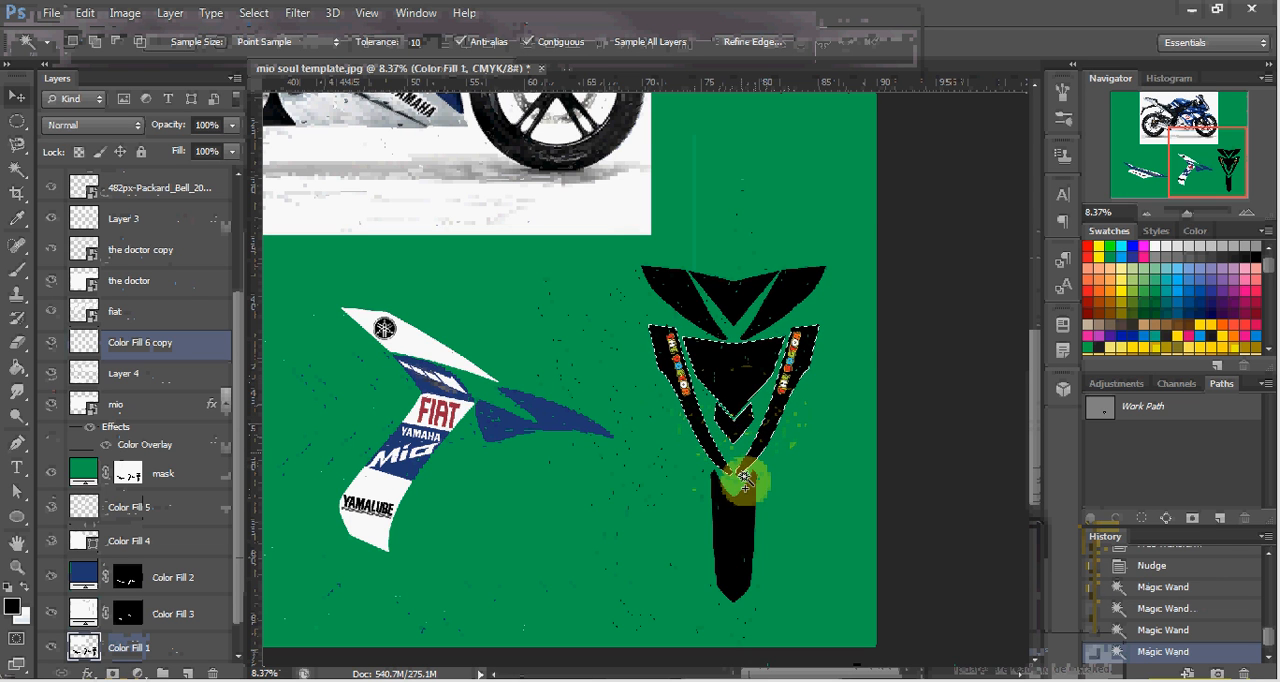
shift+click(745, 528)
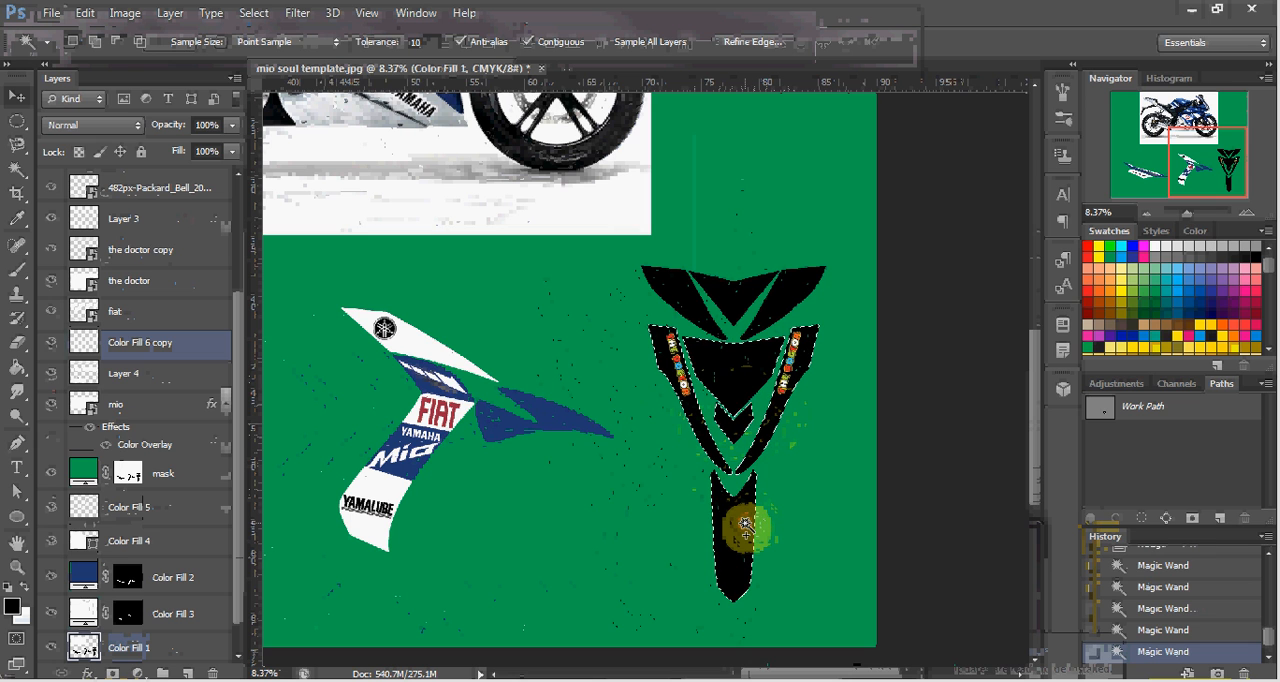
shift+click(727, 302)
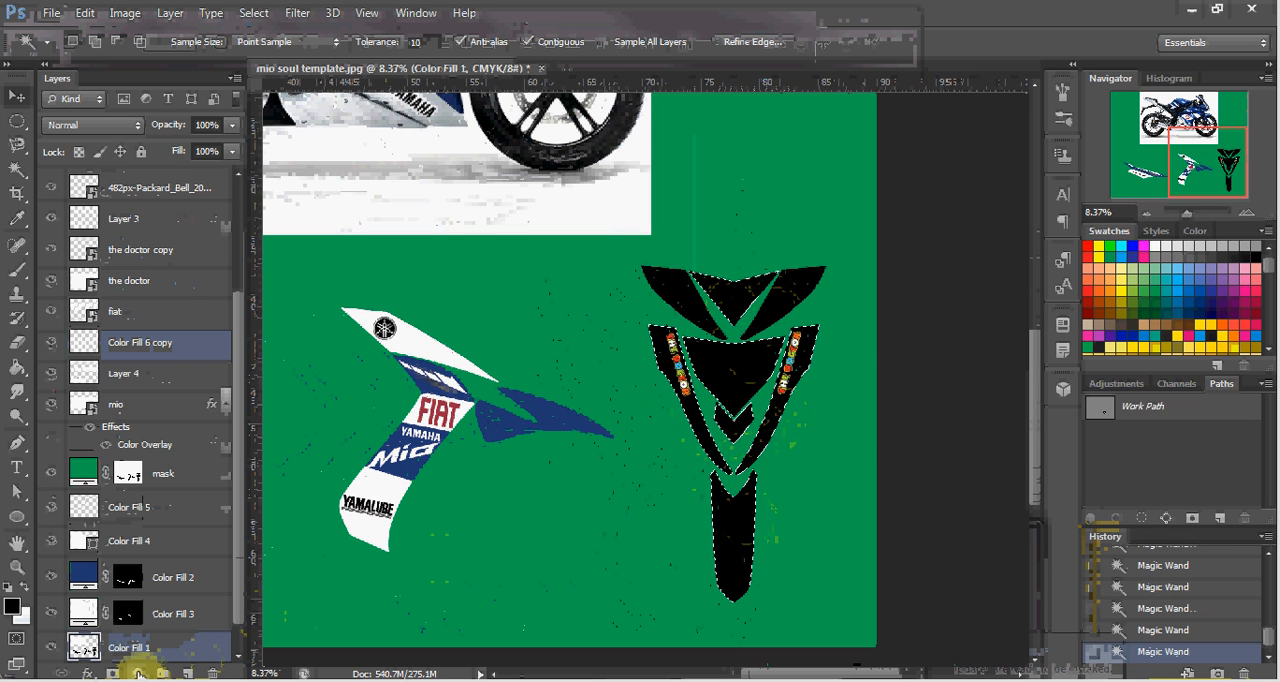
Add a Solid Color fill layer over the selected front decal pieces, using blue 243874 sampled from the side decal.
click(140, 673)
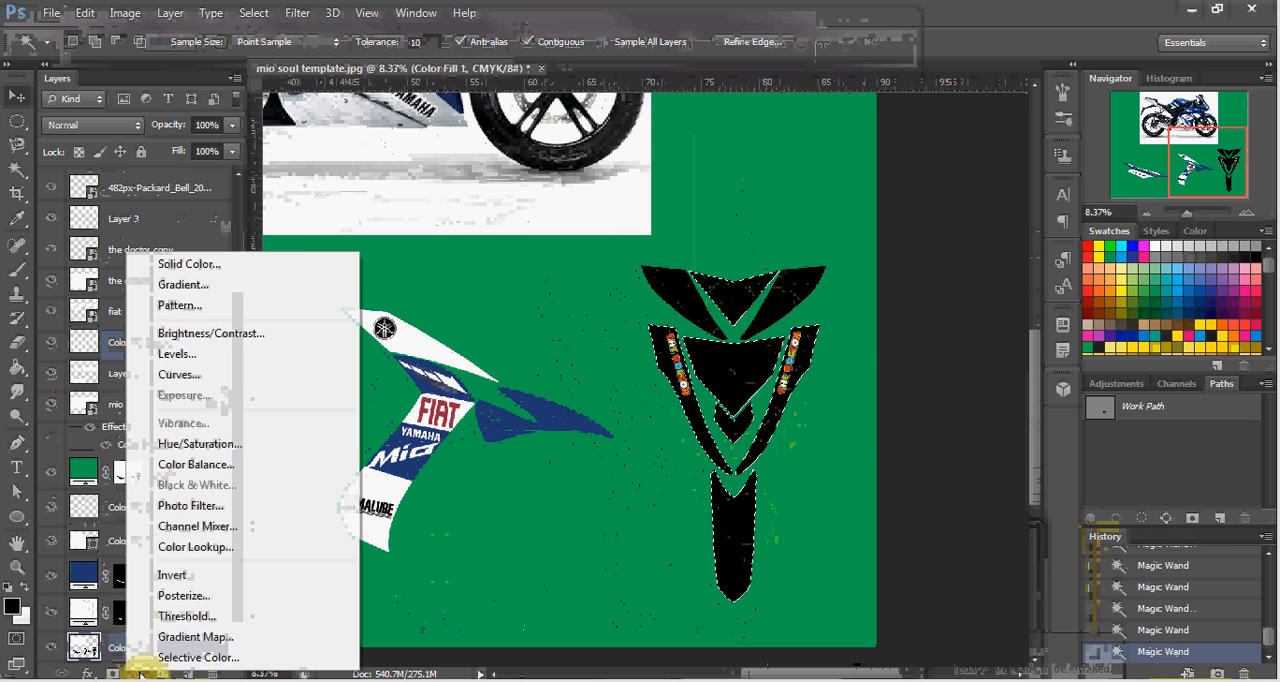
click(279, 265)
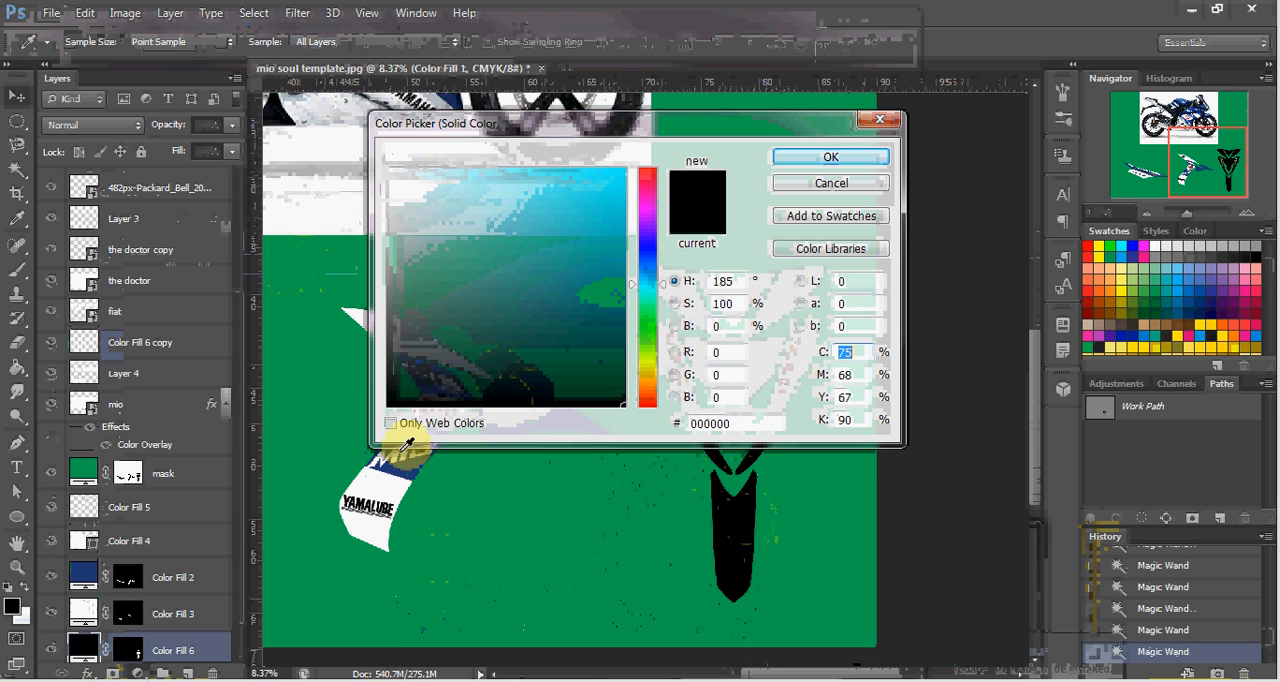
click(405, 465)
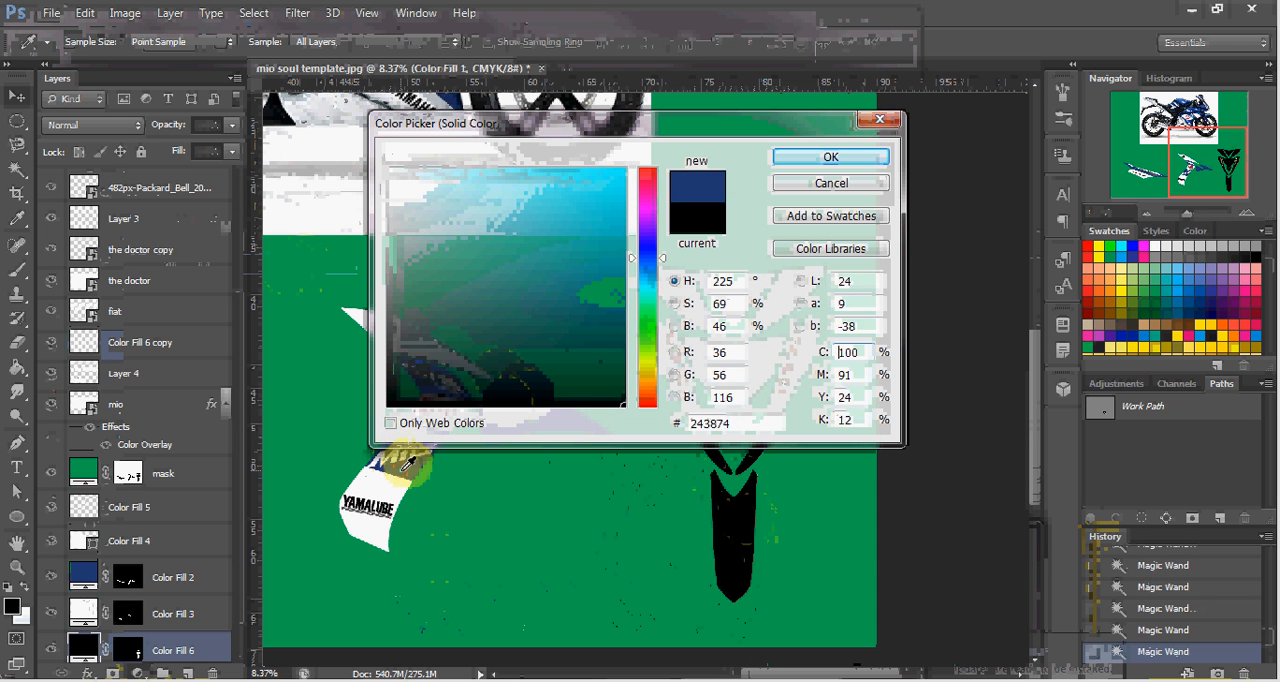
click(830, 160)
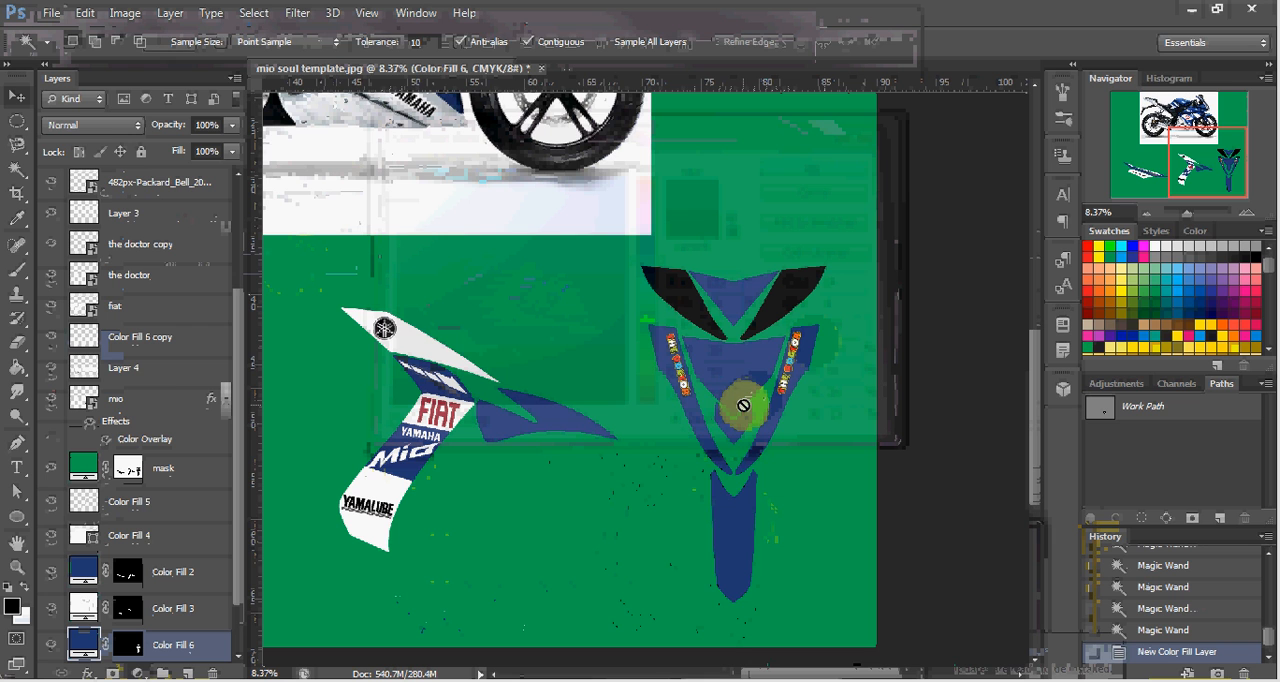
Select the two black outer wings atop the front decal on Color Fill 1 and add a white ffffff Solid Color fill layer over them.
key(v)
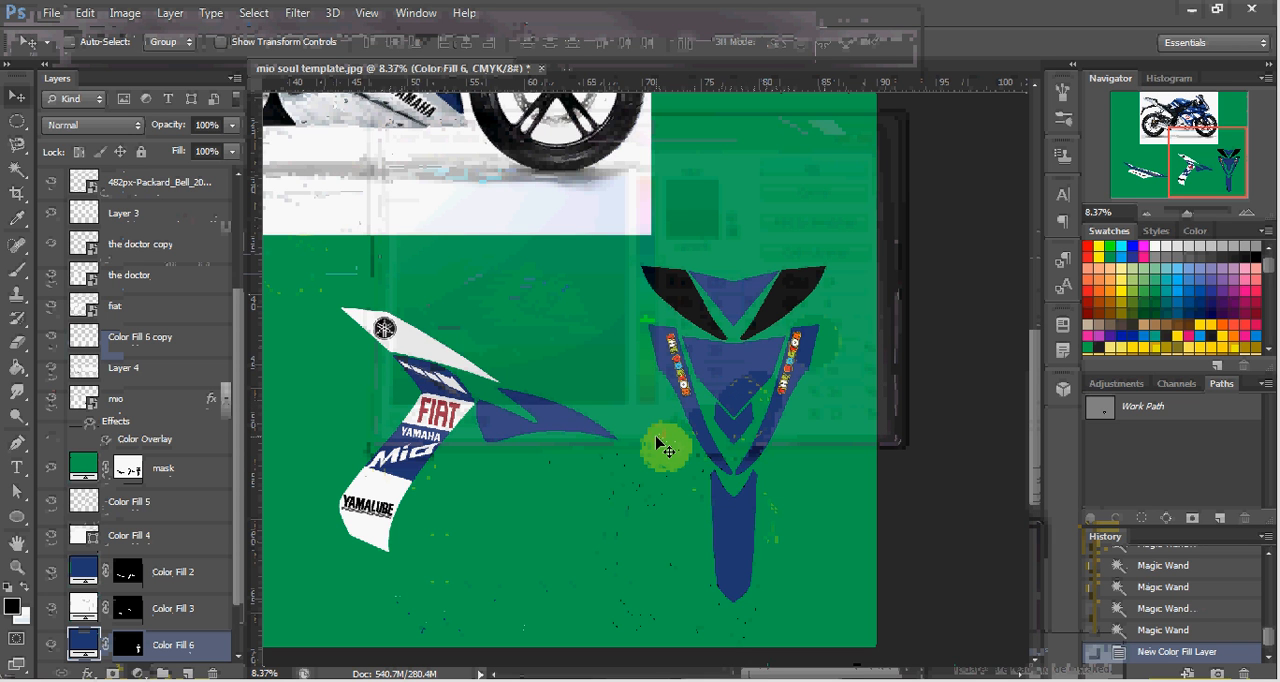
ctrl+click(680, 308)
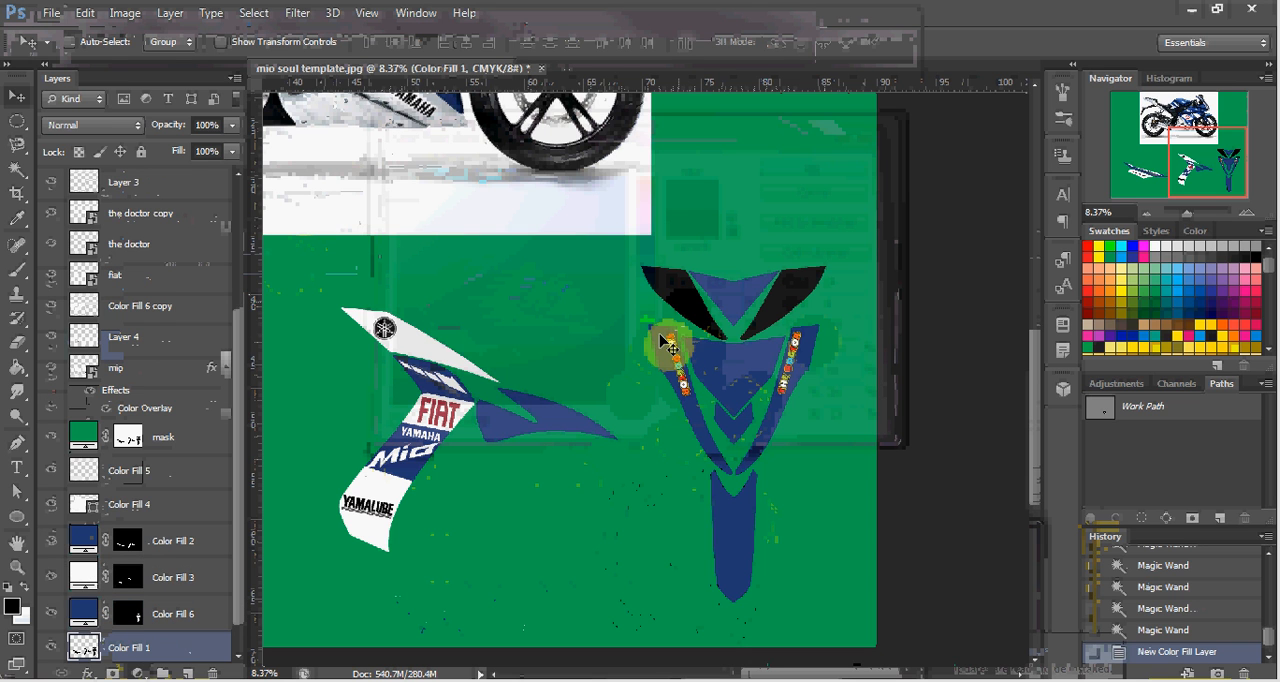
key(w)
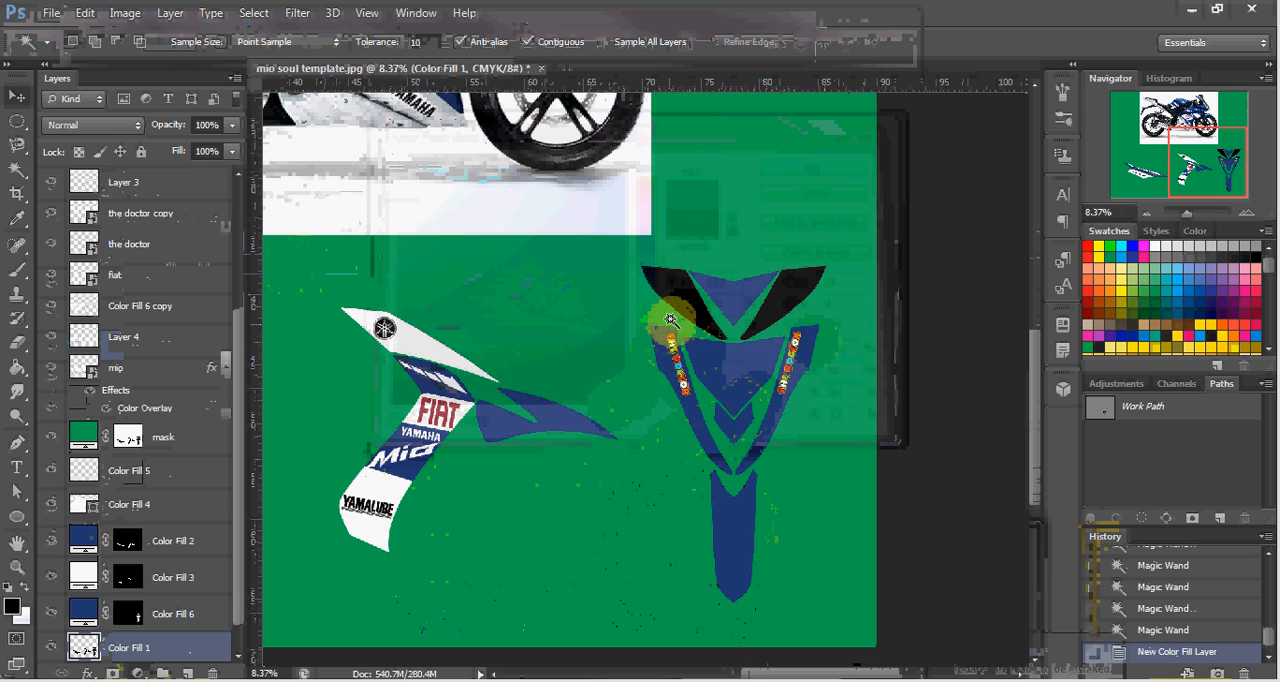
click(676, 298)
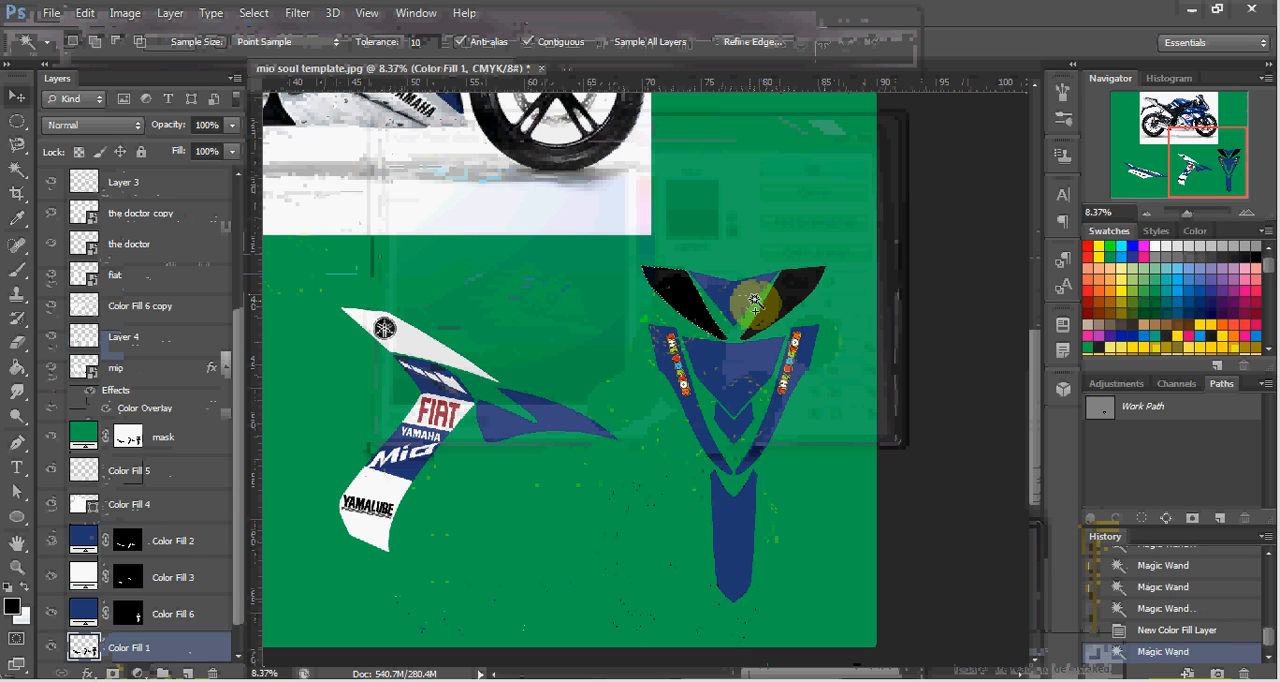
shift+click(778, 302)
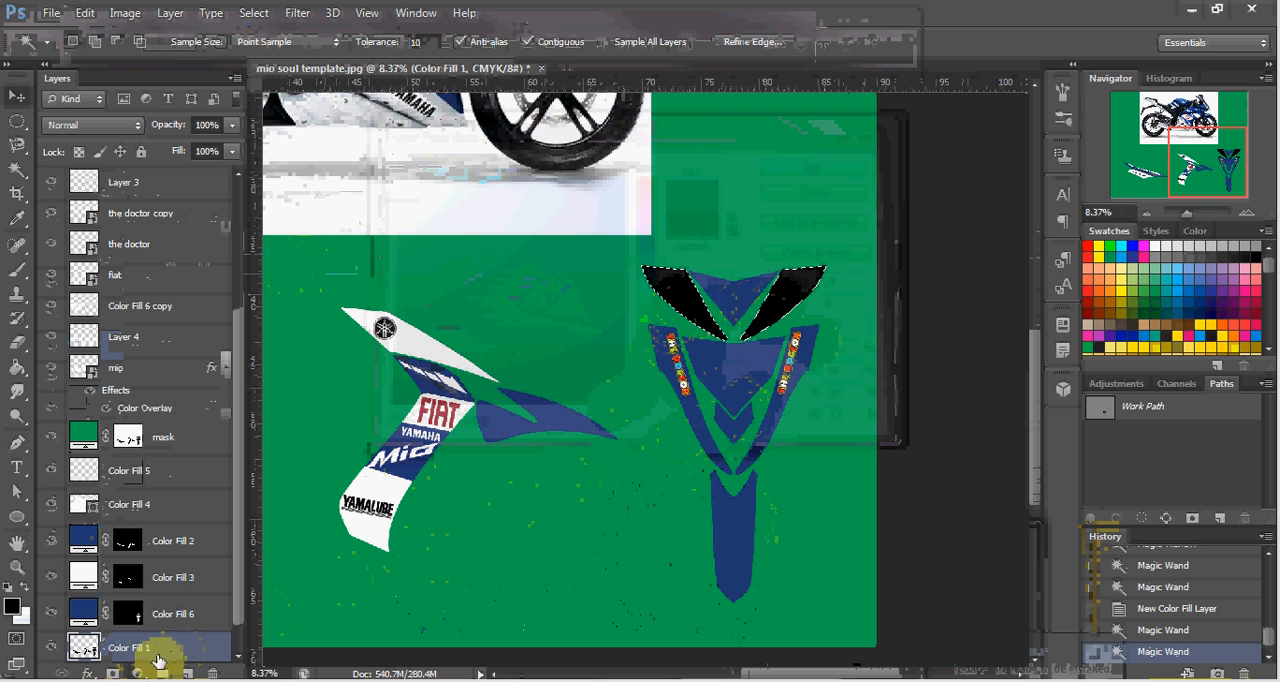
click(138, 673)
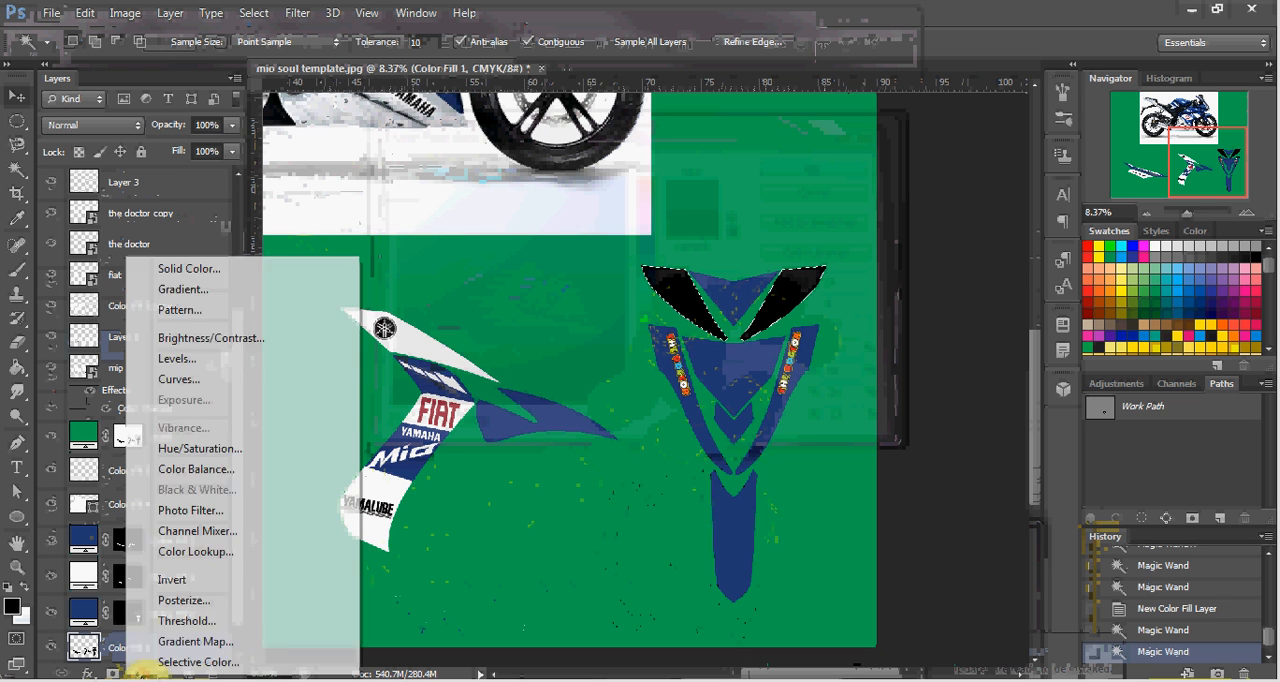
click(267, 274)
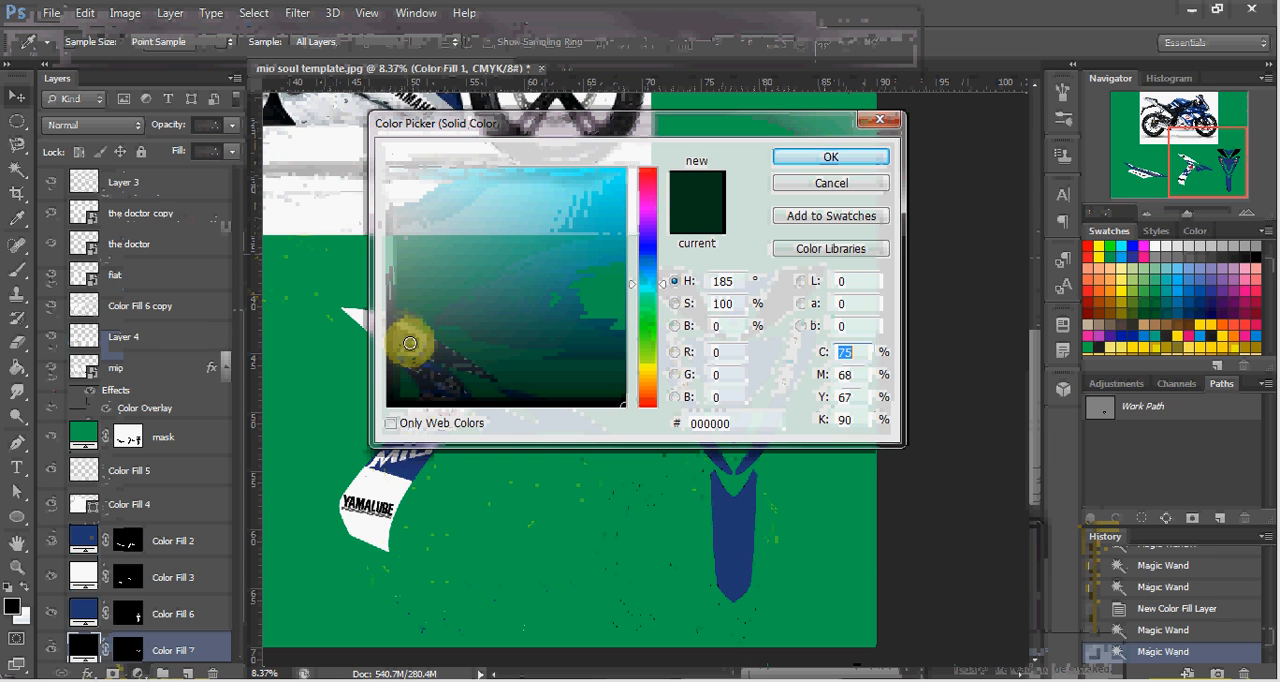
click(379, 483)
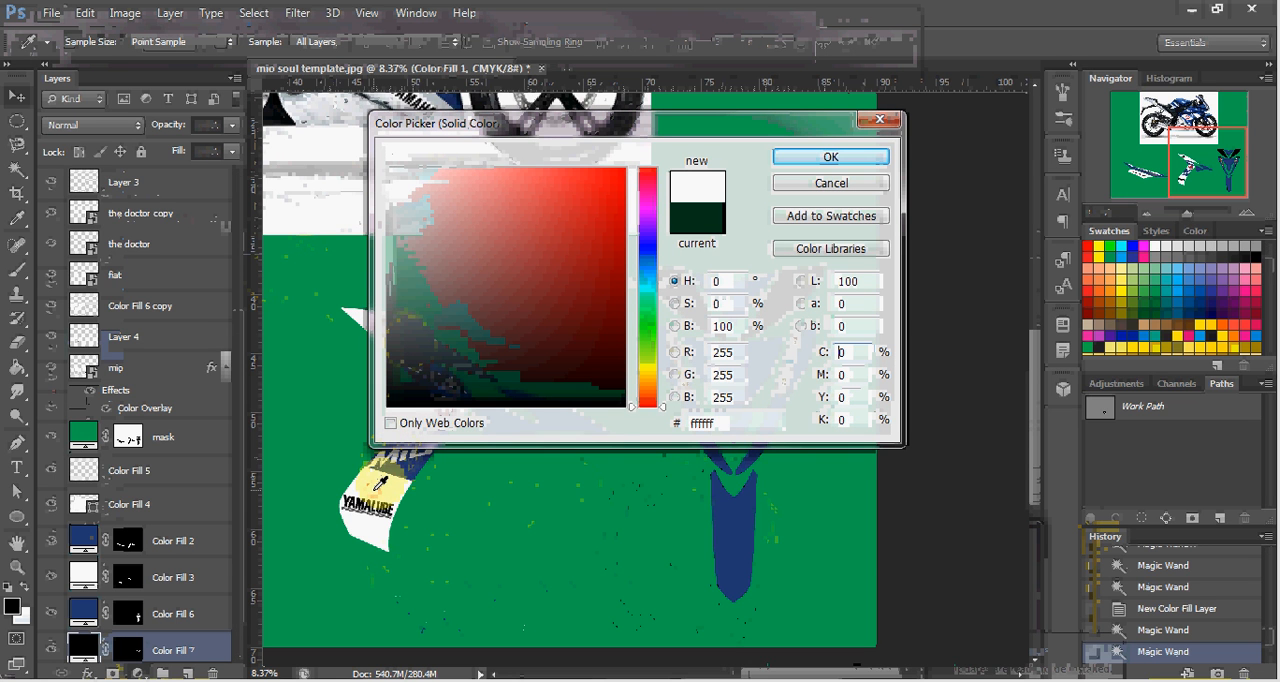
click(798, 161)
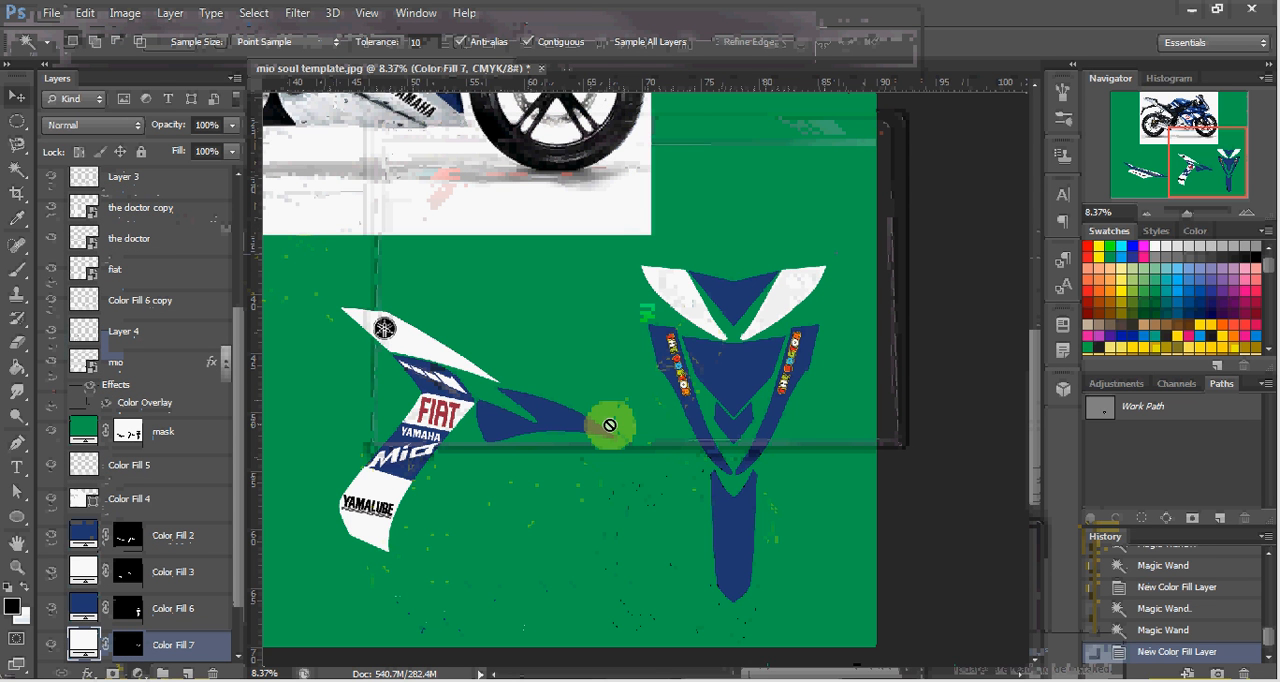
Search the computer's files for "46" and open the full list of results.
key(v)
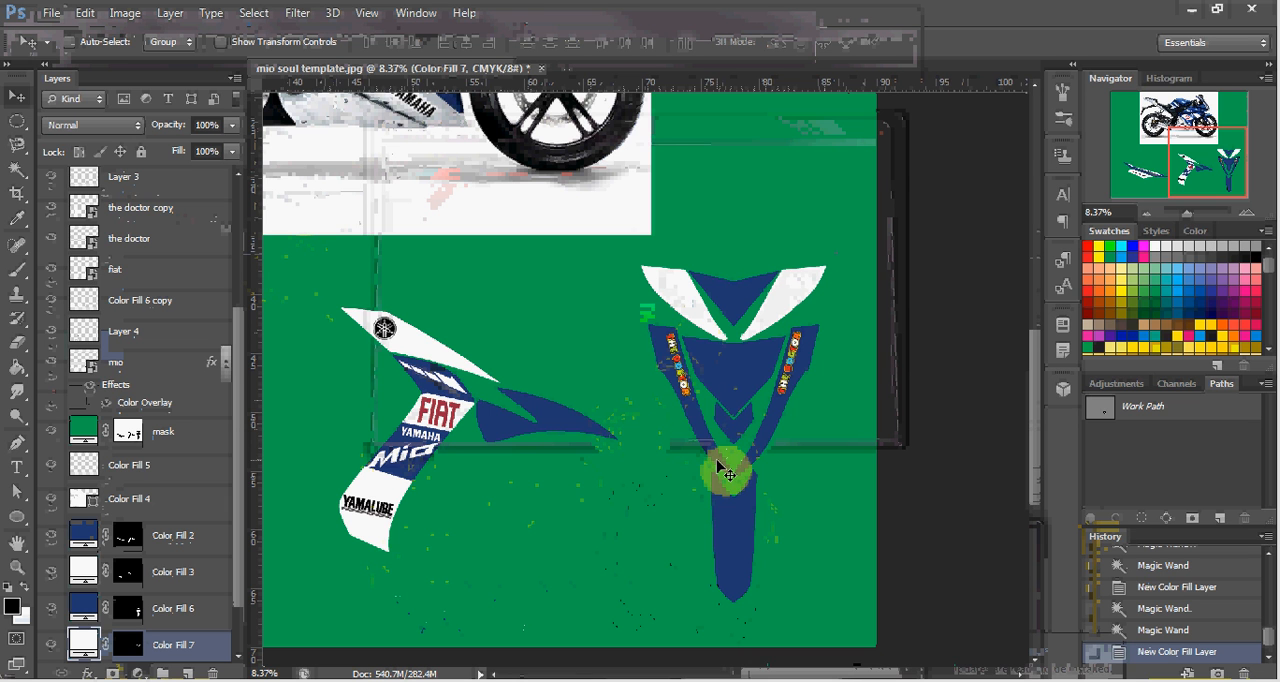
scroll(640, 375, up, 5)
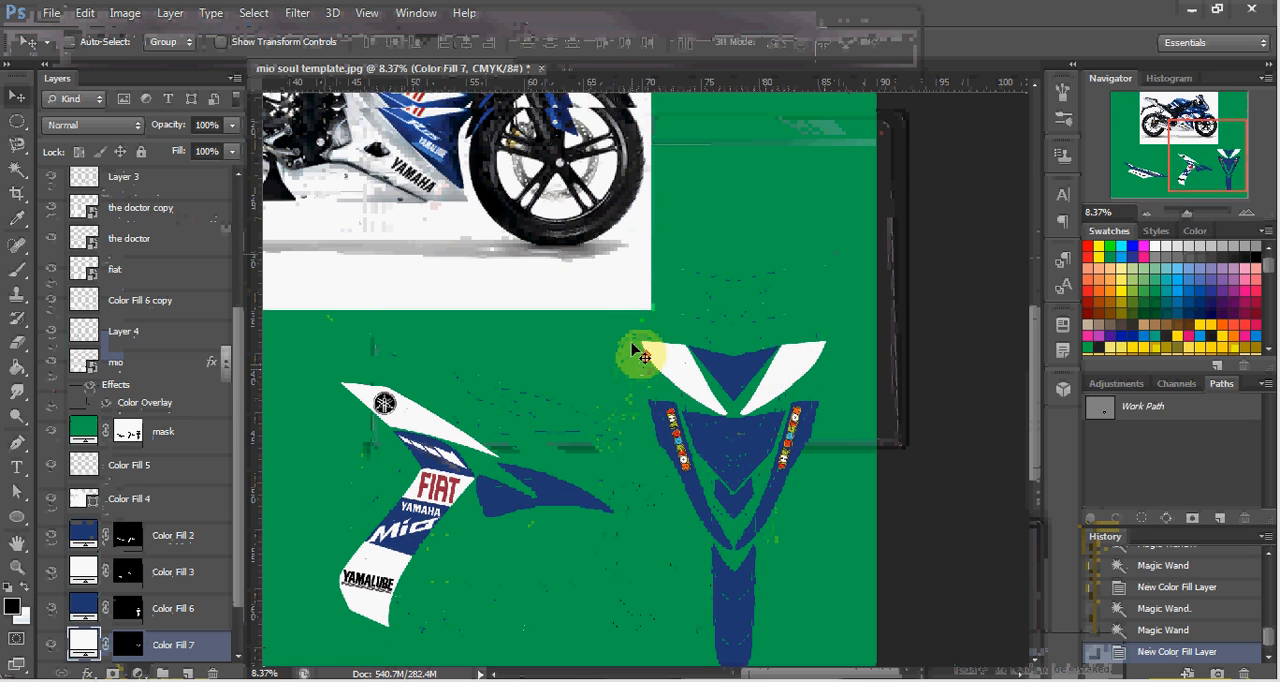
scroll(640, 355, up, 3)
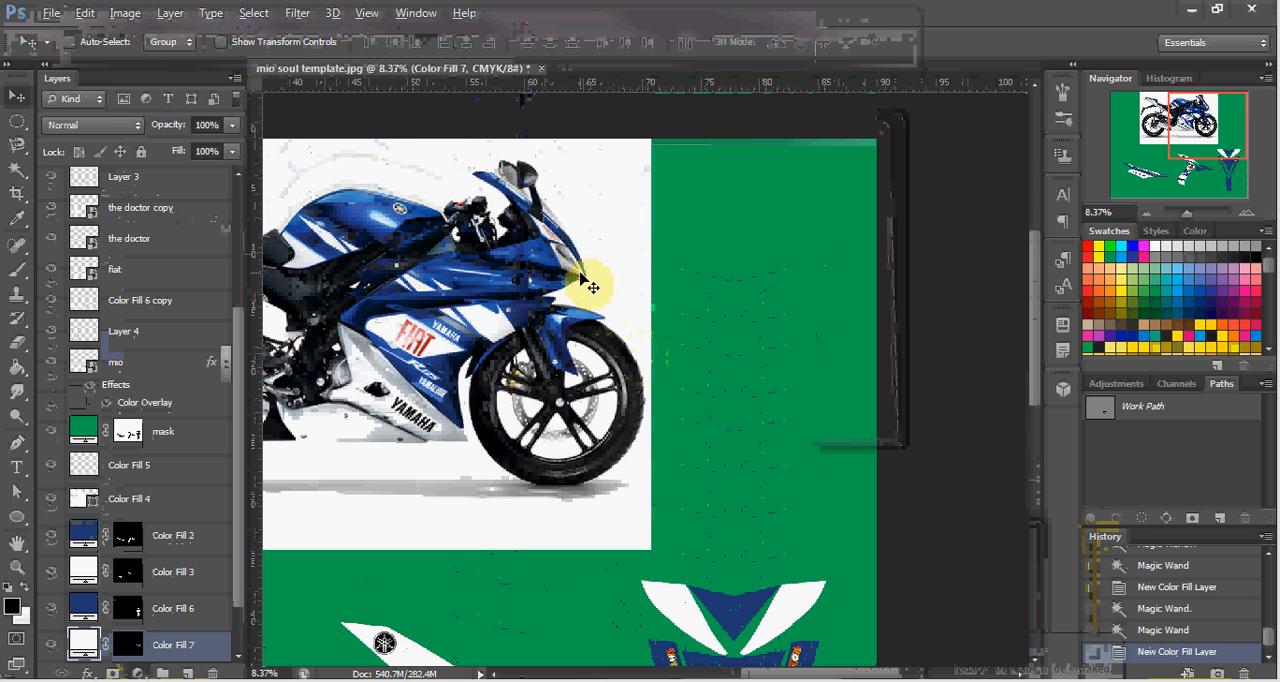
scroll(596, 292, up, 1)
scroll(596, 292, down, 3)
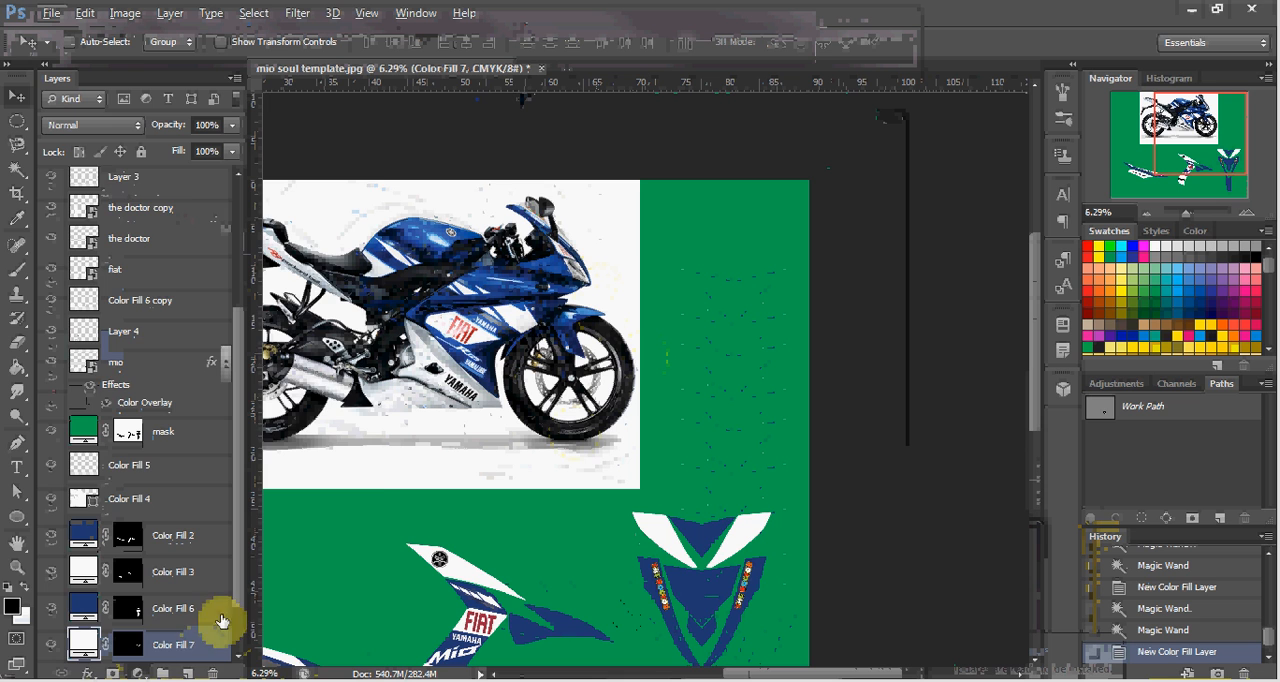
key(super)
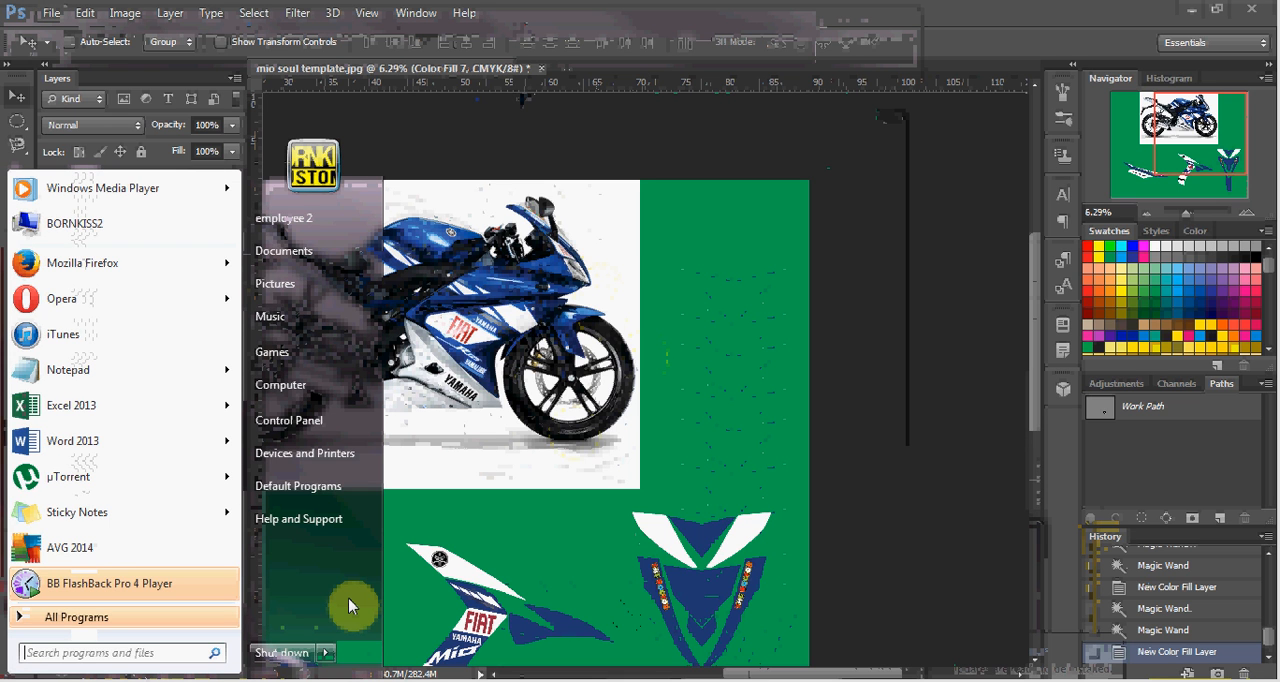
text(46)
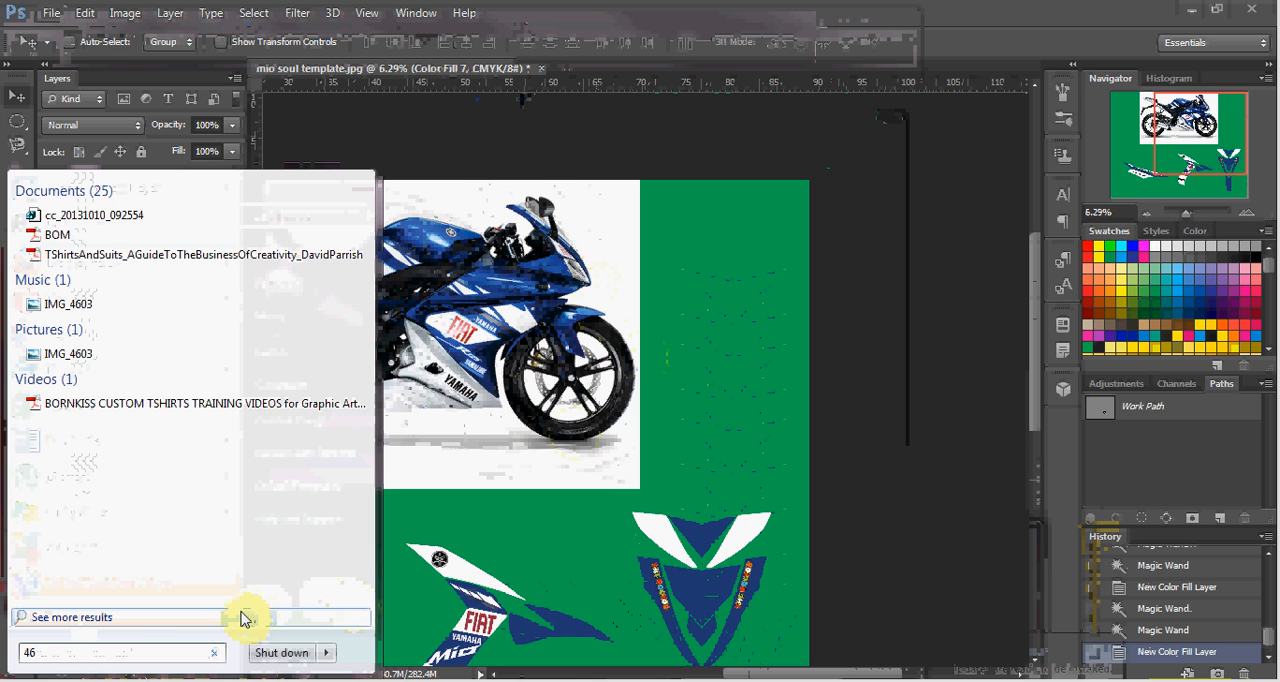
click(95, 619)
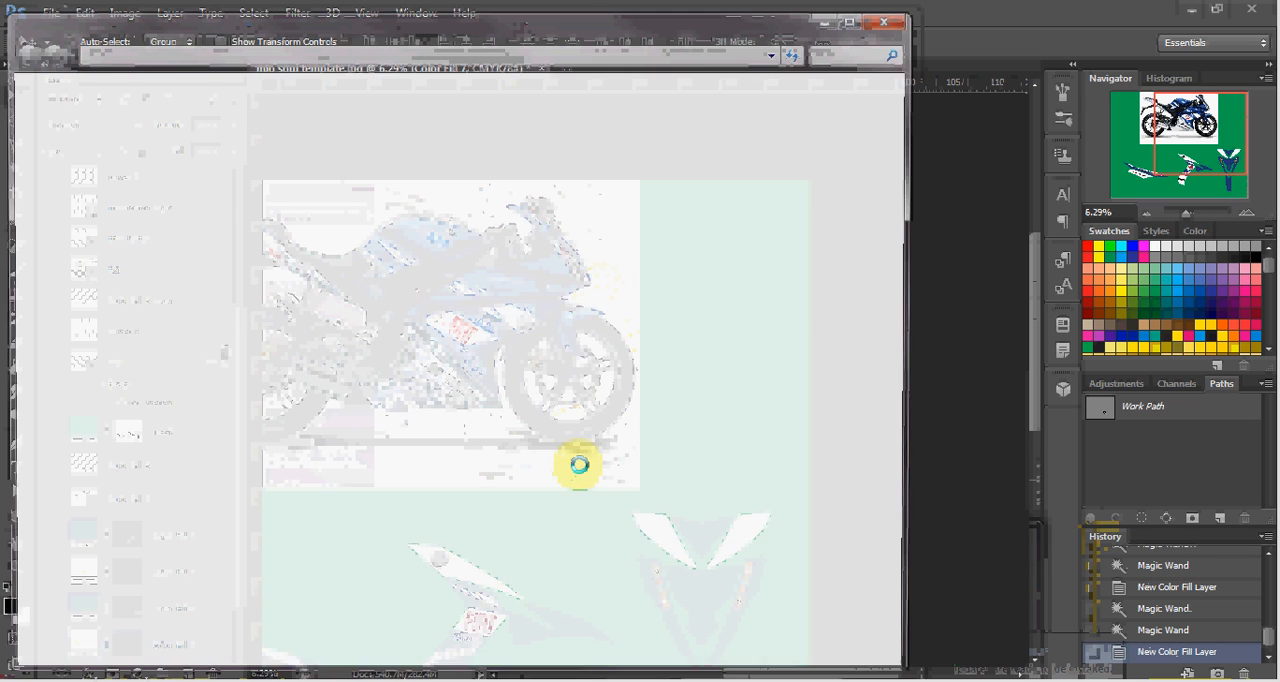
Place the green 46 logo image on the front decal's central blue shape and bring its layer to the front.
click(785, 400)
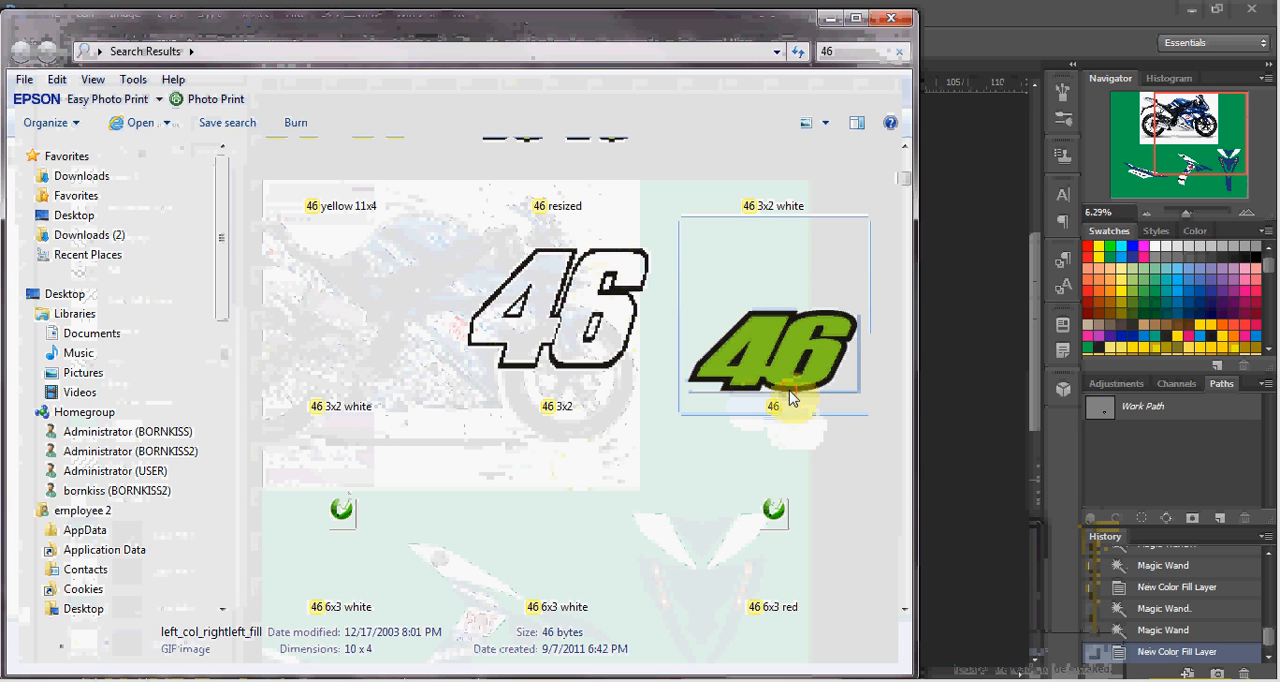
drag(803, 373, 932, 364)
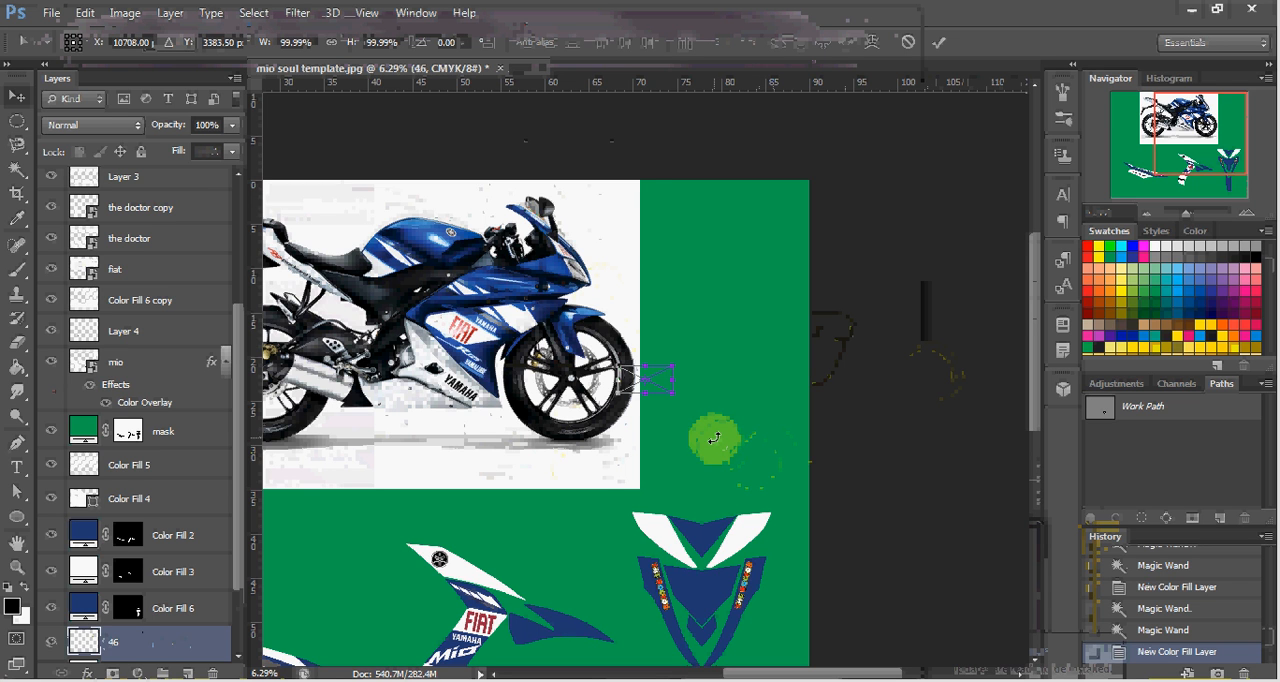
key(Return)
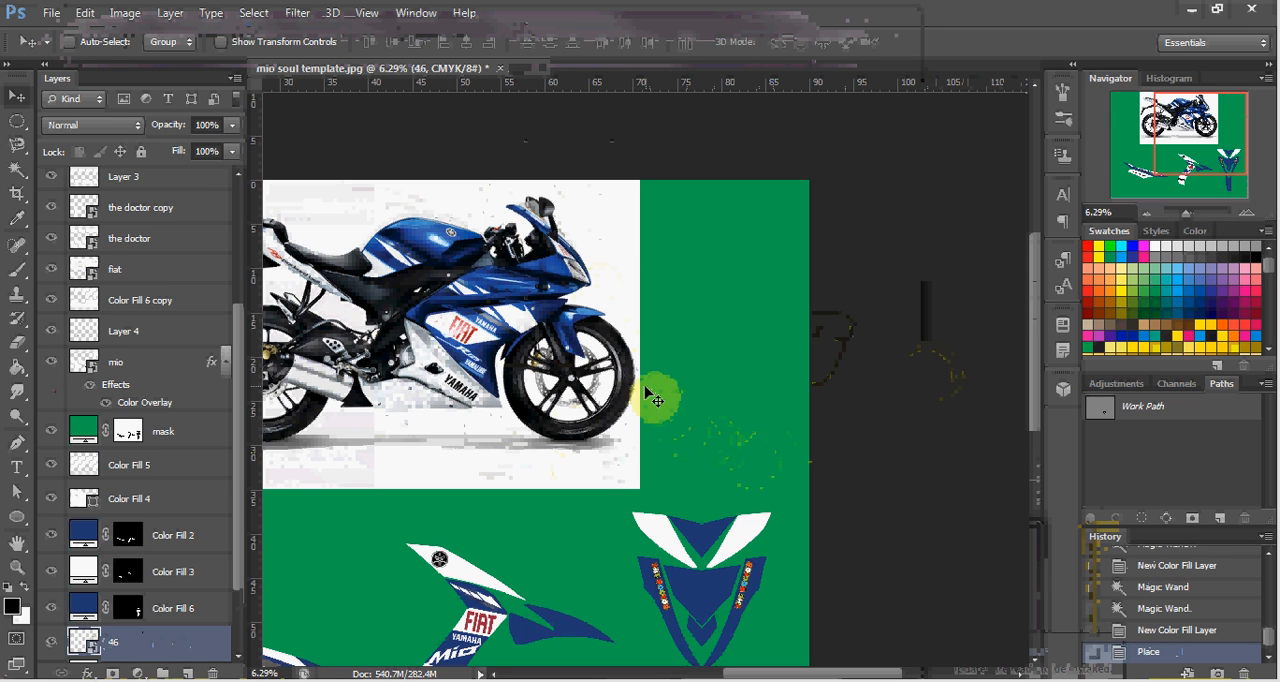
drag(655, 400, 709, 602)
key(ctrl+shift+bracketright)
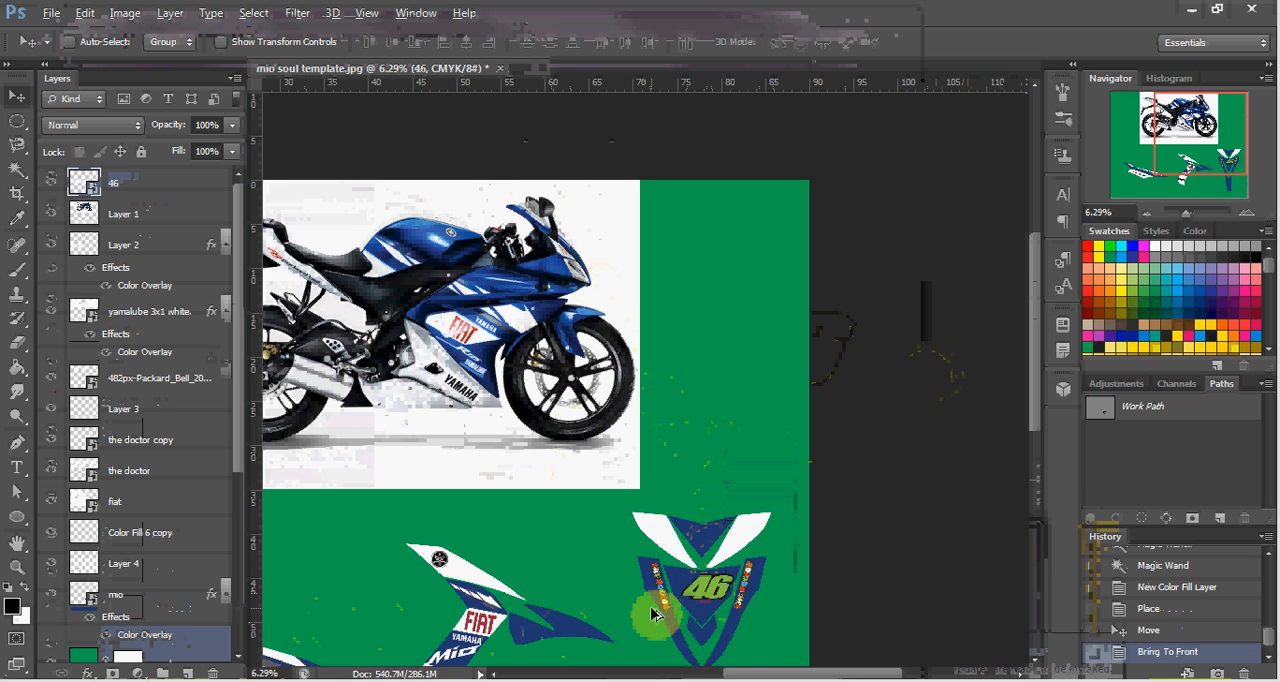
Center the 46 logo within the front decal's central blue shape, nudging it slightly left.
scroll(666, 614, up, 1)
scroll(780, 622, up, 5)
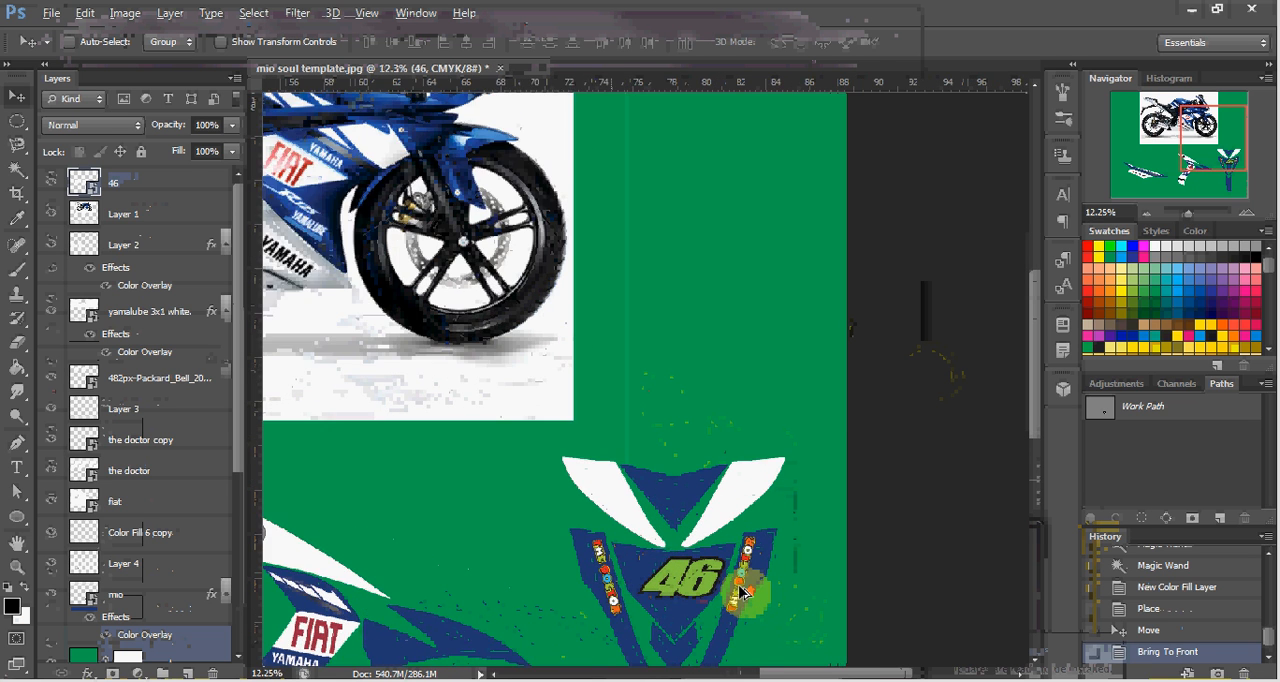
scroll(740, 592, up, 3)
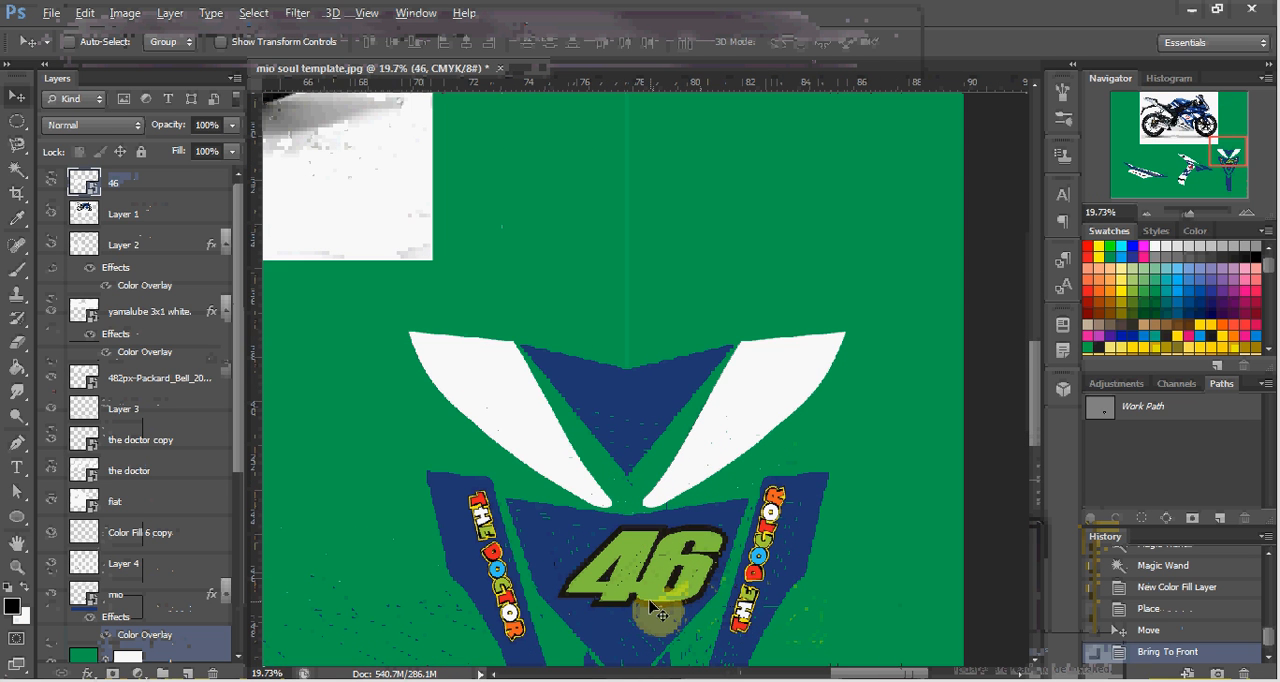
scroll(665, 545, up, 1)
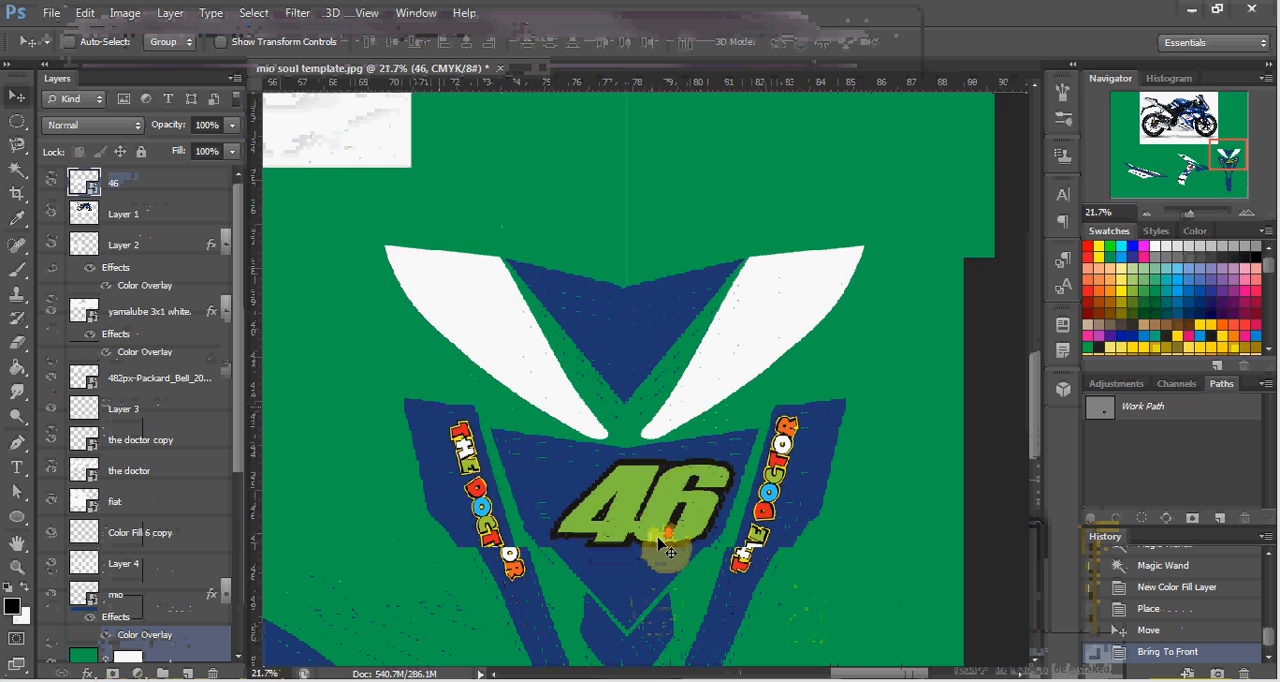
scroll(668, 548, up, 1)
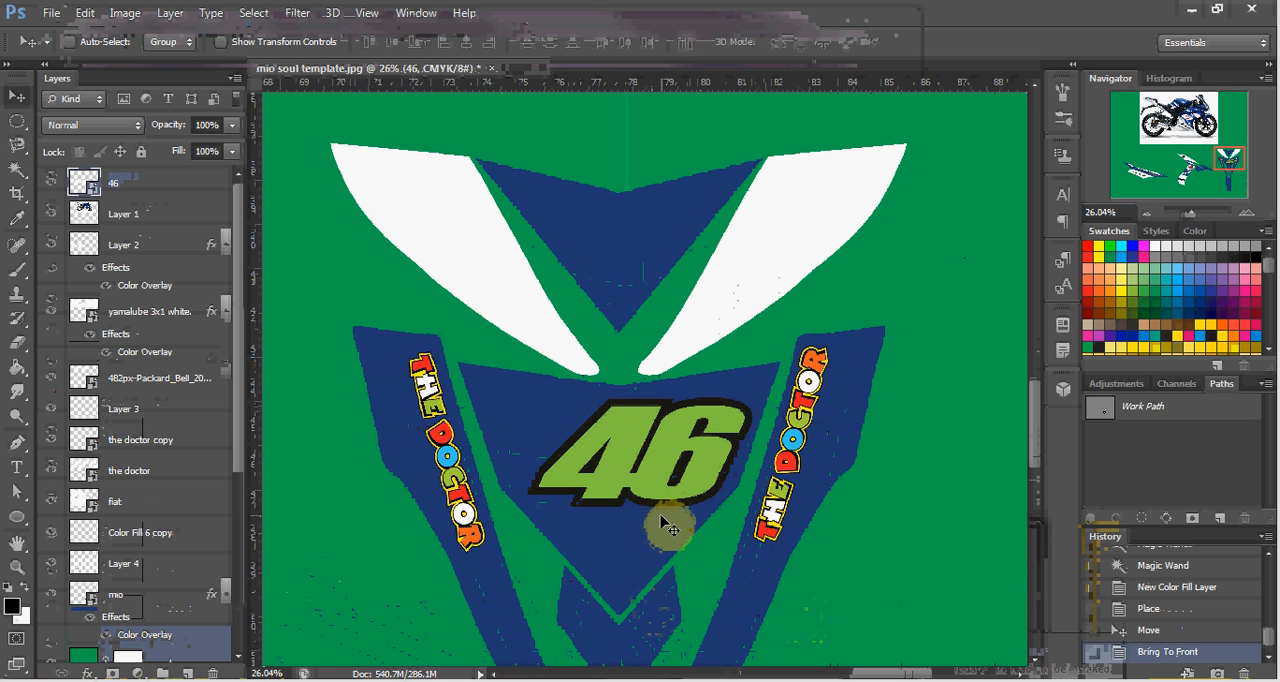
click(660, 486)
mouse_move(661, 488)
mouse_down()
mouse_move(650, 485)
mouse_move(686, 492)
mouse_up()
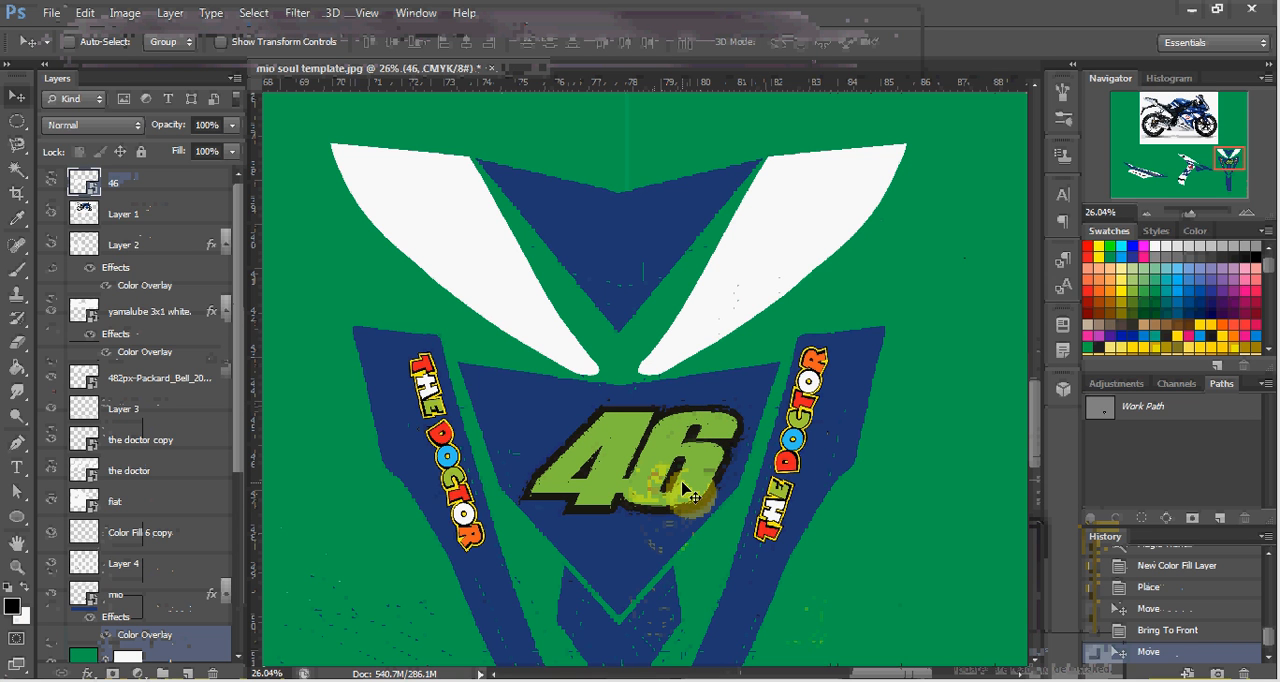
key(Left)
key(Left)
key(Left)
key(Left)
key(Left)
key(Left)
key(Left)
key(Left)
key(Left)
key(Left)
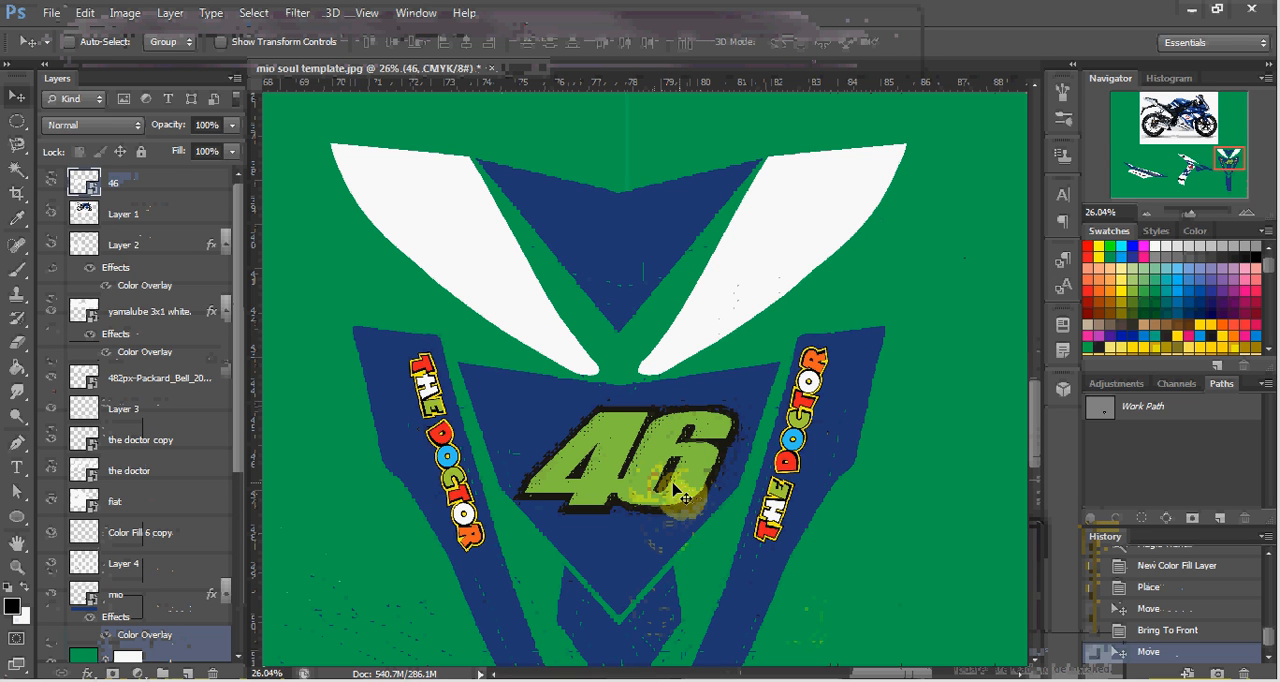
Squash the 46 logo to about 45% of its height at full width and move it down about 0.9 in.
key(ctrl+t)
drag(621, 512, 625, 452)
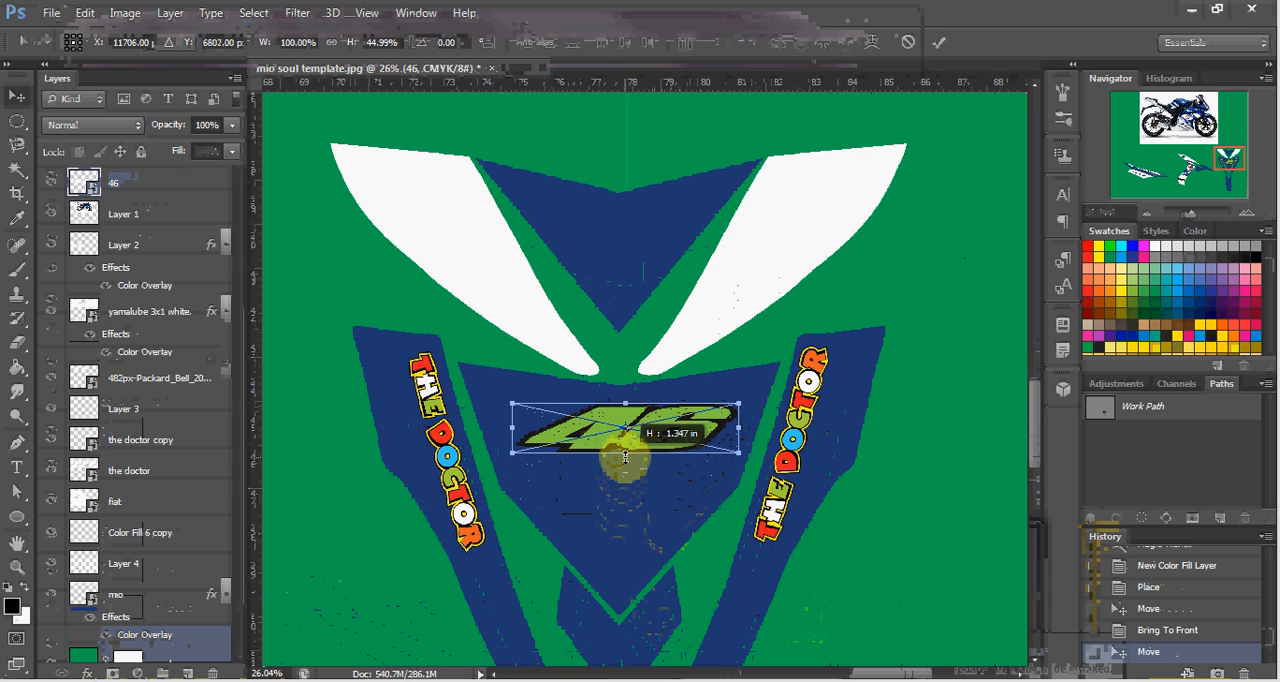
drag(625, 457, 630, 486)
key(Return)
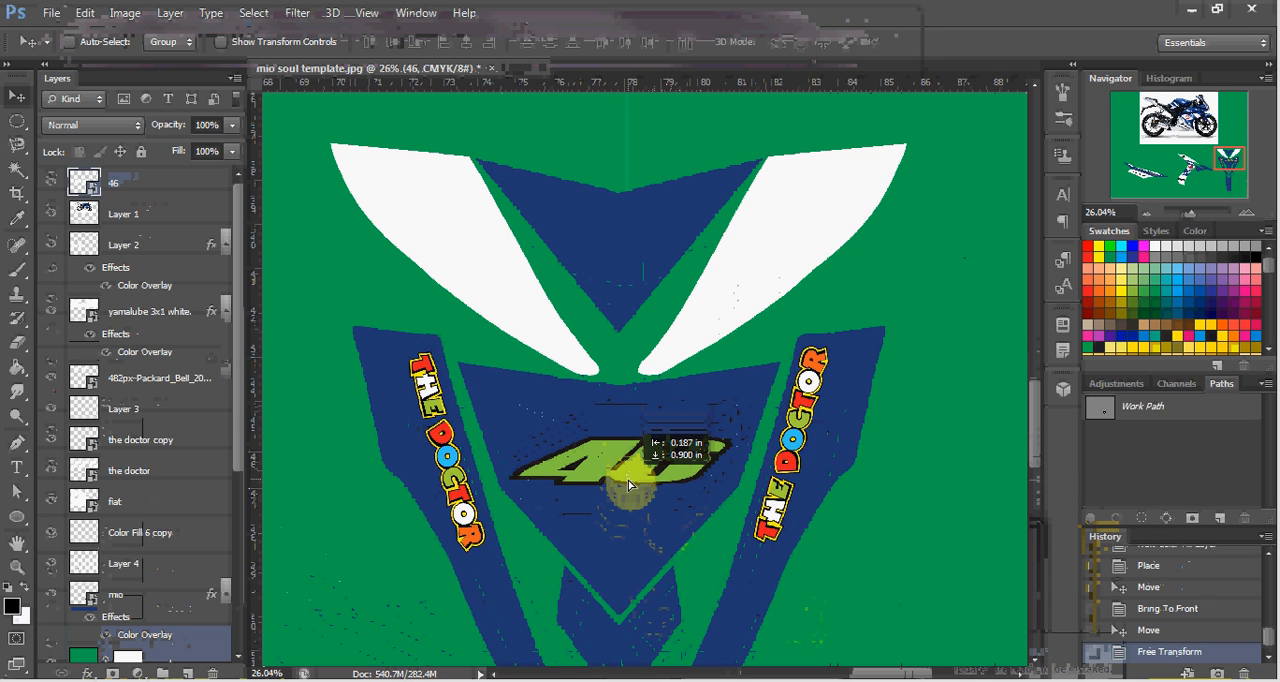
drag(628, 484, 628, 485)
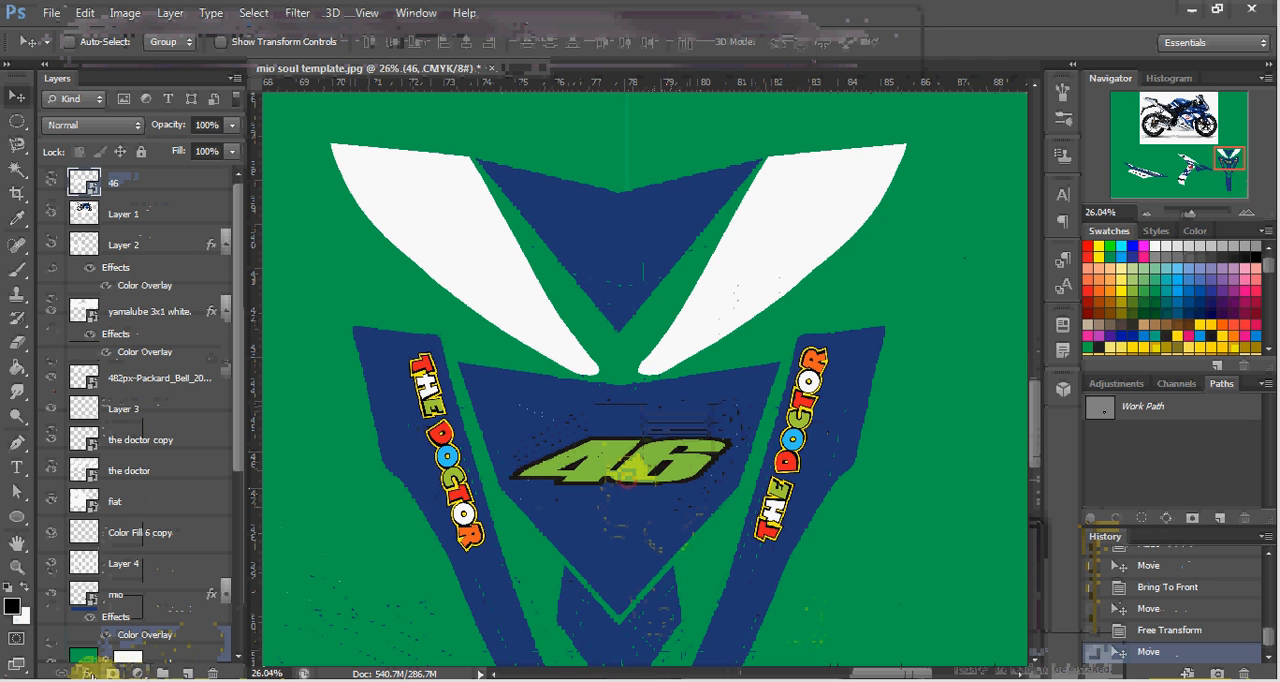
Add a 21 px outside Stroke in white ffffff to the 46 logo and move the logo slightly up.
click(88, 673)
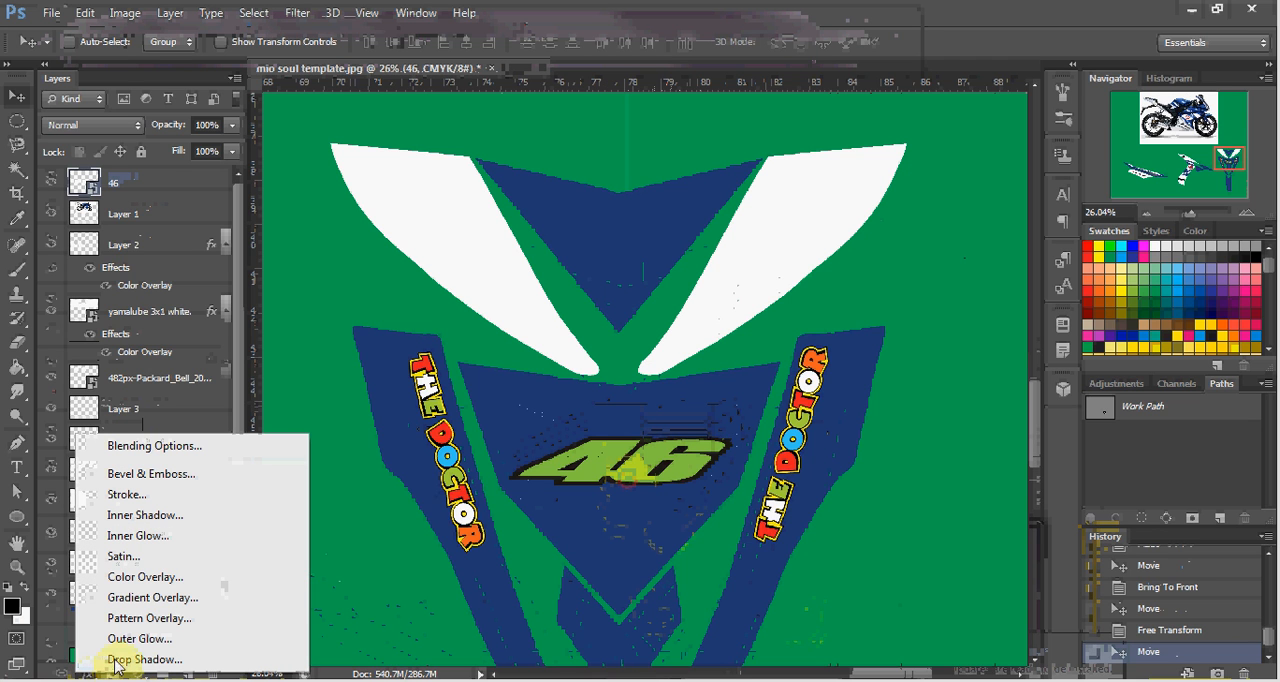
click(145, 495)
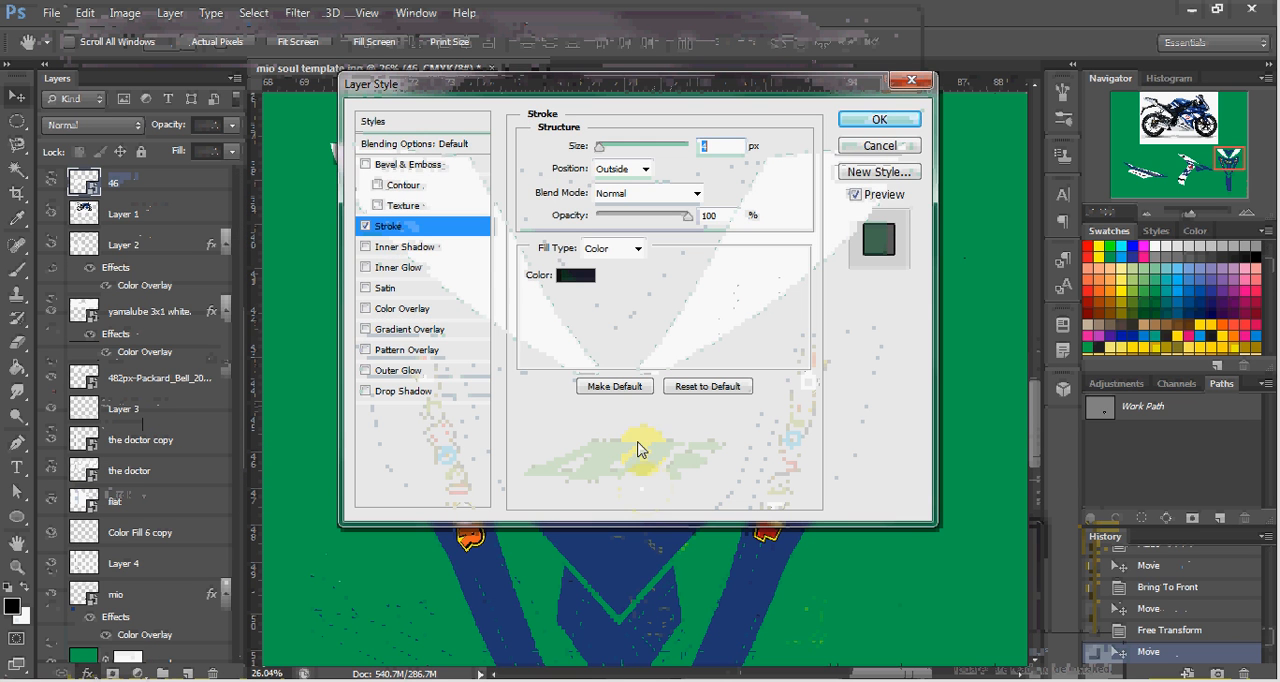
click(583, 277)
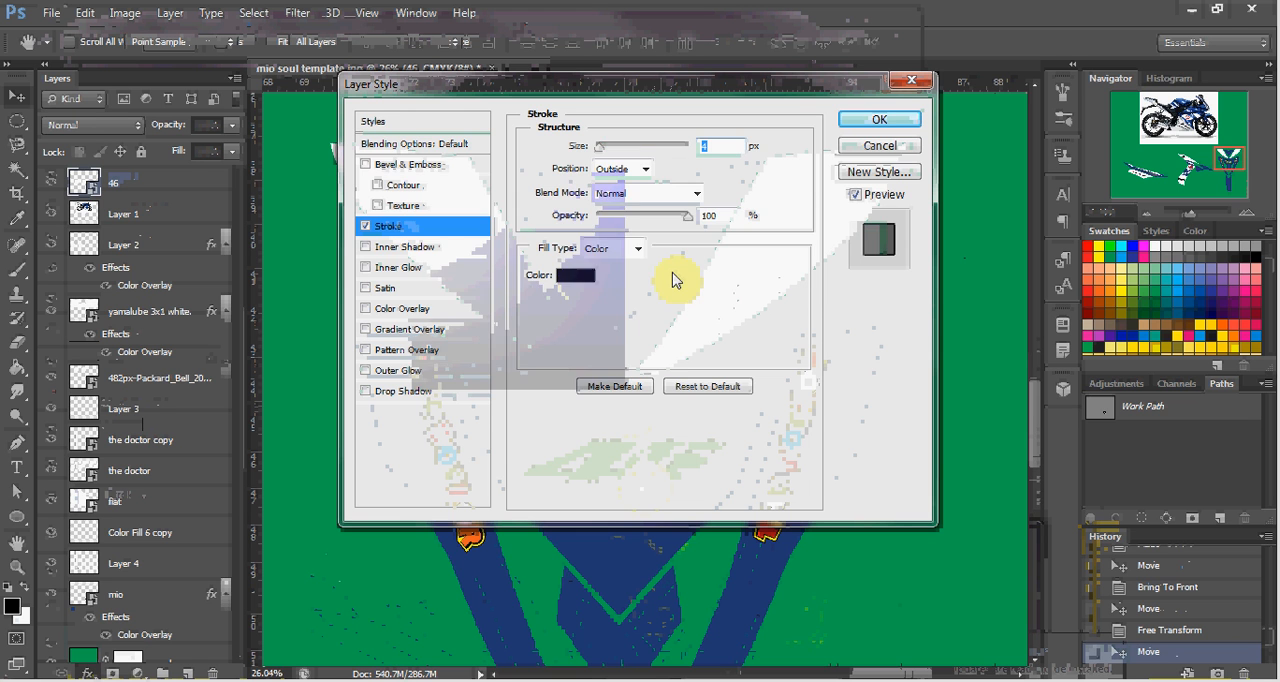
click(1154, 243)
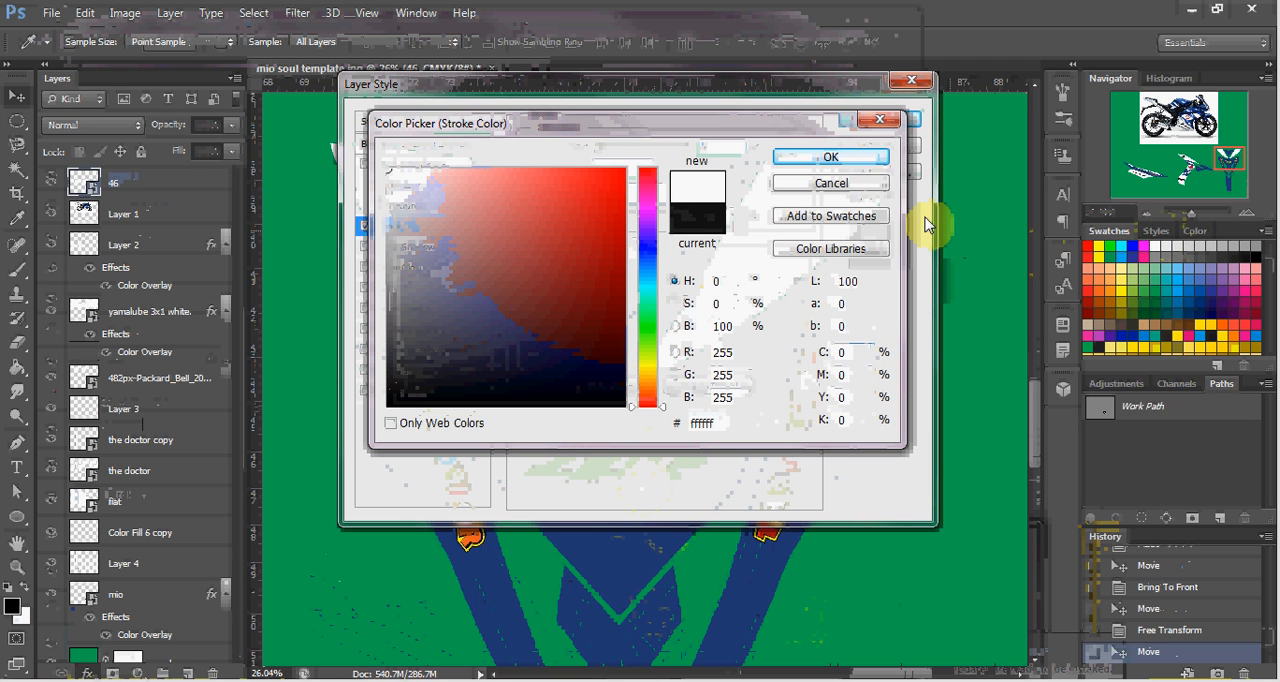
click(878, 160)
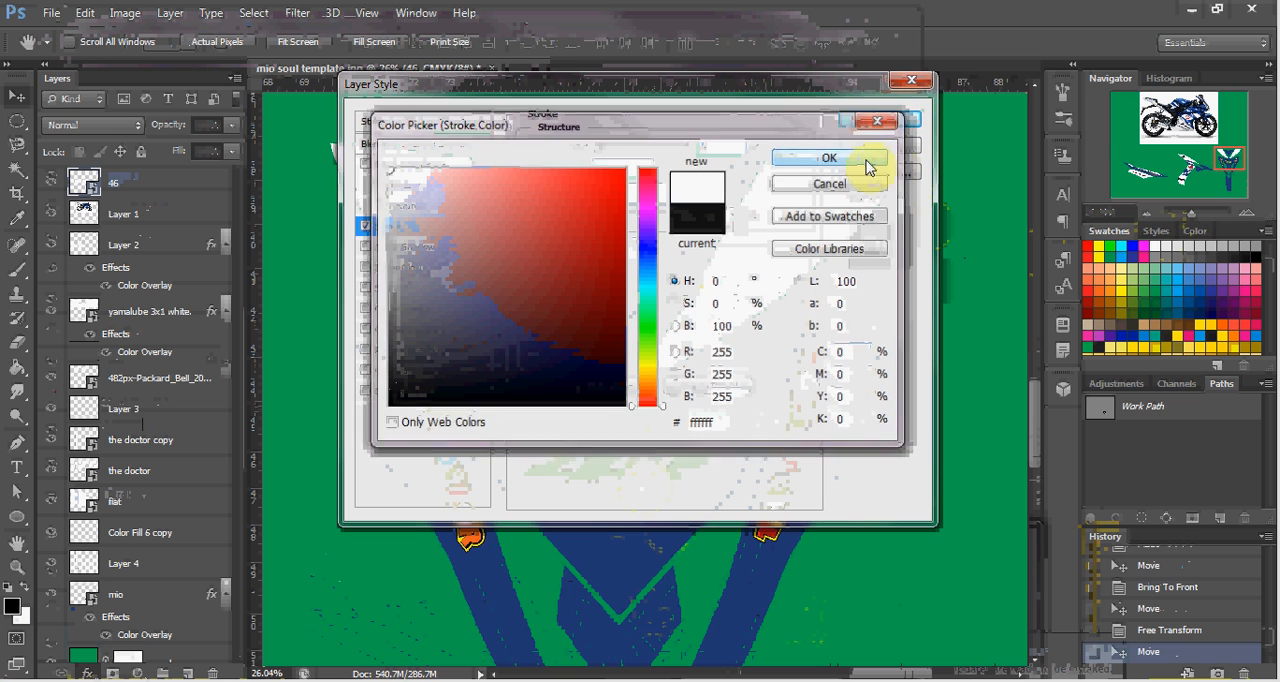
drag(818, 92, 385, 147)
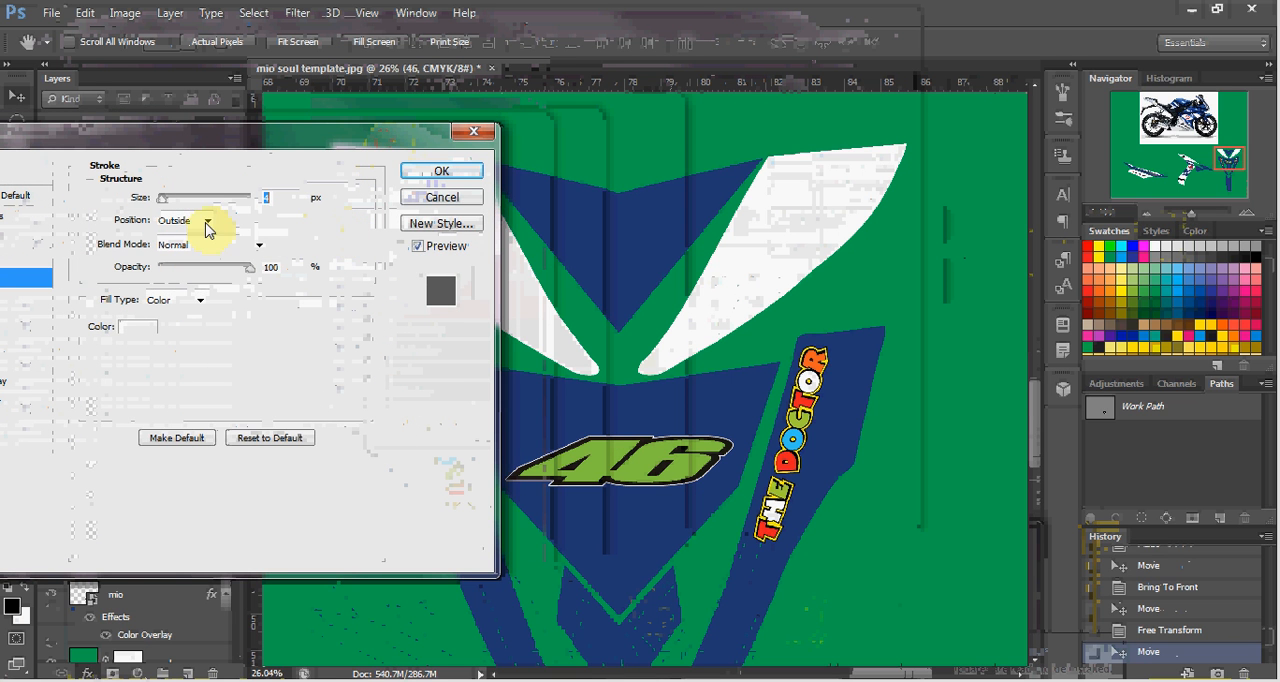
drag(165, 200, 172, 205)
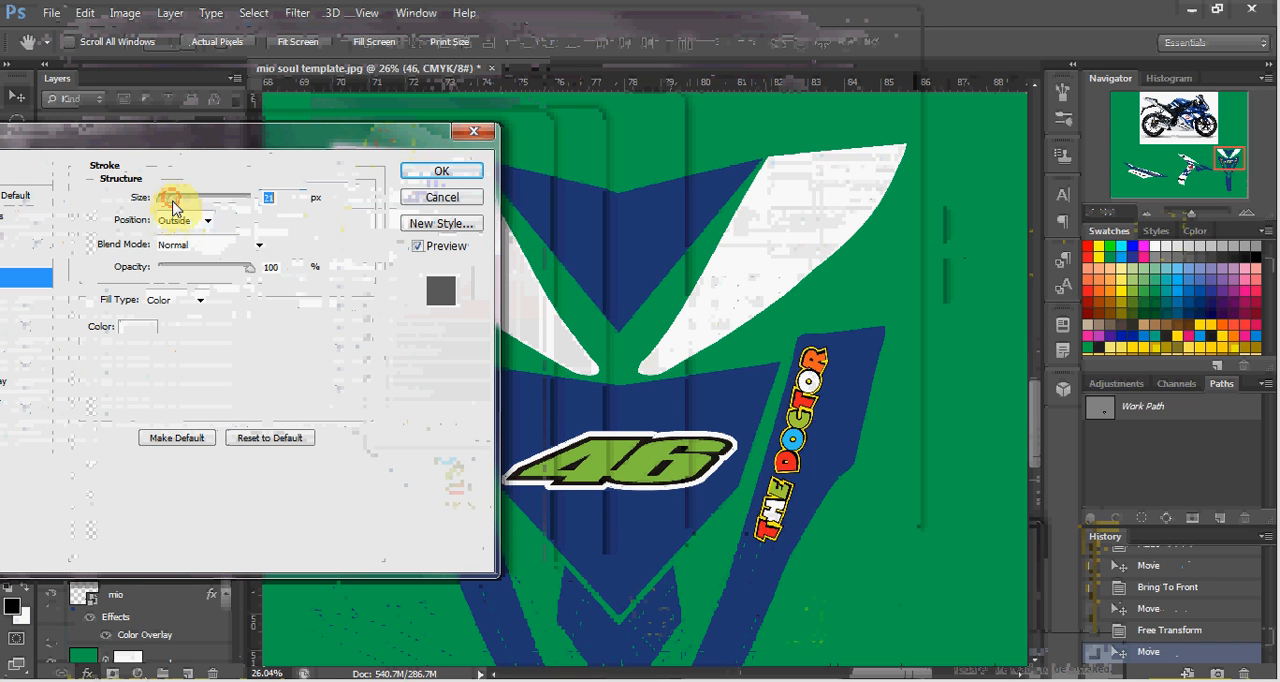
click(436, 175)
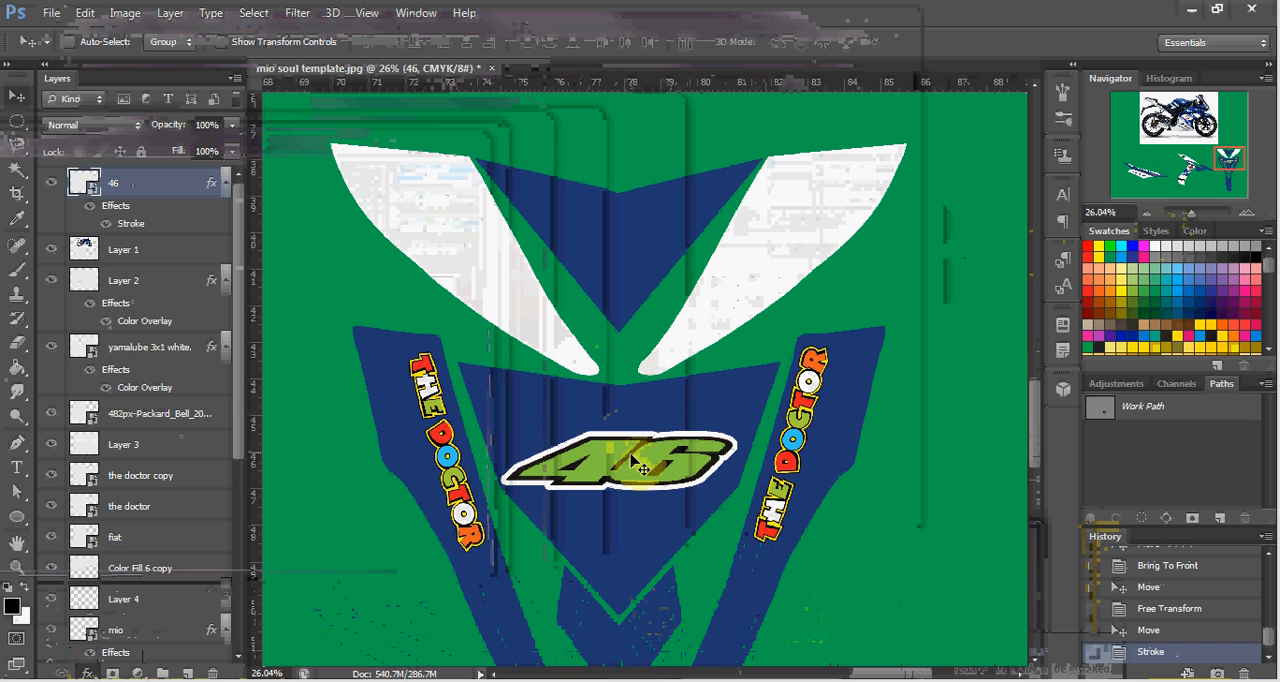
drag(641, 471, 633, 447)
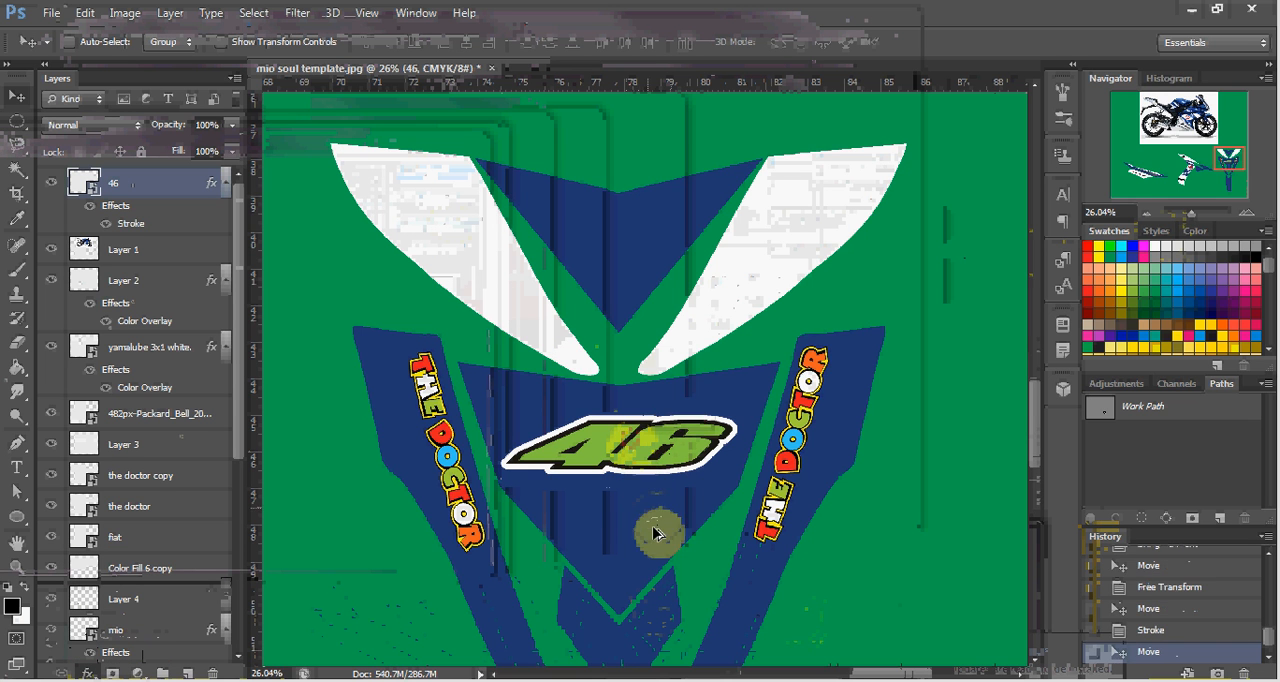
Examine the finished front decal and the side decal's panels and sponsor logos.
scroll(652, 528, down, 2)
scroll(663, 567, down, 4)
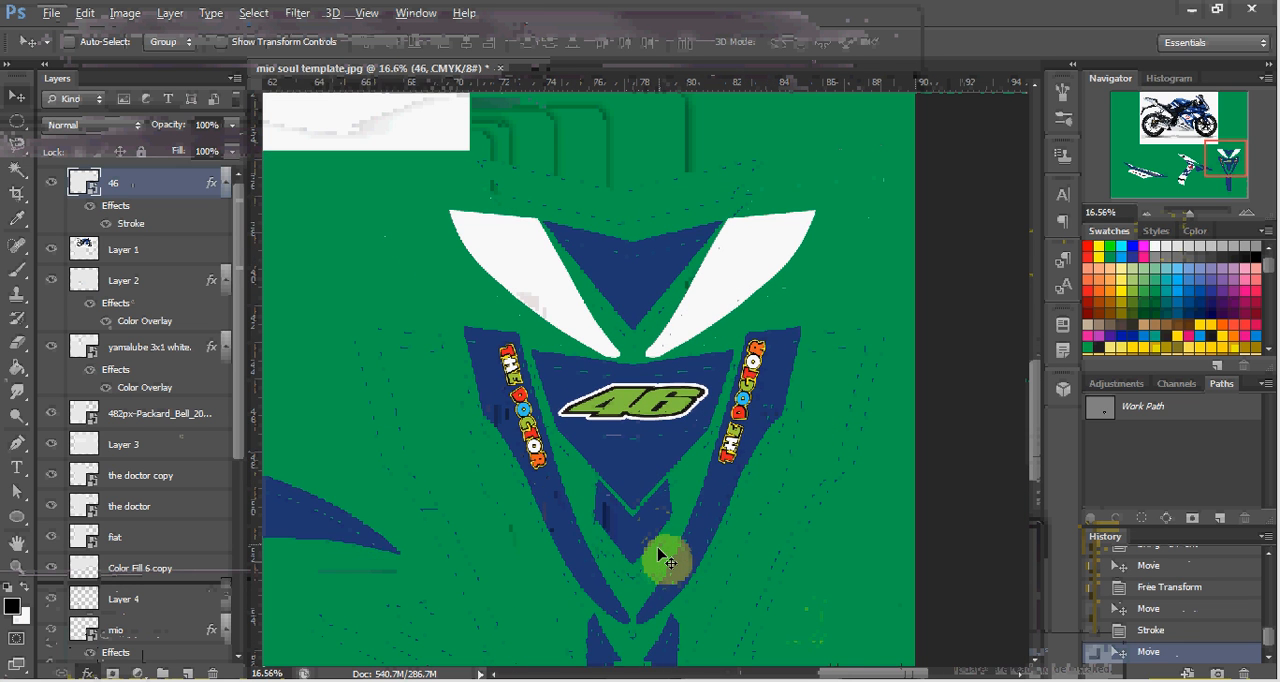
scroll(668, 540, down, 1)
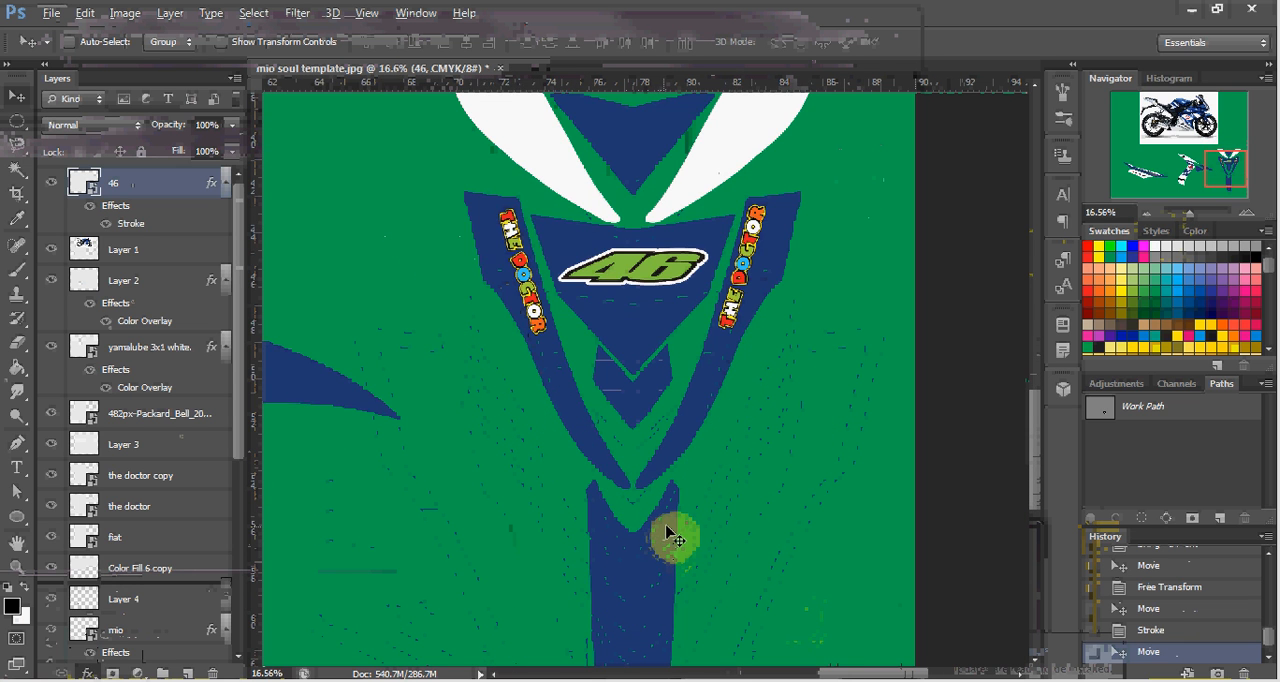
scroll(666, 540, down, 2)
scroll(655, 533, down, 3)
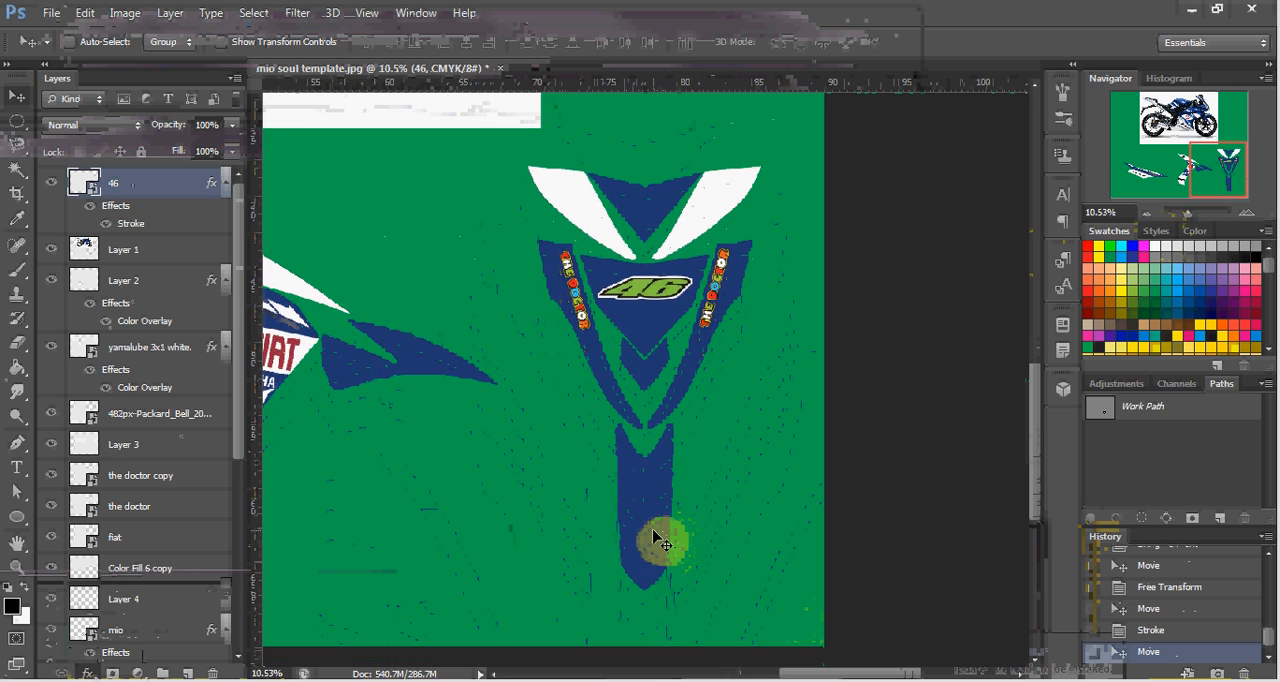
scroll(656, 519, up, 5)
scroll(661, 516, left, 1)
scroll(662, 520, left, 5)
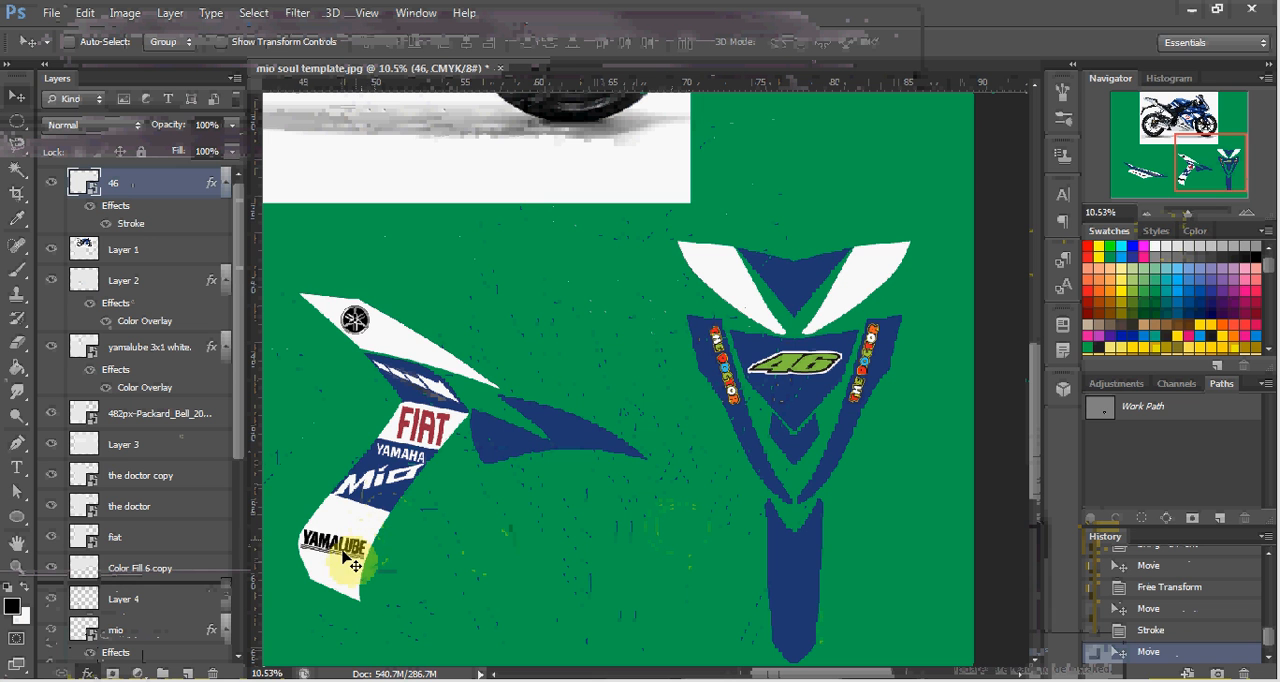
scroll(343, 472, up, 3)
scroll(344, 471, left, 1)
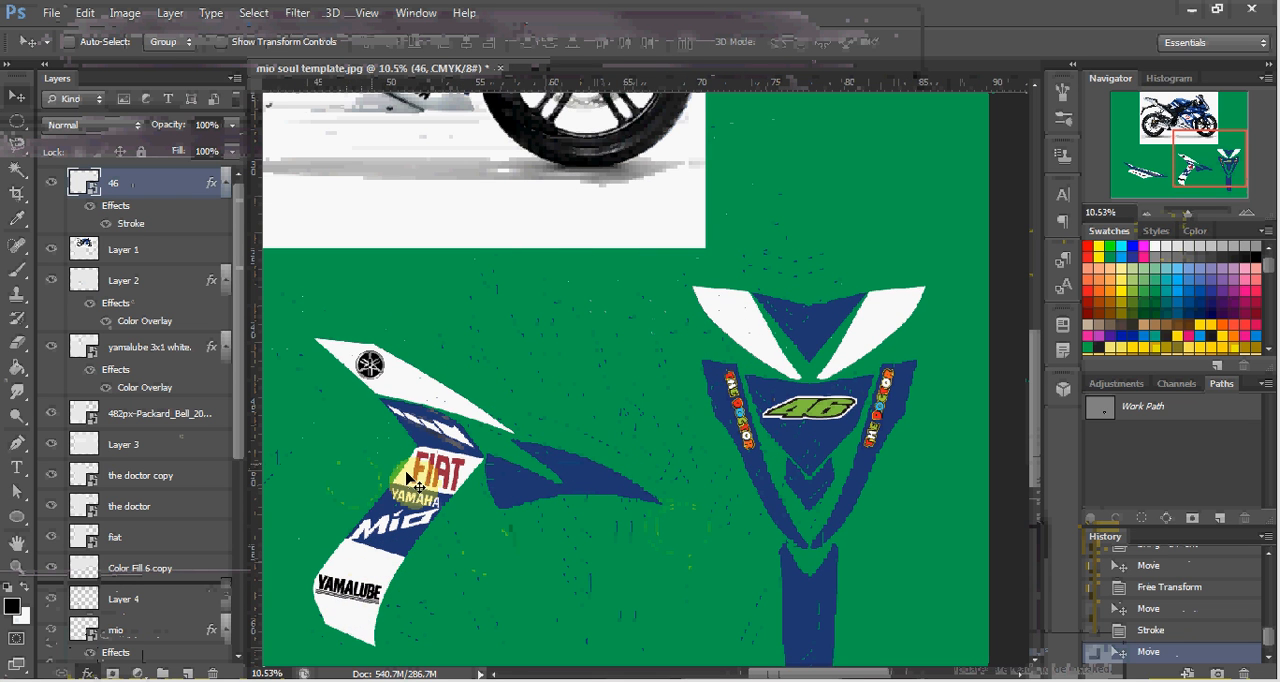
scroll(410, 474, left, 5)
scroll(587, 620, left, 3)
scroll(476, 614, up, 5)
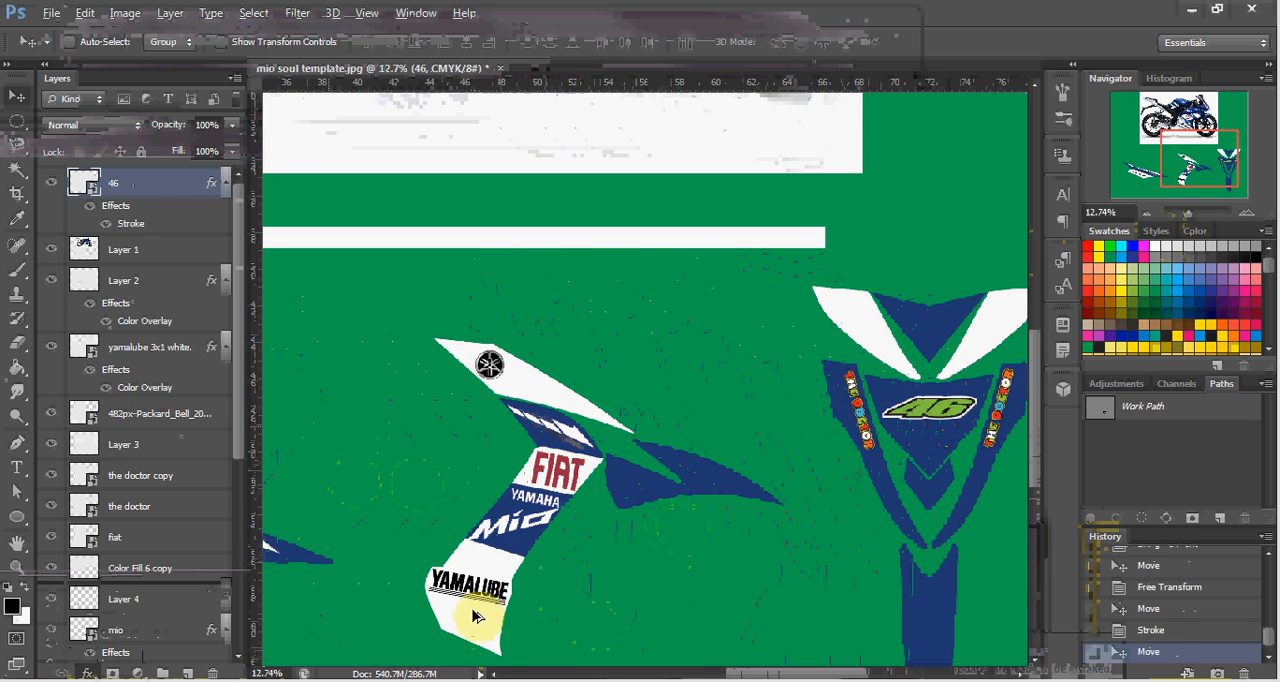
Duplicate the black Yamalube logo from the side decal's lower white panel, placing the copy on the green background beside it.
scroll(490, 607, up, 5)
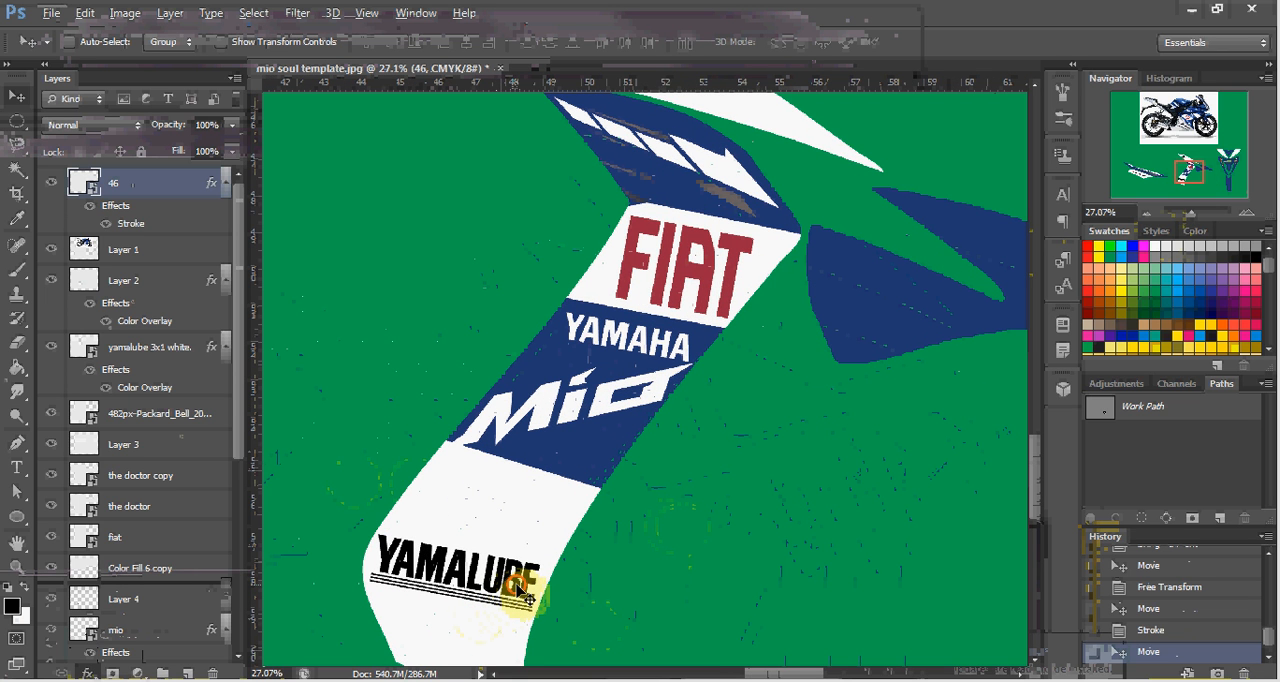
ctrl+click(519, 589)
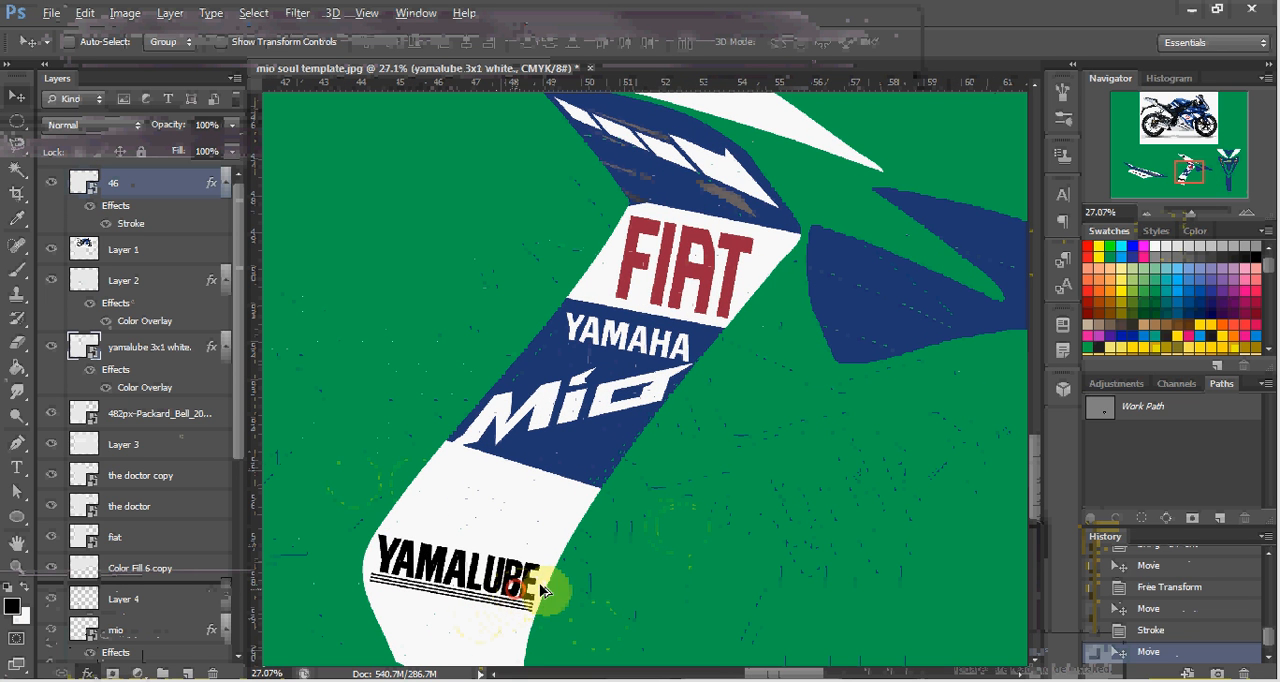
drag(530, 596, 704, 575)
scroll(720, 590, down, 2)
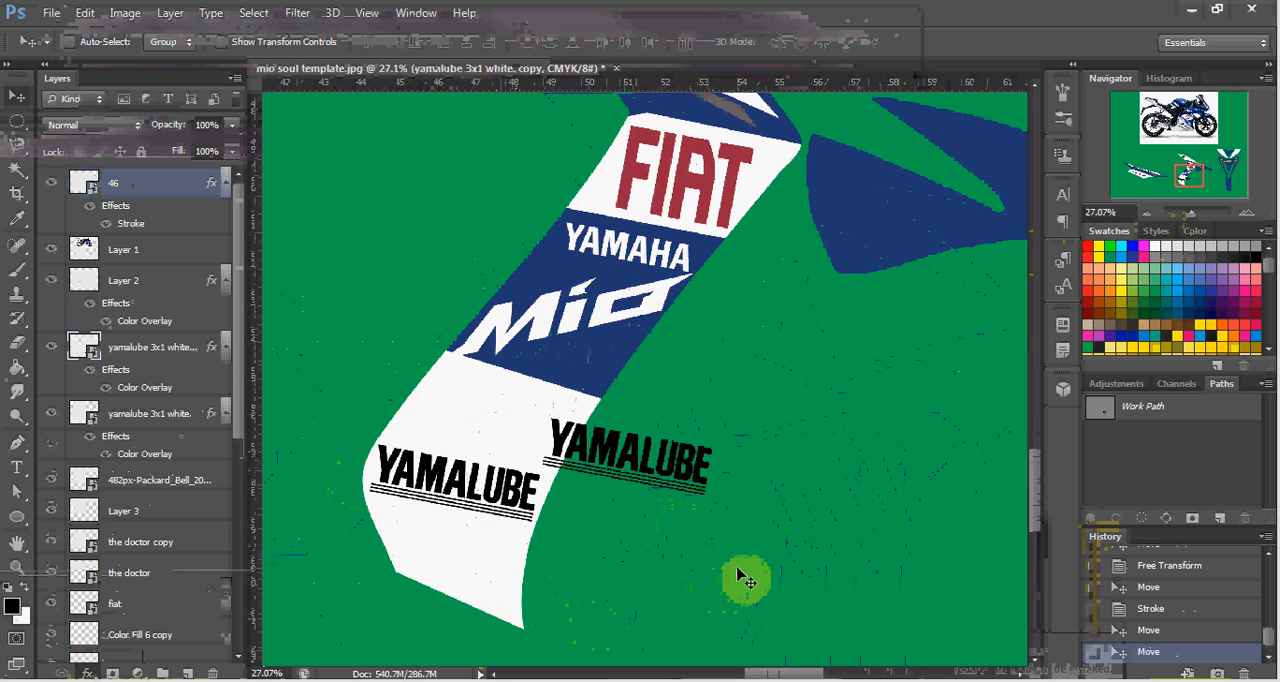
scroll(748, 565, down, 2)
scroll(765, 560, right, 2)
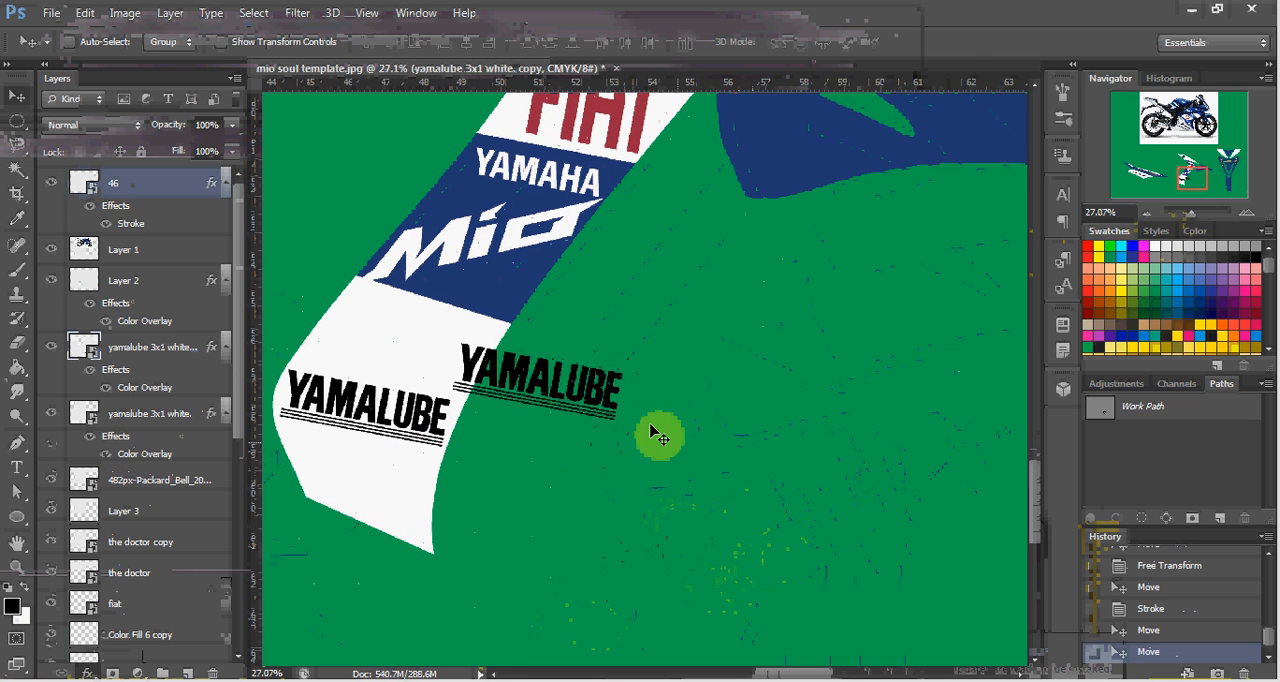
scroll(650, 455, right, 1)
scroll(698, 486, right, 2)
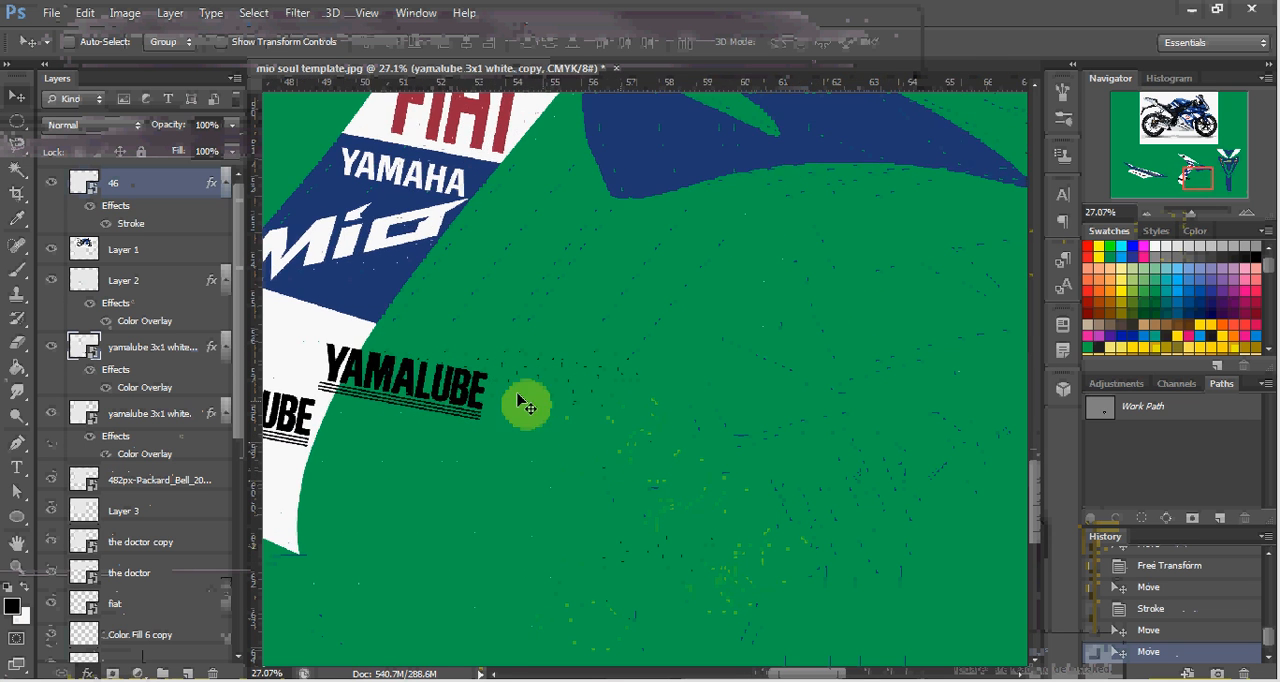
Move the Yamalube copy across the template onto the lower end of the front decal's long blue strip.
drag(500, 394, 860, 437)
scroll(880, 448, right, 3)
scroll(876, 440, right, 4)
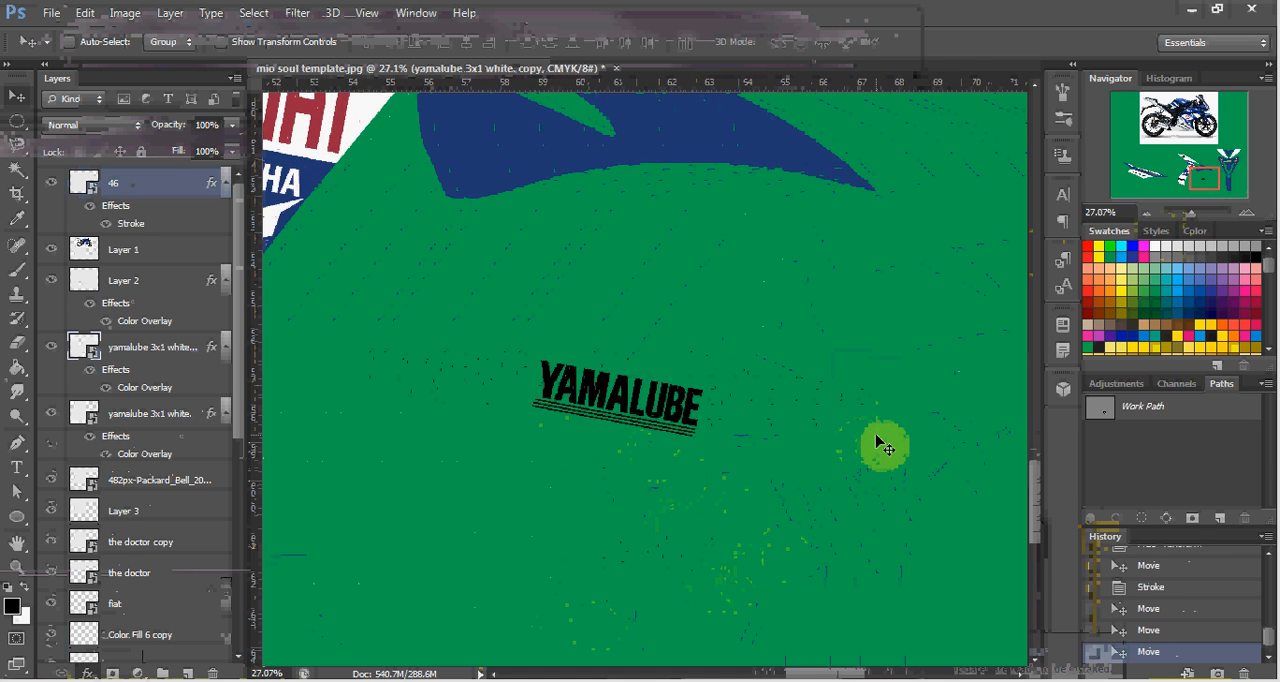
scroll(872, 447, right, 2)
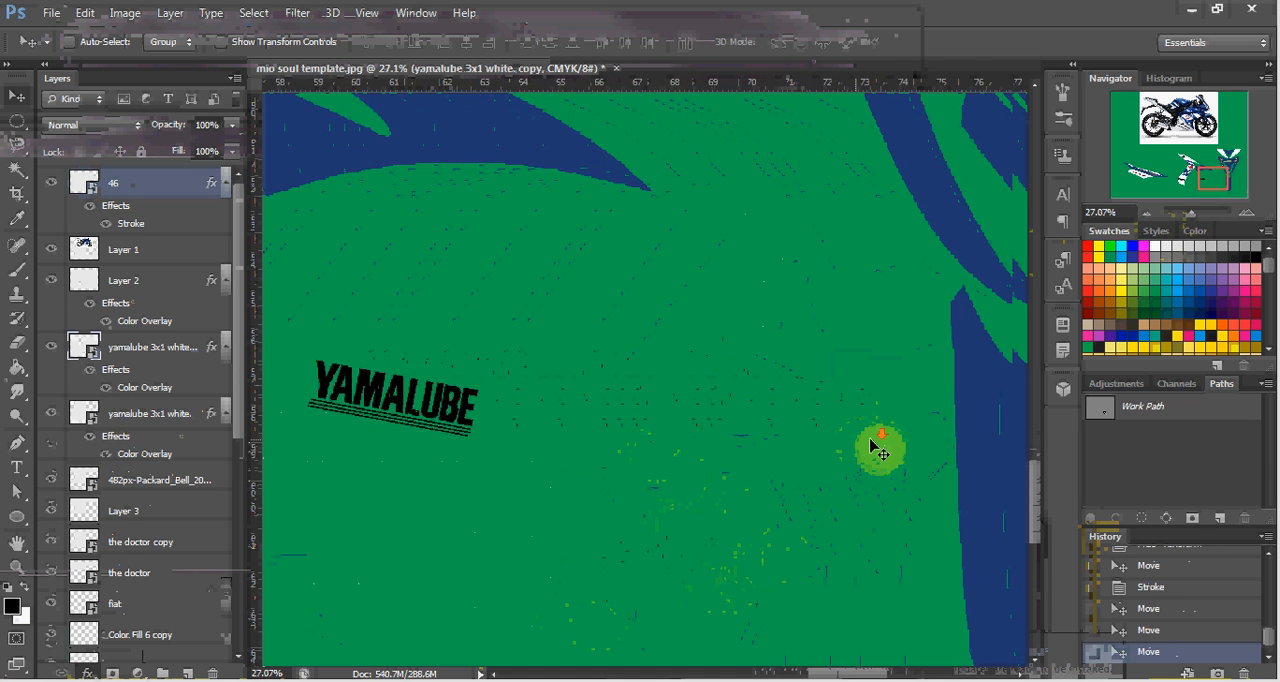
drag(612, 452, 960, 571)
scroll(960, 567, right, 2)
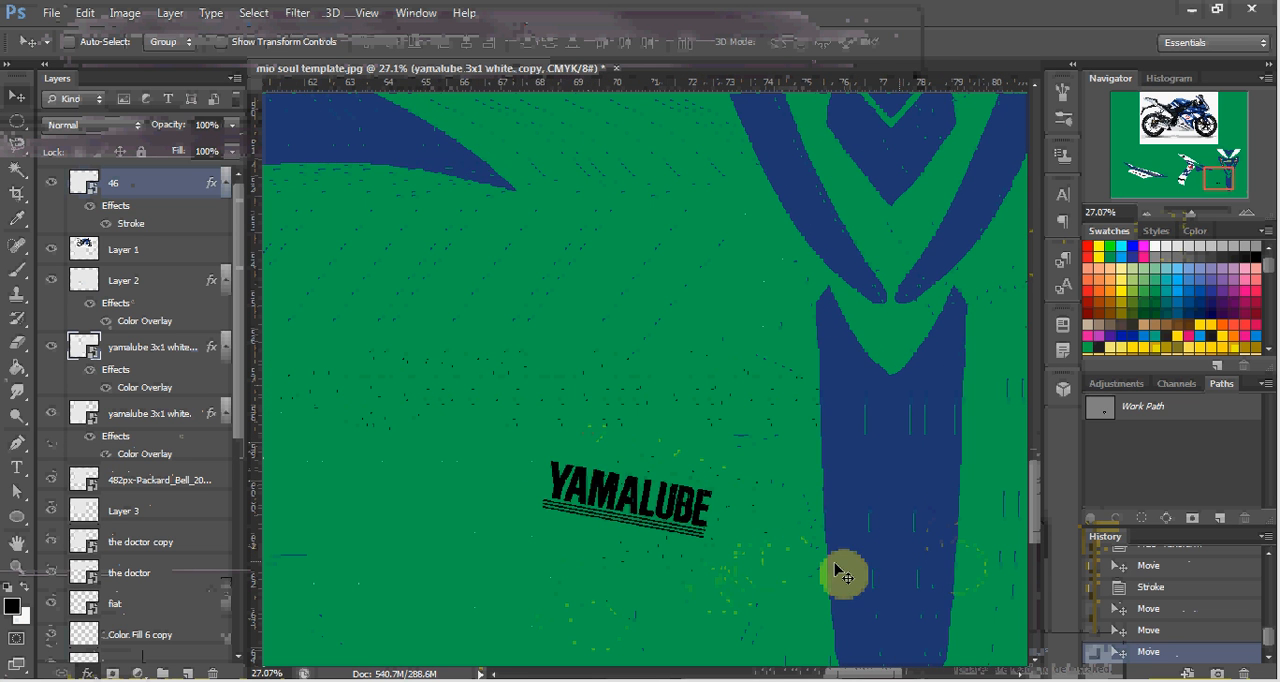
scroll(833, 571, right, 2)
scroll(703, 561, down, 1)
scroll(703, 561, down, 1)
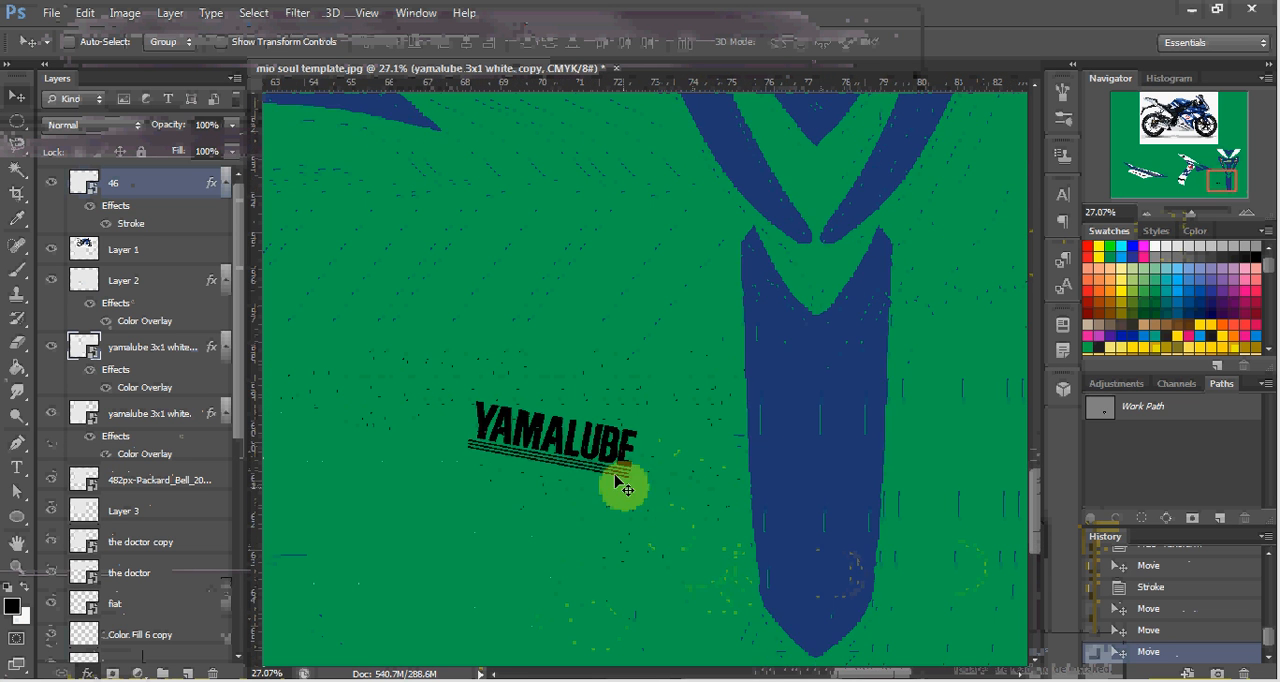
drag(610, 461, 870, 586)
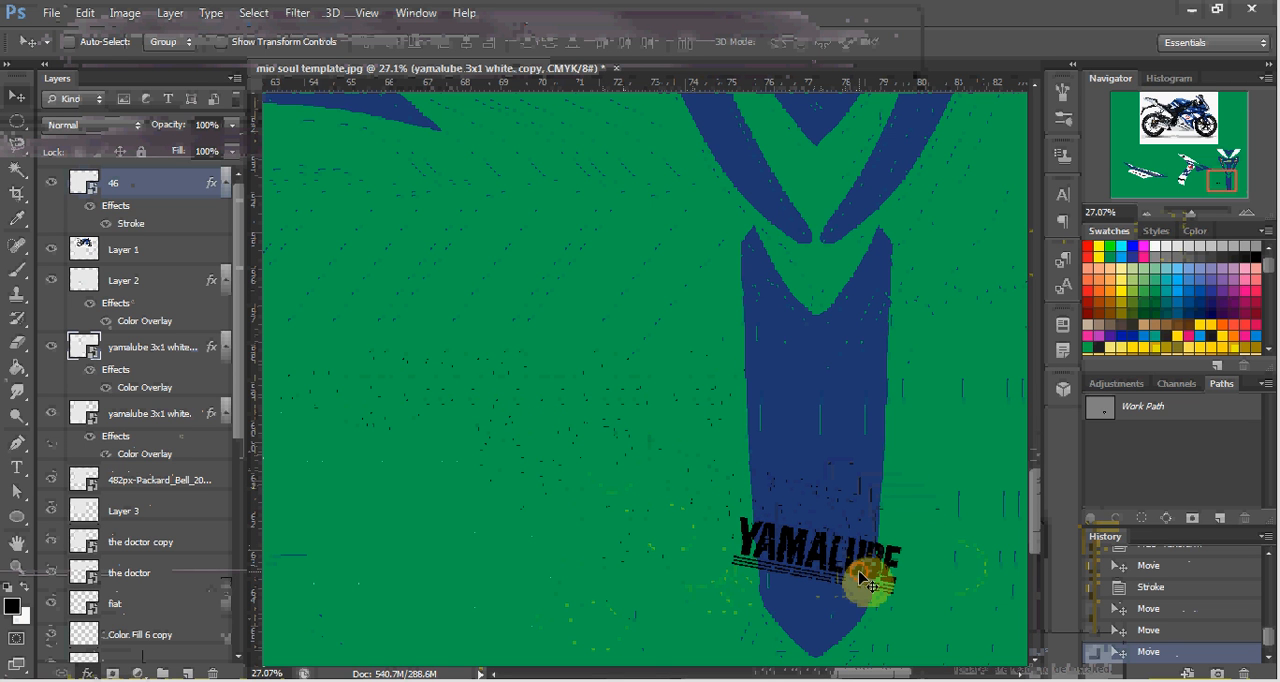
Rotate the Yamalube copy level, scale it to about 16.6% to fit the strip, and move it down about 0.7 in.
key(ctrl+t)
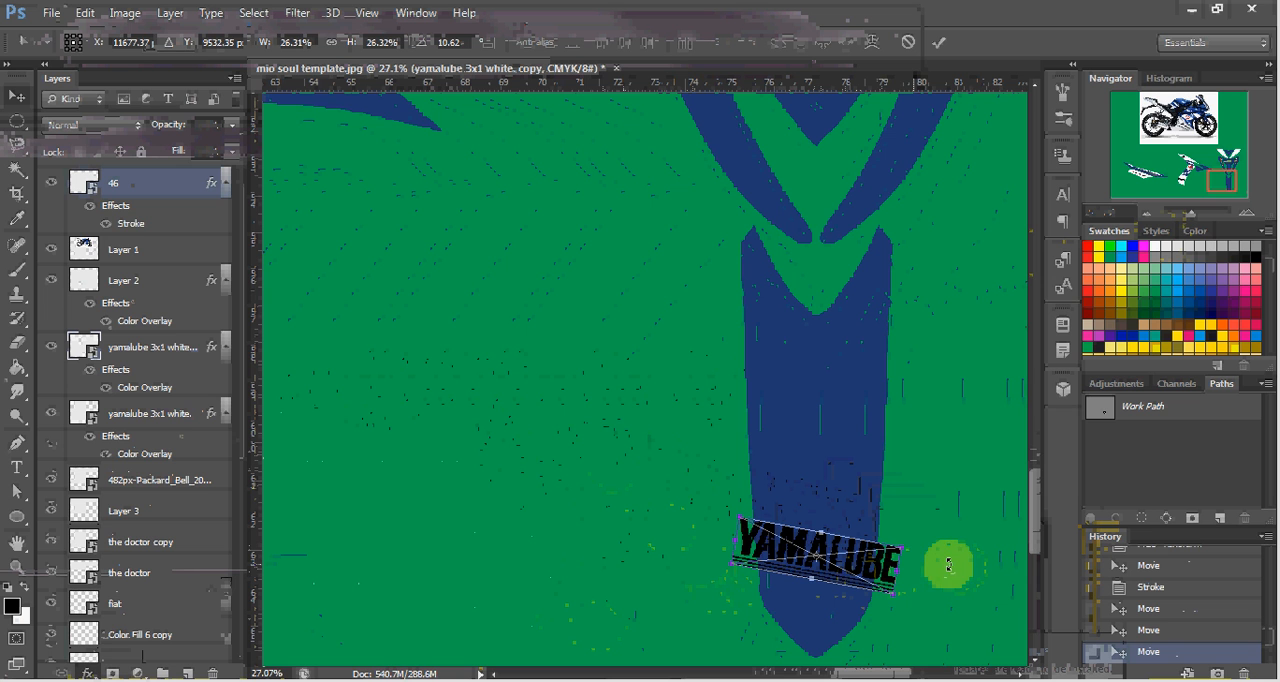
drag(947, 558, 870, 548)
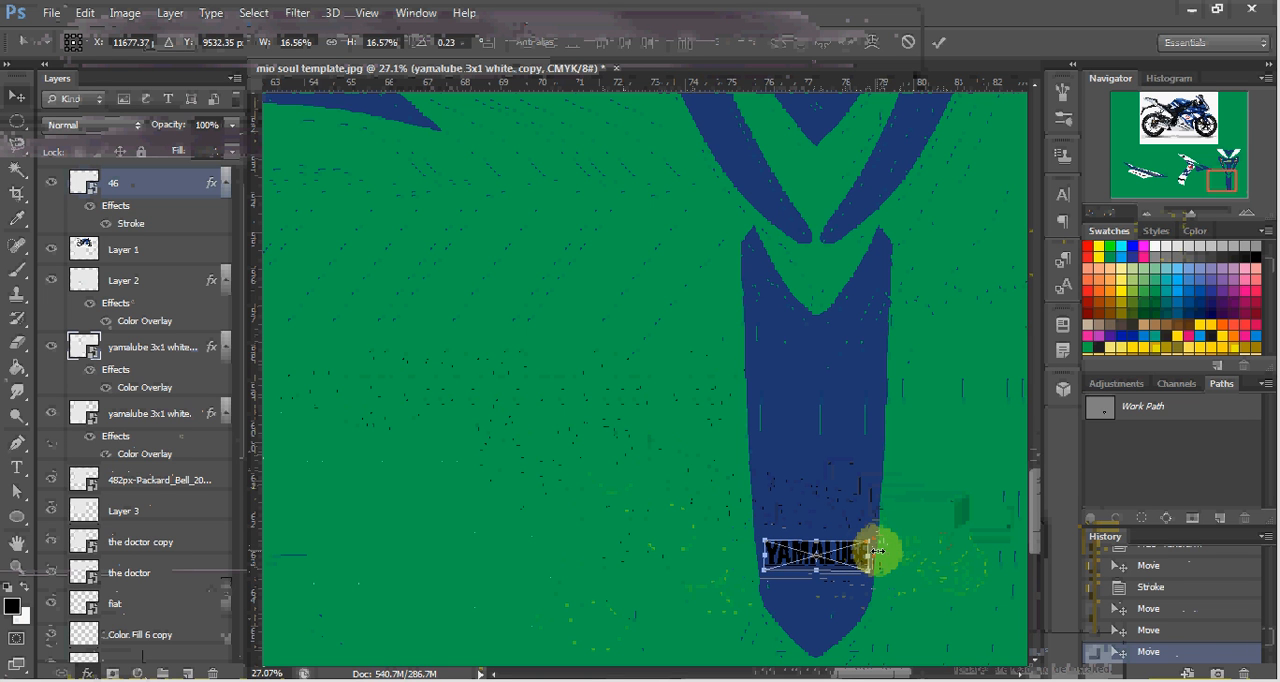
key(Return)
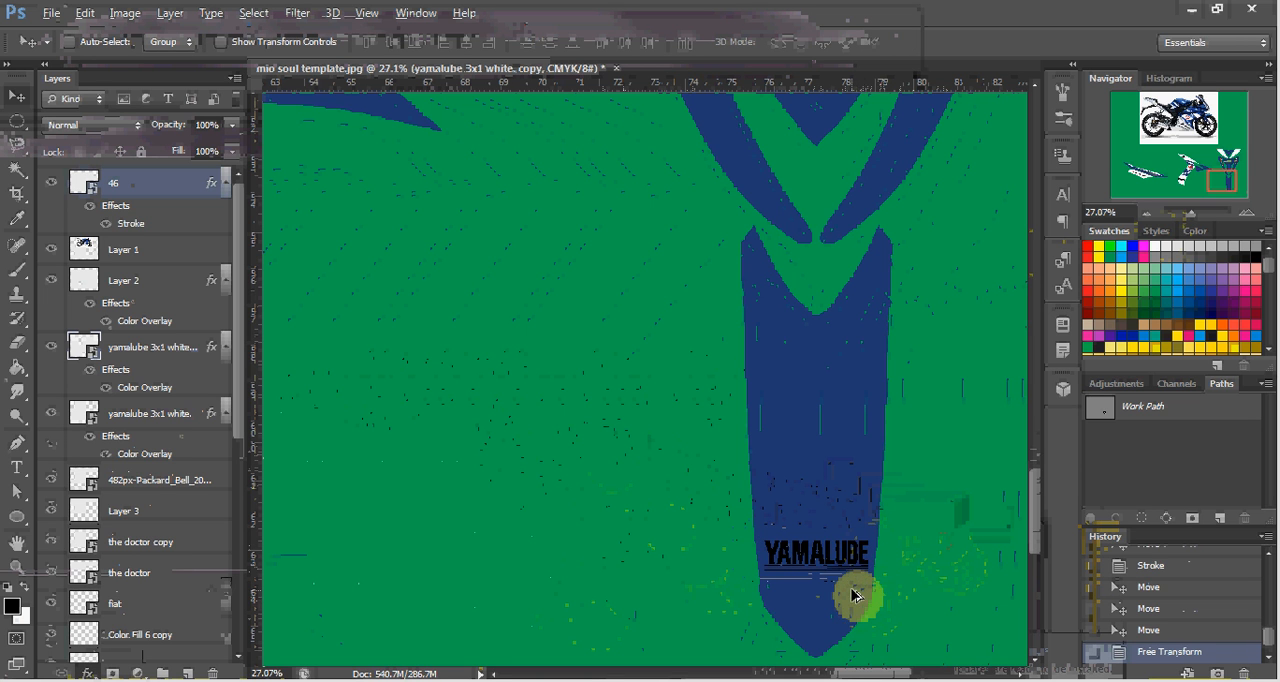
scroll(856, 597, up, 8)
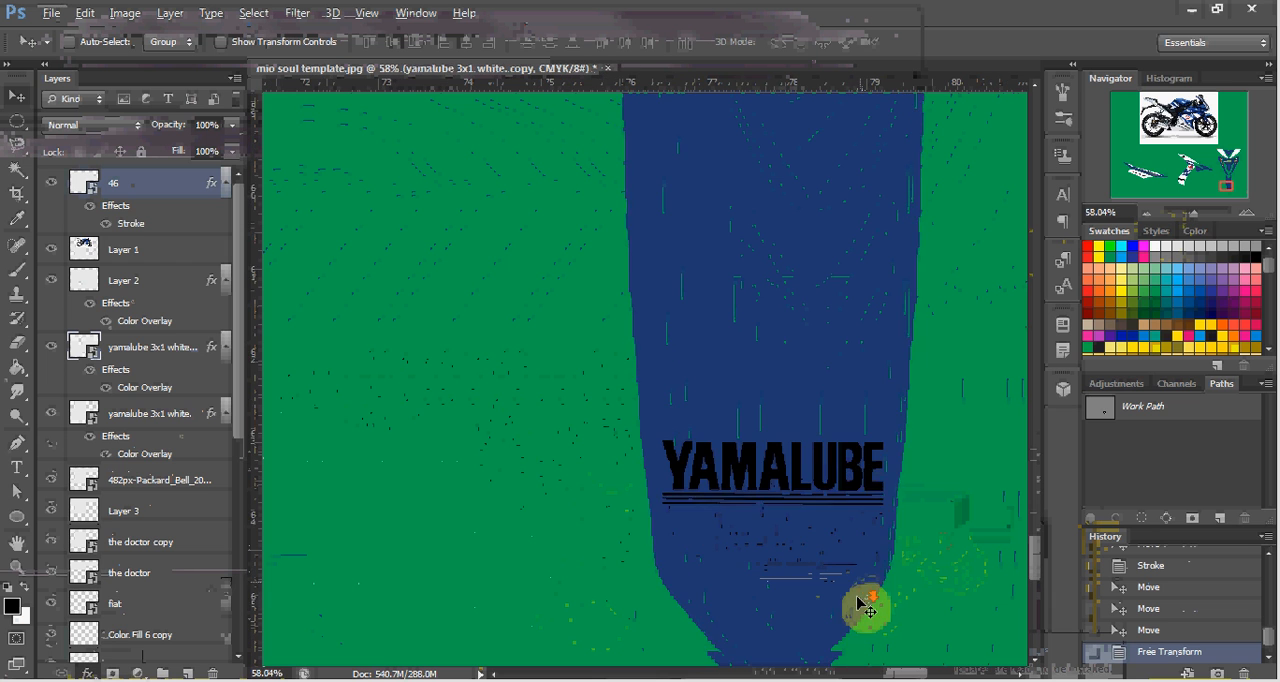
drag(856, 600, 830, 447)
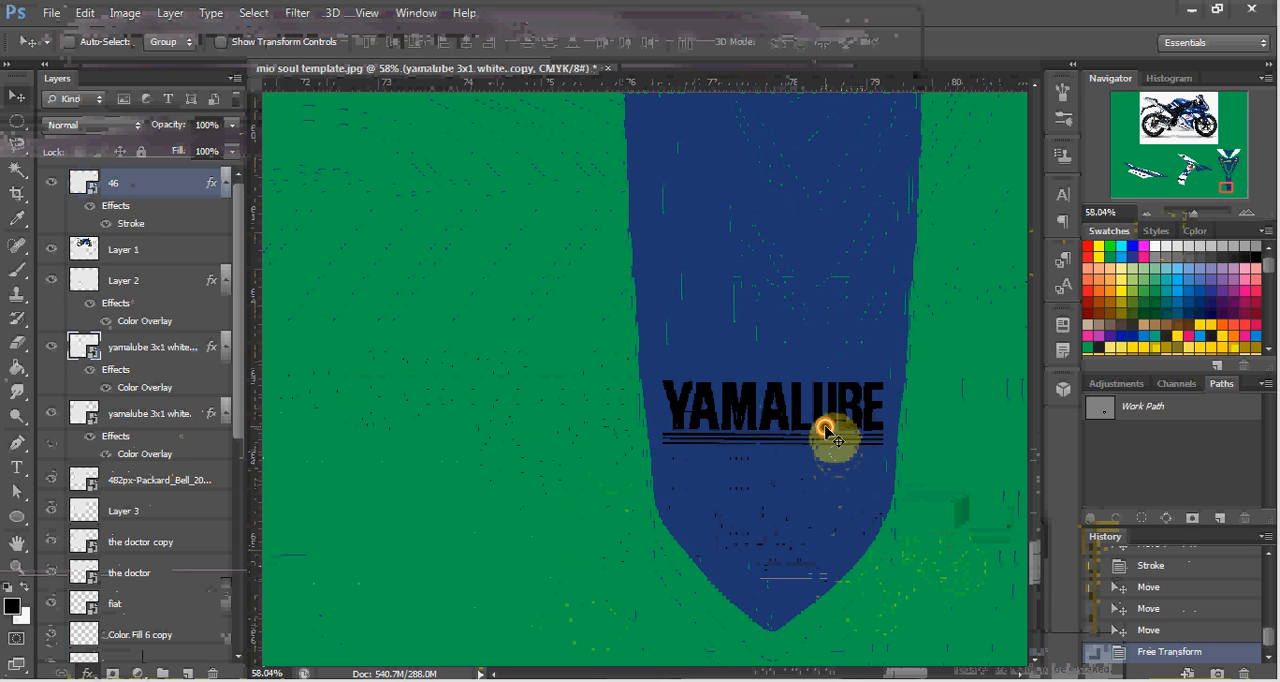
drag(825, 432, 831, 491)
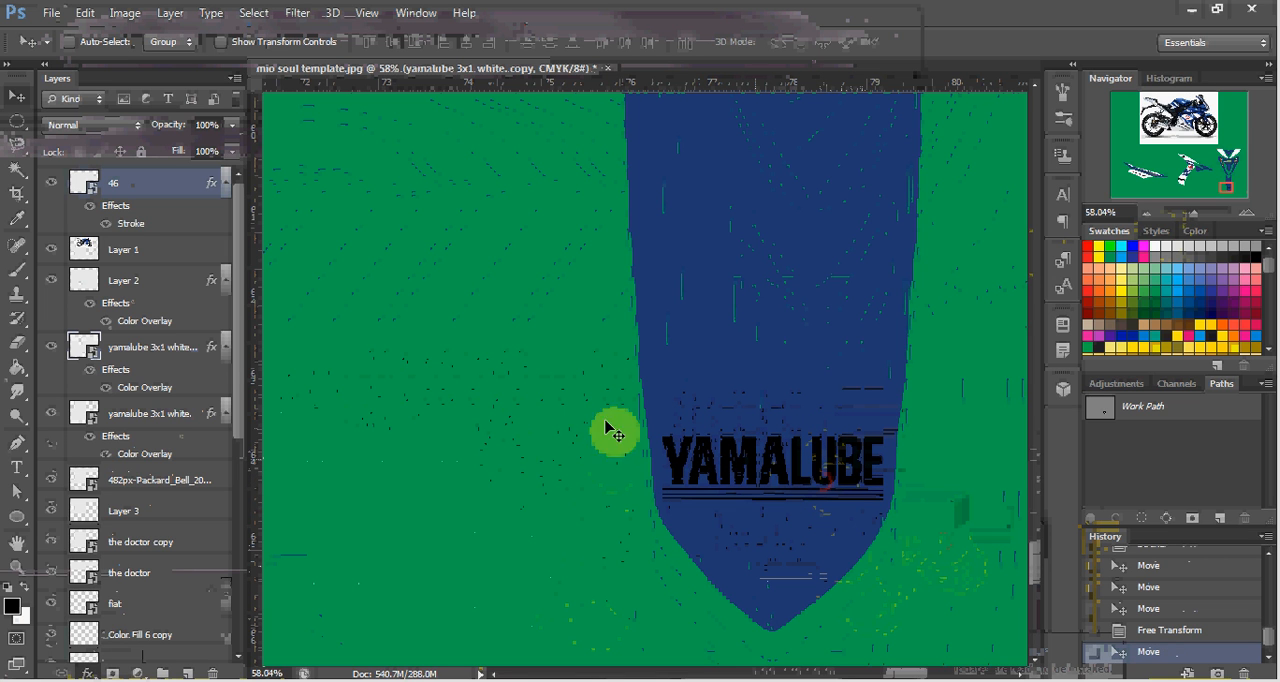
Set the Yamalube copy's Color Overlay to white ffffff.
ctrl+click(97, 366)
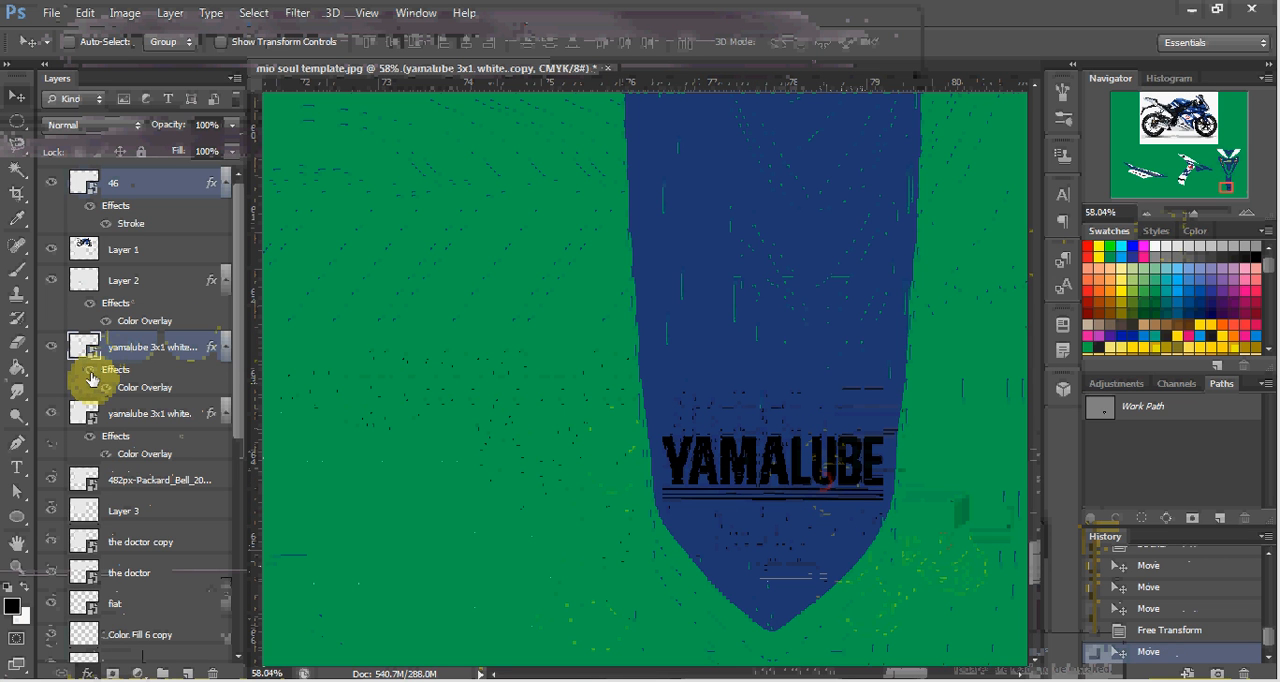
double_click(143, 393)
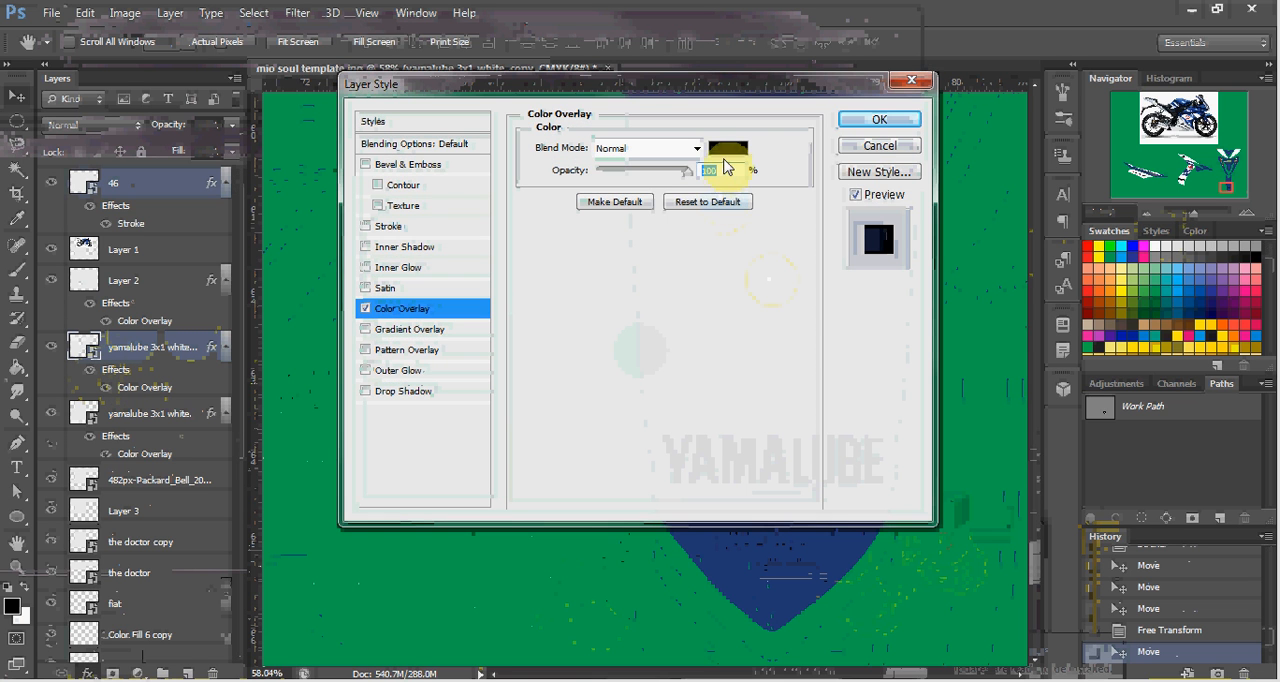
click(728, 152)
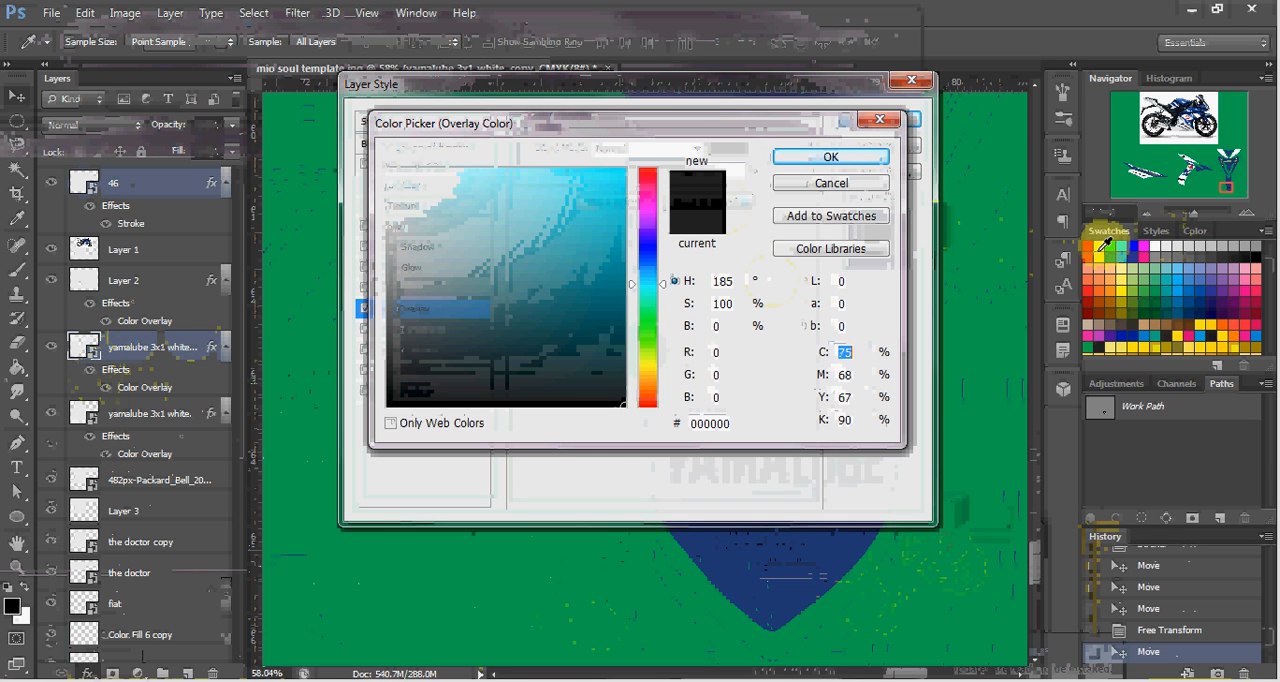
click(1156, 243)
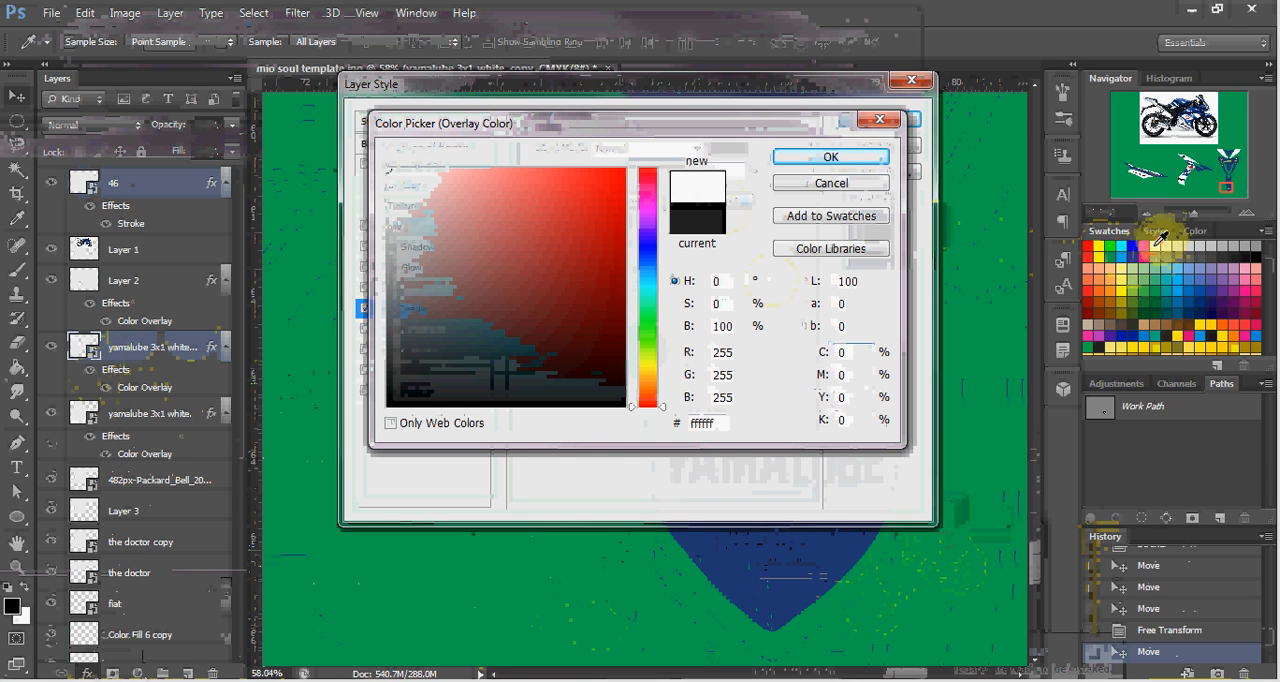
click(810, 160)
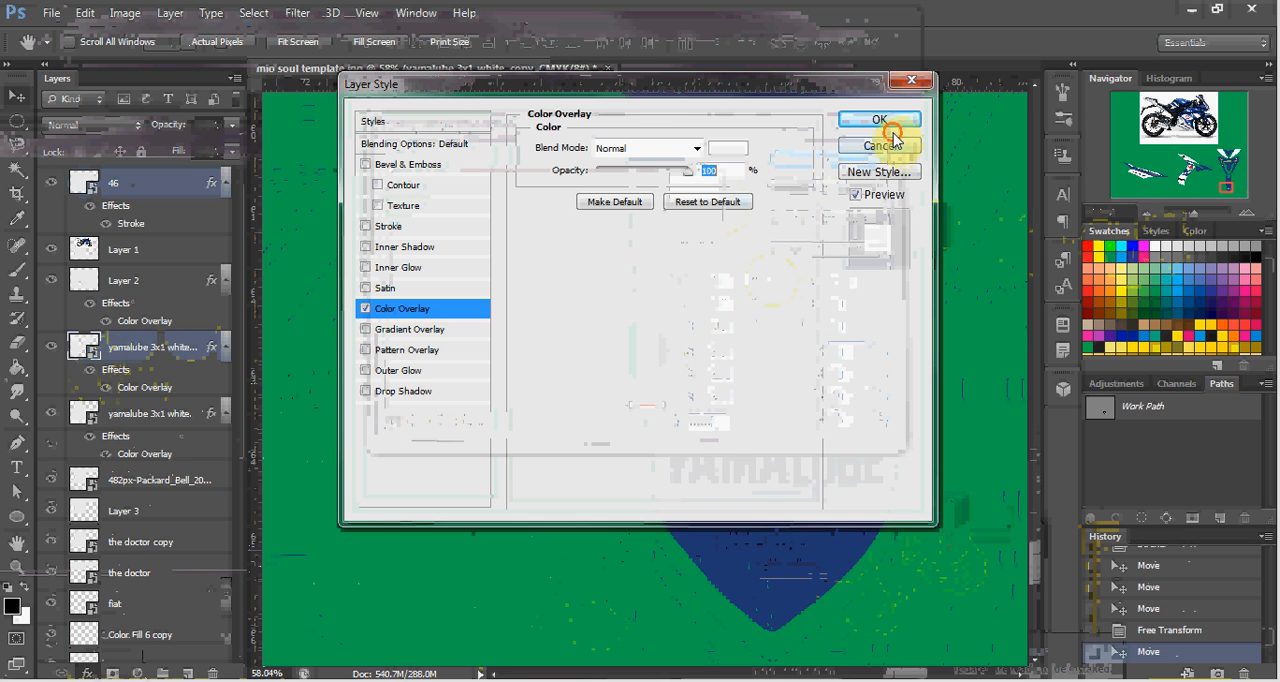
click(880, 120)
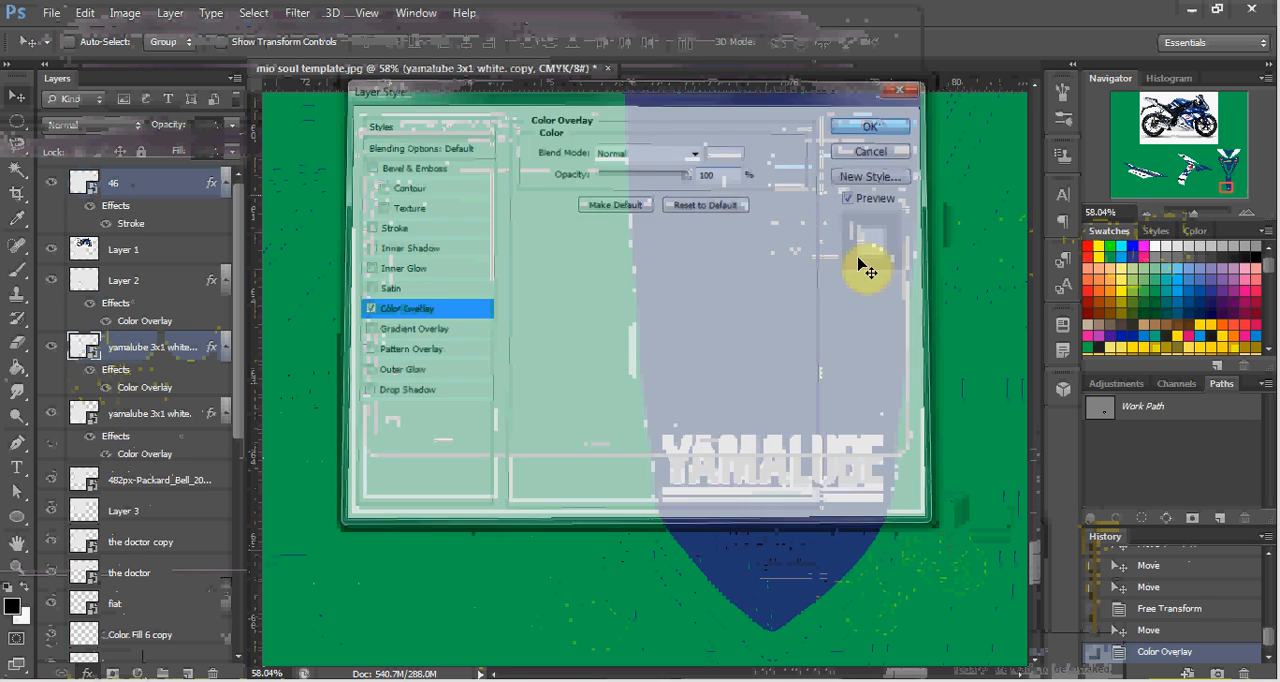
Examine the front decal with the white Yamalube logo, the 46 and The Doctor logos.
scroll(798, 498, down, 5)
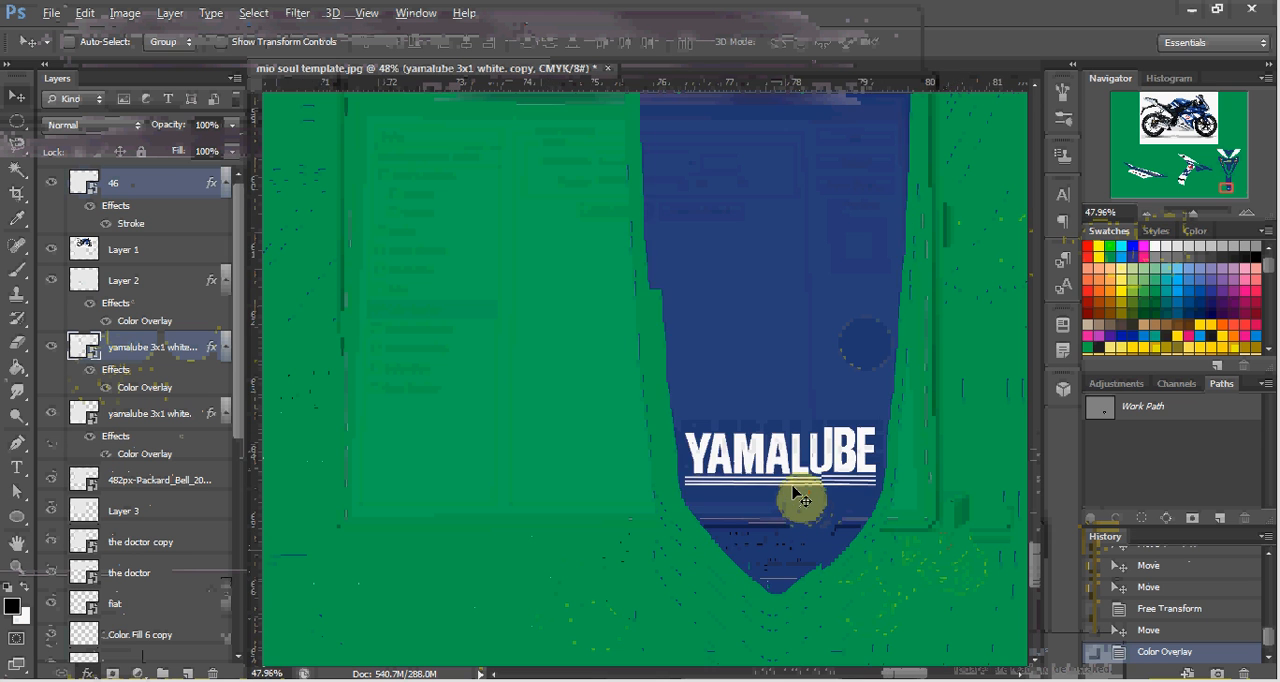
scroll(795, 484, down, 3)
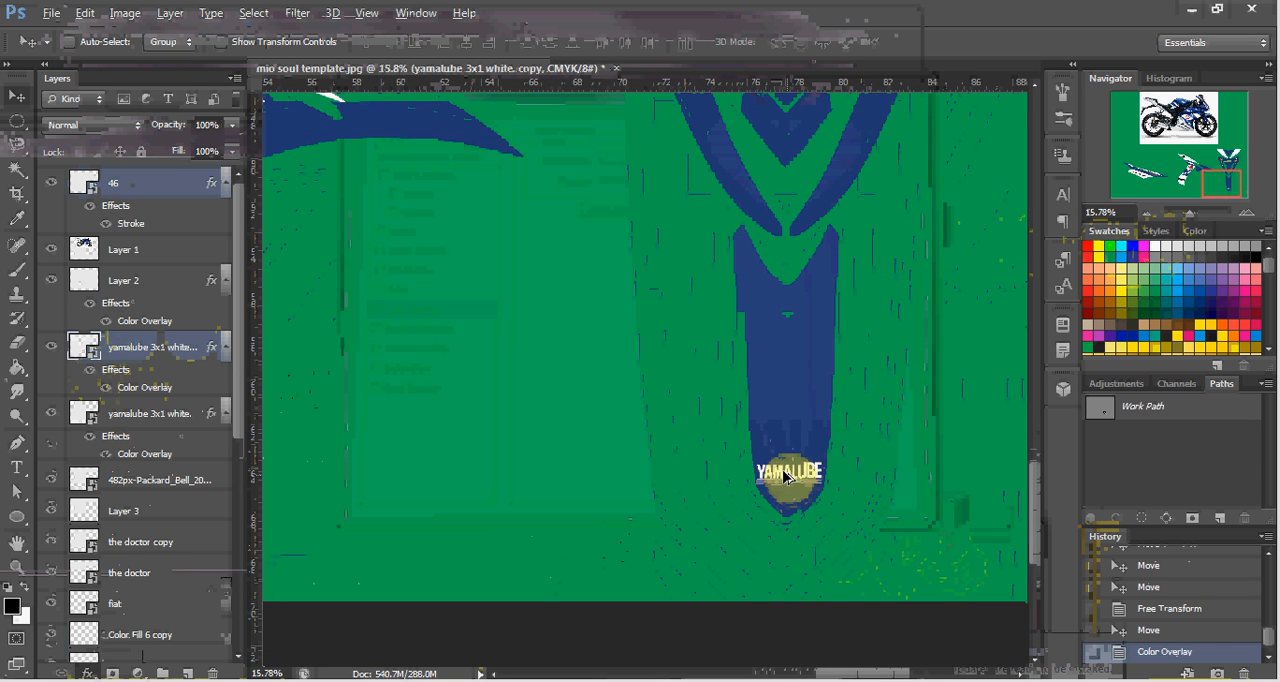
scroll(812, 490, up, 2)
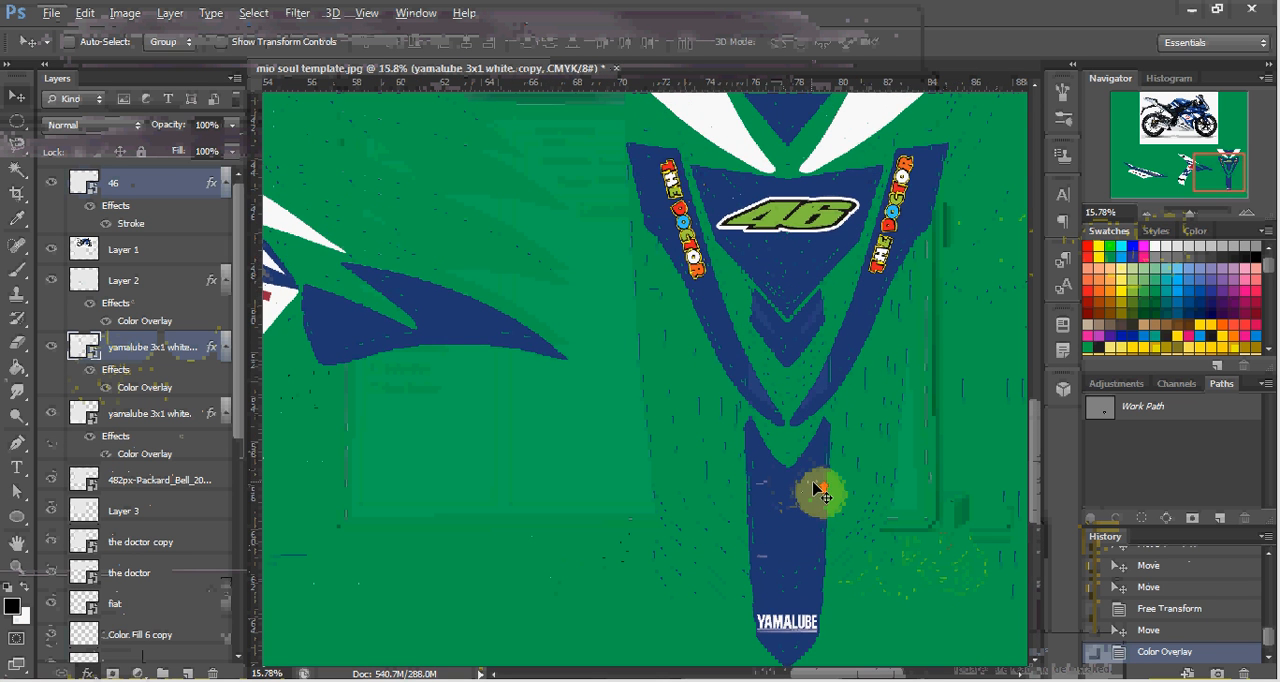
scroll(818, 490, up, 4)
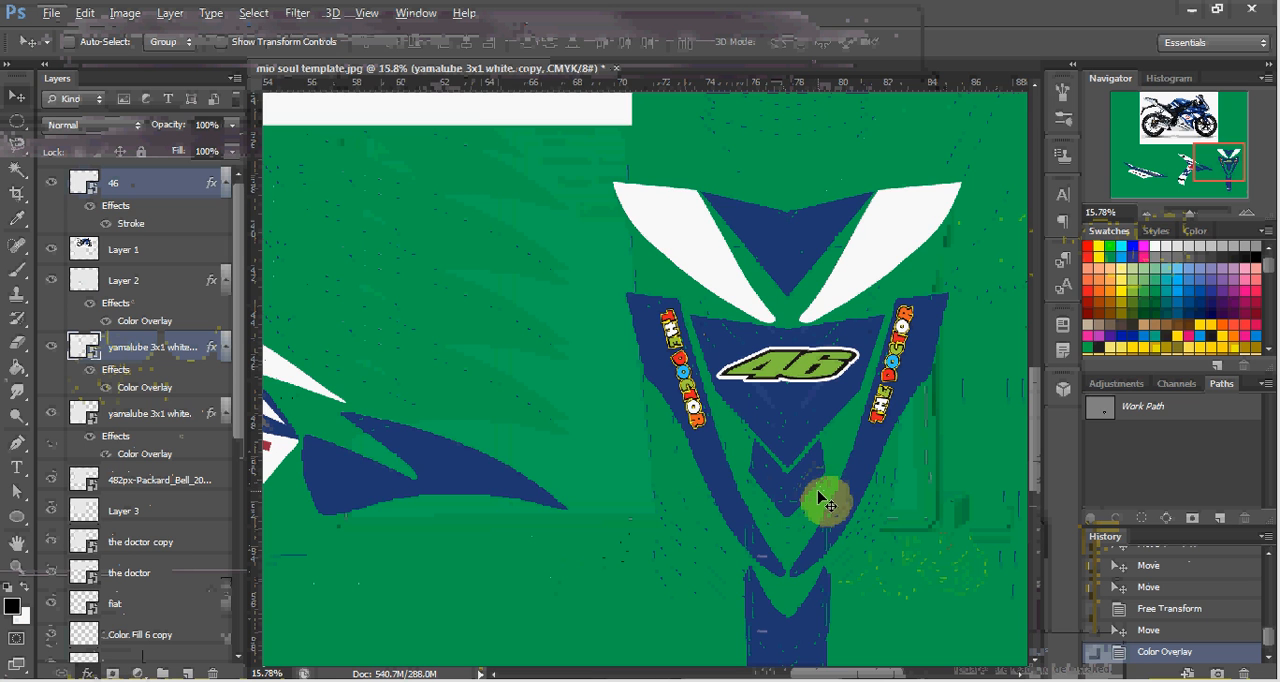
scroll(818, 497, down, 2)
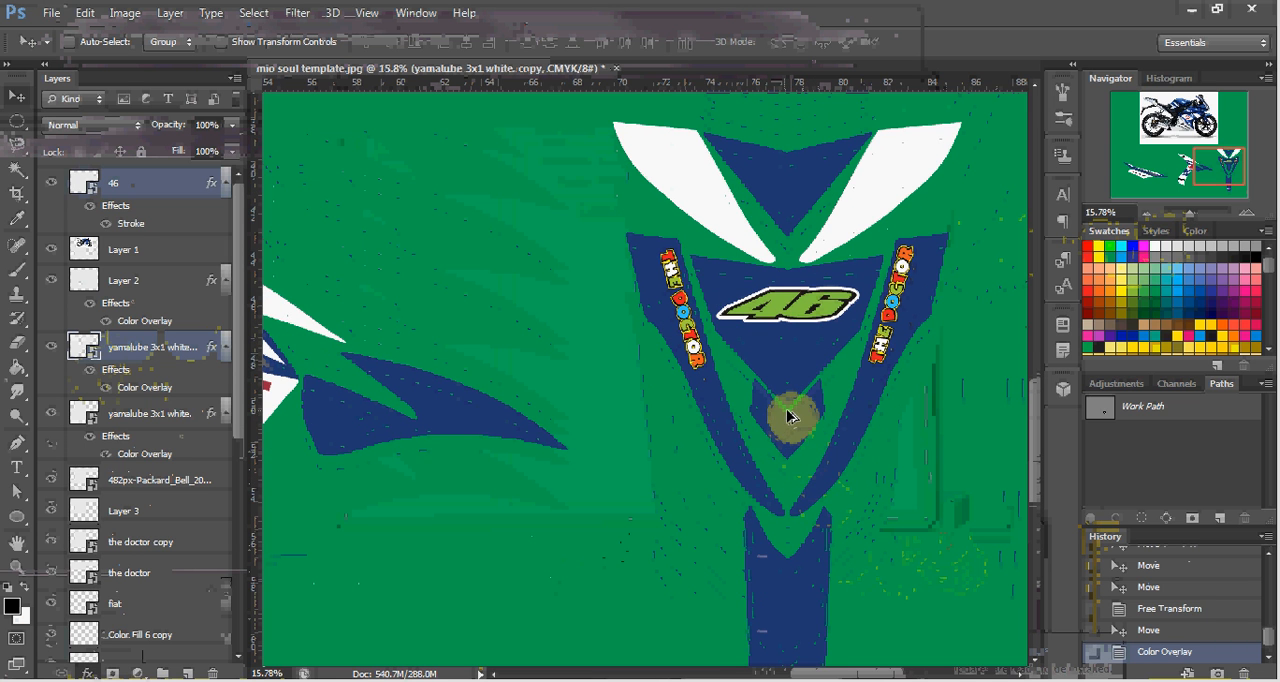
scroll(798, 422, up, 3)
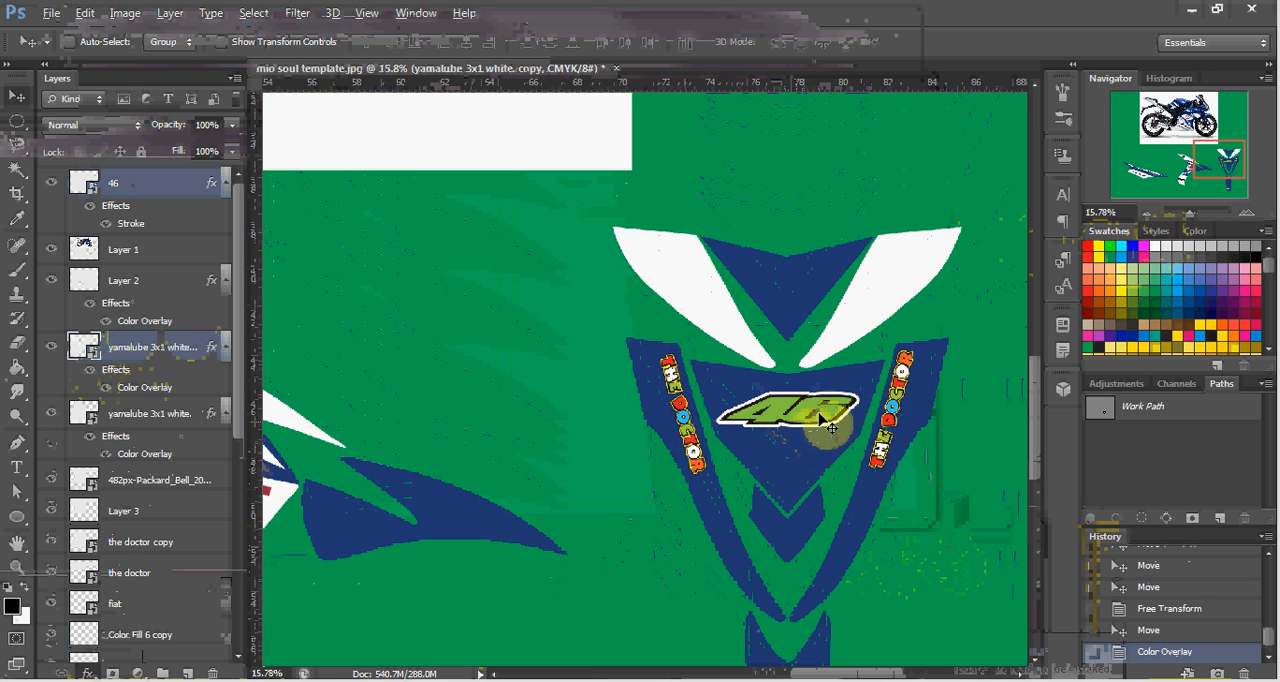
scroll(860, 412, down, 1)
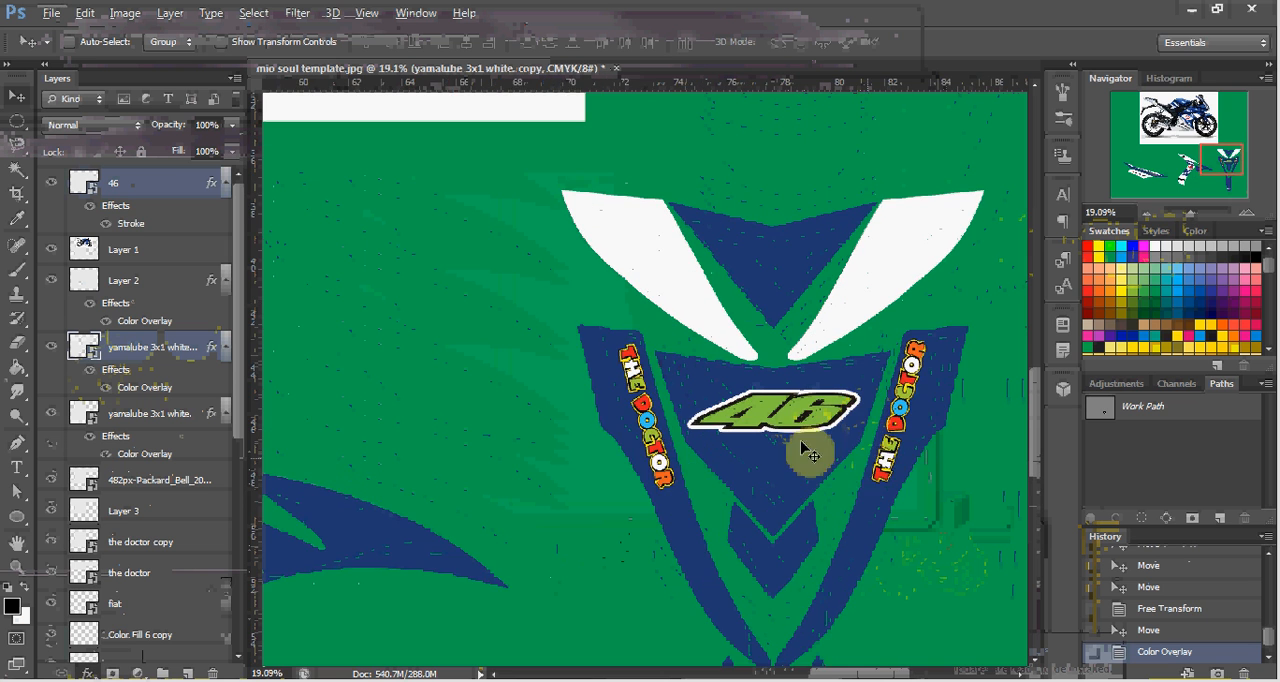
scroll(563, 464, up, 1)
Duplicate the white Mio logo from the side decal and move the copy onto the front decal's upper-right white panel.
scroll(563, 464, left, 4)
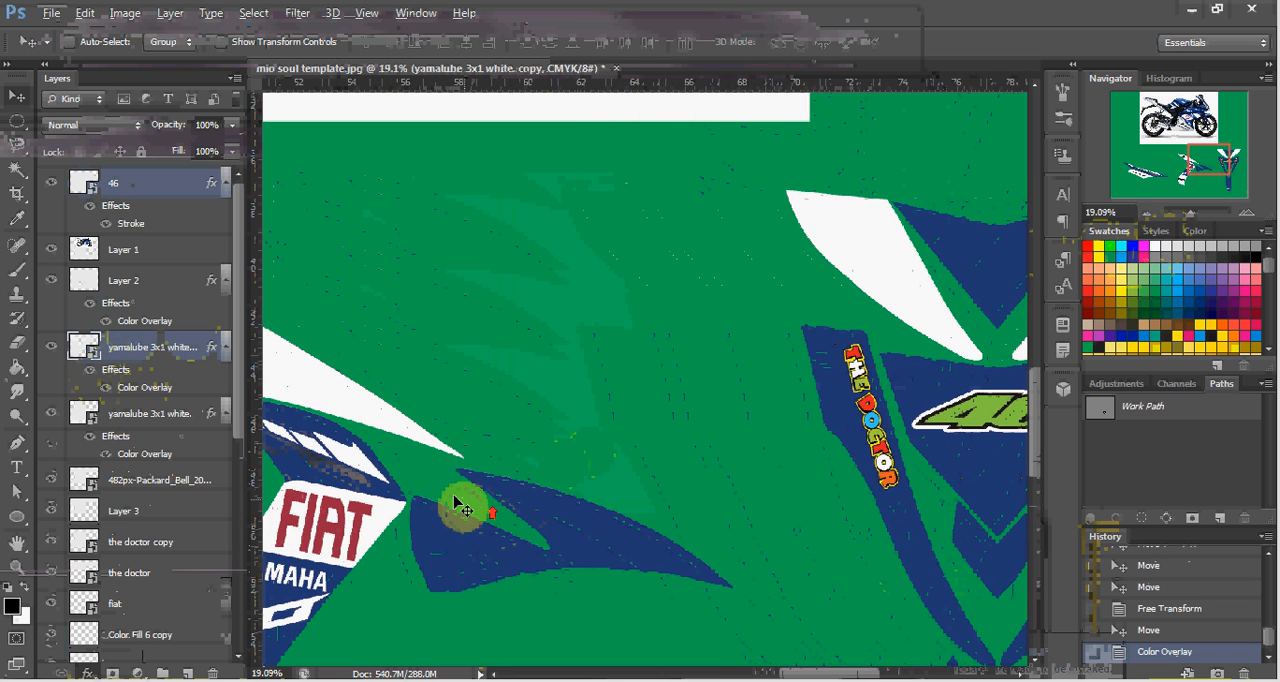
scroll(452, 512, left, 4)
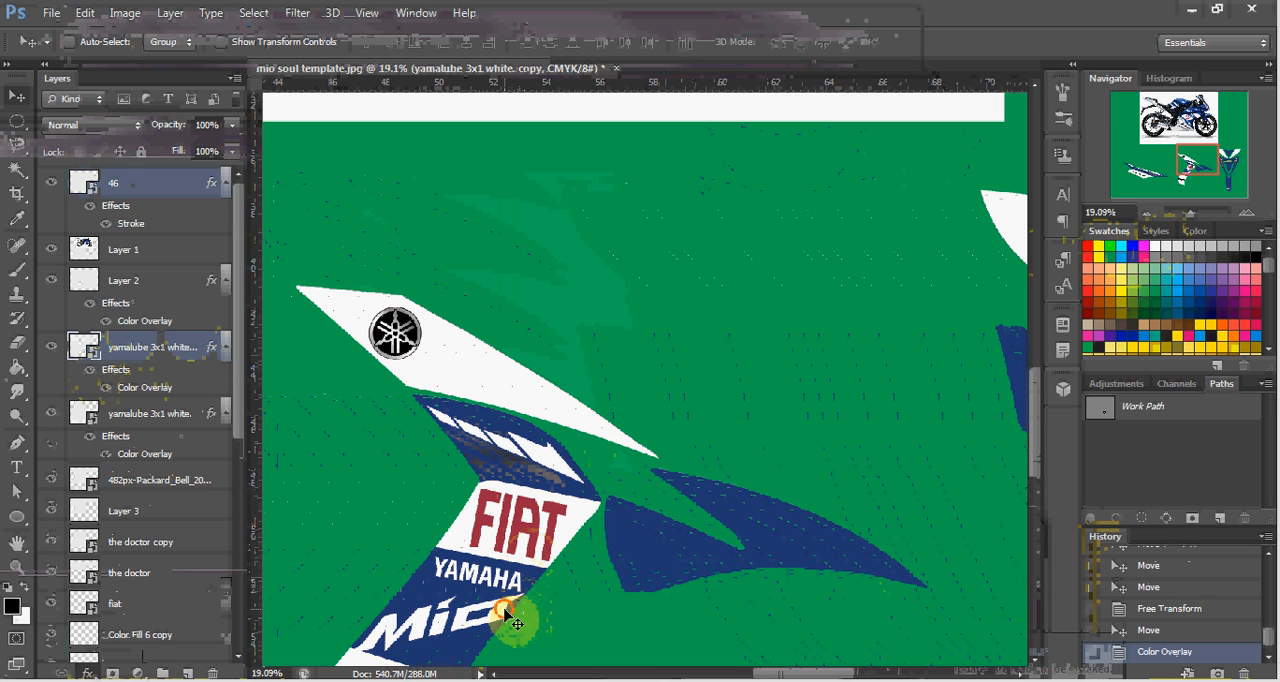
ctrl+click(505, 615)
drag(514, 609, 684, 485)
scroll(688, 486, right, 4)
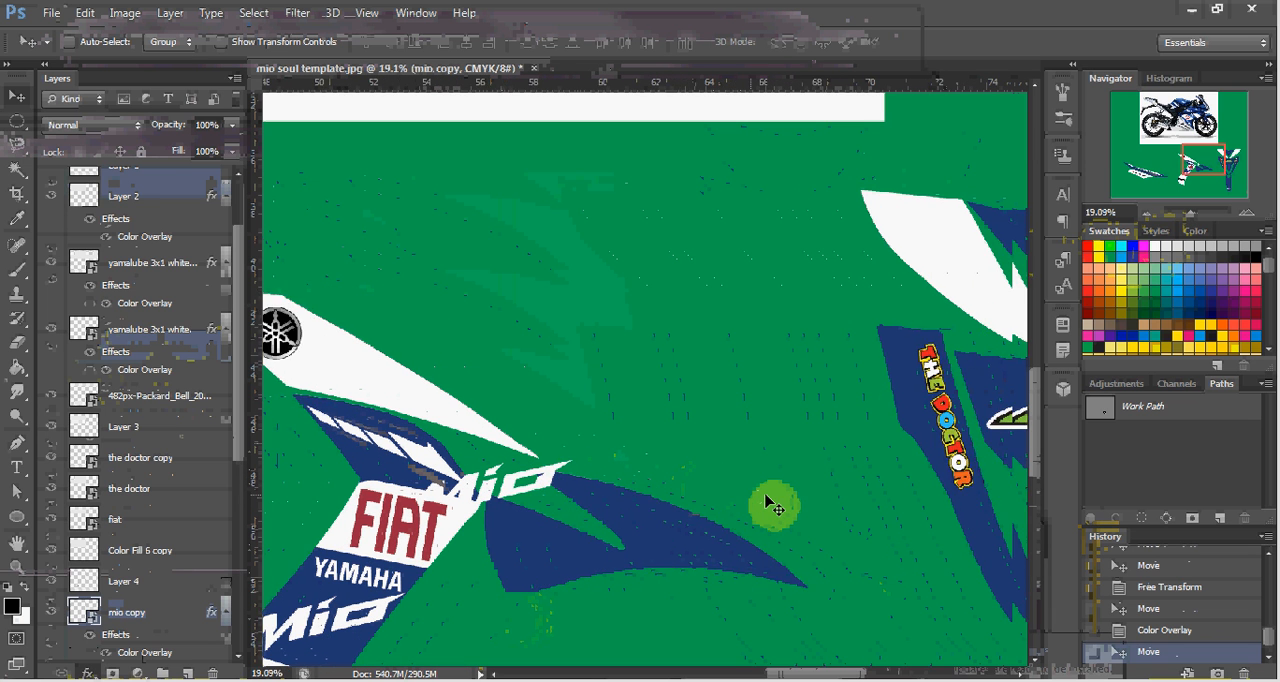
scroll(775, 507, right, 2)
drag(486, 488, 975, 240)
scroll(880, 345, right, 4)
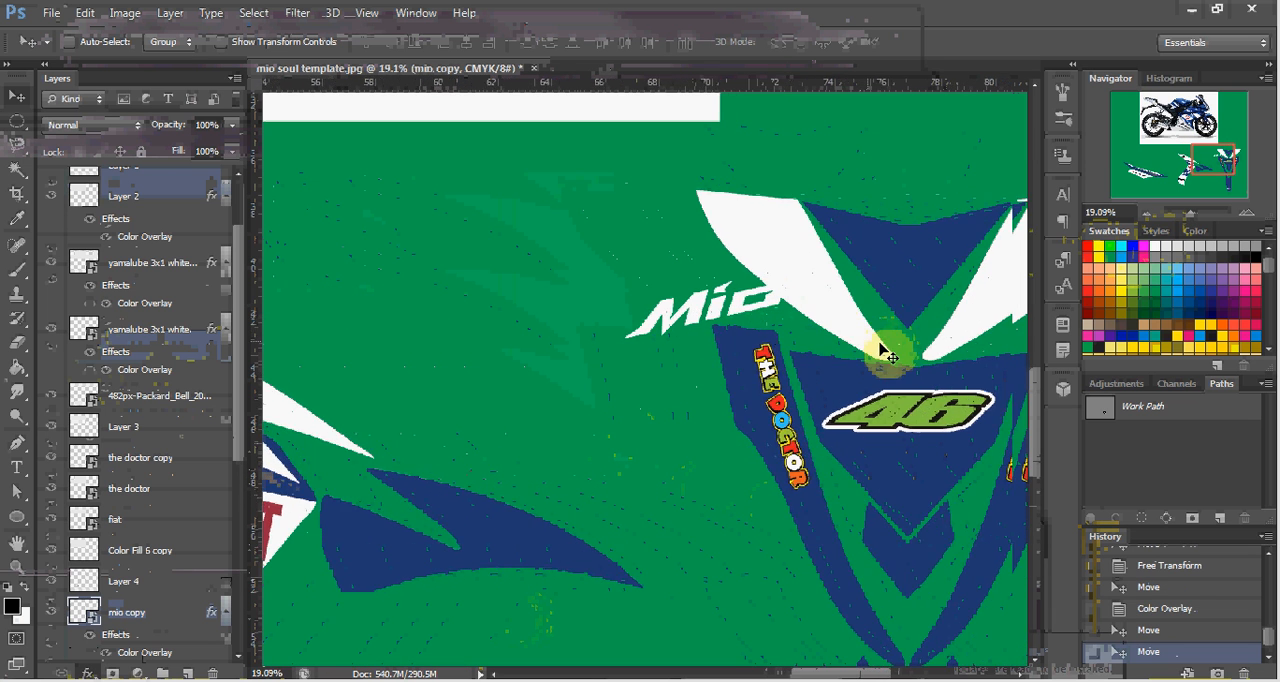
scroll(882, 354, right, 5)
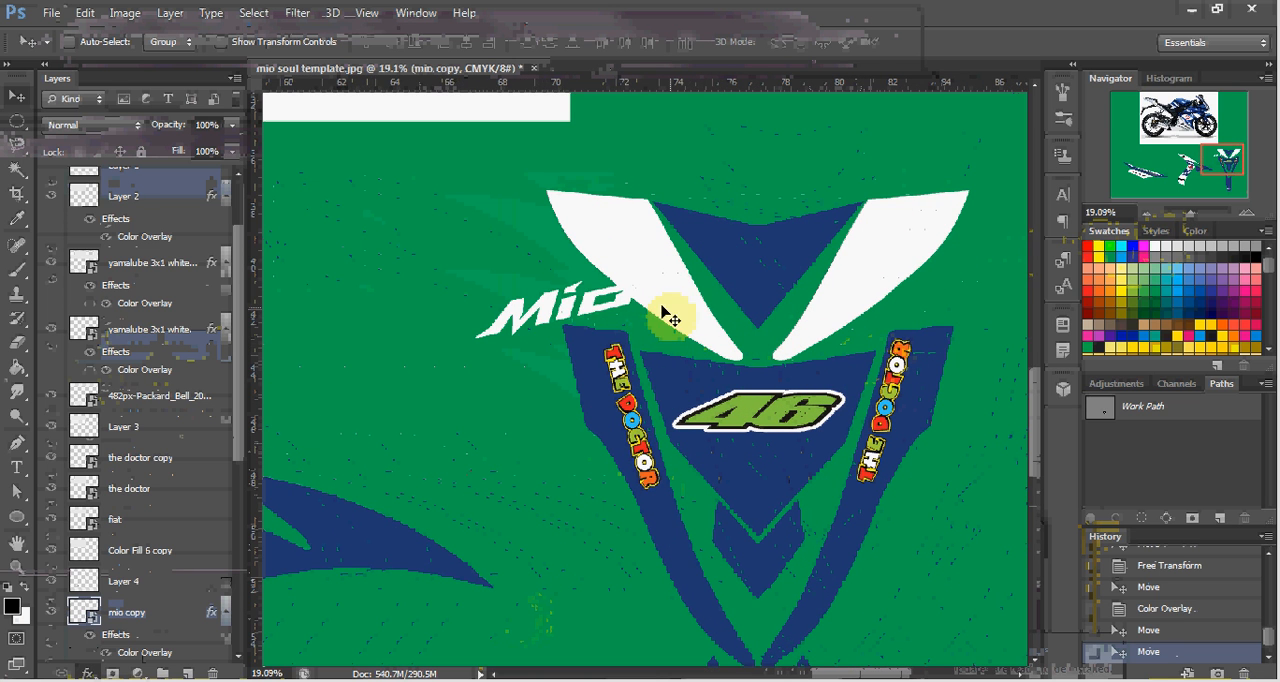
drag(670, 318, 910, 276)
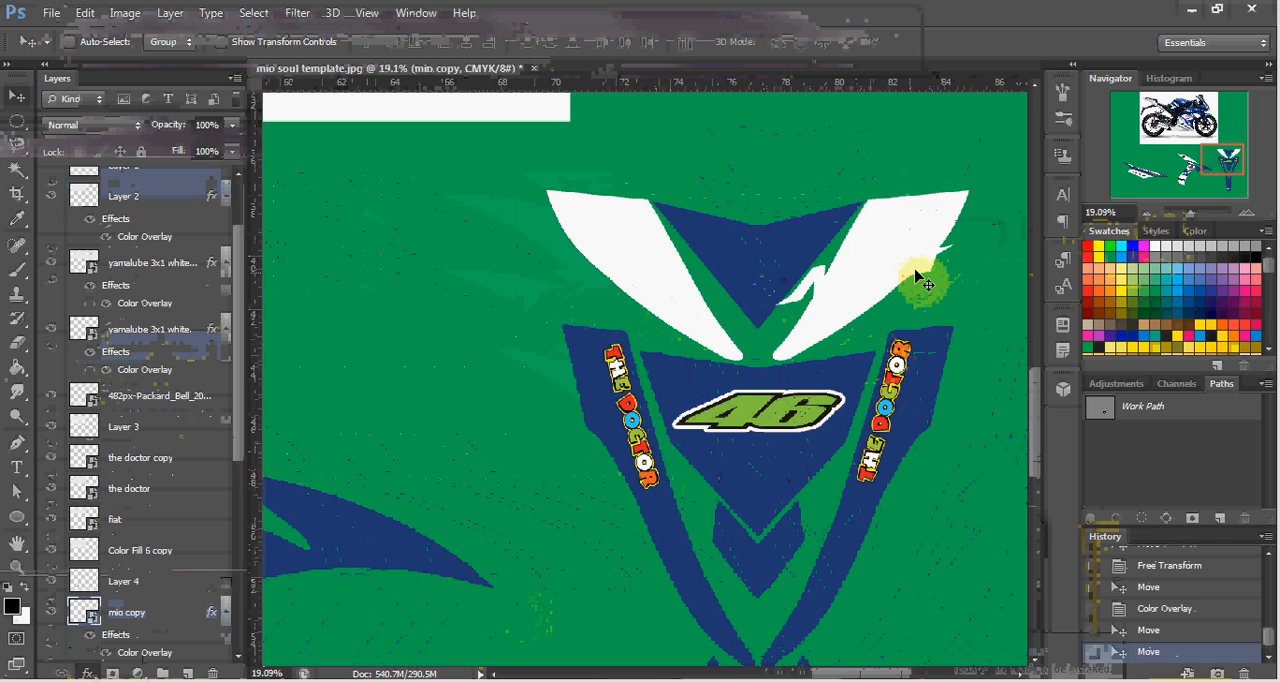
Rotate the Mio copy on the front decal to about -36° so it follows the slope of the white panel.
key(ctrl+t)
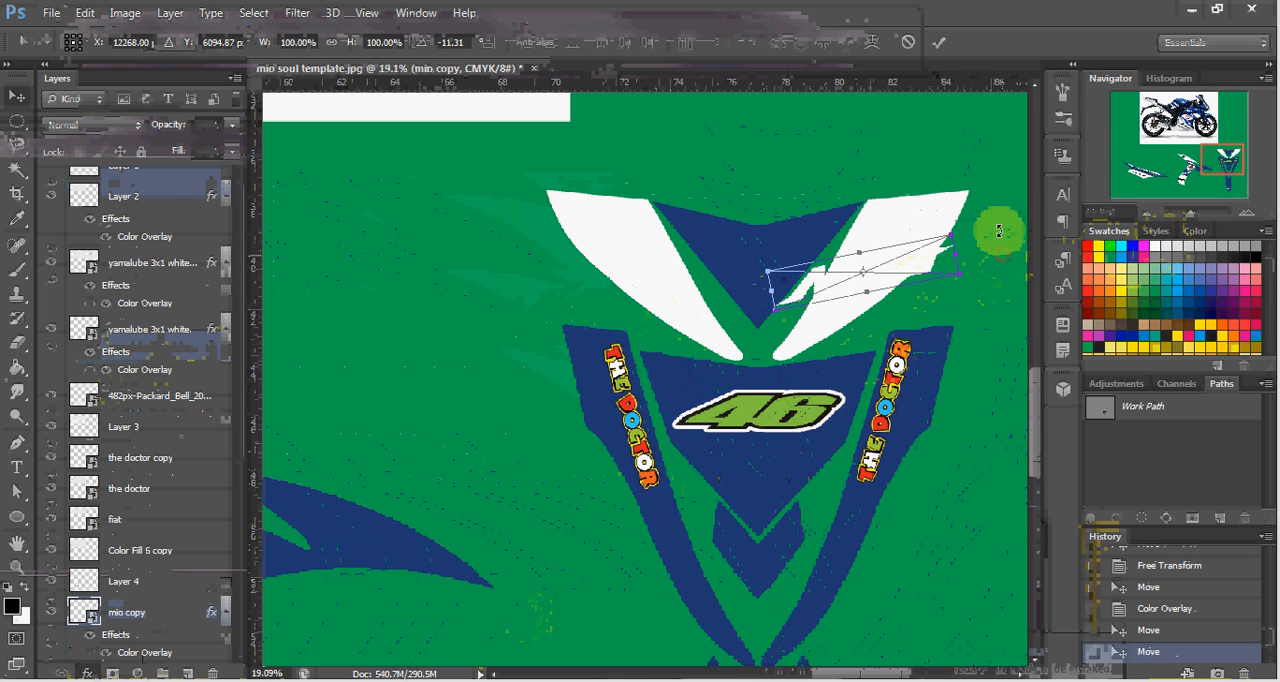
drag(998, 231, 984, 197)
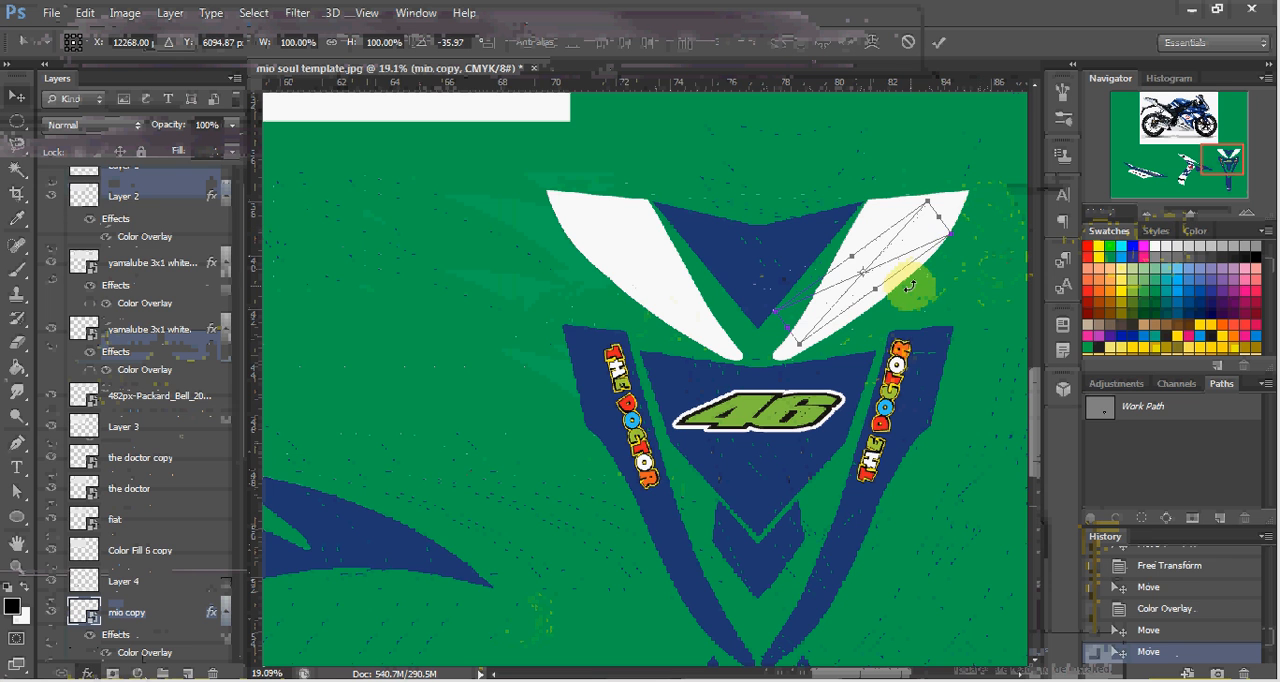
key(Return)
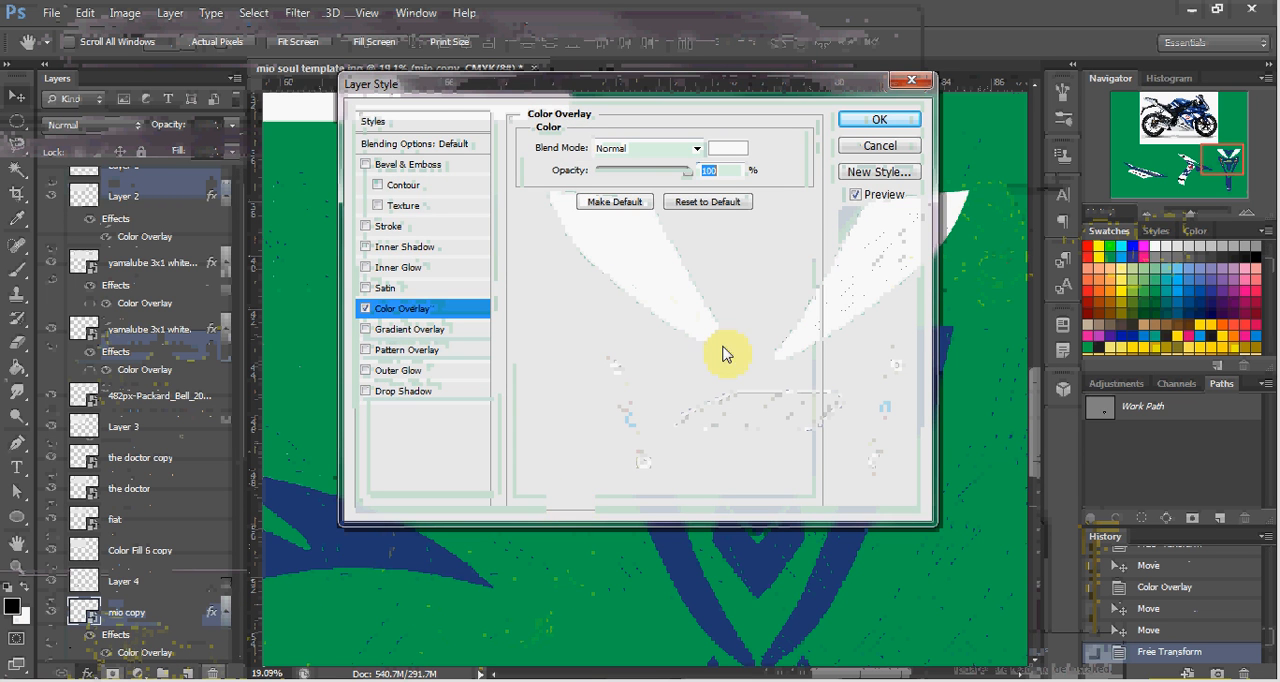
Set the Mio copy's Color Overlay to black 000000.
click(748, 150)
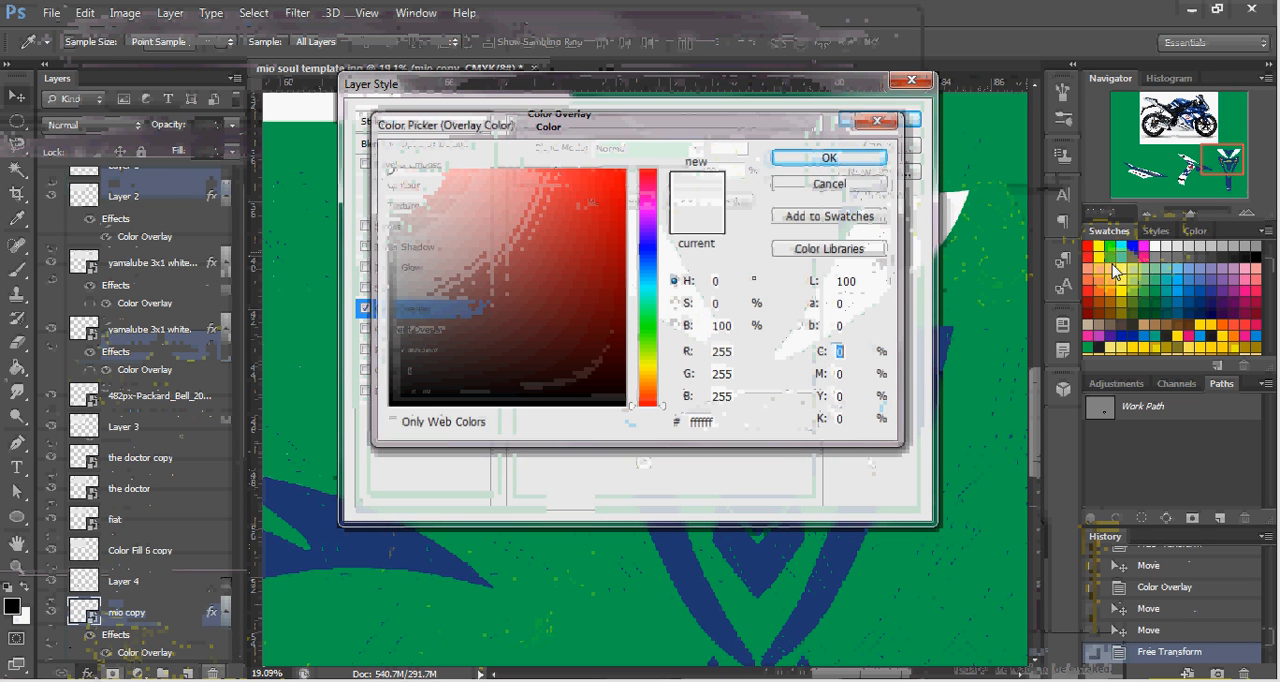
click(1256, 248)
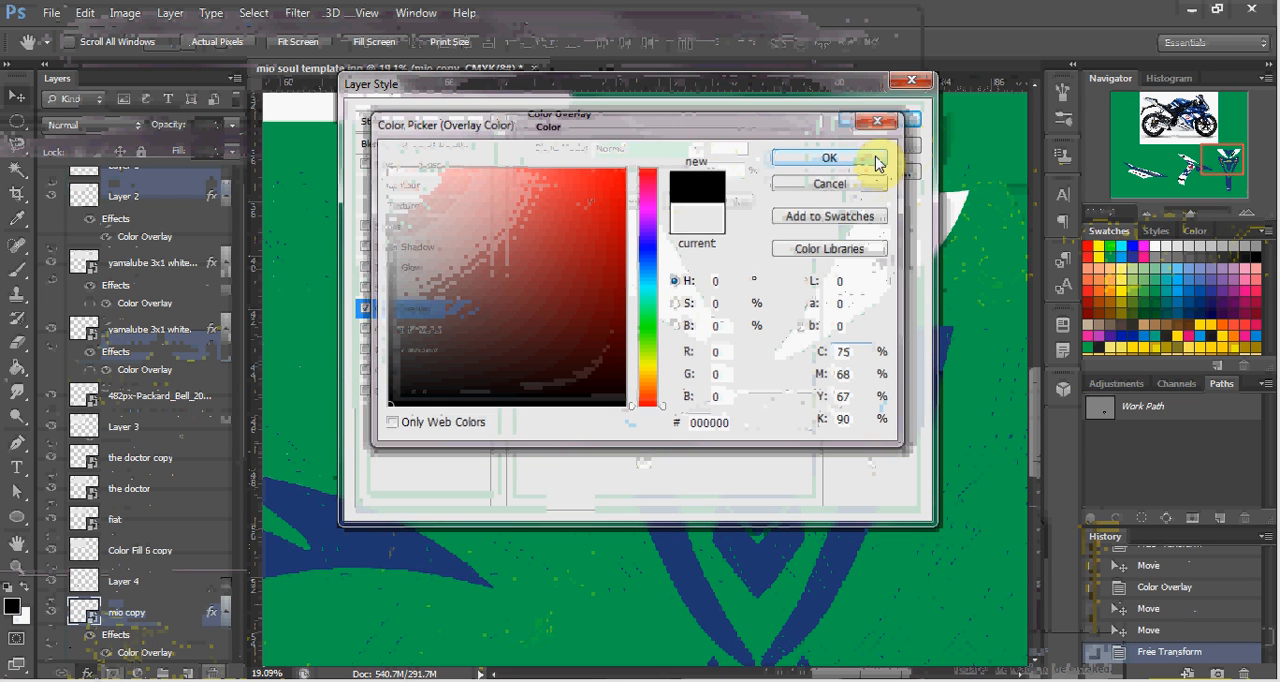
click(872, 160)
click(880, 122)
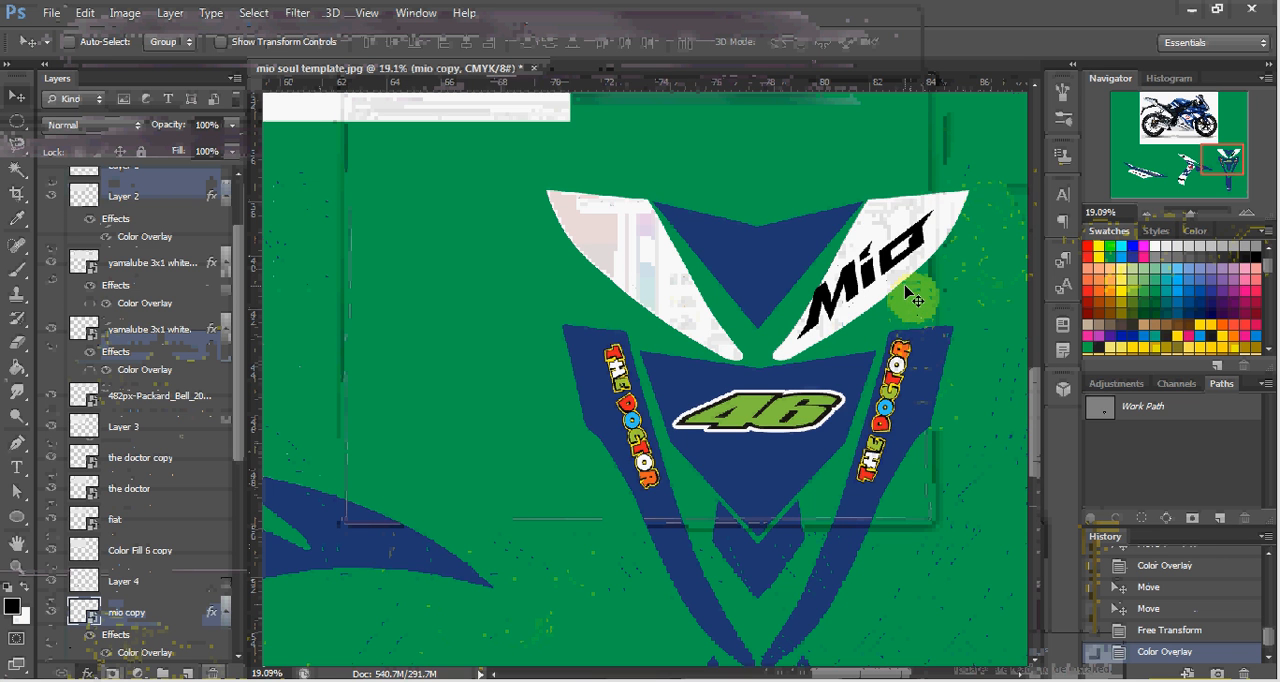
Scale the Mio copy to about 71% and move it toward the outer upper corner of the white panel.
key(ctrl+t)
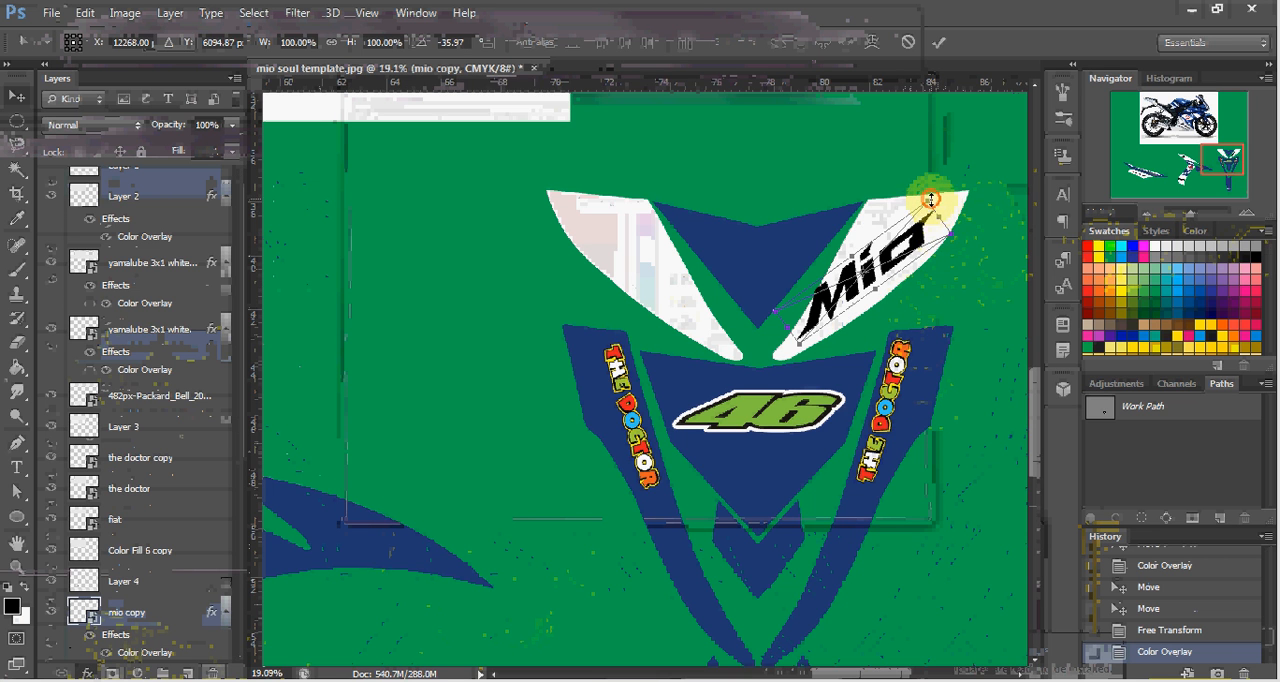
drag(931, 200, 920, 228)
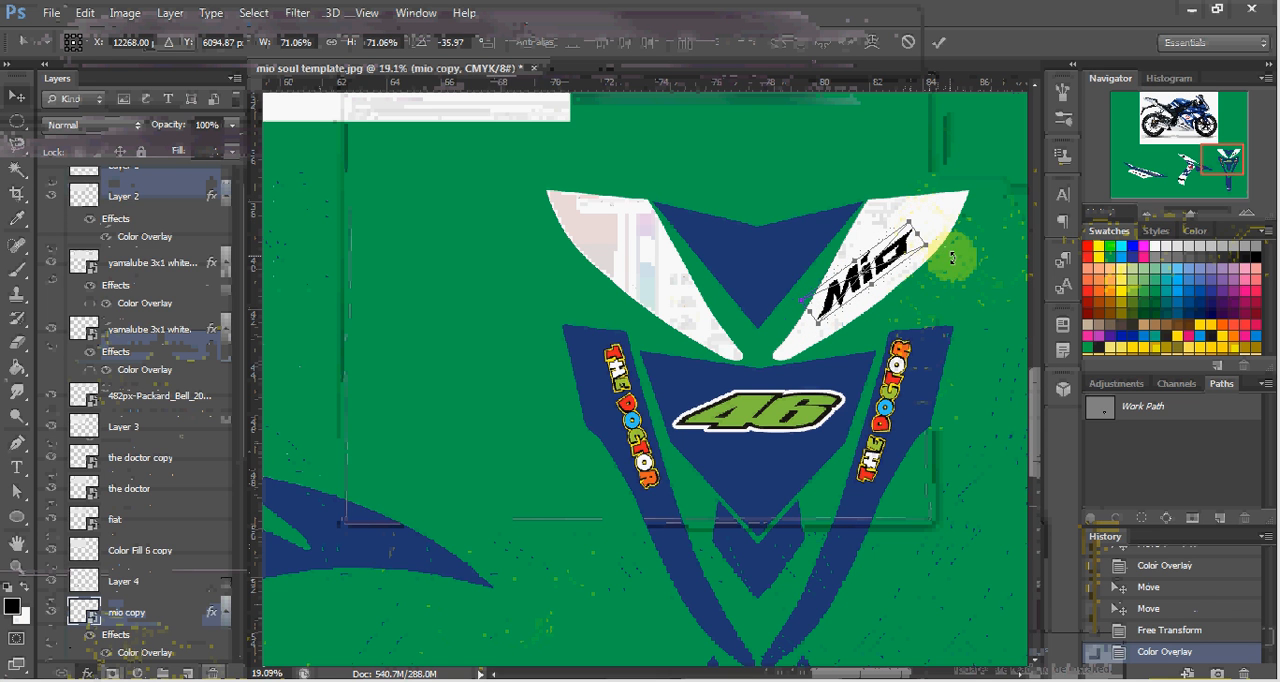
key(Return)
mouse_move(963, 243)
mouse_down()
mouse_move(966, 266)
mouse_move(983, 237)
mouse_up()
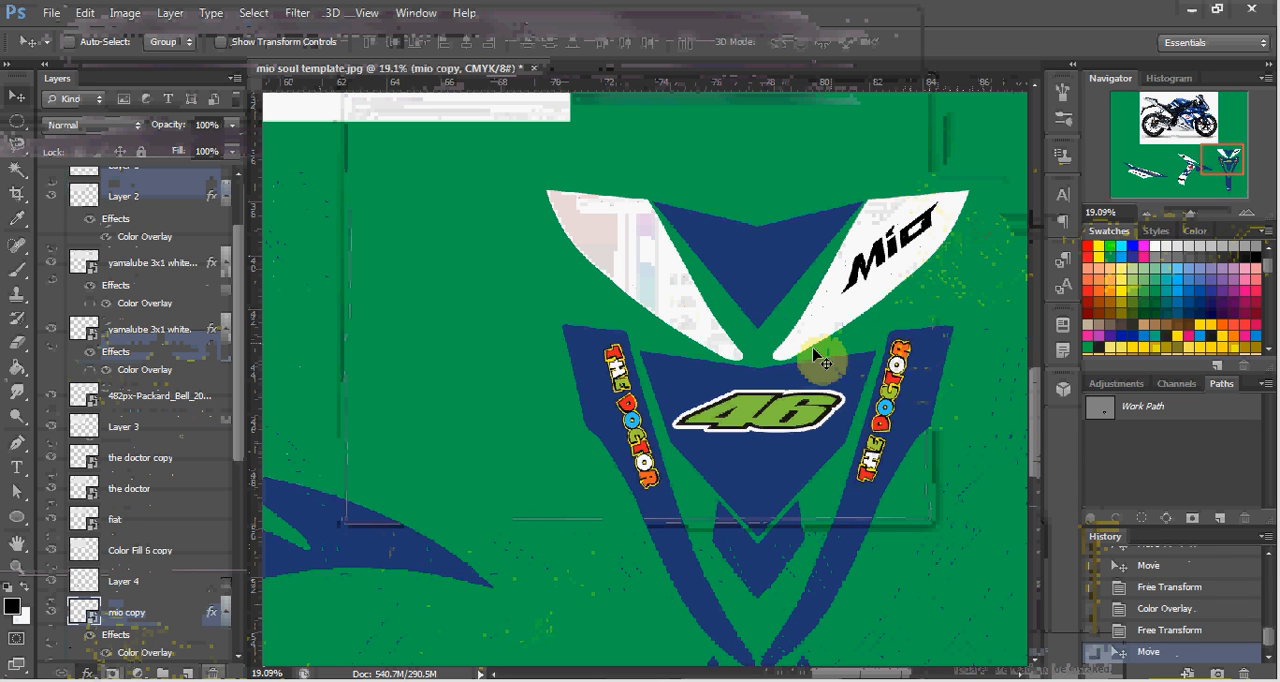
Examine the front and side decals against the Yamaha motorcycle photo to compare the logos and panel colors.
scroll(818, 360, down, 3)
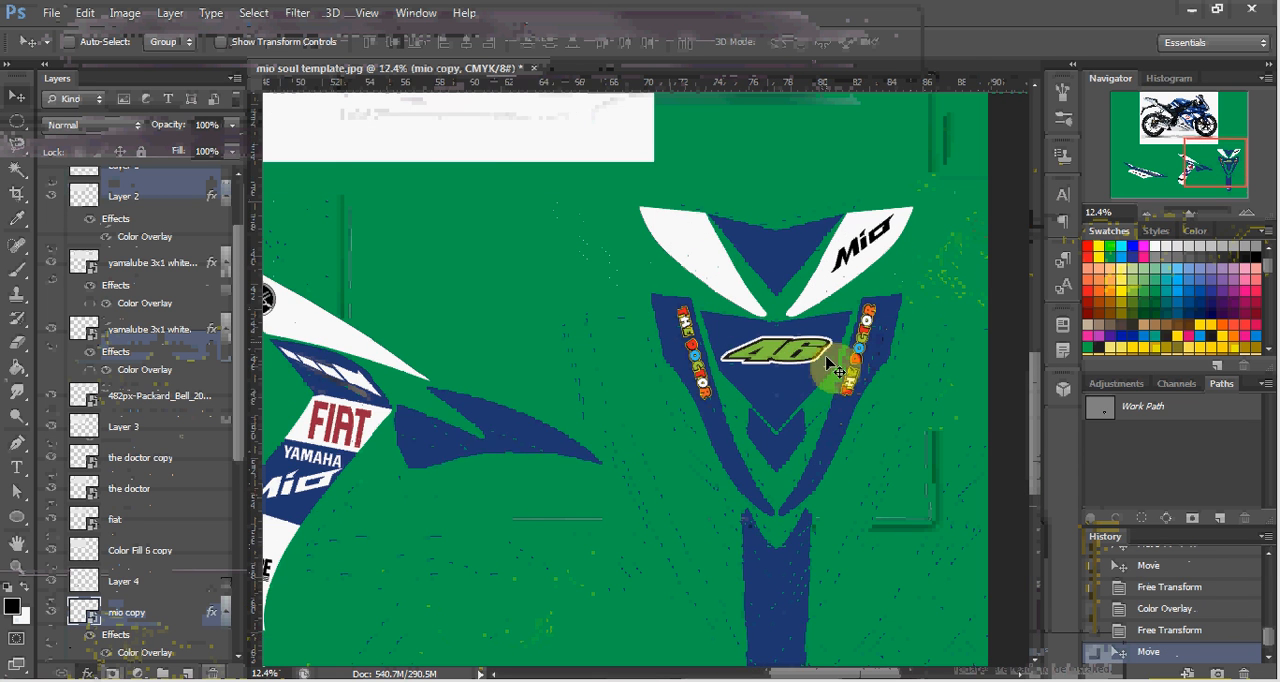
scroll(829, 368, up, 3)
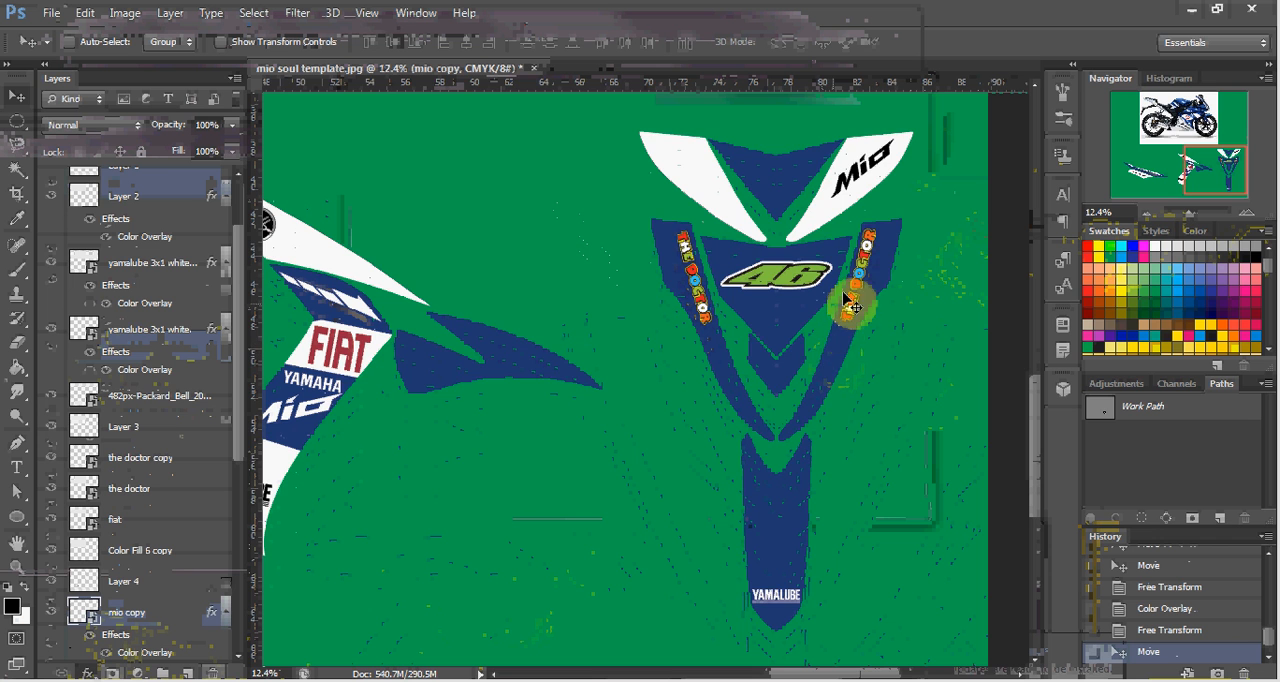
scroll(852, 300, up, 2)
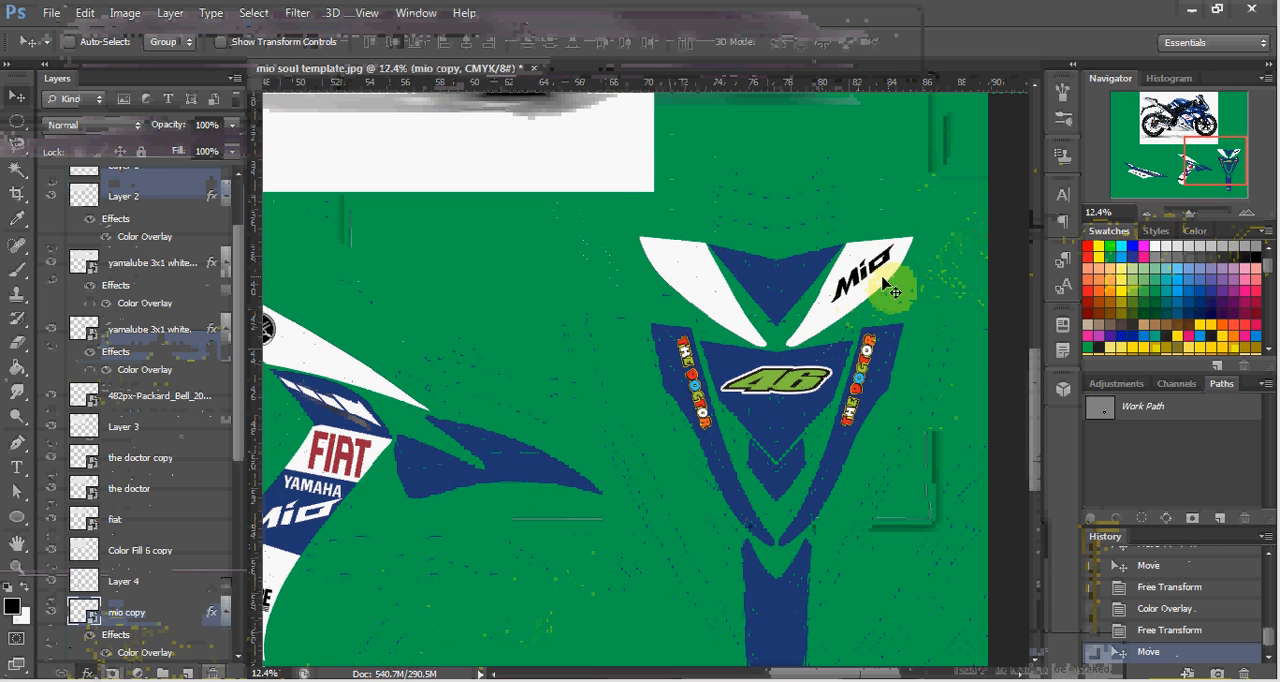
scroll(820, 395, down, 9)
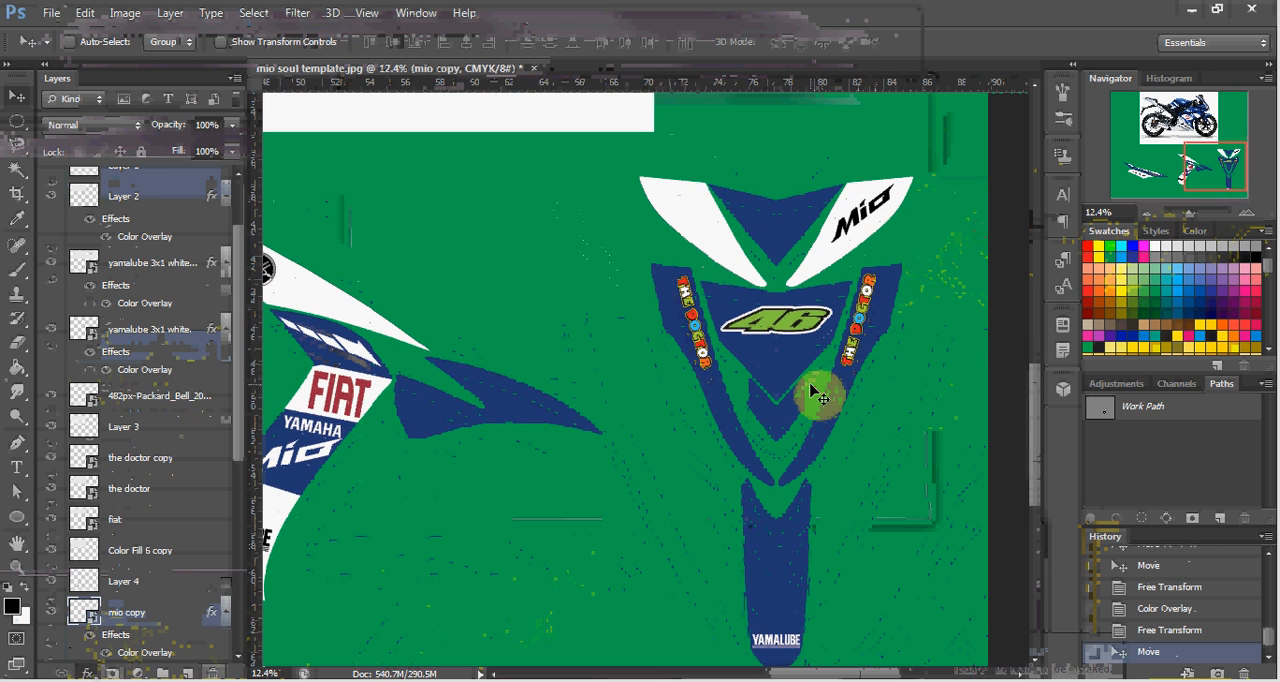
scroll(812, 392, down, 3)
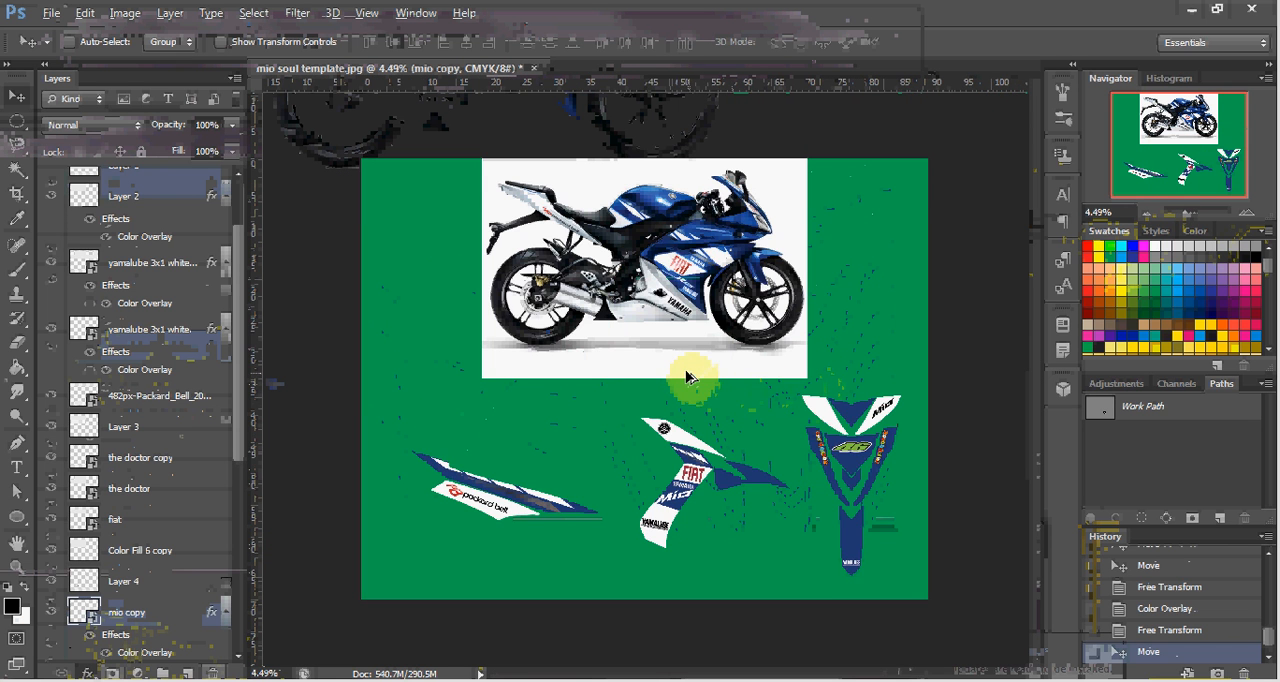
scroll(913, 465, down, 1)
scroll(925, 485, up, 3)
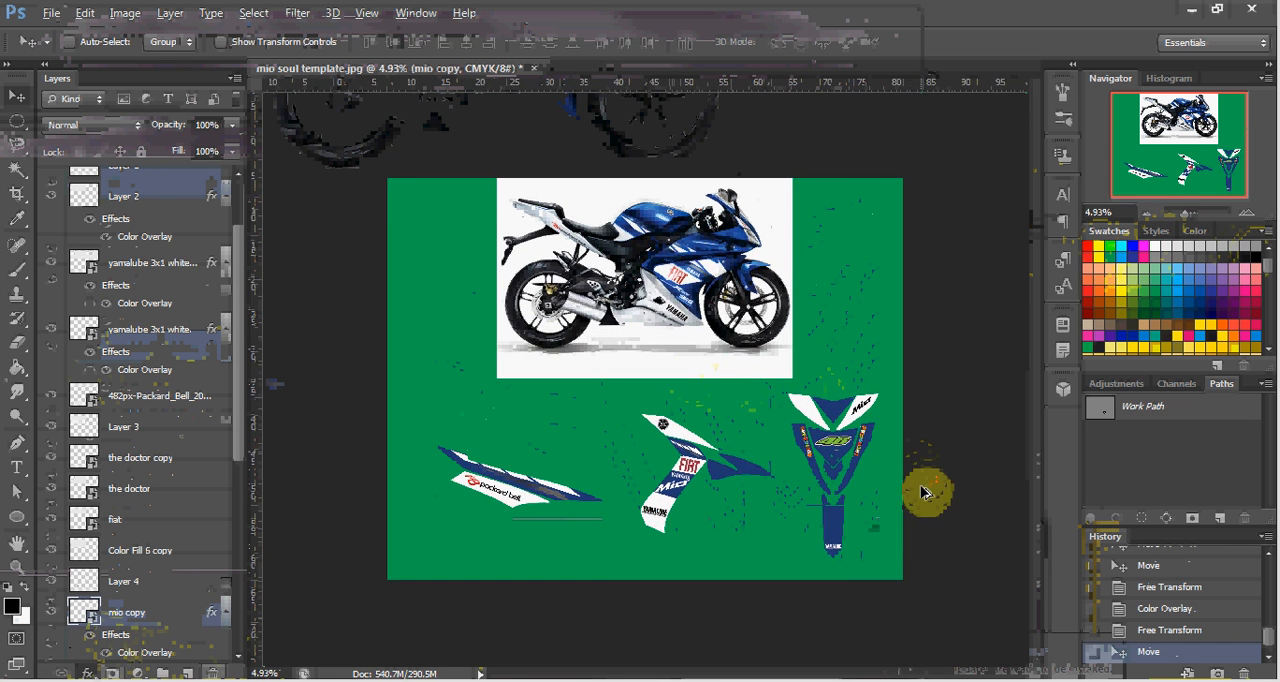
scroll(752, 287, up, 1)
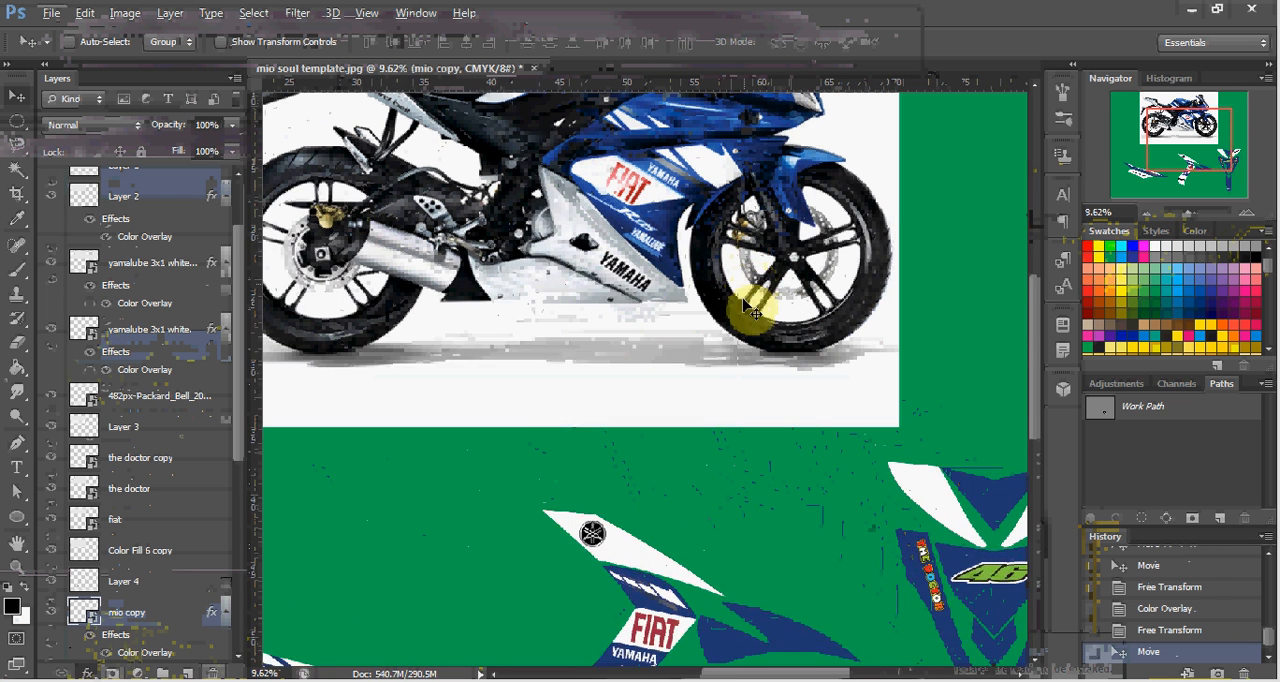
scroll(760, 318, up, 2)
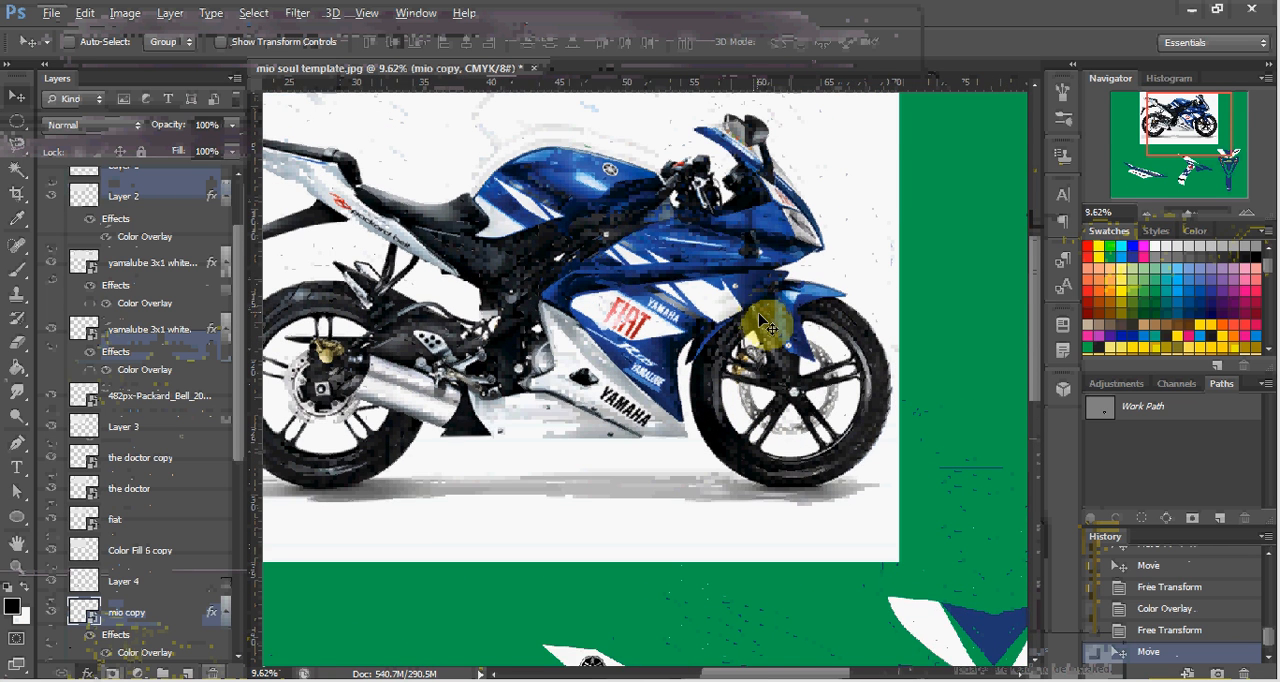
scroll(762, 322, up, 2)
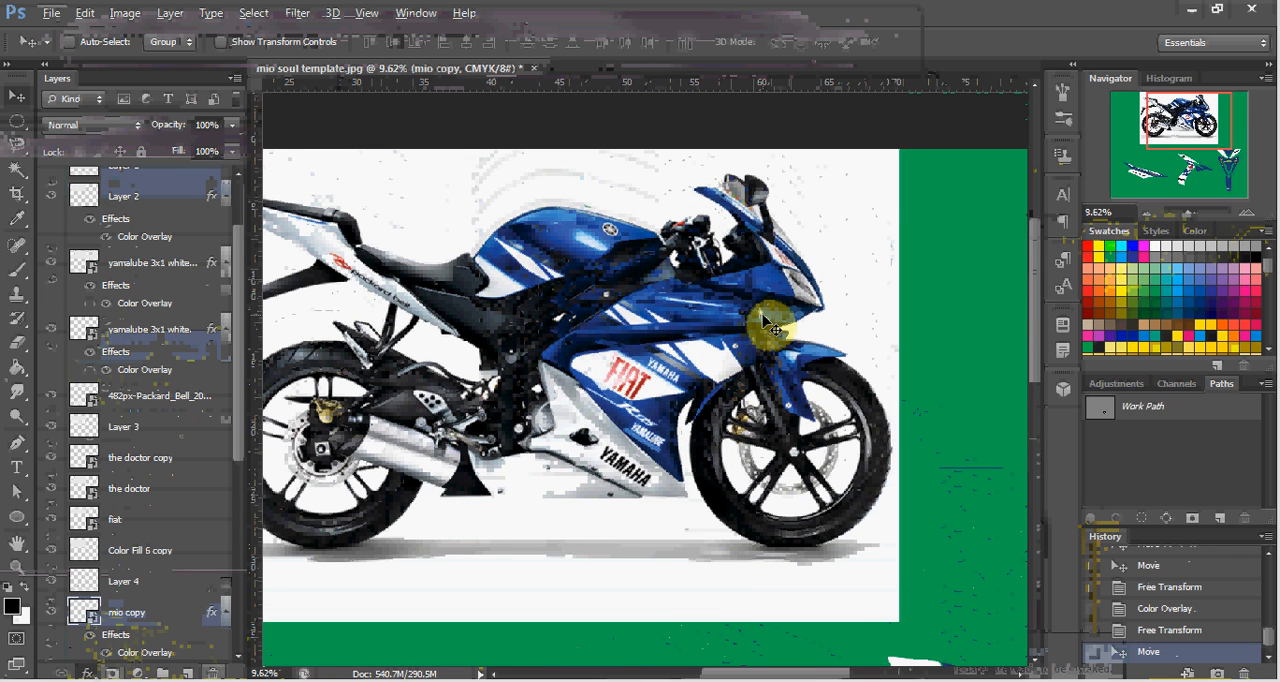
scroll(766, 322, down, 4)
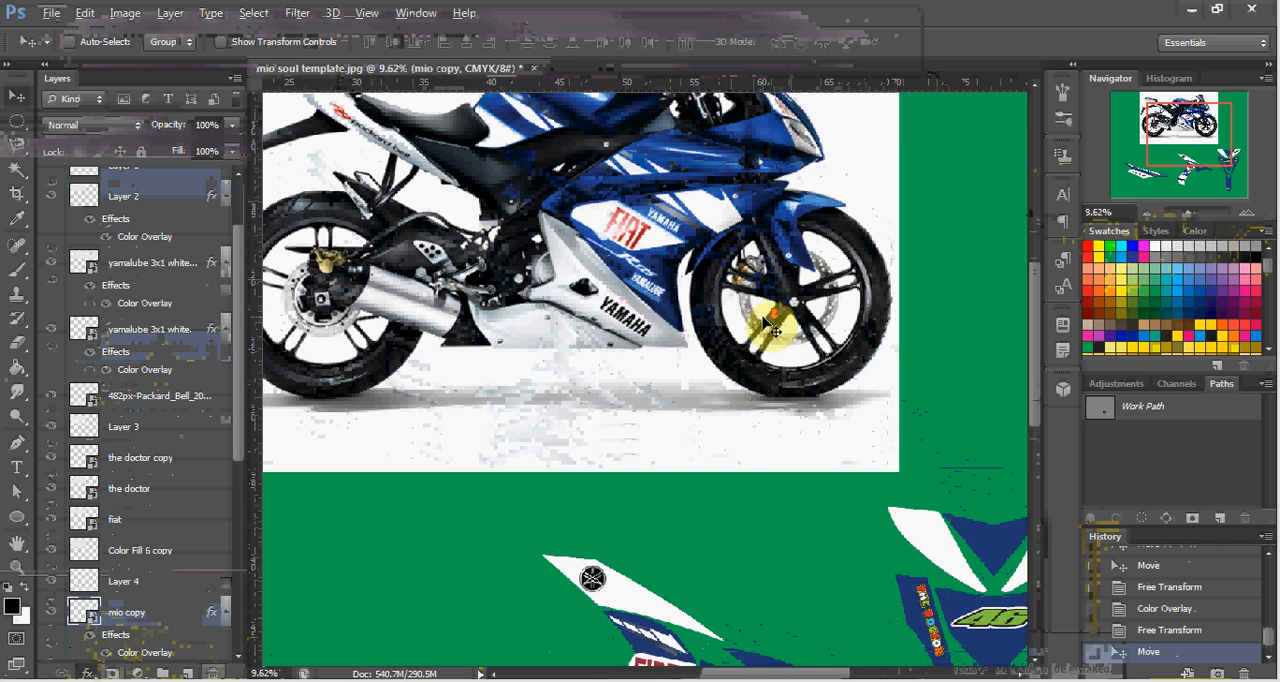
scroll(766, 322, down, 3)
scroll(806, 334, down, 2)
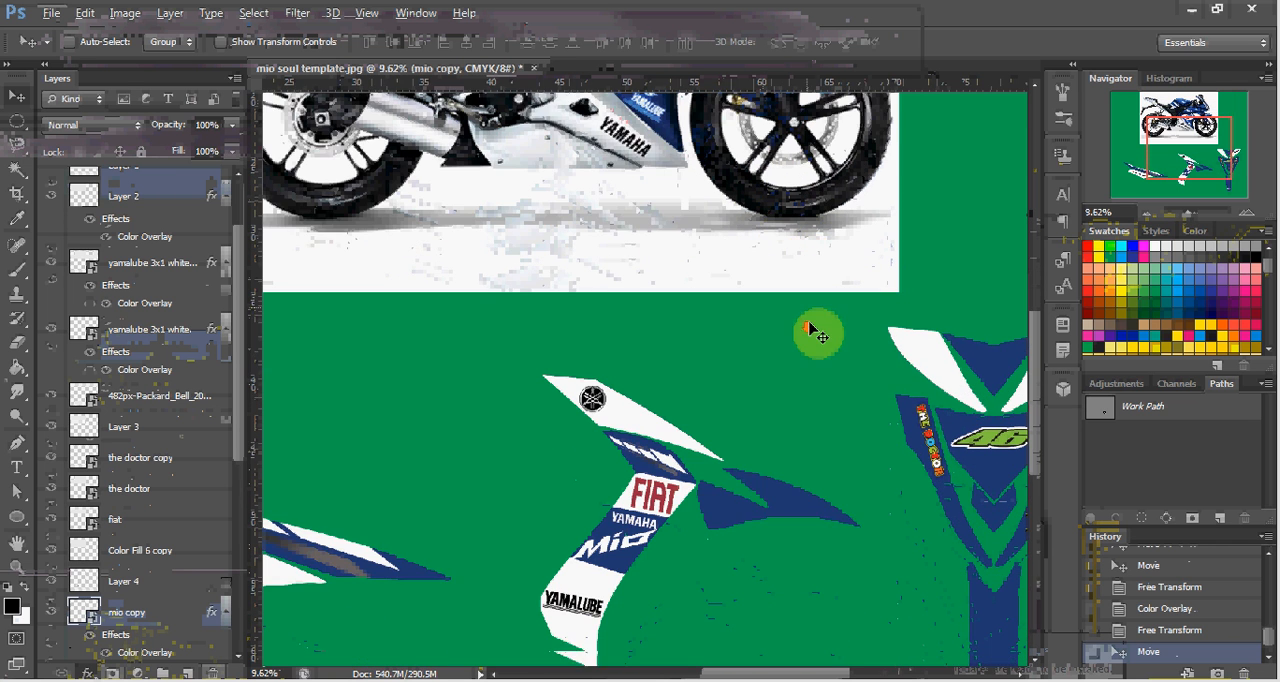
scroll(830, 378, down, 3)
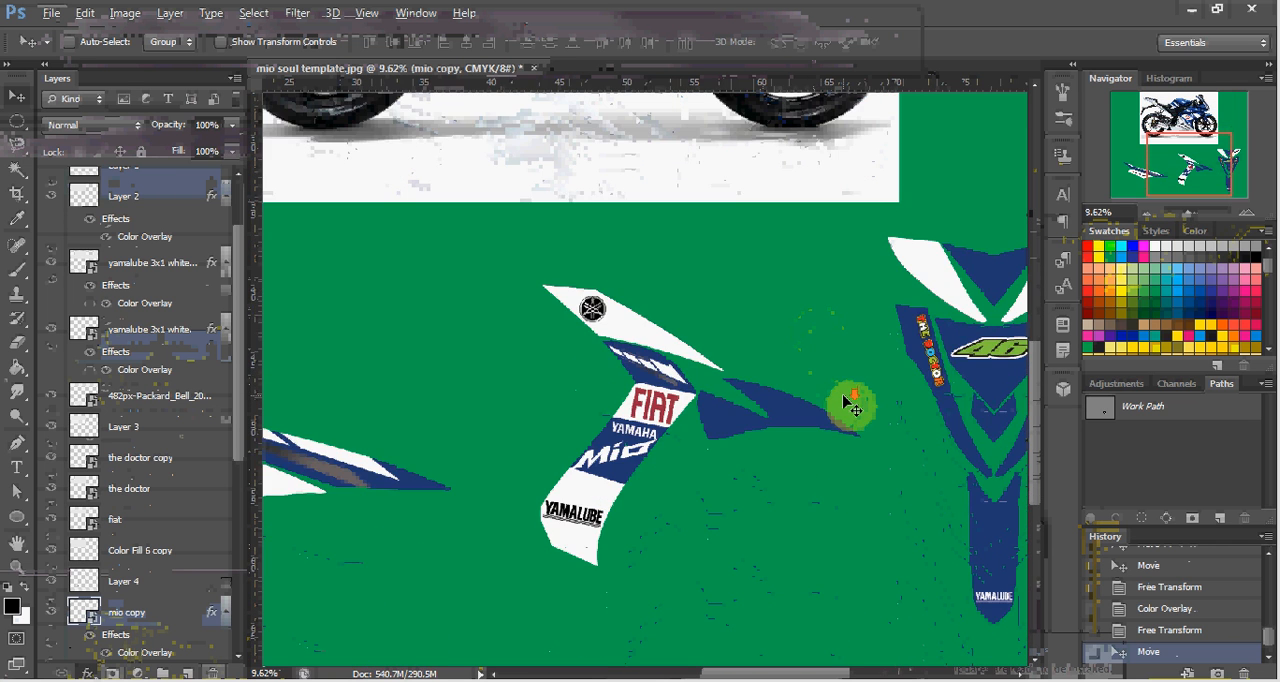
scroll(846, 402, right, 3)
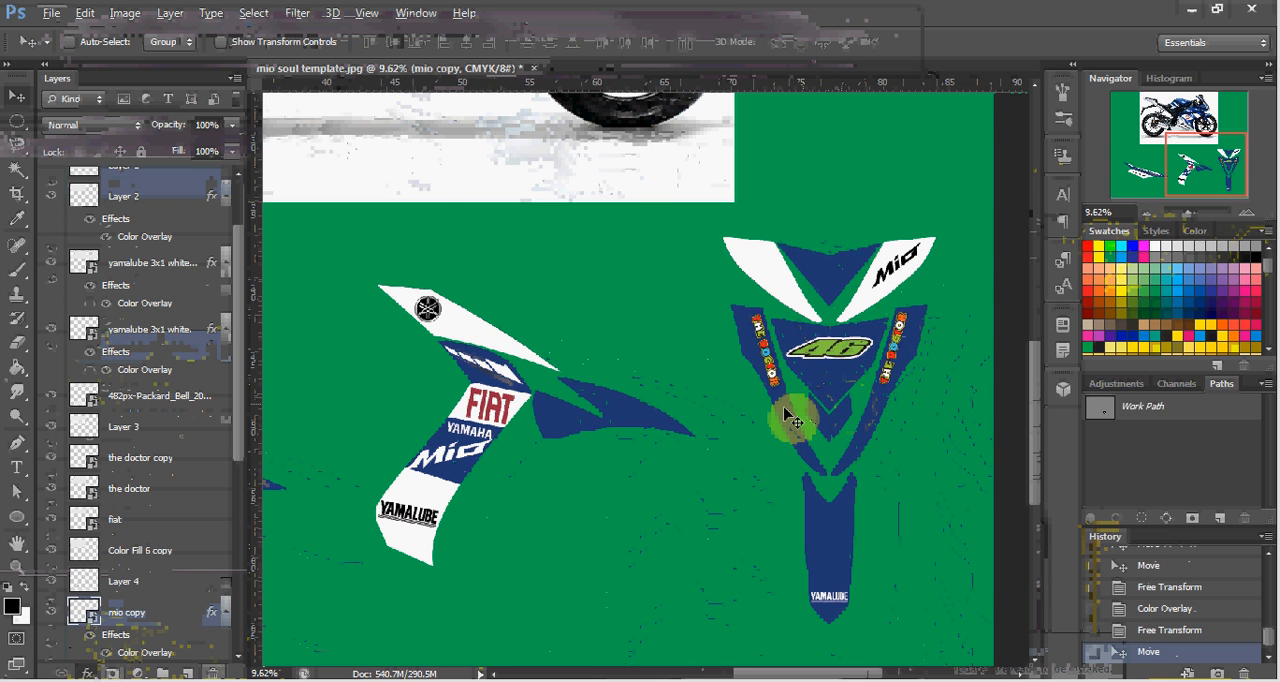
Duplicate the round Yamaha emblem from the side decal and center the copy below the 46 on the front decal.
scroll(790, 420, left, 1)
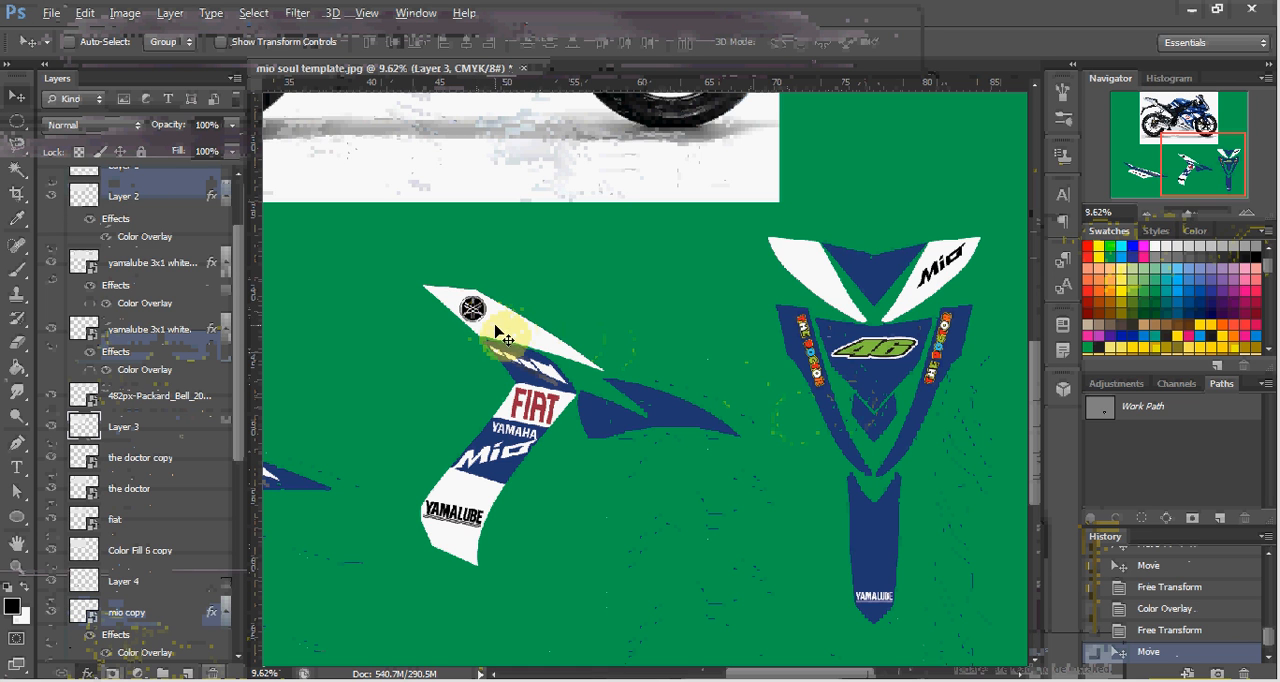
drag(478, 320, 827, 389)
drag(832, 382, 878, 382)
scroll(872, 390, up, 6)
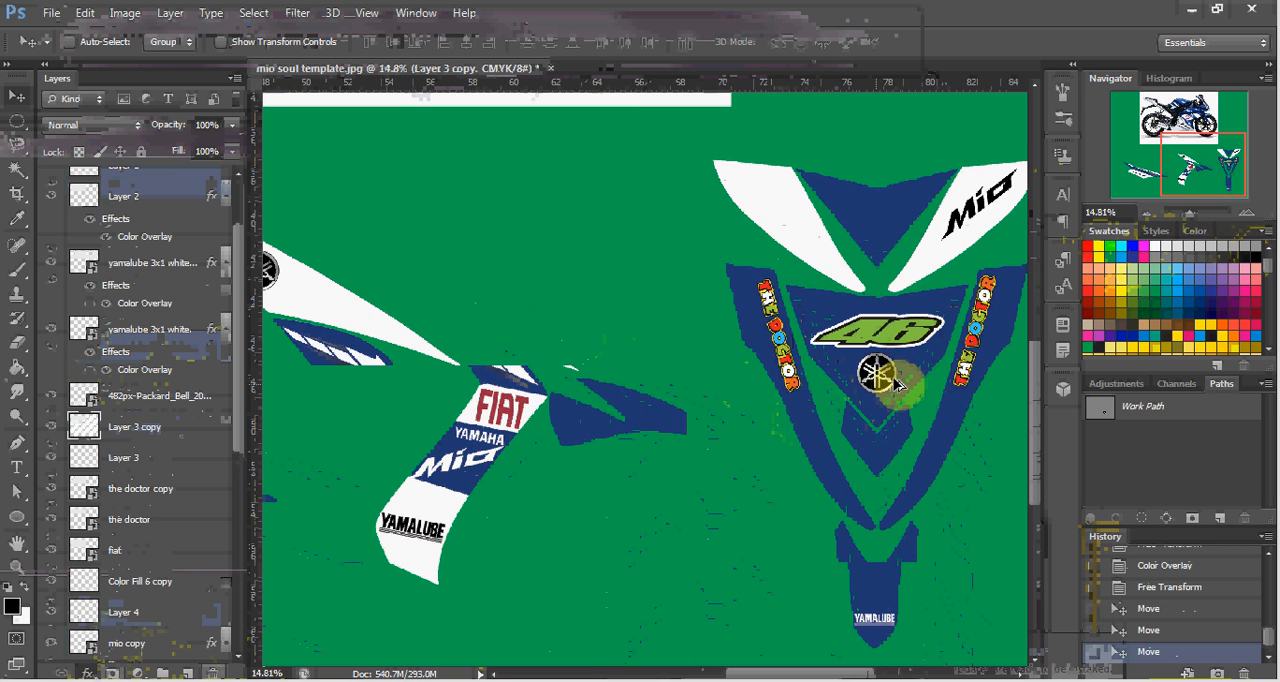
scroll(903, 383, up, 2)
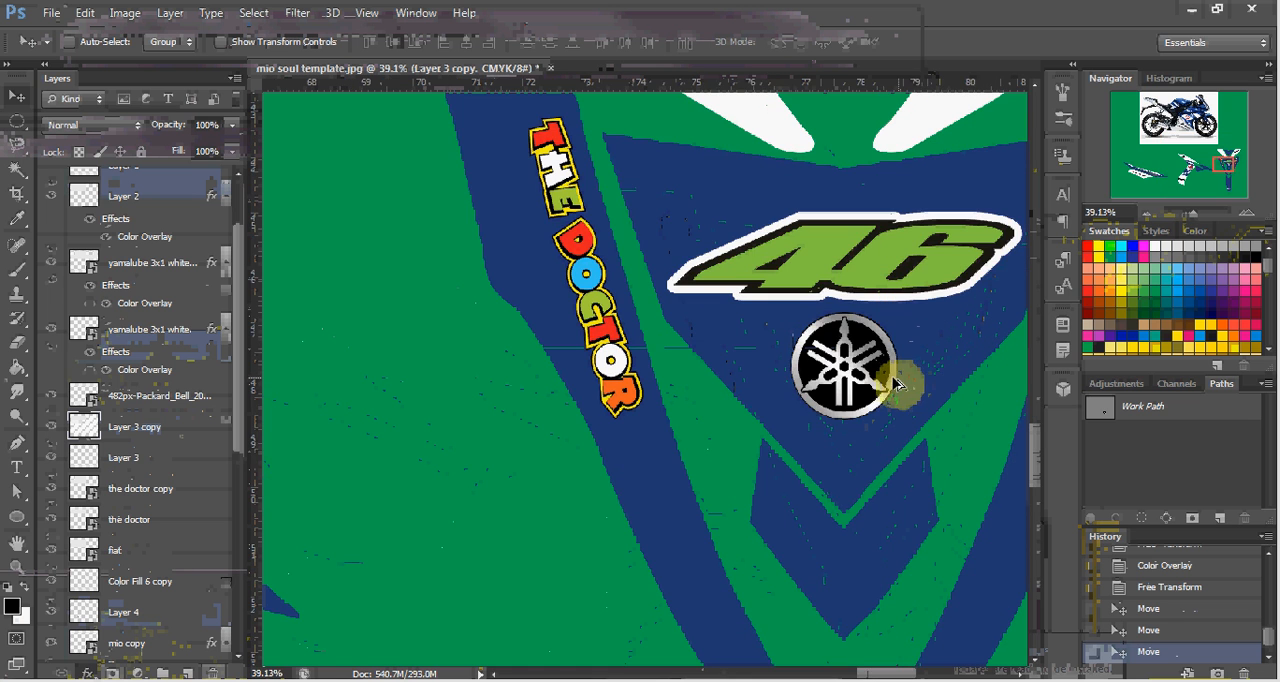
drag(880, 385, 874, 400)
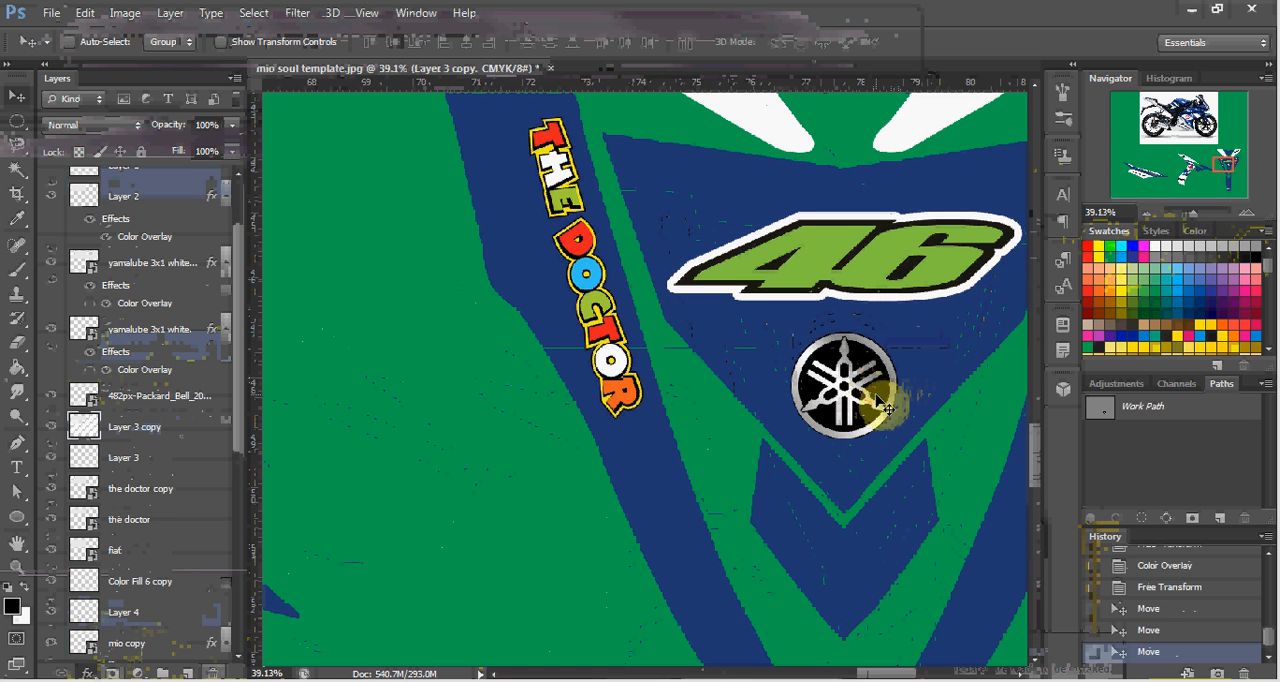
Send the motorcycle photo, Layer 1, to the back of the layer stack.
scroll(884, 402, down, 5)
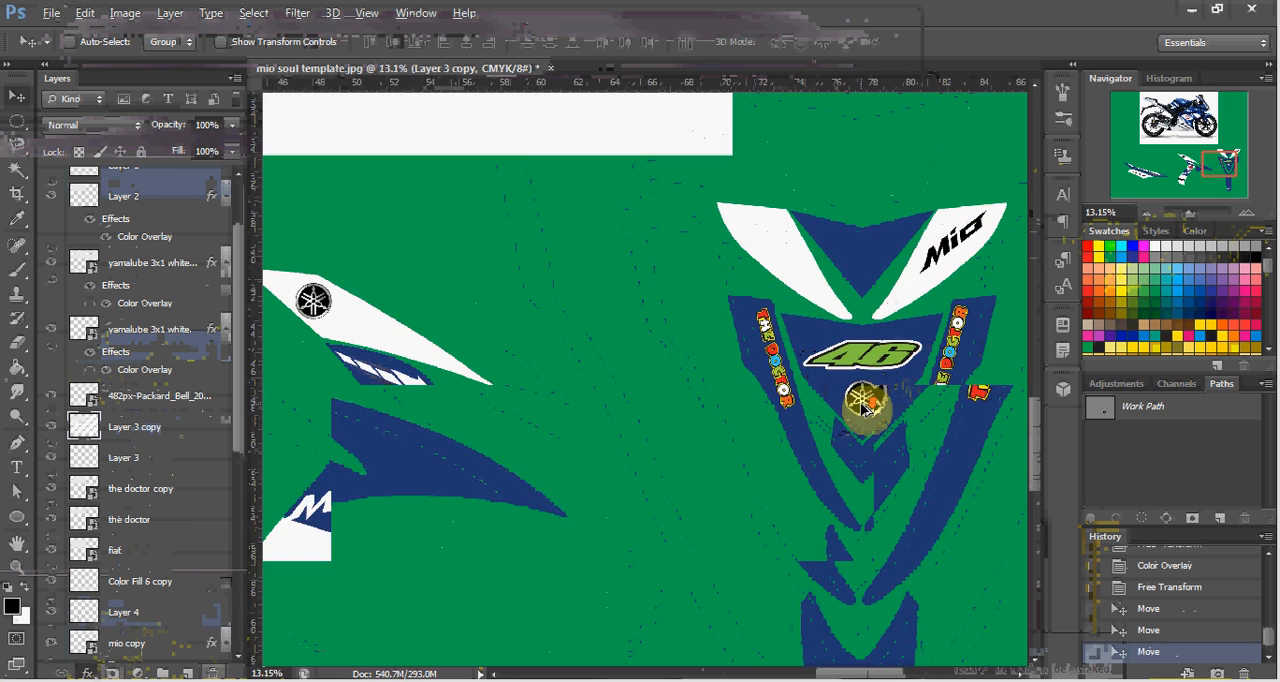
scroll(862, 404, down, 4)
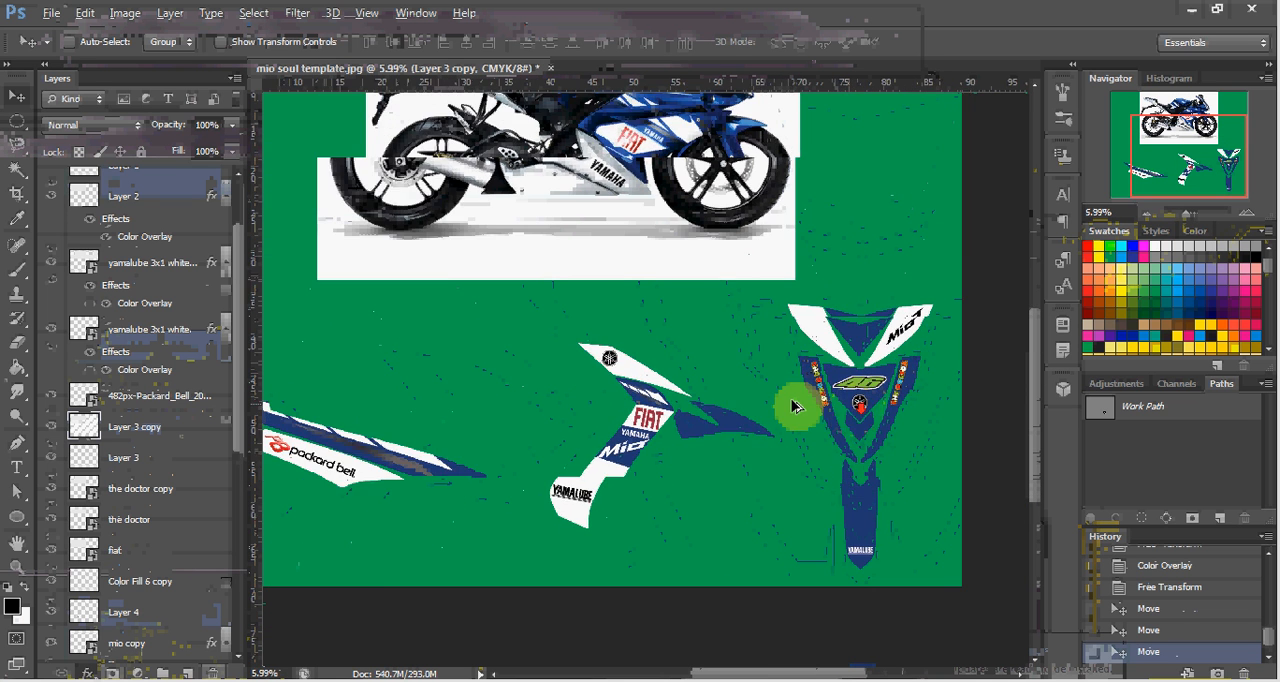
scroll(792, 405, down, 2)
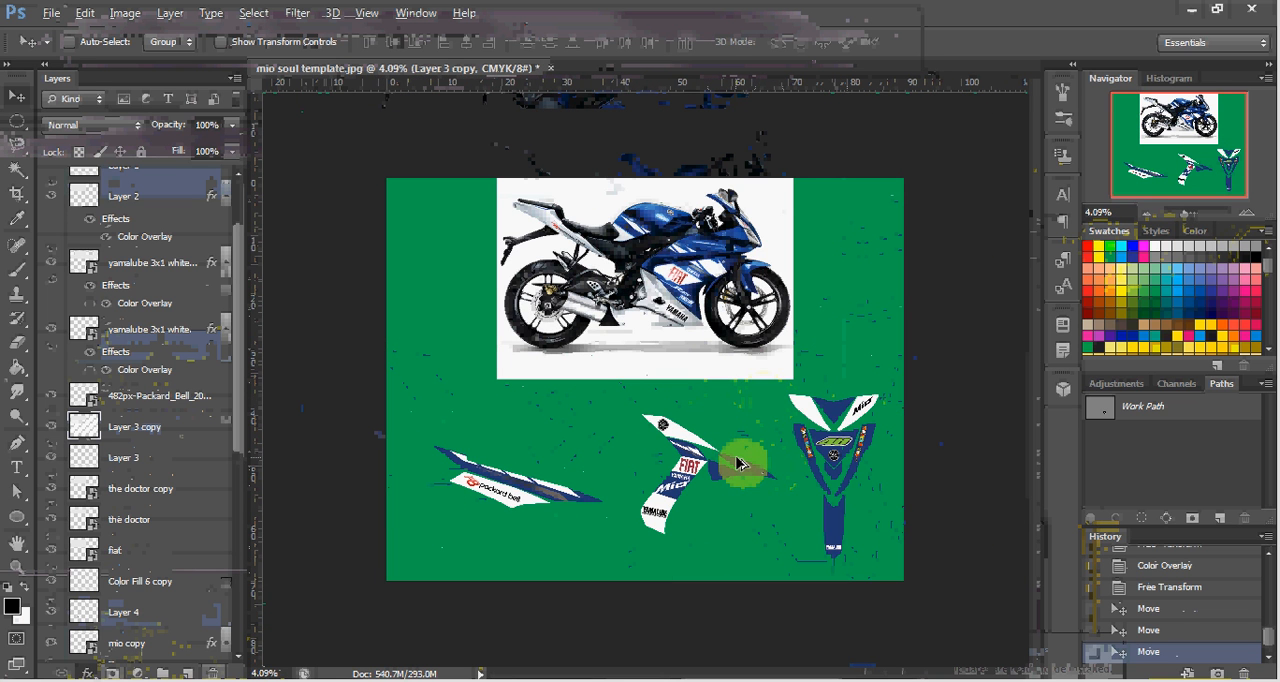
scroll(737, 463, up, 1)
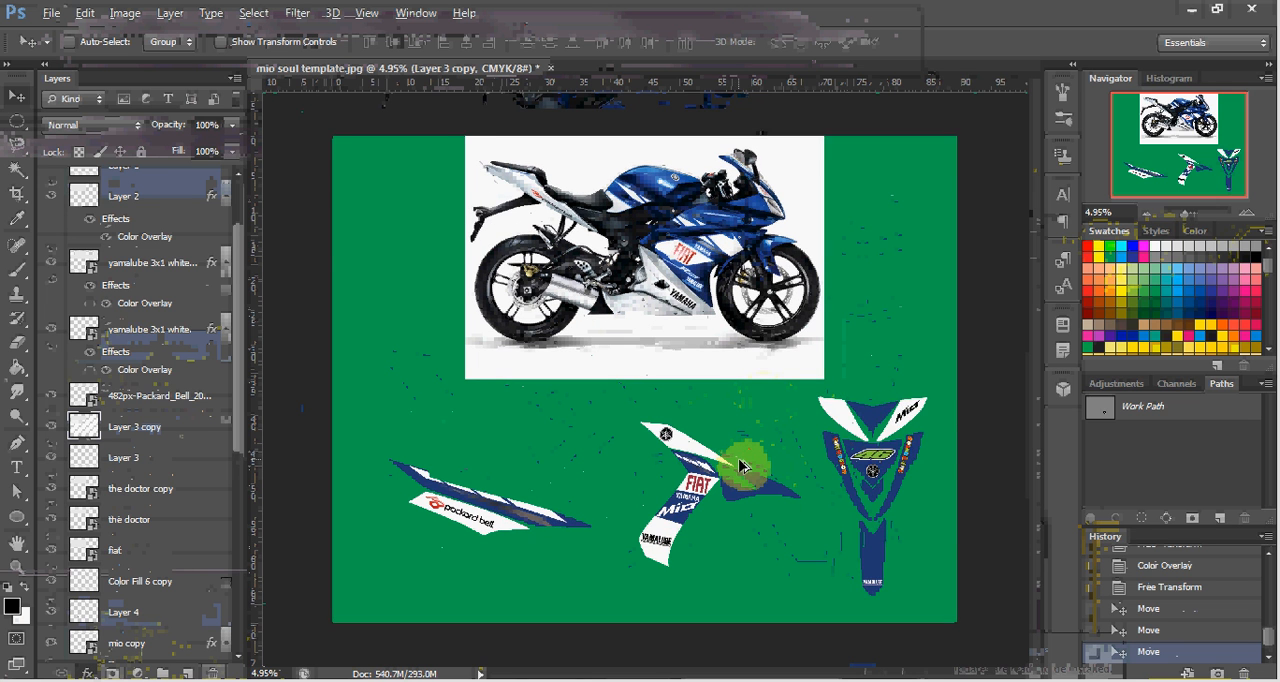
scroll(740, 465, up, 1)
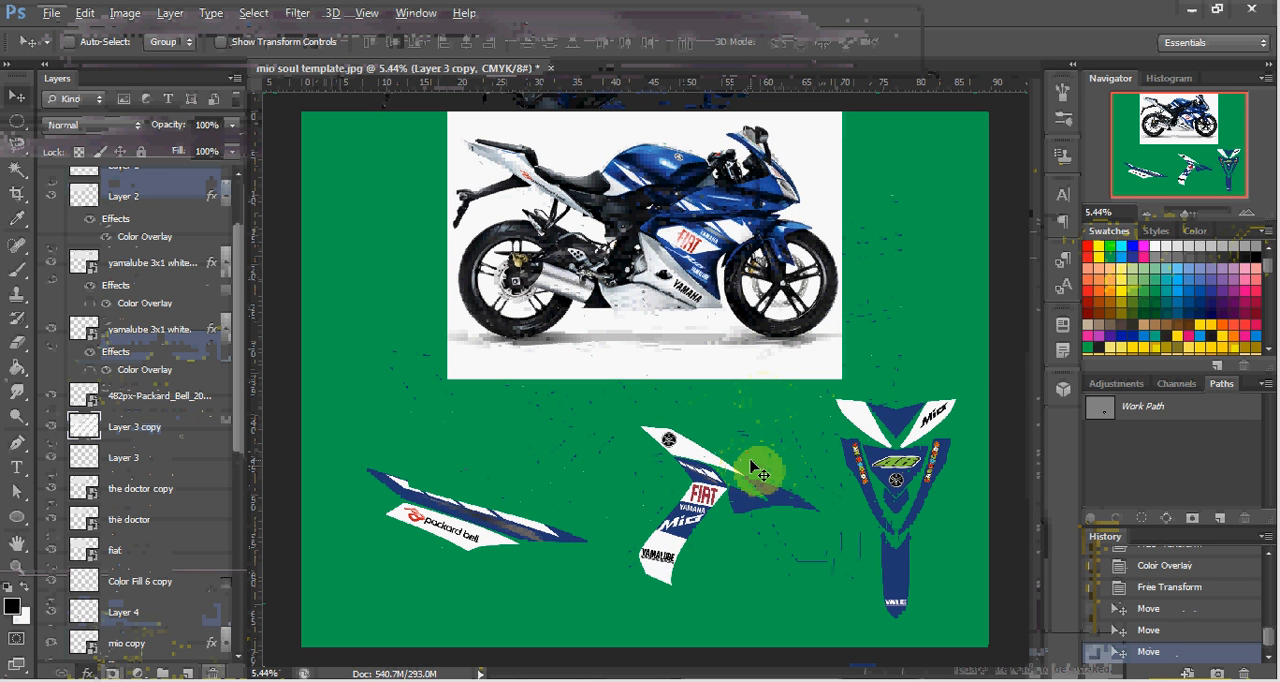
ctrl+click(598, 264)
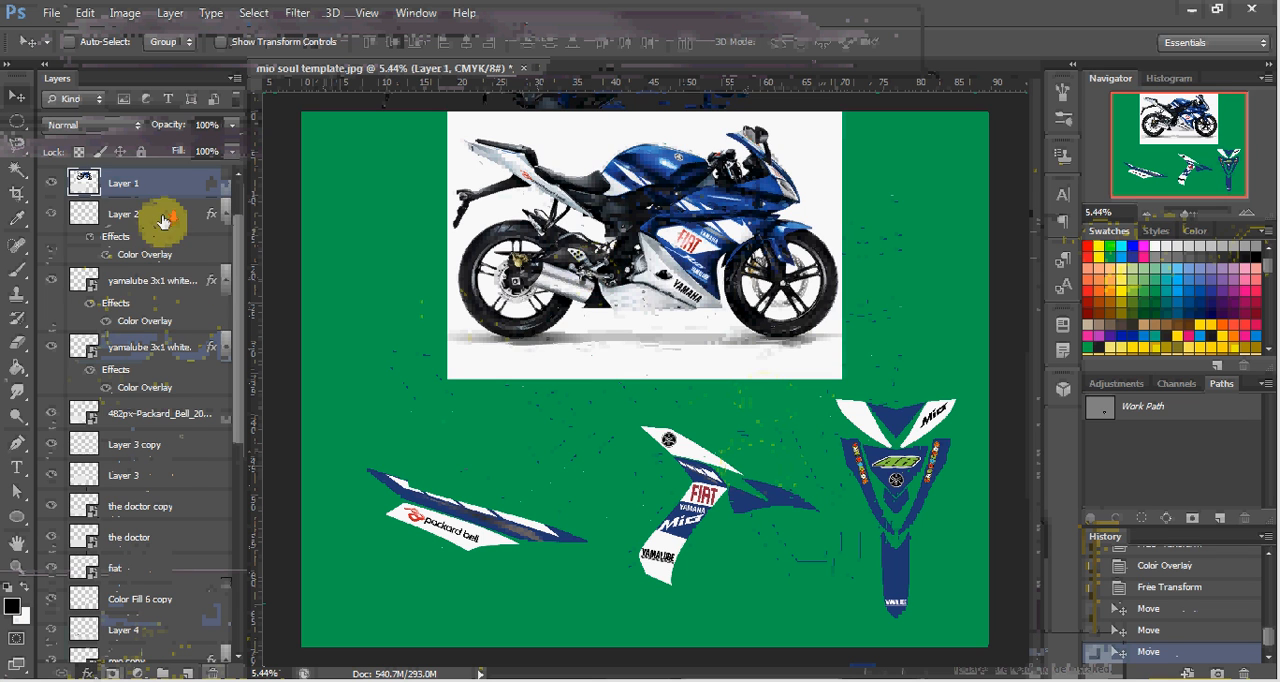
key(ctrl+[)
key(ctrl+shift+[)
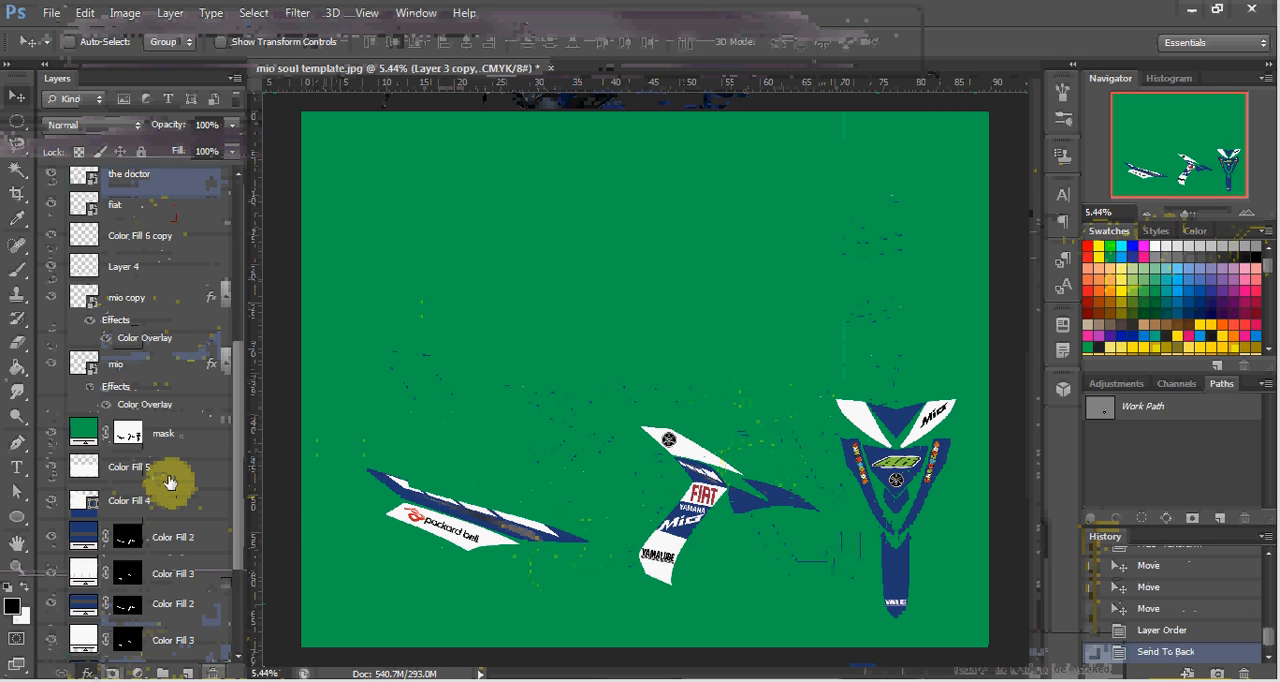
Examine the layers beneath the green mask, toggling Color Fill 5's visibility to identify which decal parts the color fills cover.
scroll(170, 484, down, 2)
scroll(170, 482, down, 1)
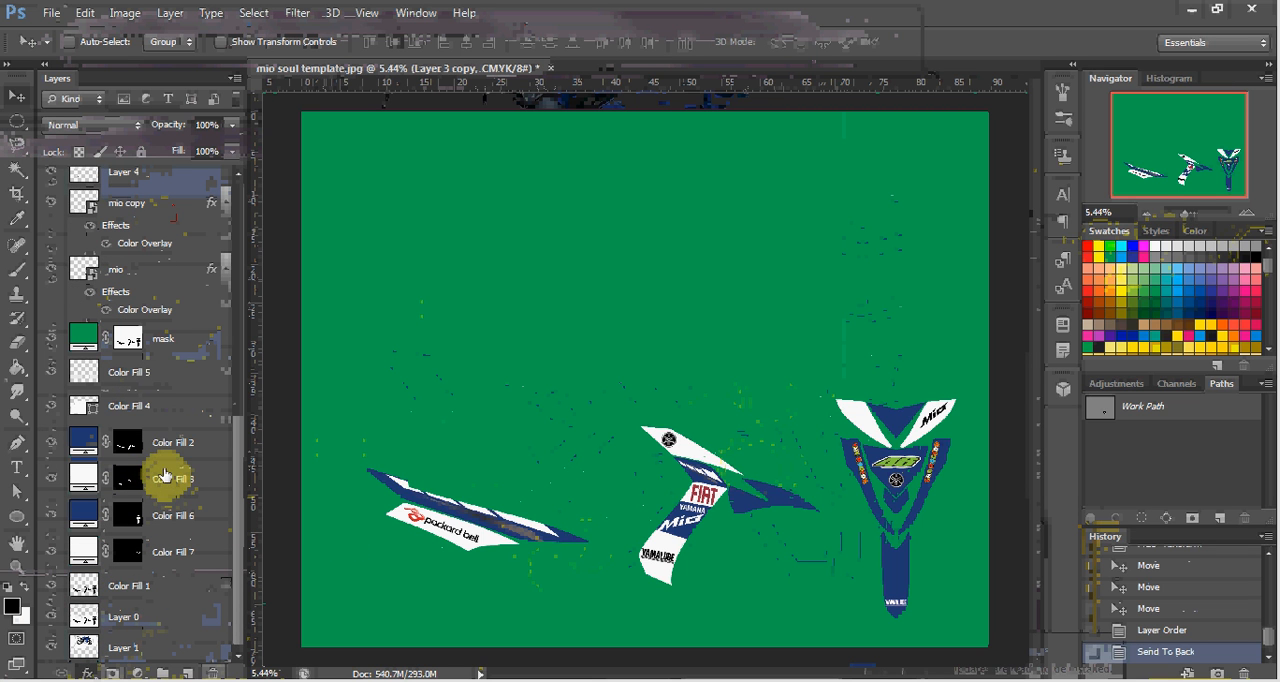
click(162, 374)
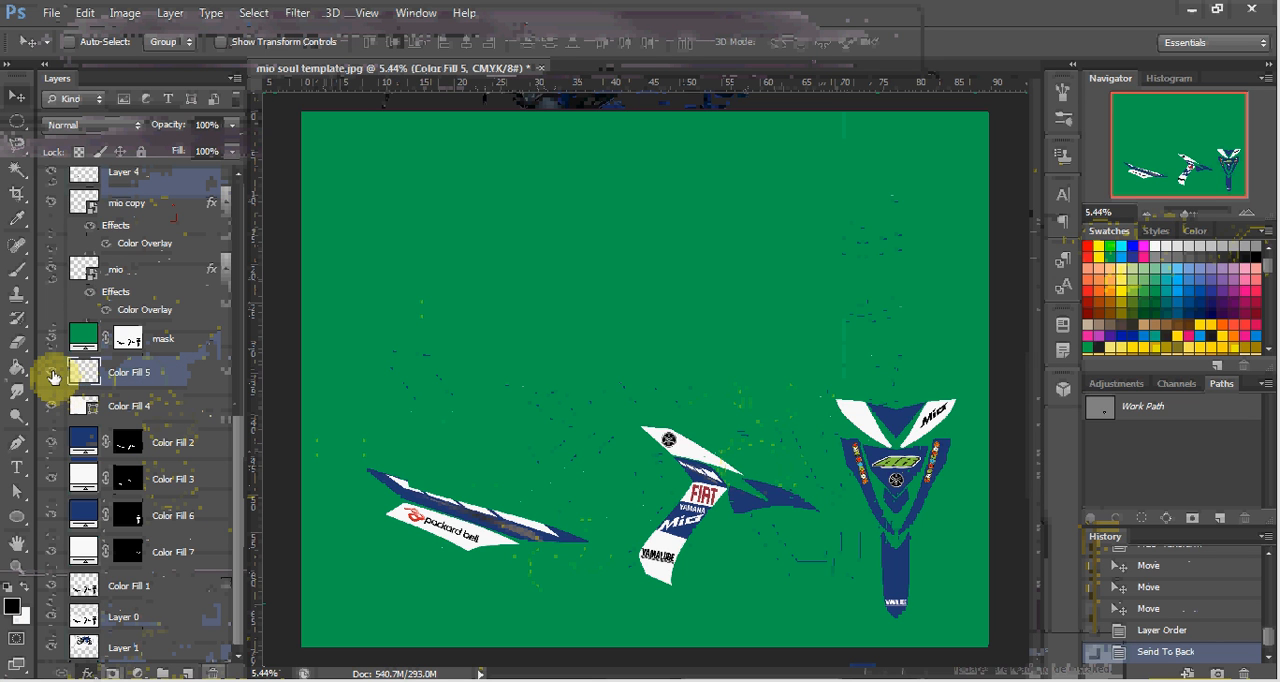
click(54, 376)
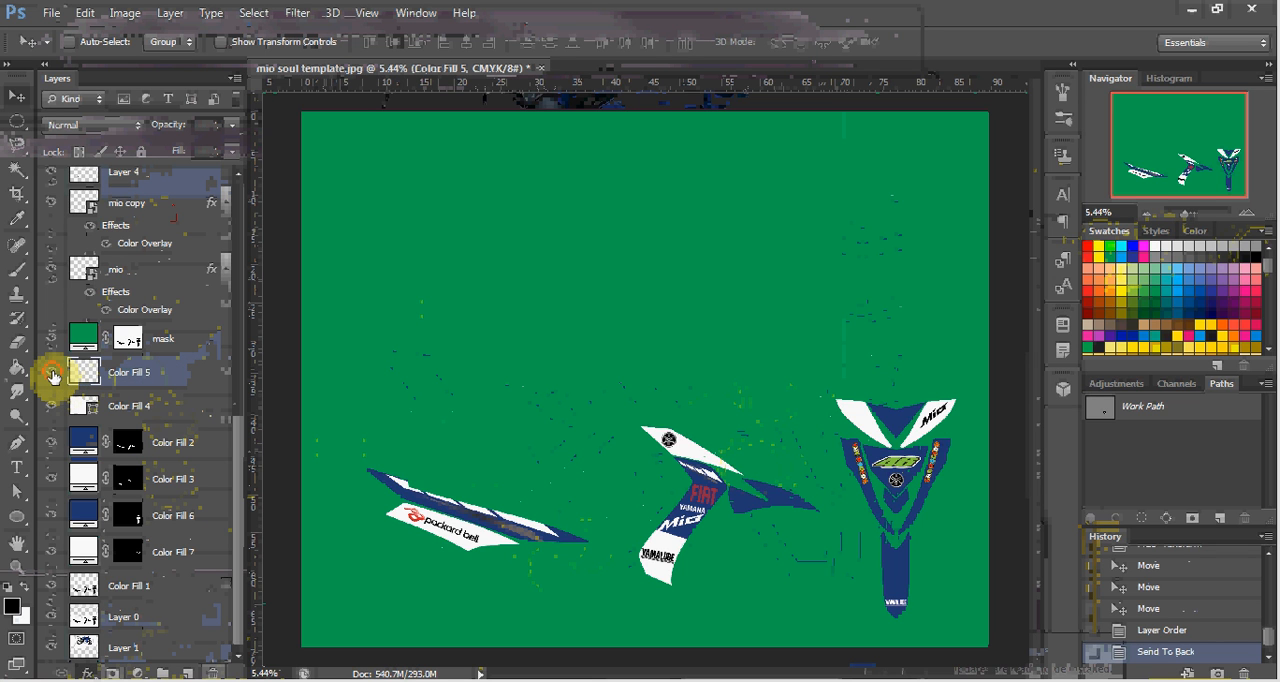
click(54, 376)
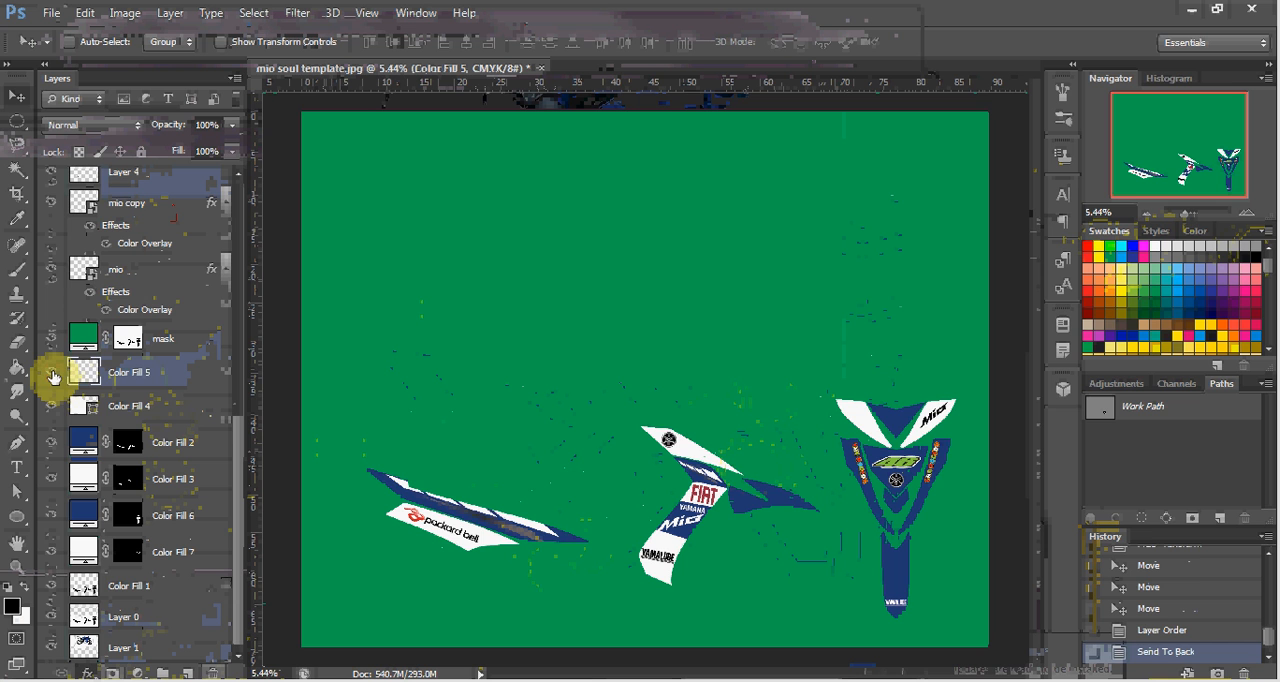
click(157, 422)
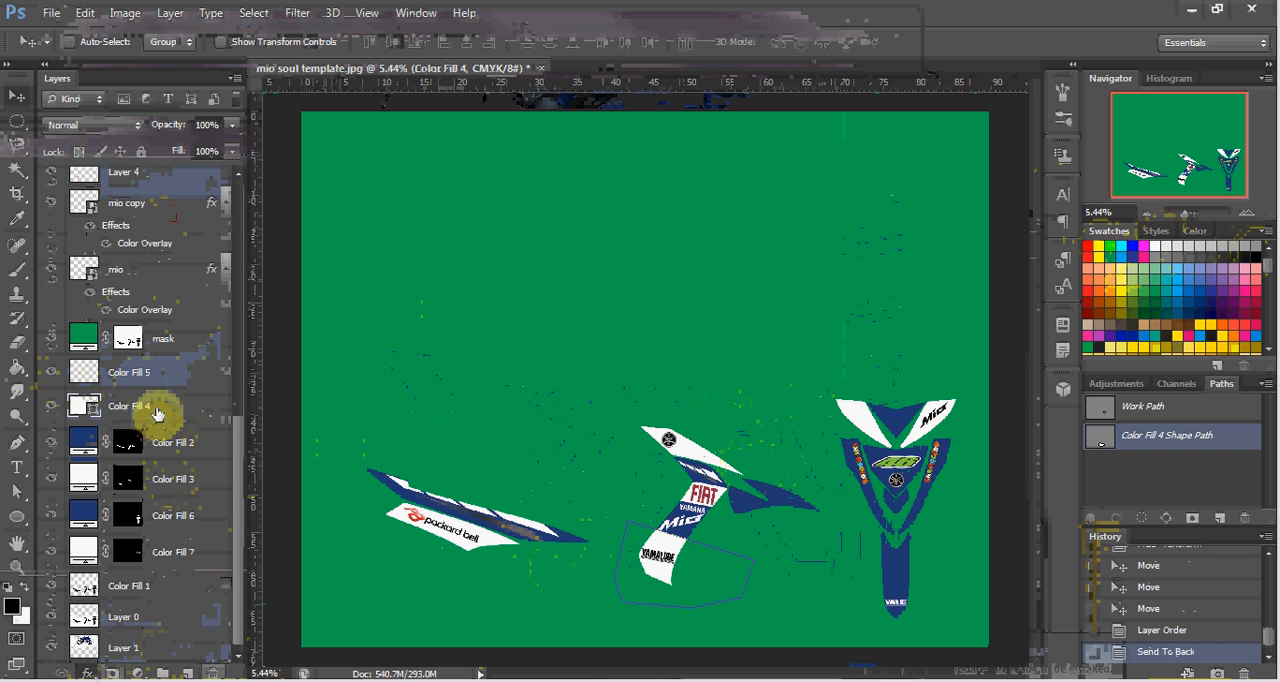
scroll(157, 412, up, 2)
scroll(157, 412, up, 4)
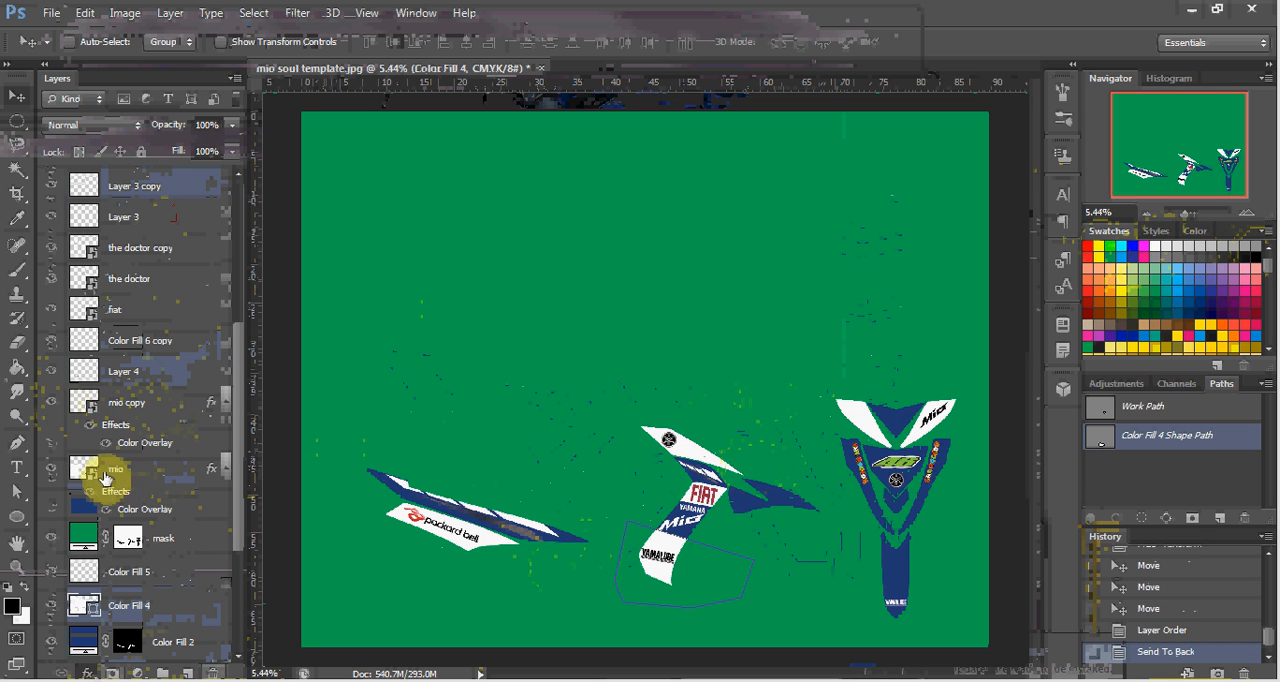
scroll(124, 505, down, 6)
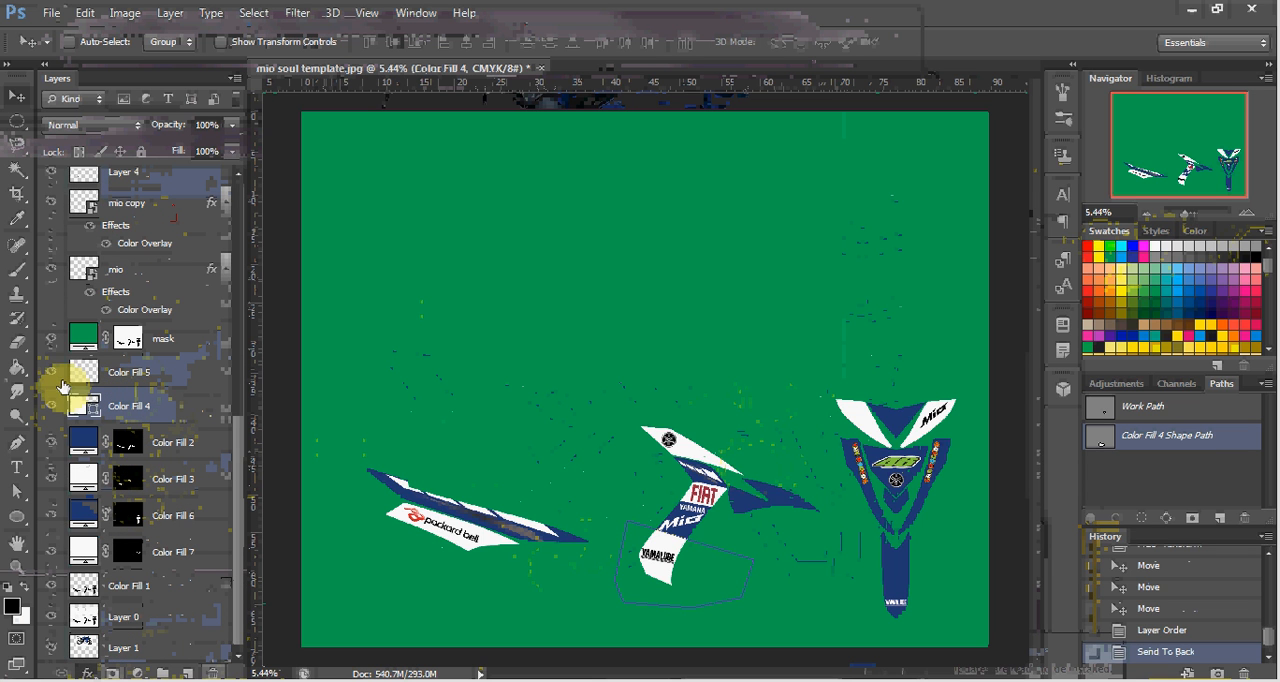
click(52, 377)
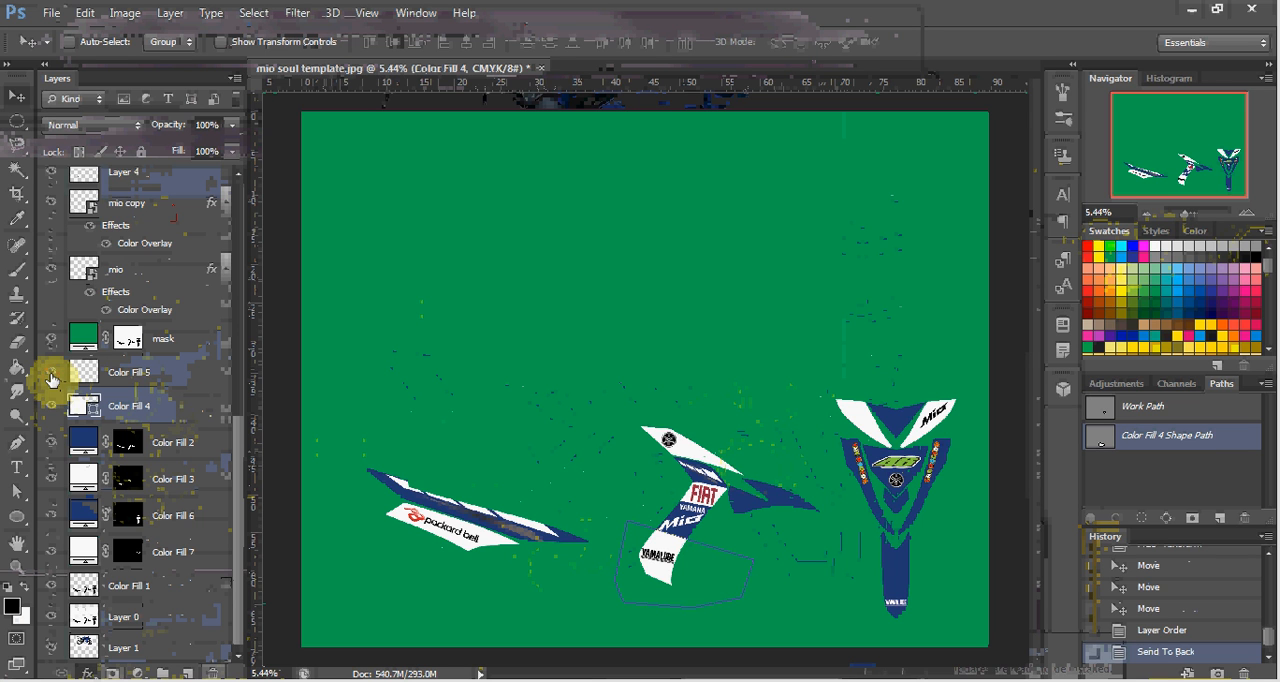
Group the layers from Color Fill 5 down to Layer 0, and toggle the group's visibility to check its contents.
click(167, 386)
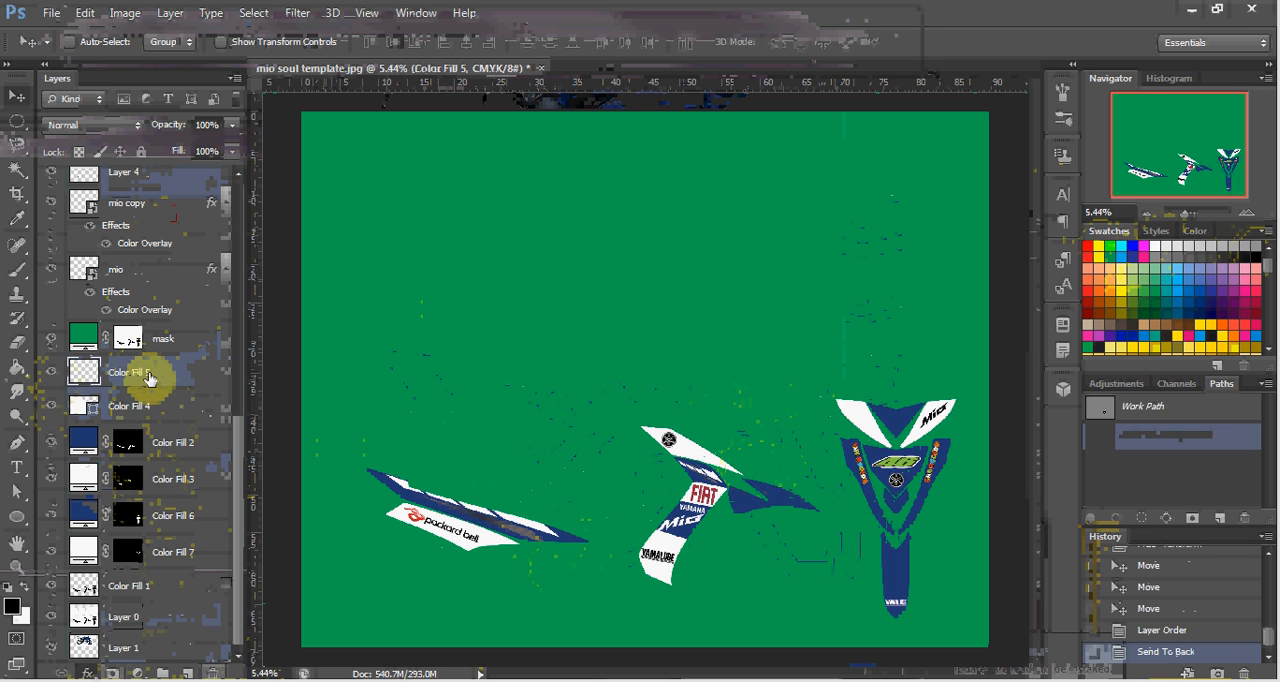
ctrl+click(155, 620)
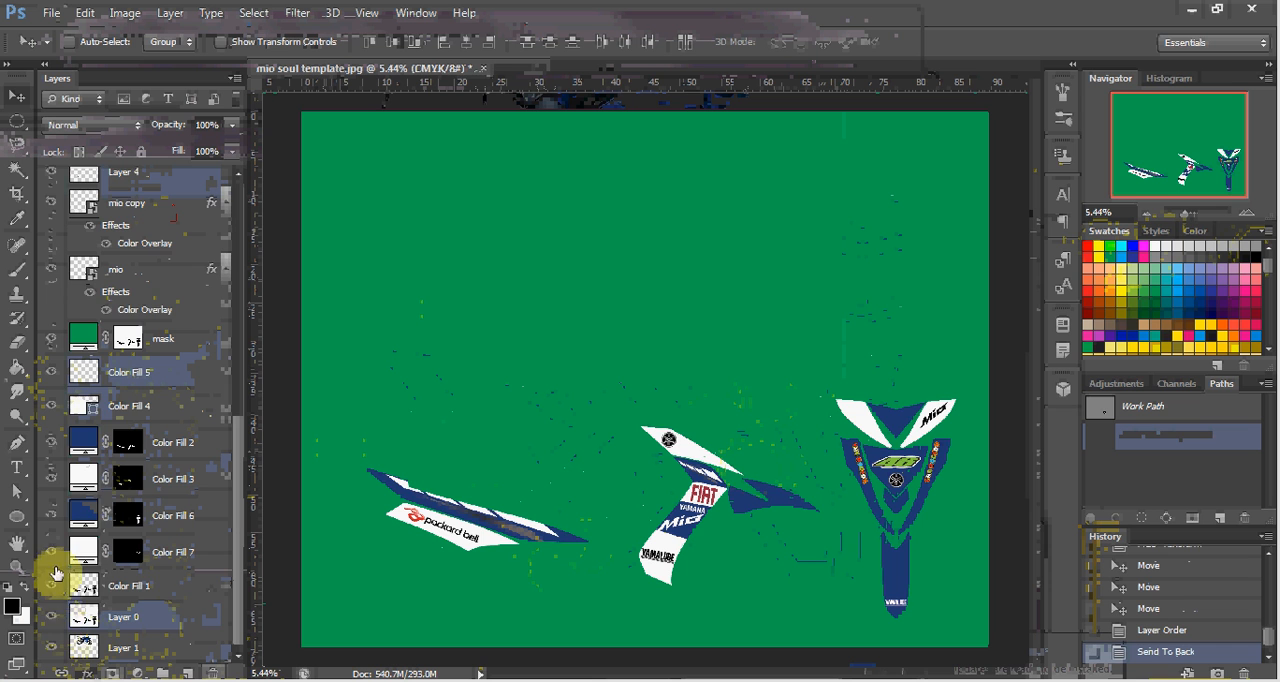
key(ctrl+g)
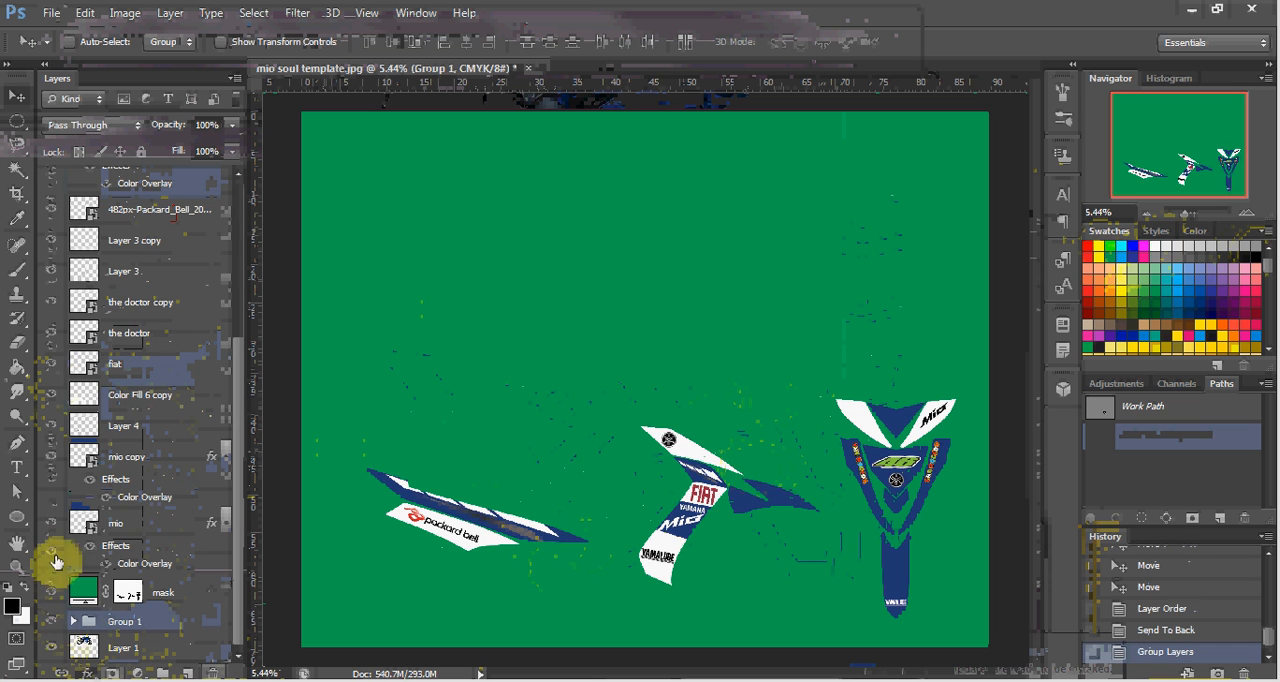
click(54, 628)
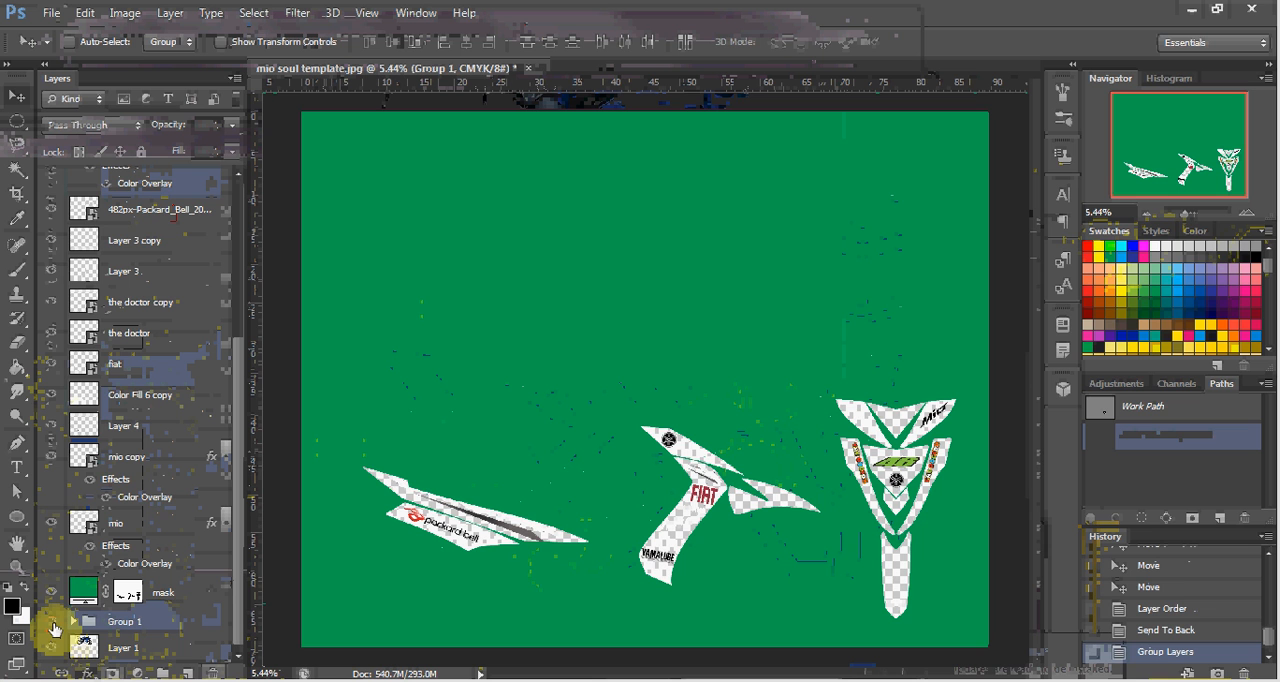
click(54, 628)
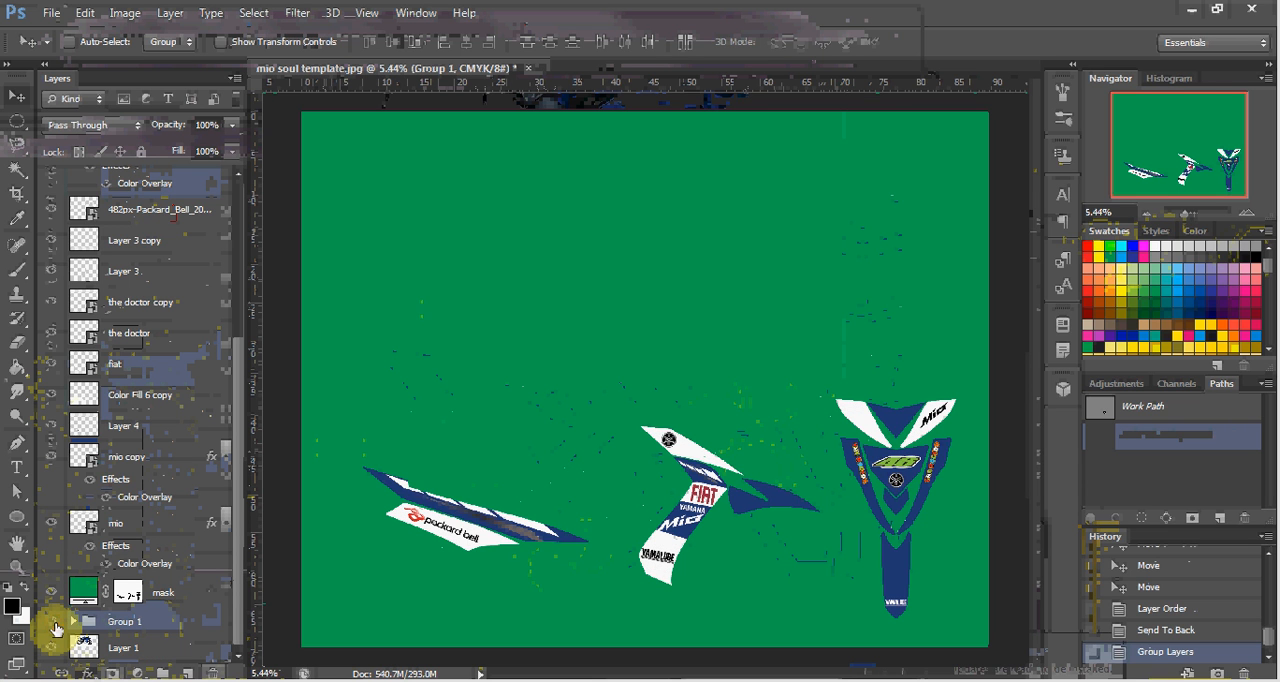
click(54, 628)
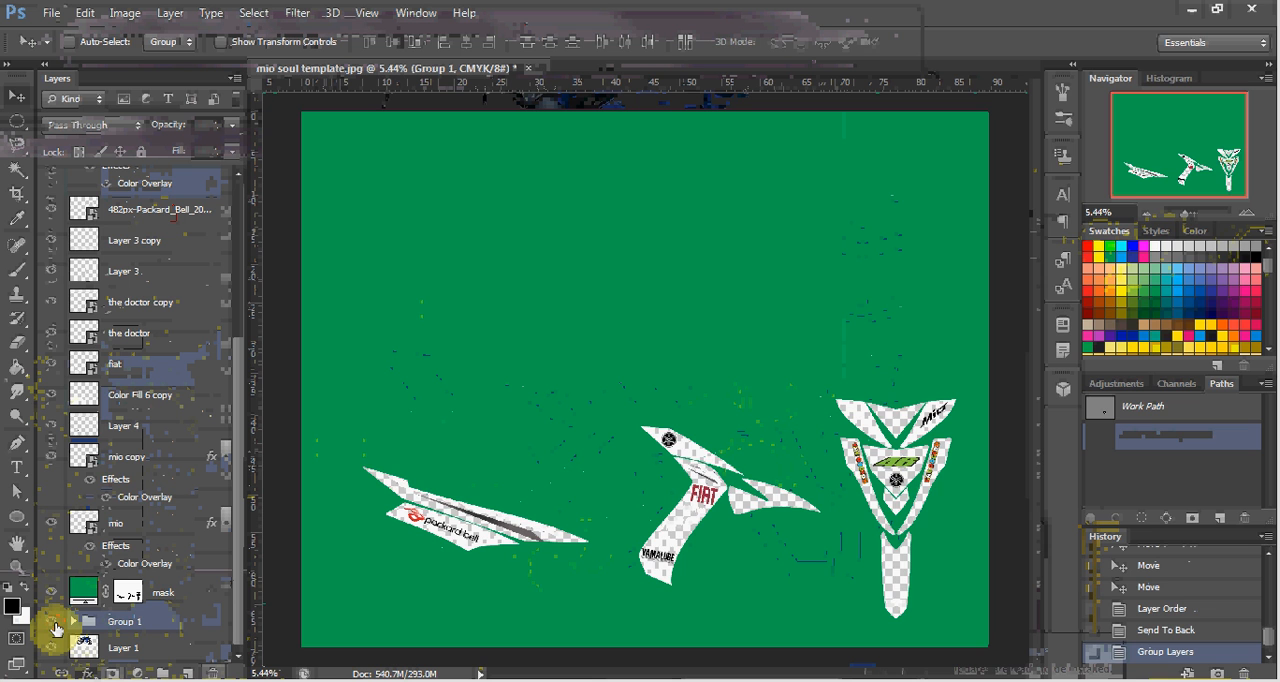
click(54, 628)
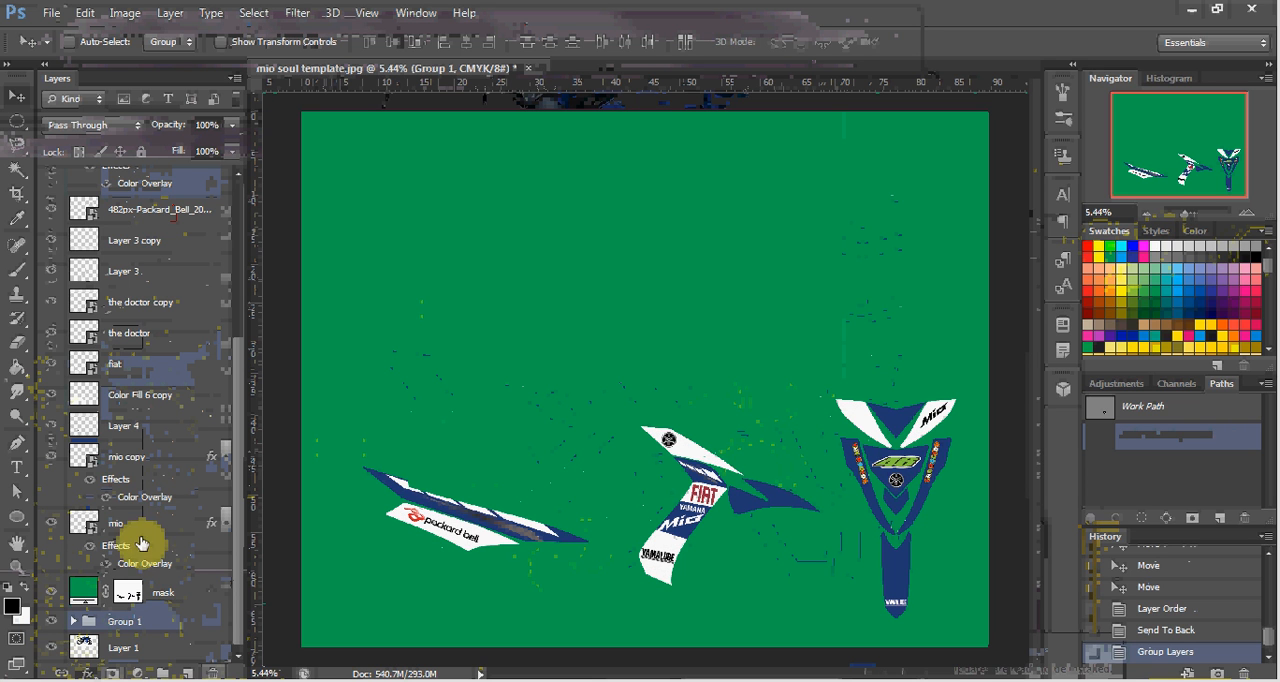
Move Layer 4, the gray stripe on the Packard Bell decal, to the top of Group 1 and recheck the group by toggling its visibility.
ctrl+click(498, 528)
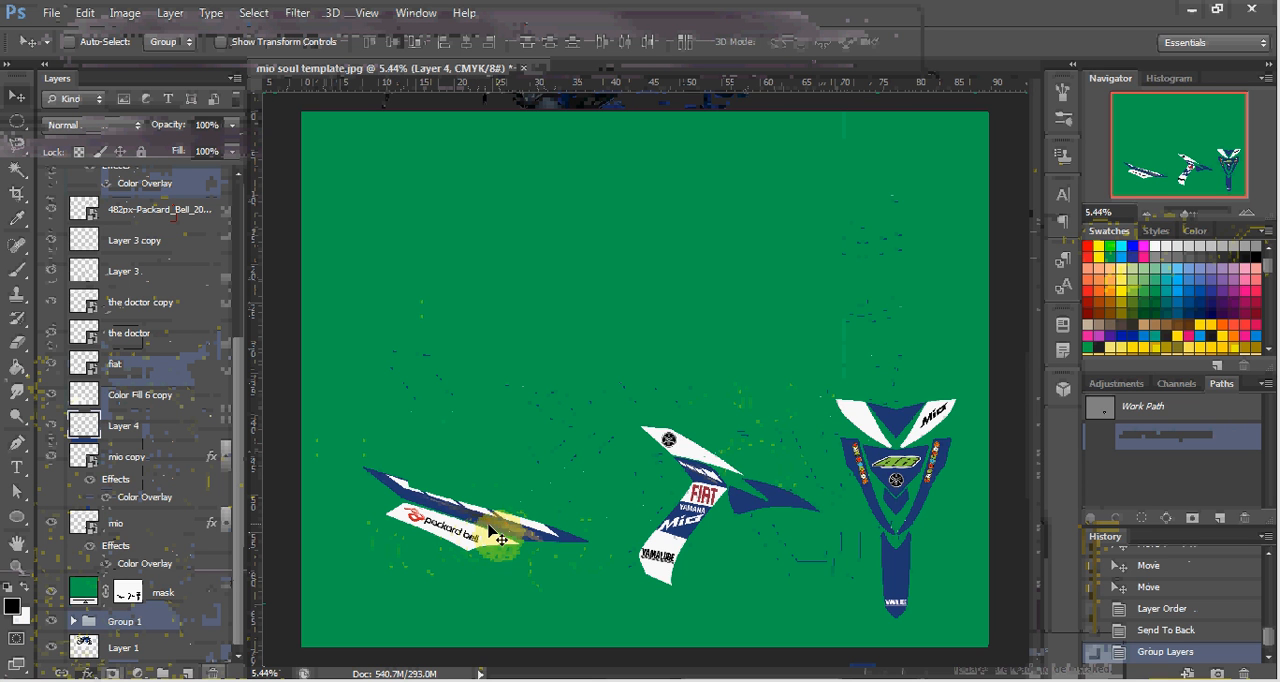
scroll(94, 630, up, 1)
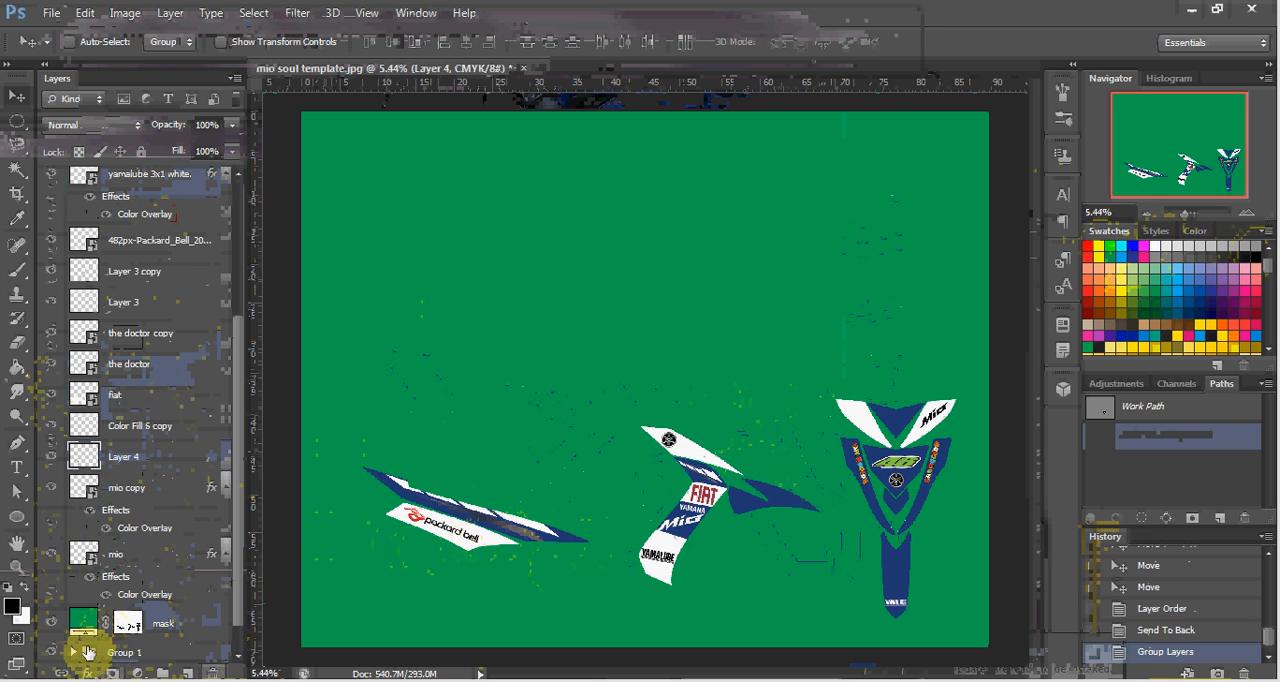
click(77, 652)
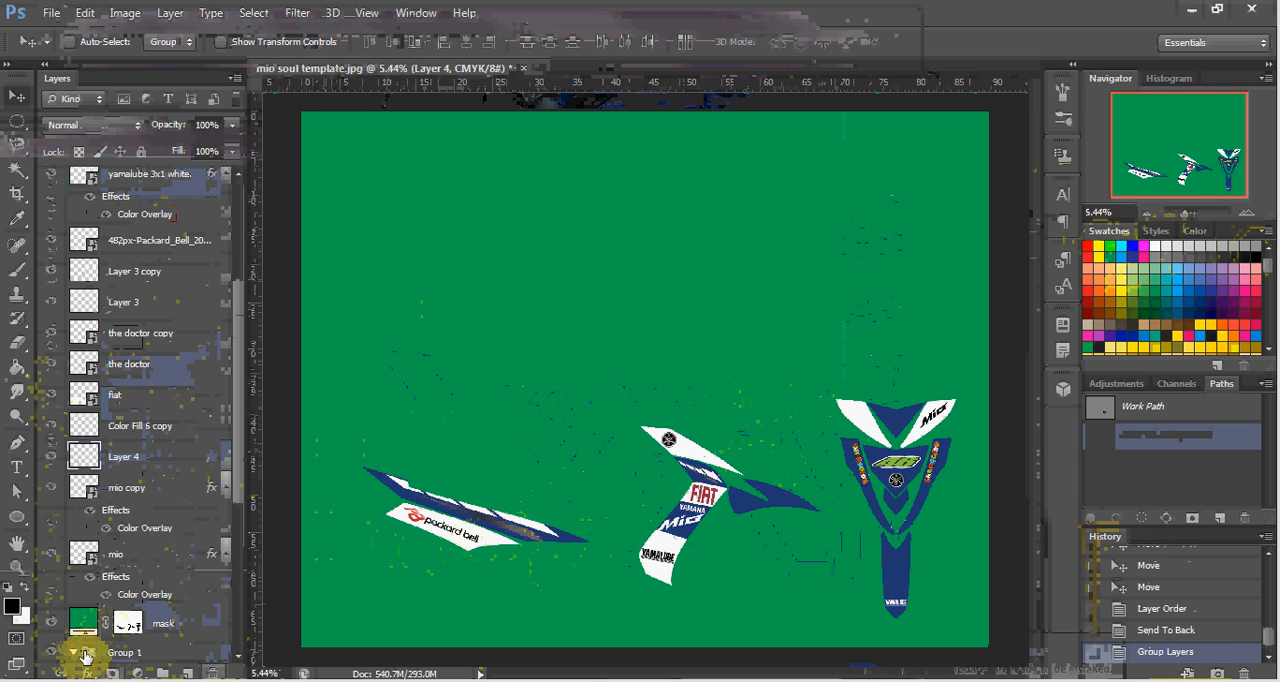
scroll(90, 640, down, 4)
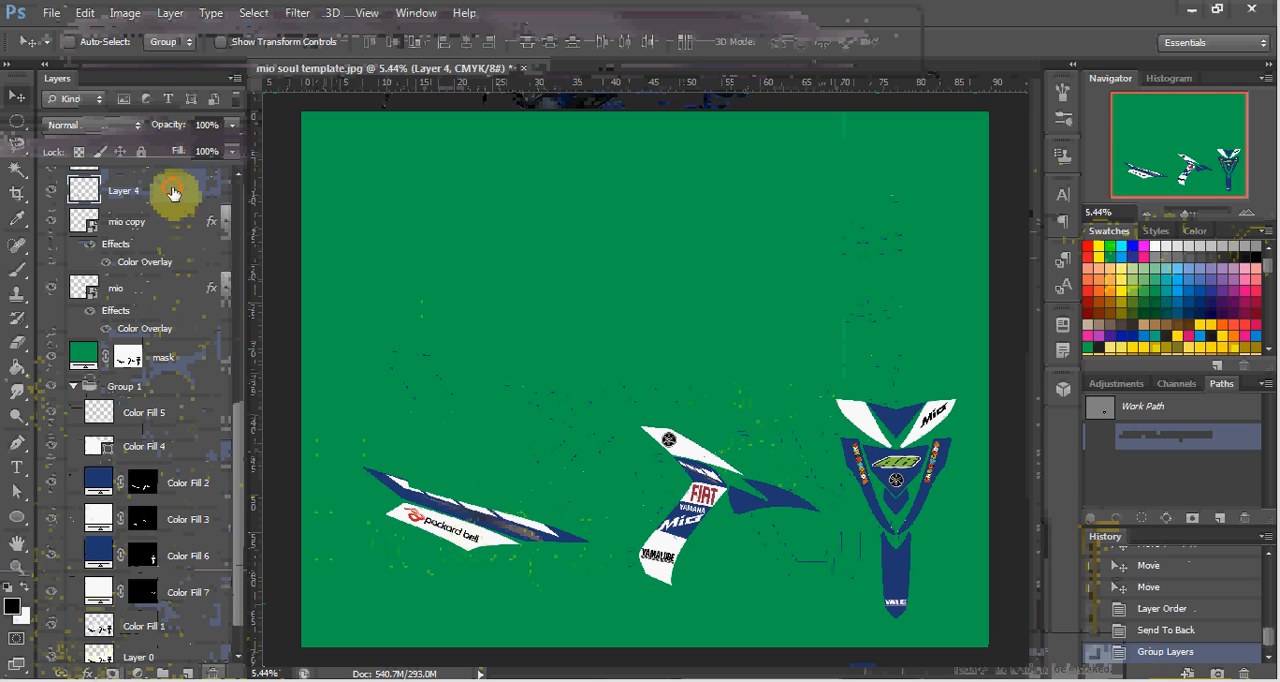
drag(177, 192, 172, 414)
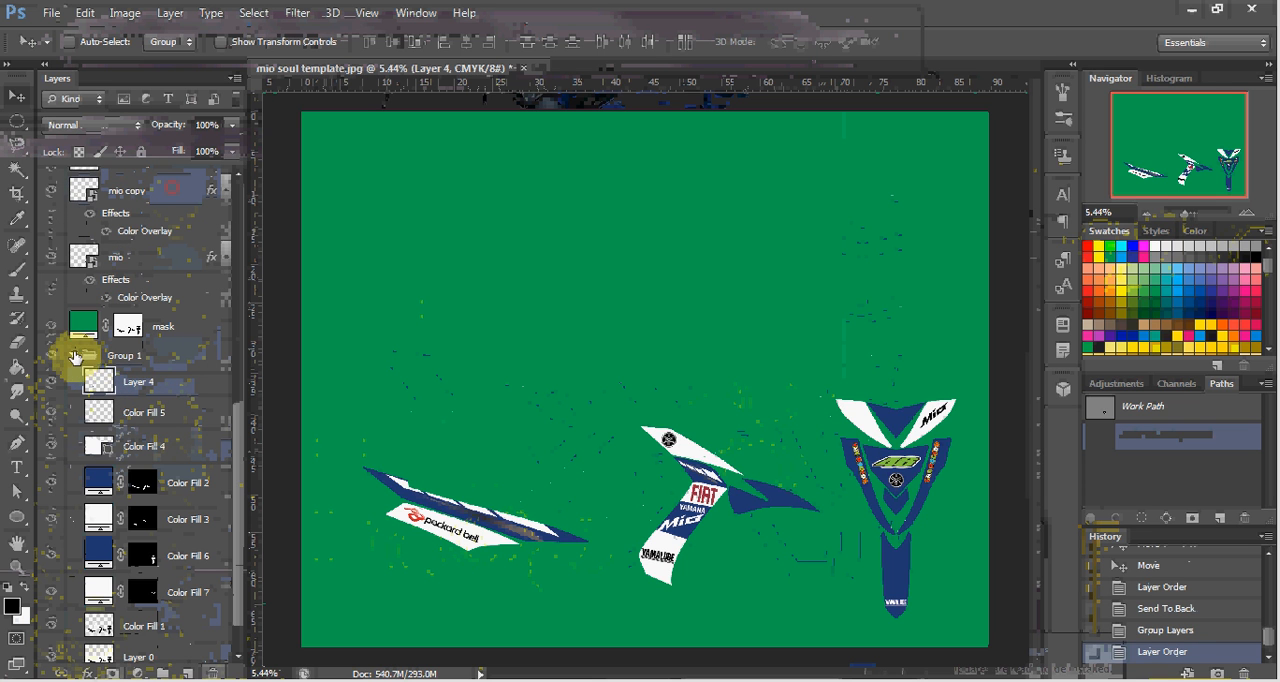
click(73, 357)
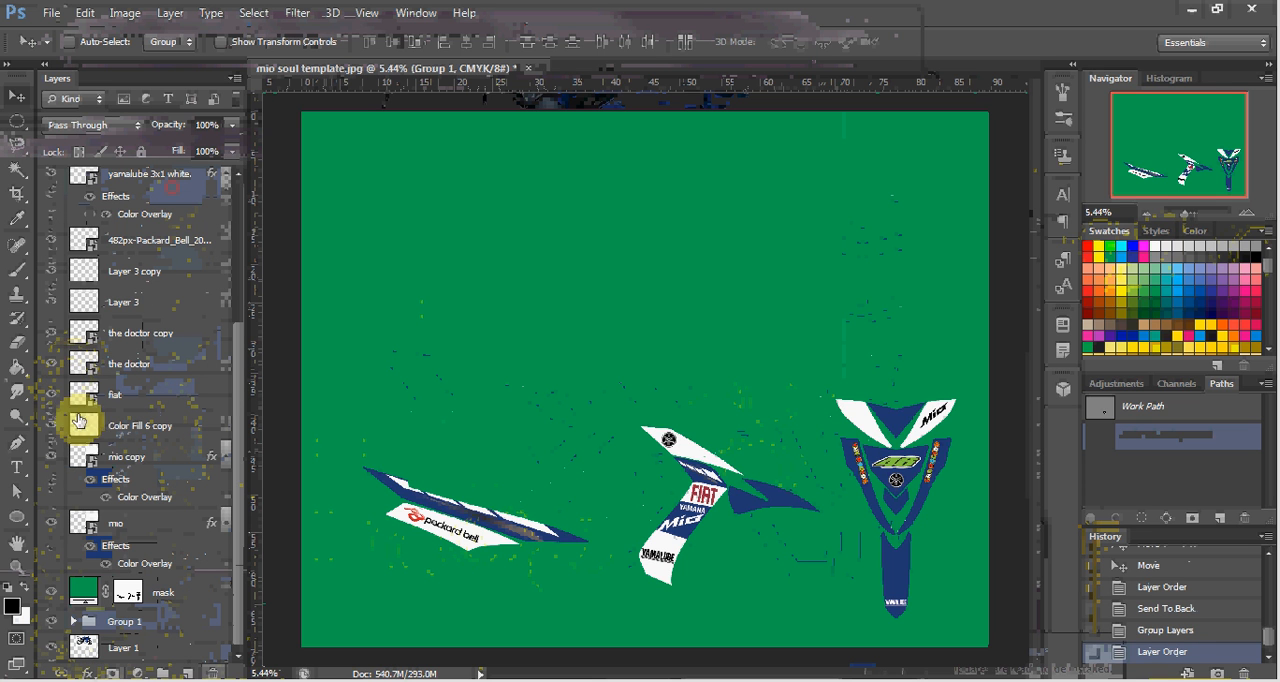
click(50, 623)
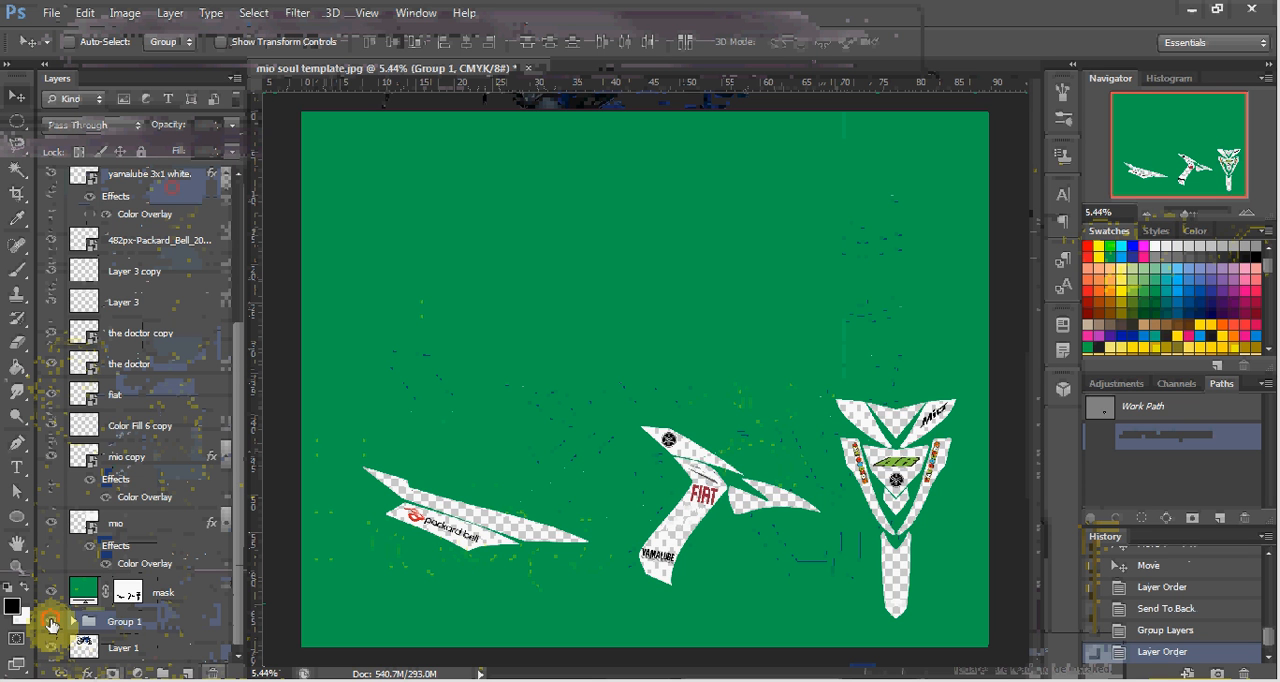
click(50, 623)
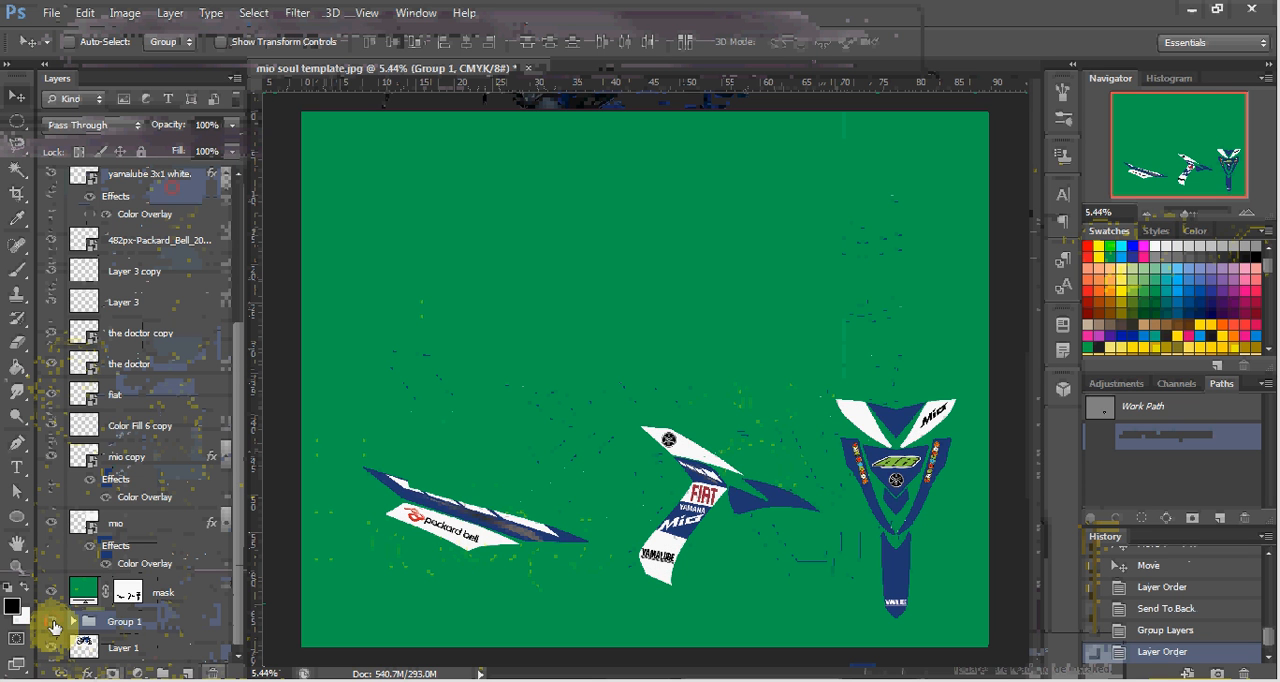
click(52, 623)
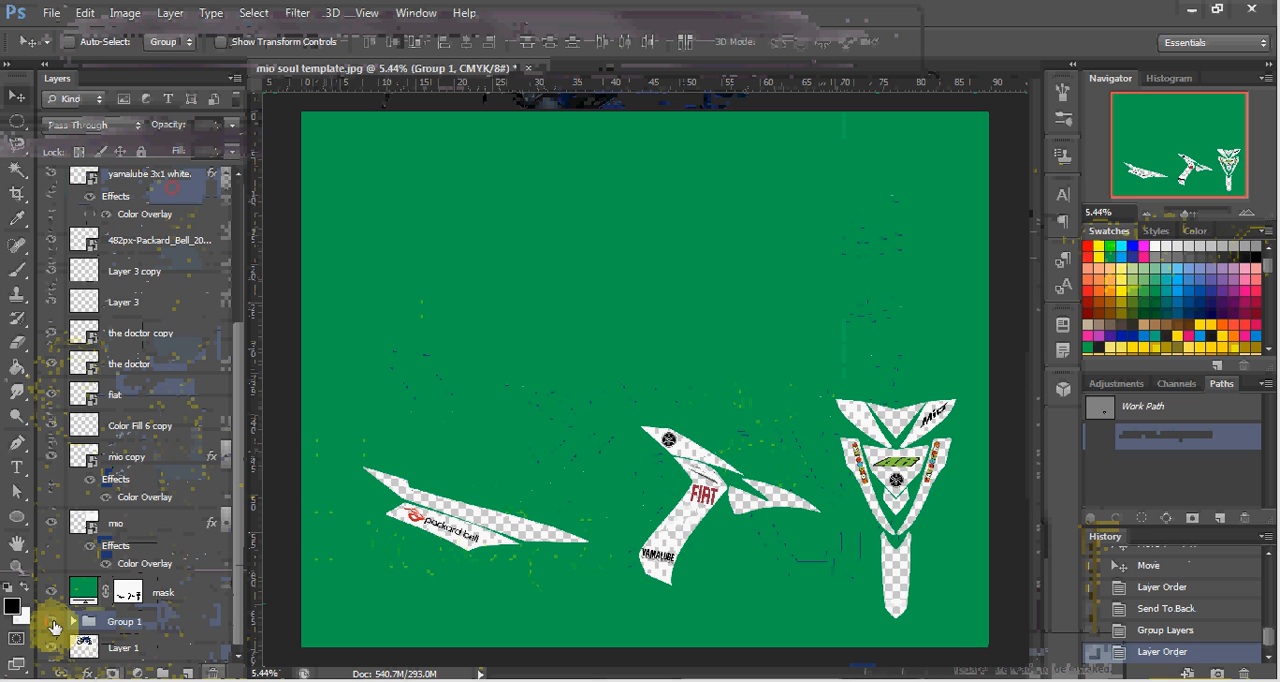
click(51, 623)
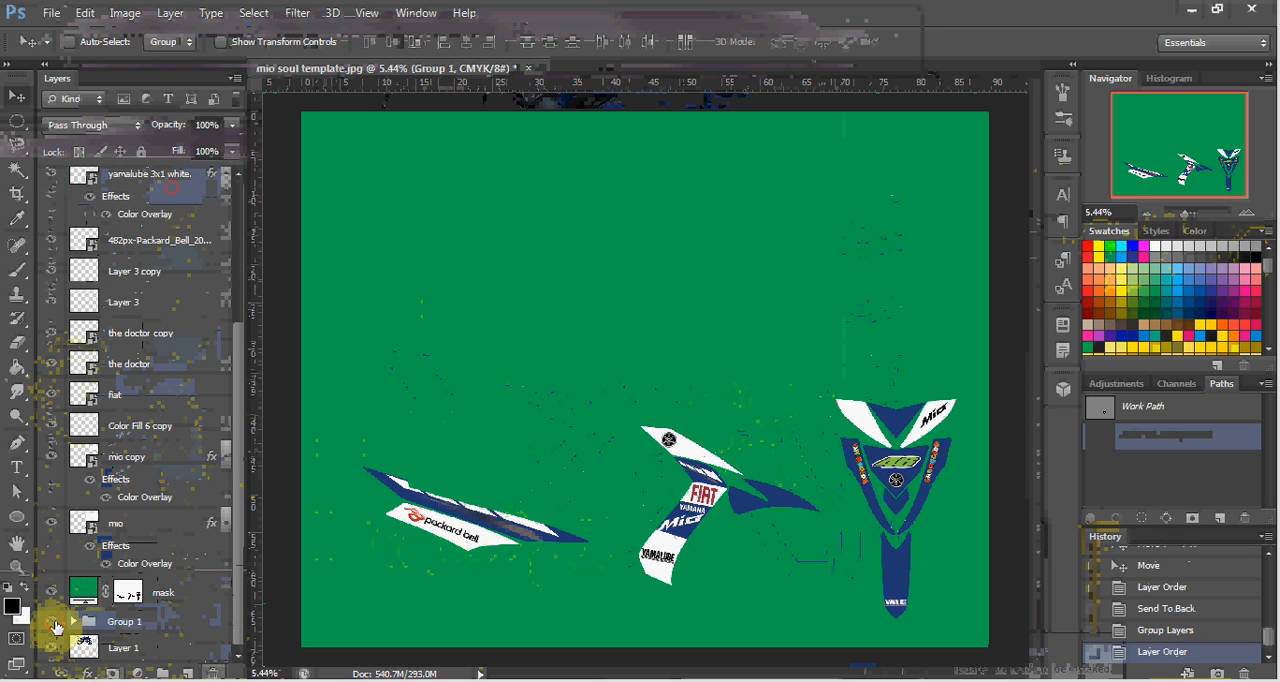
click(53, 624)
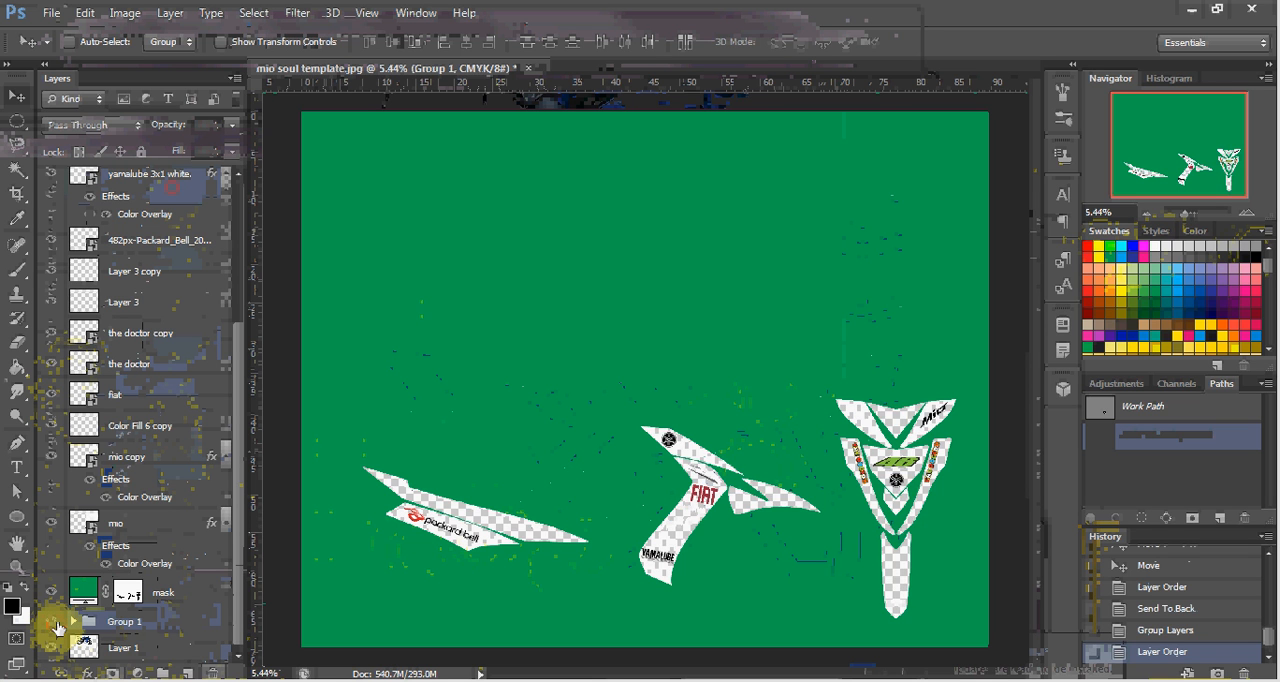
click(53, 623)
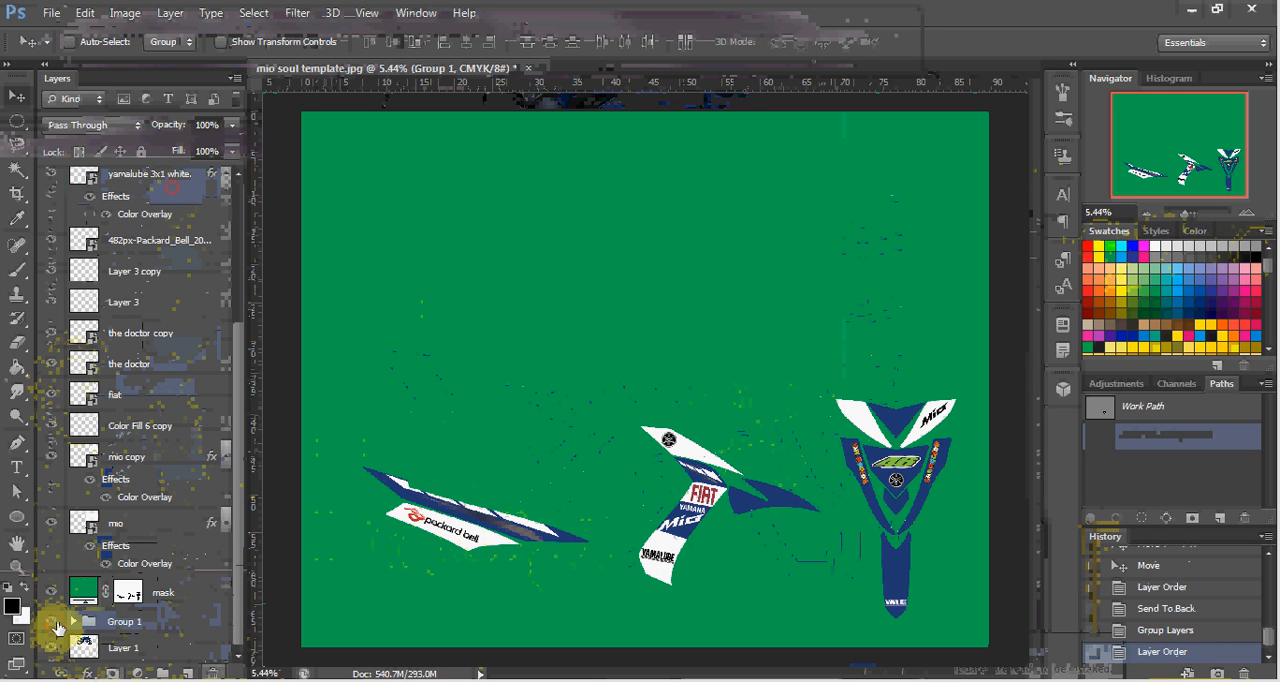
Duplicate Group 1 within the same document and merge the copy into a single layer.
right_click(120, 622)
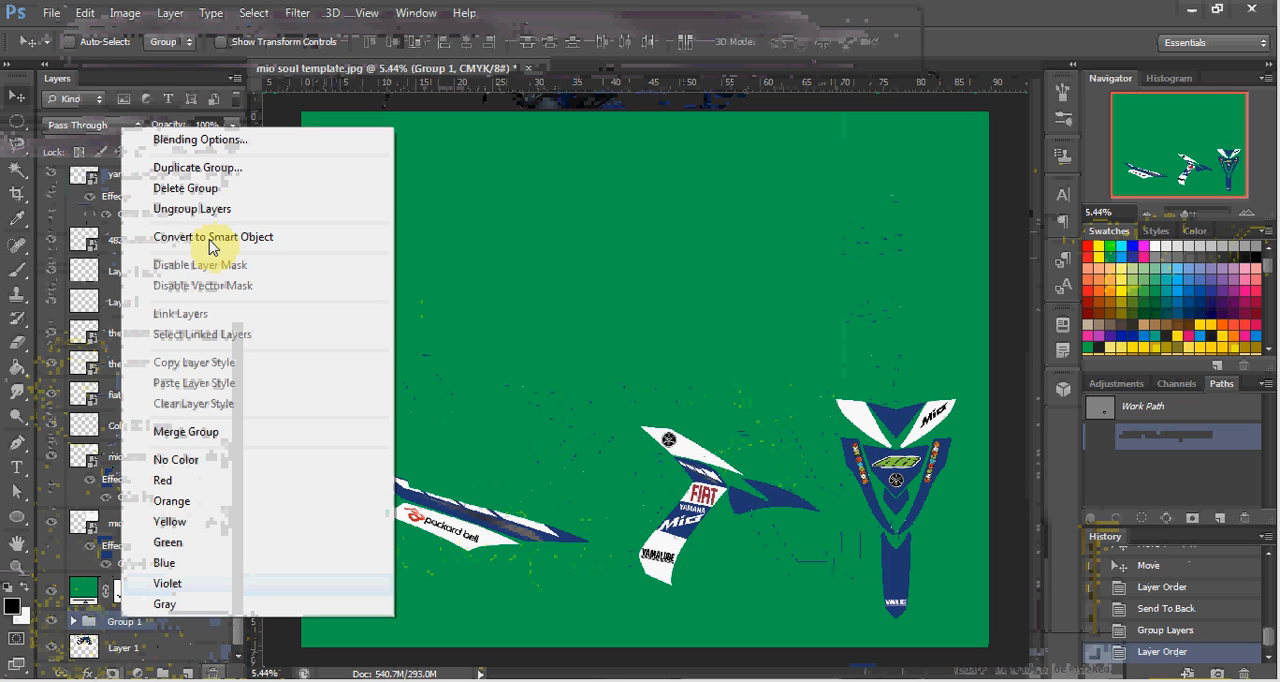
click(197, 168)
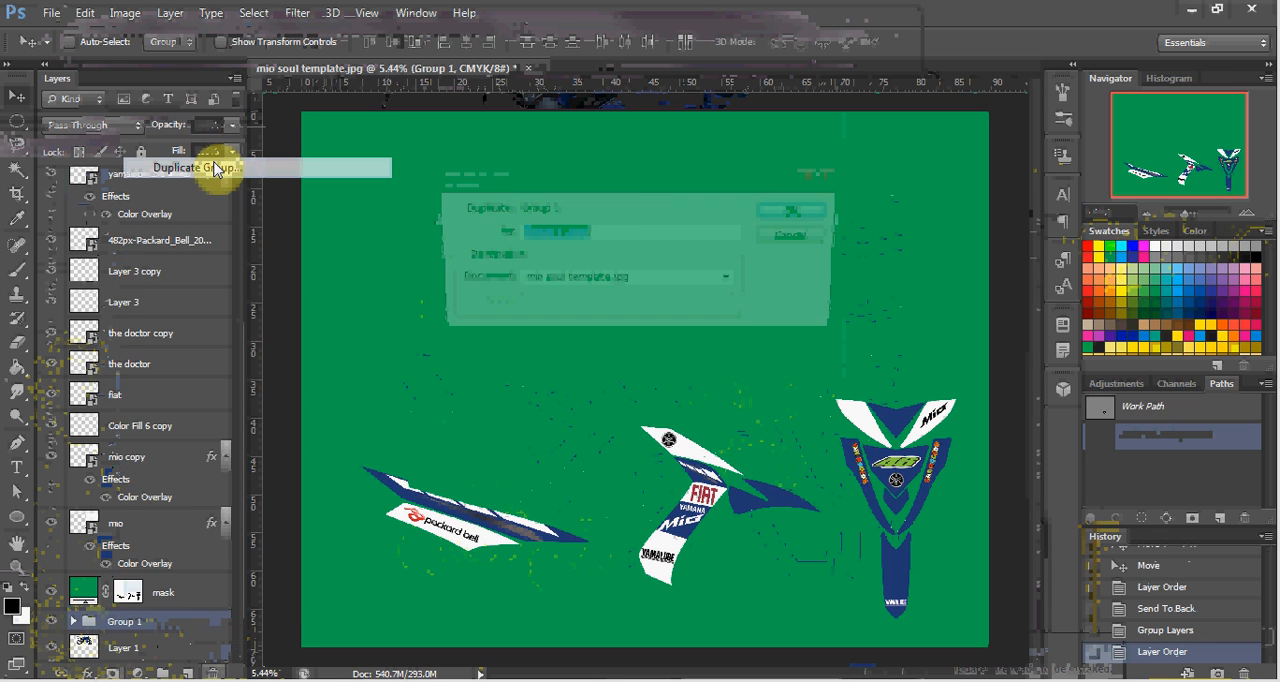
key(Return)
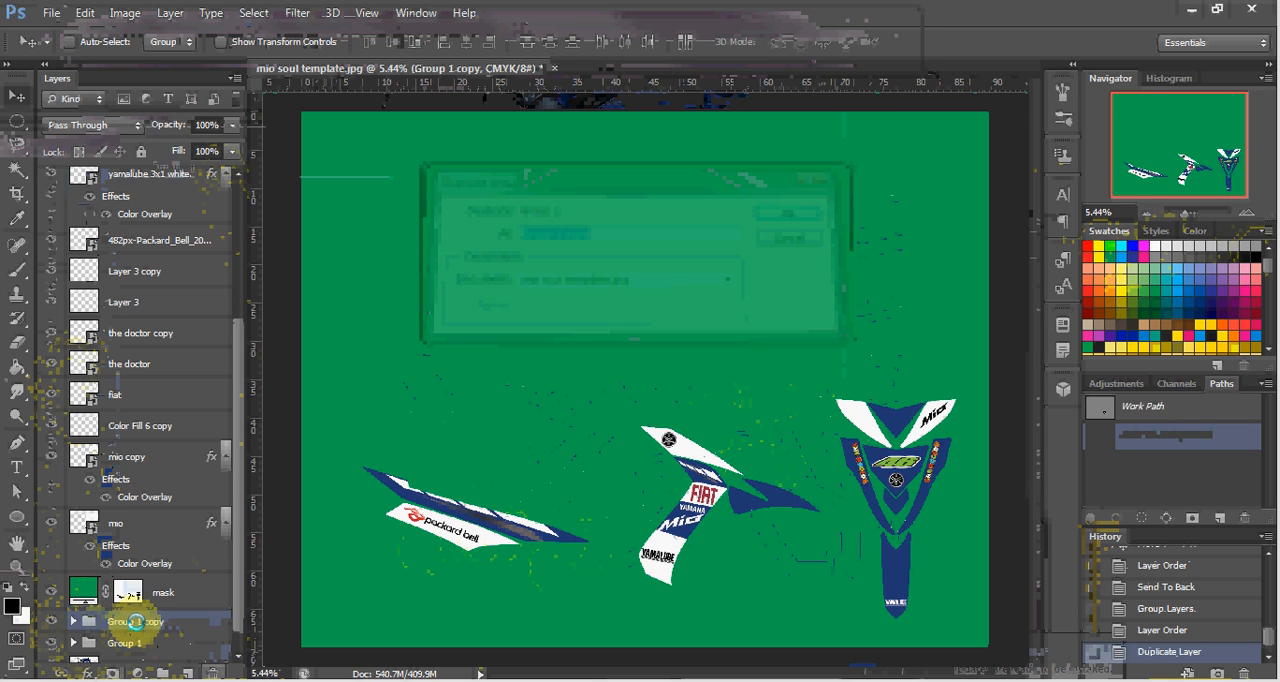
key(ctrl+e)
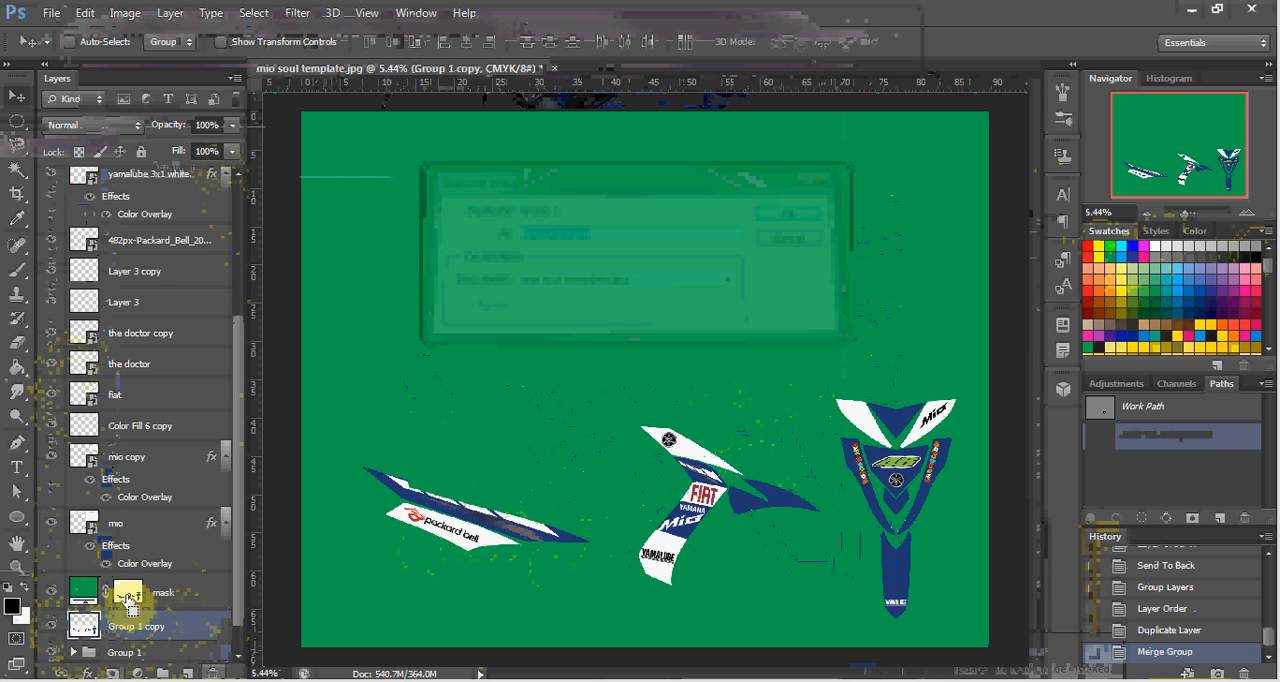
Load the green mask layer's mask as a selection and delete that area outside the decals from the Group 1 copy layer.
ctrl+click(128, 597)
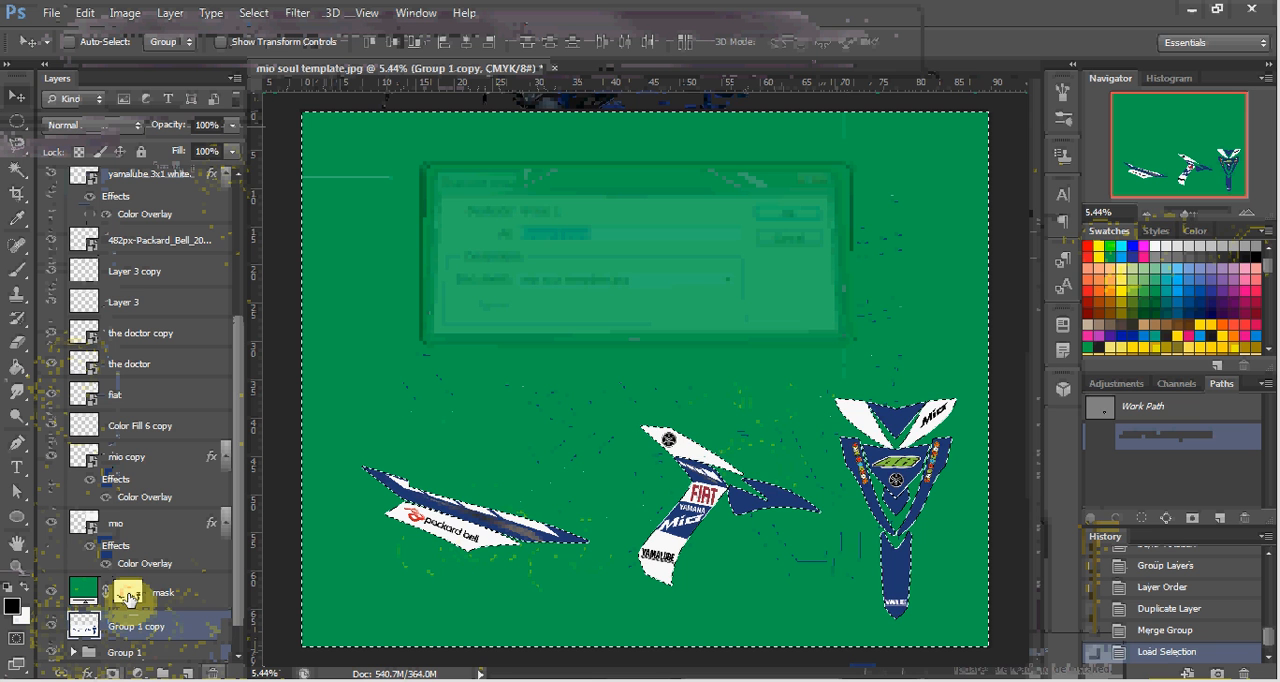
click(178, 604)
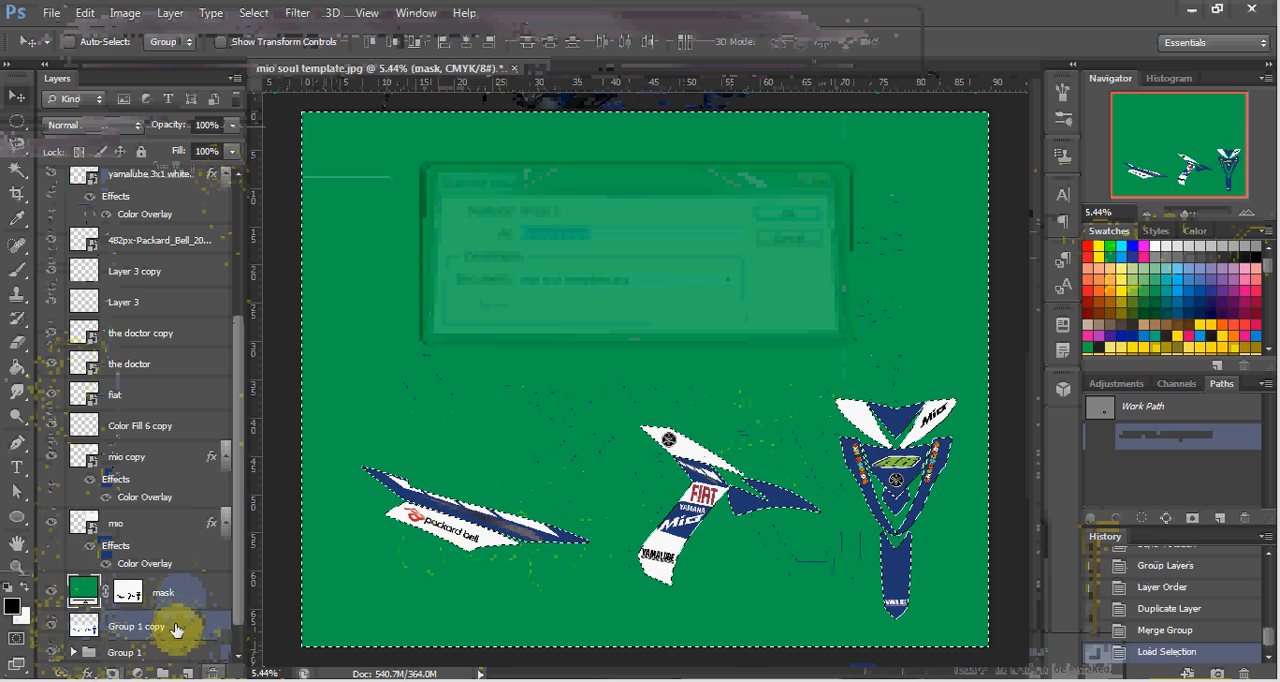
click(176, 630)
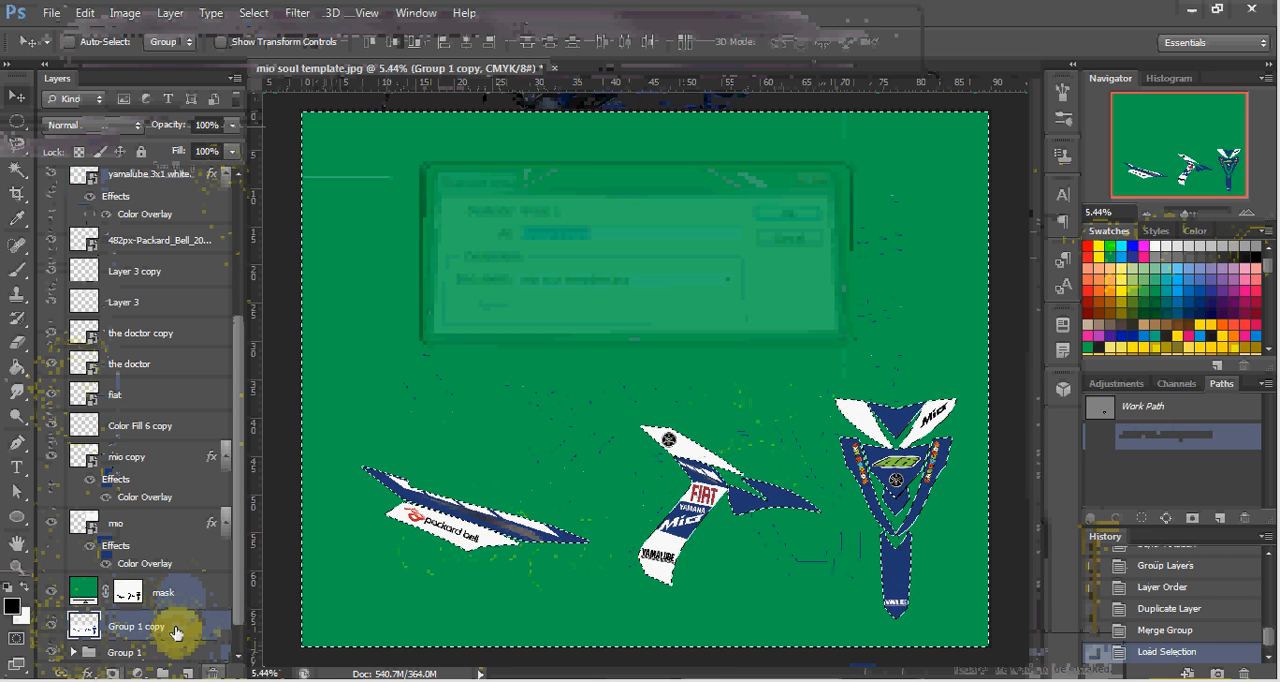
key(Delete)
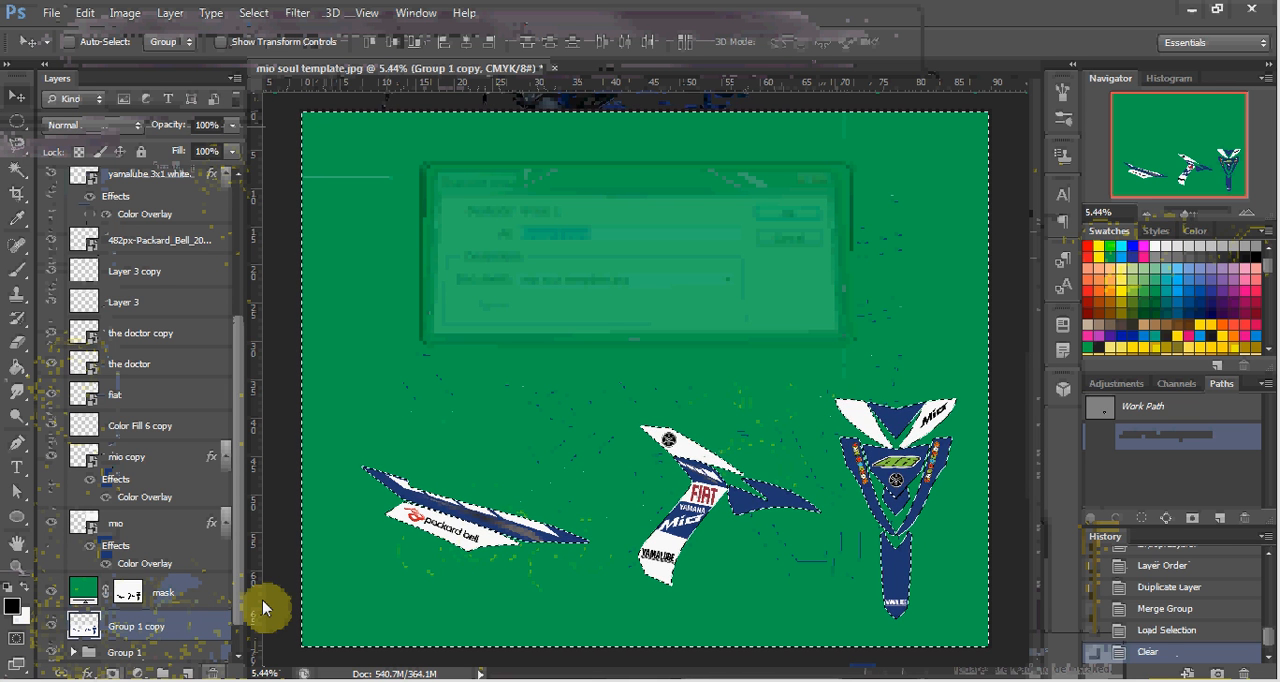
Clear the selection, move the Group 1 copy layer above the green mask layer, and check it by toggling its visibility.
key(ctrl+d)
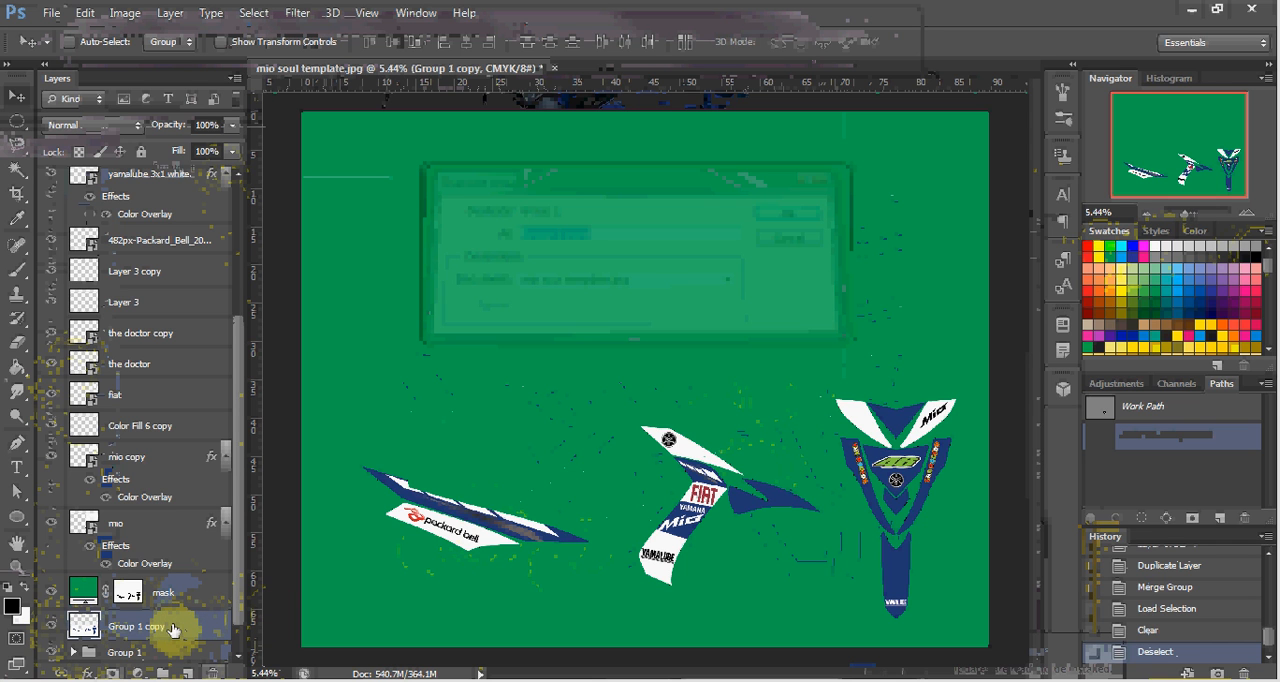
drag(173, 627, 170, 568)
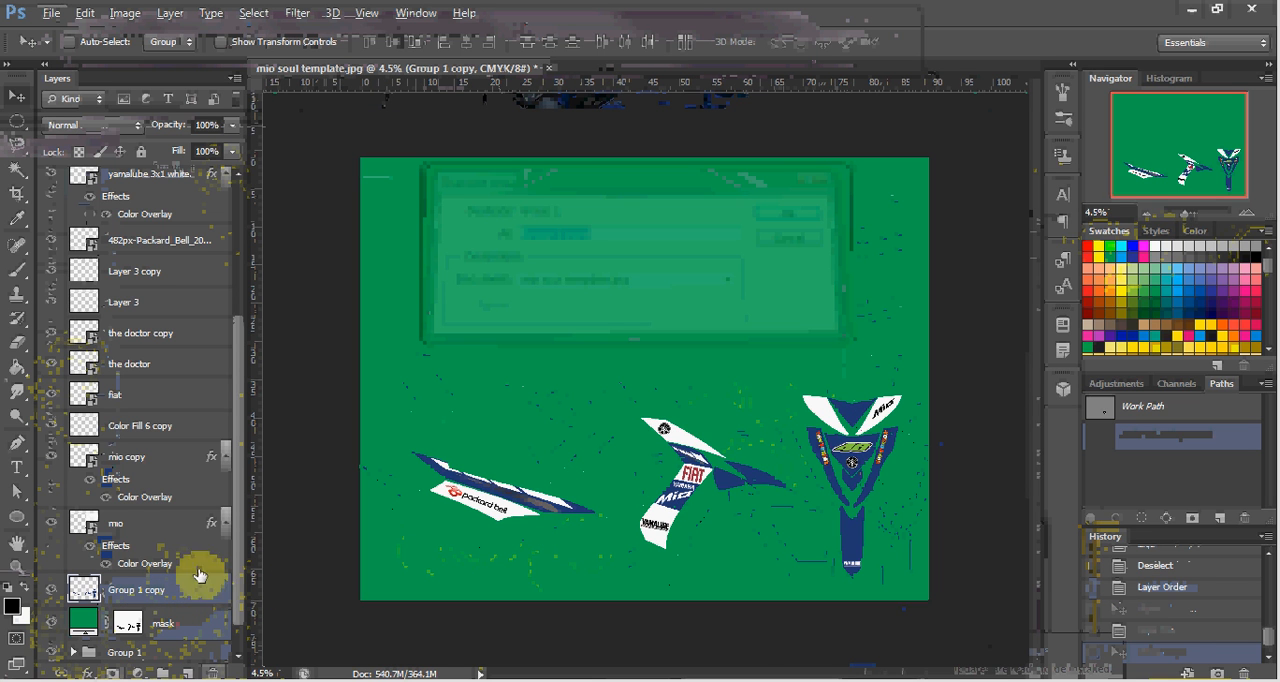
scroll(150, 594, down, 1)
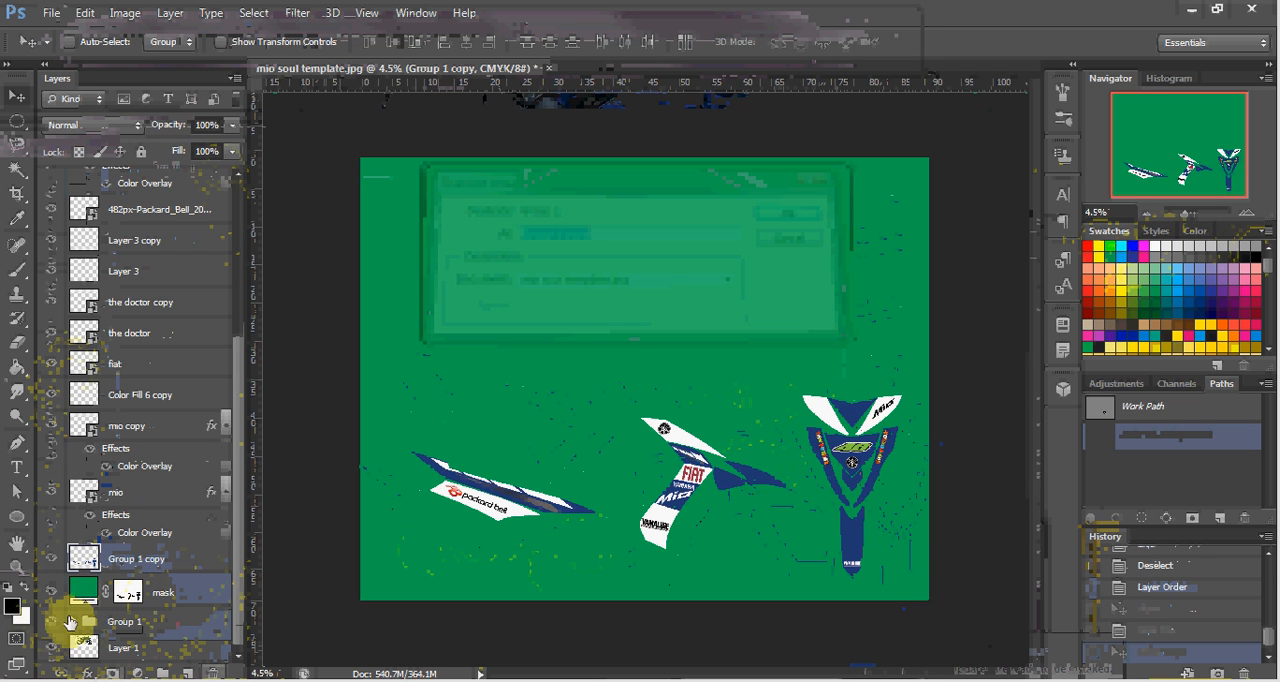
click(52, 562)
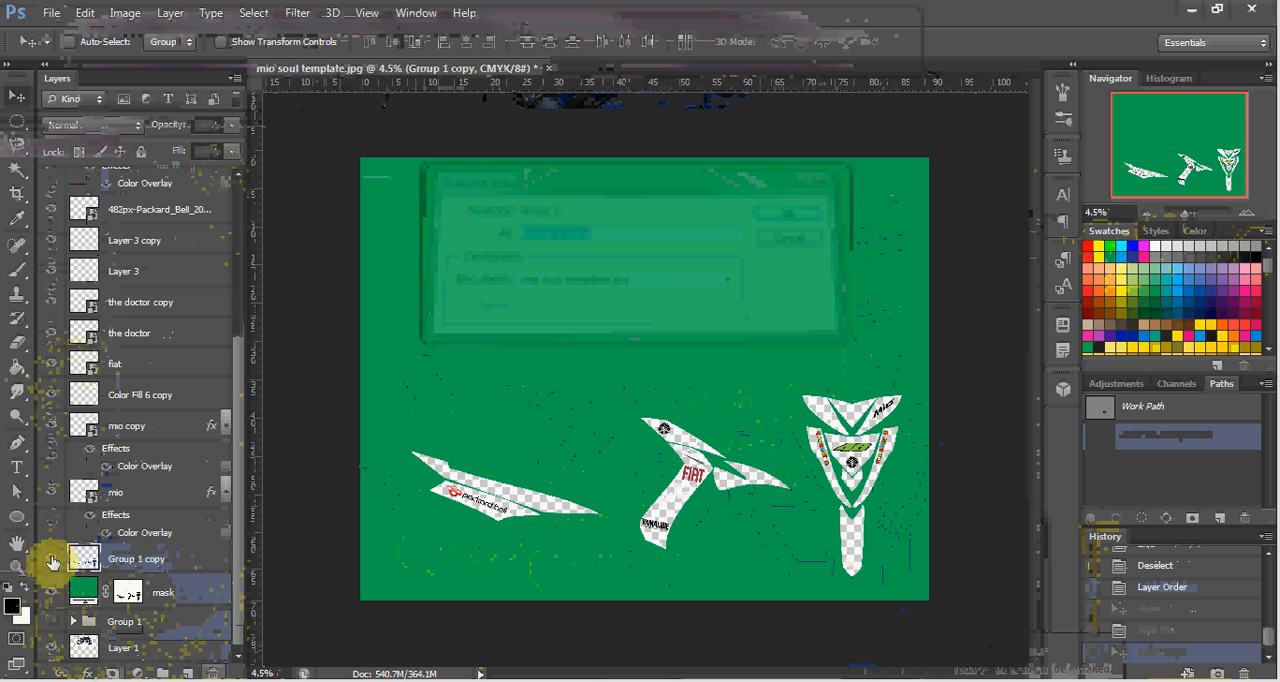
click(52, 562)
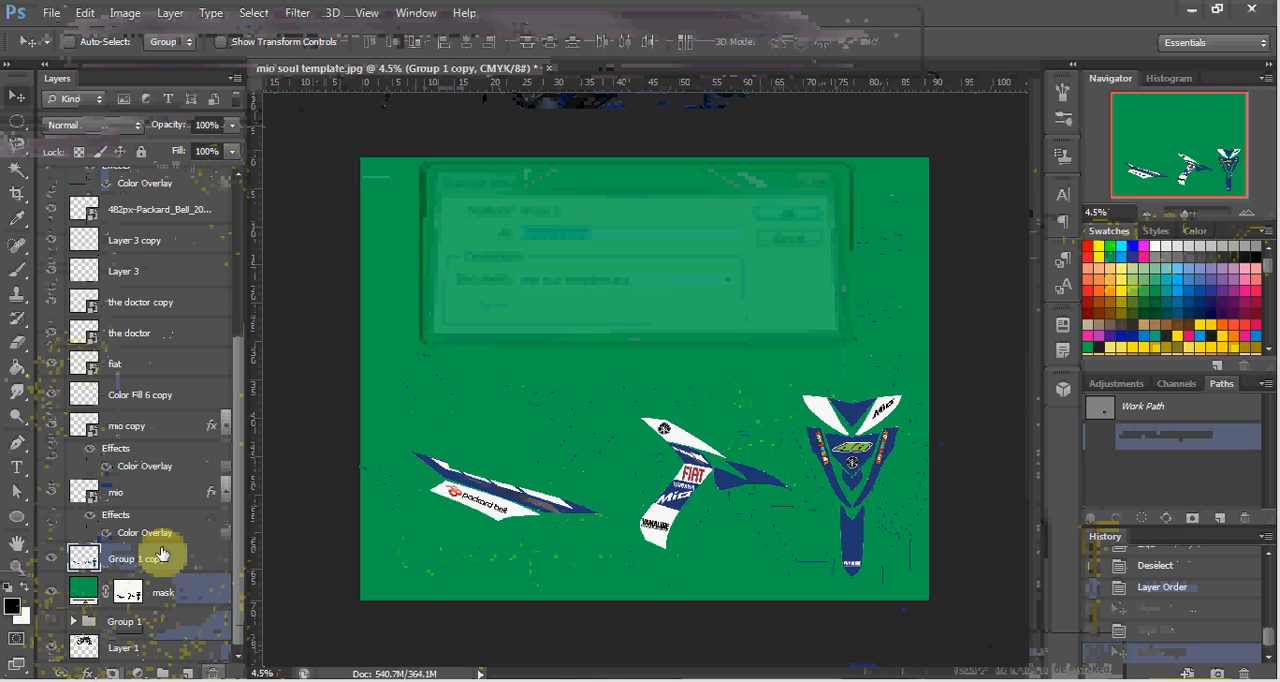
Duplicate the Group 1 copy layer within mio soul template.jpg as Group 1 copy 2.
right_click(168, 560)
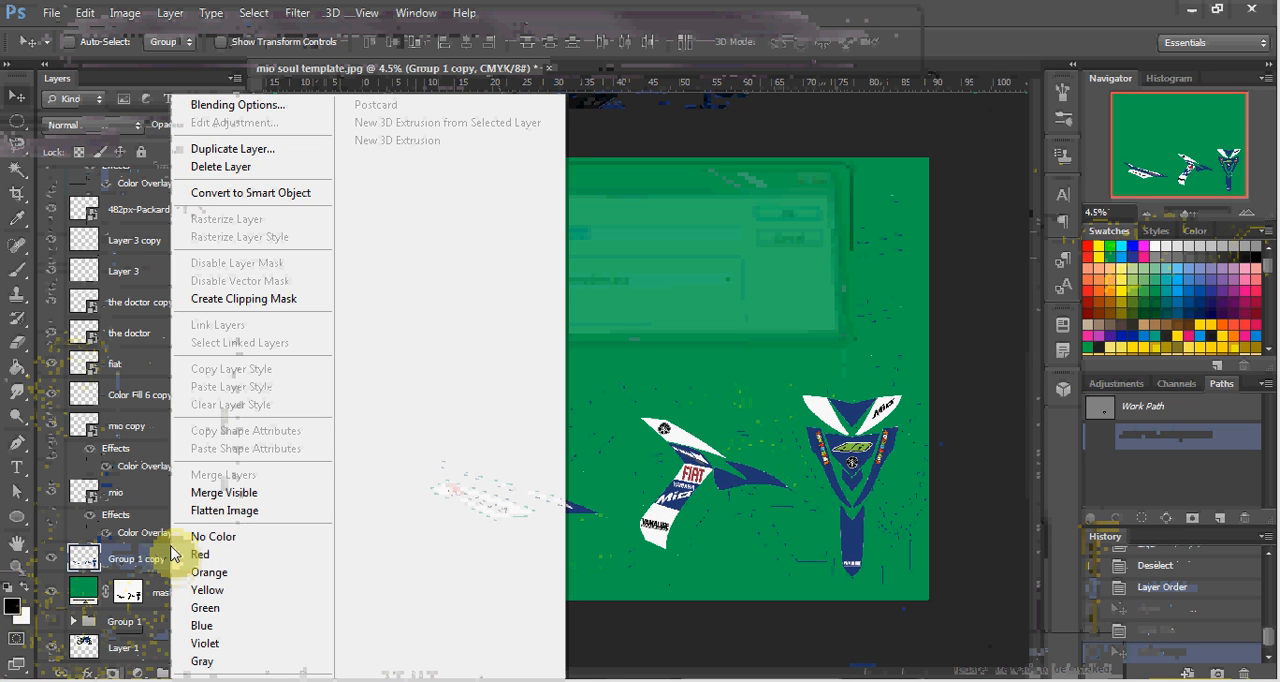
click(240, 150)
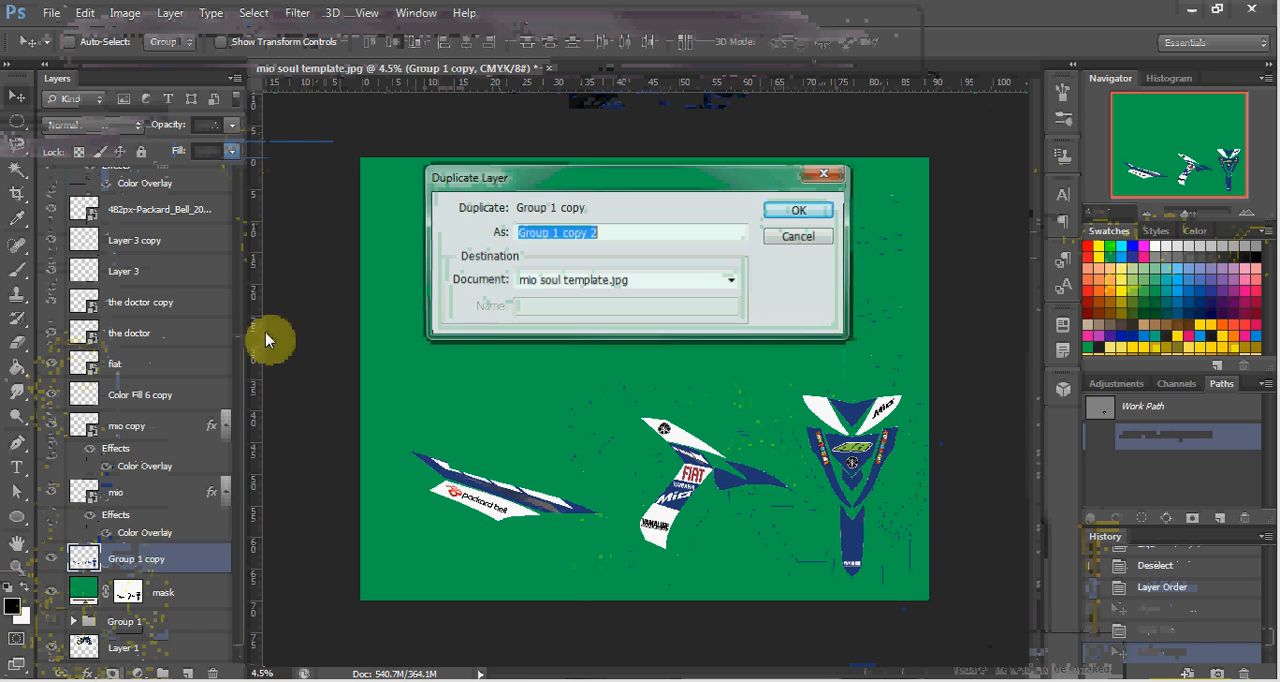
key(Return)
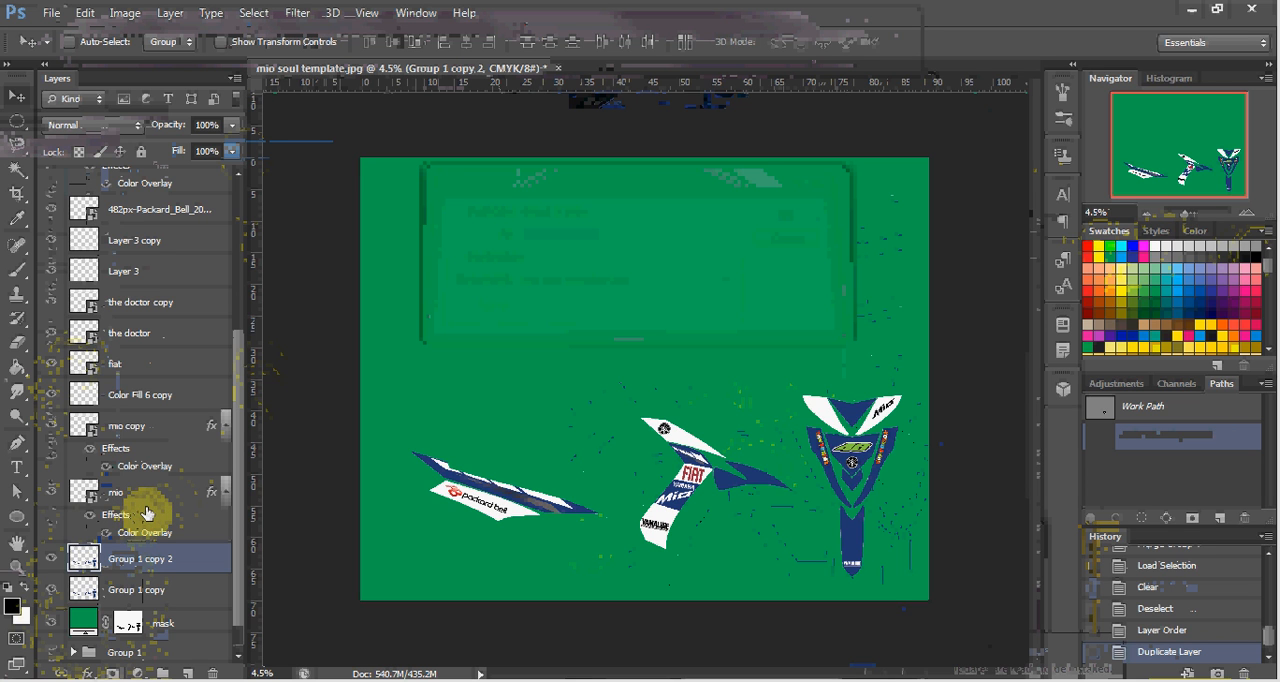
Group all the logo layers from mio up to 46.
click(148, 509)
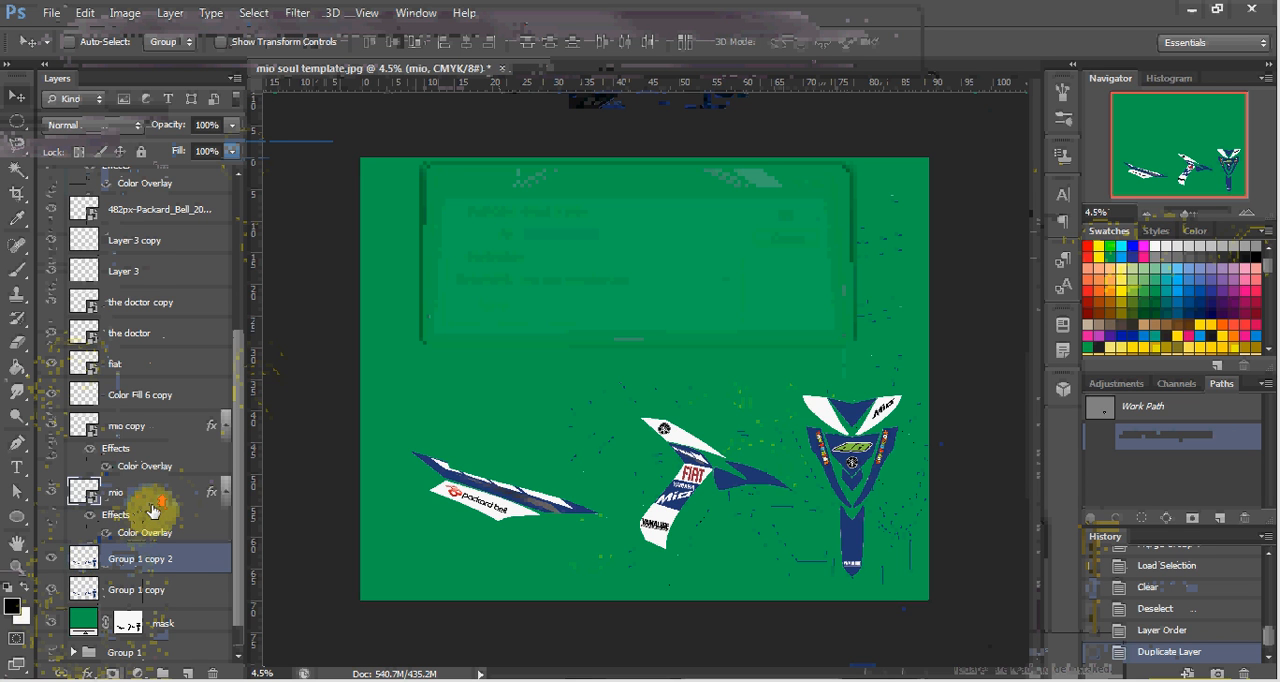
scroll(152, 510, up, 4)
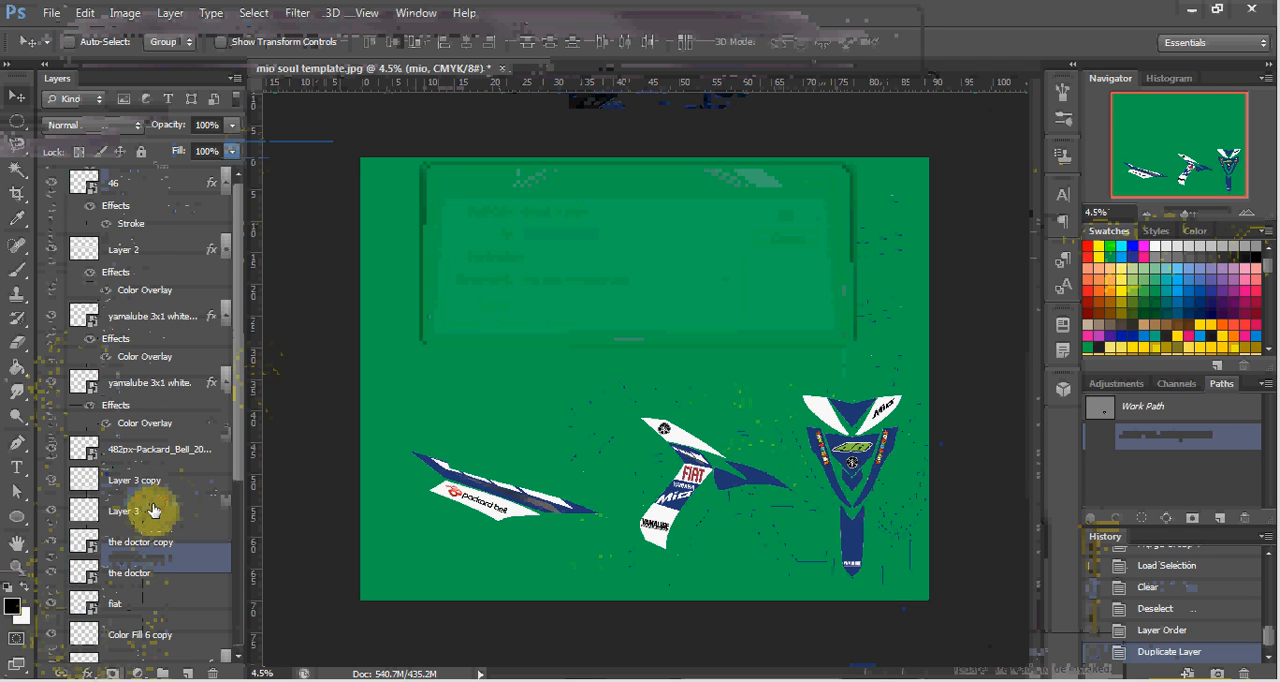
click(167, 178)
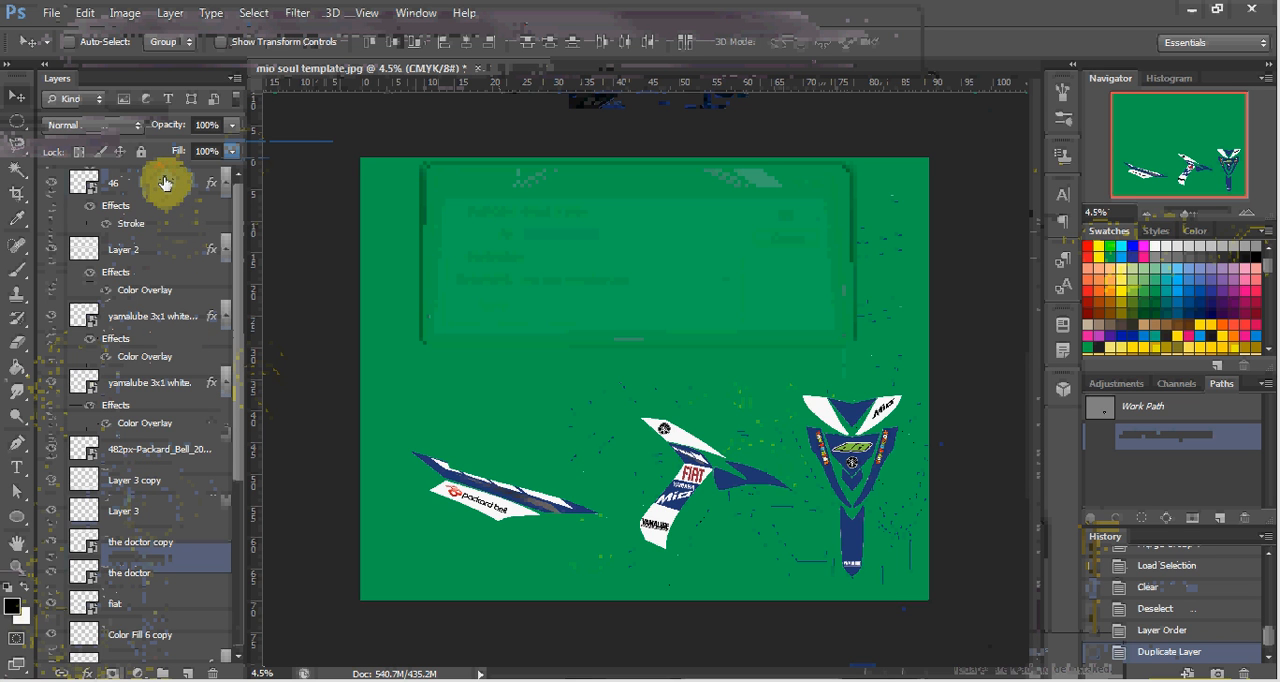
click(141, 192)
key(ctrl+g)
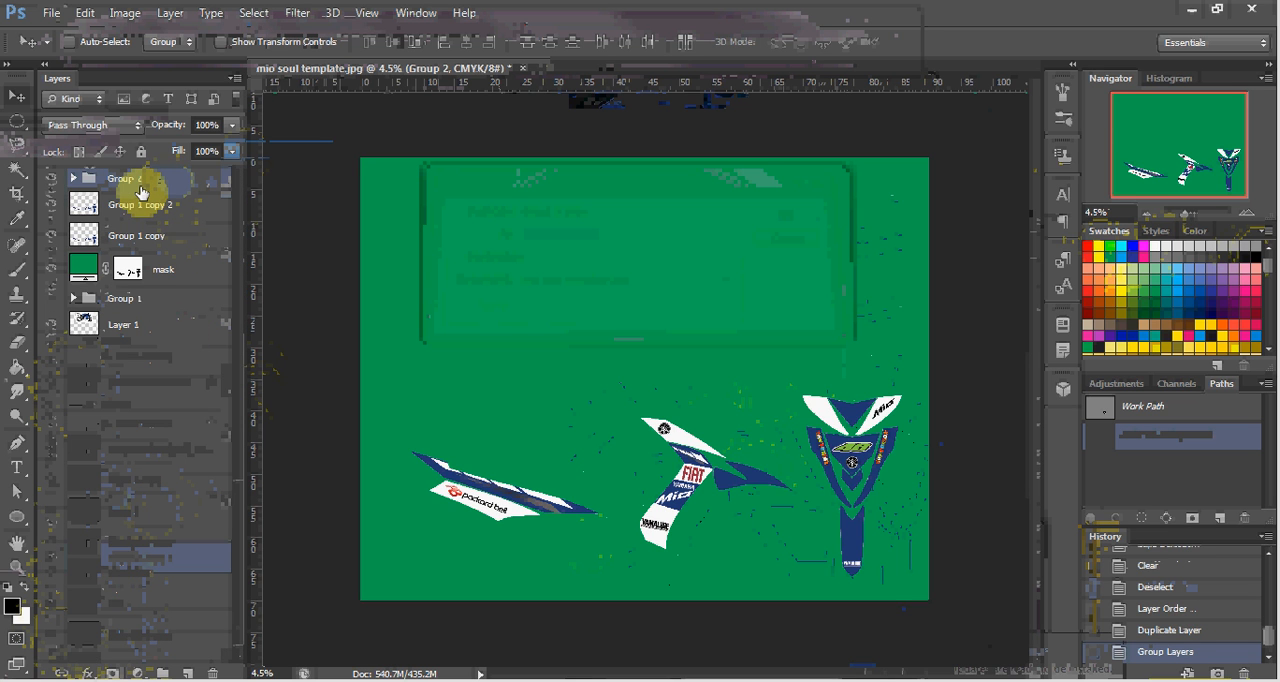
Duplicate Group 2 within the same document as Group 2 copy and select it together with the Group 1 copy 2 layer.
right_click(153, 186)
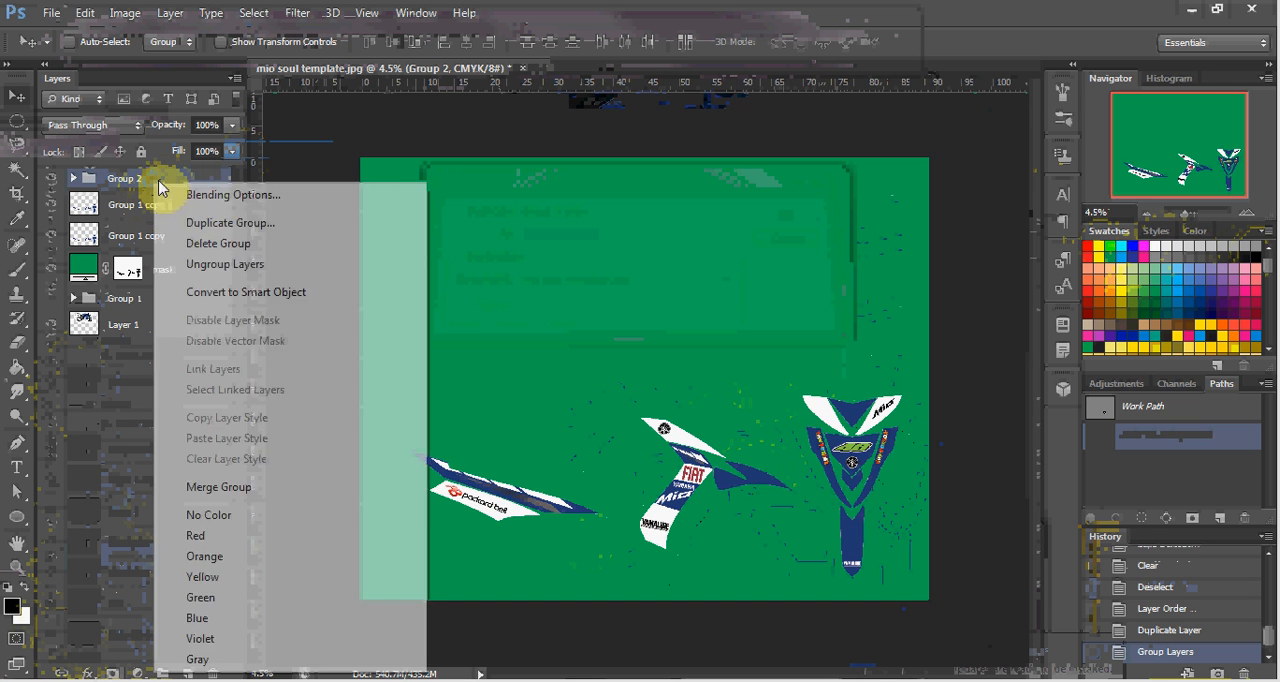
click(200, 223)
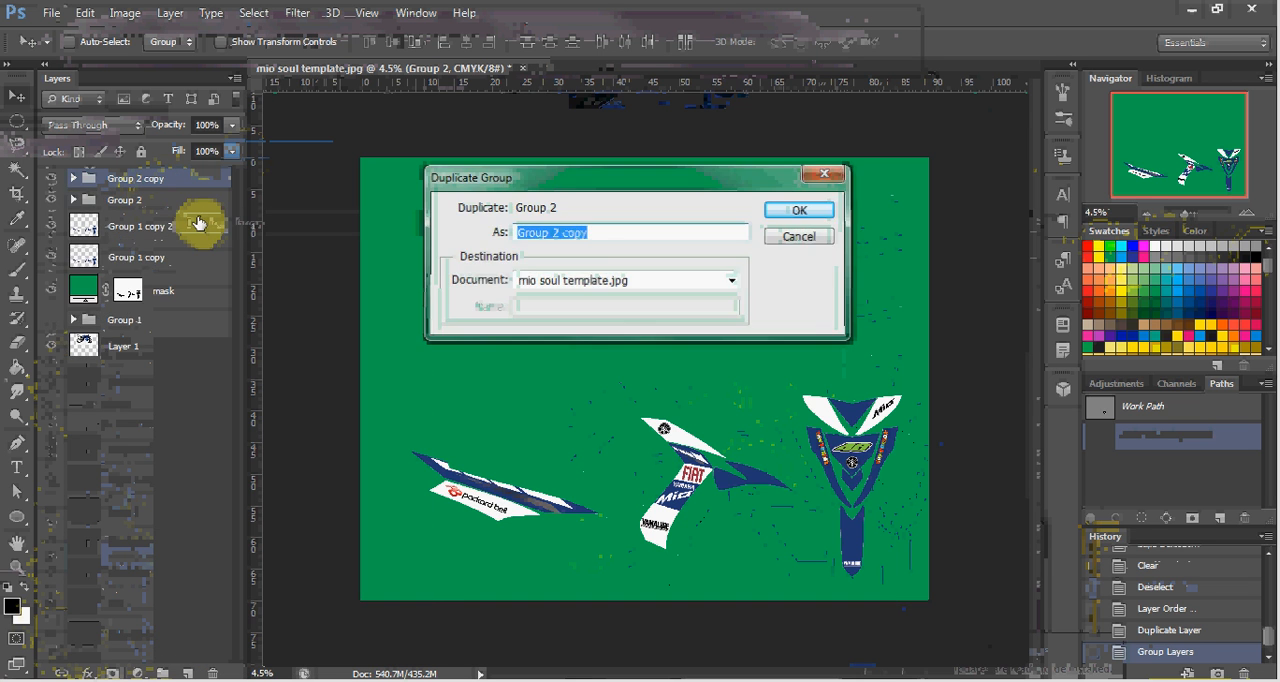
key(Return)
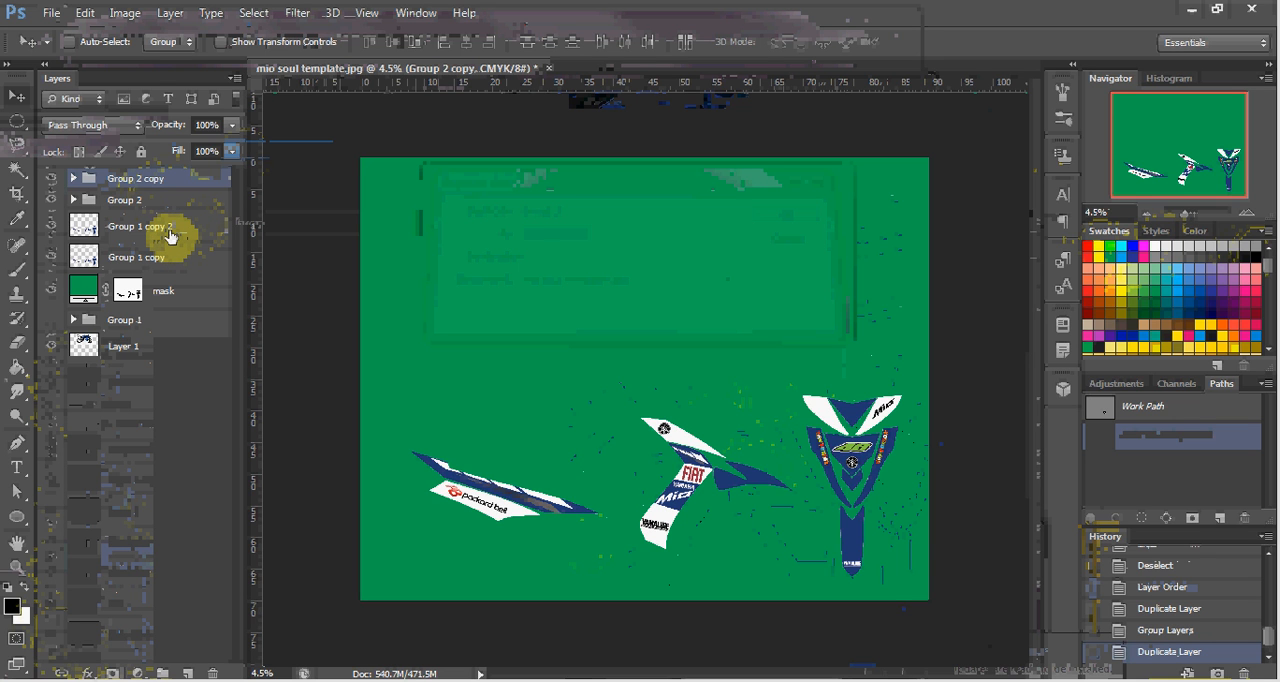
ctrl+click(170, 236)
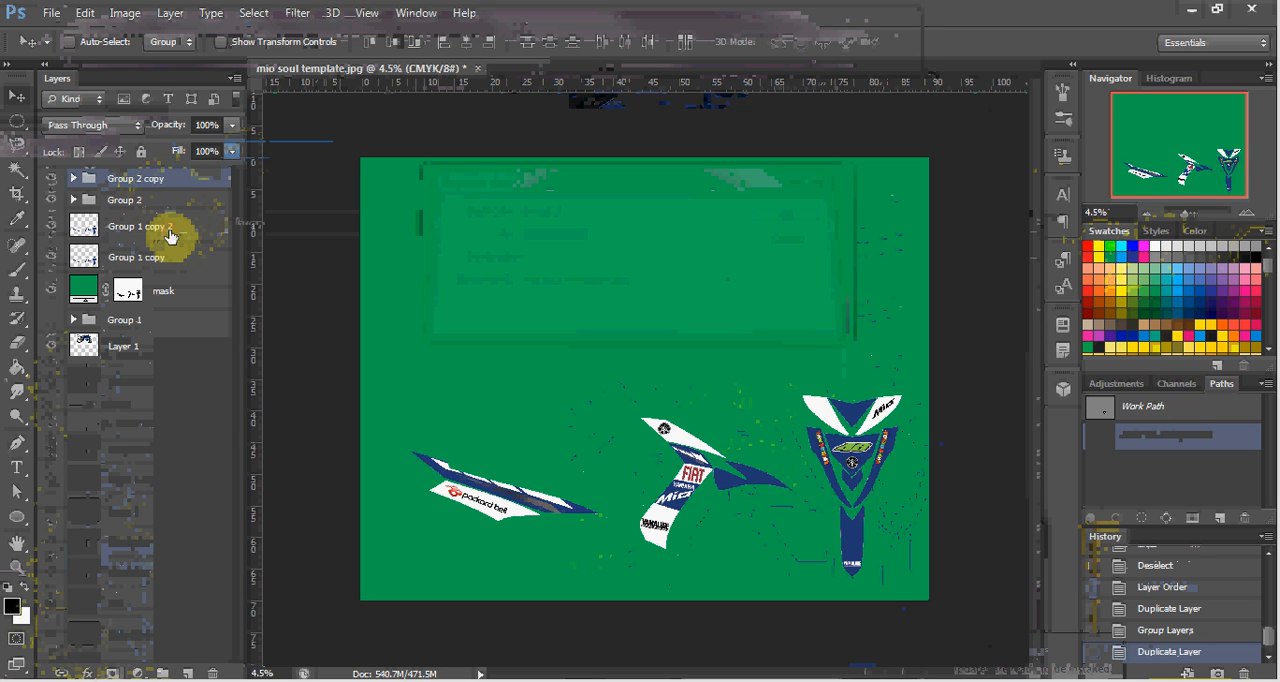
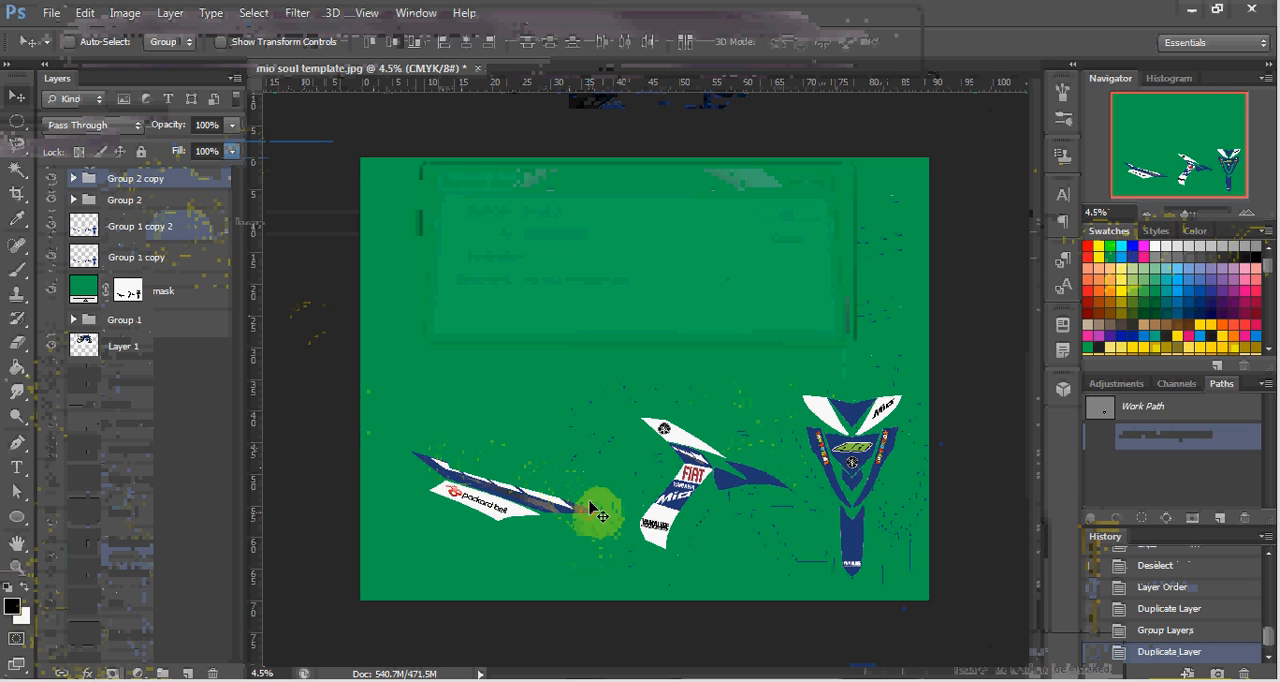
Move the duplicated decal set above the original on the green canvas and flip it horizontally with Free Transform.
drag(592, 514, 582, 323)
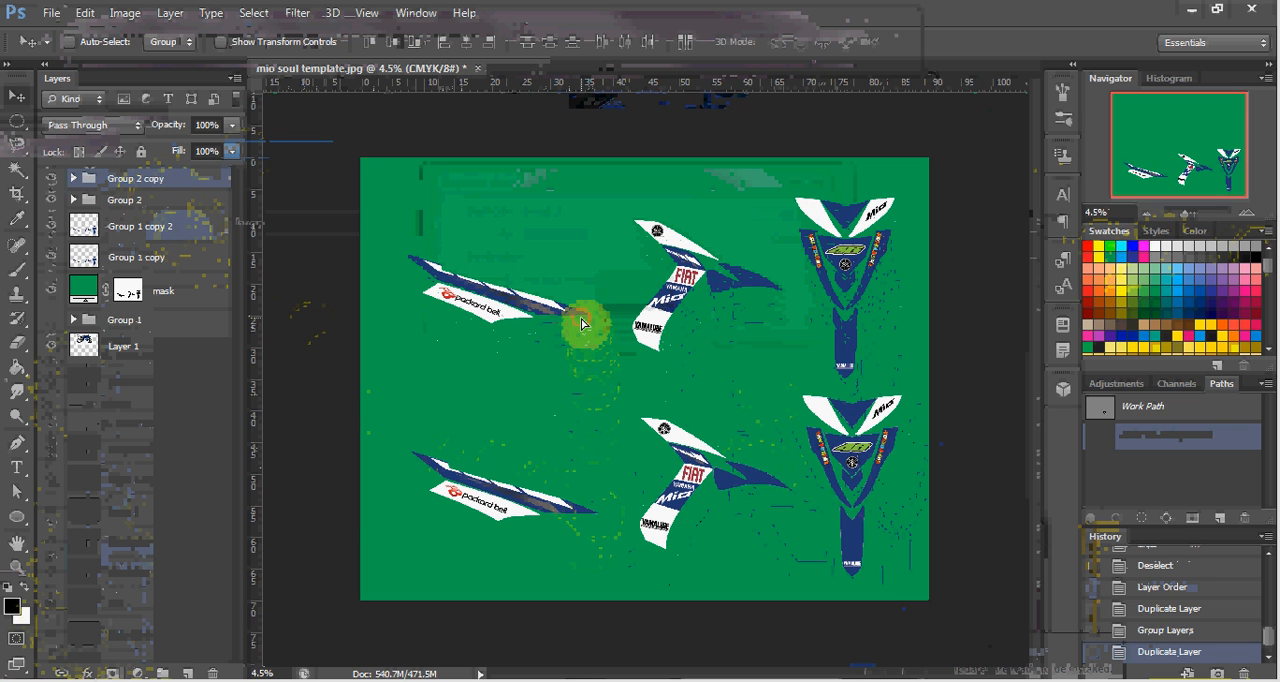
key(ctrl+t)
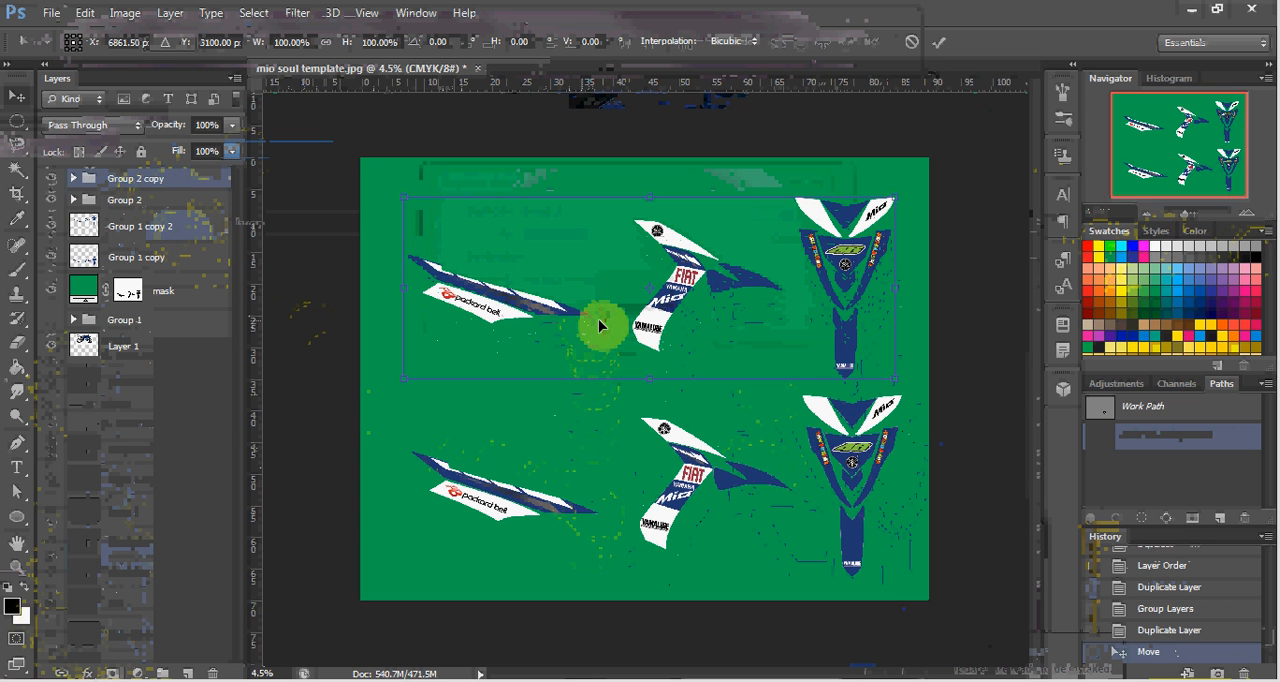
right_click(615, 316)
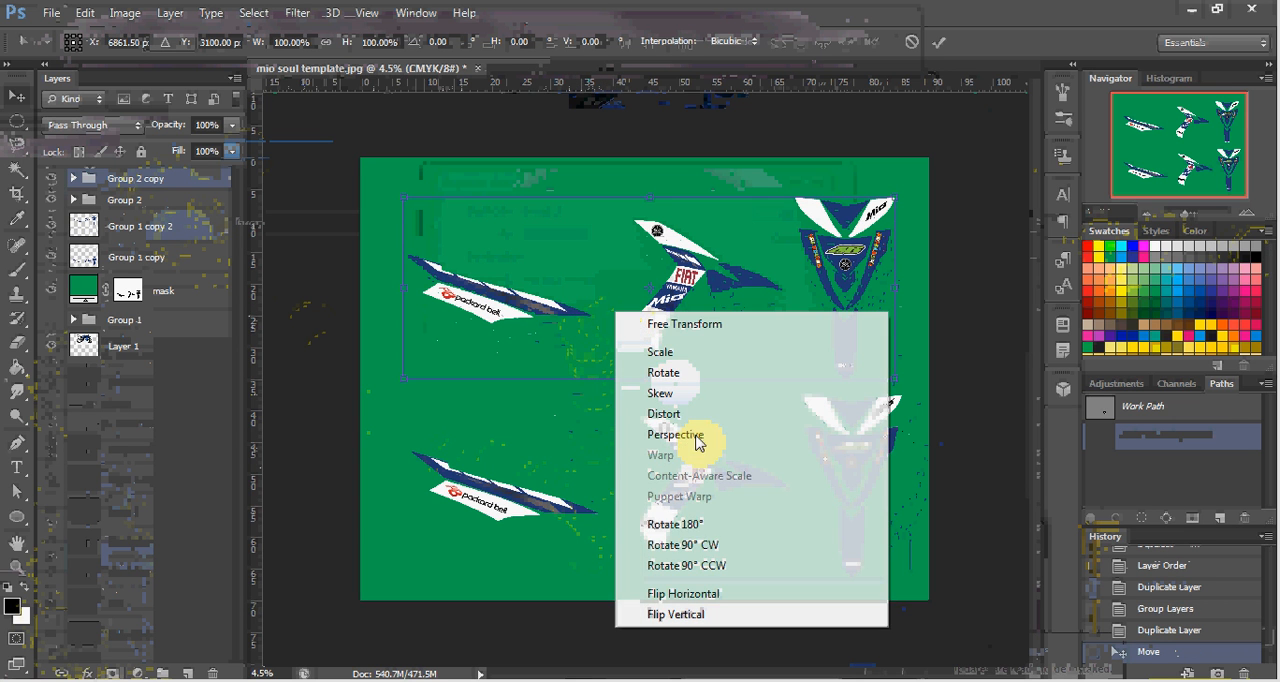
click(690, 594)
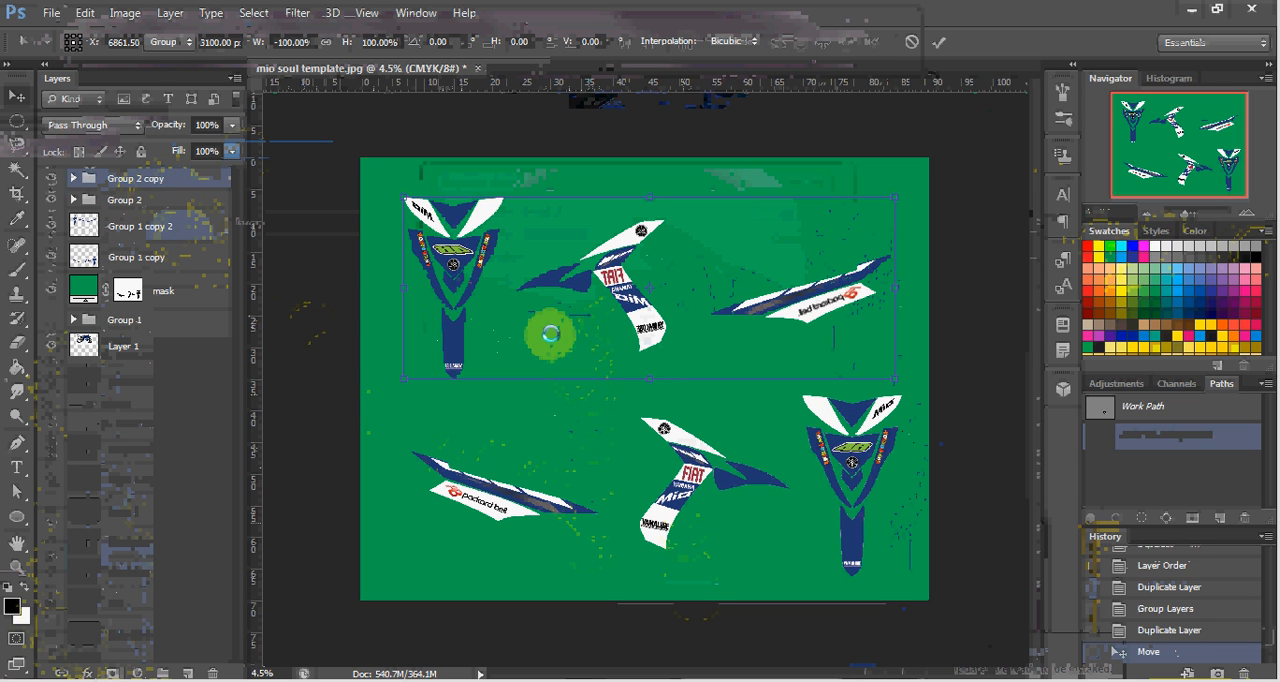
key(Return)
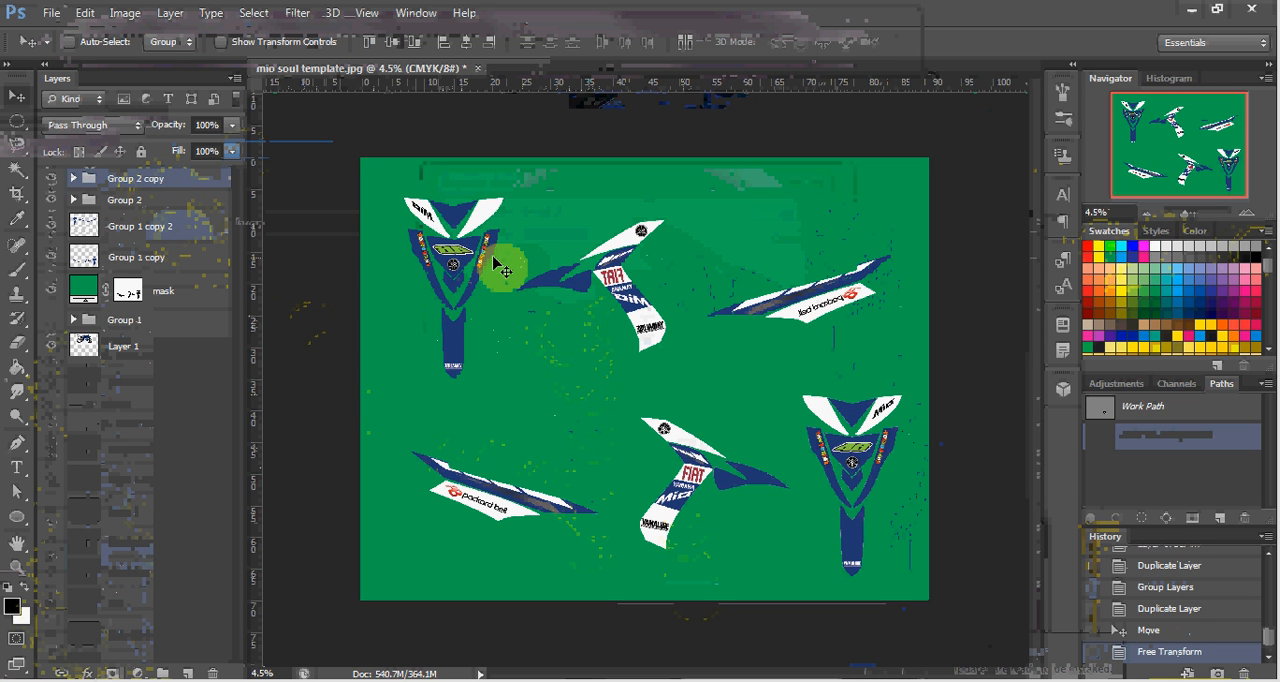
Move Group 2 beneath the Group 1 copy 2 layer and group it with the Group 1 copy layer.
click(183, 188)
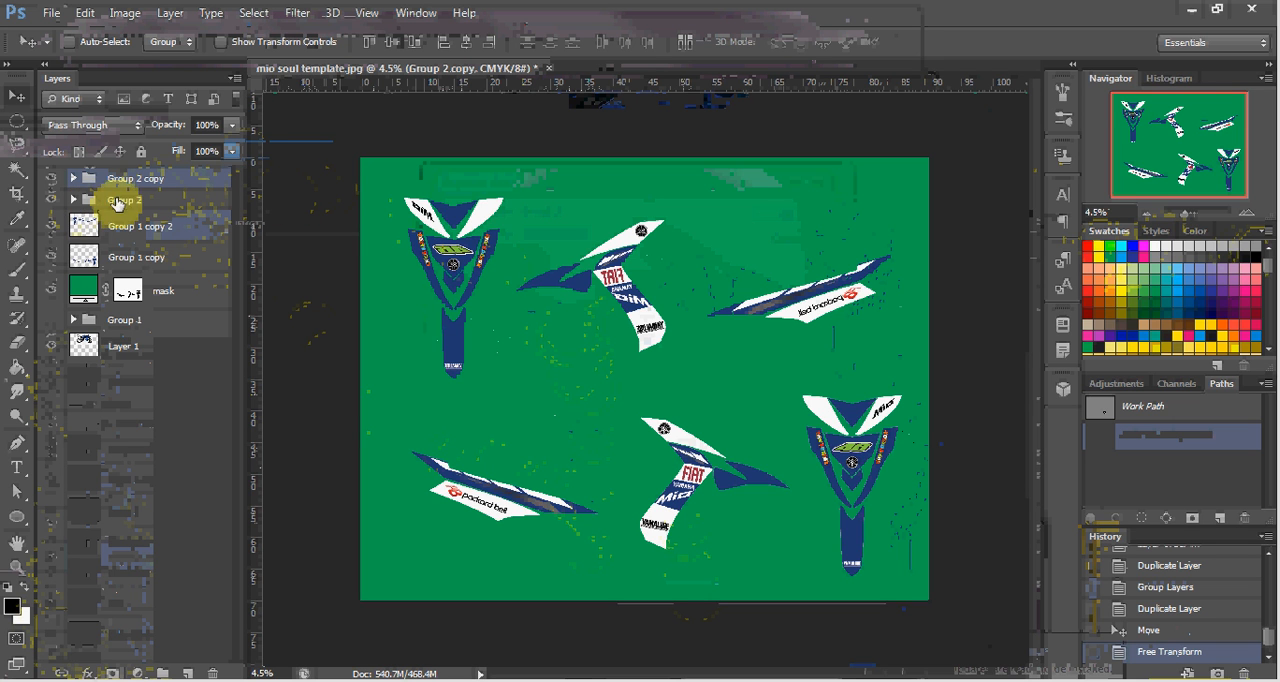
drag(133, 203, 145, 250)
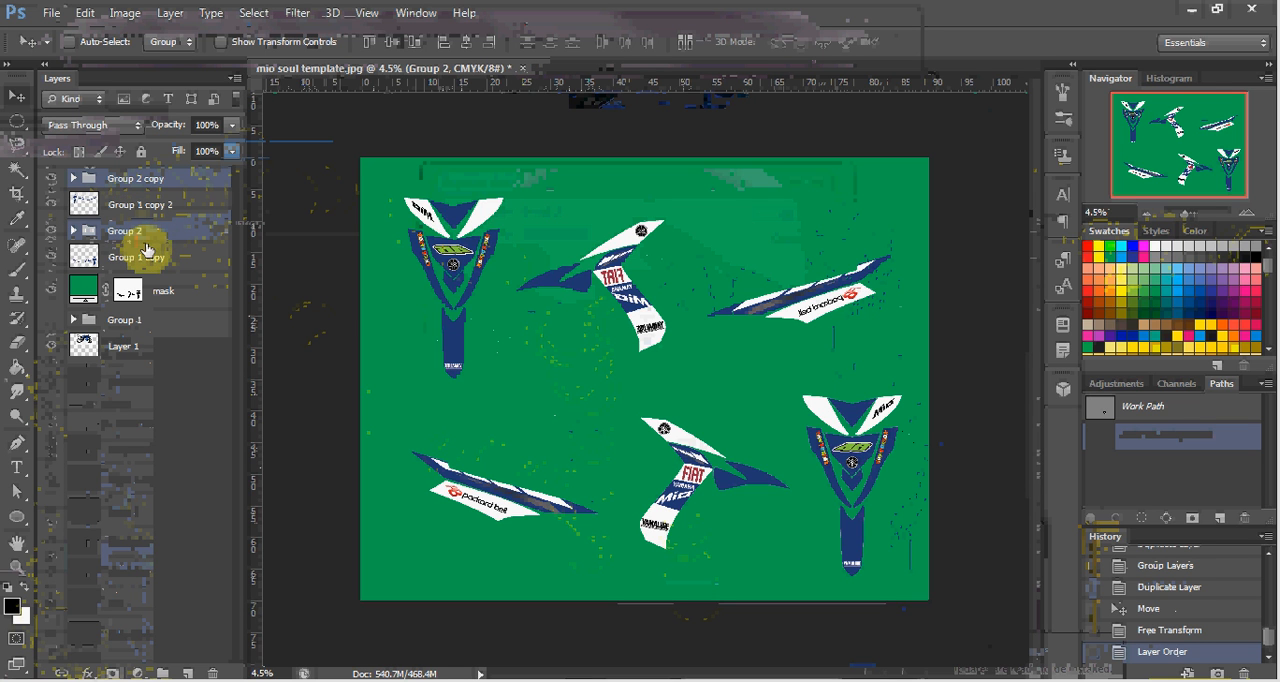
ctrl+click(155, 262)
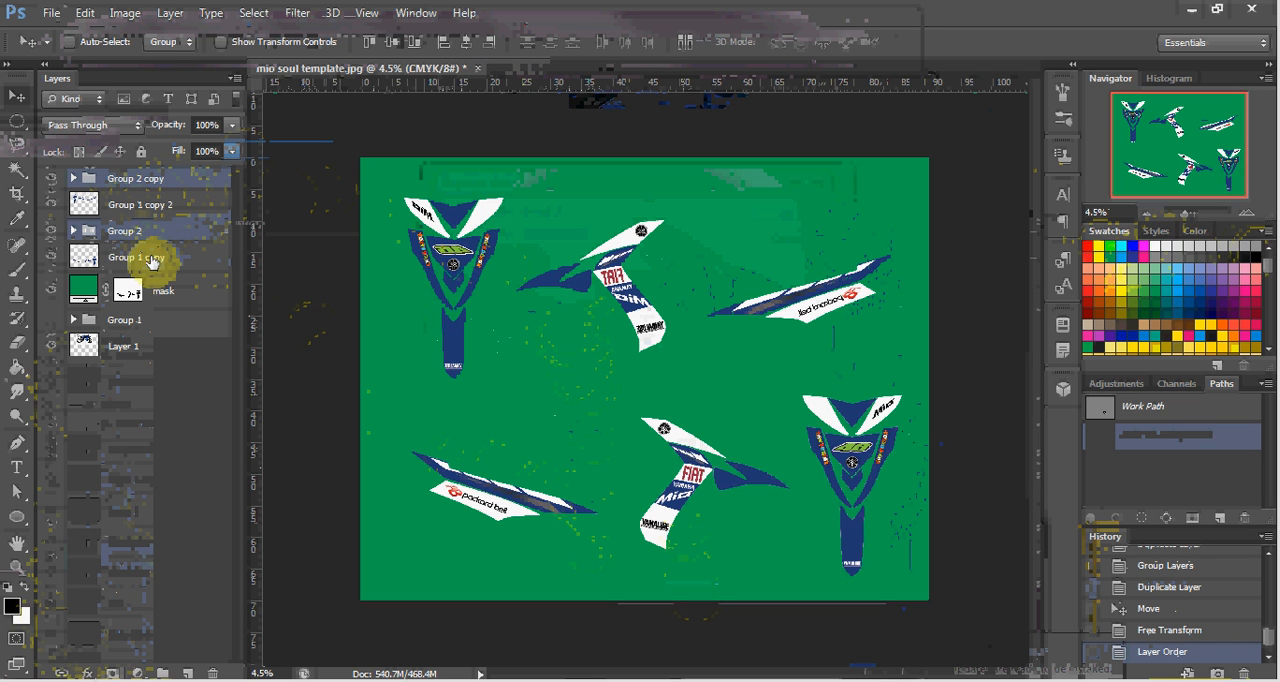
key(ctrl+g)
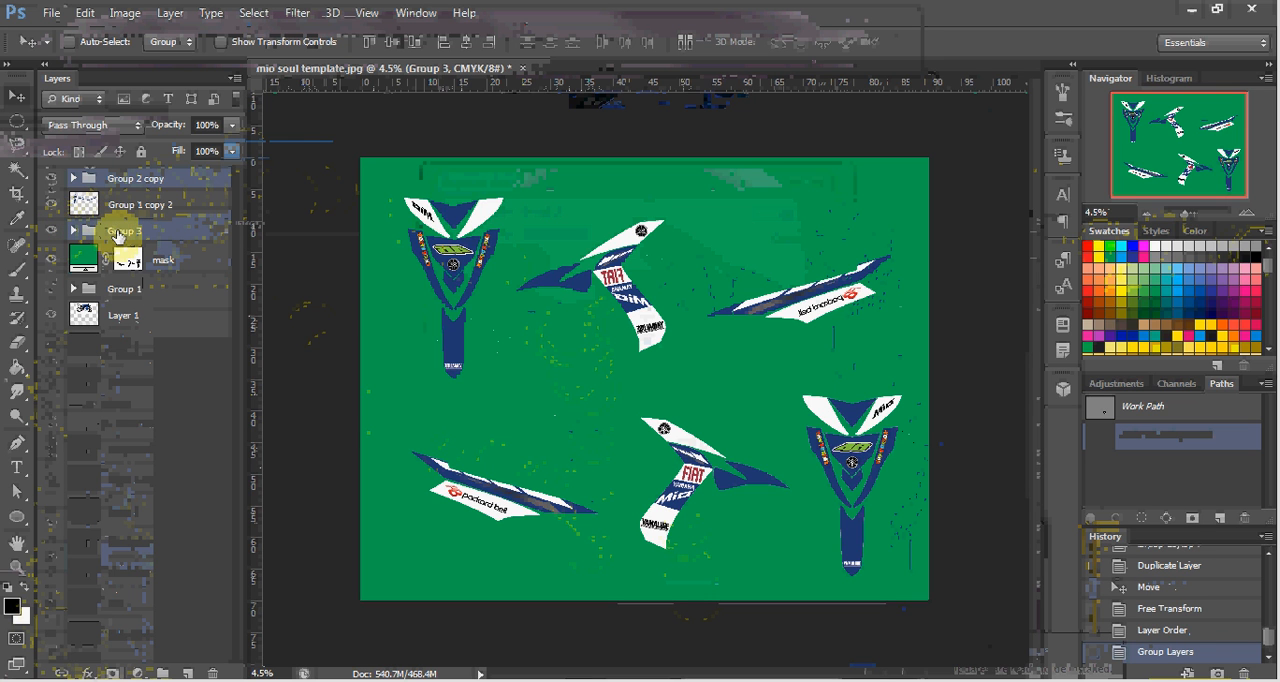
Rename the new group holding the original decal set as right.
double_click(120, 231)
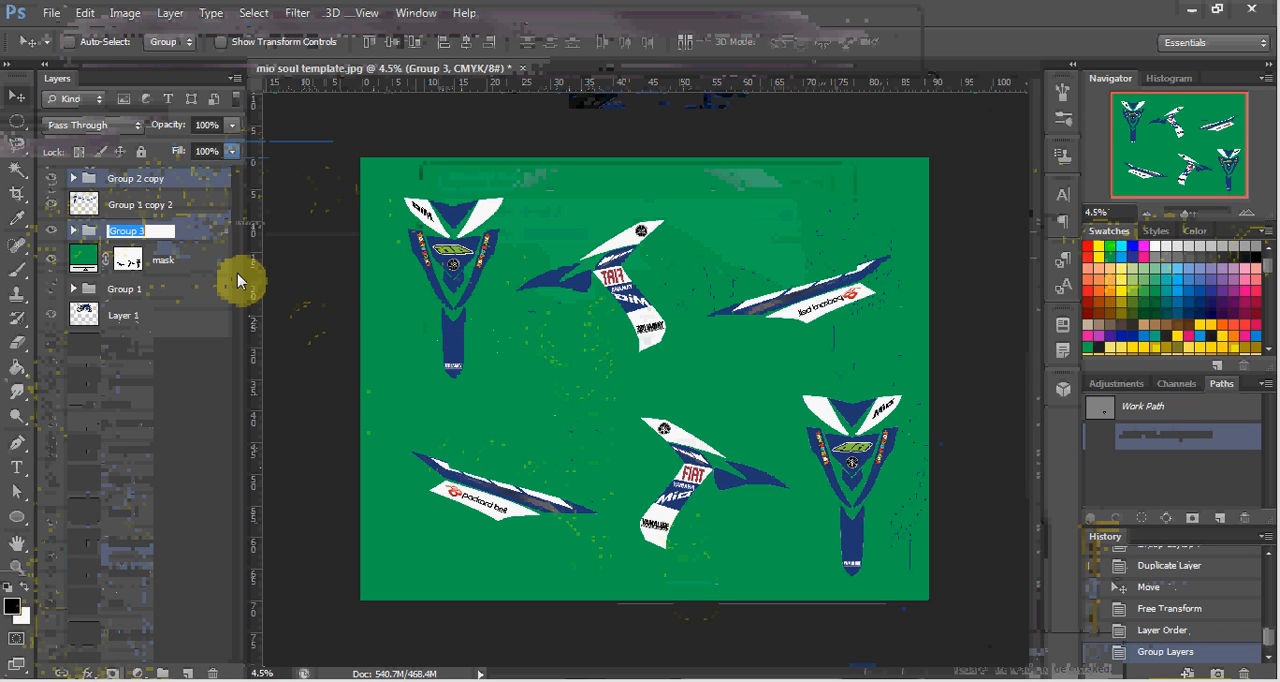
text(right)
key(Return)
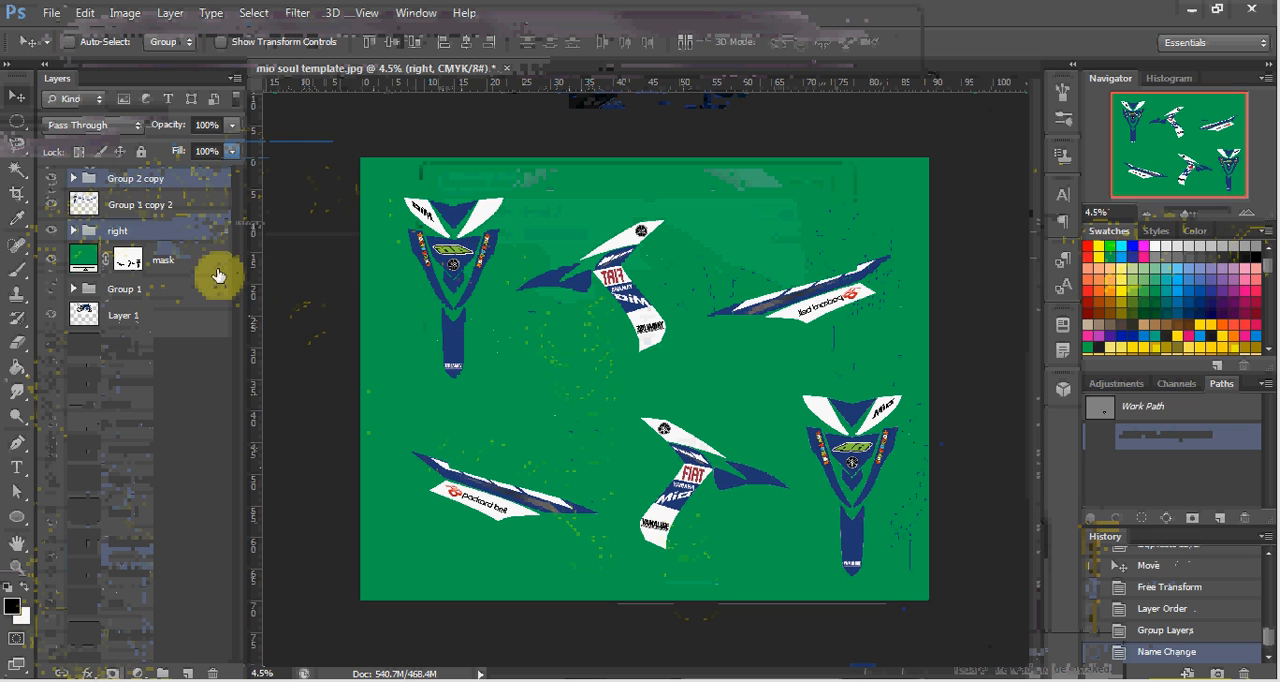
Ungroup Group 2 copy into its separate logo layers and clear the multi-layer selection.
click(145, 200)
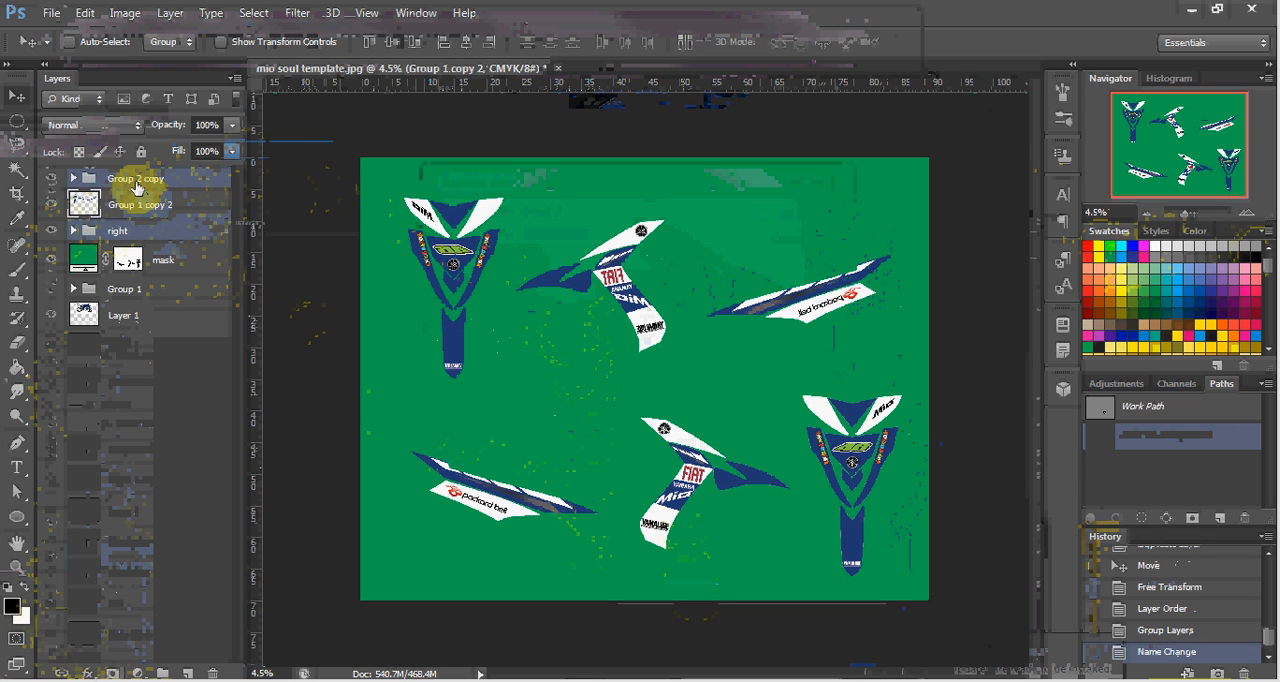
right_click(137, 187)
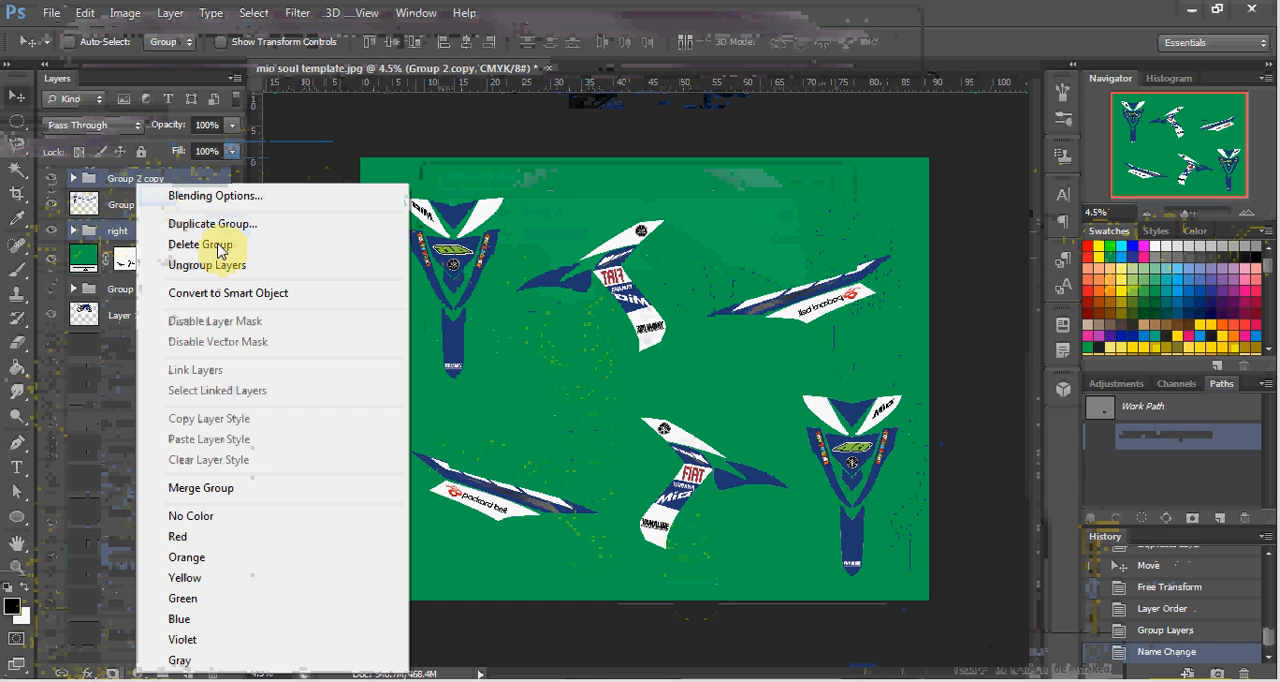
click(193, 266)
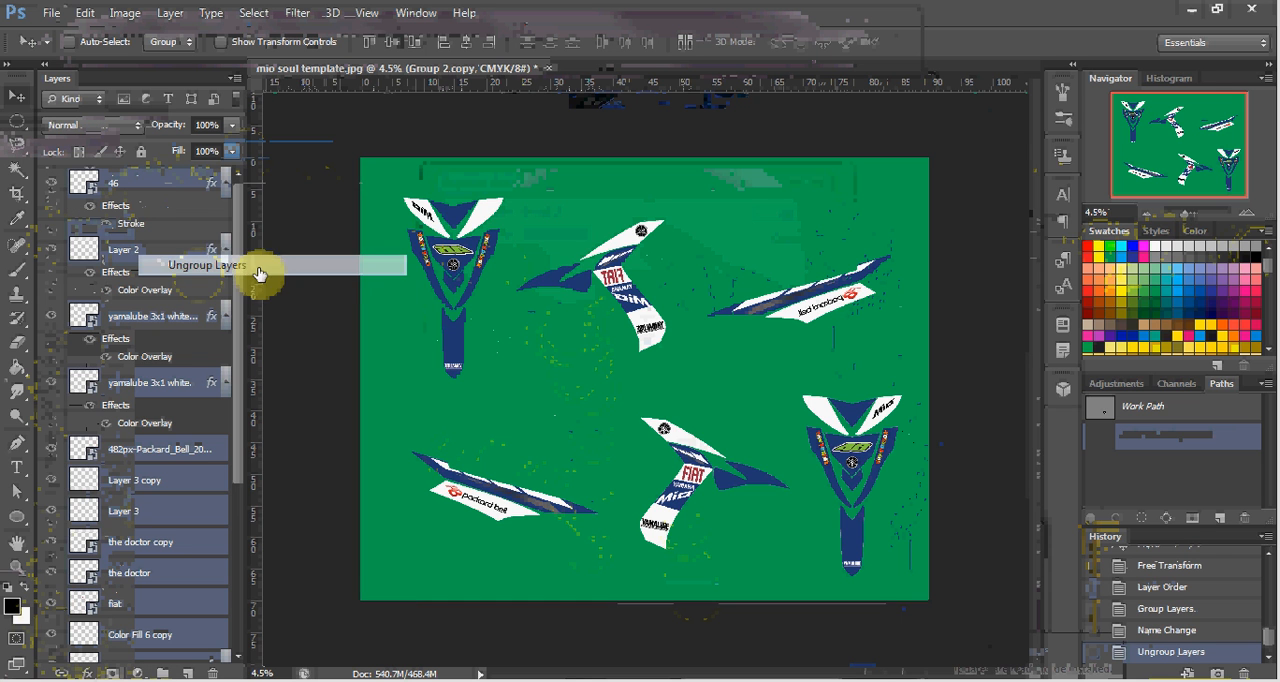
ctrl+click(518, 312)
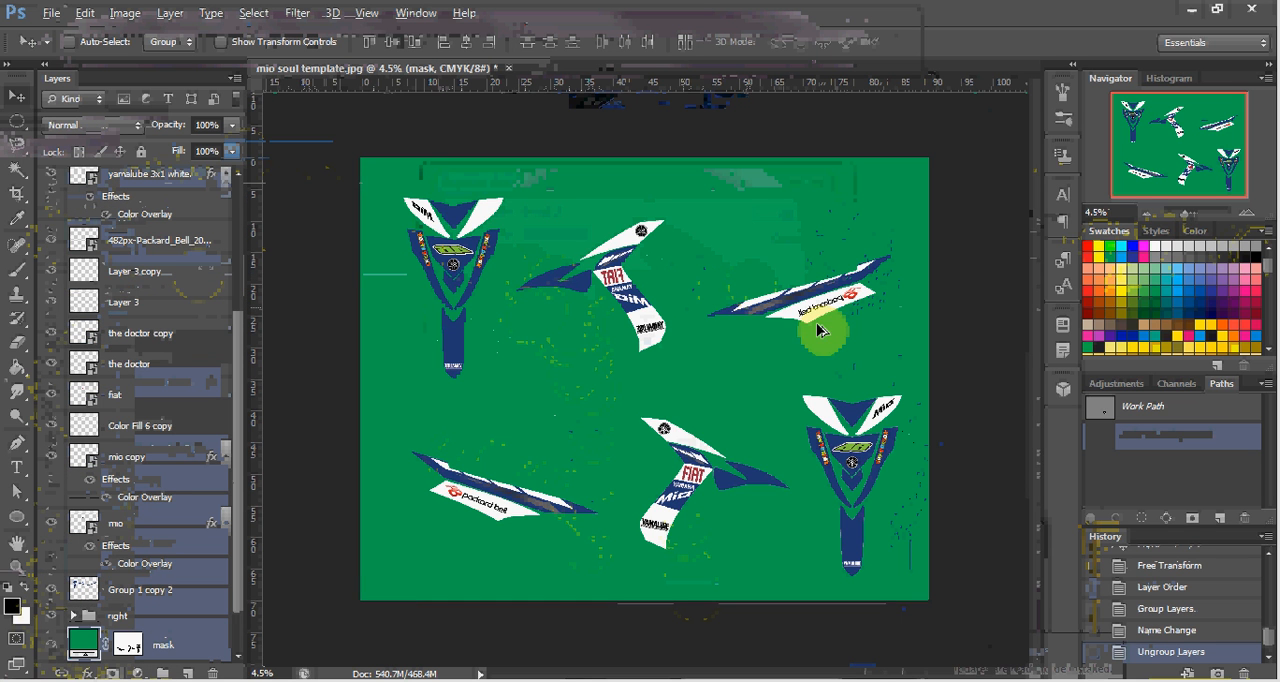
Flip the mirrored Packard Bell logo on the upper side panel horizontally and rotate it to about -19° along the panel.
scroll(848, 323, up, 2)
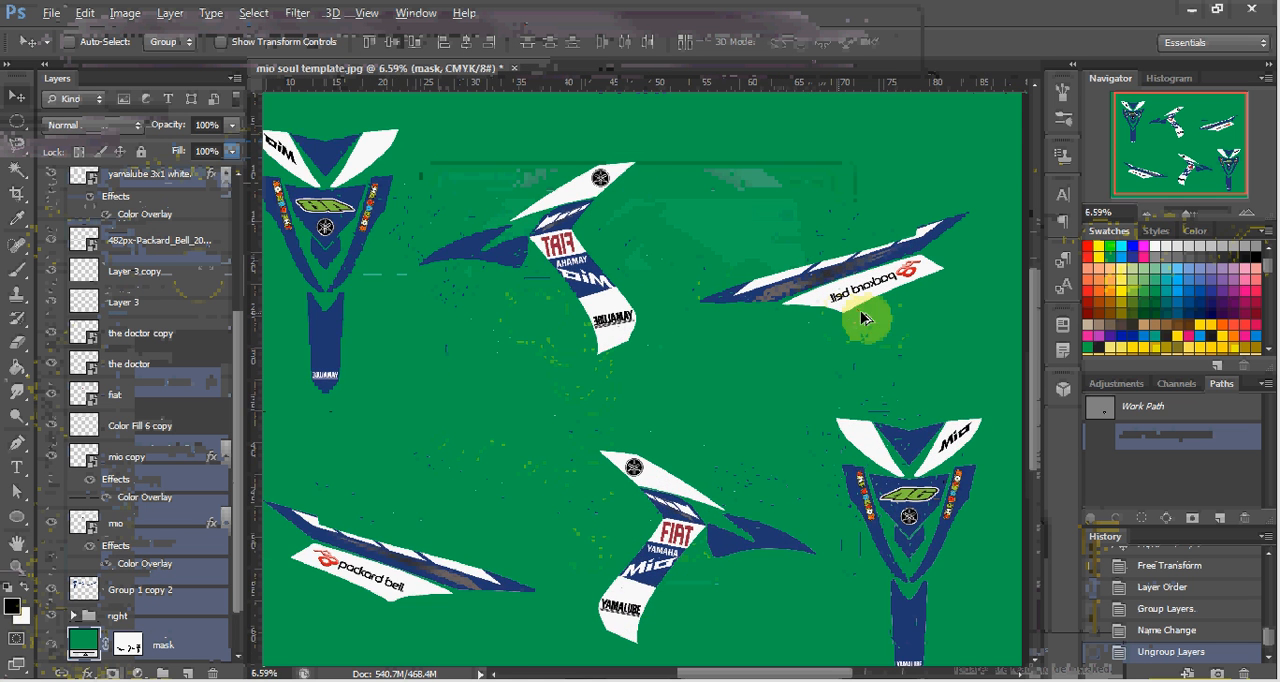
scroll(974, 277, up, 5)
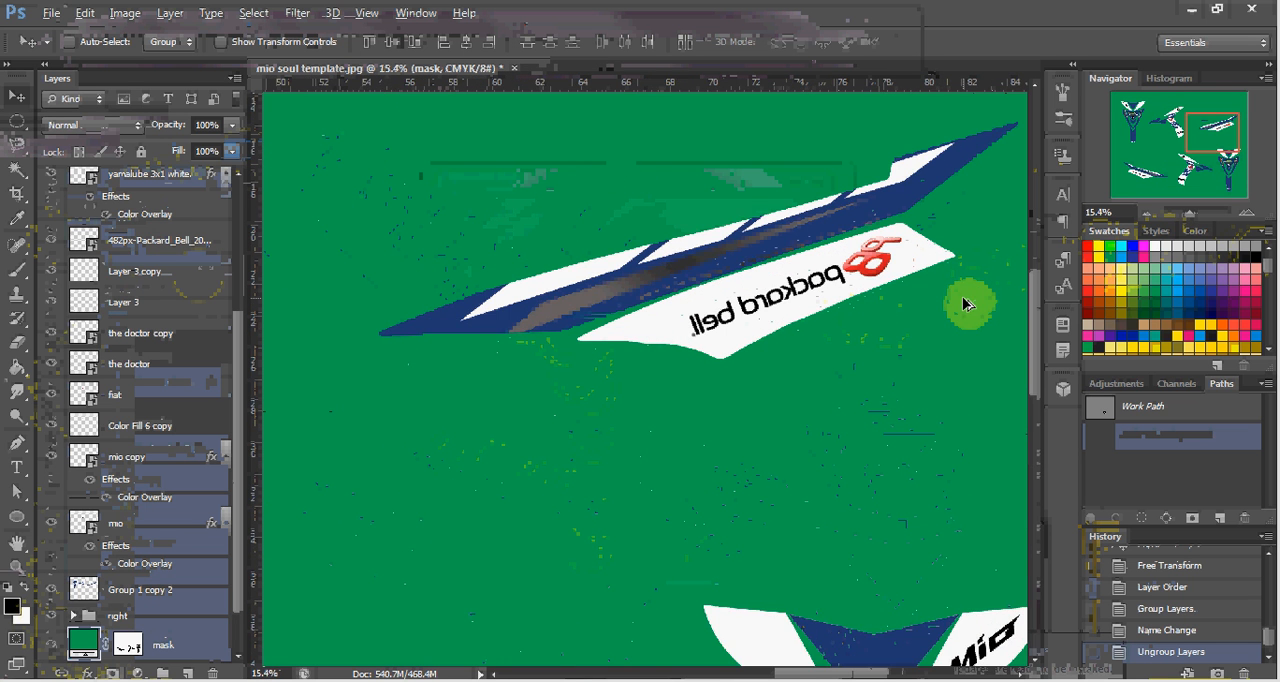
scroll(965, 303, up, 3)
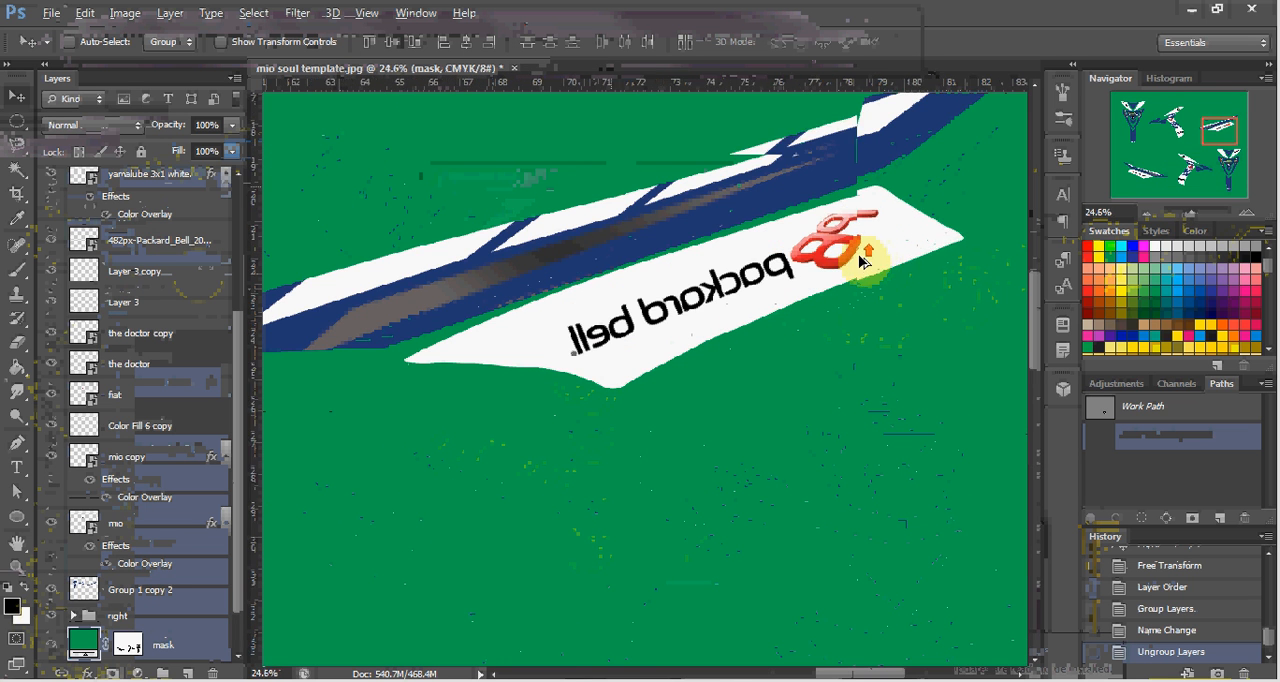
scroll(860, 261, up, 2)
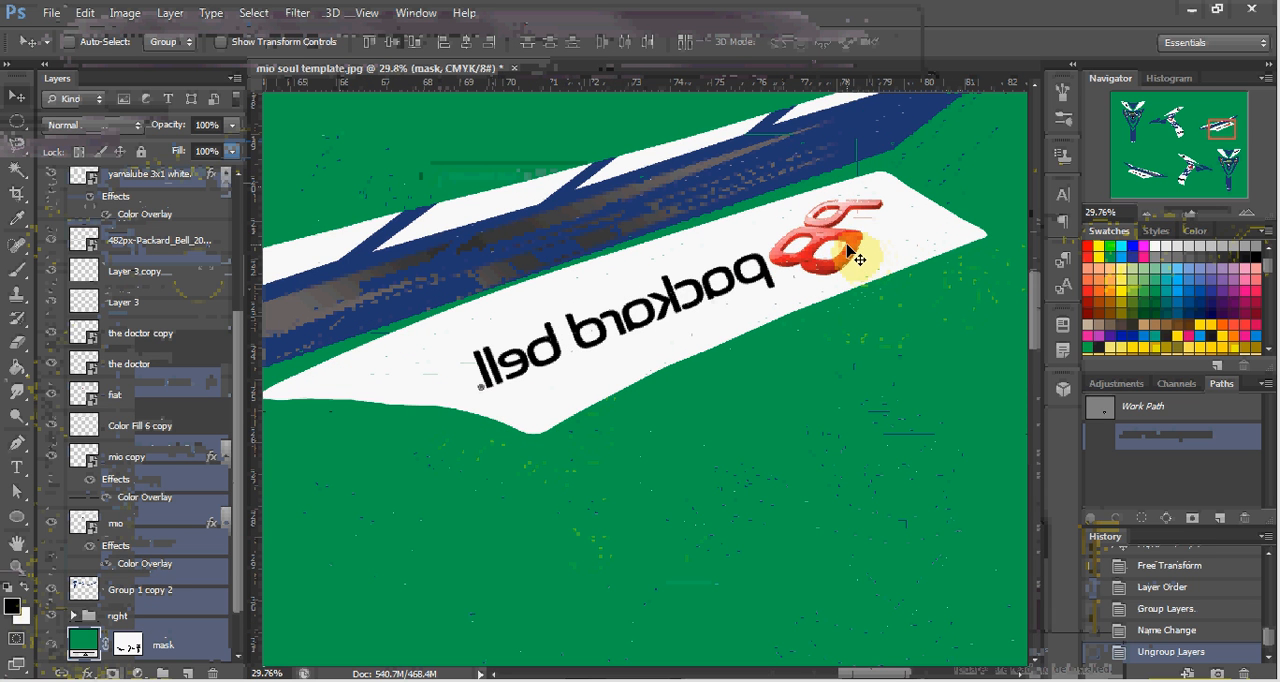
click(858, 259)
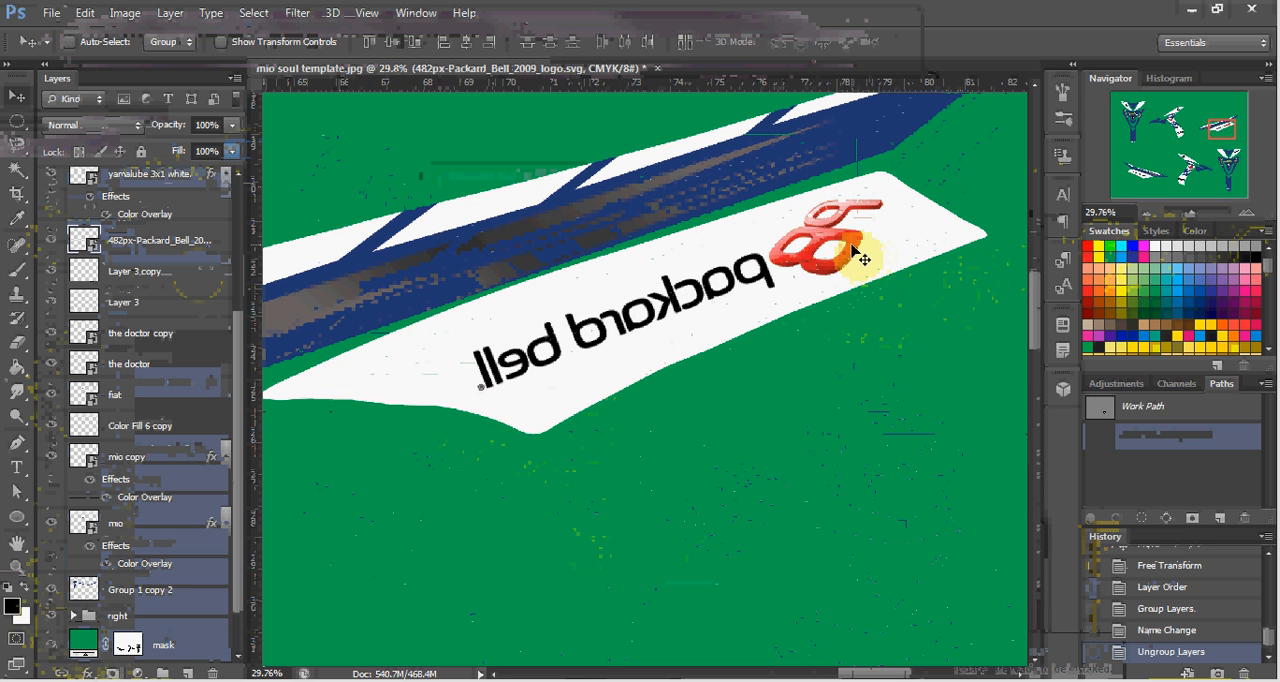
key(ctrl+t)
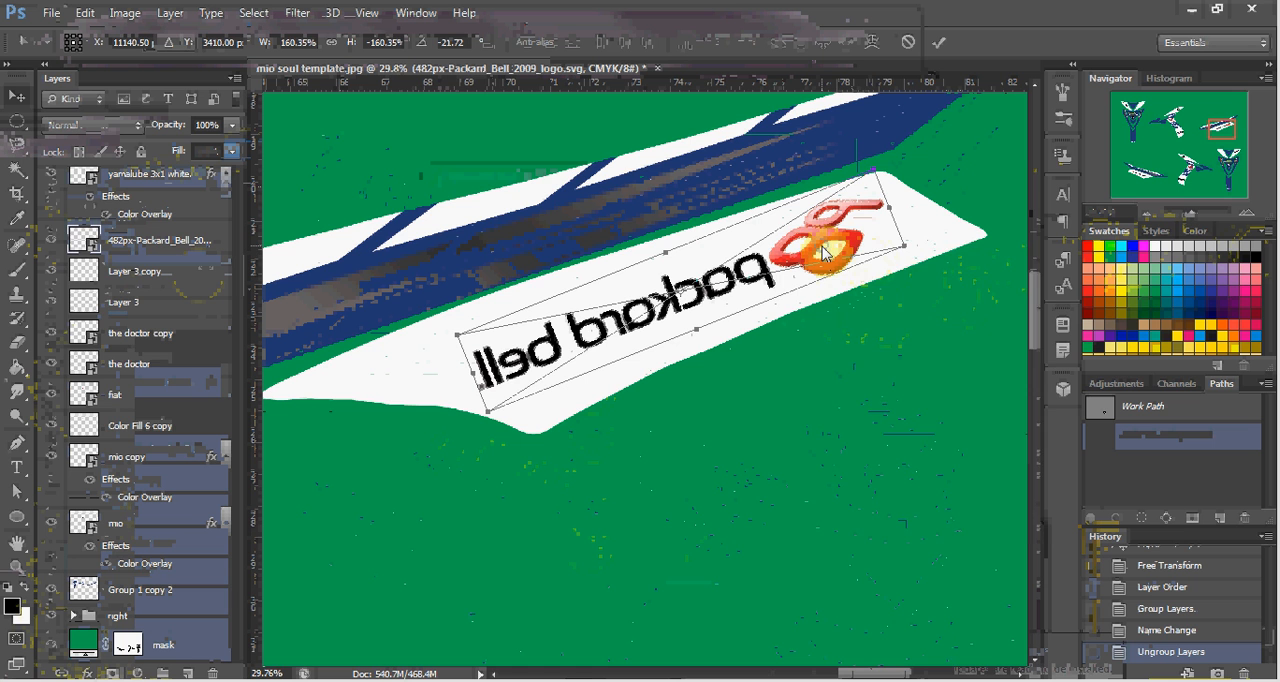
right_click(822, 253)
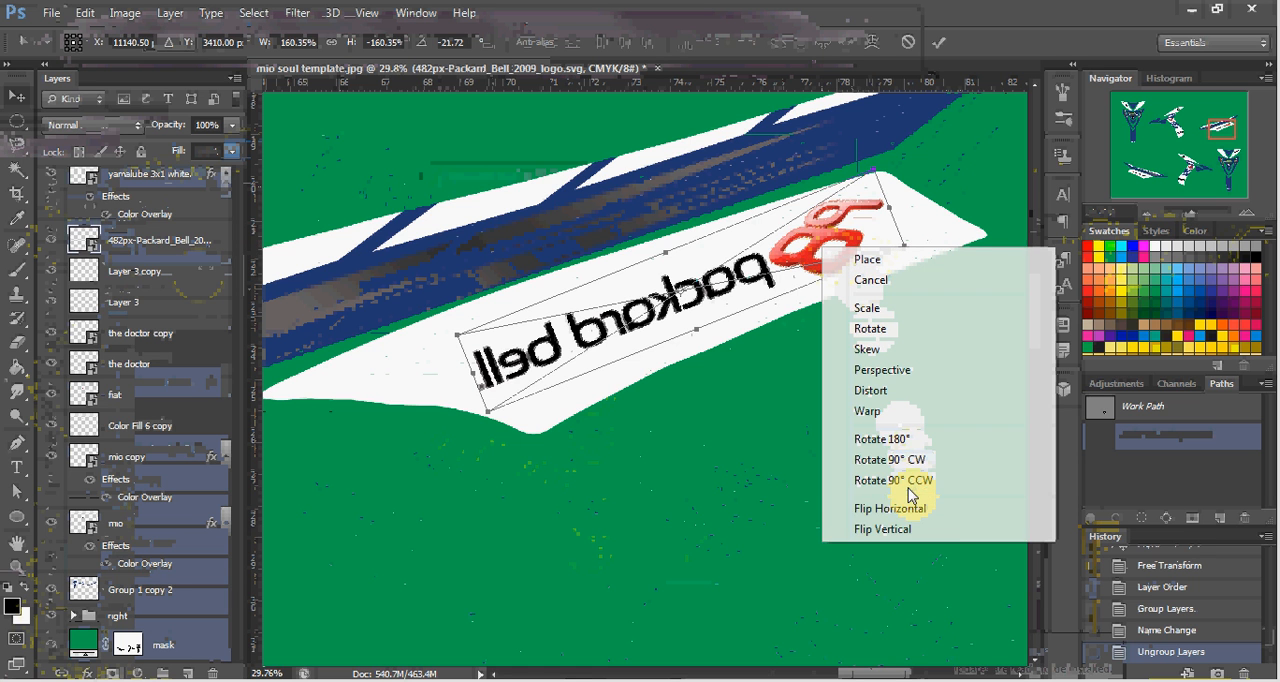
right_click(787, 267)
click(865, 528)
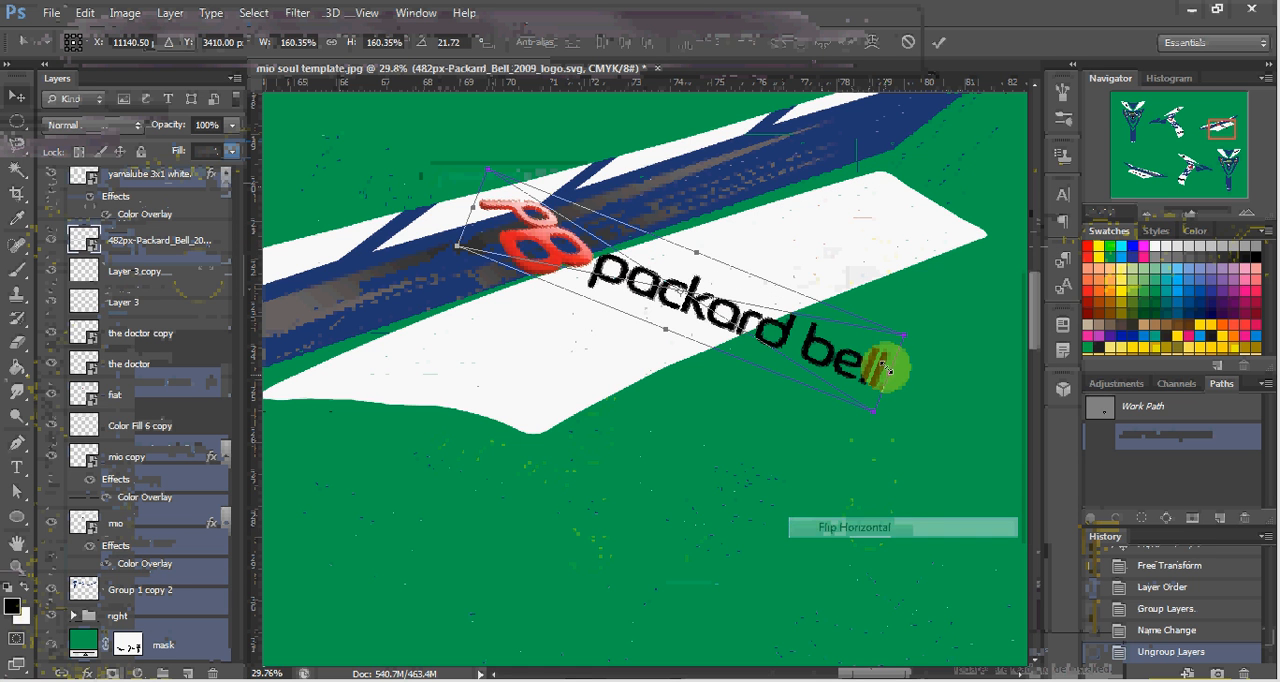
drag(949, 398, 904, 214)
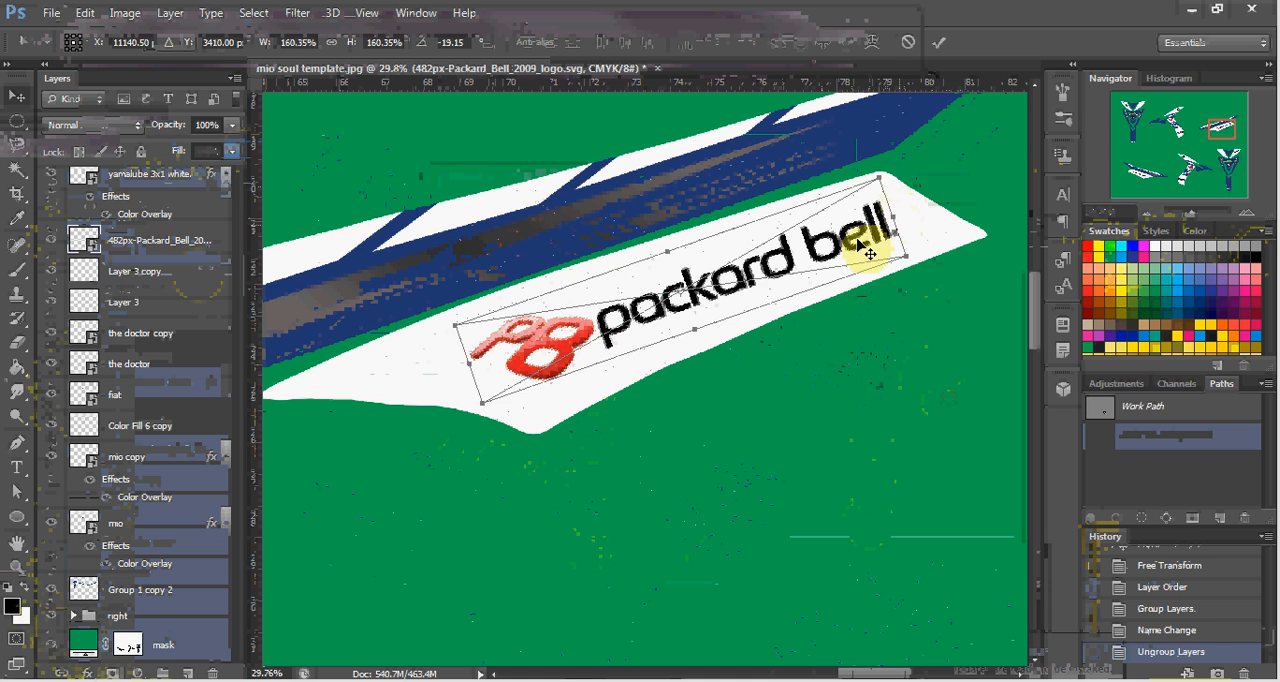
double_click(800, 252)
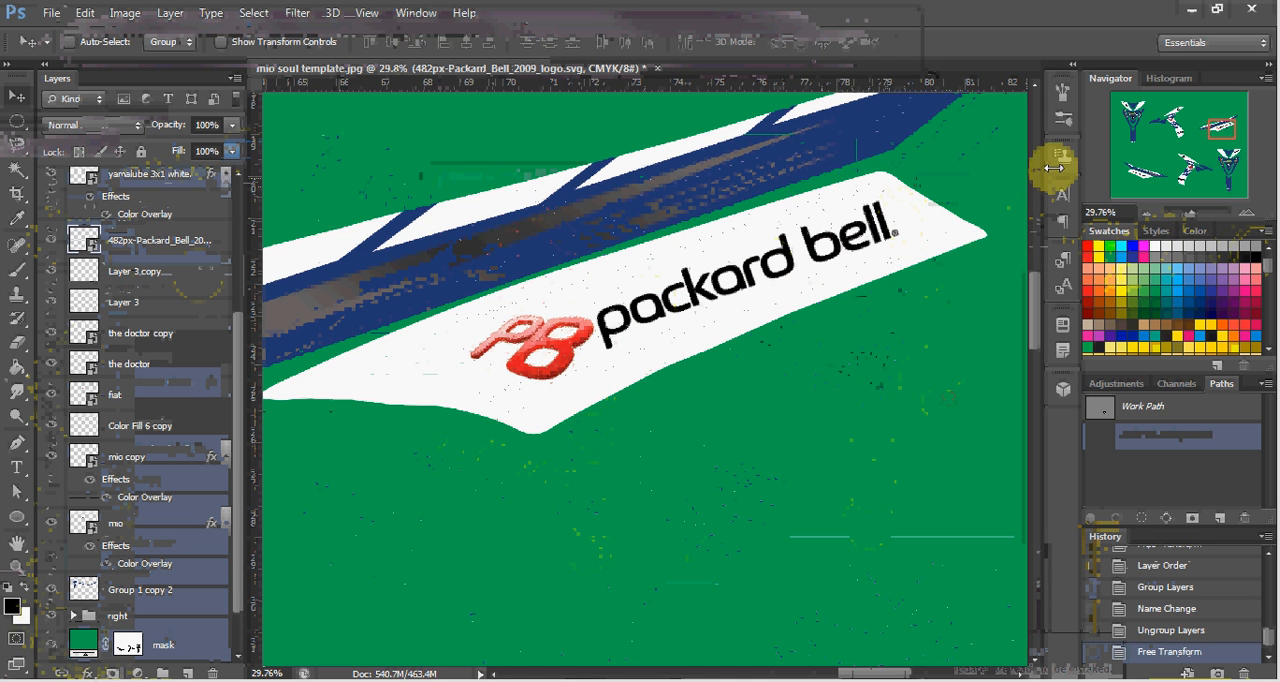
Flip the mirrored Yamalube logo on the upper middle panel horizontally and rotate it to about -12.75°.
drag(1234, 130, 1176, 133)
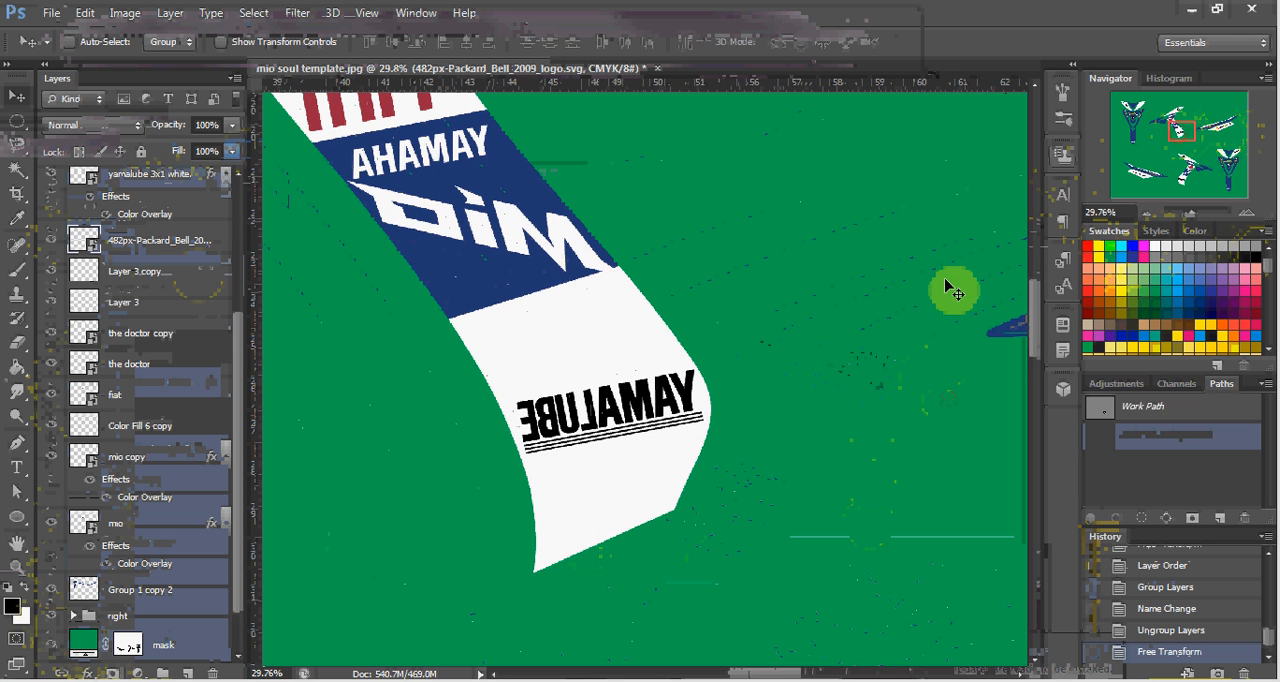
click(690, 405)
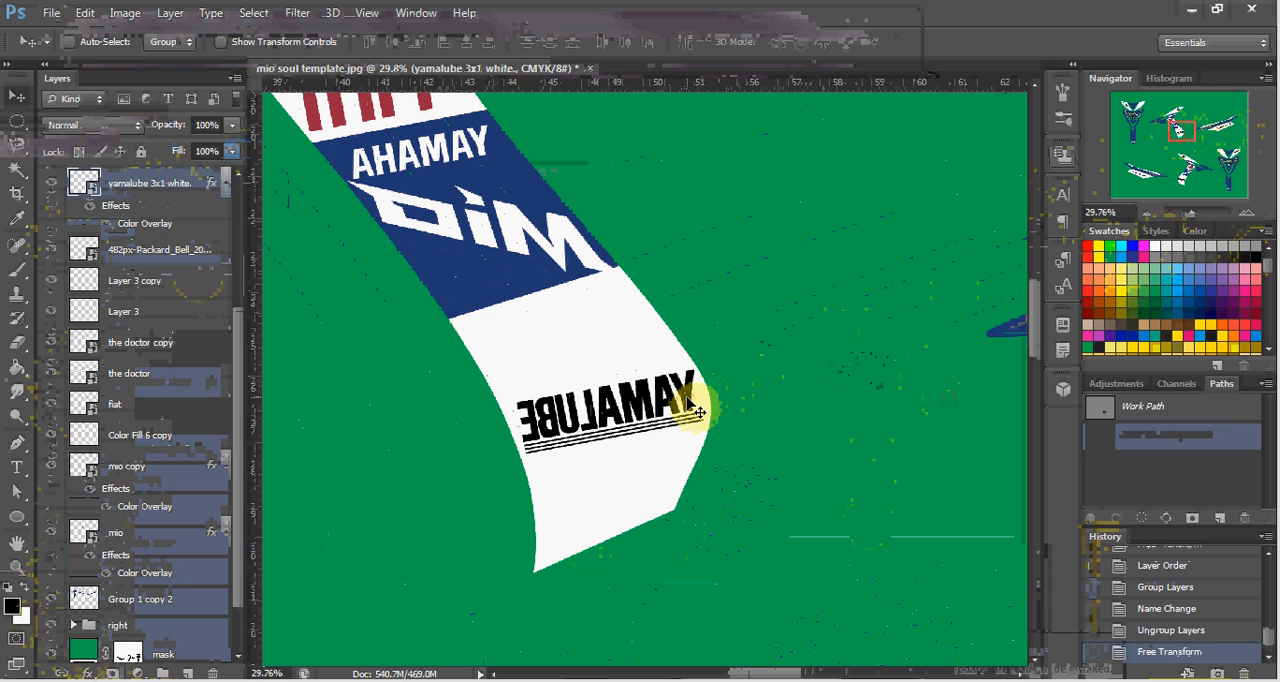
key(ctrl+t)
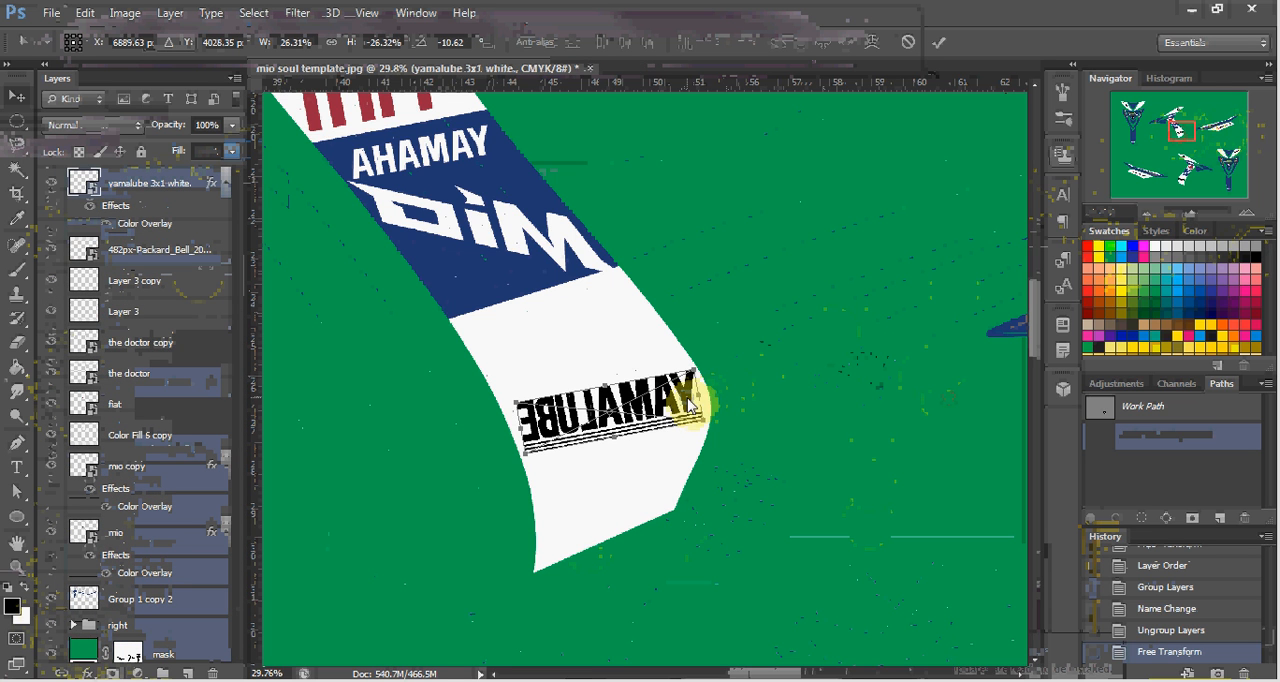
right_click(690, 400)
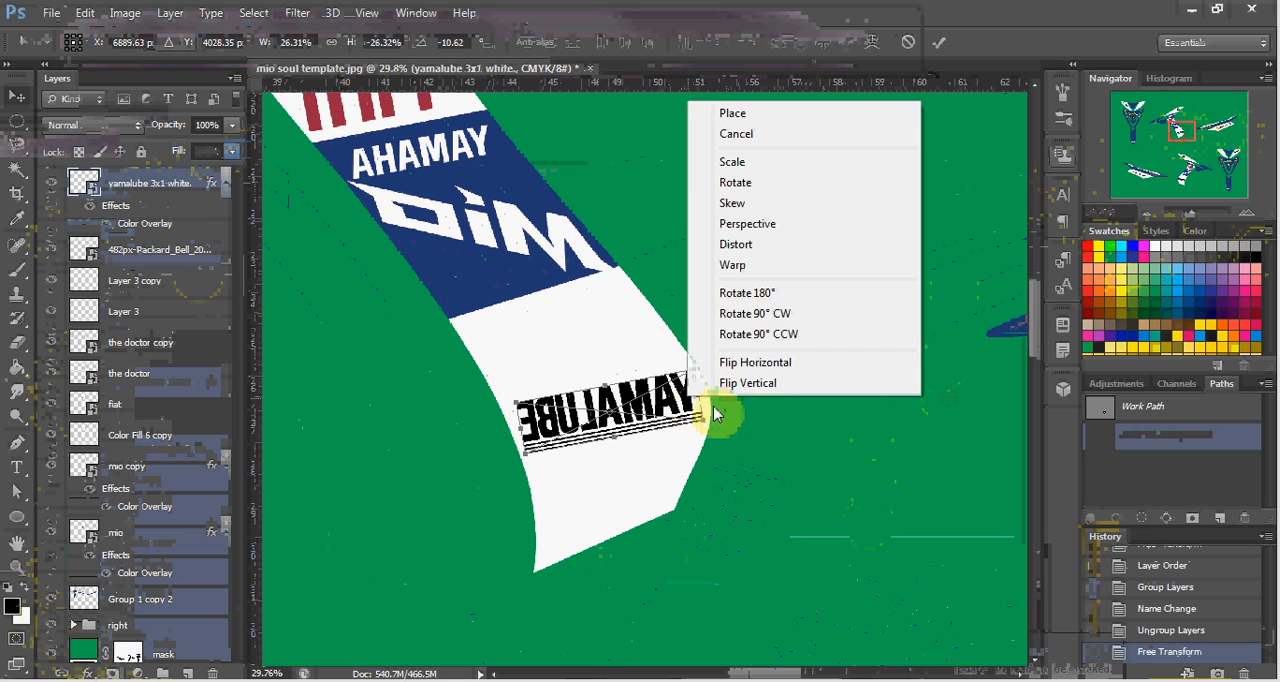
click(753, 362)
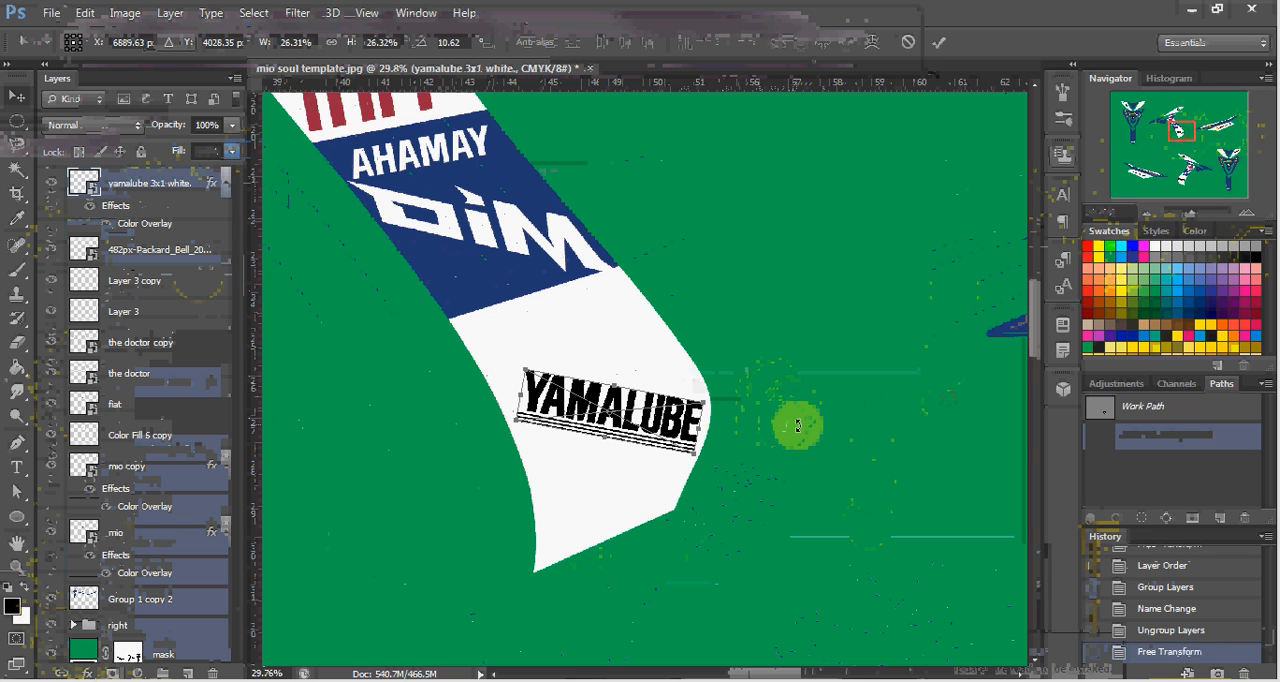
drag(815, 427, 786, 349)
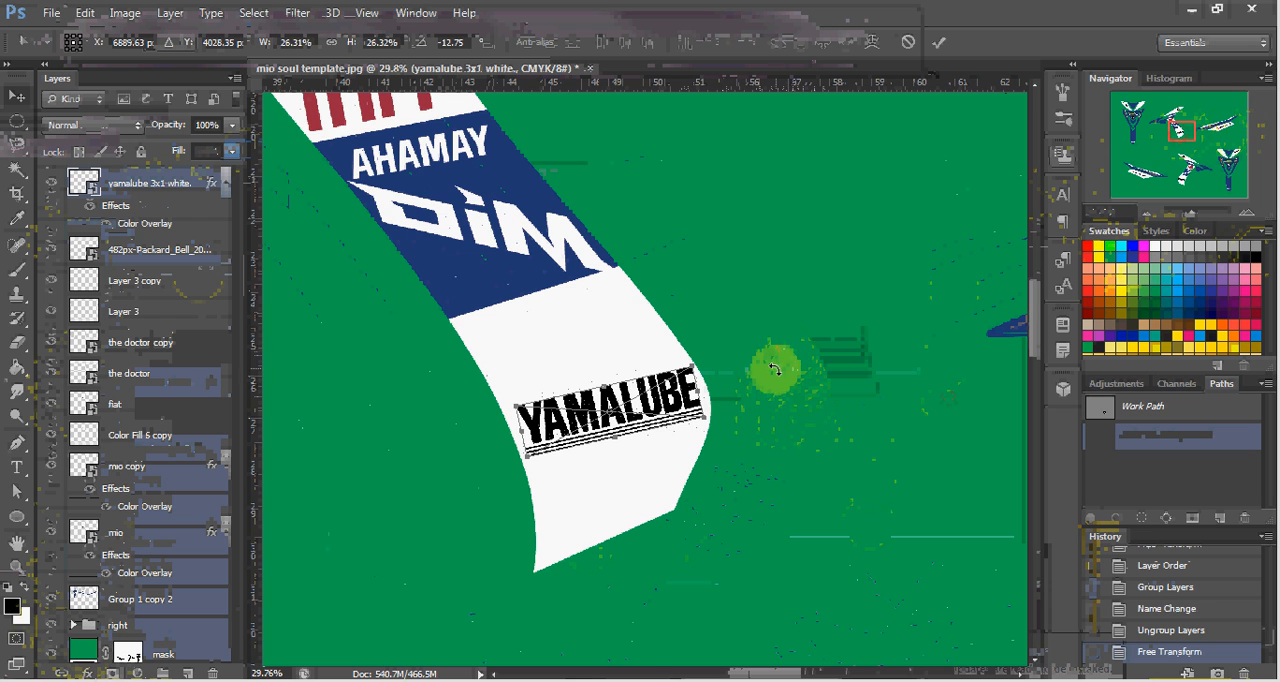
key(Return)
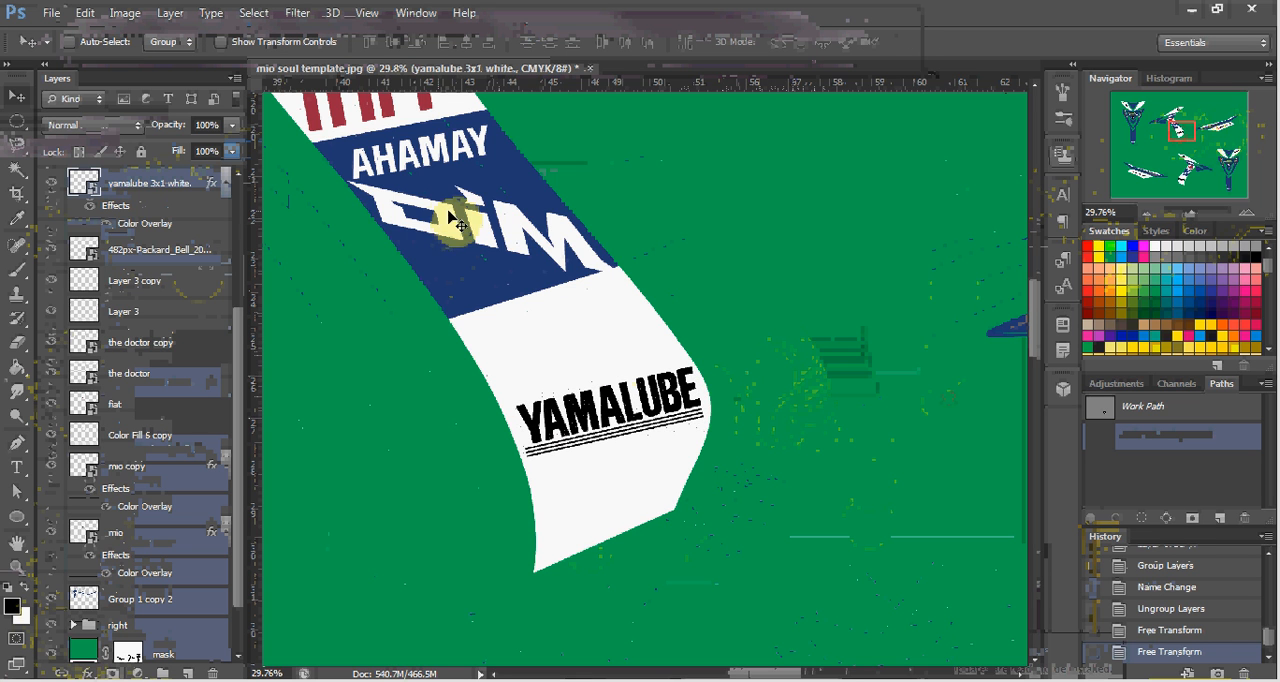
Flip the mirrored Mio logo on the blue middle panel horizontally and rotate it to about 26° along the panel.
click(512, 236)
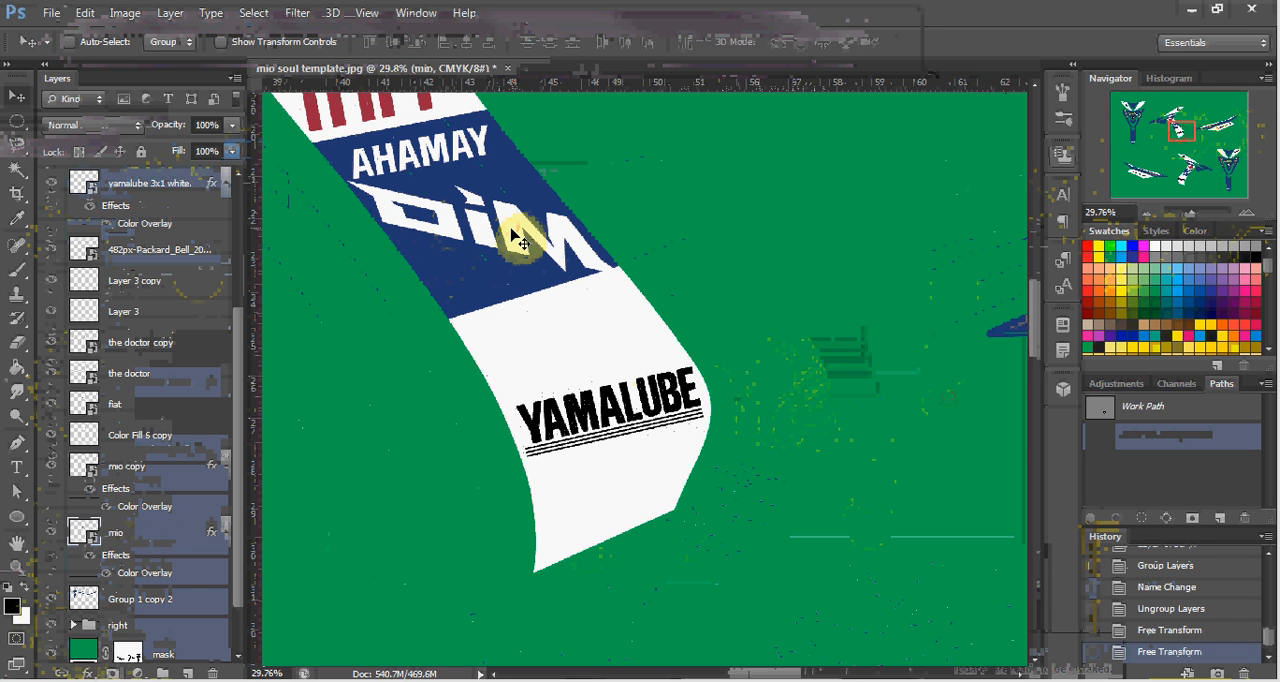
key(ctrl+t)
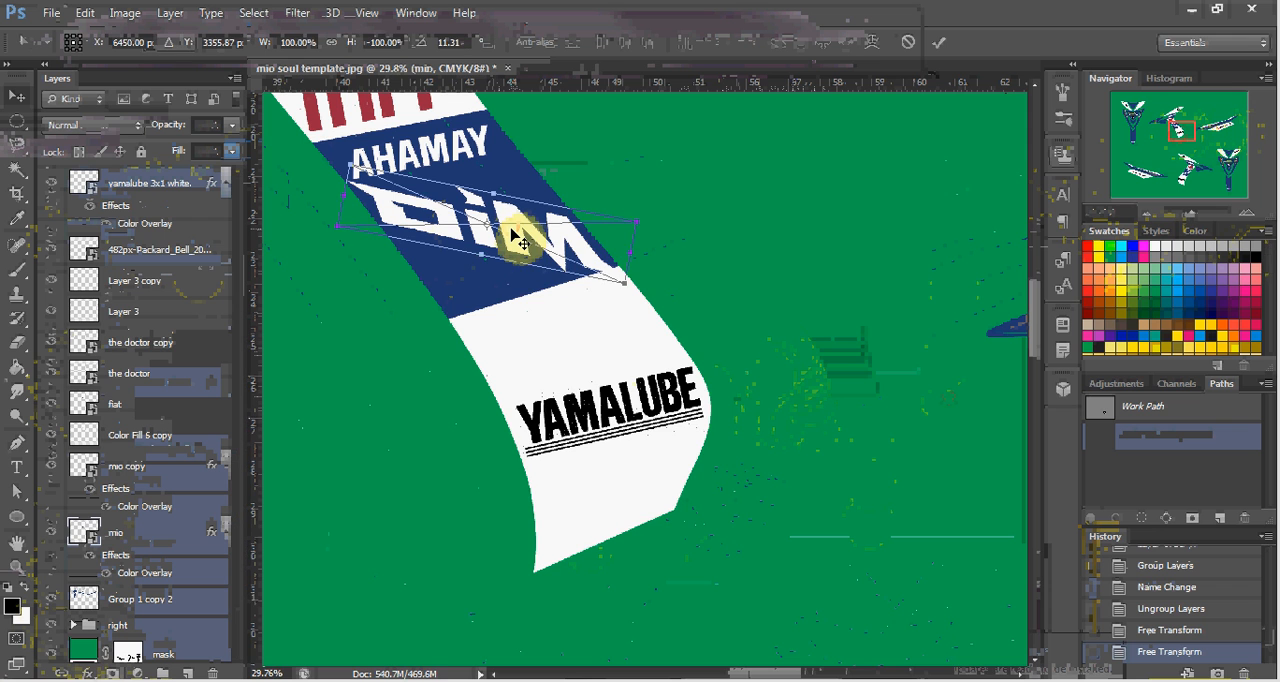
right_click(512, 235)
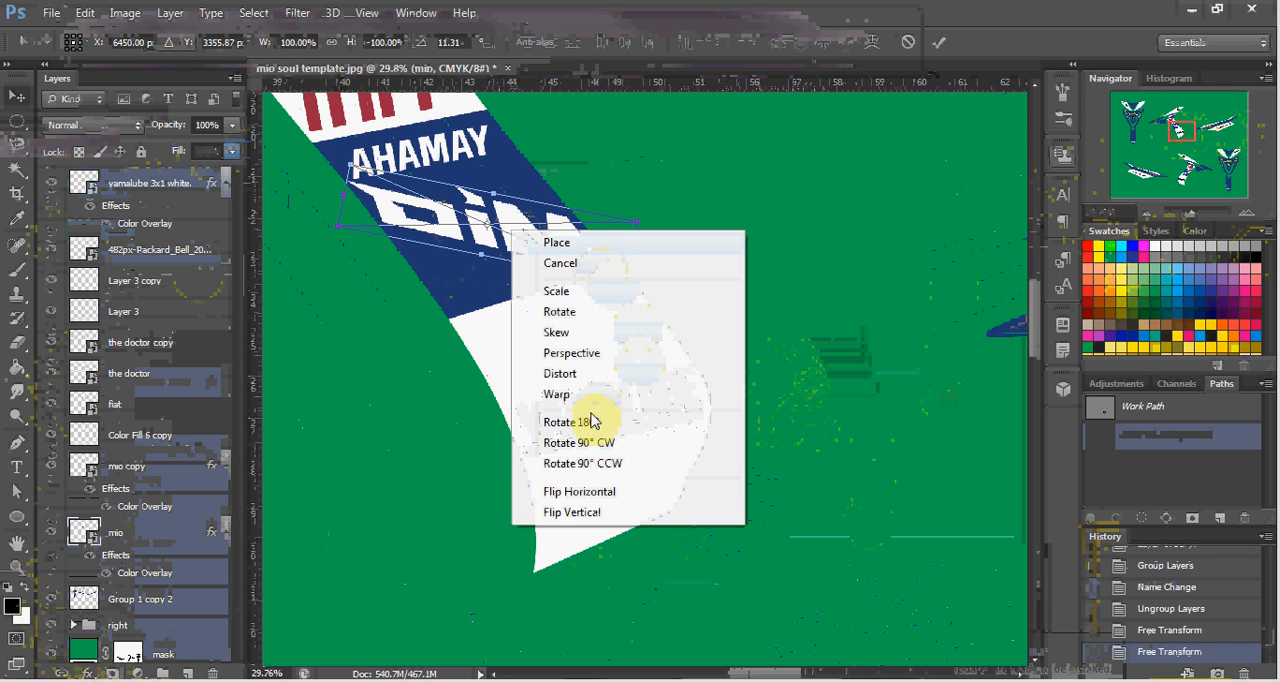
click(591, 494)
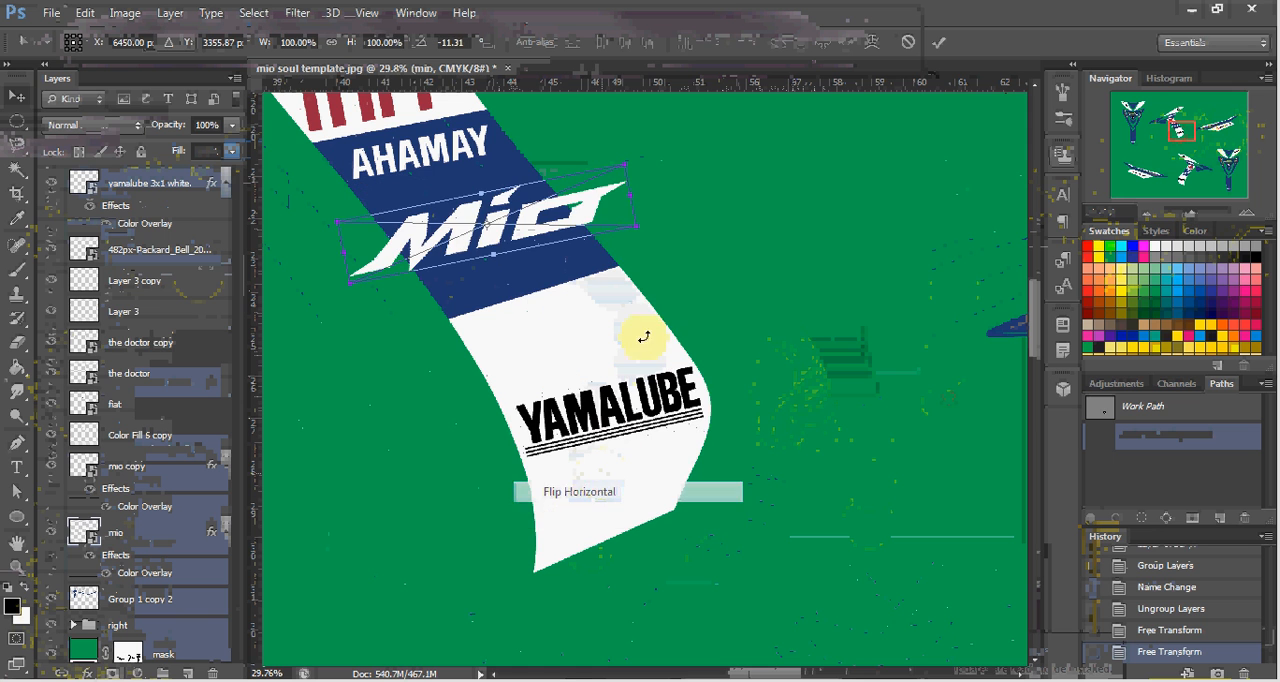
drag(678, 145, 733, 291)
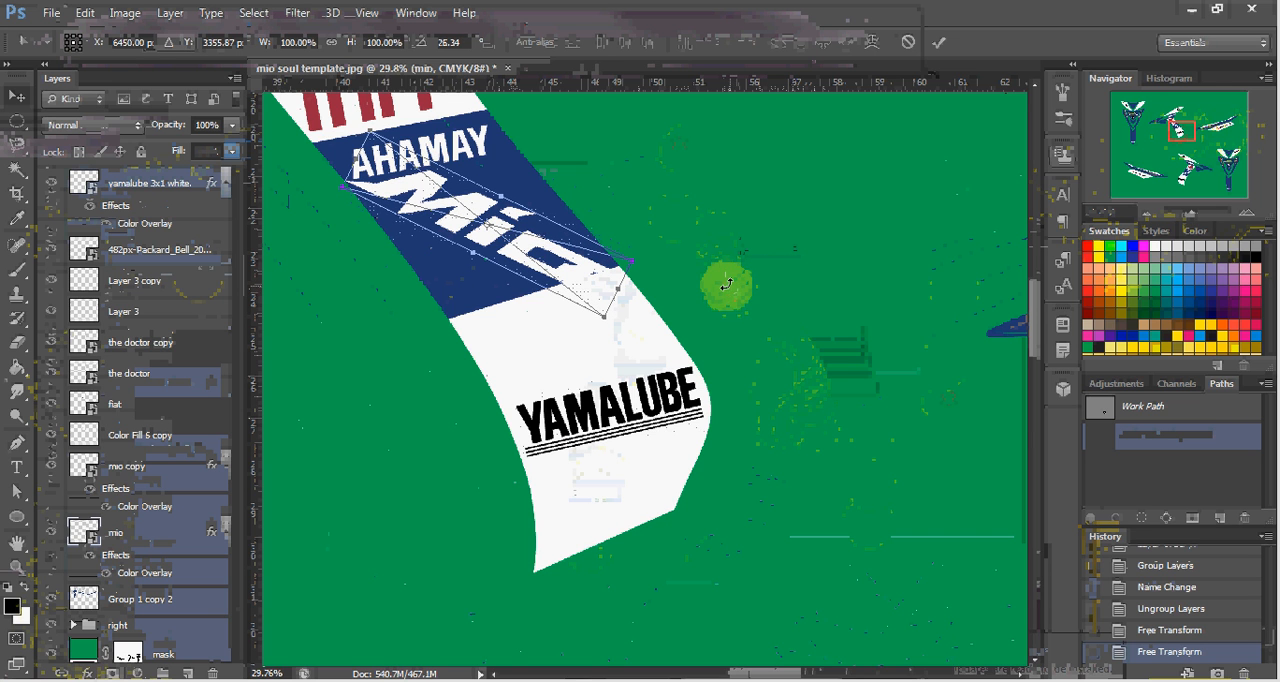
key(Return)
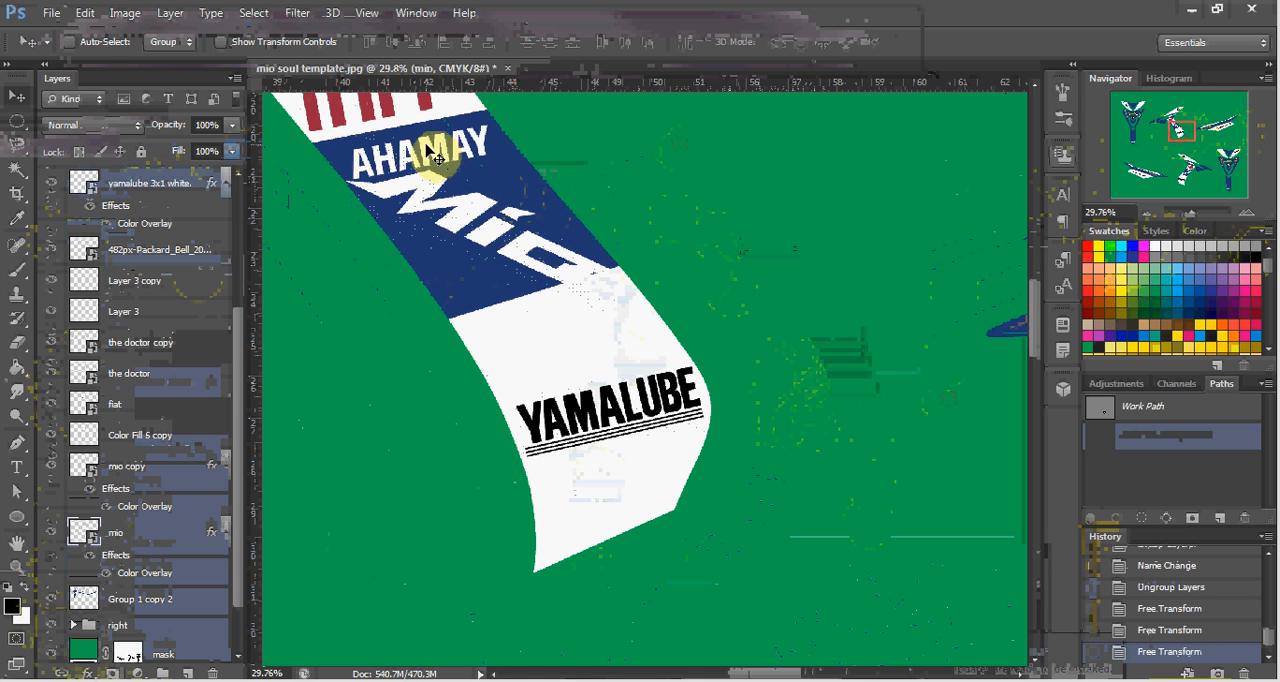
Flip the mirrored Yamaha logo above the Mio logo horizontally and rotate it to follow the blue panel's upper edge.
ctrl+click(425, 140)
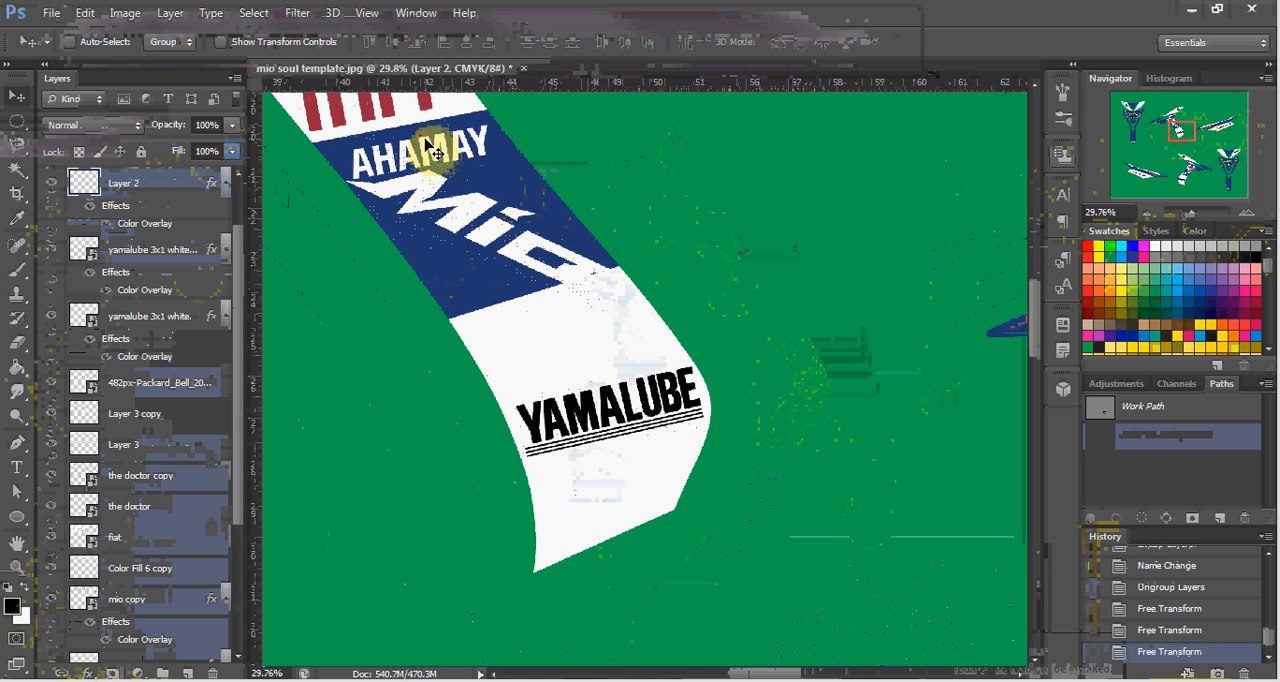
key(ctrl+t)
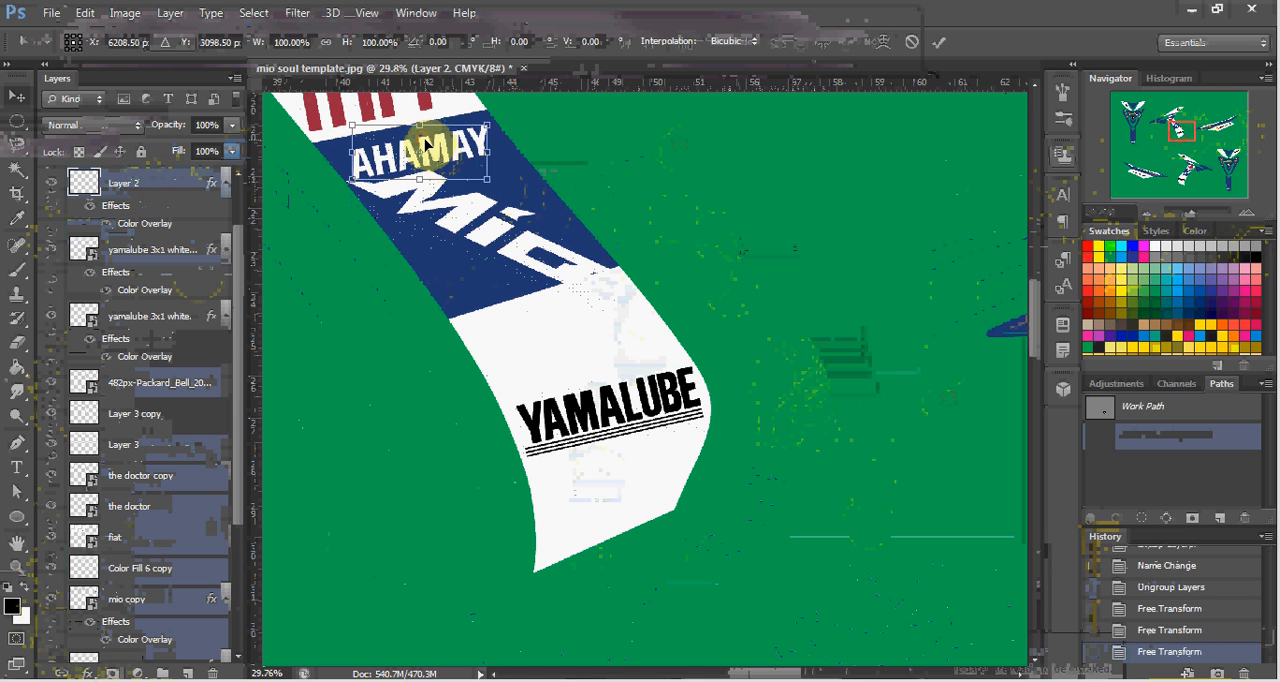
right_click(425, 142)
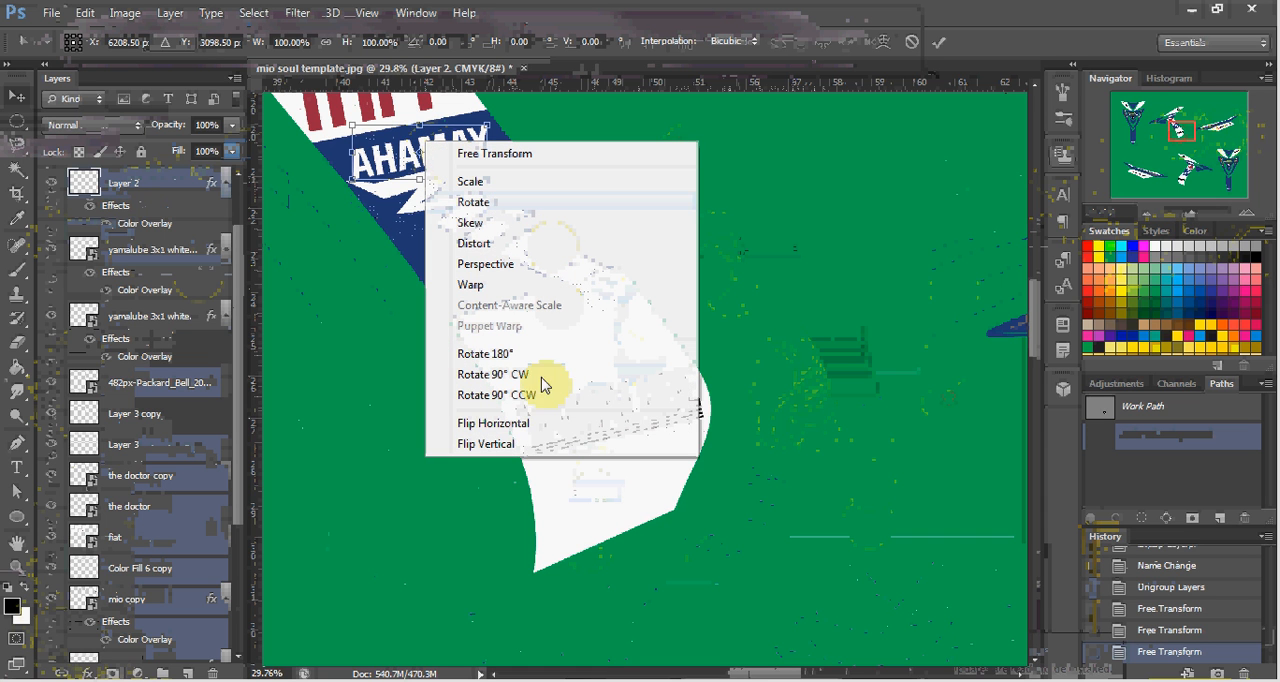
click(522, 425)
drag(571, 157, 537, 114)
Flip the mirrored Fiat logo on the white panel horizontally and rotate it to about -11.9°.
scroll(432, 252, up, 5)
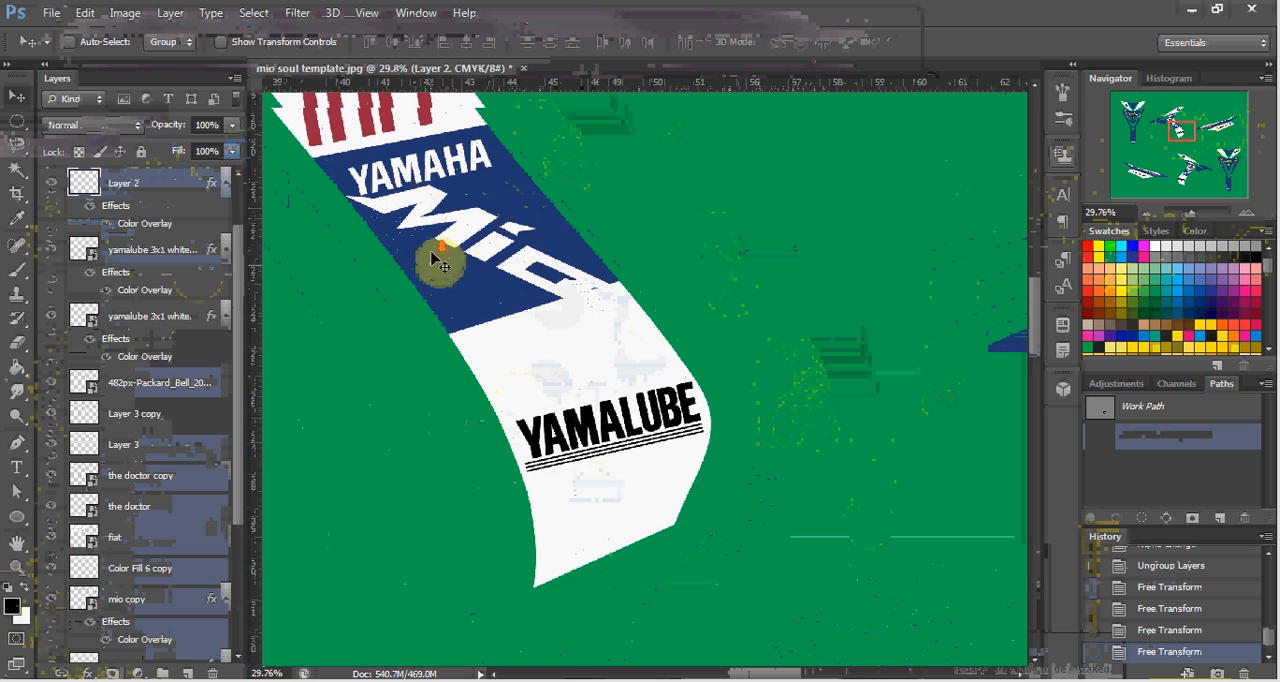
drag(447, 262, 466, 251)
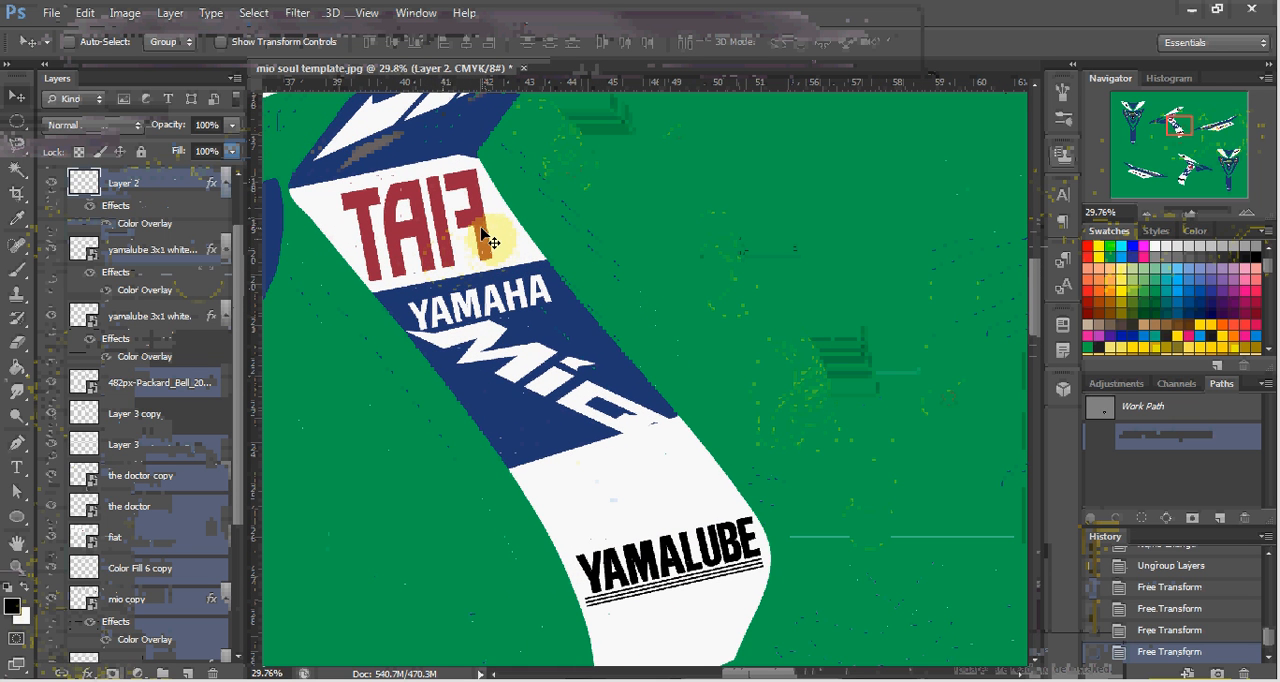
ctrl+click(481, 238)
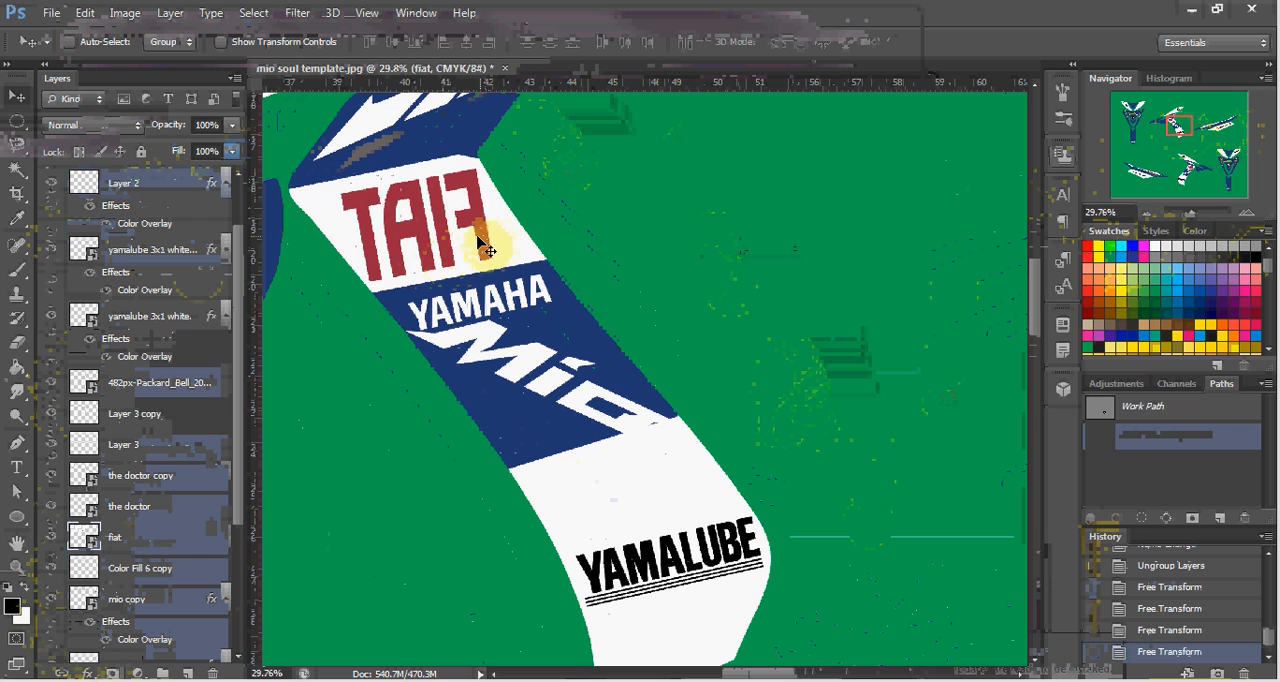
key(ctrl+t)
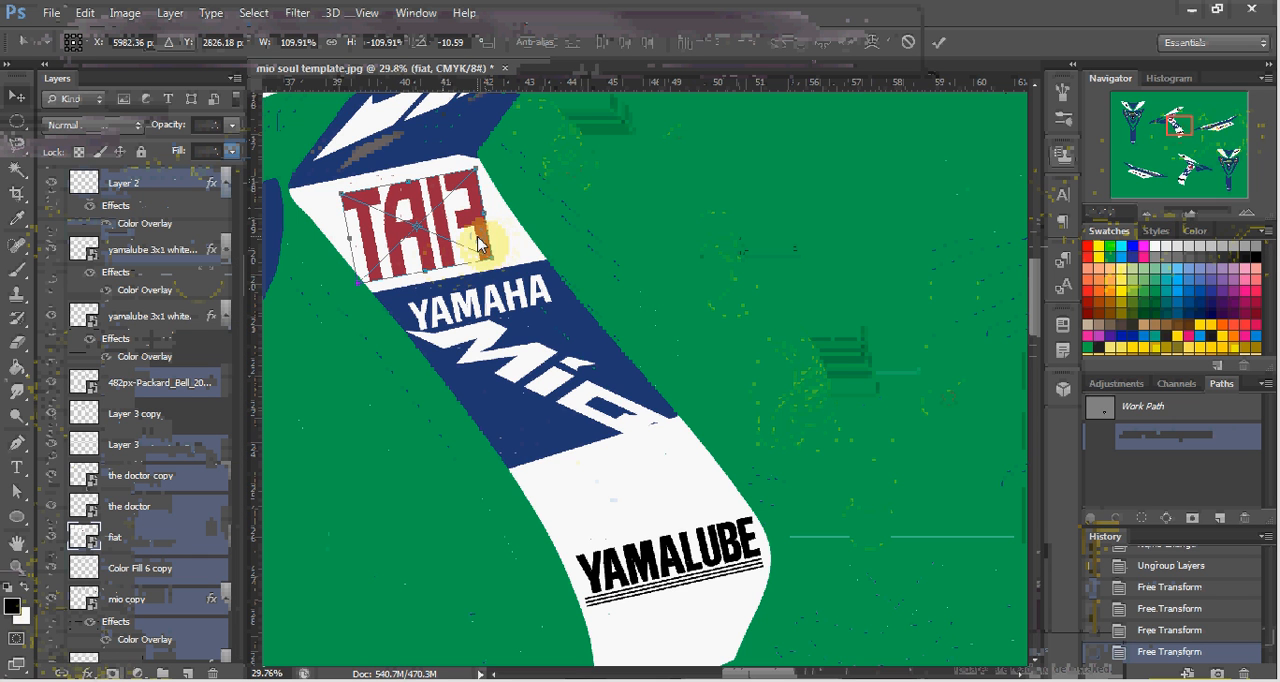
right_click(479, 243)
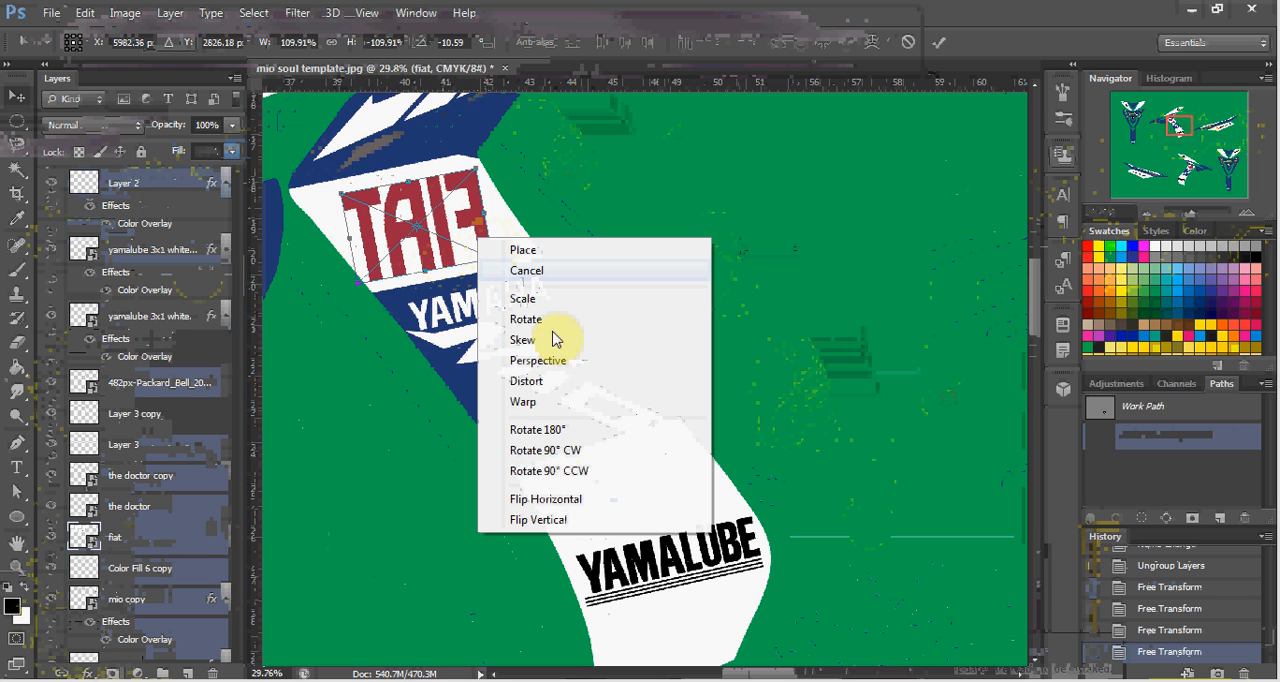
click(553, 500)
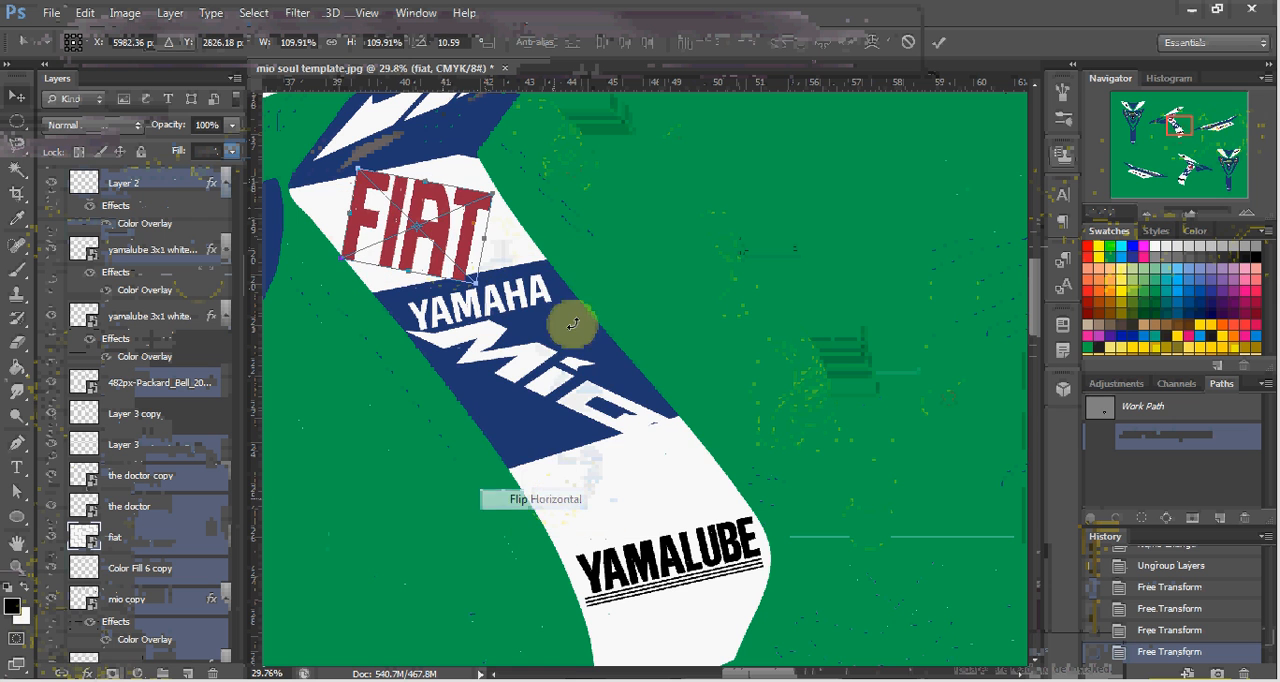
drag(580, 260, 563, 217)
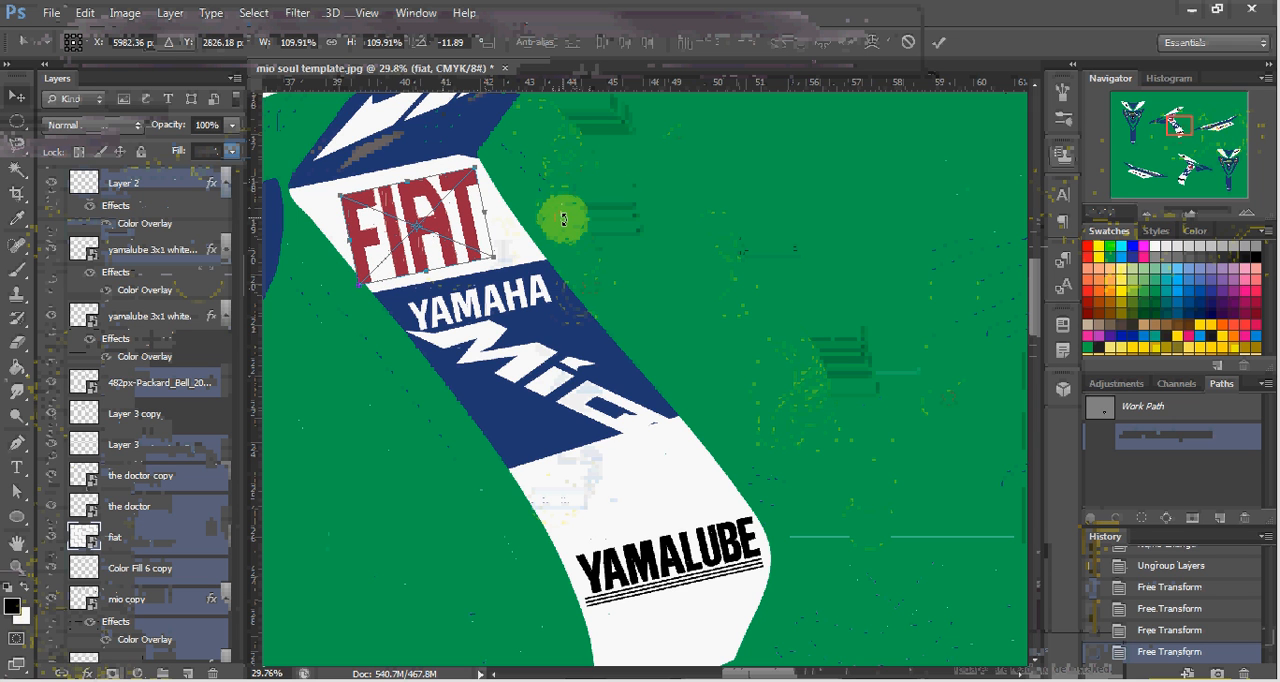
key(Return)
Nudge the Fiat logo slightly up and to the right to center it within its white panel.
key(shift+Up)
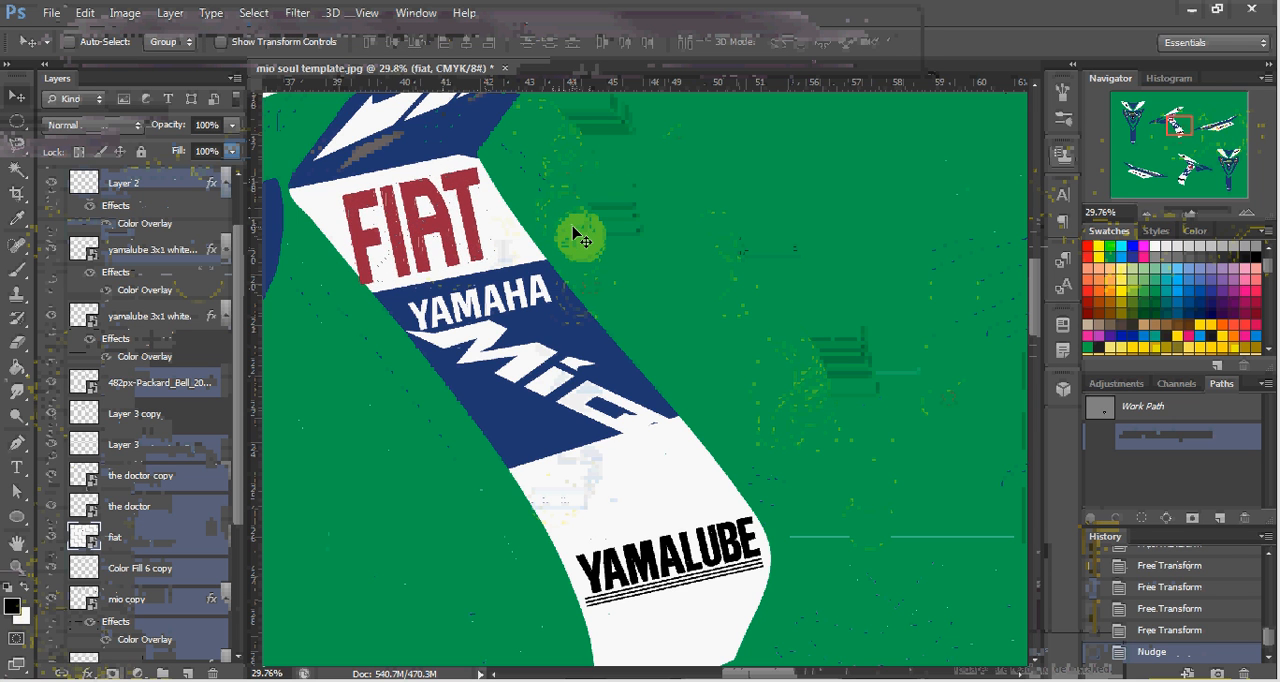
key(shift+Right)
key(shift+Right)
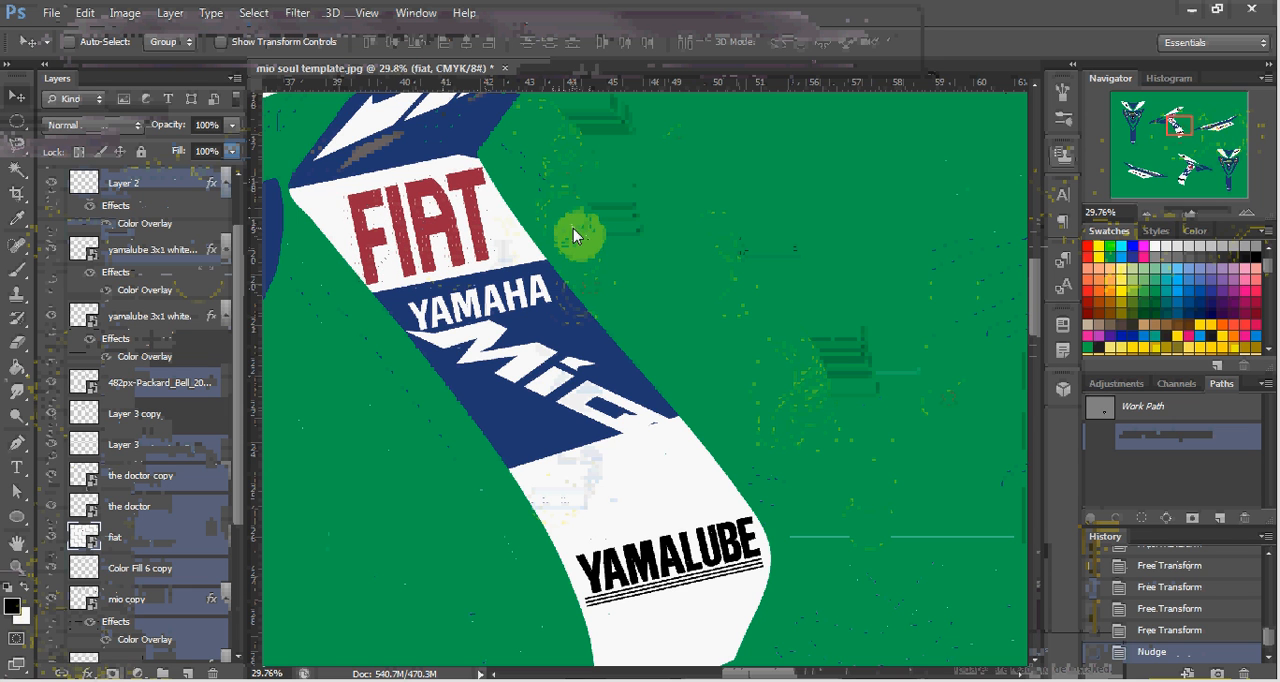
key(shift+Right)
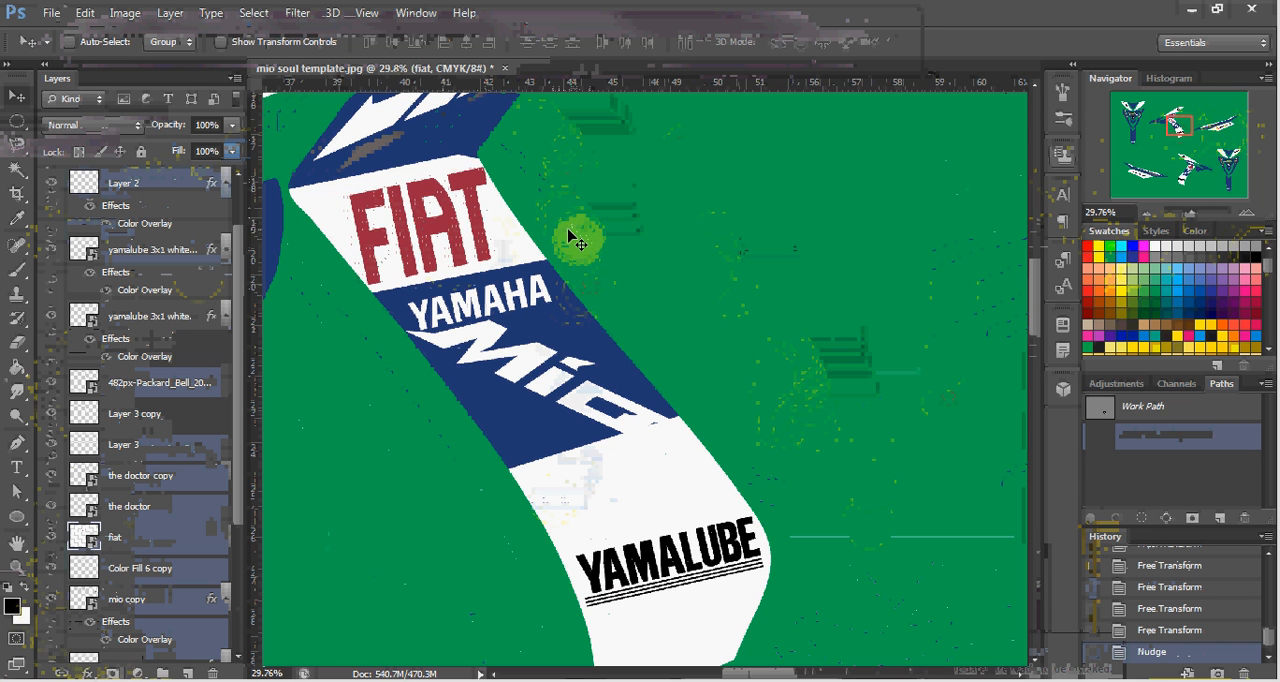
Inspect the upper middle decal and the front fairing for reversed logos, and compare both decal sets across the whole template.
scroll(470, 258, up, 2)
scroll(470, 258, up, 1)
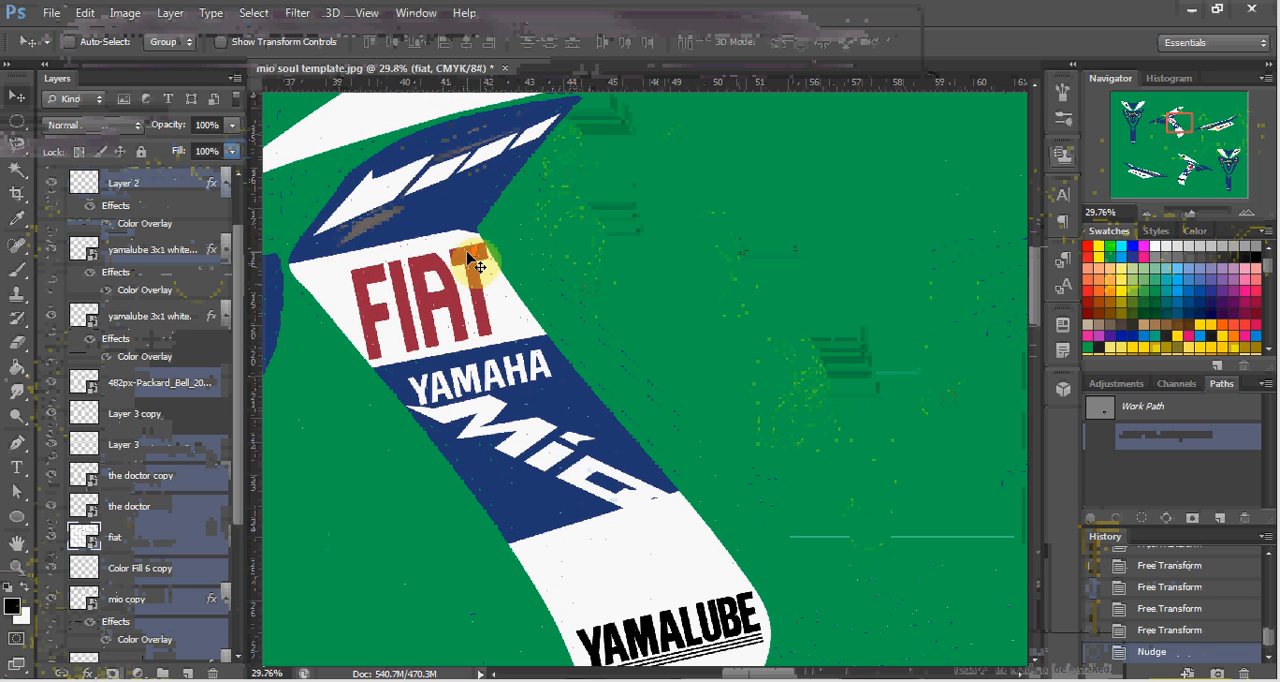
scroll(475, 265, up, 1)
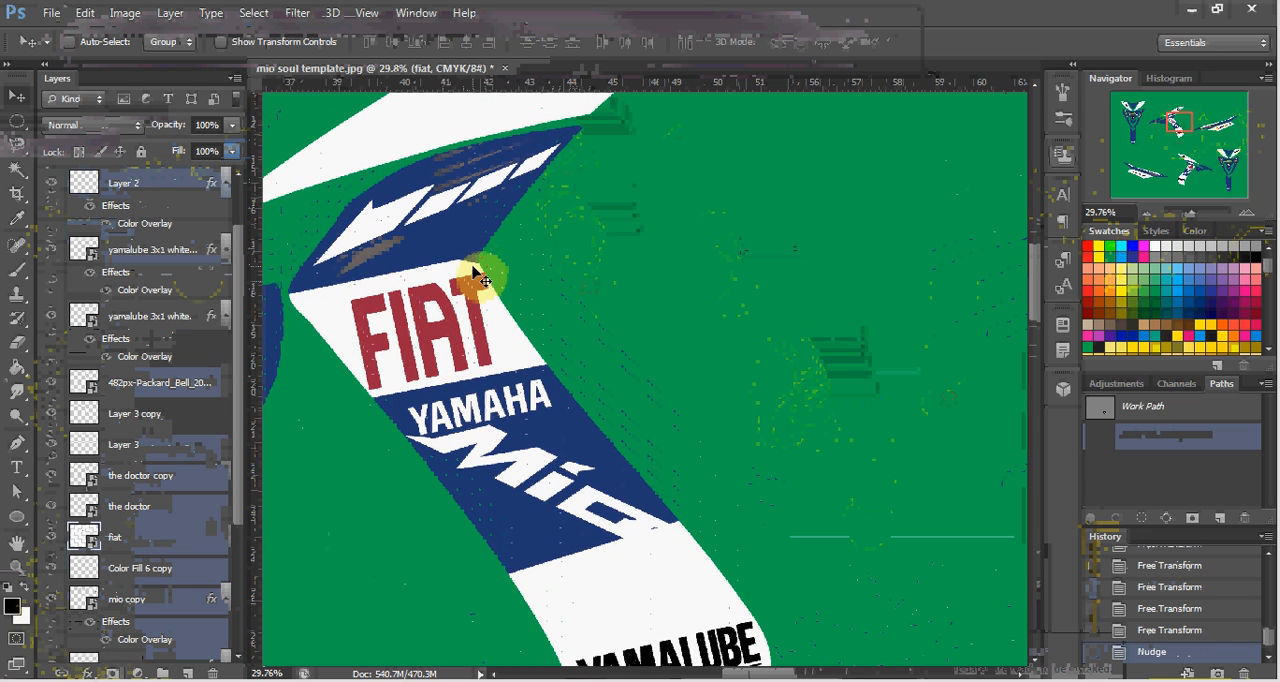
scroll(478, 278, up, 1)
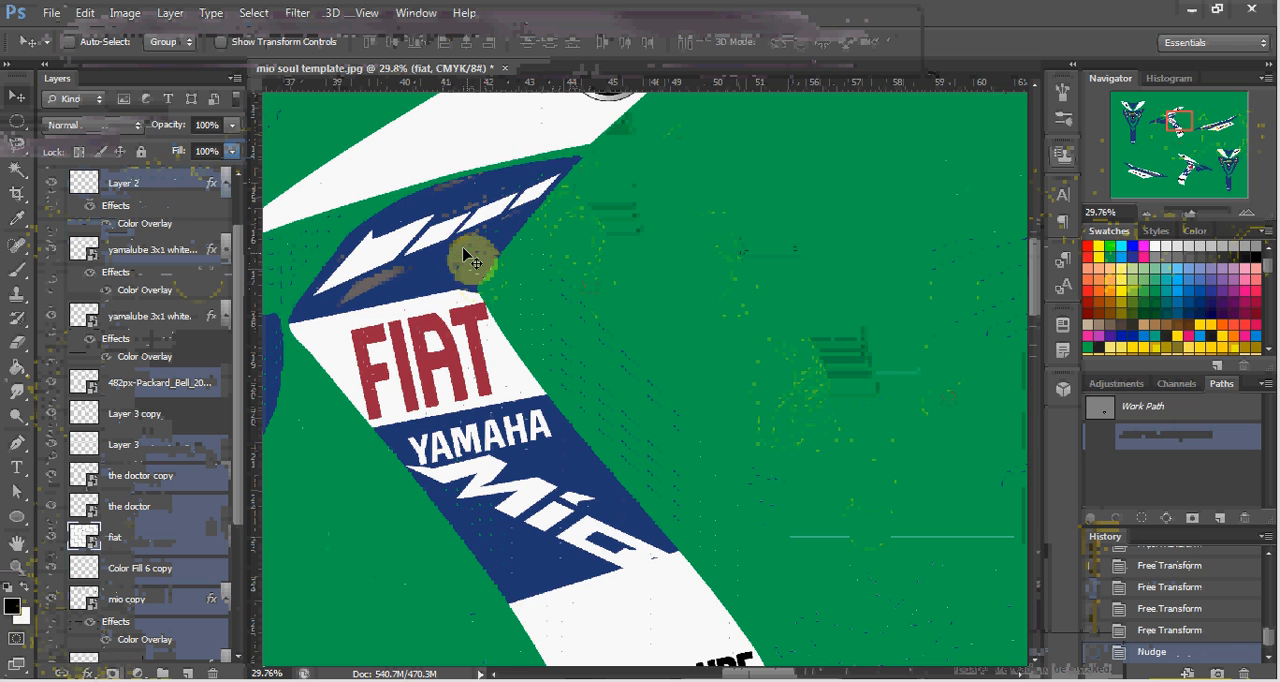
scroll(476, 275, up, 2)
scroll(669, 202, up, 1)
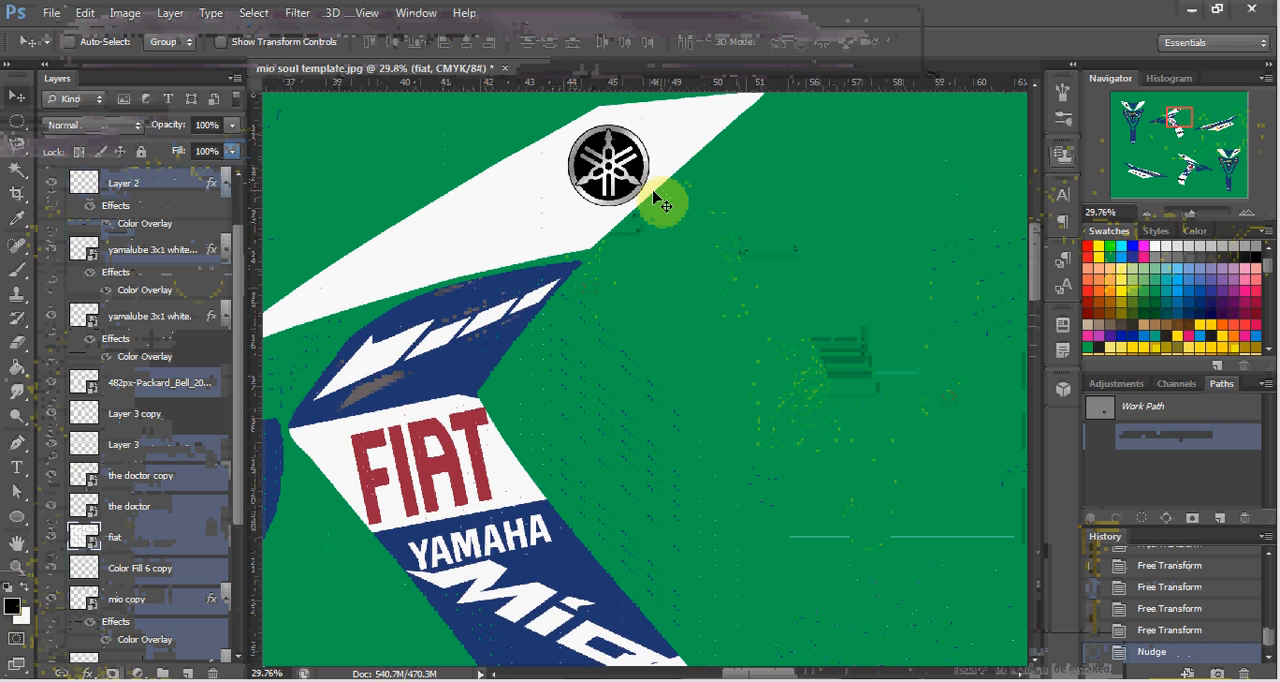
scroll(465, 340, down, 3)
scroll(458, 438, up, 1)
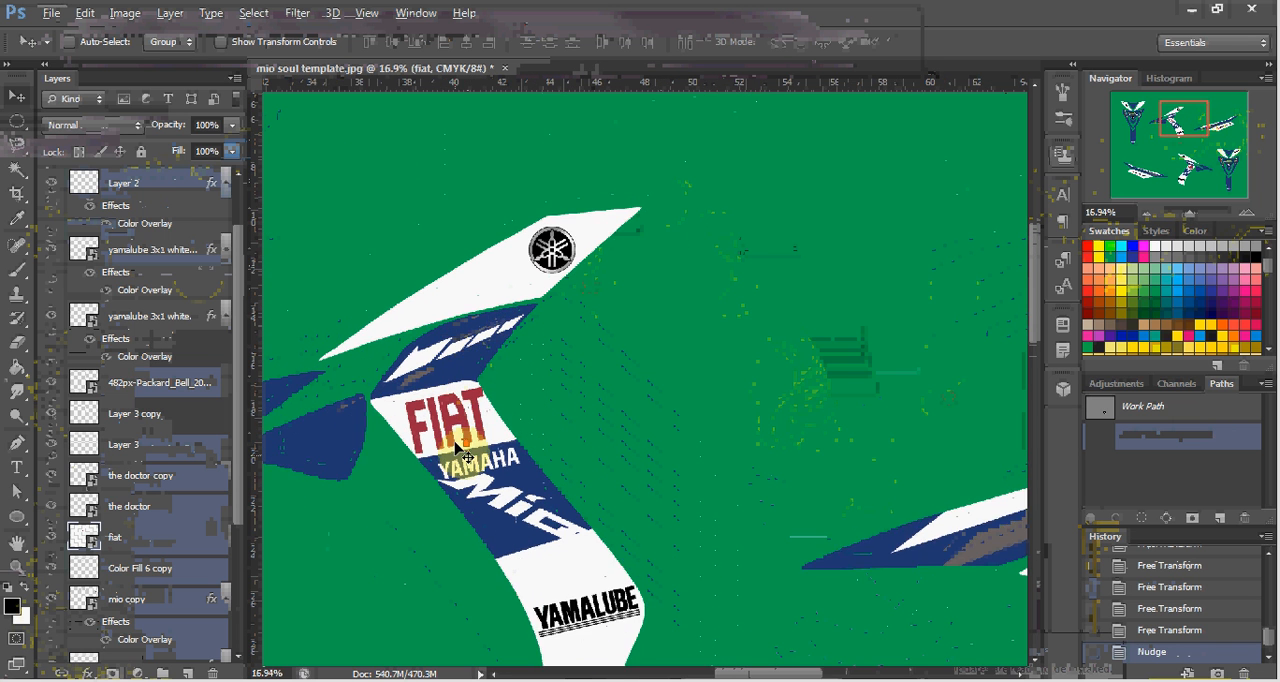
scroll(462, 442, left, 5)
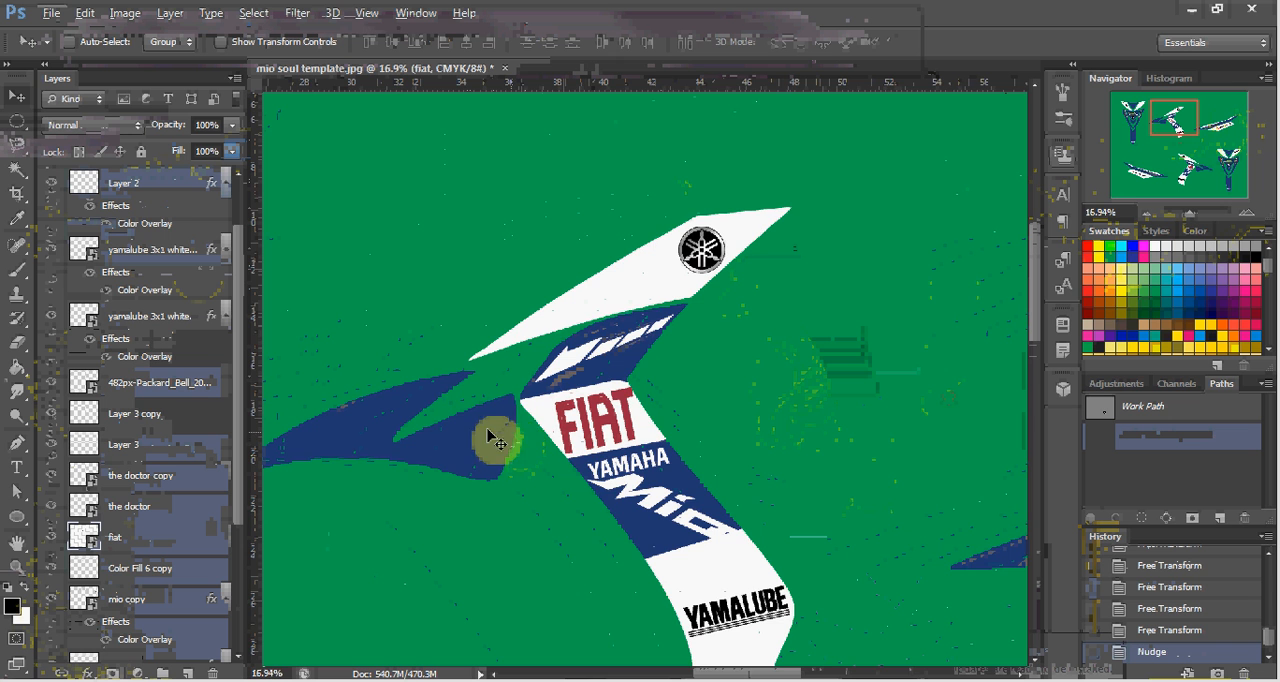
scroll(462, 432, down, 2)
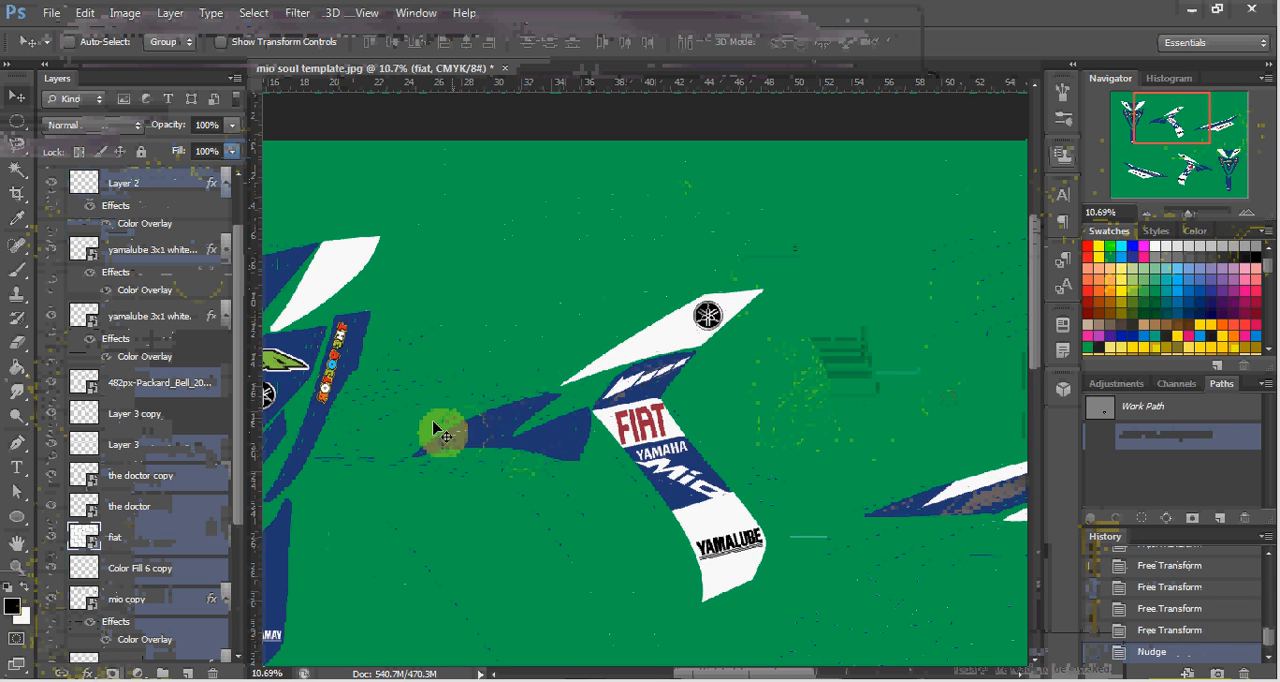
scroll(445, 432, left, 5)
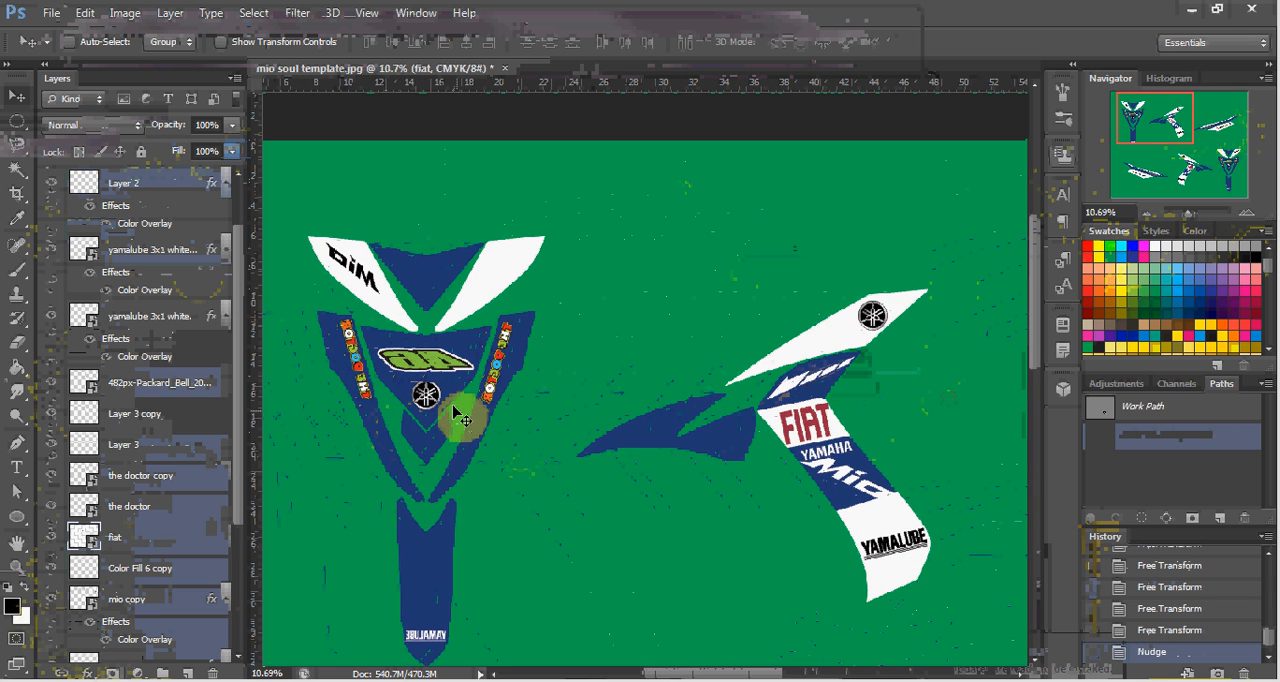
scroll(477, 423, down, 2)
scroll(480, 423, down, 1)
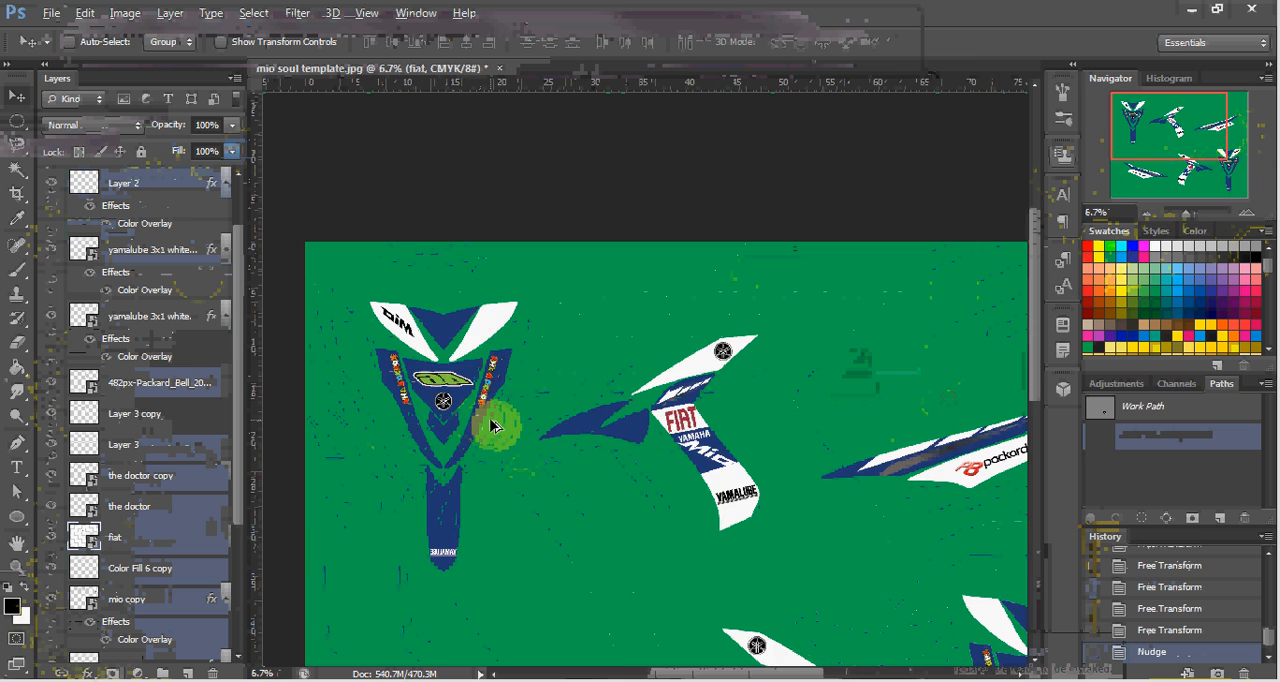
scroll(492, 425, down, 1)
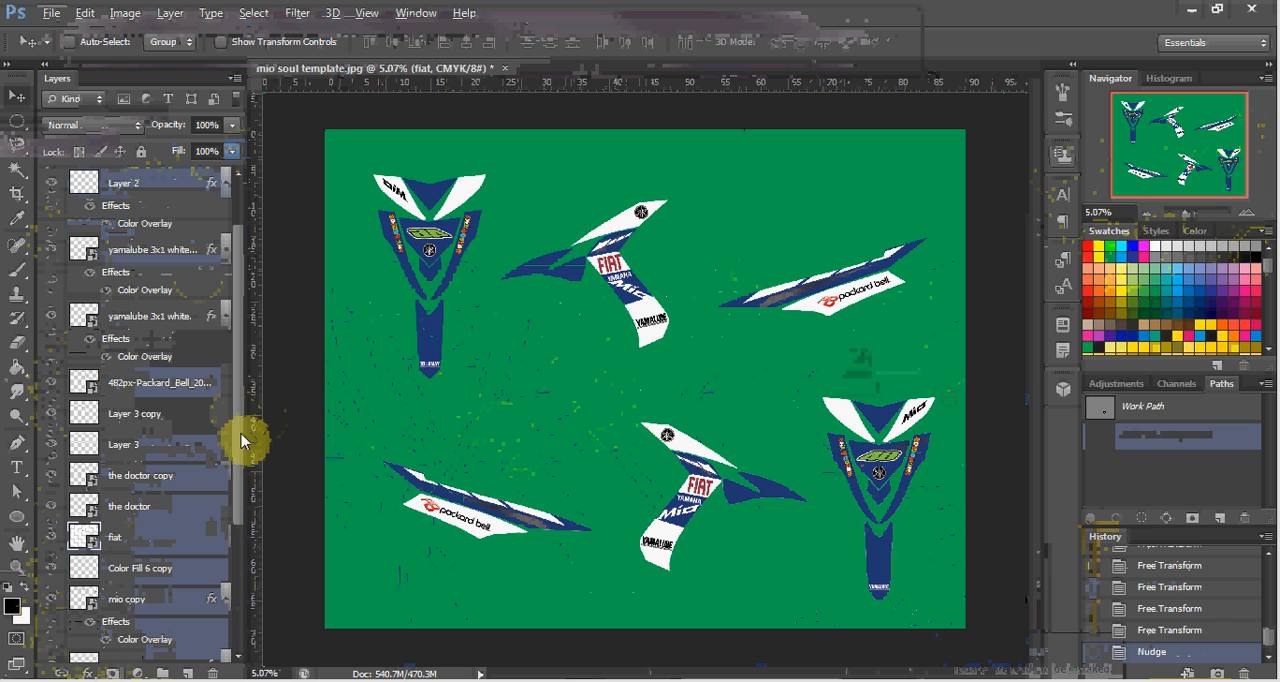
Merge all layers of the mirrored decal set, from 46 down to Group 1 copy 2, into one layer.
drag(240, 437, 240, 354)
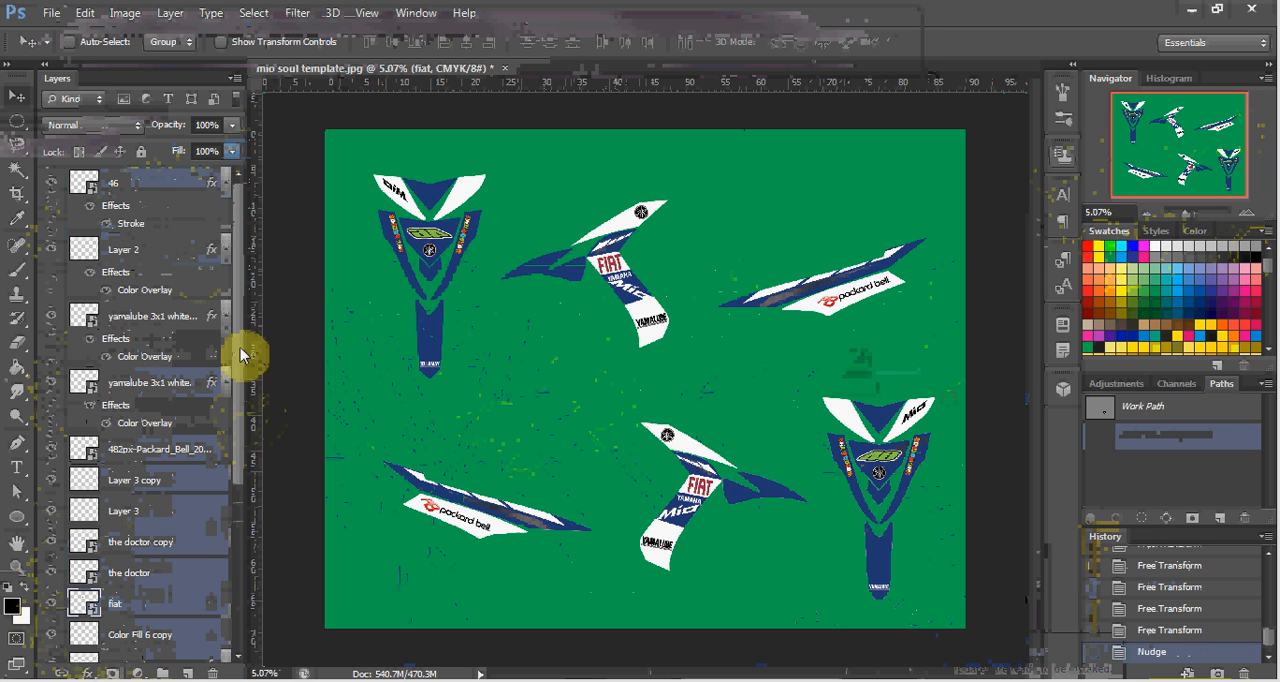
click(141, 183)
scroll(160, 352, down, 5)
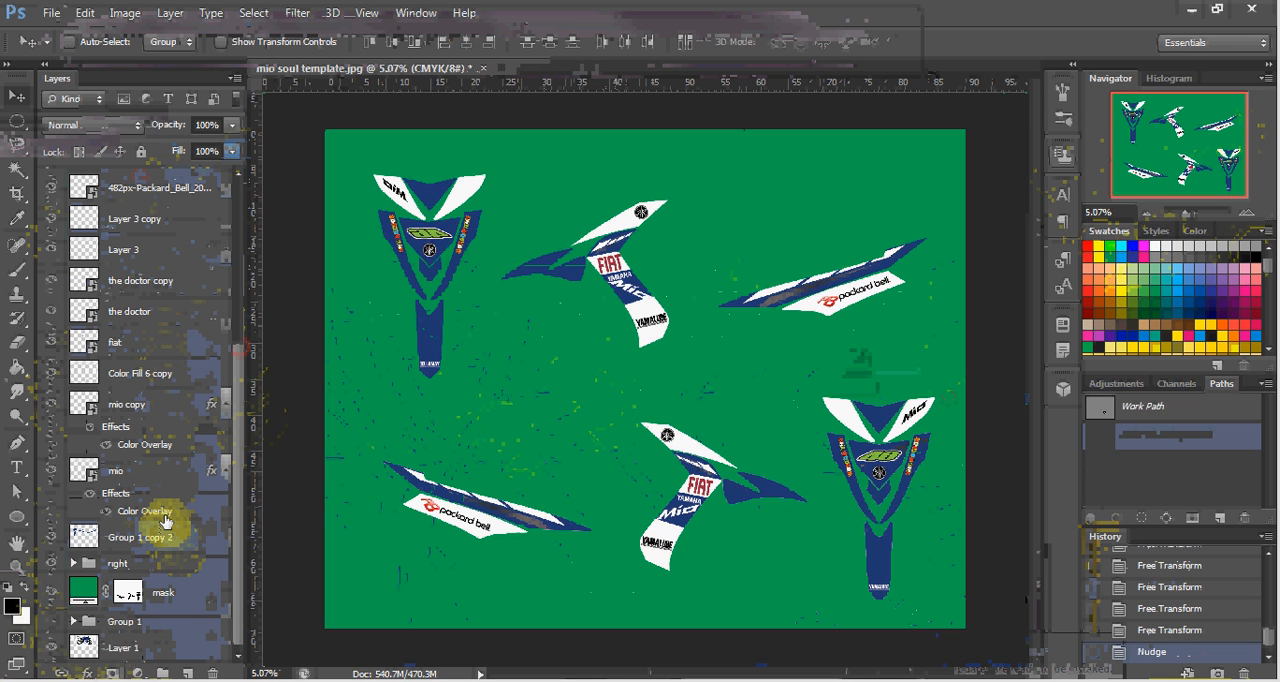
key(ctrl+e)
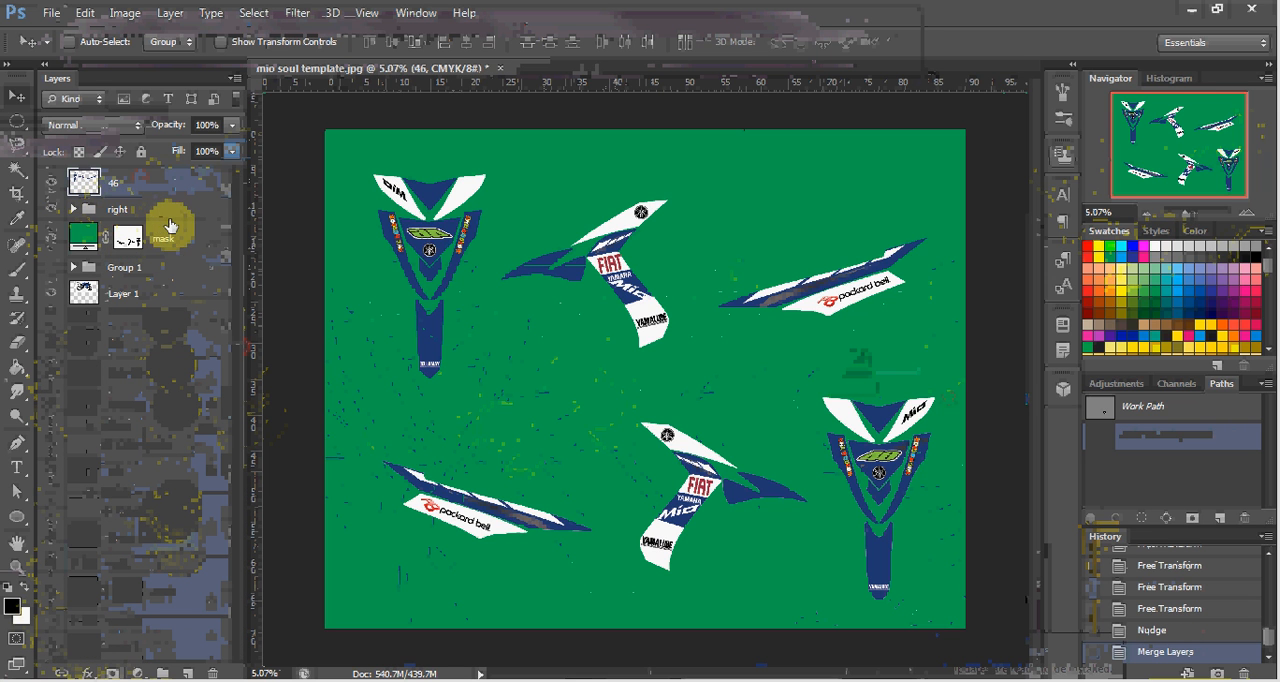
Draw a closed Pen path around the mirrored front fairing decal in the canvas's upper left corner.
key(p)
click(503, 157)
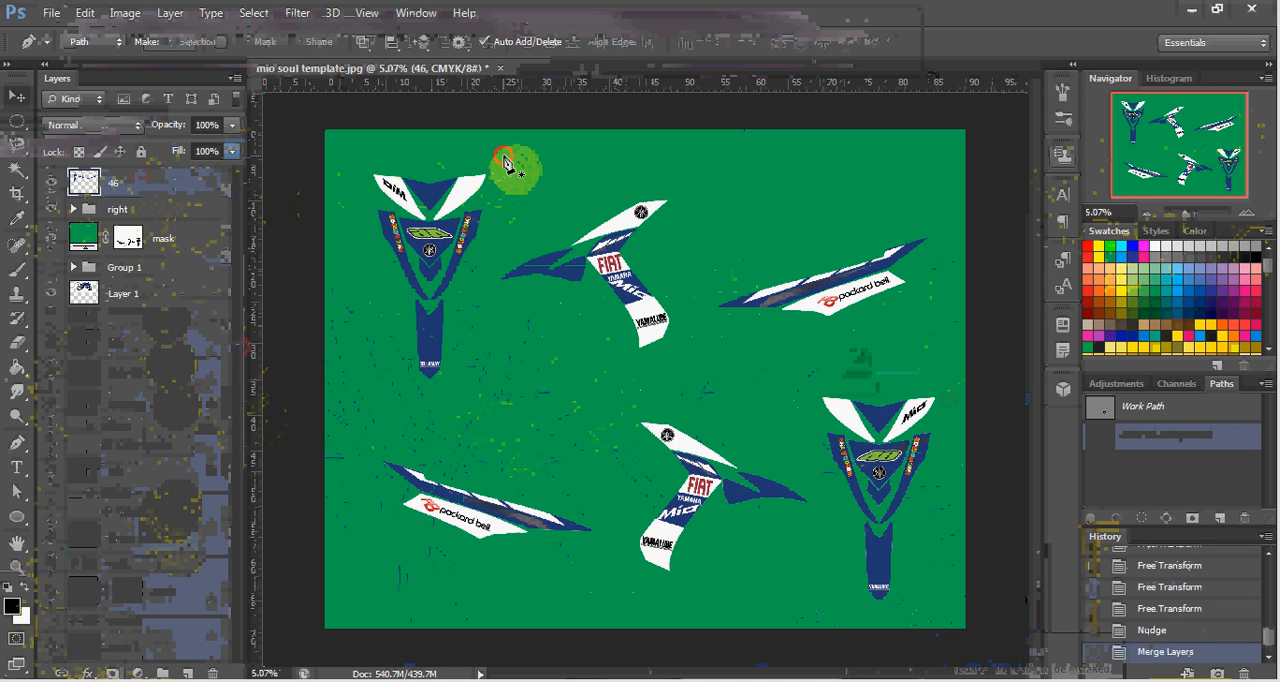
click(473, 310)
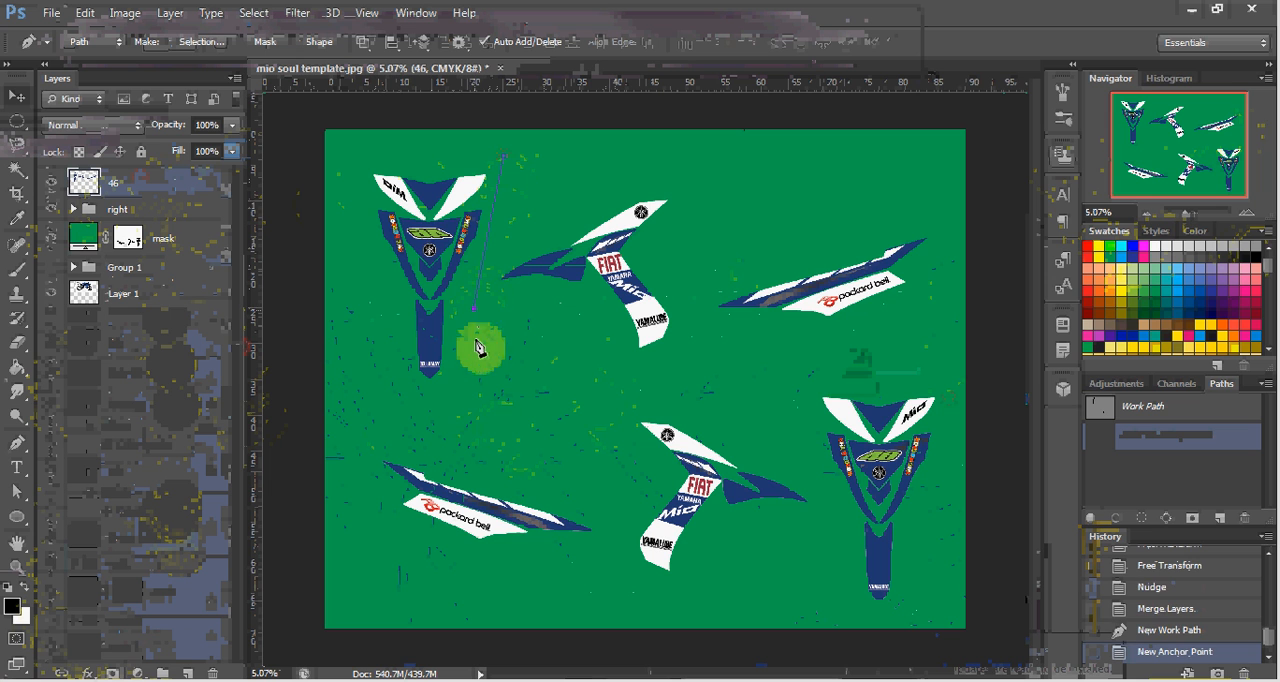
click(474, 407)
click(403, 416)
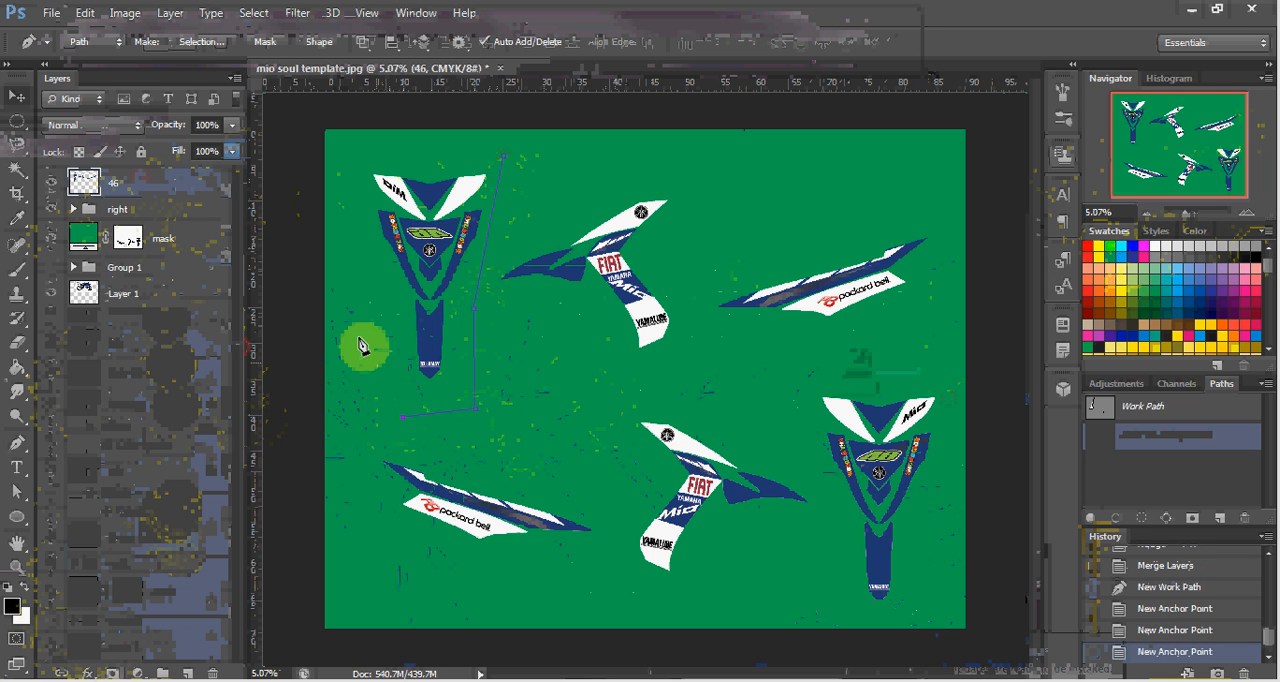
click(348, 314)
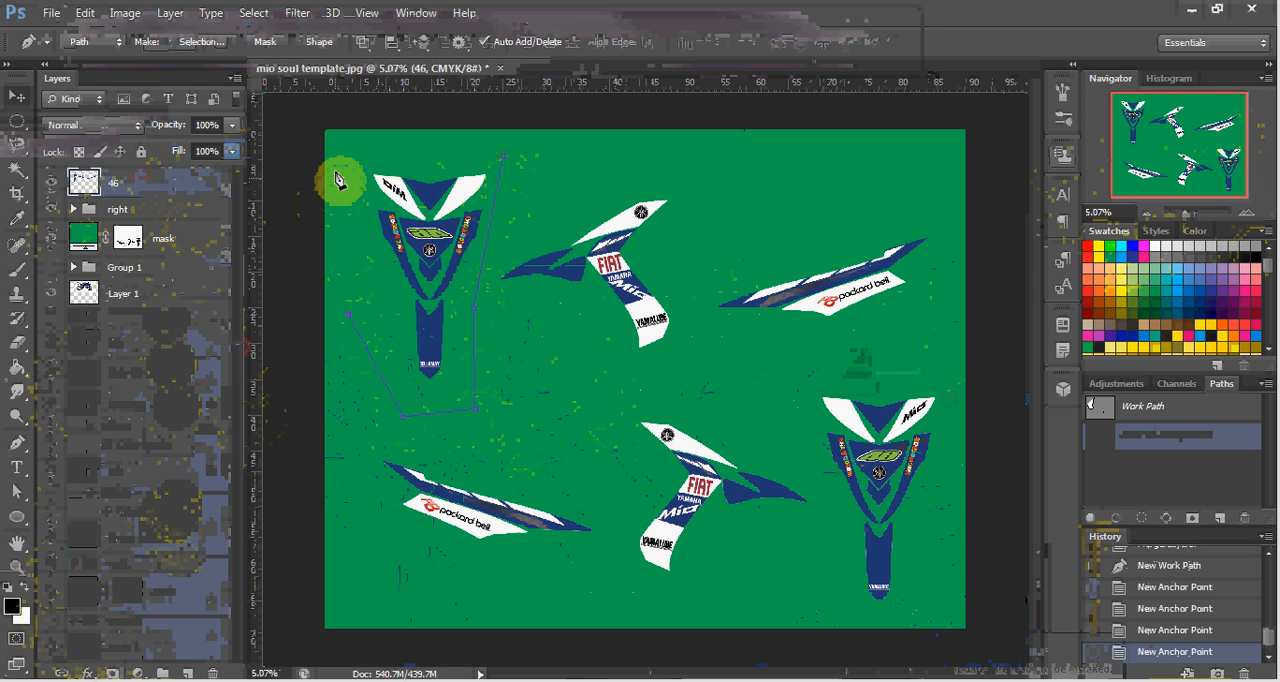
drag(338, 172, 357, 148)
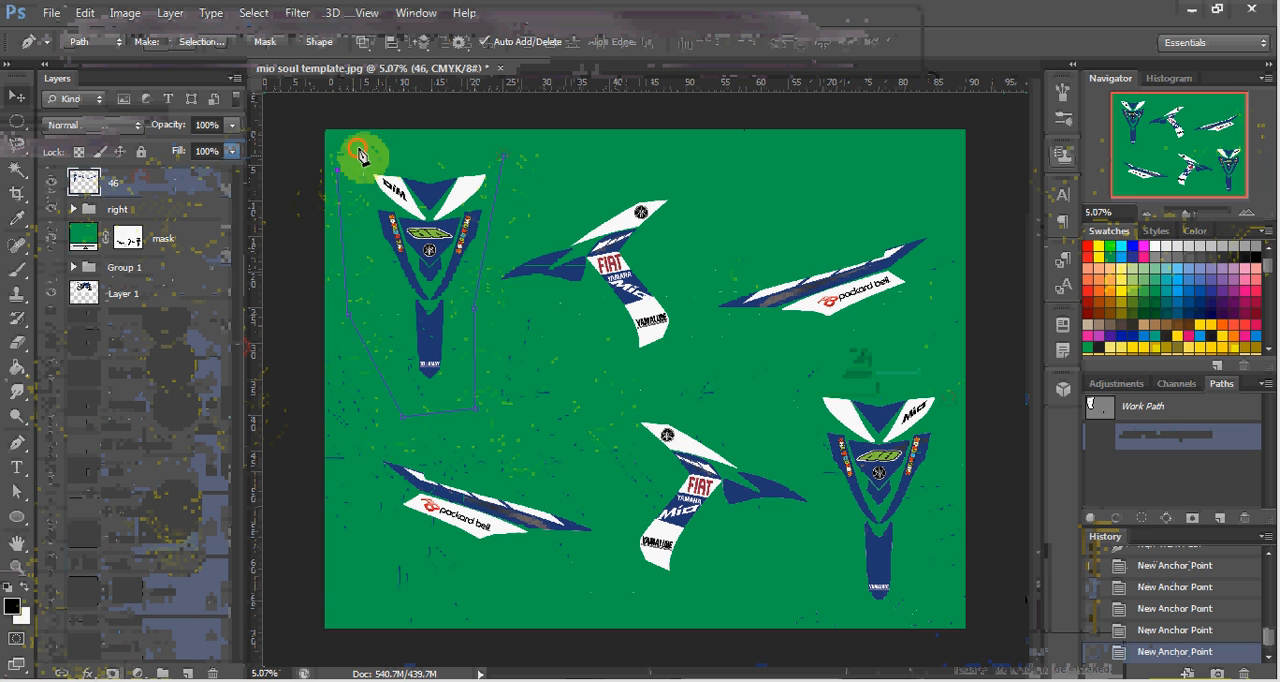
click(507, 158)
Convert the path around the mirrored fairing to a selection, clear that area from layer 46 and deselect.
right_click(455, 208)
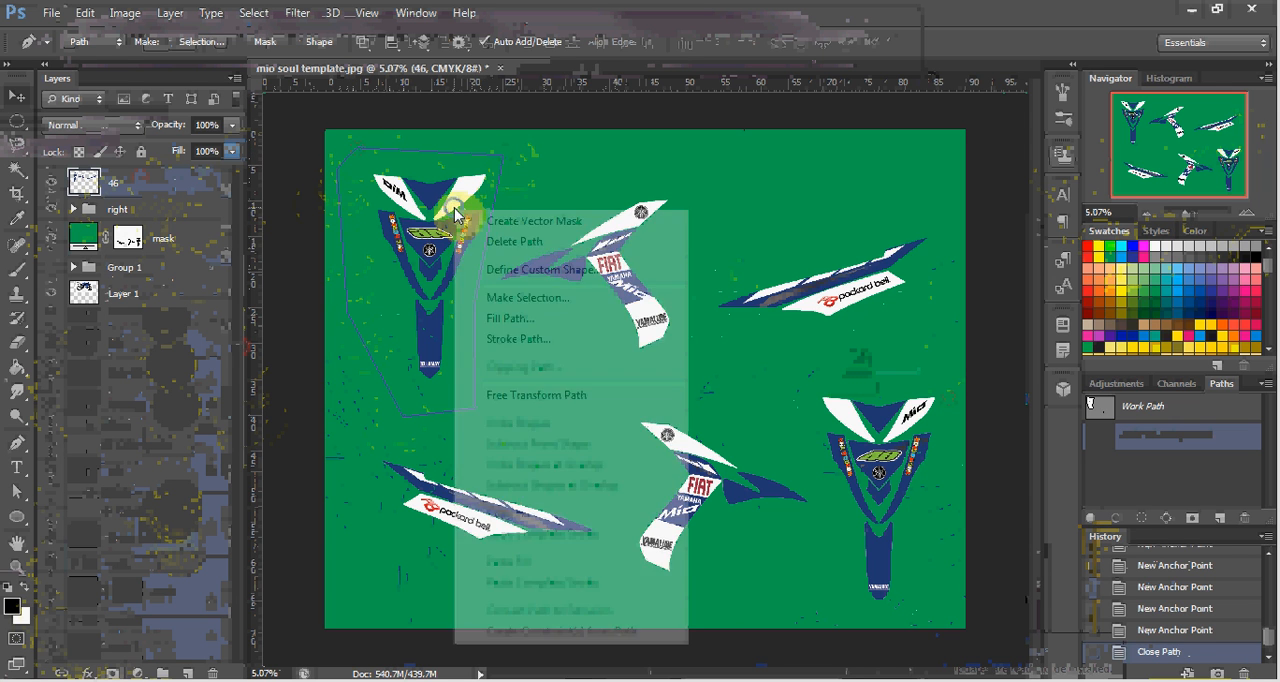
click(529, 300)
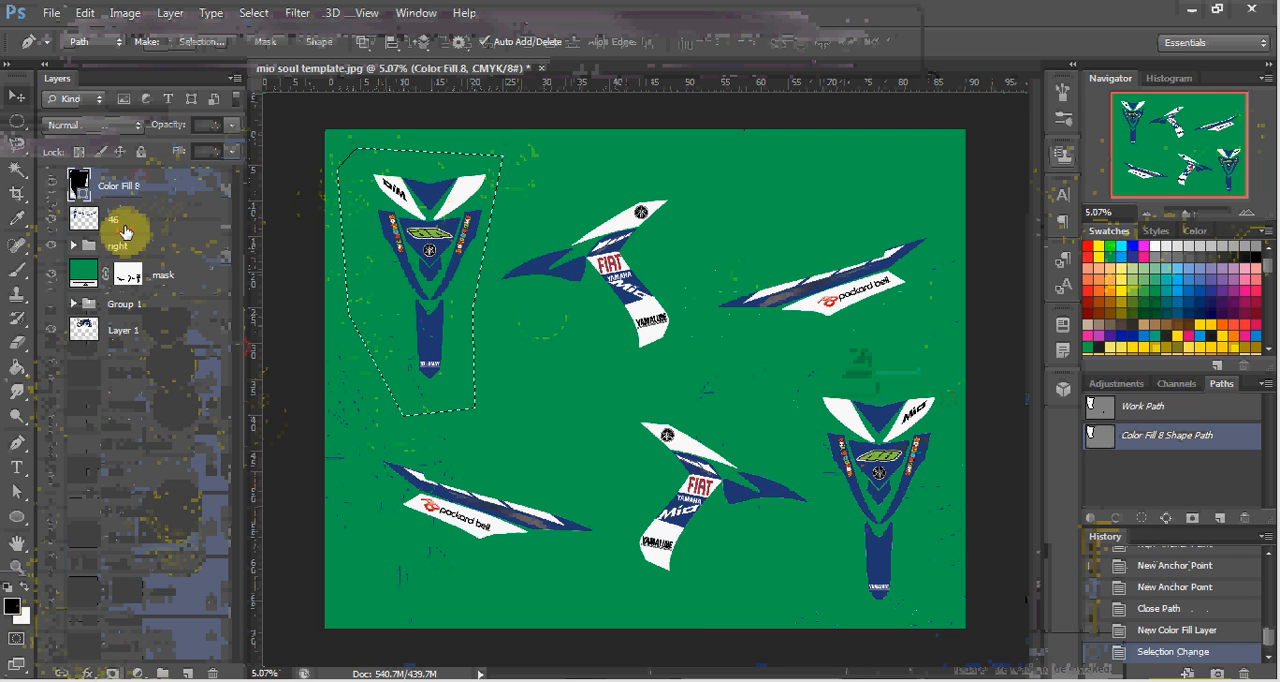
click(125, 228)
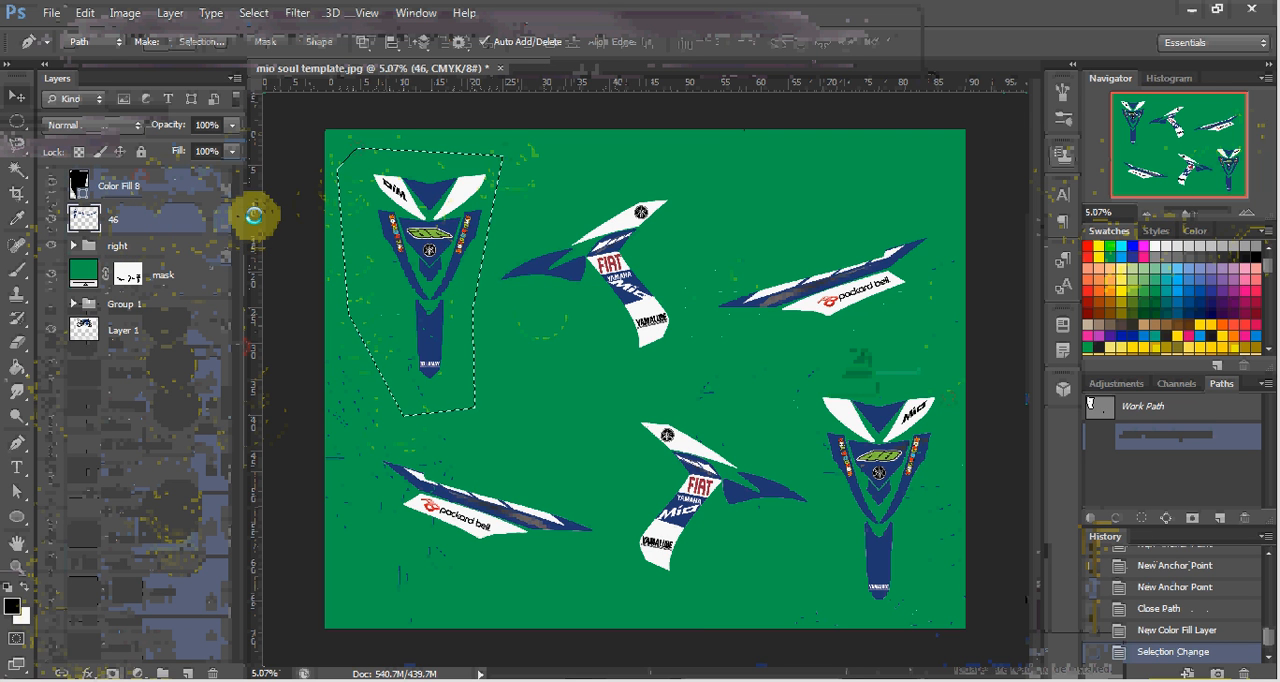
key(Delete)
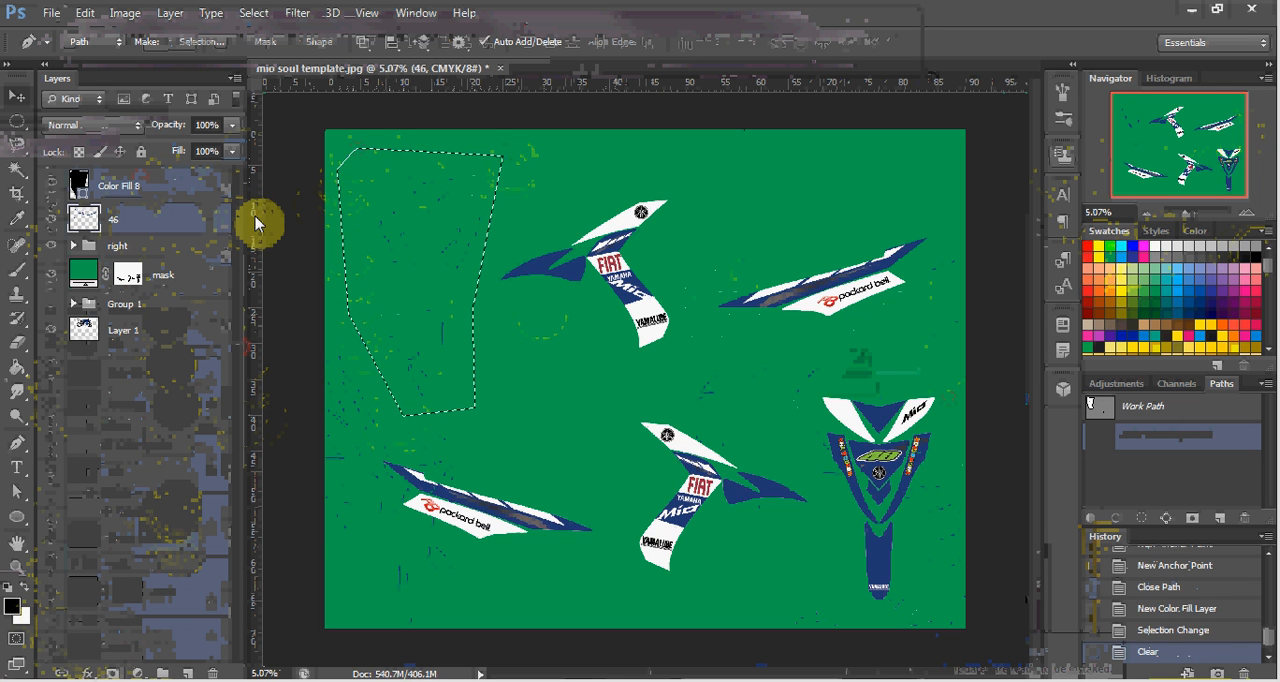
key(ctrl+d)
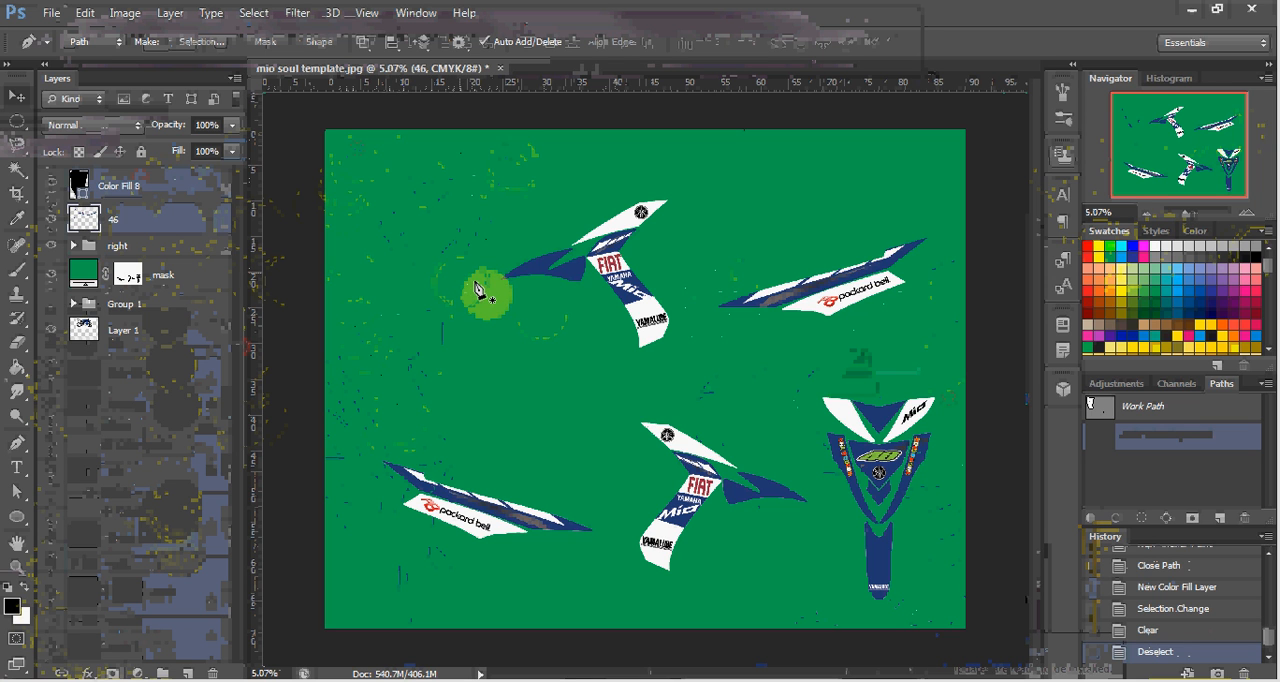
Move the remaining decals on layer 46 up and left, and shift the right group upward beneath them.
key(v)
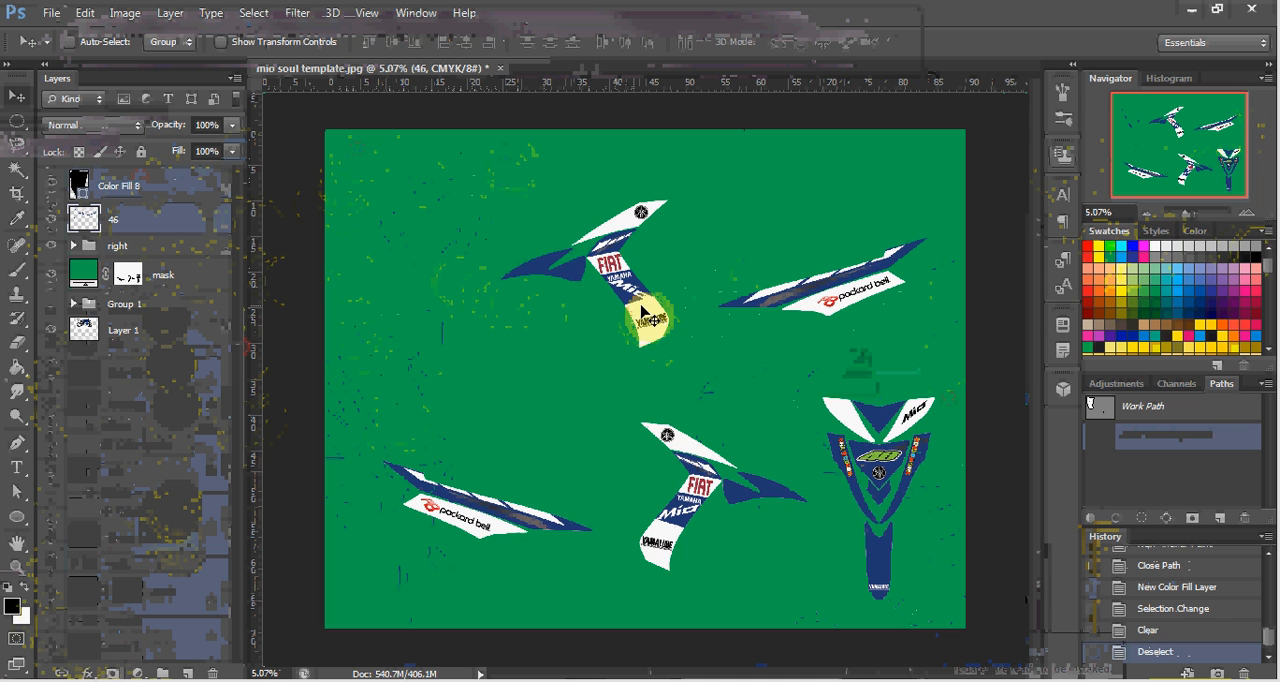
drag(641, 311, 600, 316)
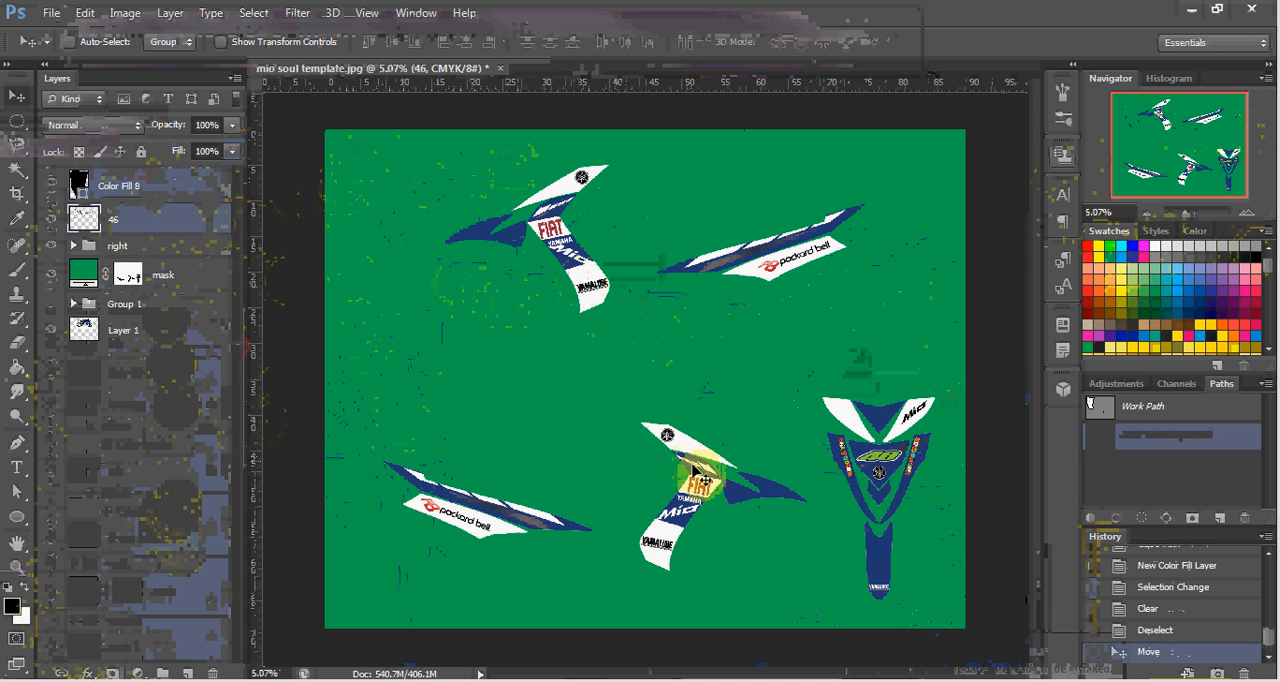
drag(700, 478, 697, 352)
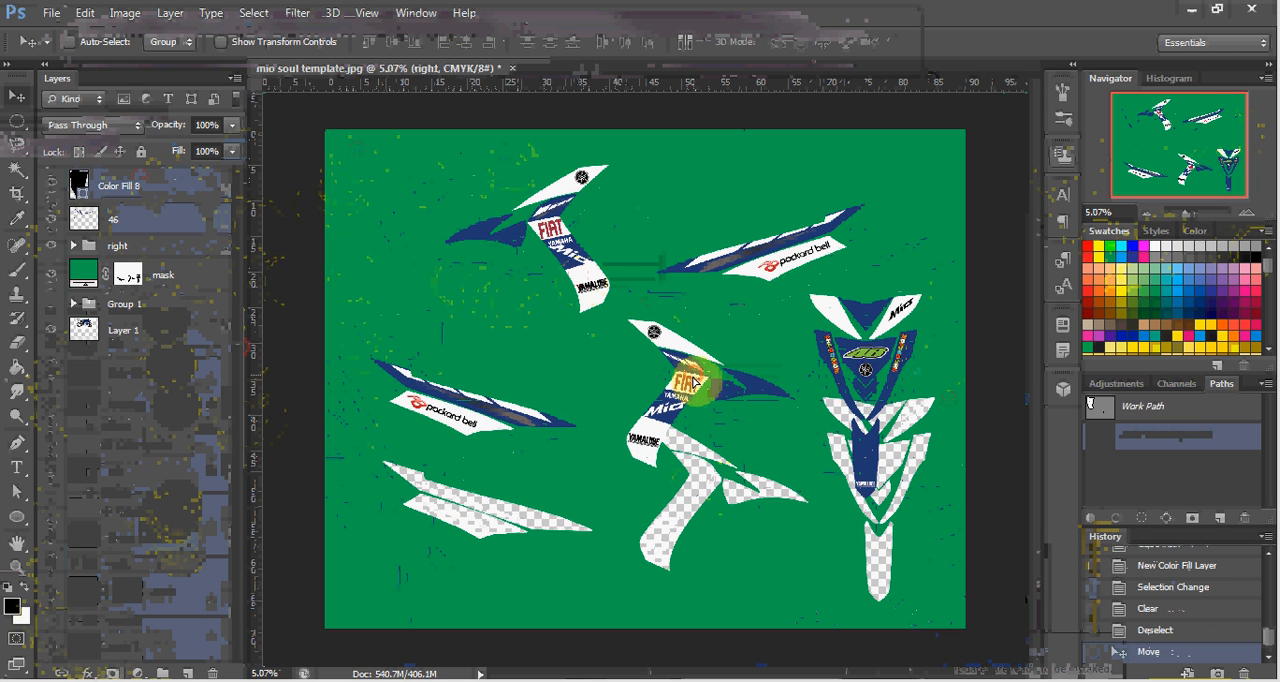
Add a solid color fill layer in green 00a651 directly above the mask layer to cover its cutouts.
click(174, 277)
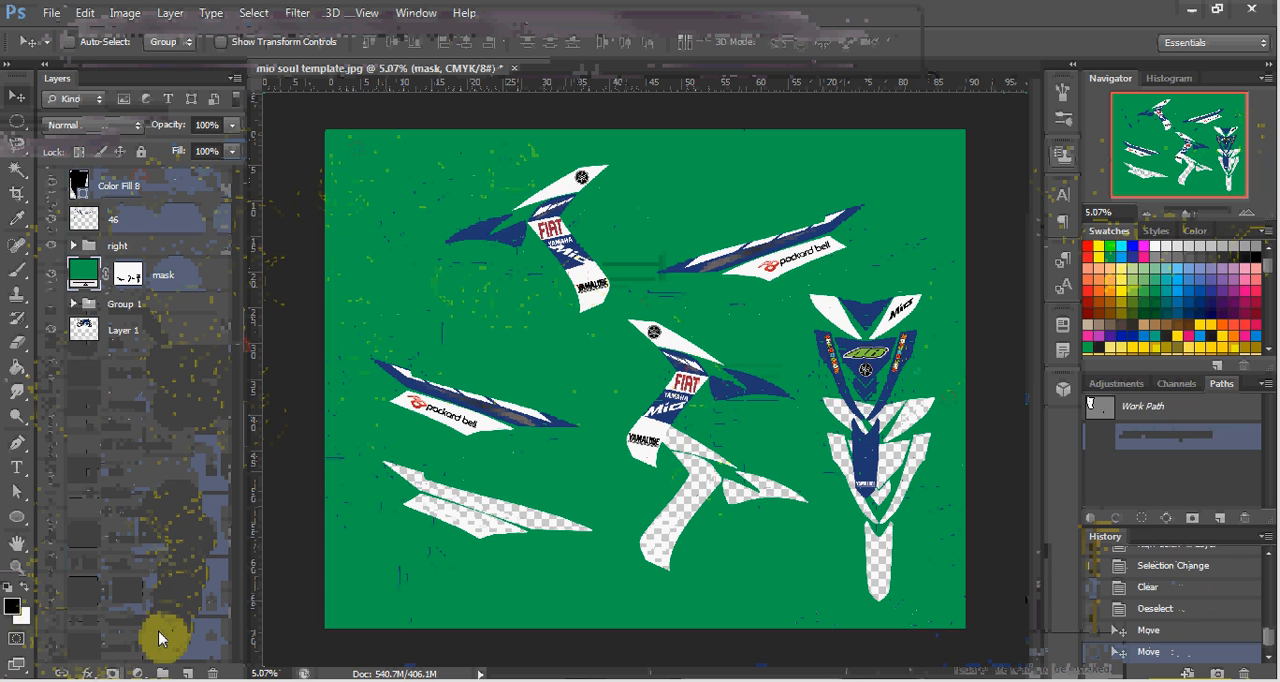
click(138, 673)
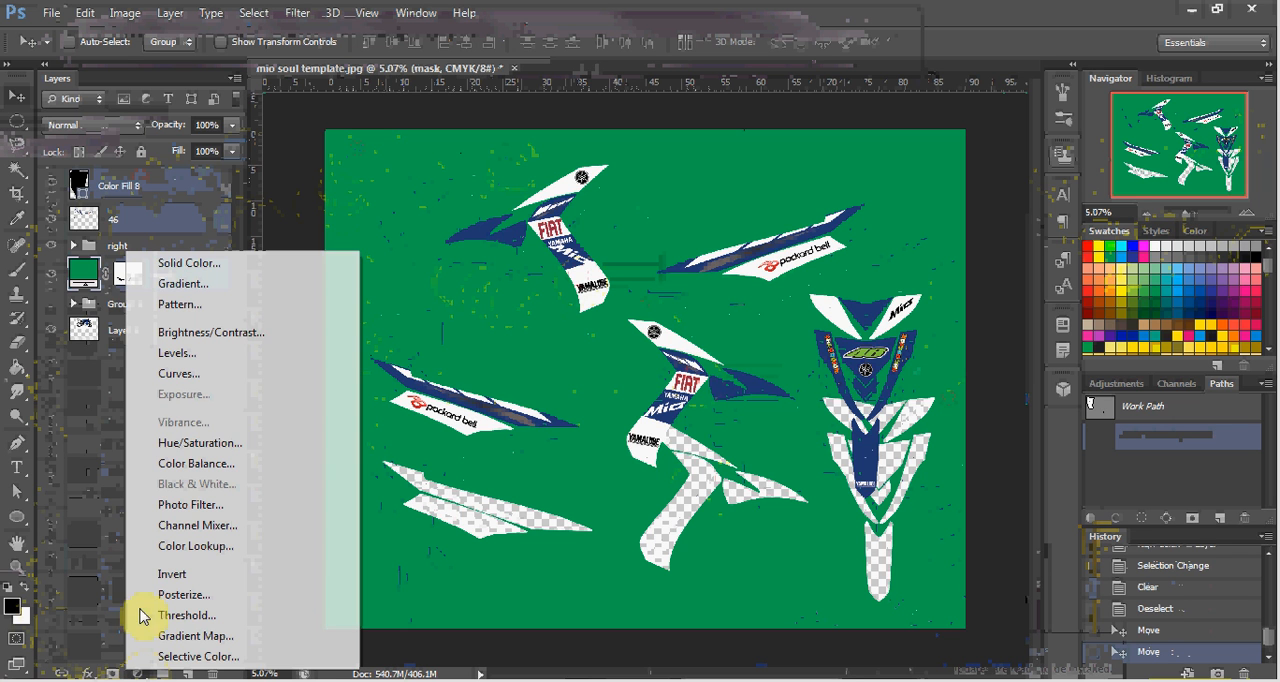
click(147, 270)
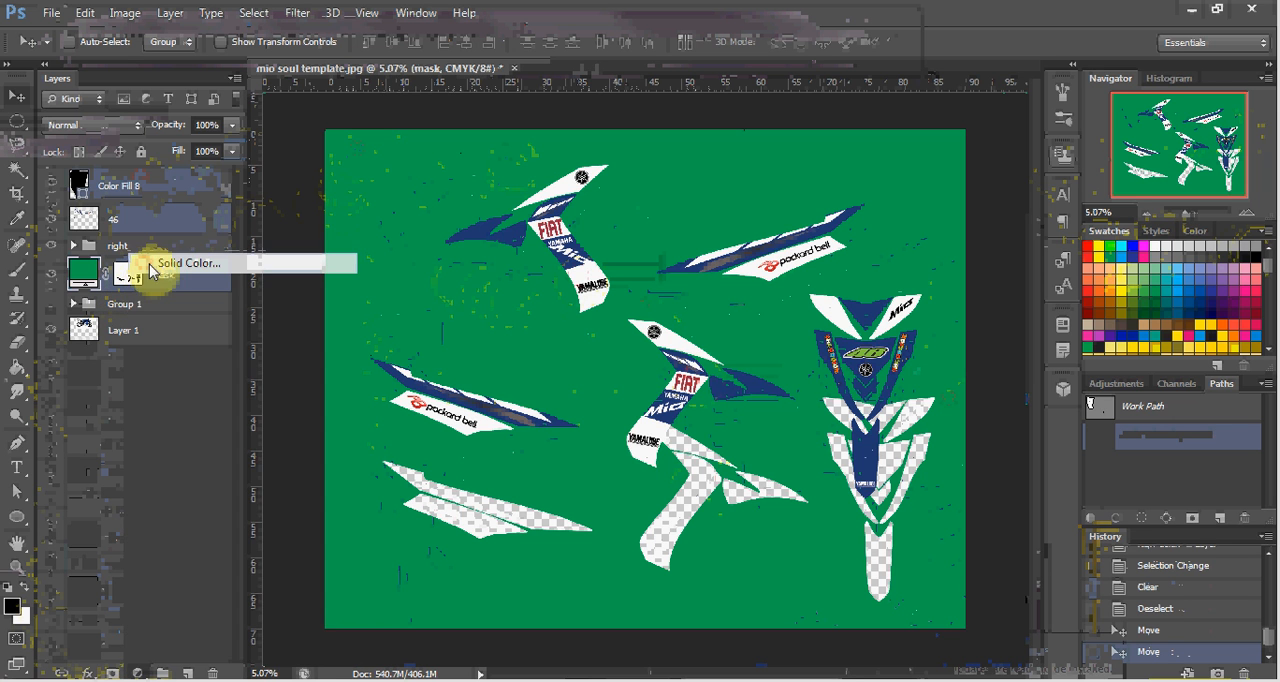
click(1110, 251)
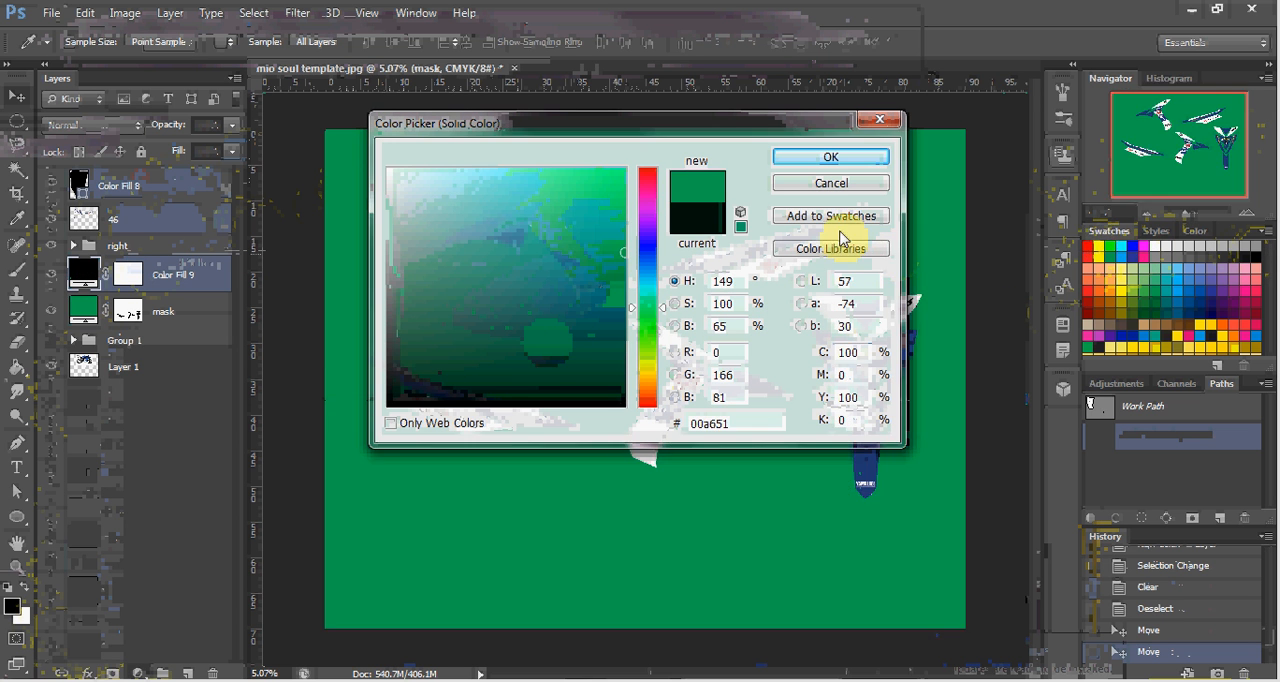
click(827, 158)
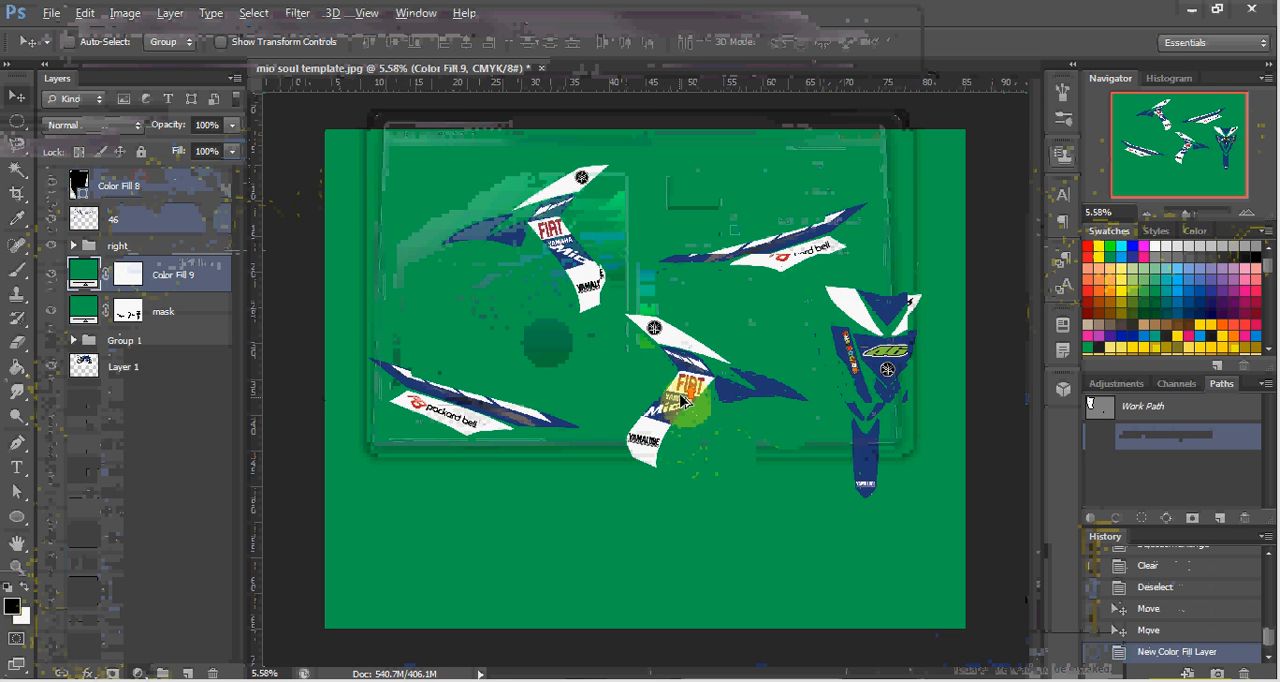
Duplicate the right group and merge the duplicate into a single layer.
scroll(690, 405, up, 2)
drag(690, 398, 706, 404)
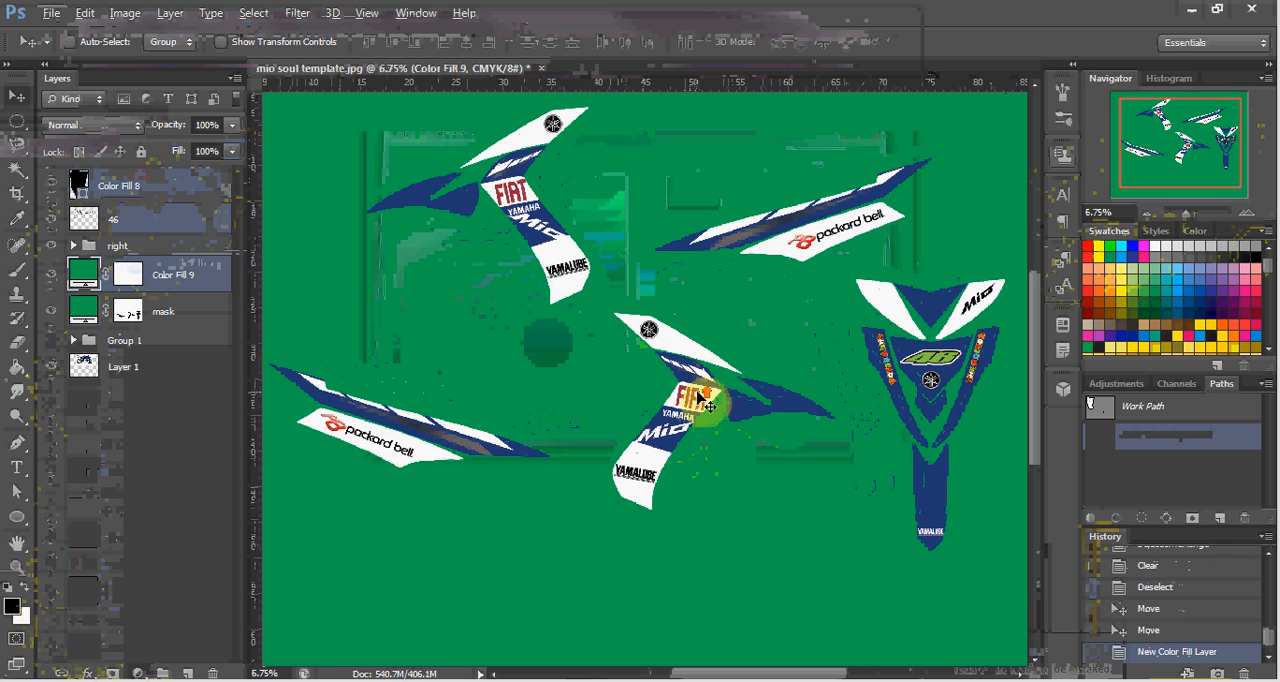
scroll(706, 404, down, 2)
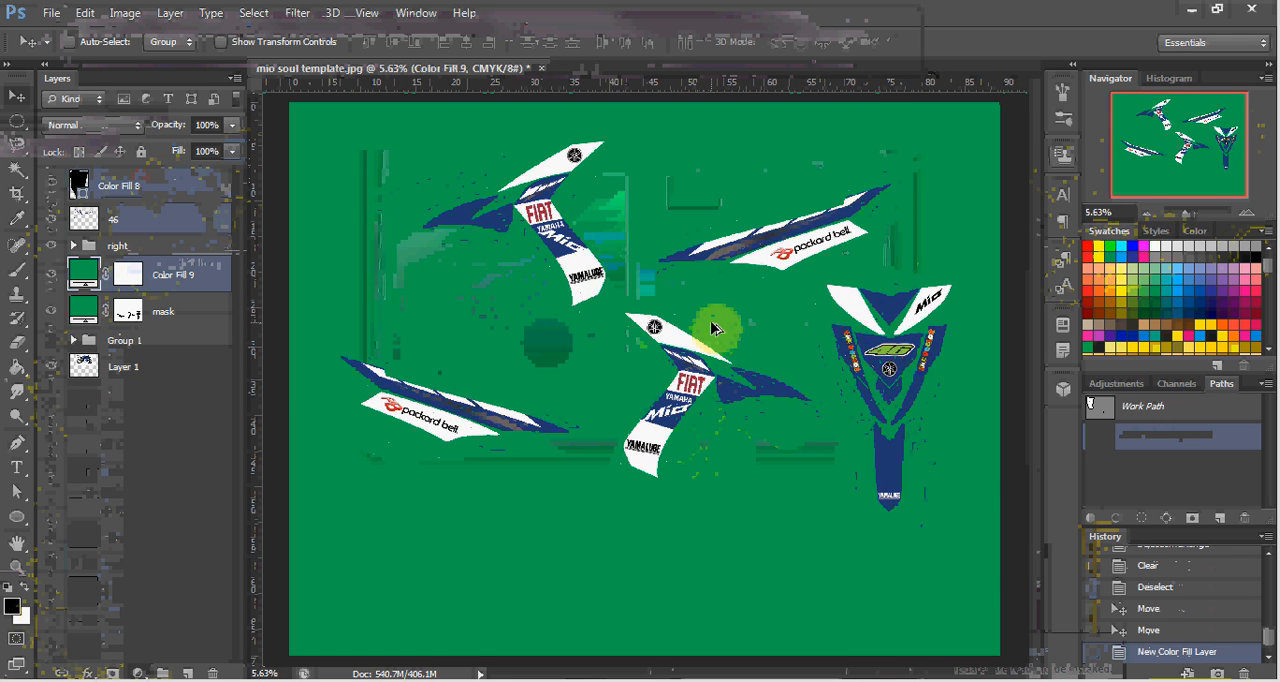
scroll(712, 328, up, 1)
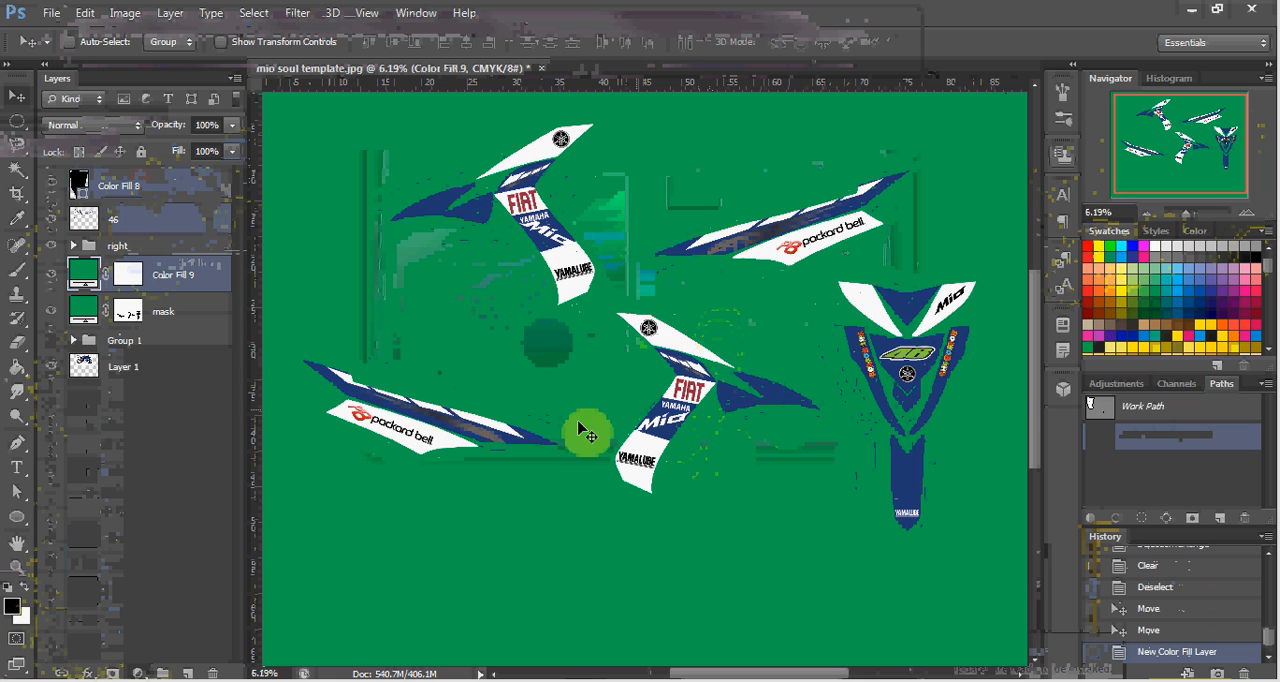
click(516, 441)
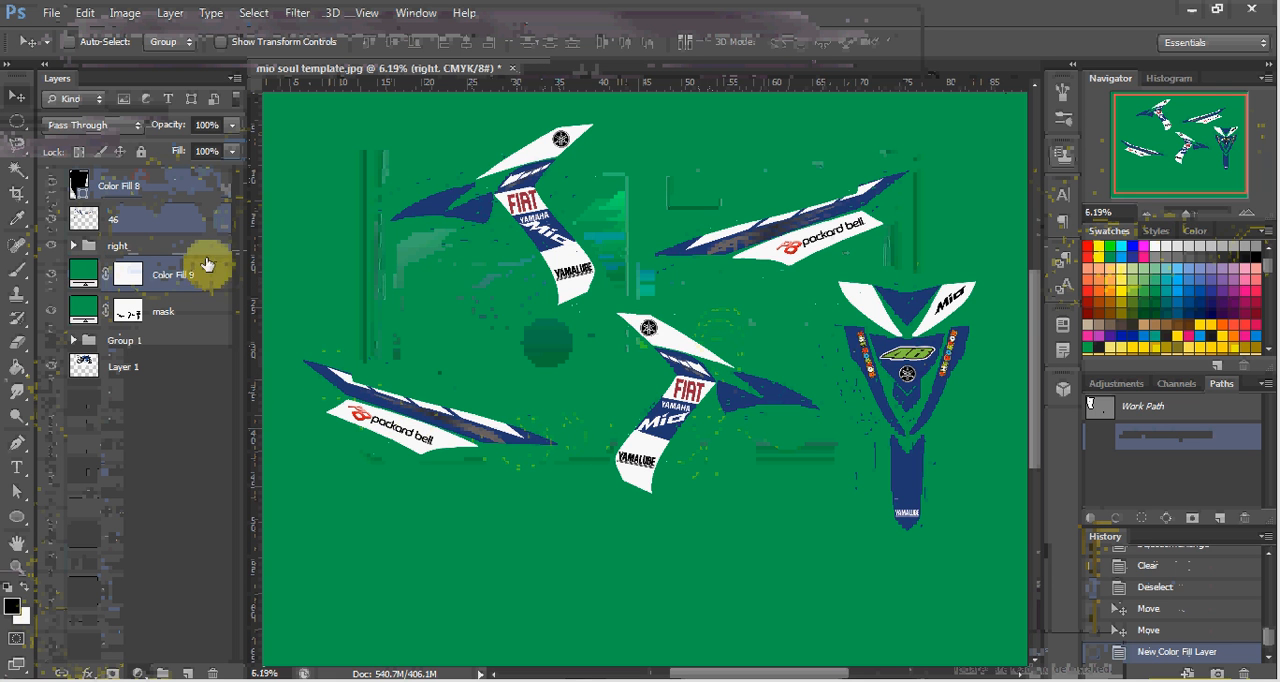
click(139, 226)
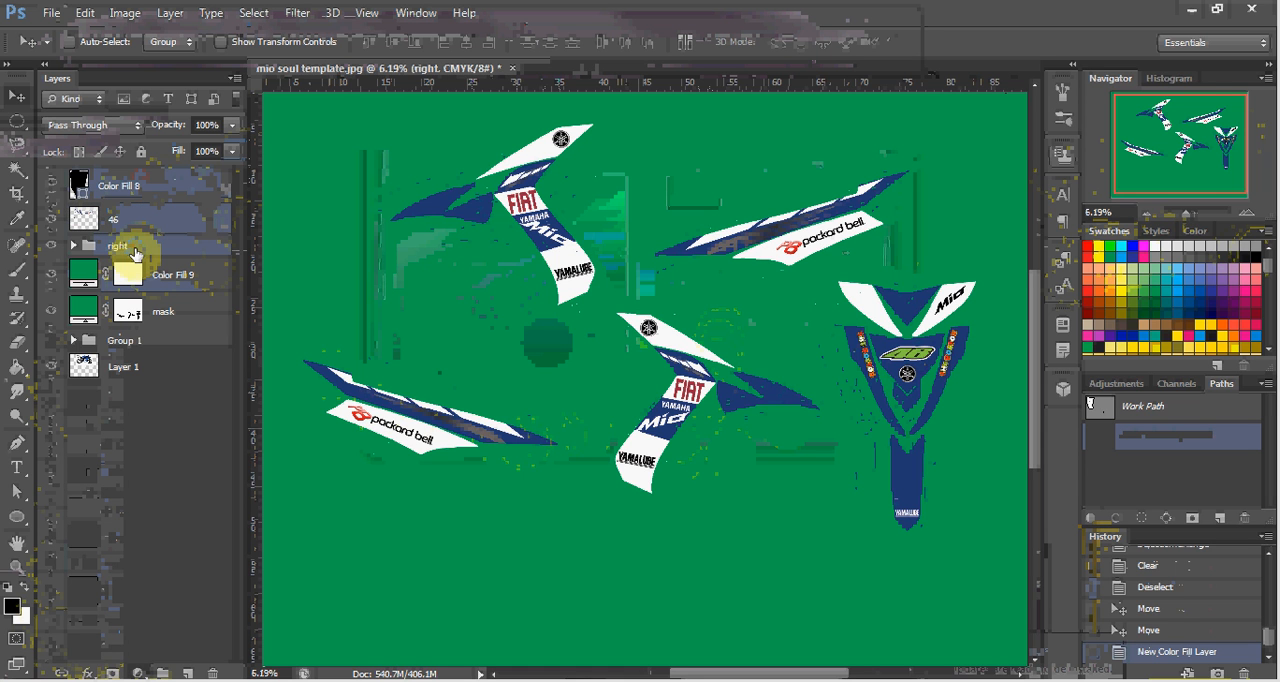
right_click(137, 246)
click(192, 232)
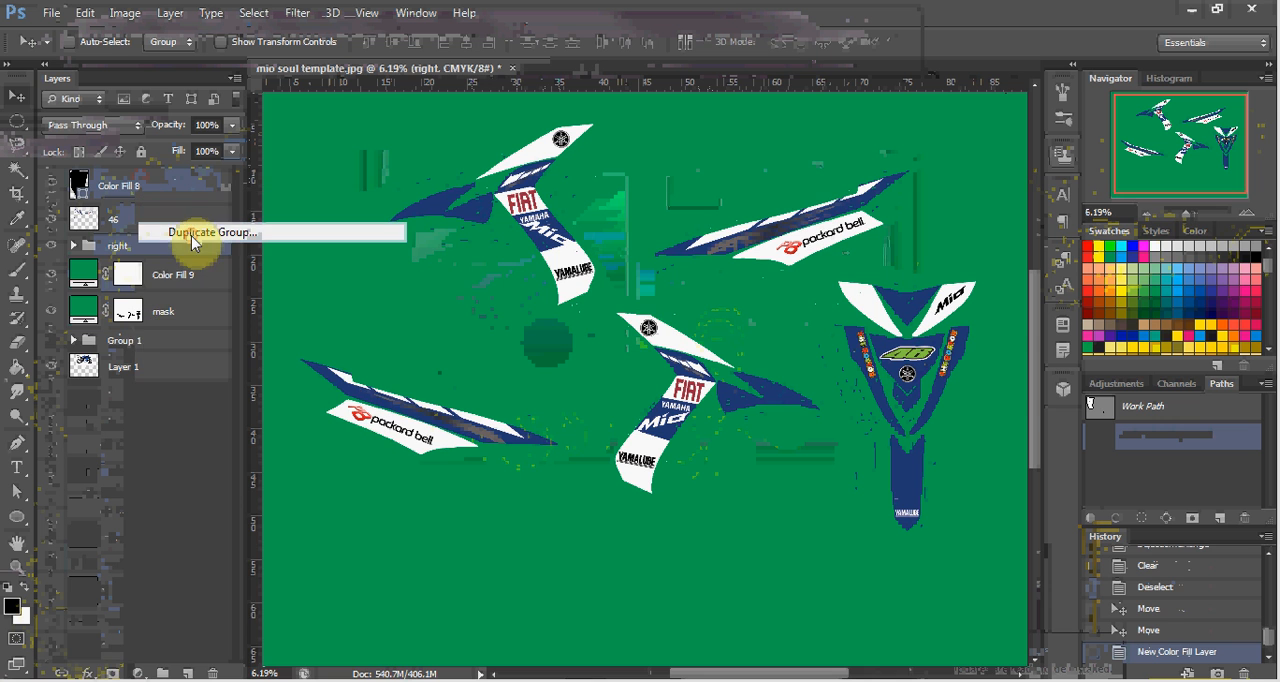
key(Return)
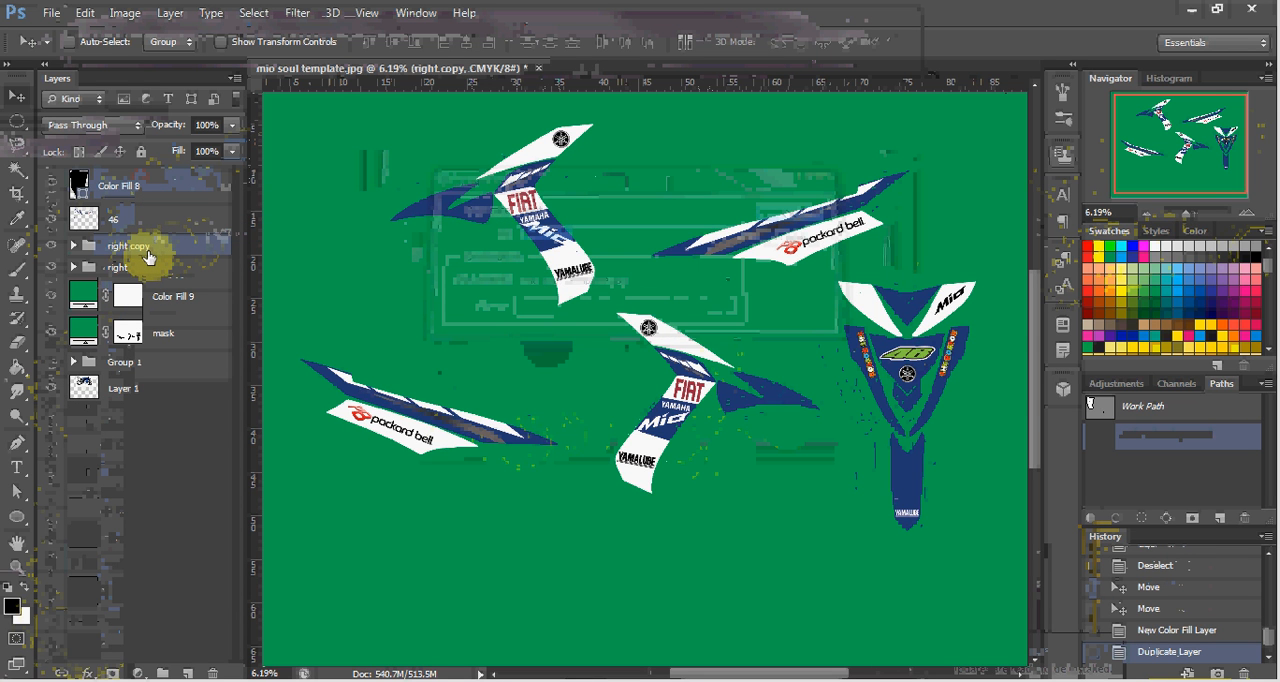
key(ctrl+e)
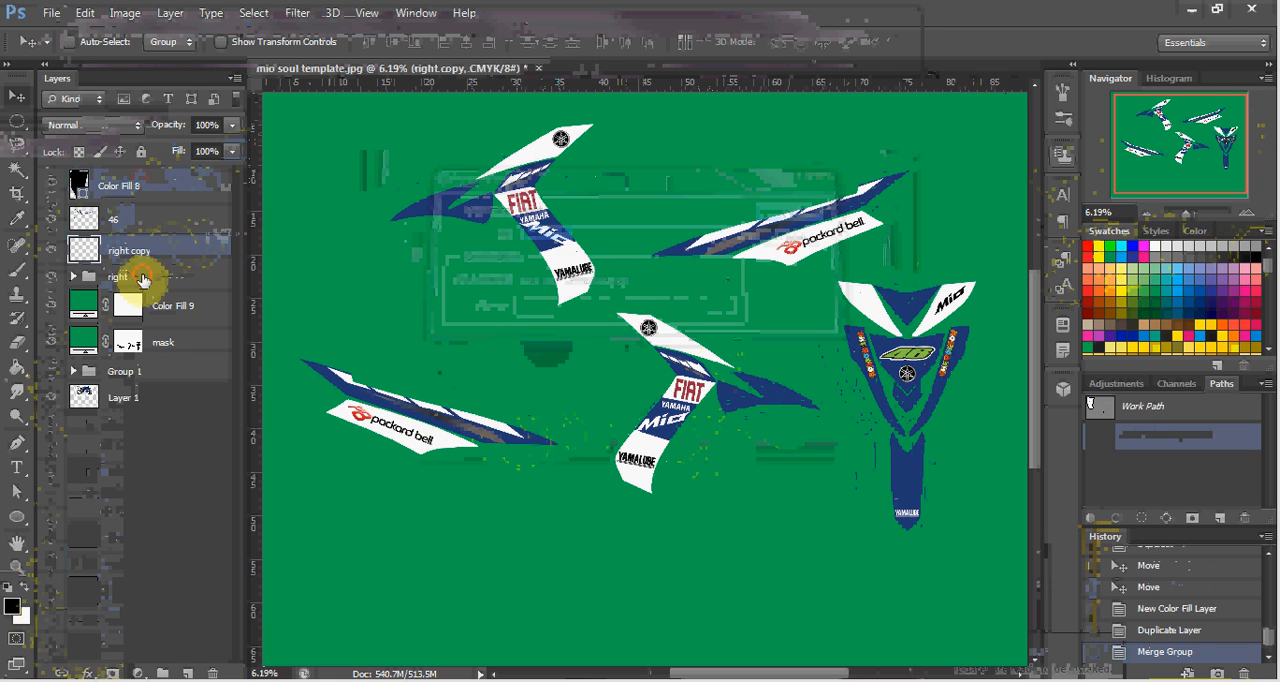
Move the original right group below the mask layer and make the merged right copy layer active.
click(143, 278)
drag(165, 283, 162, 361)
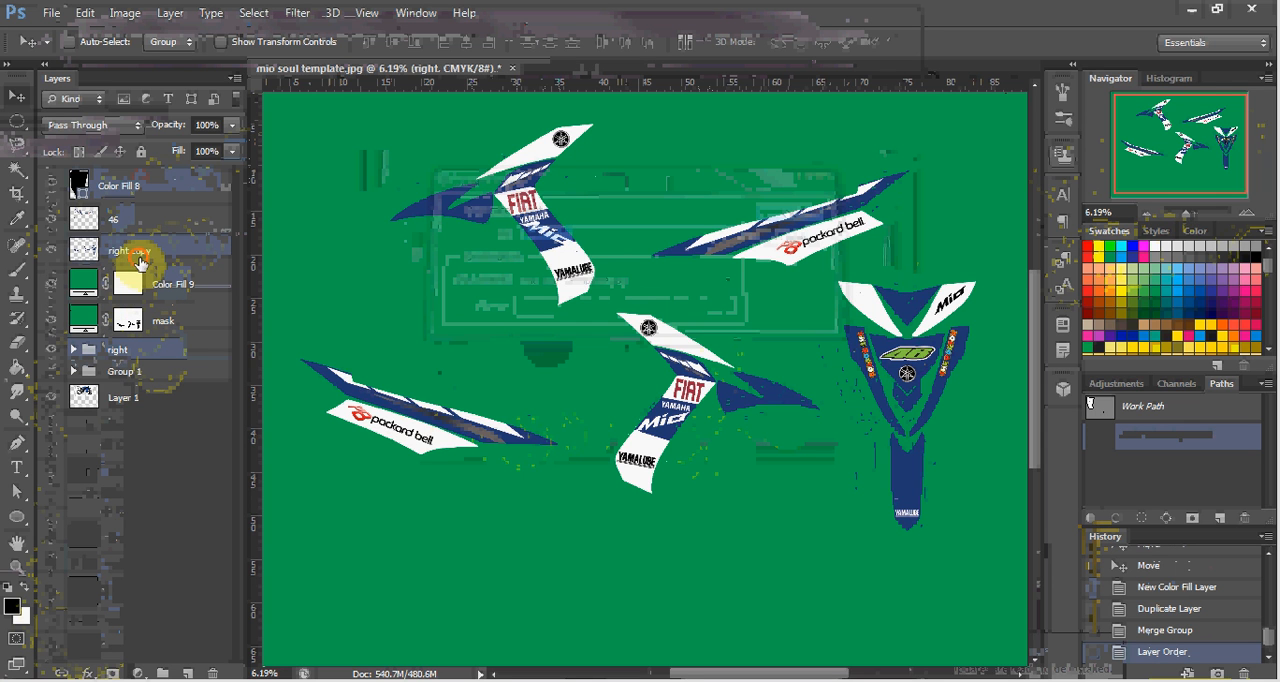
click(141, 263)
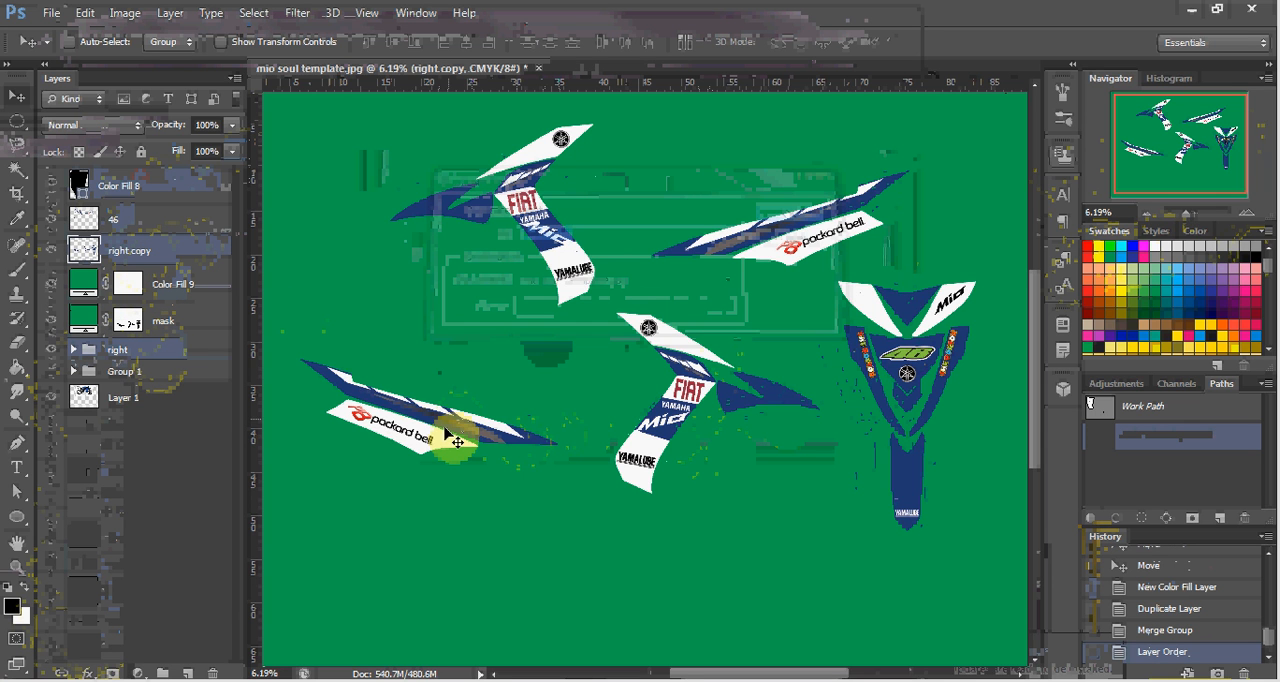